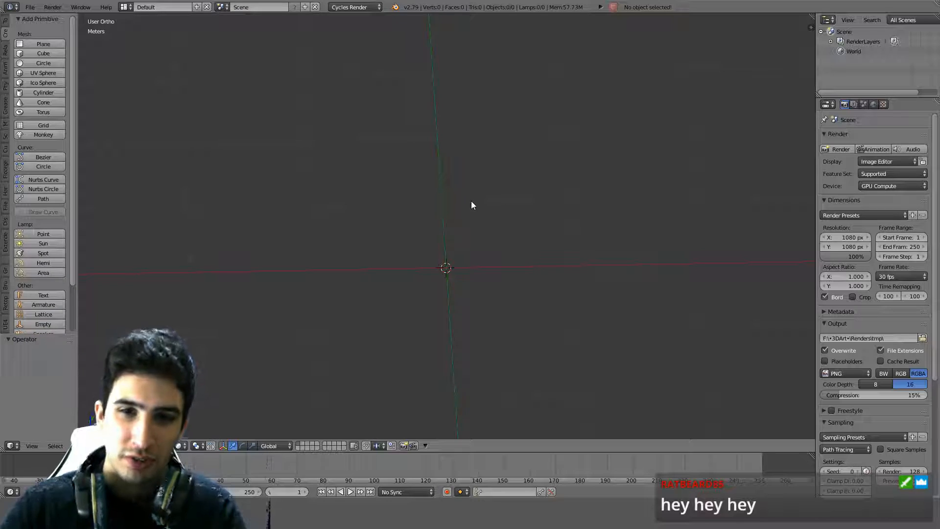
Add a UV sphere at the origin and scale it uniformly to 0.3 in the front view.
{"action": "middle_click_drag", "start_coordinate": [471, 200], "coordinate": [545, 180]}
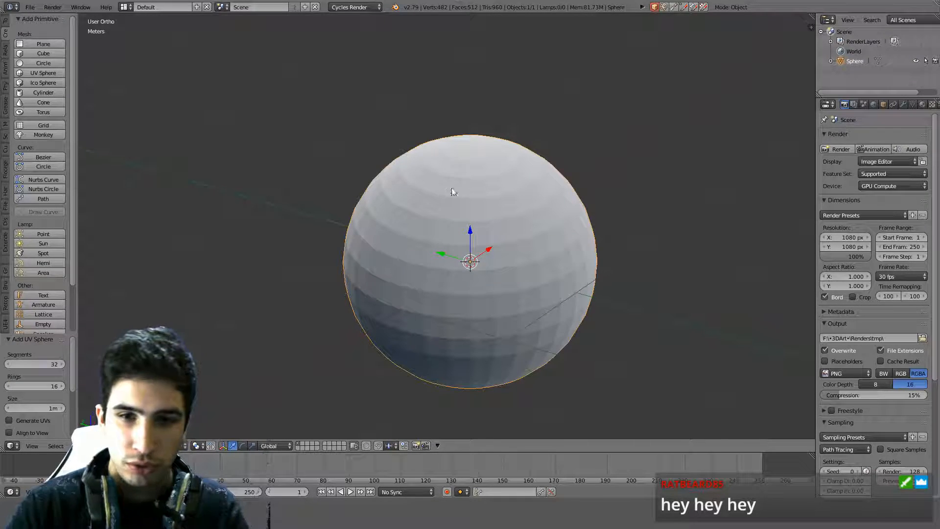
{"action": "middle_click_drag", "start_coordinate": [505, 200], "coordinate": [500, 165]}
{"action": "key", "text": "KP_1"}
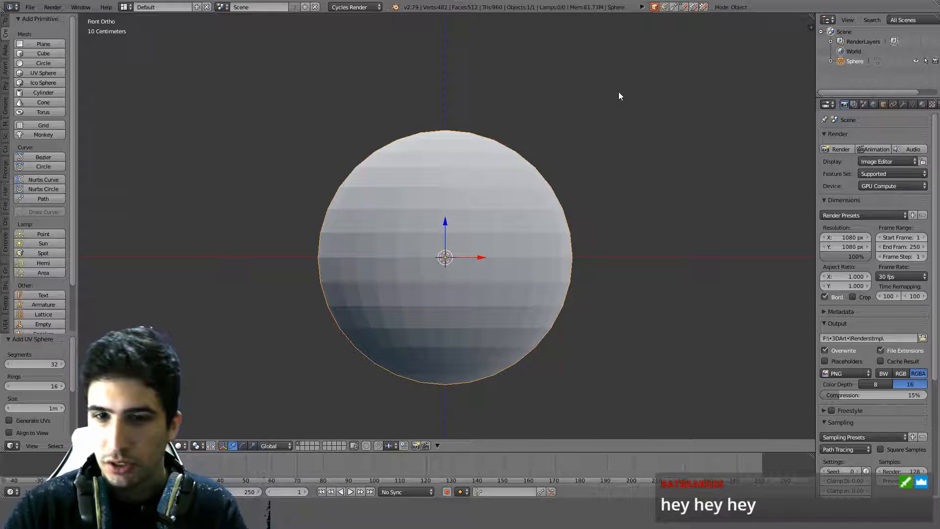
{"action": "key", "text": "s"}
{"action": "left_click", "coordinate": [500, 209]}
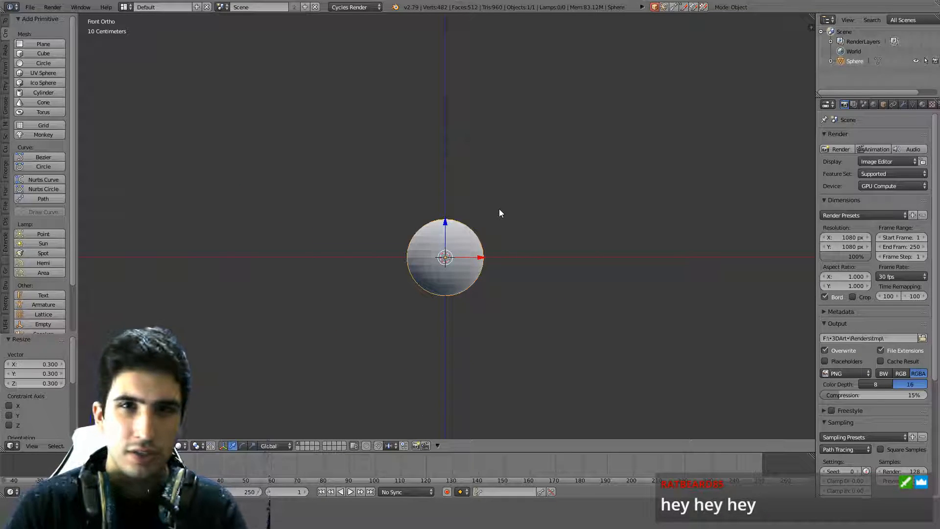
{"action": "scroll", "coordinate": [480, 237], "scroll_direction": "up", "scroll_amount": 8}
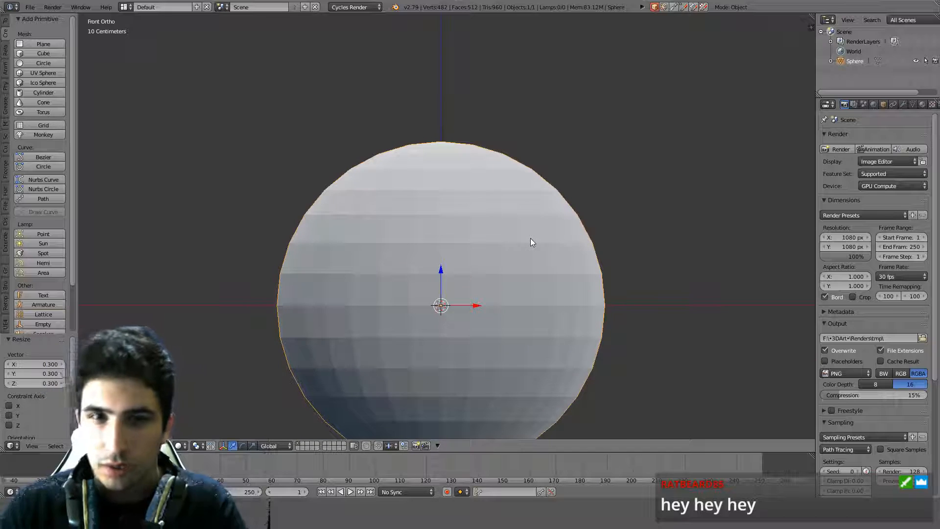
{"action": "middle_click_drag", "start_coordinate": [476, 235], "coordinate": [486, 252]}
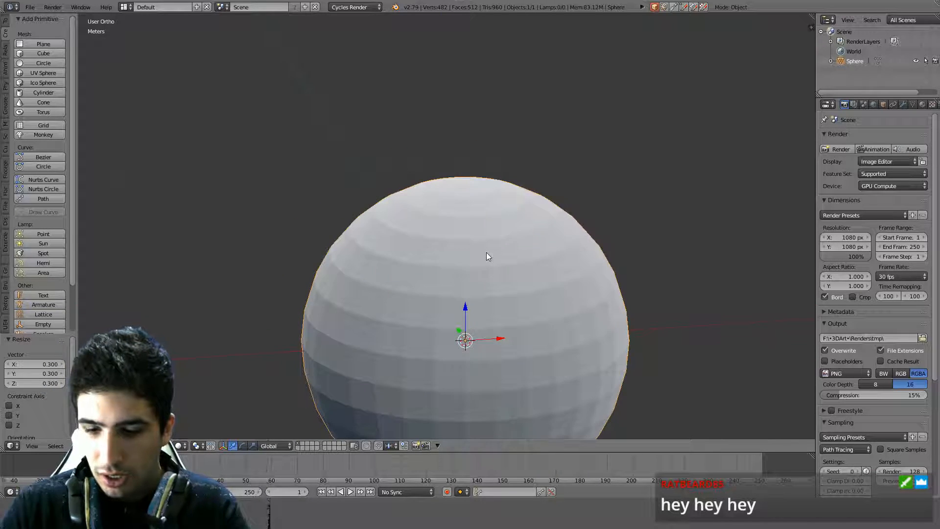
{"action": "key", "text": "KP_1"}
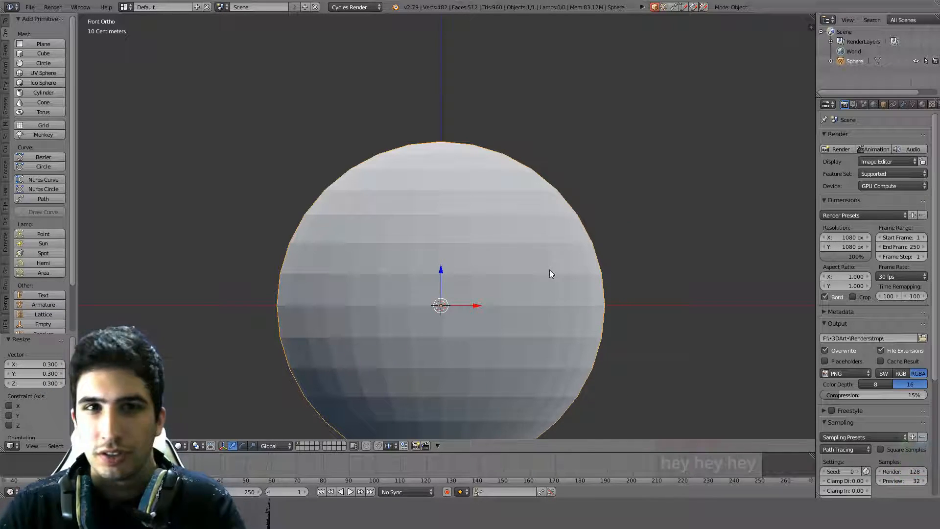
{"action": "middle_click_drag", "start_coordinate": [549, 271], "coordinate": [635, 252]}
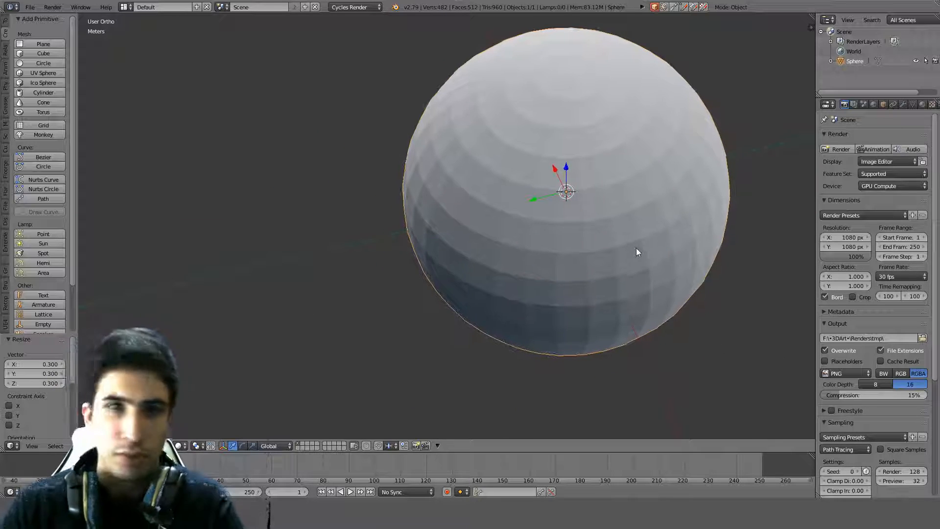
{"action": "middle_click_drag", "start_coordinate": [642, 183], "coordinate": [635, 135]}
{"action": "key", "text": "KP_1"}
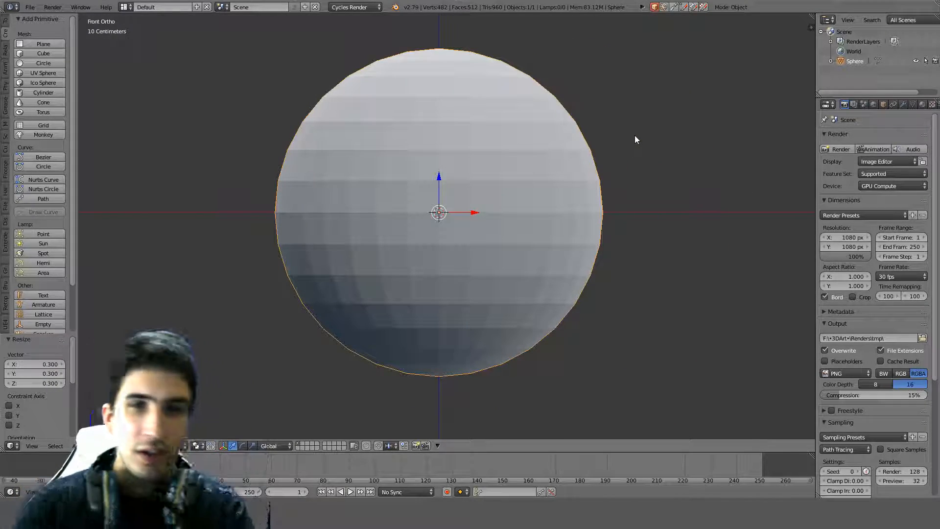
{"action": "mouse_move", "coordinate": [530, 147]}
{"action": "middle_mouse_down"}
{"action": "mouse_move", "coordinate": [584, 194]}
{"action": "mouse_move", "coordinate": [531, 184]}
{"action": "mouse_move", "coordinate": [525, 159]}
{"action": "middle_mouse_up"}
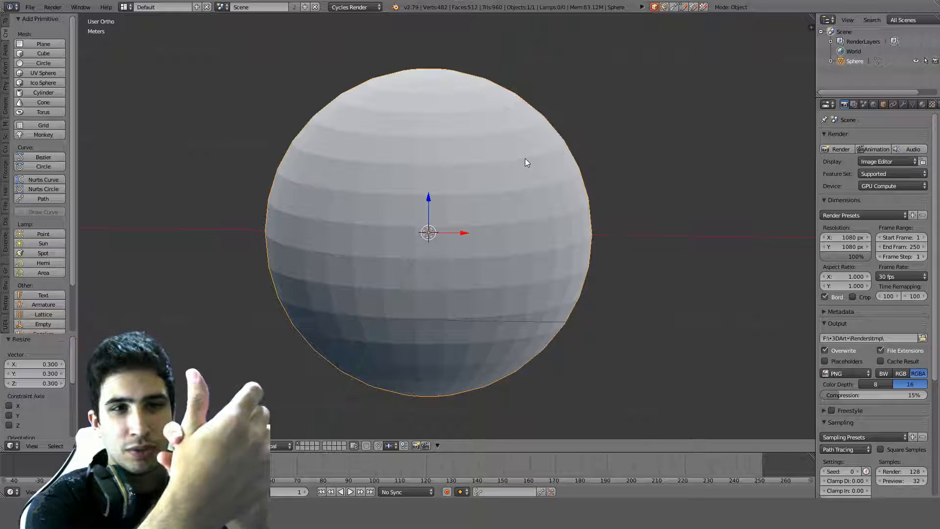
{"action": "middle_click_drag", "start_coordinate": [424, 182], "coordinate": [502, 197]}
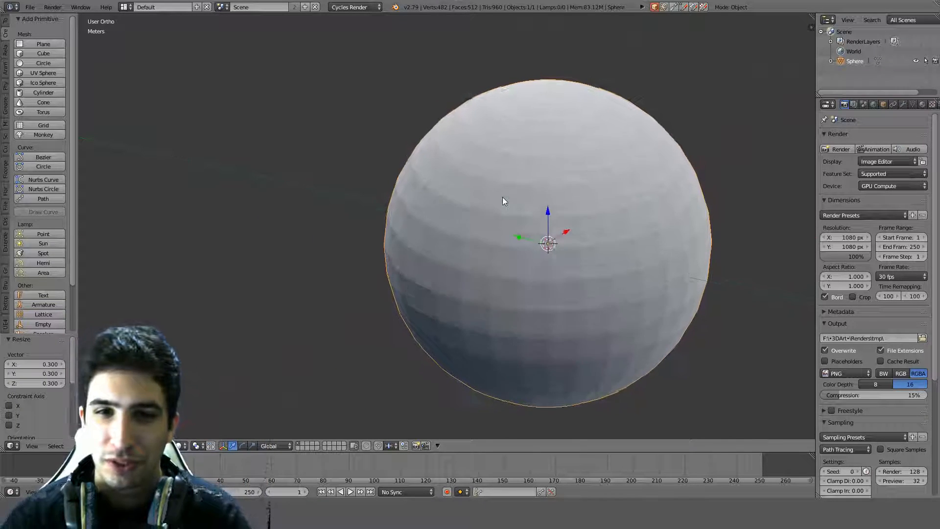
{"action": "key", "text": "KP_1"}
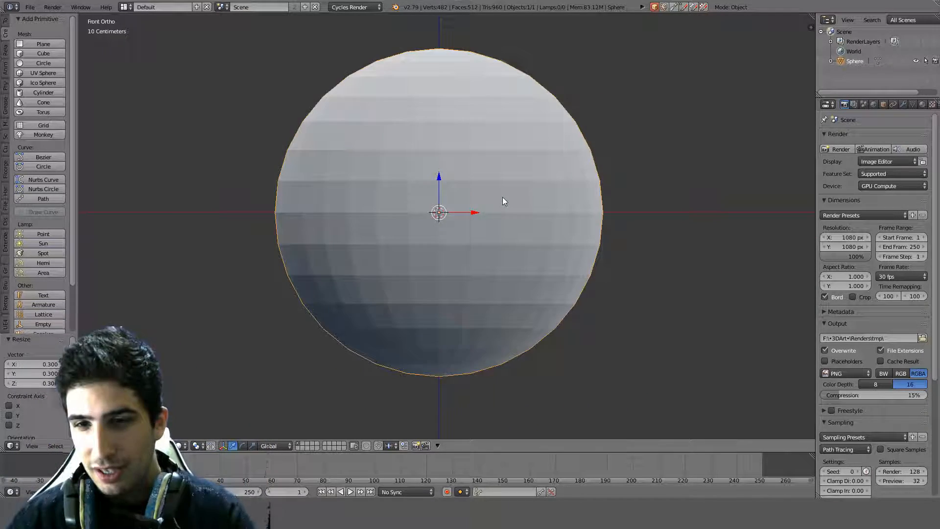
{"action": "mouse_move", "coordinate": [516, 204]}
{"action": "middle_mouse_down", "text": "shift"}
{"action": "mouse_move", "coordinate": [512, 242]}
{"action": "mouse_move", "coordinate": [539, 216]}
{"action": "mouse_move", "coordinate": [525, 188]}
{"action": "middle_mouse_up", "text": "shift"}
{"action": "key", "text": "KP_1"}
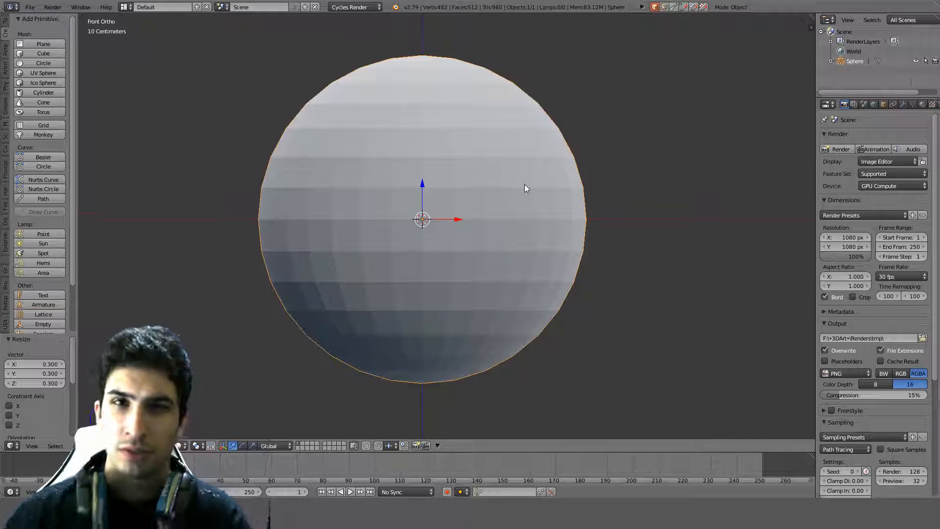
{"action": "mouse_move", "coordinate": [504, 157]}
{"action": "middle_mouse_down"}
{"action": "mouse_move", "coordinate": [501, 171]}
{"action": "mouse_move", "coordinate": [494, 158]}
{"action": "middle_mouse_up"}
{"action": "key", "text": "KP_1"}
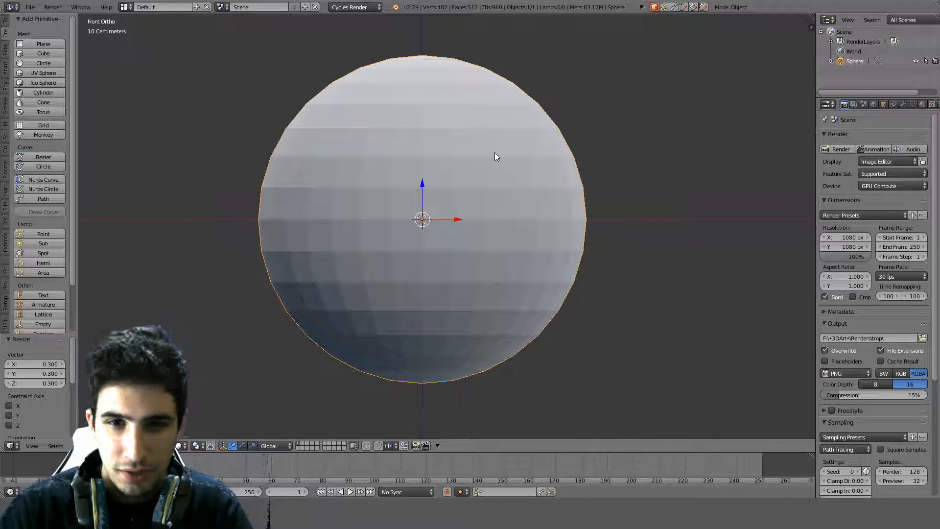
Apply smooth shading to all faces of the sphere in Edit Mode.
{"action": "key", "text": "Tab"}
{"action": "key", "text": "ctrl+f"}
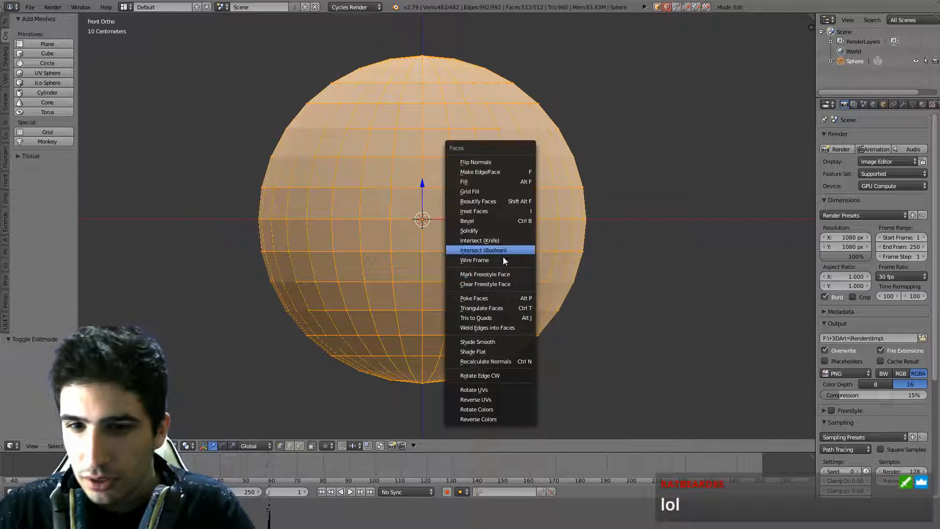
{"action": "left_click", "coordinate": [495, 340]}
{"action": "key", "text": "Tab"}
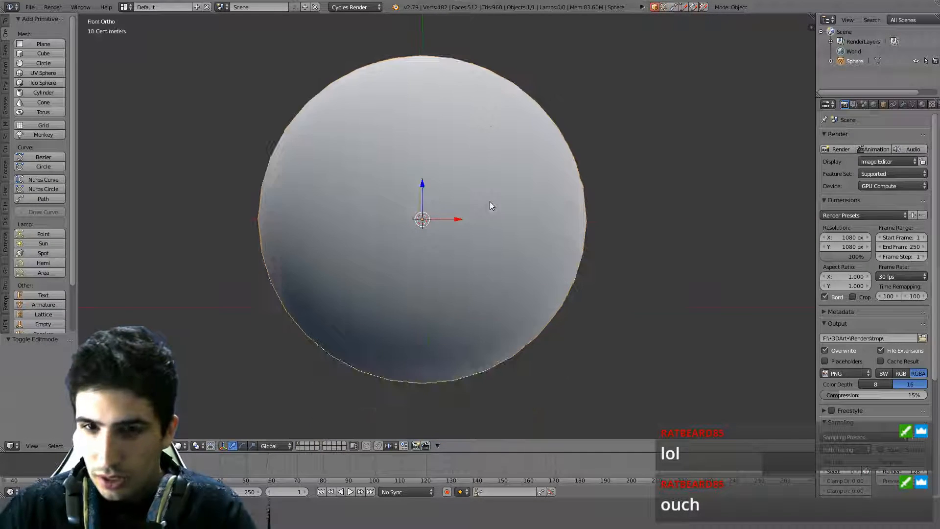
Select the sphere's top pole vertex in Edit Mode and grow the selection by one ring.
{"action": "middle_click_drag", "start_coordinate": [490, 202], "coordinate": [498, 243], "text": "shift"}
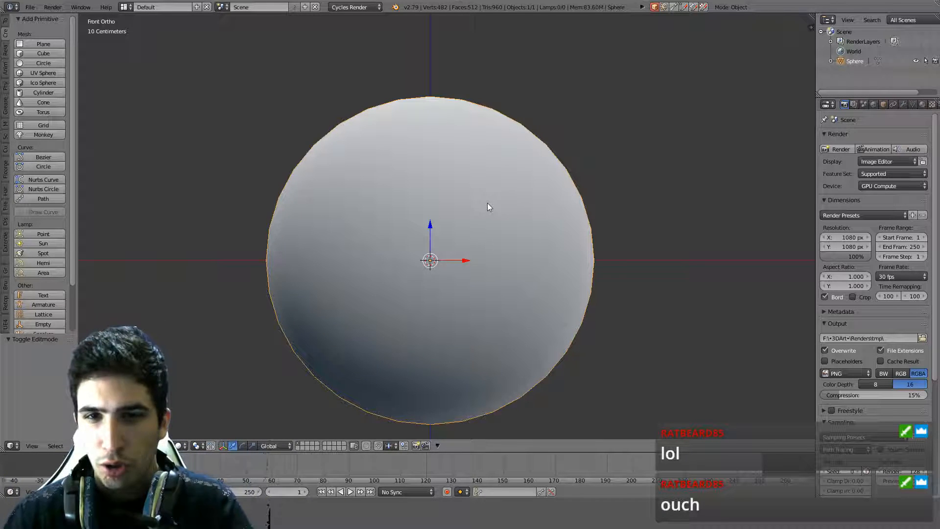
{"action": "middle_click_drag", "start_coordinate": [498, 191], "coordinate": [501, 213], "text": "shift"}
{"action": "key", "text": "Tab"}
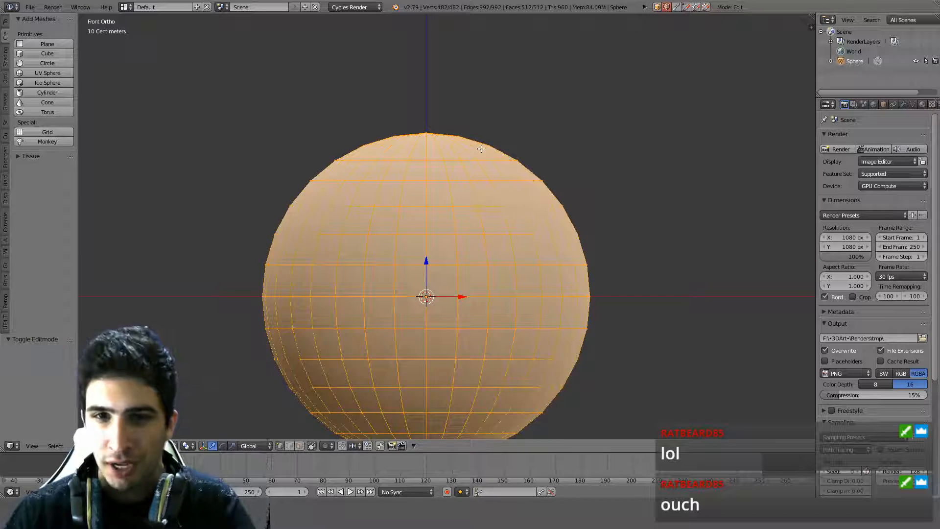
{"action": "middle_click_drag", "start_coordinate": [482, 148], "coordinate": [485, 191]}
{"action": "key", "text": "a"}
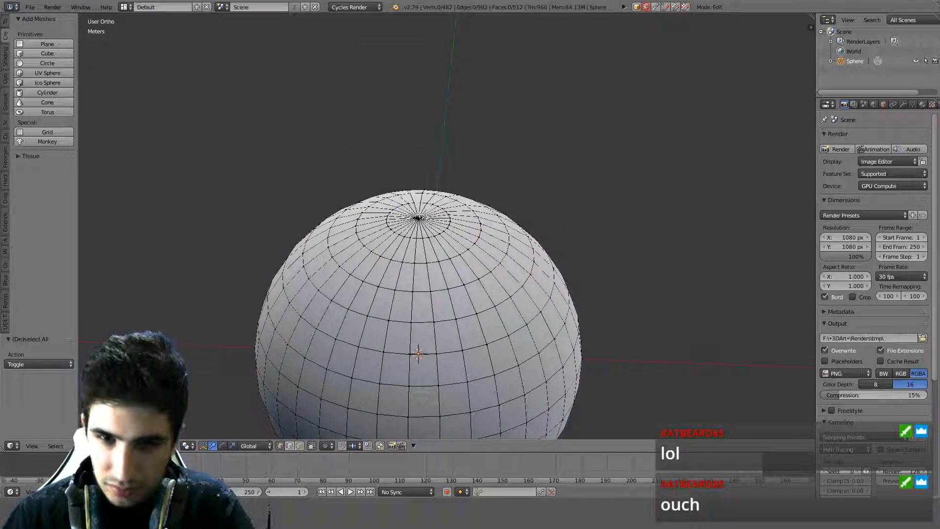
{"action": "right_click", "coordinate": [419, 216]}
{"action": "key", "text": "ctrl+KP_Add"}
{"action": "key", "text": "KP_1"}
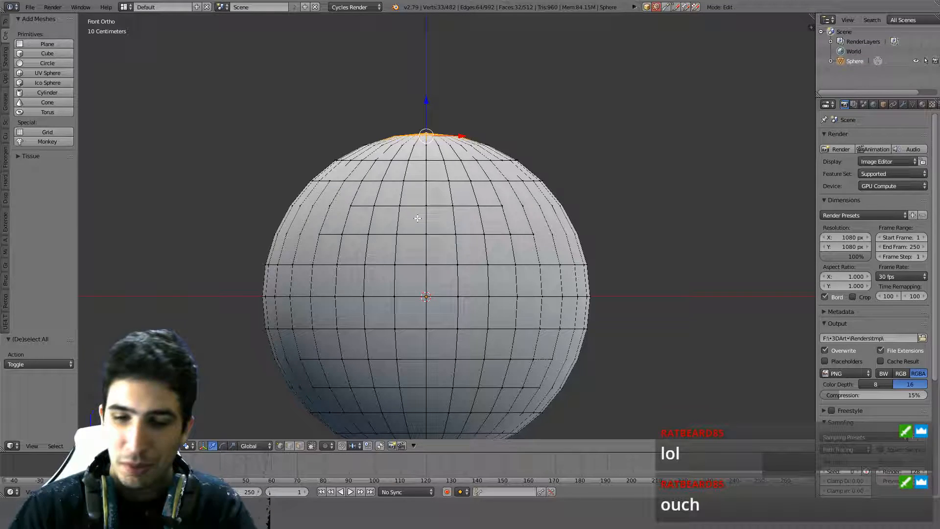
Pull the selected top cap upward along Z with proportional editing to shape a long tapered neck.
{"action": "middle_click_drag", "start_coordinate": [417, 217], "coordinate": [410, 253], "text": "shift"}
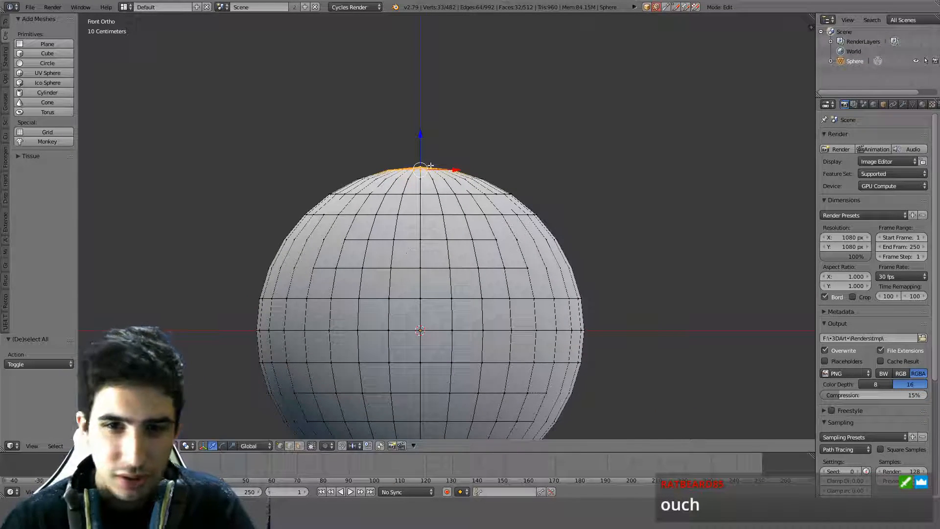
{"action": "middle_click_drag", "start_coordinate": [430, 165], "coordinate": [430, 206], "text": "shift"}
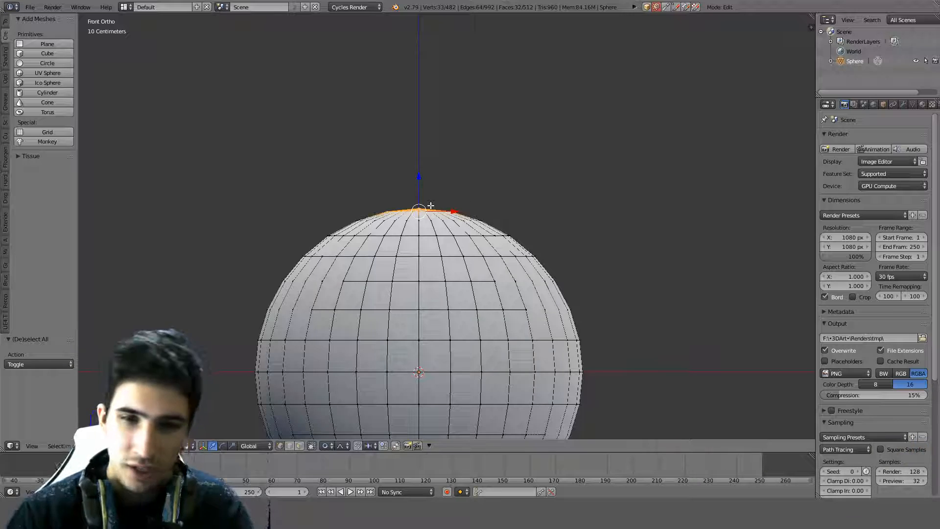
{"action": "key", "text": "g"}
{"action": "key", "text": "z"}
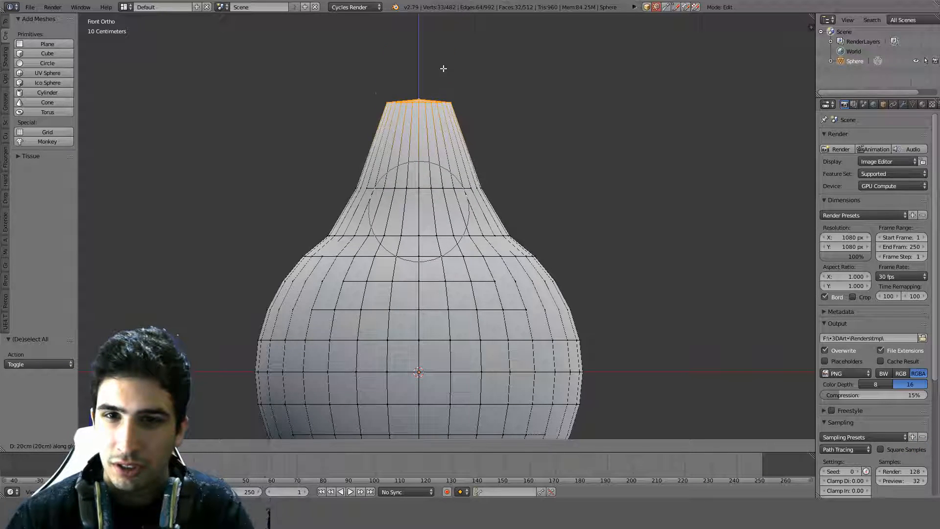
{"action": "left_click", "coordinate": [444, 47]}
{"action": "middle_click_drag", "start_coordinate": [500, 76], "coordinate": [464, 280], "text": "shift"}
{"action": "key", "text": "Tab"}
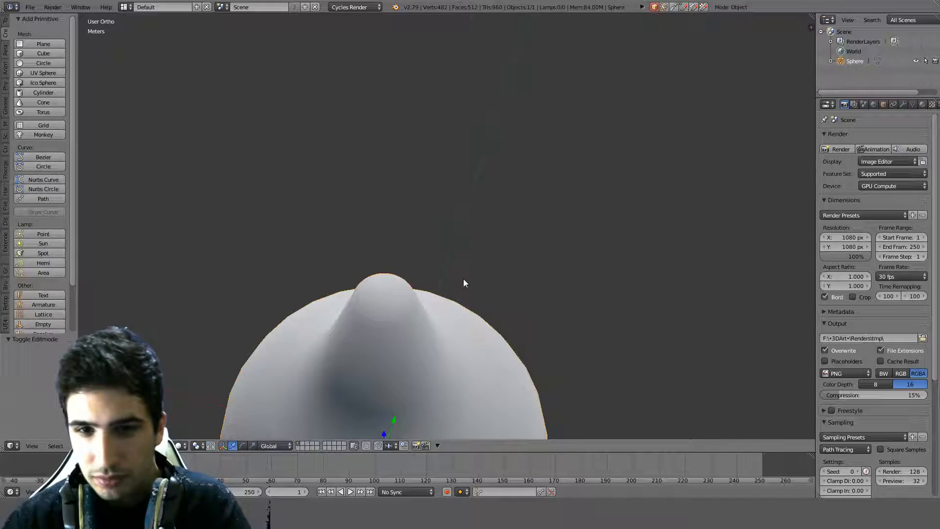
{"action": "key", "text": "Tab"}
{"action": "key", "text": "g"}
{"action": "key", "text": "z"}
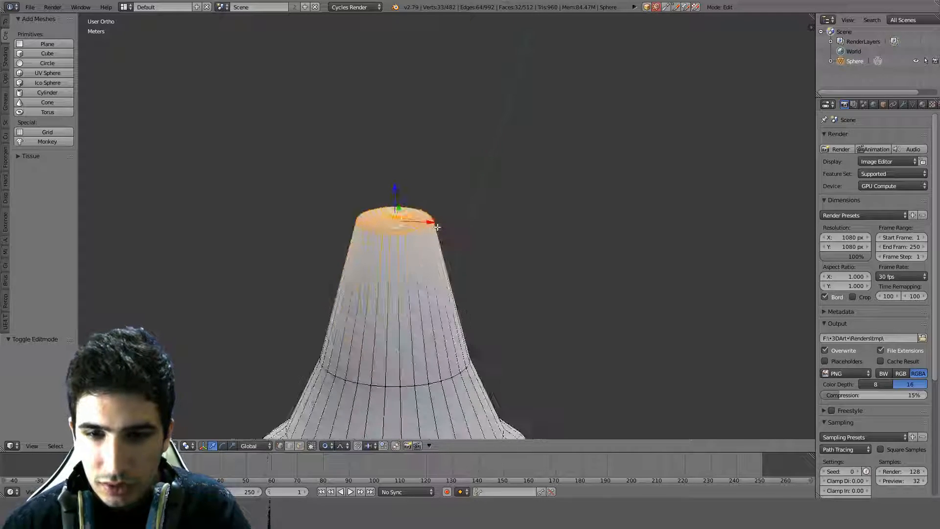
{"action": "key", "text": "KP_1"}
Delete the centre vertex of the neck's top cap to open the vase mouth.
{"action": "middle_click_drag", "start_coordinate": [437, 134], "coordinate": [414, 244], "text": "shift"}
{"action": "right_click", "coordinate": [415, 288]}
{"action": "right_click", "coordinate": [412, 247]}
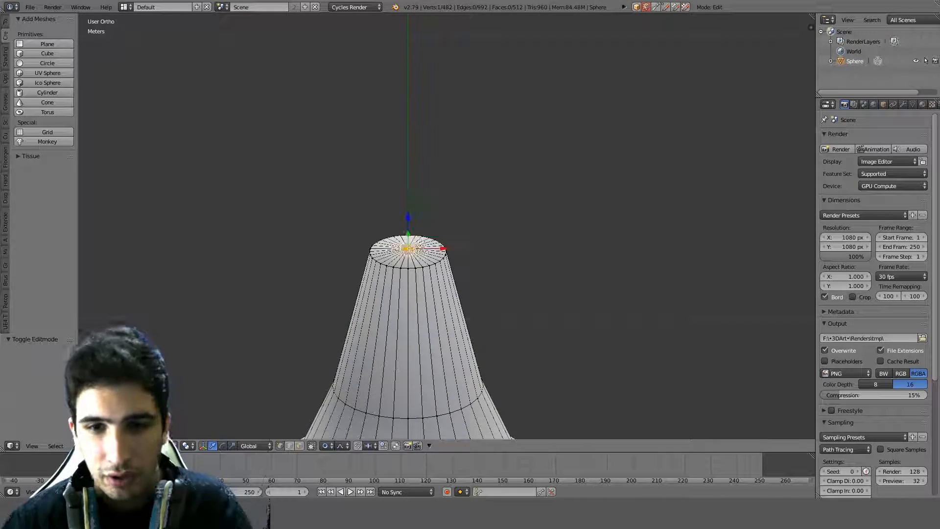
{"action": "key", "text": "x"}
{"action": "left_click", "coordinate": [420, 244]}
{"action": "key", "text": "Tab"}
{"action": "middle_click_drag", "start_coordinate": [471, 310], "coordinate": [474, 101], "text": "shift"}
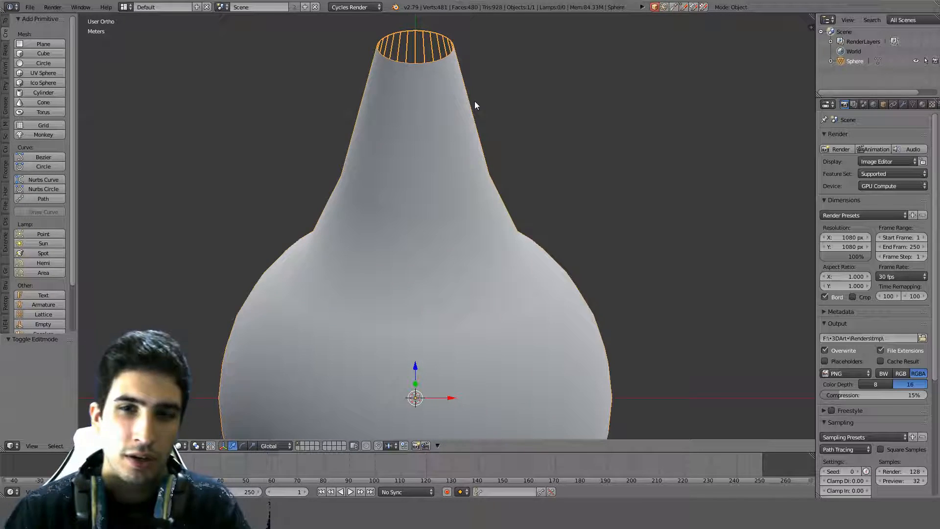
Select the ring of vertical edges around the bulb's middle and thin it to every second edge with Checker Deselect.
{"action": "key", "text": "KP_1"}
{"action": "scroll", "coordinate": [475, 127], "scroll_direction": "down", "scroll_amount": 6}
{"action": "key", "text": "Tab"}
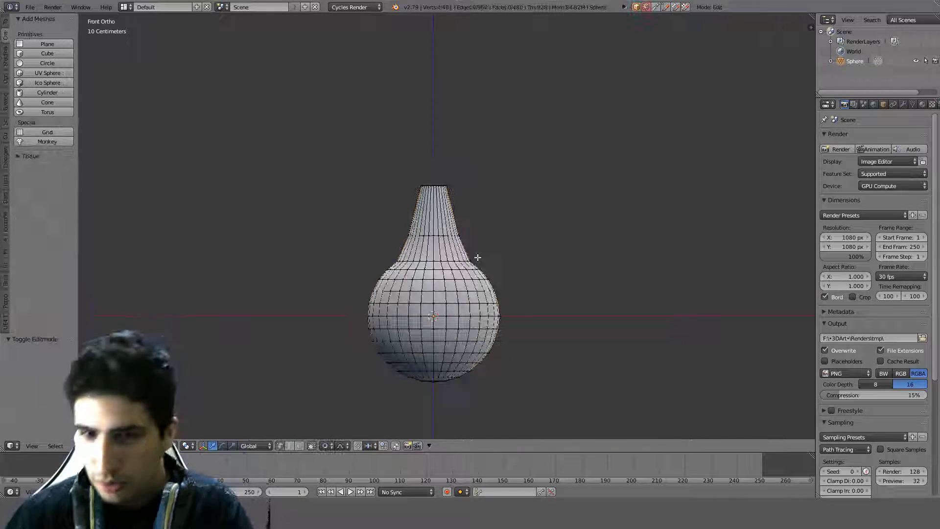
{"action": "left_click", "coordinate": [290, 447]}
{"action": "right_click", "coordinate": [445, 310], "text": "ctrl+alt"}
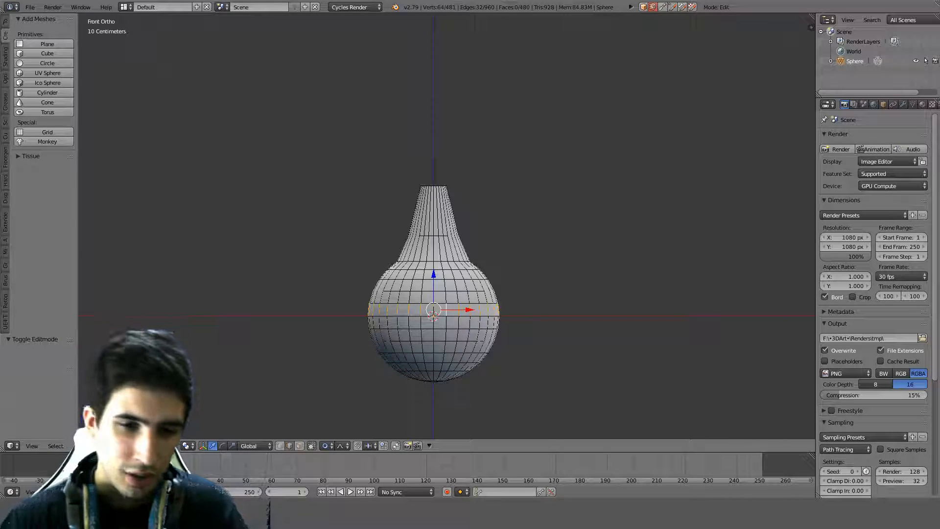
{"action": "left_click", "coordinate": [56, 445]}
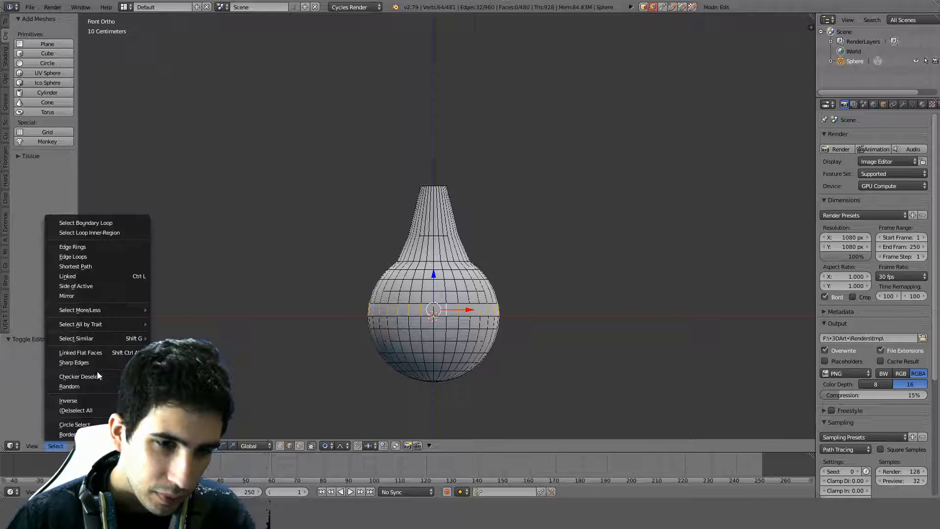
{"action": "left_click", "coordinate": [98, 375]}
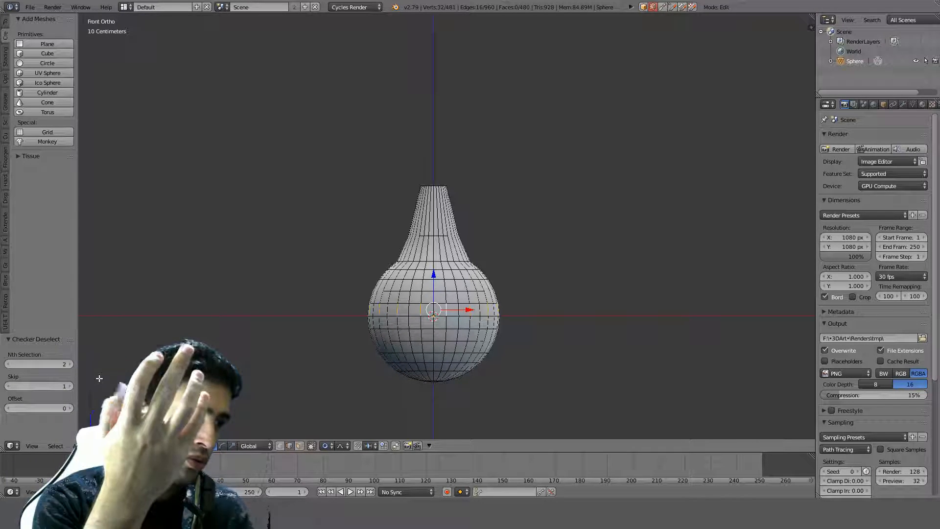
{"action": "scroll", "coordinate": [463, 344], "scroll_direction": "up", "scroll_amount": 3}
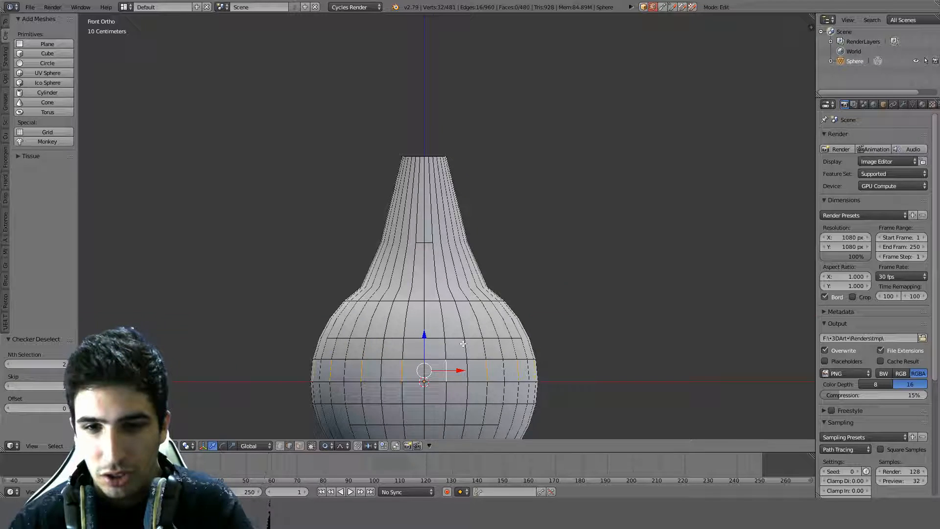
{"action": "middle_click_drag", "start_coordinate": [462, 344], "coordinate": [460, 238], "text": "shift"}
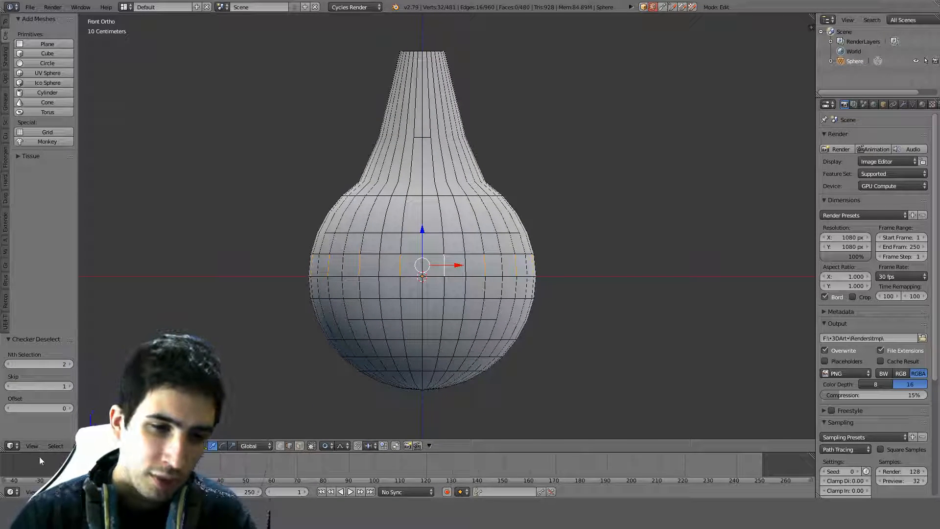
Extend the alternate vertical edges to full edge loops and dissolve them.
{"action": "left_click", "coordinate": [55, 446]}
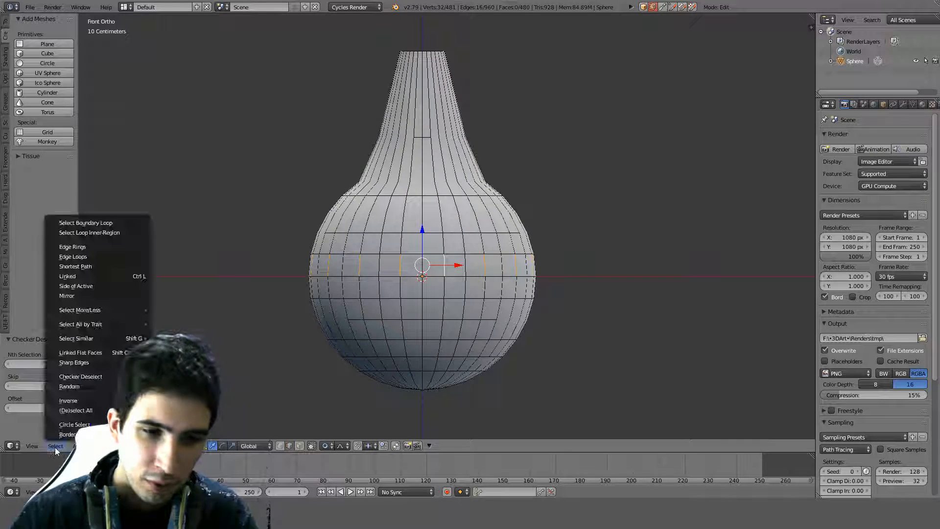
{"action": "left_click", "coordinate": [101, 255]}
{"action": "key", "text": "ctrl+x"}
{"action": "middle_click_drag", "start_coordinate": [538, 238], "coordinate": [549, 179], "text": "shift"}
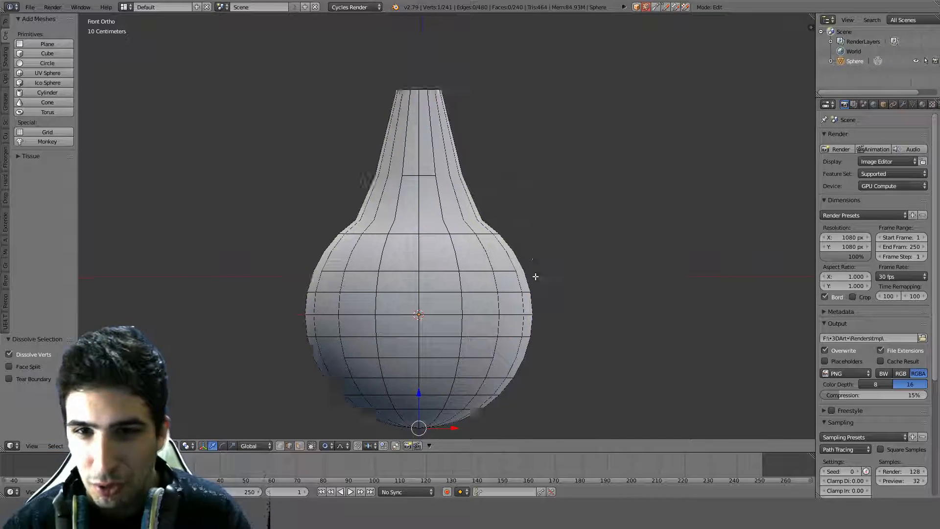
{"action": "scroll", "coordinate": [419, 309], "scroll_direction": "up", "scroll_amount": 4}
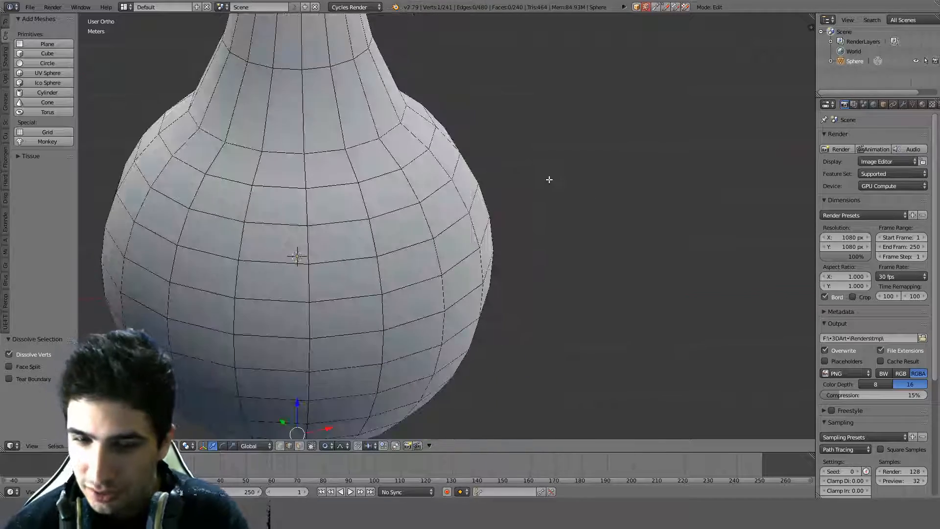
{"action": "key", "text": "KP_1"}
{"action": "scroll", "coordinate": [562, 243], "scroll_direction": "up", "scroll_amount": 3}
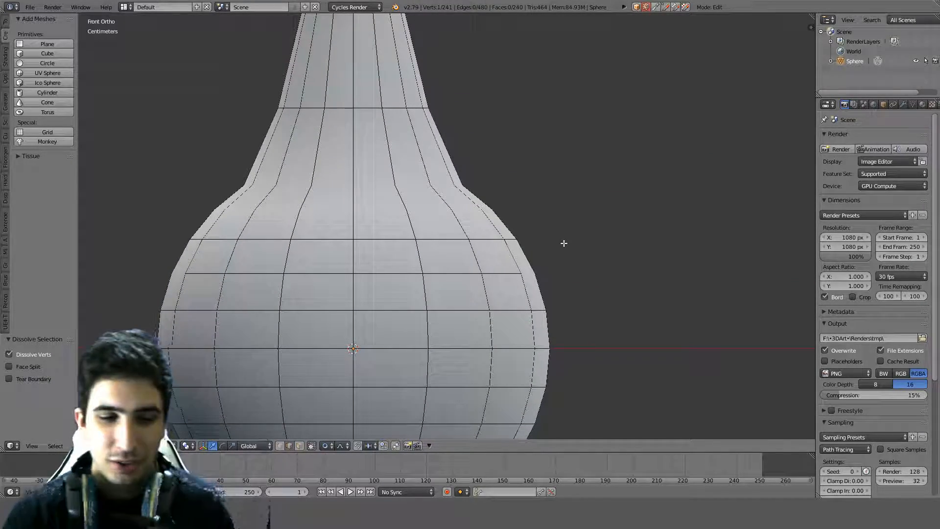
{"action": "middle_click_drag", "start_coordinate": [564, 244], "coordinate": [563, 206]}
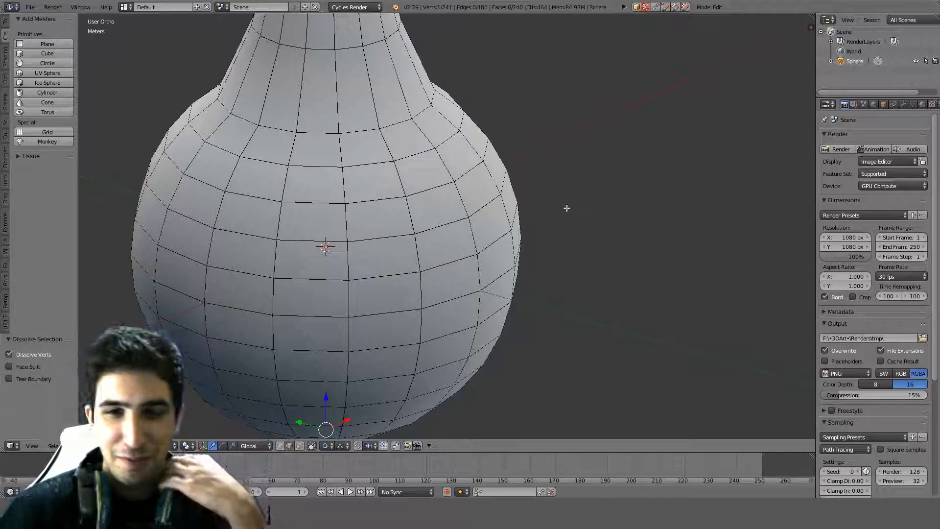
{"action": "middle_click_drag", "start_coordinate": [566, 208], "coordinate": [414, 338]}
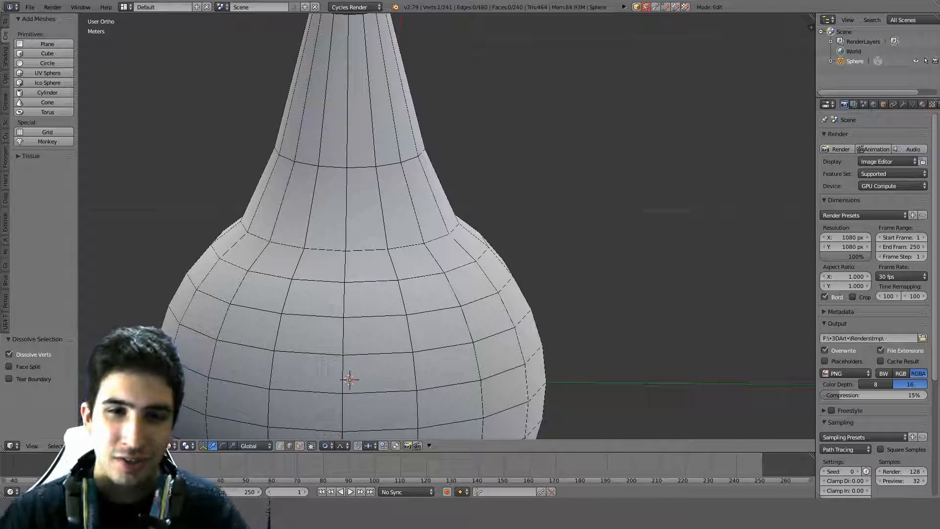
Select the bulb's bottom cap with its centre vertex and raise it 10 cm along Z with proportional editing to flatten the base.
{"action": "middle_click_drag", "start_coordinate": [504, 372], "coordinate": [449, 205]}
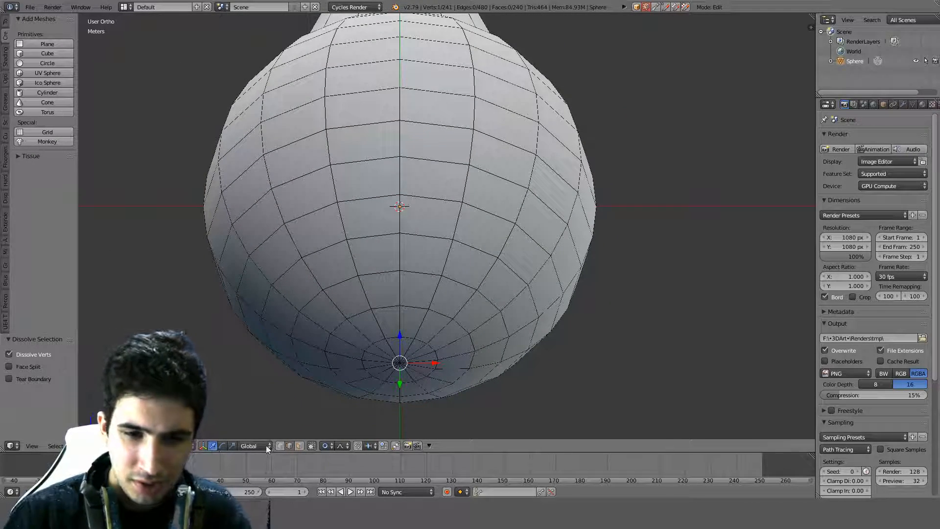
{"action": "key", "text": "a"}
{"action": "key", "text": "a"}
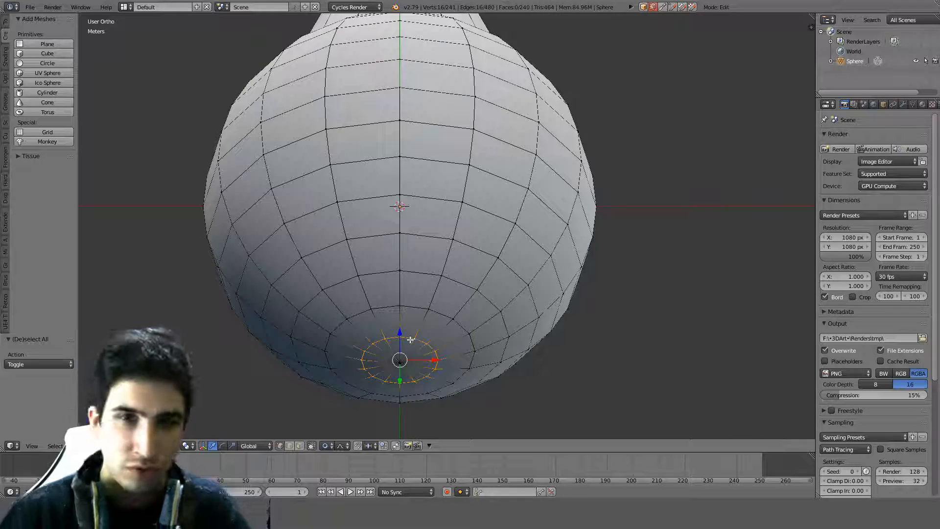
{"action": "right_click", "coordinate": [407, 364], "text": "shift"}
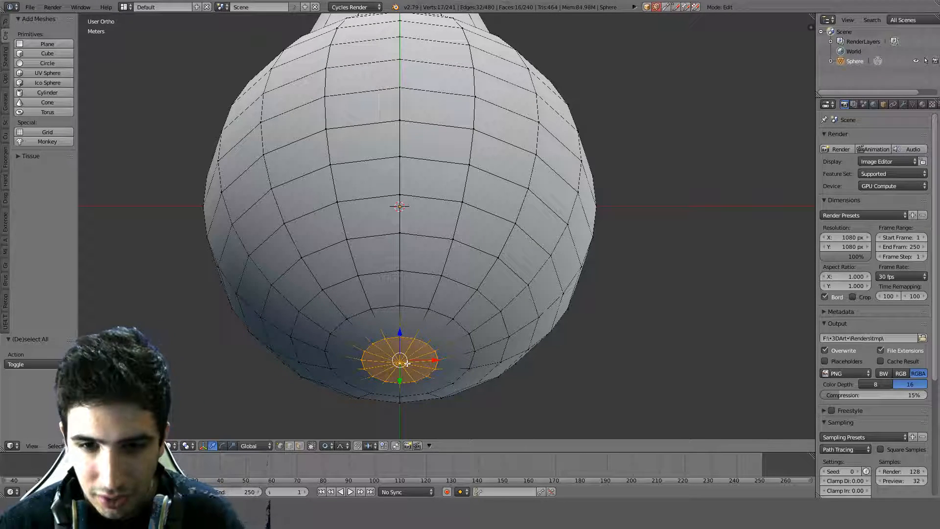
{"action": "key", "text": "KP_1"}
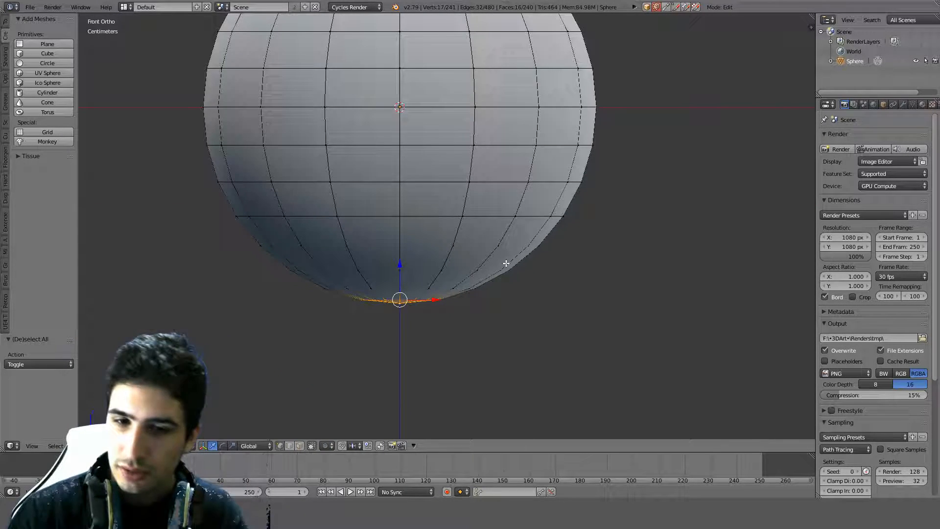
{"action": "middle_click_drag", "start_coordinate": [563, 211], "coordinate": [560, 303], "text": "shift"}
{"action": "key", "text": "o"}
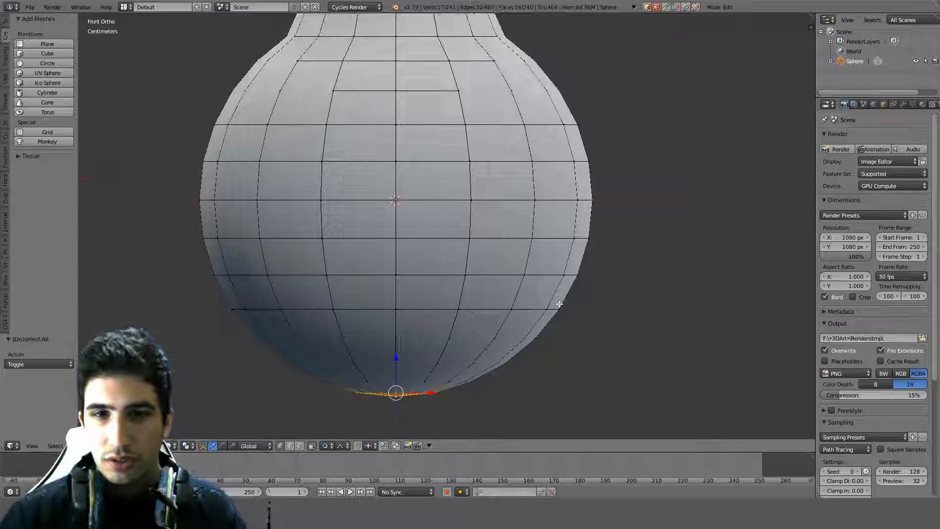
{"action": "scroll", "coordinate": [588, 289], "scroll_direction": "down", "scroll_amount": 3}
{"action": "key", "text": "g"}
{"action": "key", "text": "z"}
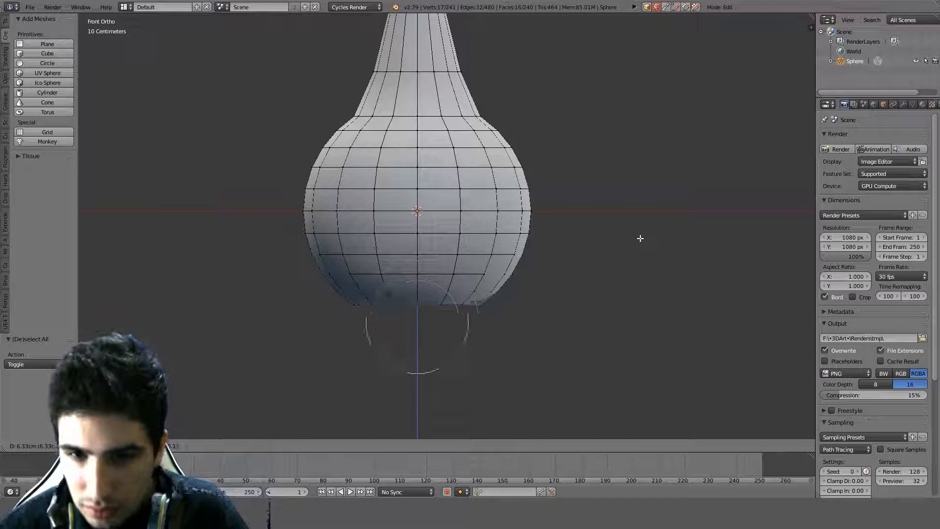
{"action": "scroll", "coordinate": [640, 235], "scroll_direction": "down", "scroll_amount": 6}
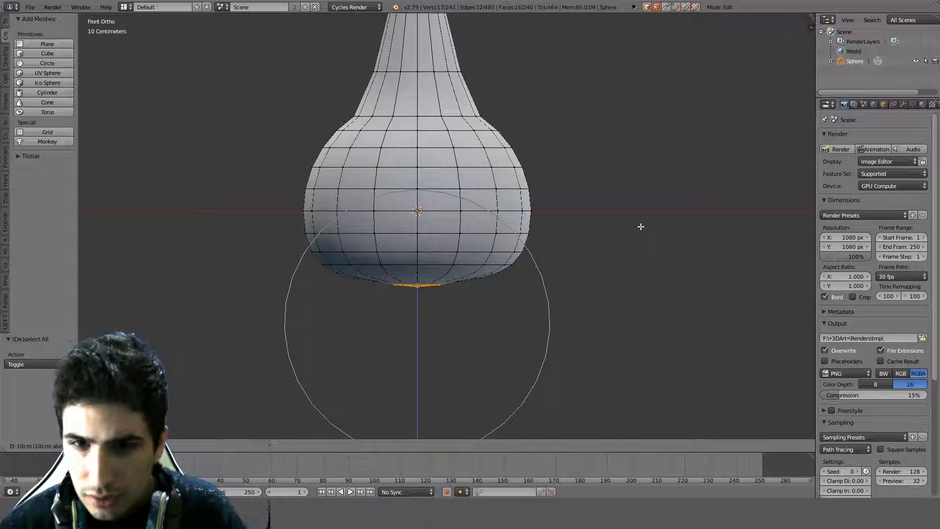
{"action": "left_click", "coordinate": [637, 226]}
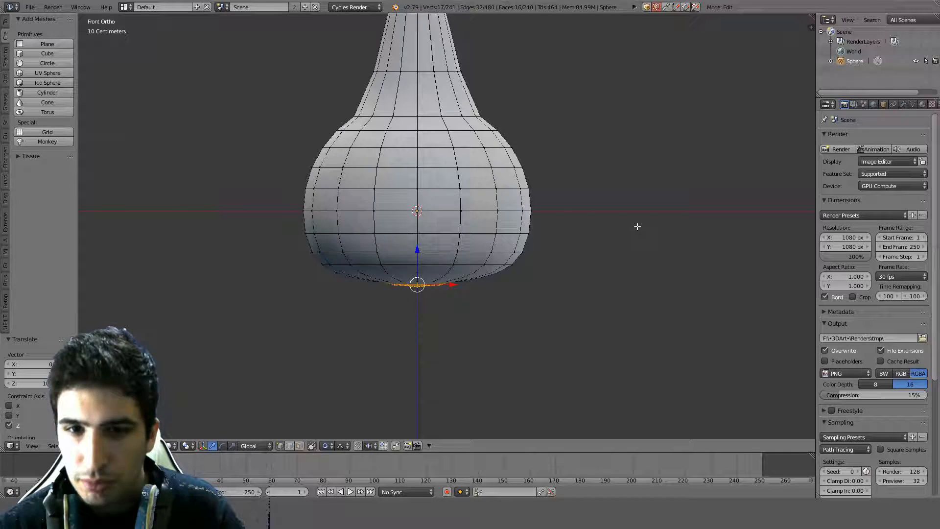
{"action": "middle_click_drag", "start_coordinate": [615, 218], "coordinate": [614, 245], "text": "shift"}
{"action": "key", "text": "s"}
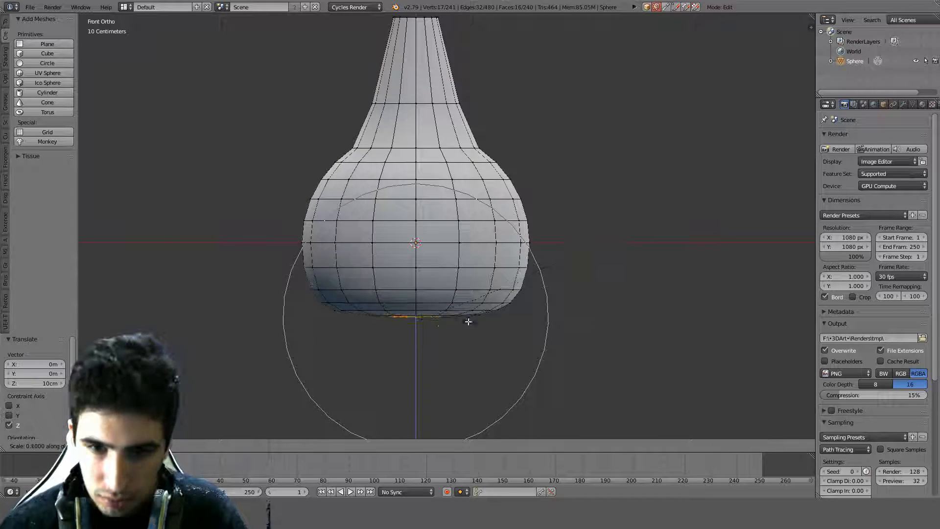
{"action": "right_click", "coordinate": [416, 347]}
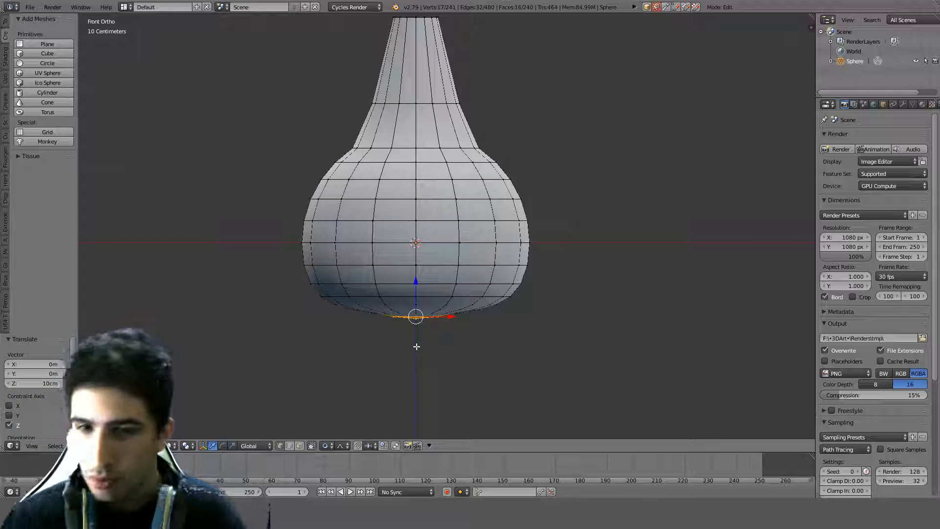
{"action": "key", "text": "s"}
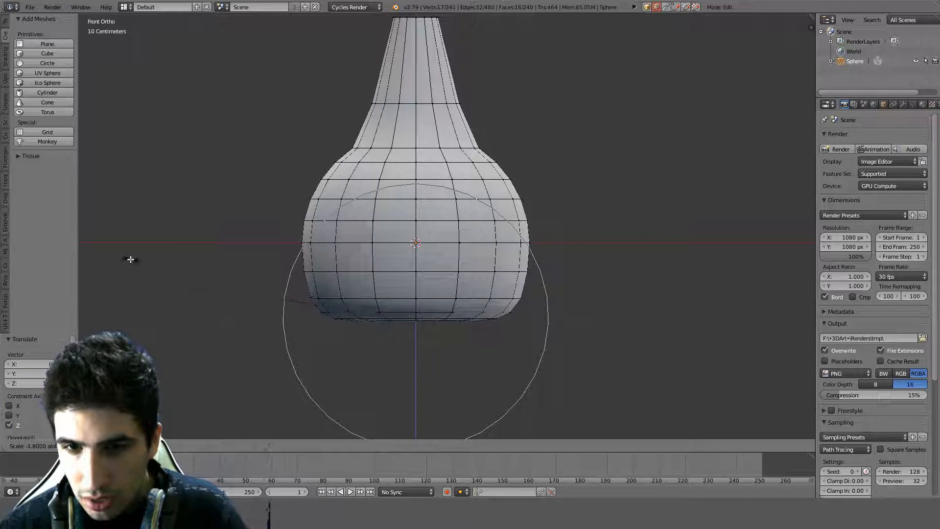
{"action": "right_click", "coordinate": [145, 263]}
Scale the bottom cap by -2 along Z with proportional editing in wireframe, and return to solid shading in Object Mode.
{"action": "key", "text": "z"}
{"action": "key", "text": "s"}
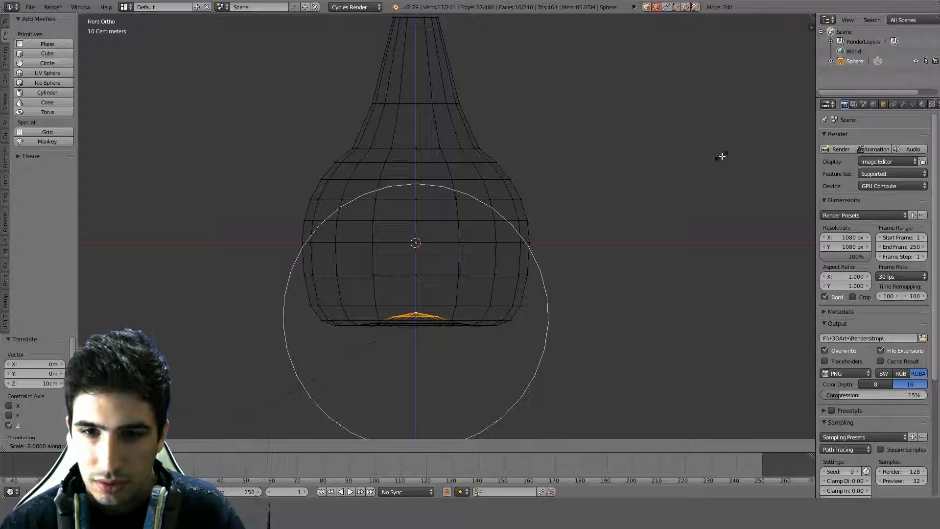
{"action": "left_click", "coordinate": [793, 116]}
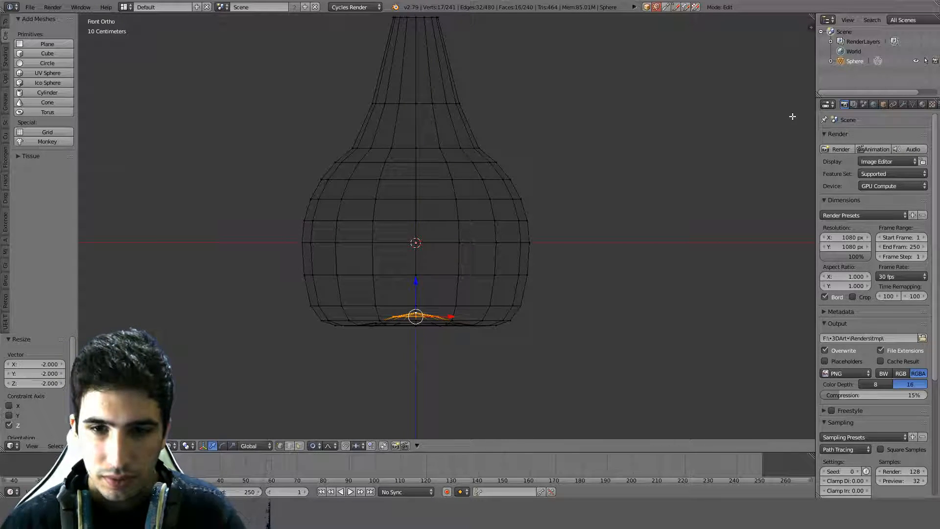
{"action": "key", "text": "Tab"}
{"action": "mouse_move", "coordinate": [548, 233]}
{"action": "middle_mouse_down"}
{"action": "mouse_move", "coordinate": [559, 193]}
{"action": "mouse_move", "coordinate": [471, 164]}
{"action": "mouse_move", "coordinate": [556, 199]}
{"action": "mouse_move", "coordinate": [562, 283]}
{"action": "mouse_move", "coordinate": [537, 275]}
{"action": "middle_mouse_up"}
{"action": "key", "text": "z"}
{"action": "key", "text": "KP_1"}
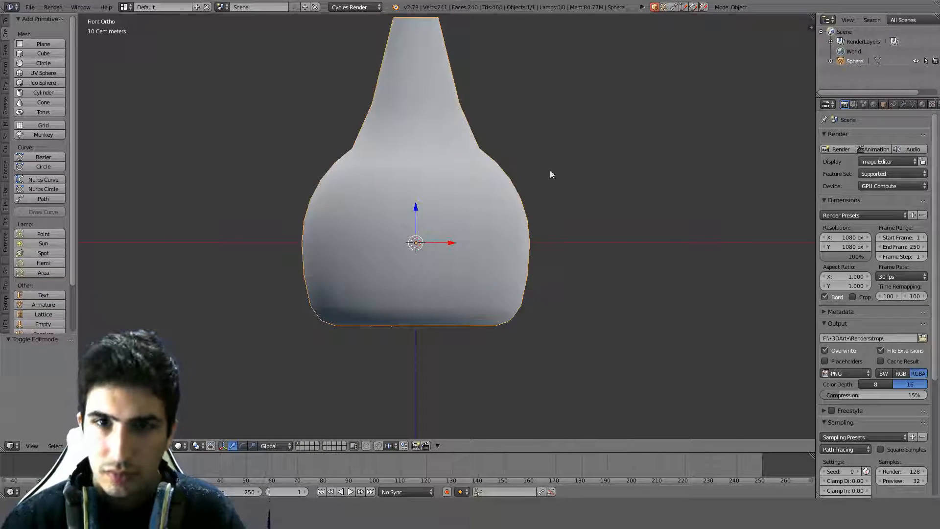
{"action": "middle_click_drag", "start_coordinate": [550, 174], "coordinate": [555, 238], "text": "shift"}
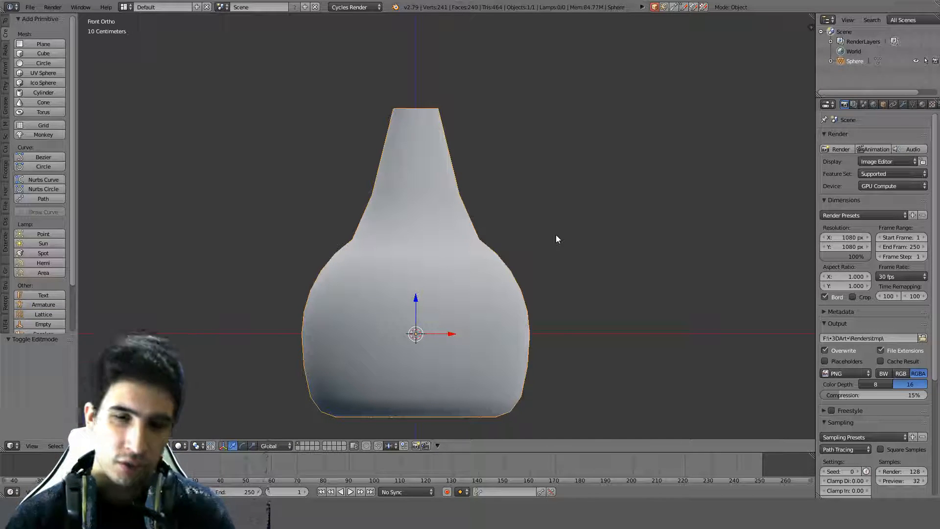
{"action": "middle_click_drag", "start_coordinate": [552, 242], "coordinate": [546, 267], "text": "shift"}
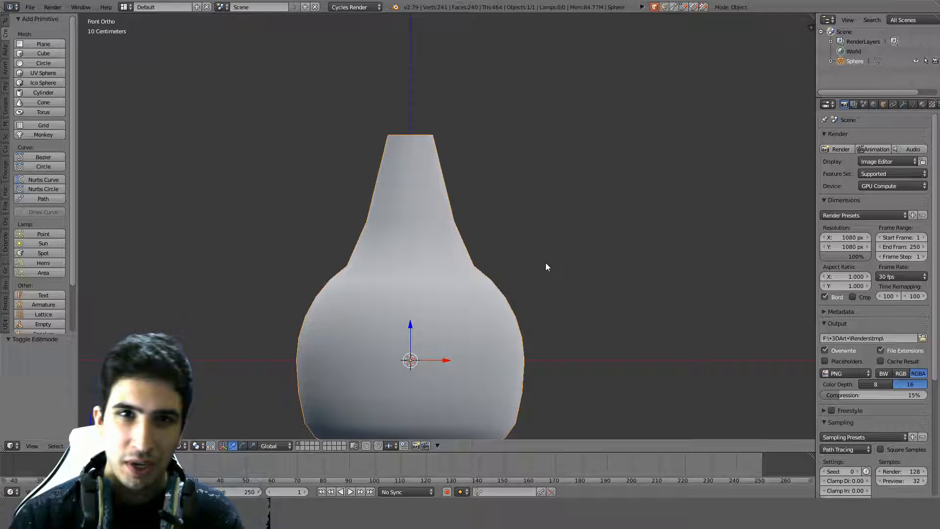
In Edit Mode, select the horizontal edge loop where the neck meets the bulb.
{"action": "key", "text": "Tab"}
{"action": "scroll", "coordinate": [466, 147], "scroll_direction": "up", "scroll_amount": 2}
{"action": "key", "text": "a"}
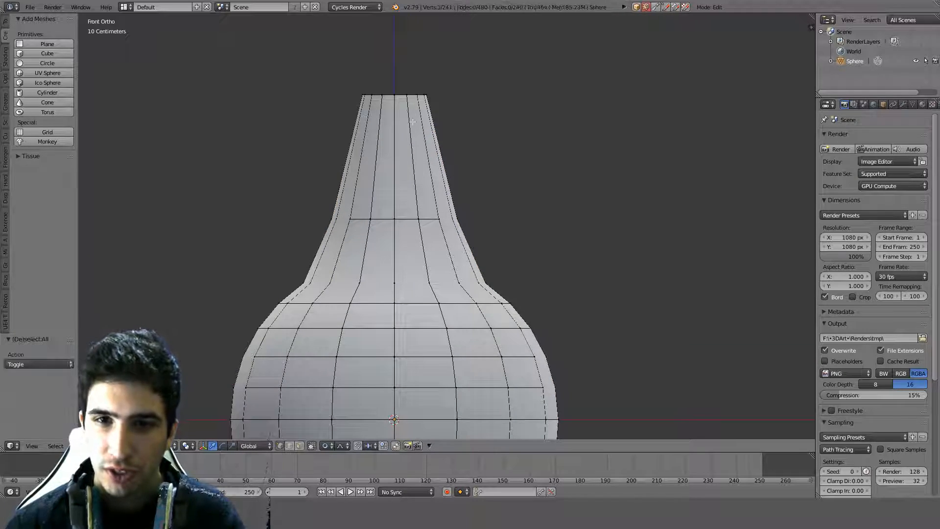
{"action": "middle_click_drag", "start_coordinate": [408, 298], "coordinate": [482, 169], "text": "shift"}
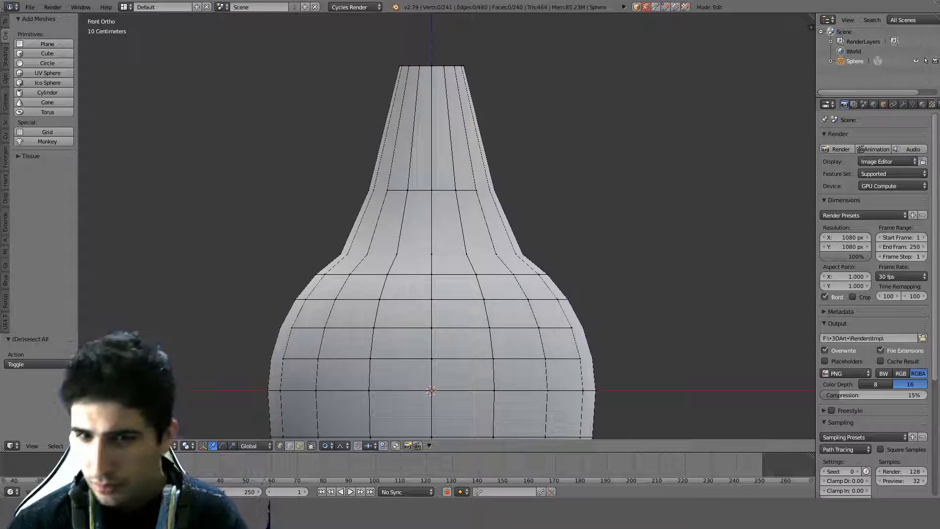
{"action": "right_click", "coordinate": [463, 258], "text": "alt"}
{"action": "middle_click_drag", "start_coordinate": [464, 232], "coordinate": [465, 258]}
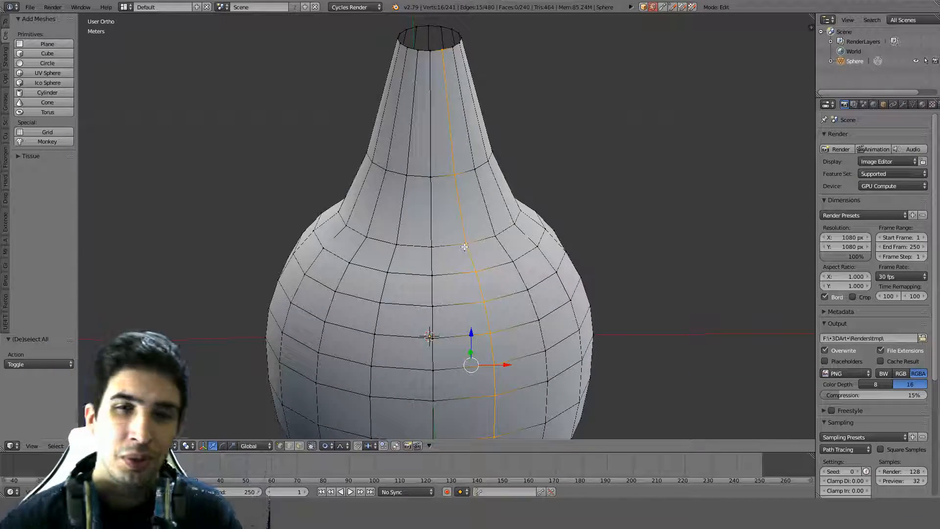
{"action": "right_click", "coordinate": [464, 246], "text": "alt"}
{"action": "key", "text": "KP_1"}
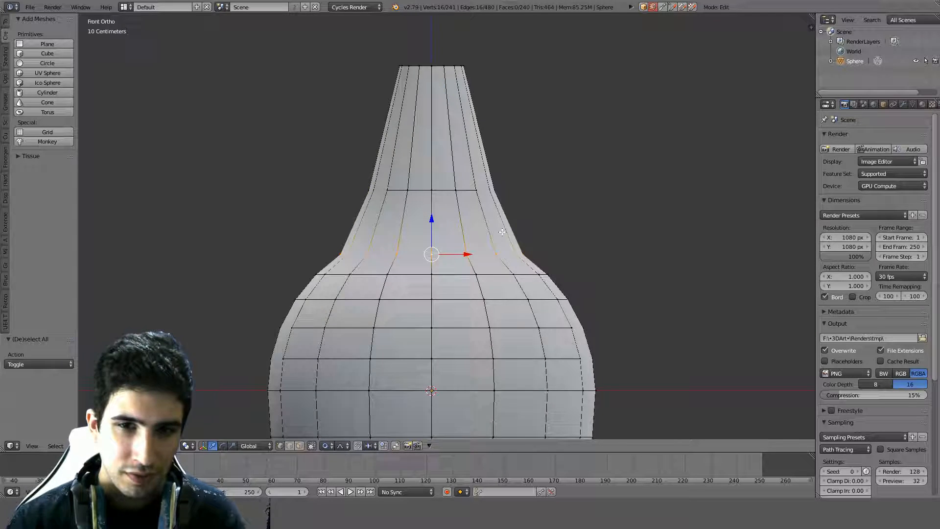
{"action": "middle_click_drag", "start_coordinate": [502, 232], "coordinate": [531, 150], "text": "shift"}
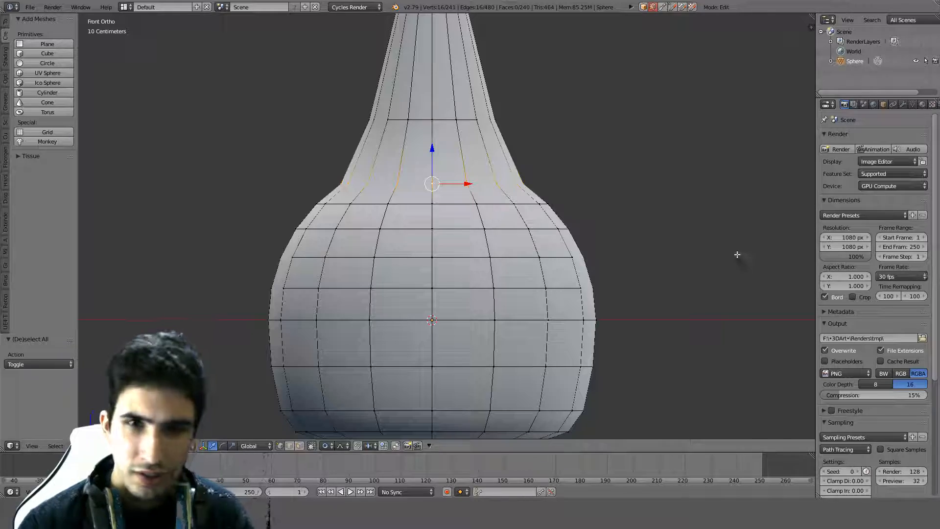
{"action": "middle_click_drag", "start_coordinate": [627, 134], "coordinate": [635, 258], "text": "shift"}
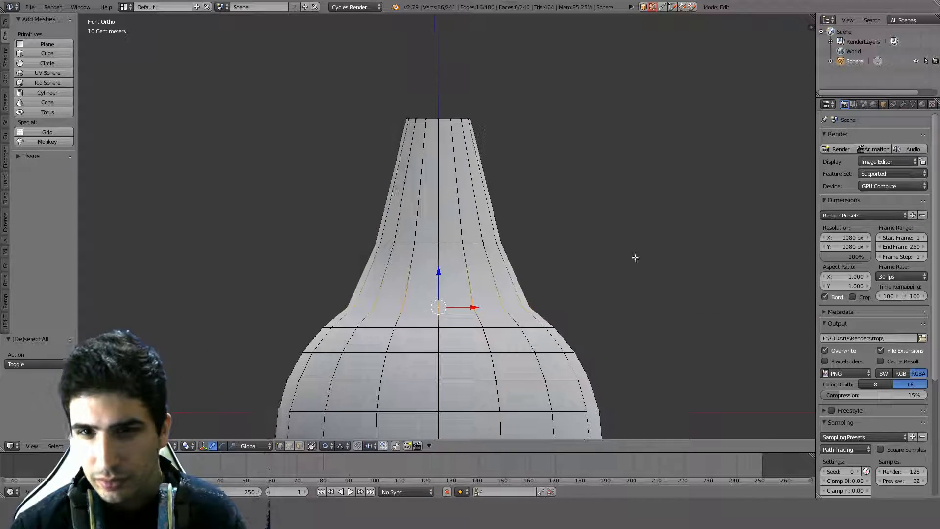
Examine the vase's silhouette from the front in Object Mode.
{"action": "middle_click_drag", "start_coordinate": [578, 191], "coordinate": [651, 280]}
{"action": "key", "text": "KP_1"}
{"action": "key", "text": "Tab"}
{"action": "middle_click_drag", "start_coordinate": [528, 299], "coordinate": [522, 186], "text": "shift"}
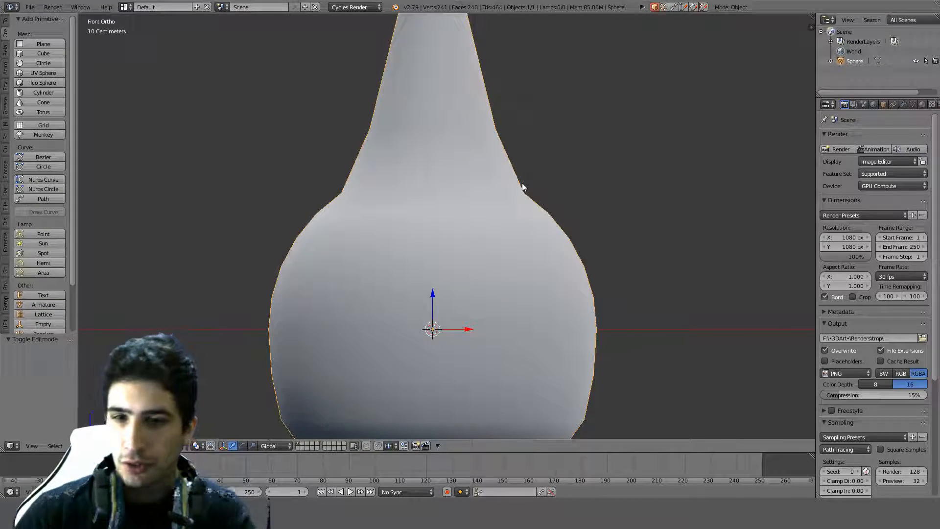
{"action": "middle_click_drag", "start_coordinate": [533, 239], "coordinate": [549, 224], "text": "shift"}
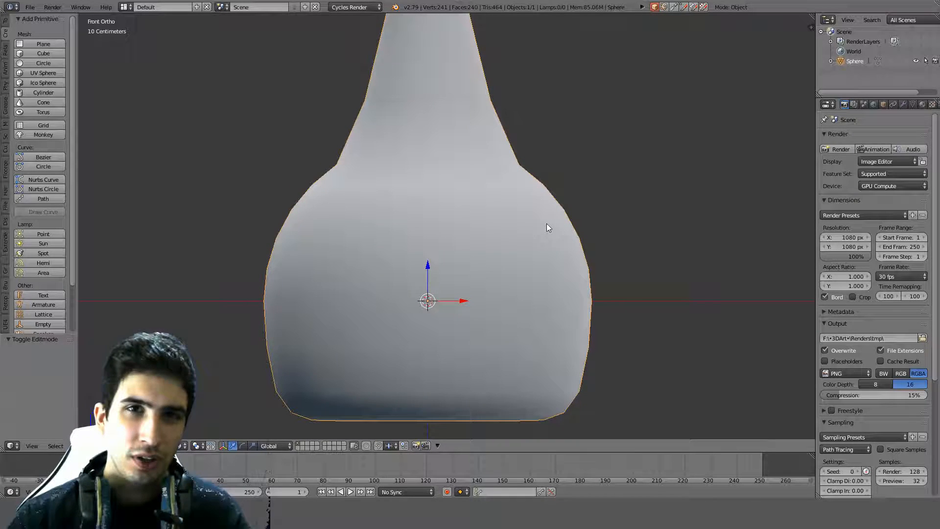
Return to Edit Mode, switch to edge selection and clear the current selection.
{"action": "key", "text": "Tab"}
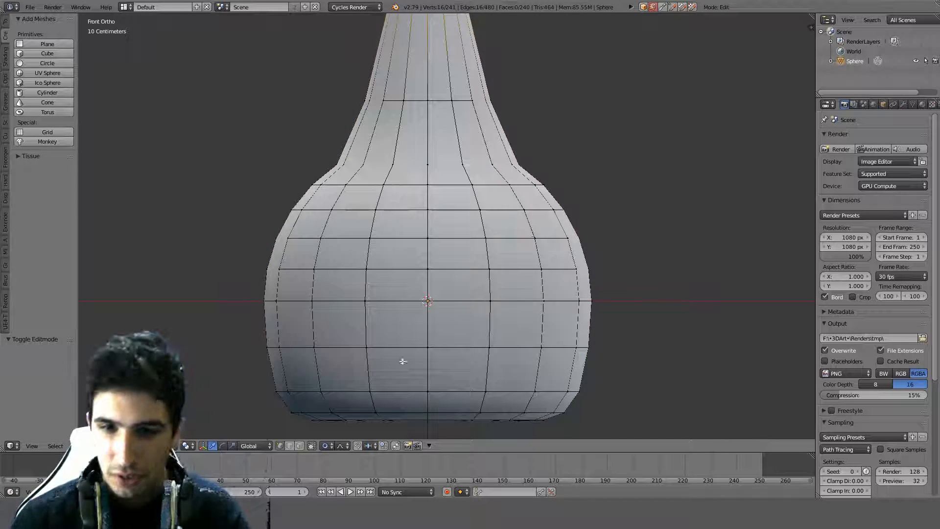
{"action": "left_click", "coordinate": [289, 446]}
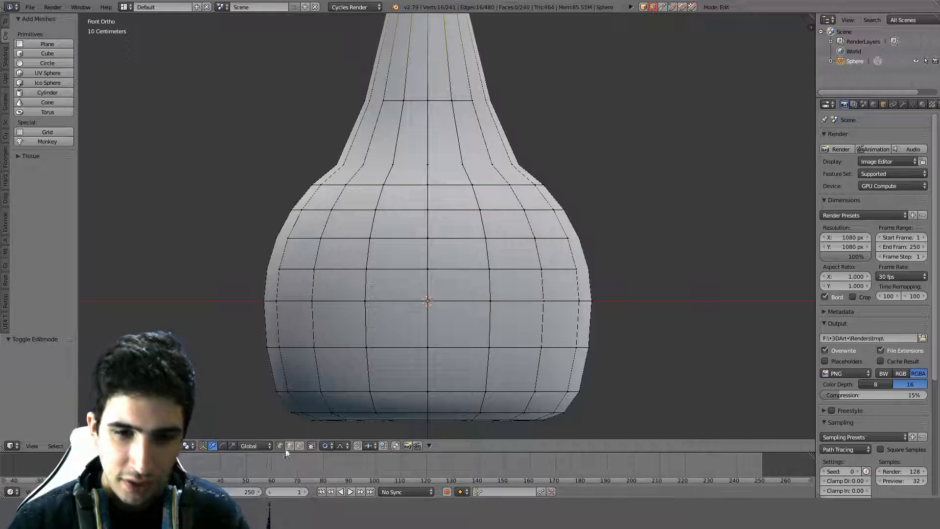
{"action": "middle_click_drag", "start_coordinate": [480, 240], "coordinate": [524, 298]}
{"action": "key", "text": "KP_1"}
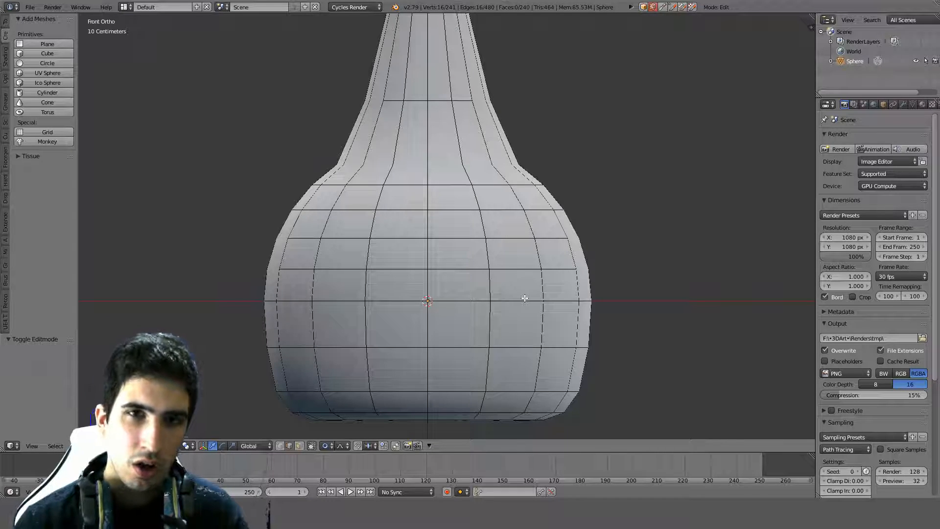
{"action": "middle_click_drag", "start_coordinate": [439, 238], "coordinate": [435, 267], "text": "shift"}
{"action": "key", "text": "a"}
{"action": "key", "text": "KP_1"}
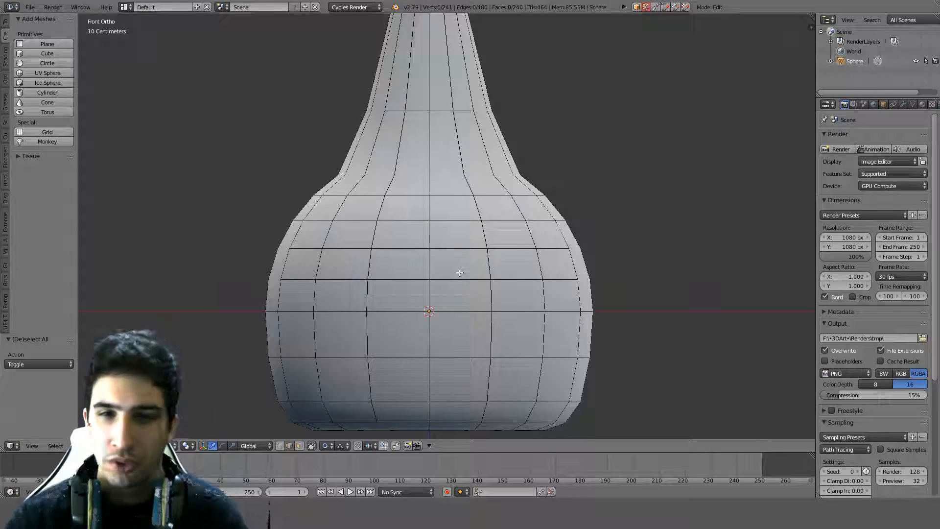
{"action": "middle_click_drag", "start_coordinate": [443, 250], "coordinate": [465, 274]}
{"action": "key", "text": "KP_1"}
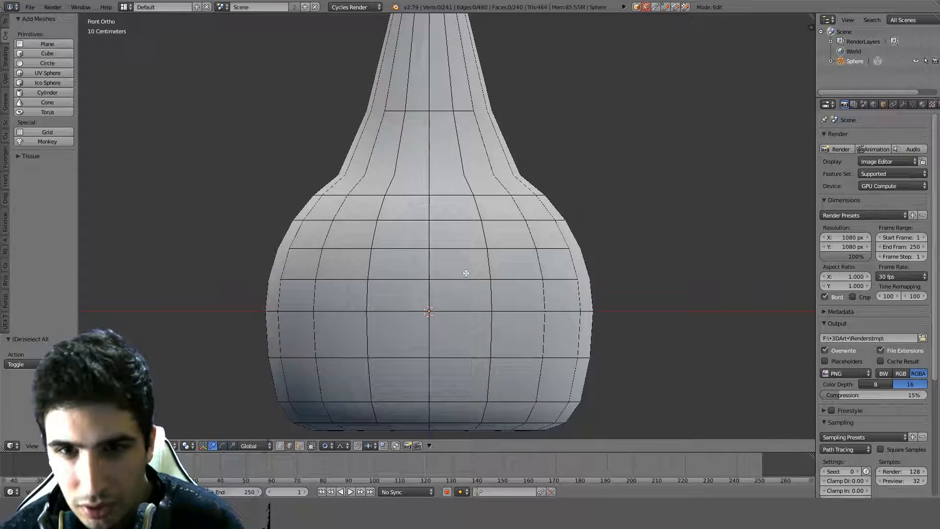
{"action": "middle_click_drag", "start_coordinate": [412, 249], "coordinate": [426, 282]}
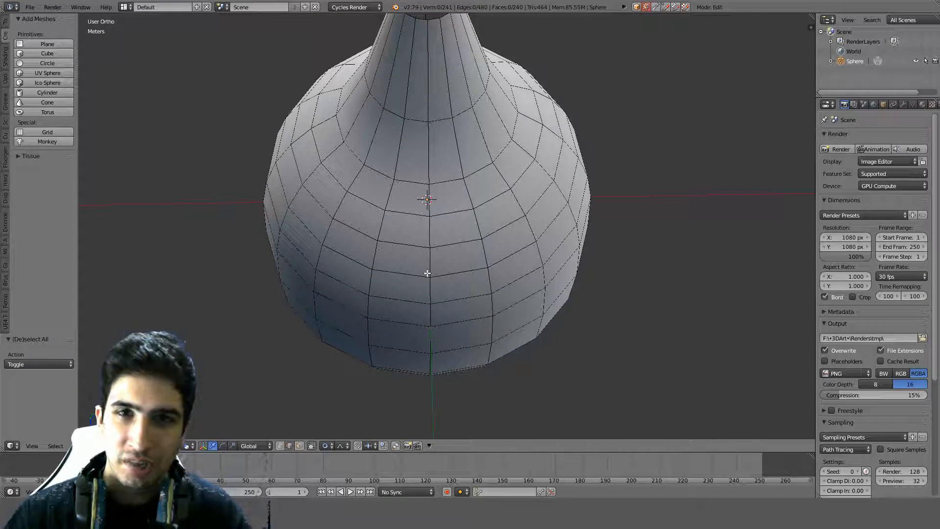
{"action": "middle_click_drag", "start_coordinate": [449, 197], "coordinate": [490, 180]}
{"action": "key", "text": "KP_1"}
Select the horizontal edge loop midway up the neck and try narrowing it to 0.8 horizontally with proportional editing.
{"action": "middle_click_drag", "start_coordinate": [494, 116], "coordinate": [480, 222], "text": "shift"}
{"action": "key", "text": "a"}
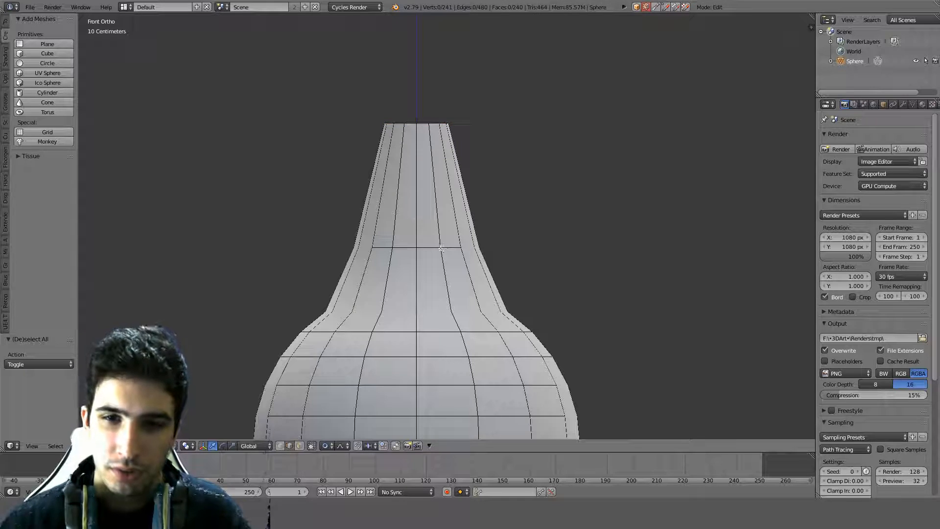
{"action": "key", "text": "s"}
{"action": "key", "text": "shift+z"}
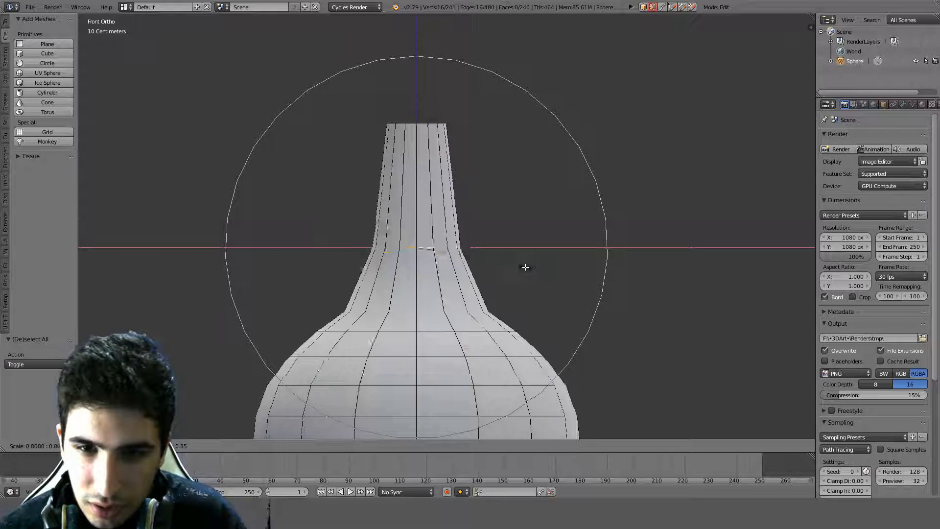
{"action": "right_click", "coordinate": [525, 267]}
Scale the selected neck loop to 0.6 in X and Y without proportional editing, and lower it along Z towards the bulb.
{"action": "key", "text": "s"}
{"action": "key", "text": "shift+z"}
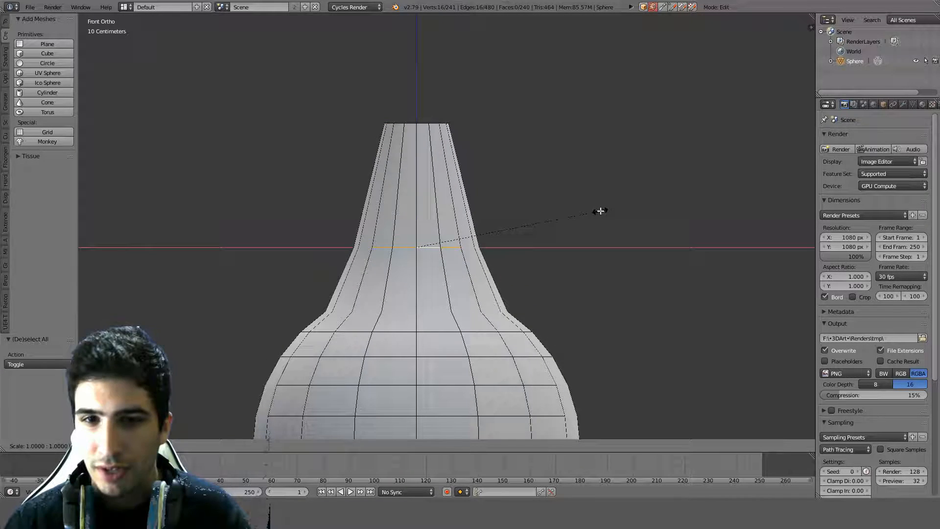
{"action": "left_click", "coordinate": [526, 238]}
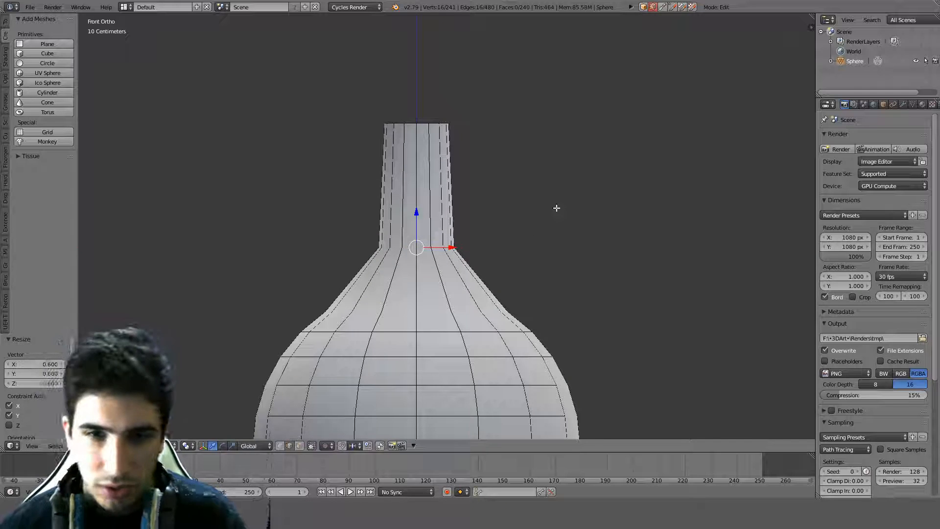
{"action": "key", "text": "g"}
{"action": "key", "text": "z"}
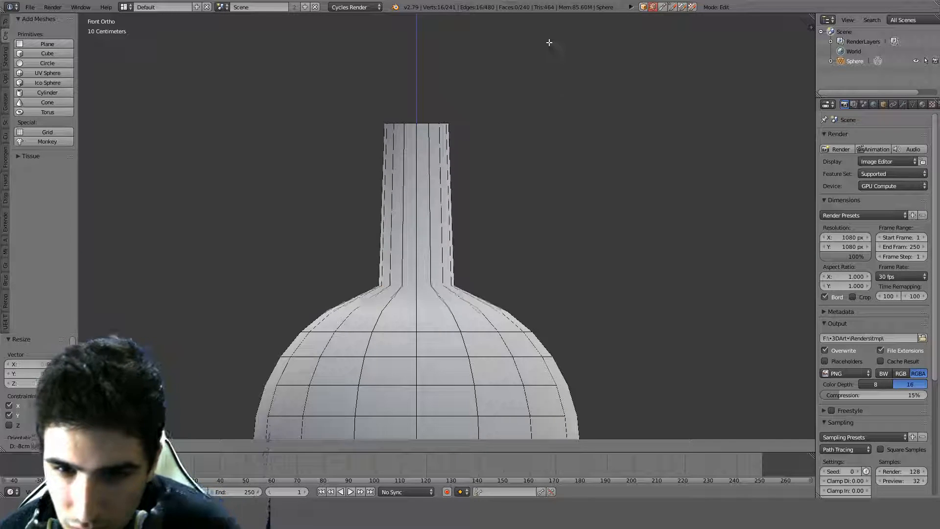
{"action": "left_click", "coordinate": [544, 357]}
{"action": "middle_click_drag", "start_coordinate": [527, 136], "coordinate": [472, 222]}
{"action": "key", "text": "KP_1"}
{"action": "middle_click_drag", "start_coordinate": [463, 391], "coordinate": [475, 303], "text": "shift"}
{"action": "key", "text": "Tab"}
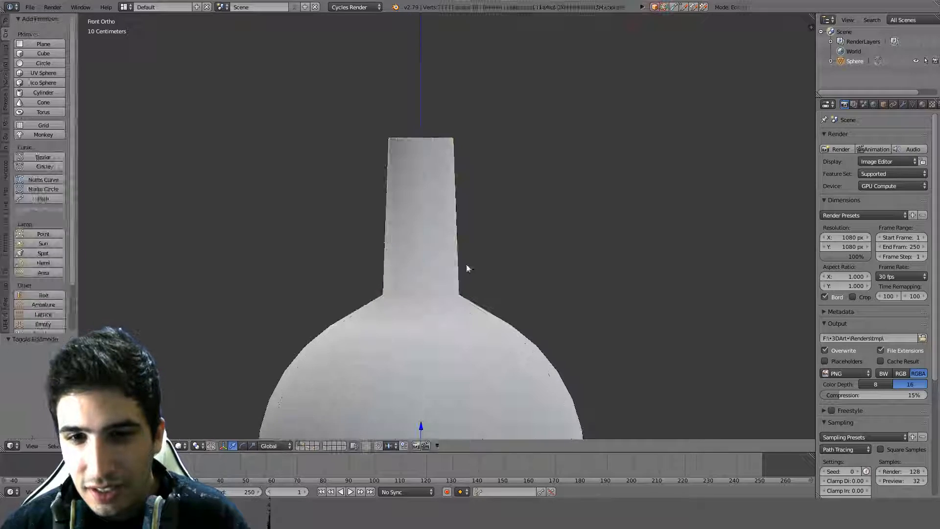
In Edit Mode, select the ring of vertical neck edges and apply Checker Deselect with Nth Selection 2 and Skip 1.
{"action": "key", "text": "Tab"}
{"action": "right_click", "coordinate": [446, 245], "text": "ctrl+alt"}
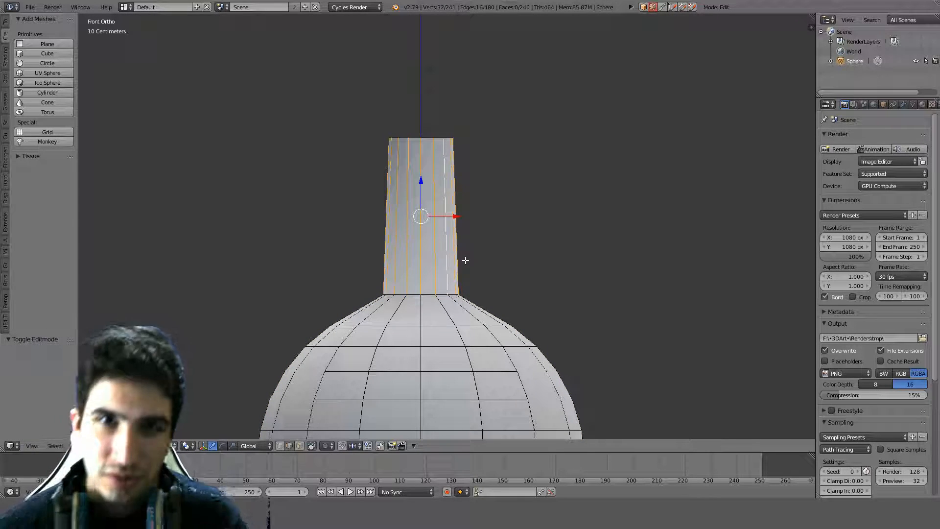
{"action": "left_click", "coordinate": [56, 446]}
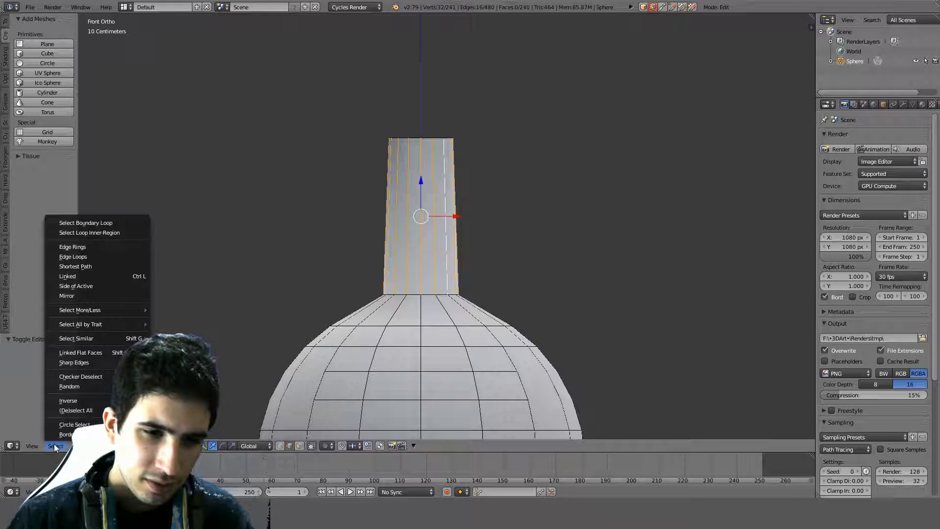
{"action": "left_click", "coordinate": [100, 376]}
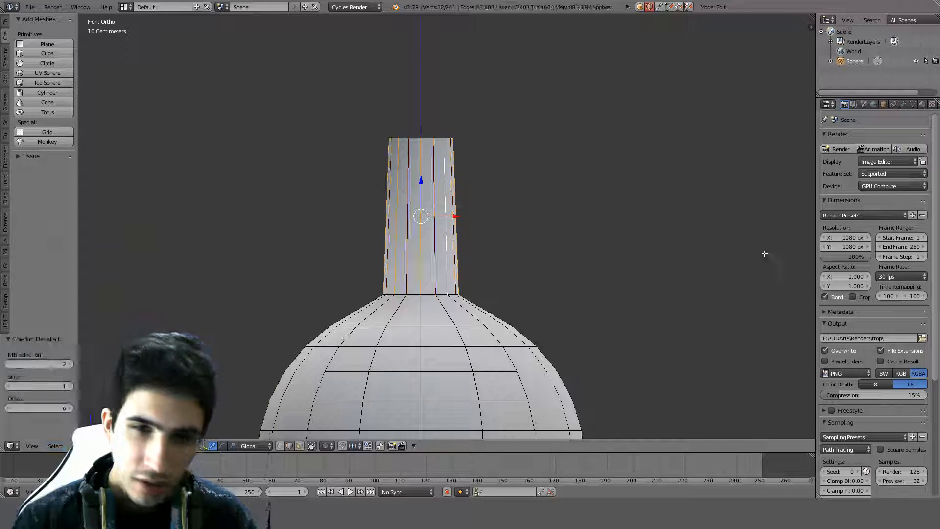
Try expanding the alternating neck edges with Edge Rings, and undo that selection change.
{"action": "middle_click_drag", "start_coordinate": [764, 252], "coordinate": [602, 293]}
{"action": "left_click", "coordinate": [54, 446]}
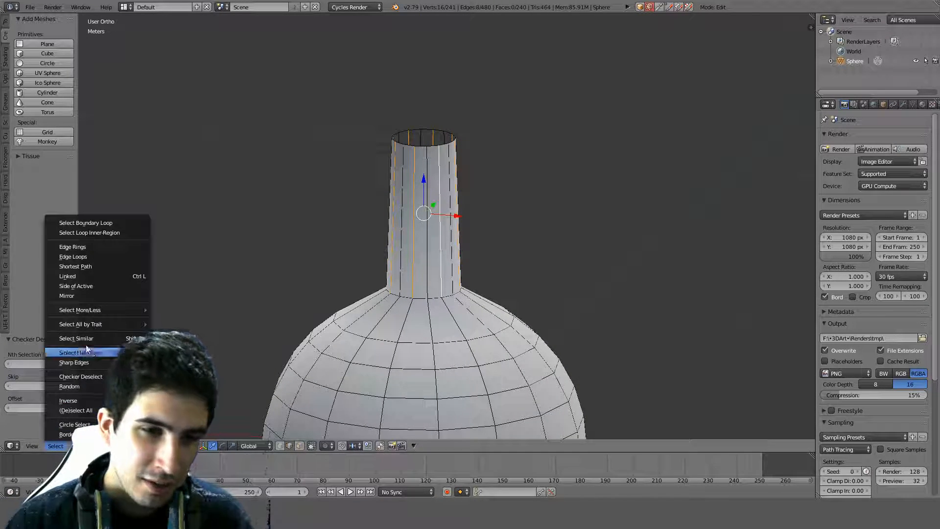
{"action": "left_click", "coordinate": [94, 248]}
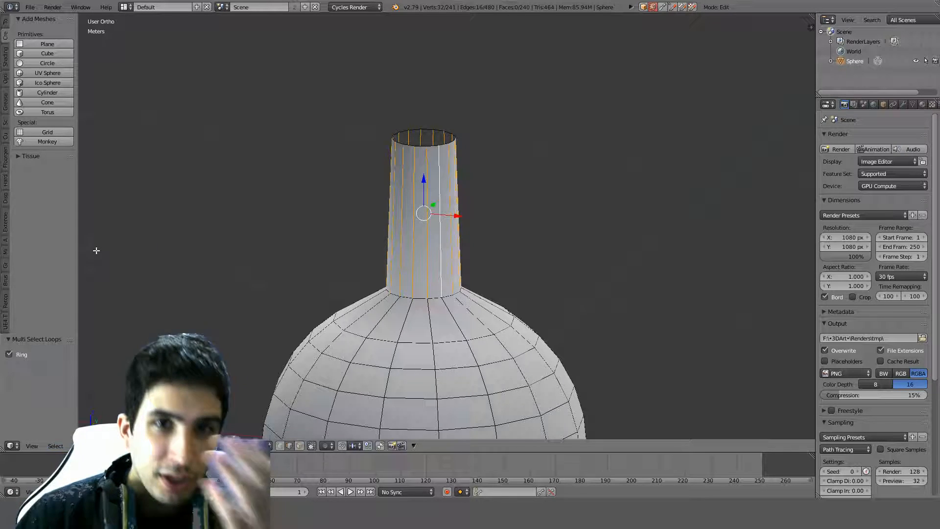
{"action": "key", "text": "ctrl+z"}
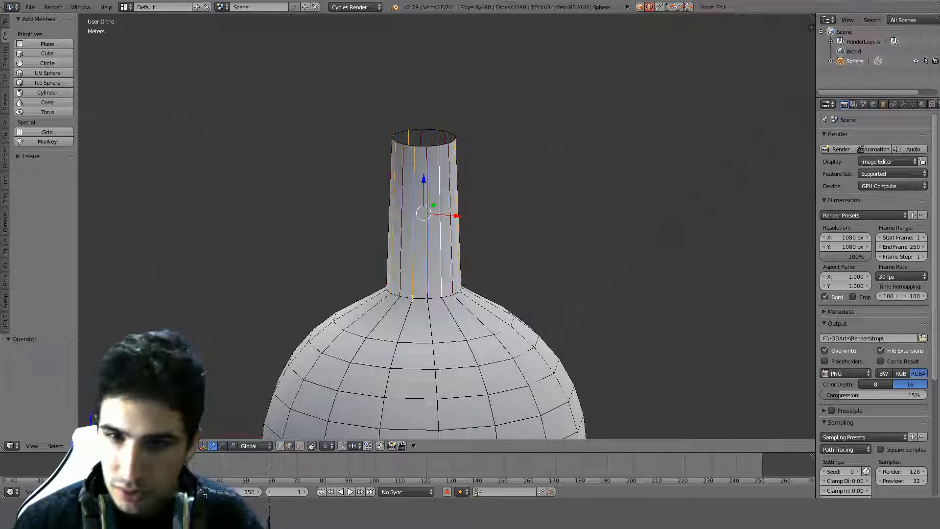
Expand the alternating neck edges to full vertical edge loops and try dissolving them.
{"action": "left_click", "coordinate": [55, 445]}
{"action": "left_click", "coordinate": [90, 251]}
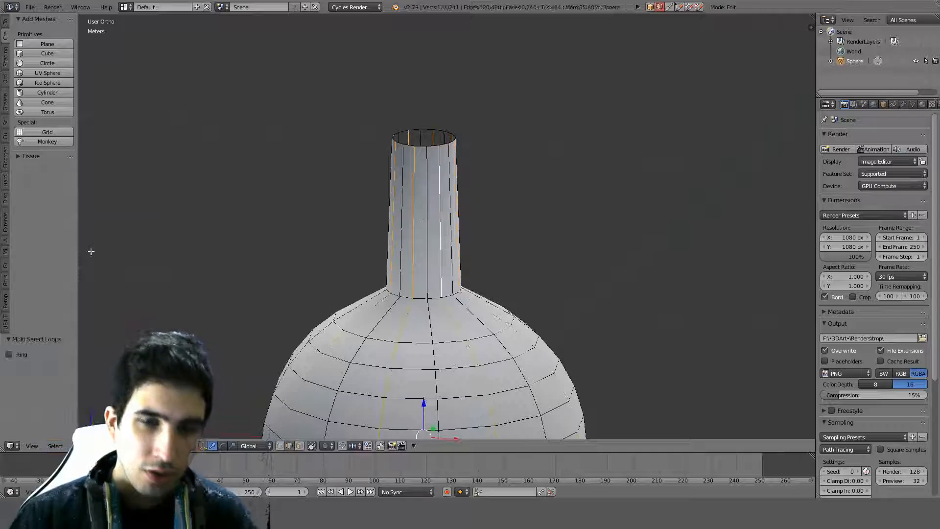
{"action": "middle_click_drag", "start_coordinate": [292, 233], "coordinate": [472, 227]}
{"action": "key", "text": "ctrl+x"}
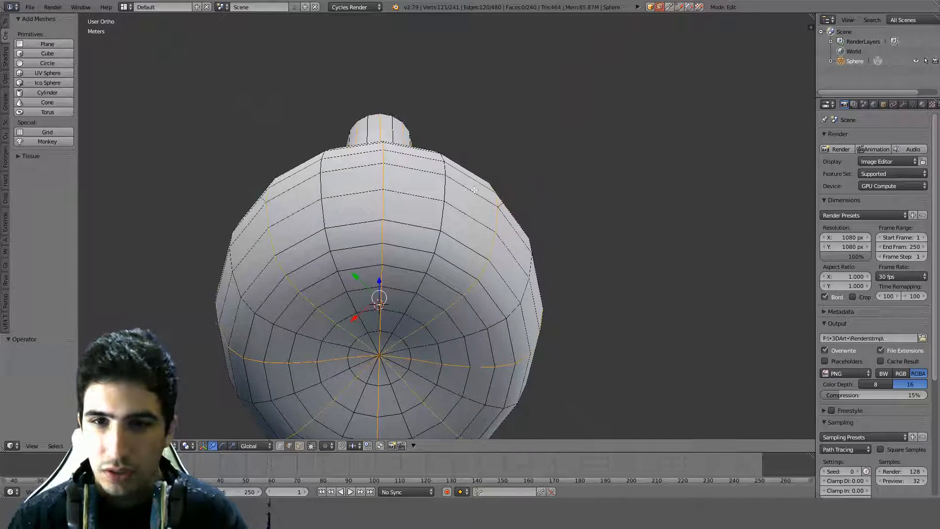
Check the smooth shape in Object Mode, return to Edit Mode in front view and clear the selection.
{"action": "key", "text": "Tab"}
{"action": "middle_click_drag", "start_coordinate": [480, 192], "coordinate": [483, 247], "text": "shift"}
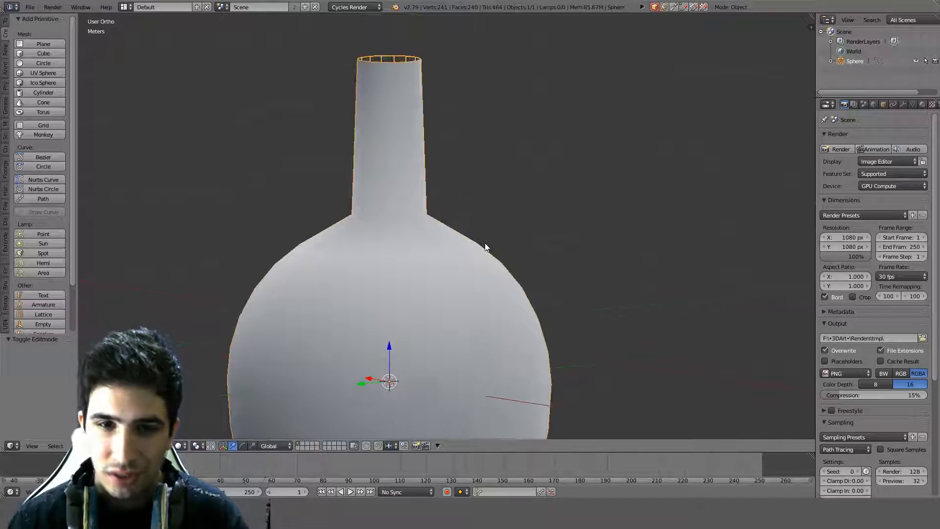
{"action": "key", "text": "KP_1"}
{"action": "middle_click_drag", "start_coordinate": [500, 279], "coordinate": [381, 321], "text": "shift"}
{"action": "key", "text": "Tab"}
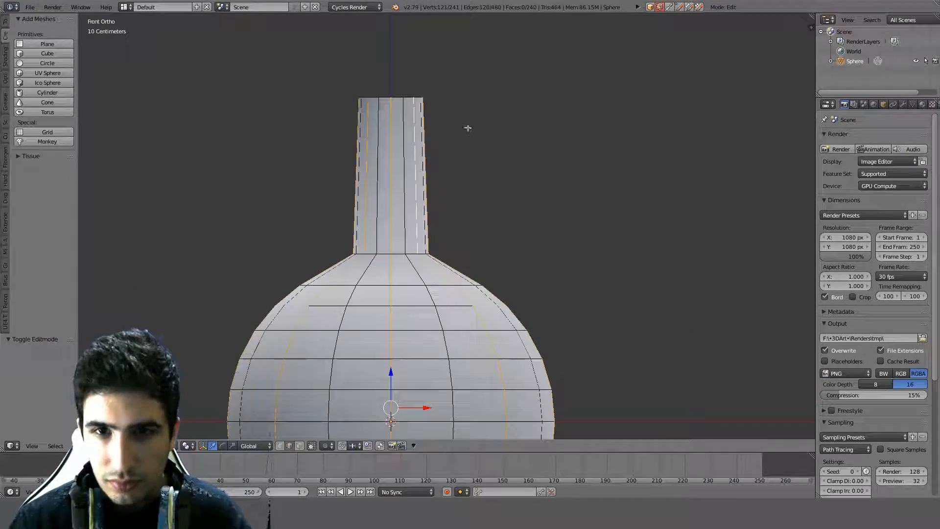
{"action": "key", "text": "a"}
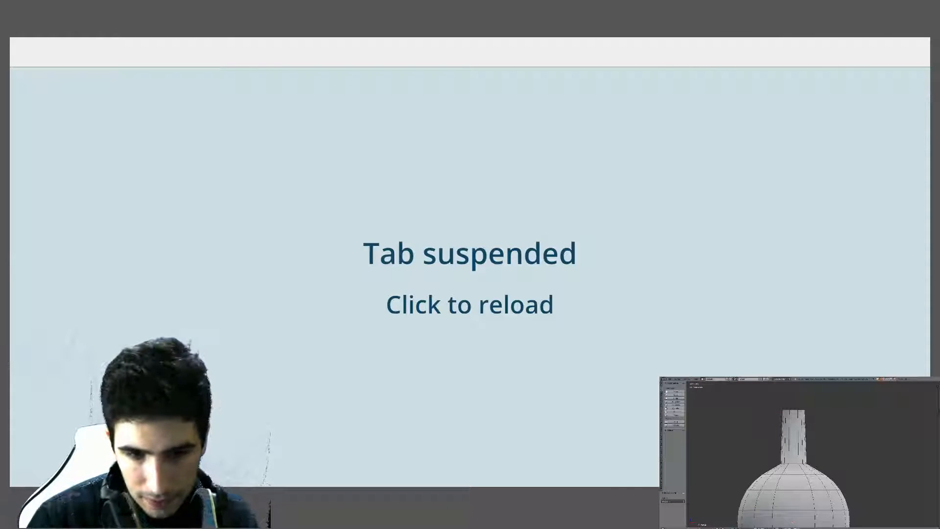
Switch to the web browser and examine the post-medieval wine bottle images as shape references.
{"action": "left_click", "coordinate": [388, 203]}
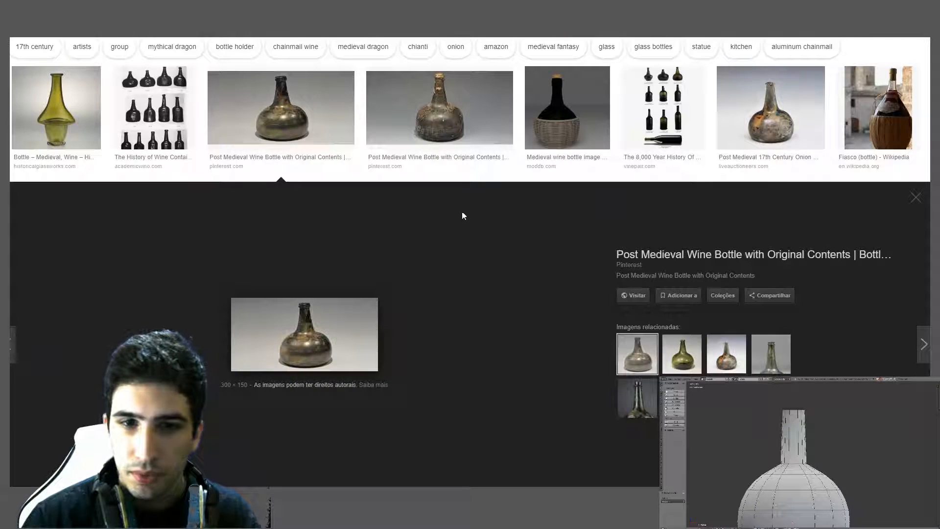
{"action": "scroll", "coordinate": [455, 213], "scroll_direction": "up", "scroll_amount": 1}
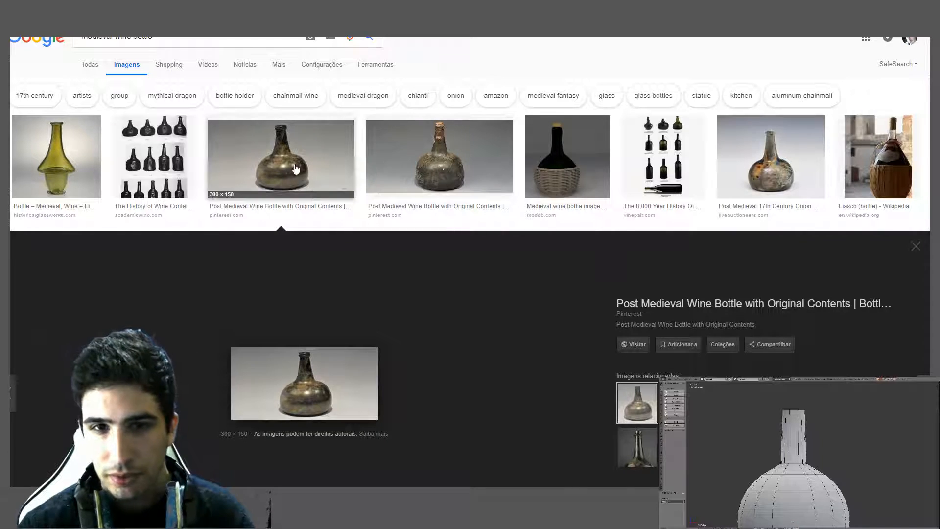
{"action": "left_click", "coordinate": [295, 166]}
{"action": "left_click", "coordinate": [423, 164]}
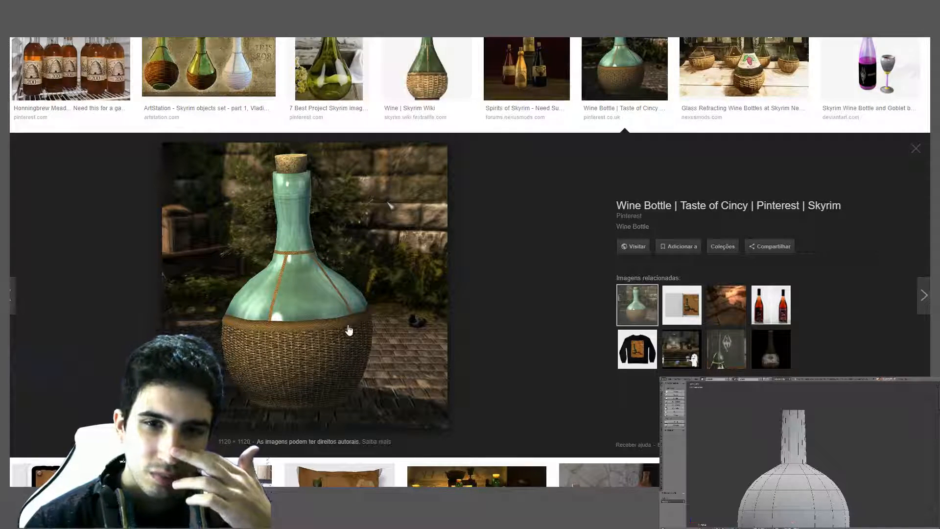
Compare the Honningbrew Mead and green Skyrim Wine Bottle images, examining the wine bottle's neck and body proportions.
{"action": "scroll", "coordinate": [463, 250], "scroll_direction": "up", "scroll_amount": 2}
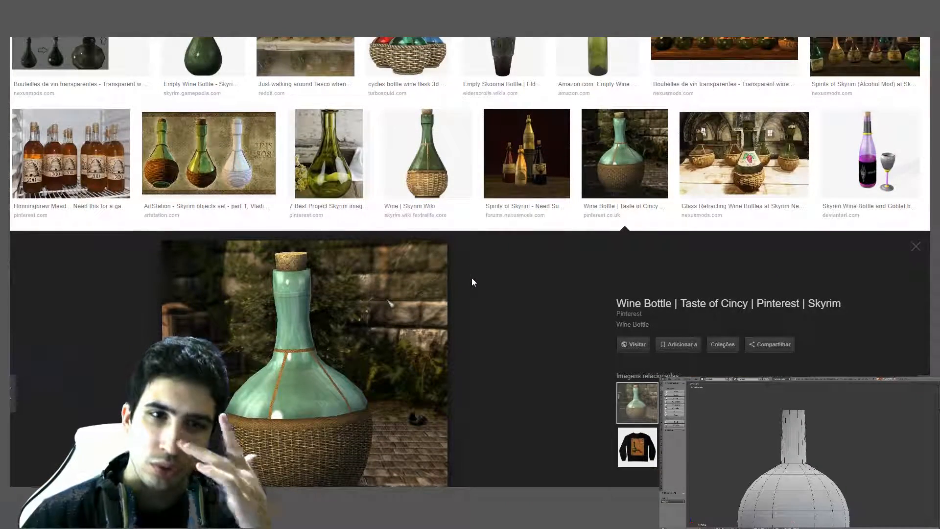
{"action": "left_click", "coordinate": [73, 206]}
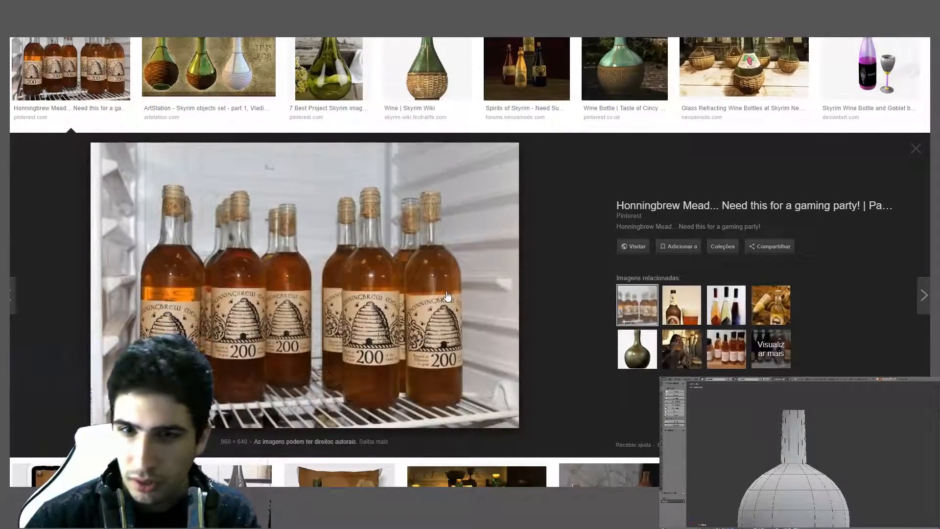
{"action": "scroll", "coordinate": [455, 262], "scroll_direction": "up", "scroll_amount": 2}
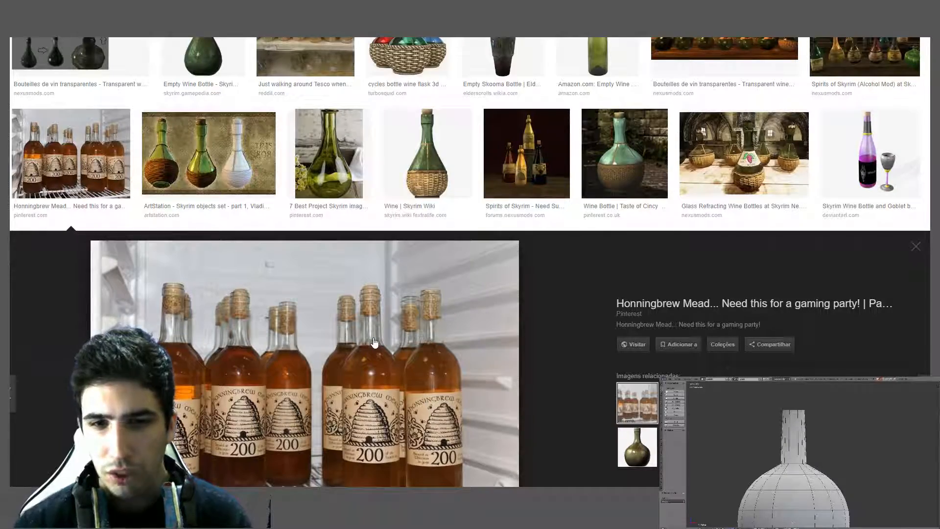
{"action": "scroll", "coordinate": [470, 165], "scroll_direction": "up", "scroll_amount": 1}
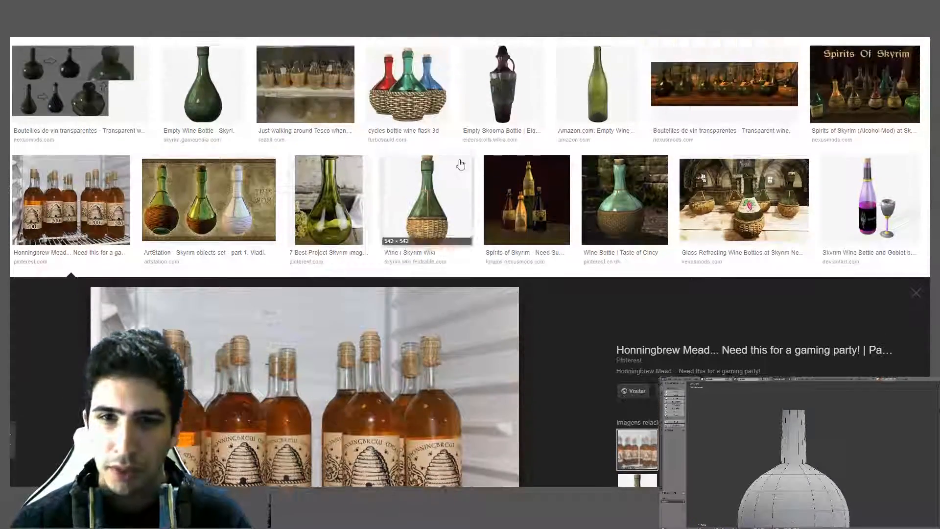
{"action": "left_click", "coordinate": [638, 208]}
{"action": "scroll", "coordinate": [637, 208], "scroll_direction": "down", "scroll_amount": 3}
{"action": "scroll", "coordinate": [554, 213], "scroll_direction": "up", "scroll_amount": 4}
{"action": "scroll", "coordinate": [532, 238], "scroll_direction": "down", "scroll_amount": 1}
{"action": "scroll", "coordinate": [531, 239], "scroll_direction": "down", "scroll_amount": 2}
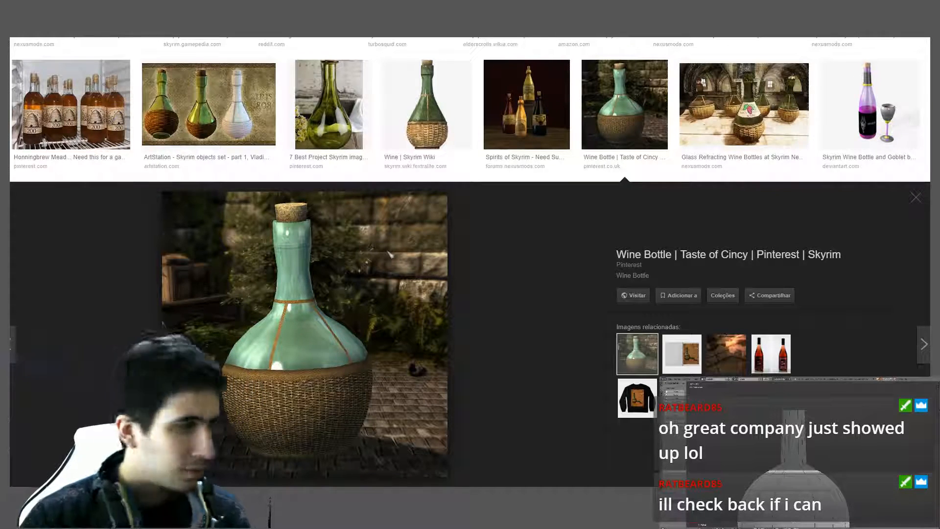
Switch back to Blender and scale the neck's open top edge loop to about 0.7 horizontally, finishing in Object Mode.
{"action": "key", "text": "alt+Tab"}
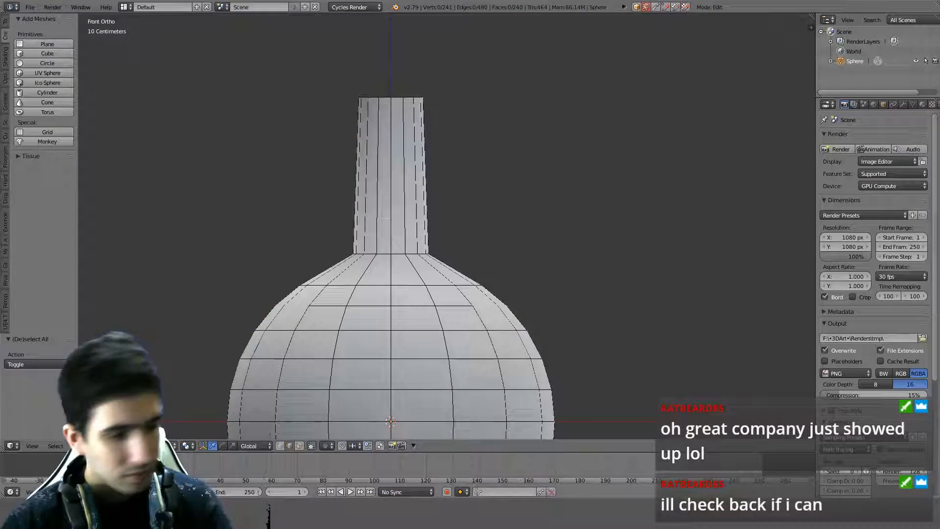
{"action": "middle_click_drag", "start_coordinate": [617, 175], "coordinate": [618, 198], "text": "shift"}
{"action": "scroll", "coordinate": [617, 198], "scroll_direction": "up", "scroll_amount": 1, "text": "shift"}
{"action": "scroll", "coordinate": [447, 166], "scroll_direction": "up", "scroll_amount": 2}
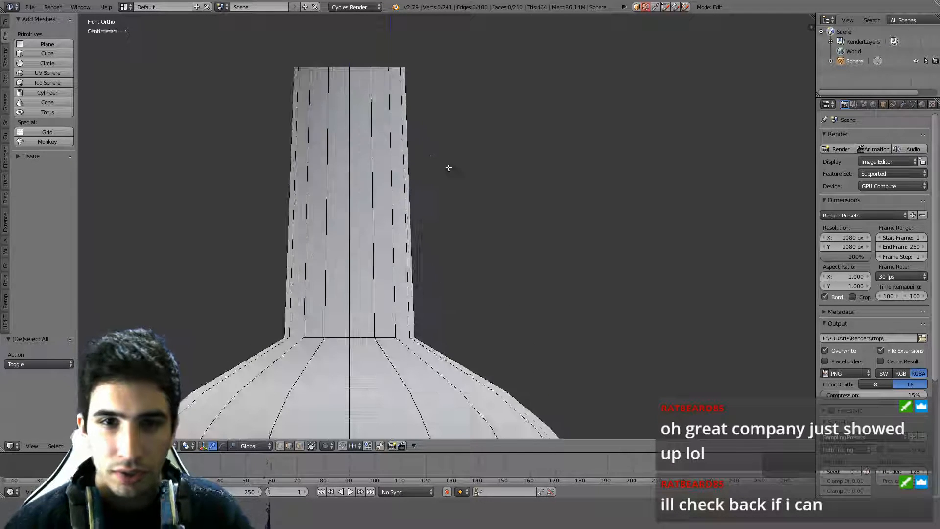
{"action": "scroll", "coordinate": [399, 153], "scroll_direction": "down", "scroll_amount": 2}
{"action": "key", "text": "Tab"}
{"action": "key", "text": "Tab"}
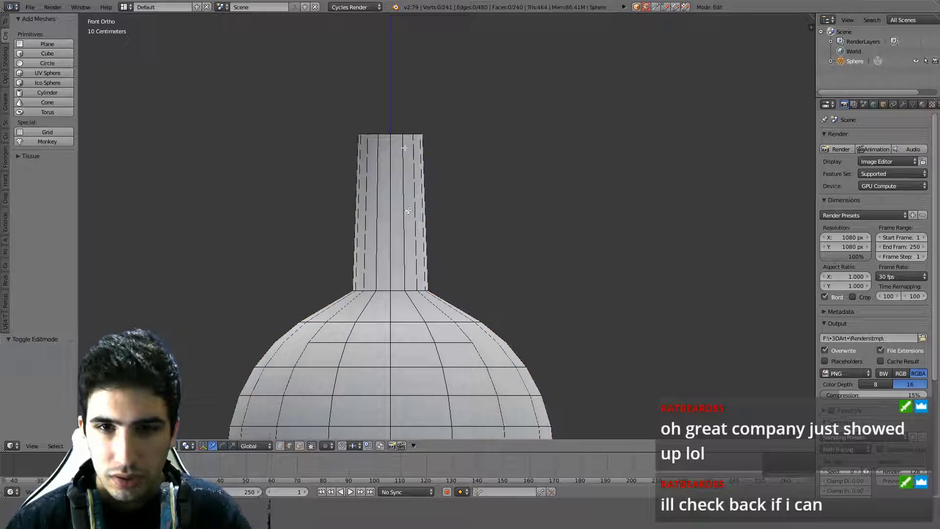
{"action": "key", "text": "a"}
{"action": "key", "text": "a"}
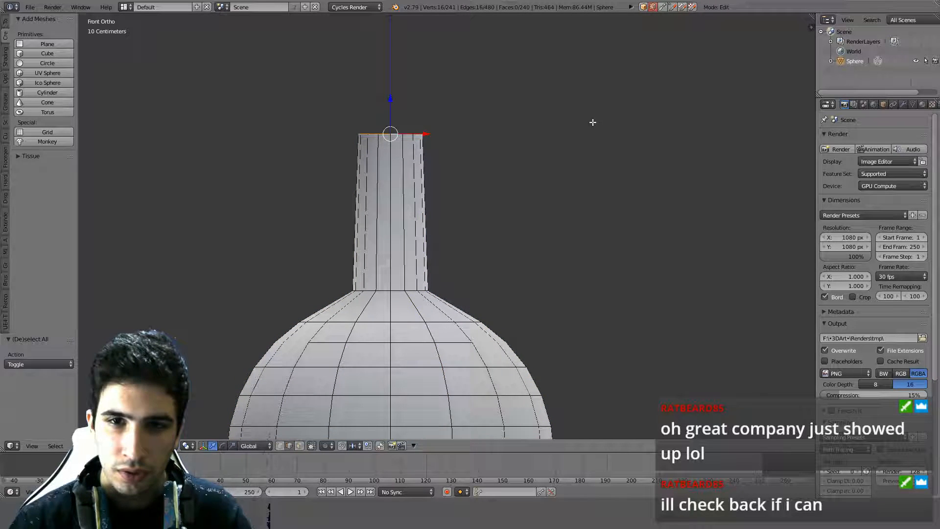
{"action": "key", "text": "s"}
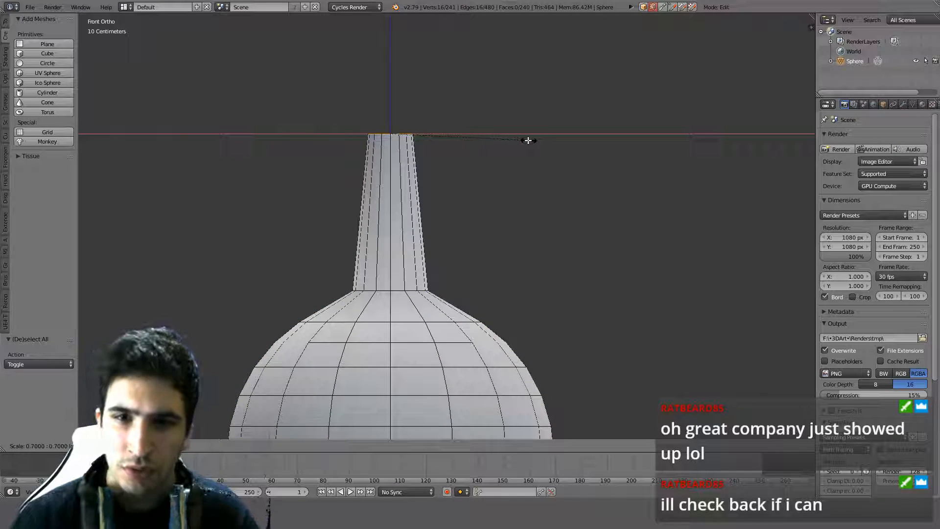
{"action": "left_click", "coordinate": [517, 140]}
{"action": "key", "text": "Tab"}
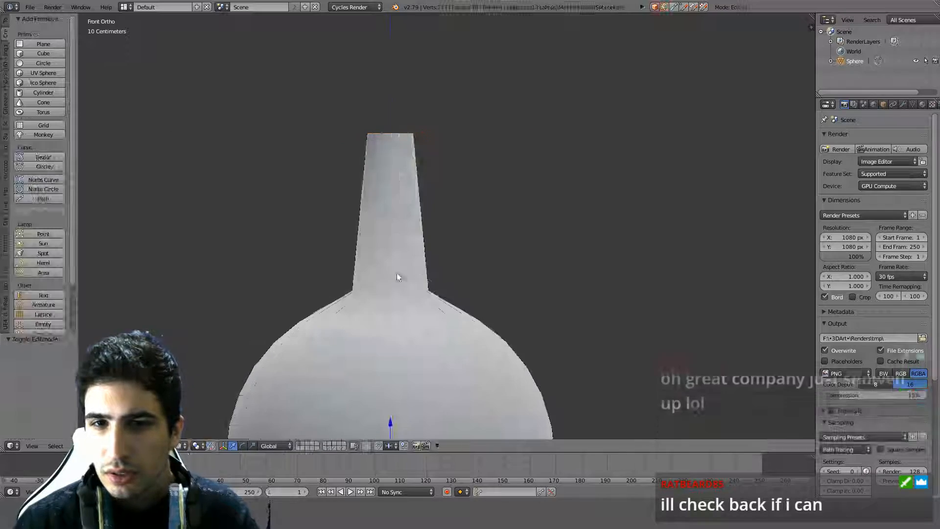
Inspect the base, and apply HardOps SSharpen to the bottle with sharpness 30° and auto smooth angle 60°.
{"action": "middle_click_drag", "start_coordinate": [397, 272], "coordinate": [491, 170]}
{"action": "key", "text": "KP_1"}
{"action": "key", "text": "Tab"}
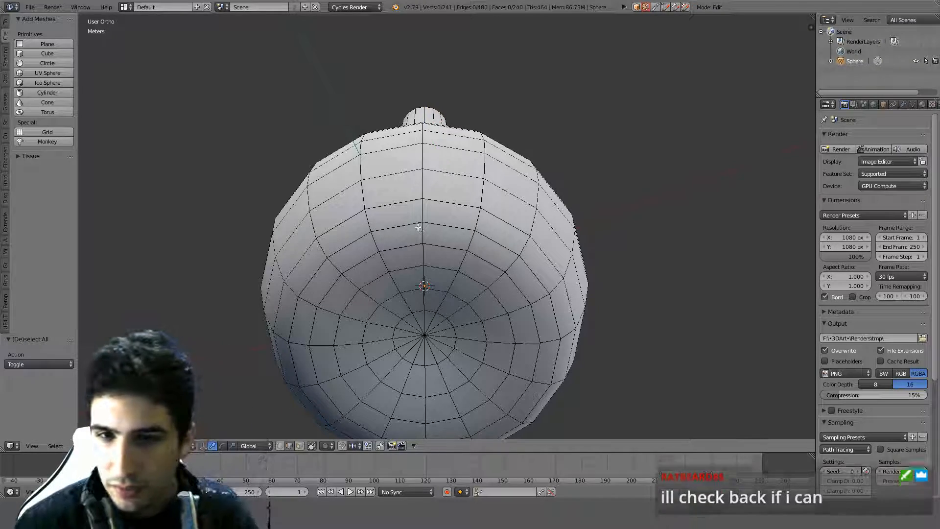
{"action": "middle_click_drag", "start_coordinate": [420, 230], "coordinate": [454, 286]}
{"action": "key", "text": "Tab"}
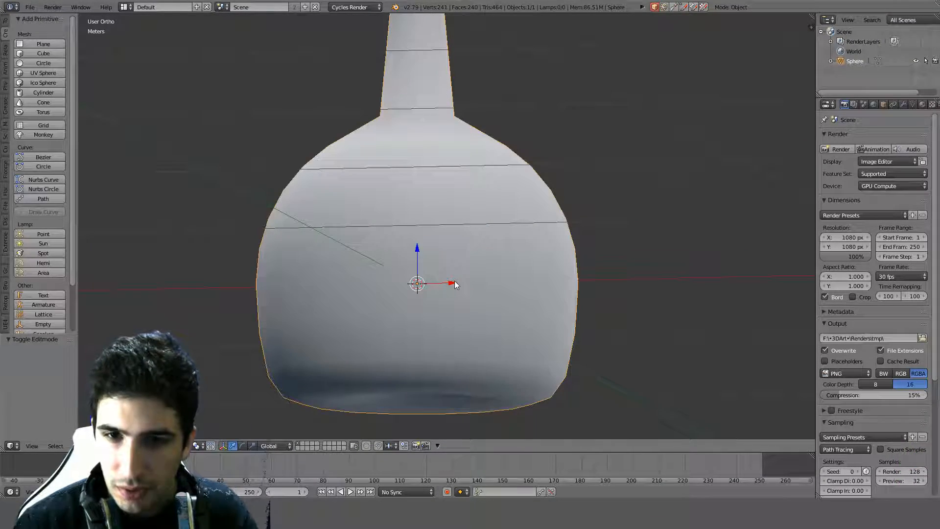
{"action": "key", "text": "q"}
{"action": "left_click", "coordinate": [448, 194]}
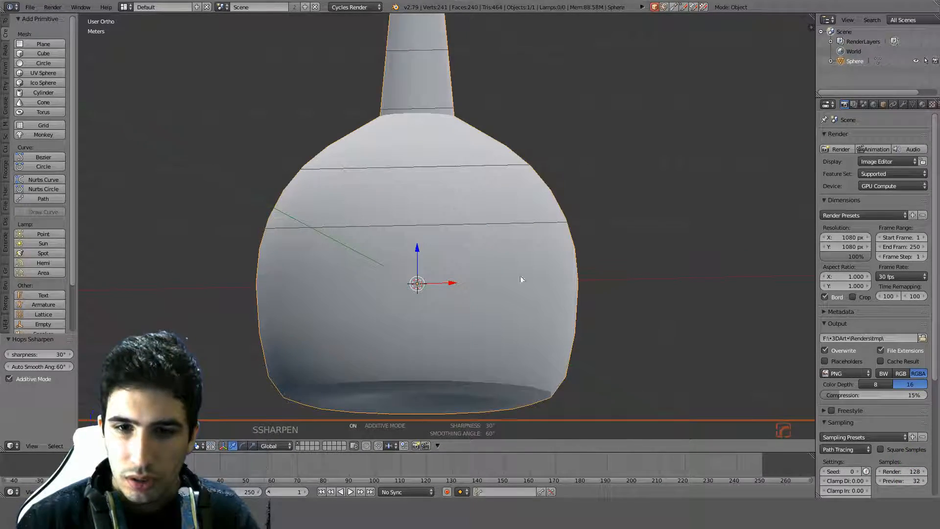
{"action": "mouse_move", "coordinate": [520, 275]}
{"action": "middle_mouse_down"}
{"action": "mouse_move", "coordinate": [515, 145]}
{"action": "mouse_move", "coordinate": [497, 319]}
{"action": "middle_mouse_up"}
{"action": "scroll", "coordinate": [497, 318], "scroll_direction": "down", "scroll_amount": 2}
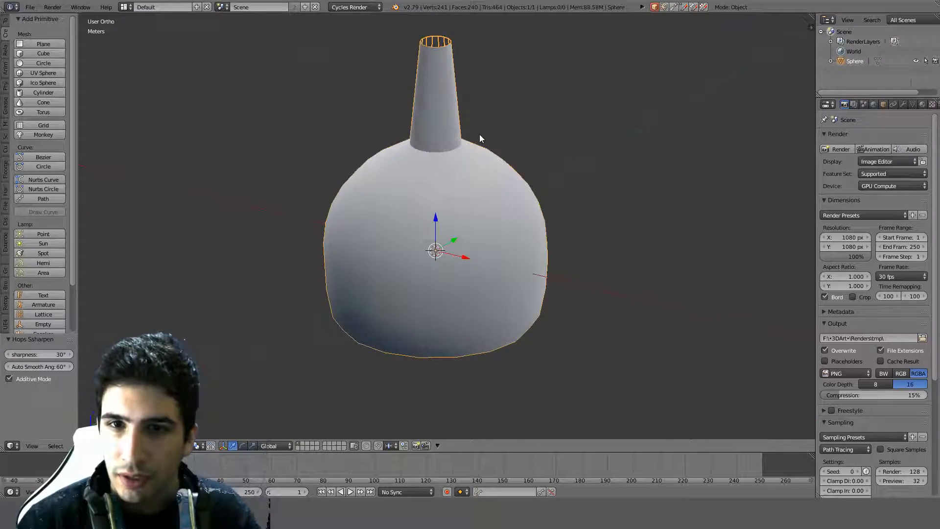
Apply HardOps Set SSharp to the edge loop where the neck meets the body, and check the shading in Object Mode.
{"action": "key", "text": "Tab"}
{"action": "scroll", "coordinate": [472, 172], "scroll_direction": "up", "scroll_amount": 2}
{"action": "key", "text": "a"}
{"action": "key", "text": "a"}
{"action": "right_click", "coordinate": [429, 172], "text": "alt"}
{"action": "key", "text": "q"}
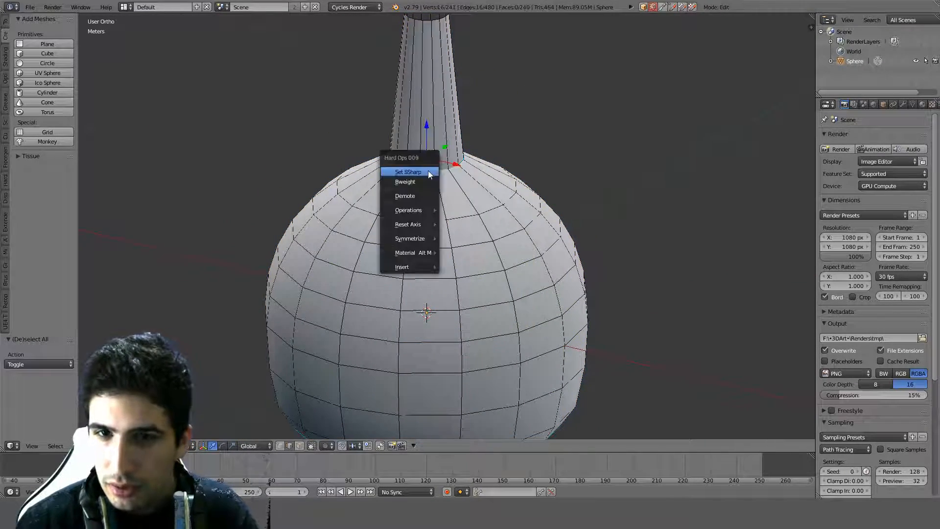
{"action": "left_click", "coordinate": [431, 172]}
{"action": "key", "text": "Tab"}
{"action": "middle_click_drag", "start_coordinate": [455, 248], "coordinate": [479, 216]}
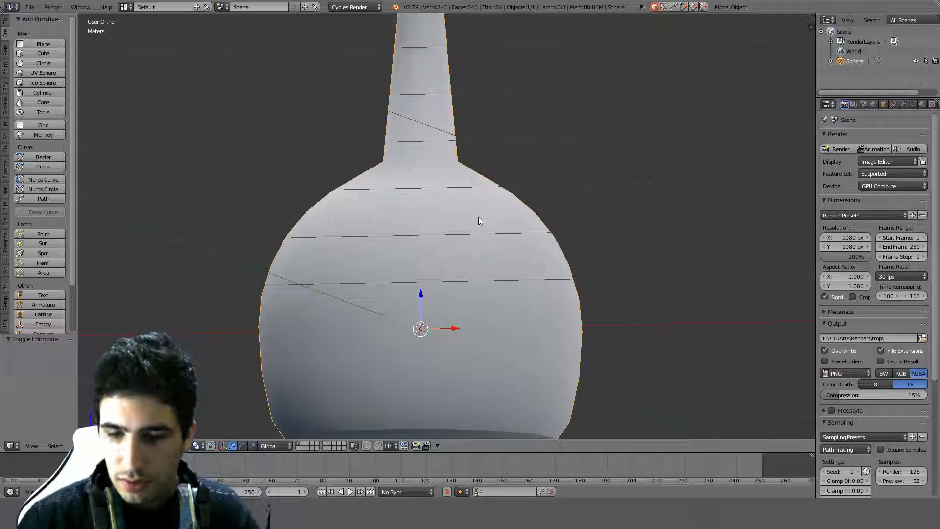
Add two evenly spaced edge loops around the bottle's neck in front view.
{"action": "key", "text": "KP_1"}
{"action": "key", "text": "Tab"}
{"action": "middle_click_drag", "start_coordinate": [502, 58], "coordinate": [503, 179], "text": "shift"}
{"action": "key", "text": "Tab"}
{"action": "scroll", "coordinate": [482, 153], "scroll_direction": "down", "scroll_amount": 2}
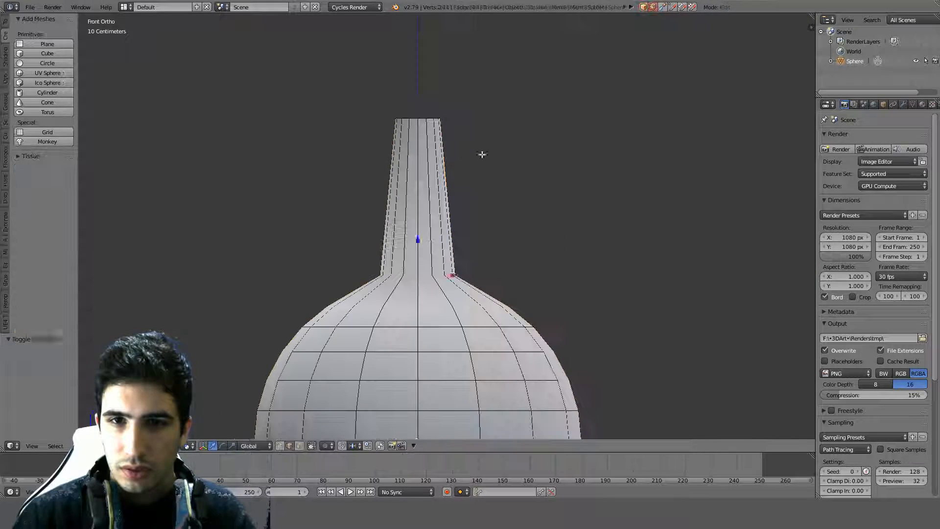
{"action": "scroll", "coordinate": [457, 151], "scroll_direction": "up", "scroll_amount": 3}
{"action": "key", "text": "a"}
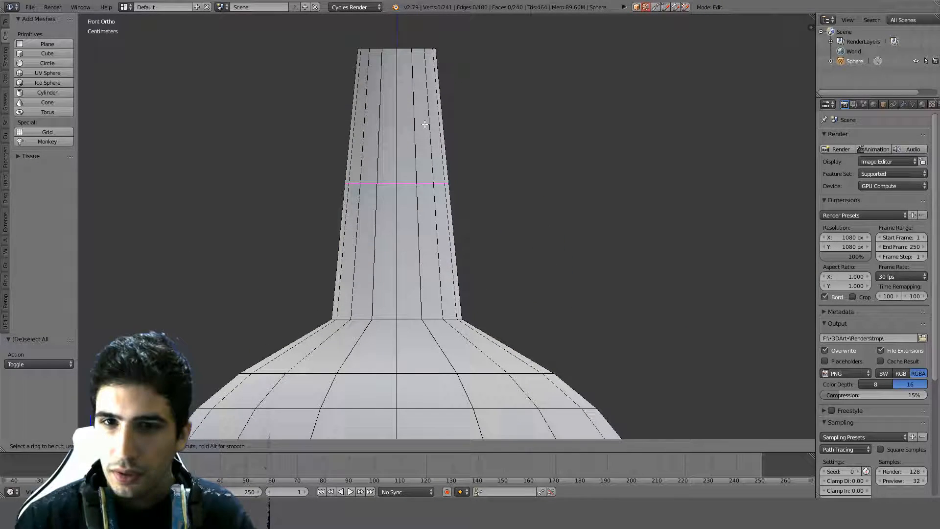
{"action": "left_click", "coordinate": [424, 123]}
{"action": "right_click", "coordinate": [424, 123]}
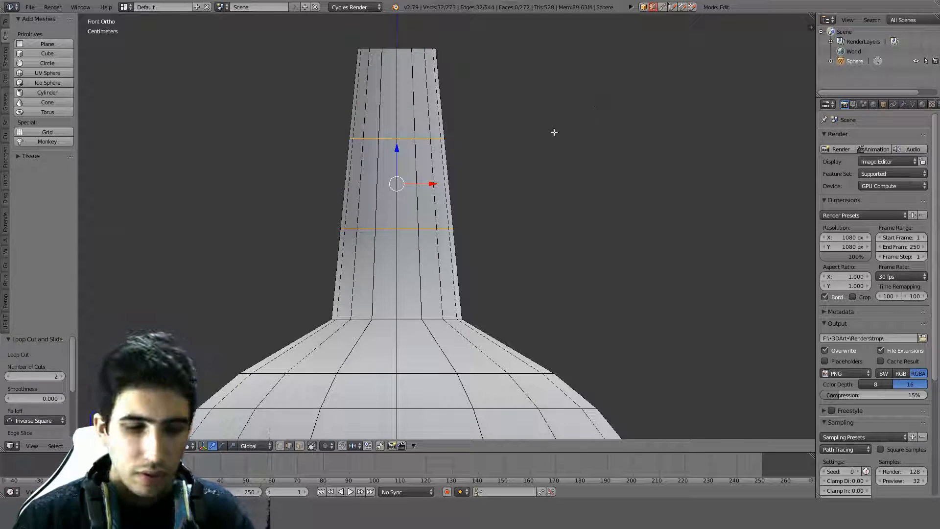
Edge-slide both neck loops toward the rim by a factor of 0.894, and slide the lower loop up by 0.700.
{"action": "left_click", "coordinate": [546, 52]}
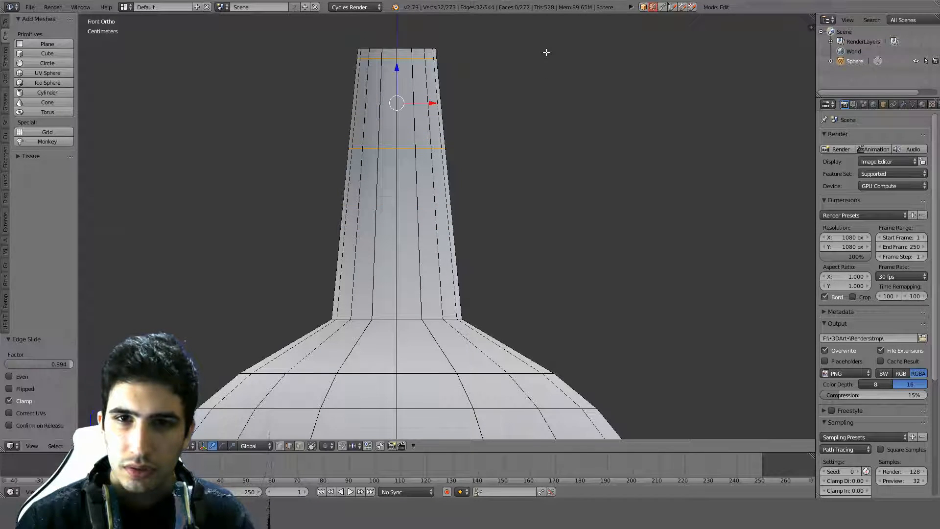
{"action": "key", "text": "g"}
{"action": "key", "text": "g"}
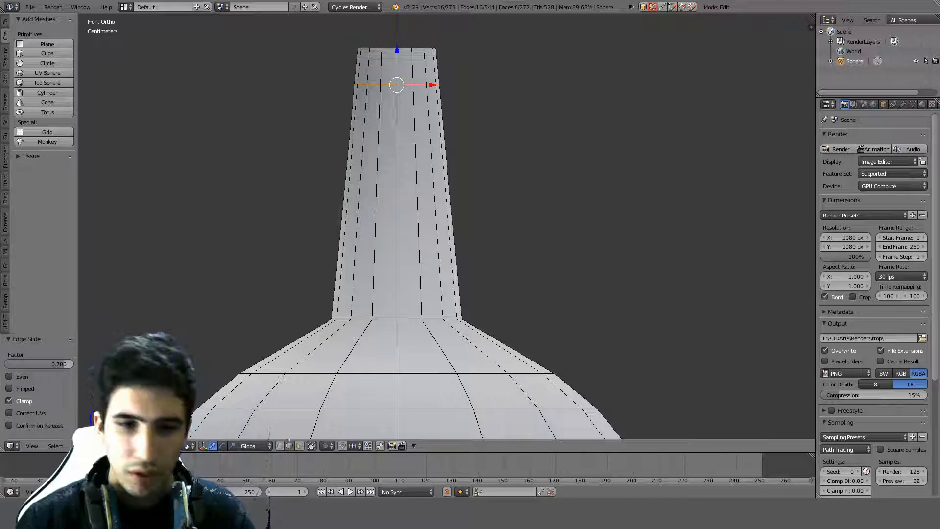
Extrude the face ring between the two upper neck loops in place and scale it horizontally to 1.1 as a raised collar.
{"action": "key", "text": "a"}
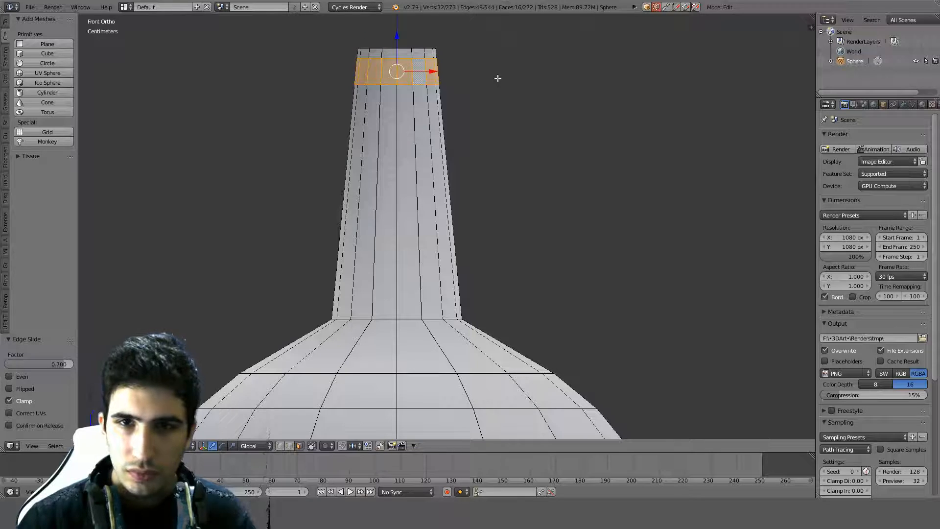
{"action": "key", "text": "e"}
{"action": "right_click", "coordinate": [587, 99]}
{"action": "key", "text": "s"}
{"action": "key", "text": "x"}
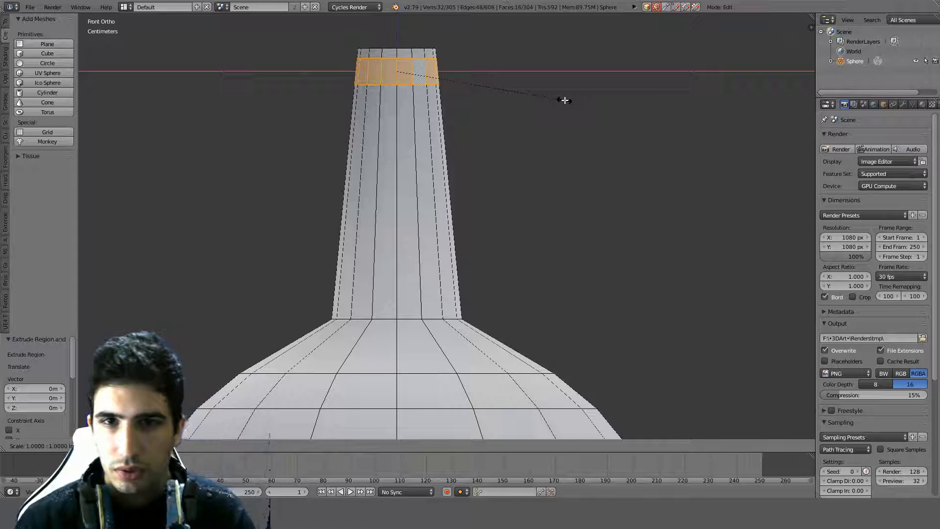
{"action": "key", "text": "Return"}
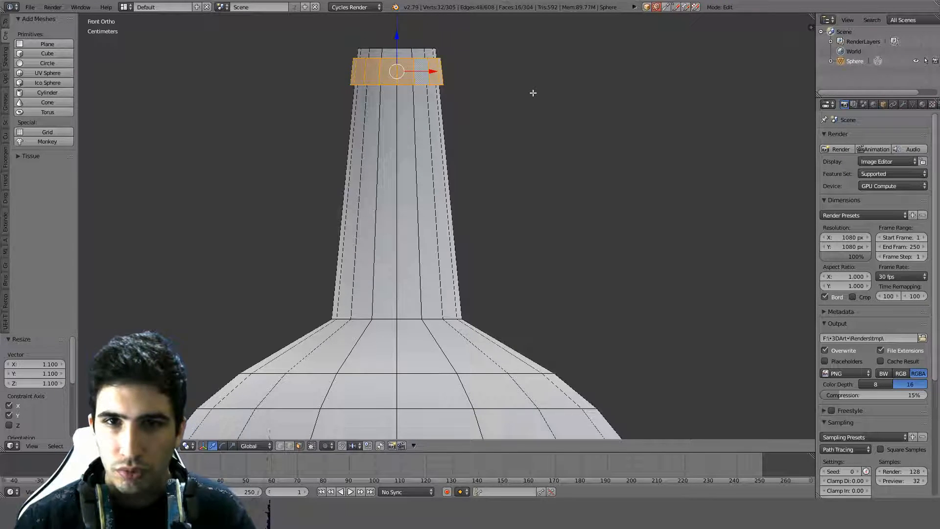
Select the collar's lower edge loop and scale it slightly inward in X and Y only, using wireframe top view.
{"action": "middle_click_drag", "start_coordinate": [533, 93], "coordinate": [528, 120], "text": "shift"}
{"action": "scroll", "coordinate": [505, 128], "scroll_direction": "up", "scroll_amount": 1}
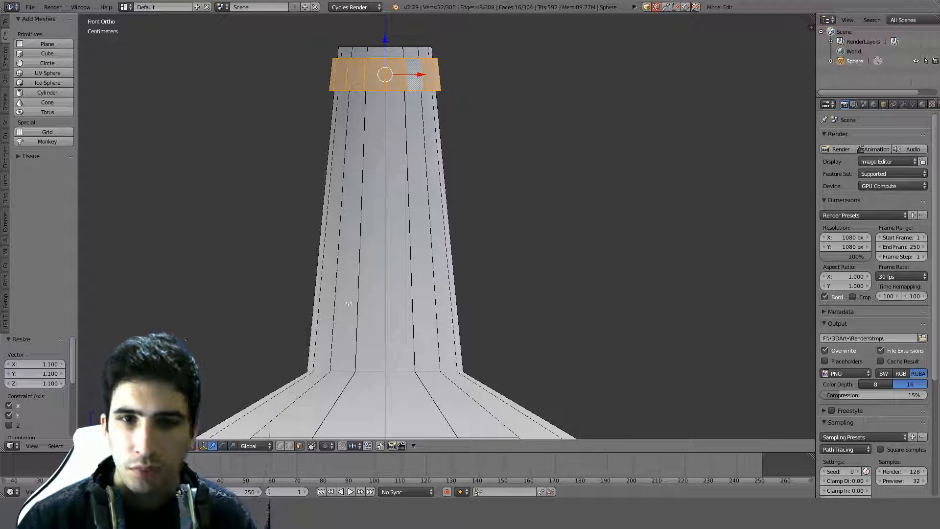
{"action": "middle_click_drag", "start_coordinate": [348, 304], "coordinate": [430, 240]}
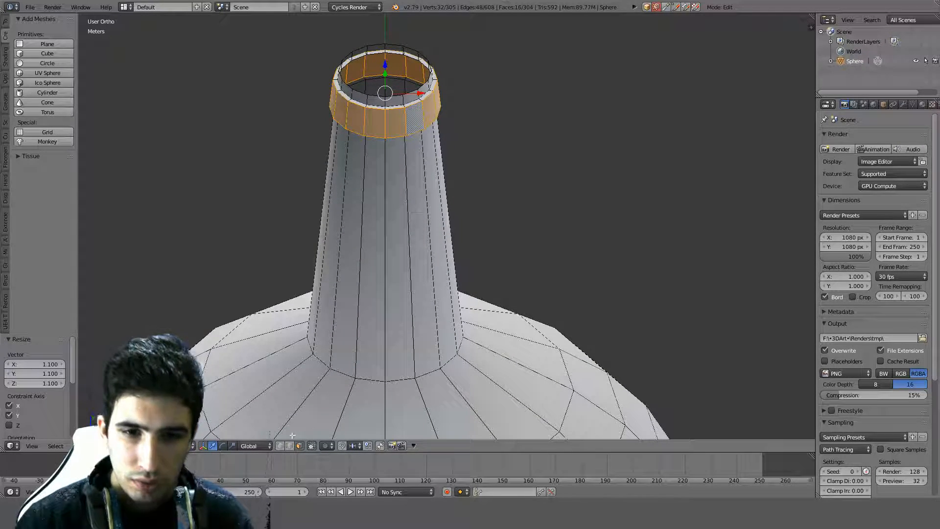
{"action": "left_click", "coordinate": [400, 132], "text": "alt"}
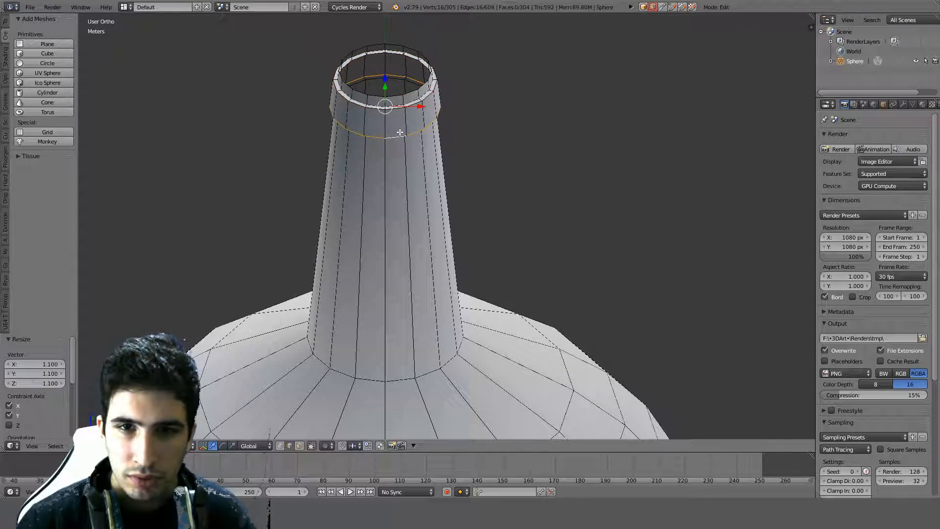
{"action": "key", "text": "KP_7"}
{"action": "scroll", "coordinate": [403, 130], "scroll_direction": "up", "scroll_amount": 4}
{"action": "key", "text": "z"}
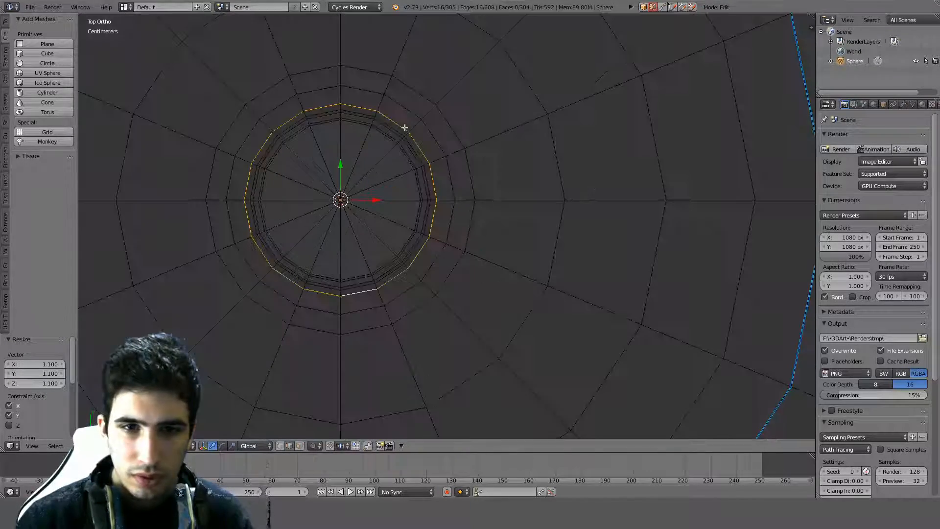
{"action": "scroll", "coordinate": [451, 101], "scroll_direction": "up", "scroll_amount": 2}
{"action": "key", "text": "s"}
{"action": "key", "text": "shift+z"}
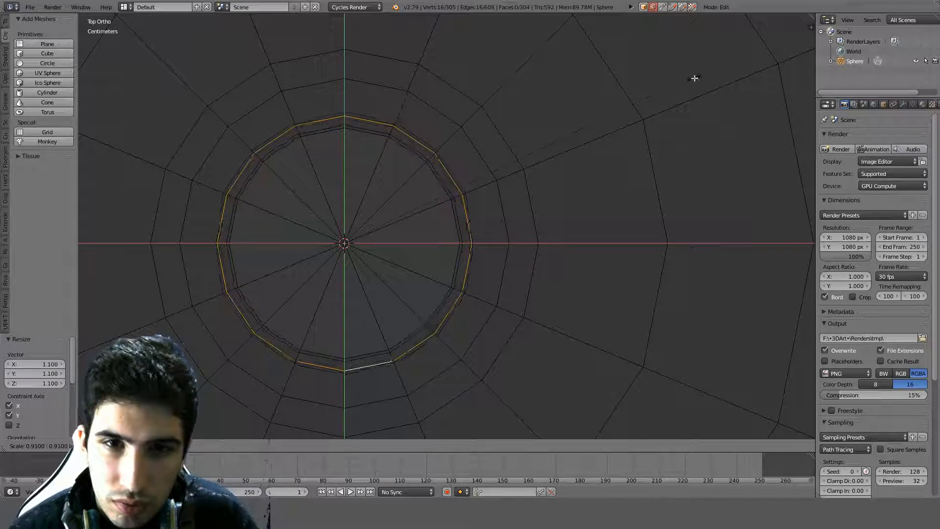
{"action": "left_click", "coordinate": [740, 66]}
{"action": "key", "text": "z"}
Inspect the collar and neck from several angles, finishing in Object Mode with the front view.
{"action": "mouse_move", "coordinate": [376, 256]}
{"action": "middle_mouse_down"}
{"action": "mouse_move", "coordinate": [379, 227]}
{"action": "mouse_move", "coordinate": [426, 287]}
{"action": "mouse_move", "coordinate": [315, 185]}
{"action": "mouse_move", "coordinate": [457, 234]}
{"action": "mouse_move", "coordinate": [547, 281]}
{"action": "mouse_move", "coordinate": [500, 282]}
{"action": "mouse_move", "coordinate": [398, 182]}
{"action": "mouse_move", "coordinate": [368, 240]}
{"action": "middle_mouse_up"}
{"action": "scroll", "coordinate": [378, 227], "scroll_direction": "down", "scroll_amount": 5}
{"action": "key", "text": "Tab"}
{"action": "key", "text": "Tab"}
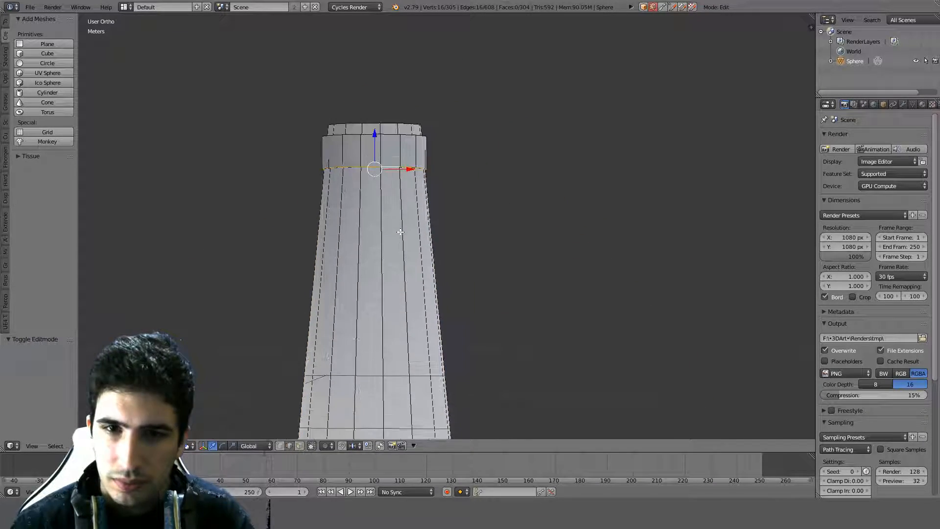
{"action": "middle_click_drag", "start_coordinate": [440, 251], "coordinate": [483, 231]}
{"action": "key", "text": "Tab"}
{"action": "key", "text": "KP_1"}
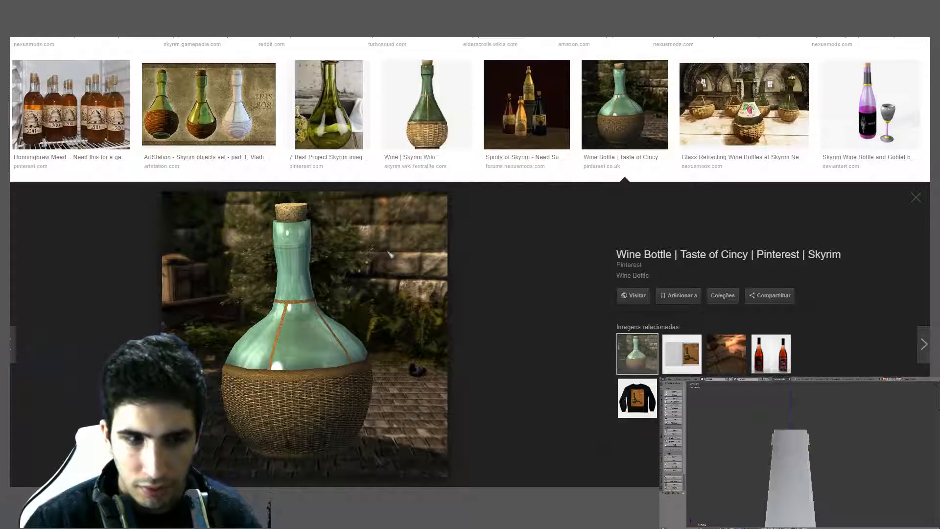
Switch to the web browser, review the Skyrim wine bottle images, and search Google Images for "wine bottle top".
{"action": "scroll", "coordinate": [369, 171], "scroll_direction": "up", "scroll_amount": 1}
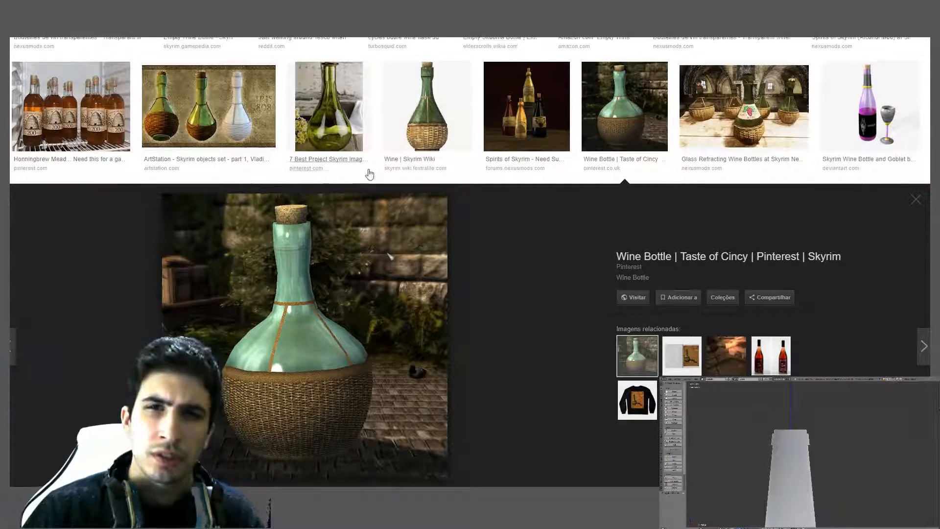
{"action": "scroll", "coordinate": [369, 174], "scroll_direction": "up", "scroll_amount": 5}
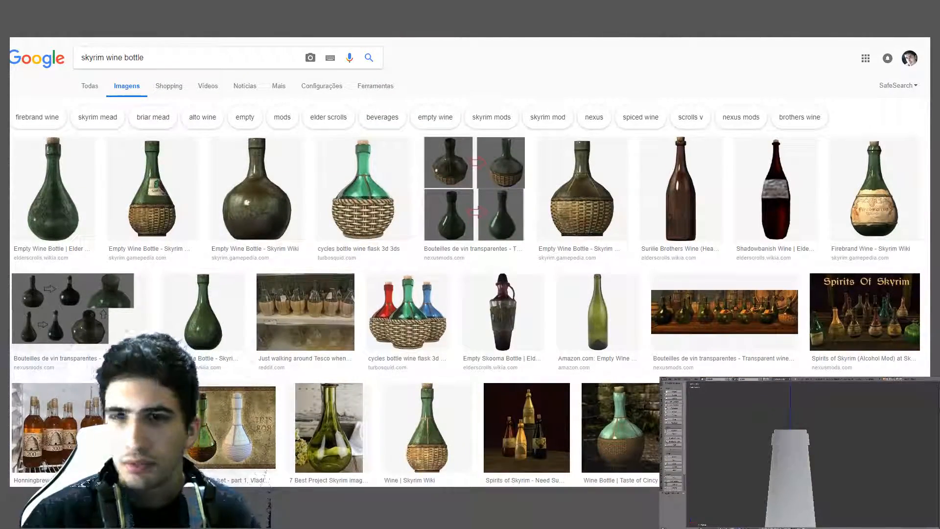
{"action": "type", "text": "wine bott"}
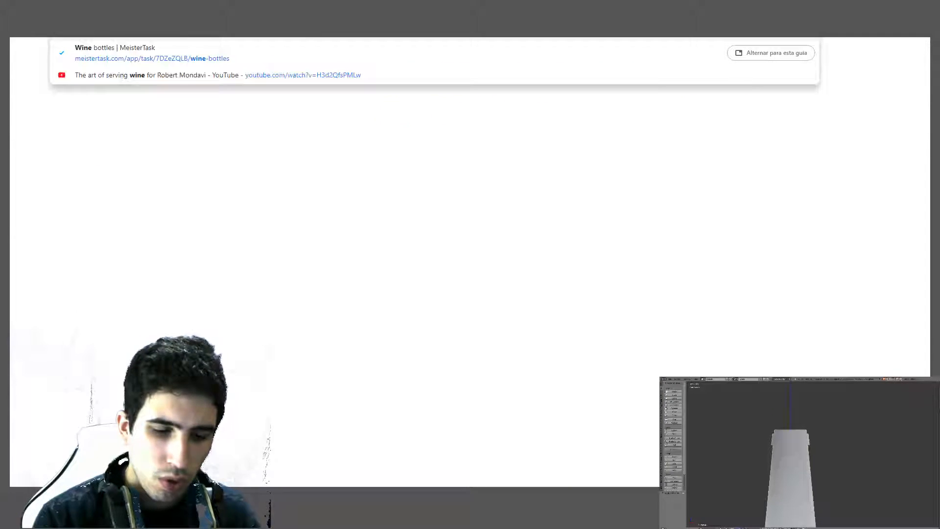
{"action": "type", "text": "le top"}
{"action": "key", "text": "Return"}
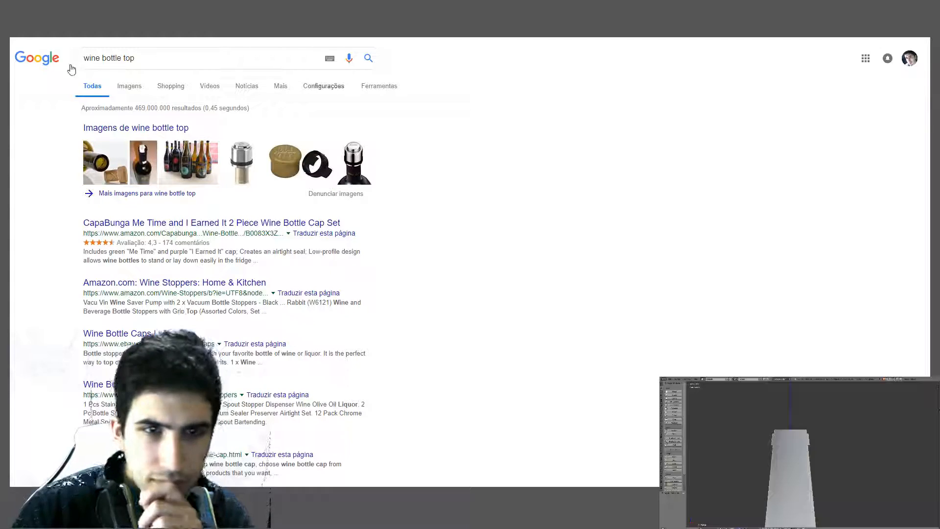
{"action": "left_click", "coordinate": [128, 86]}
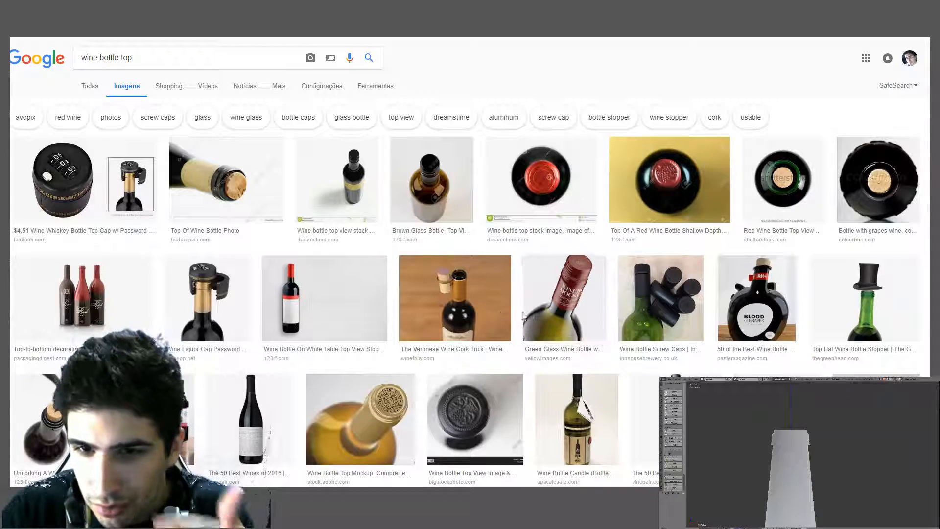
Open the Wine Bottle Top Mockup image and another wine bottle image to examine the rim and neck shapes.
{"action": "scroll", "coordinate": [343, 306], "scroll_direction": "down", "scroll_amount": 2}
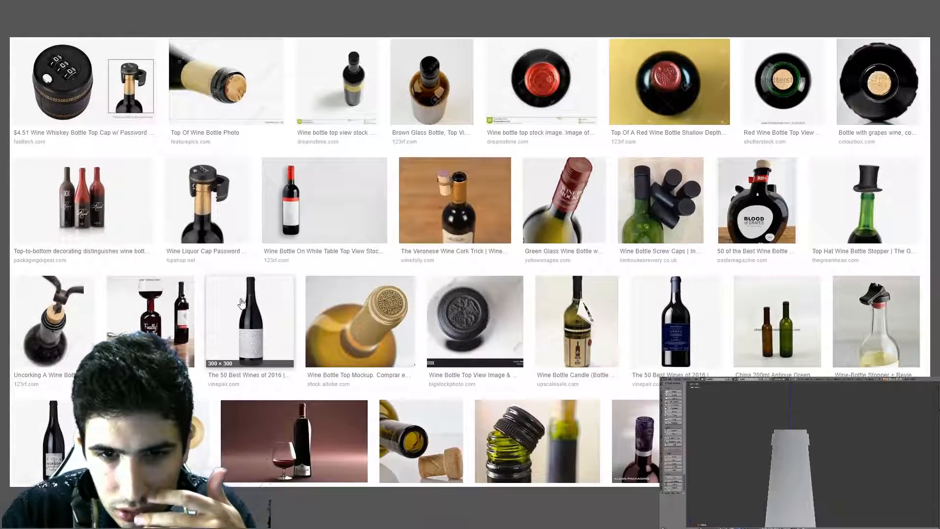
{"action": "left_click", "coordinate": [372, 333]}
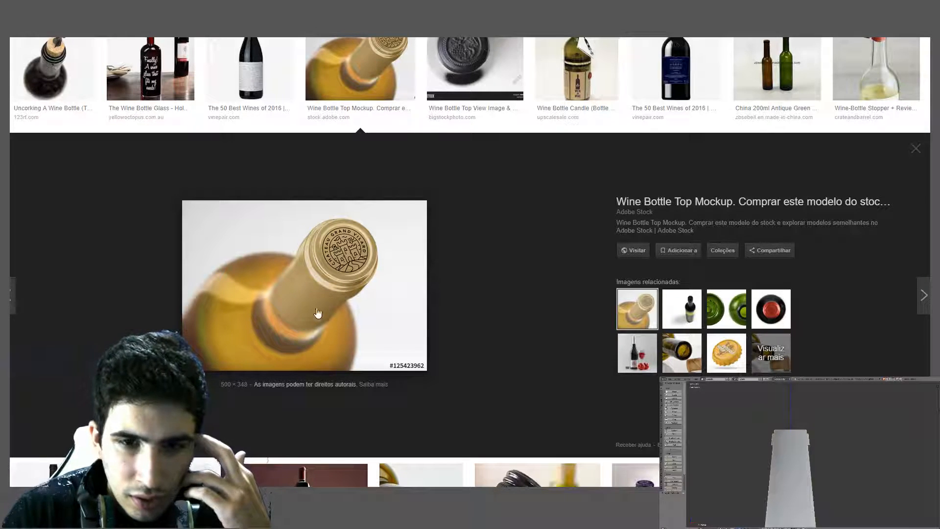
{"action": "scroll", "coordinate": [321, 299], "scroll_direction": "up", "scroll_amount": 2}
{"action": "left_click", "coordinate": [676, 132]}
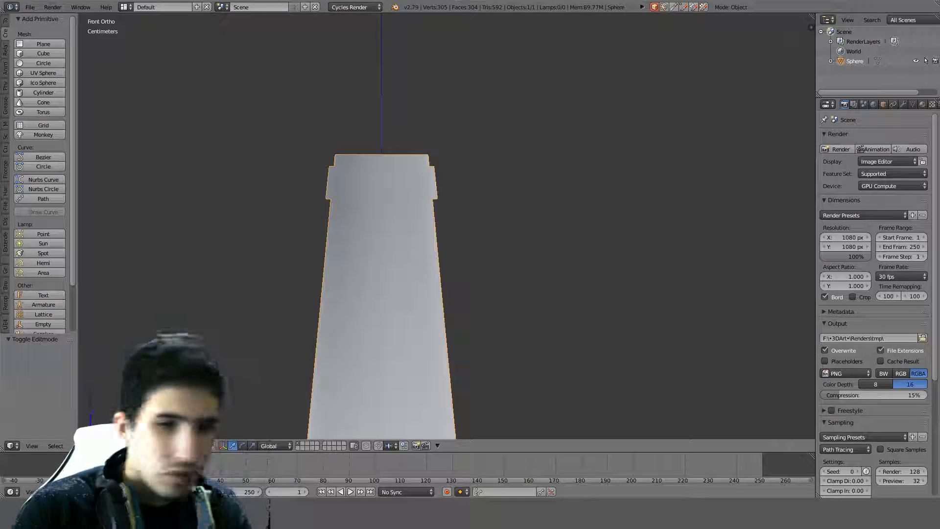
Switch back to Blender and bevel the edge loop at the neck's base with 2 segments and an offset of about 0.126.
{"action": "scroll", "coordinate": [480, 289], "scroll_direction": "down", "scroll_amount": 3}
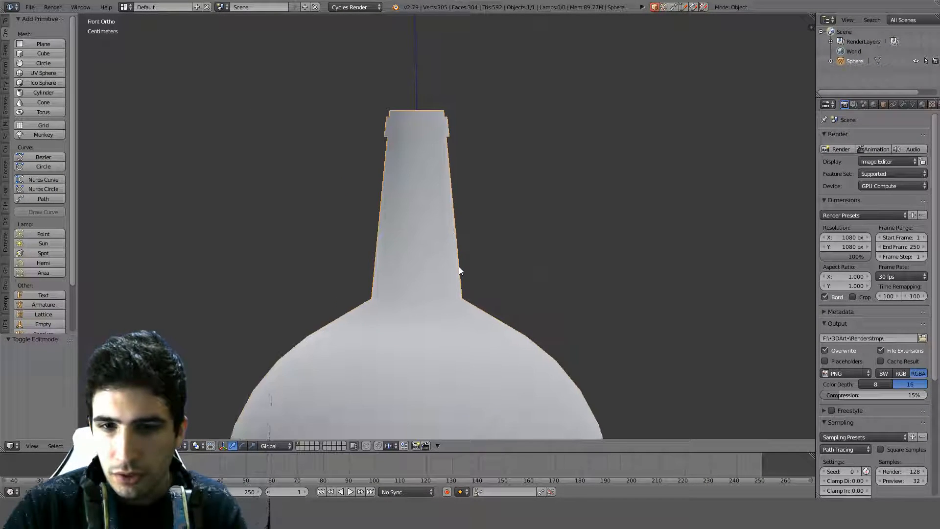
{"action": "key", "text": "Tab"}
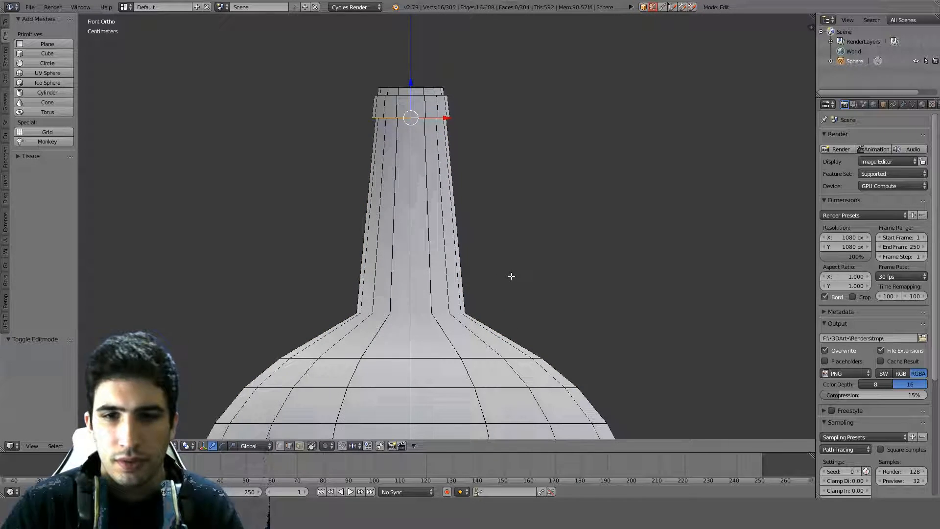
{"action": "key", "text": "a"}
{"action": "middle_click_drag", "start_coordinate": [433, 314], "coordinate": [429, 301]}
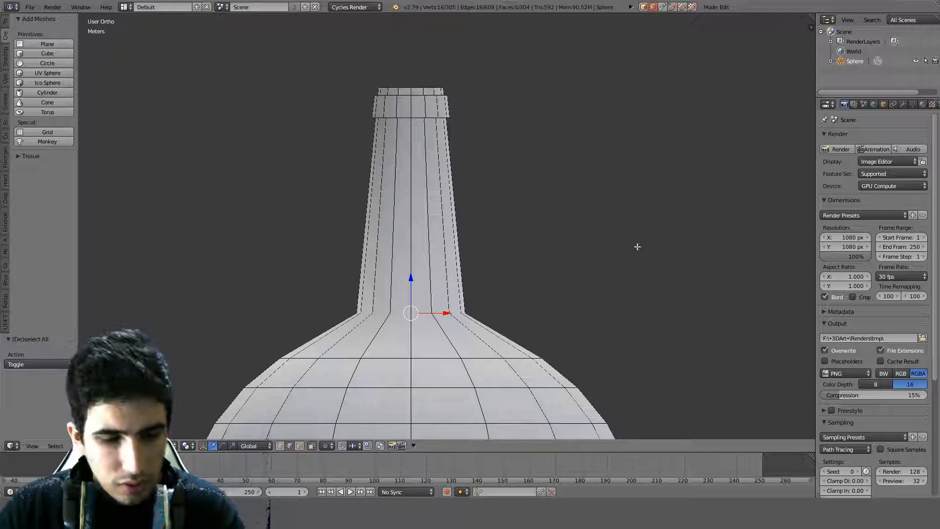
{"action": "key", "text": "KP_1"}
{"action": "key", "text": "ctrl+b"}
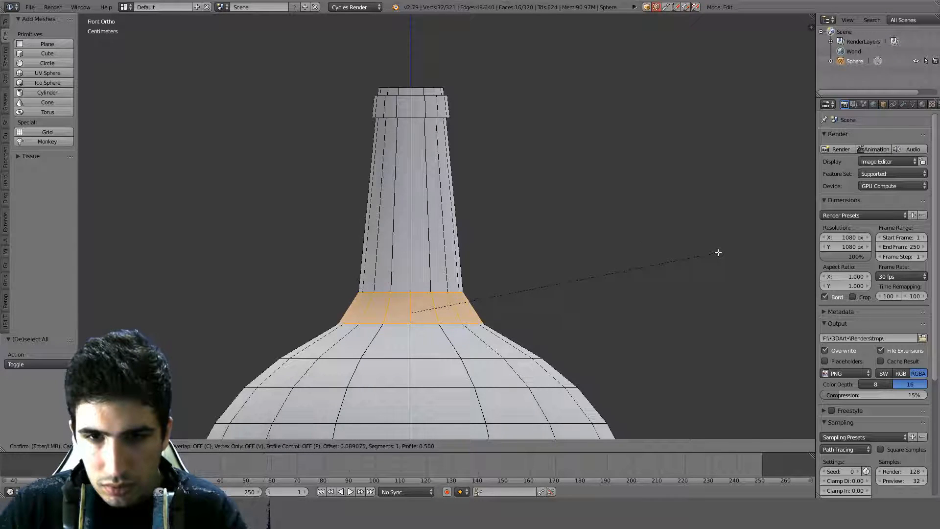
{"action": "scroll", "coordinate": [718, 252], "scroll_direction": "up", "scroll_amount": 1}
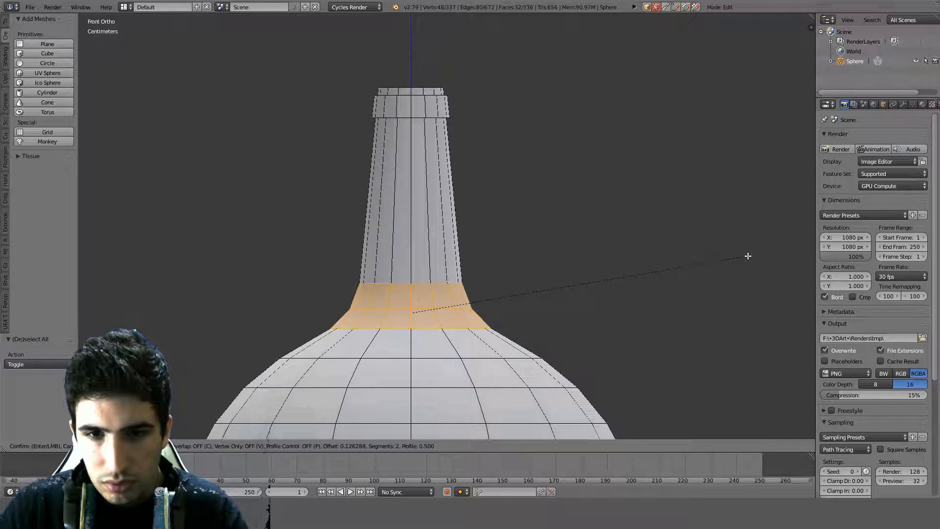
{"action": "left_click", "coordinate": [747, 256]}
Select the bevel's upper edge loop and scale it horizontally to 0.7.
{"action": "key", "text": "a"}
{"action": "right_click", "coordinate": [422, 284], "text": "alt"}
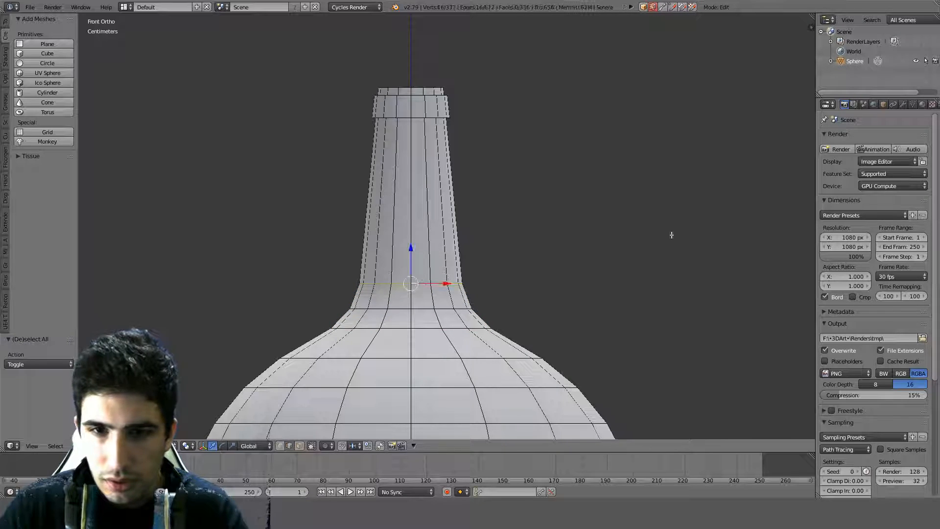
{"action": "key", "text": "s"}
{"action": "key", "text": "shift+z"}
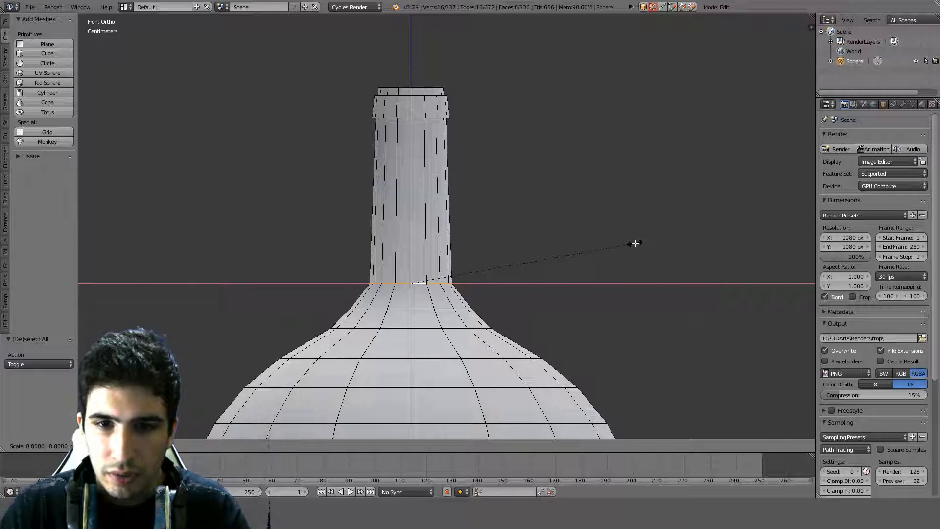
{"action": "left_click", "coordinate": [605, 249]}
Scale the same lower neck loop slightly outward in X and Y, and return to Object Mode to view the bottle.
{"action": "scroll", "coordinate": [563, 225], "scroll_direction": "up", "scroll_amount": 3}
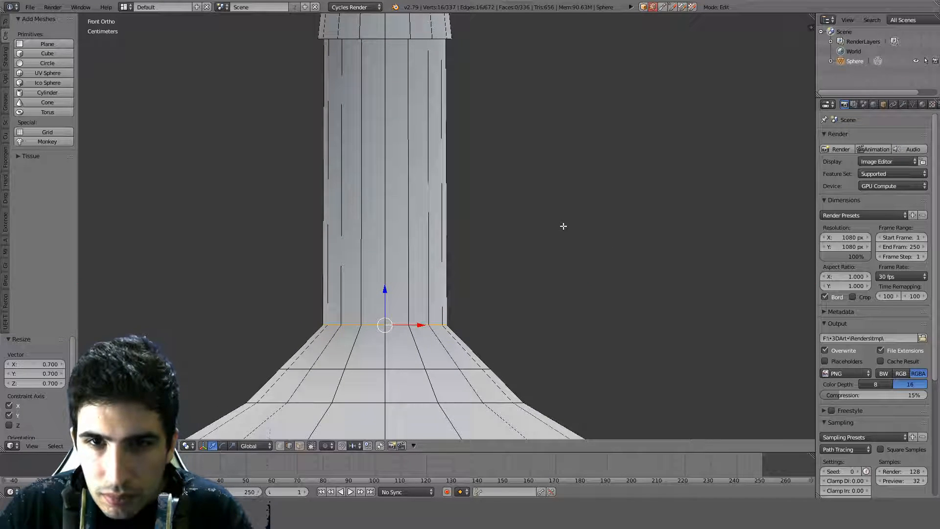
{"action": "key", "text": "s"}
{"action": "key", "text": "shift+z"}
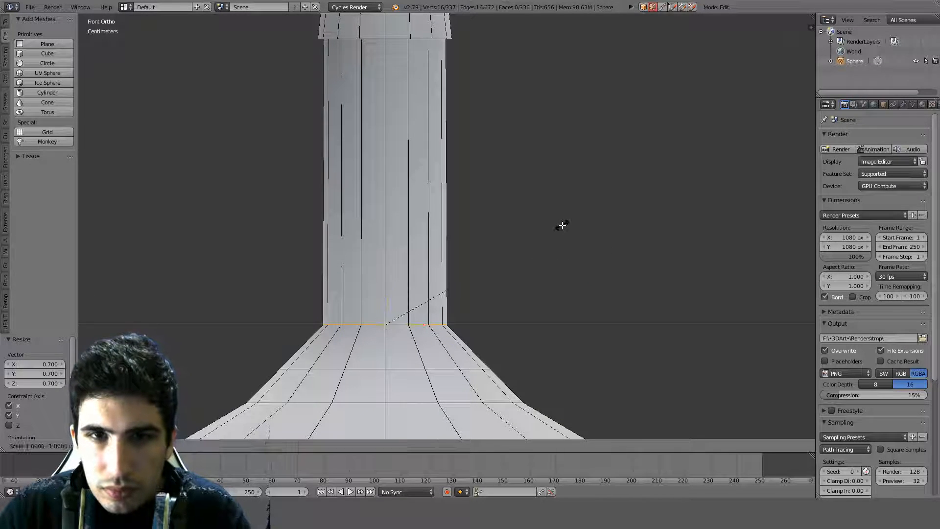
{"action": "left_click", "coordinate": [587, 224]}
{"action": "key", "text": "Tab"}
{"action": "scroll", "coordinate": [587, 225], "scroll_direction": "down", "scroll_amount": 7}
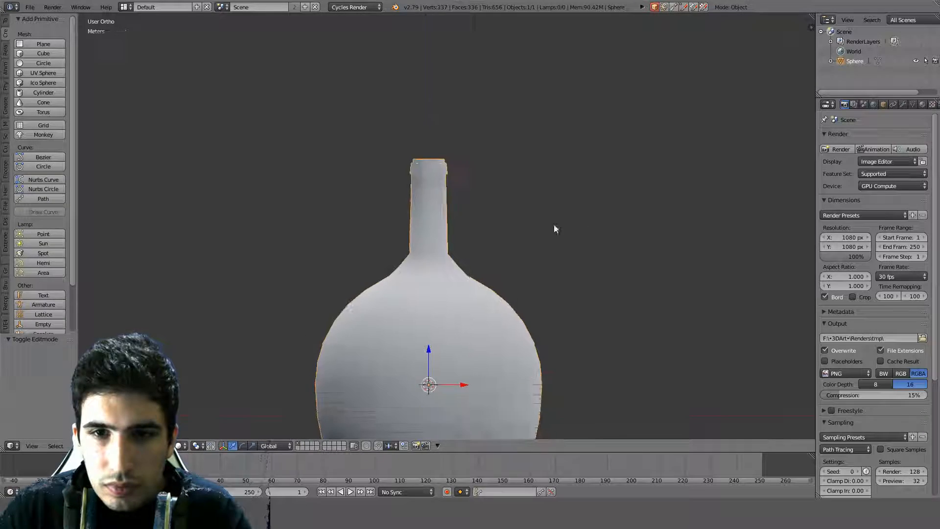
In front view, move the edge loop at the neck's base downward along Z in Edit Mode.
{"action": "middle_click_drag", "start_coordinate": [553, 224], "coordinate": [499, 216]}
{"action": "key", "text": "KP_1"}
{"action": "scroll", "coordinate": [498, 211], "scroll_direction": "up", "scroll_amount": 4}
{"action": "key", "text": "Tab"}
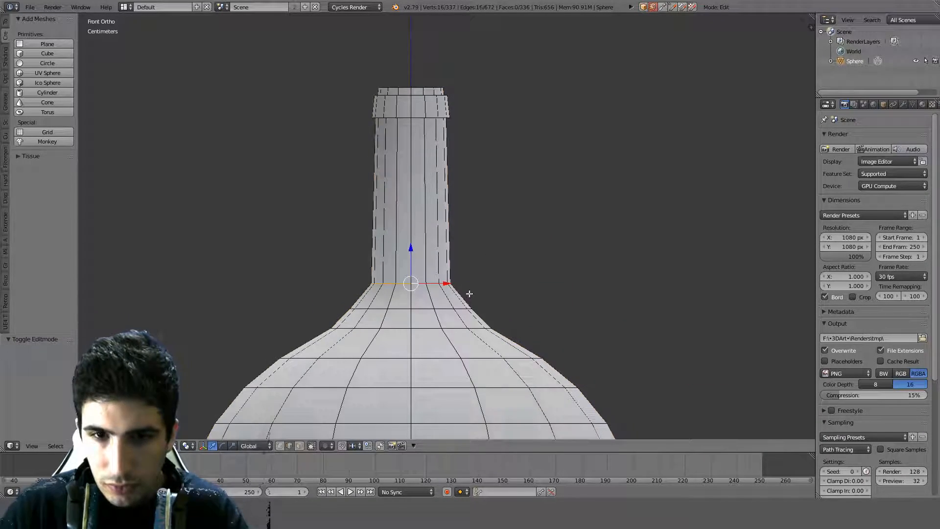
{"action": "middle_click_drag", "start_coordinate": [457, 309], "coordinate": [447, 203], "text": "shift"}
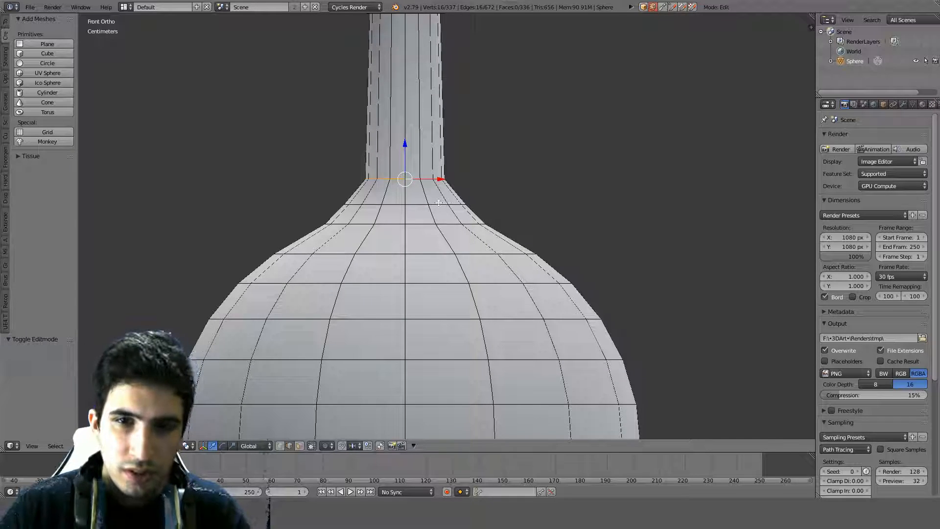
{"action": "key", "text": "g"}
{"action": "key", "text": "z"}
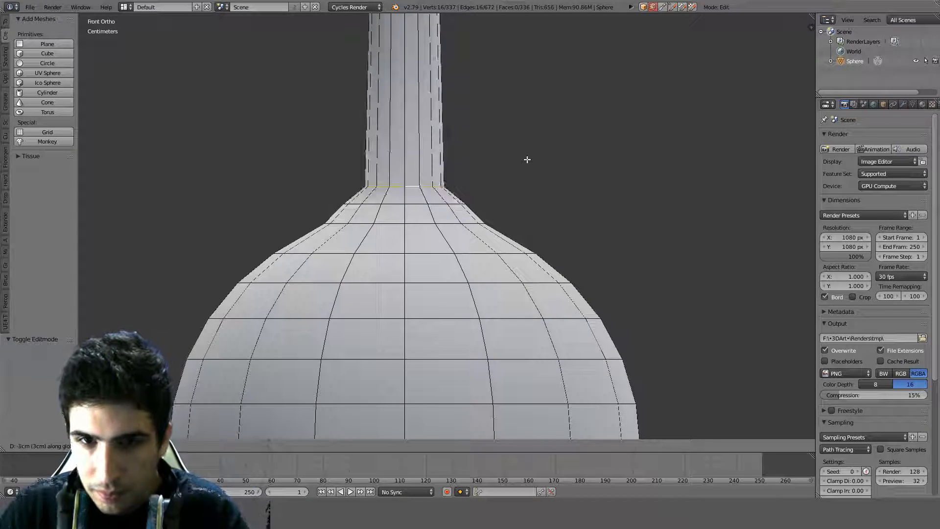
{"action": "left_click", "coordinate": [526, 164]}
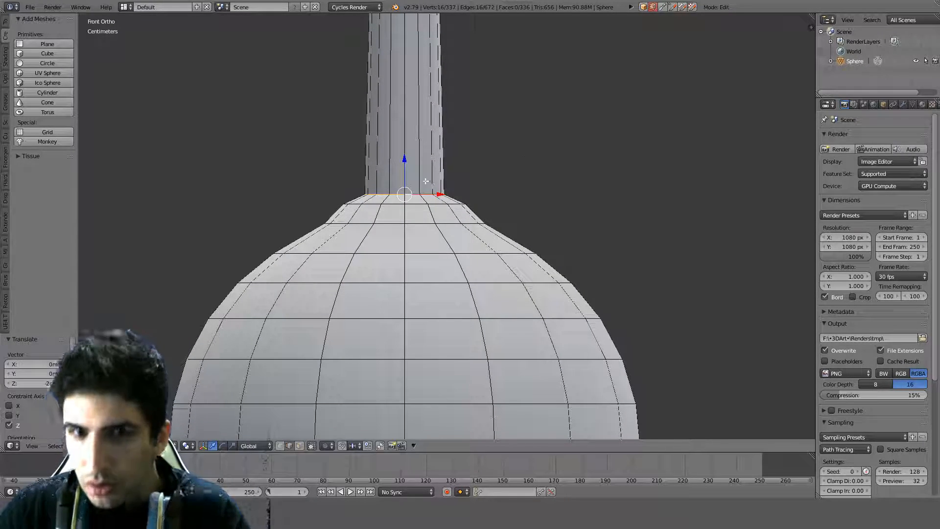
Lower the next edge loop below the neck's base by 1 cm along Z, and check the transition in solid and wireframe display.
{"action": "key", "text": "g"}
{"action": "key", "text": "z"}
{"action": "left_click", "coordinate": [597, 182]}
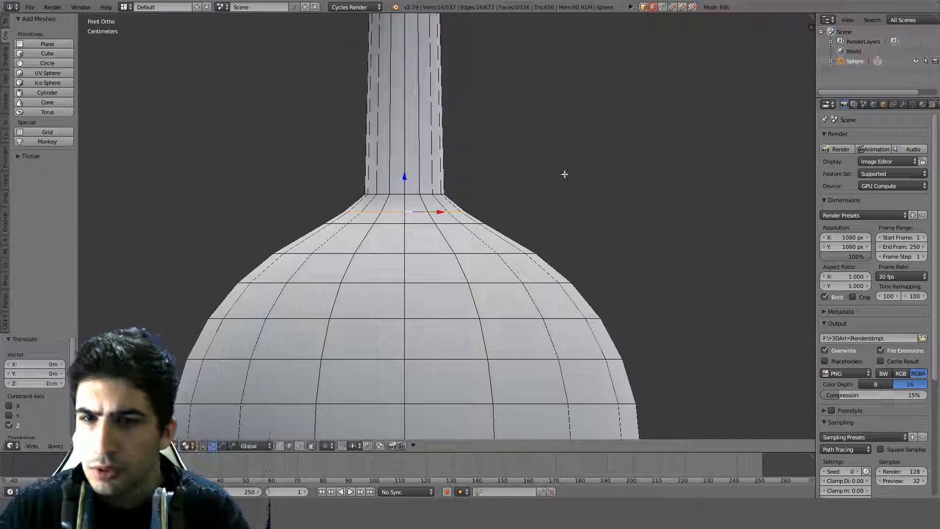
{"action": "key", "text": "Tab"}
{"action": "scroll", "coordinate": [504, 202], "scroll_direction": "down", "scroll_amount": 1}
{"action": "scroll", "coordinate": [503, 202], "scroll_direction": "up", "scroll_amount": 1}
{"action": "middle_click_drag", "start_coordinate": [501, 202], "coordinate": [509, 230]}
{"action": "key", "text": "Tab"}
{"action": "key", "text": "z"}
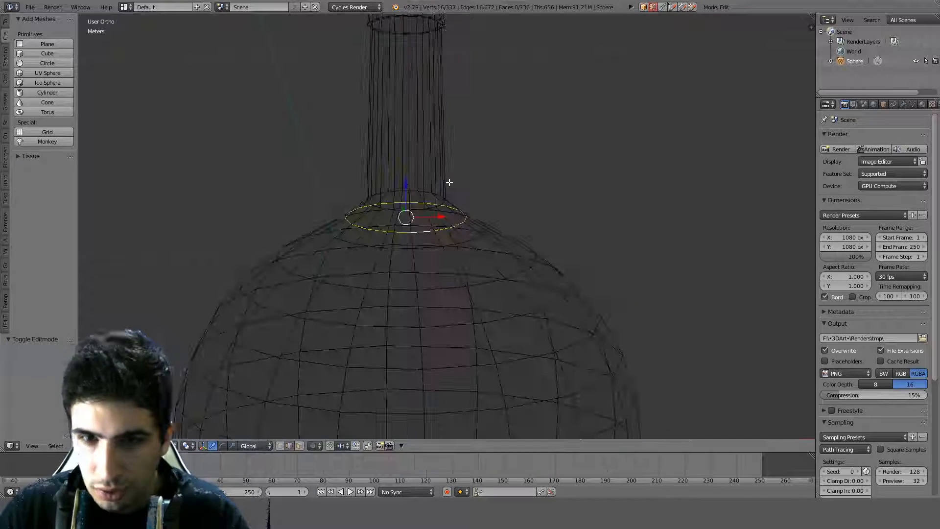
{"action": "key", "text": "z"}
{"action": "key", "text": "KP_1"}
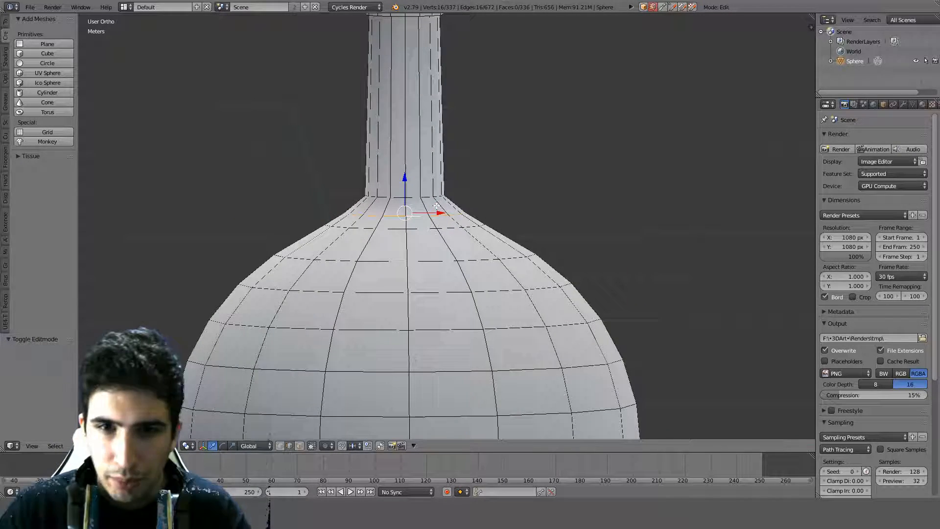
Select the third edge loop down the shoulder, scale it to 1.1 in X and Y, and adjust its height along Z.
{"action": "right_click", "coordinate": [416, 228], "text": "alt"}
{"action": "key", "text": "g"}
{"action": "key", "text": "z"}
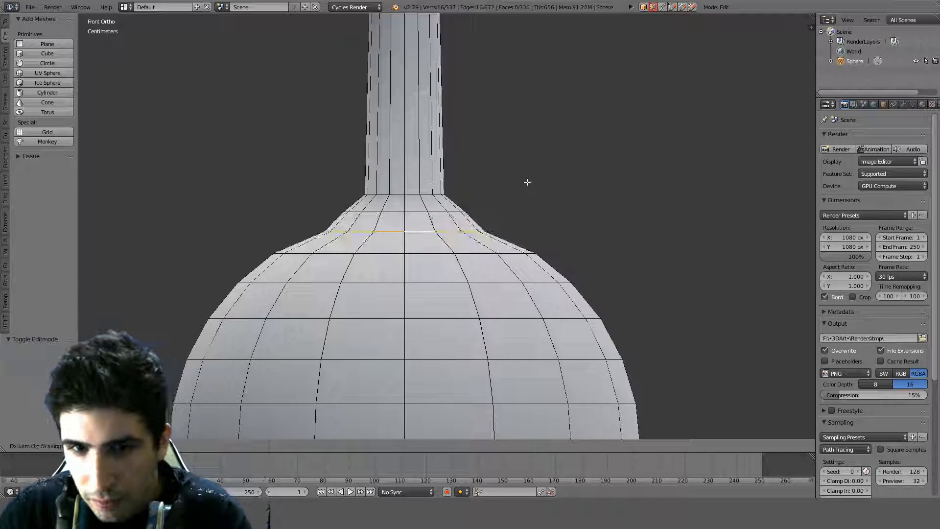
{"action": "right_click", "coordinate": [527, 182]}
{"action": "key", "text": "s"}
{"action": "left_click", "coordinate": [532, 184]}
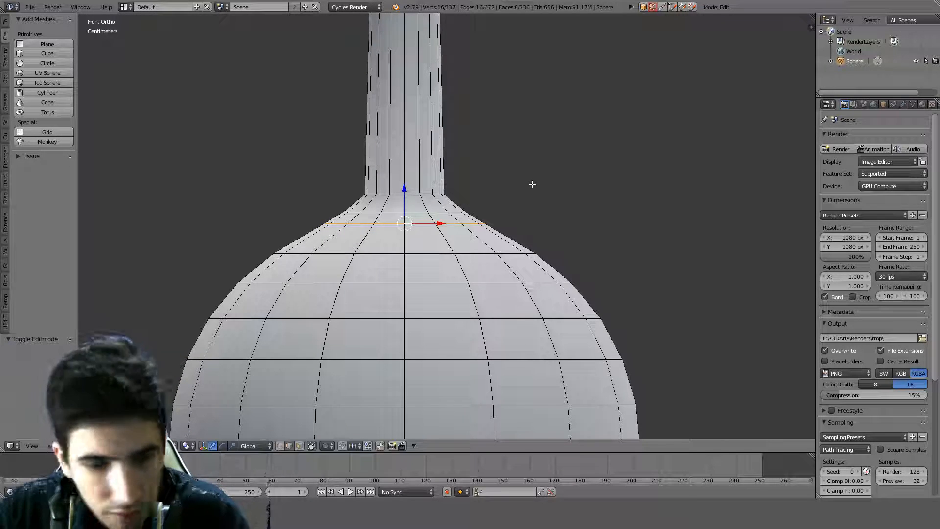
{"action": "key", "text": "s"}
{"action": "key", "text": "shift+z"}
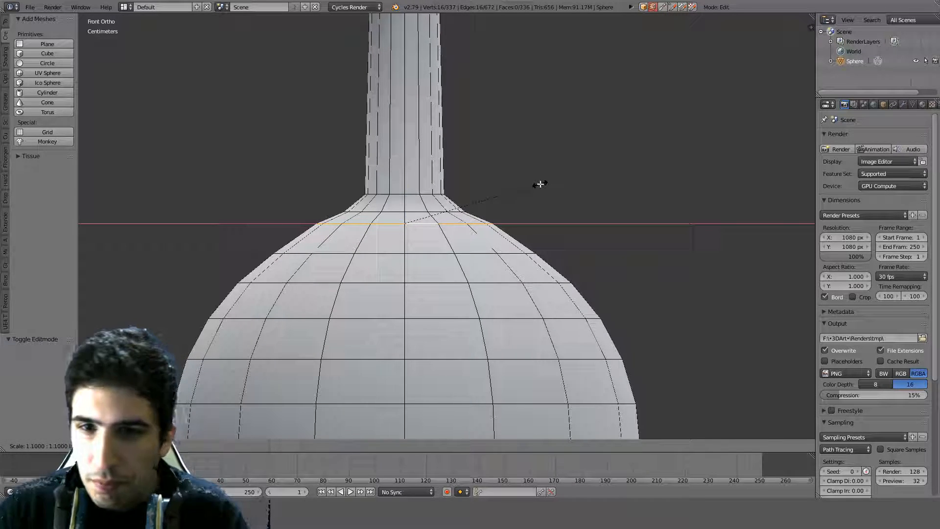
{"action": "left_click", "coordinate": [540, 184]}
{"action": "key", "text": "g"}
{"action": "key", "text": "z"}
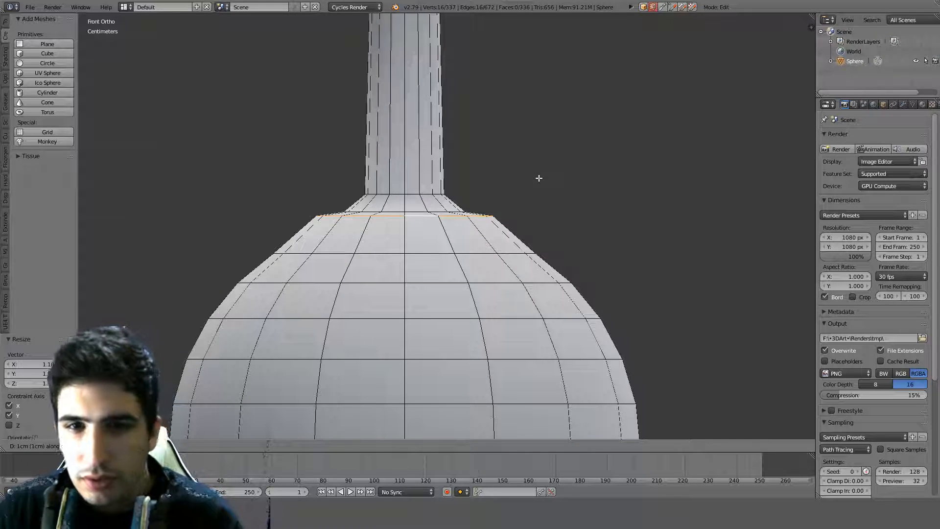
{"action": "left_click", "coordinate": [539, 178]}
Return to Object Mode and examine the bottle's silhouette and underside from several angles.
{"action": "key", "text": "Tab"}
{"action": "scroll", "coordinate": [536, 180], "scroll_direction": "down", "scroll_amount": 4}
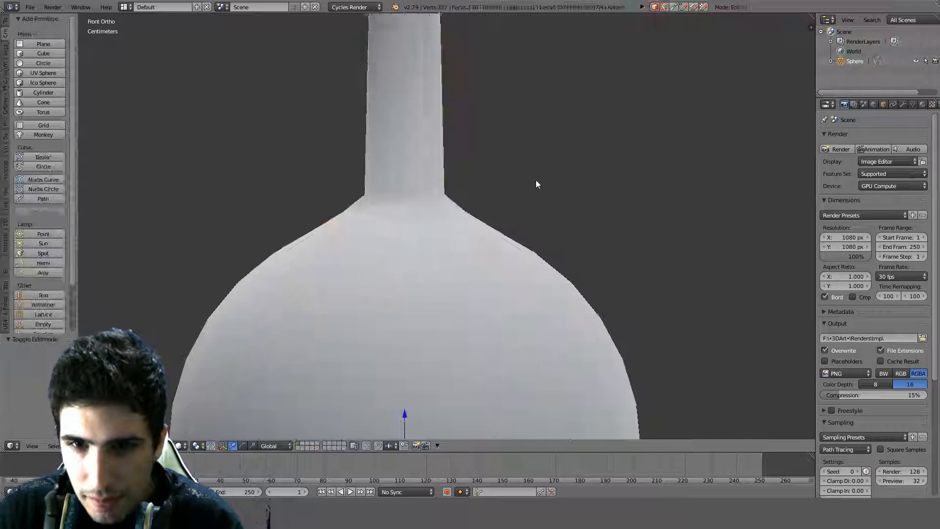
{"action": "middle_click_drag", "start_coordinate": [536, 180], "coordinate": [517, 254]}
{"action": "scroll", "coordinate": [517, 254], "scroll_direction": "down", "scroll_amount": 2}
{"action": "scroll", "coordinate": [517, 254], "scroll_direction": "up", "scroll_amount": 4}
{"action": "key", "text": "KP_1"}
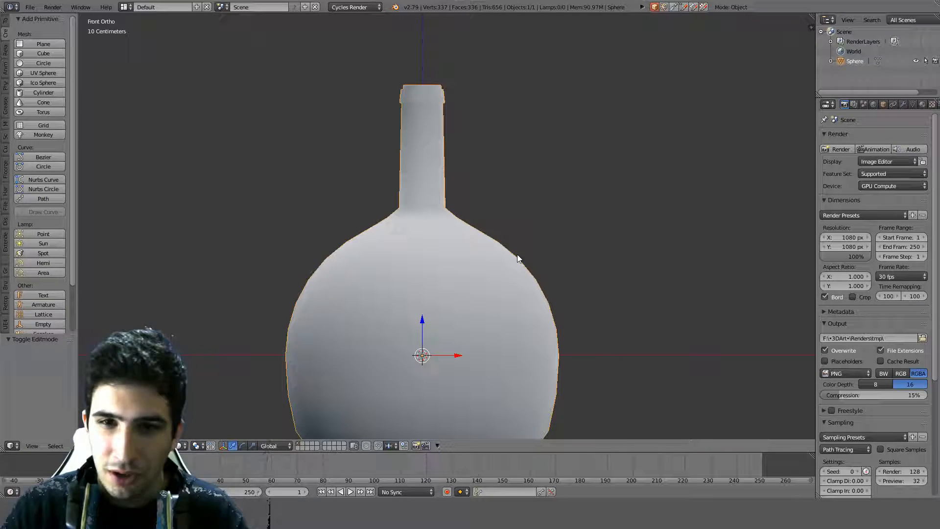
{"action": "middle_click_drag", "start_coordinate": [536, 250], "coordinate": [610, 153]}
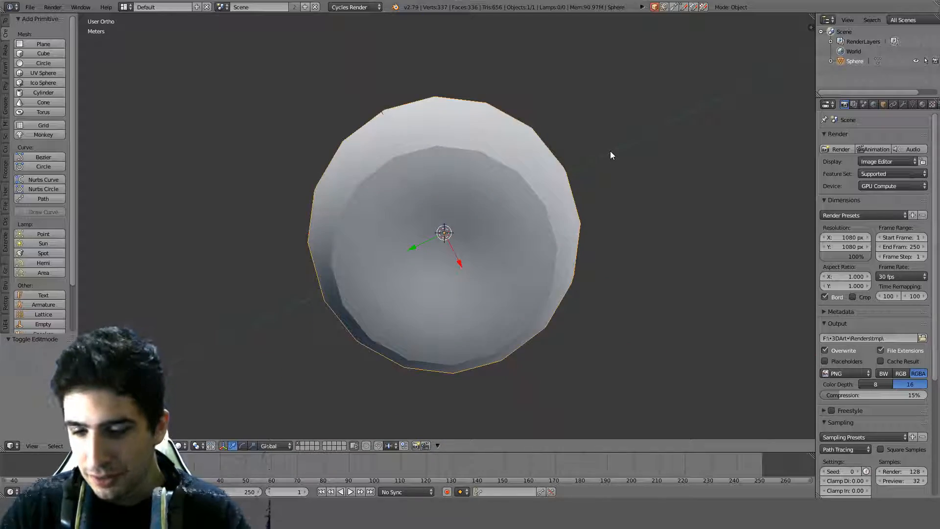
{"action": "key", "text": "KP_1"}
In Edit Mode, select an inner edge loop on the bottle's underside and mark it as sharp.
{"action": "middle_click_drag", "start_coordinate": [520, 221], "coordinate": [443, 256]}
{"action": "scroll", "coordinate": [478, 146], "scroll_direction": "up", "scroll_amount": 2}
{"action": "key", "text": "Tab"}
{"action": "middle_click_drag", "start_coordinate": [440, 318], "coordinate": [490, 114], "text": "shift"}
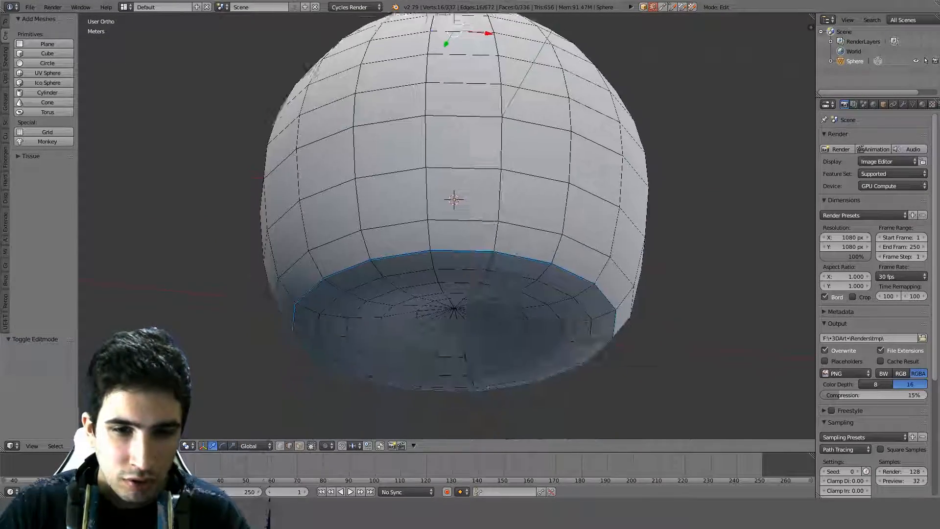
{"action": "middle_click_drag", "start_coordinate": [567, 272], "coordinate": [490, 249]}
{"action": "middle_click_drag", "start_coordinate": [355, 351], "coordinate": [374, 248], "text": "shift"}
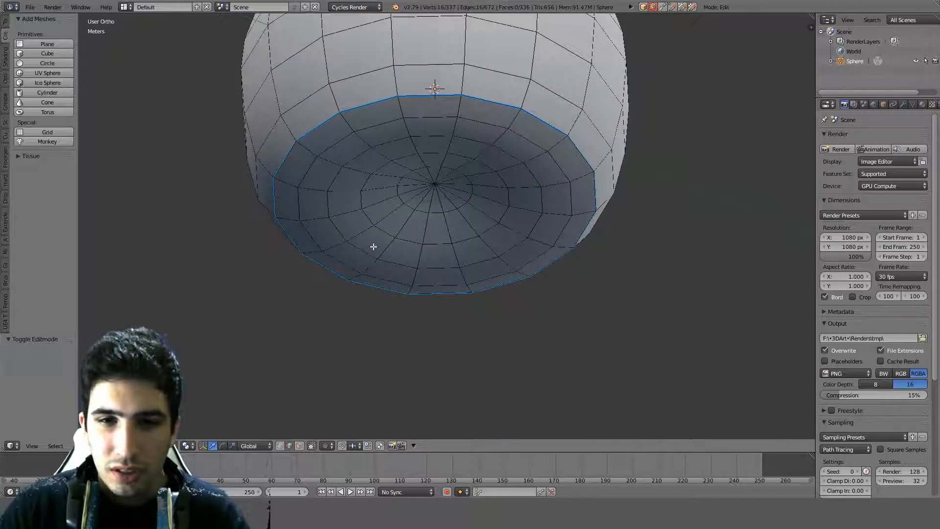
{"action": "right_click", "coordinate": [374, 248], "text": "alt"}
{"action": "key", "text": "q"}
{"action": "left_click", "coordinate": [421, 141]}
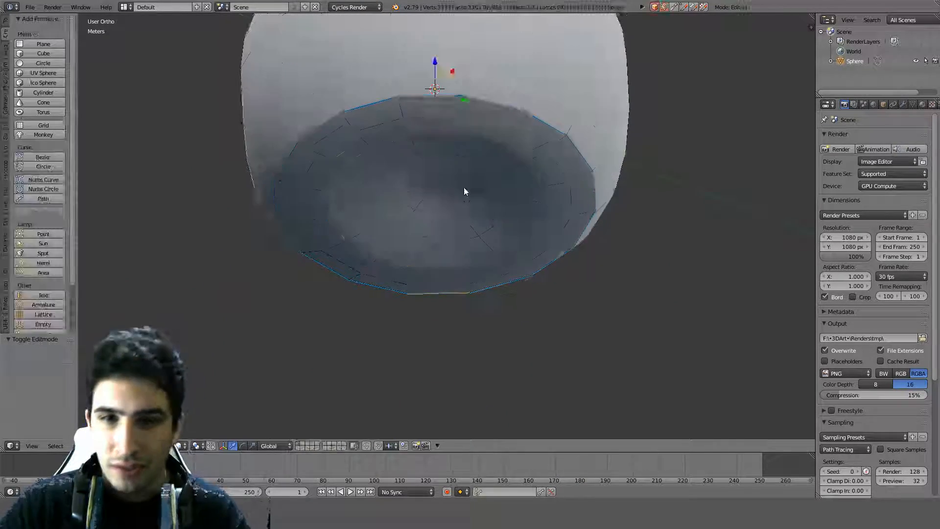
Select every second radial line of edges between the two sharp loops on the underside, mark them as sharp, and clear the selection.
{"action": "mouse_move", "coordinate": [463, 189]}
{"action": "middle_mouse_down"}
{"action": "mouse_move", "coordinate": [510, 88]}
{"action": "mouse_move", "coordinate": [492, 33]}
{"action": "mouse_move", "coordinate": [516, 83]}
{"action": "mouse_move", "coordinate": [524, 165]}
{"action": "mouse_move", "coordinate": [492, 131]}
{"action": "mouse_move", "coordinate": [474, 75]}
{"action": "mouse_move", "coordinate": [467, 166]}
{"action": "middle_mouse_up"}
{"action": "key", "text": "Tab"}
{"action": "right_click", "coordinate": [428, 184]}
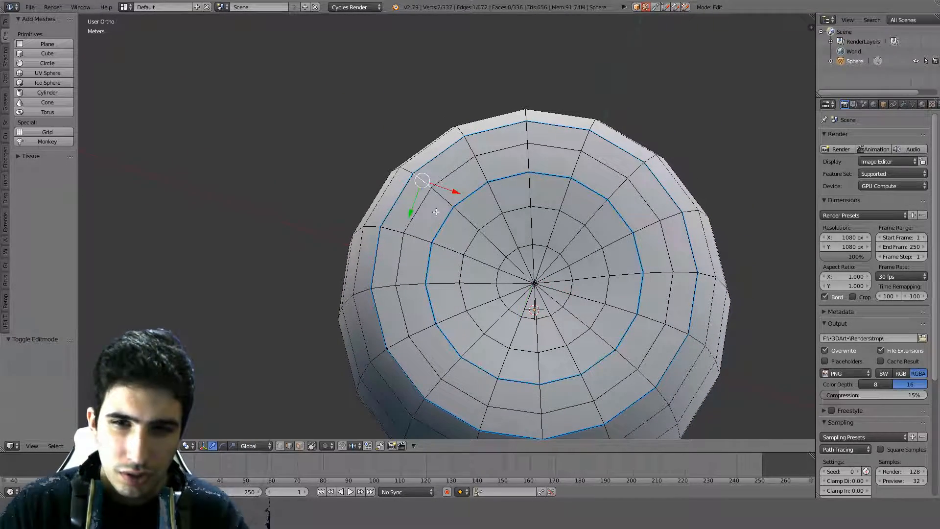
{"action": "right_click", "coordinate": [443, 197], "text": "shift"}
{"action": "right_click", "coordinate": [418, 239], "text": "shift"}
{"action": "key", "text": "ctrl+z"}
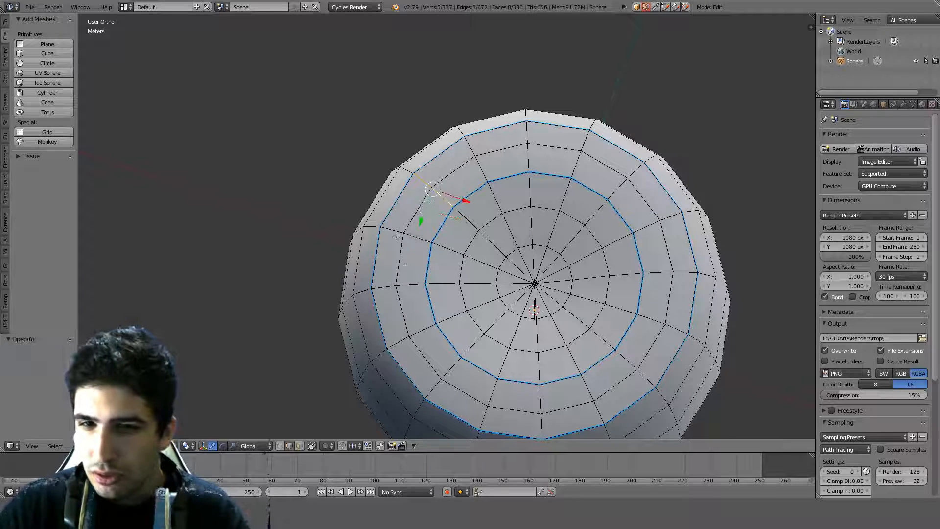
{"action": "right_click", "coordinate": [411, 285], "text": "shift"}
{"action": "right_click", "coordinate": [385, 286], "text": "shift"}
{"action": "right_click", "coordinate": [437, 401], "text": "shift"}
{"action": "key", "text": "ctrl+z"}
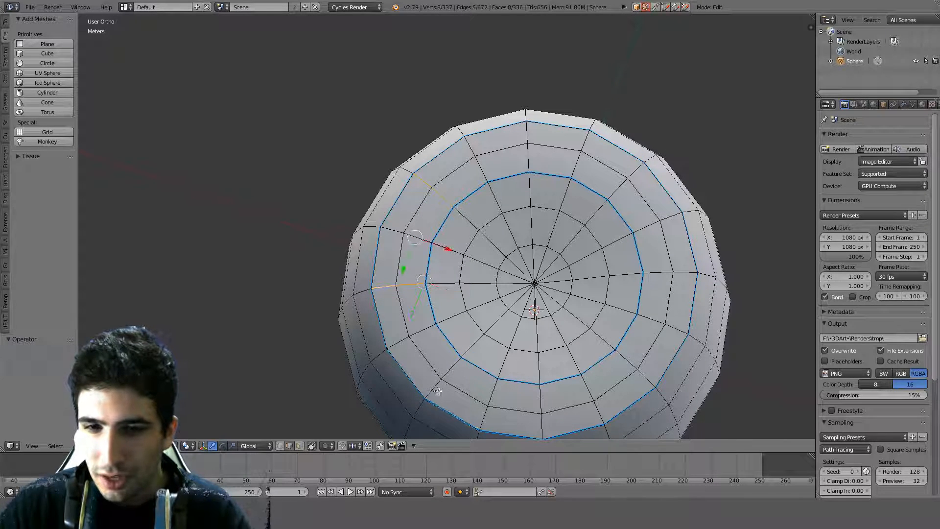
{"action": "right_click", "coordinate": [438, 389], "text": "shift"}
{"action": "right_click", "coordinate": [450, 369], "text": "shift"}
{"action": "right_click", "coordinate": [542, 396], "text": "shift"}
{"action": "right_click", "coordinate": [542, 423], "text": "shift"}
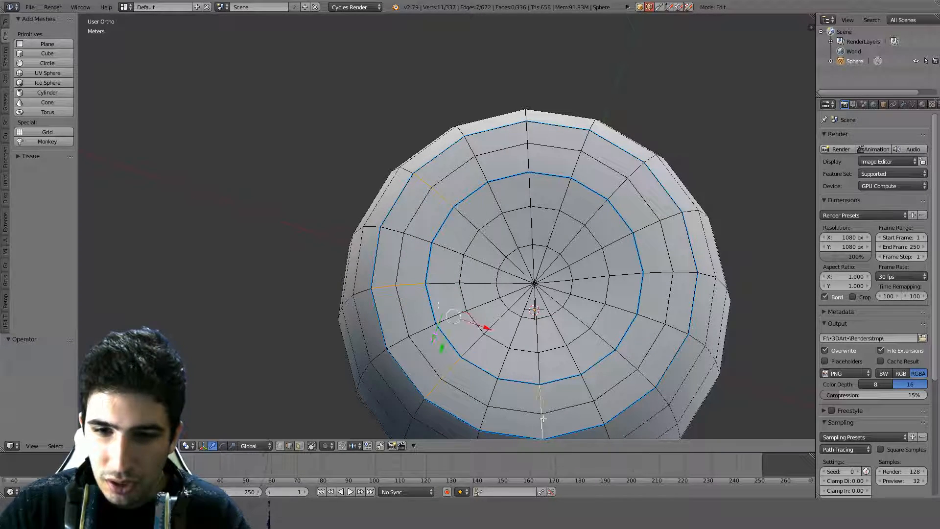
{"action": "right_click", "coordinate": [629, 361], "text": "shift"}
{"action": "right_click", "coordinate": [645, 378], "text": "shift"}
{"action": "right_click", "coordinate": [658, 272], "text": "shift"}
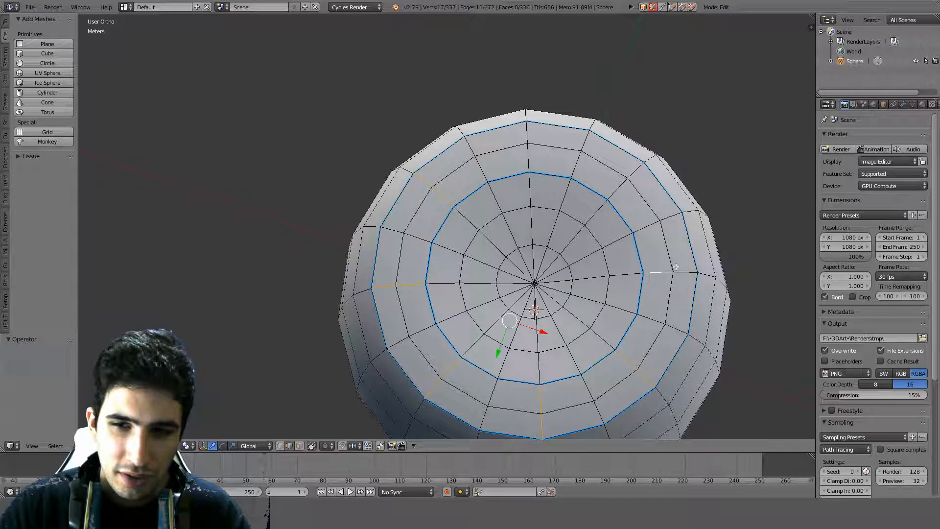
{"action": "right_click", "coordinate": [684, 273], "text": "shift"}
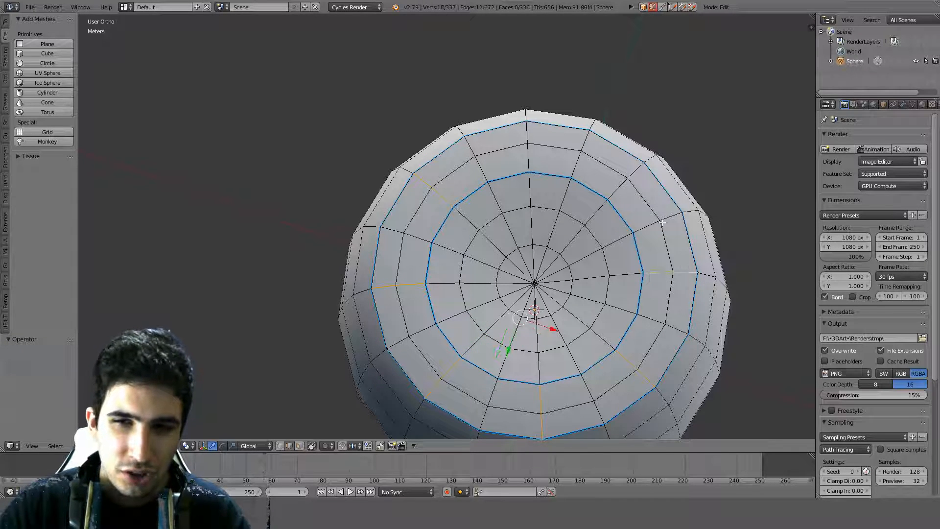
{"action": "right_click", "coordinate": [622, 185], "text": "shift"}
{"action": "right_click", "coordinate": [638, 164], "text": "shift"}
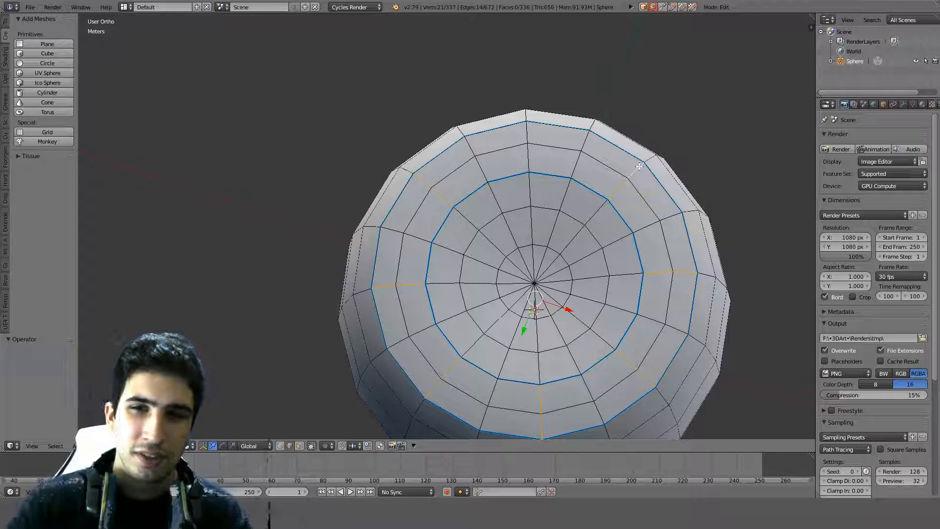
{"action": "right_click", "coordinate": [535, 143], "text": "shift"}
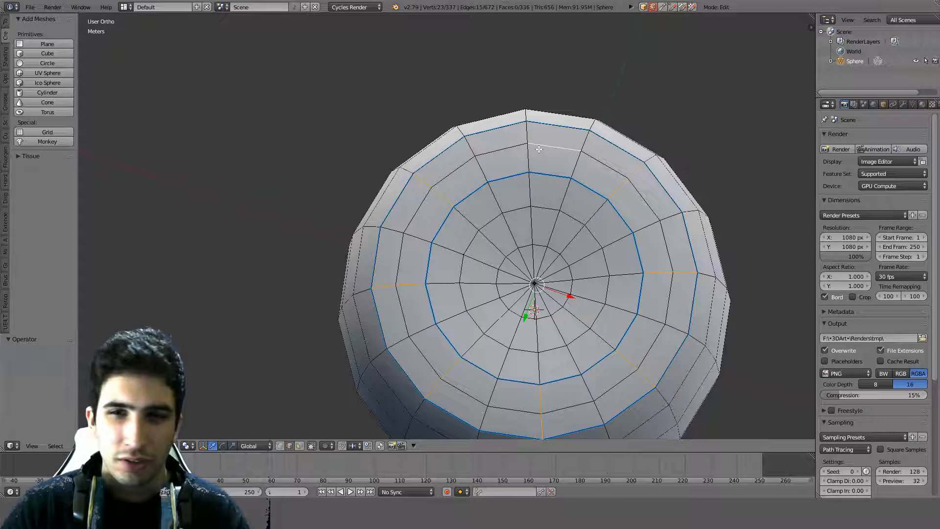
{"action": "right_click", "coordinate": [538, 149], "text": "shift"}
{"action": "right_click", "coordinate": [529, 155], "text": "shift"}
{"action": "right_click", "coordinate": [525, 129], "text": "shift"}
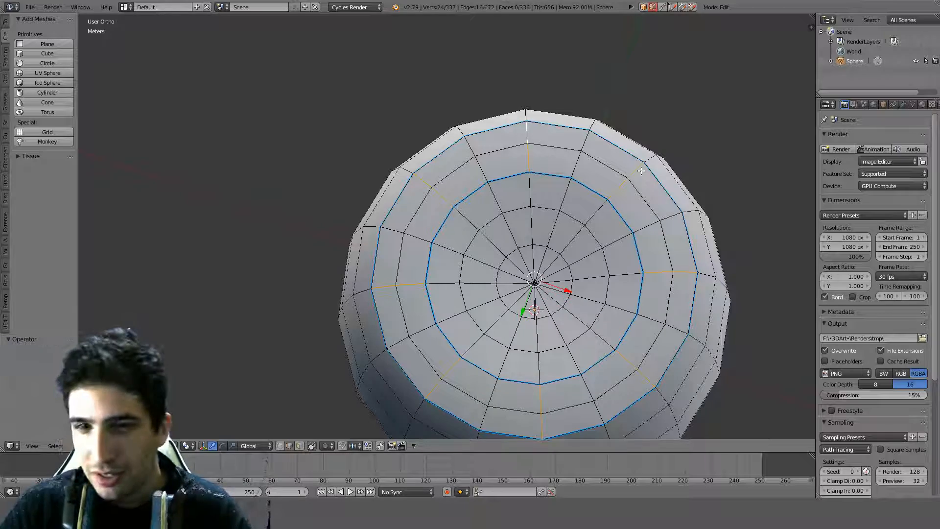
{"action": "key", "text": "q"}
{"action": "middle_click_drag", "start_coordinate": [642, 172], "coordinate": [448, 233]}
{"action": "left_click", "coordinate": [641, 193]}
{"action": "key", "text": "Tab"}
{"action": "key", "text": "Tab"}
{"action": "key", "text": "a"}
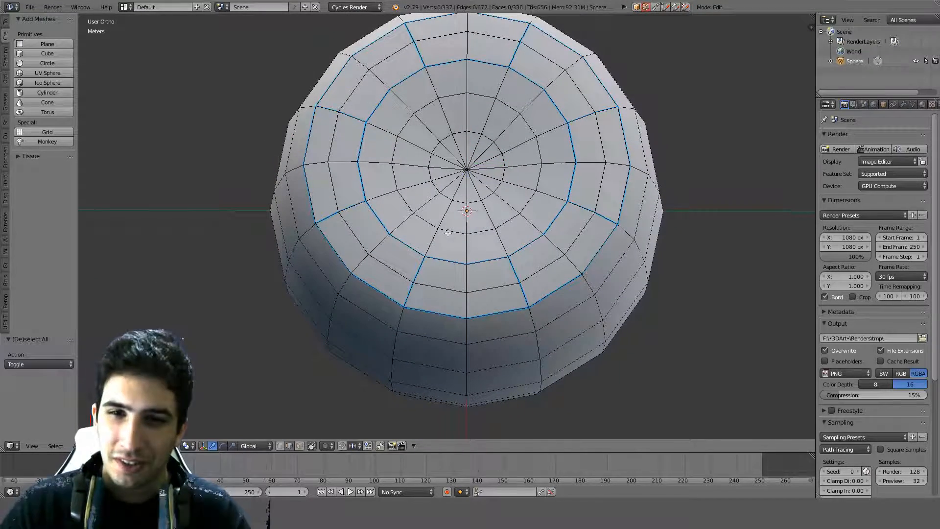
Try marking every second radial line of edges inside the inner sharp loop as sharp, and check the underside's shading.
{"action": "right_click", "coordinate": [433, 240]}
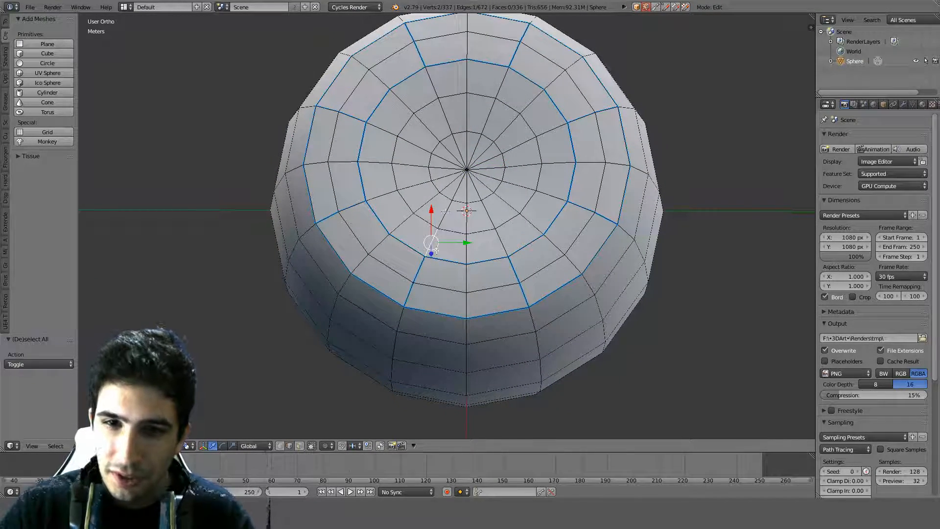
{"action": "right_click", "coordinate": [454, 192], "text": "shift"}
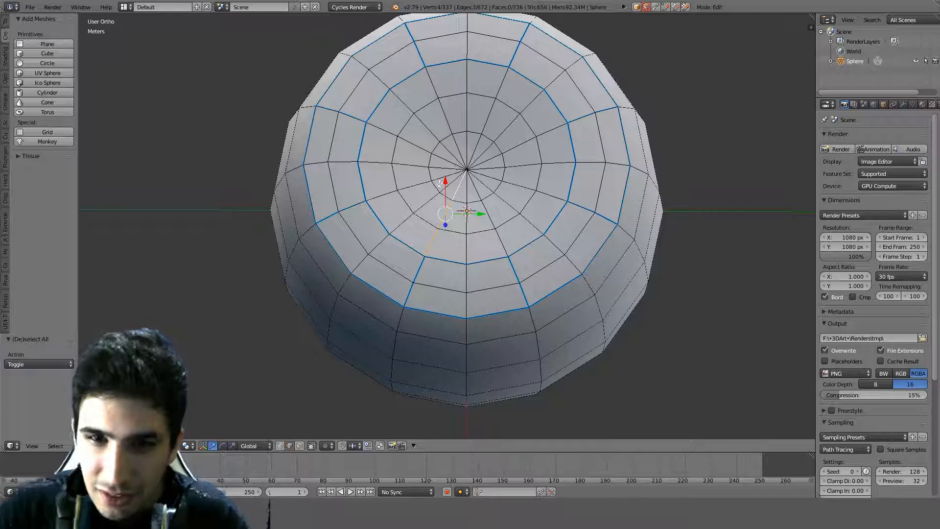
{"action": "right_click", "coordinate": [431, 182], "text": "shift"}
{"action": "right_click", "coordinate": [410, 187], "text": "shift"}
{"action": "right_click", "coordinate": [385, 138], "text": "shift"}
{"action": "right_click", "coordinate": [424, 142], "text": "shift"}
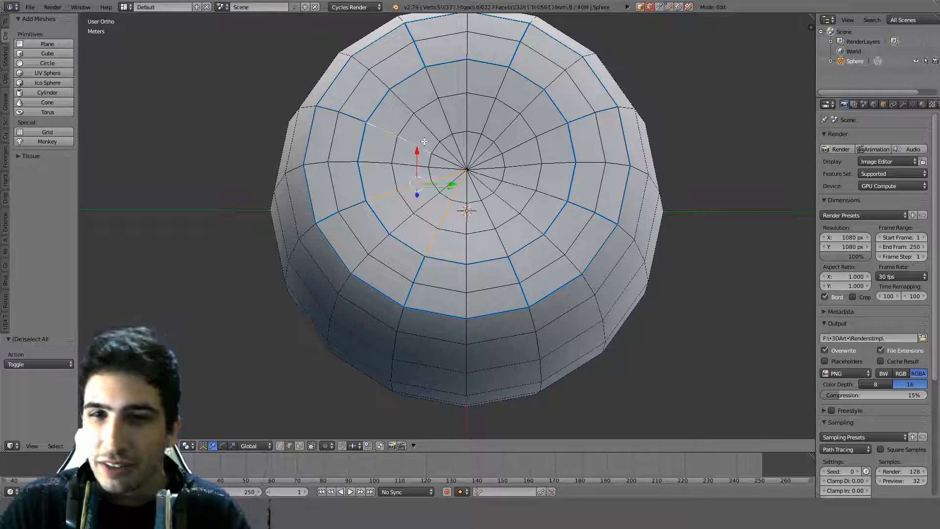
{"action": "right_click", "coordinate": [436, 84], "text": "shift"}
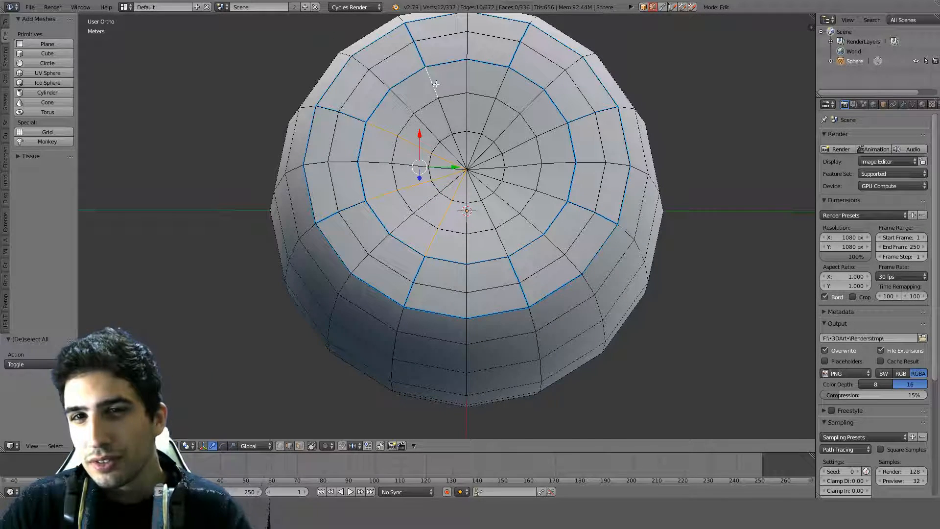
{"action": "right_click", "coordinate": [457, 148], "text": "shift"}
{"action": "right_click", "coordinate": [491, 100], "text": "shift"}
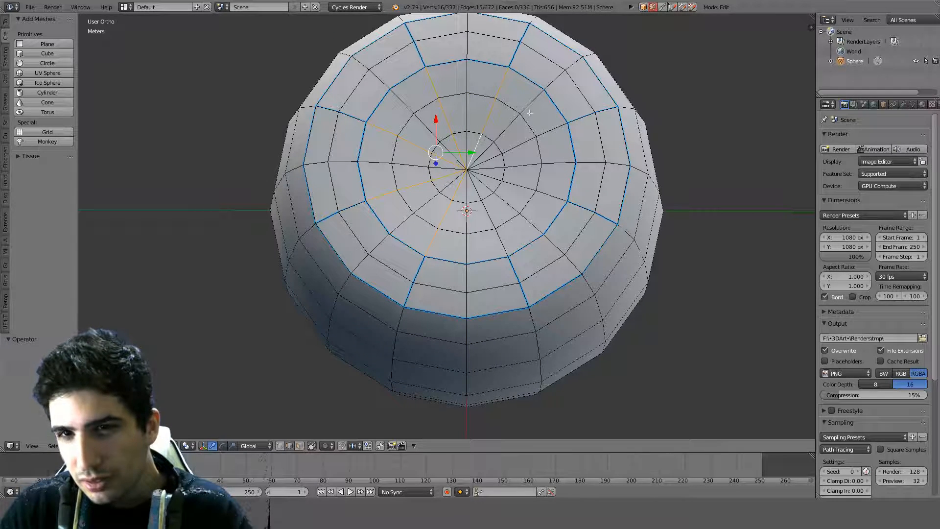
{"action": "right_click", "coordinate": [554, 126], "text": "shift"}
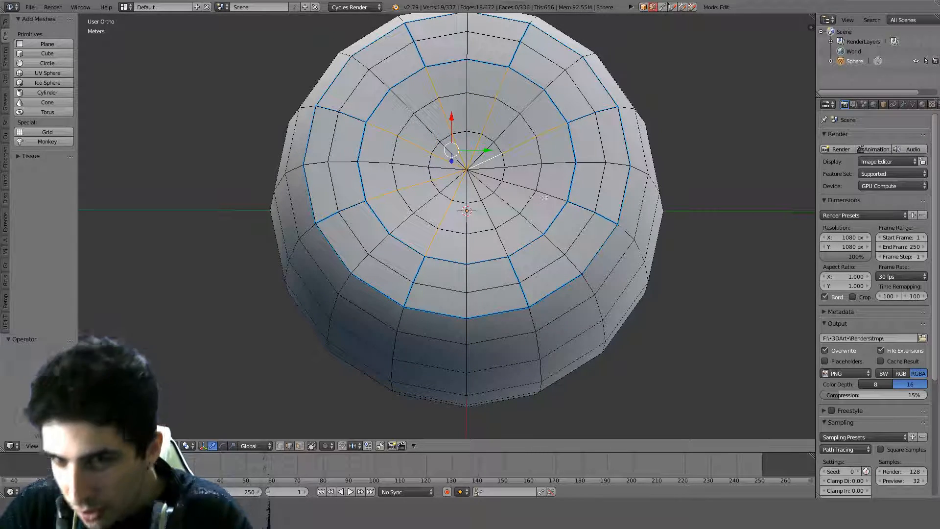
{"action": "right_click", "coordinate": [490, 177], "text": "shift"}
{"action": "right_click", "coordinate": [501, 248], "text": "shift"}
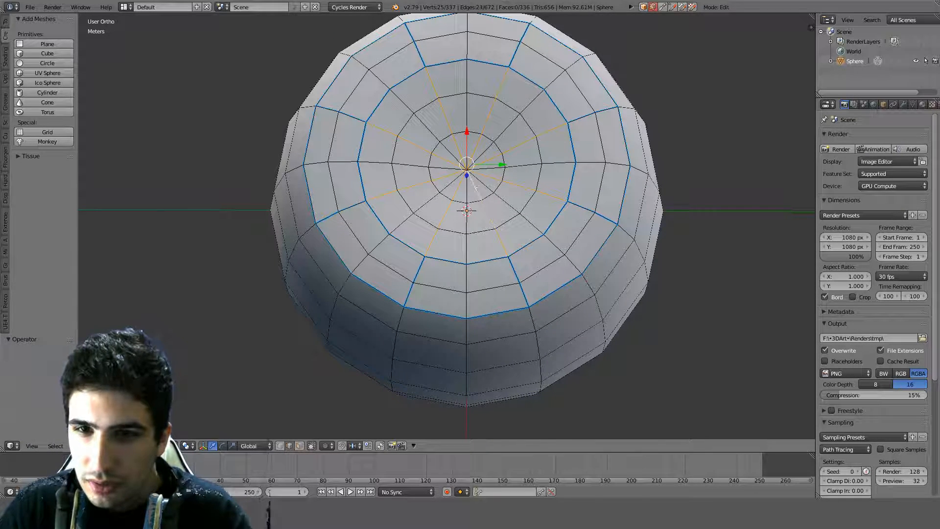
{"action": "key", "text": "q"}
{"action": "left_click", "coordinate": [525, 113]}
{"action": "key", "text": "Tab"}
{"action": "middle_click_drag", "start_coordinate": [572, 159], "coordinate": [522, 207]}
{"action": "key", "text": "Tab"}
{"action": "key", "text": "Tab"}
{"action": "key", "text": "Tab"}
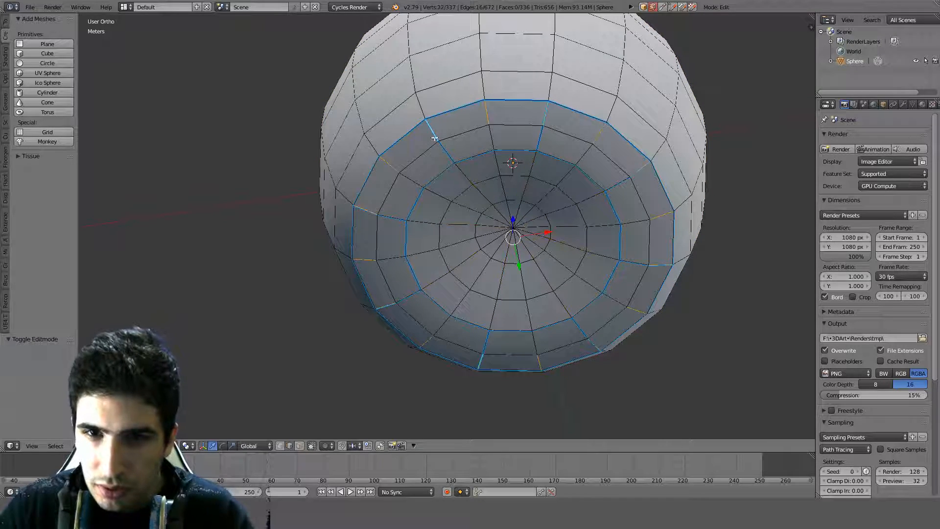
Undo the sharp marks on the underside's radial edges, check the shading in Object Mode, and clear the selection in Edit Mode.
{"action": "right_click", "coordinate": [449, 156], "text": "ctrl+alt"}
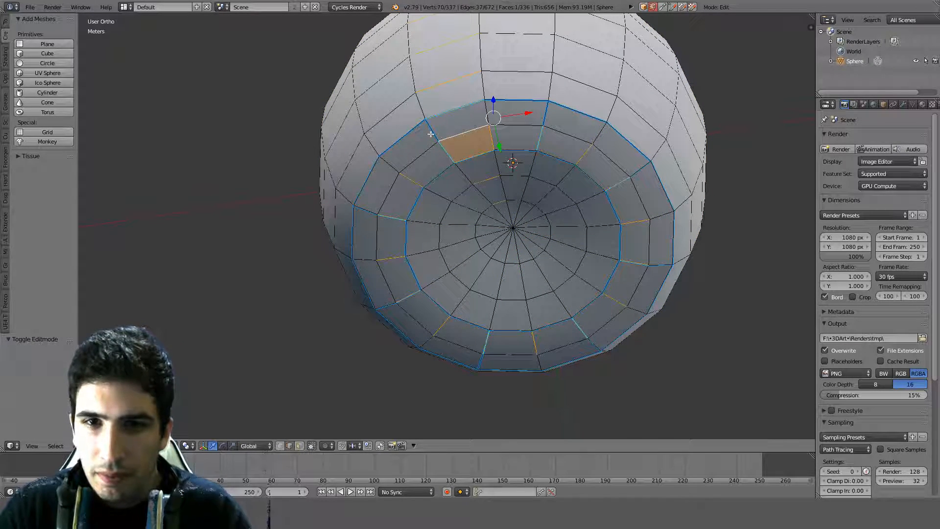
{"action": "key", "text": "ctrl+z"}
{"action": "key", "text": "Tab"}
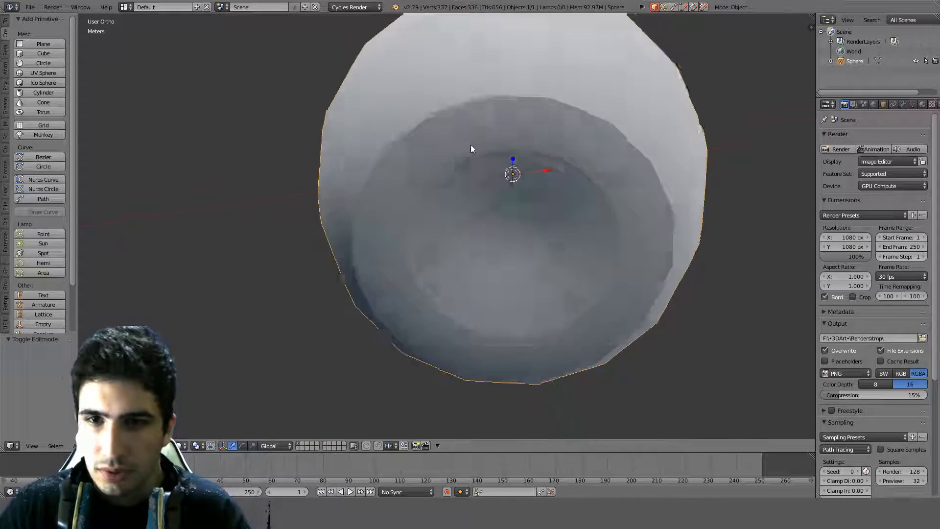
{"action": "middle_click_drag", "start_coordinate": [472, 152], "coordinate": [390, 169]}
{"action": "key", "text": "Tab"}
{"action": "key", "text": "a"}
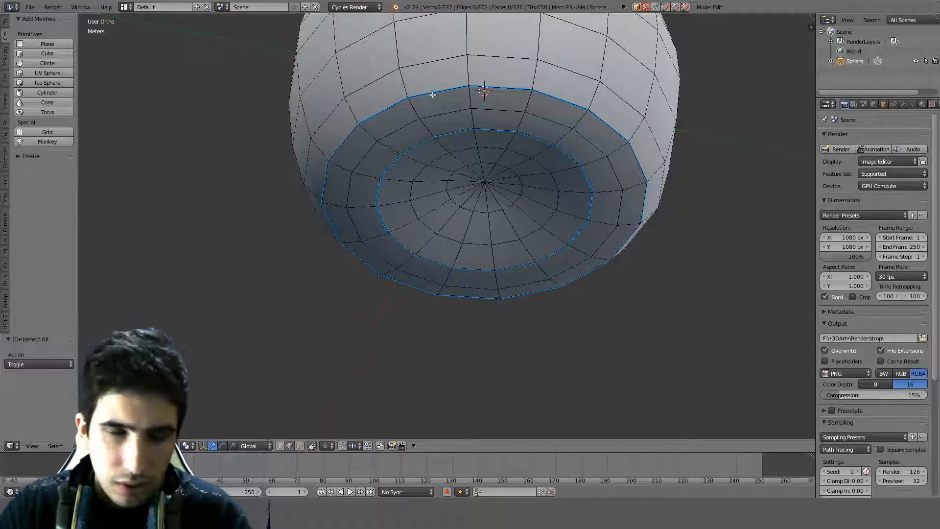
Try beveling the outer sharp edge loop on the underside and check the shading in Object Mode.
{"action": "left_click", "coordinate": [433, 95], "text": "alt"}
{"action": "middle_click_drag", "start_coordinate": [521, 103], "coordinate": [477, 111]}
{"action": "key", "text": "ctrl+b"}
{"action": "left_click", "coordinate": [565, 130]}
{"action": "key", "text": "Tab"}
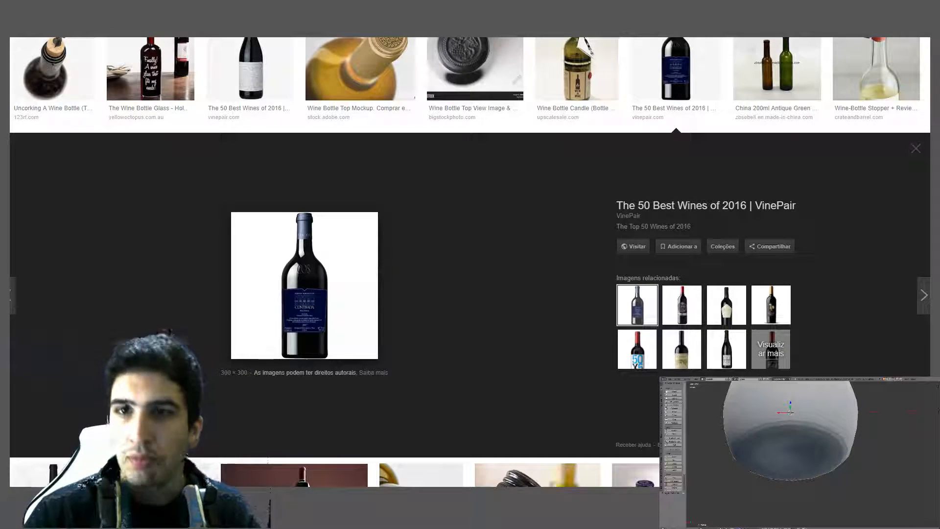
Switch to the browser and compare medieval wine bottle reference images, including the onion-shaped and Fiasco bottles.
{"action": "key", "text": "ctrl+Tab"}
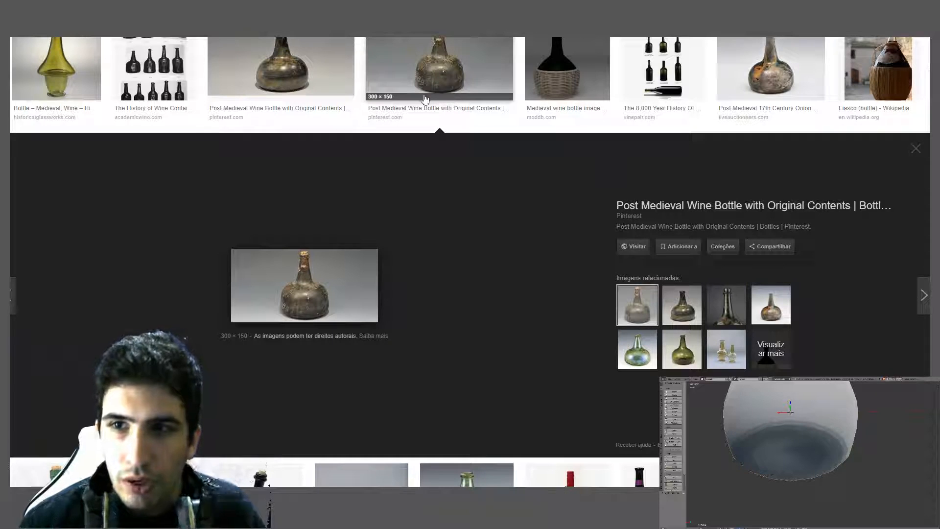
{"action": "left_click", "coordinate": [809, 59]}
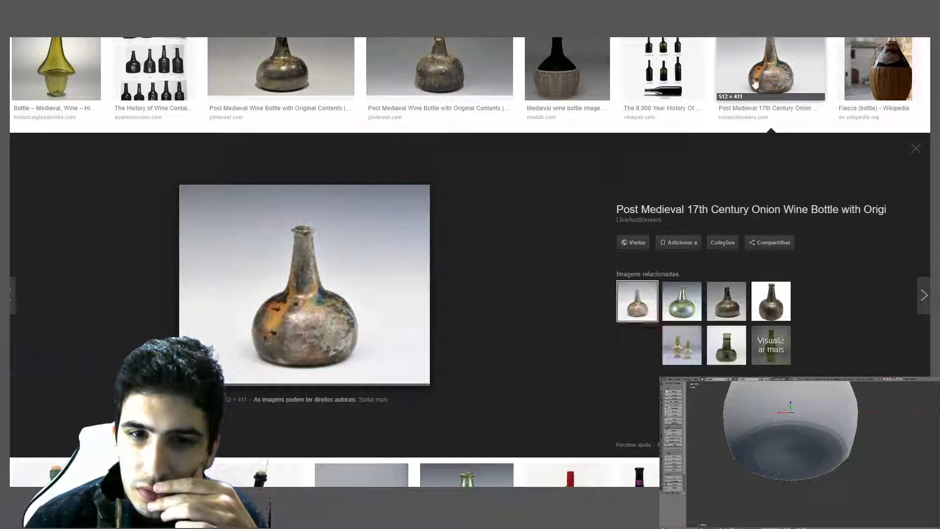
{"action": "left_click", "coordinate": [443, 83]}
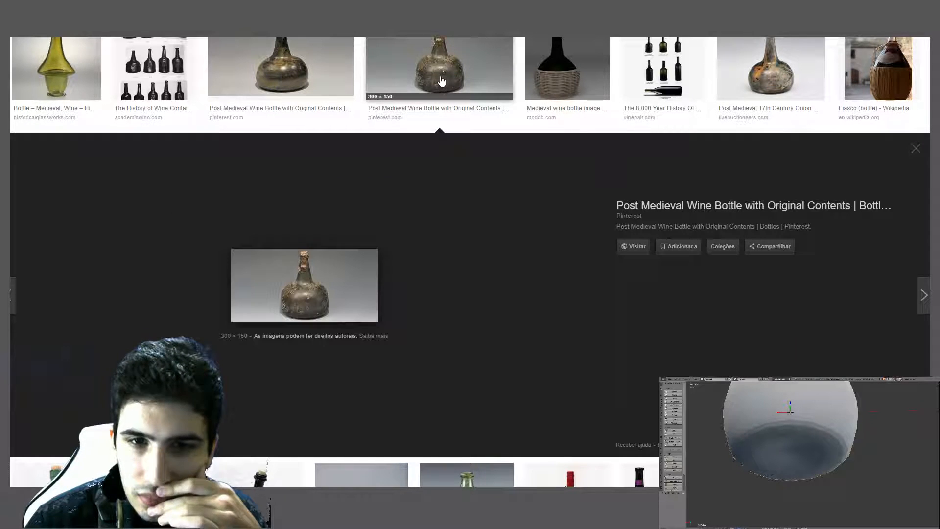
{"action": "left_click", "coordinate": [800, 70]}
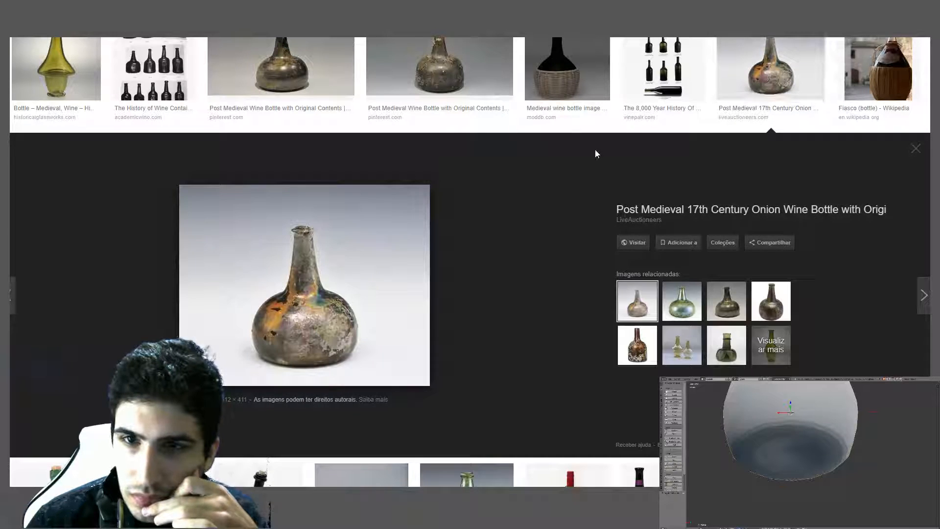
{"action": "scroll", "coordinate": [595, 149], "scroll_direction": "up", "scroll_amount": 1}
{"action": "left_click", "coordinate": [837, 129]}
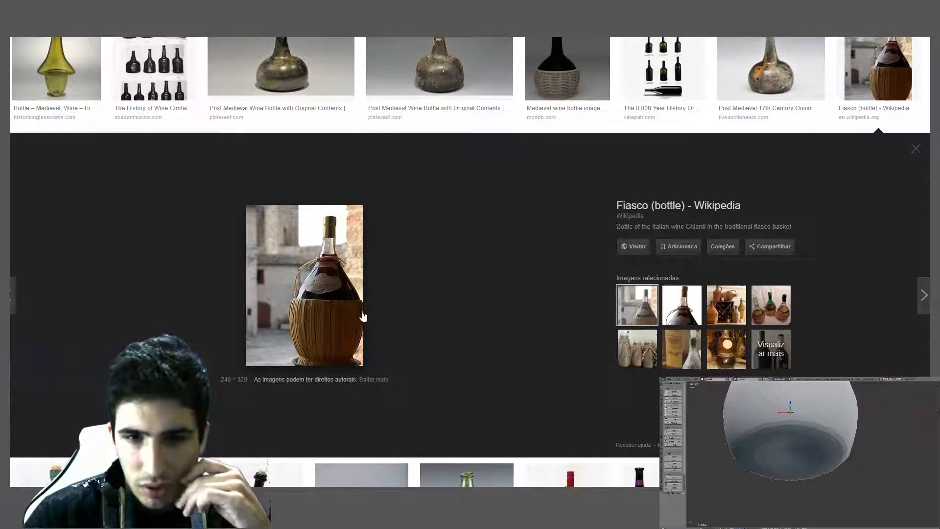
{"action": "scroll", "coordinate": [362, 317], "scroll_direction": "down", "scroll_amount": 3}
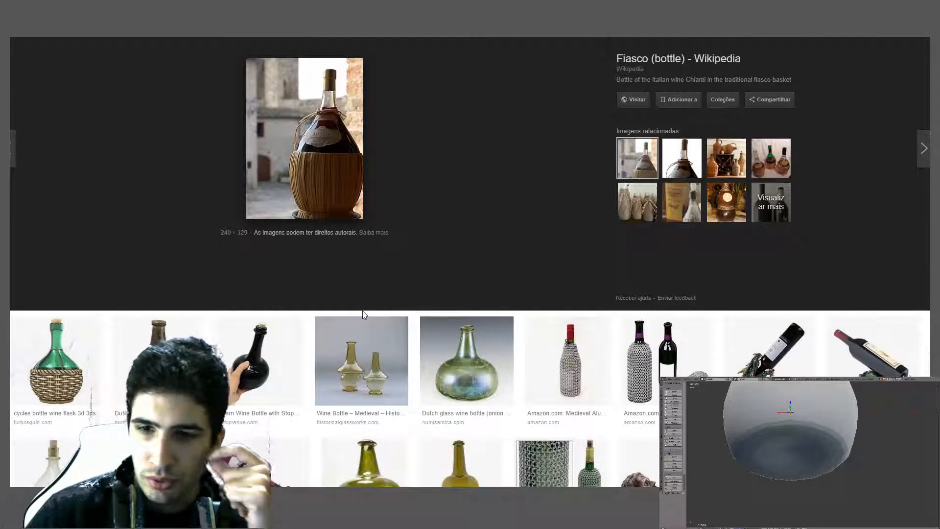
{"action": "scroll", "coordinate": [362, 311], "scroll_direction": "down", "scroll_amount": 5}
{"action": "scroll", "coordinate": [391, 285], "scroll_direction": "up", "scroll_amount": 3}
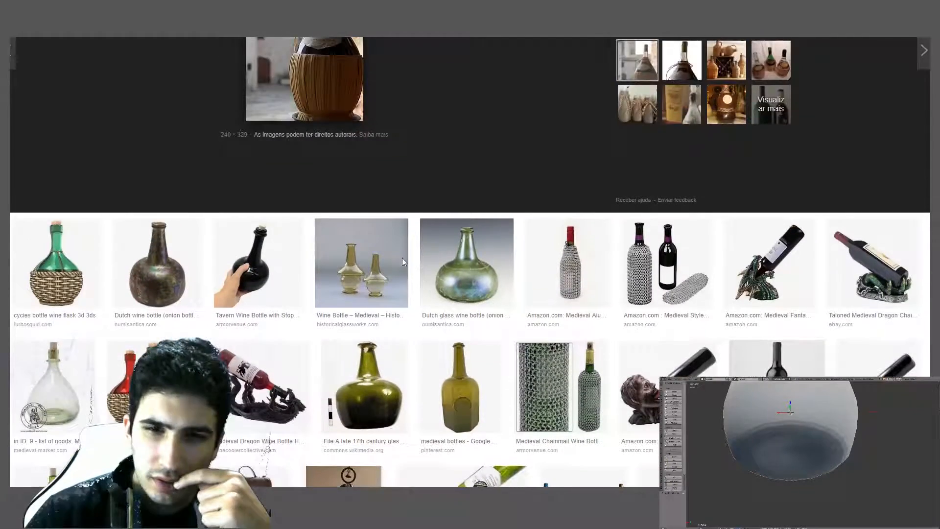
{"action": "left_click", "coordinate": [443, 277]}
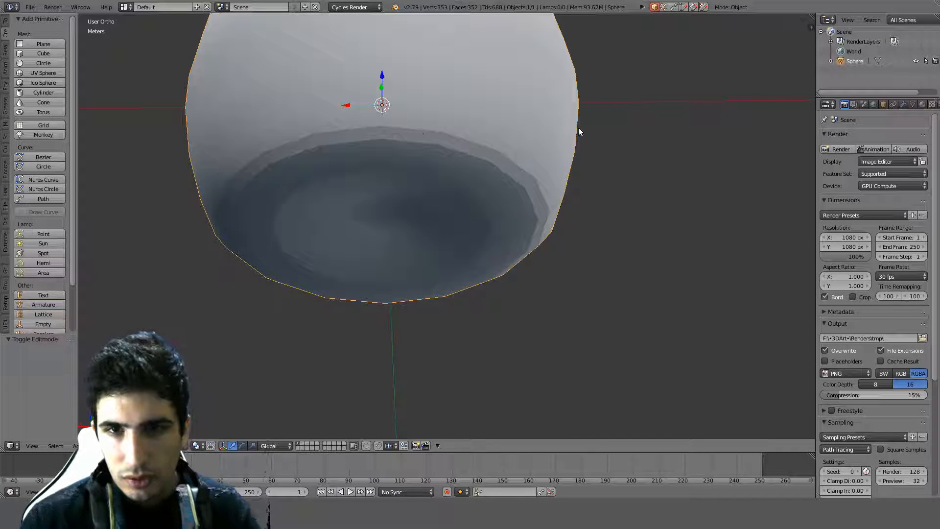
Switch back to Blender and undo the bevel on the underside's outer loop.
{"action": "key", "text": "Tab"}
{"action": "key", "text": "a"}
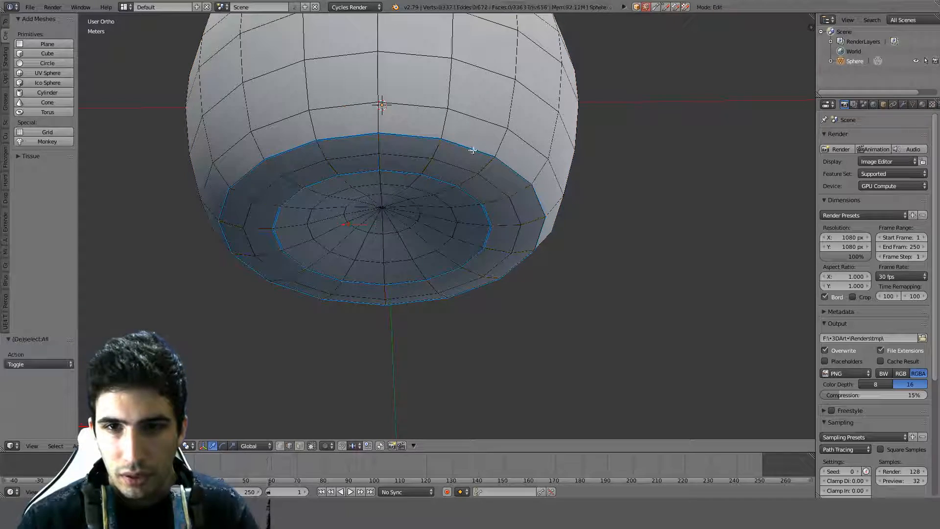
{"action": "key", "text": "Tab"}
In the front view in Edit Mode, grow the selection from the underside loop up to the bottle's shoulder.
{"action": "middle_click_drag", "start_coordinate": [472, 150], "coordinate": [648, 244]}
{"action": "key", "text": "KP_1"}
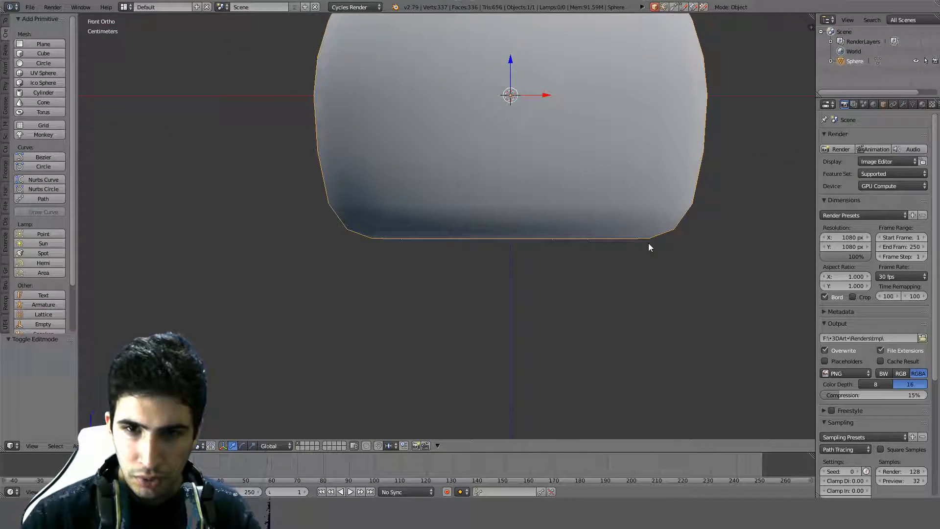
{"action": "scroll", "coordinate": [648, 243], "scroll_direction": "down", "scroll_amount": 4}
{"action": "middle_click_drag", "start_coordinate": [639, 190], "coordinate": [549, 261], "text": "shift"}
{"action": "key", "text": "KP_1"}
{"action": "key", "text": "Tab"}
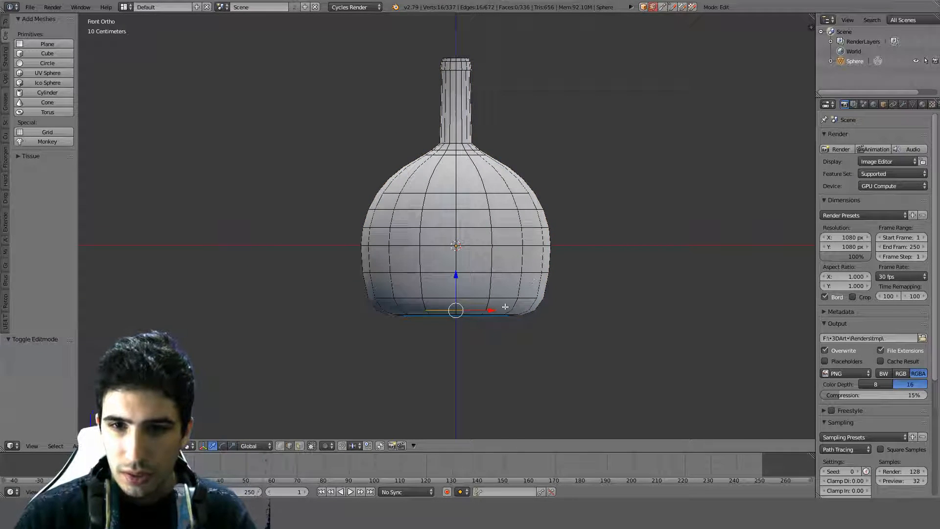
{"action": "key", "text": "ctrl+KP_Add"}
{"action": "key", "text": "ctrl+KP_Add"}
{"action": "key", "text": "ctrl+KP_Add"}
{"action": "key", "text": "ctrl+KP_Add"}
{"action": "key", "text": "ctrl+KP_Add"}
{"action": "key", "text": "ctrl+KP_Add"}
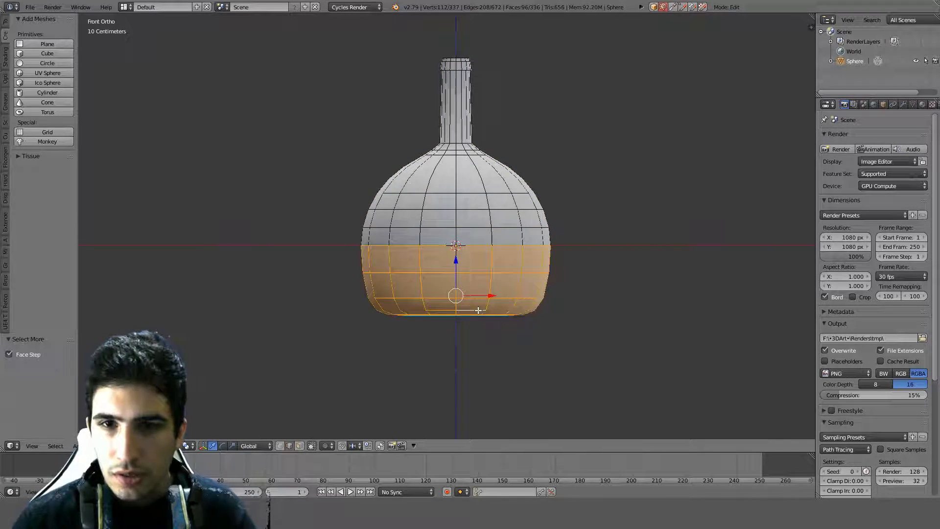
{"action": "key", "text": "ctrl+KP_Add"}
{"action": "key", "text": "ctrl+KP_Add"}
{"action": "key", "text": "ctrl+KP_Add"}
{"action": "key", "text": "ctrl+KP_Add"}
{"action": "key", "text": "ctrl+KP_Add"}
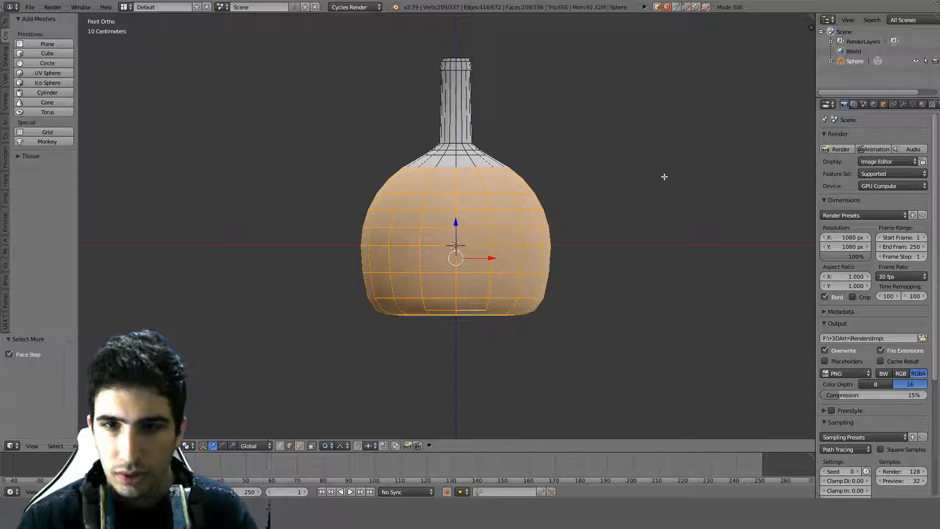
{"action": "key", "text": "s"}
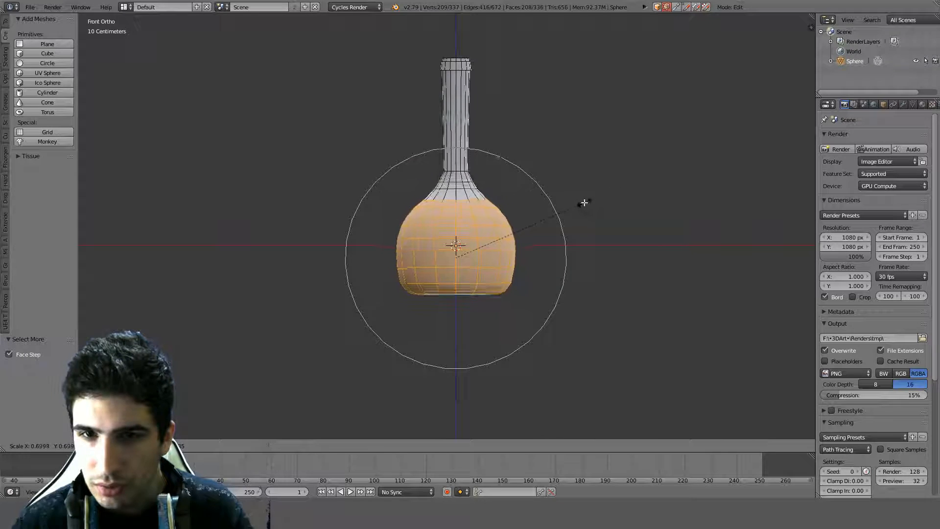
{"action": "scroll", "coordinate": [582, 204], "scroll_direction": "up", "scroll_amount": 5}
{"action": "left_click", "coordinate": [633, 175]}
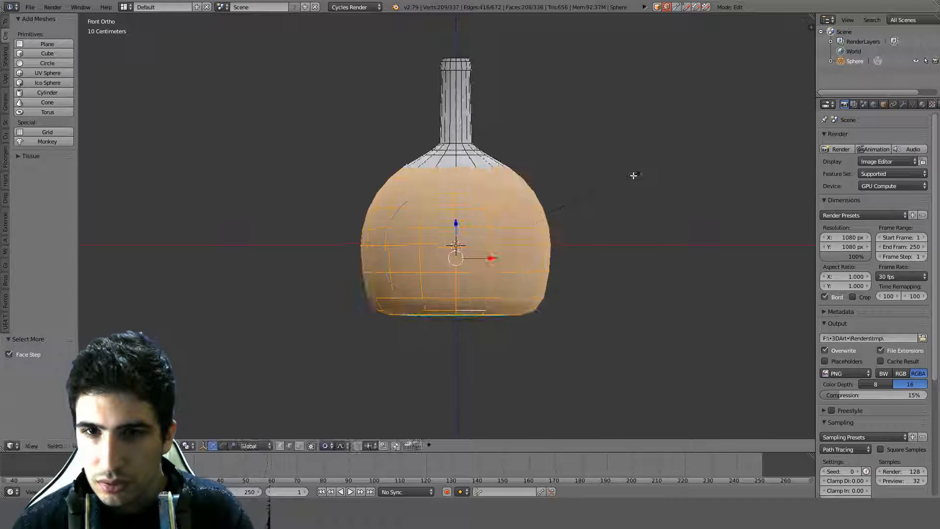
{"action": "key", "text": "s"}
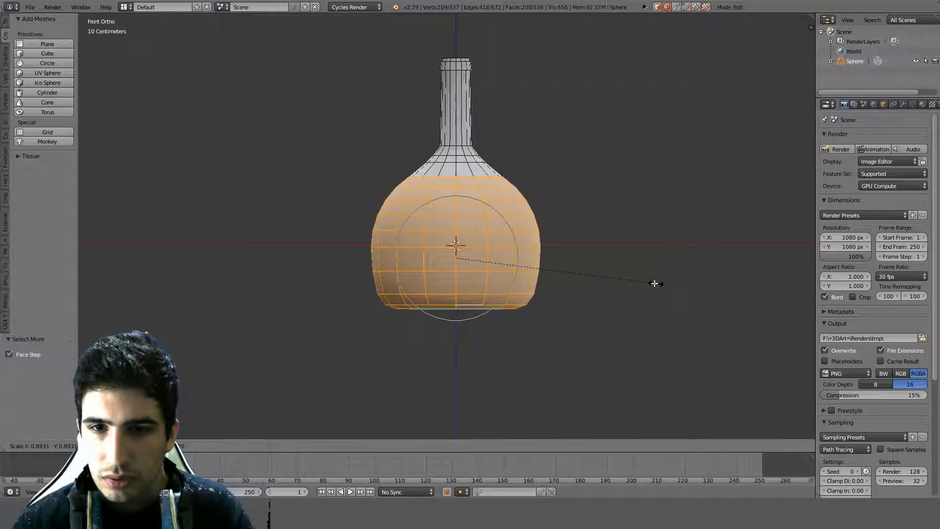
{"action": "right_click", "coordinate": [656, 277]}
{"action": "key", "text": "s"}
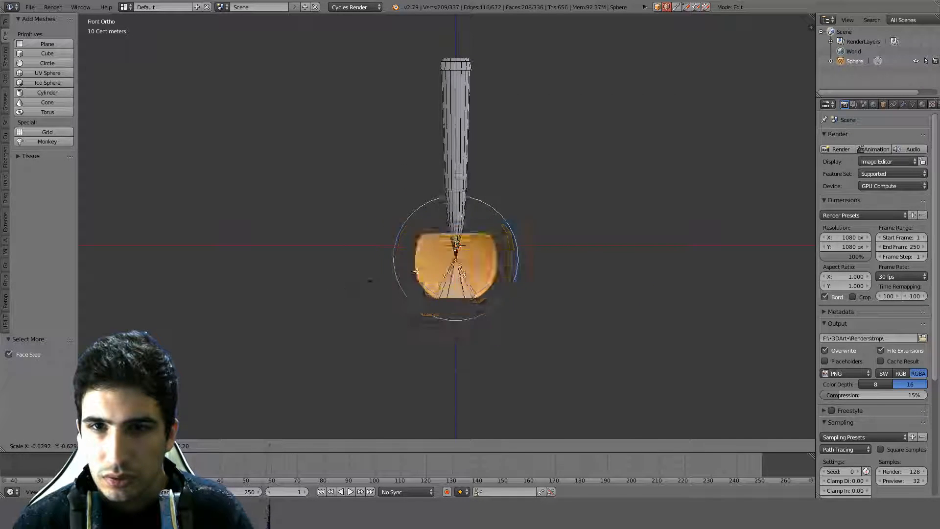
{"action": "right_click", "coordinate": [658, 216]}
Scale the selected body to 0.814 with proportional editing, move it up along Z, and check the silhouette in Object Mode.
{"action": "key", "text": "s"}
{"action": "left_click", "coordinate": [620, 223]}
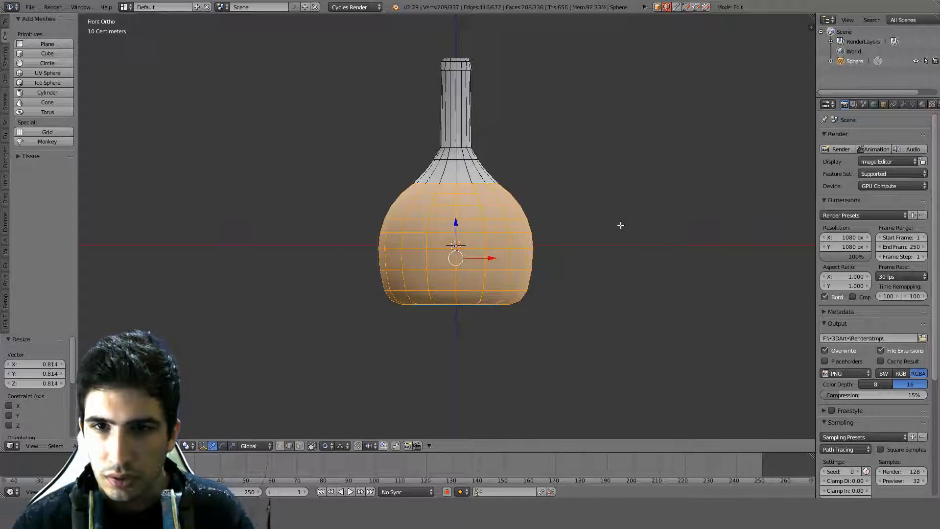
{"action": "key", "text": "g"}
{"action": "key", "text": "z"}
{"action": "right_click", "coordinate": [619, 210]}
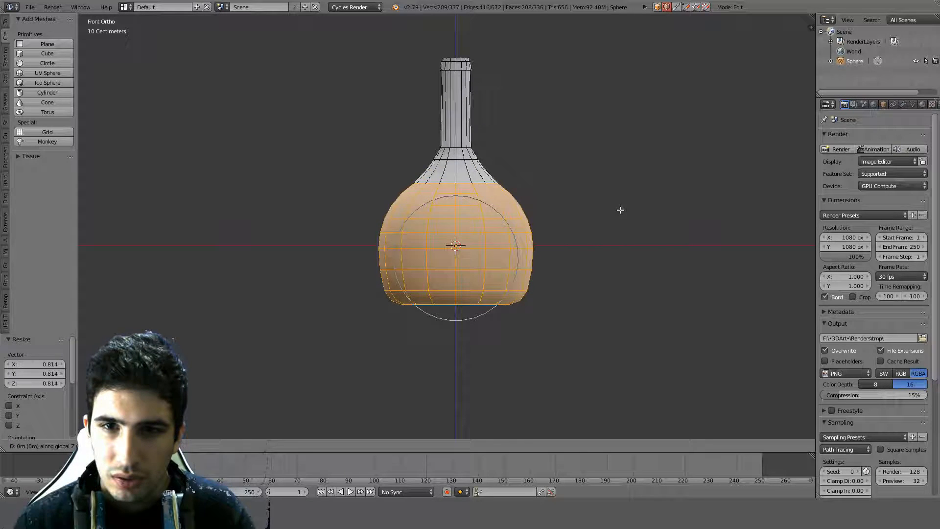
{"action": "key", "text": "g"}
{"action": "key", "text": "z"}
{"action": "left_click", "coordinate": [621, 202]}
{"action": "key", "text": "Tab"}
{"action": "middle_click_drag", "start_coordinate": [610, 203], "coordinate": [629, 180]}
{"action": "key", "text": "KP_1"}
{"action": "key", "text": "z"}
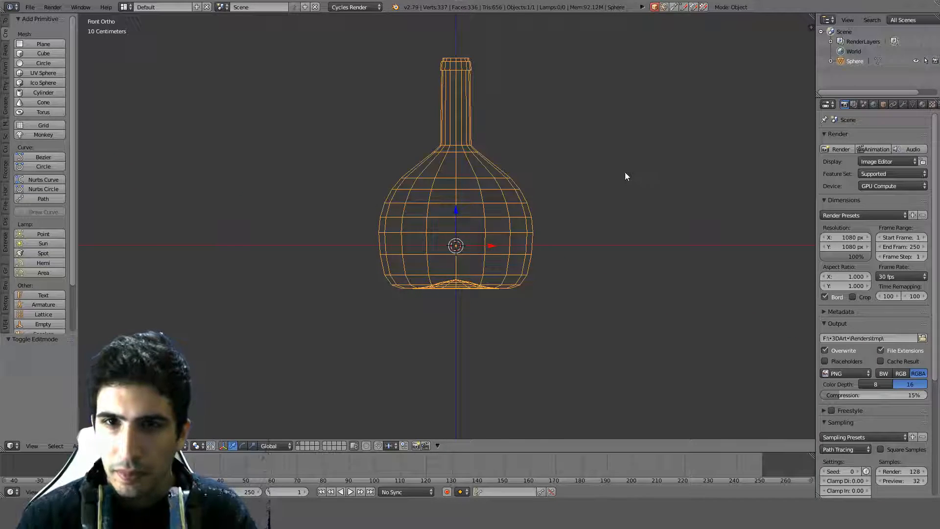
{"action": "key", "text": "z"}
In Edit Mode, select the upper outer edge loop of the collar at the bottle's mouth and show it from above.
{"action": "middle_click_drag", "start_coordinate": [605, 142], "coordinate": [589, 211], "text": "shift"}
{"action": "scroll", "coordinate": [583, 206], "scroll_direction": "up", "scroll_amount": 2}
{"action": "key", "text": "Tab"}
{"action": "key", "text": "a"}
{"action": "key", "text": "z"}
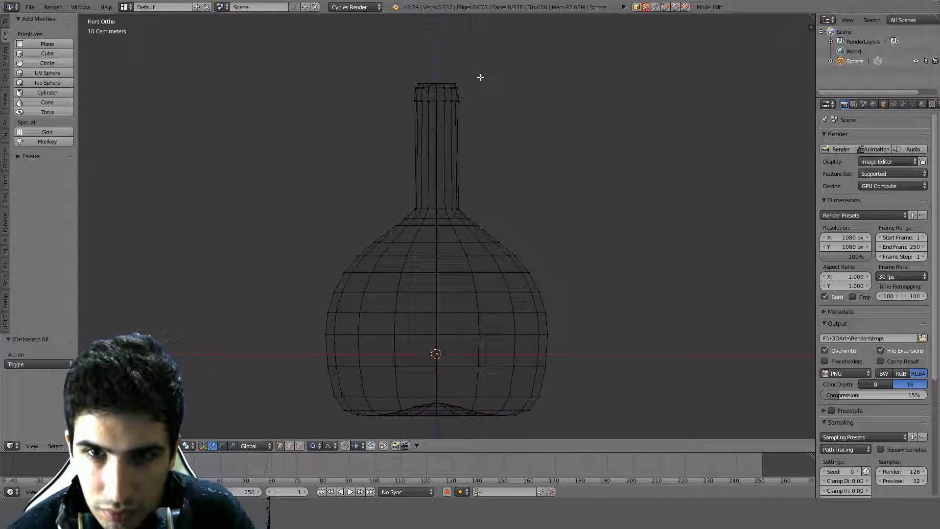
{"action": "scroll", "coordinate": [472, 195], "scroll_direction": "up", "scroll_amount": 6}
{"action": "right_click", "coordinate": [391, 172], "text": "alt"}
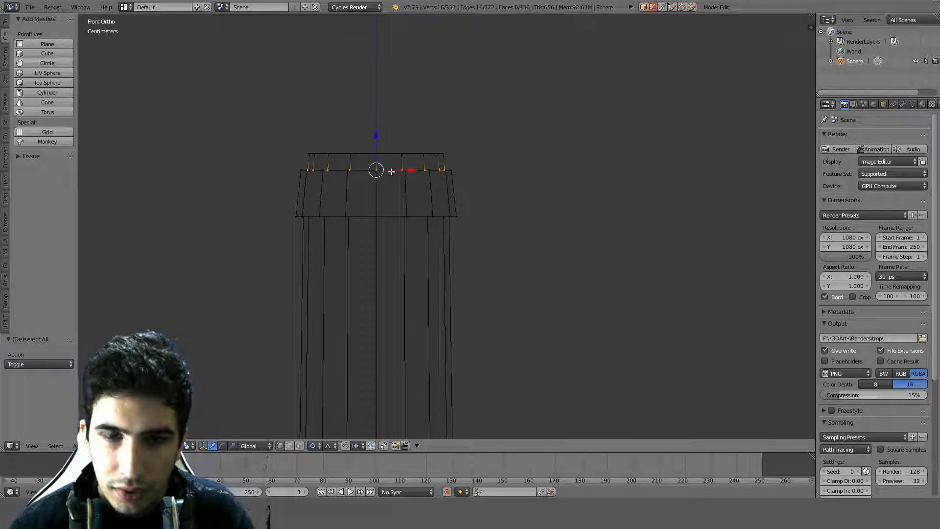
{"action": "key", "text": "a"}
{"action": "right_click", "coordinate": [369, 171], "text": "alt"}
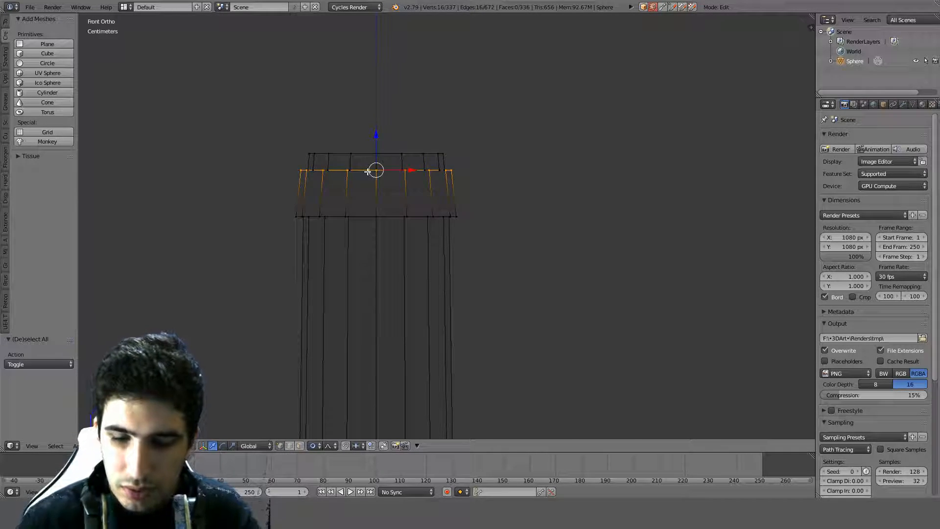
{"action": "key", "text": "KP_7"}
{"action": "scroll", "coordinate": [467, 92], "scroll_direction": "up", "scroll_amount": 3}
{"action": "middle_click_drag", "start_coordinate": [466, 92], "coordinate": [507, 179], "text": "shift"}
{"action": "key", "text": "z"}
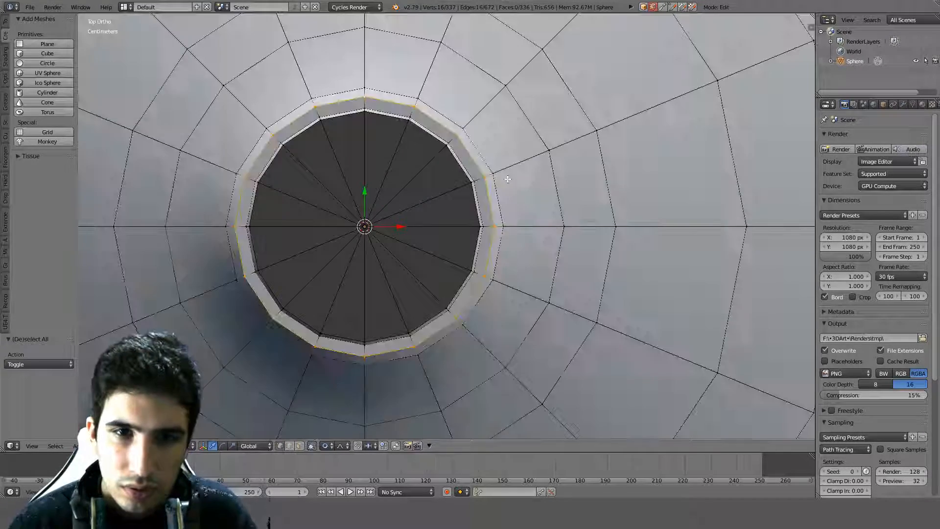
{"action": "key", "text": "s"}
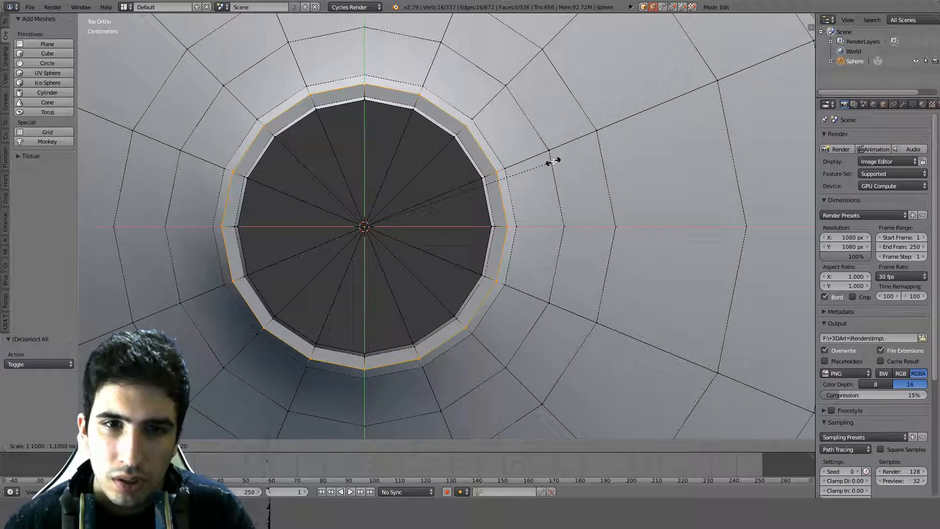
{"action": "key", "text": "shift+z"}
{"action": "left_click", "coordinate": [543, 163]}
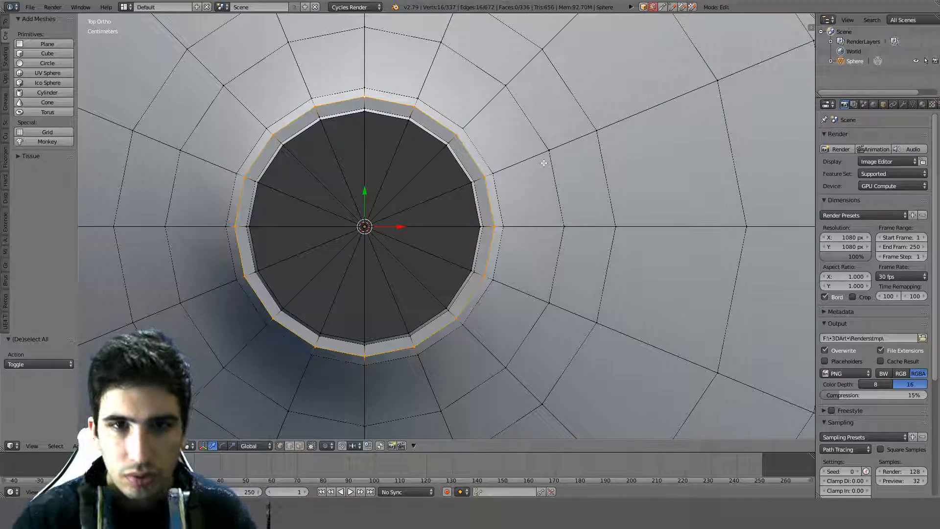
Scale the collar's upper edge loop outward to match its lower edge, and check the mouth in Object Mode.
{"action": "key", "text": "s"}
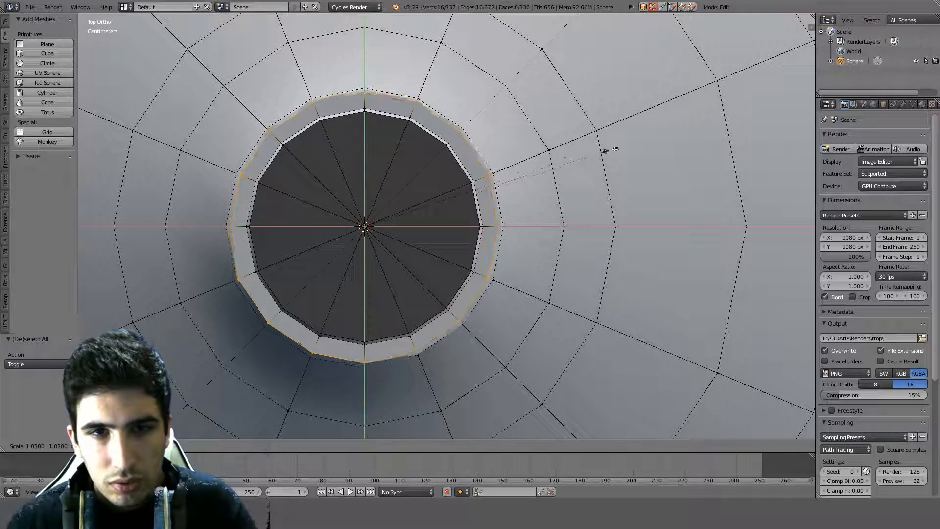
{"action": "left_click", "coordinate": [645, 144]}
{"action": "mouse_move", "coordinate": [240, 226]}
{"action": "middle_mouse_down"}
{"action": "mouse_move", "coordinate": [340, 176]}
{"action": "mouse_move", "coordinate": [421, 149]}
{"action": "middle_mouse_up"}
{"action": "key", "text": "z"}
{"action": "key", "text": "z"}
{"action": "key", "text": "Tab"}
{"action": "middle_click_drag", "start_coordinate": [489, 213], "coordinate": [440, 192]}
{"action": "scroll", "coordinate": [438, 212], "scroll_direction": "down", "scroll_amount": 7}
{"action": "key", "text": "KP_1"}
Select the whole collar and lip in wireframe, move them down along Z to shorten the neck, and check the shaded bottle.
{"action": "key", "text": "Tab"}
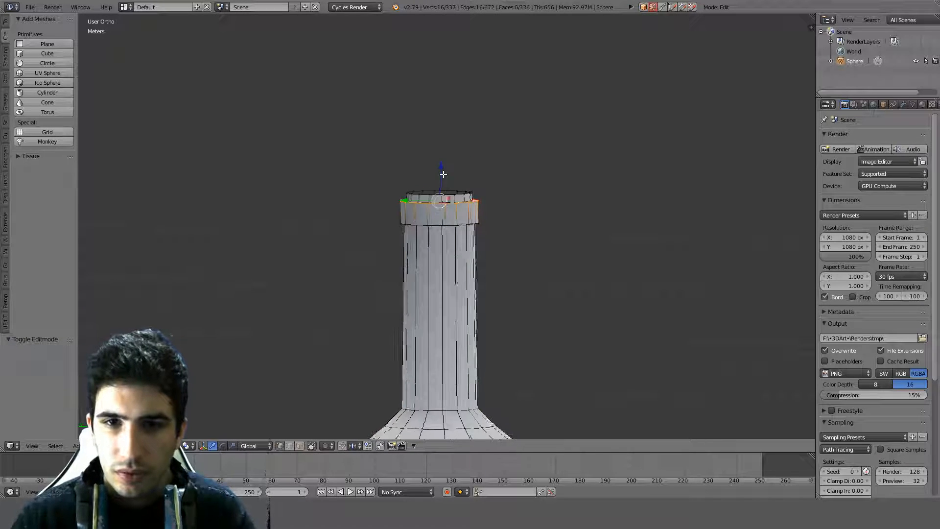
{"action": "key", "text": "z"}
{"action": "key", "text": "a"}
{"action": "key", "text": "c"}
{"action": "left_click_drag", "start_coordinate": [443, 195], "coordinate": [430, 189]}
{"action": "key", "text": "Escape"}
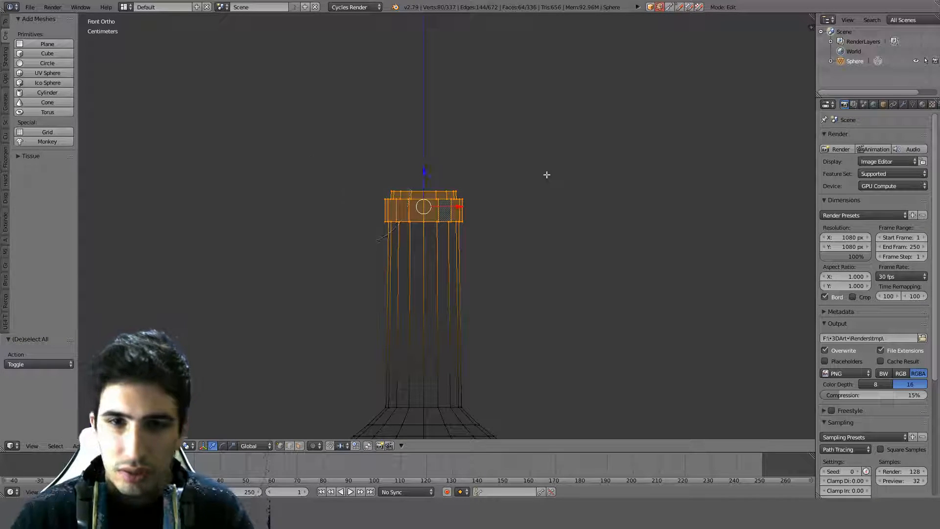
{"action": "key", "text": "g"}
{"action": "key", "text": "z"}
{"action": "left_click", "coordinate": [563, 206]}
{"action": "scroll", "coordinate": [557, 259], "scroll_direction": "down", "scroll_amount": 4}
{"action": "key", "text": "Tab"}
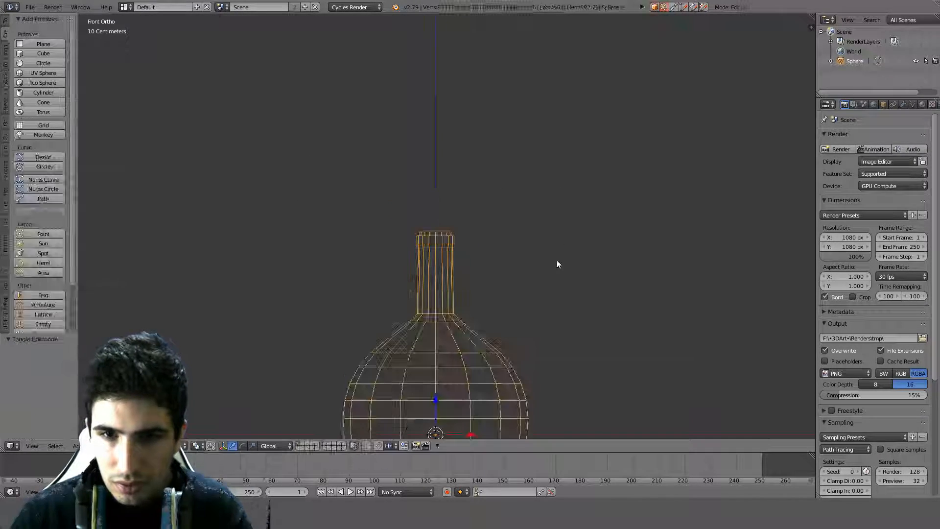
{"action": "key", "text": "z"}
{"action": "mouse_move", "coordinate": [546, 172]}
{"action": "middle_mouse_down"}
{"action": "mouse_move", "coordinate": [487, 246]}
{"action": "mouse_move", "coordinate": [478, 132]}
{"action": "mouse_move", "coordinate": [596, 130]}
{"action": "mouse_move", "coordinate": [609, 172]}
{"action": "mouse_move", "coordinate": [578, 219]}
{"action": "mouse_move", "coordinate": [560, 187]}
{"action": "middle_mouse_up"}
{"action": "scroll", "coordinate": [504, 166], "scroll_direction": "up", "scroll_amount": 3}
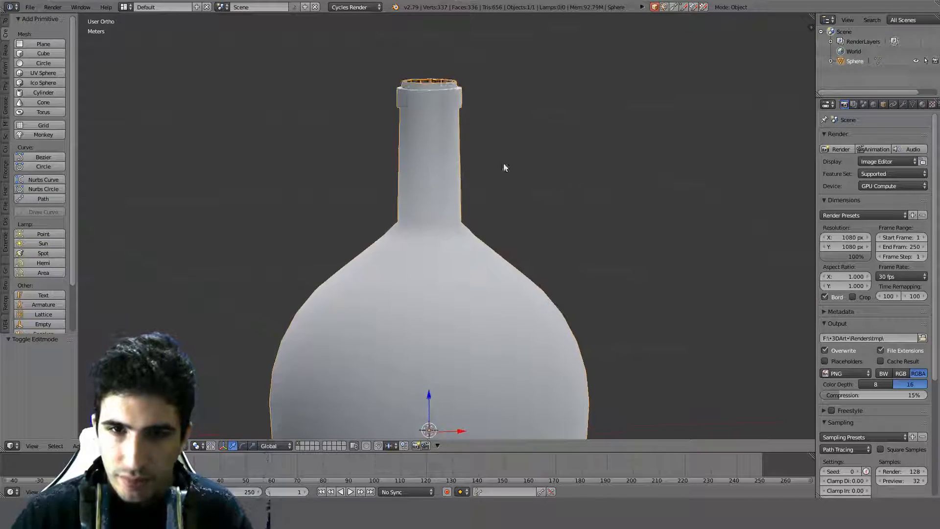
Examine the bottle's mouth and front silhouette in shaded and wireframe display, and show the object's modifier settings.
{"action": "middle_click_drag", "start_coordinate": [503, 166], "coordinate": [466, 252]}
{"action": "scroll", "coordinate": [466, 252], "scroll_direction": "up", "scroll_amount": 3}
{"action": "middle_click_drag", "start_coordinate": [465, 206], "coordinate": [448, 216]}
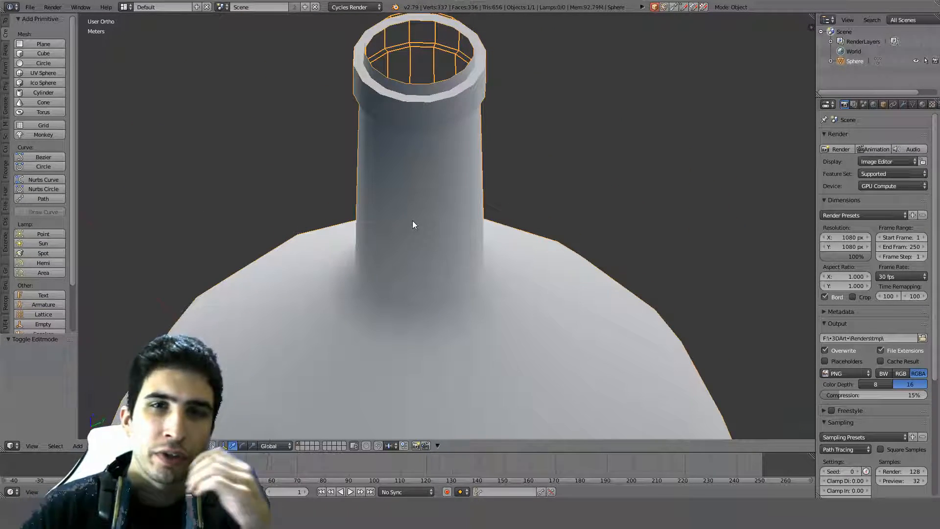
{"action": "scroll", "coordinate": [509, 280], "scroll_direction": "down", "scroll_amount": 5}
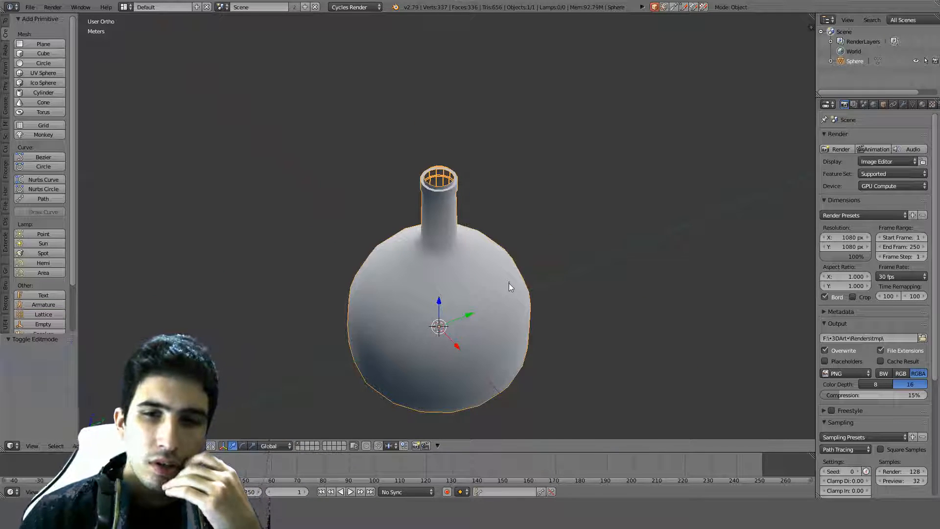
{"action": "key", "text": "KP_1"}
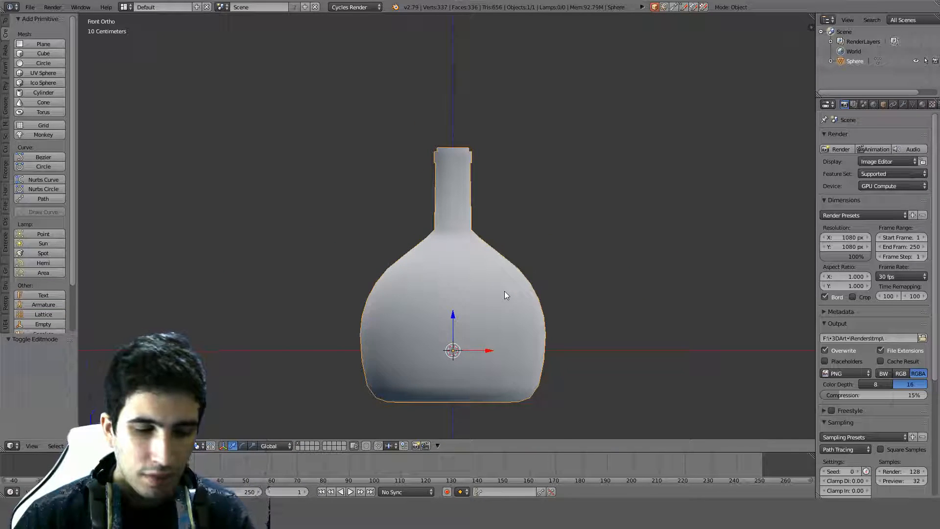
{"action": "key", "text": "z"}
{"action": "left_click", "coordinate": [903, 106]}
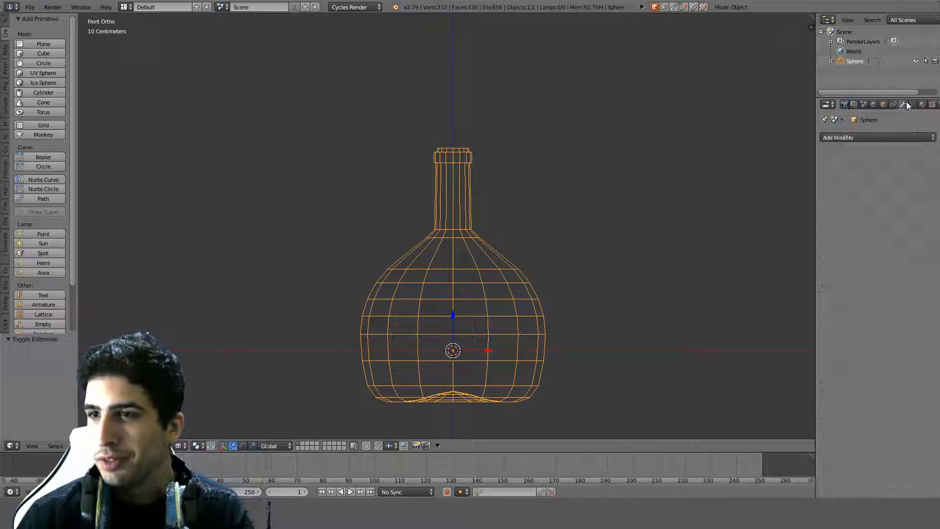
{"action": "left_click", "coordinate": [844, 137]}
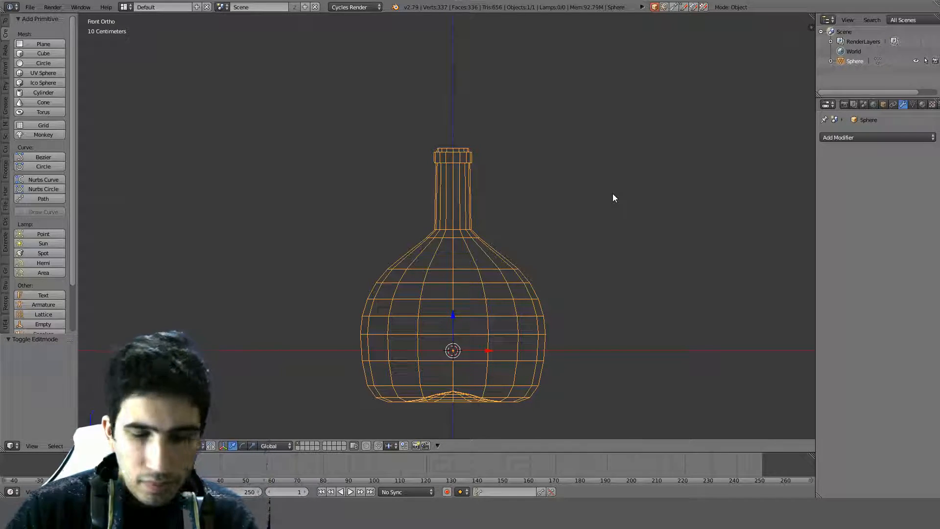
{"action": "key", "text": "z"}
{"action": "scroll", "coordinate": [465, 267], "scroll_direction": "up", "scroll_amount": 2}
{"action": "scroll", "coordinate": [465, 268], "scroll_direction": "down", "scroll_amount": 2}
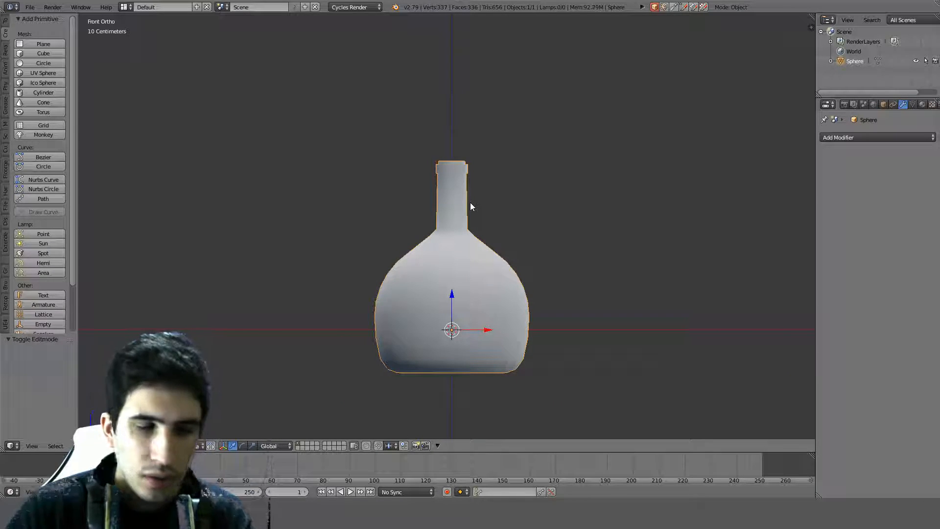
In Edit Mode, extrude the edge loop at the top of the mouth and scale the new loop to 0.9 on X and Y.
{"action": "key", "text": "Tab"}
{"action": "scroll", "coordinate": [470, 205], "scroll_direction": "up", "scroll_amount": 3}
{"action": "key", "text": "a"}
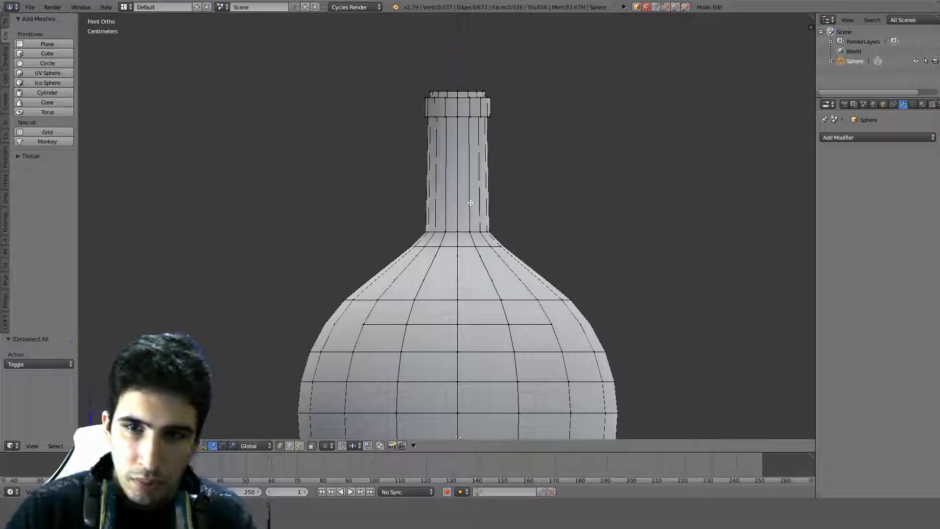
{"action": "middle_click_drag", "start_coordinate": [521, 91], "coordinate": [441, 196]}
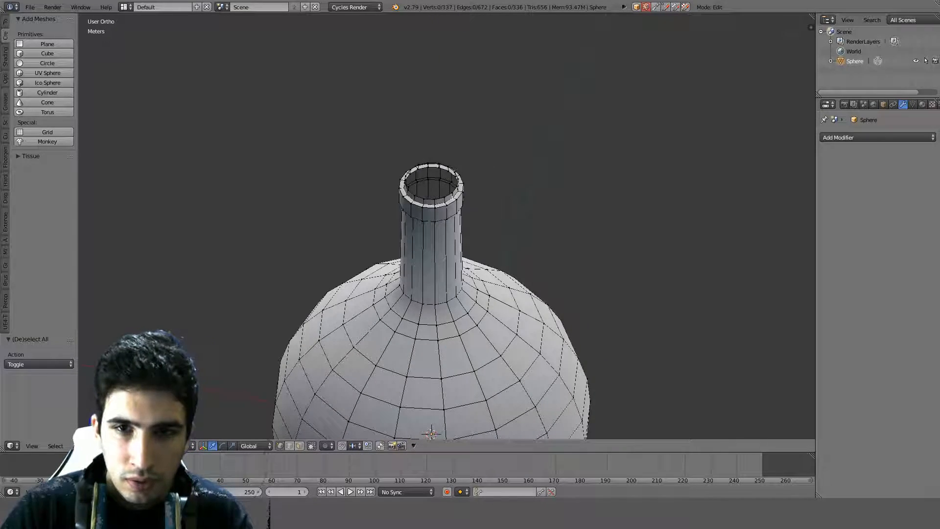
{"action": "right_click", "coordinate": [434, 196], "text": "alt"}
{"action": "key", "text": "KP_7"}
{"action": "scroll", "coordinate": [562, 165], "scroll_direction": "up", "scroll_amount": 5}
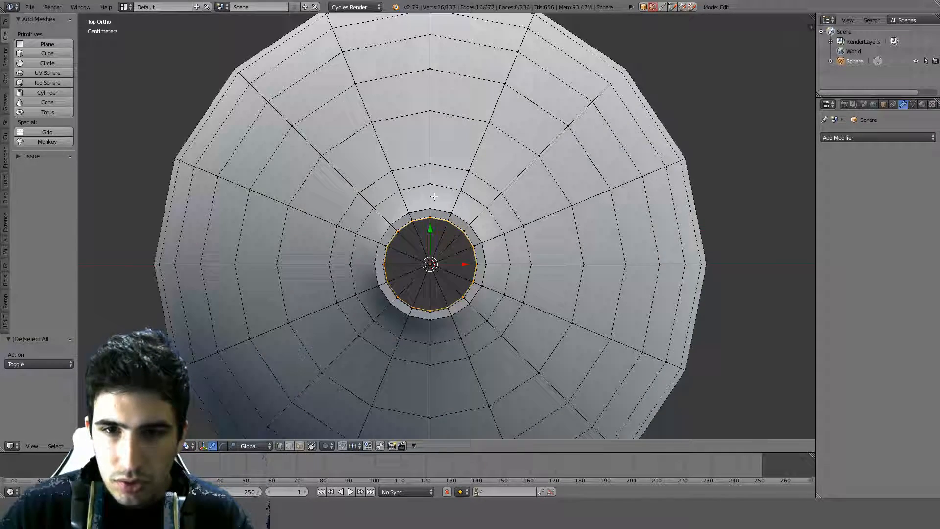
{"action": "key", "text": "e"}
{"action": "right_click", "coordinate": [603, 148]}
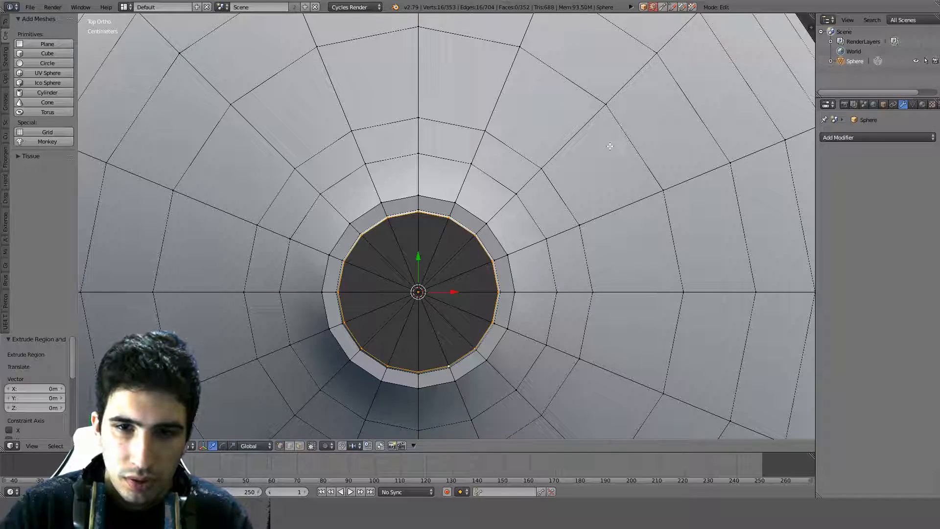
{"action": "key", "text": "s"}
{"action": "key", "text": "shift+z"}
{"action": "left_click", "coordinate": [582, 156]}
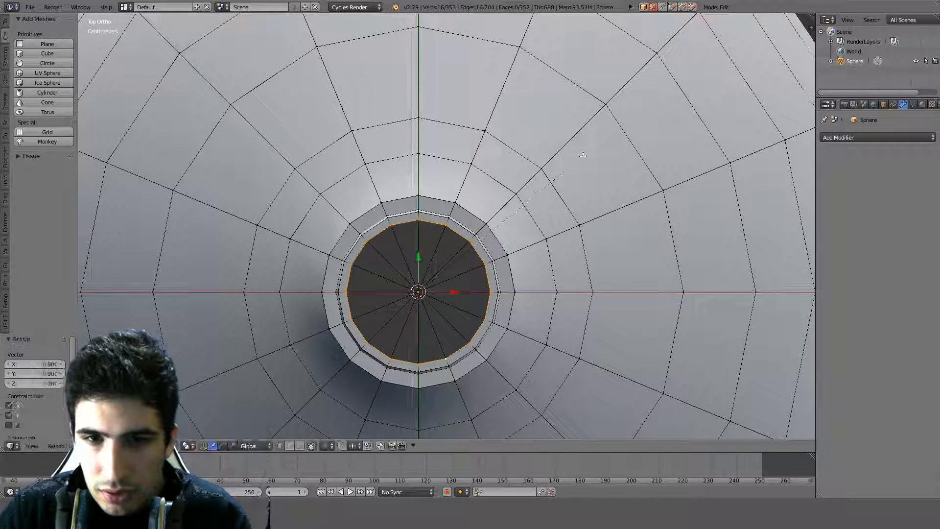
Extrude the inner mouth loop about 24 cm down along Z inside the neck and cap its lower end with a face.
{"action": "key", "text": "KP_1"}
{"action": "key", "text": "z"}
{"action": "scroll", "coordinate": [583, 136], "scroll_direction": "down", "scroll_amount": 1}
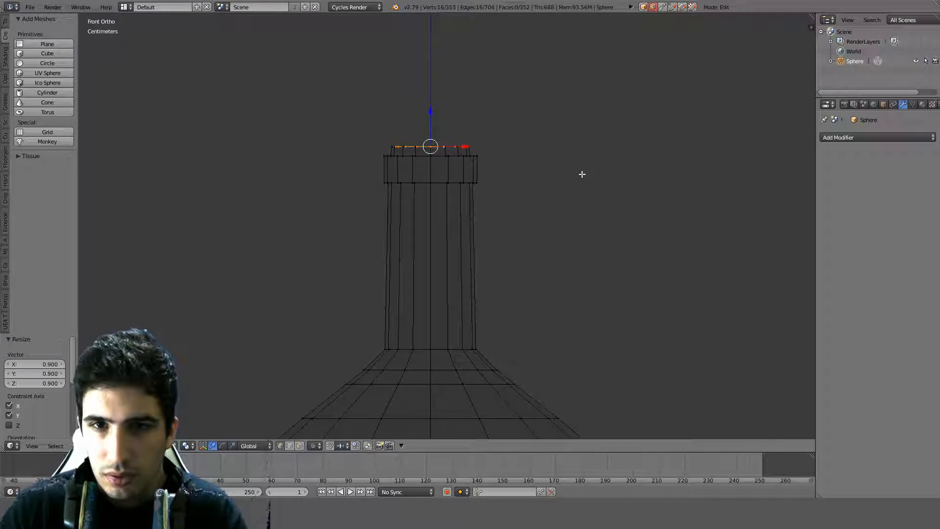
{"action": "key", "text": "e"}
{"action": "key", "text": "z"}
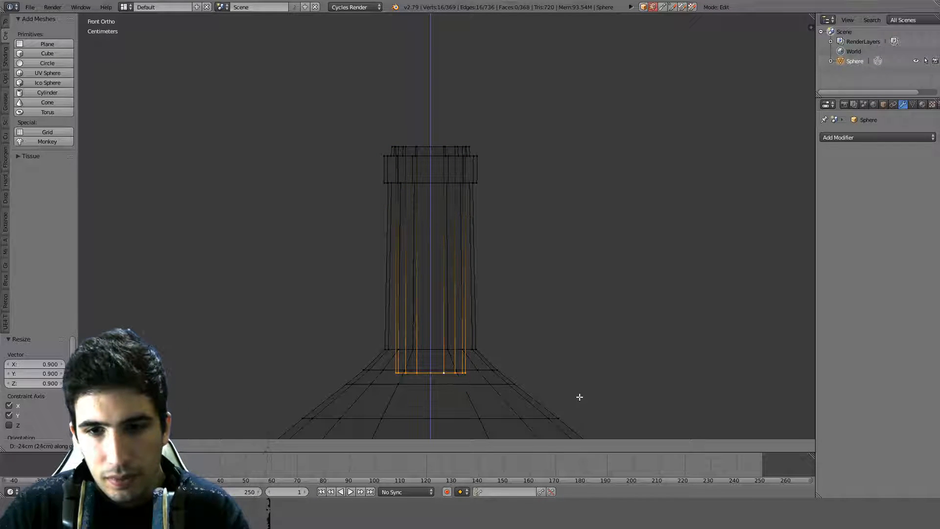
{"action": "left_click", "coordinate": [580, 396]}
{"action": "mouse_move", "coordinate": [581, 355]}
{"action": "middle_mouse_down"}
{"action": "mouse_move", "coordinate": [565, 414]}
{"action": "mouse_move", "coordinate": [528, 340]}
{"action": "mouse_move", "coordinate": [543, 289]}
{"action": "mouse_move", "coordinate": [571, 256]}
{"action": "middle_mouse_up"}
{"action": "key", "text": "z"}
{"action": "key", "text": "f"}
Select the outer edge loop on top of the lip and scale it slightly outward in top view.
{"action": "scroll", "coordinate": [504, 233], "scroll_direction": "up", "scroll_amount": 8}
{"action": "right_click", "coordinate": [481, 118], "text": "alt"}
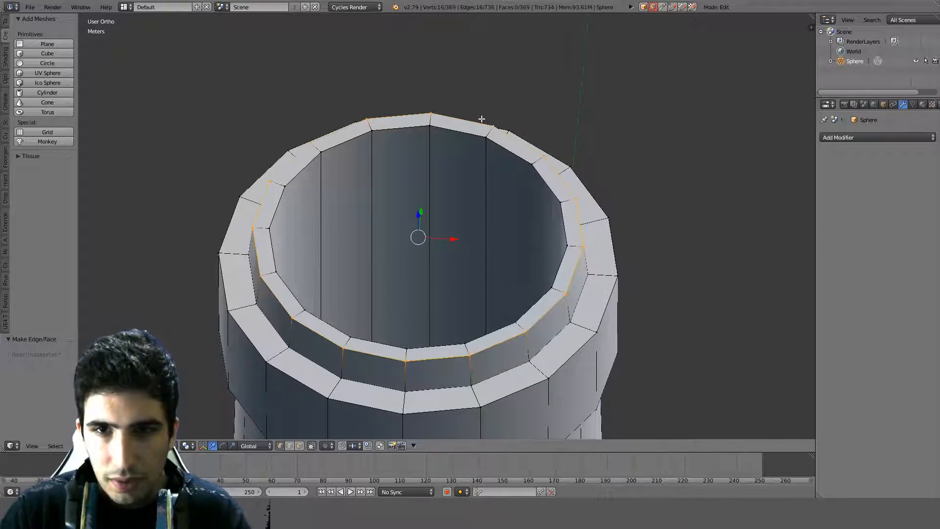
{"action": "key", "text": "KP_7"}
{"action": "scroll", "coordinate": [482, 118], "scroll_direction": "down", "scroll_amount": 4}
{"action": "middle_click_drag", "start_coordinate": [533, 269], "coordinate": [436, 126], "text": "shift"}
{"action": "scroll", "coordinate": [508, 168], "scroll_direction": "up", "scroll_amount": 3}
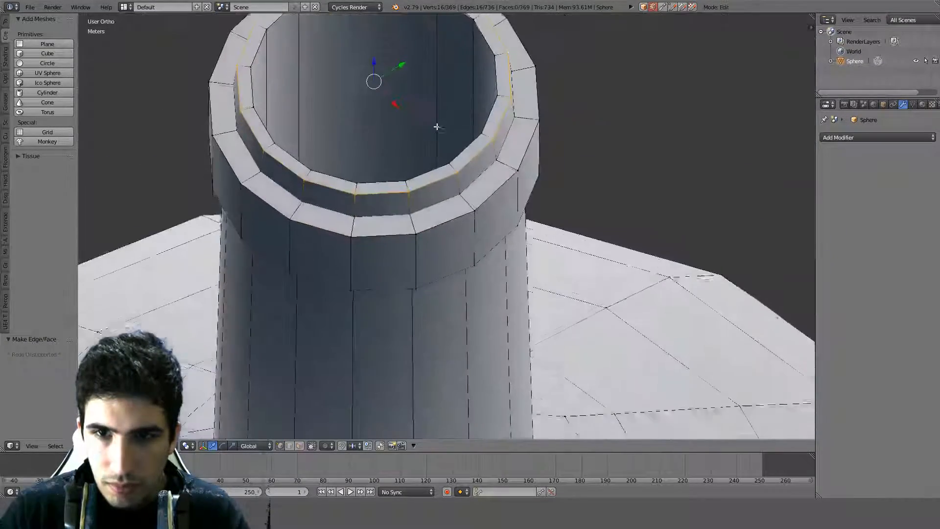
{"action": "key", "text": "KP_7"}
{"action": "key", "text": "s"}
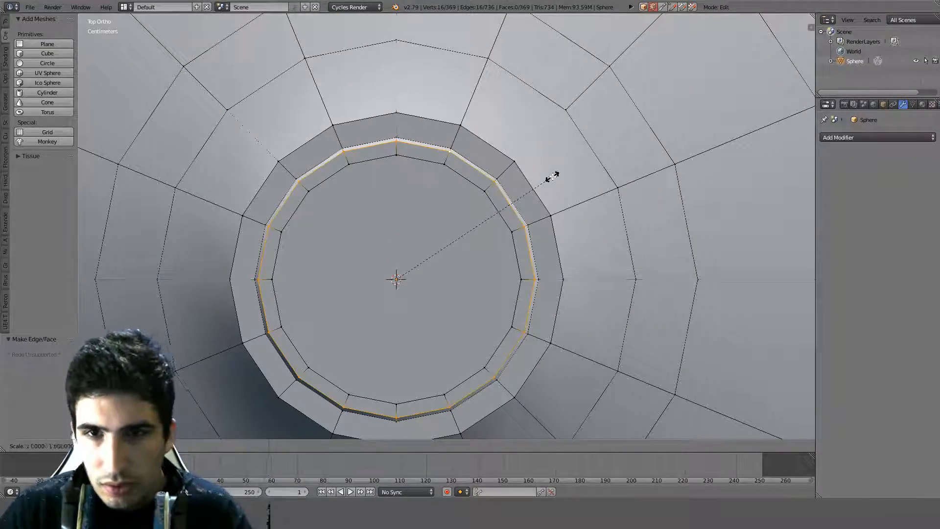
{"action": "left_click", "coordinate": [599, 165]}
Examine the shaded mouth, neck underside and base of the bottle in Object Mode.
{"action": "scroll", "coordinate": [548, 188], "scroll_direction": "down", "scroll_amount": 4}
{"action": "key", "text": "Tab"}
{"action": "middle_click_drag", "start_coordinate": [464, 227], "coordinate": [387, 153]}
{"action": "scroll", "coordinate": [386, 152], "scroll_direction": "down", "scroll_amount": 4}
{"action": "middle_click_drag", "start_coordinate": [421, 181], "coordinate": [477, 64]}
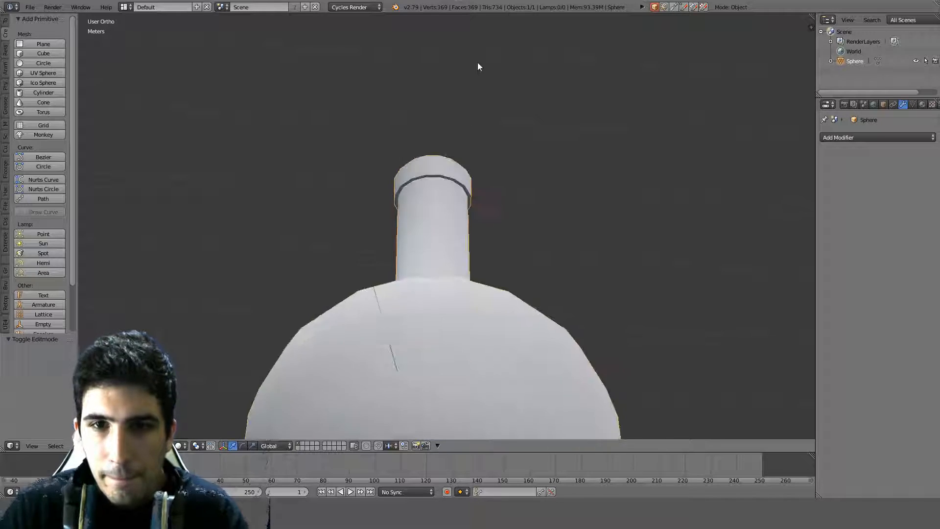
{"action": "scroll", "coordinate": [478, 198], "scroll_direction": "down", "scroll_amount": 4}
{"action": "middle_click_drag", "start_coordinate": [478, 200], "coordinate": [495, 262]}
{"action": "key", "text": "KP_1"}
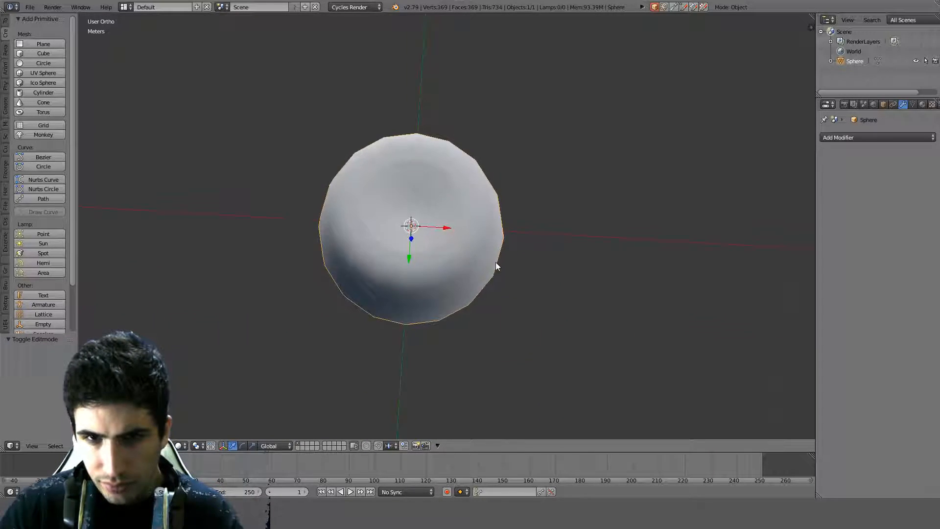
{"action": "scroll", "coordinate": [412, 228], "scroll_direction": "up", "scroll_amount": 5}
{"action": "middle_click_drag", "start_coordinate": [412, 228], "coordinate": [454, 274]}
Try marking an edge loop around the bottle's base as sharp and compare the shading in Object Mode from the front.
{"action": "key", "text": "Tab"}
{"action": "key", "text": "KP_1"}
{"action": "middle_click_drag", "start_coordinate": [413, 388], "coordinate": [464, 216], "text": "shift"}
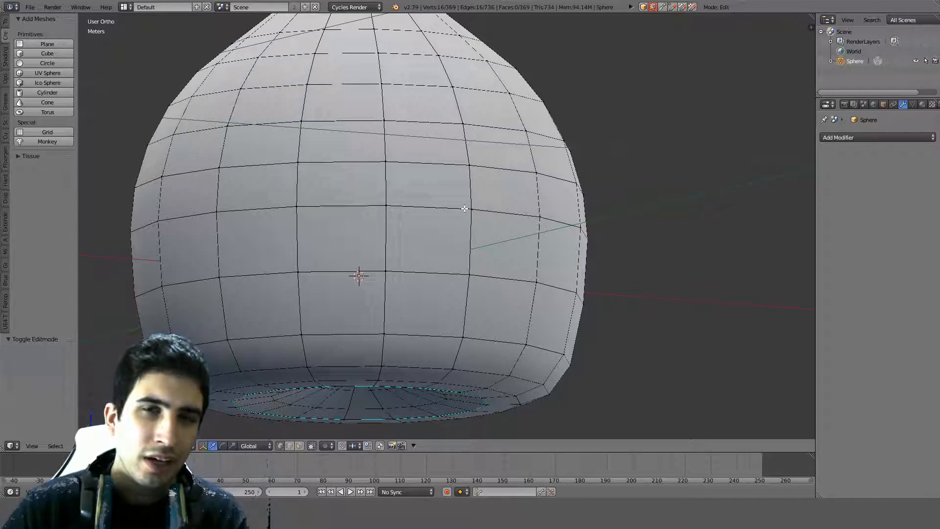
{"action": "middle_click_drag", "start_coordinate": [479, 221], "coordinate": [378, 314]}
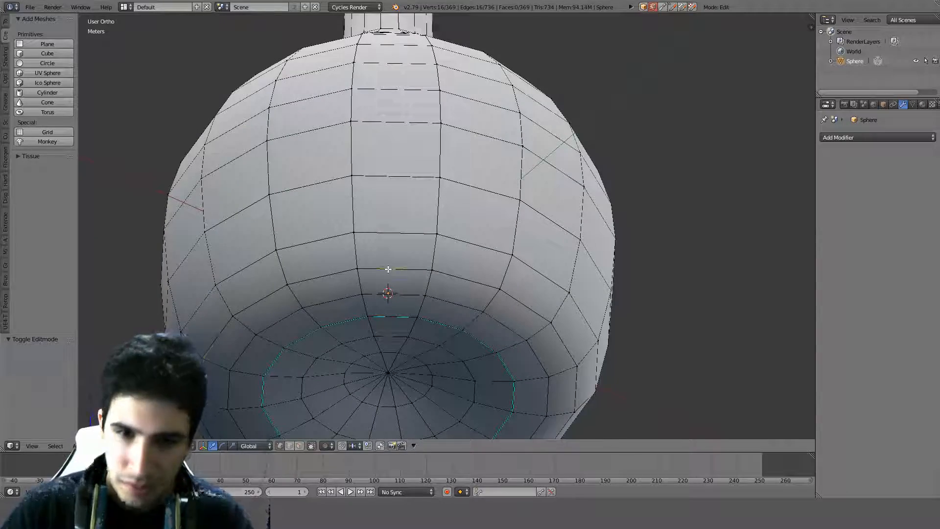
{"action": "right_click", "coordinate": [389, 316], "text": "alt"}
{"action": "middle_click_drag", "start_coordinate": [388, 325], "coordinate": [521, 227]}
{"action": "key", "text": "q"}
{"action": "left_click", "coordinate": [475, 240]}
{"action": "key", "text": "Tab"}
{"action": "key", "text": "KP_1"}
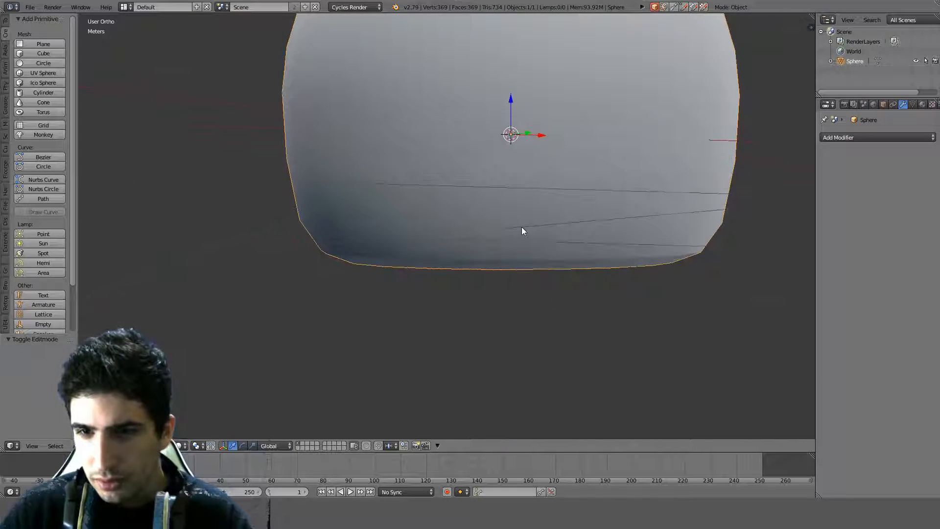
{"action": "key", "text": "KP_1"}
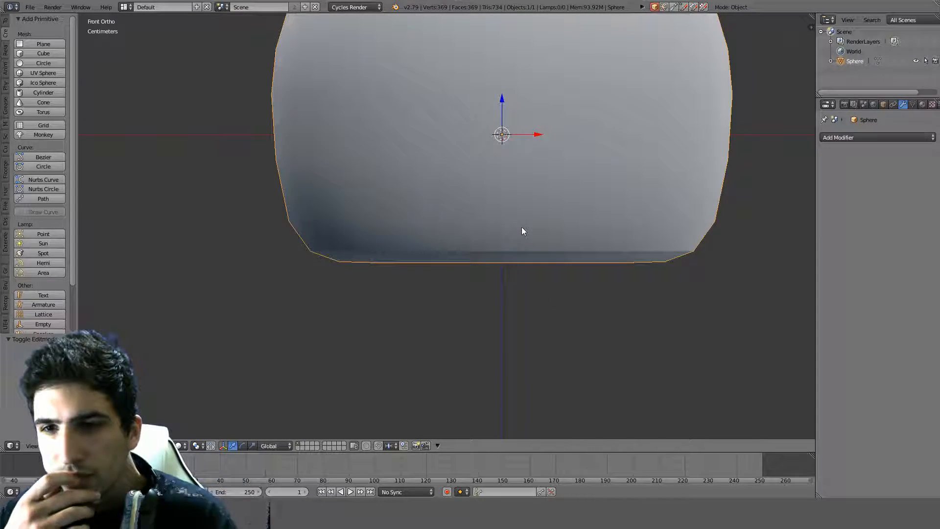
{"action": "key", "text": "Tab"}
{"action": "key", "text": "Tab"}
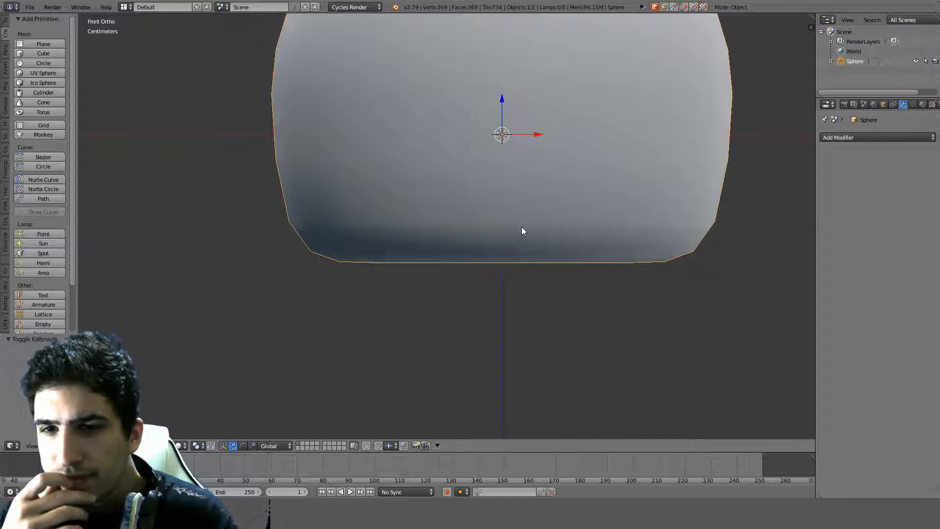
In Edit Mode, select the shoulder edge loop just below the base of the neck and check the silhouette in Object Mode.
{"action": "middle_click_drag", "start_coordinate": [521, 227], "coordinate": [481, 370], "text": "shift"}
{"action": "middle_click_drag", "start_coordinate": [529, 146], "coordinate": [520, 233], "text": "shift"}
{"action": "key", "text": "Tab"}
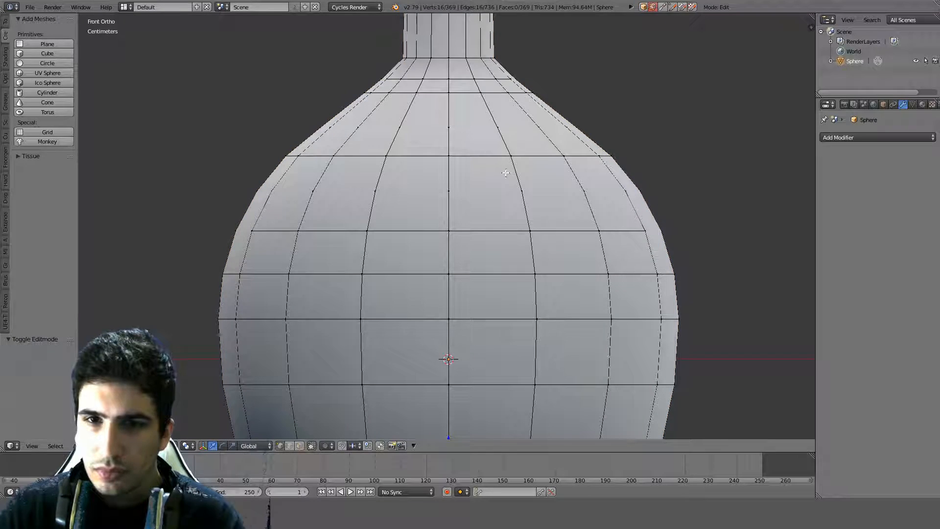
{"action": "key", "text": "a"}
{"action": "middle_click_drag", "start_coordinate": [505, 174], "coordinate": [516, 240], "text": "shift"}
{"action": "scroll", "coordinate": [505, 247], "scroll_direction": "up", "scroll_amount": 3}
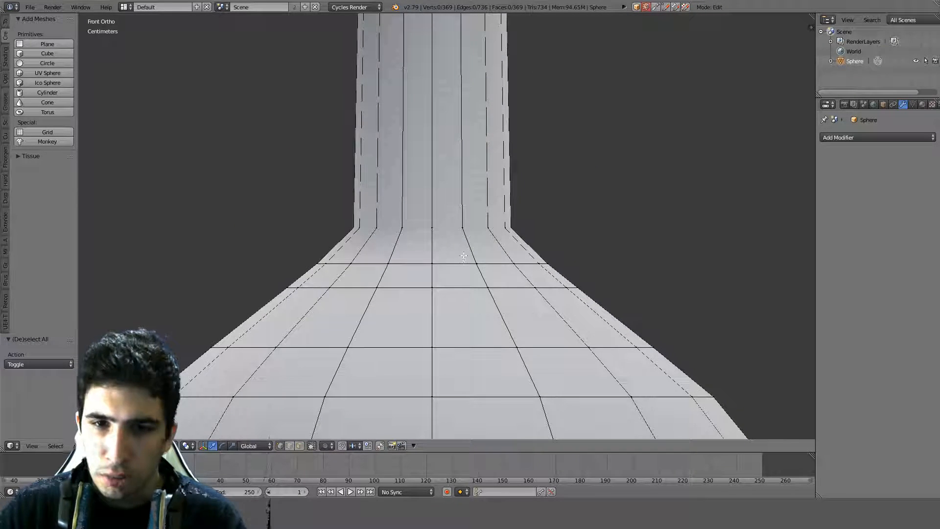
{"action": "right_click", "coordinate": [474, 263], "text": "alt"}
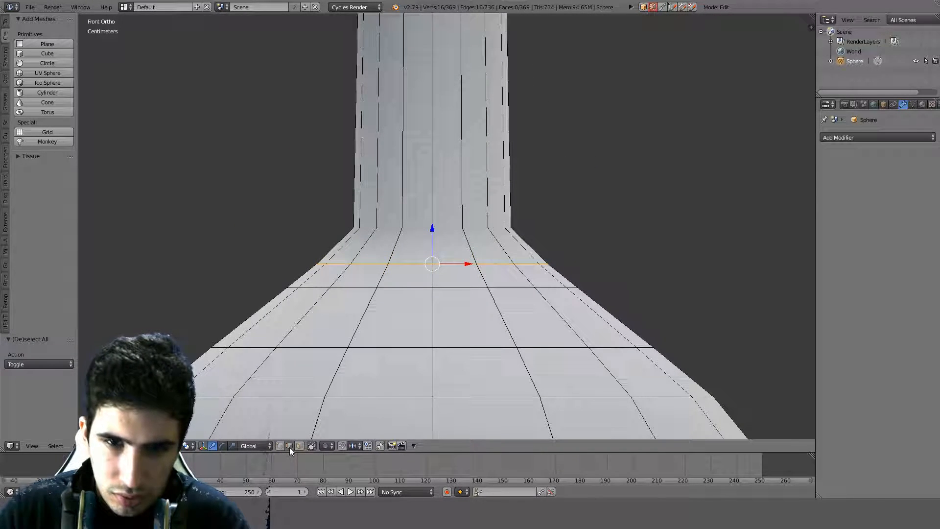
{"action": "key", "text": "a"}
{"action": "scroll", "coordinate": [602, 242], "scroll_direction": "down", "scroll_amount": 3}
{"action": "key", "text": "Tab"}
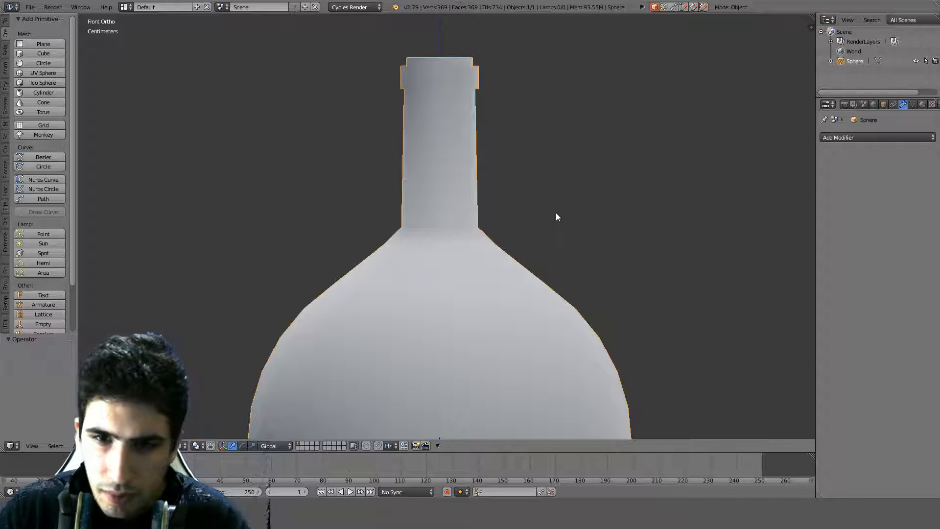
{"action": "scroll", "coordinate": [521, 244], "scroll_direction": "down", "scroll_amount": 3}
{"action": "middle_click_drag", "start_coordinate": [519, 243], "coordinate": [367, 329]}
Try dissolving the selected shoulder loop in the current selection mode, and undo the dissolve.
{"action": "key", "text": "Tab"}
{"action": "scroll", "coordinate": [431, 267], "scroll_direction": "up", "scroll_amount": 1}
{"action": "middle_click_drag", "start_coordinate": [431, 267], "coordinate": [512, 205]}
{"action": "scroll", "coordinate": [503, 210], "scroll_direction": "up", "scroll_amount": 3}
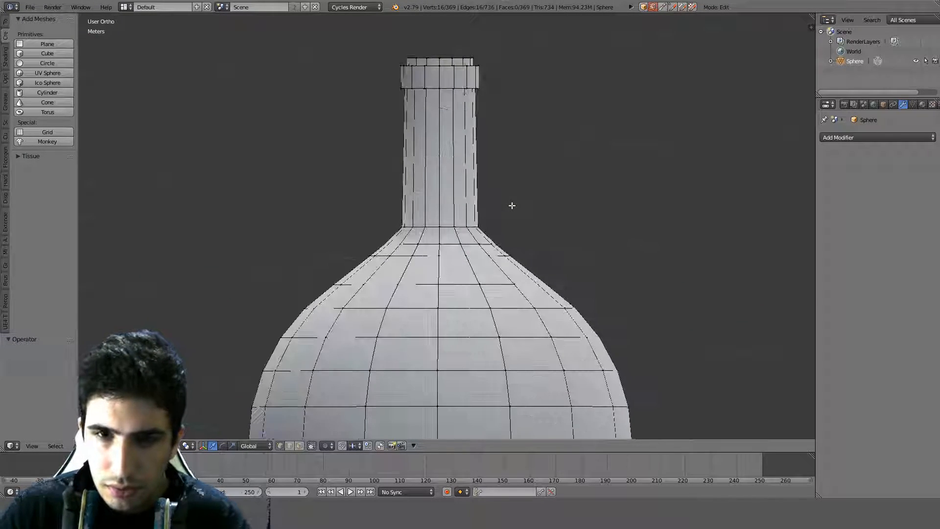
{"action": "scroll", "coordinate": [512, 206], "scroll_direction": "up", "scroll_amount": 2}
{"action": "key", "text": "KP_1"}
{"action": "key", "text": "ctrl+x"}
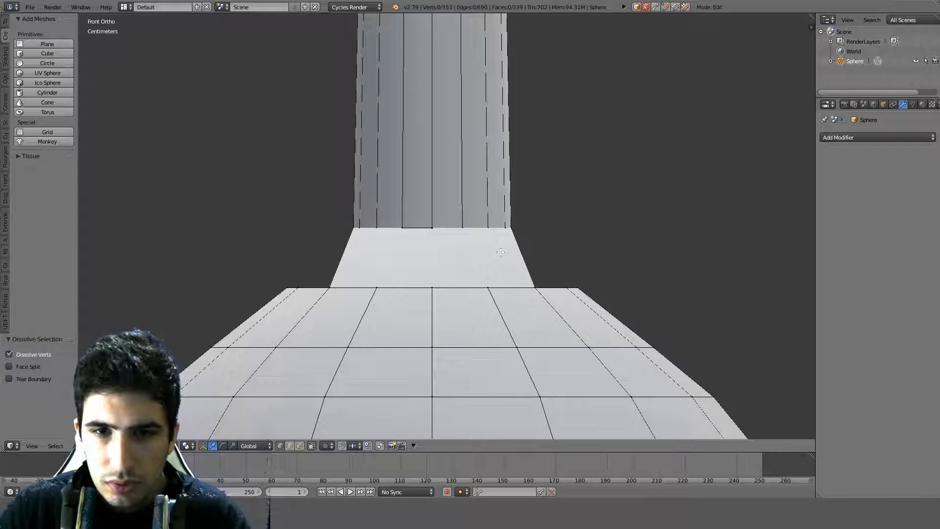
{"action": "key", "text": "ctrl+z"}
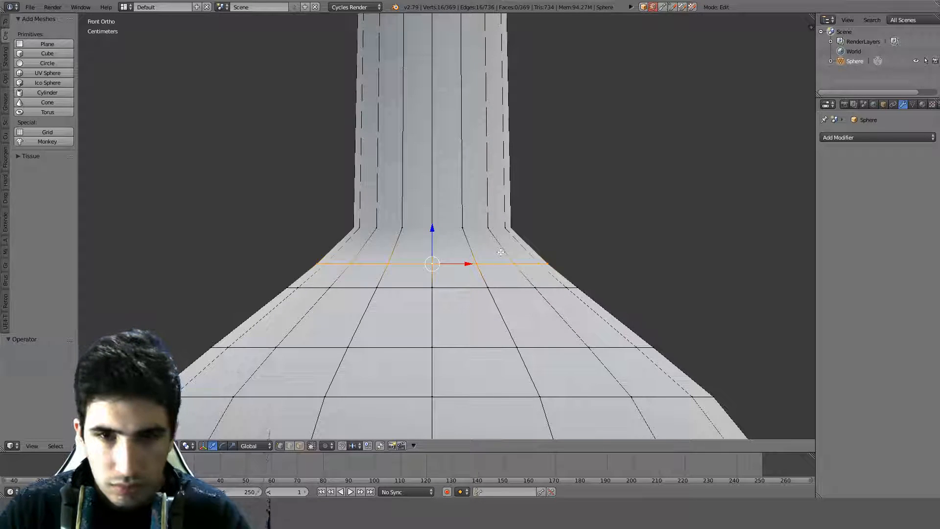
{"action": "key", "text": "ctrl+shift+z"}
{"action": "key", "text": "ctrl+z"}
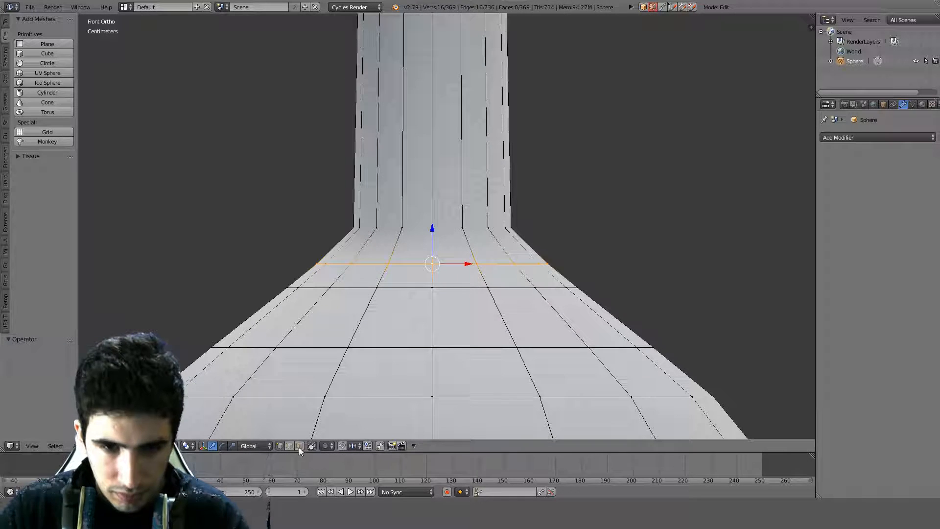
Switch to edge select mode, dissolve the shoulder edge loop just below the neck, and check the body mesh from the front.
{"action": "left_click", "coordinate": [289, 446]}
{"action": "key", "text": "ctrl+shift+z"}
{"action": "key", "text": "ctrl+z"}
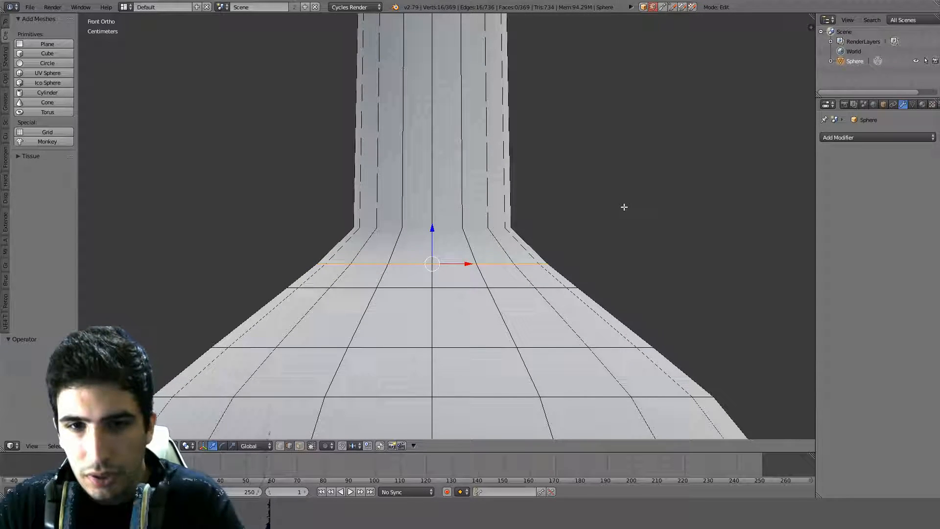
{"action": "key", "text": "ctrl+shift+z"}
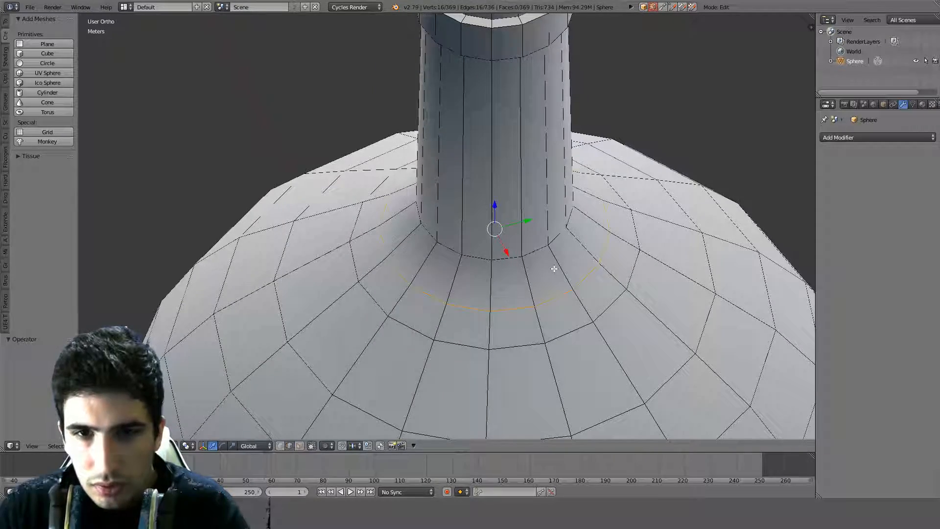
{"action": "scroll", "coordinate": [543, 299], "scroll_direction": "down", "scroll_amount": 7}
{"action": "middle_click_drag", "start_coordinate": [544, 299], "coordinate": [545, 258]}
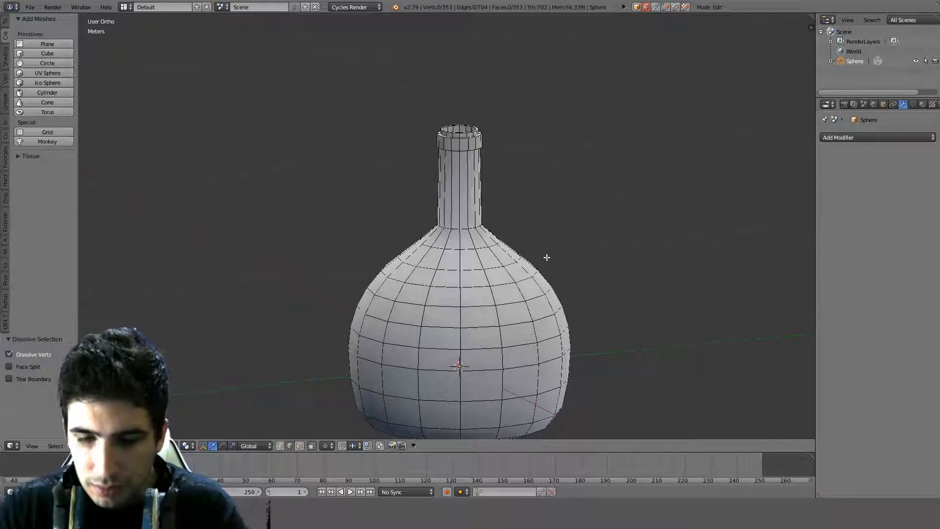
{"action": "key", "text": "KP_1"}
{"action": "scroll", "coordinate": [545, 258], "scroll_direction": "up", "scroll_amount": 5}
{"action": "scroll", "coordinate": [458, 374], "scroll_direction": "down", "scroll_amount": 6, "text": "shift"}
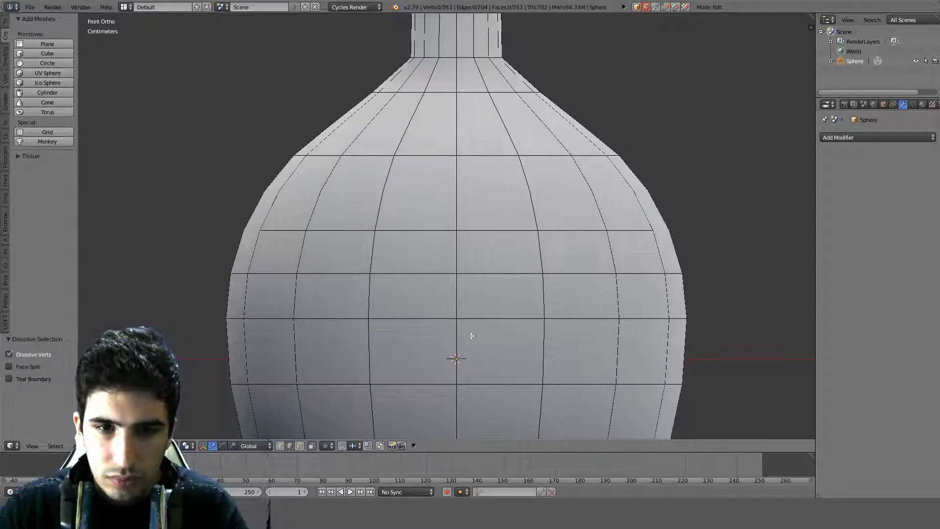
Try dissolving the edge loop around the widest part of the bottle's body, check the front silhouette in Object Mode, and undo it.
{"action": "left_click", "coordinate": [486, 303], "text": "alt"}
{"action": "key", "text": "ctrl+x"}
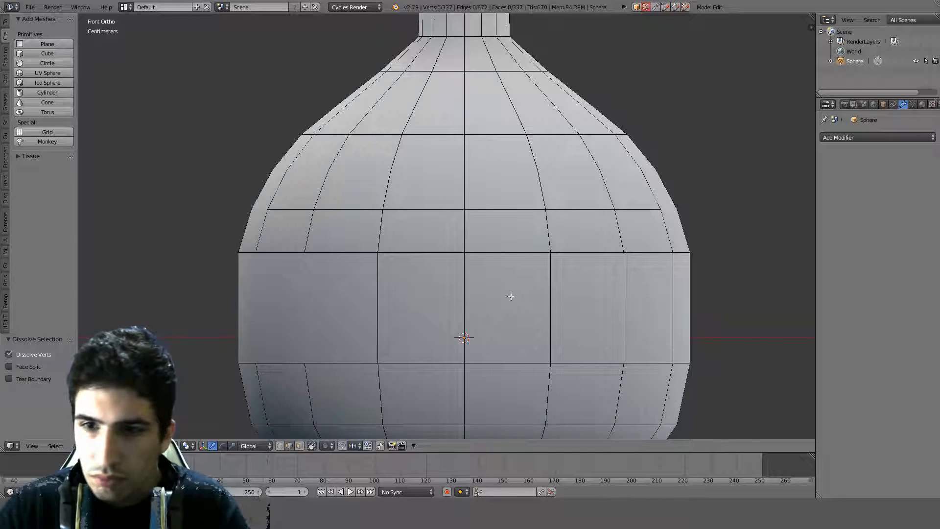
{"action": "key", "text": "Tab"}
{"action": "scroll", "coordinate": [511, 296], "scroll_direction": "down", "scroll_amount": 6}
{"action": "middle_click_drag", "start_coordinate": [510, 296], "coordinate": [640, 328]}
{"action": "key", "text": "KP_1"}
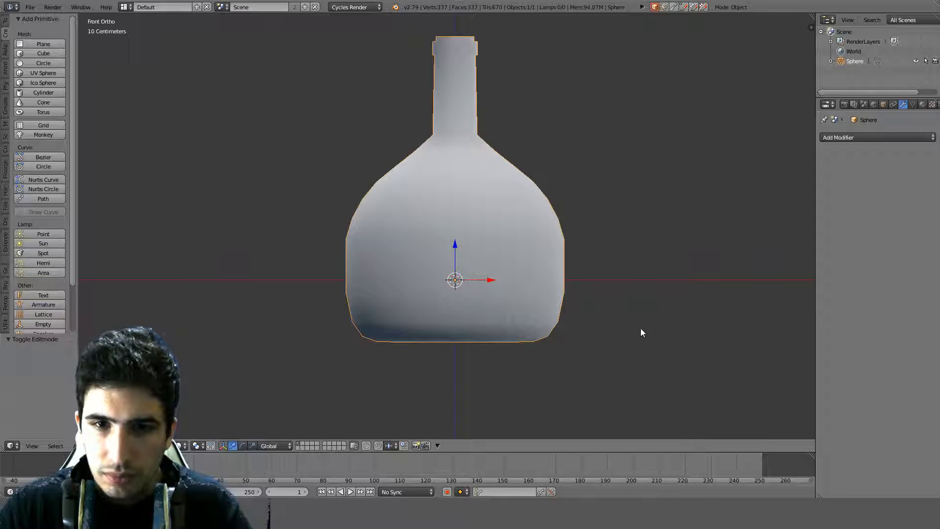
{"action": "key", "text": "ctrl+z"}
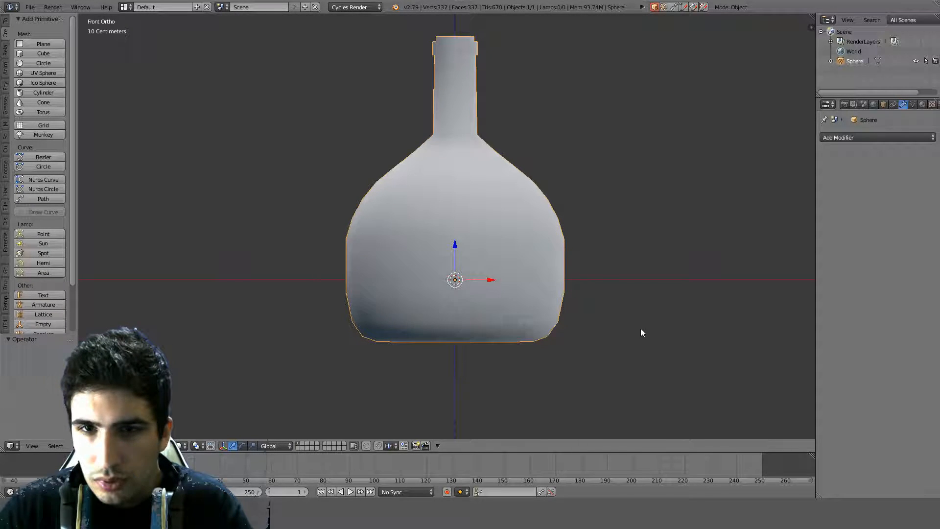
In edge select mode, dissolve the shoulder edge loop just below the neck and check the bottle's shading in Object Mode.
{"action": "key", "text": "Tab"}
{"action": "scroll", "coordinate": [536, 175], "scroll_direction": "up", "scroll_amount": 3}
{"action": "key", "text": "a"}
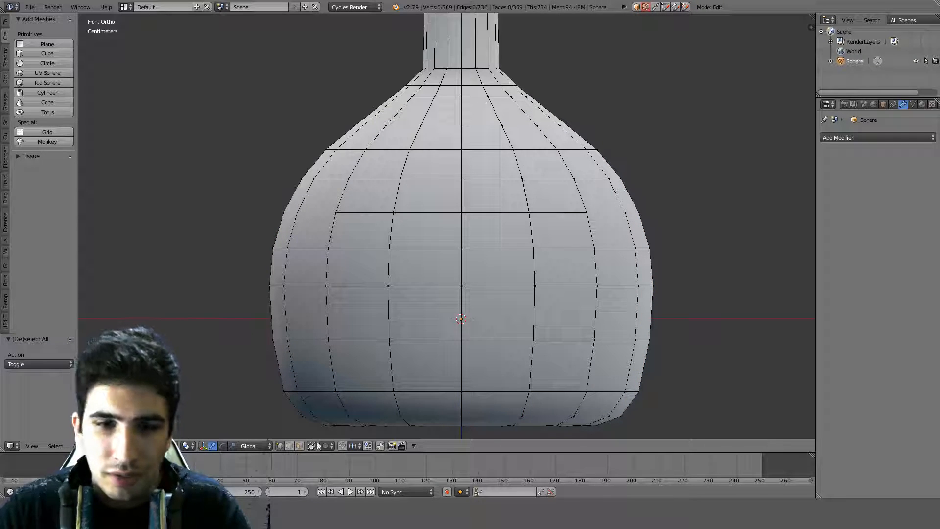
{"action": "left_click", "coordinate": [297, 447]}
{"action": "right_click", "coordinate": [449, 88], "text": "alt"}
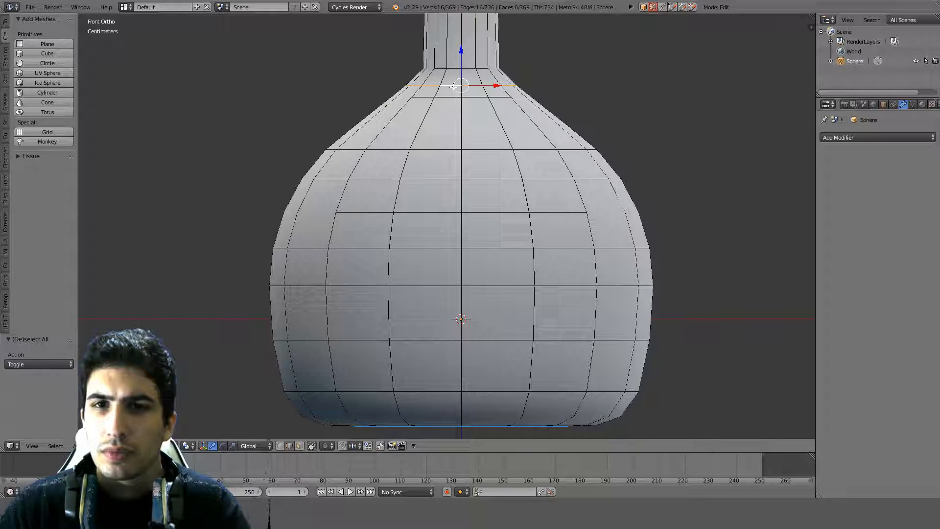
{"action": "key", "text": "ctrl+x"}
{"action": "middle_click_drag", "start_coordinate": [516, 78], "coordinate": [518, 379], "text": "shift"}
{"action": "scroll", "coordinate": [514, 289], "scroll_direction": "up", "scroll_amount": 3}
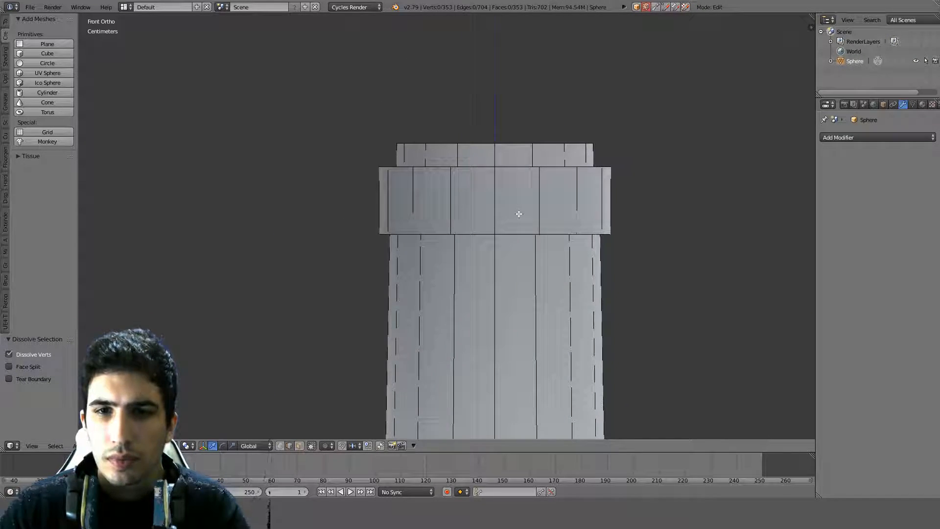
{"action": "middle_click_drag", "start_coordinate": [377, 166], "coordinate": [271, 232]}
{"action": "scroll", "coordinate": [291, 238], "scroll_direction": "down", "scroll_amount": 9}
{"action": "key", "text": "Tab"}
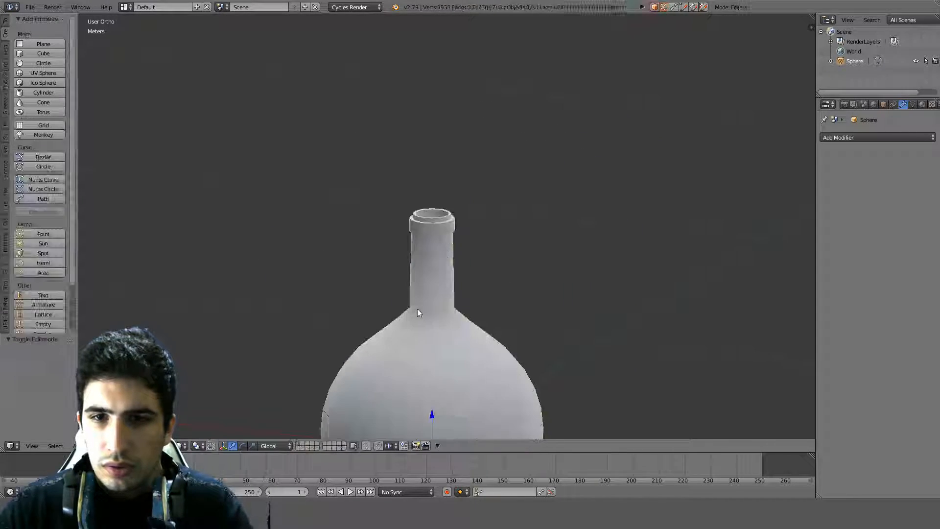
{"action": "middle_click_drag", "start_coordinate": [417, 308], "coordinate": [461, 218], "text": "shift"}
Try a Normal Edit modifier on the bottle, comparing its Directional and Radial modes and inspecting the shading from several angles.
{"action": "left_click", "coordinate": [871, 136]}
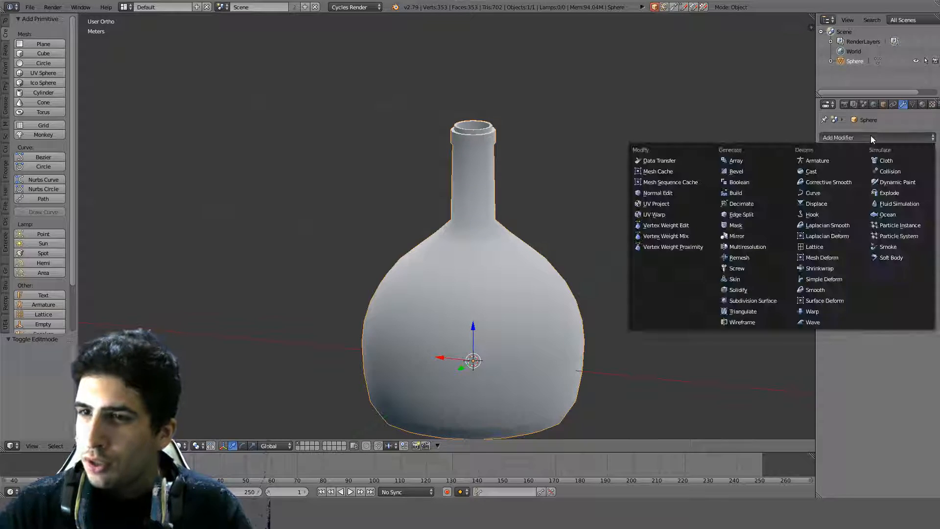
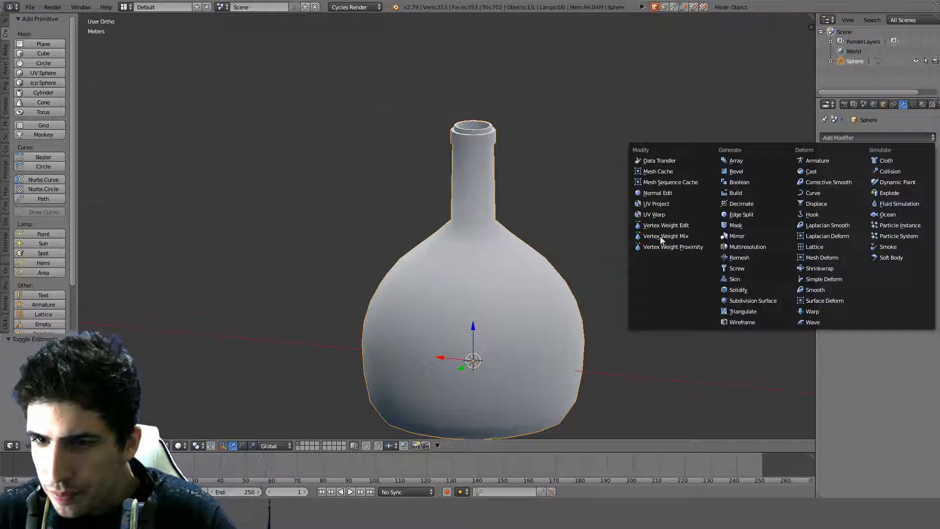
{"action": "left_click", "coordinate": [668, 193]}
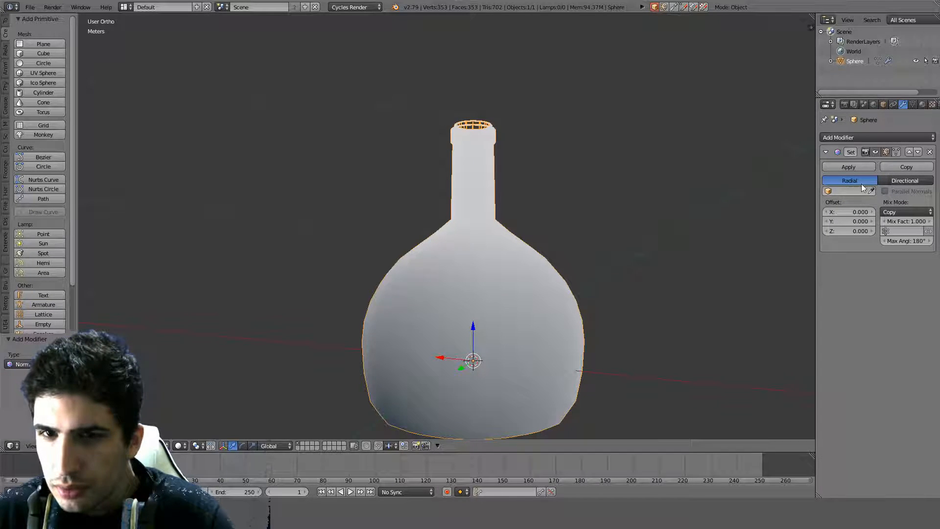
{"action": "middle_click_drag", "start_coordinate": [489, 195], "coordinate": [558, 191]}
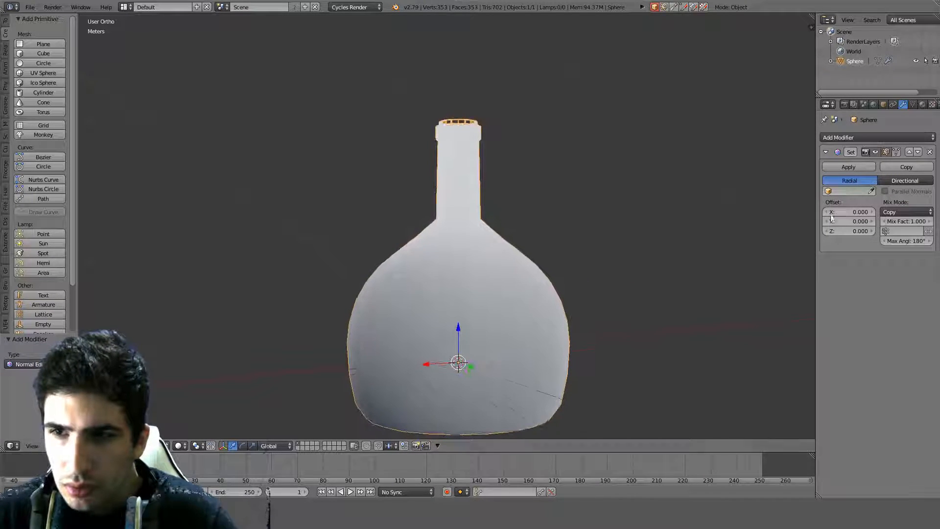
{"action": "left_click", "coordinate": [899, 183]}
{"action": "left_click", "coordinate": [849, 181]}
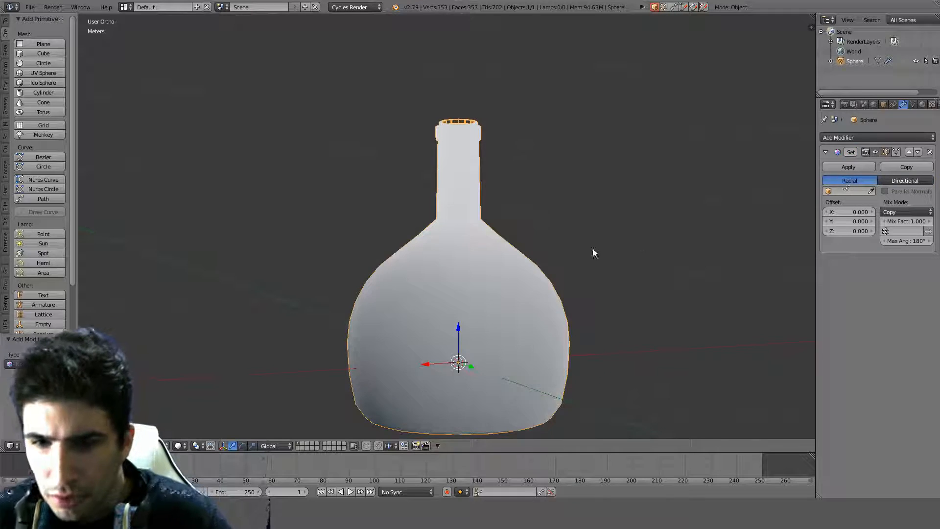
{"action": "mouse_move", "coordinate": [592, 248]}
{"action": "middle_mouse_down"}
{"action": "mouse_move", "coordinate": [600, 180]}
{"action": "mouse_move", "coordinate": [625, 138]}
{"action": "mouse_move", "coordinate": [587, 204]}
{"action": "mouse_move", "coordinate": [520, 272]}
{"action": "mouse_move", "coordinate": [458, 167]}
{"action": "mouse_move", "coordinate": [466, 94]}
{"action": "mouse_move", "coordinate": [573, 36]}
{"action": "mouse_move", "coordinate": [533, 164]}
{"action": "mouse_move", "coordinate": [457, 323]}
{"action": "mouse_move", "coordinate": [523, 294]}
{"action": "mouse_move", "coordinate": [556, 182]}
{"action": "middle_mouse_up"}
{"action": "scroll", "coordinate": [524, 294], "scroll_direction": "up", "scroll_amount": 2}
{"action": "scroll", "coordinate": [556, 178], "scroll_direction": "down", "scroll_amount": 3}
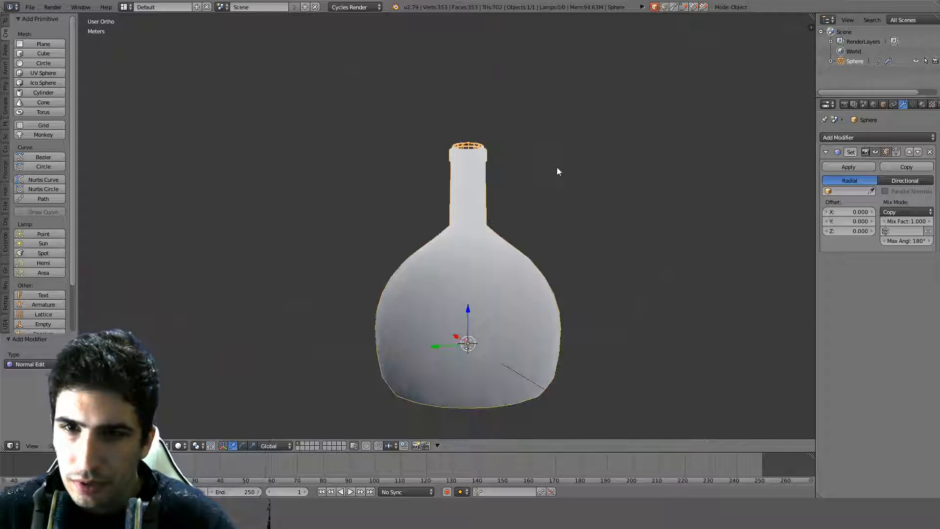
Try an X offset of 1.24 in the Normal Edit modifier and reset it to 0.
{"action": "mouse_move", "coordinate": [863, 215]}
{"action": "left_mouse_down"}
{"action": "mouse_move", "coordinate": [874, 215]}
{"action": "mouse_move", "coordinate": [862, 215]}
{"action": "left_mouse_up"}
{"action": "left_click", "coordinate": [862, 215]}
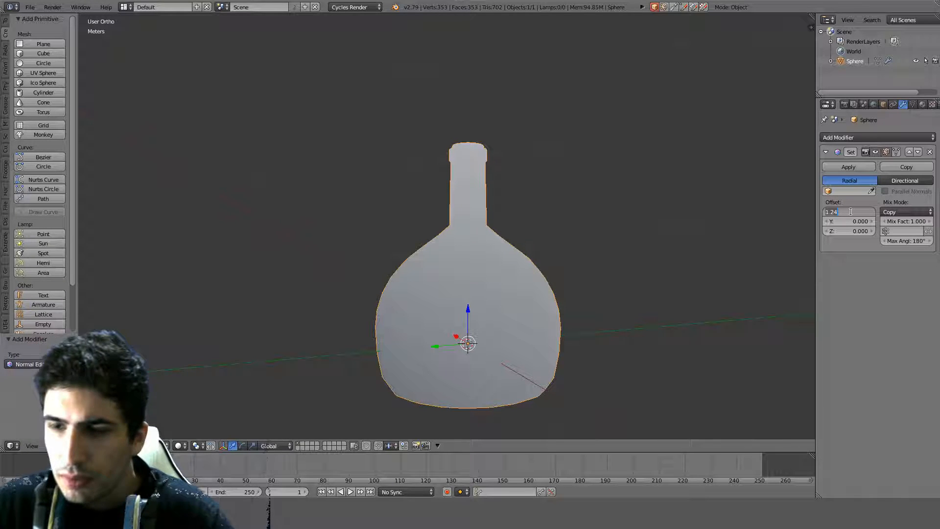
{"action": "type", "text": "0"}
{"action": "key", "text": "Return"}
Try the Normal Edit modifier's Directional mode with Parallel Normals enabled, inspect the shading, and remove the modifier.
{"action": "left_click", "coordinate": [904, 181]}
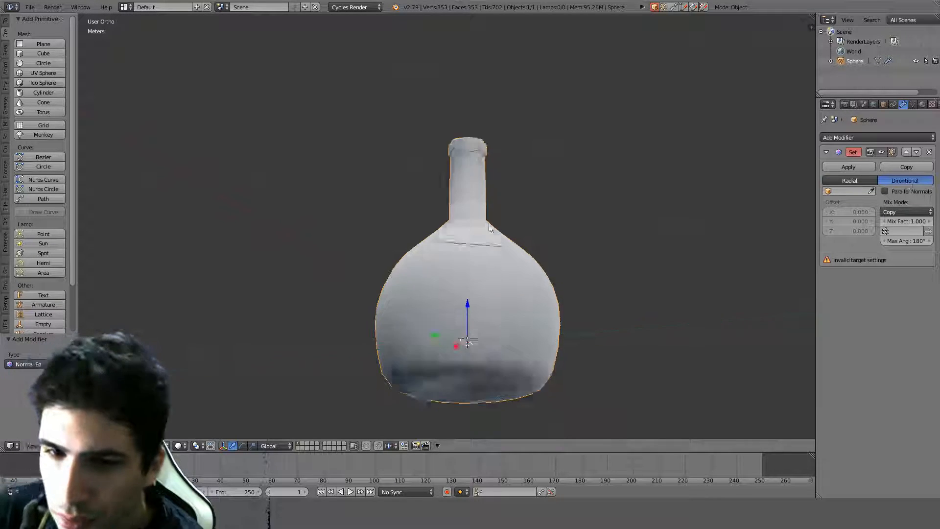
{"action": "middle_click_drag", "start_coordinate": [548, 186], "coordinate": [548, 256]}
{"action": "scroll", "coordinate": [583, 220], "scroll_direction": "up", "scroll_amount": 5}
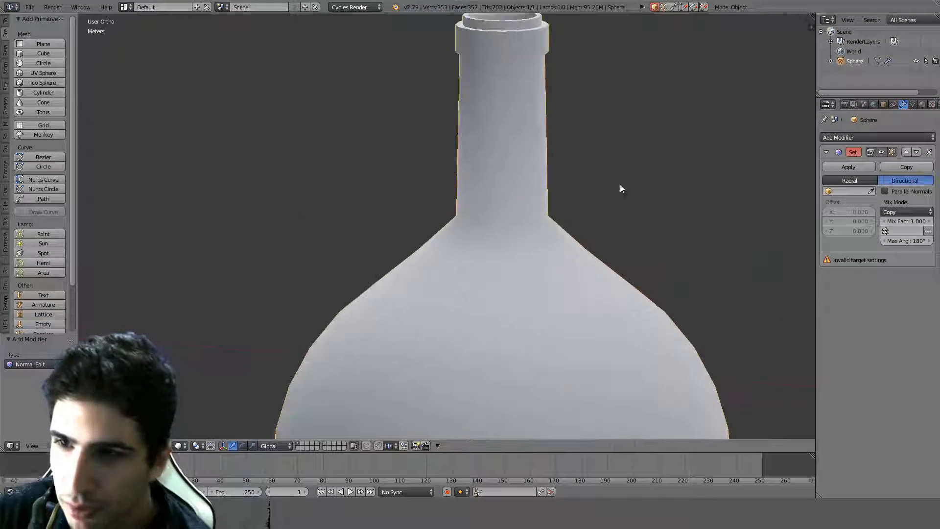
{"action": "scroll", "coordinate": [651, 210], "scroll_direction": "down", "scroll_amount": 4}
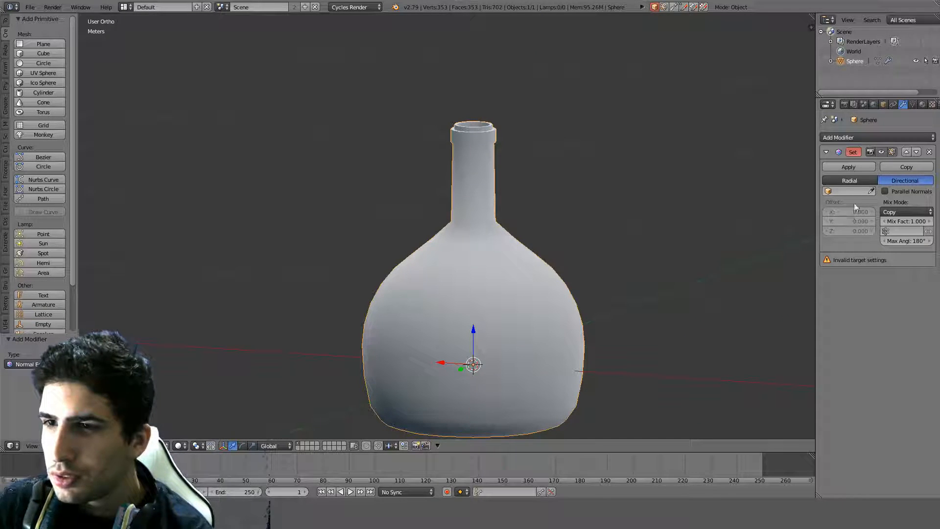
{"action": "left_click", "coordinate": [866, 180]}
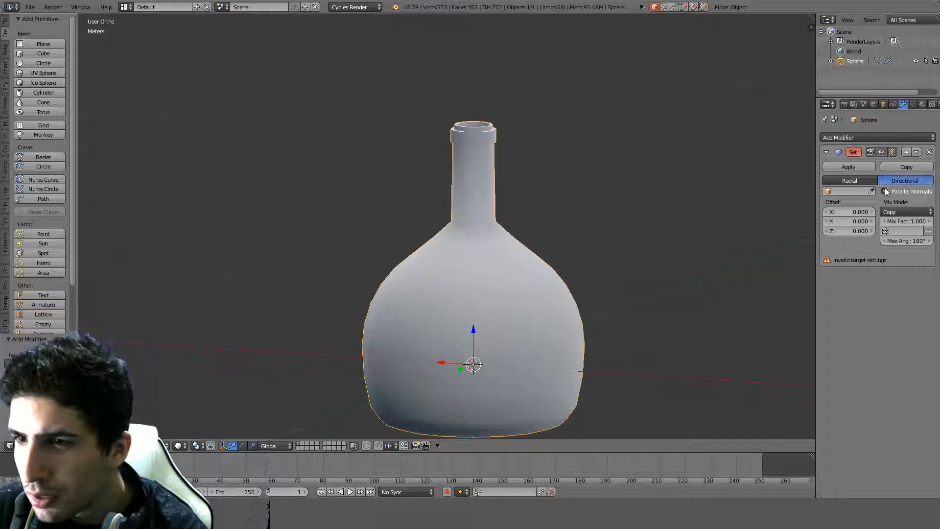
{"action": "left_click", "coordinate": [890, 181]}
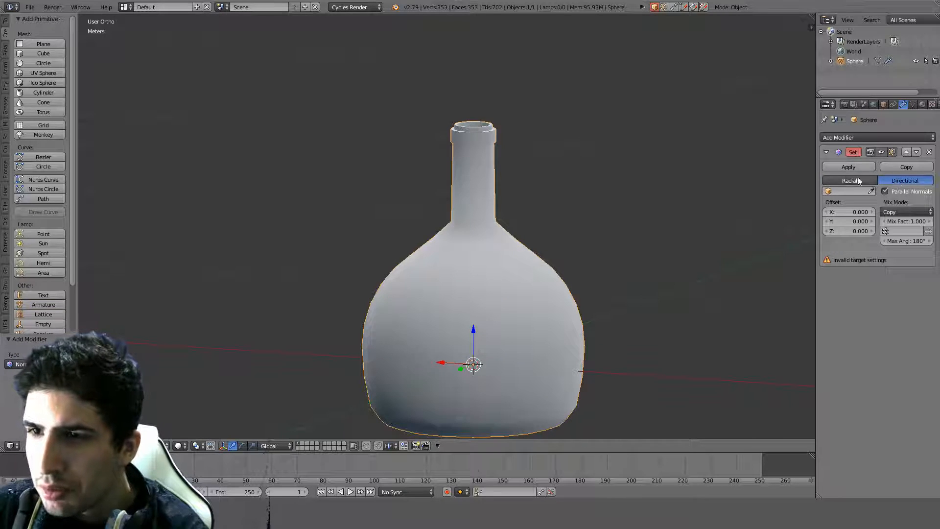
{"action": "left_click", "coordinate": [930, 152]}
Try the Vertex Weight Edit and Vertex Weight Proximity modifiers on the bottle, look over their settings, and remove them.
{"action": "left_click", "coordinate": [854, 137]}
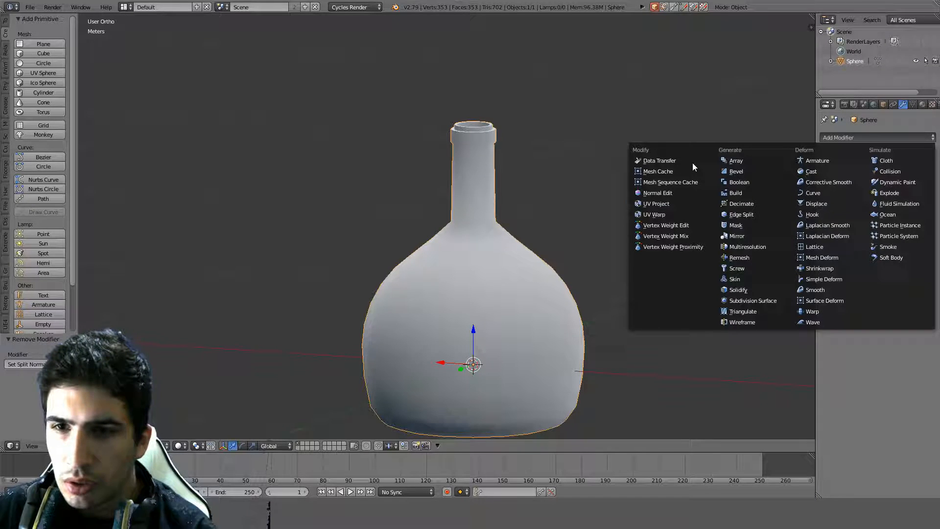
{"action": "left_click", "coordinate": [685, 226]}
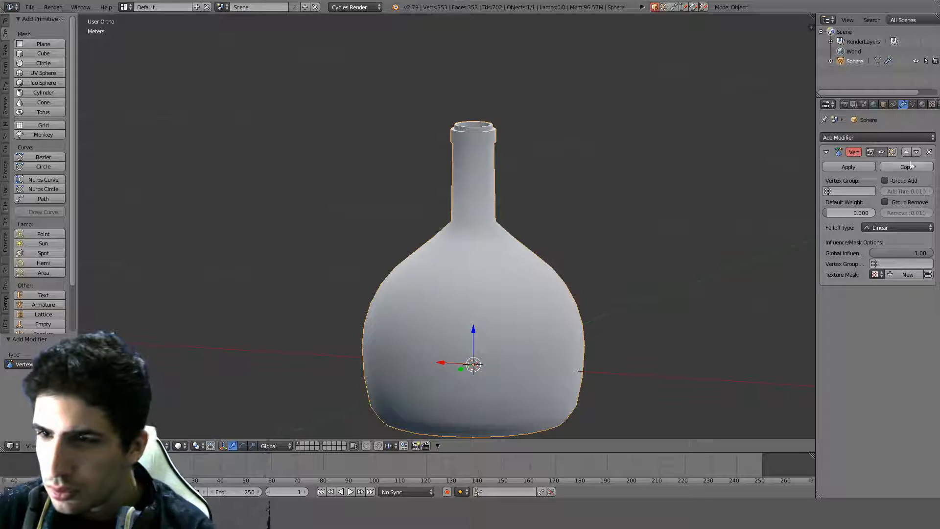
{"action": "left_click", "coordinate": [928, 151]}
{"action": "left_click", "coordinate": [880, 137]}
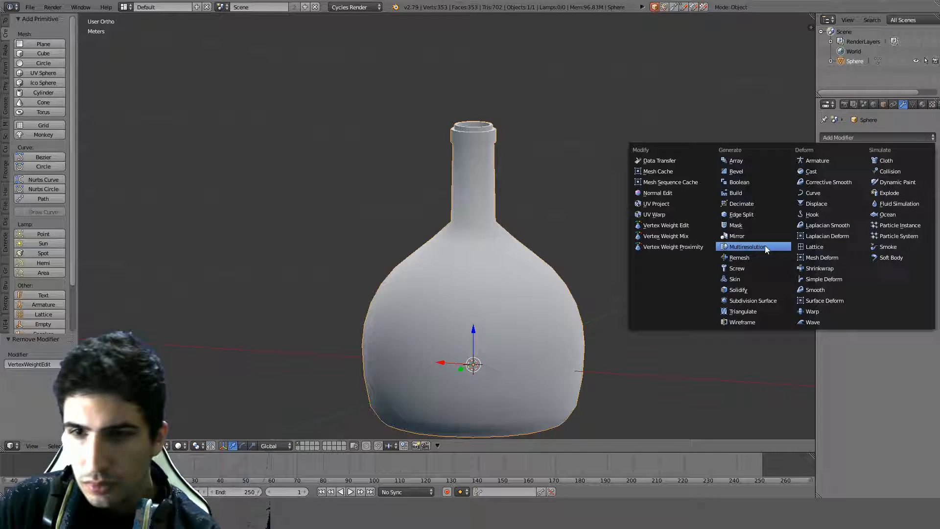
{"action": "left_click", "coordinate": [683, 249]}
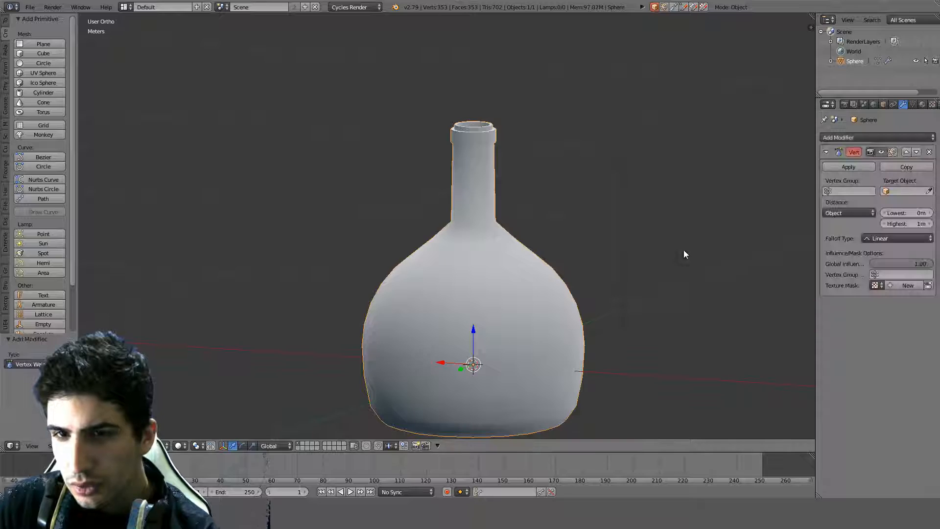
{"action": "left_click", "coordinate": [929, 152]}
{"action": "left_click", "coordinate": [927, 138]}
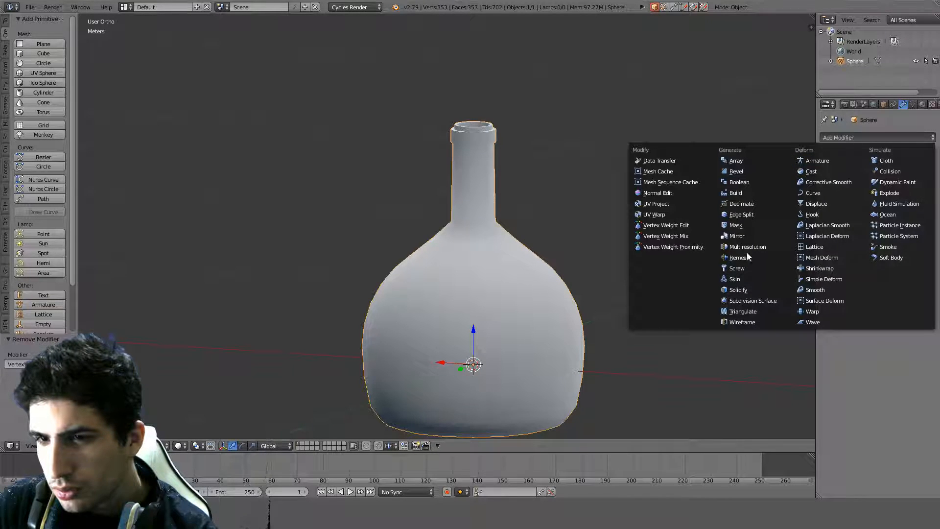
{"action": "left_click", "coordinate": [704, 246]}
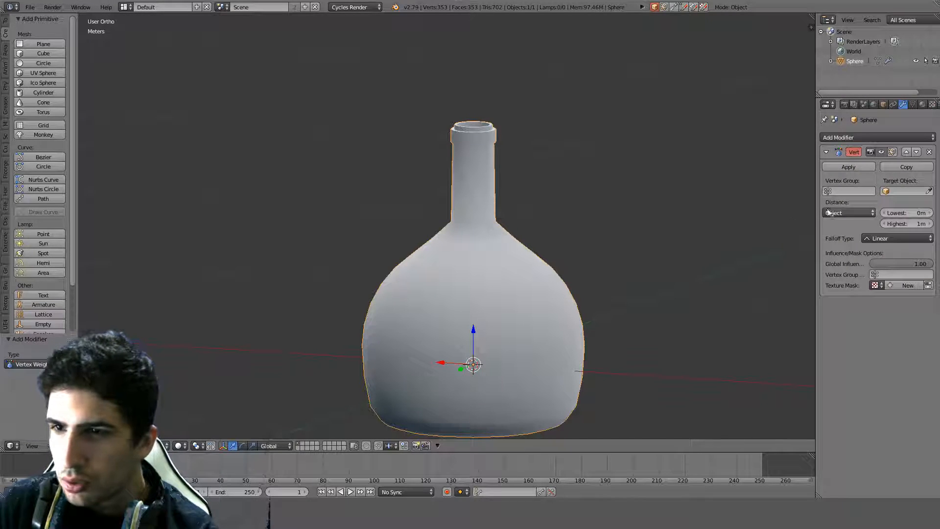
{"action": "left_click", "coordinate": [928, 151]}
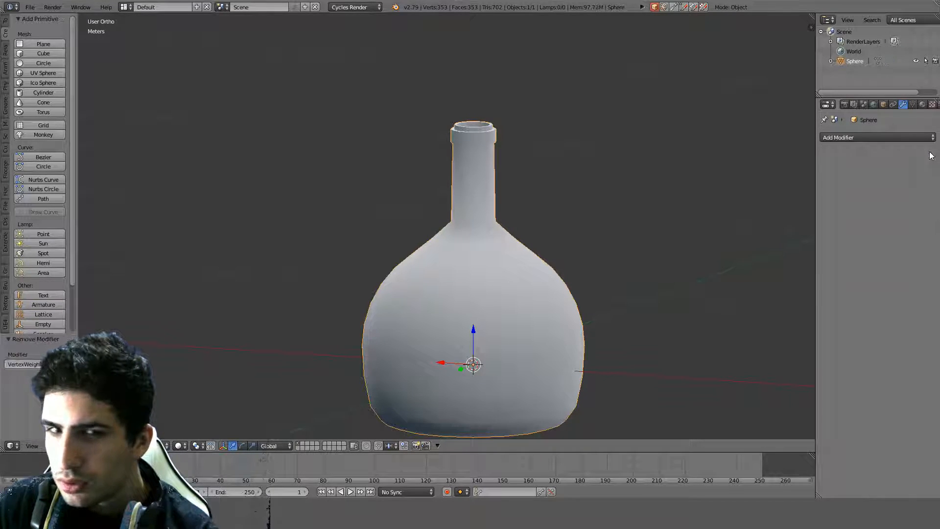
Add a Data Transfer modifier to the bottle to look at its settings, and remove it.
{"action": "left_click", "coordinate": [840, 139]}
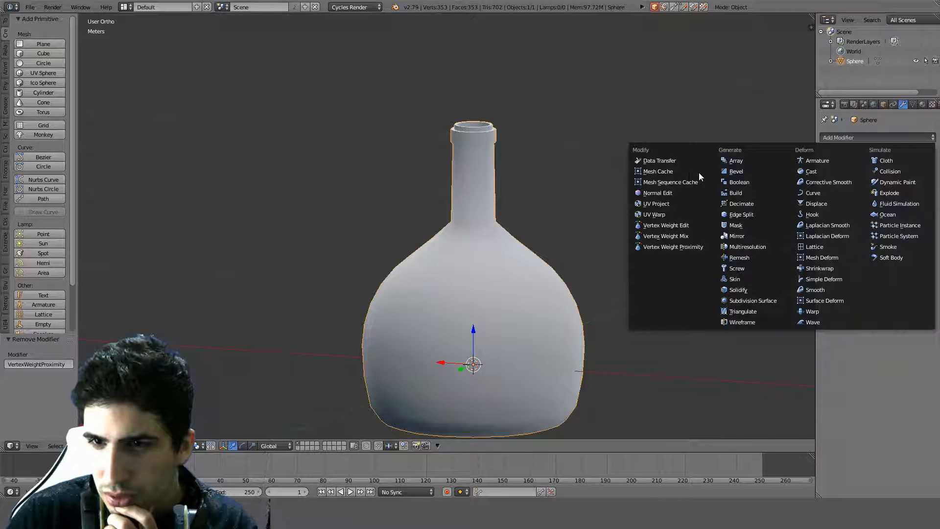
{"action": "left_click", "coordinate": [680, 162]}
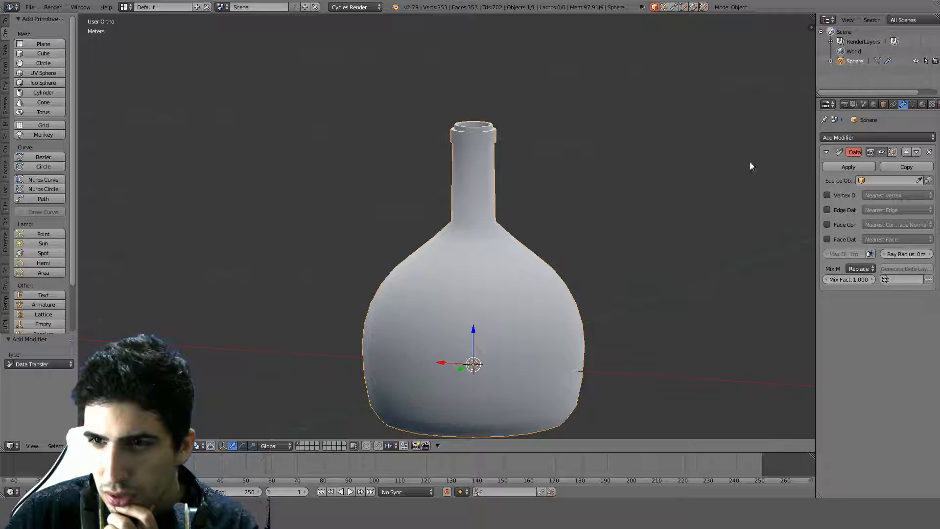
{"action": "left_click", "coordinate": [930, 152]}
Try a Vertex Weight Mix modifier with the Average mix mode, look at its vertex set options, and remove it.
{"action": "left_click", "coordinate": [856, 137]}
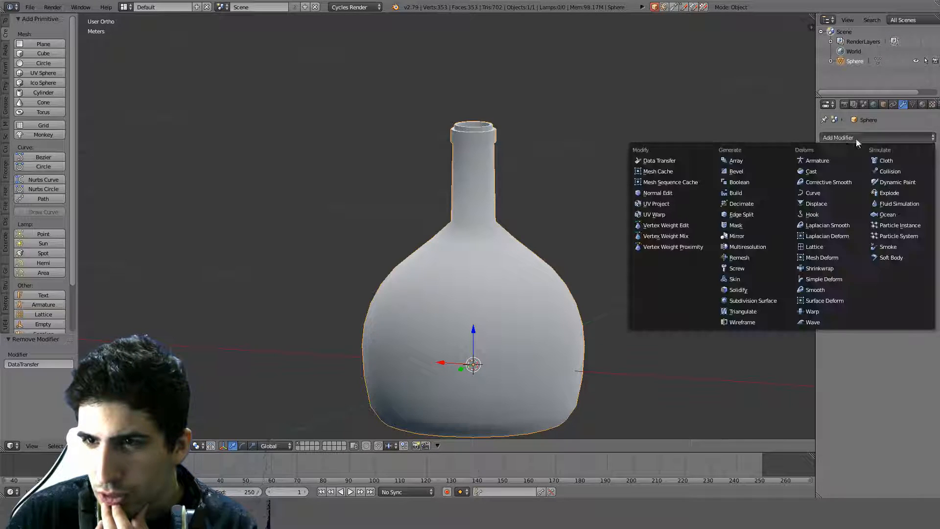
{"action": "left_click", "coordinate": [701, 236]}
{"action": "left_click", "coordinate": [861, 235]}
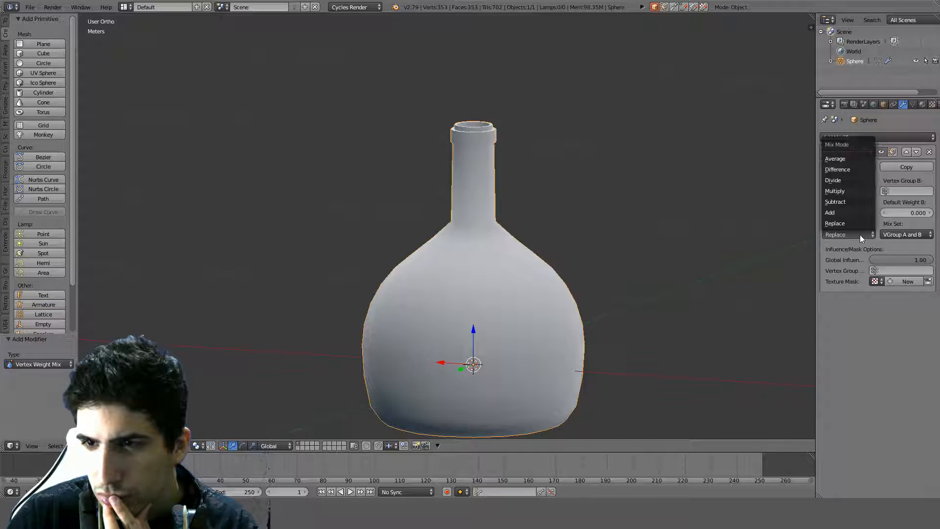
{"action": "left_click", "coordinate": [860, 234]}
{"action": "left_click", "coordinate": [859, 234]}
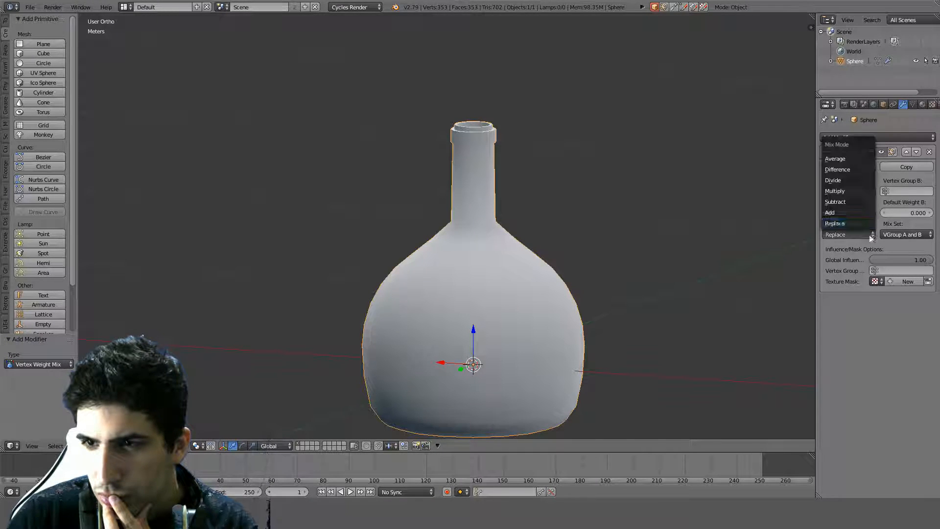
{"action": "left_click", "coordinate": [841, 158]}
{"action": "left_click", "coordinate": [897, 233]}
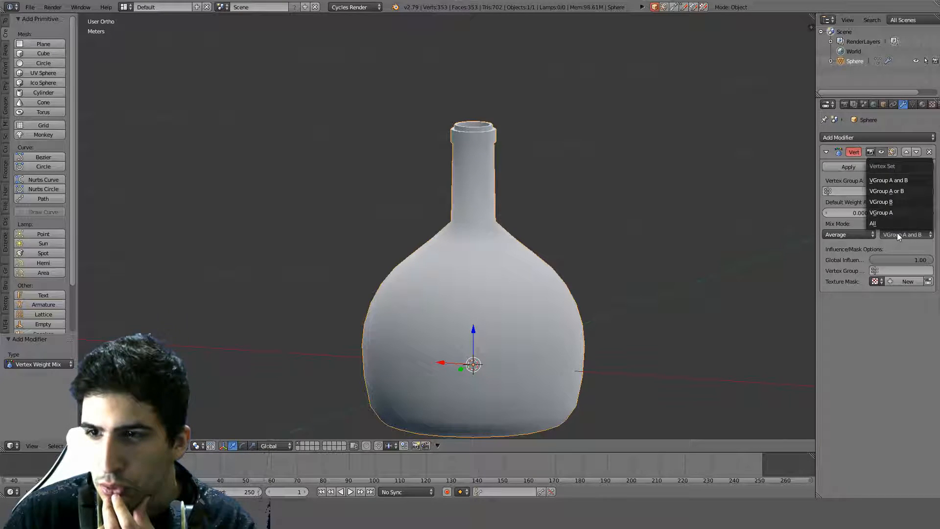
{"action": "left_click", "coordinate": [897, 233]}
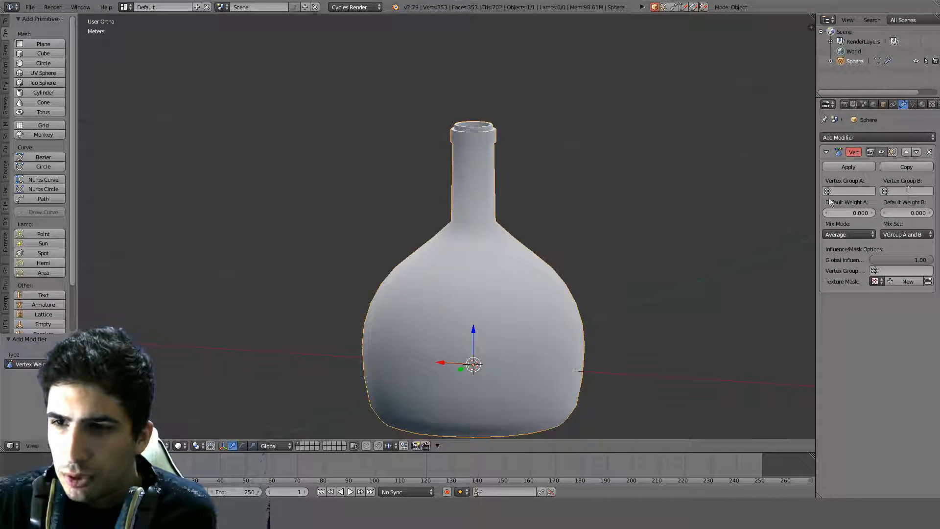
{"action": "left_click", "coordinate": [929, 152]}
Inspect the bottle's whole mesh in Edit Mode with everything selected and check the list of available modifiers.
{"action": "middle_click_drag", "start_coordinate": [473, 251], "coordinate": [472, 277]}
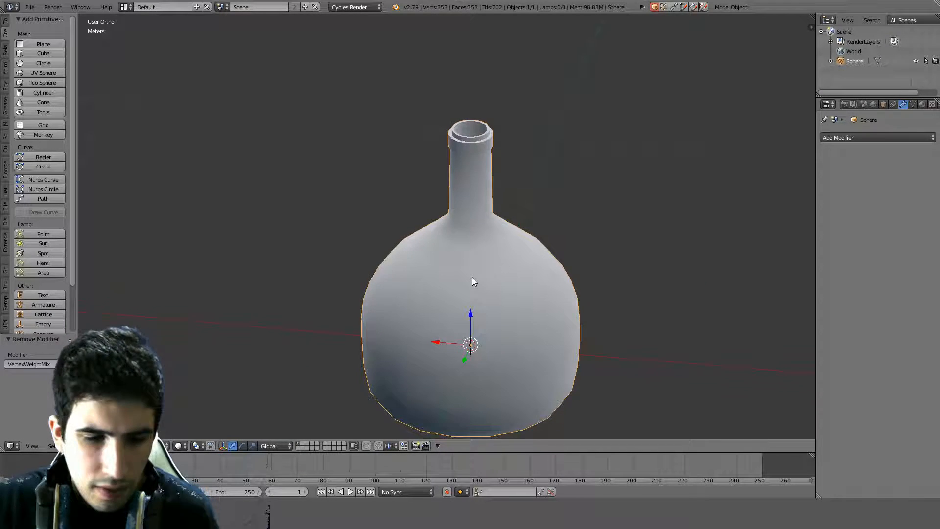
{"action": "key", "text": "Tab"}
{"action": "key", "text": "a"}
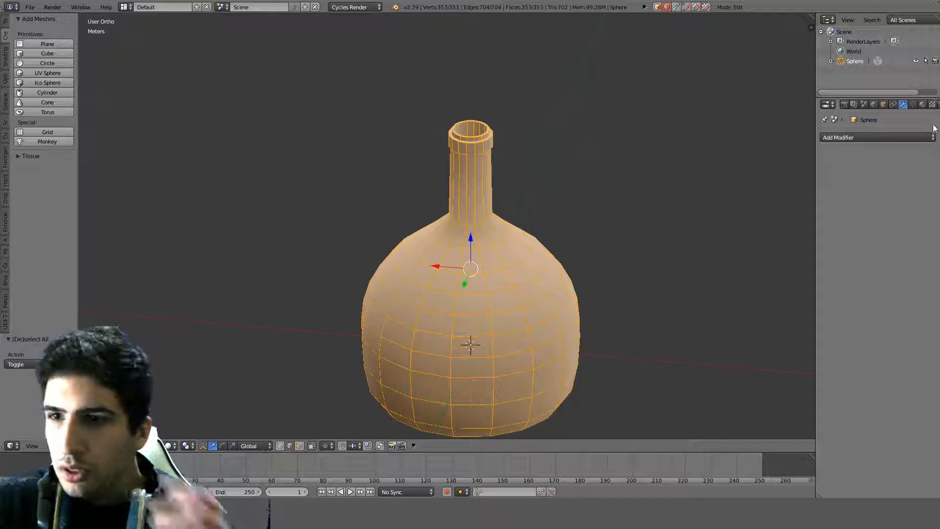
{"action": "left_click", "coordinate": [869, 138]}
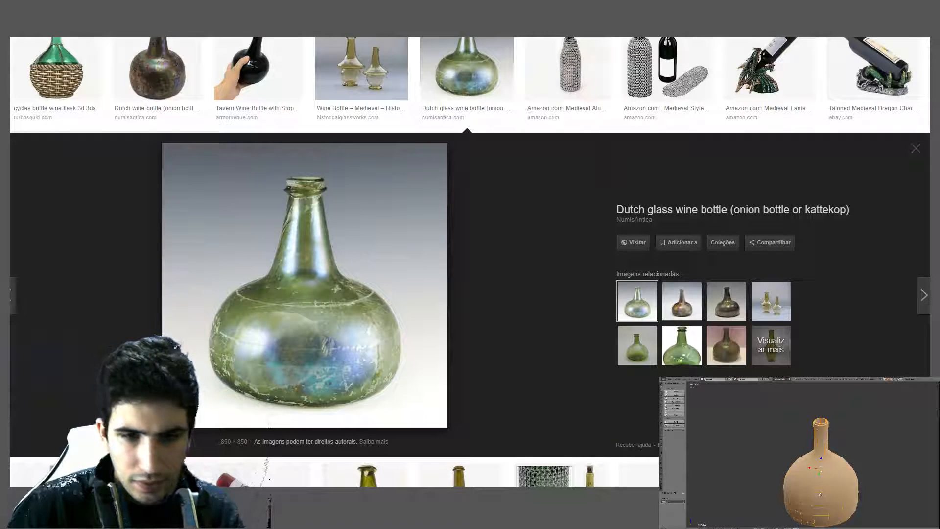
Switch to the web browser and search Google for "blender average normals" in a new page.
{"action": "key", "text": "ctrl+t"}
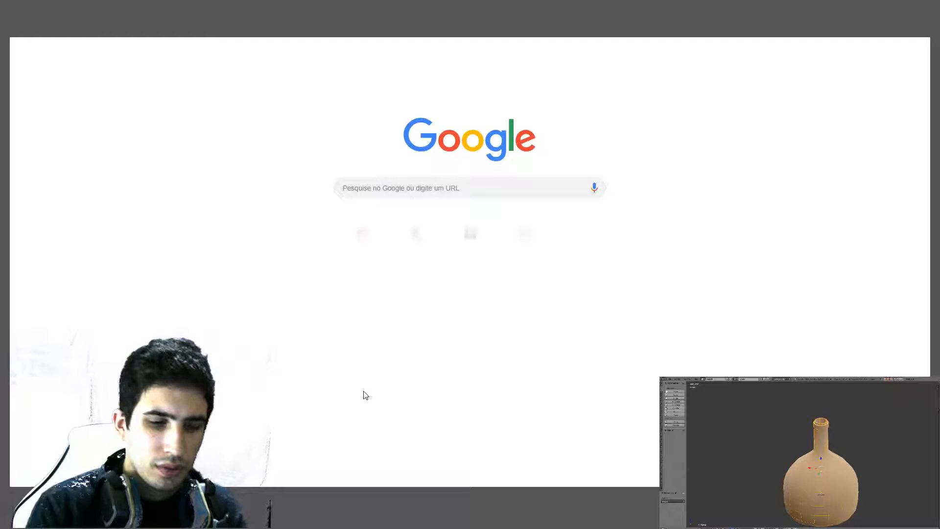
{"action": "type", "text": "blender average n"}
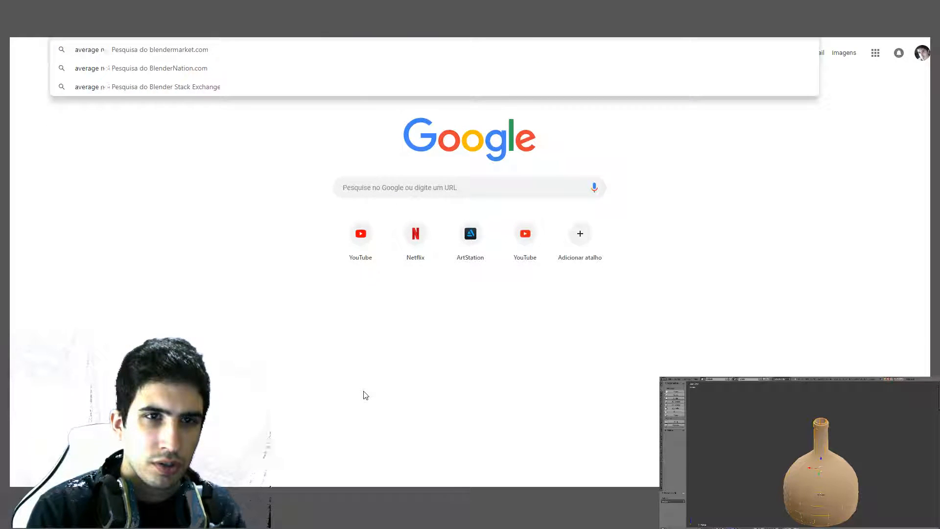
{"action": "type", "text": "ormals"}
{"action": "key", "text": "Return"}
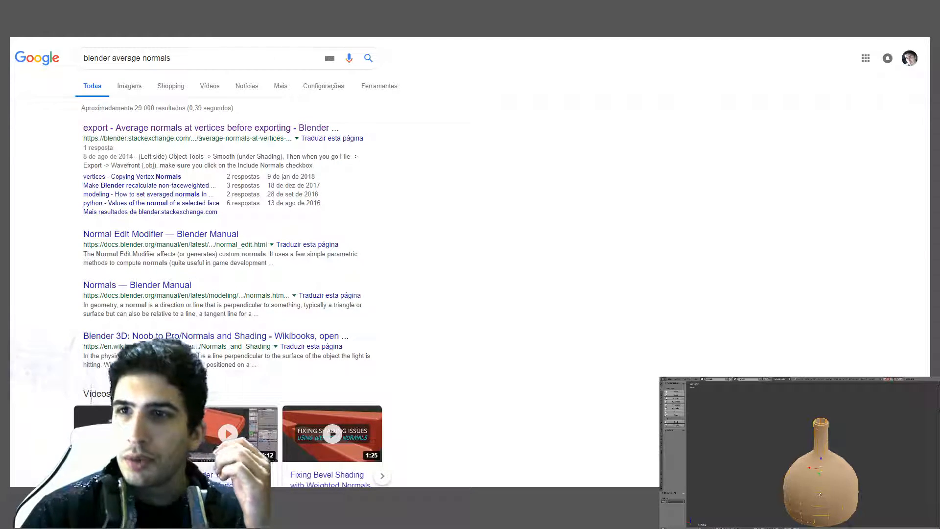
Read the Stack Exchange question about averaging normals and the Blender Manual page on the Normal Edit Modifier's modes and options.
{"action": "key", "text": "ctrl+Tab"}
{"action": "scroll", "coordinate": [489, 196], "scroll_direction": "down", "scroll_amount": 4}
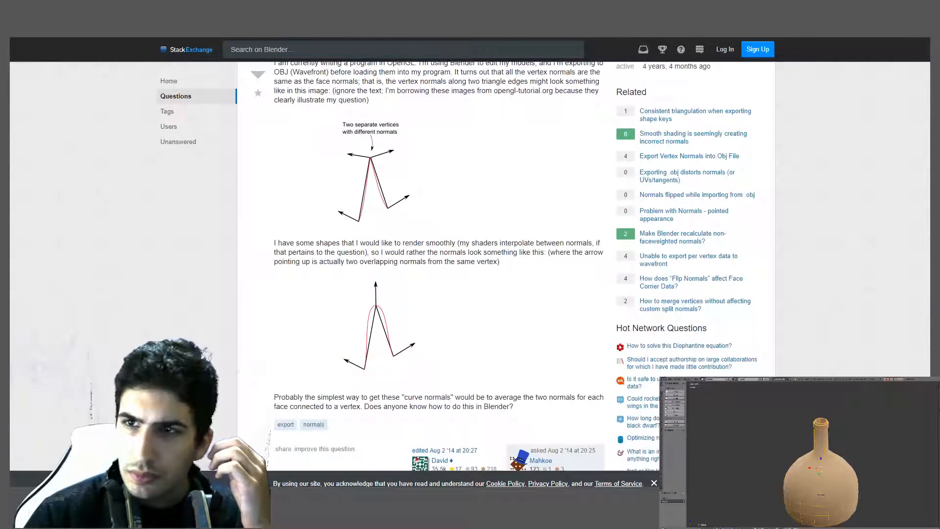
{"action": "key", "text": "ctrl+Tab"}
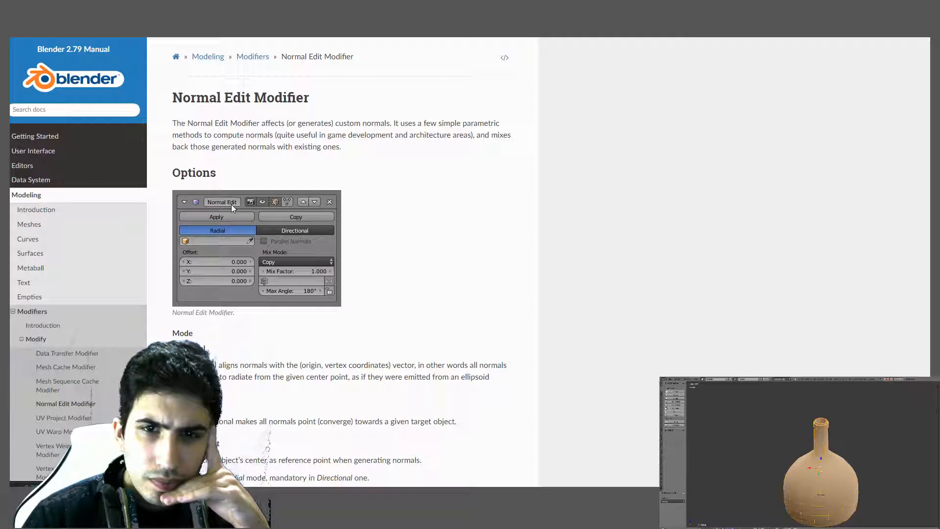
{"action": "scroll", "coordinate": [416, 174], "scroll_direction": "down", "scroll_amount": 2}
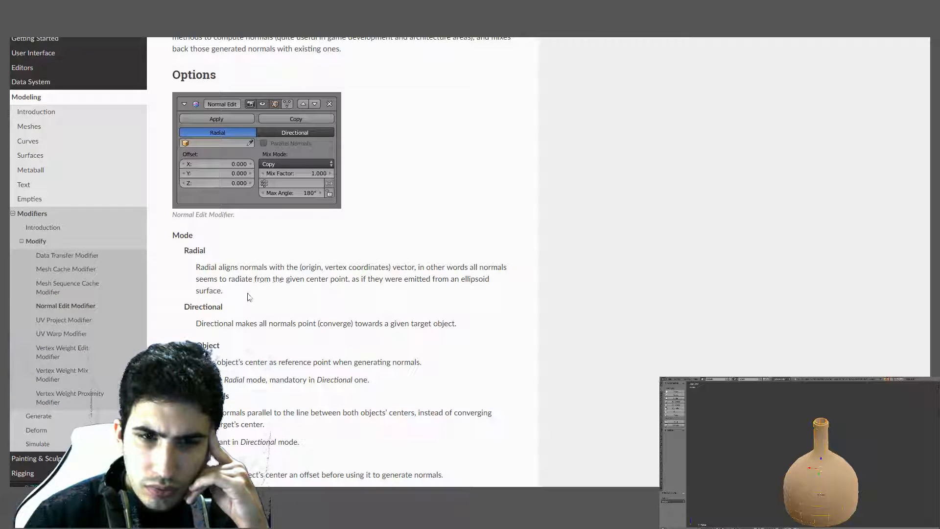
{"action": "scroll", "coordinate": [233, 333], "scroll_direction": "down", "scroll_amount": 2}
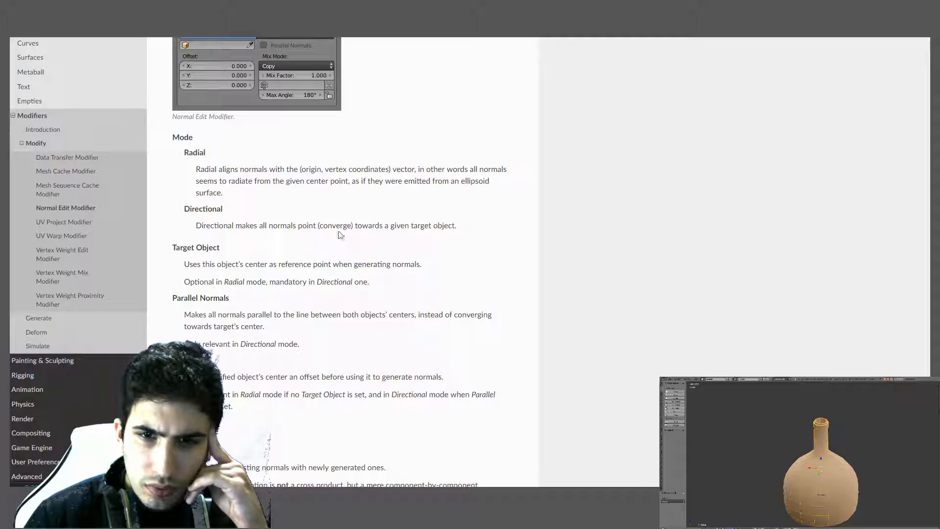
{"action": "scroll", "coordinate": [297, 264], "scroll_direction": "down", "scroll_amount": 1}
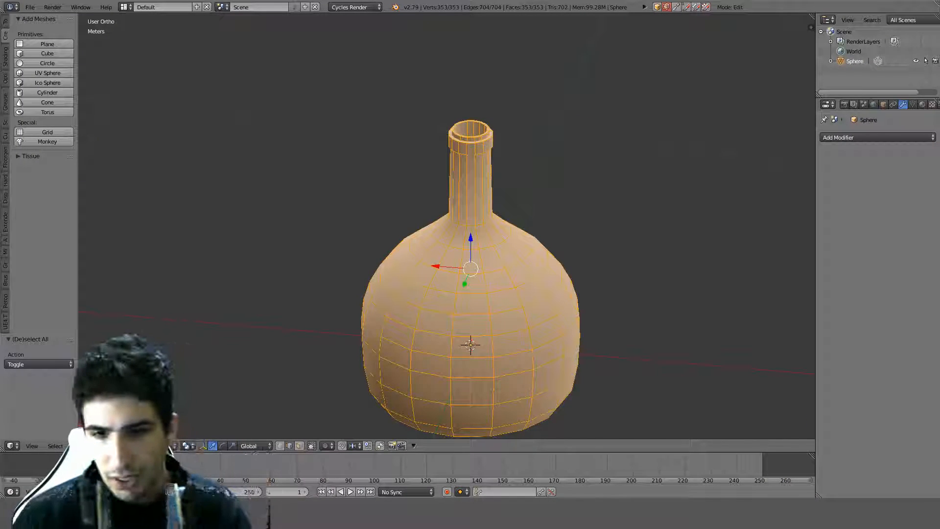
Return to Blender, leave Edit Mode on the bottle and switch to an empty scene layer.
{"action": "key", "text": "Tab"}
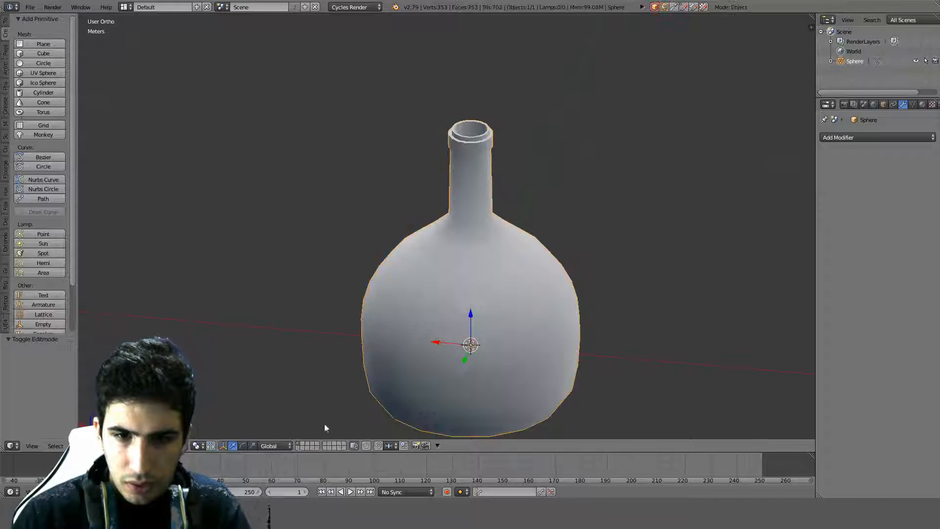
{"action": "left_click", "coordinate": [324, 444]}
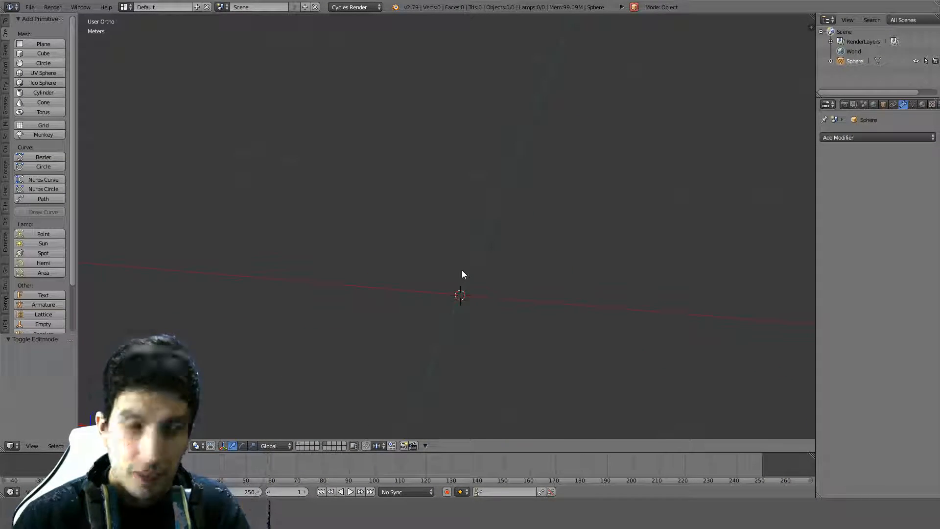
{"action": "key", "text": "KP_1"}
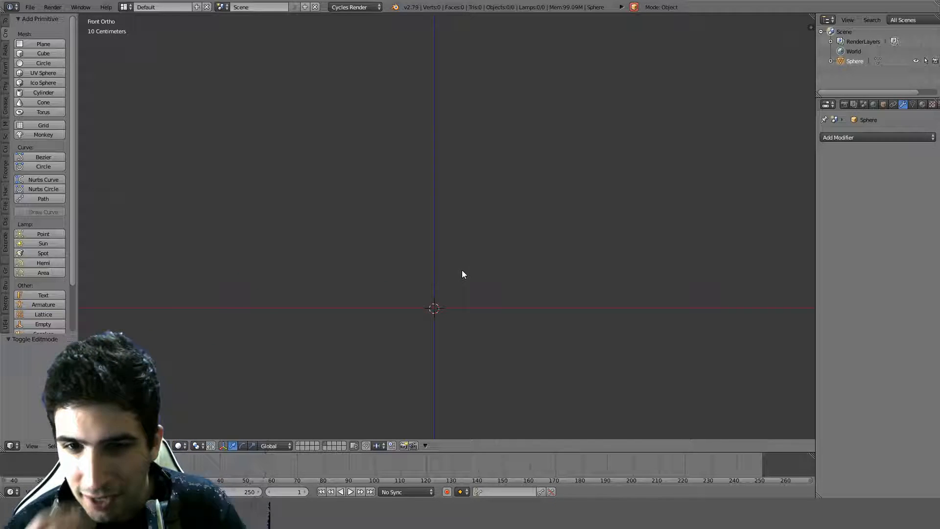
{"action": "middle_click_drag", "start_coordinate": [462, 270], "coordinate": [508, 304]}
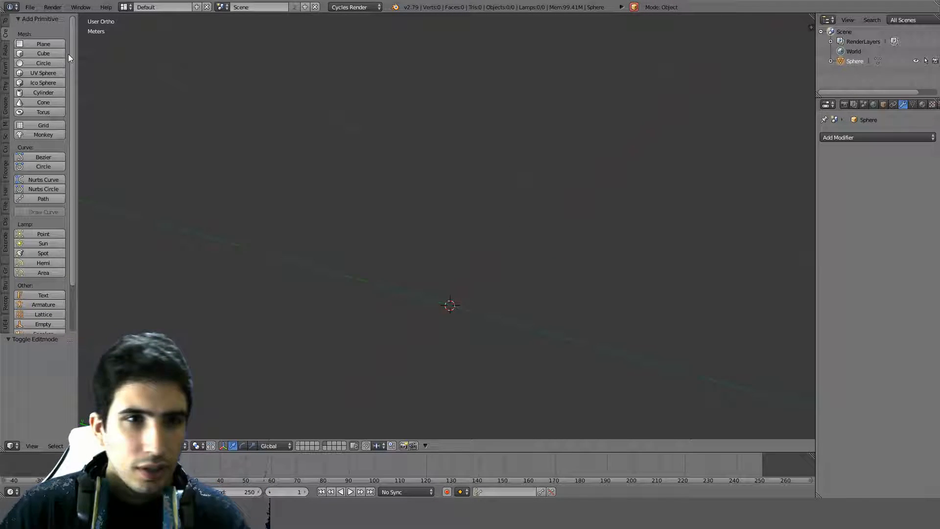
Add a cube with a 1 m radius at the origin and show it in front view.
{"action": "left_click", "coordinate": [44, 53]}
{"action": "scroll", "coordinate": [490, 139], "scroll_direction": "down", "scroll_amount": 3}
{"action": "key", "text": "KP_1"}
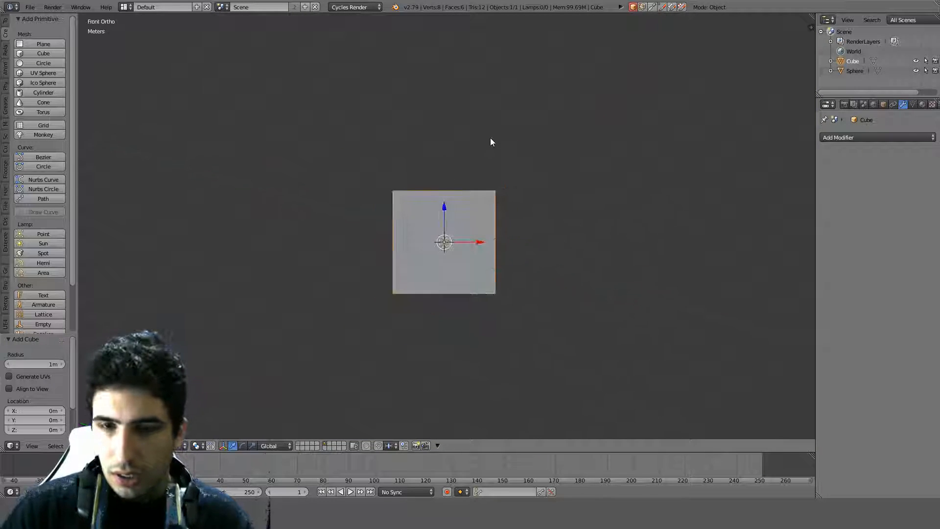
{"action": "middle_click_drag", "start_coordinate": [491, 142], "coordinate": [306, 164], "text": "shift"}
{"action": "key", "text": "shift+d"}
{"action": "key", "text": "x"}
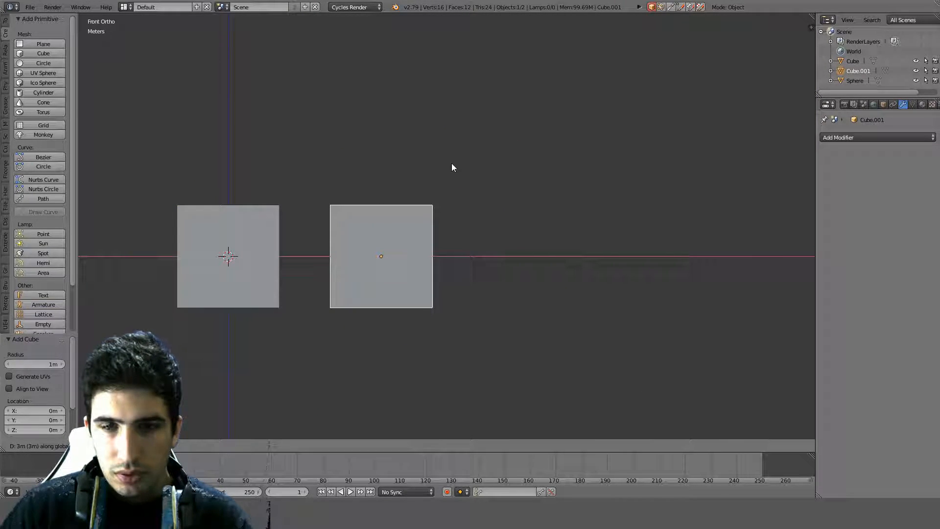
{"action": "key", "text": "Escape"}
{"action": "key", "text": "g"}
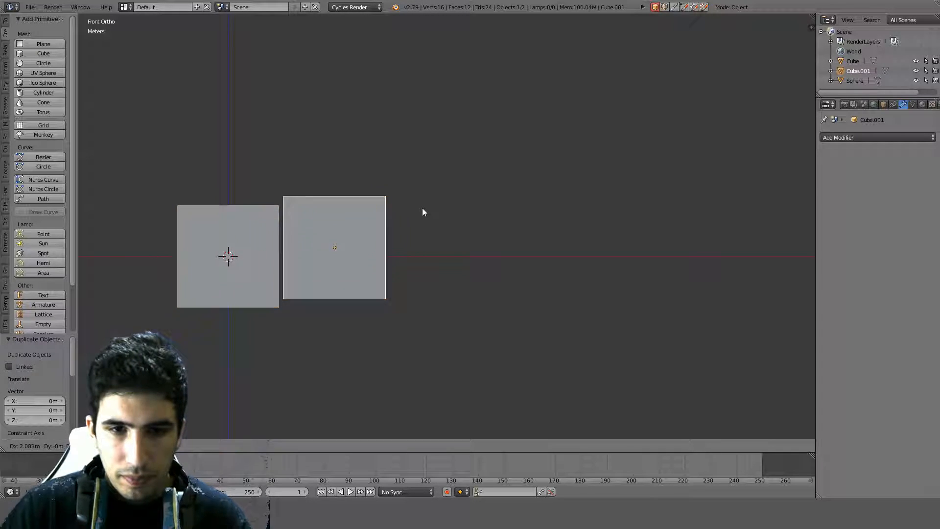
{"action": "right_click", "coordinate": [422, 208]}
{"action": "key", "text": "x"}
{"action": "left_click", "coordinate": [422, 208]}
Bevel all edges of the cube with an offset of 0.1 in Edit Mode, and return to Object Mode.
{"action": "right_click", "coordinate": [235, 230]}
{"action": "key", "text": "Tab"}
{"action": "key", "text": "a"}
{"action": "key", "text": "a"}
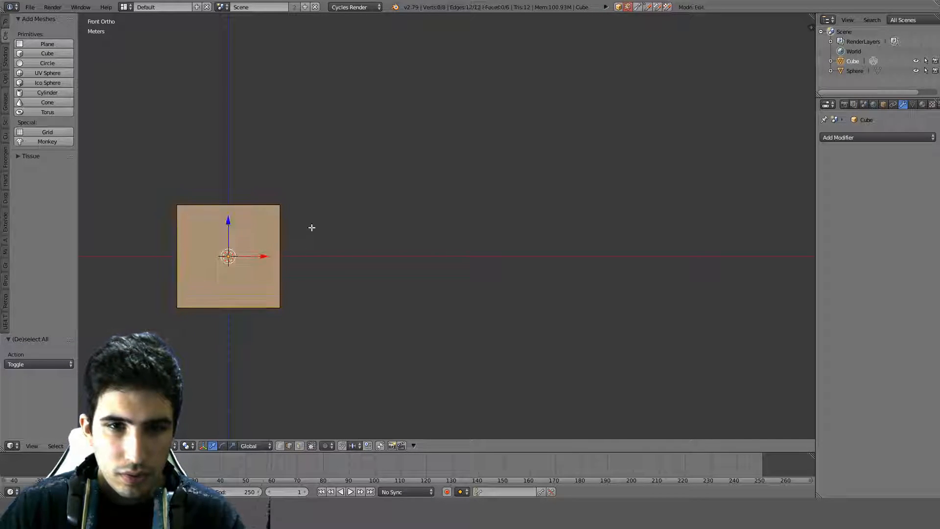
{"action": "key", "text": "ctrl+b"}
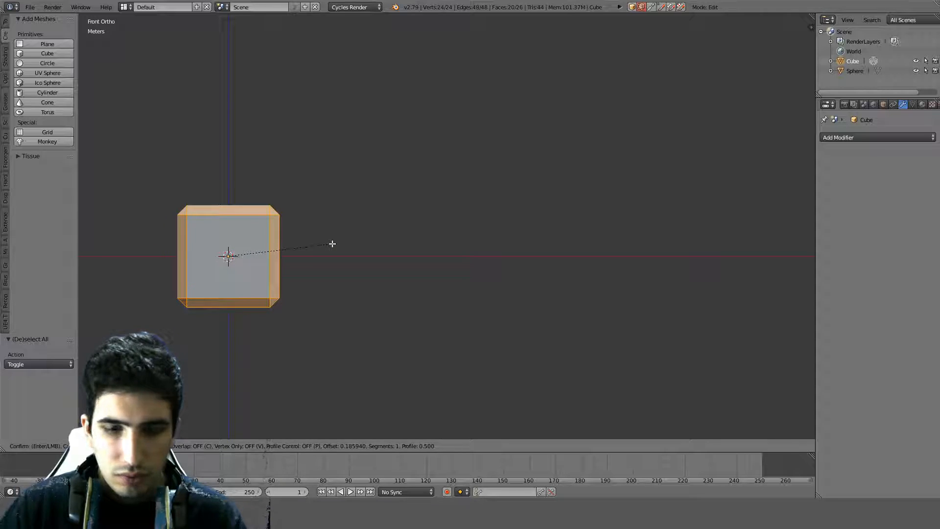
{"action": "type", "text": "0.1"}
{"action": "key", "text": "Return"}
{"action": "key", "text": "Tab"}
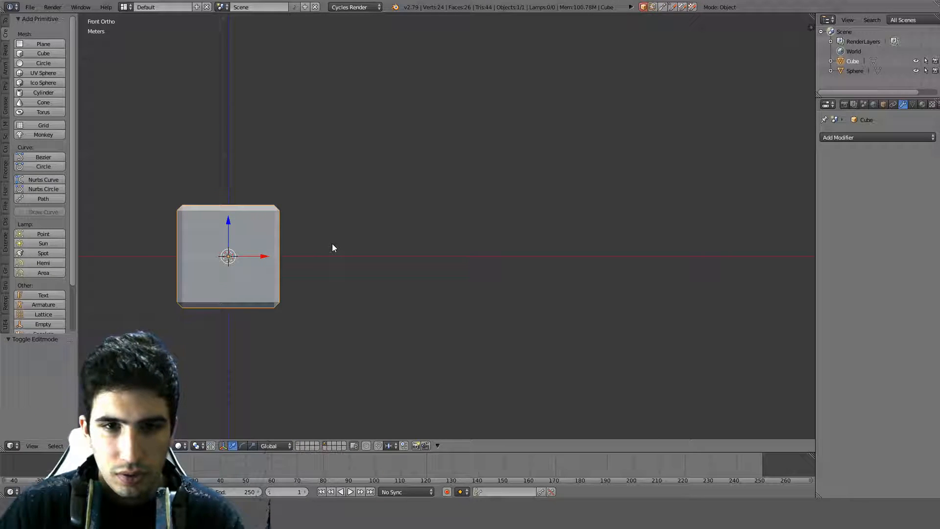
Duplicate the bevelled cube twice along the X axis, spacing the copies 3 m apart.
{"action": "key", "text": "shift+d"}
{"action": "key", "text": "x"}
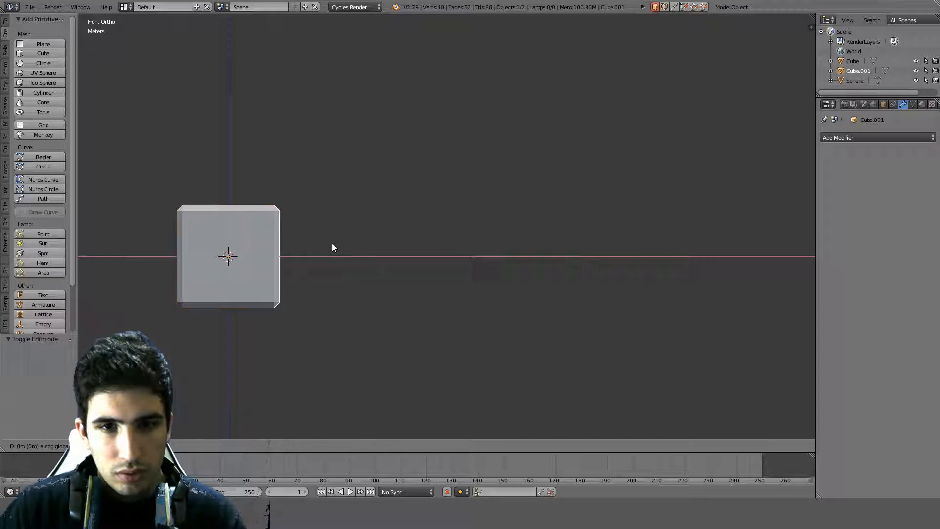
{"action": "left_click", "coordinate": [468, 248]}
{"action": "key", "text": "shift+d"}
{"action": "key", "text": "x"}
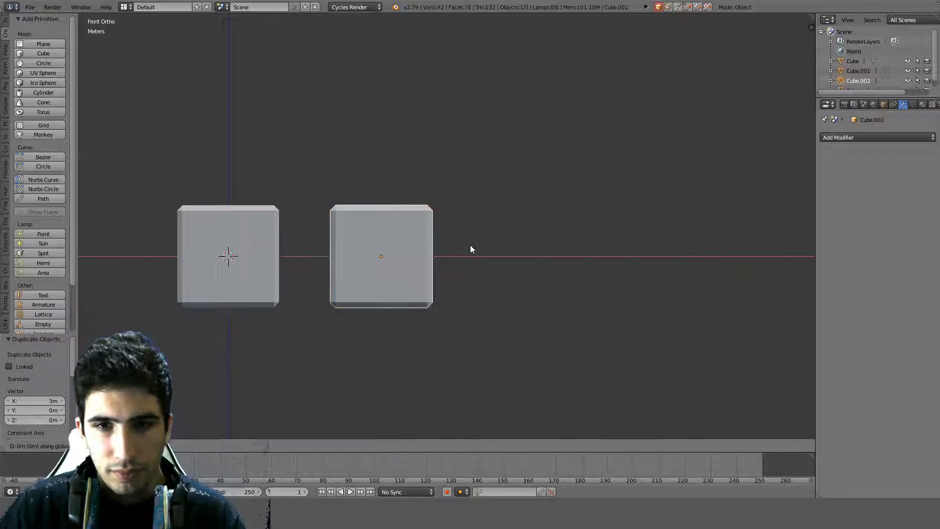
{"action": "left_click", "coordinate": [622, 254]}
Apply smooth shading to all faces of the third cube and view the three cubes at an angle.
{"action": "key", "text": "Tab"}
{"action": "key", "text": "w"}
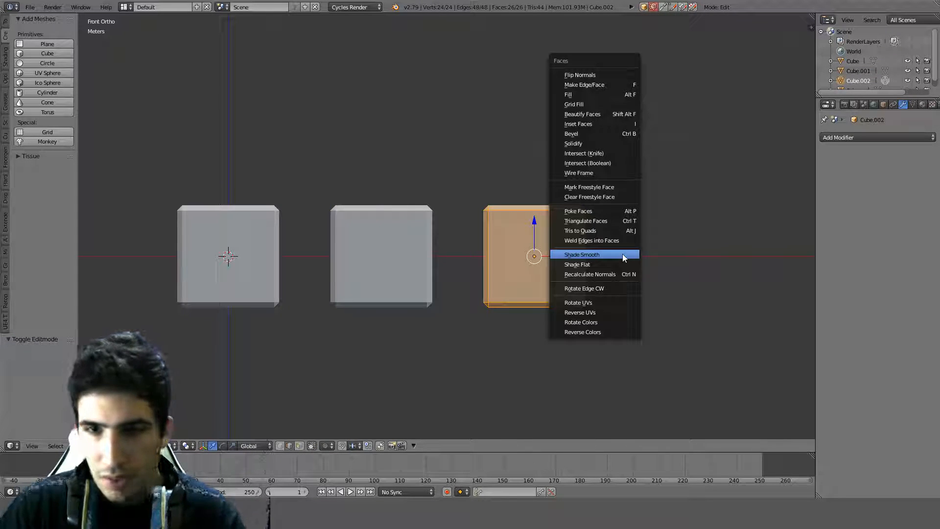
{"action": "left_click", "coordinate": [602, 257]}
{"action": "key", "text": "Tab"}
{"action": "middle_click_drag", "start_coordinate": [560, 299], "coordinate": [612, 327]}
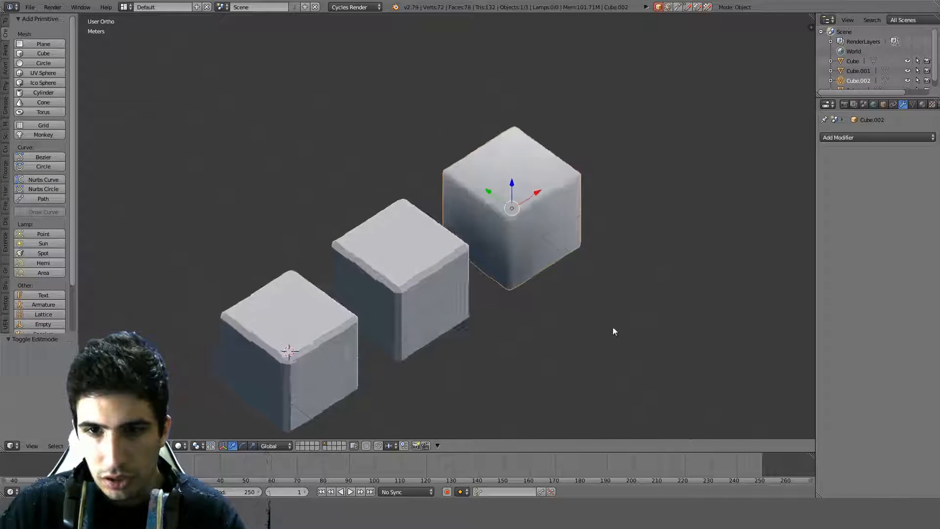
Add a Normal Edit modifier to the middle cube.
{"action": "scroll", "coordinate": [600, 317], "scroll_direction": "up", "scroll_amount": 5}
{"action": "middle_click_drag", "start_coordinate": [672, 233], "coordinate": [633, 200]}
{"action": "right_click", "coordinate": [441, 221]}
{"action": "left_click", "coordinate": [873, 138]}
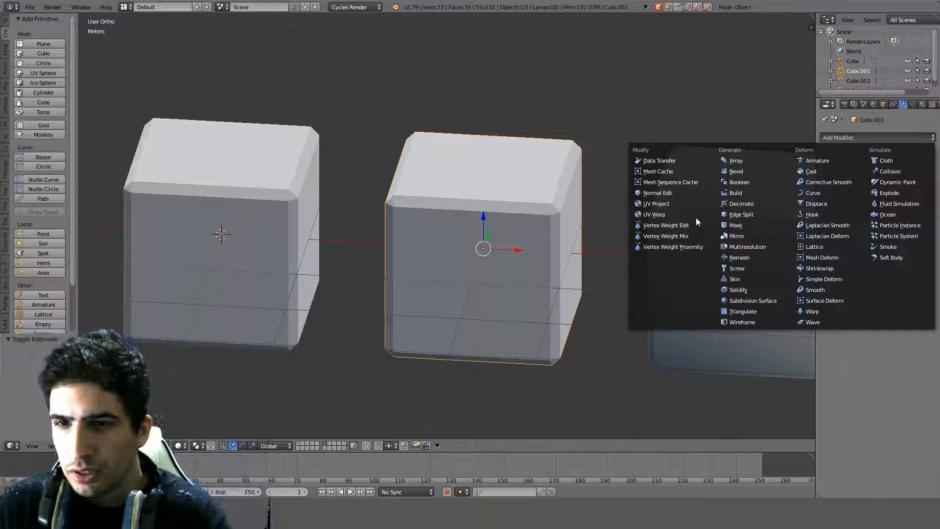
{"action": "left_click", "coordinate": [685, 192]}
{"action": "middle_click_drag", "start_coordinate": [686, 192], "coordinate": [625, 210]}
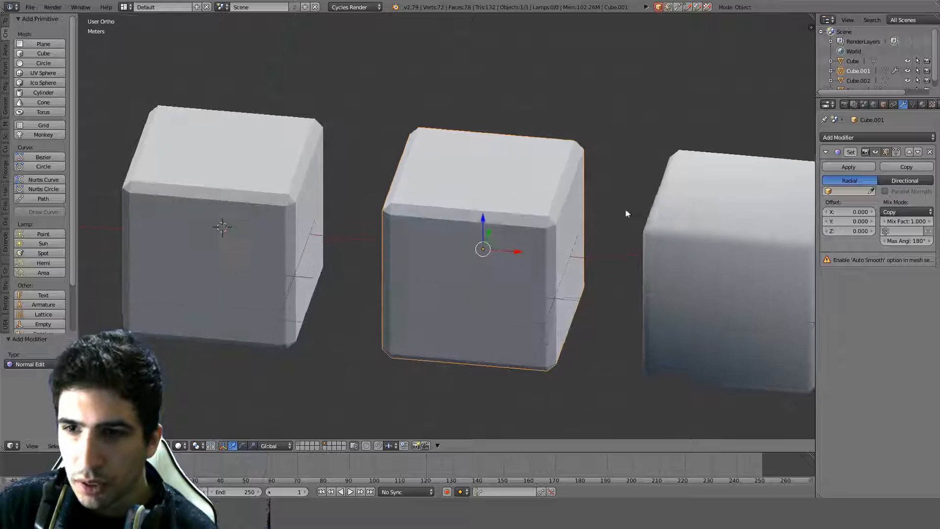
Try the Directional mode of the middle cube's Normal Edit modifier, and set it back to Radial.
{"action": "left_click", "coordinate": [903, 180]}
{"action": "middle_click_drag", "start_coordinate": [646, 166], "coordinate": [573, 235]}
{"action": "left_click", "coordinate": [844, 180]}
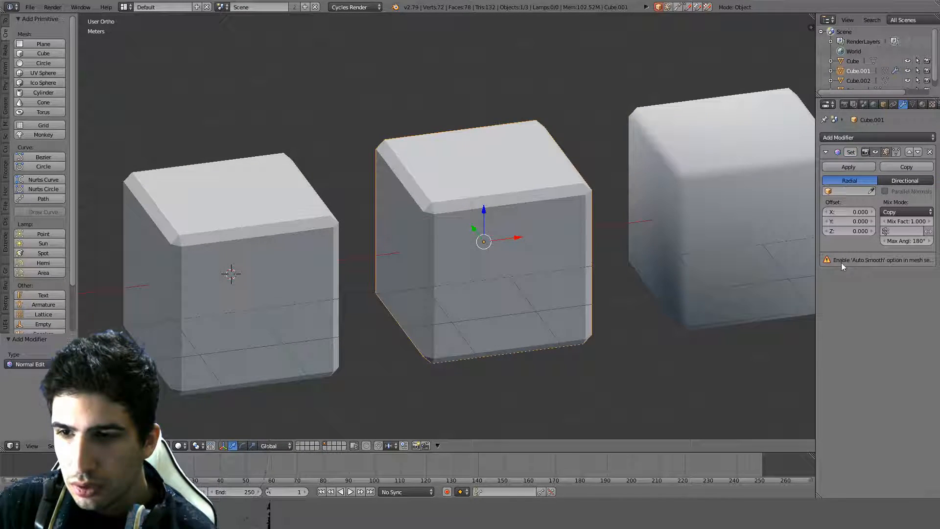
Enable Auto Smooth in the middle cube's mesh normals settings and inspect the shading.
{"action": "left_click", "coordinate": [912, 104]}
{"action": "left_click", "coordinate": [825, 166]}
{"action": "mouse_move", "coordinate": [637, 176]}
{"action": "middle_mouse_down"}
{"action": "mouse_move", "coordinate": [575, 200]}
{"action": "mouse_move", "coordinate": [521, 193]}
{"action": "mouse_move", "coordinate": [501, 235]}
{"action": "mouse_move", "coordinate": [553, 243]}
{"action": "mouse_move", "coordinate": [600, 235]}
{"action": "mouse_move", "coordinate": [588, 203]}
{"action": "mouse_move", "coordinate": [539, 182]}
{"action": "mouse_move", "coordinate": [466, 237]}
{"action": "mouse_move", "coordinate": [571, 259]}
{"action": "mouse_move", "coordinate": [612, 227]}
{"action": "mouse_move", "coordinate": [657, 225]}
{"action": "mouse_move", "coordinate": [701, 250]}
{"action": "middle_mouse_up"}
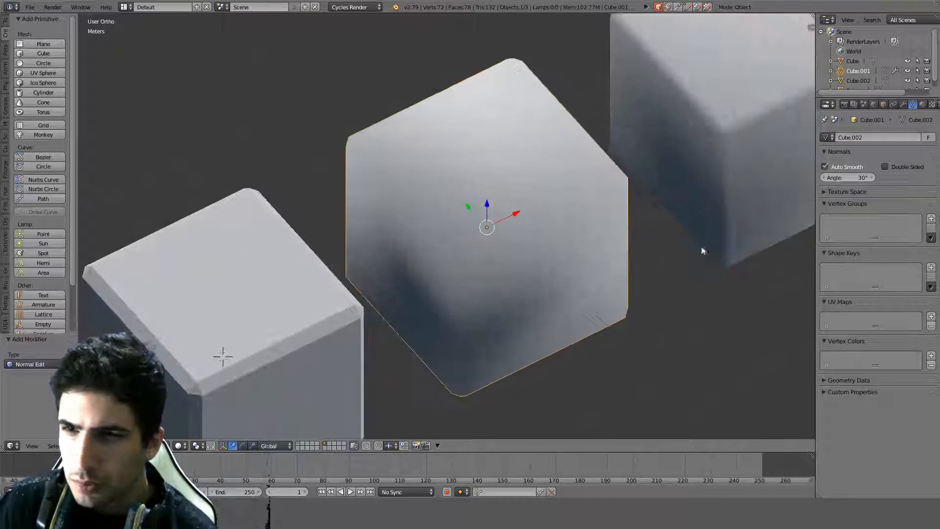
Try an Auto Smooth angle of 60° on the middle cube, and set it back to 30°.
{"action": "left_click", "coordinate": [856, 176]}
{"action": "type", "text": "60"}
{"action": "key", "text": "Return"}
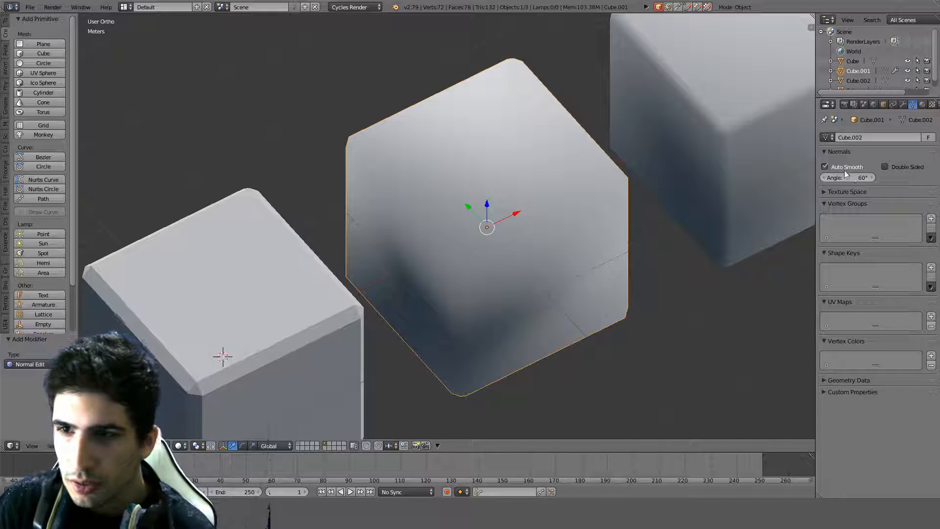
{"action": "type", "text": "30"}
{"action": "key", "text": "Return"}
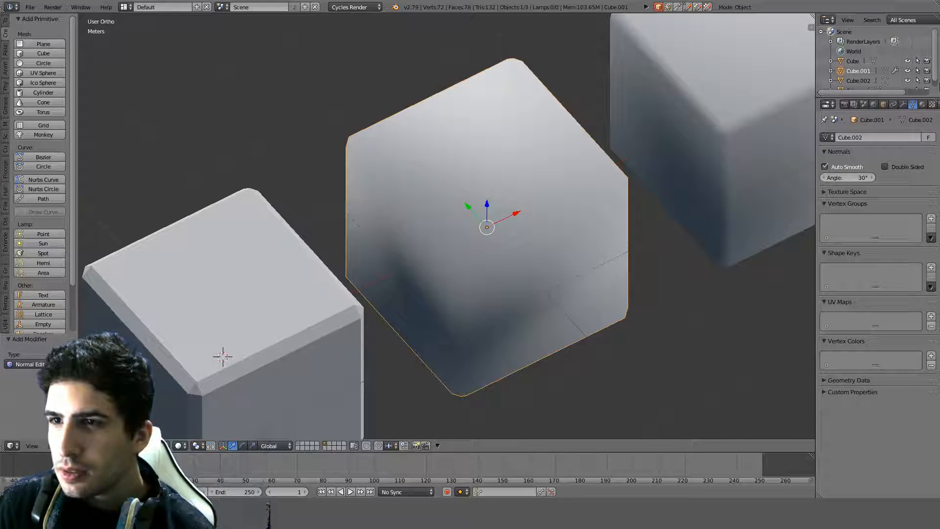
Compare the Normal Edit modifier's Directional mode with Auto Smooth enabled, and return to Radial mode.
{"action": "left_click", "coordinate": [904, 104]}
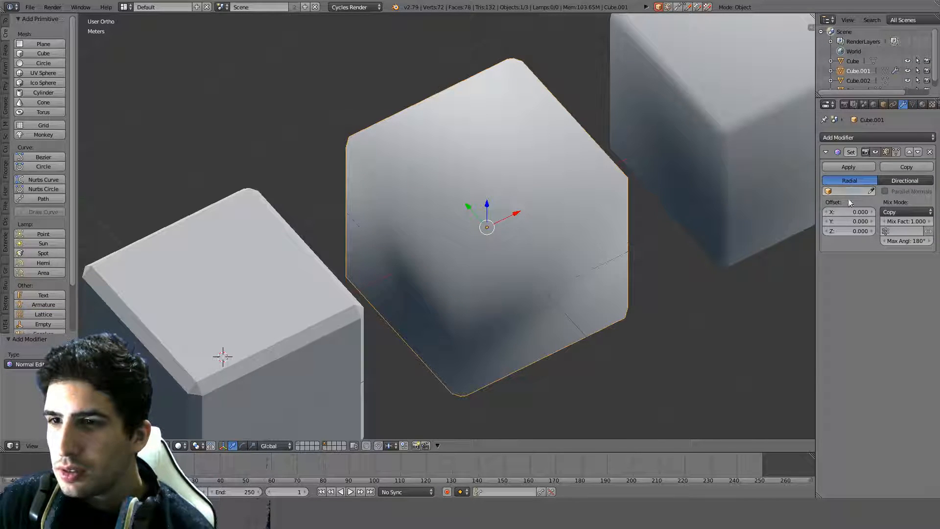
{"action": "left_click", "coordinate": [897, 181]}
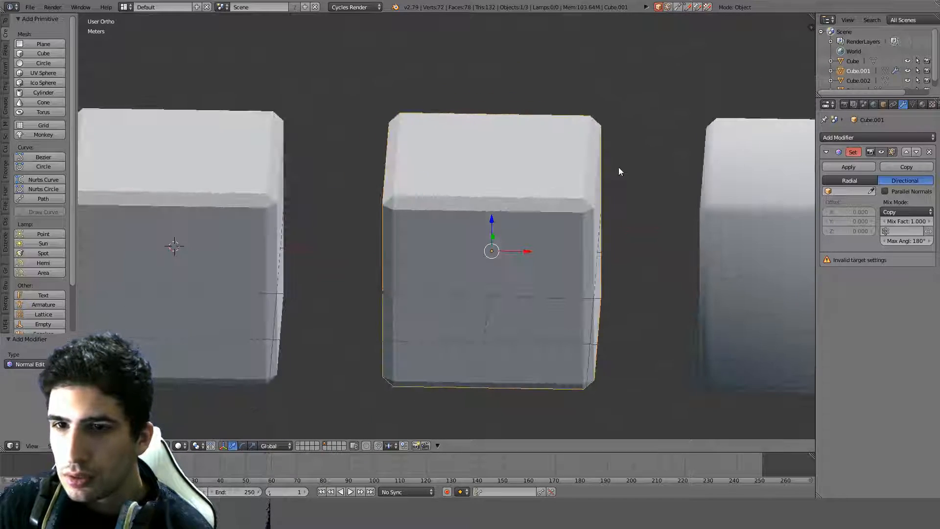
{"action": "mouse_move", "coordinate": [618, 172]}
{"action": "middle_mouse_down"}
{"action": "mouse_move", "coordinate": [718, 177]}
{"action": "mouse_move", "coordinate": [630, 184]}
{"action": "mouse_move", "coordinate": [661, 187]}
{"action": "middle_mouse_up"}
{"action": "left_click", "coordinate": [830, 182]}
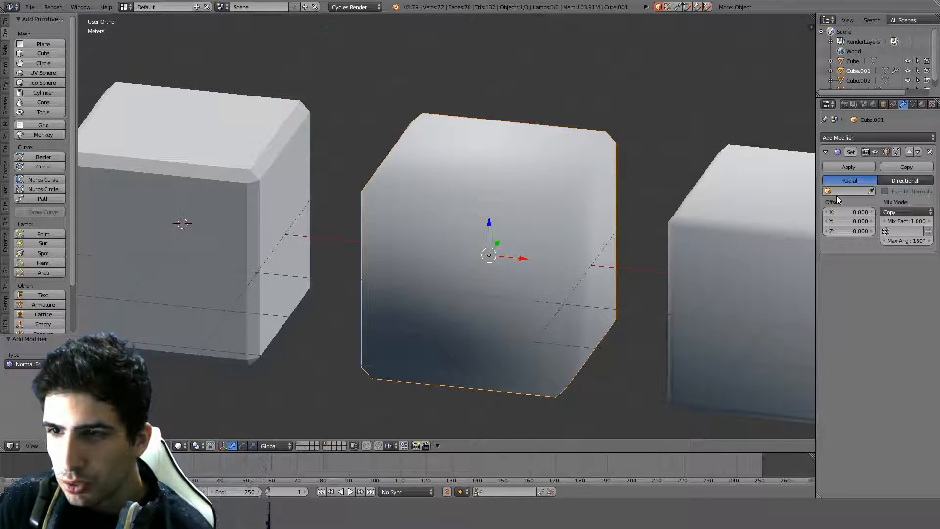
Try the Add, Subtract and Multiply mix modes of the middle cube's Normal Edit modifier, and set it back to Copy.
{"action": "left_click", "coordinate": [897, 212]}
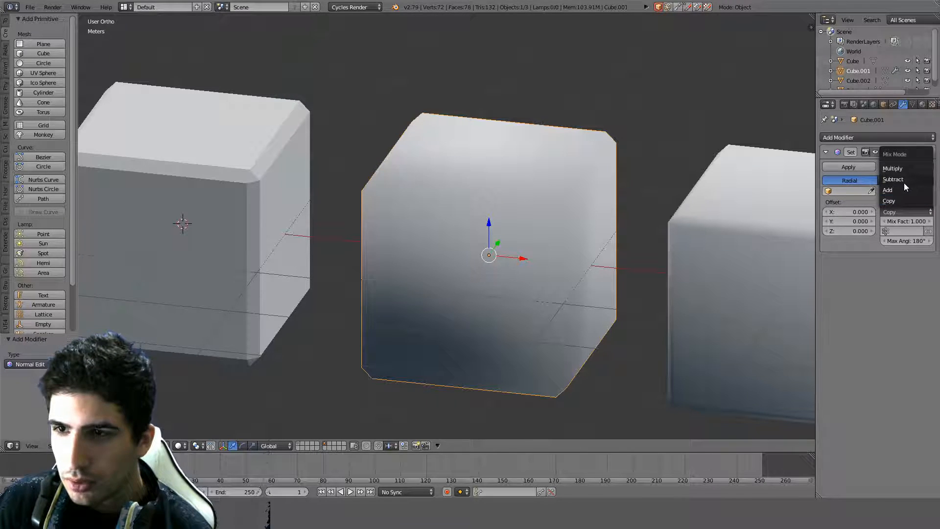
{"action": "left_click", "coordinate": [903, 189]}
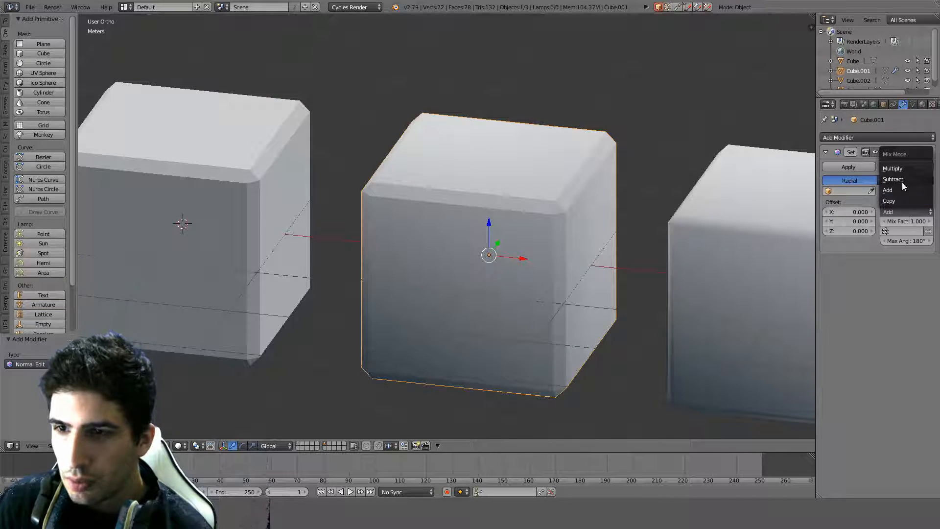
{"action": "left_click", "coordinate": [902, 179]}
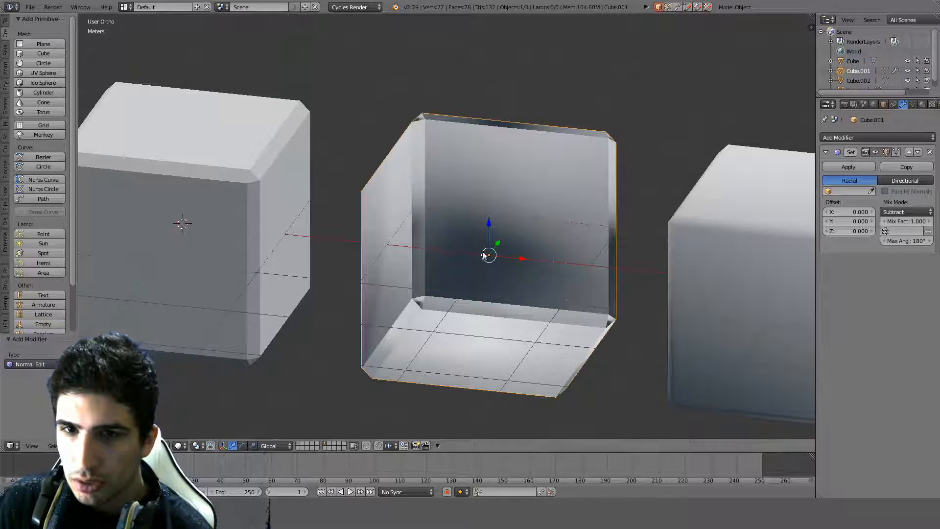
{"action": "middle_click_drag", "start_coordinate": [483, 255], "coordinate": [514, 245]}
{"action": "left_click", "coordinate": [905, 212]}
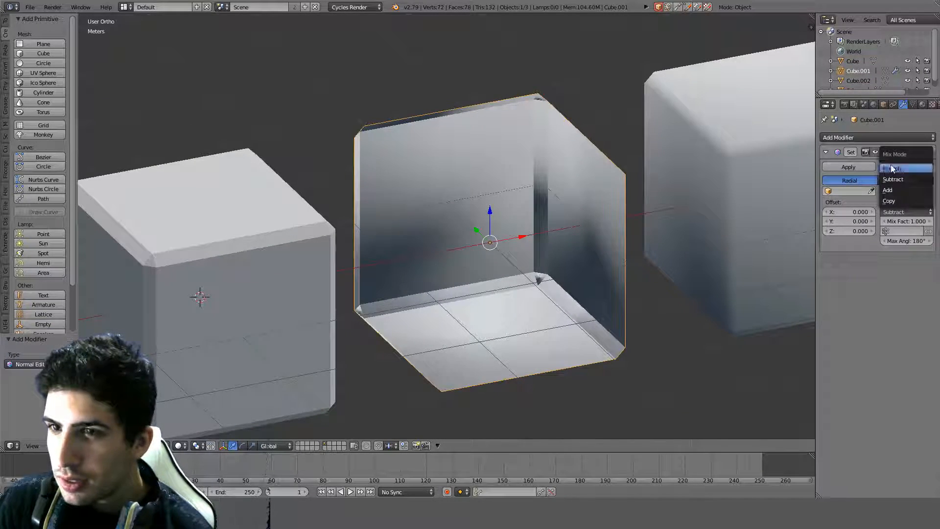
{"action": "left_click", "coordinate": [891, 168]}
{"action": "middle_click_drag", "start_coordinate": [588, 248], "coordinate": [609, 216]}
{"action": "left_click", "coordinate": [903, 213]}
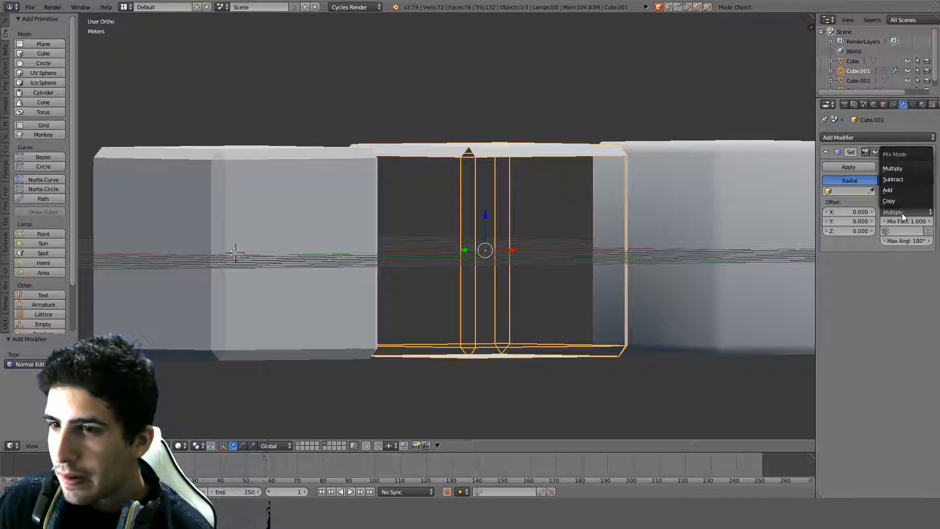
{"action": "left_click", "coordinate": [892, 202]}
{"action": "middle_click_drag", "start_coordinate": [594, 294], "coordinate": [538, 304]}
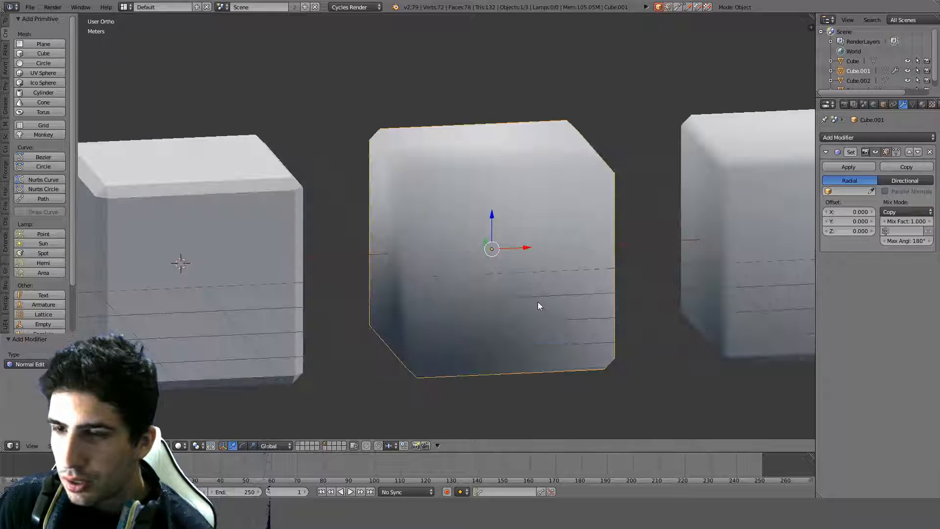
{"action": "middle_click_drag", "start_coordinate": [632, 284], "coordinate": [607, 274]}
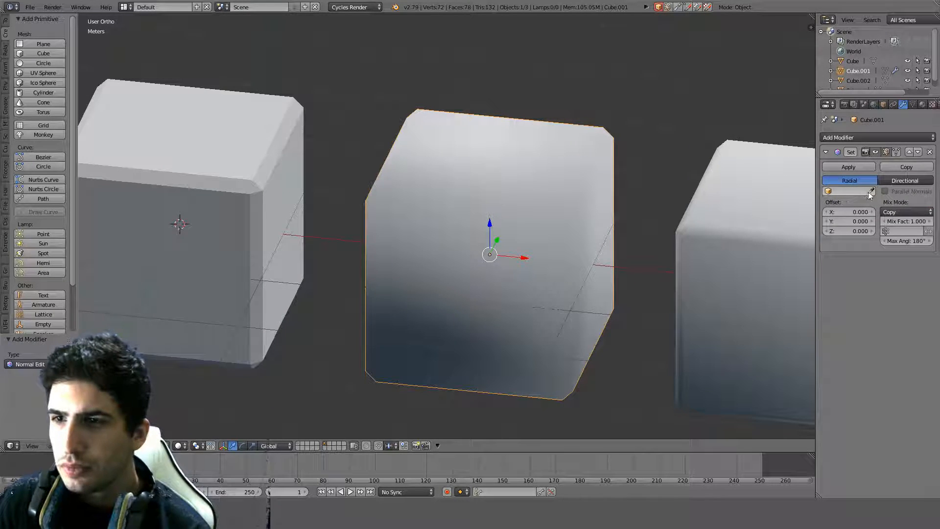
Try the Normal Edit modifier's Directional mode with the neighbouring smooth-shaded cube, Cube.002, as target and Parallel Normals enabled.
{"action": "left_click", "coordinate": [899, 182]}
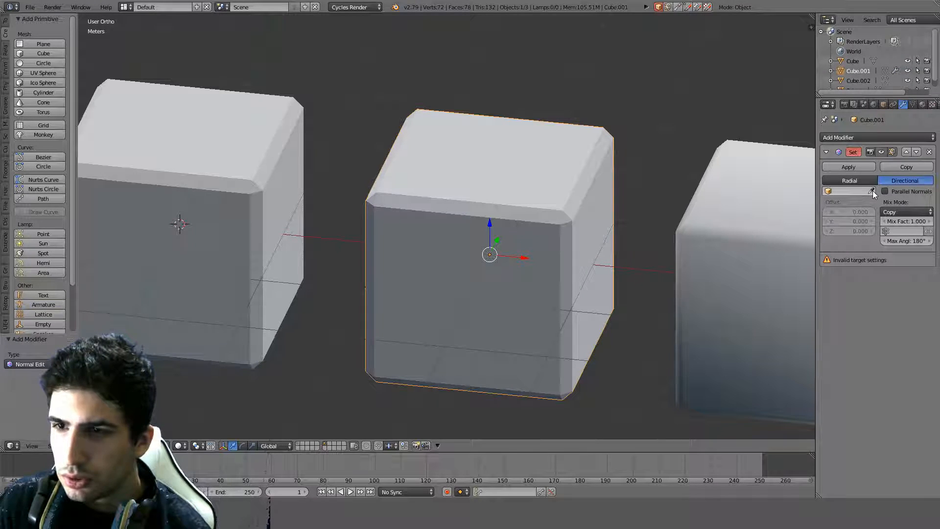
{"action": "left_click", "coordinate": [872, 191]}
{"action": "left_click", "coordinate": [562, 237]}
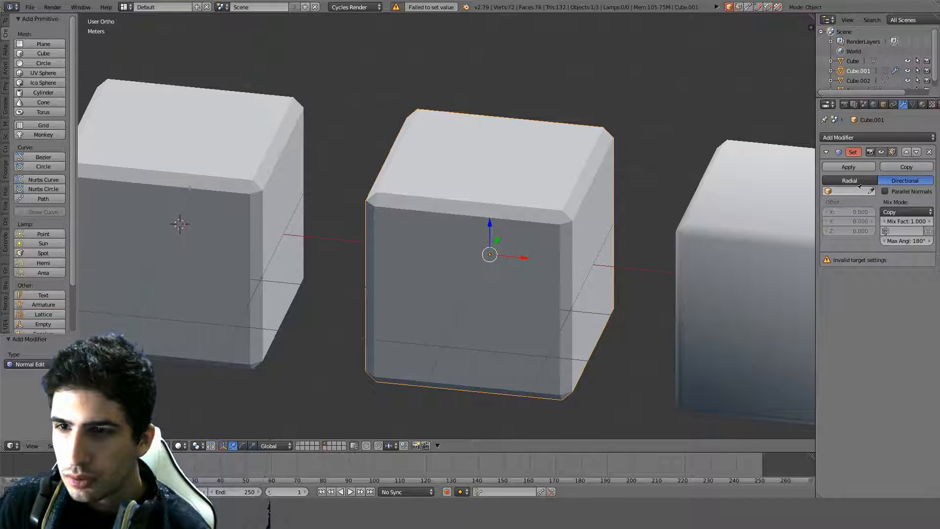
{"action": "left_click", "coordinate": [730, 250]}
{"action": "mouse_move", "coordinate": [689, 237]}
{"action": "middle_mouse_down"}
{"action": "mouse_move", "coordinate": [661, 199]}
{"action": "mouse_move", "coordinate": [700, 237]}
{"action": "mouse_move", "coordinate": [735, 204]}
{"action": "mouse_move", "coordinate": [694, 184]}
{"action": "mouse_move", "coordinate": [563, 208]}
{"action": "mouse_move", "coordinate": [510, 244]}
{"action": "mouse_move", "coordinate": [506, 273]}
{"action": "mouse_move", "coordinate": [660, 254]}
{"action": "middle_mouse_up"}
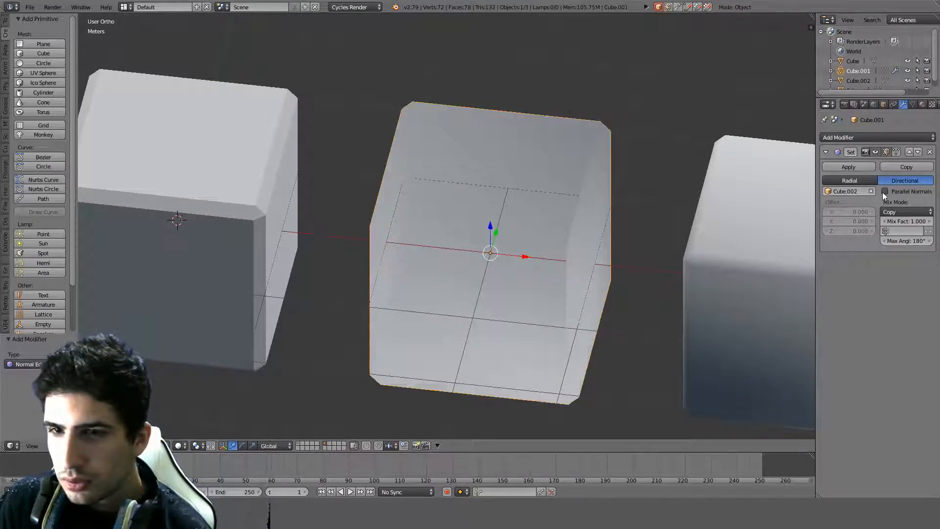
{"action": "left_click", "coordinate": [884, 191]}
{"action": "mouse_move", "coordinate": [563, 189]}
{"action": "middle_mouse_down"}
{"action": "mouse_move", "coordinate": [544, 182]}
{"action": "mouse_move", "coordinate": [593, 122]}
{"action": "mouse_move", "coordinate": [585, 205]}
{"action": "middle_mouse_up"}
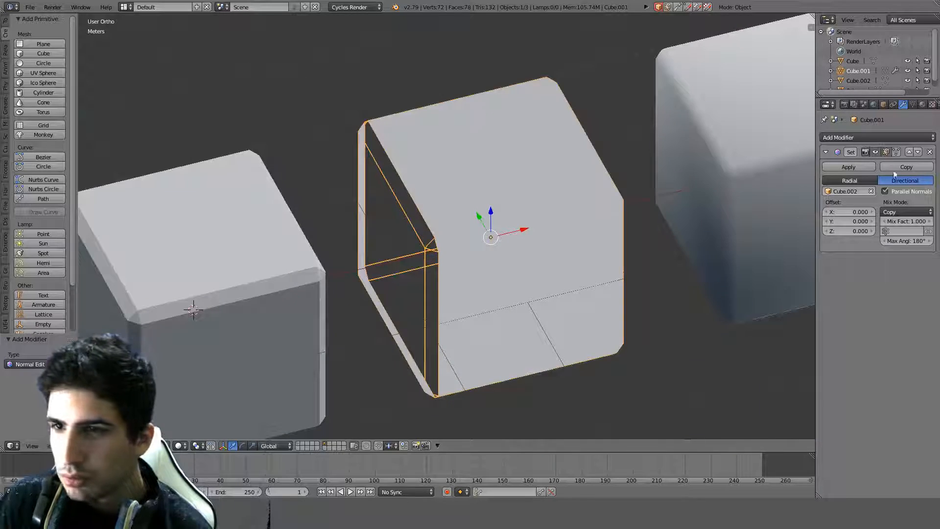
Return the Normal Edit modifier to Radial mode, clear its target, and try to pick the smooth-shaded cube as target again.
{"action": "left_click", "coordinate": [849, 180]}
{"action": "left_click", "coordinate": [872, 191]}
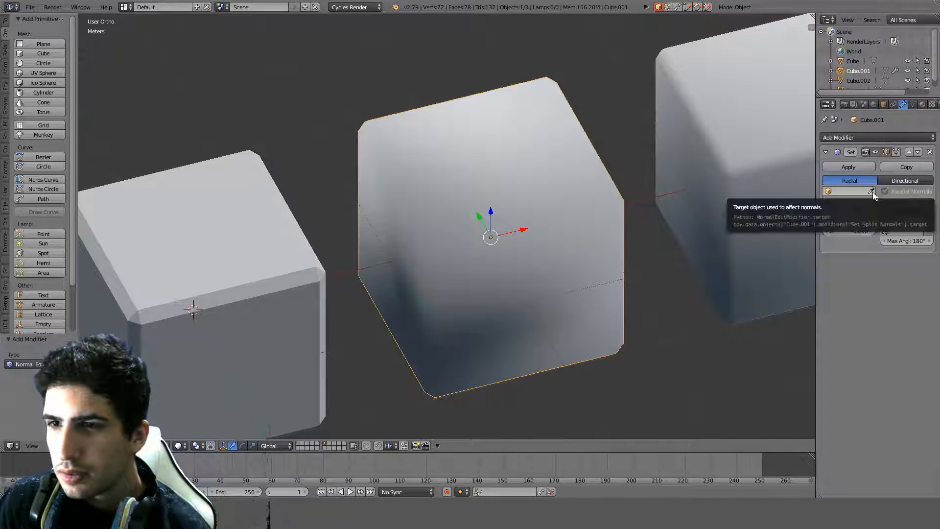
{"action": "left_click", "coordinate": [872, 192]}
{"action": "left_click", "coordinate": [713, 130]}
{"action": "mouse_move", "coordinate": [712, 130]}
{"action": "middle_mouse_down"}
{"action": "mouse_move", "coordinate": [578, 152]}
{"action": "mouse_move", "coordinate": [573, 166]}
{"action": "middle_mouse_up"}
{"action": "left_click", "coordinate": [871, 191]}
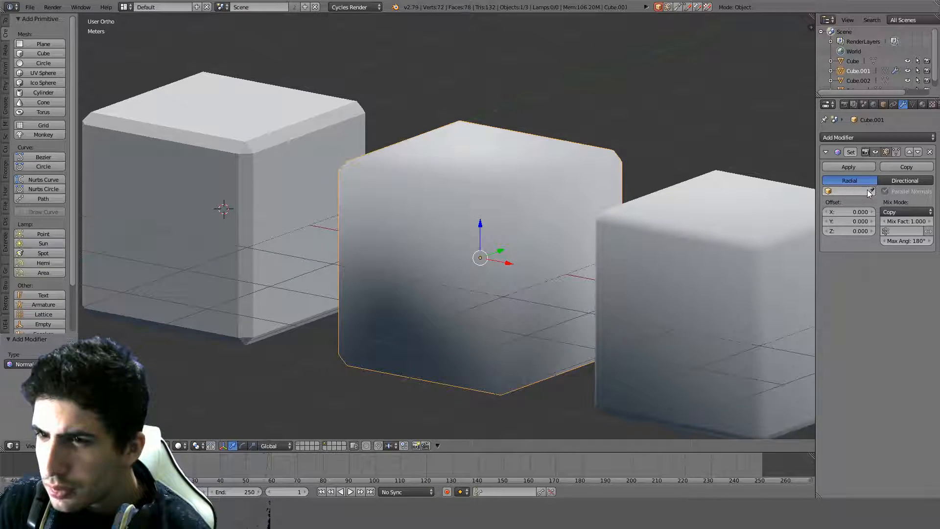
{"action": "middle_click_drag", "start_coordinate": [587, 196], "coordinate": [601, 242]}
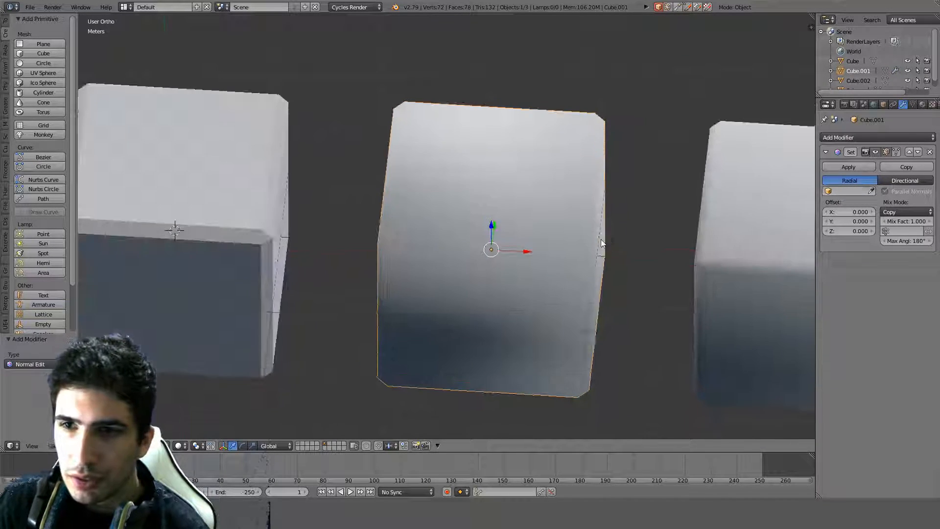
Remove the Normal Edit modifier from the middle cube.
{"action": "left_click", "coordinate": [929, 152]}
{"action": "left_click", "coordinate": [876, 138]}
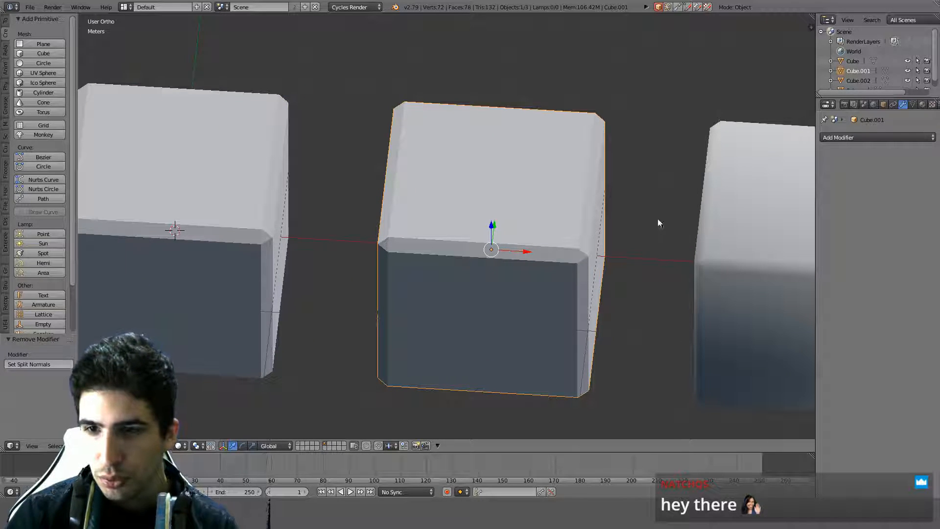
{"action": "middle_click_drag", "start_coordinate": [659, 223], "coordinate": [597, 212]}
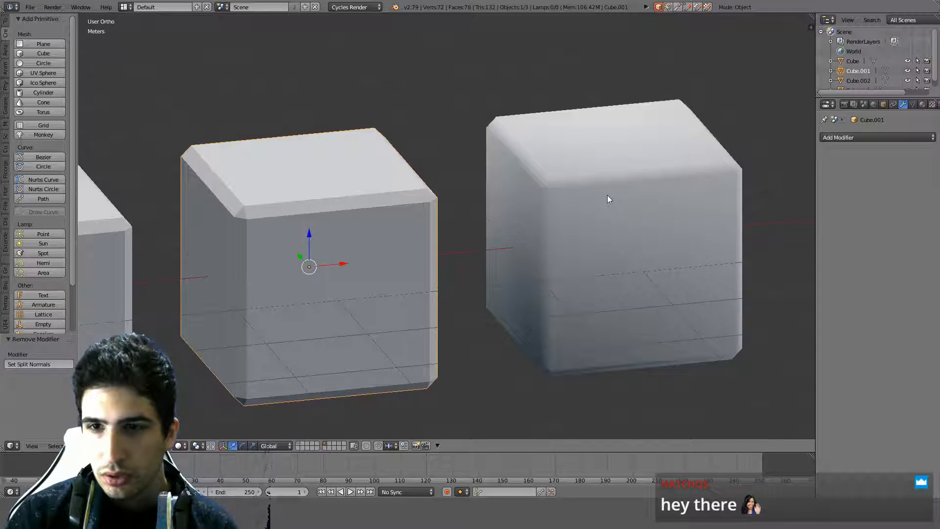
Duplicate the smooth-shaded cube and place the copy along the X axis at the end of the row.
{"action": "right_click", "coordinate": [611, 193]}
{"action": "key", "text": "KP_1"}
{"action": "scroll", "coordinate": [576, 182], "scroll_direction": "down", "scroll_amount": 4}
{"action": "middle_click_drag", "start_coordinate": [577, 182], "coordinate": [528, 190], "text": "shift"}
{"action": "key", "text": "shift+d"}
{"action": "key", "text": "x"}
{"action": "left_click", "coordinate": [670, 199], "text": "ctrl"}
Delete all the geometry of the duplicated cube in Edit Mode, and return to Object Mode.
{"action": "key", "text": "Tab"}
{"action": "middle_click_drag", "start_coordinate": [671, 199], "coordinate": [629, 244]}
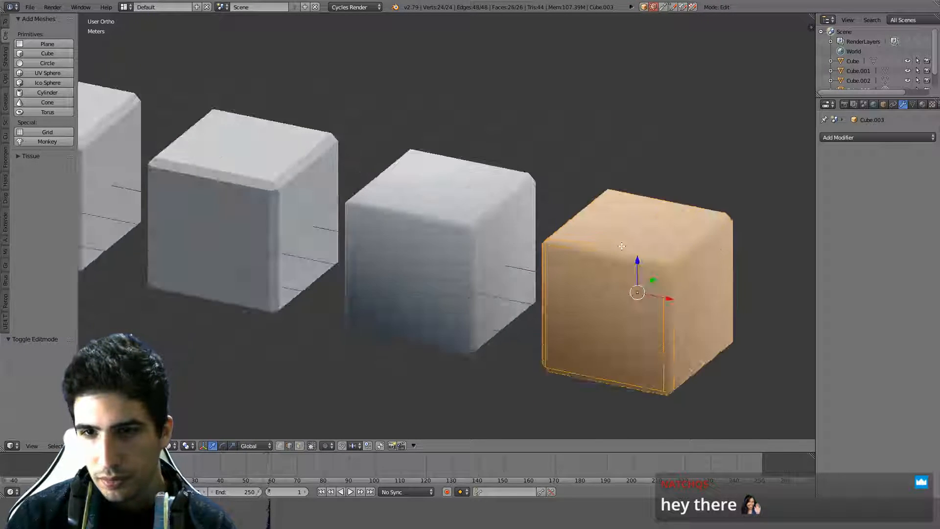
{"action": "scroll", "coordinate": [632, 244], "scroll_direction": "down", "scroll_amount": 2}
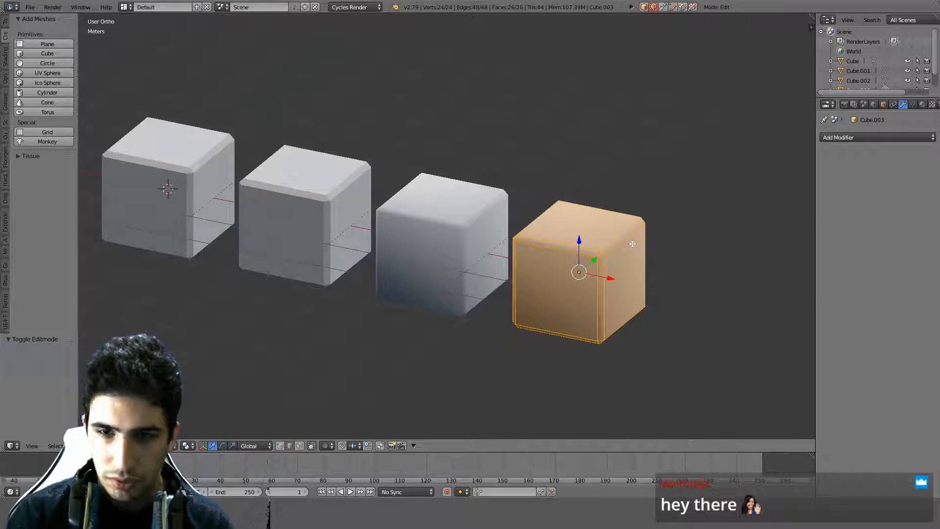
{"action": "key", "text": "x"}
{"action": "left_click", "coordinate": [632, 243]}
{"action": "key", "text": "Tab"}
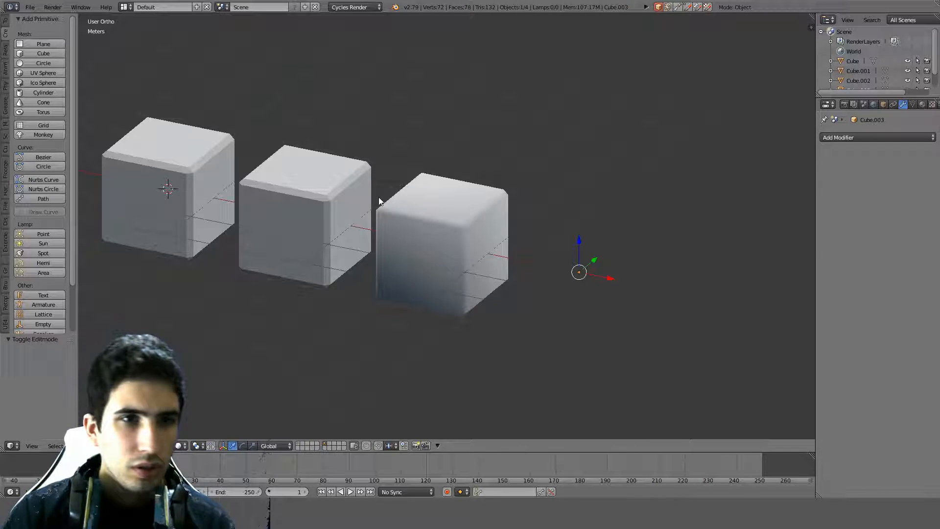
Add a new cube and move it along the X axis to the fourth place in the row.
{"action": "left_click", "coordinate": [57, 53]}
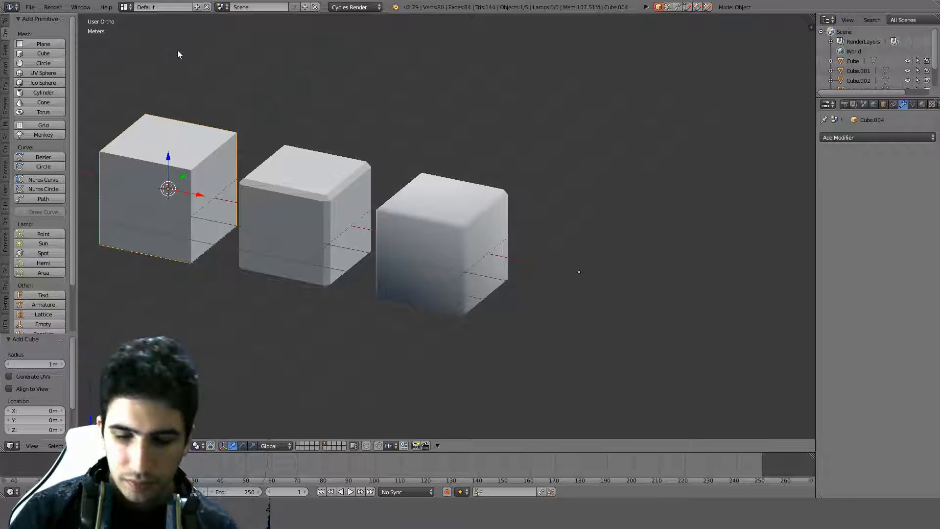
{"action": "key", "text": "KP_1"}
{"action": "key", "text": "g"}
{"action": "key", "text": "x"}
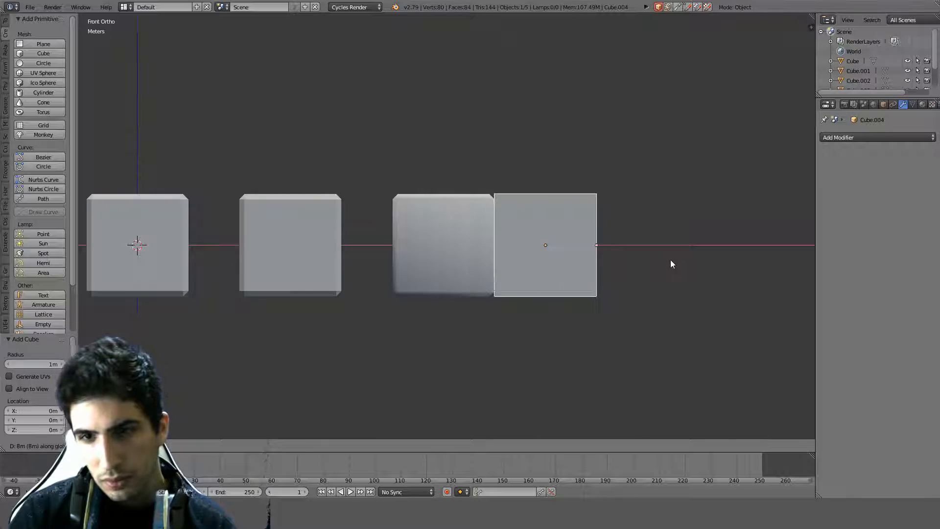
{"action": "left_click", "coordinate": [698, 261]}
Bevel all edges of the new cube with a 0.1 offset and several segments.
{"action": "key", "text": "Tab"}
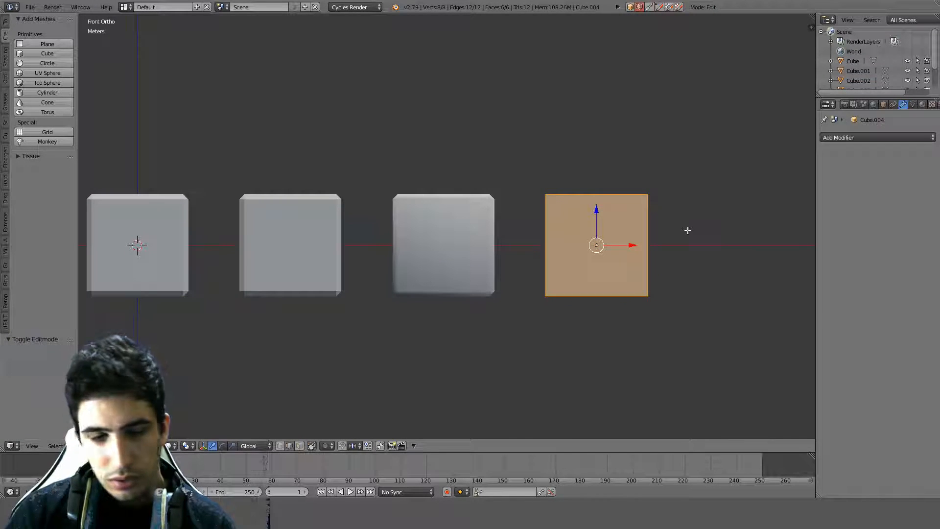
{"action": "key", "text": "ctrl+b"}
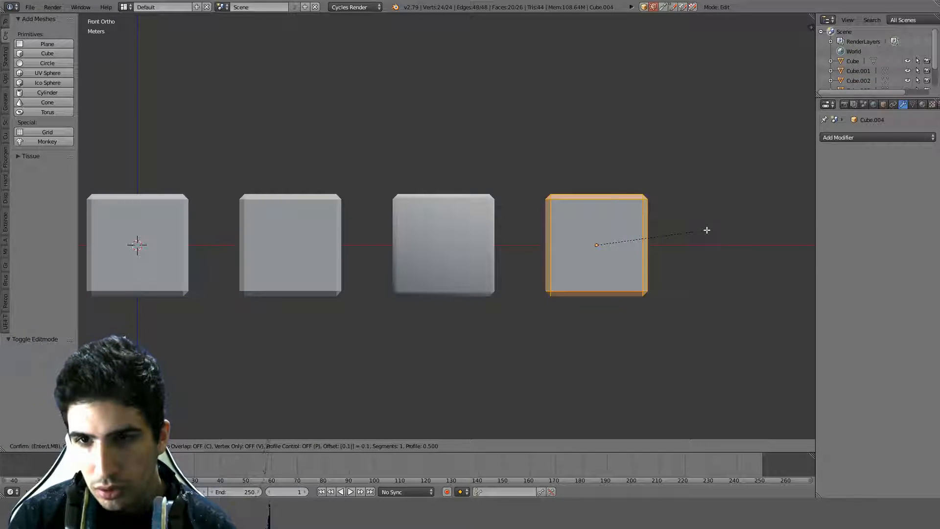
{"action": "left_click", "coordinate": [706, 230]}
{"action": "key", "text": "Tab"}
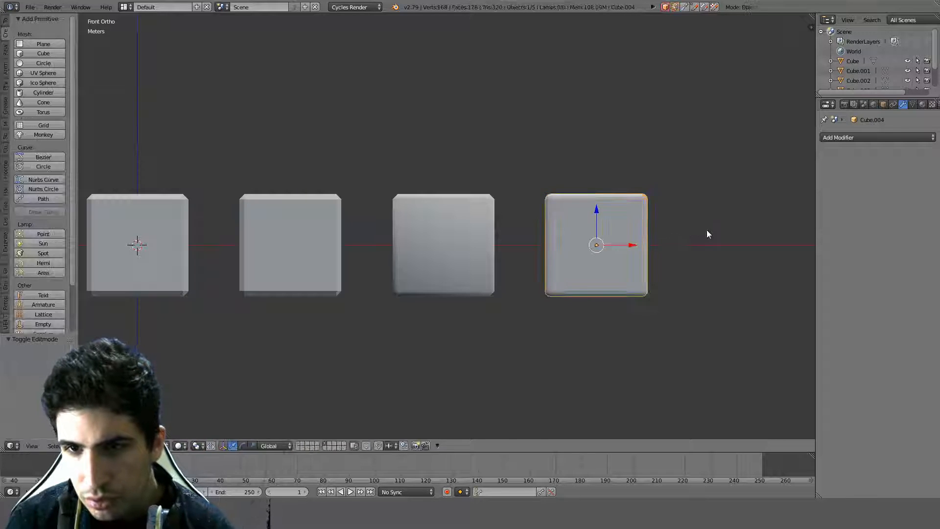
Apply smooth shading to all faces of the newly bevelled cube.
{"action": "middle_click_drag", "start_coordinate": [706, 230], "coordinate": [642, 247]}
{"action": "scroll", "coordinate": [642, 248], "scroll_direction": "up", "scroll_amount": 4}
{"action": "key", "text": "Tab"}
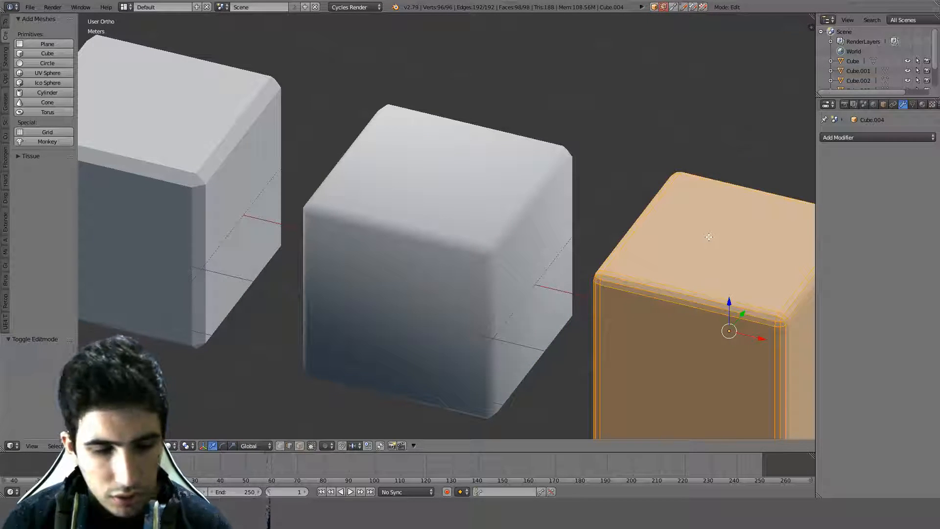
{"action": "key", "text": "ctrl+f"}
{"action": "left_click", "coordinate": [681, 235]}
{"action": "key", "text": "Tab"}
Switch to wireframe display and delete the empty object Cube.003 inside the new cube.
{"action": "middle_click_drag", "start_coordinate": [679, 254], "coordinate": [515, 174]}
{"action": "key", "text": "z"}
{"action": "right_click", "coordinate": [556, 233]}
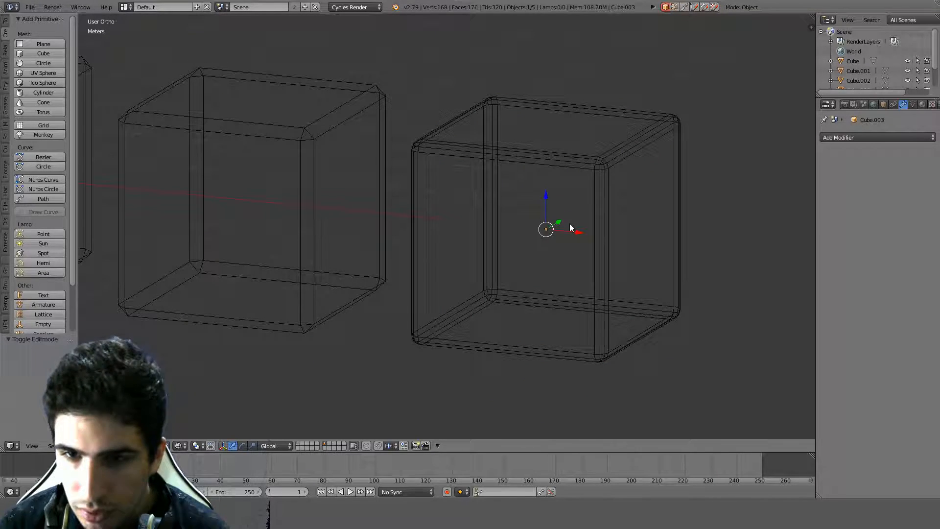
{"action": "key", "text": "x"}
{"action": "left_click", "coordinate": [555, 225]}
Select the second cube in the row and switch back to solid display.
{"action": "scroll", "coordinate": [351, 210], "scroll_direction": "down", "scroll_amount": 7}
{"action": "right_click", "coordinate": [384, 209]}
{"action": "scroll", "coordinate": [384, 210], "scroll_direction": "up", "scroll_amount": 5}
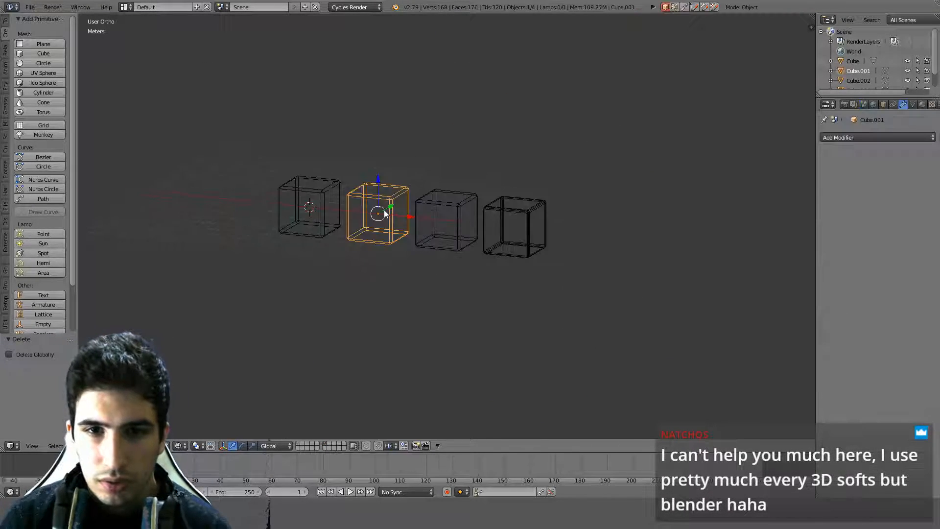
{"action": "scroll", "coordinate": [384, 209], "scroll_direction": "up", "scroll_amount": 3}
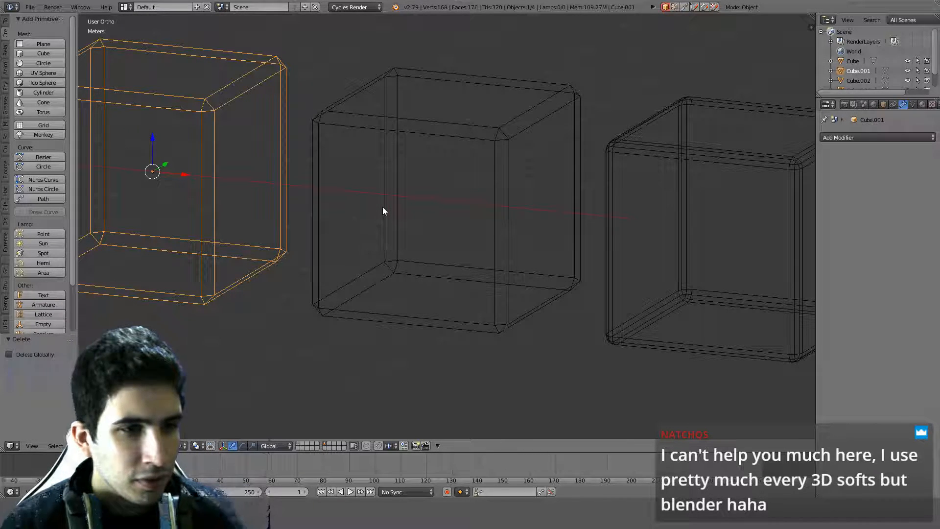
{"action": "key", "text": "z"}
Compare the shading of the flat, smooth-shaded and multi-segment bevelled cubes from several angles.
{"action": "middle_click_drag", "start_coordinate": [385, 209], "coordinate": [449, 207]}
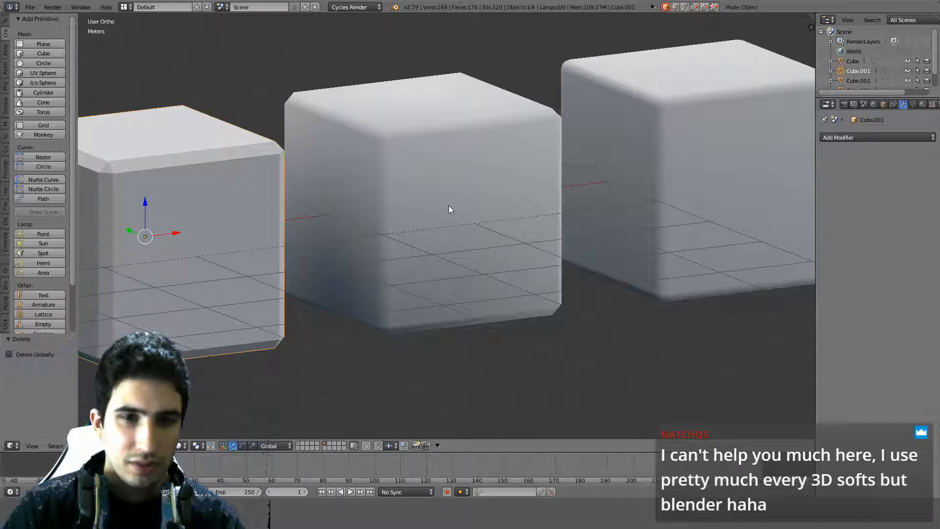
{"action": "key", "text": "KP_1"}
{"action": "middle_click_drag", "start_coordinate": [369, 101], "coordinate": [521, 140], "text": "shift"}
{"action": "middle_click_drag", "start_coordinate": [598, 123], "coordinate": [514, 156]}
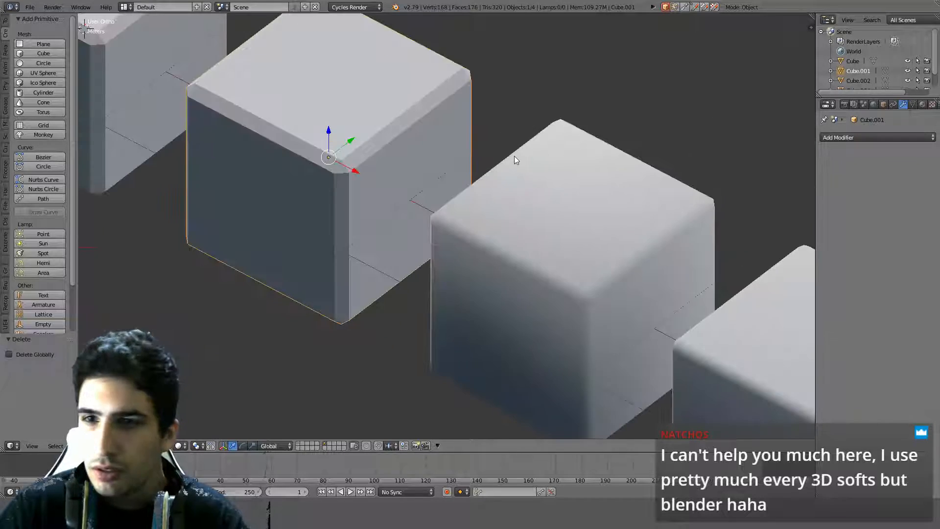
{"action": "scroll", "coordinate": [514, 157], "scroll_direction": "down", "scroll_amount": 3}
{"action": "middle_click_drag", "start_coordinate": [656, 198], "coordinate": [515, 149], "text": "shift"}
{"action": "middle_click_drag", "start_coordinate": [520, 191], "coordinate": [639, 255]}
{"action": "key", "text": "KP_1"}
{"action": "key", "text": "KP_5"}
{"action": "key", "text": "KP_5"}
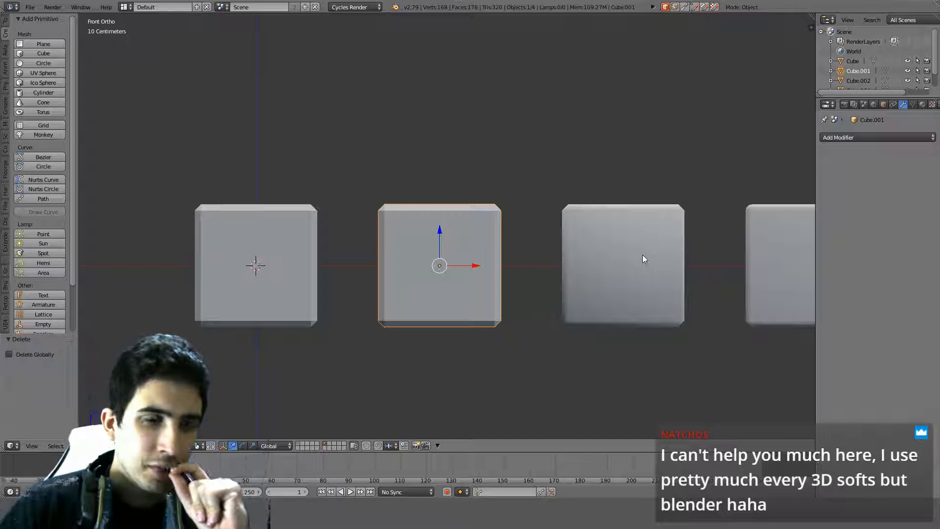
{"action": "scroll", "coordinate": [639, 259], "scroll_direction": "down", "scroll_amount": 3}
{"action": "middle_click_drag", "start_coordinate": [637, 254], "coordinate": [604, 290]}
{"action": "scroll", "coordinate": [604, 291], "scroll_direction": "up", "scroll_amount": 5}
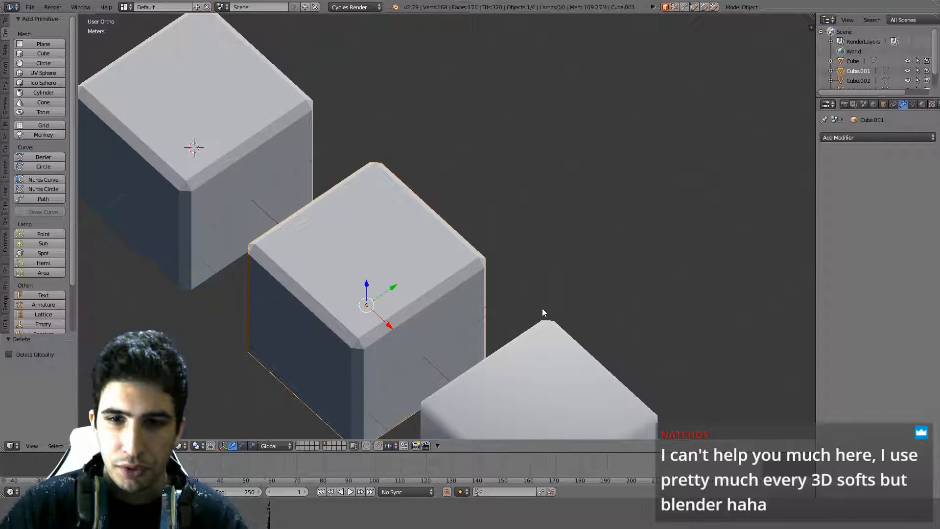
{"action": "middle_click_drag", "start_coordinate": [537, 284], "coordinate": [512, 210], "text": "shift"}
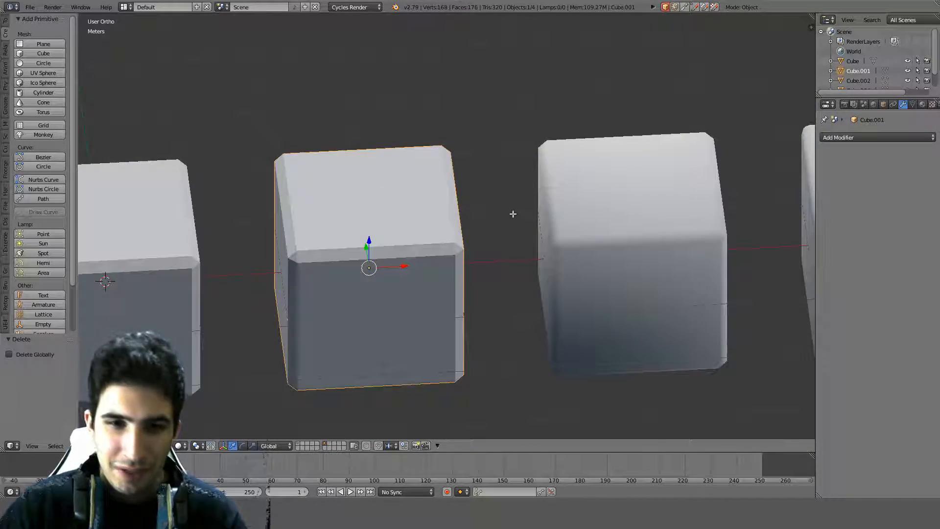
{"action": "key", "text": "Tab"}
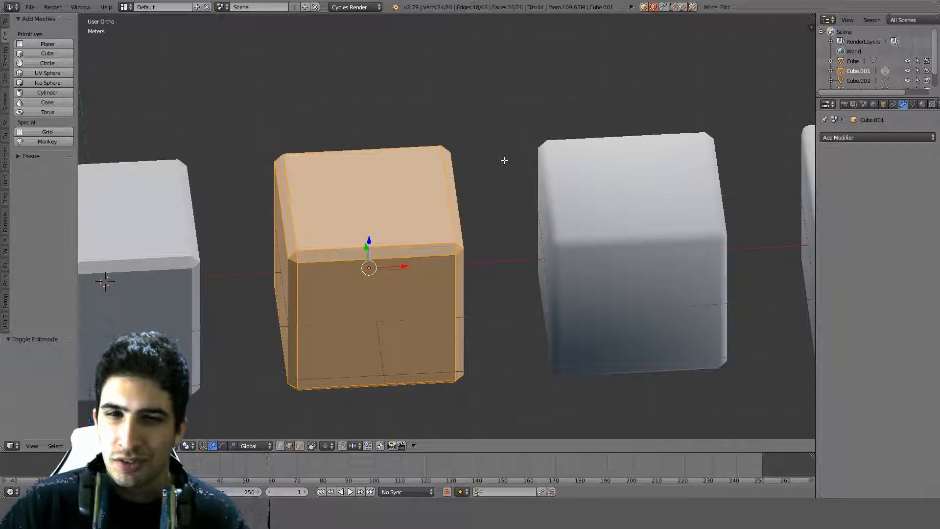
{"action": "key", "text": "Tab"}
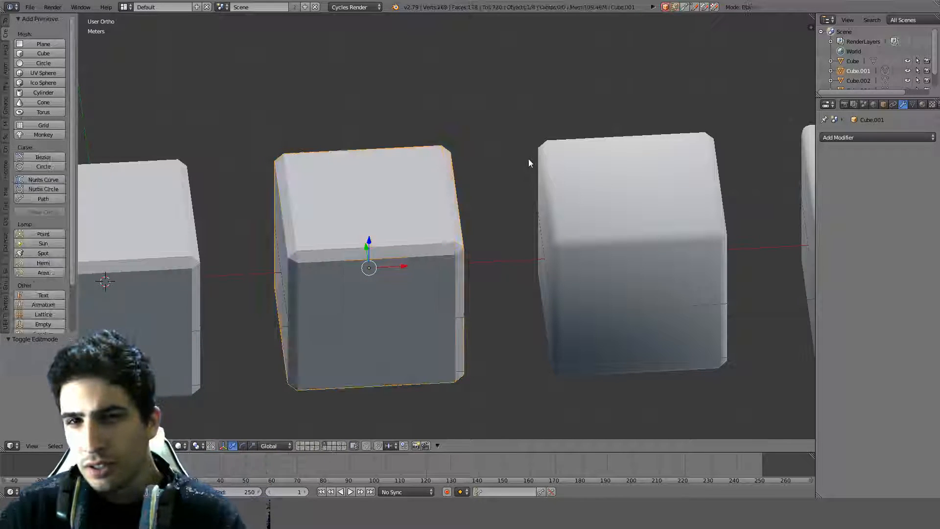
Try a radial Normal Edit modifier on the second cube, compare the shading, and remove the modifier.
{"action": "left_click", "coordinate": [904, 137]}
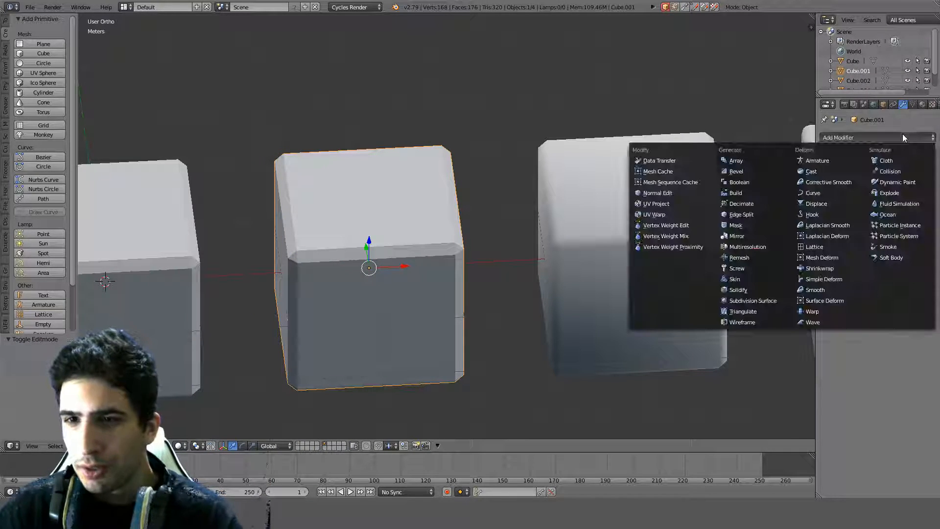
{"action": "left_click", "coordinate": [666, 195]}
{"action": "middle_click_drag", "start_coordinate": [509, 213], "coordinate": [480, 169]}
{"action": "scroll", "coordinate": [562, 254], "scroll_direction": "up", "scroll_amount": 3}
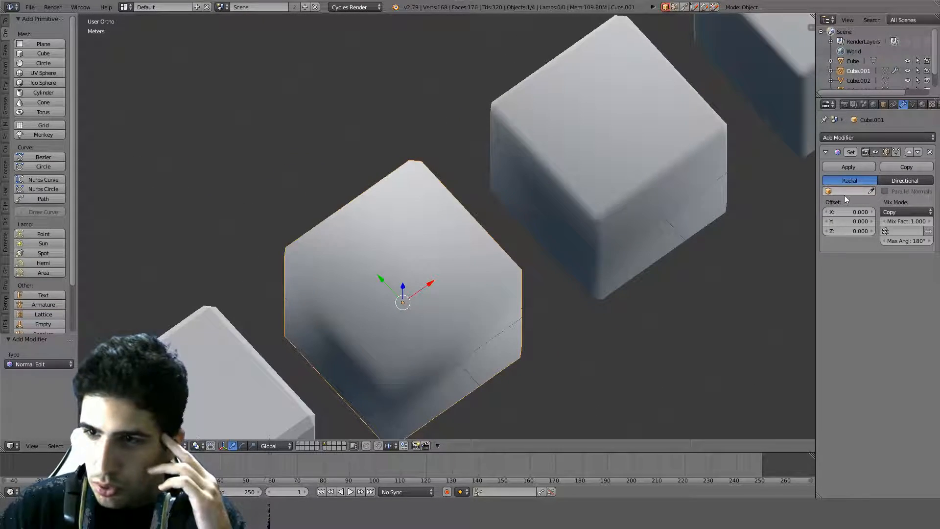
{"action": "left_click_drag", "start_coordinate": [850, 212], "coordinate": [888, 212]}
{"action": "left_click", "coordinate": [850, 212]}
{"action": "key", "text": "Return"}
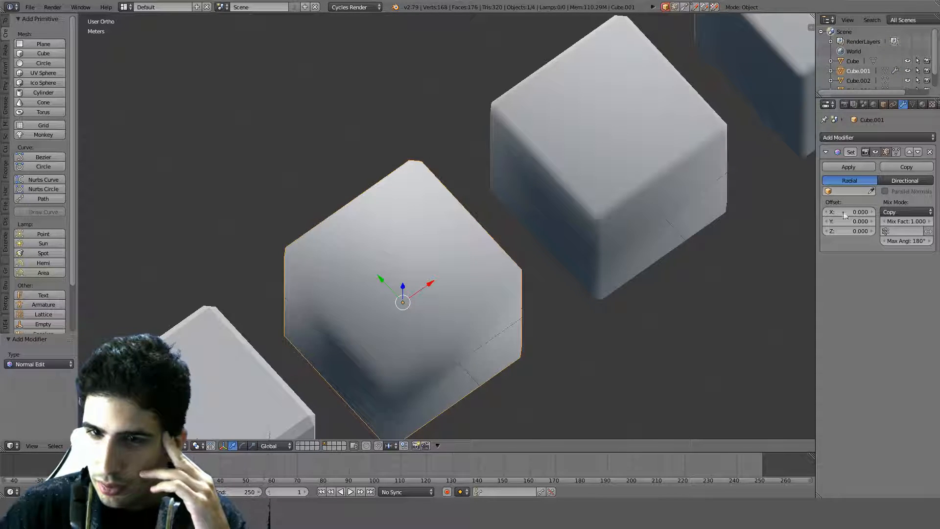
{"action": "mouse_move", "coordinate": [669, 270]}
{"action": "middle_mouse_down"}
{"action": "mouse_move", "coordinate": [623, 195]}
{"action": "mouse_move", "coordinate": [648, 200]}
{"action": "middle_mouse_up"}
{"action": "left_click", "coordinate": [930, 152]}
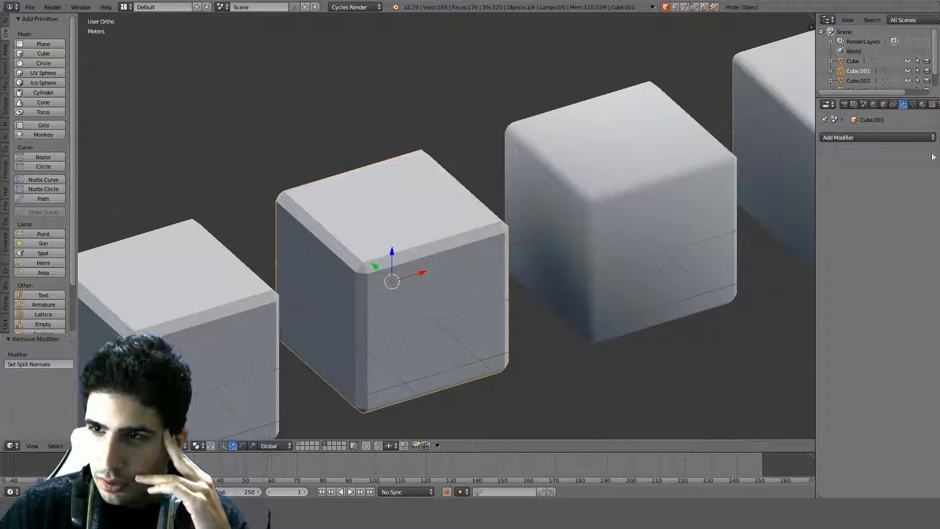
{"action": "scroll", "coordinate": [525, 241], "scroll_direction": "down", "scroll_amount": 3}
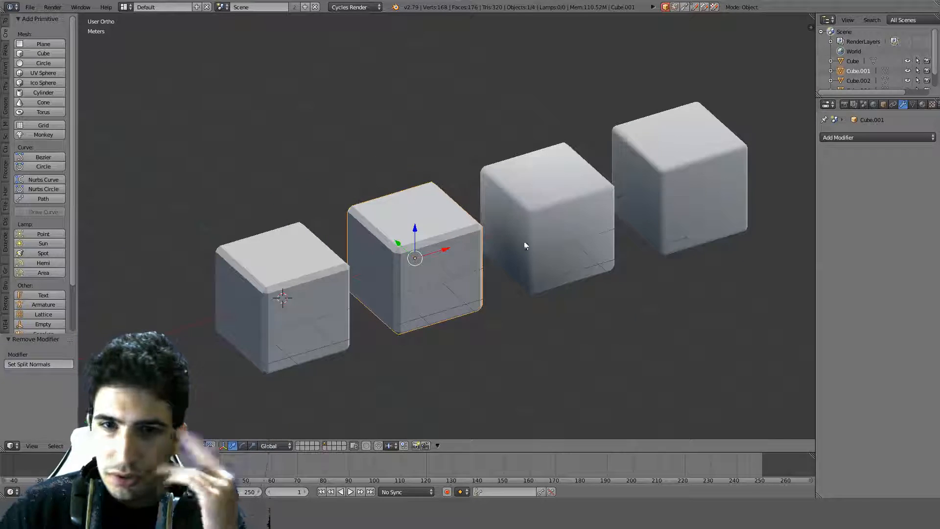
Show the layer containing the bottle, select the bottle and view it from the front.
{"action": "left_click", "coordinate": [298, 444]}
{"action": "middle_click_drag", "start_coordinate": [419, 267], "coordinate": [410, 223]}
{"action": "key", "text": "Home"}
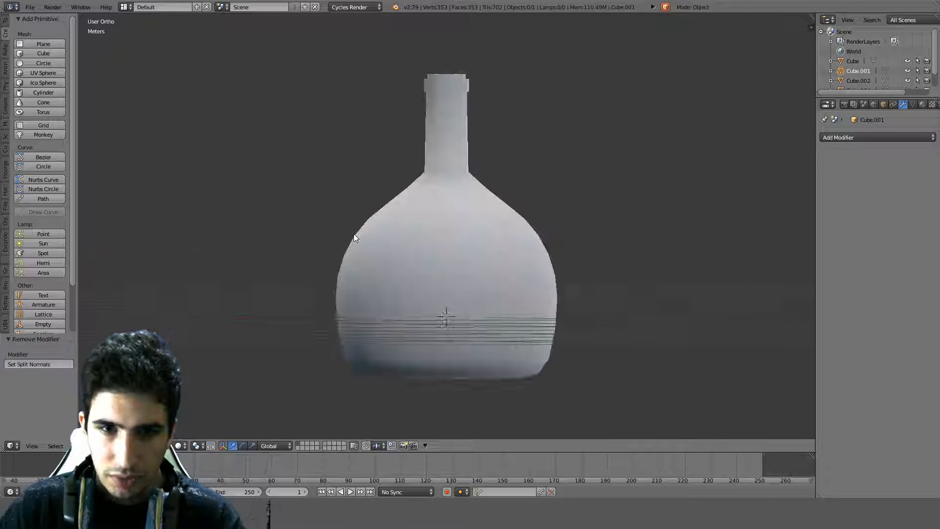
{"action": "right_click", "coordinate": [356, 235]}
{"action": "middle_click_drag", "start_coordinate": [521, 195], "coordinate": [480, 237]}
{"action": "key", "text": "KP_1"}
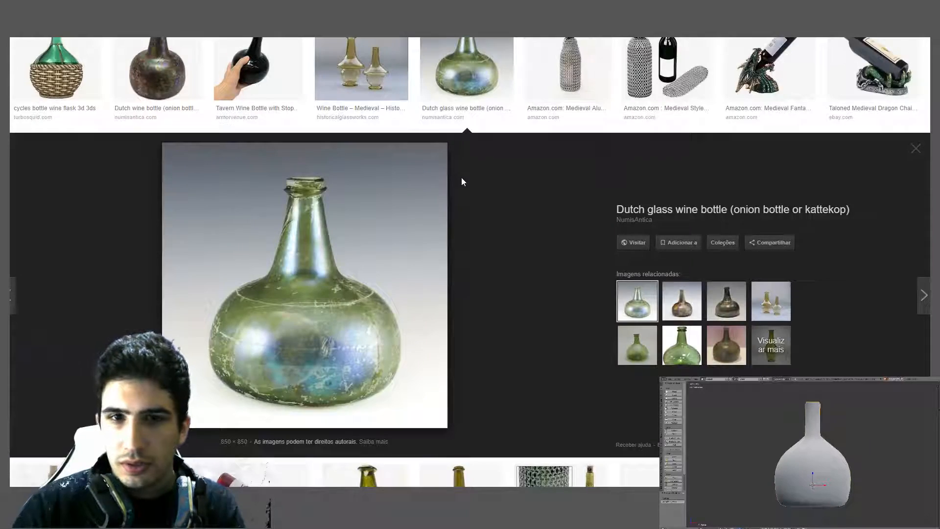
Switch to the Google Images page in the browser and try extending the "medieval wine bottle" query with "measu".
{"action": "scroll", "coordinate": [462, 180], "scroll_direction": "up", "scroll_amount": 5}
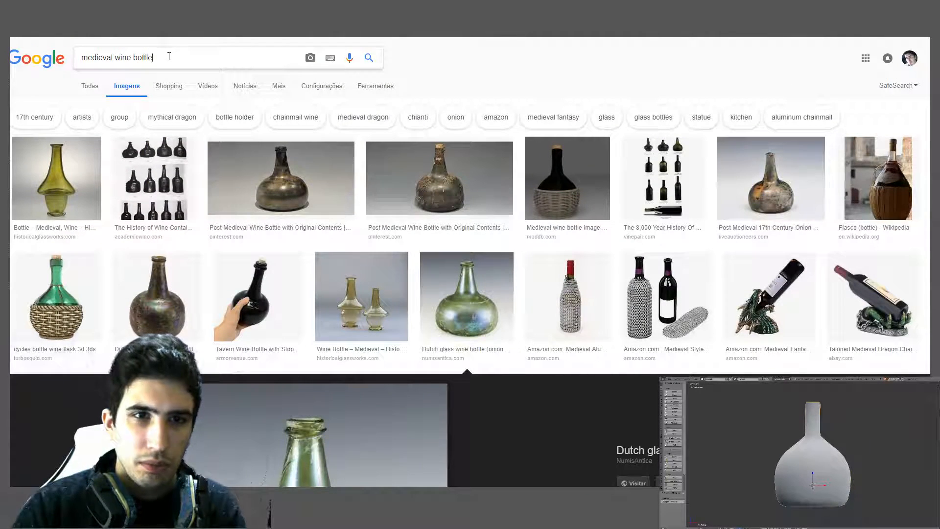
{"action": "type", "text": "measu"}
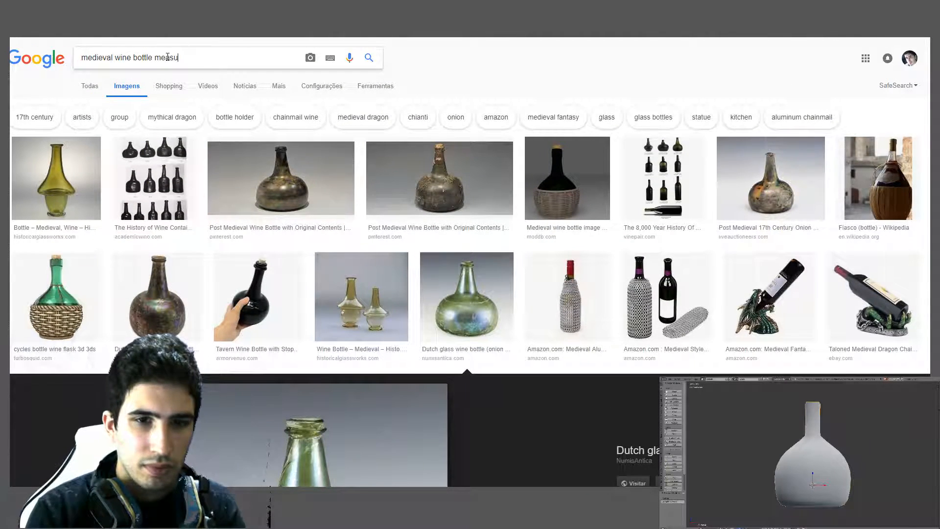
{"action": "key", "text": "BackSpace"}
{"action": "key", "text": "BackSpace"}
{"action": "key", "text": "BackSpace"}
{"action": "key", "text": "BackSpace"}
{"action": "key", "text": "BackSpace"}
{"action": "key", "text": "BackSpace"}
{"action": "key", "text": "BackSpace"}
{"action": "key", "text": "BackSpace"}
{"action": "key", "text": "BackSpace"}
{"action": "key", "text": "BackSpace"}
{"action": "key", "text": "BackSpace"}
{"action": "key", "text": "BackSpace"}
{"action": "key", "text": "BackSpace"}
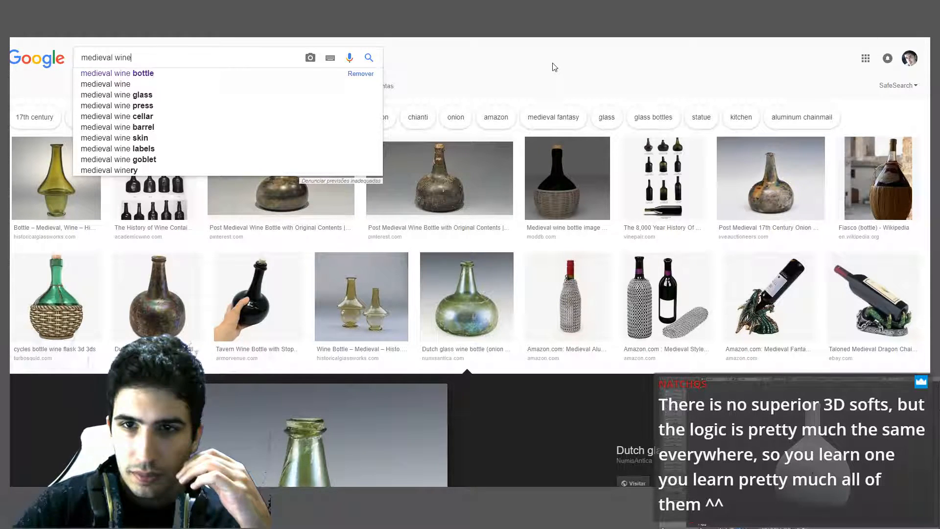
{"action": "left_click", "coordinate": [509, 77]}
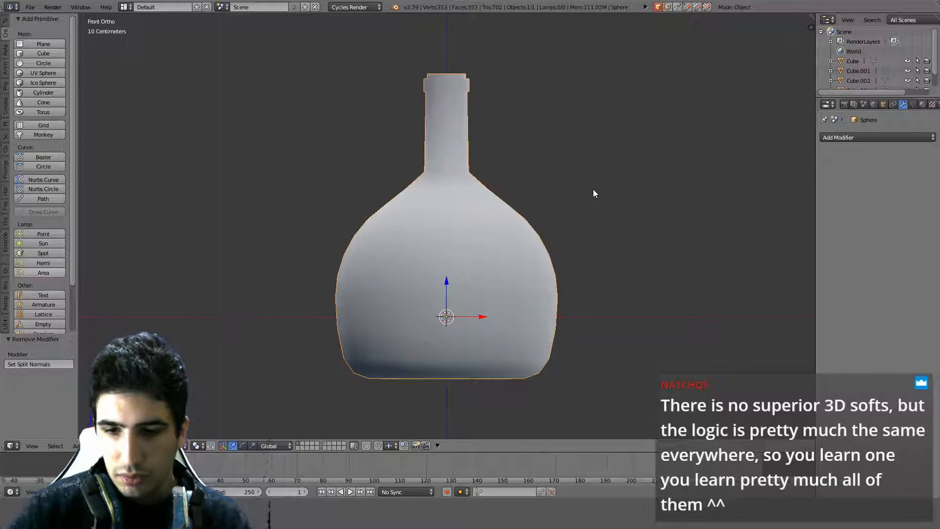
Display the bottle's object properties and examine its dimensions and top view in wireframe and solid display.
{"action": "key", "text": "z"}
{"action": "key", "text": "KP_7"}
{"action": "scroll", "coordinate": [592, 189], "scroll_direction": "up", "scroll_amount": 4}
{"action": "key", "text": "n"}
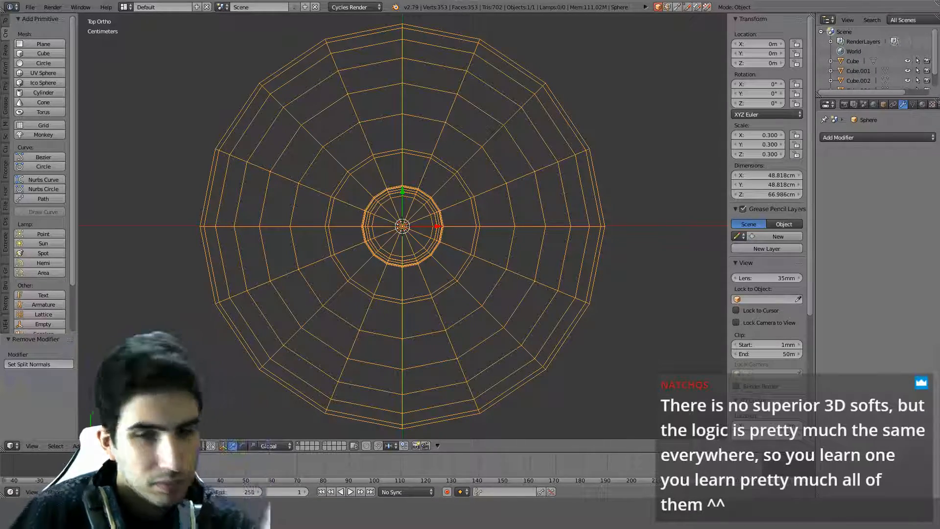
{"action": "middle_click_drag", "start_coordinate": [674, 308], "coordinate": [669, 288]}
{"action": "key", "text": "z"}
{"action": "scroll", "coordinate": [568, 274], "scroll_direction": "up", "scroll_amount": 1}
{"action": "mouse_move", "coordinate": [559, 273]}
{"action": "middle_mouse_down"}
{"action": "mouse_move", "coordinate": [547, 266]}
{"action": "mouse_move", "coordinate": [543, 281]}
{"action": "mouse_move", "coordinate": [524, 253]}
{"action": "mouse_move", "coordinate": [471, 246]}
{"action": "mouse_move", "coordinate": [433, 195]}
{"action": "mouse_move", "coordinate": [423, 138]}
{"action": "mouse_move", "coordinate": [442, 144]}
{"action": "mouse_move", "coordinate": [459, 169]}
{"action": "mouse_move", "coordinate": [463, 138]}
{"action": "middle_mouse_up"}
{"action": "key", "text": "KP_7"}
{"action": "key", "text": "KP_7"}
{"action": "key", "text": "KP_7"}
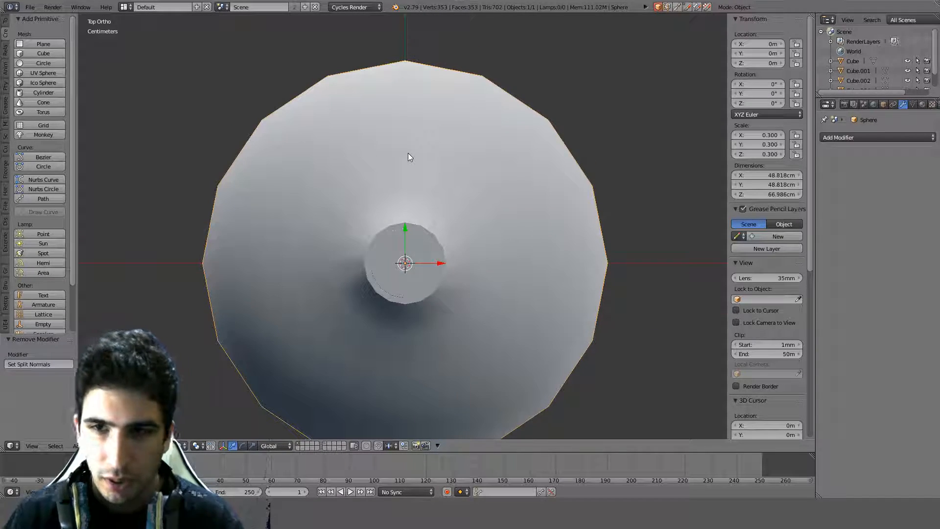
Scale the whole bottle uniformly by 0.5 in object mode and check it in perspective.
{"action": "key", "text": "Tab"}
{"action": "key", "text": "Tab"}
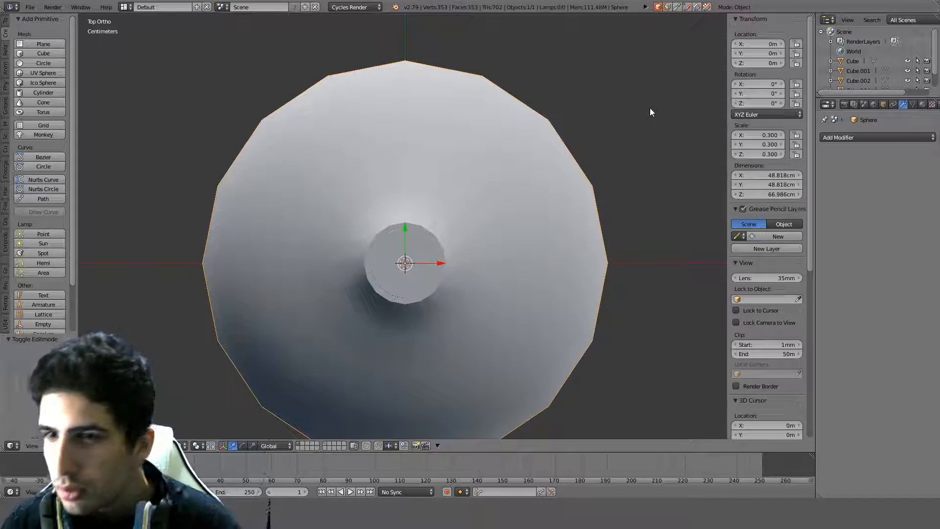
{"action": "key", "text": "s"}
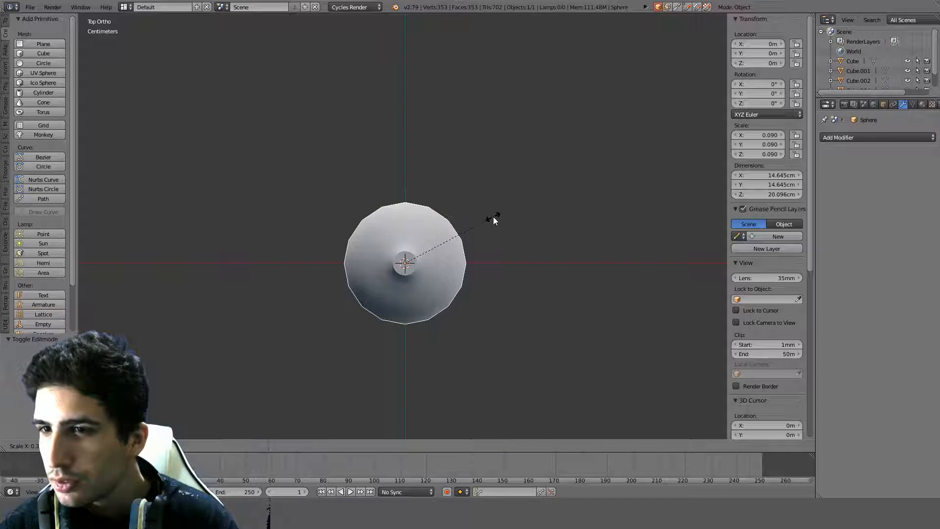
{"action": "left_click", "coordinate": [519, 198]}
{"action": "middle_click_drag", "start_coordinate": [436, 254], "coordinate": [460, 174]}
{"action": "key", "text": "KP_5"}
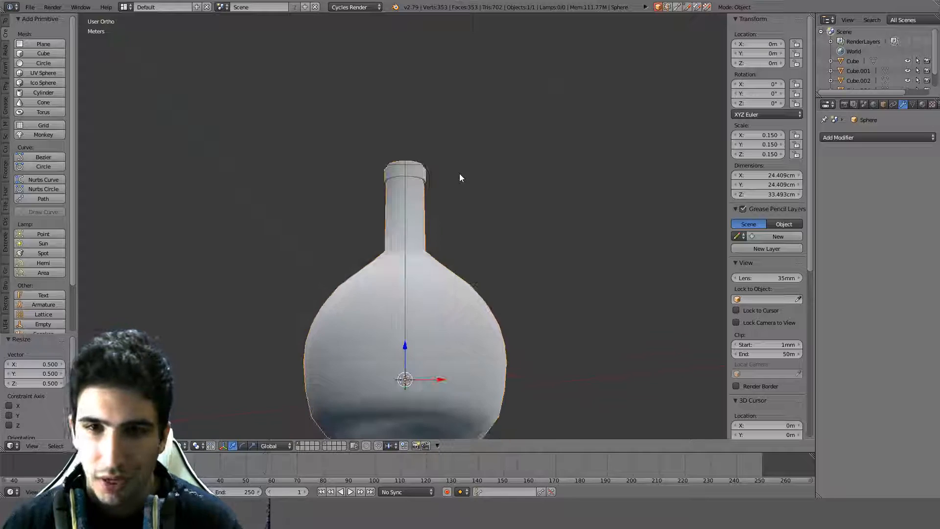
{"action": "scroll", "coordinate": [460, 178], "scroll_direction": "up", "scroll_amount": 2}
{"action": "scroll", "coordinate": [459, 173], "scroll_direction": "down", "scroll_amount": 2}
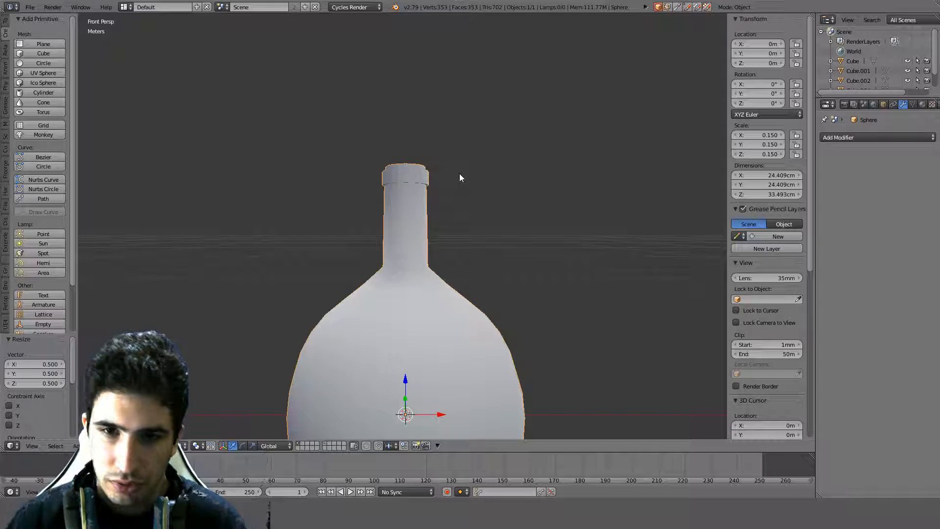
Hide the properties region and tool shelf and show the bottle in front orthographic view.
{"action": "key", "text": "KP_1"}
{"action": "key", "text": "n"}
{"action": "key", "text": "t"}
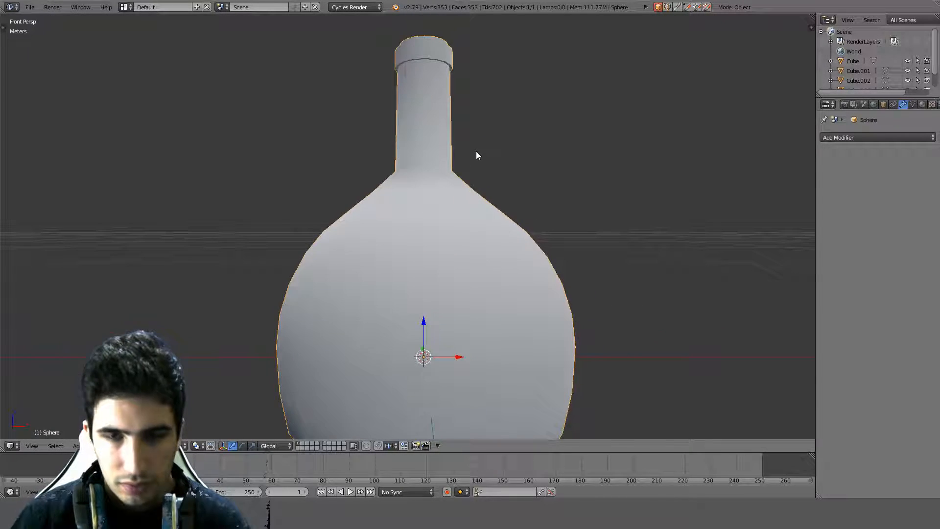
{"action": "scroll", "coordinate": [475, 156], "scroll_direction": "down", "scroll_amount": 2}
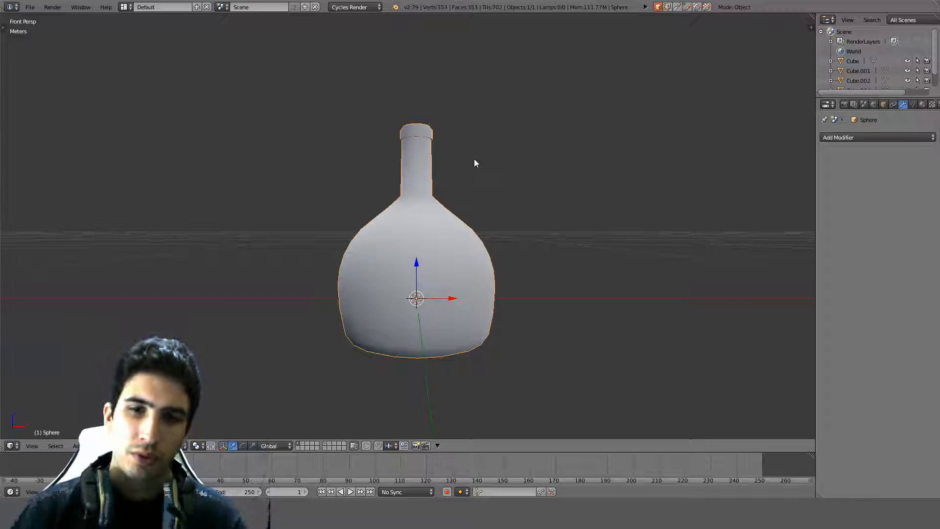
{"action": "key", "text": "KP_5"}
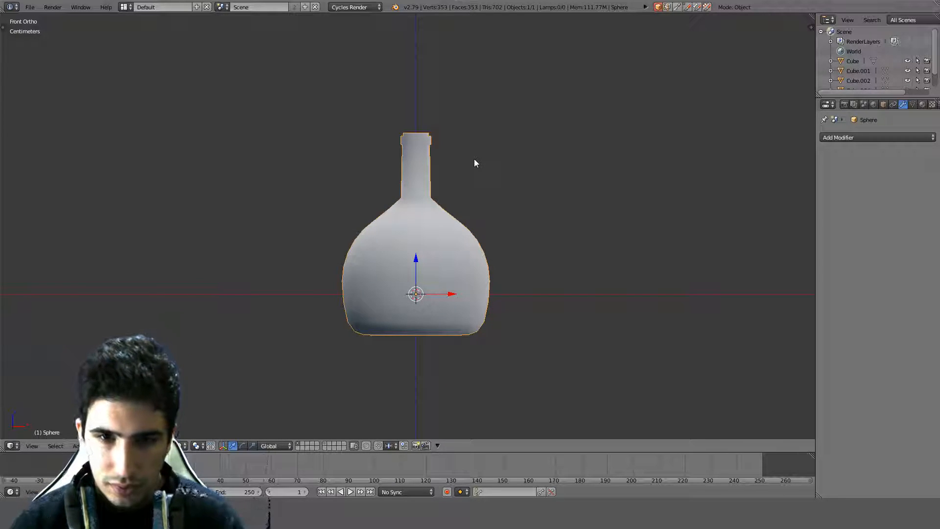
{"action": "middle_click_drag", "start_coordinate": [474, 160], "coordinate": [446, 172]}
{"action": "key", "text": "KP_1"}
In edit mode, move the bottle's whole mesh up about 6.8 cm along Z, bringing its base to the object origin.
{"action": "key", "text": "Tab"}
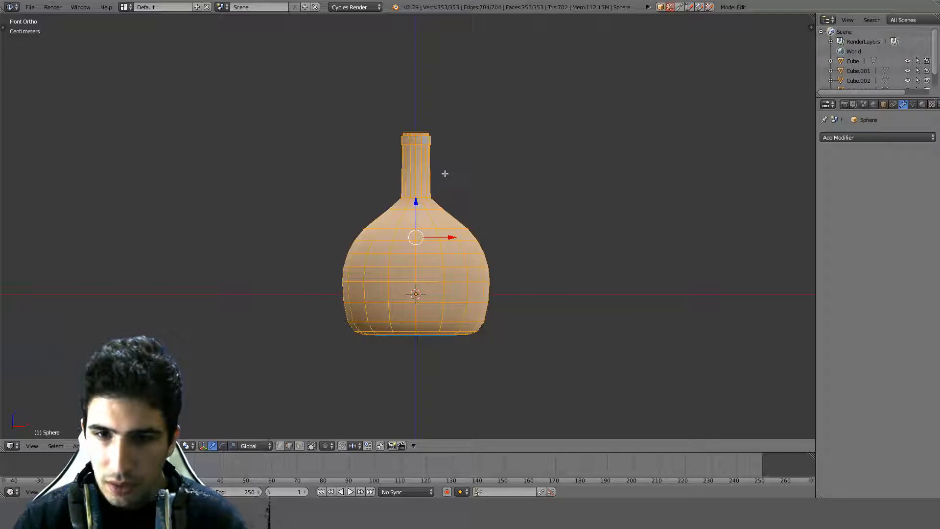
{"action": "scroll", "coordinate": [458, 325], "scroll_direction": "up", "scroll_amount": 2}
{"action": "middle_click_drag", "start_coordinate": [447, 329], "coordinate": [448, 255], "text": "shift"}
{"action": "key", "text": "g"}
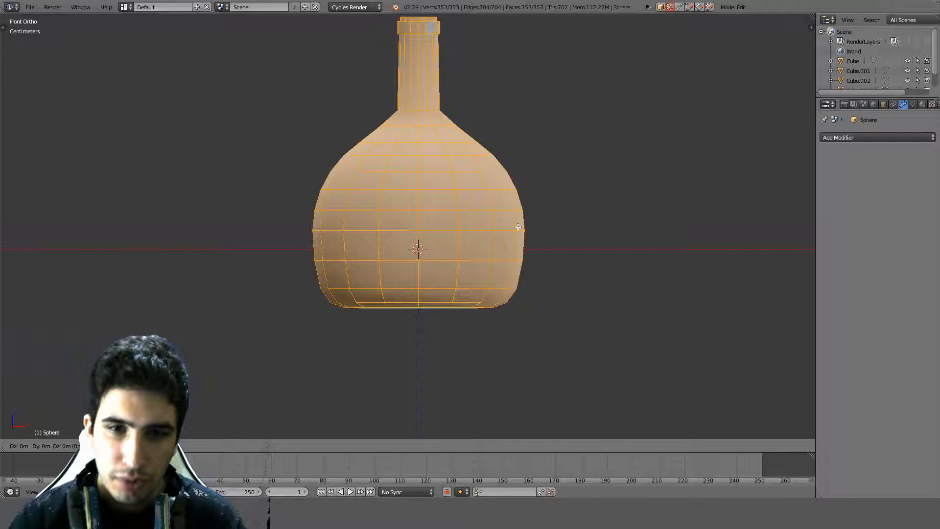
{"action": "key", "text": "z"}
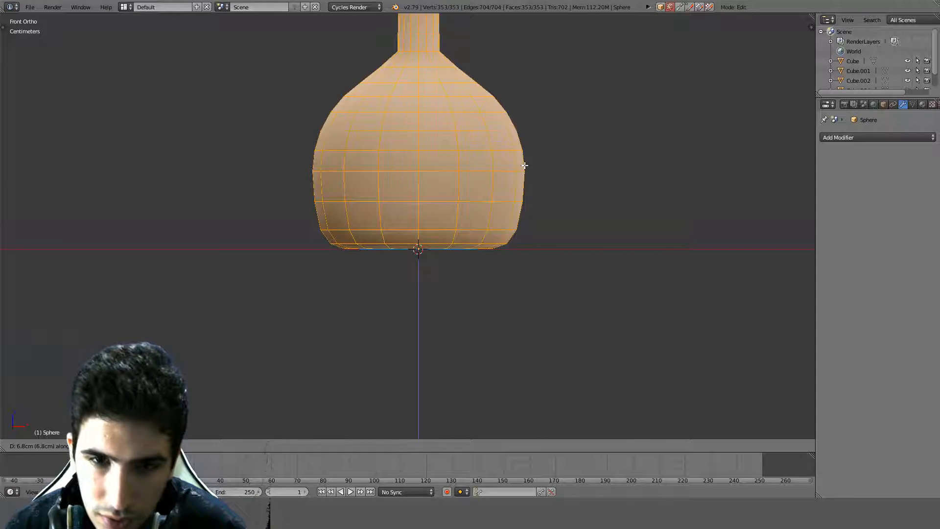
{"action": "left_click", "coordinate": [524, 159]}
Lower the whole mesh by about 1 mm along Z to align the base with the red axis line.
{"action": "scroll", "coordinate": [492, 175], "scroll_direction": "up", "scroll_amount": 6}
{"action": "scroll", "coordinate": [492, 175], "scroll_direction": "up", "scroll_amount": 3}
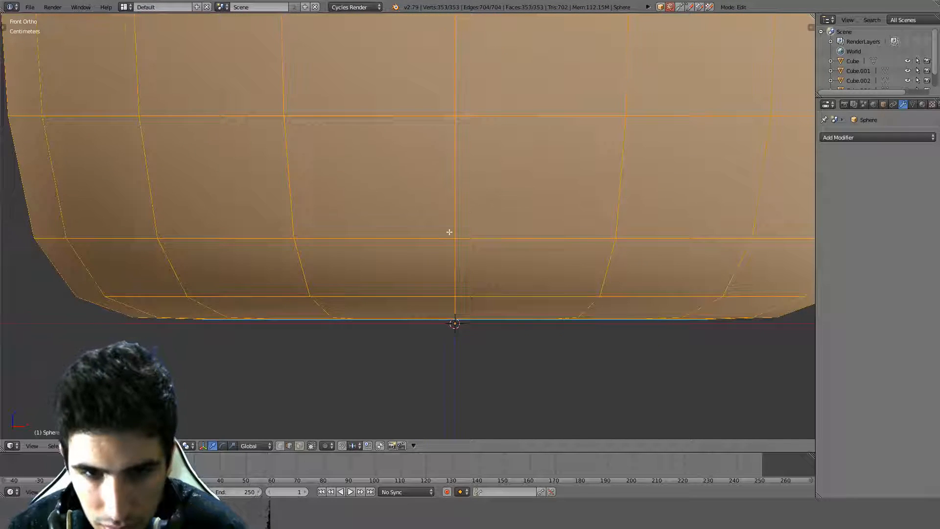
{"action": "key", "text": "g"}
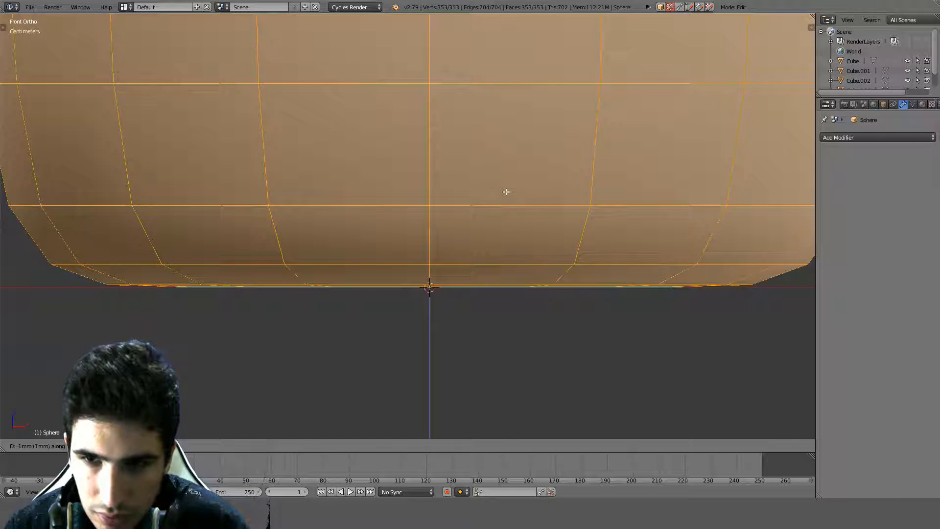
{"action": "left_click", "coordinate": [506, 191]}
{"action": "scroll", "coordinate": [506, 191], "scroll_direction": "down", "scroll_amount": 6}
{"action": "middle_click_drag", "start_coordinate": [506, 192], "coordinate": [461, 224]}
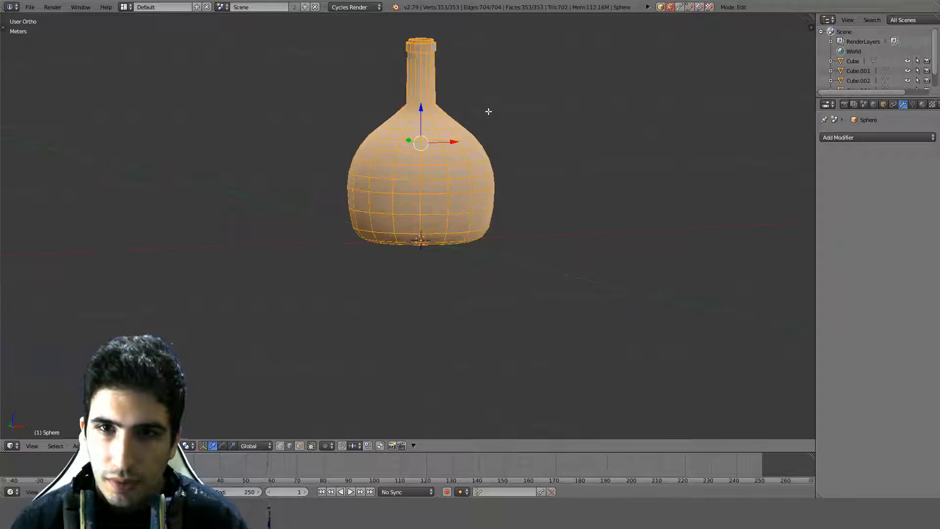
Examine the inner tube of the bottle neck in wireframe and solid display.
{"action": "mouse_move", "coordinate": [488, 111]}
{"action": "middle_mouse_down"}
{"action": "mouse_move", "coordinate": [462, 248]}
{"action": "mouse_move", "coordinate": [440, 272]}
{"action": "middle_mouse_up"}
{"action": "scroll", "coordinate": [441, 272], "scroll_direction": "up", "scroll_amount": 5}
{"action": "key", "text": "z"}
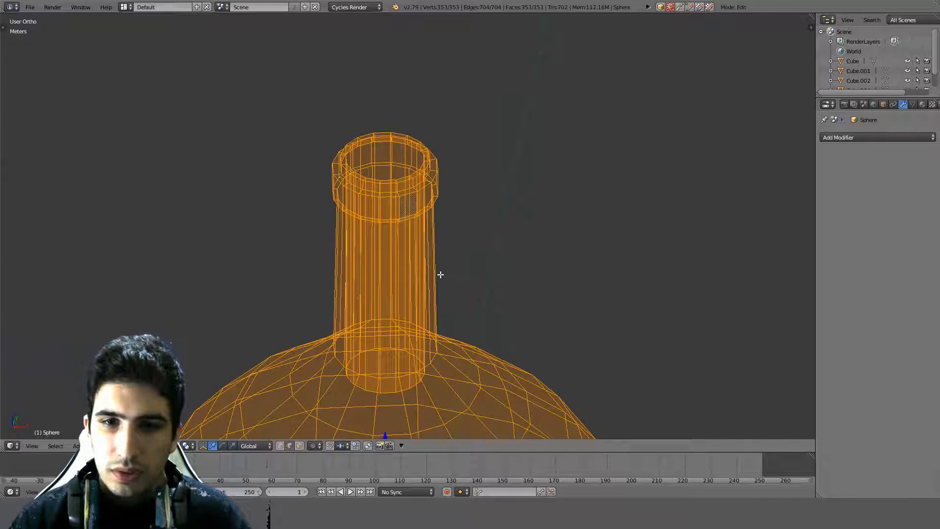
{"action": "scroll", "coordinate": [430, 277], "scroll_direction": "down", "scroll_amount": 2}
{"action": "scroll", "coordinate": [420, 280], "scroll_direction": "up", "scroll_amount": 3}
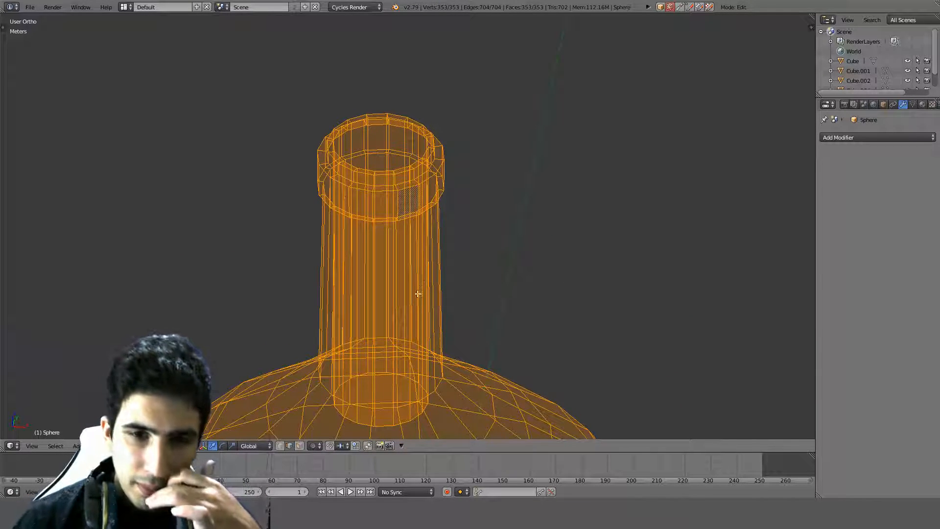
{"action": "scroll", "coordinate": [418, 294], "scroll_direction": "down", "scroll_amount": 1}
{"action": "key", "text": "z"}
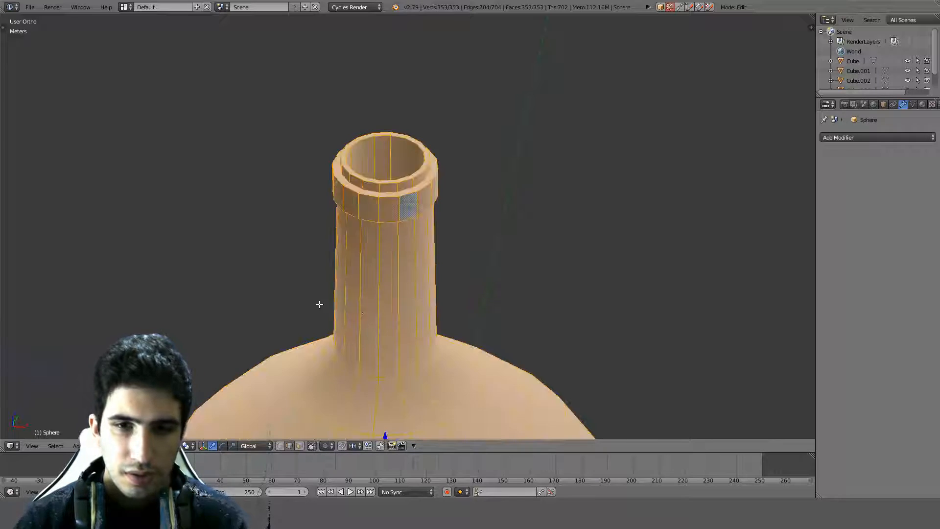
{"action": "mouse_move", "coordinate": [319, 302]}
{"action": "middle_mouse_down"}
{"action": "mouse_move", "coordinate": [394, 303]}
{"action": "mouse_move", "coordinate": [404, 253]}
{"action": "middle_mouse_up"}
{"action": "key", "text": "z"}
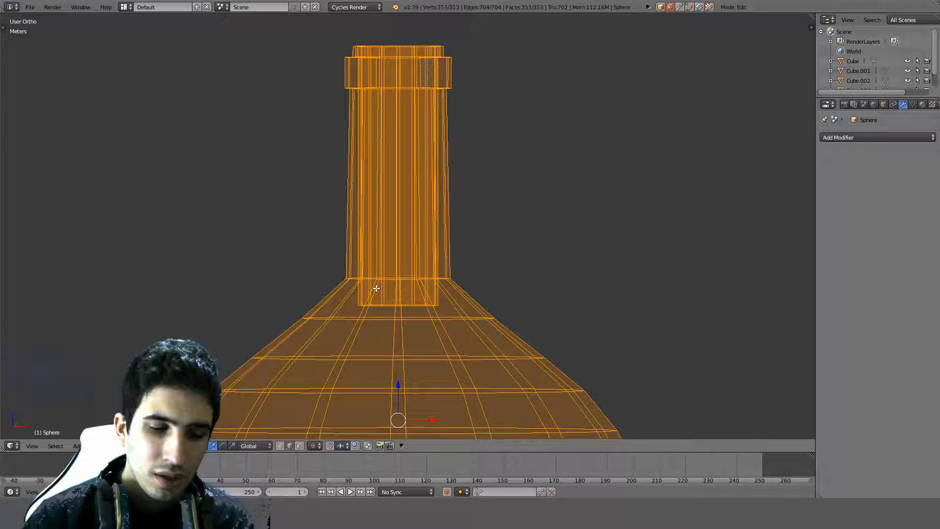
{"action": "key", "text": "z"}
{"action": "key", "text": "z"}
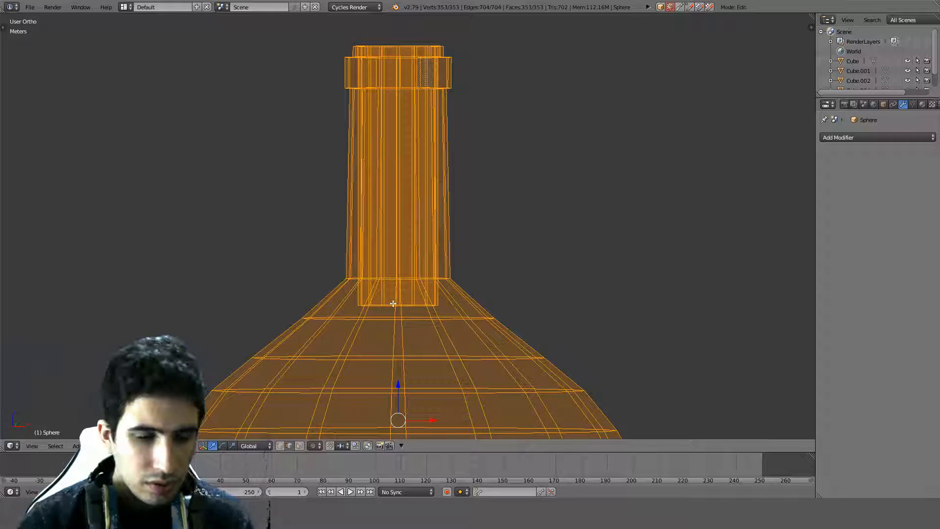
Select the vertex ring at the lower end of the neck's inner tube and delete it.
{"action": "key", "text": "Tab"}
{"action": "key", "text": "Tab"}
{"action": "key", "text": "a"}
{"action": "right_click", "coordinate": [384, 304], "text": "alt"}
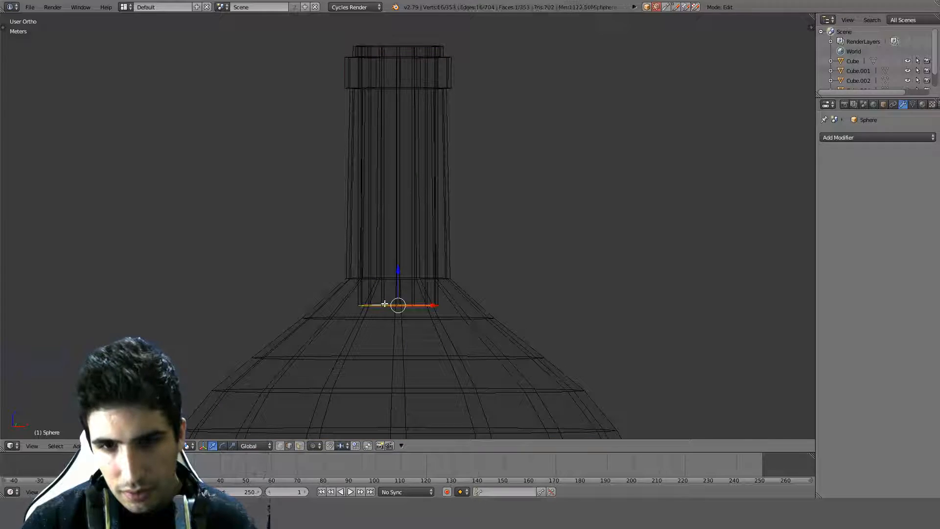
{"action": "key", "text": "x"}
{"action": "left_click", "coordinate": [383, 303]}
Return to solid display in object mode and examine the bottle's opened neck from several angles.
{"action": "mouse_move", "coordinate": [384, 302]}
{"action": "middle_mouse_down"}
{"action": "mouse_move", "coordinate": [447, 204]}
{"action": "mouse_move", "coordinate": [426, 310]}
{"action": "middle_mouse_up"}
{"action": "key", "text": "z"}
{"action": "scroll", "coordinate": [440, 268], "scroll_direction": "up", "scroll_amount": 3}
{"action": "key", "text": "Tab"}
{"action": "scroll", "coordinate": [426, 311], "scroll_direction": "down", "scroll_amount": 4}
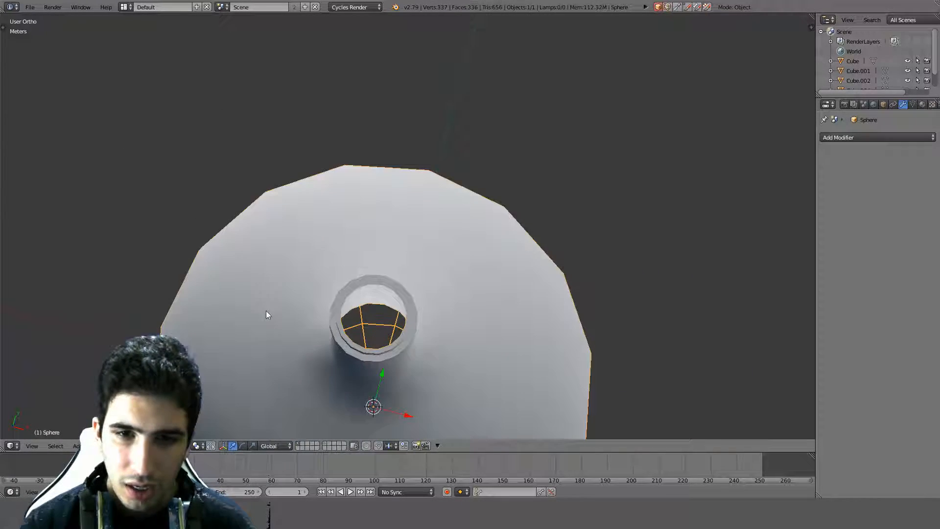
{"action": "middle_click_drag", "start_coordinate": [266, 311], "coordinate": [410, 262]}
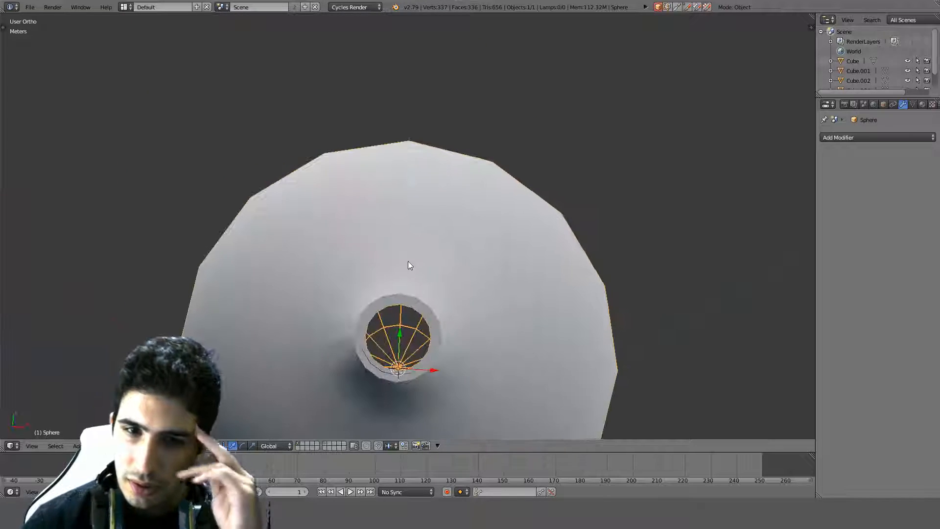
{"action": "middle_click_drag", "start_coordinate": [524, 326], "coordinate": [271, 240]}
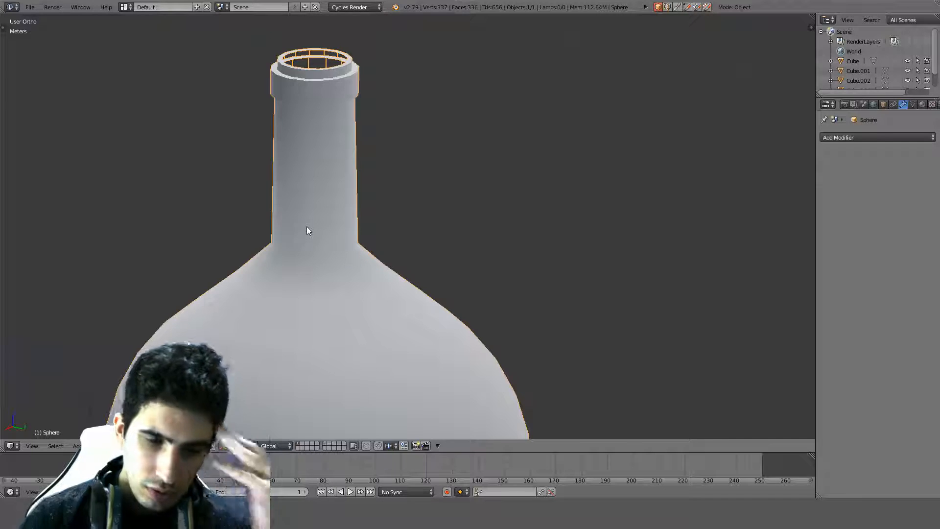
Select the whole bottle mesh in wireframe display and examine its indented base in front view and from an angle.
{"action": "key", "text": "Tab"}
{"action": "key", "text": "KP_1"}
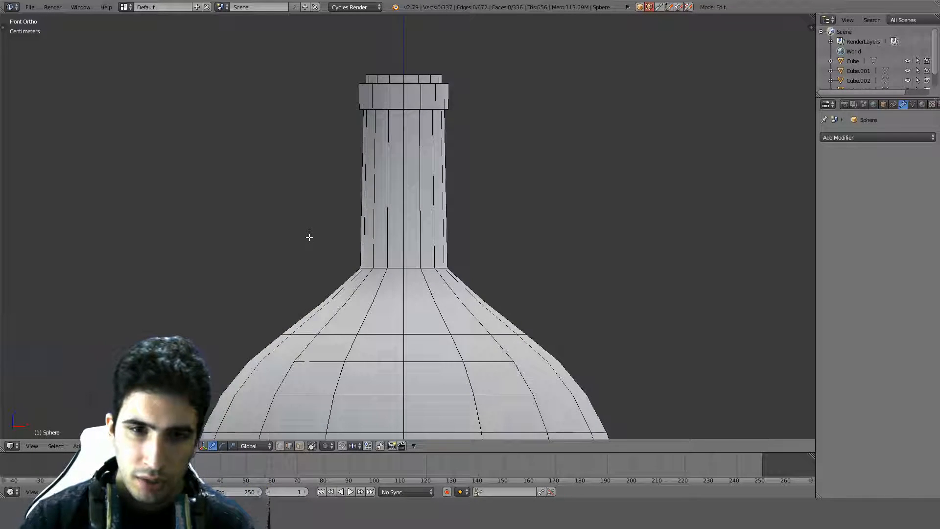
{"action": "key", "text": "z"}
{"action": "scroll", "coordinate": [438, 267], "scroll_direction": "down", "scroll_amount": 4}
{"action": "key", "text": "a"}
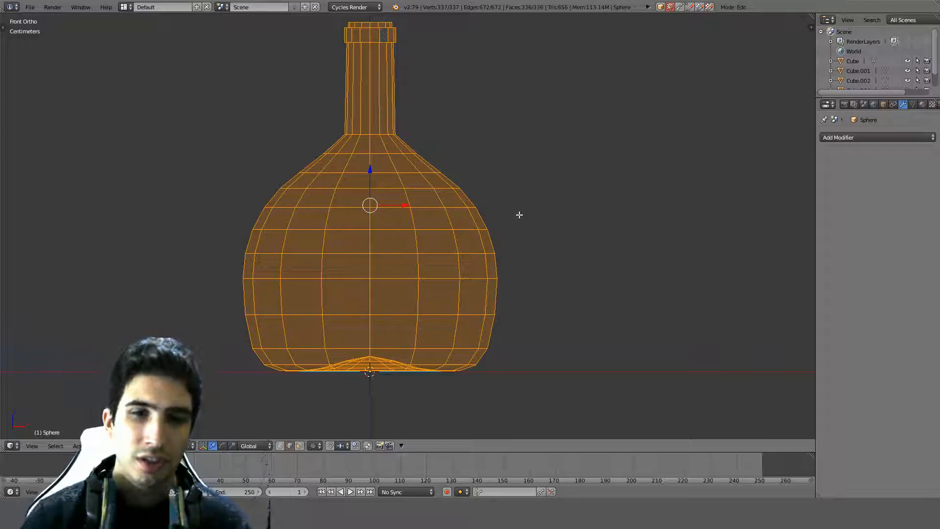
{"action": "scroll", "coordinate": [519, 214], "scroll_direction": "up", "scroll_amount": 3}
{"action": "middle_click_drag", "start_coordinate": [468, 166], "coordinate": [448, 196]}
{"action": "scroll", "coordinate": [447, 197], "scroll_direction": "up", "scroll_amount": 3}
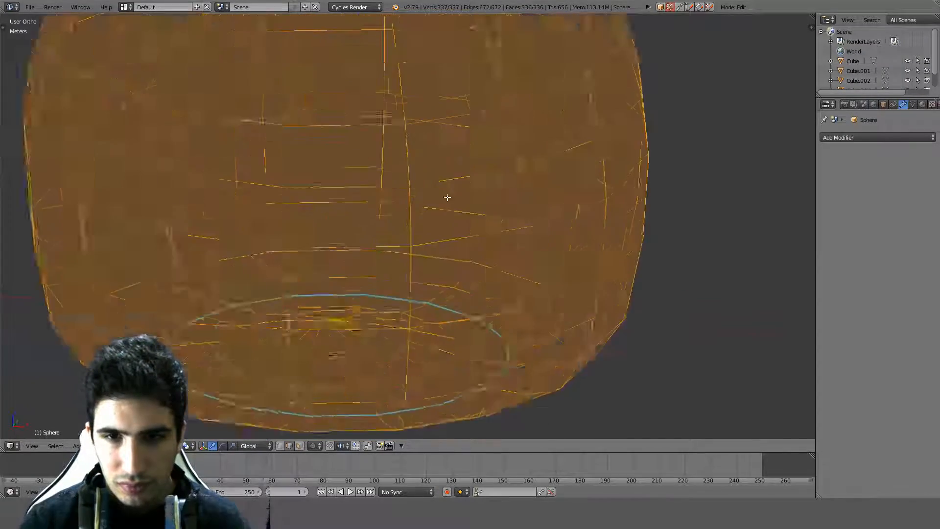
{"action": "middle_click_drag", "start_coordinate": [407, 266], "coordinate": [432, 183], "text": "shift"}
{"action": "key", "text": "KP_1"}
{"action": "scroll", "coordinate": [430, 183], "scroll_direction": "down", "scroll_amount": 3}
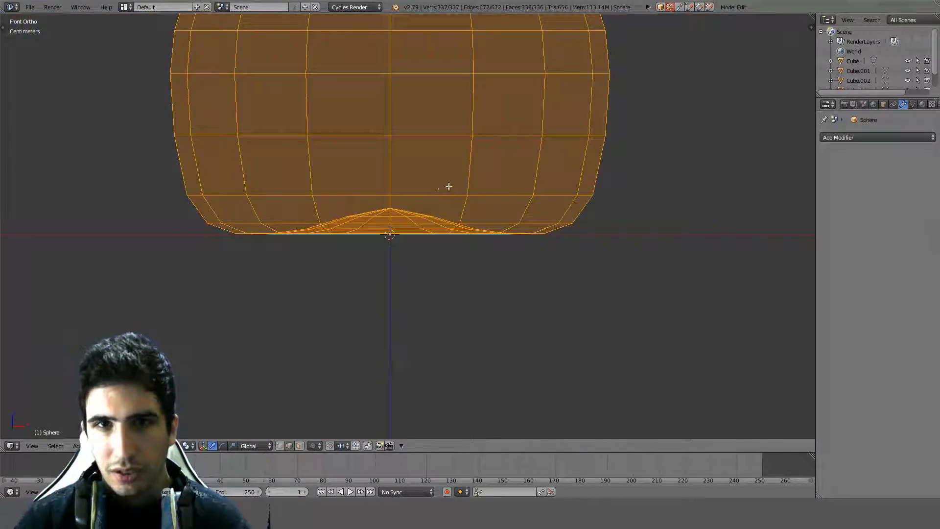
{"action": "middle_click_drag", "start_coordinate": [477, 151], "coordinate": [477, 228], "text": "shift"}
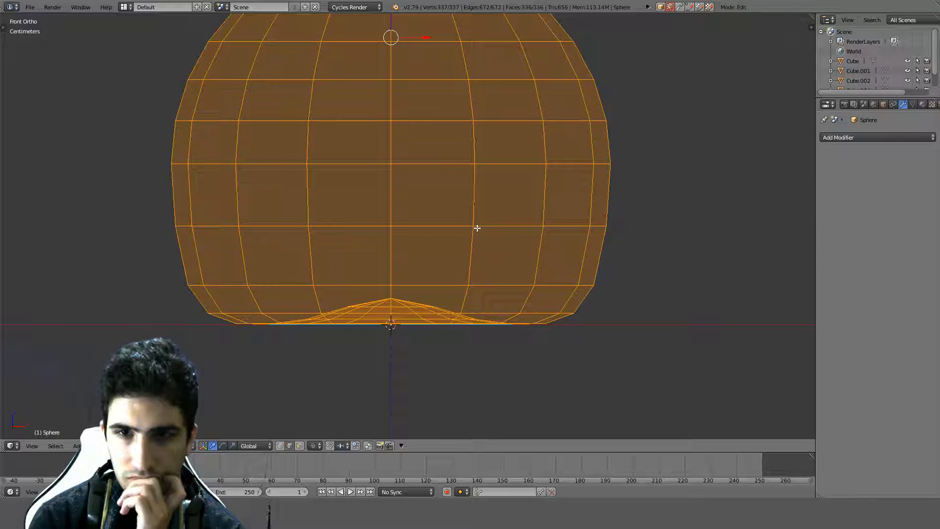
Return to object mode and examine the whole bottle in solid display, then in front-view wireframe.
{"action": "key", "text": "Tab"}
{"action": "scroll", "coordinate": [477, 210], "scroll_direction": "down", "scroll_amount": 5}
{"action": "mouse_move", "coordinate": [493, 144]}
{"action": "middle_mouse_down", "text": "shift"}
{"action": "mouse_move", "coordinate": [479, 309]}
{"action": "mouse_move", "coordinate": [451, 230]}
{"action": "middle_mouse_up", "text": "shift"}
{"action": "key", "text": "z"}
{"action": "scroll", "coordinate": [480, 298], "scroll_direction": "up", "scroll_amount": 4}
{"action": "scroll", "coordinate": [480, 298], "scroll_direction": "up", "scroll_amount": 5}
{"action": "scroll", "coordinate": [454, 300], "scroll_direction": "down", "scroll_amount": 5}
{"action": "scroll", "coordinate": [449, 236], "scroll_direction": "down", "scroll_amount": 4}
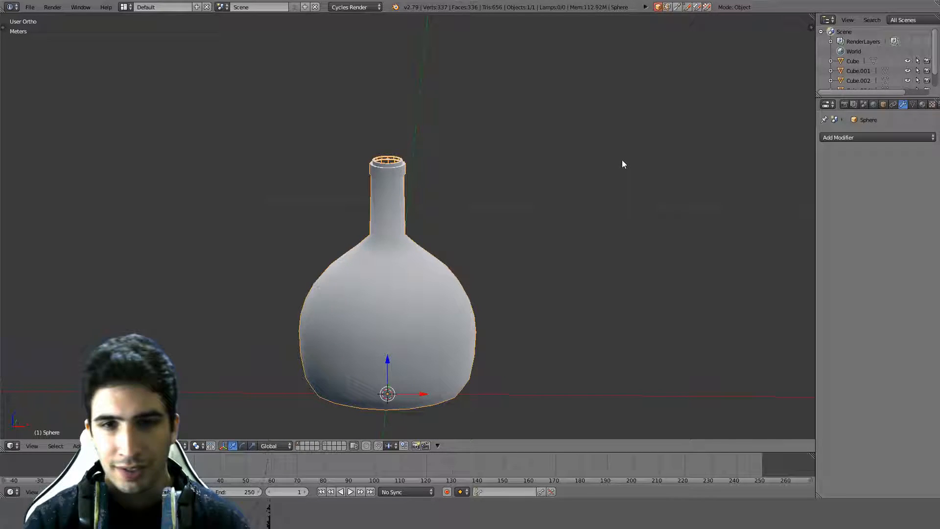
{"action": "scroll", "coordinate": [546, 164], "scroll_direction": "up", "scroll_amount": 2}
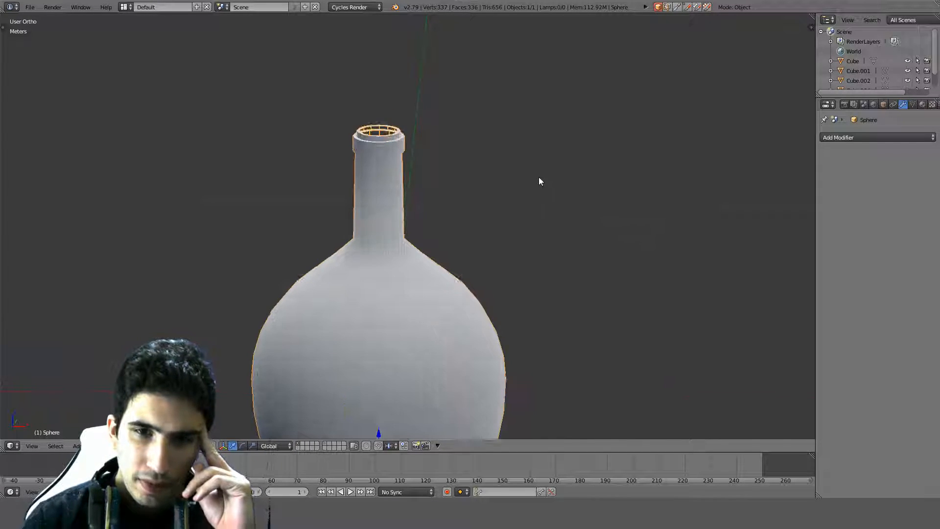
{"action": "scroll", "coordinate": [534, 185], "scroll_direction": "down", "scroll_amount": 2}
{"action": "middle_click_drag", "start_coordinate": [528, 192], "coordinate": [529, 180]}
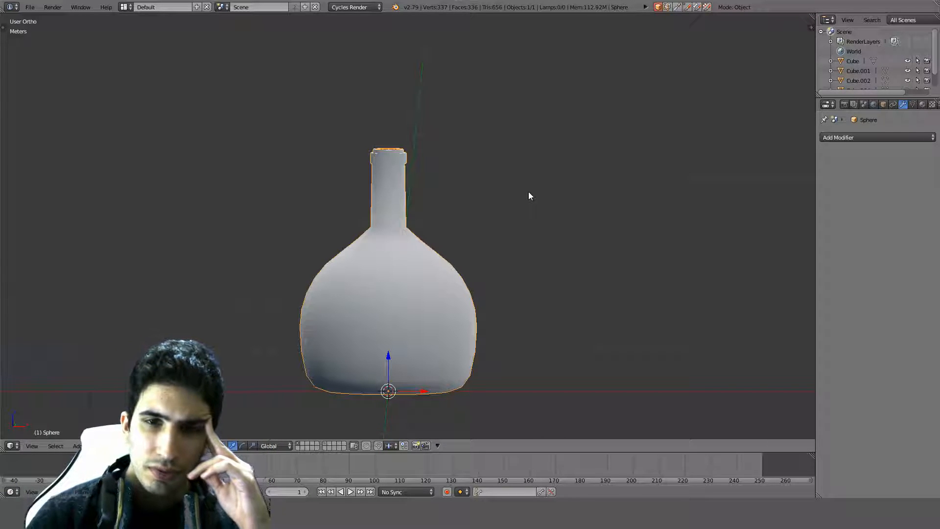
{"action": "key", "text": "KP_1"}
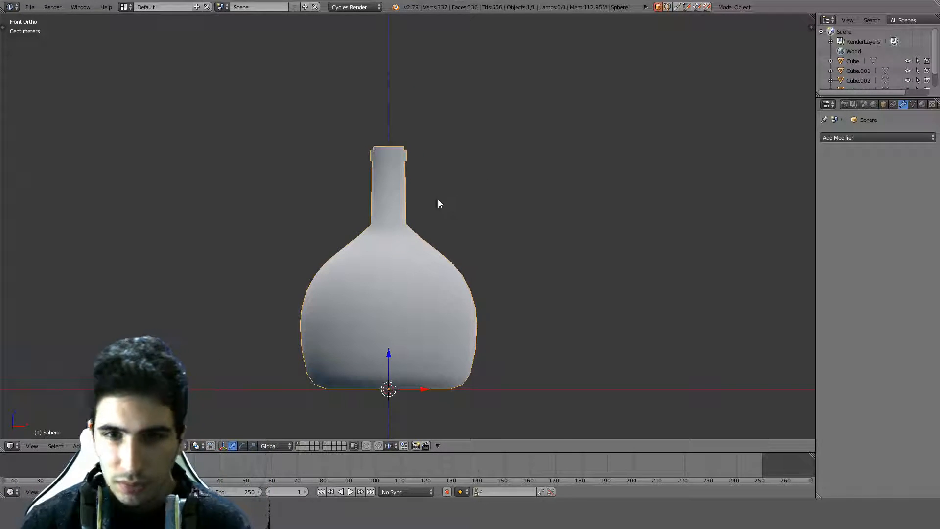
{"action": "key", "text": "z"}
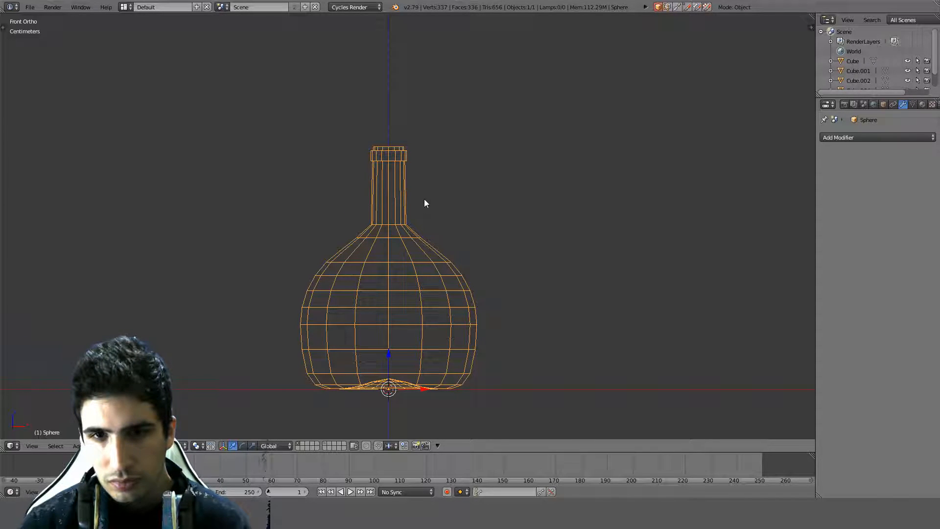
Undo the last edit that removed the inner wall geometry of the bottle's neck.
{"action": "key", "text": "ctrl+z"}
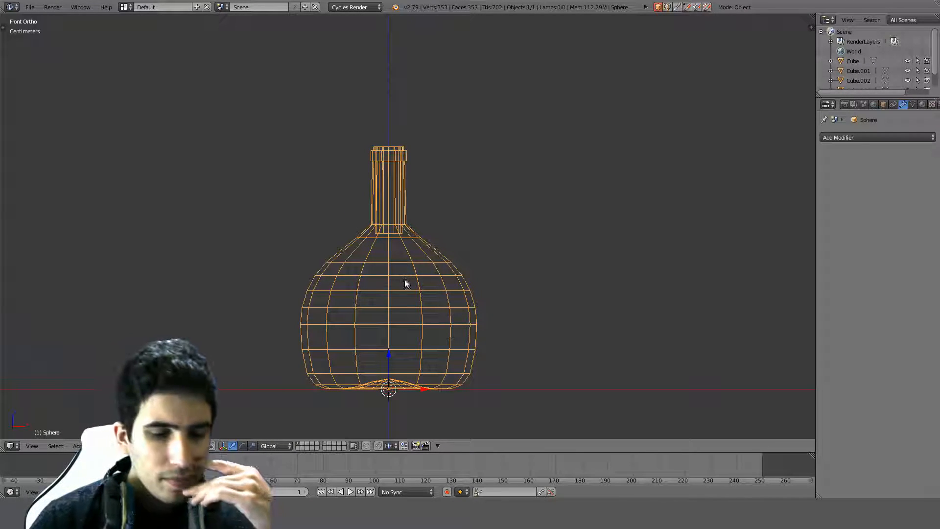
{"action": "scroll", "coordinate": [401, 293], "scroll_direction": "up", "scroll_amount": 3}
{"action": "scroll", "coordinate": [402, 293], "scroll_direction": "down", "scroll_amount": 2}
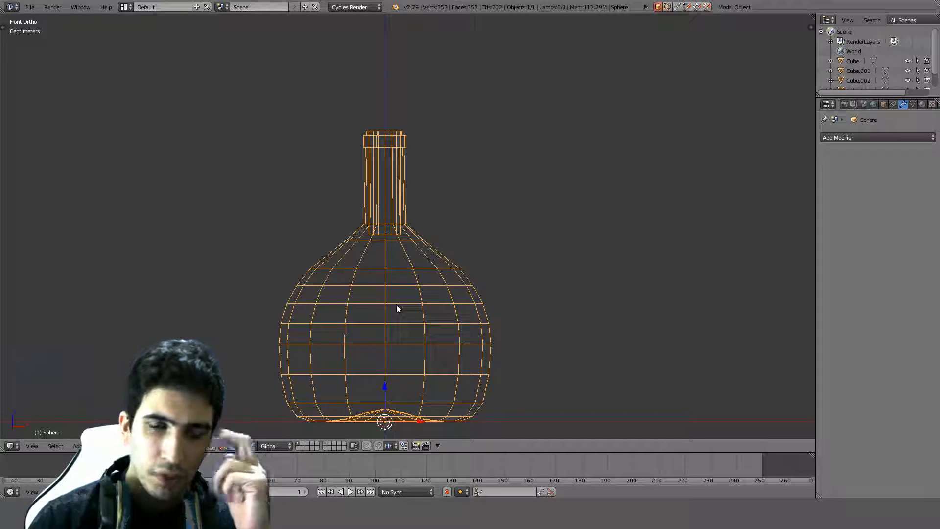
{"action": "scroll", "coordinate": [513, 278], "scroll_direction": "down", "scroll_amount": 1}
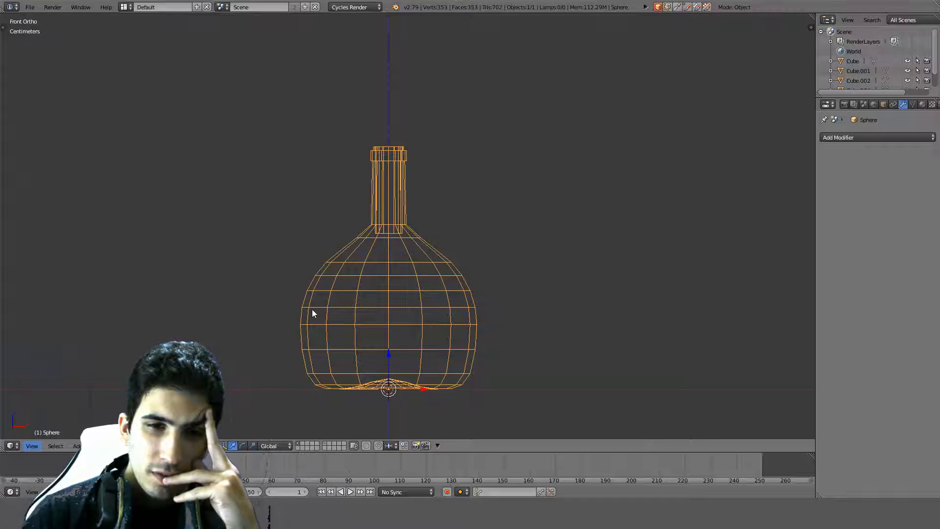
Examine the bottle's neck opening and lip from several angles in solid shading, ending in the front view.
{"action": "scroll", "coordinate": [316, 315], "scroll_direction": "up", "scroll_amount": 5}
{"action": "middle_click_drag", "start_coordinate": [406, 149], "coordinate": [403, 239]}
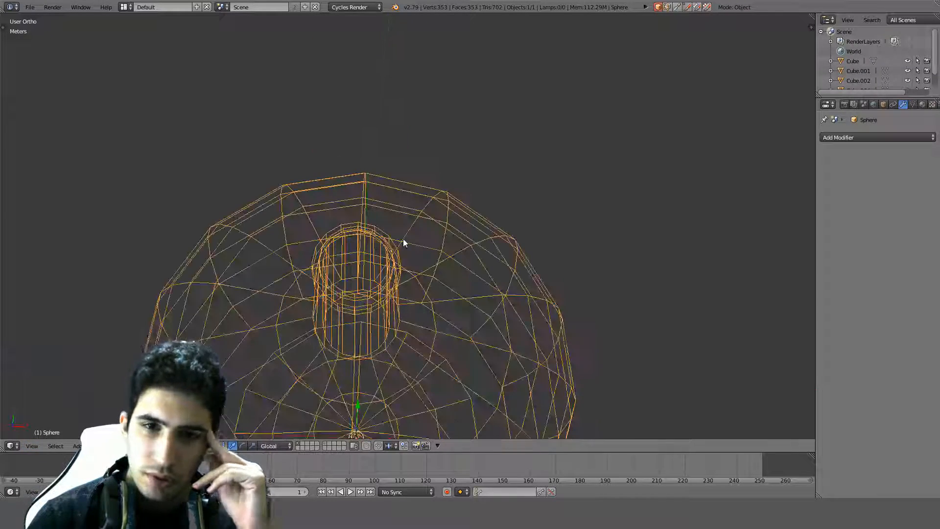
{"action": "key", "text": "z"}
{"action": "scroll", "coordinate": [392, 257], "scroll_direction": "up", "scroll_amount": 3}
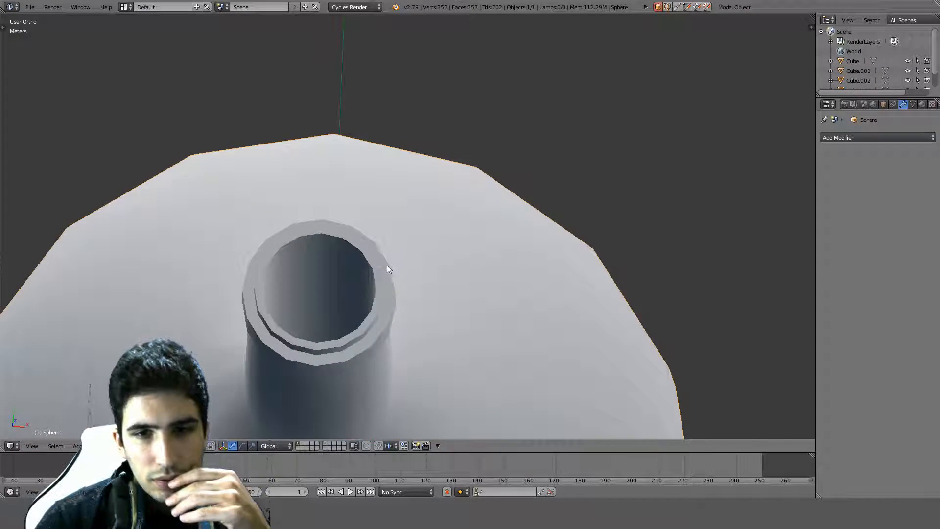
{"action": "scroll", "coordinate": [387, 269], "scroll_direction": "down", "scroll_amount": 2}
{"action": "middle_click_drag", "start_coordinate": [380, 277], "coordinate": [366, 216]}
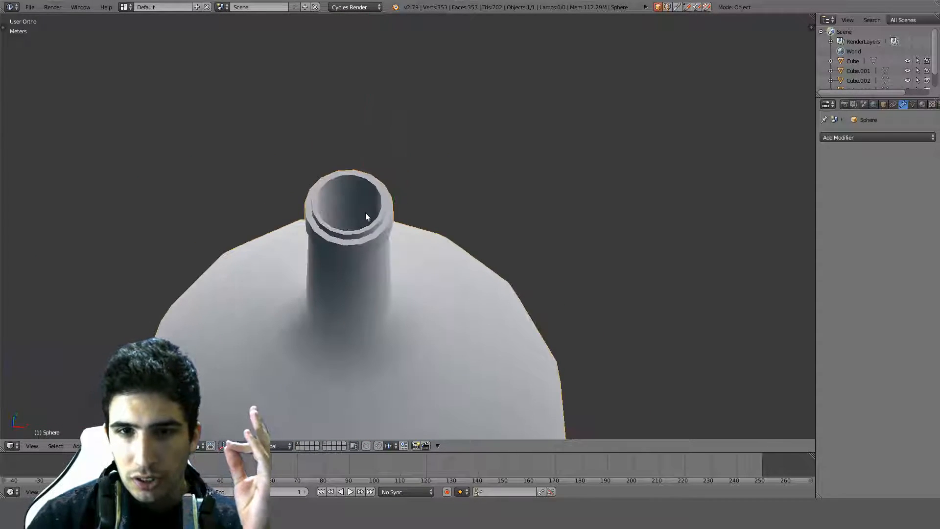
{"action": "middle_click_drag", "start_coordinate": [298, 196], "coordinate": [370, 181]}
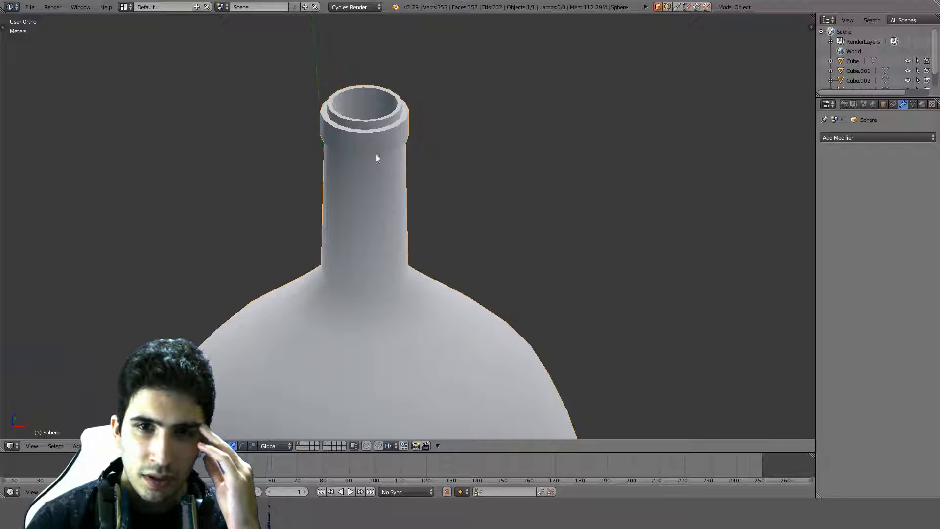
{"action": "middle_click_drag", "start_coordinate": [471, 172], "coordinate": [483, 245]}
{"action": "middle_click_drag", "start_coordinate": [448, 286], "coordinate": [351, 317]}
{"action": "key", "text": "KP_1"}
{"action": "scroll", "coordinate": [351, 317], "scroll_direction": "down", "scroll_amount": 5}
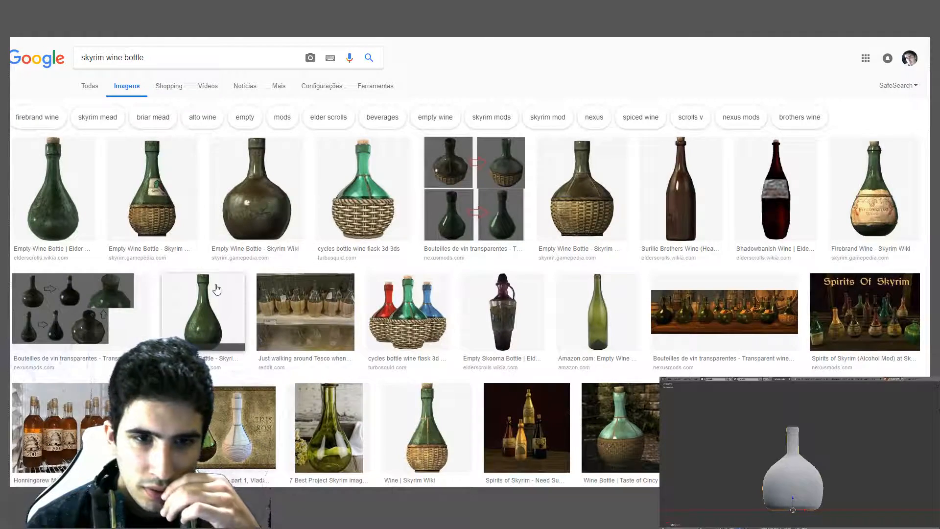
Switch to the Google Images results and examine the green empty wine bottle and the row of transparent wine bottles as references.
{"action": "left_click", "coordinate": [214, 289]}
{"action": "scroll", "coordinate": [501, 252], "scroll_direction": "up", "scroll_amount": 3}
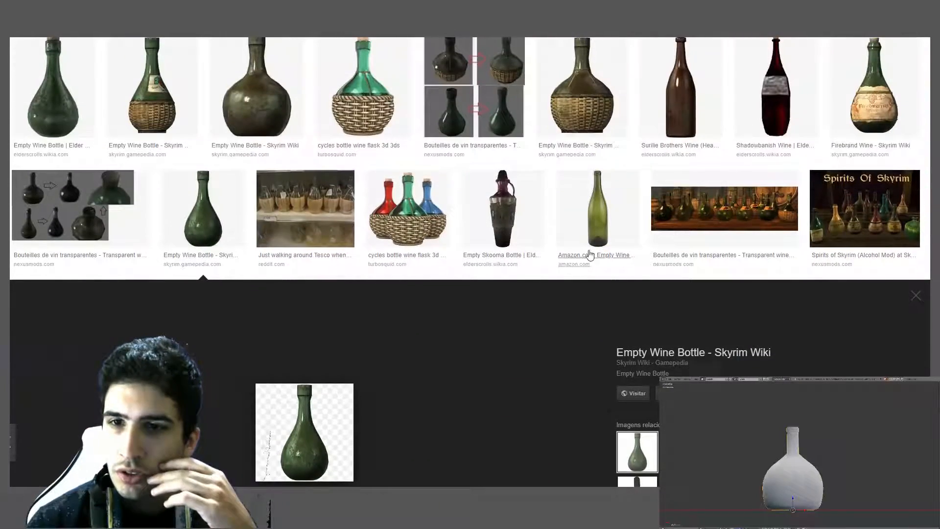
{"action": "left_click", "coordinate": [685, 208]}
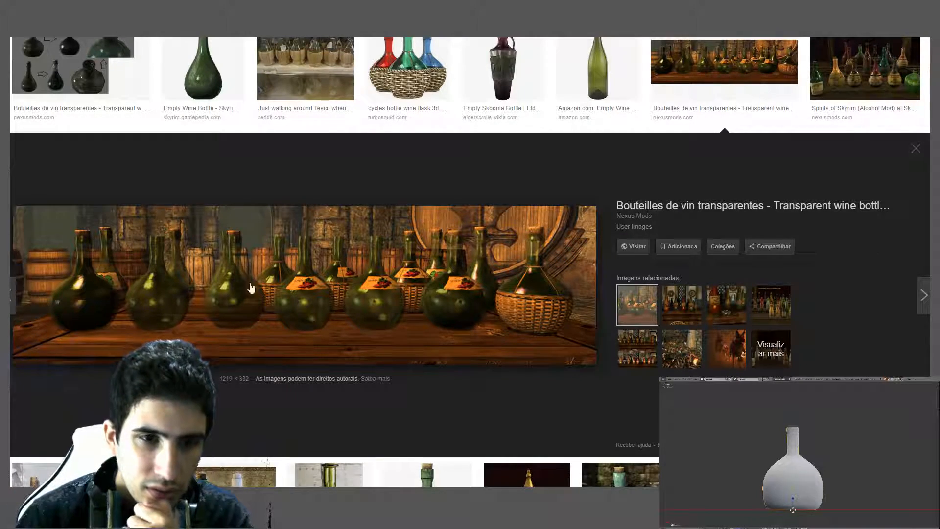
{"action": "scroll", "coordinate": [122, 296], "scroll_direction": "up", "scroll_amount": 1}
{"action": "scroll", "coordinate": [78, 327], "scroll_direction": "down", "scroll_amount": 1}
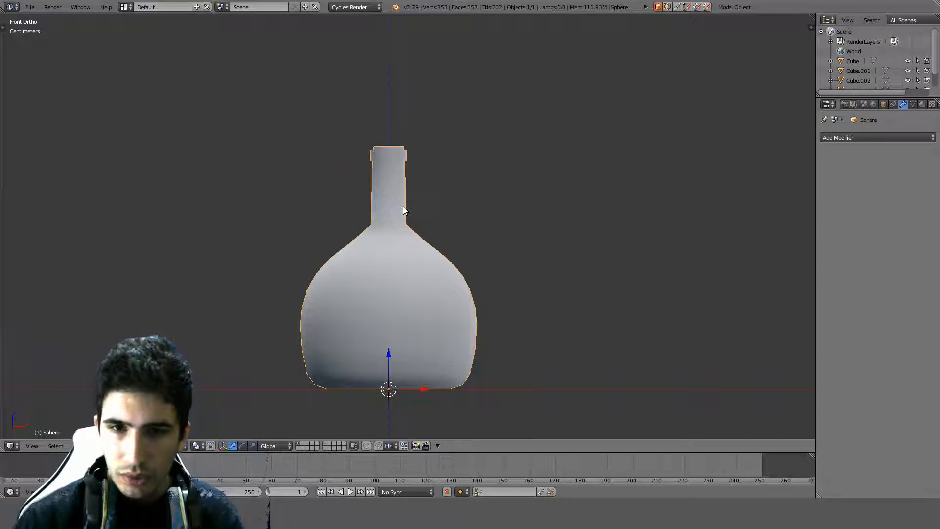
Back in Blender, move the inner neck's bottom face straight up along Z until it sits within the bottle's lip.
{"action": "scroll", "coordinate": [404, 220], "scroll_direction": "up", "scroll_amount": 4}
{"action": "key", "text": "Tab"}
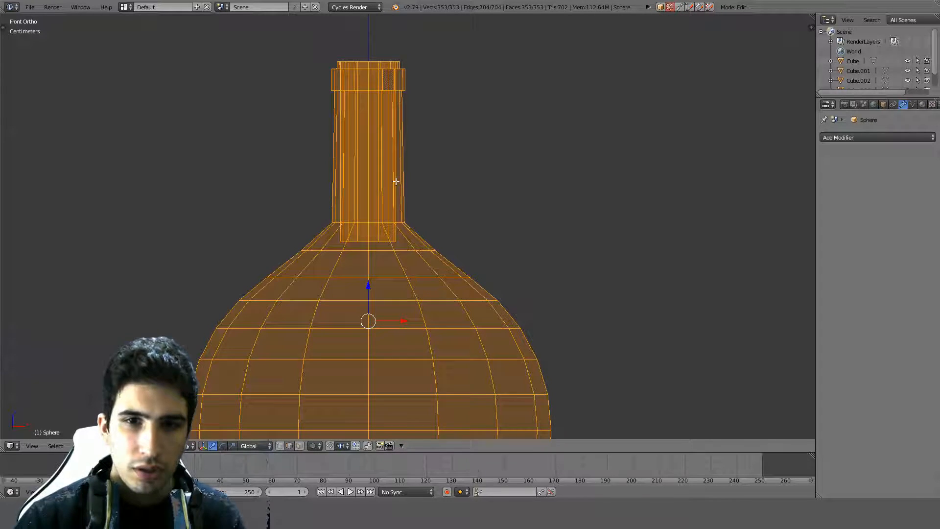
{"action": "key", "text": "z"}
{"action": "key", "text": "a"}
{"action": "left_click", "coordinate": [365, 241], "text": "alt"}
{"action": "key", "text": "g"}
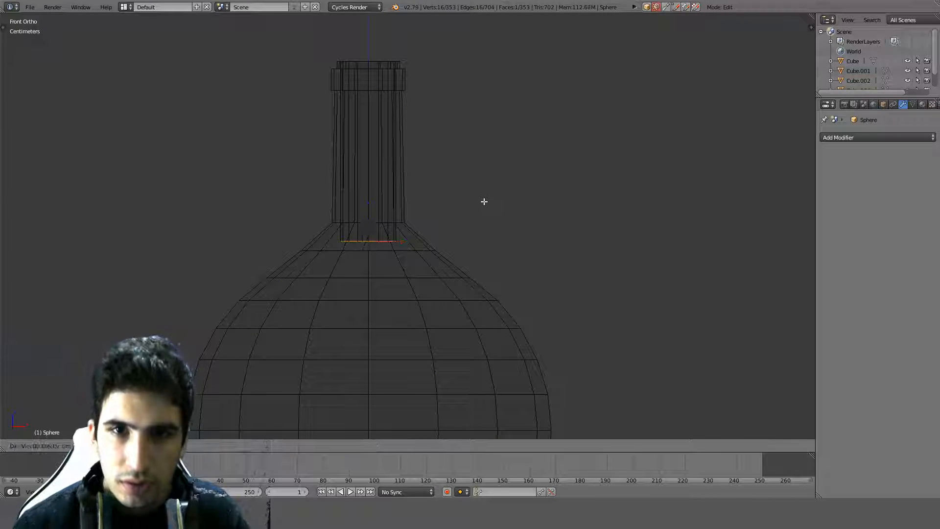
{"action": "key", "text": "z"}
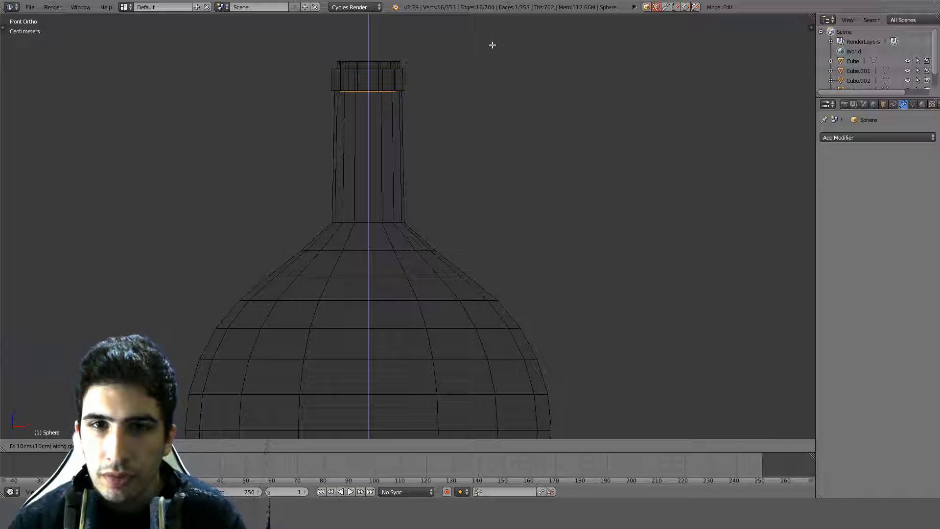
{"action": "left_click", "coordinate": [498, 25]}
{"action": "key", "text": "z"}
{"action": "middle_click_drag", "start_coordinate": [499, 25], "coordinate": [482, 143]}
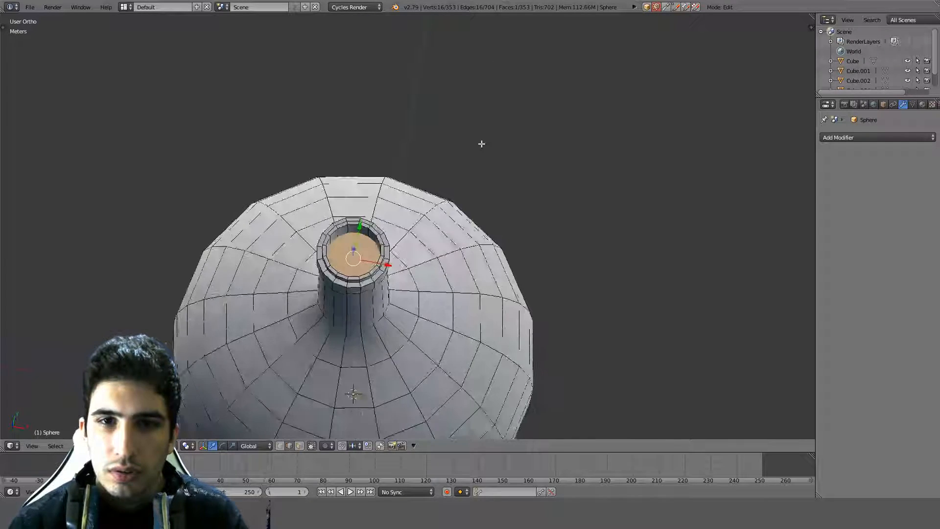
Examine the shallow mouth opening and the underside of the bottle in solid and wireframe shading.
{"action": "scroll", "coordinate": [481, 144], "scroll_direction": "up", "scroll_amount": 3}
{"action": "key", "text": "Tab"}
{"action": "scroll", "coordinate": [455, 196], "scroll_direction": "down", "scroll_amount": 8}
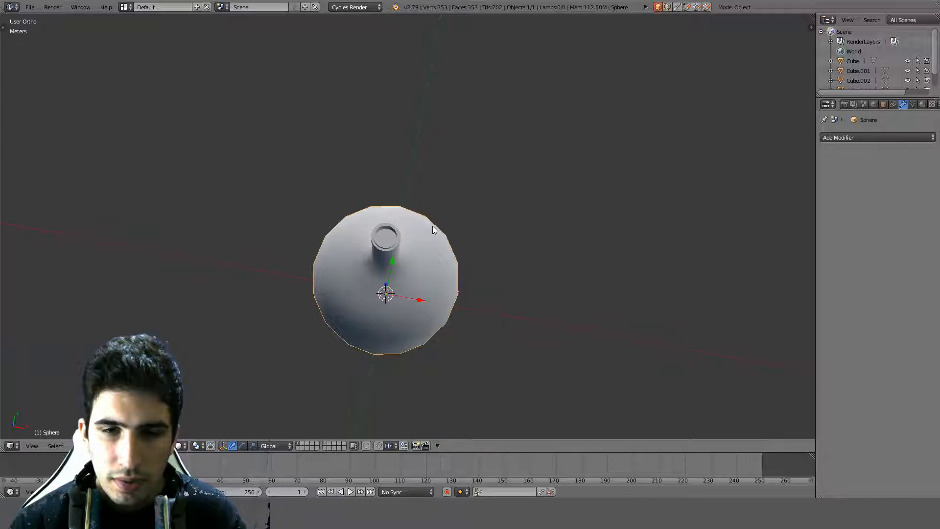
{"action": "middle_click_drag", "start_coordinate": [432, 225], "coordinate": [429, 204]}
{"action": "scroll", "coordinate": [430, 204], "scroll_direction": "up", "scroll_amount": 5}
{"action": "key", "text": "Tab"}
{"action": "scroll", "coordinate": [416, 234], "scroll_direction": "down", "scroll_amount": 2}
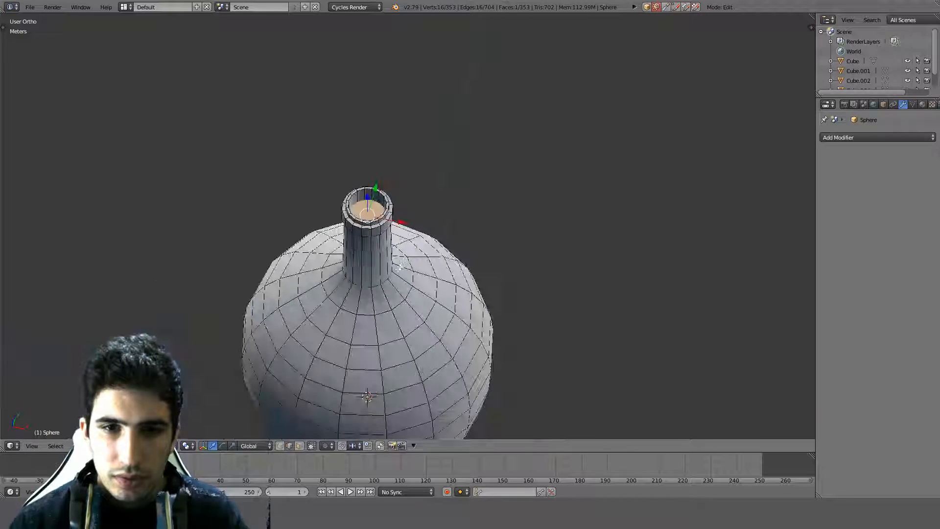
{"action": "middle_click_drag", "start_coordinate": [400, 267], "coordinate": [397, 197], "text": "shift"}
{"action": "scroll", "coordinate": [397, 197], "scroll_direction": "up", "scroll_amount": 1}
{"action": "key", "text": "KP_1"}
{"action": "key", "text": "z"}
{"action": "scroll", "coordinate": [392, 200], "scroll_direction": "down", "scroll_amount": 5}
{"action": "key", "text": "Tab"}
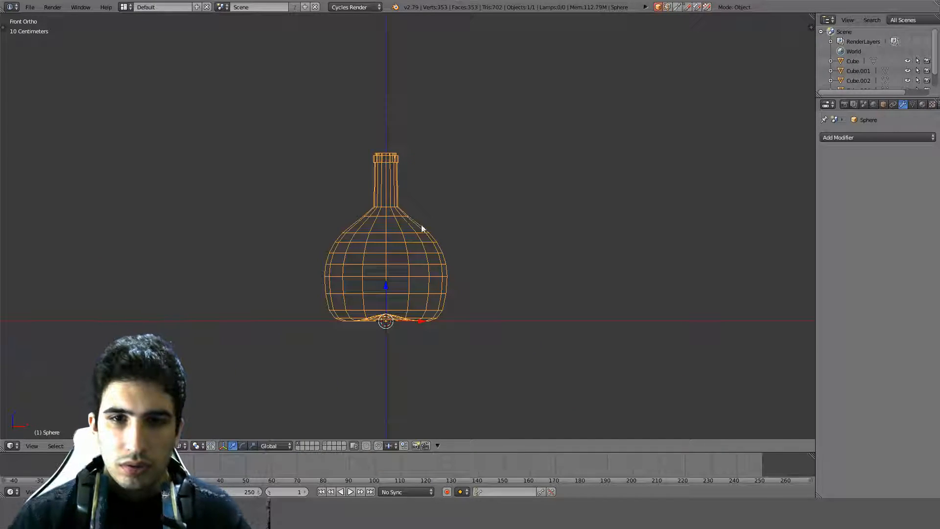
{"action": "scroll", "coordinate": [473, 228], "scroll_direction": "up", "scroll_amount": 3}
{"action": "middle_click_drag", "start_coordinate": [459, 309], "coordinate": [476, 183], "text": "shift"}
{"action": "mouse_move", "coordinate": [424, 323]}
{"action": "middle_mouse_down"}
{"action": "mouse_move", "coordinate": [431, 157]}
{"action": "mouse_move", "coordinate": [353, 146]}
{"action": "middle_mouse_up"}
{"action": "key", "text": "z"}
{"action": "scroll", "coordinate": [431, 157], "scroll_direction": "up", "scroll_amount": 2}
Raise the lower edge loop of the base indentation along Z in the front wireframe view to round the dome.
{"action": "key", "text": "Tab"}
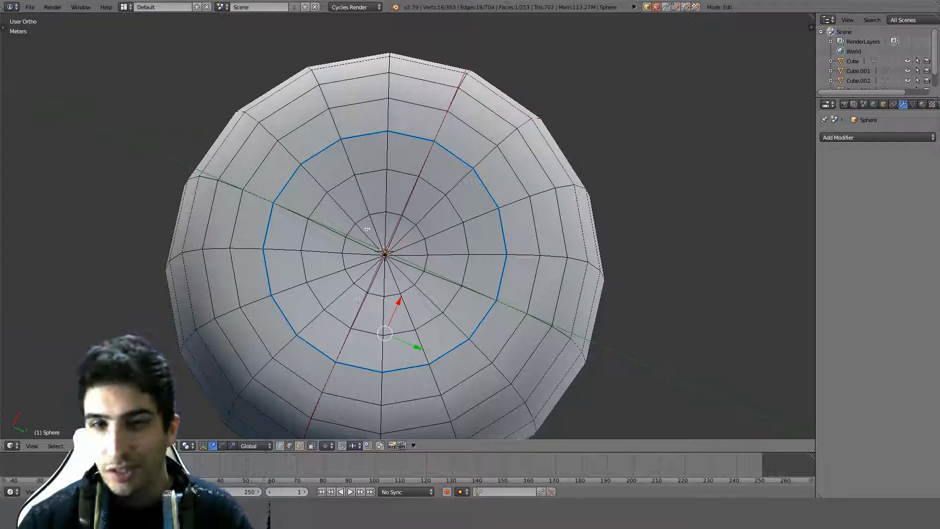
{"action": "key", "text": "KP_1"}
{"action": "key", "text": "z"}
{"action": "scroll", "coordinate": [380, 210], "scroll_direction": "up", "scroll_amount": 5}
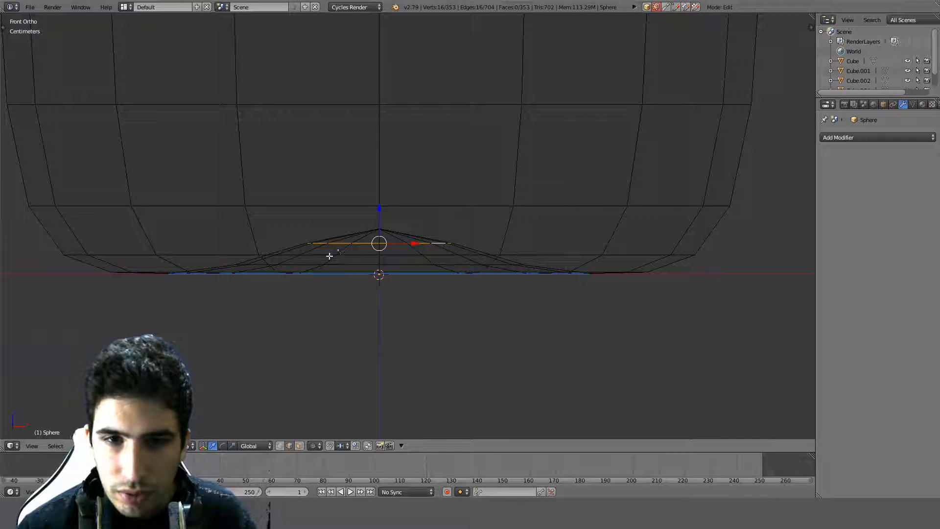
{"action": "right_click", "coordinate": [358, 253], "text": "alt"}
{"action": "right_click", "coordinate": [366, 262], "text": "alt"}
{"action": "right_click", "coordinate": [366, 258], "text": "alt"}
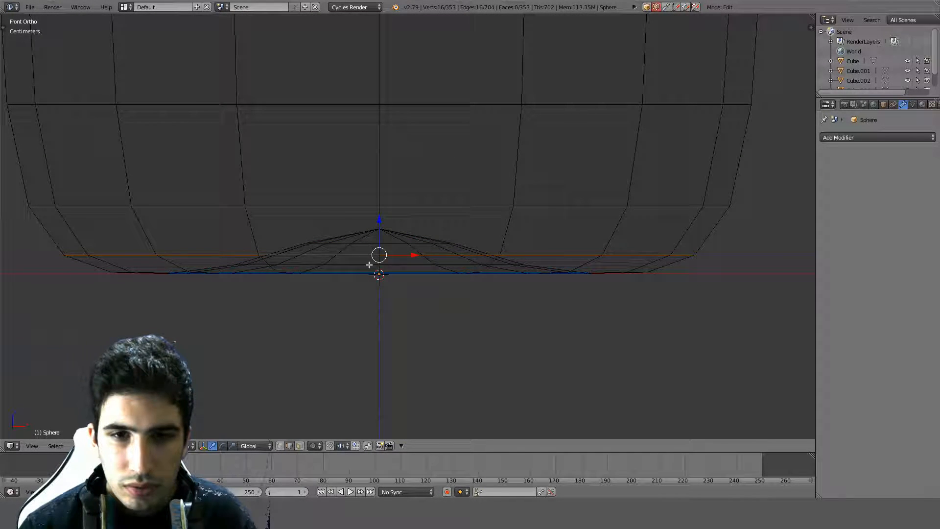
{"action": "right_click", "coordinate": [368, 264], "text": "alt"}
{"action": "key", "text": "g"}
{"action": "key", "text": "z"}
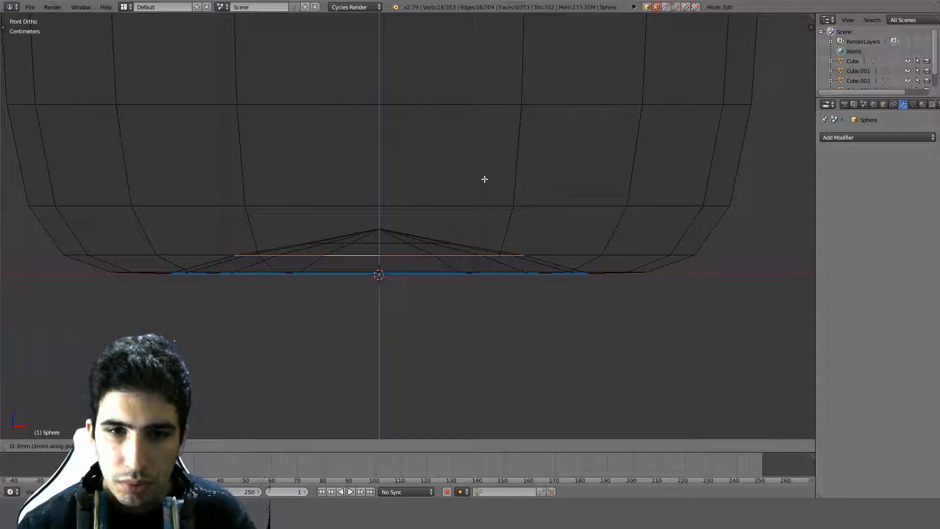
{"action": "left_click", "coordinate": [484, 166]}
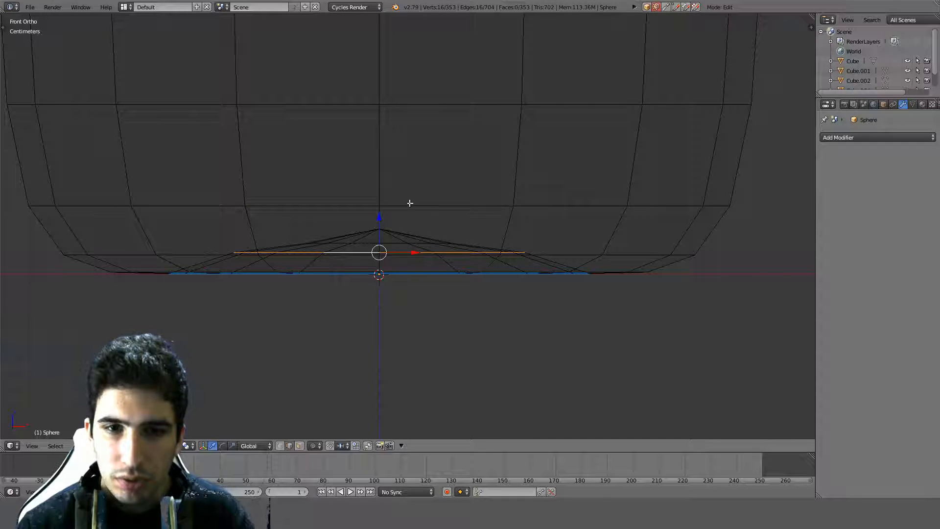
Raise the innermost edge loop of the base indentation by about 2 mm along Z.
{"action": "right_click", "coordinate": [359, 240], "text": "alt"}
{"action": "right_click", "coordinate": [359, 239], "text": "alt"}
{"action": "key", "text": "g"}
{"action": "key", "text": "z"}
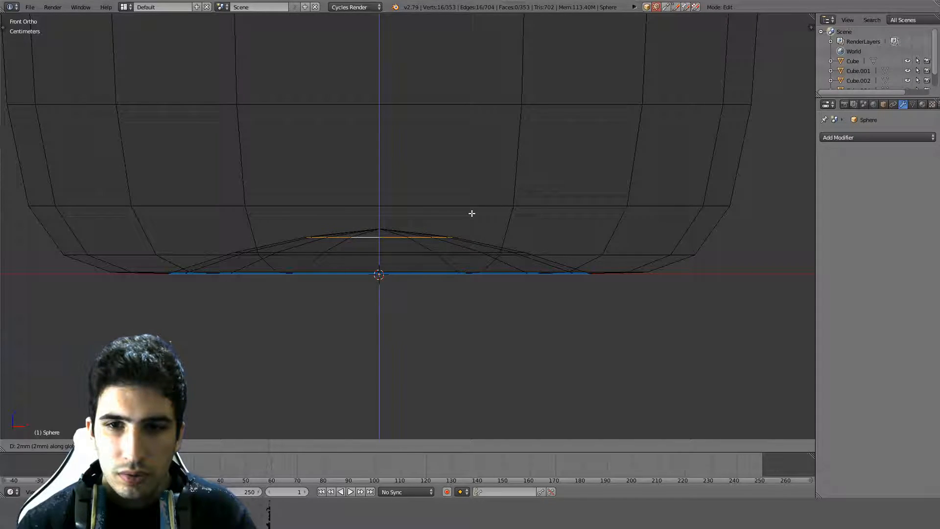
{"action": "left_click", "coordinate": [472, 214]}
Compare the base indentation's profile before and after the loop edits by repeatedly undoing and redoing them, keeping the rounded version.
{"action": "key", "text": "z"}
{"action": "mouse_move", "coordinate": [471, 213]}
{"action": "middle_mouse_down"}
{"action": "mouse_move", "coordinate": [443, 156]}
{"action": "mouse_move", "coordinate": [296, 186]}
{"action": "mouse_move", "coordinate": [292, 203]}
{"action": "mouse_move", "coordinate": [440, 260]}
{"action": "mouse_move", "coordinate": [476, 232]}
{"action": "mouse_move", "coordinate": [516, 220]}
{"action": "middle_mouse_up"}
{"action": "key", "text": "Tab"}
{"action": "key", "text": "z"}
{"action": "key", "text": "KP_1"}
{"action": "scroll", "coordinate": [475, 228], "scroll_direction": "up", "scroll_amount": 2}
{"action": "key", "text": "ctrl+z"}
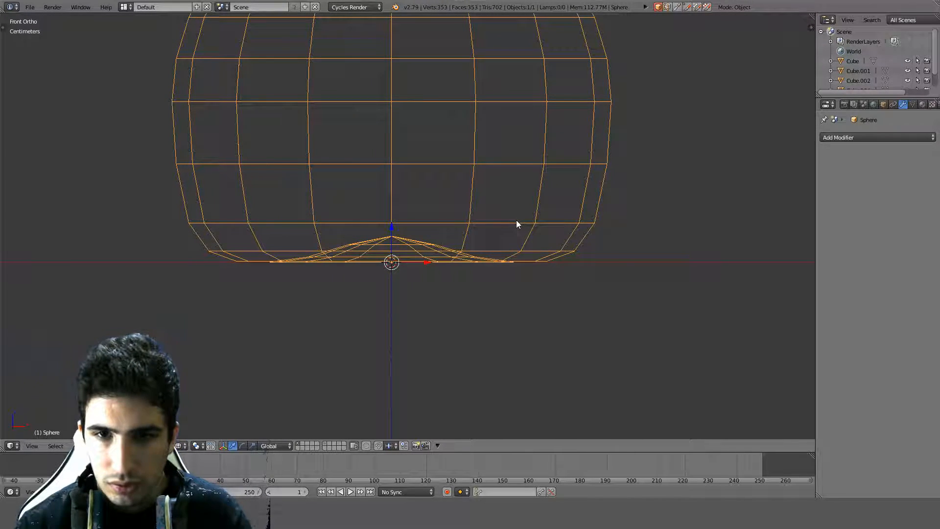
{"action": "key", "text": "ctrl+shift+z"}
{"action": "key", "text": "ctrl+z"}
{"action": "key", "text": "ctrl+shift+z"}
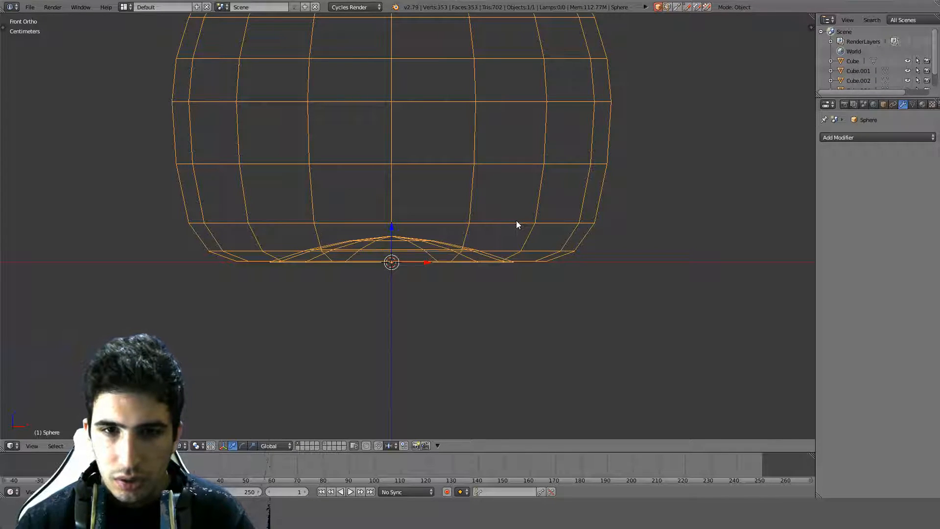
{"action": "key", "text": "ctrl+z"}
{"action": "key", "text": "ctrl+shift+z"}
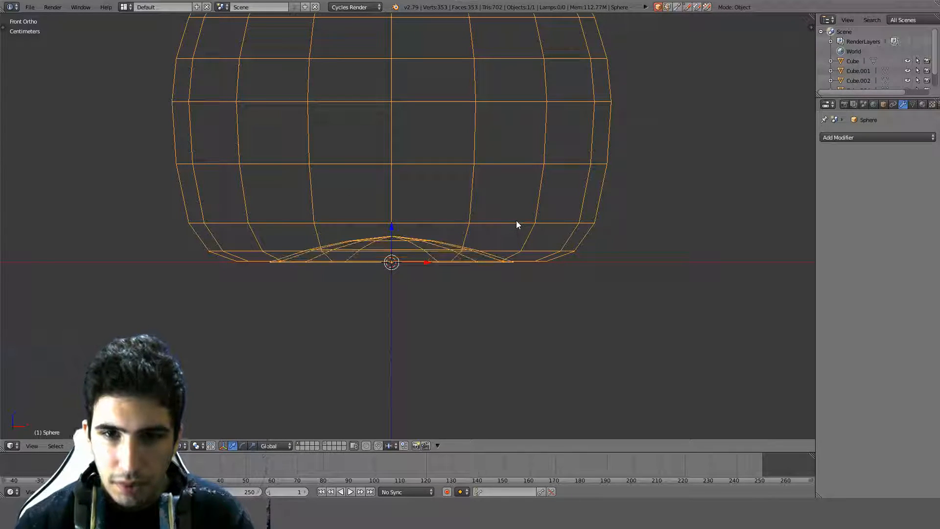
Add the indentation's centre vertex to the innermost ring selection and raise both slightly along Z.
{"action": "key", "text": "Tab"}
{"action": "scroll", "coordinate": [398, 246], "scroll_direction": "up", "scroll_amount": 2}
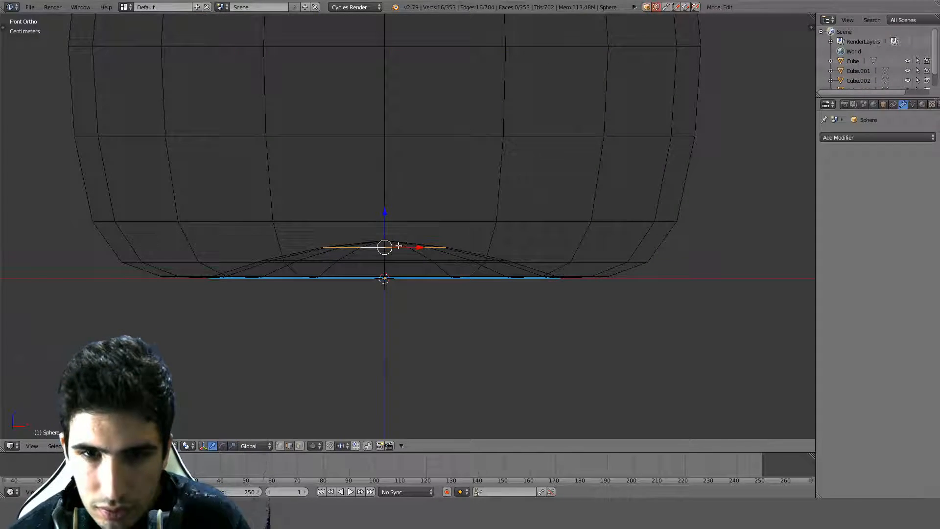
{"action": "left_click", "coordinate": [280, 446]}
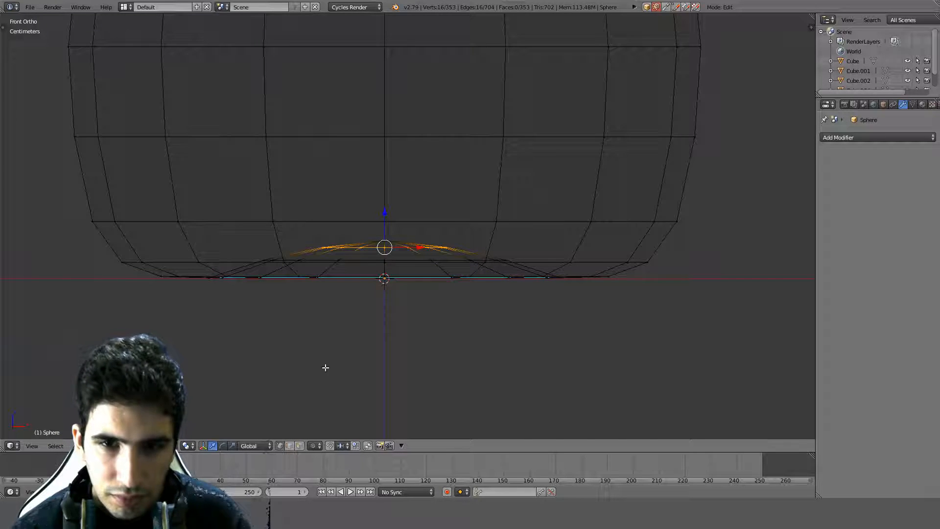
{"action": "right_click", "coordinate": [385, 242], "text": "shift"}
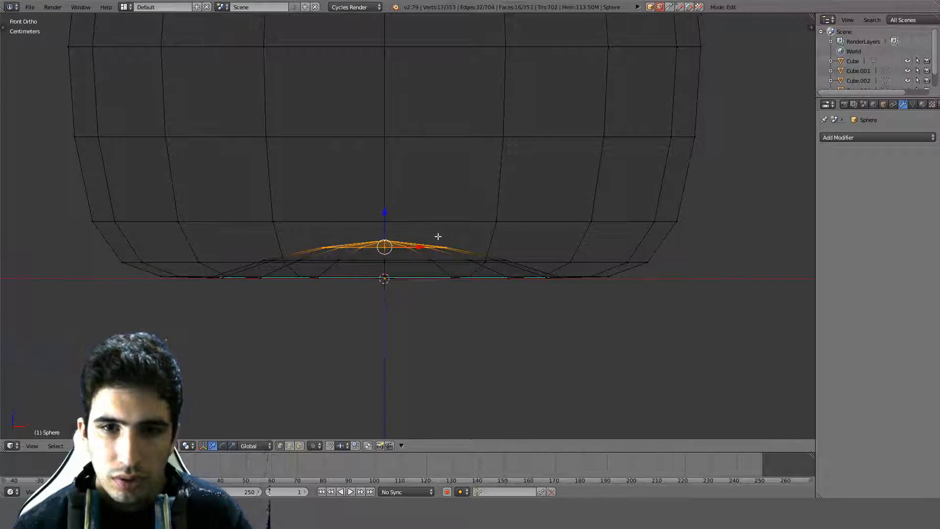
{"action": "key", "text": "g"}
{"action": "key", "text": "z"}
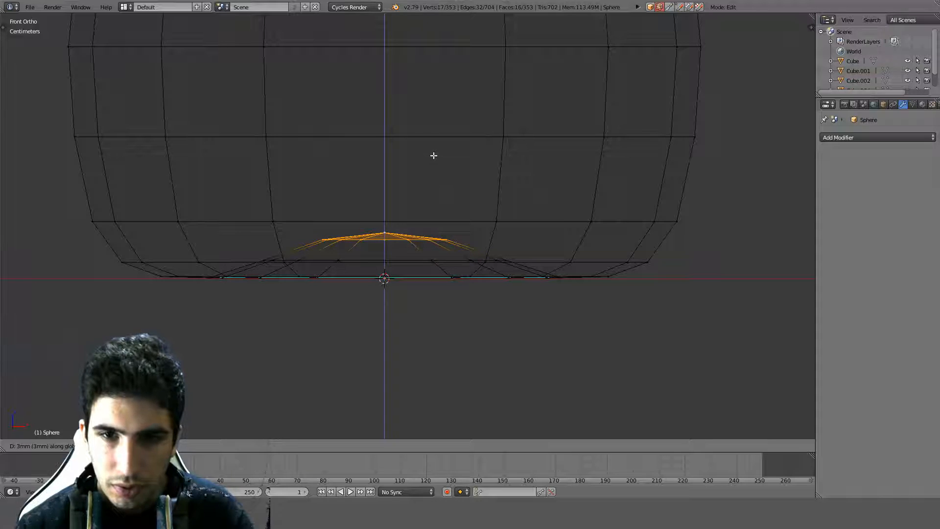
{"action": "left_click", "coordinate": [432, 180]}
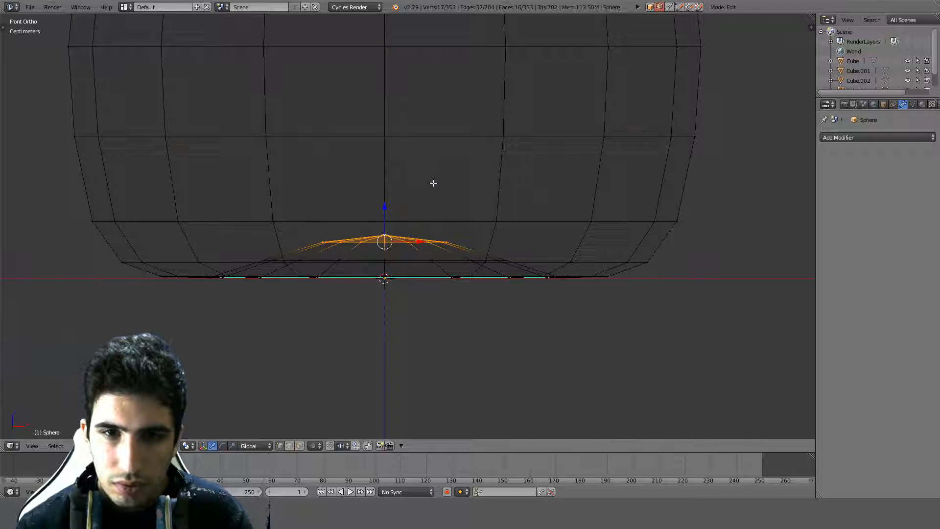
Deselect the centre vertex and scale the innermost ring outward in X and Y only.
{"action": "key", "text": "Tab"}
{"action": "key", "text": "Tab"}
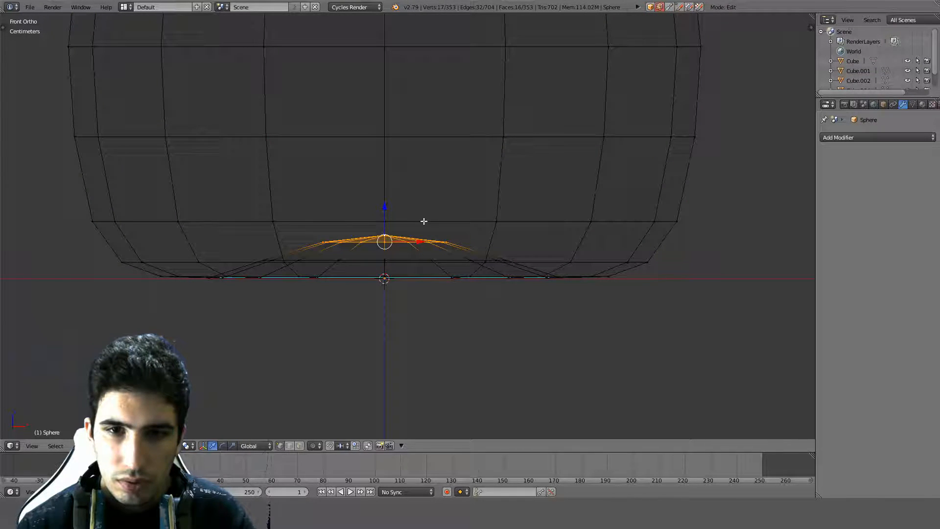
{"action": "right_click", "coordinate": [397, 242], "text": "shift"}
{"action": "key", "text": "s"}
{"action": "key", "text": "shift+z"}
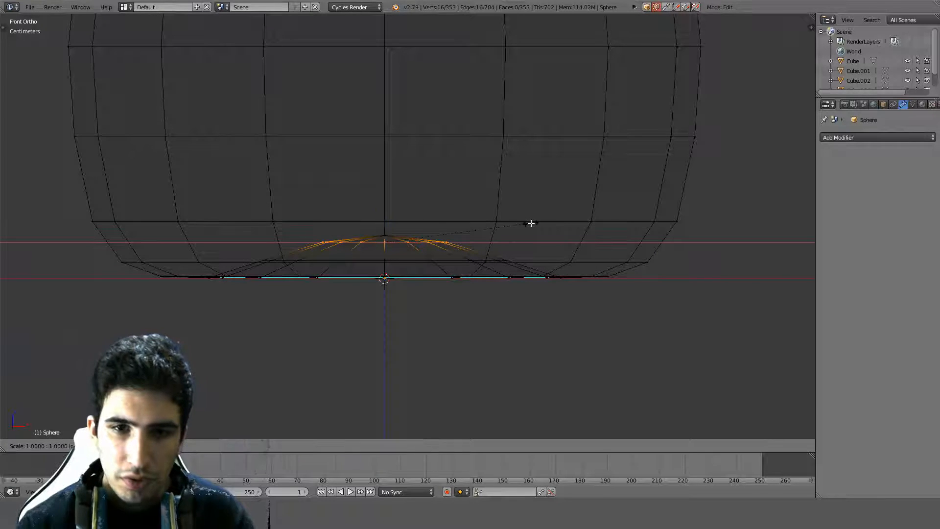
{"action": "left_click", "coordinate": [559, 224]}
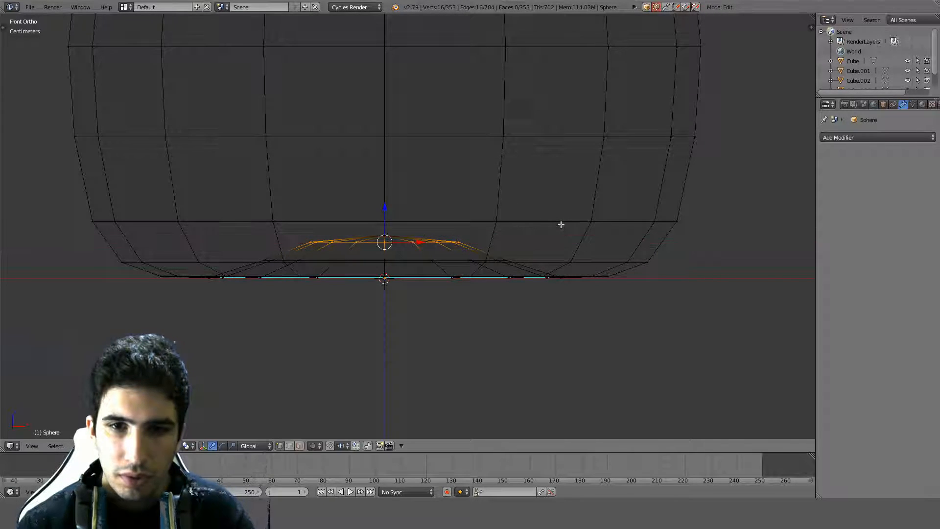
Examine the base indentation's profile and smoothness in wireframe and solid shading, from the front and from below.
{"action": "key", "text": "Tab"}
{"action": "key", "text": "Tab"}
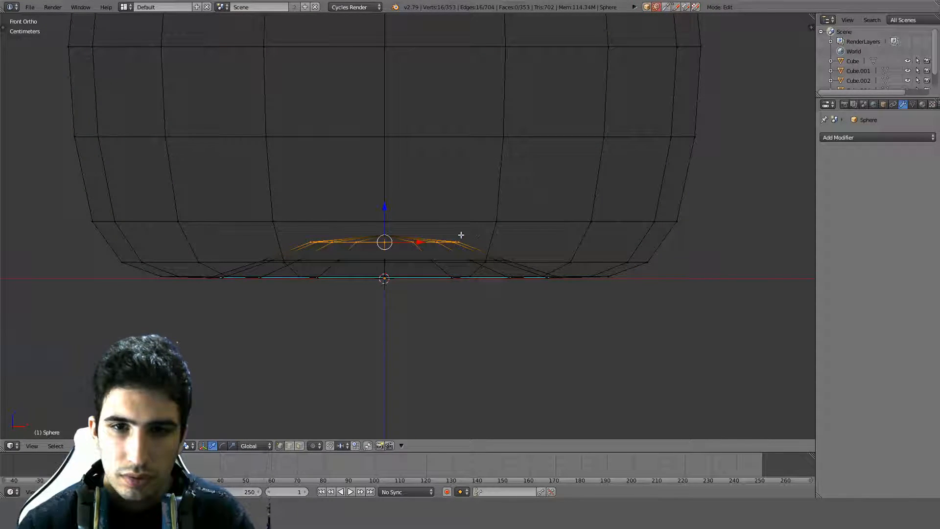
{"action": "key", "text": "Tab"}
{"action": "middle_click_drag", "start_coordinate": [443, 234], "coordinate": [465, 210]}
{"action": "key", "text": "KP_1"}
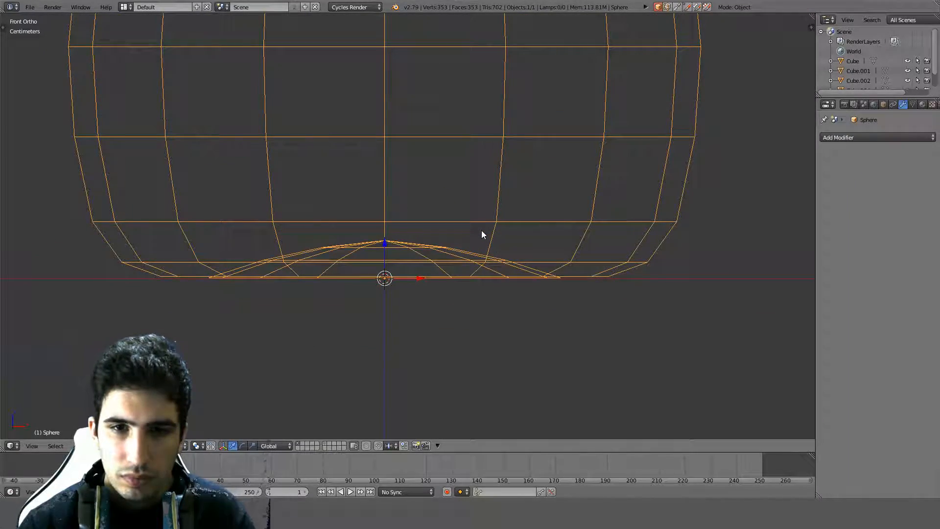
{"action": "middle_click_drag", "start_coordinate": [465, 240], "coordinate": [426, 288]}
{"action": "scroll", "coordinate": [425, 284], "scroll_direction": "down", "scroll_amount": 4}
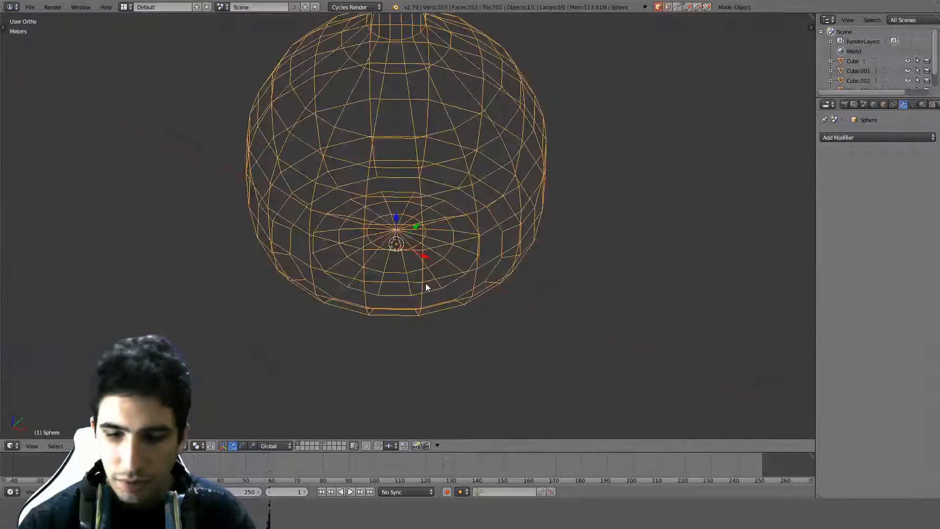
{"action": "key", "text": "KP_1"}
{"action": "key", "text": "z"}
{"action": "middle_click_drag", "start_coordinate": [443, 228], "coordinate": [449, 216]}
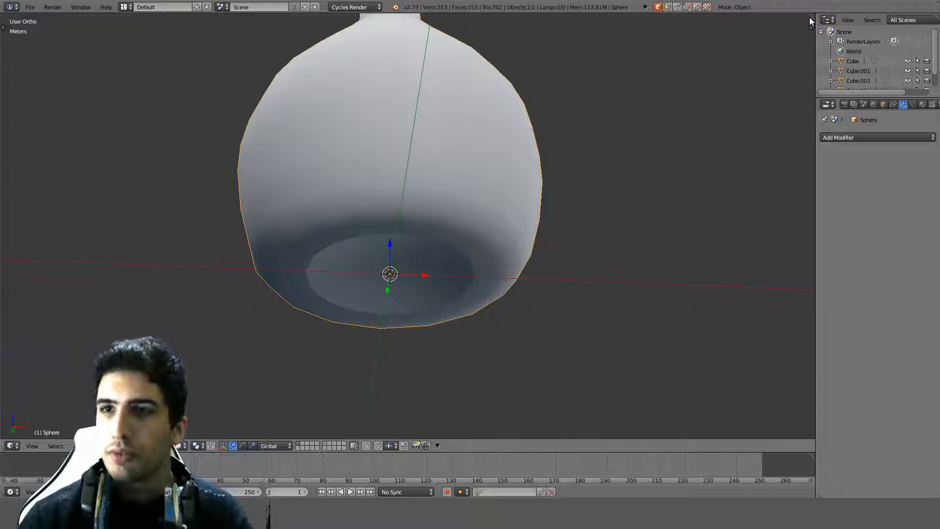
Split the 3D viewport into two areas and turn the new one into a UV/Image Editor.
{"action": "left_click_drag", "start_coordinate": [811, 26], "coordinate": [376, 93]}
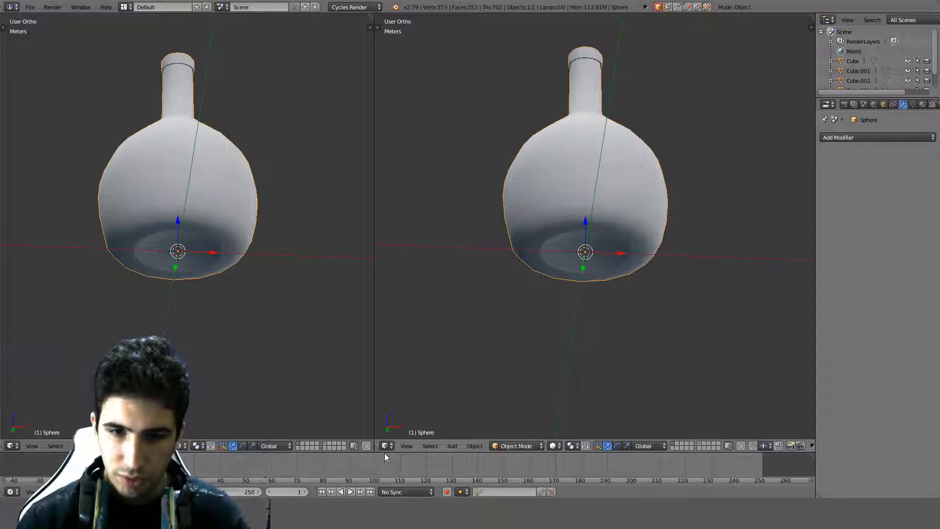
{"action": "left_click", "coordinate": [386, 446]}
{"action": "left_click", "coordinate": [413, 370]}
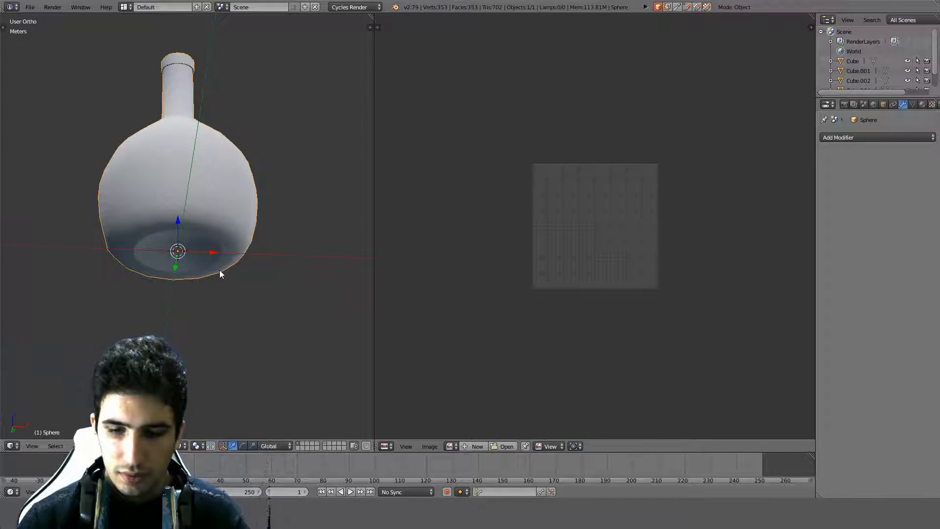
Mark the edge loop around the rim of the base indentation as a UV seam.
{"action": "key", "text": "KP_1"}
{"action": "scroll", "coordinate": [545, 229], "scroll_direction": "up", "scroll_amount": 4}
{"action": "scroll", "coordinate": [544, 225], "scroll_direction": "up", "scroll_amount": 1}
{"action": "middle_click_drag", "start_coordinate": [254, 175], "coordinate": [266, 235], "text": "shift"}
{"action": "scroll", "coordinate": [267, 236], "scroll_direction": "up", "scroll_amount": 4}
{"action": "key", "text": "z"}
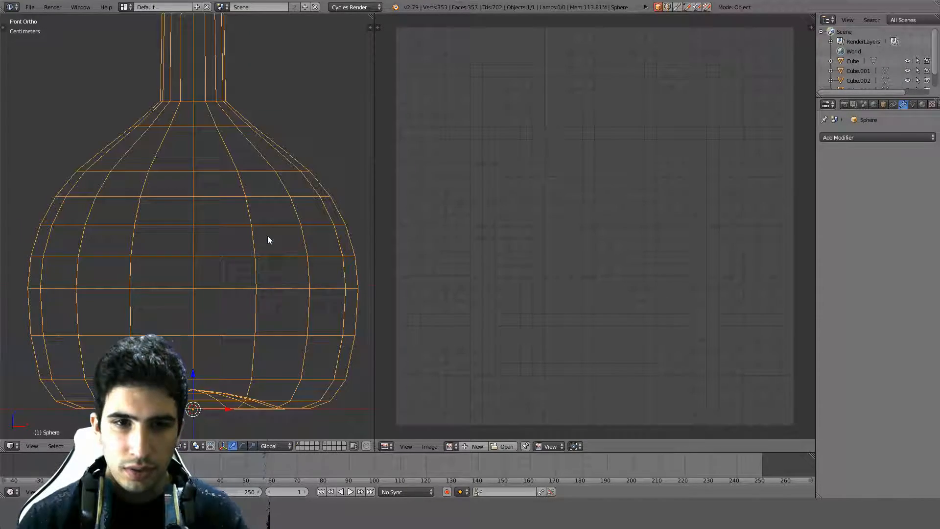
{"action": "middle_click_drag", "start_coordinate": [244, 285], "coordinate": [208, 255]}
{"action": "key", "text": "Tab"}
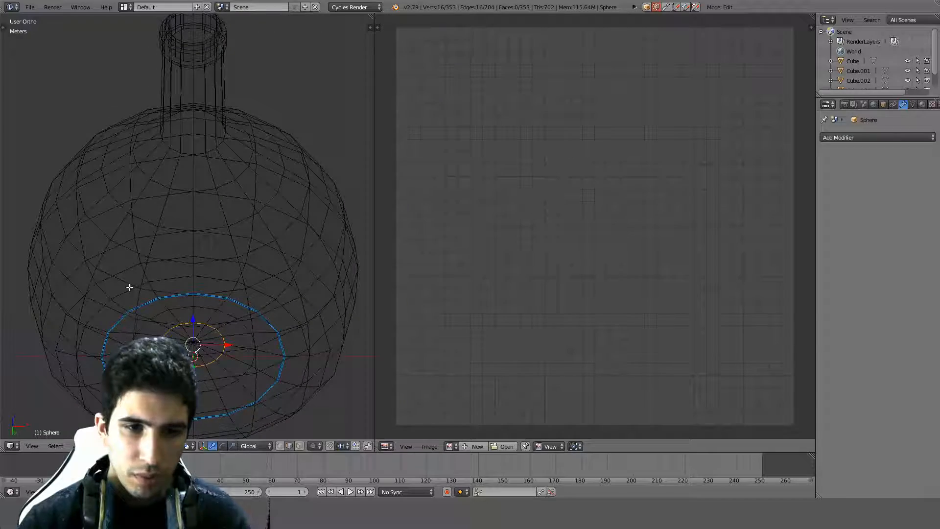
{"action": "right_click", "coordinate": [123, 293], "text": "alt"}
{"action": "mouse_move", "coordinate": [161, 300]}
{"action": "middle_mouse_down"}
{"action": "mouse_move", "coordinate": [171, 204]}
{"action": "mouse_move", "coordinate": [147, 235]}
{"action": "middle_mouse_up"}
{"action": "key", "text": "z"}
{"action": "key", "text": "a"}
{"action": "right_click", "coordinate": [171, 204], "text": "alt"}
{"action": "key", "text": "ctrl+e"}
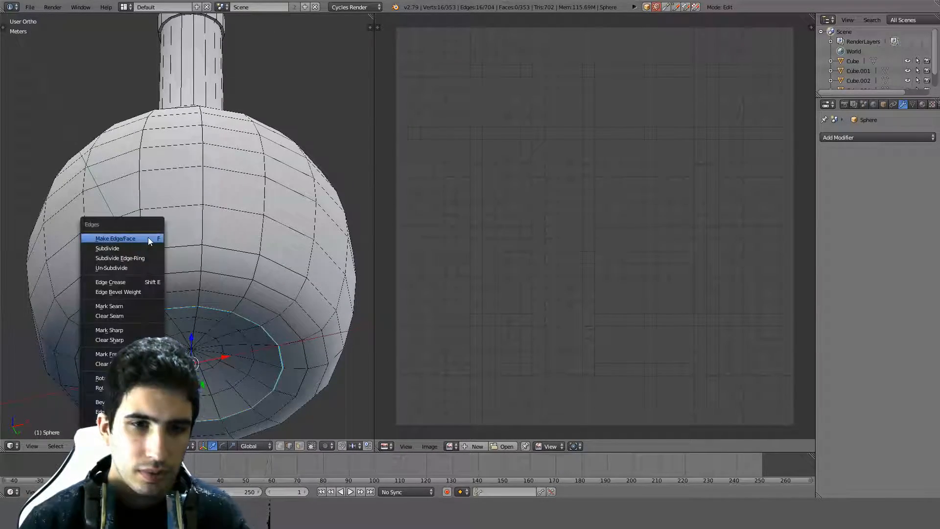
{"action": "left_click", "coordinate": [124, 304]}
Mark the edges around the closing face inside the bottle's mouth as a UV seam.
{"action": "middle_click_drag", "start_coordinate": [124, 304], "coordinate": [219, 266]}
{"action": "key", "text": "z"}
{"action": "mouse_move", "coordinate": [222, 178]}
{"action": "middle_mouse_down"}
{"action": "mouse_move", "coordinate": [235, 289]}
{"action": "mouse_move", "coordinate": [189, 180]}
{"action": "middle_mouse_up"}
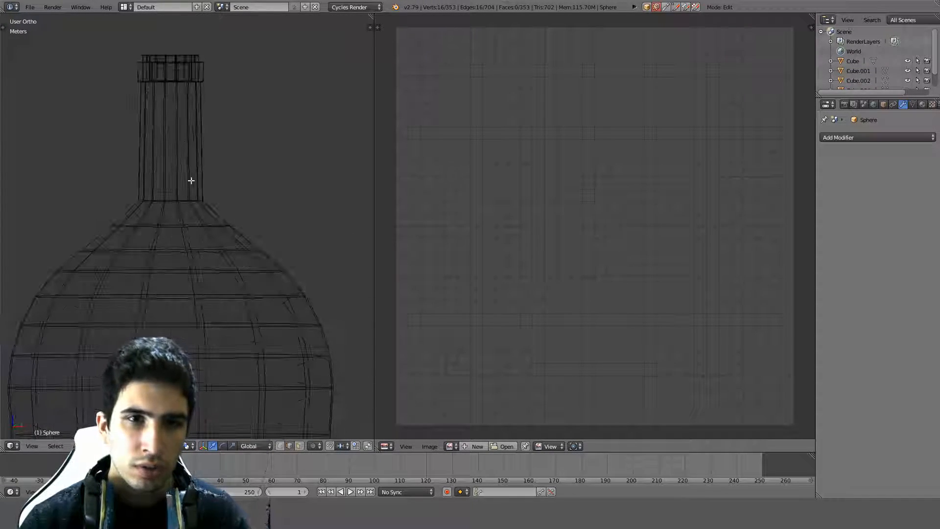
{"action": "right_click", "coordinate": [175, 79], "text": "alt"}
{"action": "middle_click_drag", "start_coordinate": [175, 80], "coordinate": [158, 238]}
{"action": "key", "text": "z"}
{"action": "right_click", "coordinate": [159, 241]}
{"action": "key", "text": "ctrl+e"}
{"action": "left_click", "coordinate": [157, 240]}
{"action": "scroll", "coordinate": [162, 291], "scroll_direction": "down", "scroll_amount": 4}
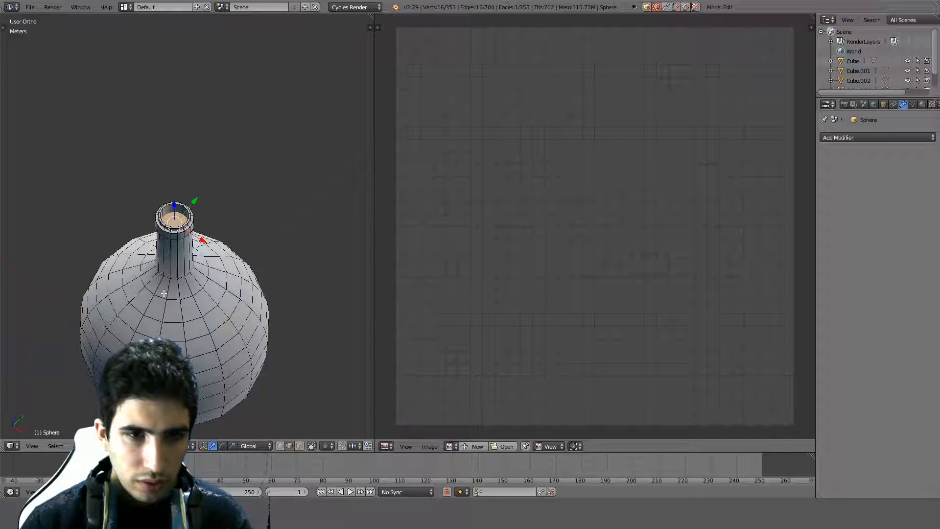
Mark the vertical edge loop running along the front of the bottle from base to neck as a UV seam.
{"action": "key", "text": "KP_1"}
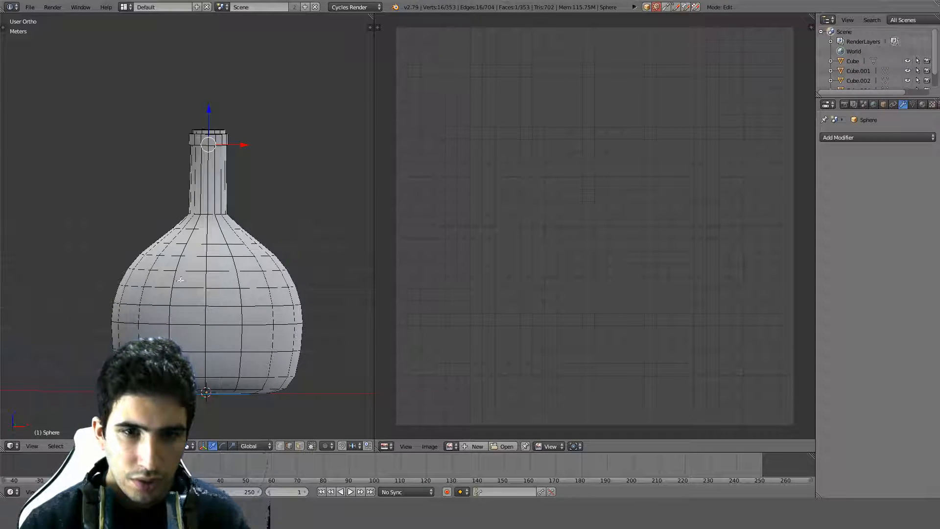
{"action": "right_click", "coordinate": [214, 289], "text": "alt"}
{"action": "key", "text": "ctrl+e"}
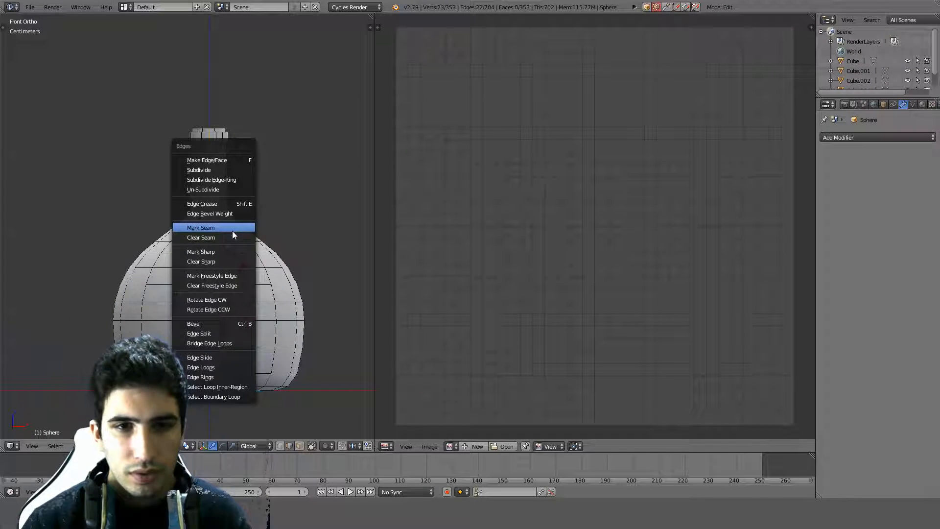
{"action": "left_click", "coordinate": [233, 232]}
Select the whole bottle mesh and unwrap it along the marked seams.
{"action": "key", "text": "a"}
{"action": "key", "text": "a"}
{"action": "key", "text": "u"}
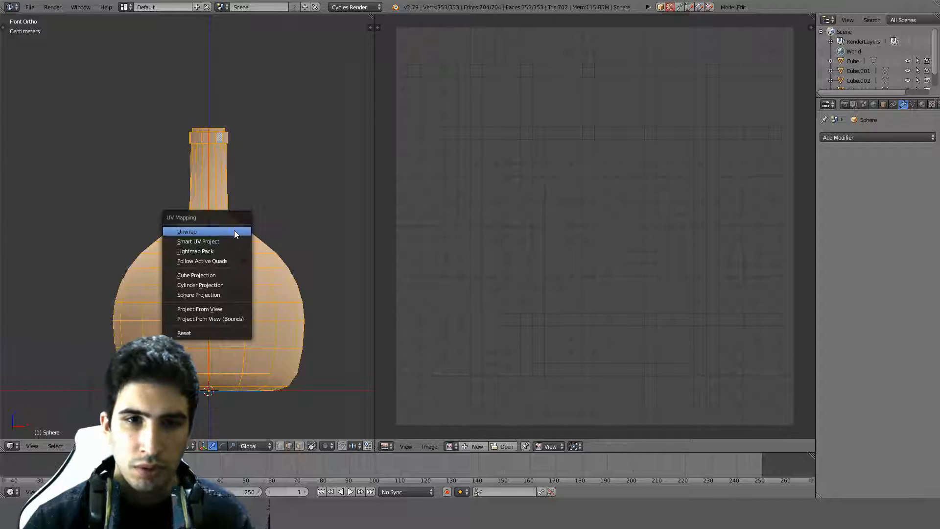
{"action": "left_click", "coordinate": [234, 231]}
{"action": "scroll", "coordinate": [588, 211], "scroll_direction": "down", "scroll_amount": 1}
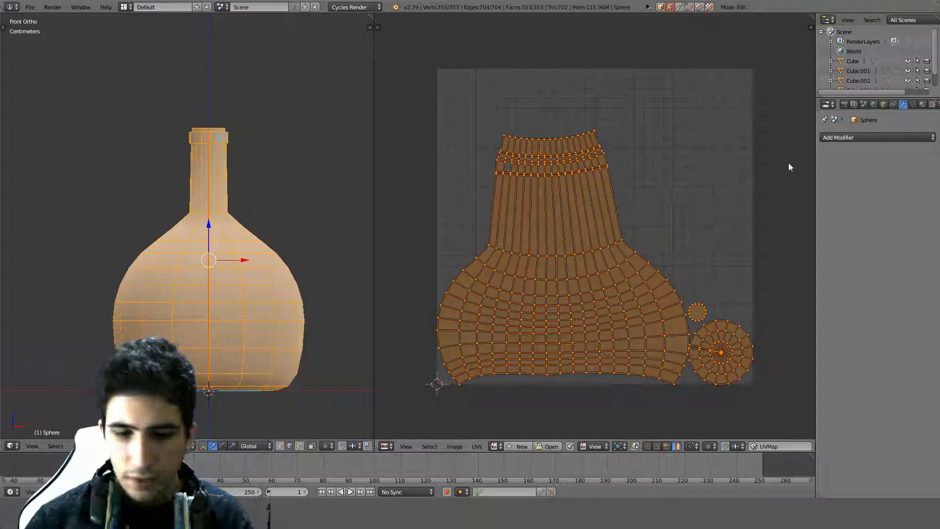
Clear the seam from the three radial edges between the base indentation's rim and its centre.
{"action": "scroll", "coordinate": [768, 257], "scroll_direction": "up", "scroll_amount": 4}
{"action": "middle_click_drag", "start_coordinate": [760, 324], "coordinate": [489, 125]}
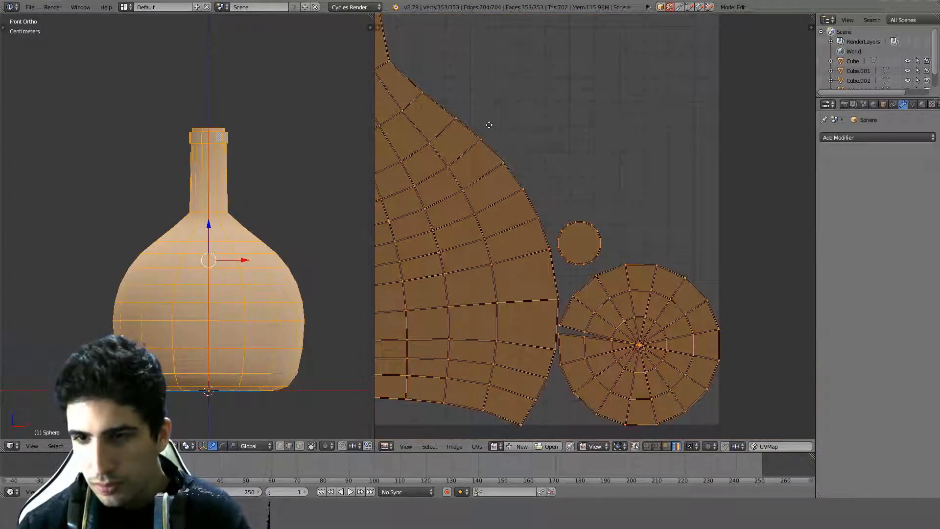
{"action": "scroll", "coordinate": [567, 325], "scroll_direction": "up", "scroll_amount": 2}
{"action": "middle_click_drag", "start_coordinate": [566, 325], "coordinate": [581, 233]}
{"action": "middle_click_drag", "start_coordinate": [221, 250], "coordinate": [224, 157]}
{"action": "scroll", "coordinate": [225, 157], "scroll_direction": "up", "scroll_amount": 3}
{"action": "key", "text": "a"}
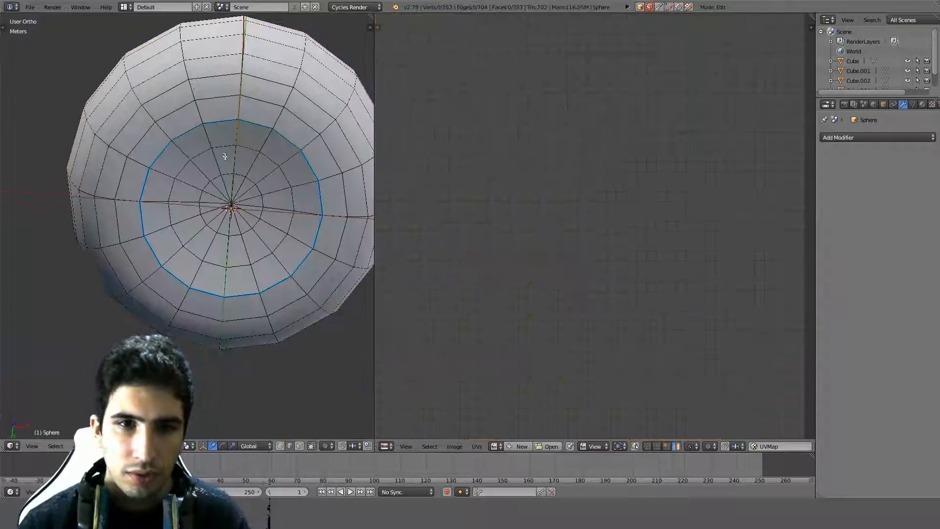
{"action": "right_click", "coordinate": [236, 188], "text": "shift"}
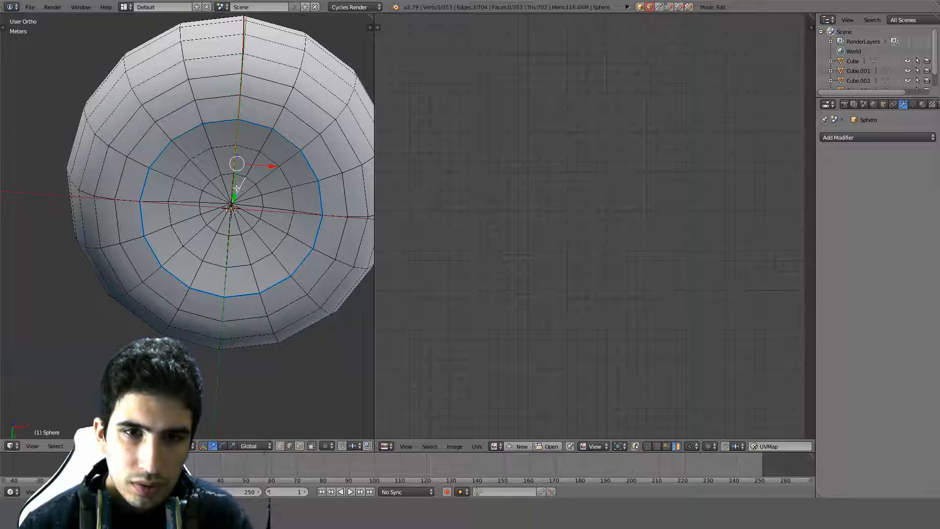
{"action": "right_click", "coordinate": [236, 188], "text": "shift"}
{"action": "key", "text": "ctrl+e"}
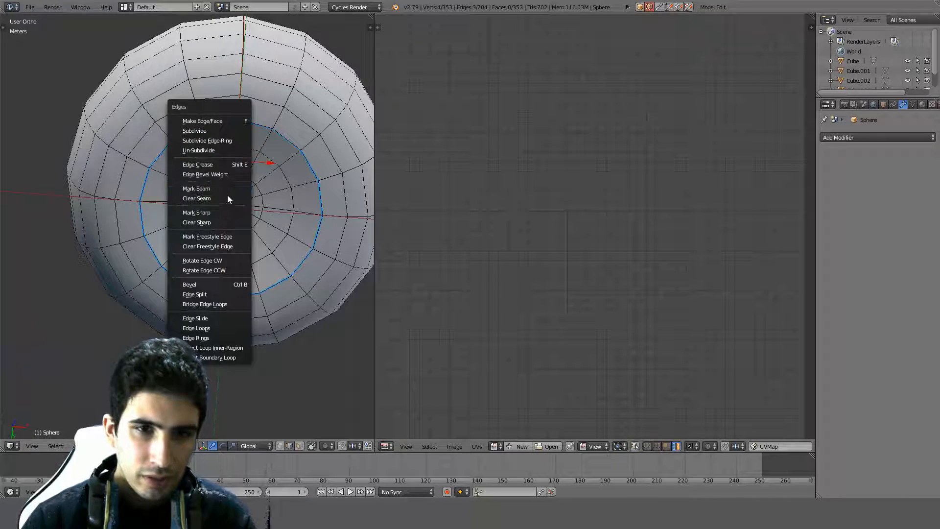
{"action": "left_click", "coordinate": [225, 196]}
{"action": "scroll", "coordinate": [224, 197], "scroll_direction": "down", "scroll_amount": 4}
Select the whole bottle mesh and refresh its unwrap with the radial base seam removed.
{"action": "key", "text": "Tab"}
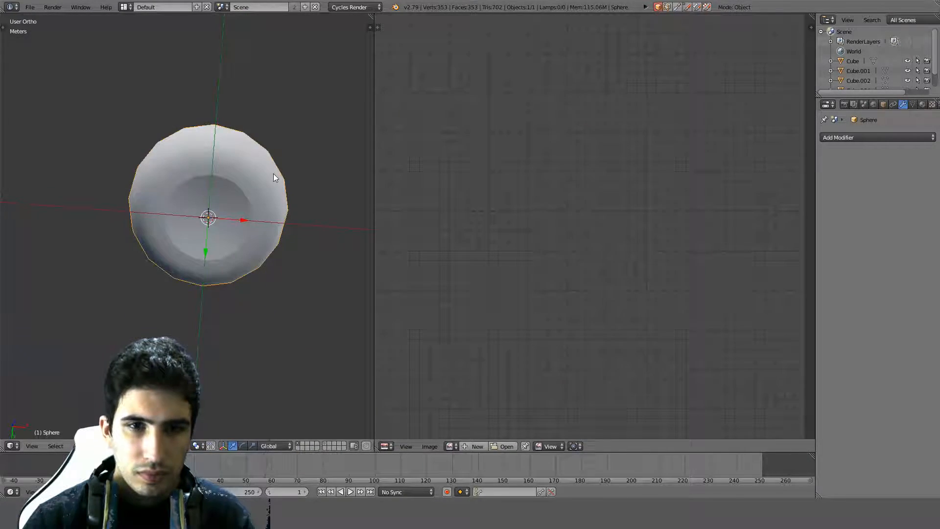
{"action": "key", "text": "Tab"}
{"action": "key", "text": "a"}
{"action": "scroll", "coordinate": [584, 214], "scroll_direction": "down", "scroll_amount": 5}
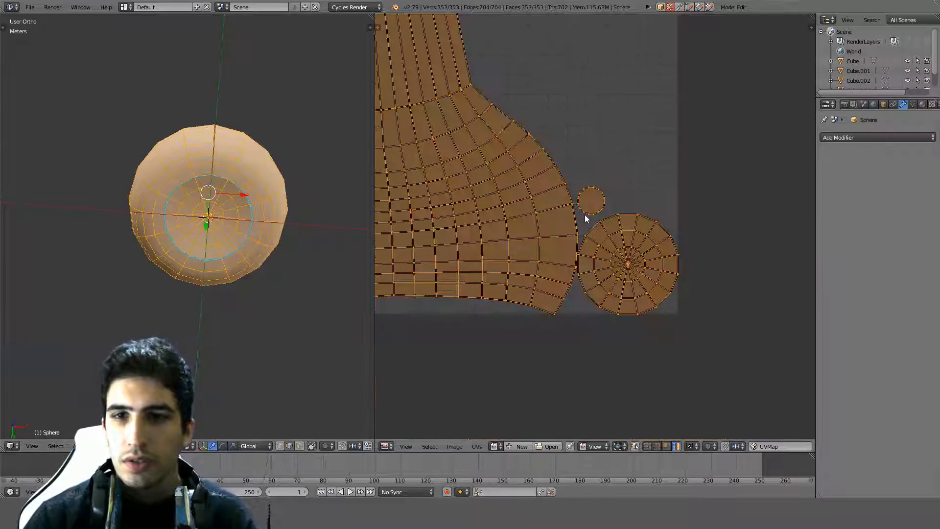
Turn on the UV stretch display and compare the Angle and Area modes, keeping Angle.
{"action": "key", "text": "n"}
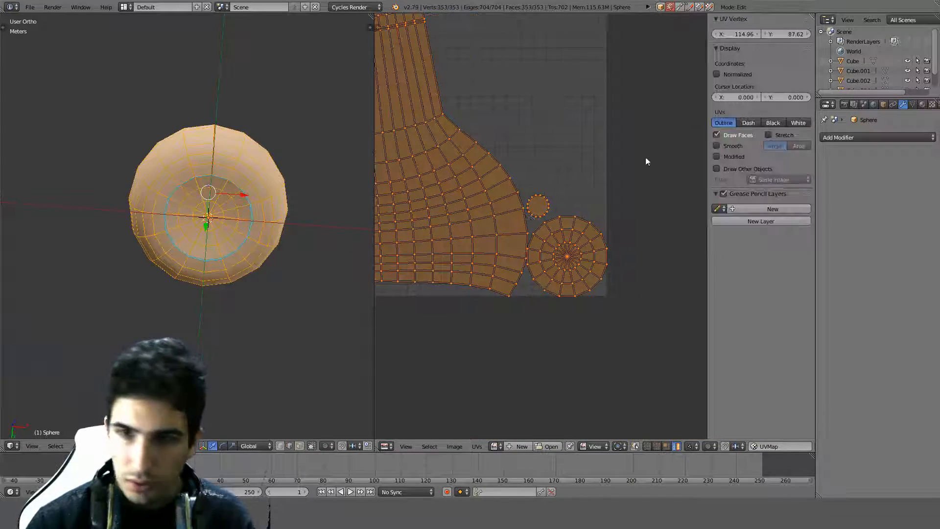
{"action": "left_click", "coordinate": [768, 135]}
{"action": "scroll", "coordinate": [498, 168], "scroll_direction": "down", "scroll_amount": 3}
{"action": "middle_click_drag", "start_coordinate": [497, 168], "coordinate": [600, 230]}
{"action": "key", "text": "a"}
{"action": "scroll", "coordinate": [536, 191], "scroll_direction": "up", "scroll_amount": 3}
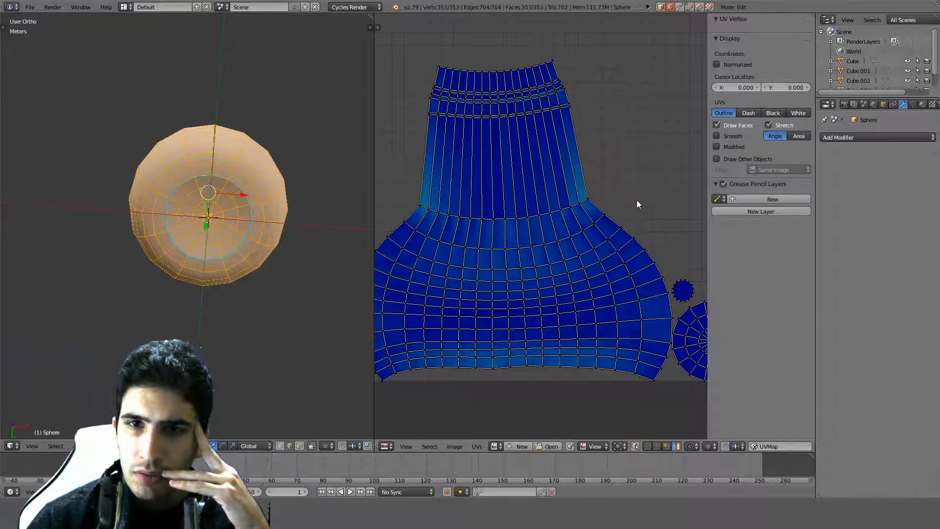
{"action": "left_click", "coordinate": [797, 136]}
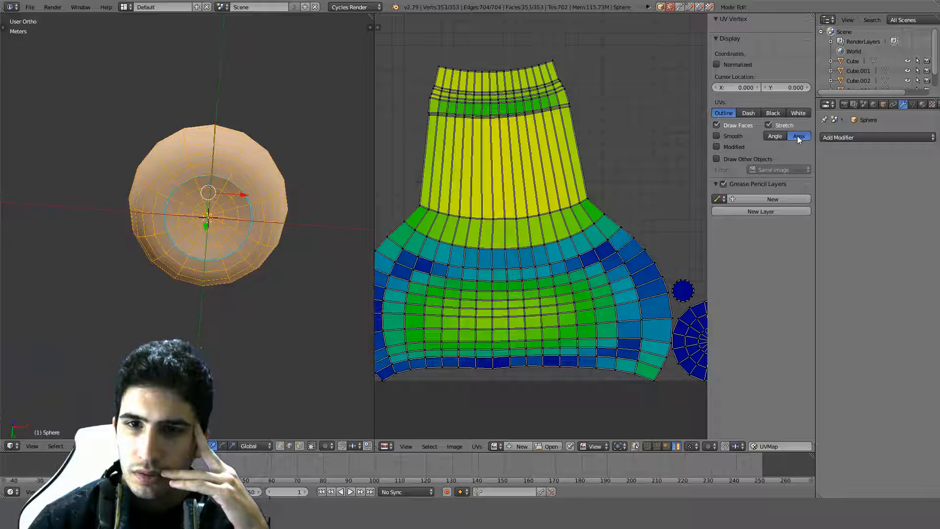
{"action": "left_click", "coordinate": [770, 137]}
Try a Sphere Projection and a Cylinder Projection on the whole bottle, undoing each one.
{"action": "middle_click_drag", "start_coordinate": [230, 235], "coordinate": [243, 253]}
{"action": "key", "text": "u"}
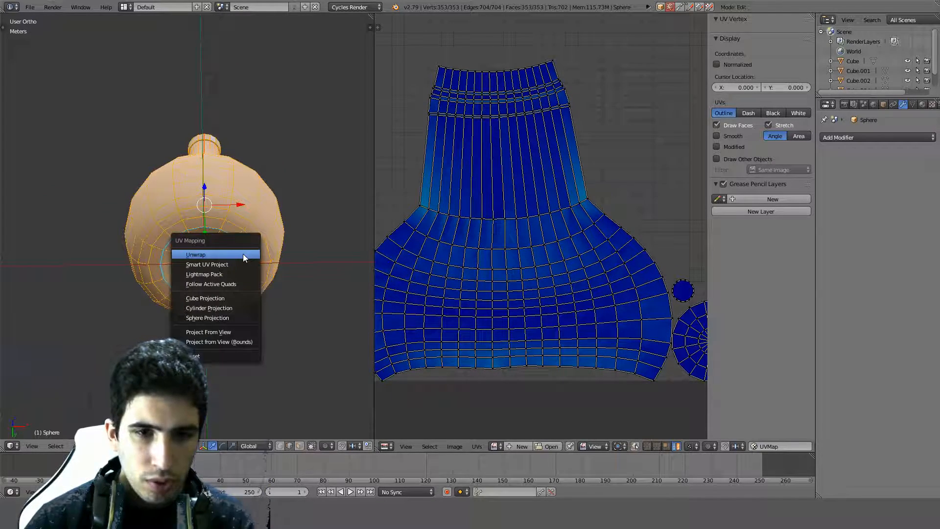
{"action": "left_click", "coordinate": [227, 318]}
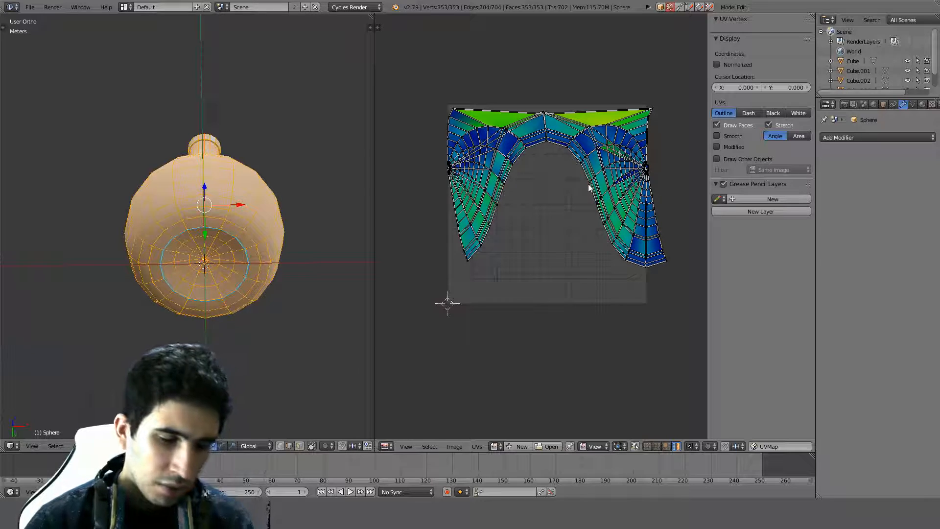
{"action": "key", "text": "ctrl+z"}
{"action": "key", "text": "u"}
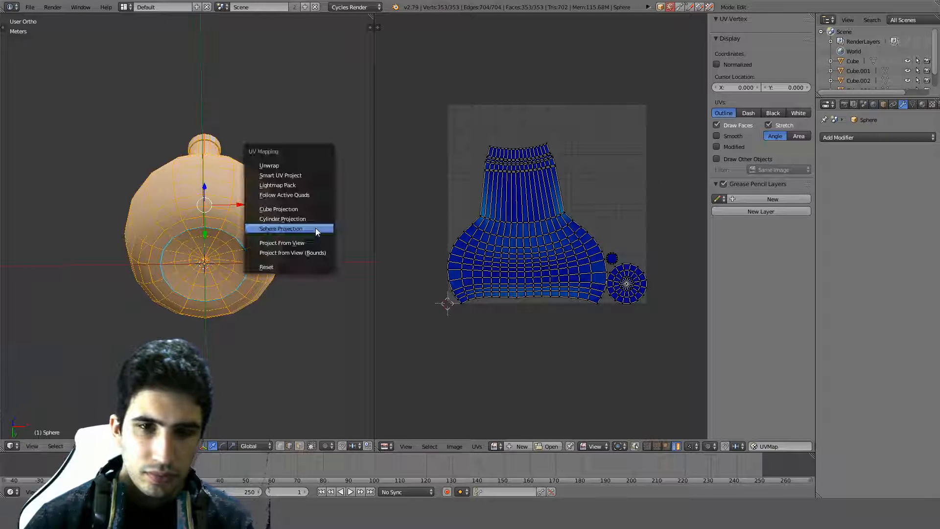
{"action": "left_click", "coordinate": [304, 218]}
{"action": "scroll", "coordinate": [538, 214], "scroll_direction": "up", "scroll_amount": 2}
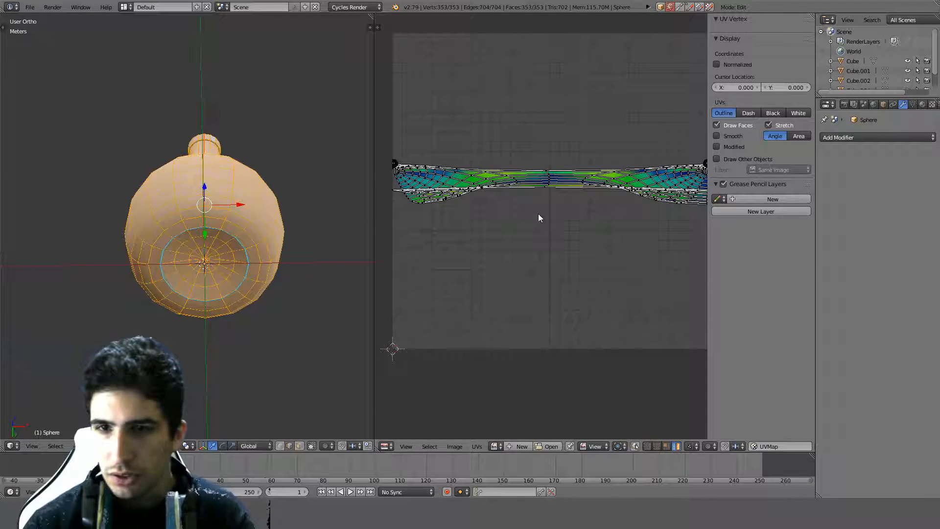
{"action": "key", "text": "ctrl+z"}
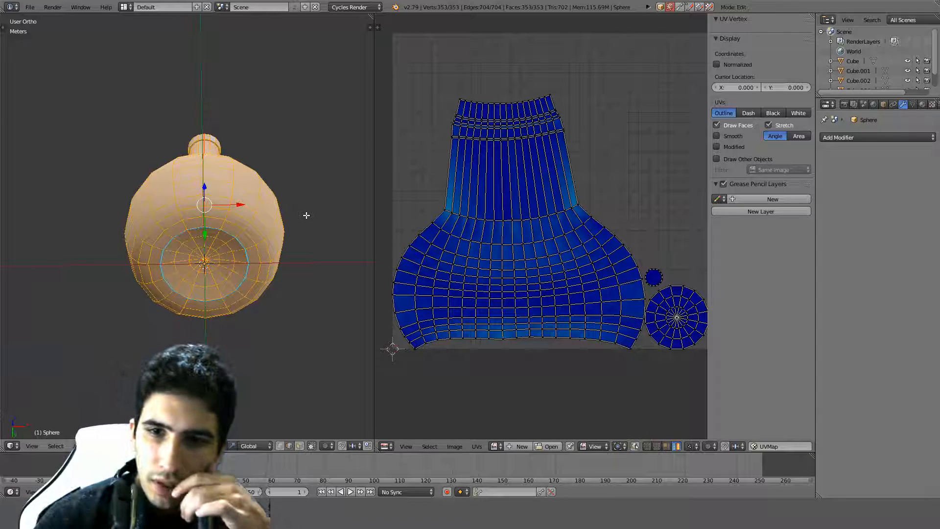
Try straightening the bottle body's horizontal UV edge loops one at a time, from its widest row up through the next three.
{"action": "middle_click_drag", "start_coordinate": [259, 233], "coordinate": [219, 268]}
{"action": "key", "text": "KP_1"}
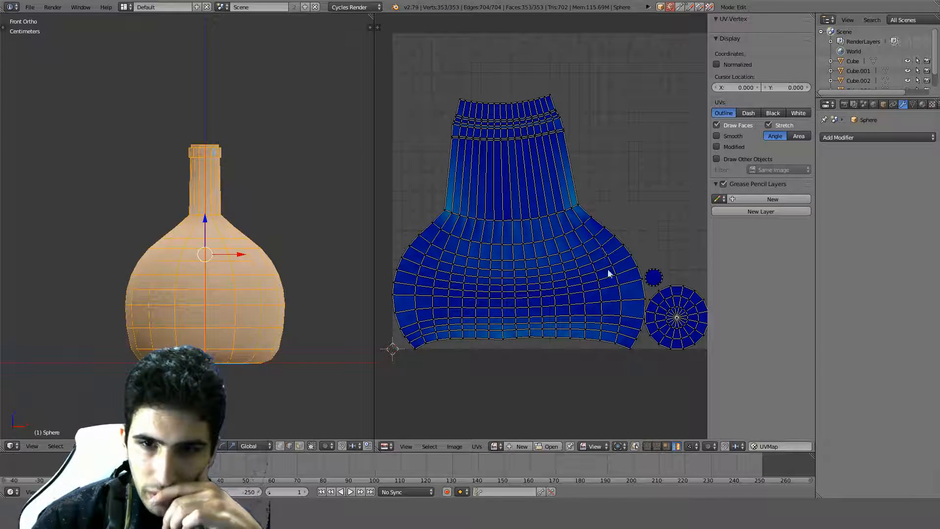
{"action": "right_click", "coordinate": [561, 296], "text": "alt"}
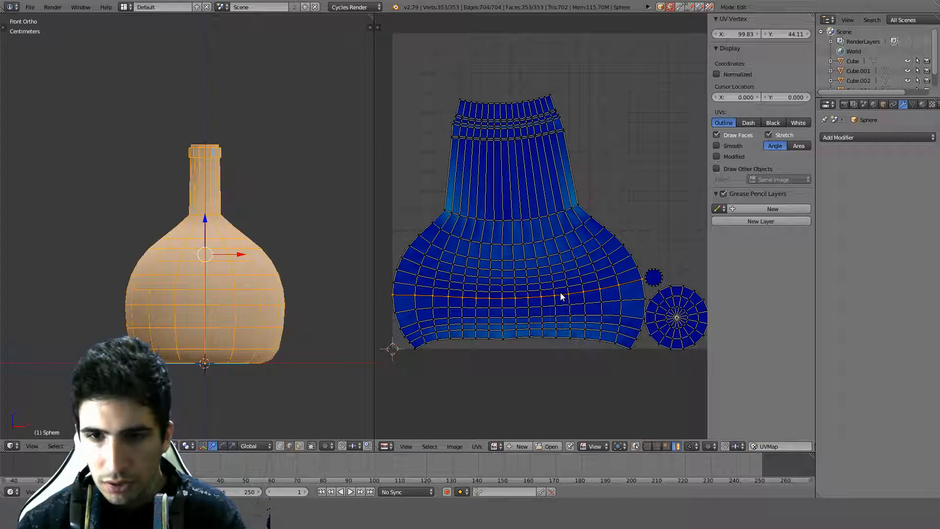
{"action": "key", "text": "alt+e"}
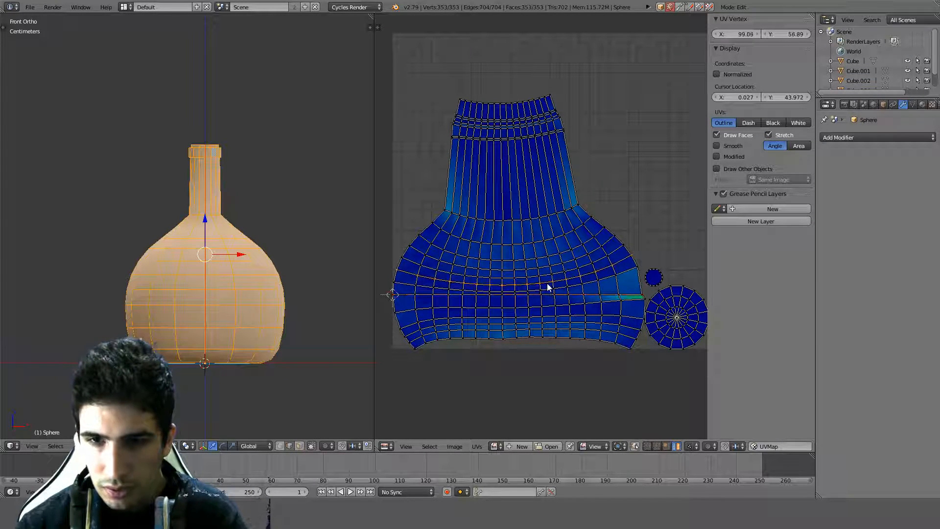
{"action": "key", "text": "alt+e"}
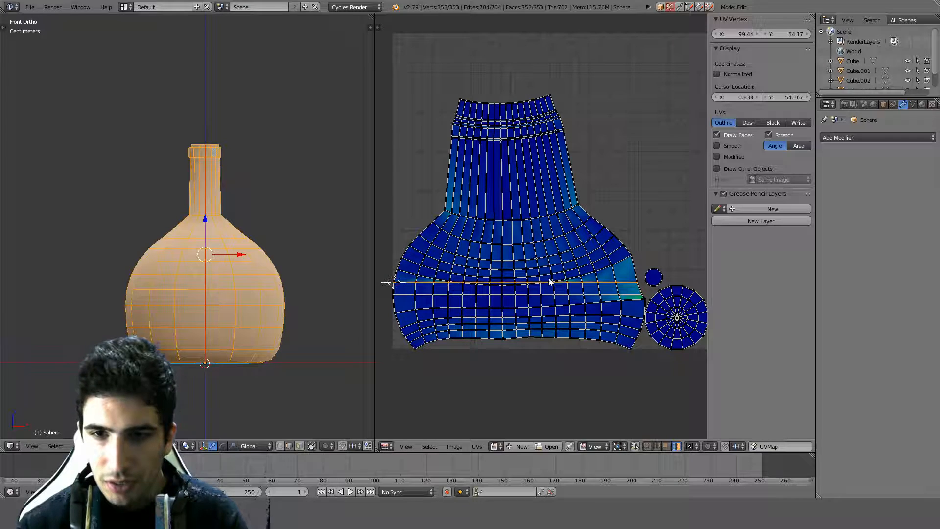
{"action": "key", "text": "alt+e"}
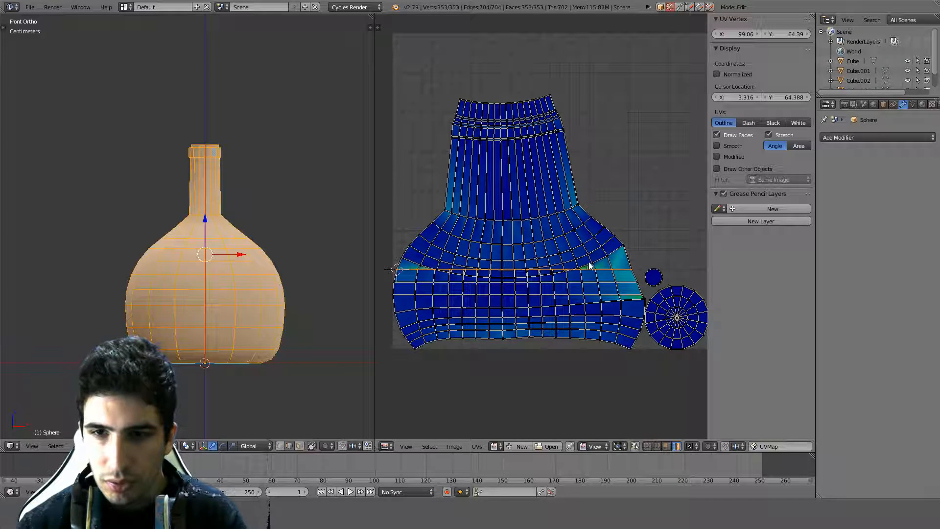
{"action": "key", "text": "alt+e"}
Try straightening the remaining horizontal UV loops of the upper body and shoulder, up to the base of the neck.
{"action": "right_click", "coordinate": [604, 246], "text": "alt"}
{"action": "key", "text": "alt+e"}
{"action": "right_click", "coordinate": [600, 232], "text": "alt"}
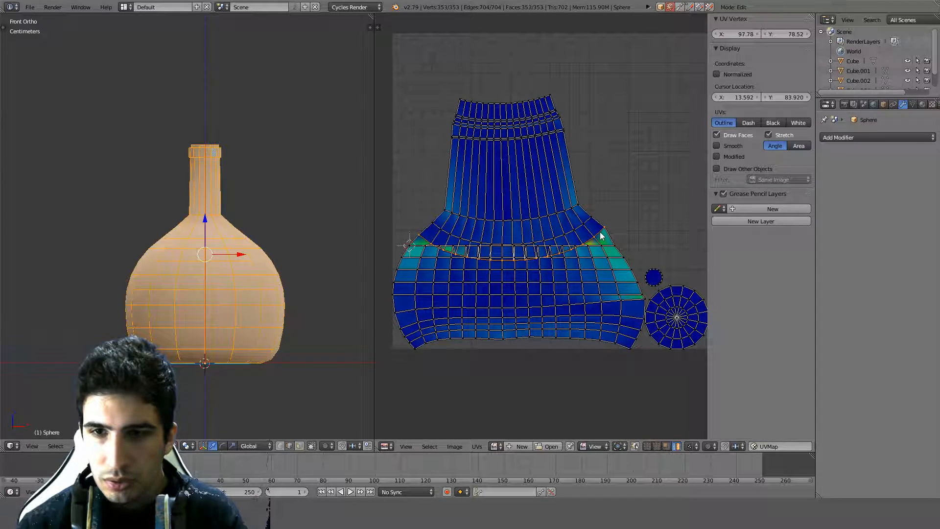
{"action": "key", "text": "alt+e"}
{"action": "right_click", "coordinate": [589, 222], "text": "alt"}
{"action": "key", "text": "alt+e"}
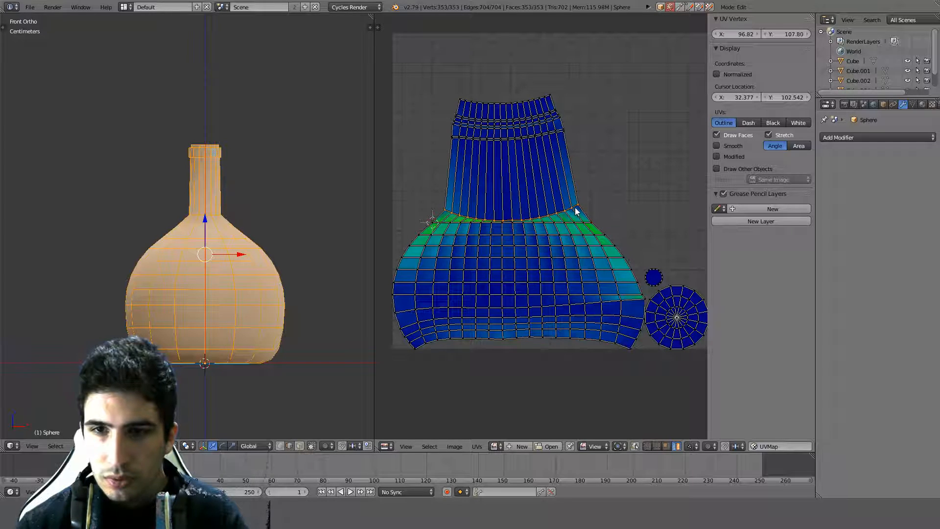
{"action": "key", "text": "alt+e"}
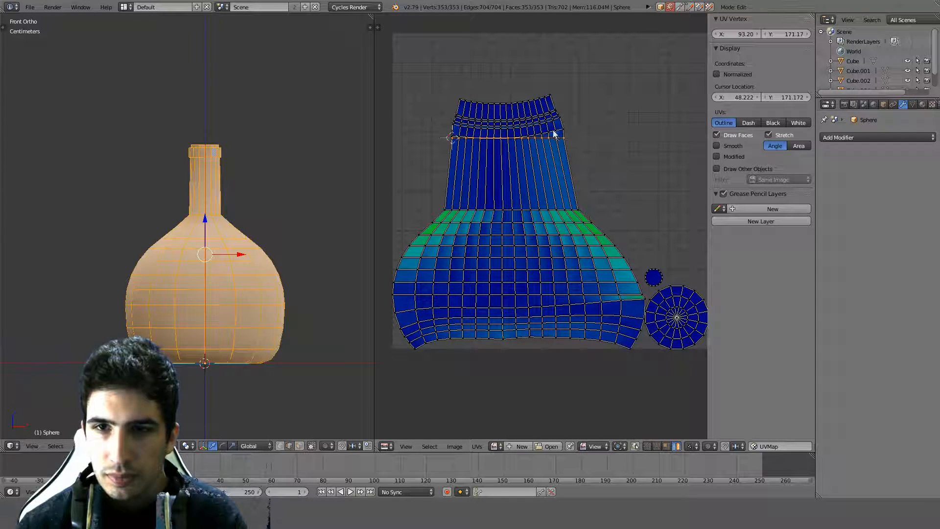
Try straightening the horizontal UV loops around the collar near the top of the neck and the open mouth edge.
{"action": "key", "text": "alt+e"}
{"action": "key", "text": "alt+e"}
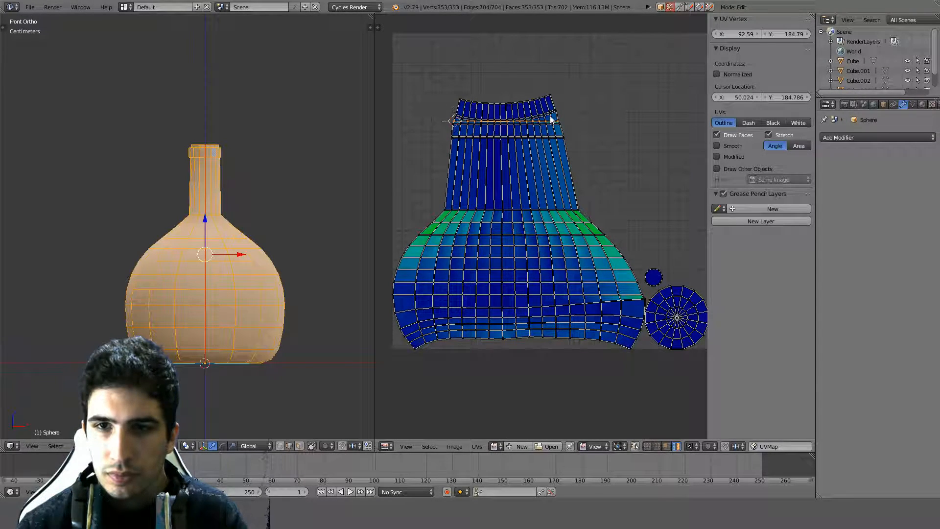
{"action": "key", "text": "alt+e"}
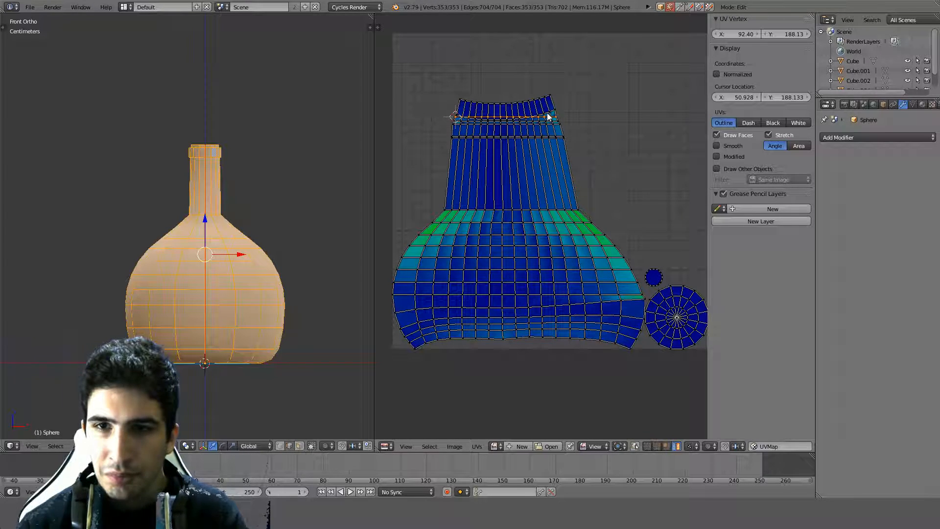
{"action": "left_click", "coordinate": [541, 99], "text": "alt"}
{"action": "key", "text": "alt+e"}
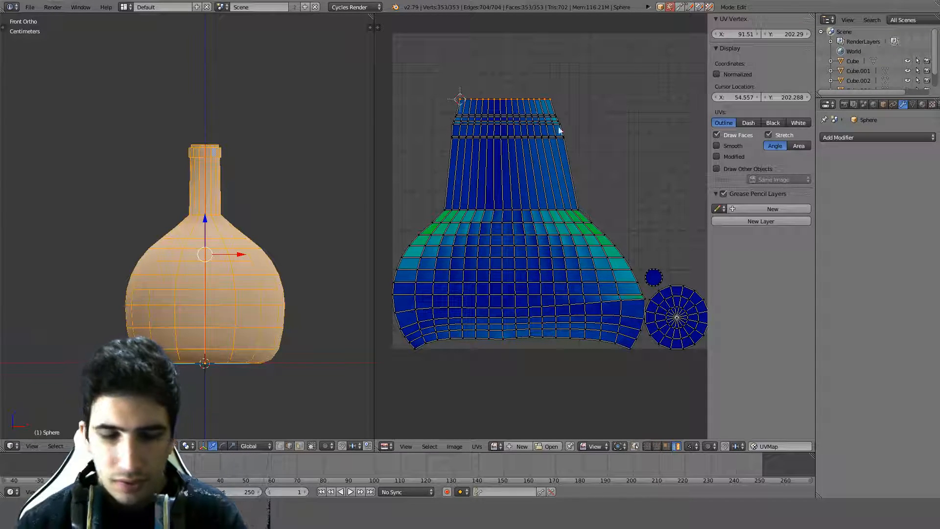
Start the Screencast Keys display and hide the properties sidebars of the UV editor and the 3D view.
{"action": "key", "text": "n"}
{"action": "scroll", "coordinate": [341, 415], "scroll_direction": "down", "scroll_amount": 15}
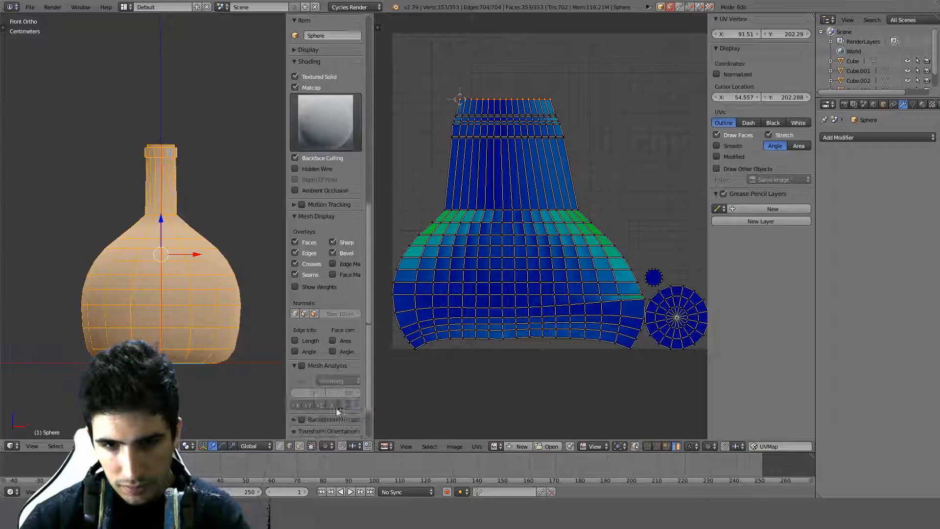
{"action": "left_click", "coordinate": [335, 418]}
{"action": "key", "text": "n"}
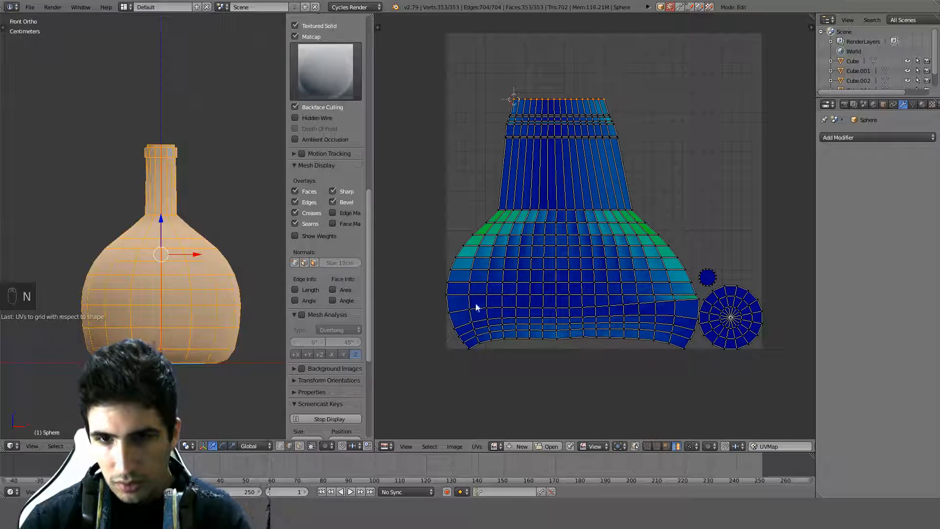
{"action": "key", "text": "n"}
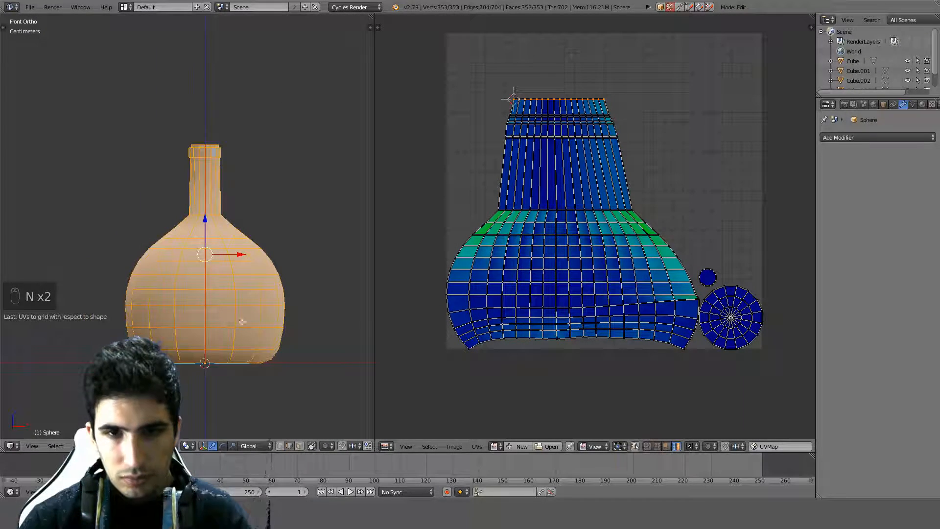
Try straightening the curved horizontal UV loops along the lower body, including the island's bottom edge.
{"action": "left_click", "coordinate": [536, 310], "text": "alt"}
{"action": "left_click", "coordinate": [537, 323], "text": "alt"}
{"action": "left_click", "coordinate": [536, 332], "text": "alt"}
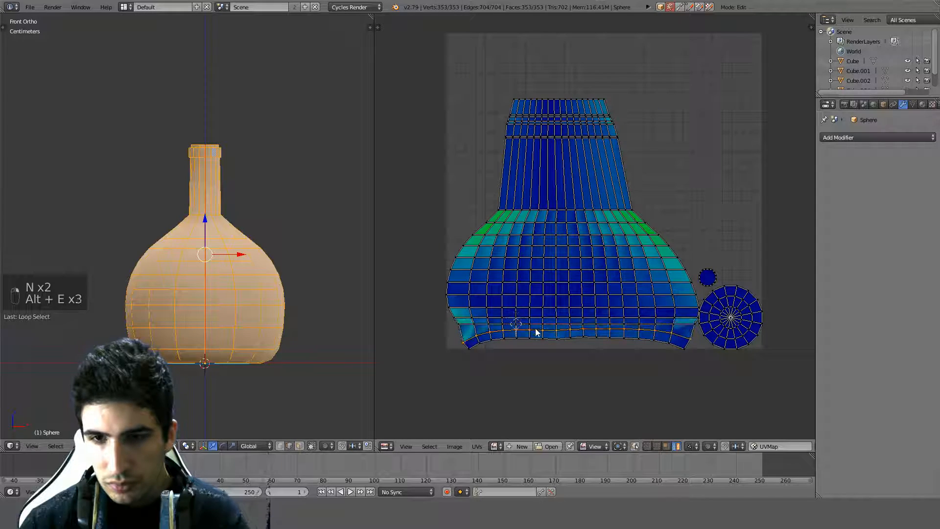
{"action": "key", "text": "alt+e"}
{"action": "key", "text": "alt+e"}
{"action": "scroll", "coordinate": [589, 345], "scroll_direction": "up", "scroll_amount": 1}
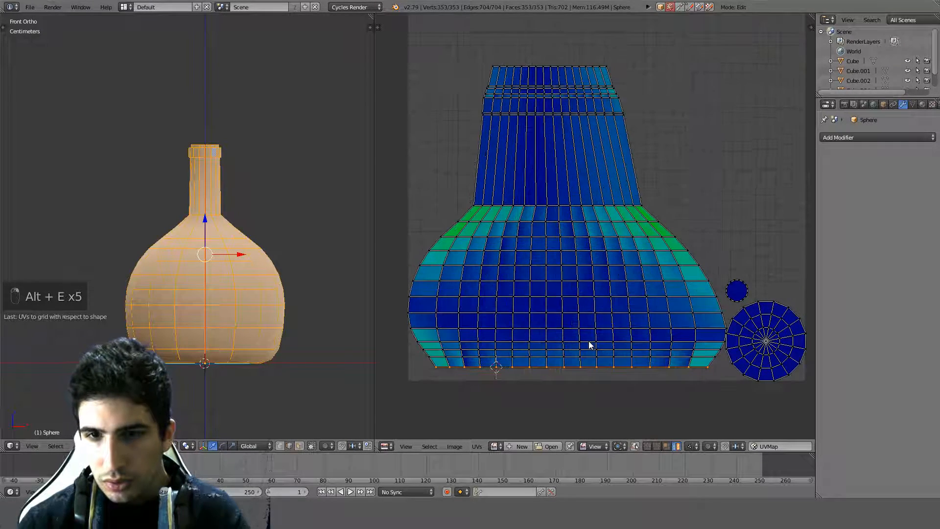
{"action": "middle_click_drag", "start_coordinate": [589, 346], "coordinate": [606, 328]}
{"action": "key", "text": "Tab"}
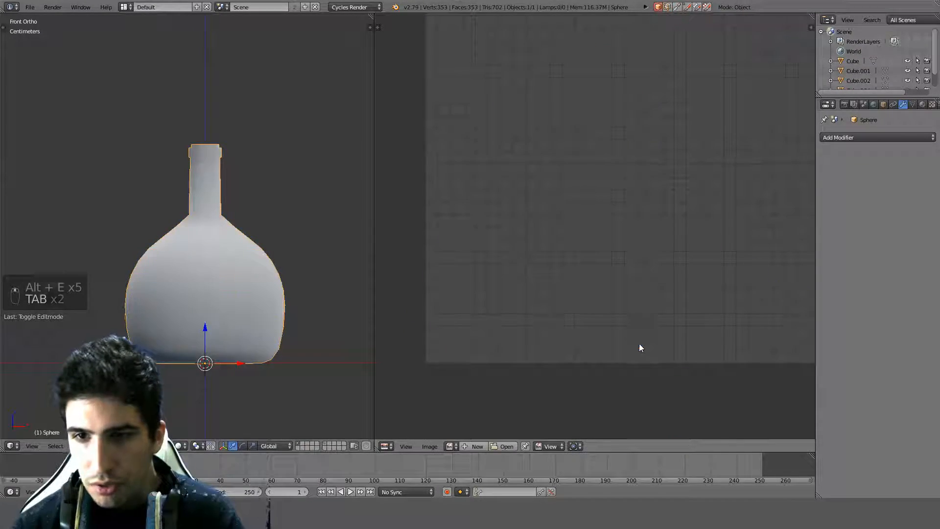
{"action": "key", "text": "Tab"}
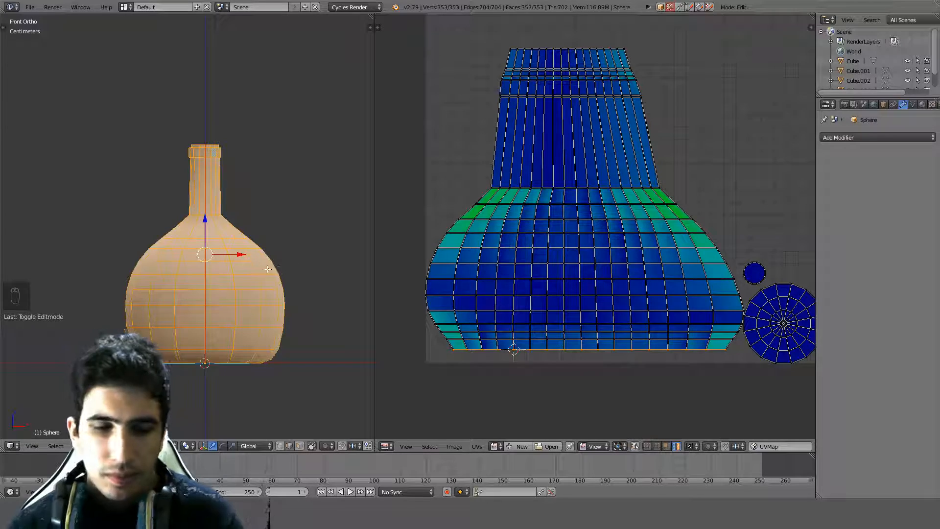
Unwrap the whole bottle again to replace the straightened UV layout.
{"action": "key", "text": "u"}
{"action": "left_click", "coordinate": [260, 211]}
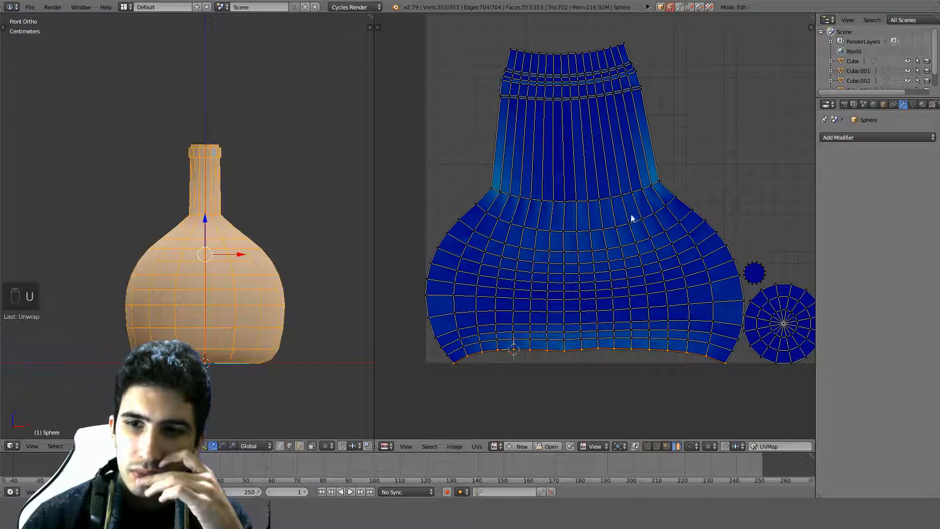
{"action": "scroll", "coordinate": [631, 219], "scroll_direction": "down", "scroll_amount": 3}
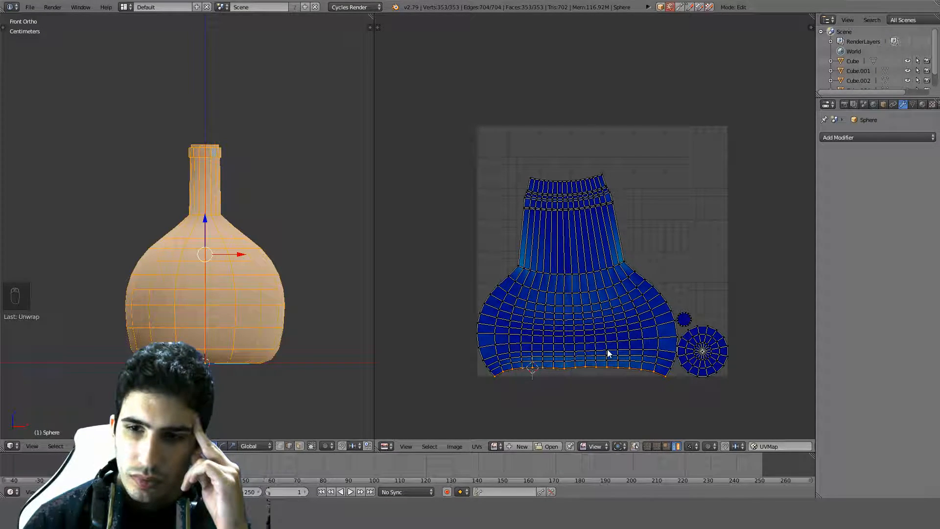
Enlarge the bottle body's UV island and try packing all islands, undoing the packing.
{"action": "key", "text": "l"}
{"action": "key", "text": "s"}
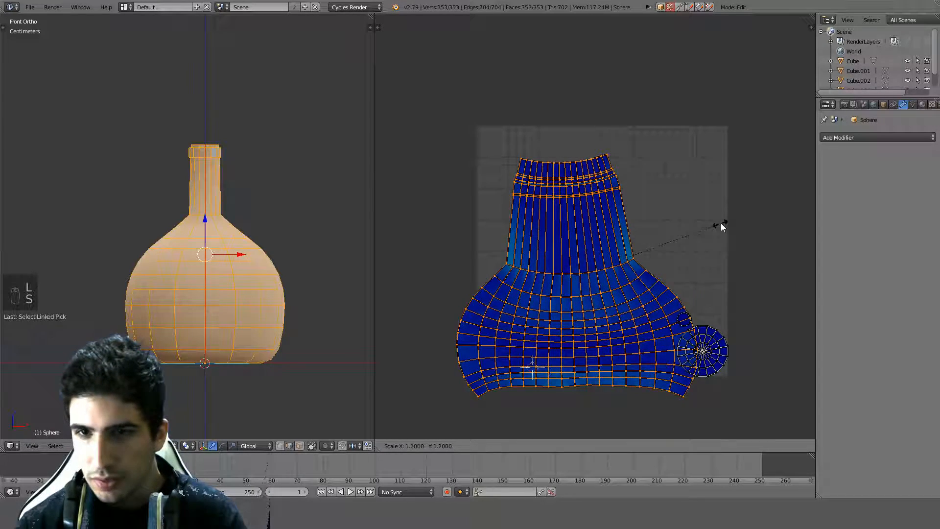
{"action": "left_click", "coordinate": [734, 213]}
{"action": "key", "text": "a"}
{"action": "key", "text": "a"}
{"action": "key", "text": "a"}
{"action": "key", "text": "ctrl+p"}
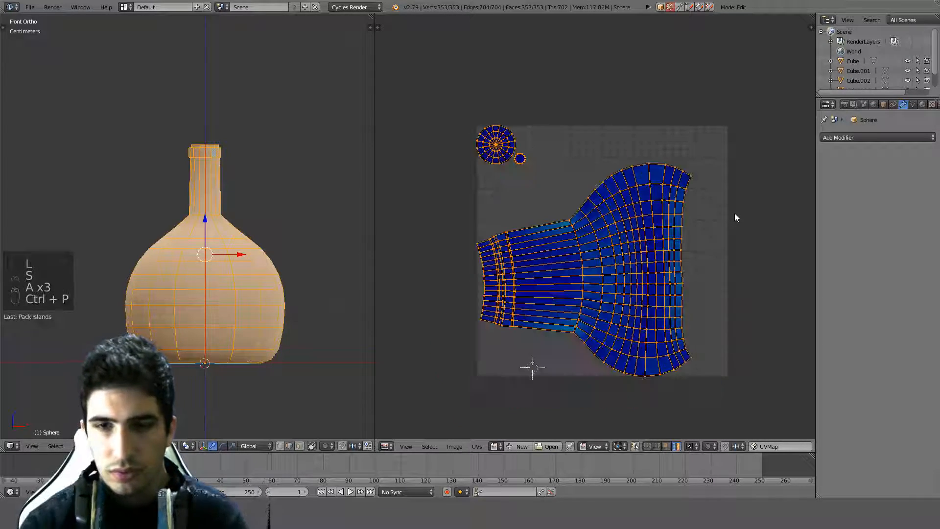
{"action": "key", "text": "ctrl+z"}
Try averaging the scale of all UV islands and packing them, undoing everything back to the body island's original size.
{"action": "key", "text": "ctrl+a"}
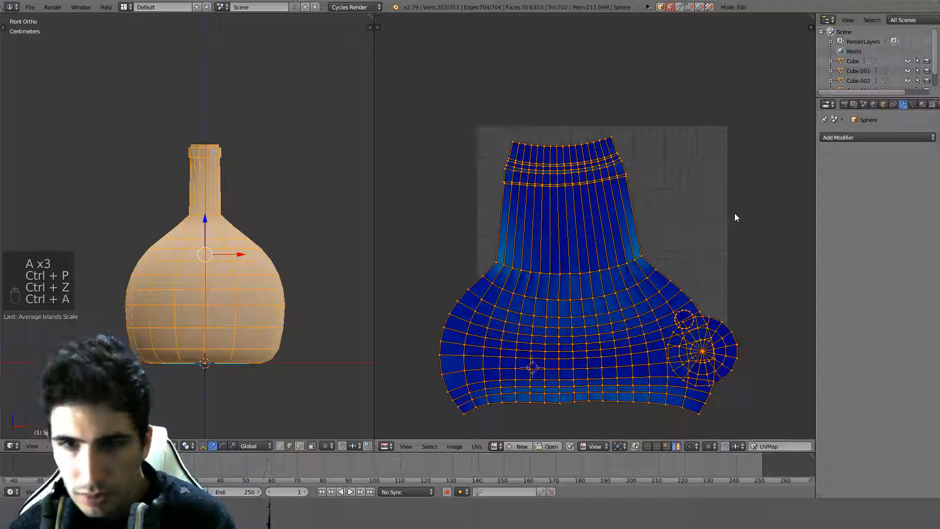
{"action": "key", "text": "ctrl+p"}
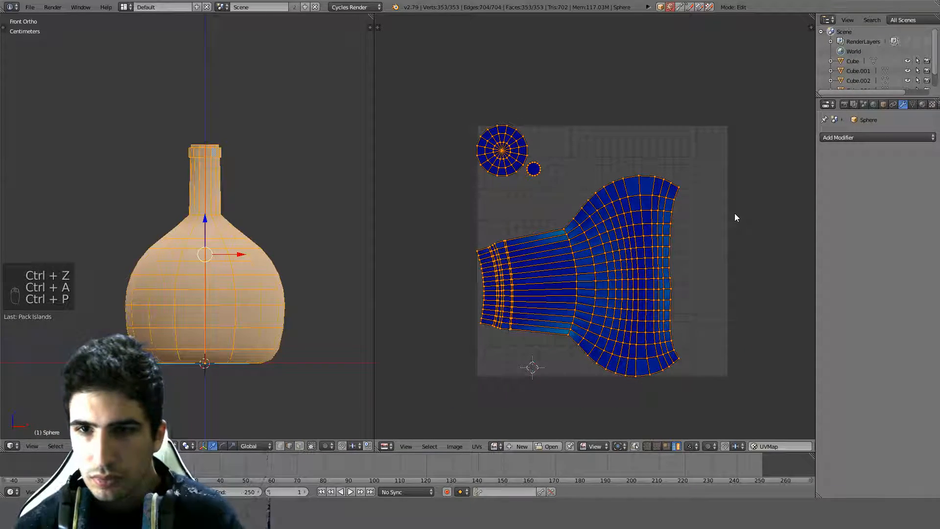
{"action": "key", "text": "ctrl+z"}
{"action": "key", "text": "ctrl+z"}
{"action": "key", "text": "ctrl+z"}
{"action": "key", "text": "ctrl+z"}
{"action": "key", "text": "ctrl+z"}
{"action": "key", "text": "ctrl+z"}
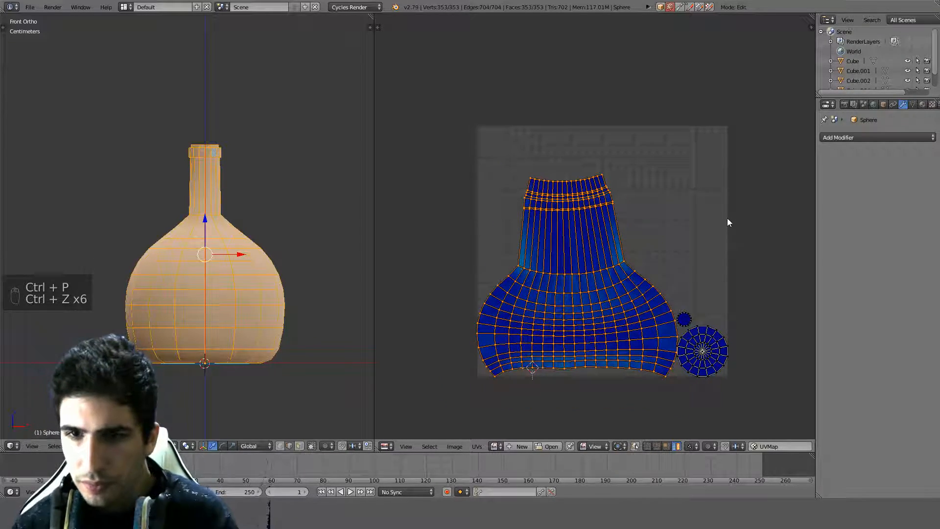
Scale the bottle body's UV island up about 1.2 times and move it inside the UV square, against its lower-right area.
{"action": "key", "text": "s"}
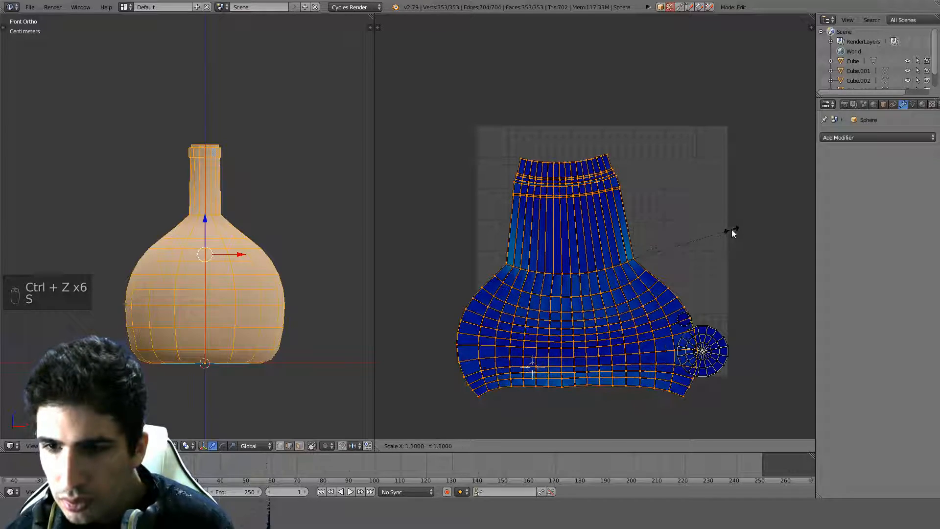
{"action": "left_click", "coordinate": [727, 223]}
{"action": "key", "text": "ctrl+g"}
{"action": "key", "text": "g"}
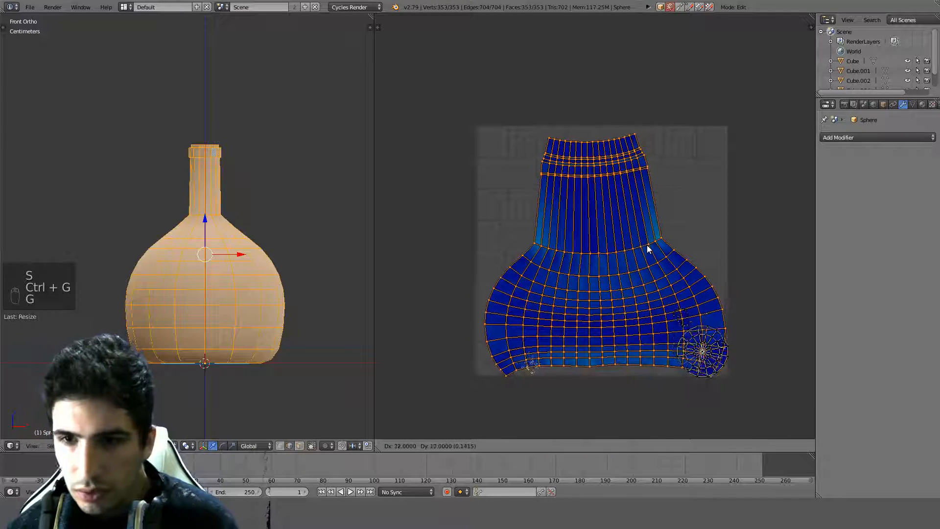
{"action": "left_click", "coordinate": [648, 248]}
Move the large round base island into the upper-left corner of the UV square, beside the neck.
{"action": "key", "text": "a"}
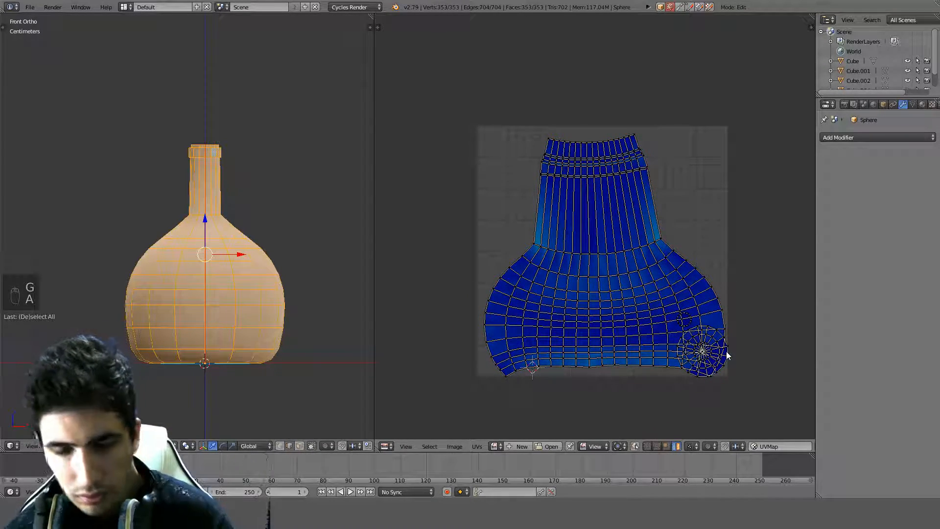
{"action": "key", "text": "l"}
{"action": "key", "text": "g"}
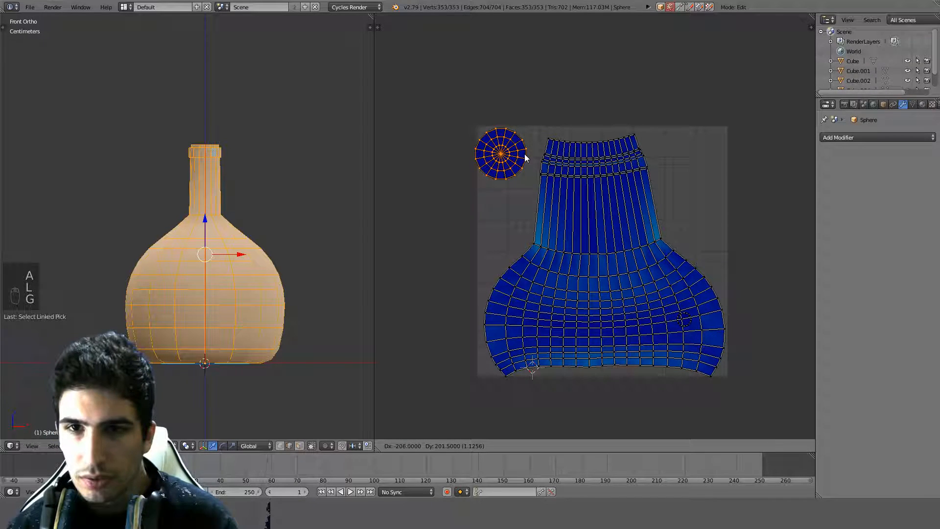
{"action": "left_click", "coordinate": [527, 156]}
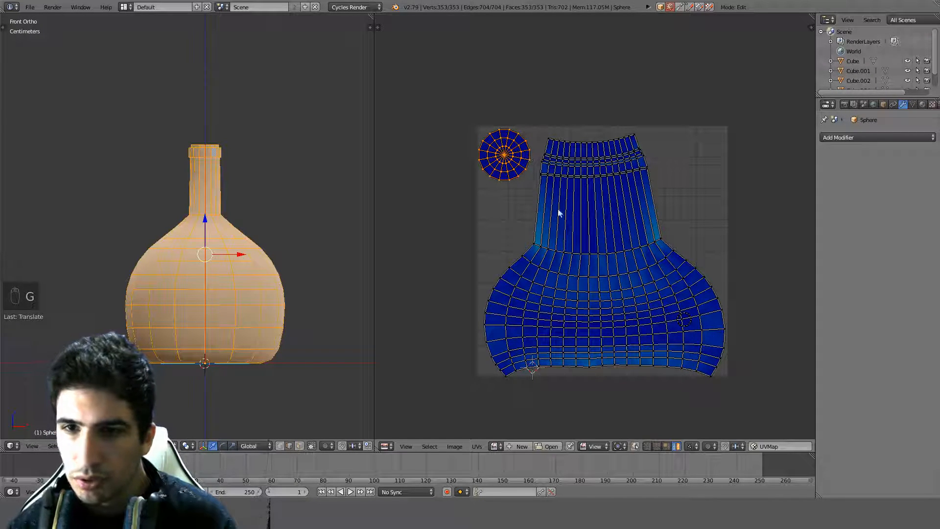
Average the scale of the body and round base islands, and shift the base island fully inside the UV square's upper-left corner.
{"action": "key", "text": "l"}
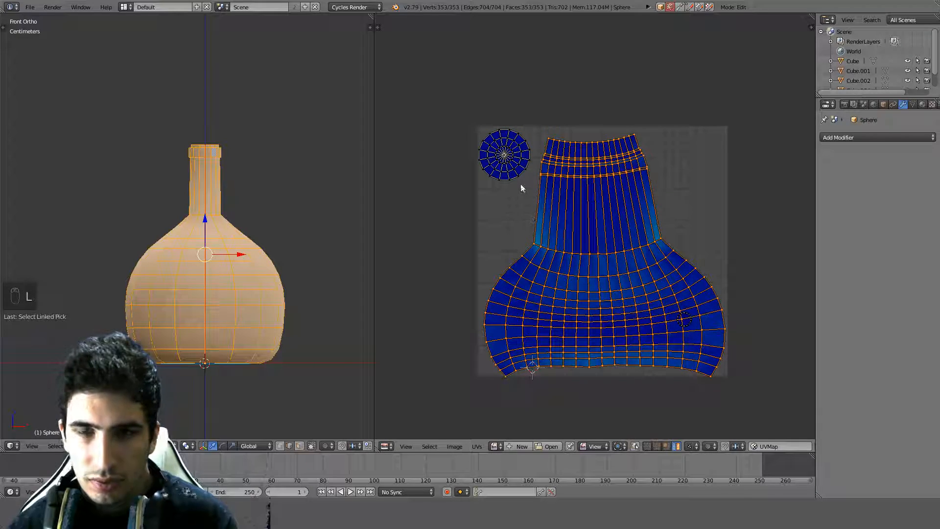
{"action": "key", "text": "shift+l"}
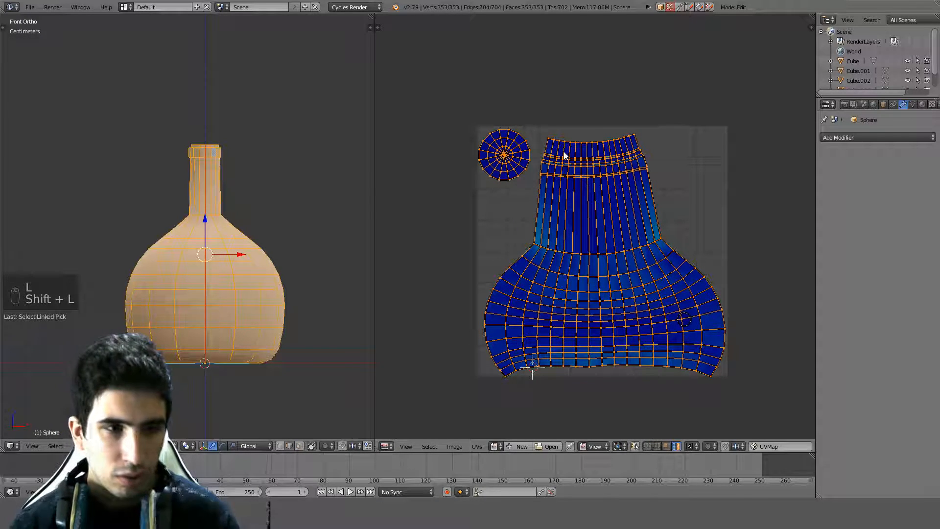
{"action": "key", "text": "ctrl+a"}
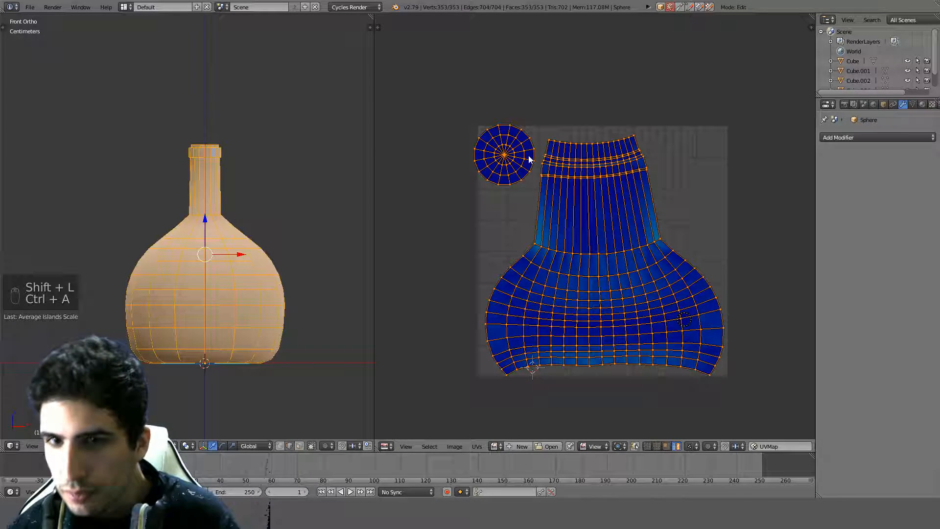
{"action": "key", "text": "a"}
{"action": "key", "text": "l"}
{"action": "key", "text": "g"}
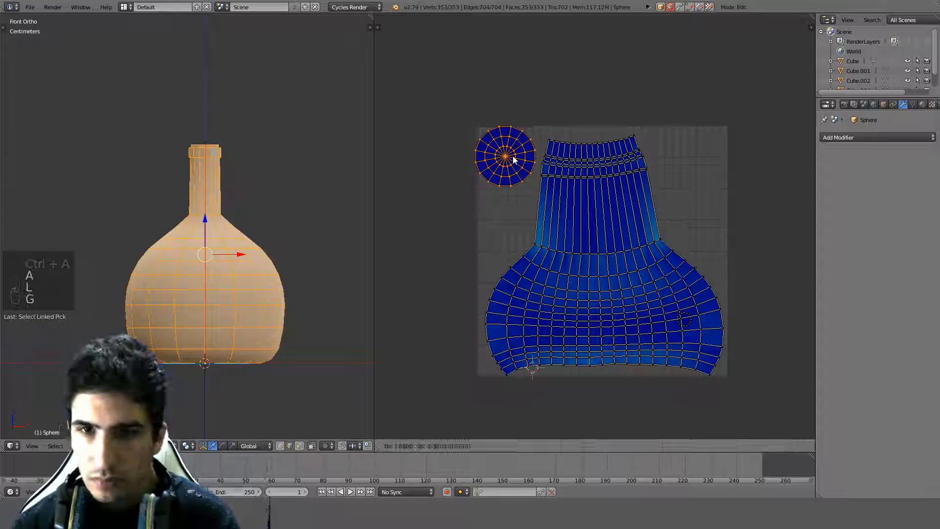
{"action": "left_click", "coordinate": [518, 161]}
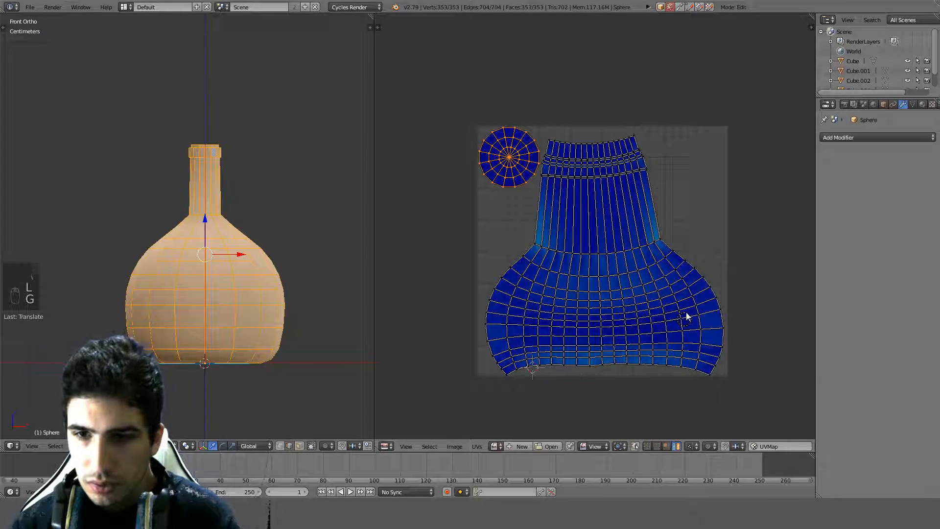
Move the small round UV island to just below the large round base island, beside the neck.
{"action": "key", "text": "a"}
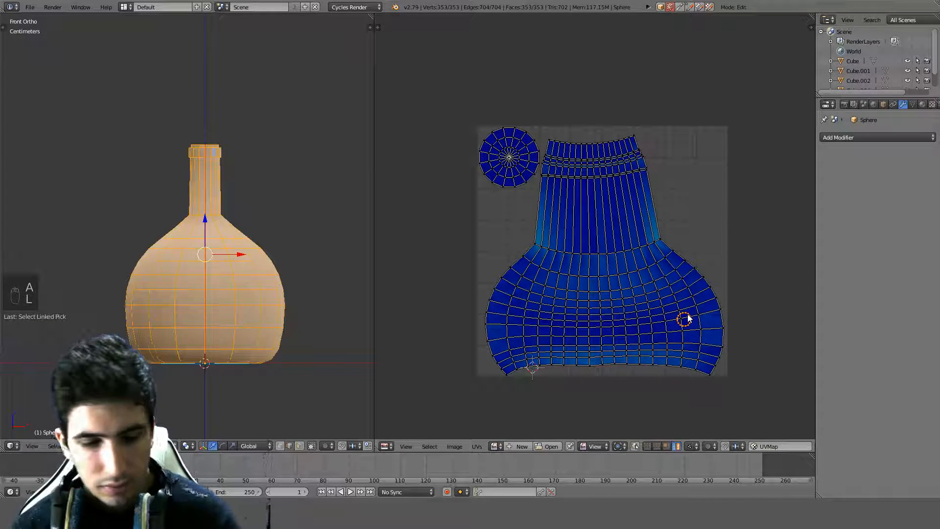
{"action": "key", "text": "g"}
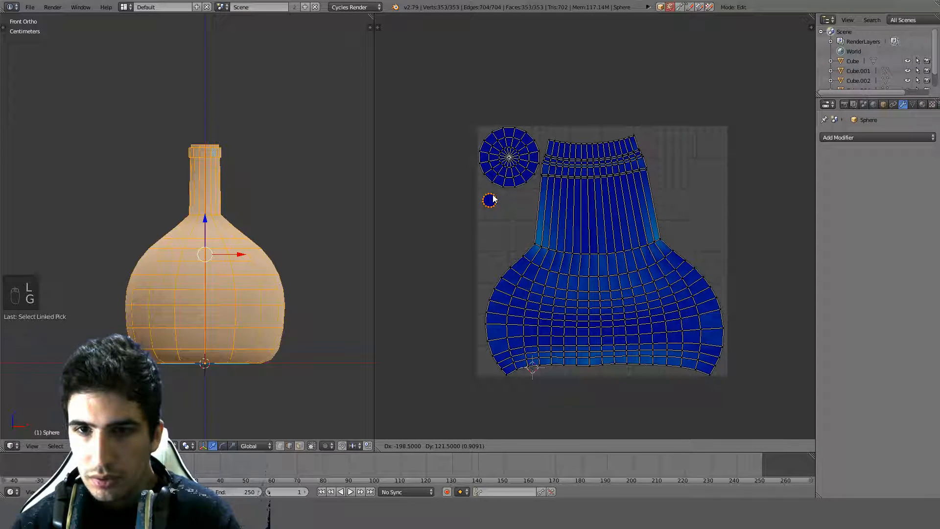
{"action": "left_click", "coordinate": [492, 199]}
{"action": "scroll", "coordinate": [597, 230], "scroll_direction": "up", "scroll_amount": 1}
{"action": "key", "text": "a"}
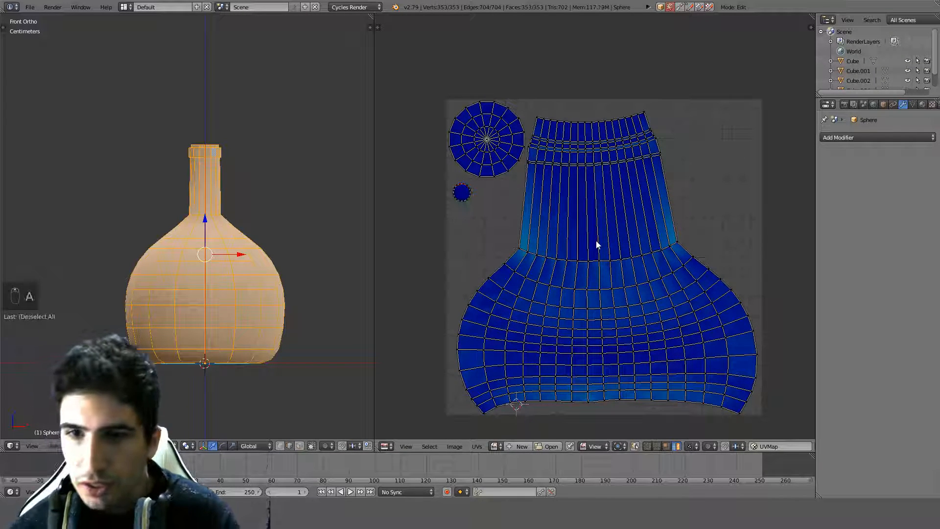
Return to object mode and expand the 3D view over the UV editor, showing the bottle in front-view wireframe.
{"action": "key", "text": "Tab"}
{"action": "scroll", "coordinate": [297, 196], "scroll_direction": "down", "scroll_amount": 2}
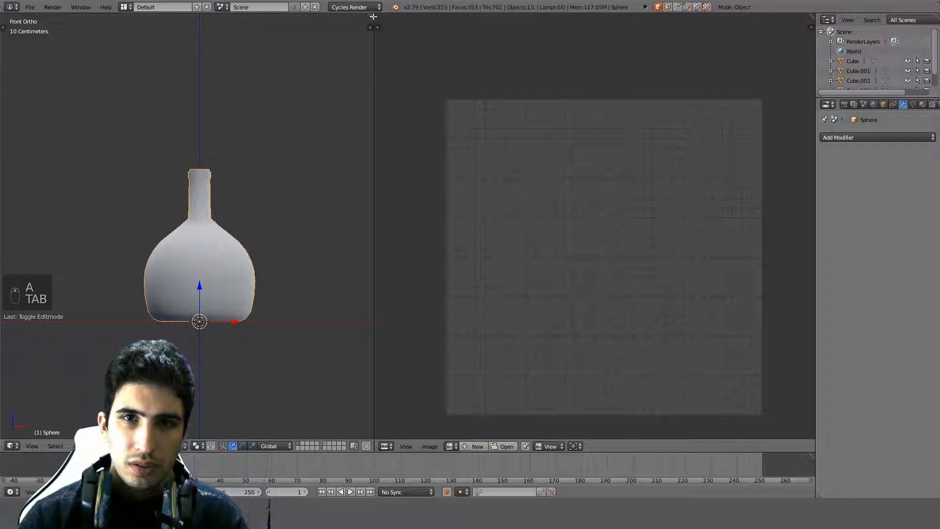
{"action": "left_click_drag", "start_coordinate": [373, 16], "coordinate": [491, 19]}
{"action": "key", "text": "KP_1"}
{"action": "key", "text": "z"}
{"action": "scroll", "coordinate": [437, 172], "scroll_direction": "down", "scroll_amount": 3}
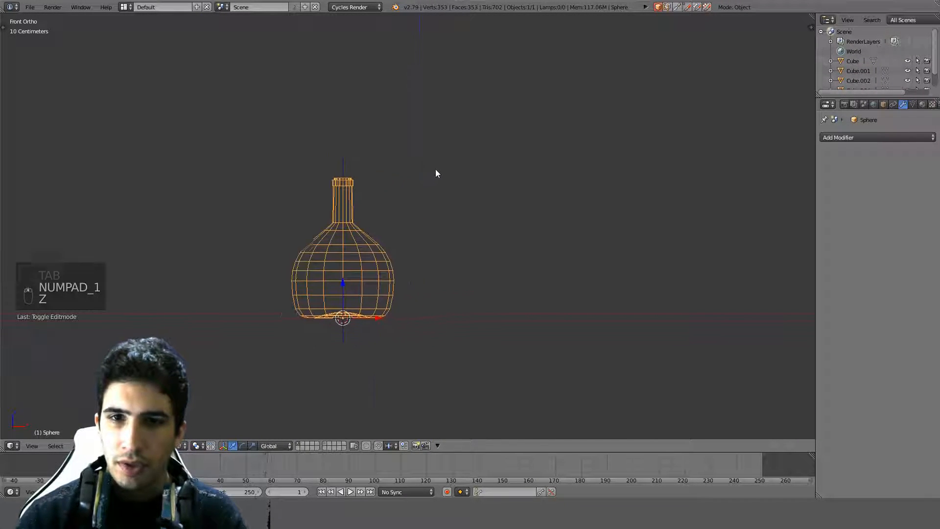
Duplicate the bottle twice along the X axis to make a row of three, spaced 30 cm apart.
{"action": "key", "text": "shift+d"}
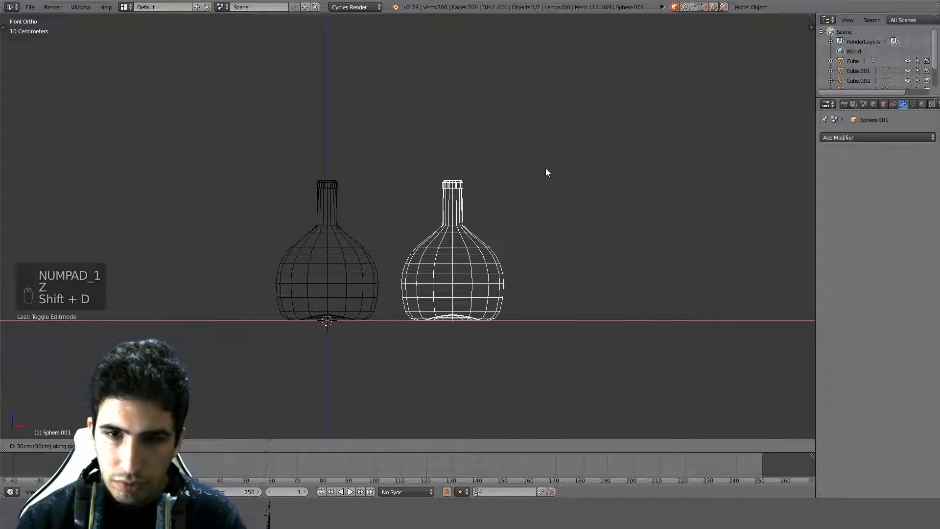
{"action": "left_click", "coordinate": [546, 172]}
{"action": "middle_click_drag", "start_coordinate": [568, 179], "coordinate": [387, 173], "text": "shift"}
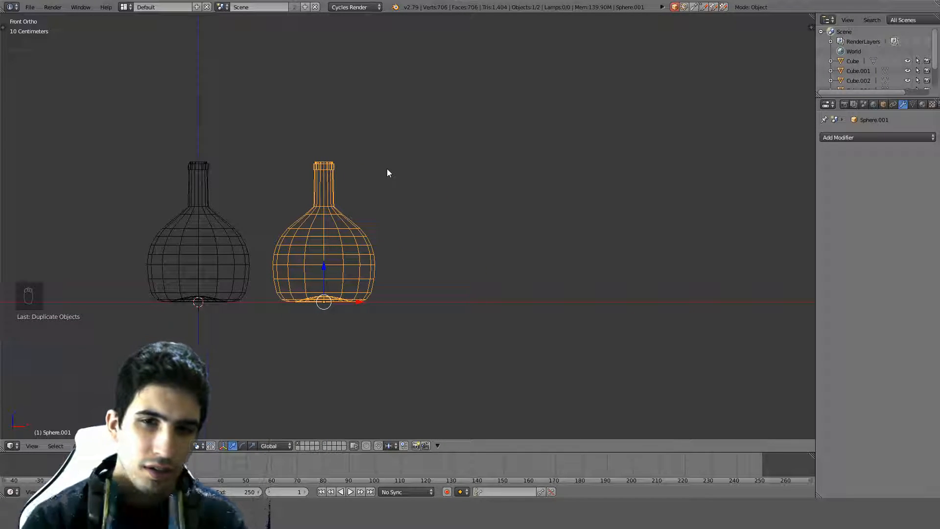
{"action": "key", "text": "shift+d"}
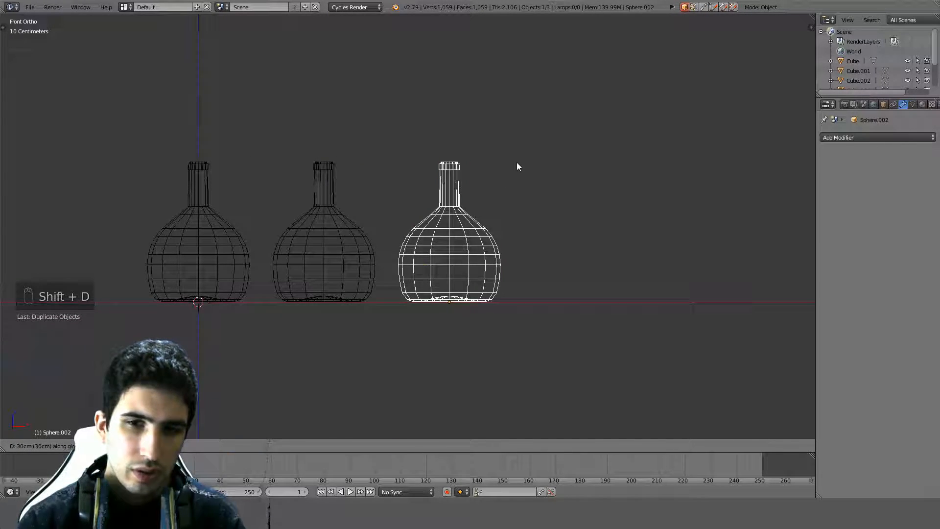
{"action": "left_click", "coordinate": [517, 163]}
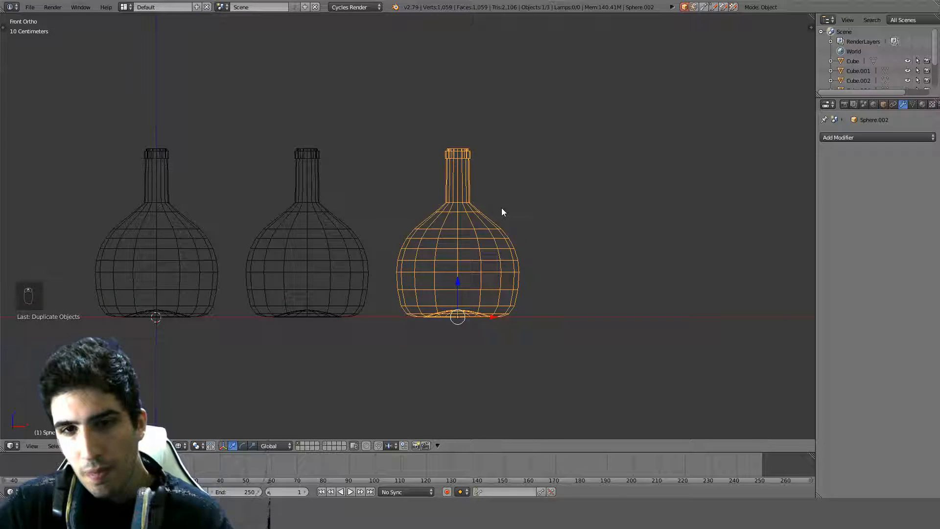
Edit the middle bottle's mesh and deselect the neck and rim vertices, leaving only the body and base selected.
{"action": "scroll", "coordinate": [501, 207], "scroll_direction": "up", "scroll_amount": 2}
{"action": "right_click", "coordinate": [280, 246]}
{"action": "key", "text": "Tab"}
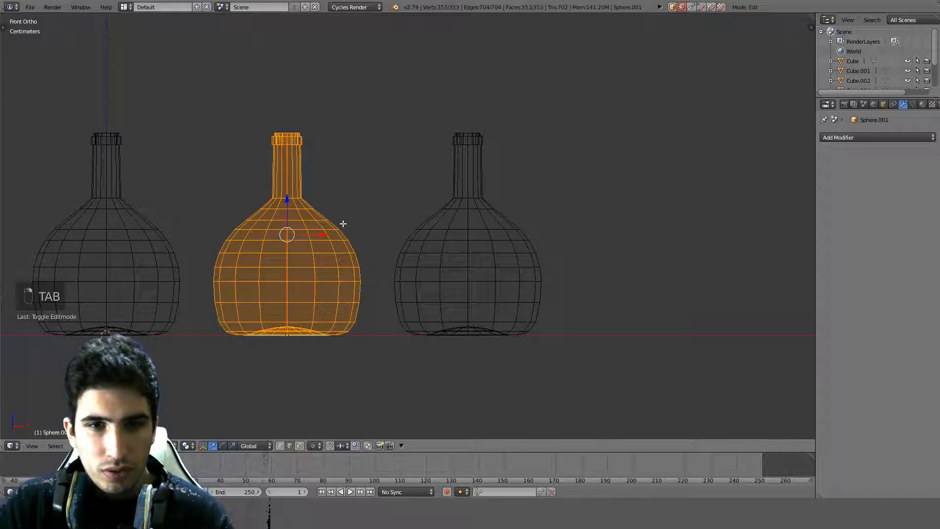
{"action": "middle_click_drag", "start_coordinate": [342, 224], "coordinate": [388, 212], "text": "shift"}
{"action": "scroll", "coordinate": [381, 214], "scroll_direction": "up", "scroll_amount": 2}
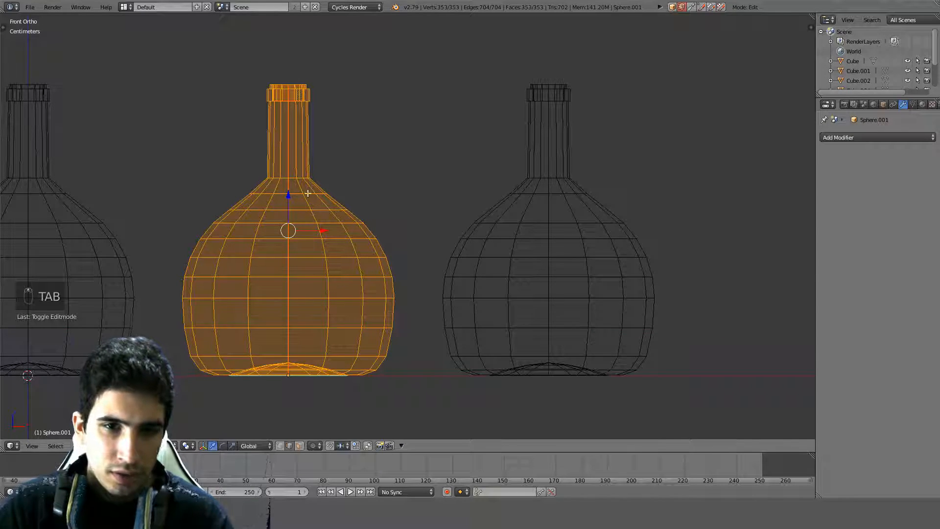
{"action": "key", "text": "c"}
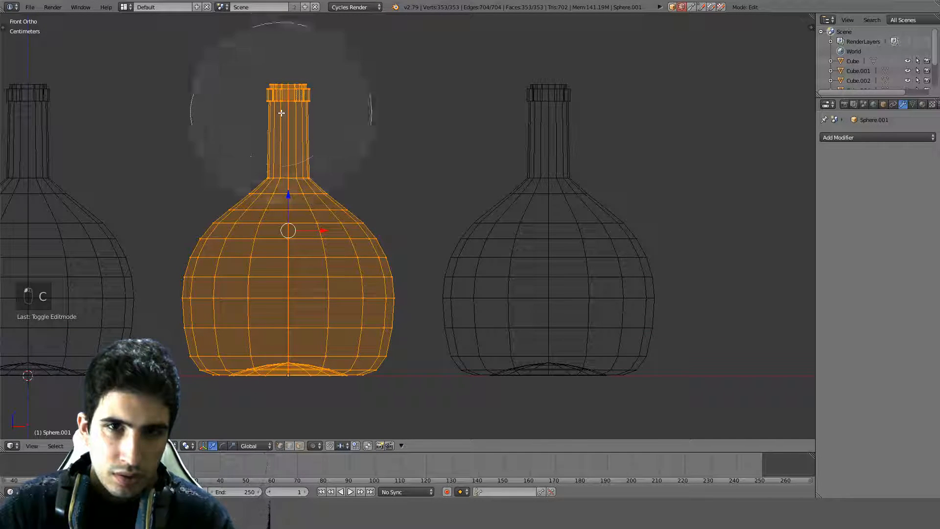
{"action": "scroll", "coordinate": [315, 68], "scroll_direction": "up", "scroll_amount": 6}
{"action": "middle_click", "coordinate": [287, 78]}
{"action": "right_click", "coordinate": [288, 78]}
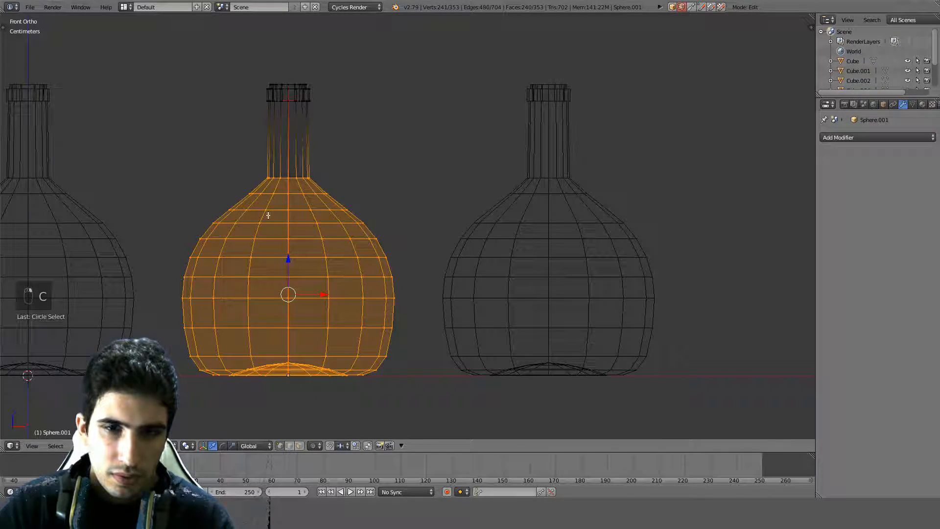
Deselect the recessed underside vertices of the middle bottle, keeping only the outer body wall selected.
{"action": "middle_click_drag", "start_coordinate": [278, 314], "coordinate": [290, 247], "text": "shift"}
{"action": "scroll", "coordinate": [313, 324], "scroll_direction": "up", "scroll_amount": 2}
{"action": "middle_click_drag", "start_coordinate": [313, 329], "coordinate": [252, 367]}
{"action": "middle_click_drag", "start_coordinate": [238, 335], "coordinate": [257, 137]}
{"action": "key", "text": "z"}
{"action": "key", "text": "ctrl+KP_7"}
{"action": "key", "text": "c"}
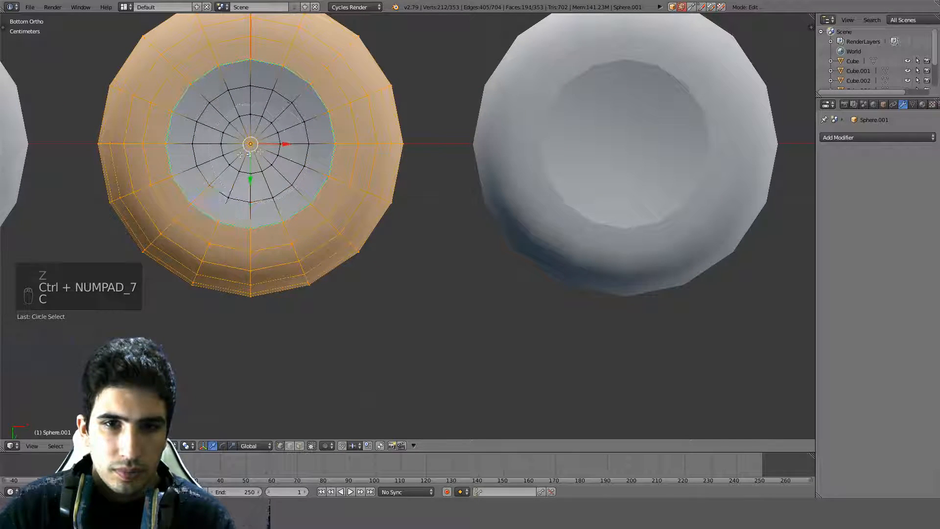
{"action": "key", "text": "KP_1"}
{"action": "key", "text": "z"}
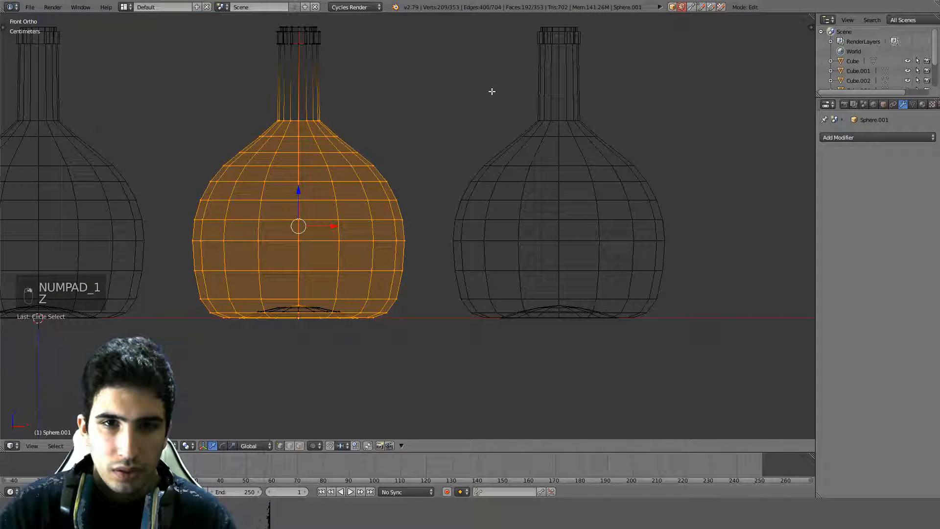
Try duplicating the middle bottle's body wall without the recessed base and scaling the copy down slightly inside it.
{"action": "key", "text": "shift+d"}
{"action": "key", "text": "s"}
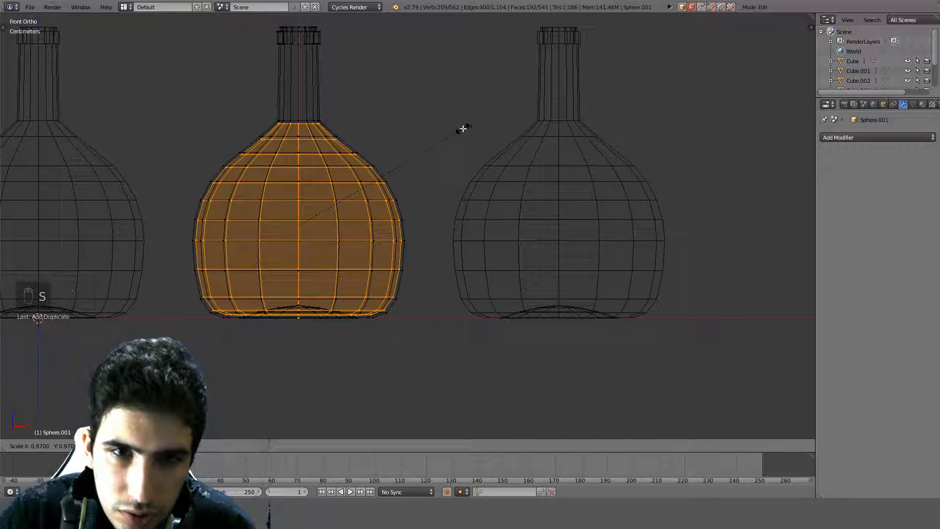
{"action": "left_click", "coordinate": [477, 125]}
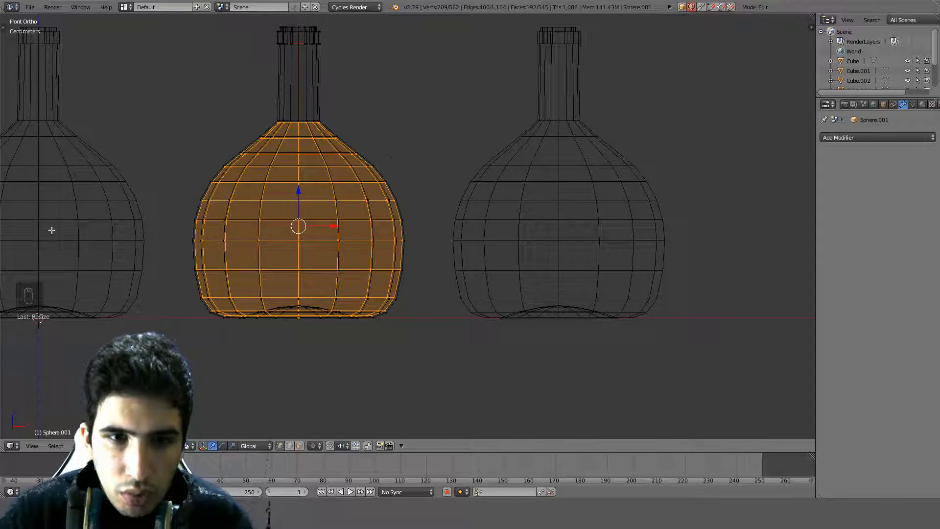
{"action": "scroll", "coordinate": [247, 79], "scroll_direction": "up", "scroll_amount": 4}
{"action": "middle_click_drag", "start_coordinate": [188, 108], "coordinate": [440, 115], "text": "shift"}
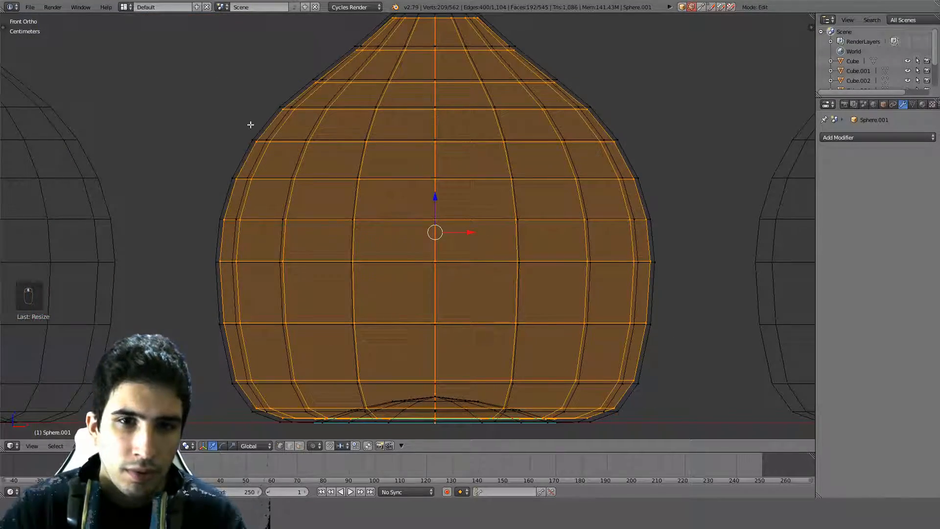
{"action": "middle_click_drag", "start_coordinate": [448, 387], "coordinate": [382, 402]}
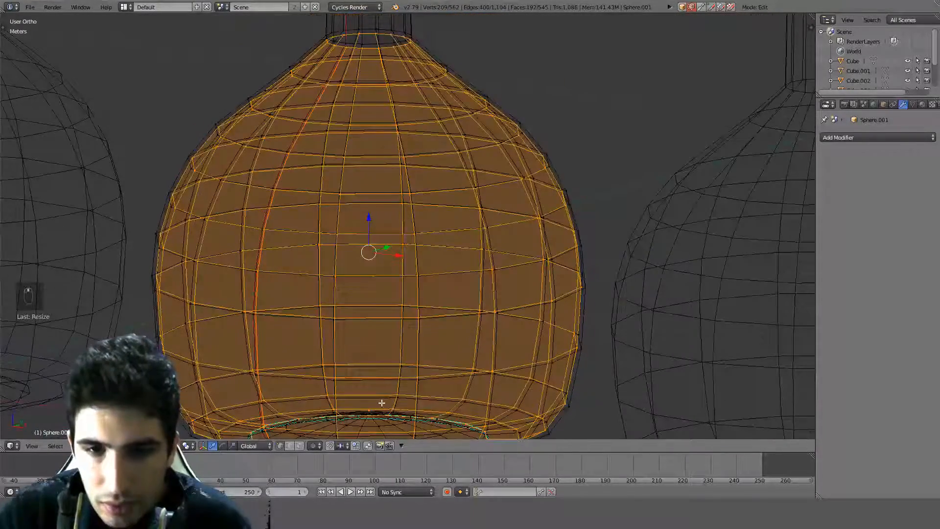
Undo the shrunken duplicate and the deselection of the recessed base.
{"action": "key", "text": "ctrl+z"}
{"action": "key", "text": "ctrl+z"}
{"action": "key", "text": "ctrl+z"}
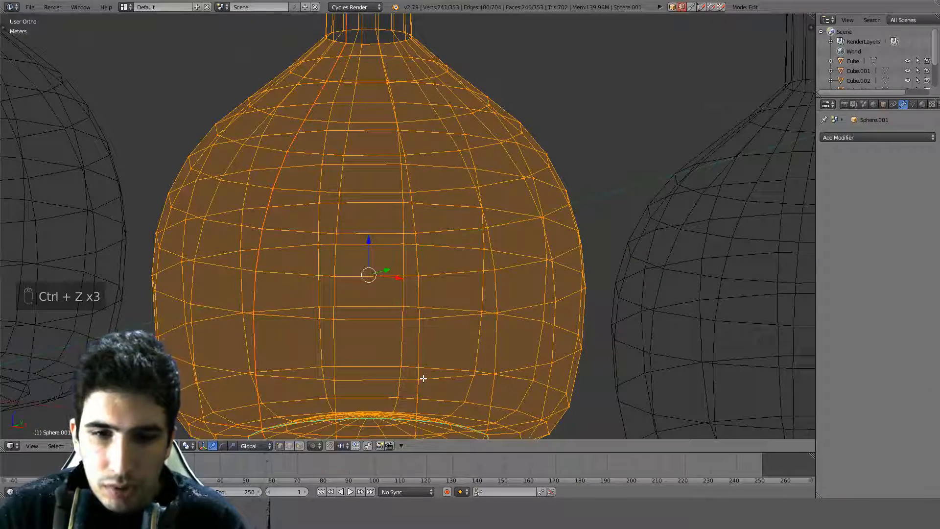
Duplicate the middle bottle's body together with its recessed base, scale the copy to about 0.98, and return to solid-shaded object mode.
{"action": "key", "text": "KP_1"}
{"action": "key", "text": "shift+d"}
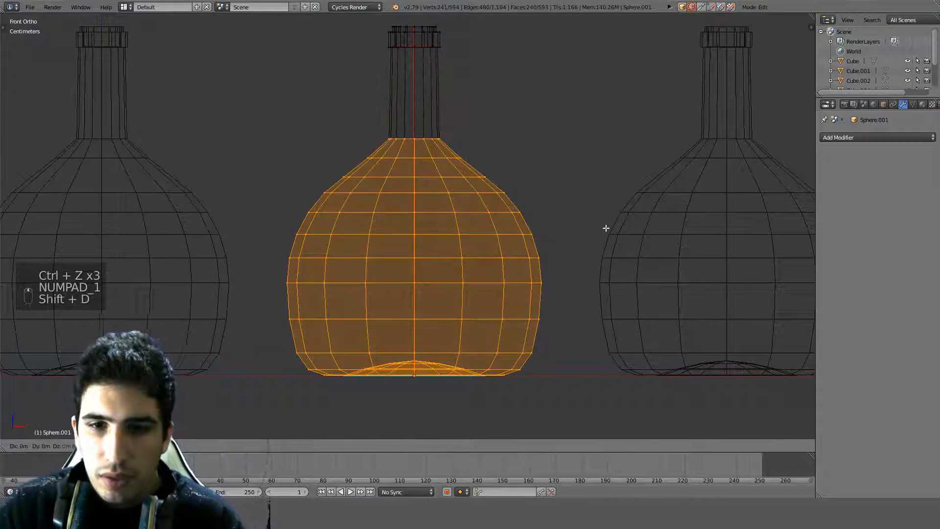
{"action": "key", "text": "s"}
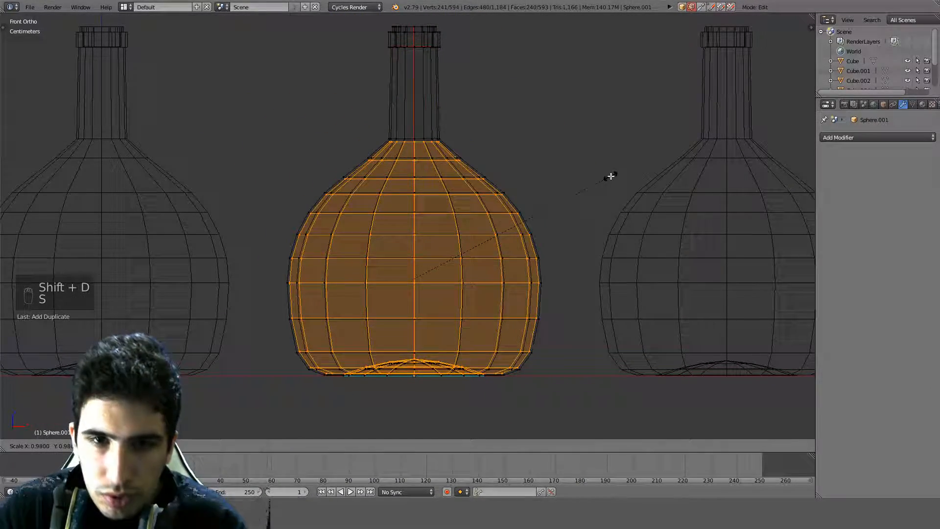
{"action": "left_click", "coordinate": [611, 176]}
{"action": "mouse_move", "coordinate": [550, 242]}
{"action": "middle_mouse_down"}
{"action": "mouse_move", "coordinate": [550, 184]}
{"action": "mouse_move", "coordinate": [548, 259]}
{"action": "mouse_move", "coordinate": [542, 213]}
{"action": "middle_mouse_up"}
{"action": "key", "text": "z"}
{"action": "key", "text": "z"}
{"action": "key", "text": "Tab"}
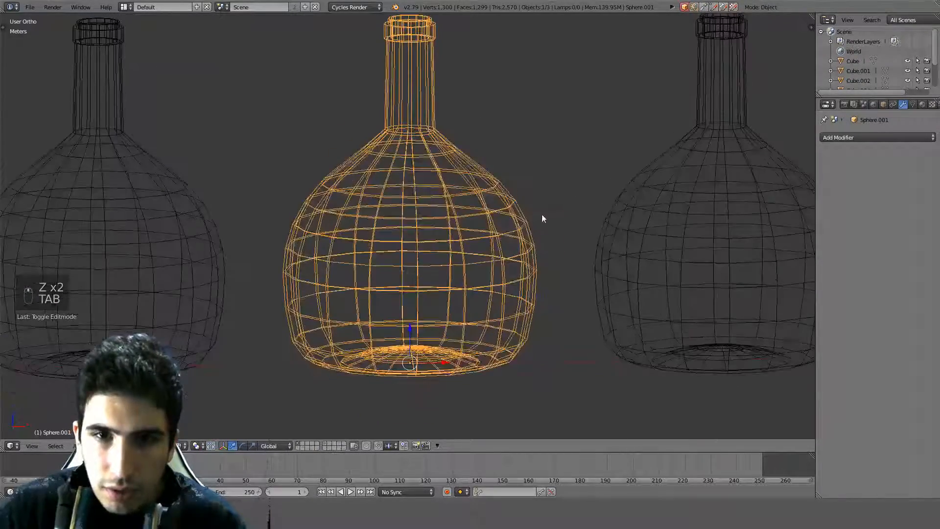
{"action": "key", "text": "z"}
{"action": "scroll", "coordinate": [440, 98], "scroll_direction": "down", "scroll_amount": 3}
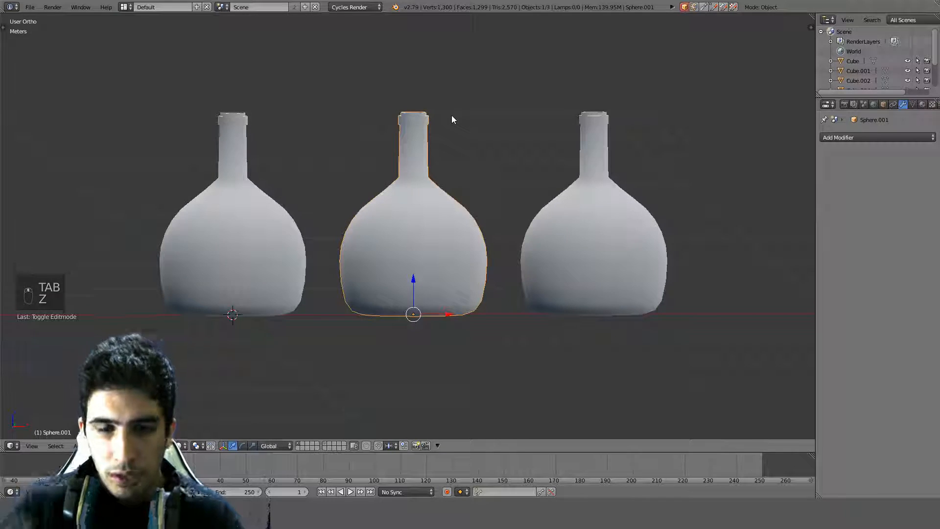
{"action": "key", "text": "KP_1"}
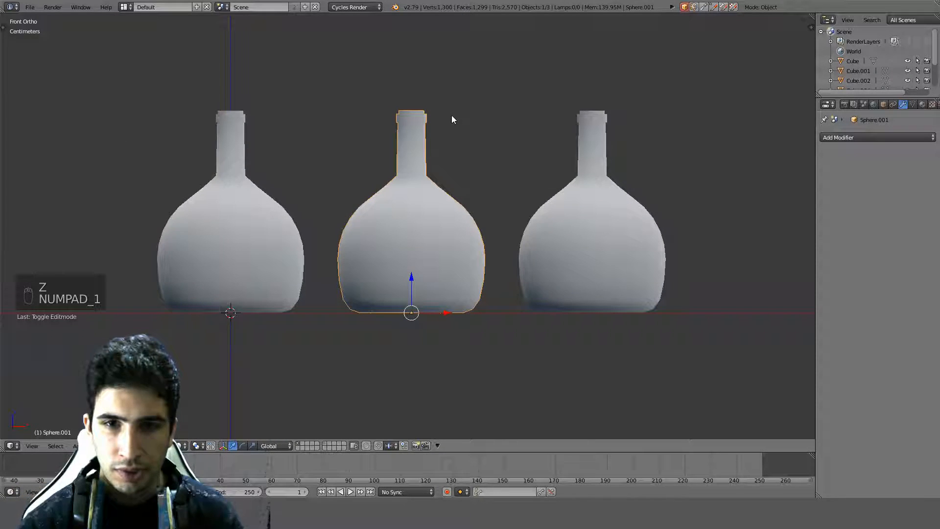
Add a new material to the middle bottle and turn on PBR Materials for it.
{"action": "left_click", "coordinate": [922, 105]}
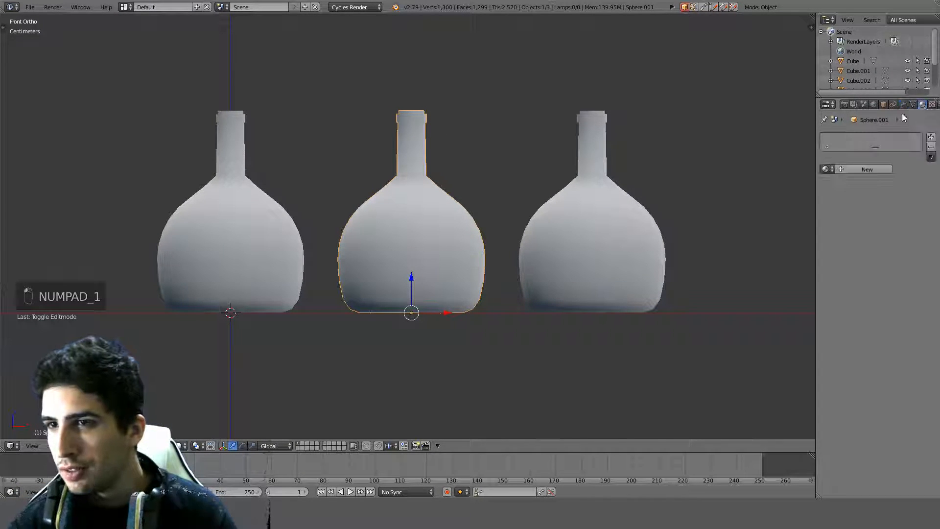
{"action": "left_click", "coordinate": [862, 170]}
{"action": "left_click", "coordinate": [858, 331]}
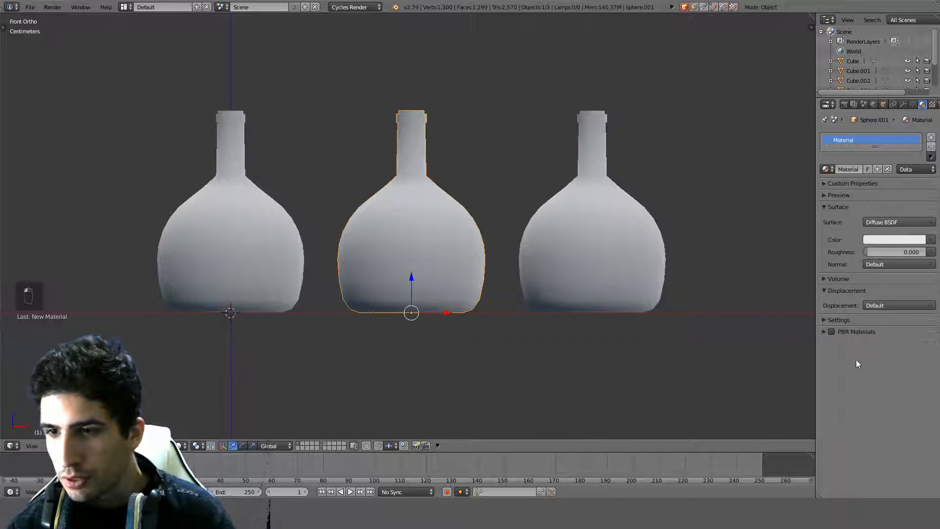
{"action": "left_click", "coordinate": [831, 332]}
Apply the Transparent dielectric PBR preset to the middle bottle's material.
{"action": "scroll", "coordinate": [850, 478], "scroll_direction": "down", "scroll_amount": 4}
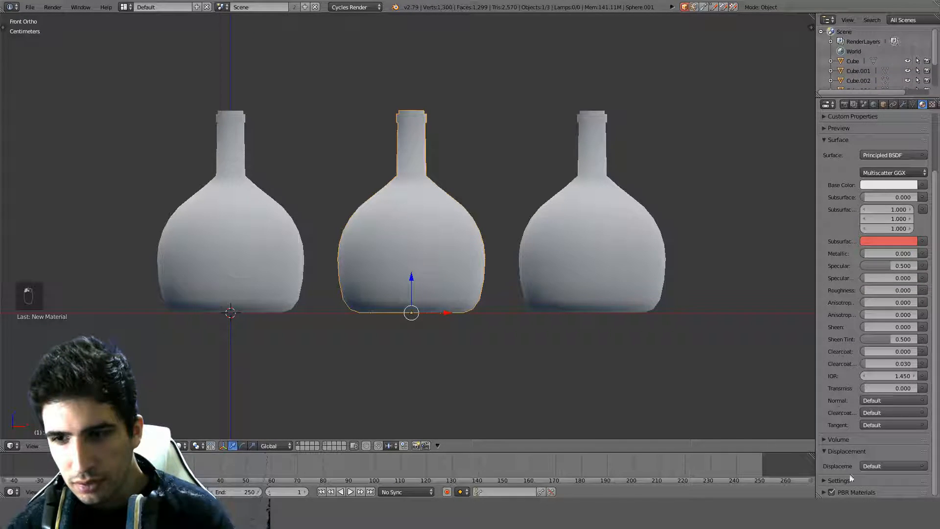
{"action": "scroll", "coordinate": [844, 483], "scroll_direction": "down", "scroll_amount": 5}
{"action": "left_click", "coordinate": [847, 468]}
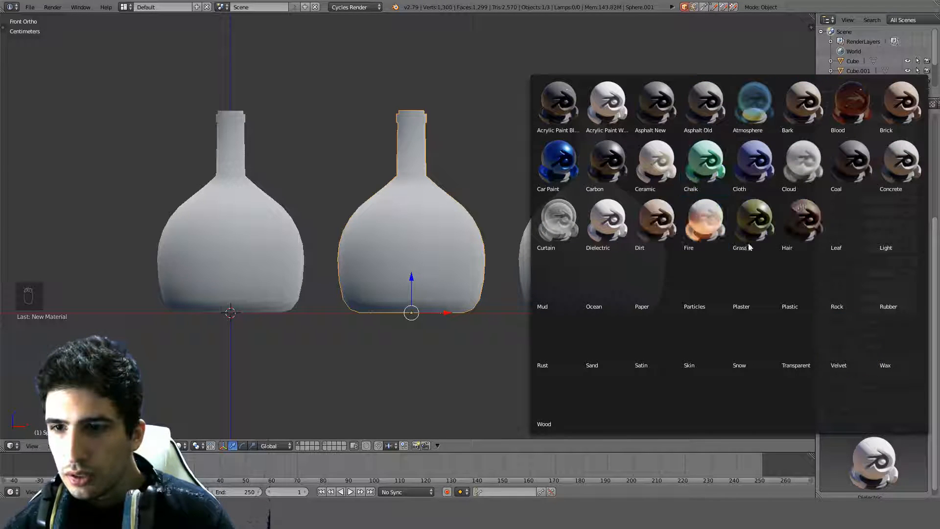
{"action": "left_click", "coordinate": [801, 337]}
Select all three bottles with the middle one active and link its material to the other two.
{"action": "right_click", "coordinate": [603, 232]}
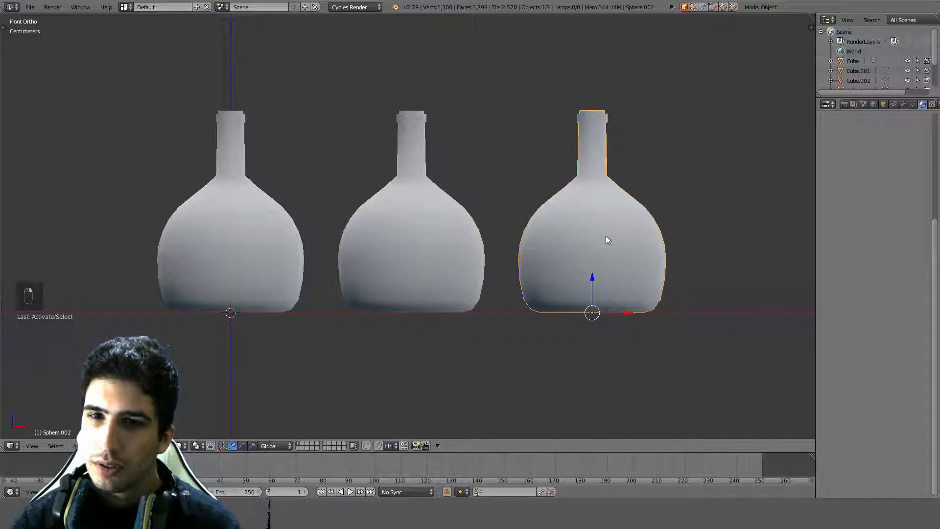
{"action": "right_click", "coordinate": [440, 221], "text": "shift"}
{"action": "right_click", "coordinate": [285, 240], "text": "shift"}
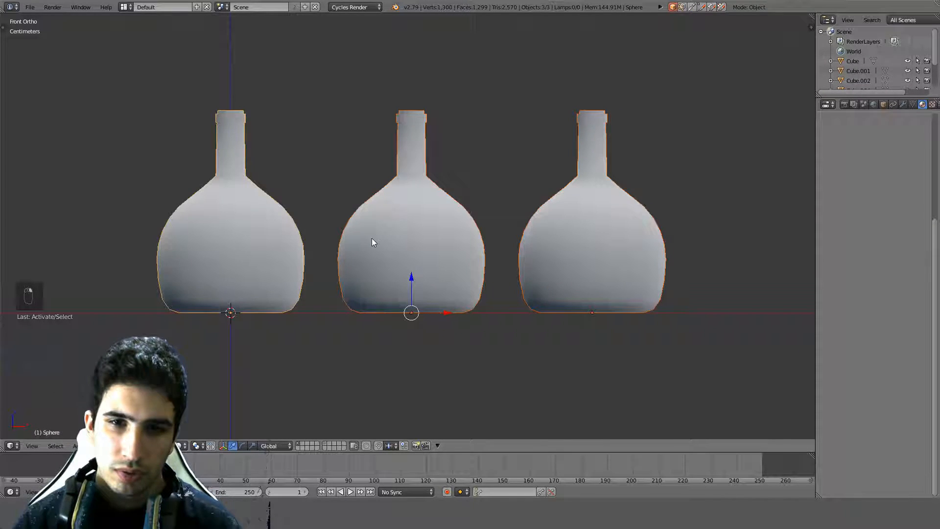
{"action": "key", "text": "ctrl+l"}
{"action": "mouse_move", "coordinate": [372, 240]}
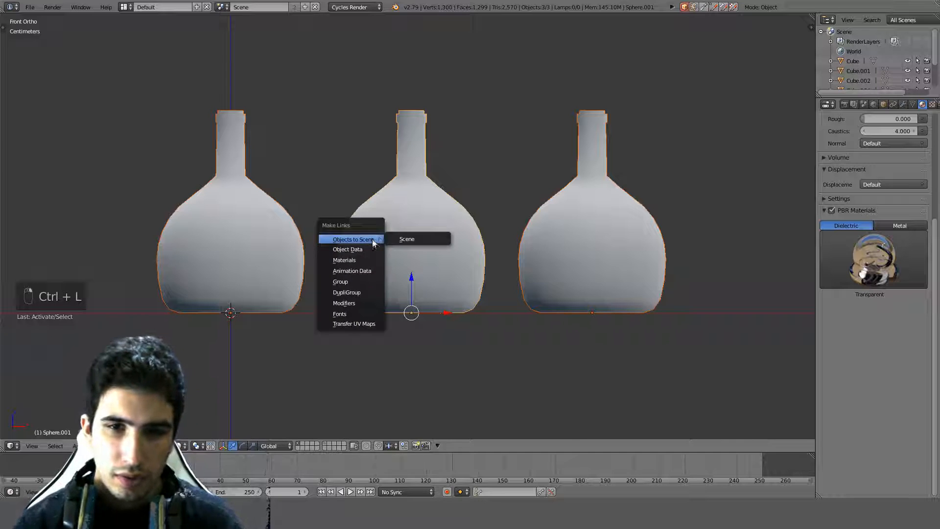
{"action": "left_click", "coordinate": [344, 260]}
Preview the three glass bottles with rendered shading in perspective view to compare their look.
{"action": "key", "text": "shift+z"}
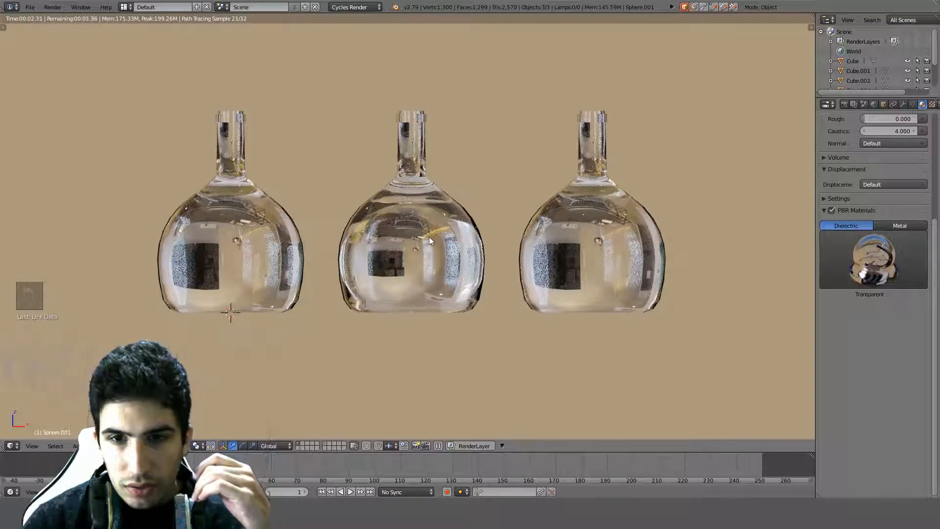
{"action": "scroll", "coordinate": [429, 236], "scroll_direction": "up", "scroll_amount": 2}
{"action": "key", "text": "KP_5"}
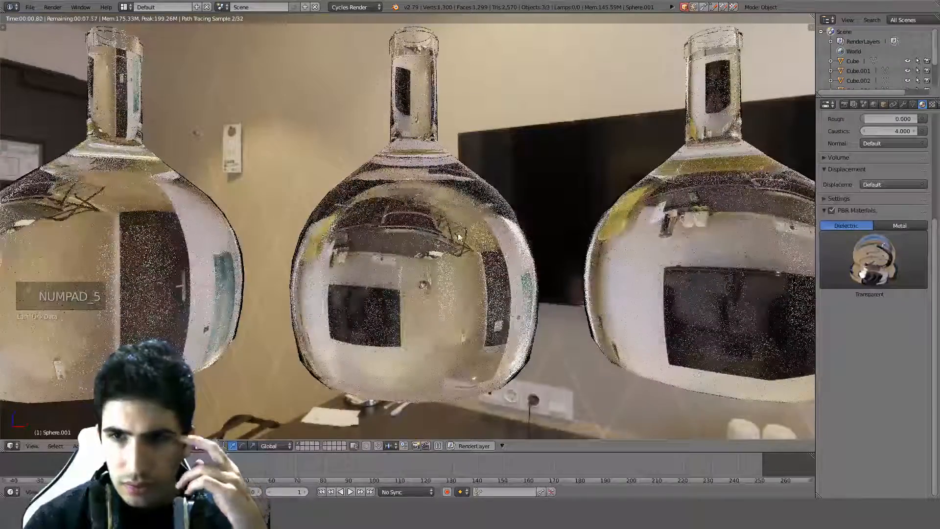
{"action": "scroll", "coordinate": [467, 236], "scroll_direction": "down", "scroll_amount": 3}
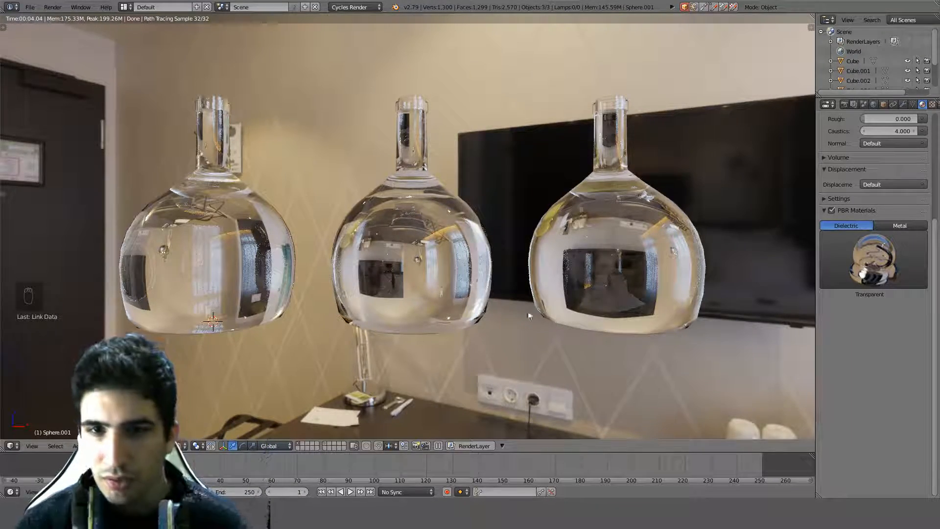
Recalculate the normals of the middle bottle's inner shell to face inside and preview the three bottles with rendered shading.
{"action": "key", "text": "shift+z"}
{"action": "key", "text": "z"}
{"action": "key", "text": "Tab"}
{"action": "scroll", "coordinate": [421, 260], "scroll_direction": "up", "scroll_amount": 4}
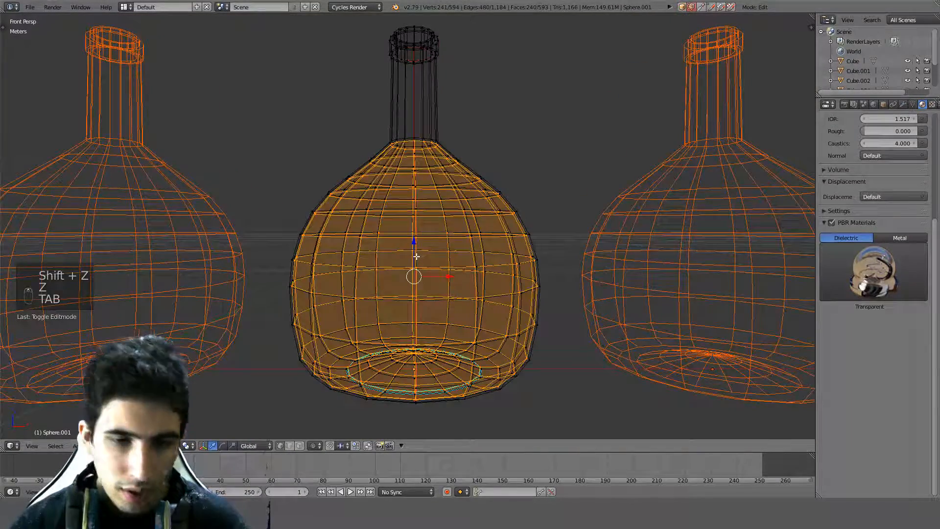
{"action": "key", "text": "KP_5"}
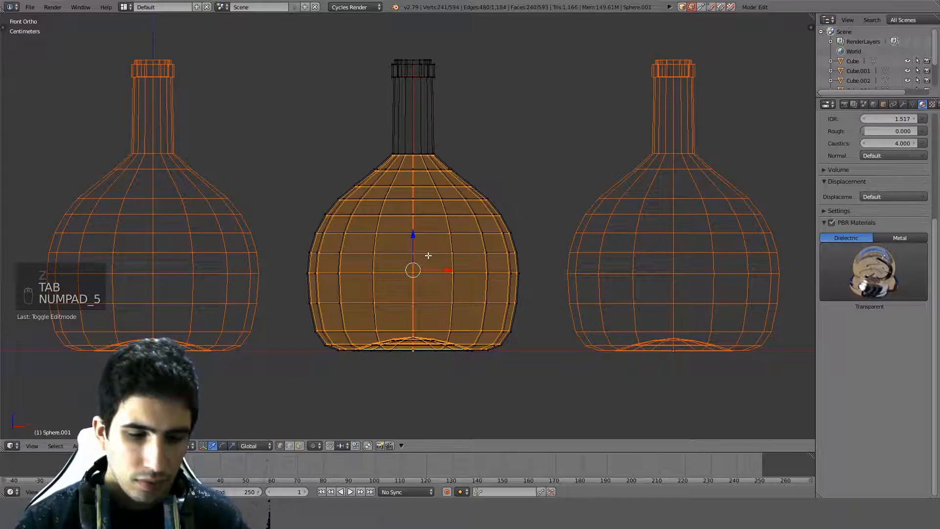
{"action": "key", "text": "ctrl+n"}
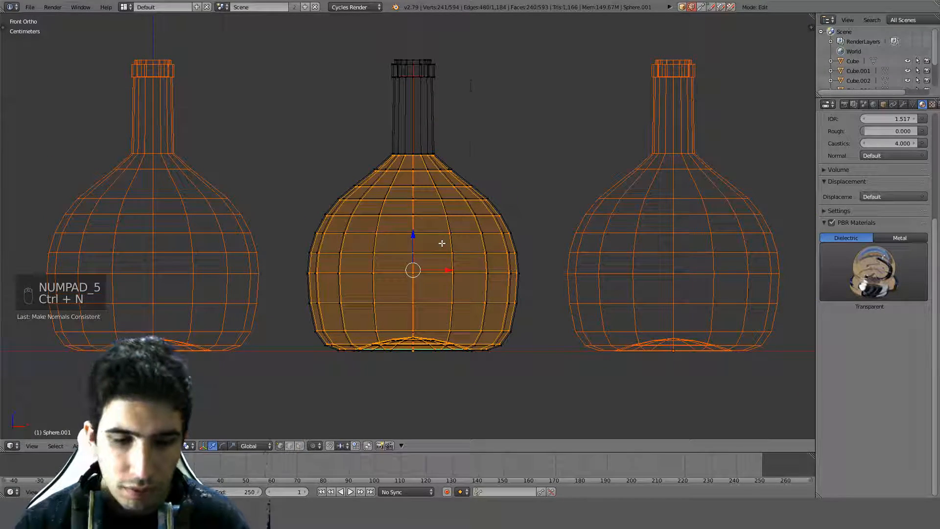
{"action": "key", "text": "t"}
{"action": "left_click", "coordinate": [24, 356]}
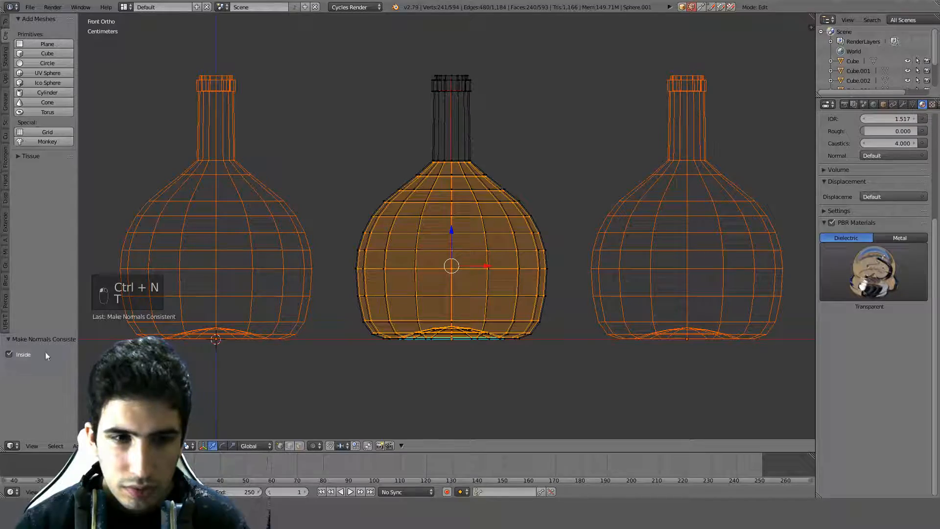
{"action": "scroll", "coordinate": [583, 260], "scroll_direction": "up", "scroll_amount": 2}
{"action": "key", "text": "z"}
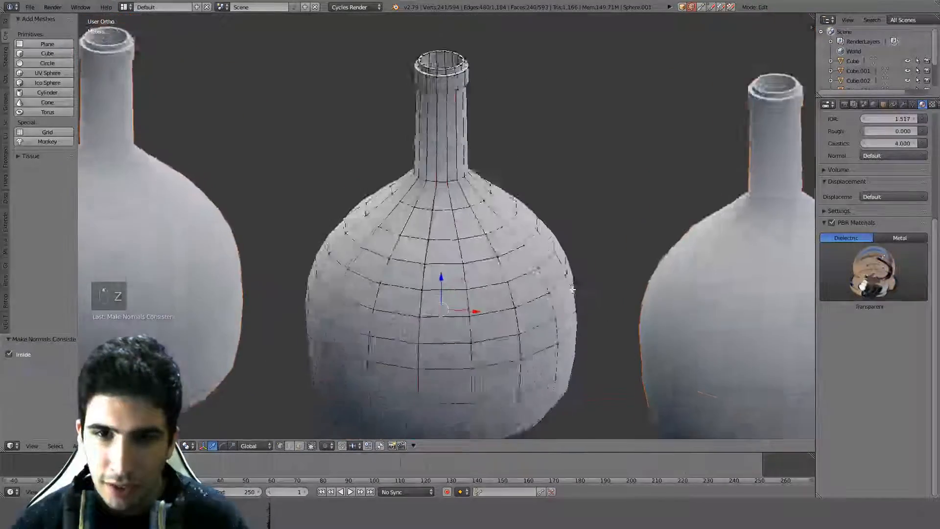
{"action": "key", "text": "shift+z"}
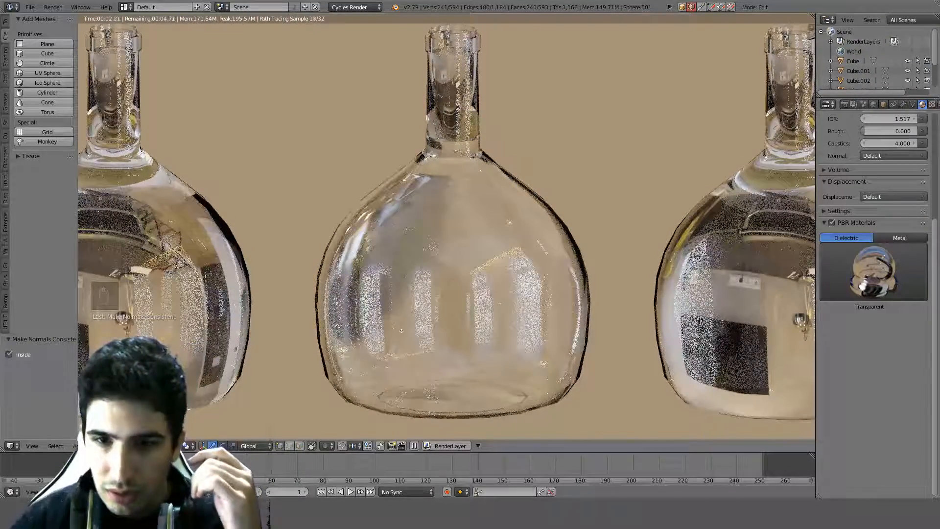
{"action": "scroll", "coordinate": [458, 302], "scroll_direction": "down", "scroll_amount": 2}
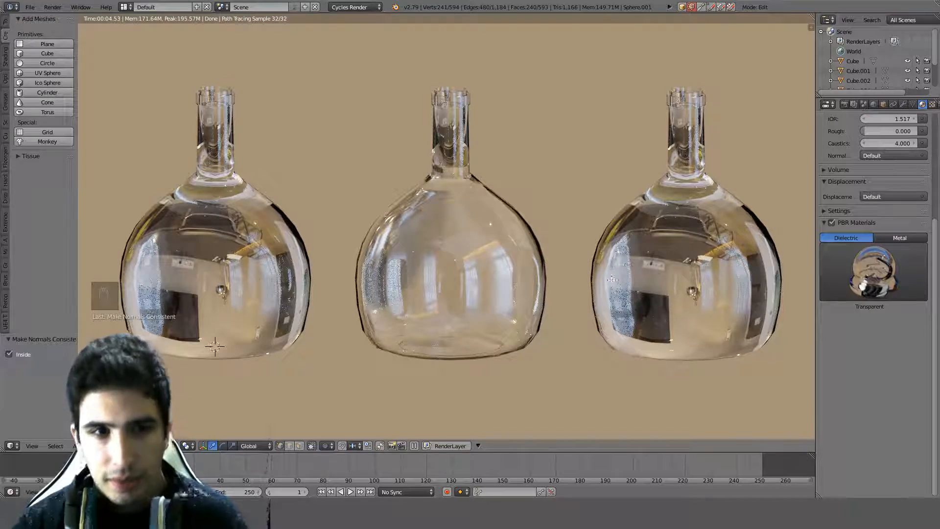
{"action": "key", "text": "shift+z"}
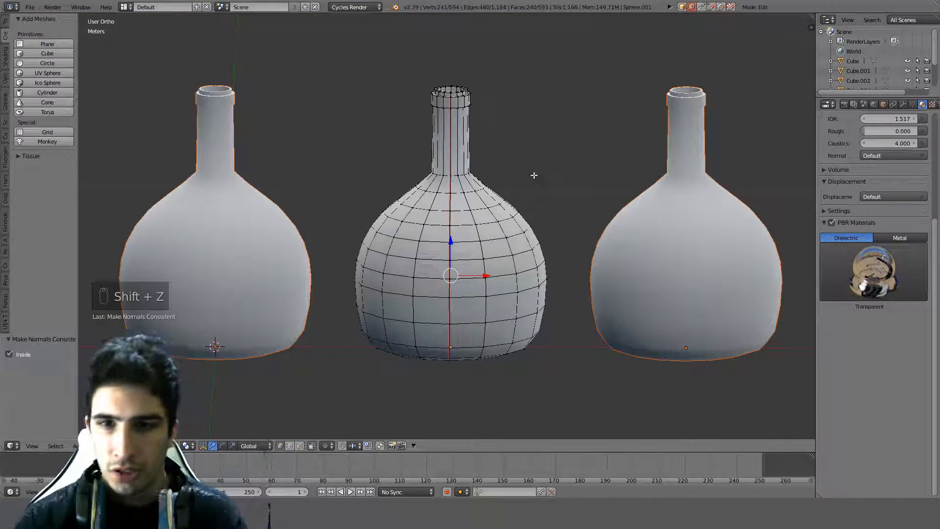
Select the open edge loop at the neck of the middle bottle's inner shell and fill it with a face.
{"action": "key", "text": "t"}
{"action": "key", "text": "z"}
{"action": "scroll", "coordinate": [539, 177], "scroll_direction": "up", "scroll_amount": 2}
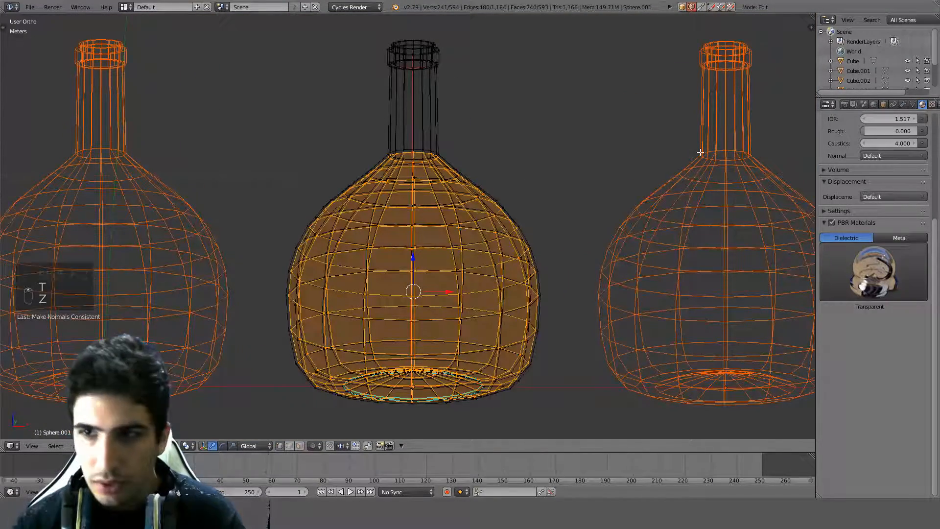
{"action": "scroll", "coordinate": [843, 169], "scroll_direction": "up", "scroll_amount": 2}
{"action": "scroll", "coordinate": [455, 218], "scroll_direction": "up", "scroll_amount": 2}
{"action": "middle_click_drag", "start_coordinate": [492, 139], "coordinate": [470, 207]}
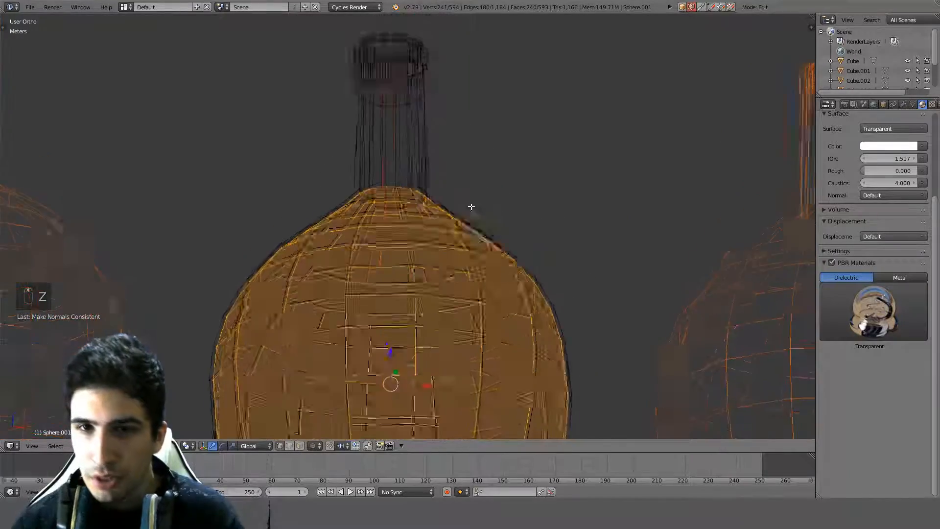
{"action": "scroll", "coordinate": [440, 215], "scroll_direction": "up", "scroll_amount": 3}
{"action": "key", "text": "a"}
{"action": "left_click", "coordinate": [391, 230], "text": "alt"}
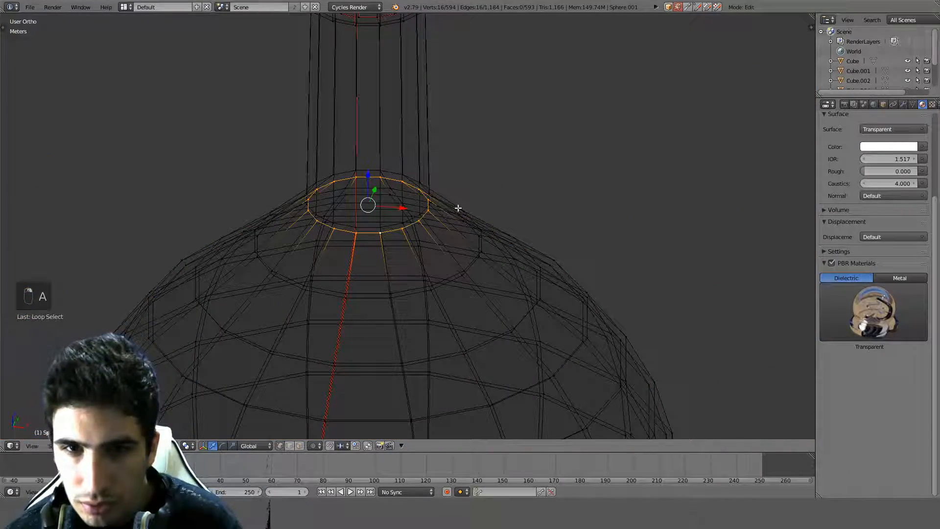
{"action": "middle_click_drag", "start_coordinate": [458, 208], "coordinate": [487, 271]}
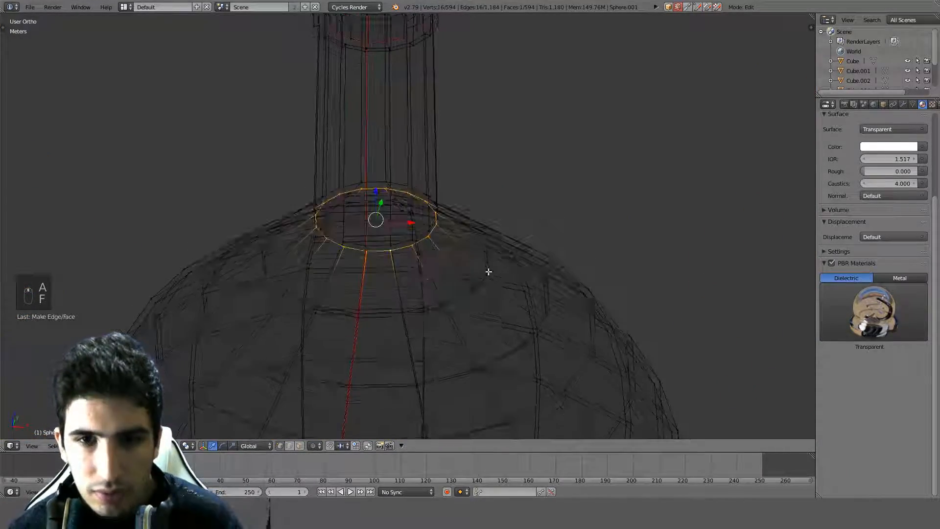
Select the whole inner shell, add a second slot with a new material using the Blood preset, and preview it rendered from the front.
{"action": "key", "text": "ctrl+l"}
{"action": "scroll", "coordinate": [403, 358], "scroll_direction": "down", "scroll_amount": 3}
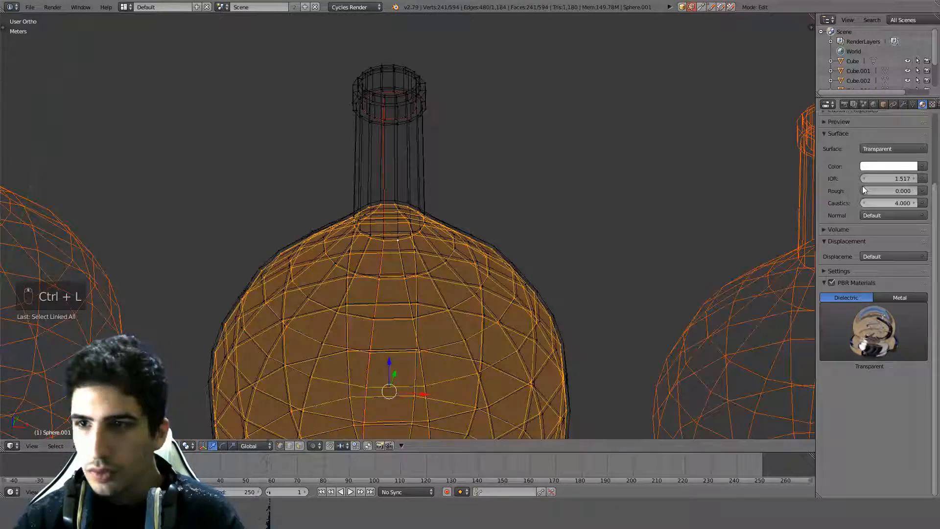
{"action": "scroll", "coordinate": [883, 183], "scroll_direction": "up", "scroll_amount": 5}
{"action": "left_click", "coordinate": [931, 138]}
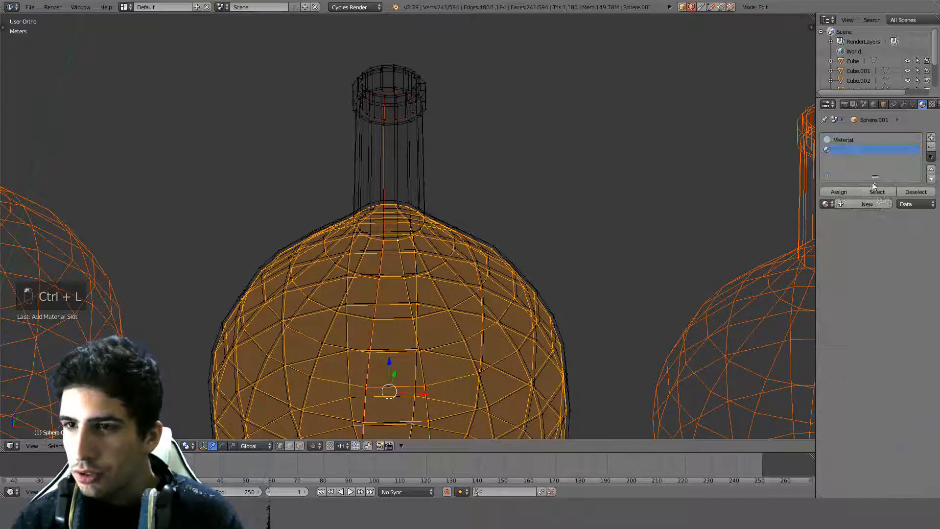
{"action": "left_click", "coordinate": [841, 206]}
{"action": "left_click", "coordinate": [874, 409]}
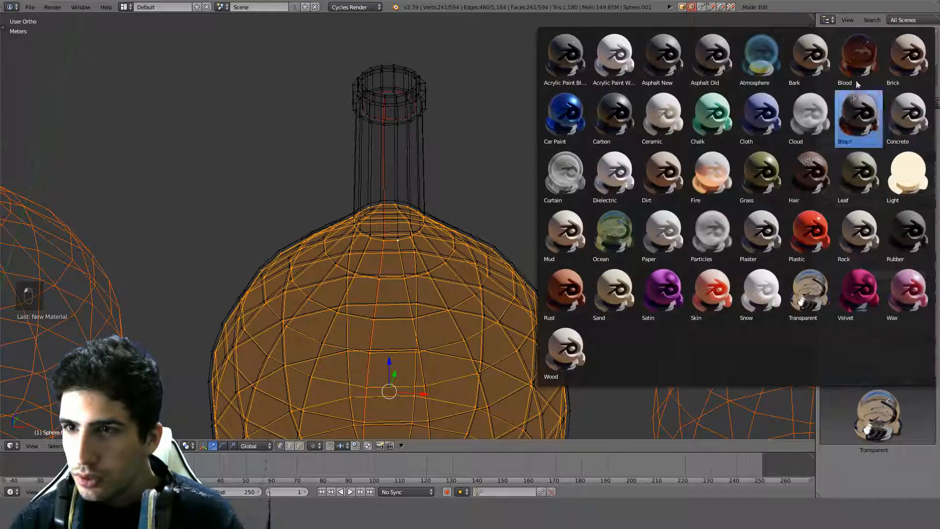
{"action": "left_click", "coordinate": [860, 52]}
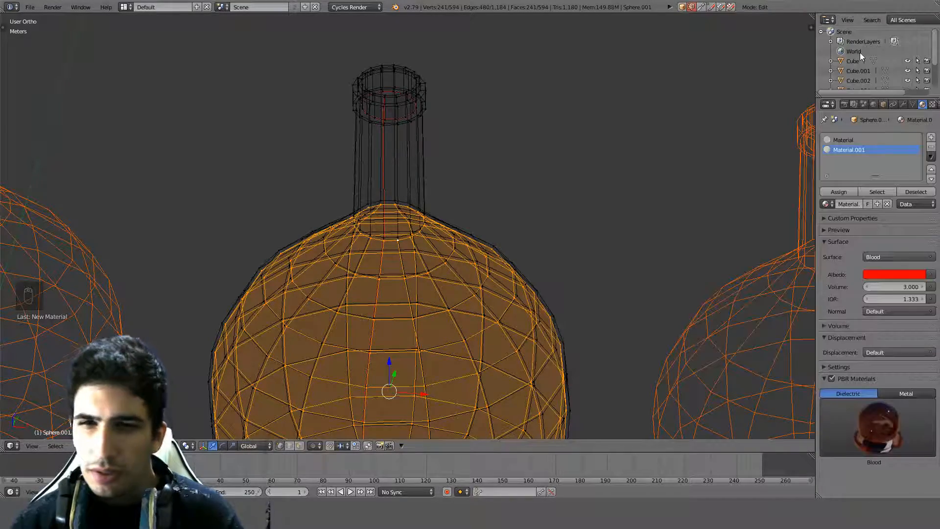
{"action": "scroll", "coordinate": [529, 241], "scroll_direction": "down", "scroll_amount": 3}
{"action": "key", "text": "KP_1"}
{"action": "key", "text": "shift+z"}
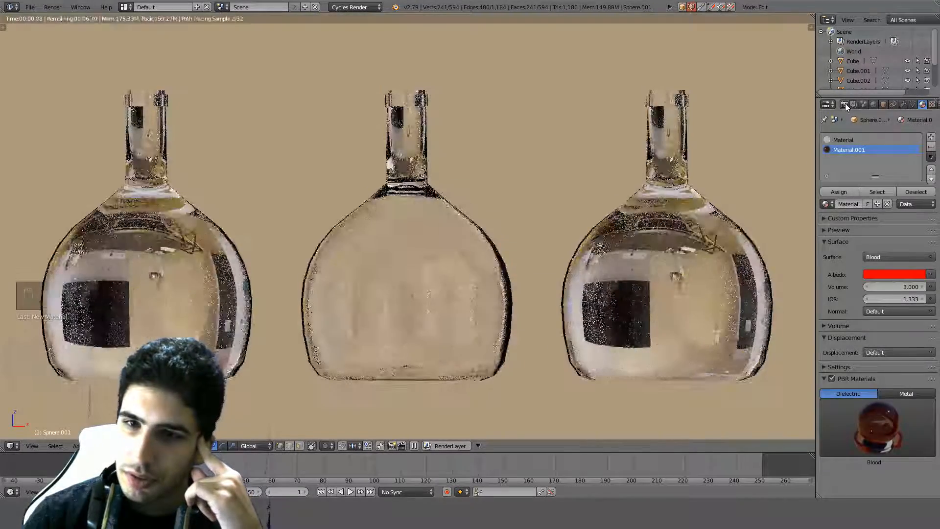
Set the volume bounces in the render's Light Paths settings to 2.
{"action": "left_click", "coordinate": [845, 104]}
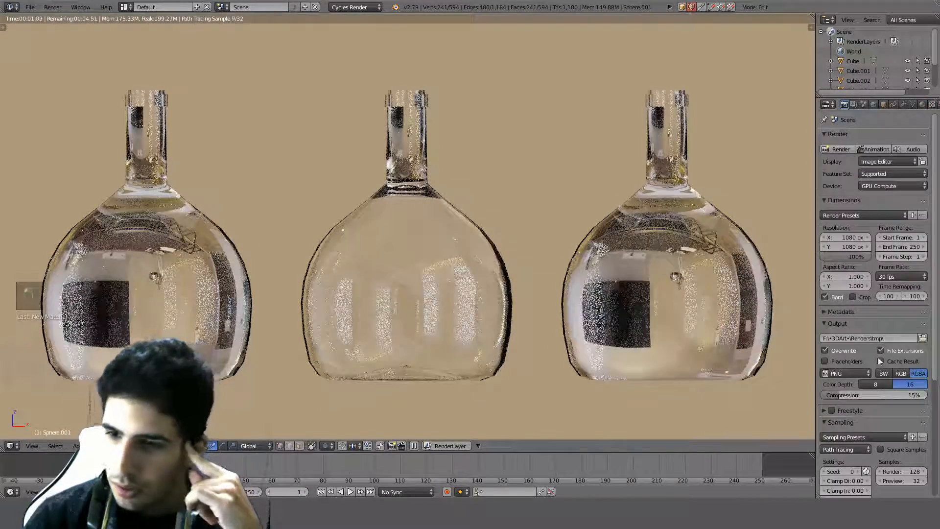
{"action": "scroll", "coordinate": [885, 376], "scroll_direction": "down", "scroll_amount": 8}
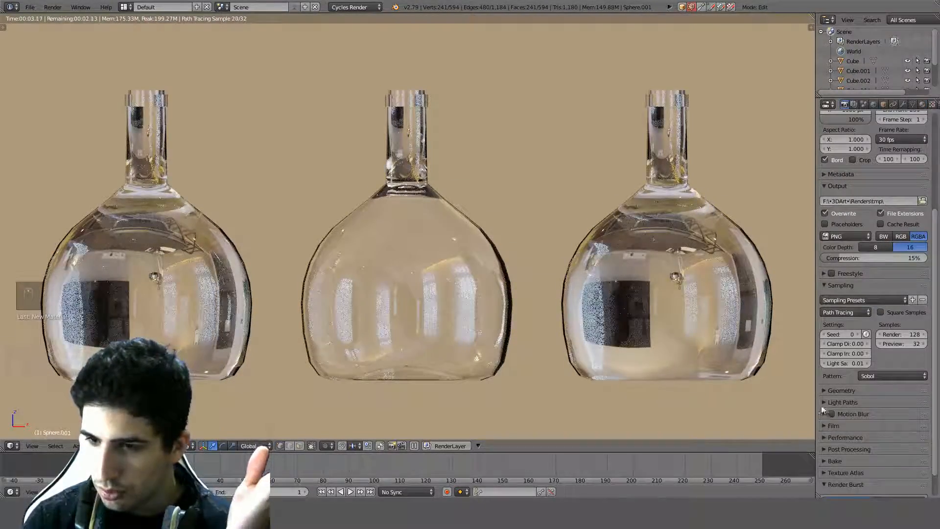
{"action": "left_click", "coordinate": [824, 403]}
{"action": "scroll", "coordinate": [880, 461], "scroll_direction": "down", "scroll_amount": 2}
{"action": "left_click", "coordinate": [923, 450]}
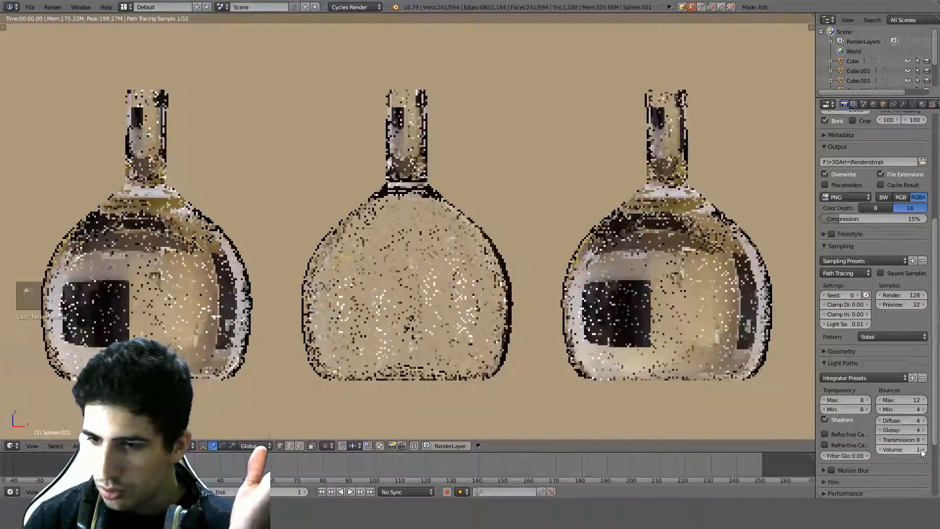
{"action": "left_click", "coordinate": [923, 450]}
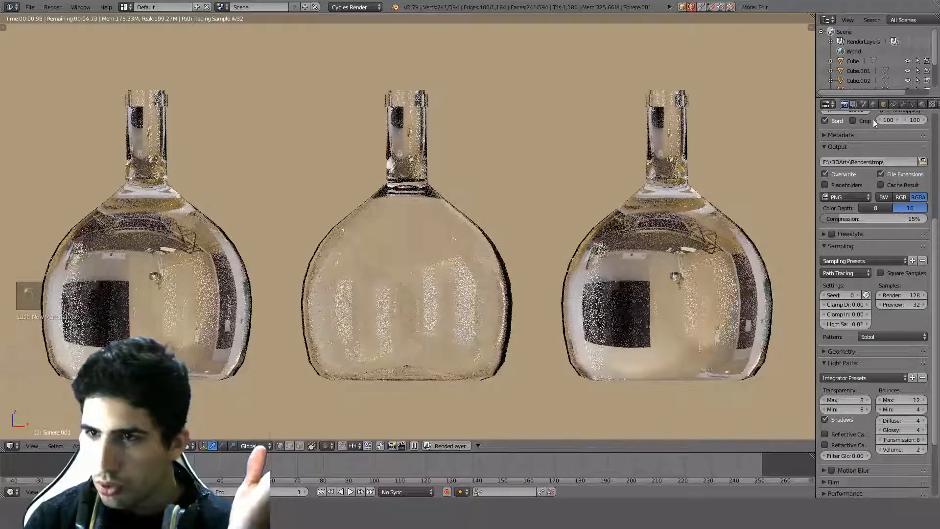
Add a Volume Scatter shader to the world's volume and set its density to 0.2.
{"action": "left_click", "coordinate": [864, 105]}
{"action": "left_click", "coordinate": [873, 105]}
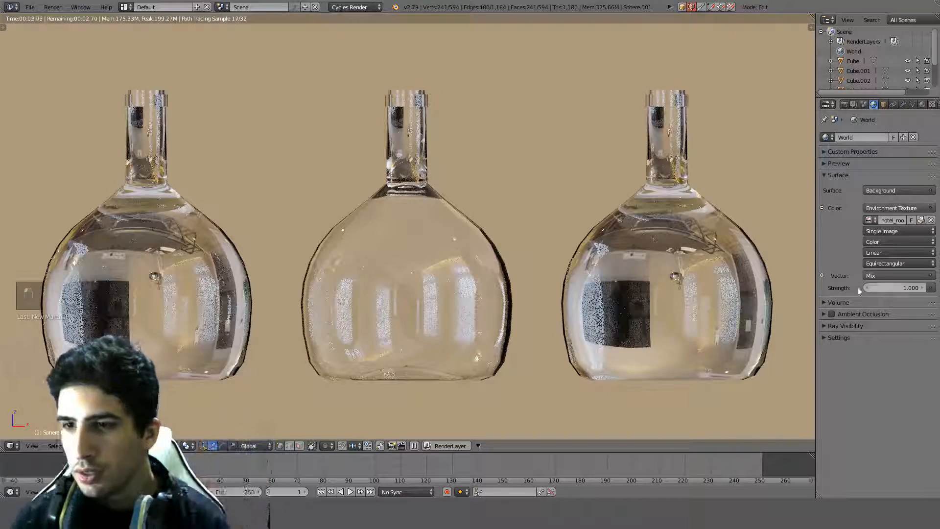
{"action": "left_click", "coordinate": [822, 302]}
{"action": "left_click", "coordinate": [868, 316]}
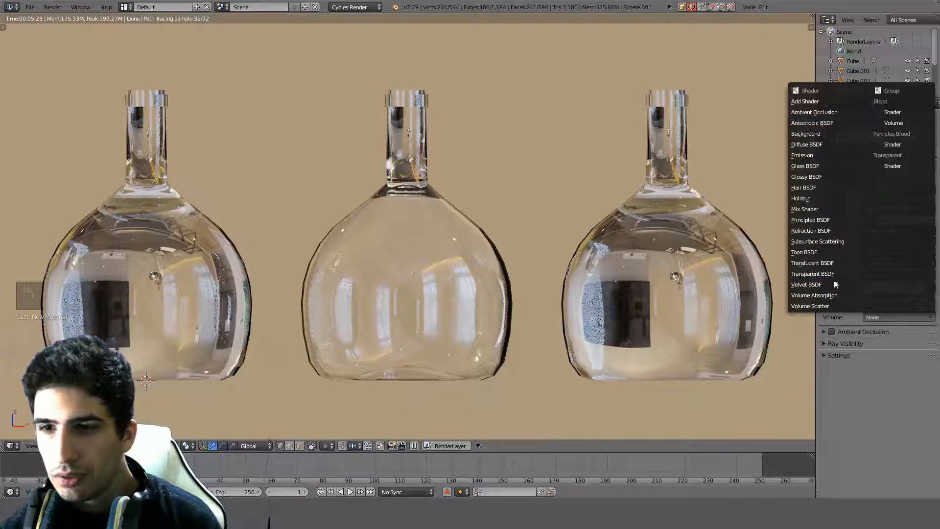
{"action": "left_click", "coordinate": [830, 306]}
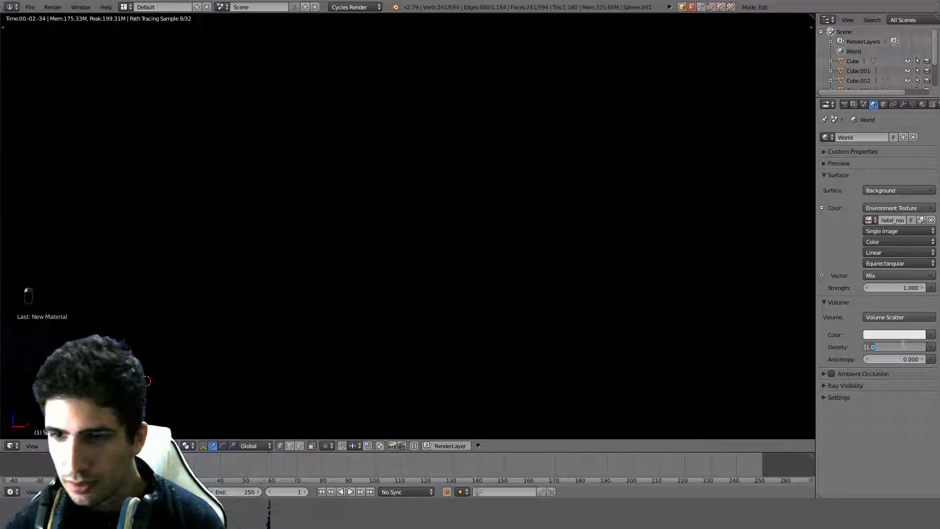
{"action": "type", "text": "0.2"}
{"action": "key", "text": "Return"}
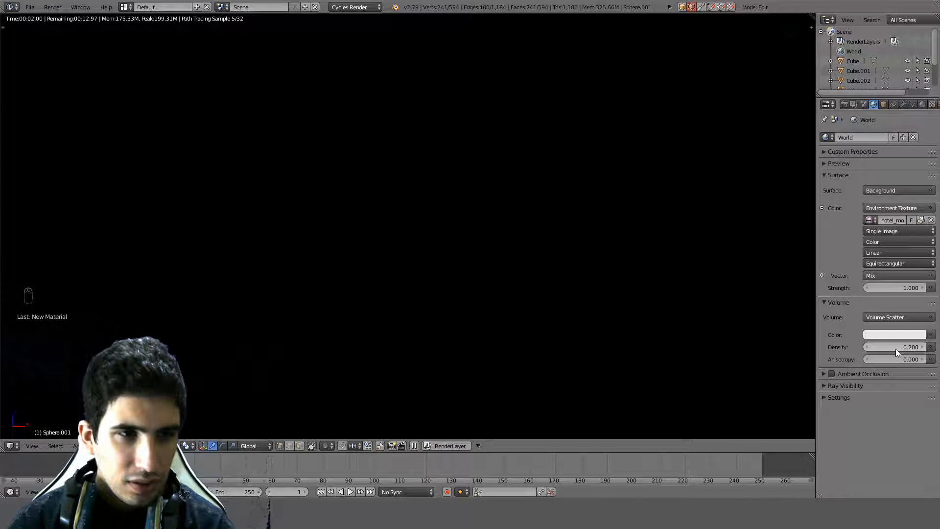
Remove the Volume Scatter shader from the world and set the Light Paths volume bounces to 0.
{"action": "left_click", "coordinate": [896, 349]}
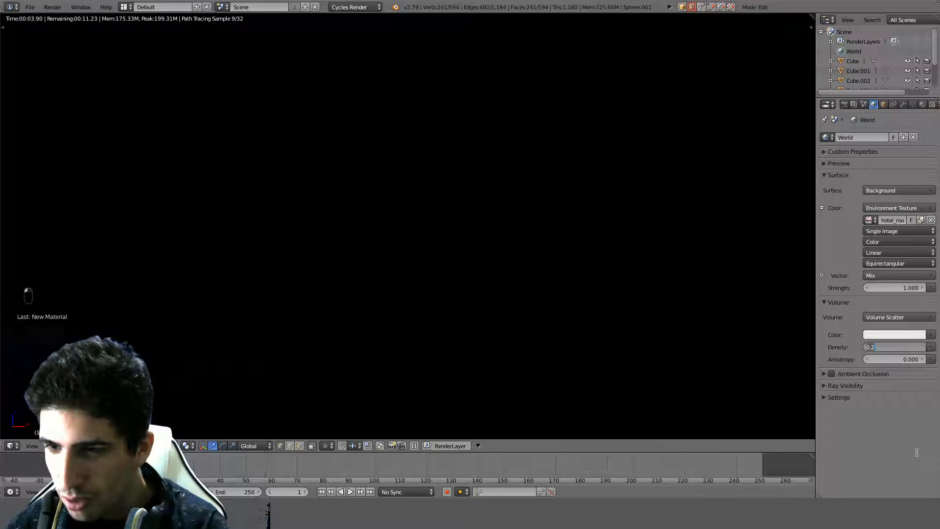
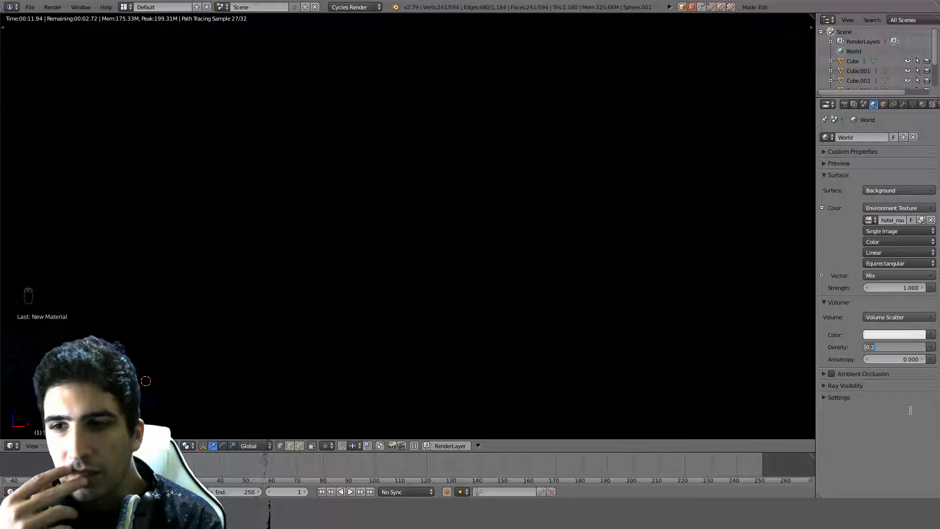
{"action": "key", "text": "Return"}
{"action": "left_click", "coordinate": [912, 318]}
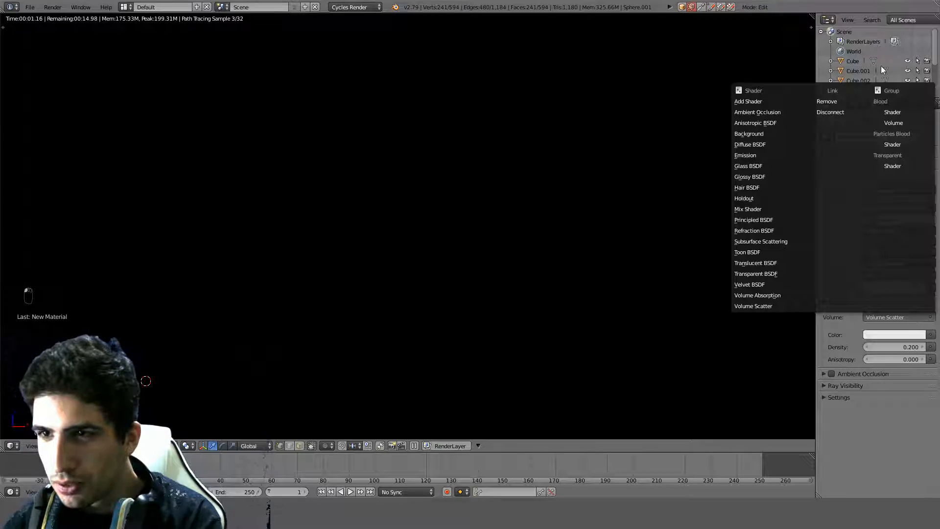
{"action": "left_click", "coordinate": [829, 101]}
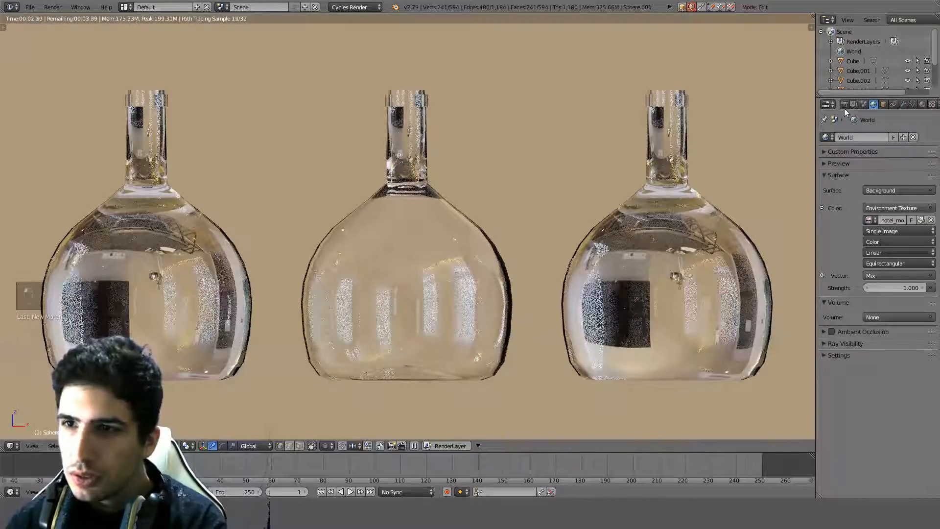
{"action": "left_click", "coordinate": [844, 105]}
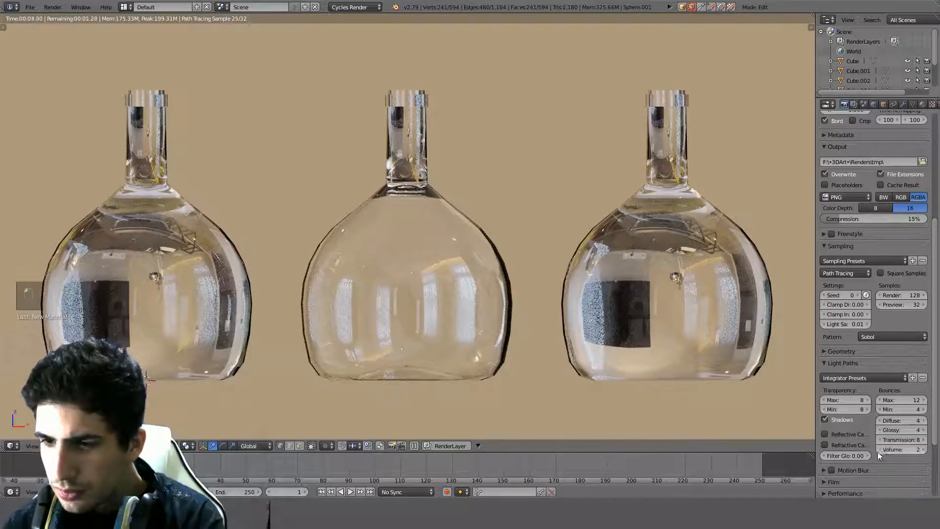
{"action": "left_click", "coordinate": [877, 451]}
{"action": "left_click", "coordinate": [877, 452]}
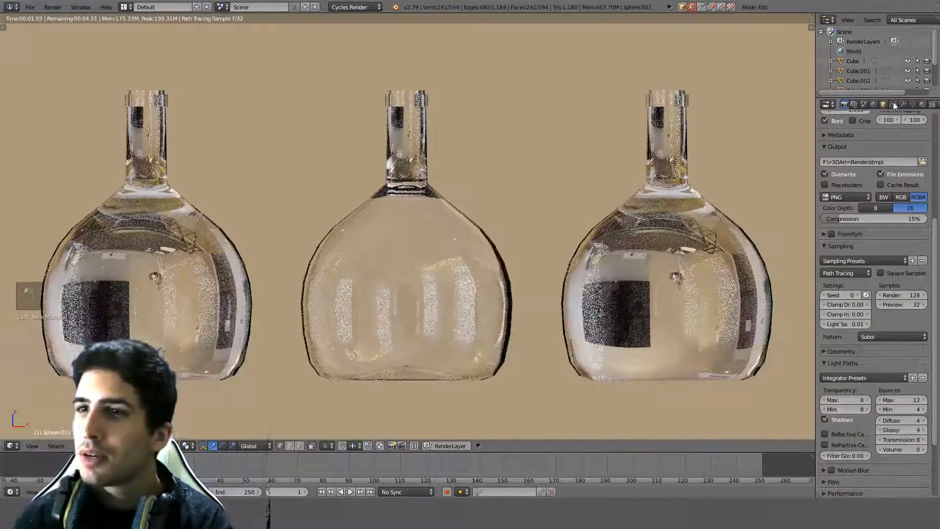
Apply the Transparent dielectric PBR preset to the middle bottle's second material.
{"action": "left_click", "coordinate": [922, 105]}
{"action": "left_click", "coordinate": [891, 424]}
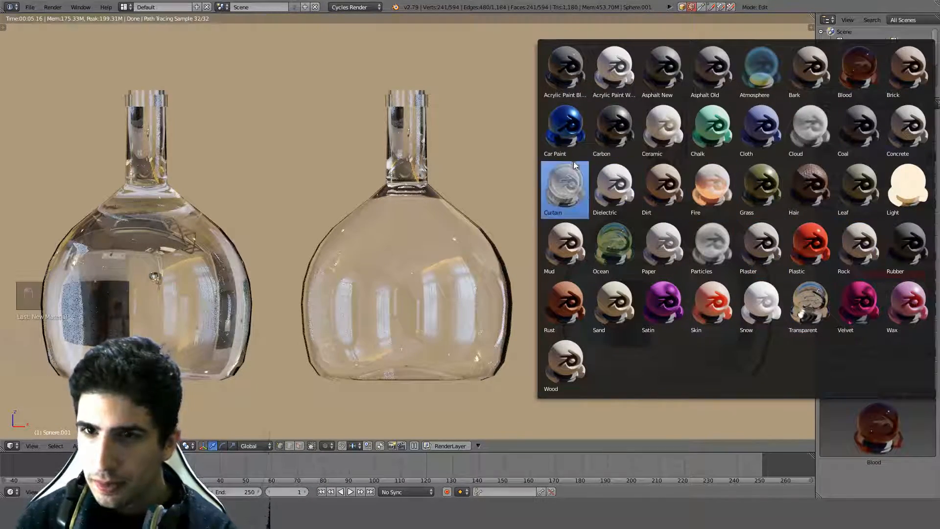
{"action": "left_click", "coordinate": [827, 295]}
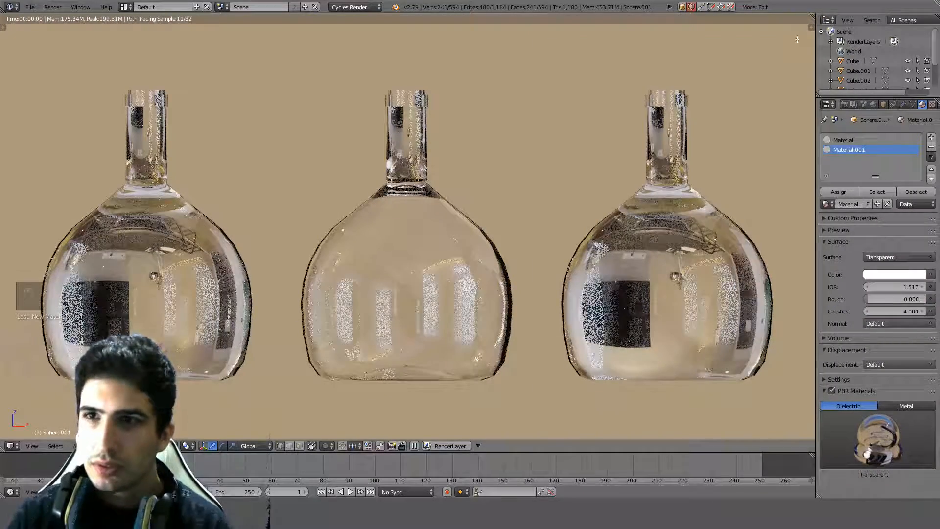
Split off a second area beside the 3D view and show Material.001's node tree there in the Node Editor.
{"action": "left_click_drag", "start_coordinate": [810, 26], "coordinate": [465, 79]}
{"action": "key", "text": "shift+F3"}
{"action": "middle_click_drag", "start_coordinate": [675, 309], "coordinate": [582, 255]}
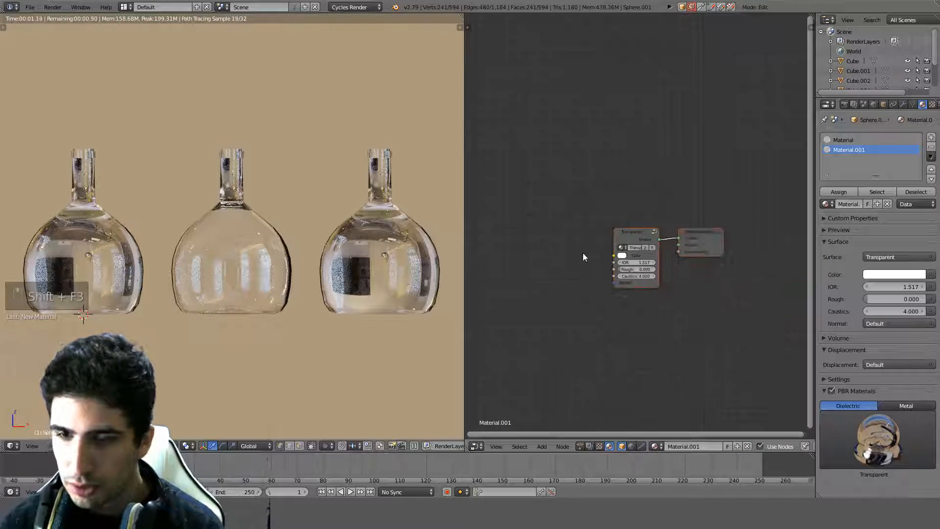
{"action": "scroll", "coordinate": [583, 257], "scroll_direction": "up", "scroll_amount": 3}
Set the color of Material.001's Transparent node to a very dark wine red.
{"action": "left_click", "coordinate": [612, 291]}
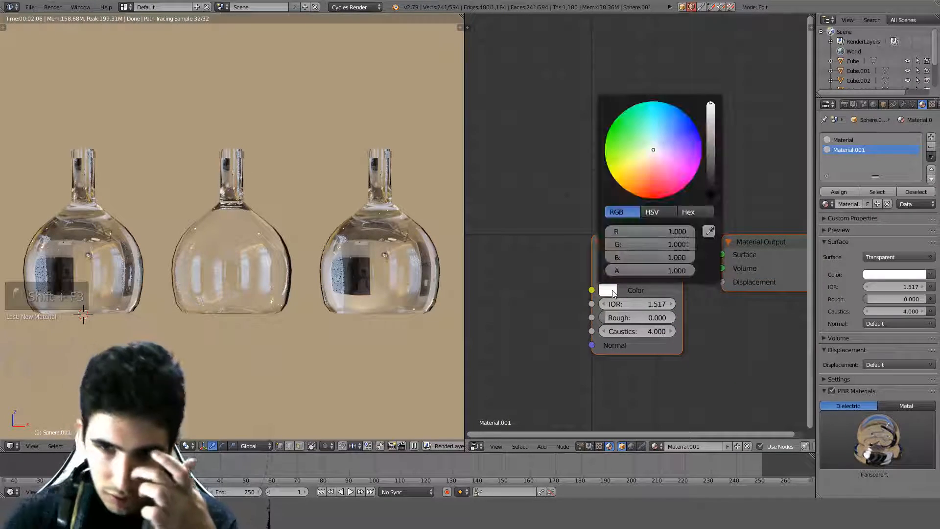
{"action": "left_click", "coordinate": [661, 192]}
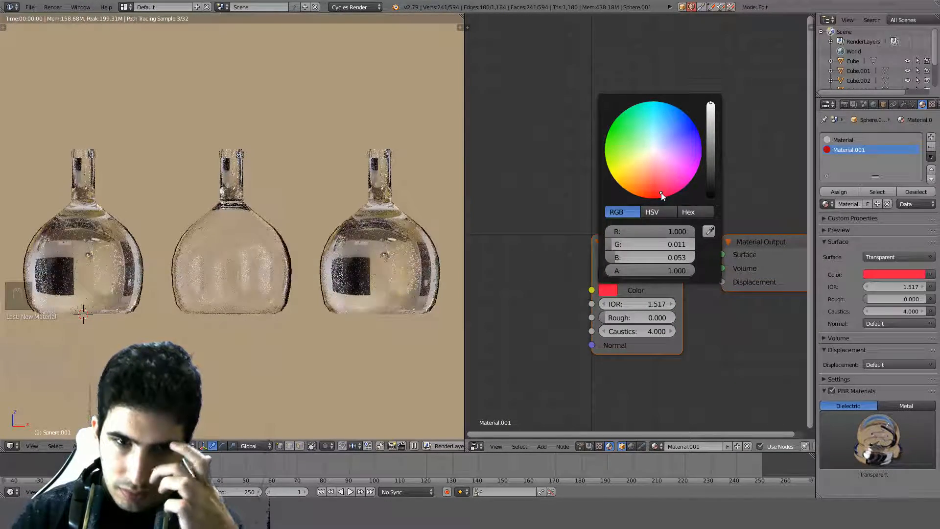
{"action": "left_click", "coordinate": [711, 185]}
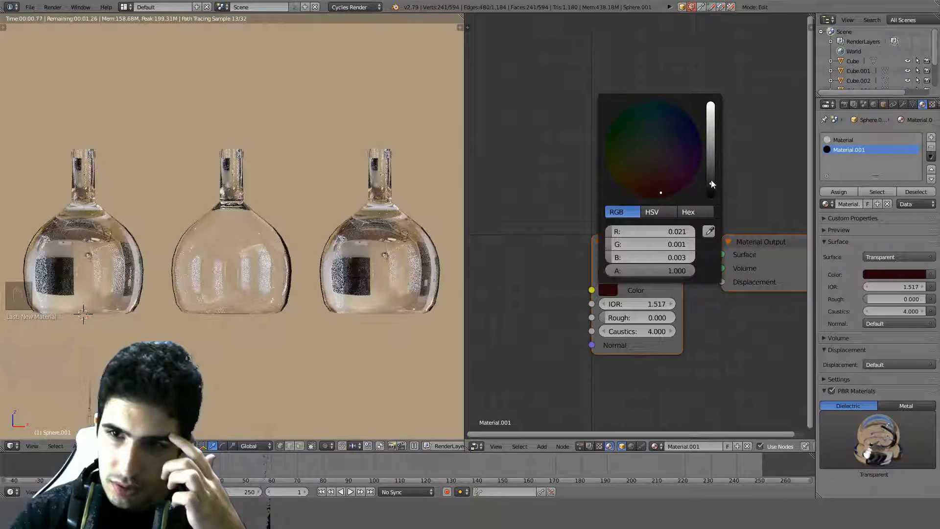
{"action": "left_click", "coordinate": [710, 178]}
{"action": "left_click", "coordinate": [663, 190]}
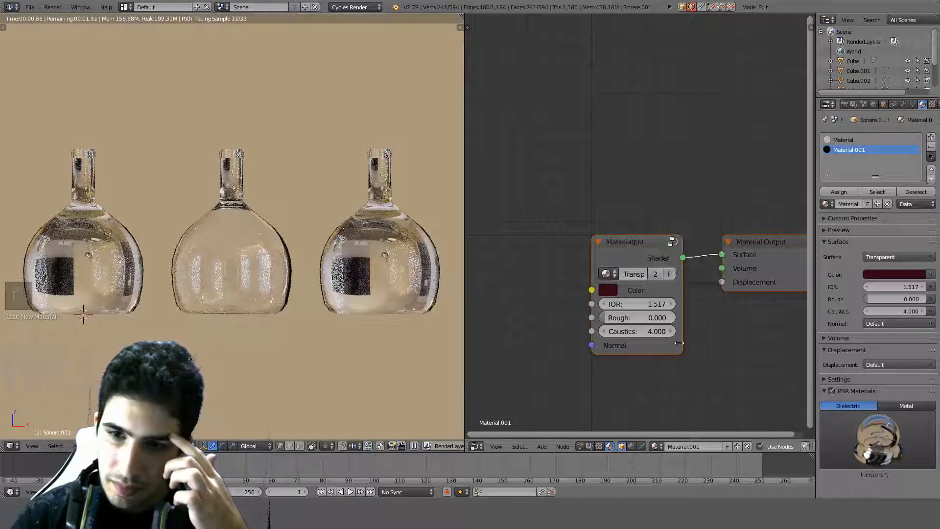
Set the Transparent node's caustics to 0.1 and assign Material.001 to the middle bottle's selected inner shell.
{"action": "left_click", "coordinate": [650, 331]}
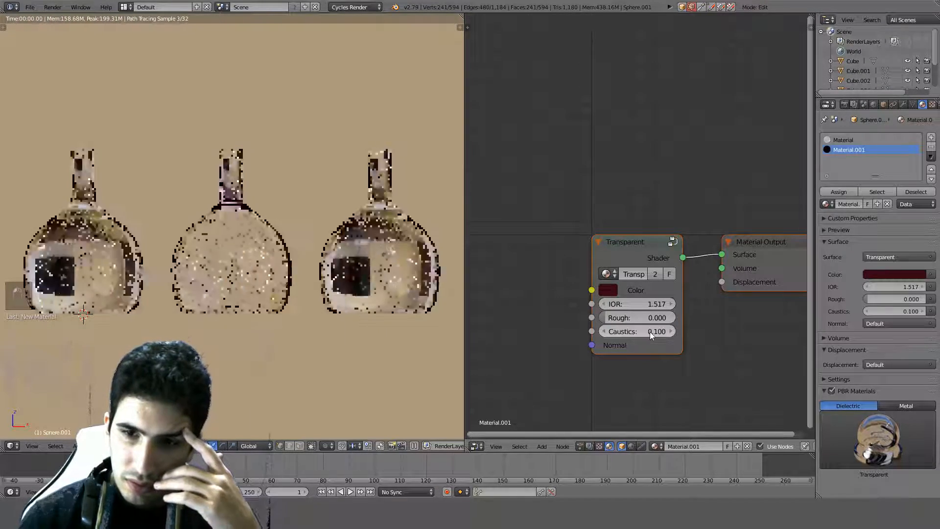
{"action": "left_click_drag", "start_coordinate": [637, 317], "coordinate": [598, 321]}
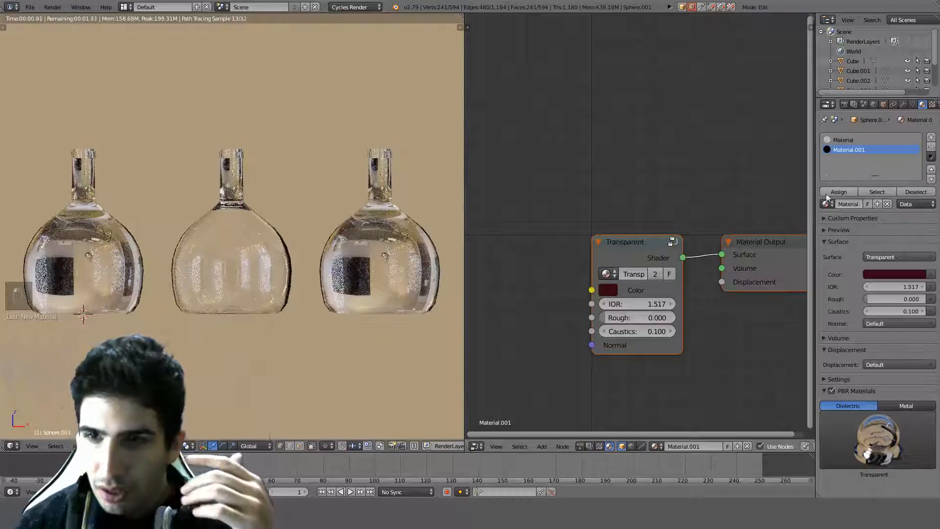
{"action": "left_click", "coordinate": [848, 191]}
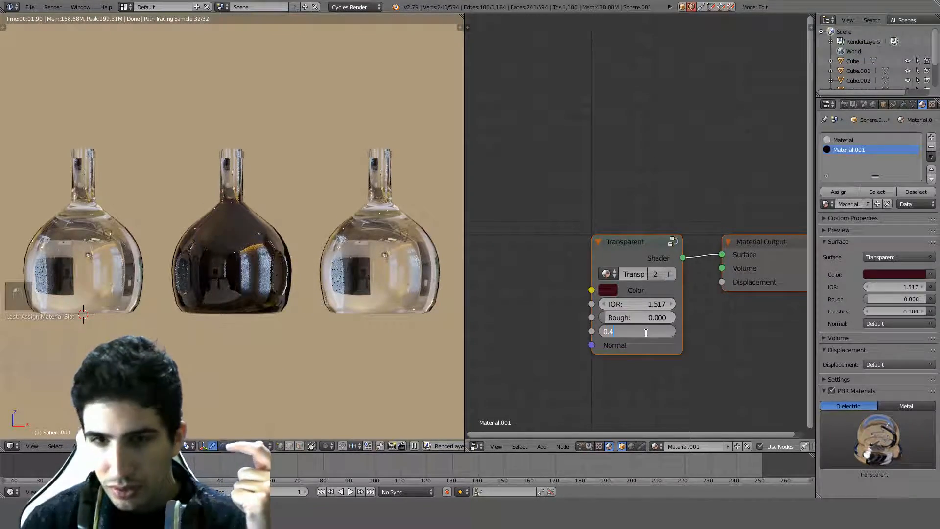
Set the Transparent node's caustics to 0.4 and view the dark bottle in perspective.
{"action": "key", "text": "Return"}
{"action": "scroll", "coordinate": [308, 271], "scroll_direction": "up", "scroll_amount": 3}
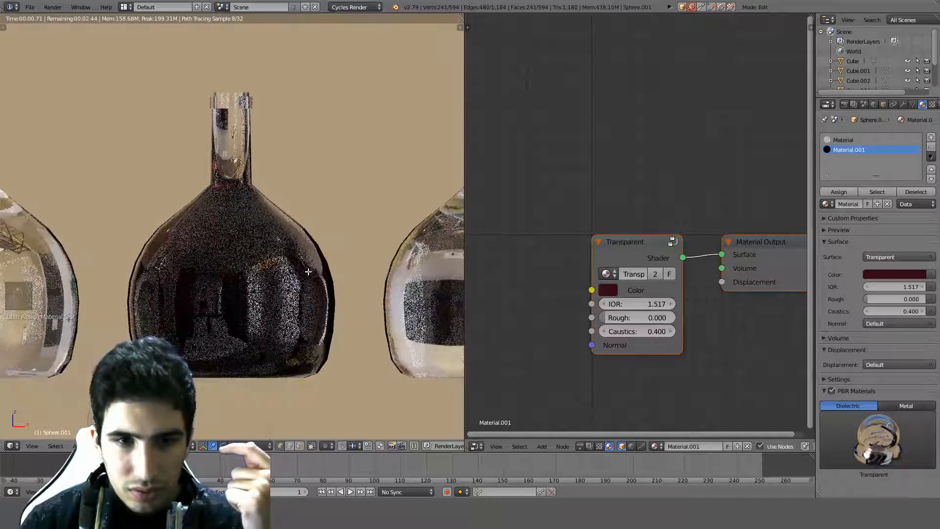
{"action": "scroll", "coordinate": [308, 271], "scroll_direction": "up", "scroll_amount": 2}
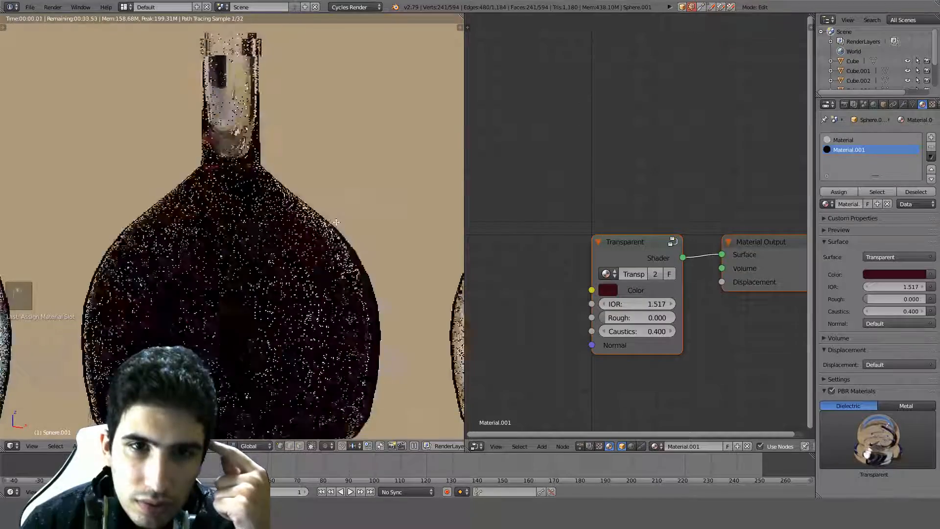
{"action": "scroll", "coordinate": [329, 225], "scroll_direction": "down", "scroll_amount": 2}
{"action": "key", "text": "KP_5"}
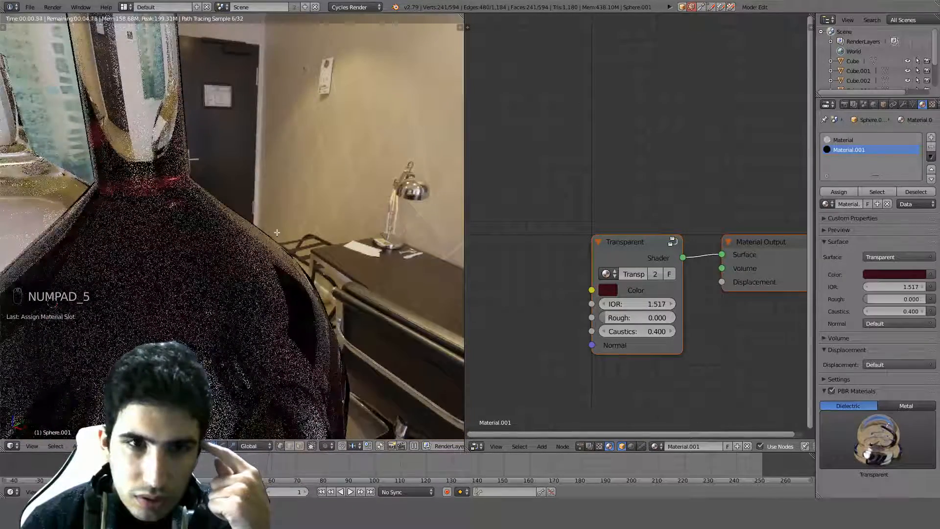
{"action": "scroll", "coordinate": [328, 244], "scroll_direction": "down", "scroll_amount": 3}
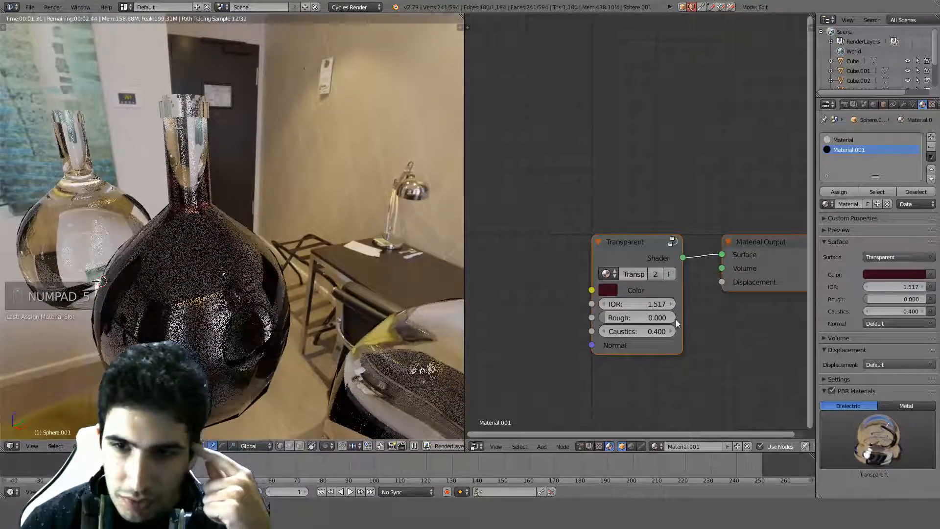
Set the Transparent node's roughness to 0.1 and examine the middle bottle between its clear neighbours.
{"action": "left_click", "coordinate": [623, 318]}
{"action": "type", "text": ".1"}
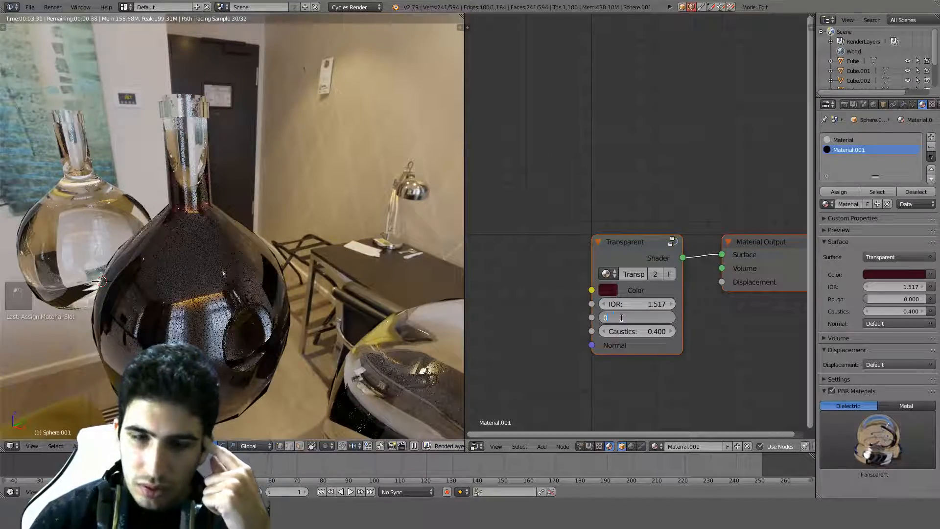
{"action": "key", "text": "Return"}
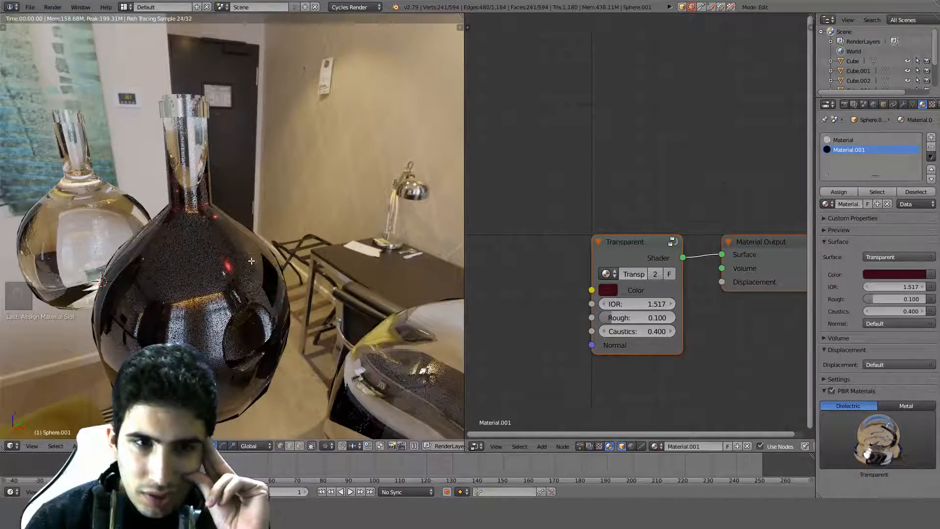
{"action": "scroll", "coordinate": [251, 261], "scroll_direction": "down", "scroll_amount": 4}
{"action": "middle_click_drag", "start_coordinate": [251, 274], "coordinate": [281, 300]}
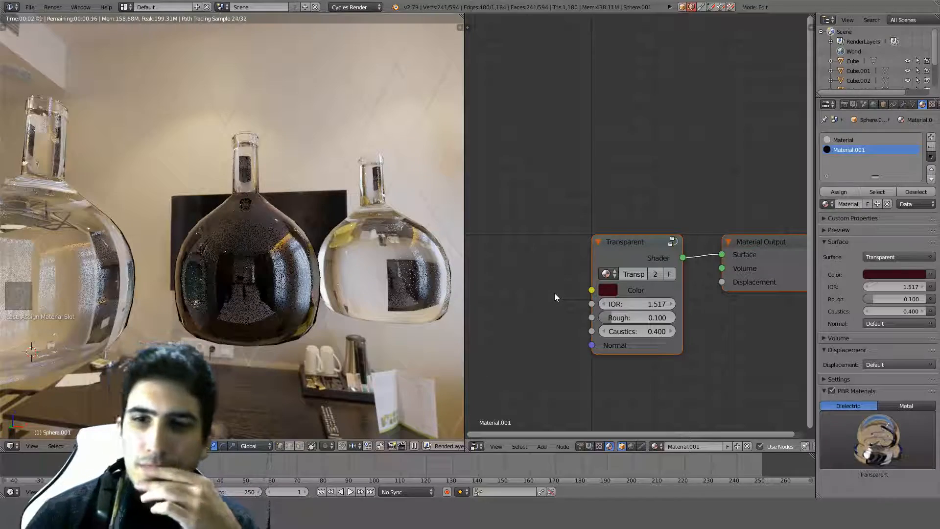
Add a Transparent BSDF node to Material.001 and connect it to the Material Output's surface.
{"action": "left_click_drag", "start_coordinate": [617, 260], "coordinate": [520, 340]}
{"action": "key", "text": "shift+a"}
{"action": "left_click", "coordinate": [623, 201]}
{"action": "type", "text": "tra"}
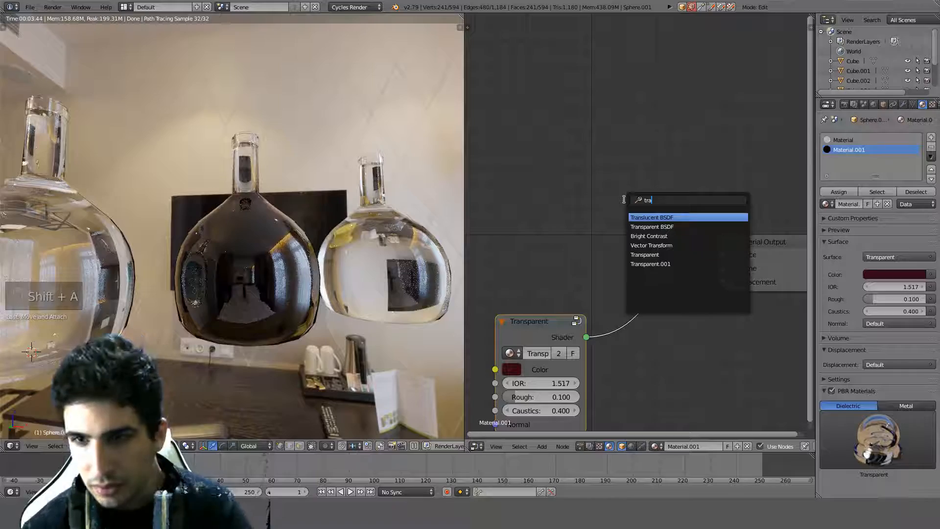
{"action": "left_click", "coordinate": [712, 227]}
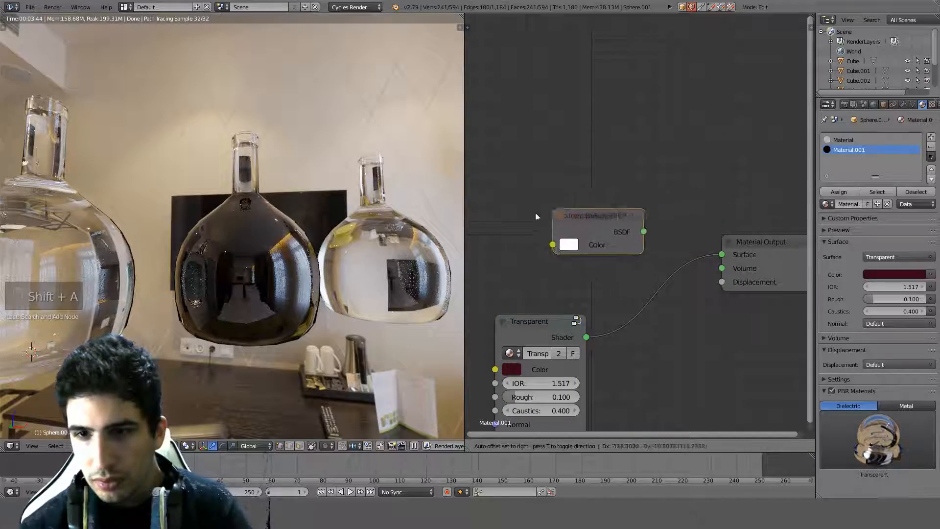
{"action": "left_click", "coordinate": [620, 231]}
{"action": "left_click_drag", "start_coordinate": [620, 231], "coordinate": [727, 250]}
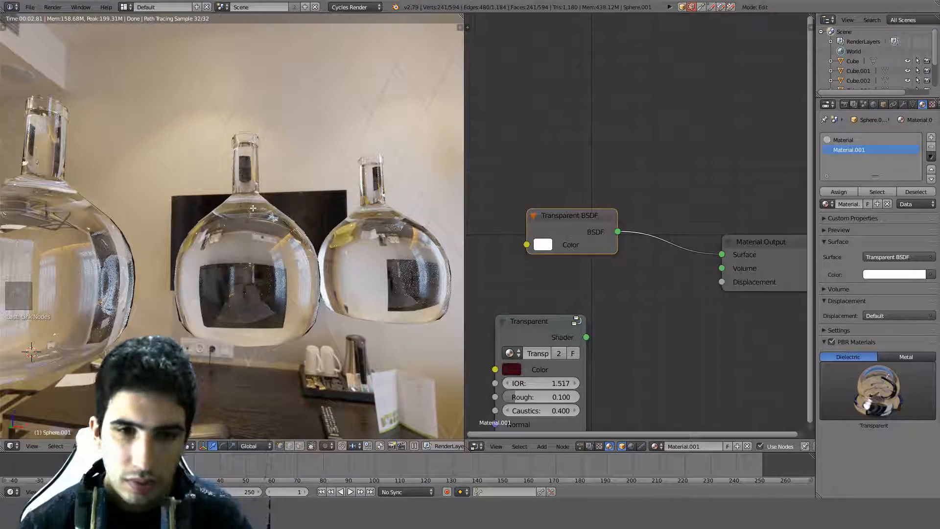
Make the selected inner shell's normals consistent, trying the Inside option on and off.
{"action": "key", "text": "ctrl+n"}
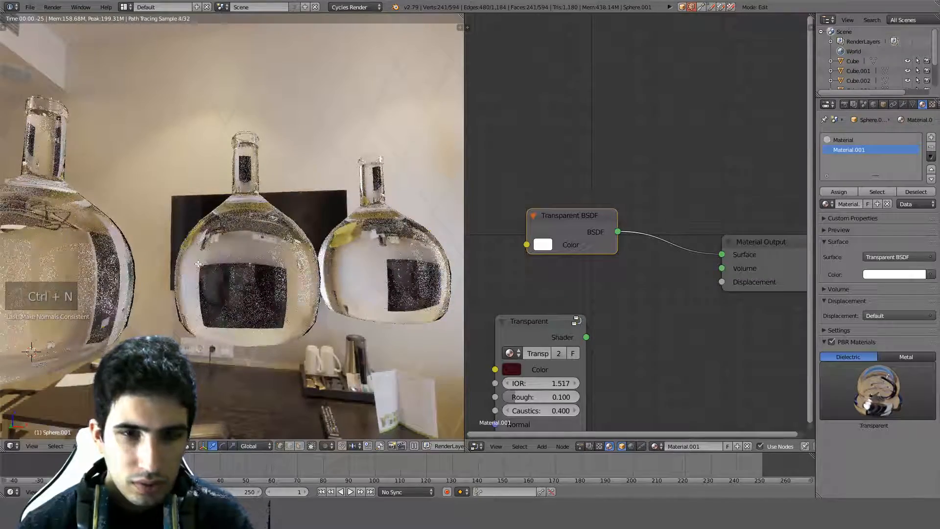
{"action": "key", "text": "t"}
{"action": "left_click", "coordinate": [15, 357]}
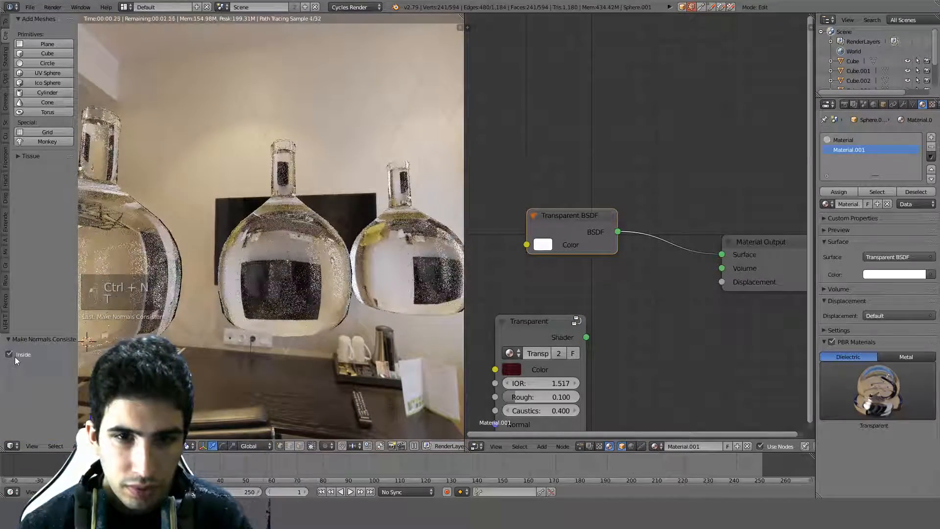
{"action": "left_click", "coordinate": [14, 358]}
{"action": "key", "text": "t"}
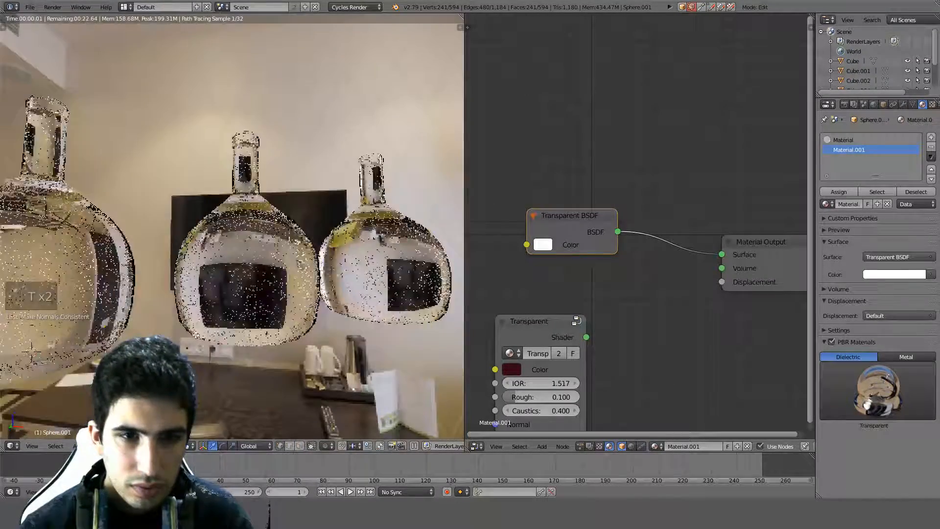
Check the selected inner shell in wireframe and recalculate its normals with the Inside option enabled.
{"action": "scroll", "coordinate": [212, 323], "scroll_direction": "down", "scroll_amount": 3}
{"action": "scroll", "coordinate": [212, 322], "scroll_direction": "up", "scroll_amount": 4}
{"action": "key", "text": "z"}
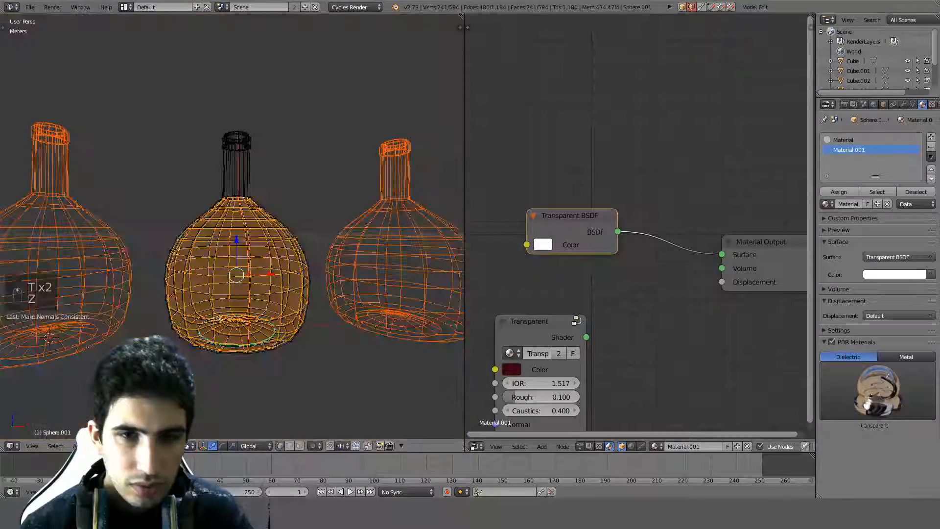
{"action": "scroll", "coordinate": [239, 309], "scroll_direction": "up", "scroll_amount": 2}
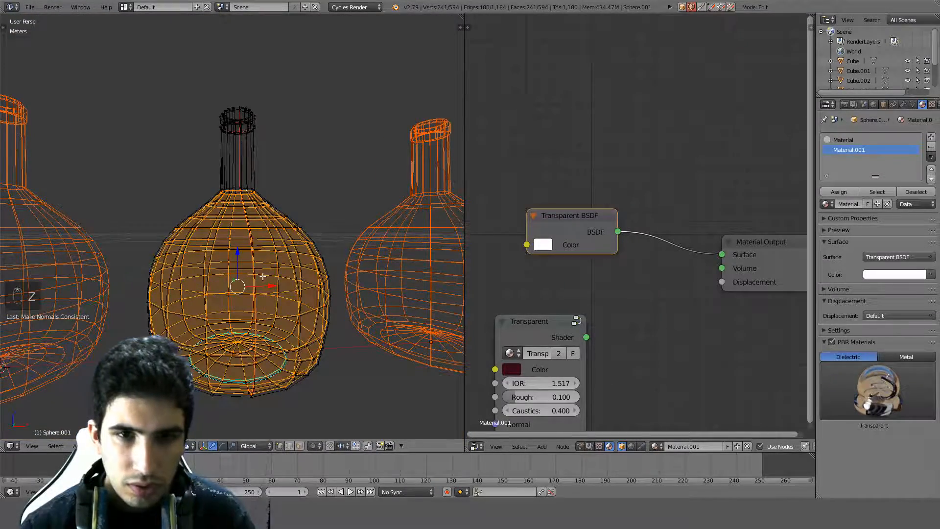
{"action": "middle_click_drag", "start_coordinate": [263, 276], "coordinate": [256, 333]}
{"action": "scroll", "coordinate": [256, 334], "scroll_direction": "up", "scroll_amount": 4}
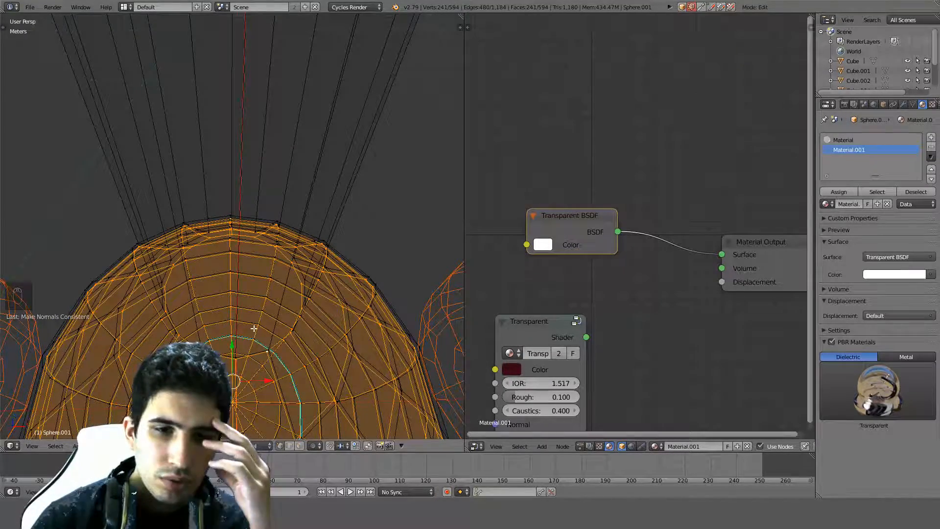
{"action": "middle_click_drag", "start_coordinate": [254, 329], "coordinate": [245, 281]}
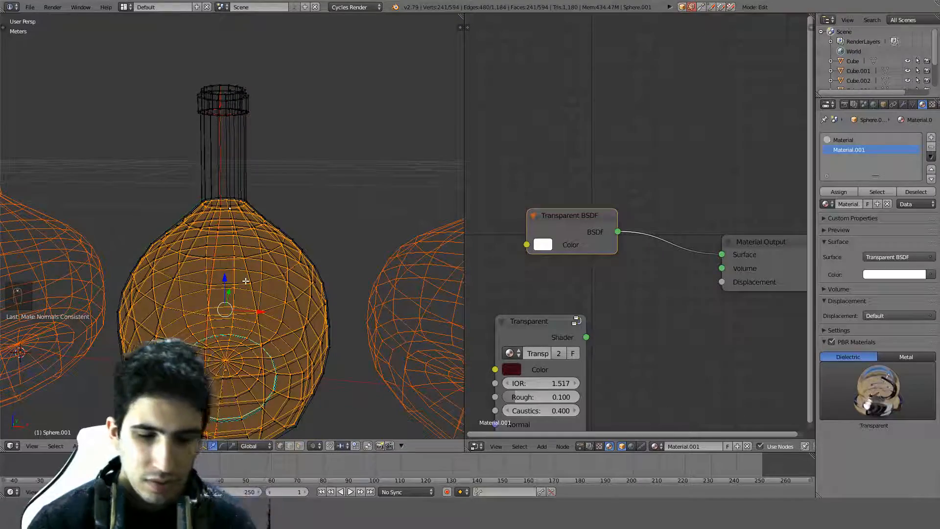
{"action": "key", "text": "ctrl+n"}
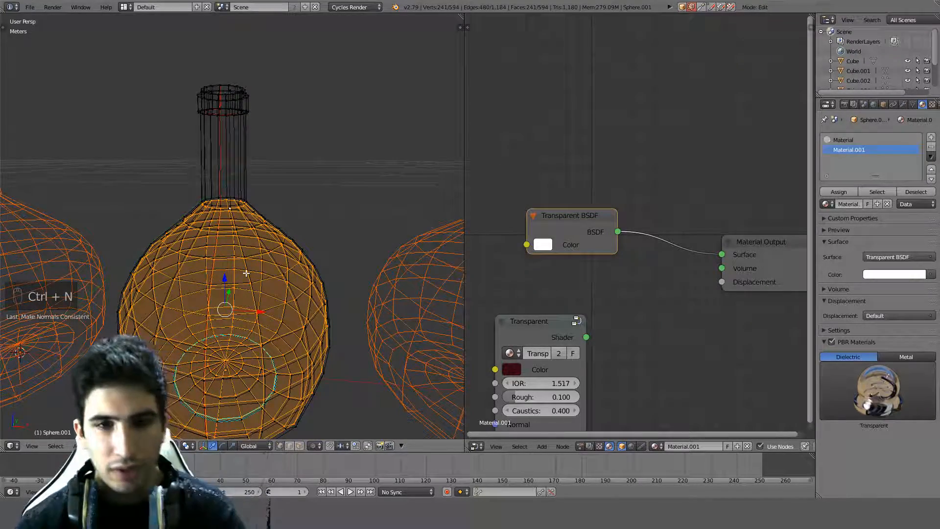
{"action": "key", "text": "shift+z"}
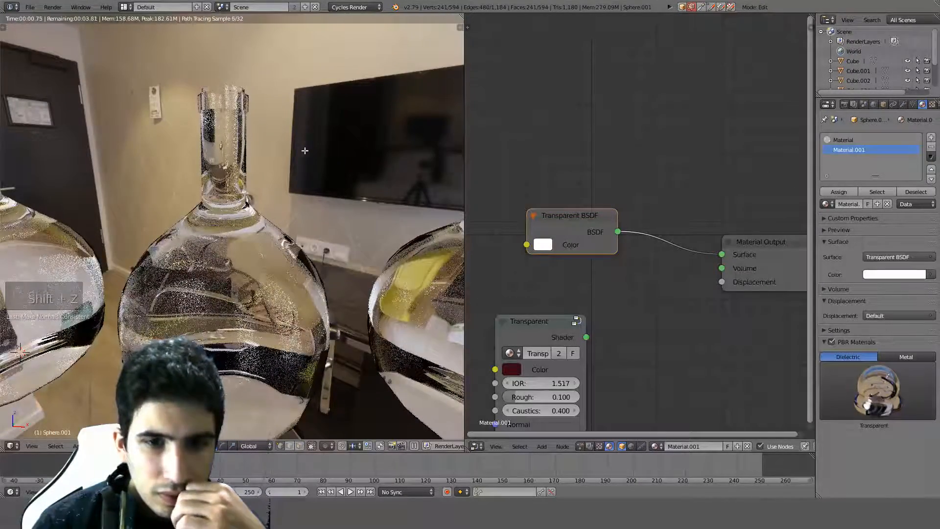
{"action": "key", "text": "t"}
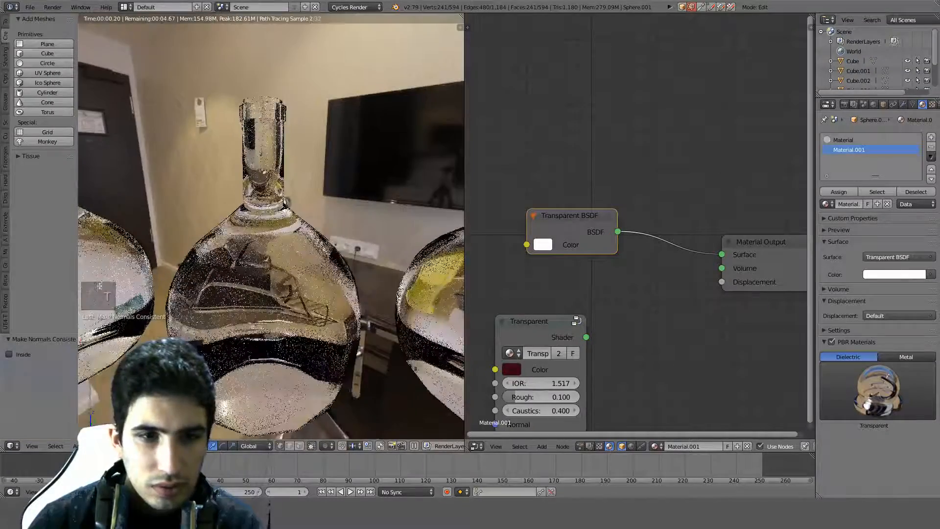
{"action": "left_click", "coordinate": [25, 353]}
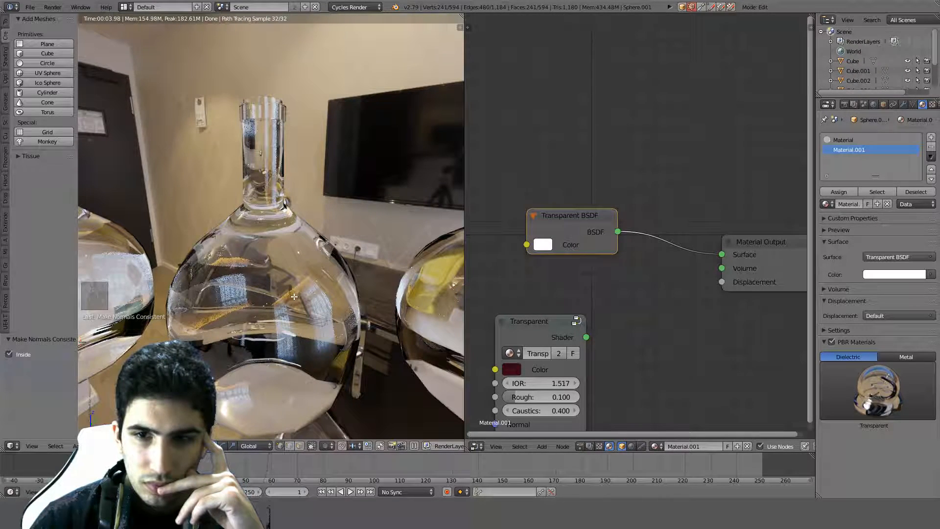
Try the first glass material on the middle bottle's selected inner shell and assign Material.001 back to it.
{"action": "left_click", "coordinate": [843, 140]}
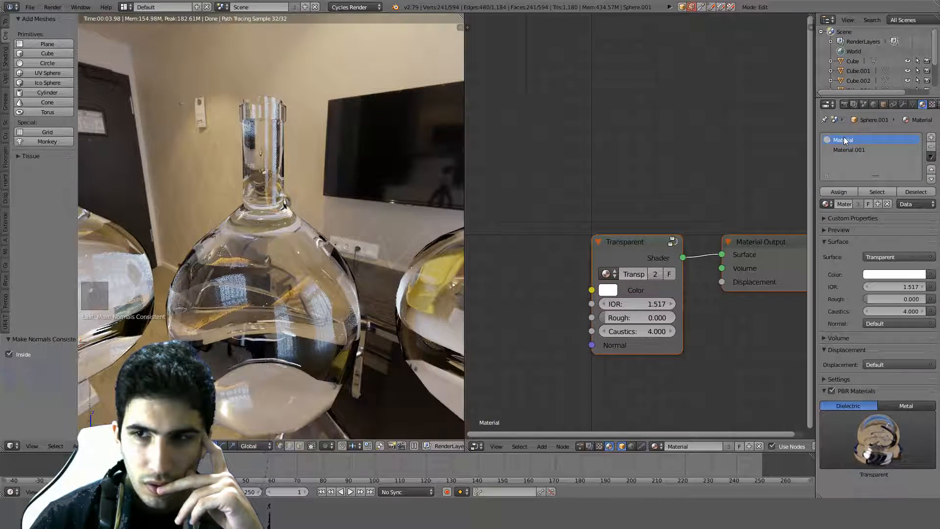
{"action": "left_click", "coordinate": [835, 193]}
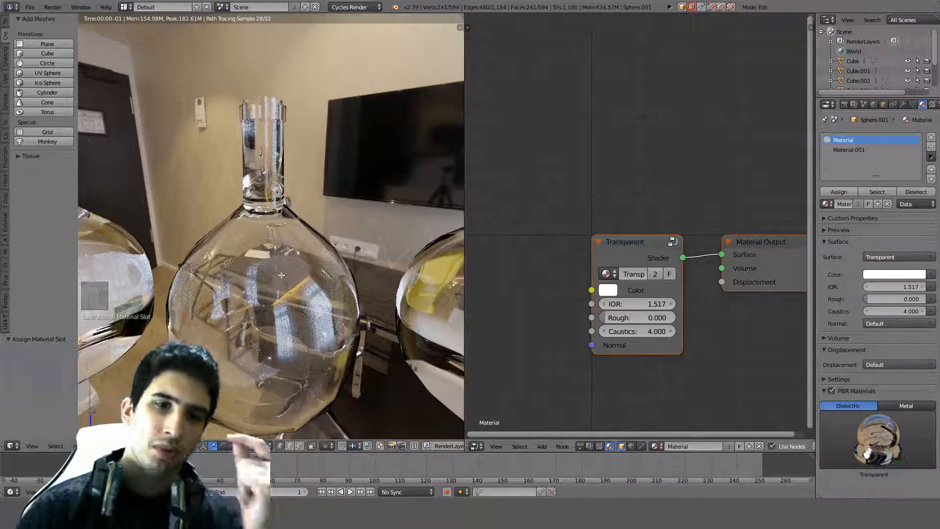
{"action": "left_click", "coordinate": [845, 150]}
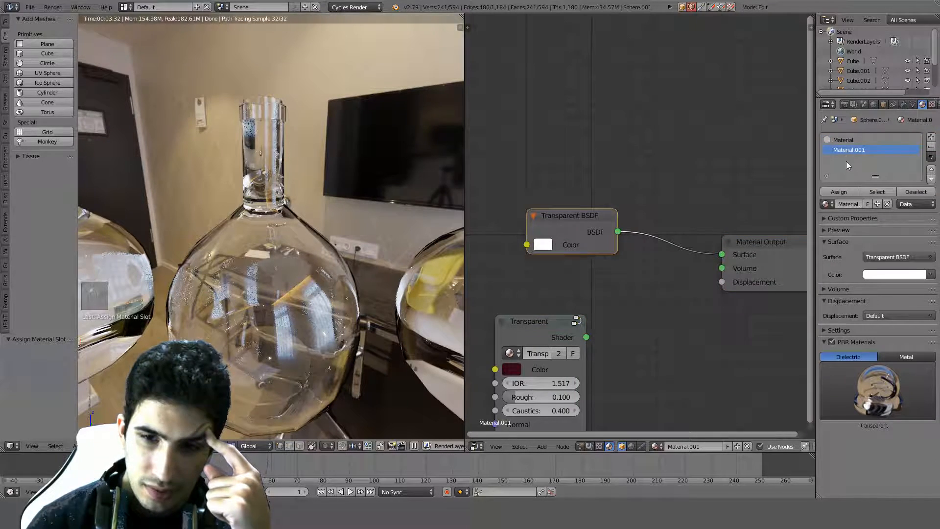
{"action": "left_click", "coordinate": [844, 141]}
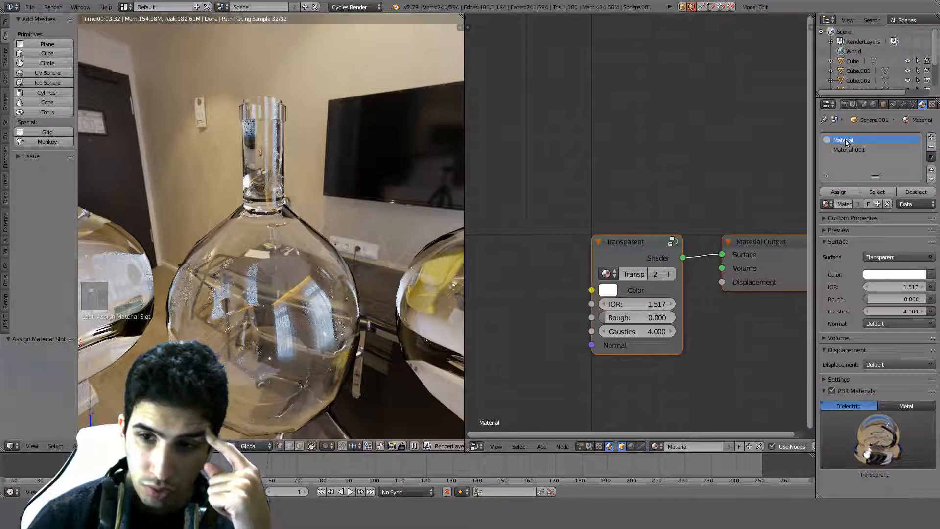
{"action": "left_click", "coordinate": [845, 150]}
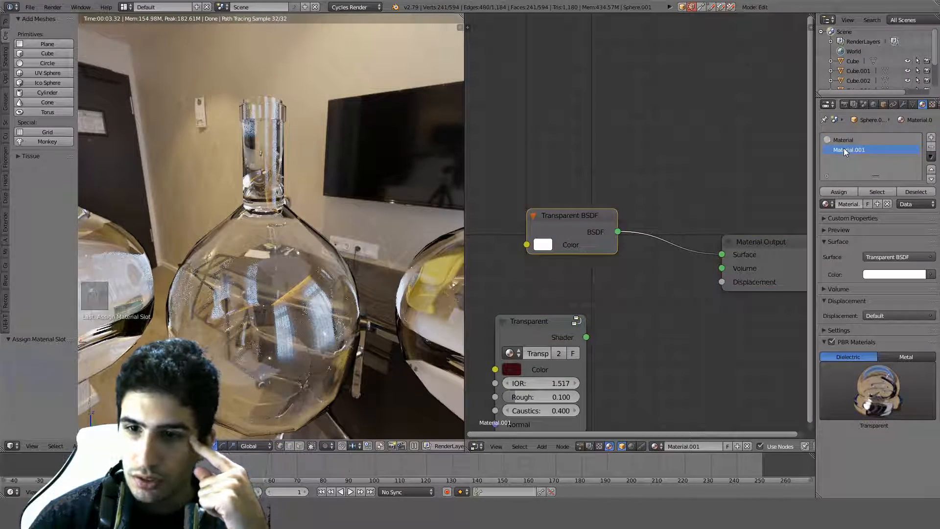
{"action": "left_click", "coordinate": [838, 195]}
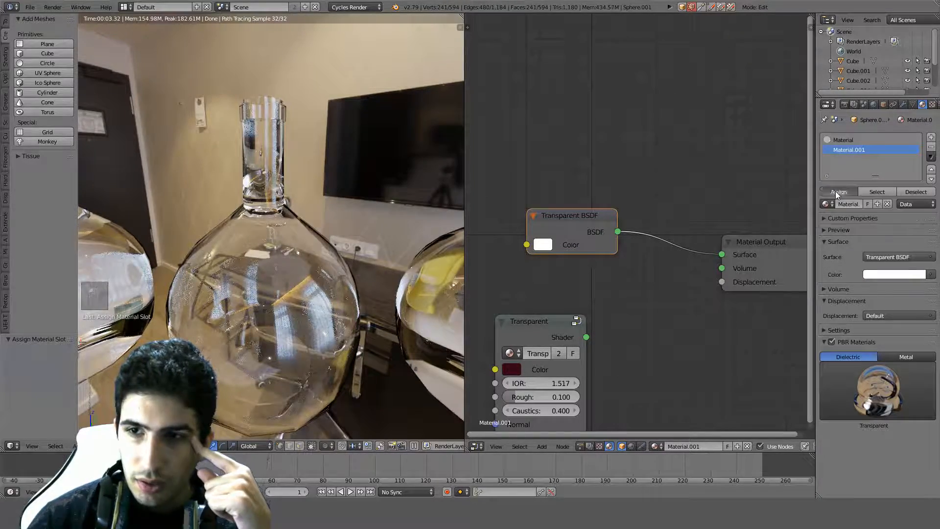
Set the dark red Transparent node's caustics to 4 and roughness to 0, and connect its shader to the Material Output's surface.
{"action": "left_click", "coordinate": [540, 411]}
{"action": "type", "text": "4"}
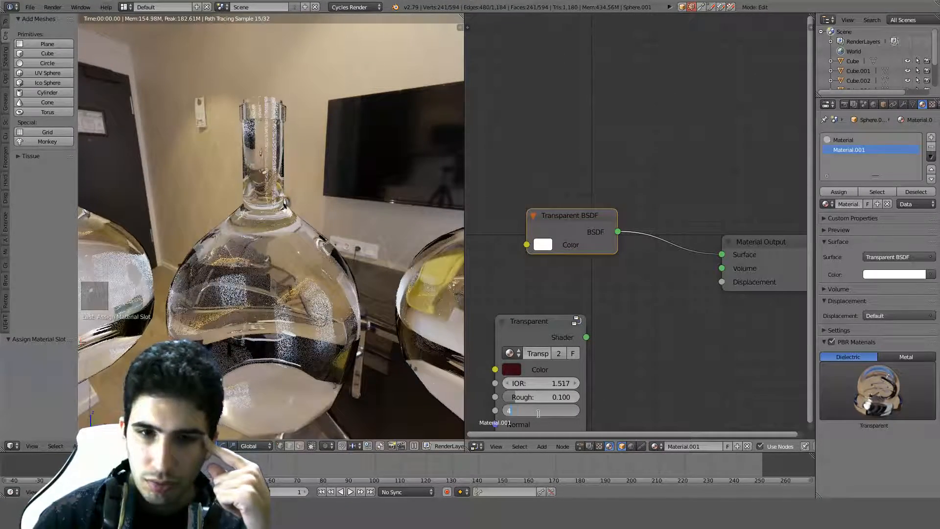
{"action": "key", "text": "Return"}
{"action": "left_click", "coordinate": [552, 396]}
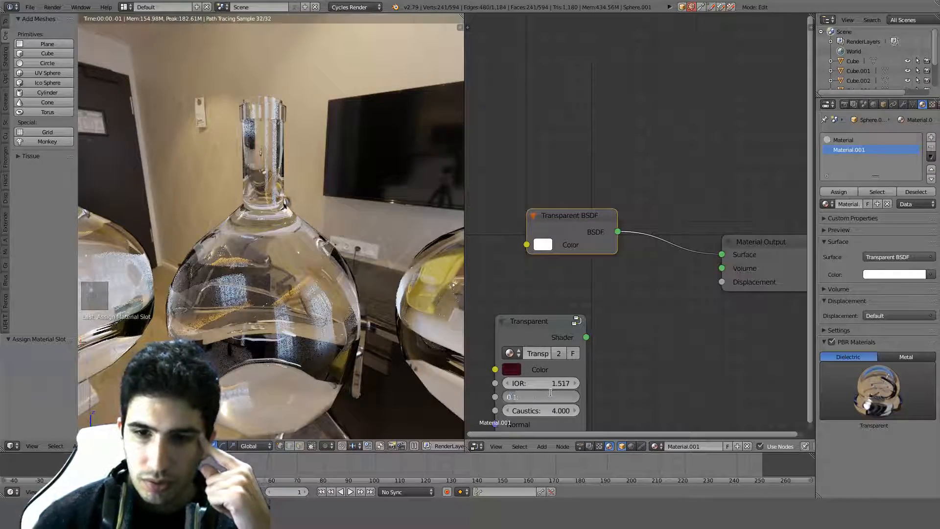
{"action": "type", "text": "1"}
{"action": "key", "text": "Return"}
{"action": "scroll", "coordinate": [636, 329], "scroll_direction": "down", "scroll_amount": 1}
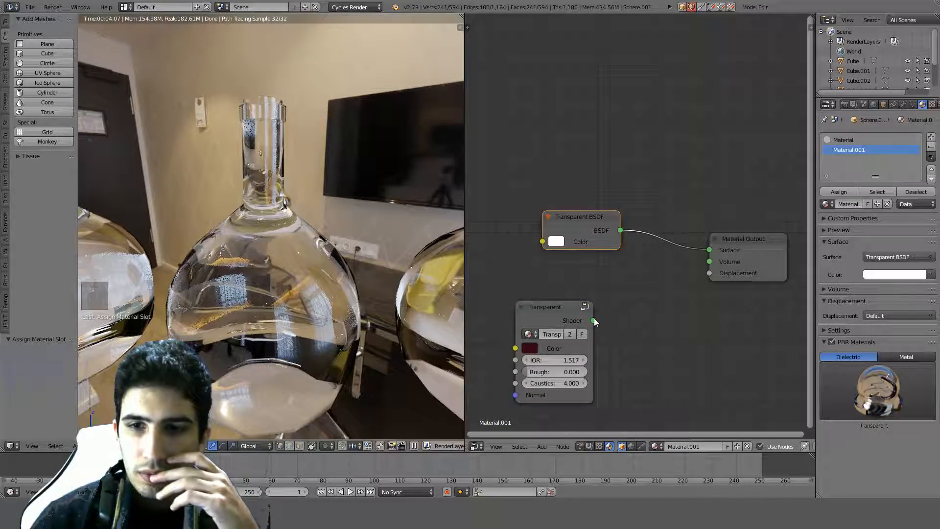
{"action": "left_click_drag", "start_coordinate": [594, 320], "coordinate": [708, 250]}
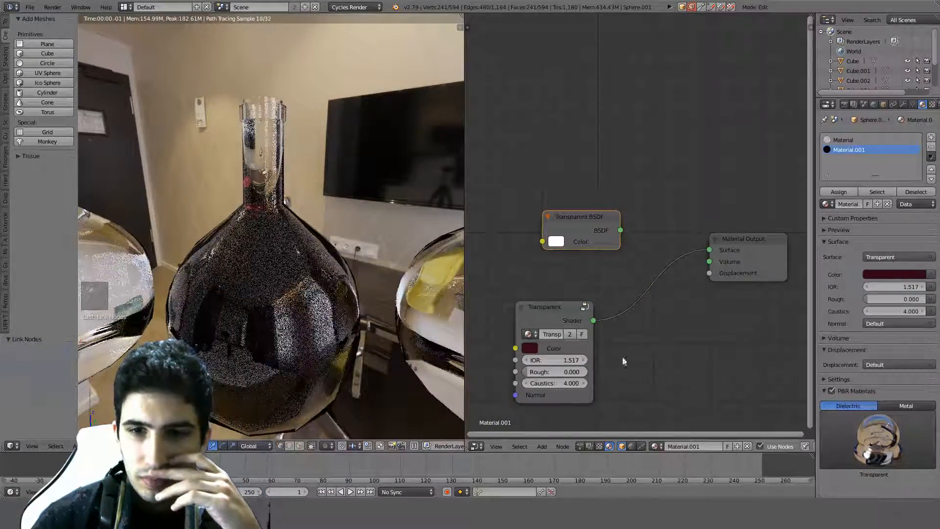
Brighten the Transparent node's color to full value, and adjust it to a dark red of R 0.214, G 0.003, B 0.005.
{"action": "left_click", "coordinate": [536, 350]}
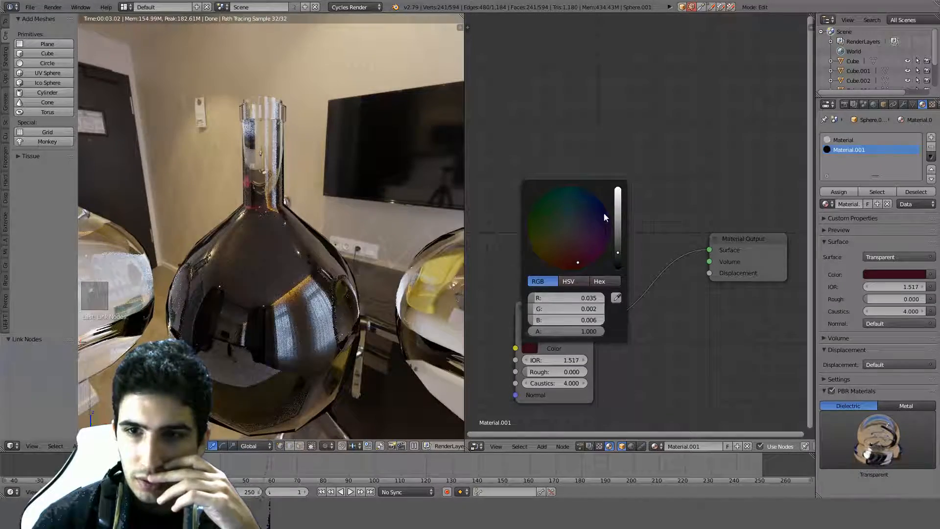
{"action": "left_click_drag", "start_coordinate": [618, 250], "coordinate": [625, 181]}
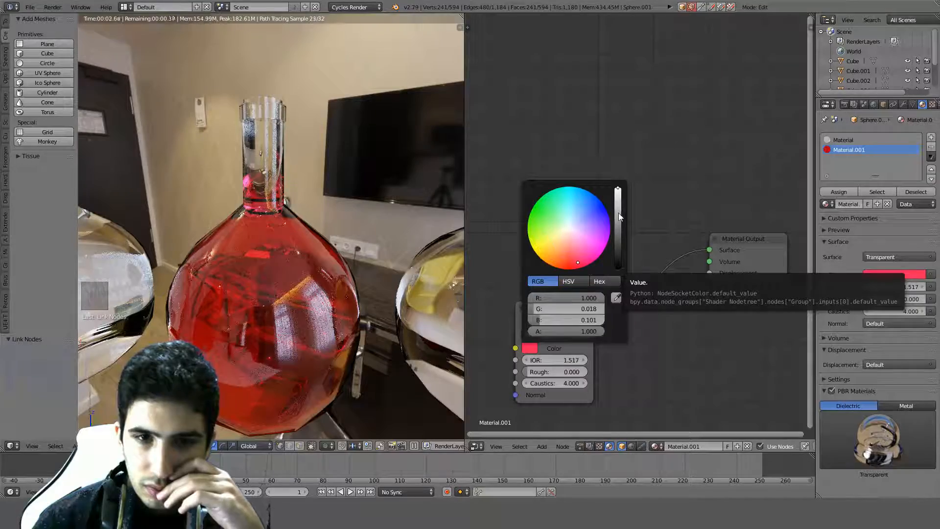
{"action": "middle_click_drag", "start_coordinate": [441, 279], "coordinate": [461, 264]}
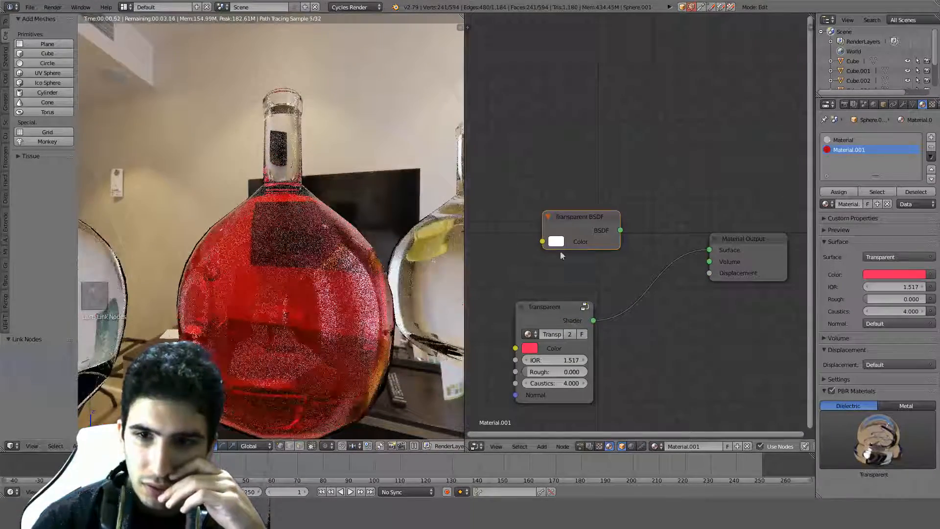
{"action": "left_click", "coordinate": [529, 348]}
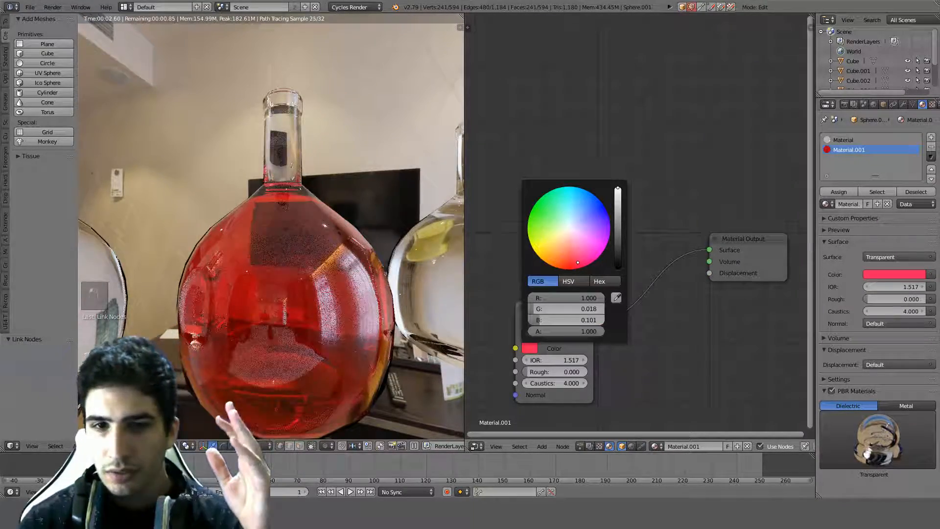
{"action": "left_click", "coordinate": [572, 267]}
{"action": "left_click", "coordinate": [619, 218]}
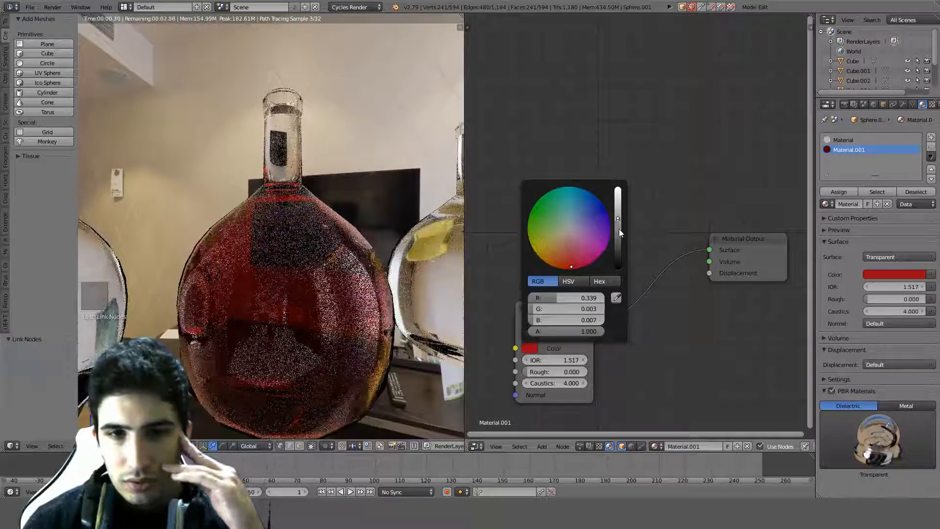
{"action": "left_click", "coordinate": [618, 235]}
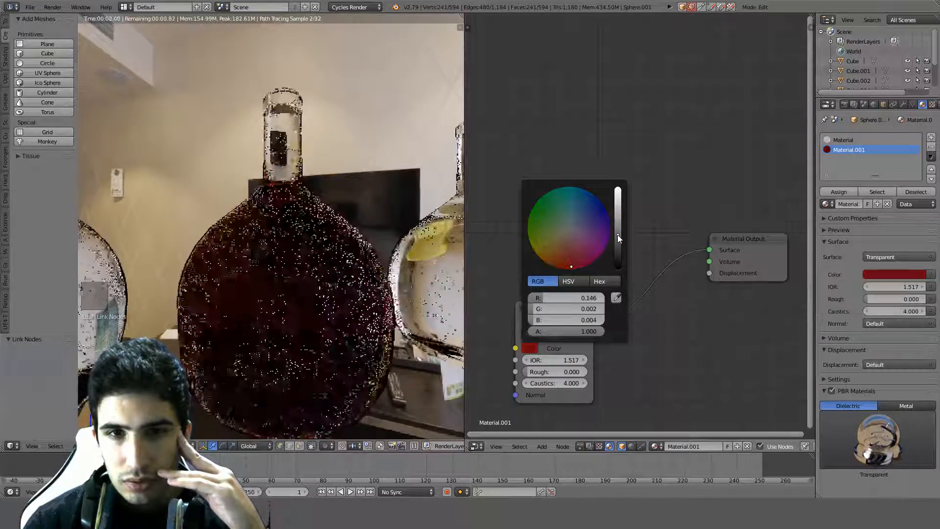
{"action": "left_click", "coordinate": [617, 229]}
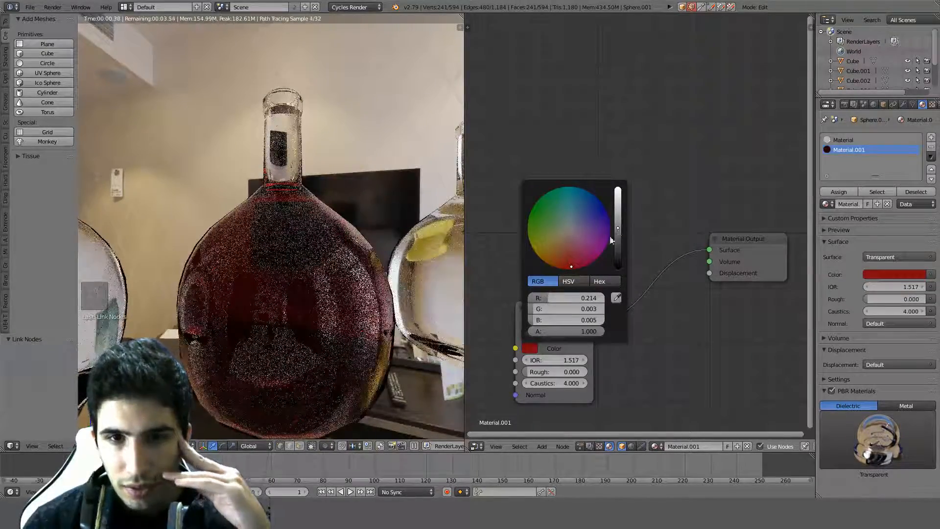
Inspect the middle bottle in wireframe, select the inner shell's upper edge loop below the neck, and delete its cap face.
{"action": "middle_click_drag", "start_coordinate": [348, 214], "coordinate": [313, 230]}
{"action": "key", "text": "shift+z"}
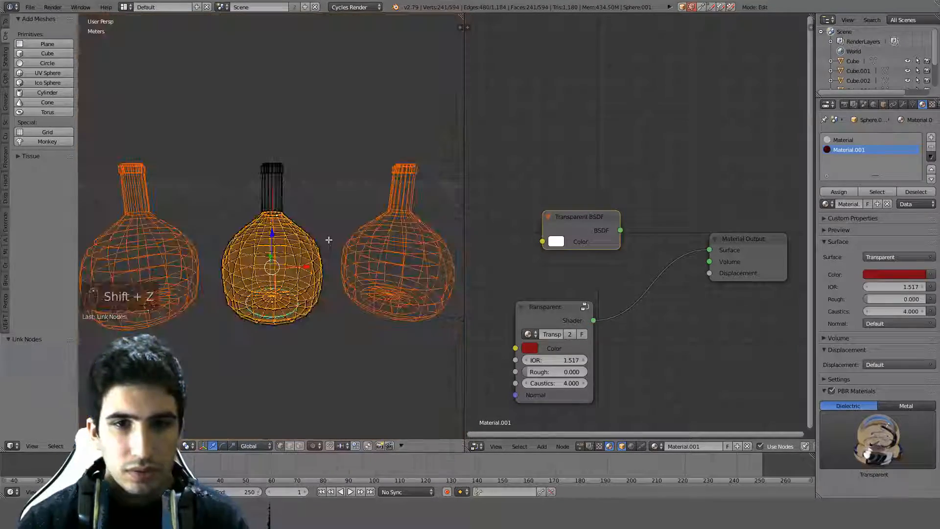
{"action": "scroll", "coordinate": [316, 235], "scroll_direction": "up", "scroll_amount": 6}
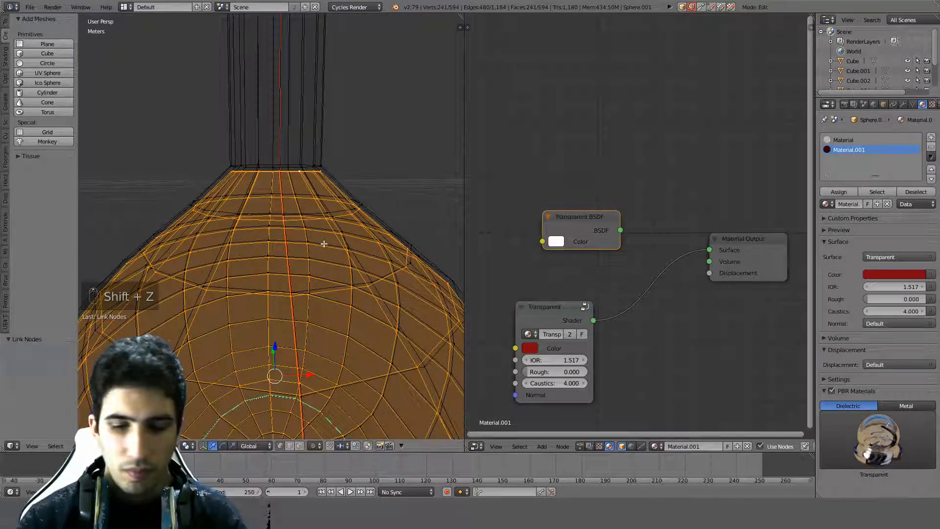
{"action": "key", "text": "KP_1"}
{"action": "key", "text": "KP_5"}
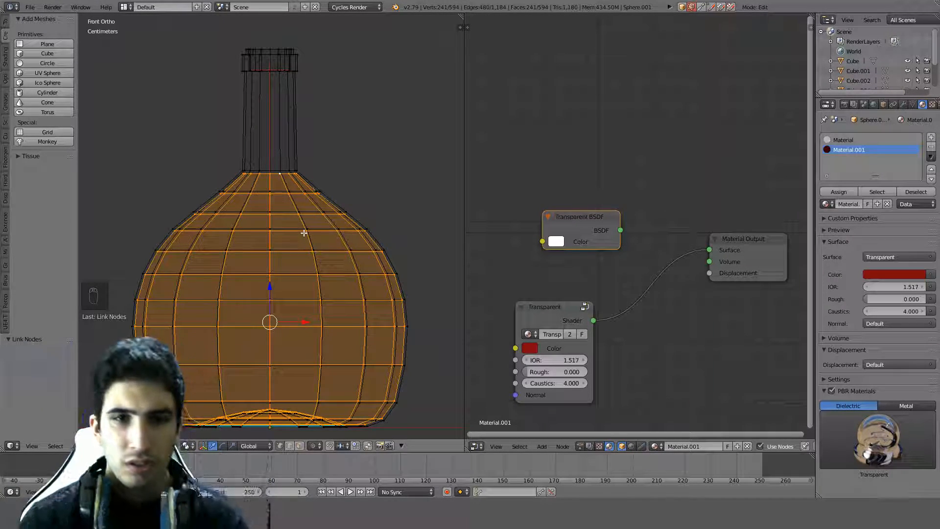
{"action": "scroll", "coordinate": [304, 233], "scroll_direction": "up", "scroll_amount": 5}
{"action": "middle_click_drag", "start_coordinate": [304, 233], "coordinate": [340, 308]}
{"action": "right_click", "coordinate": [296, 377], "text": "alt"}
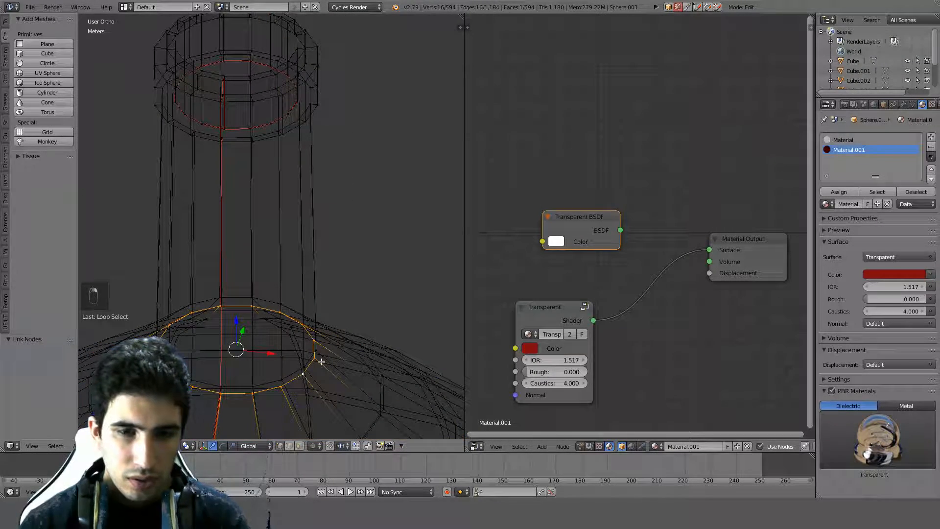
{"action": "key", "text": "g"}
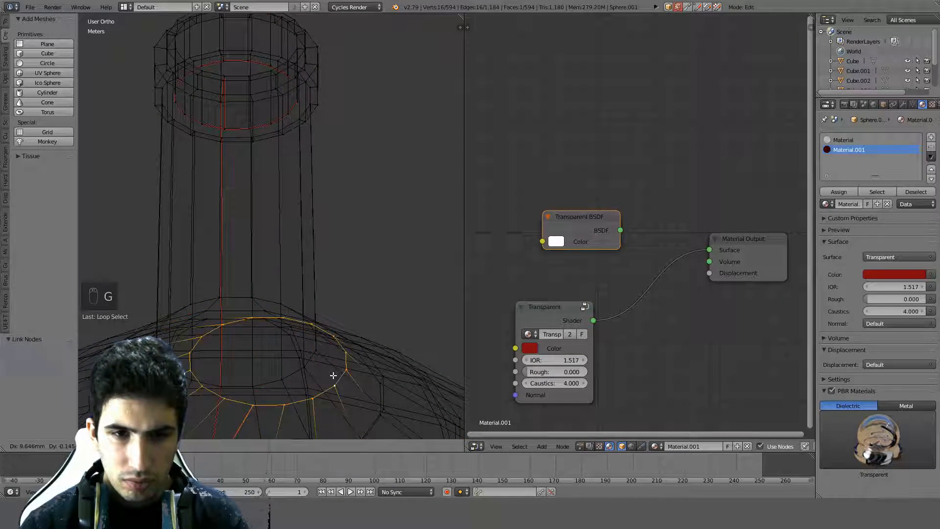
{"action": "key", "text": "f"}
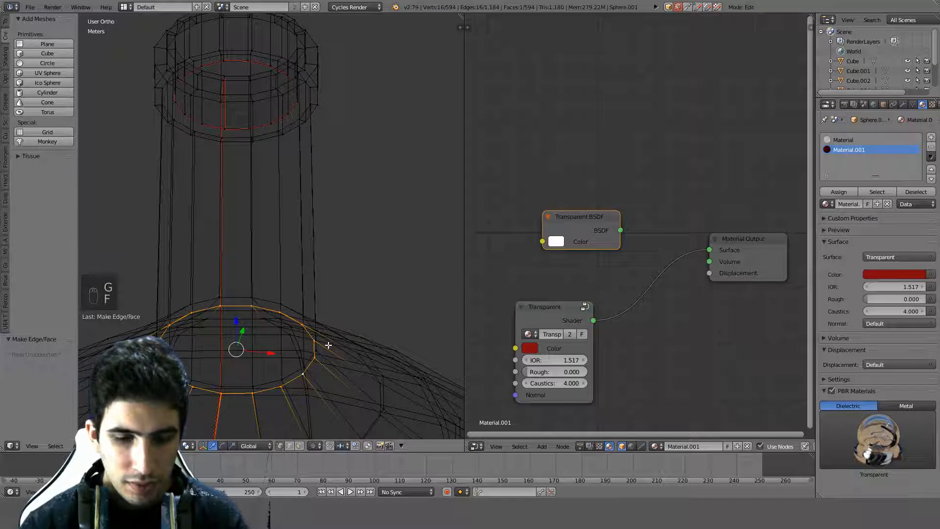
{"action": "key", "text": "Delete"}
{"action": "left_click", "coordinate": [301, 365]}
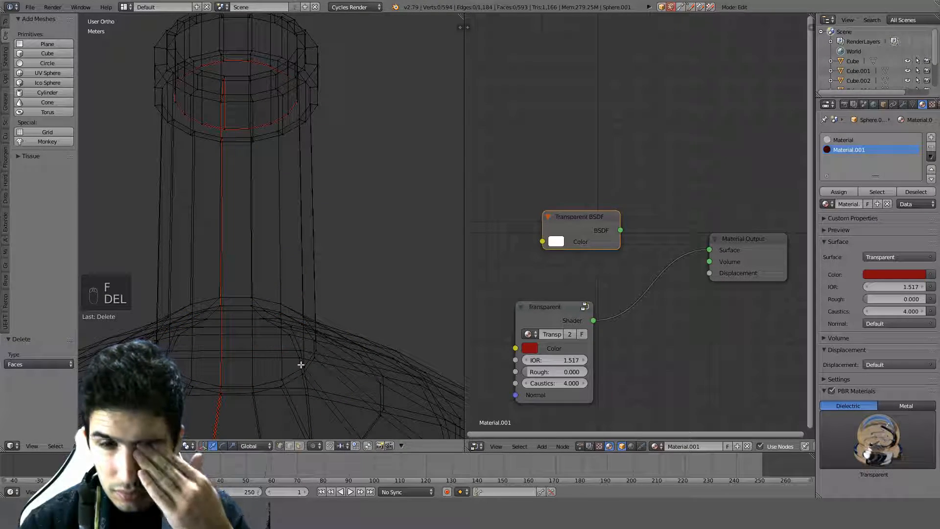
Try capping the inner shell's upper opening with a single face, and delete that face.
{"action": "right_click", "coordinate": [297, 382], "text": "alt"}
{"action": "middle_click_drag", "start_coordinate": [325, 350], "coordinate": [379, 125]}
{"action": "key", "text": "z"}
{"action": "key", "text": "z"}
{"action": "key", "text": "z"}
{"action": "key", "text": "f"}
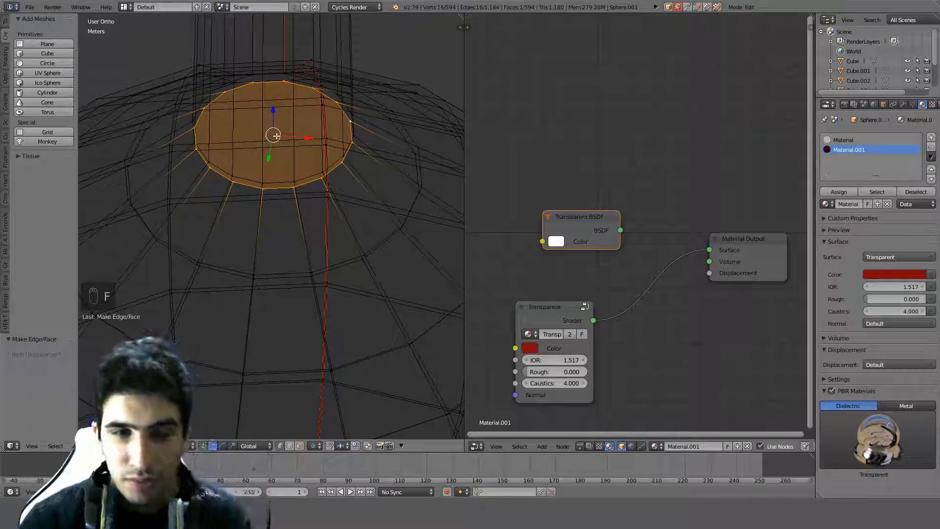
{"action": "middle_click_drag", "start_coordinate": [277, 136], "coordinate": [298, 288]}
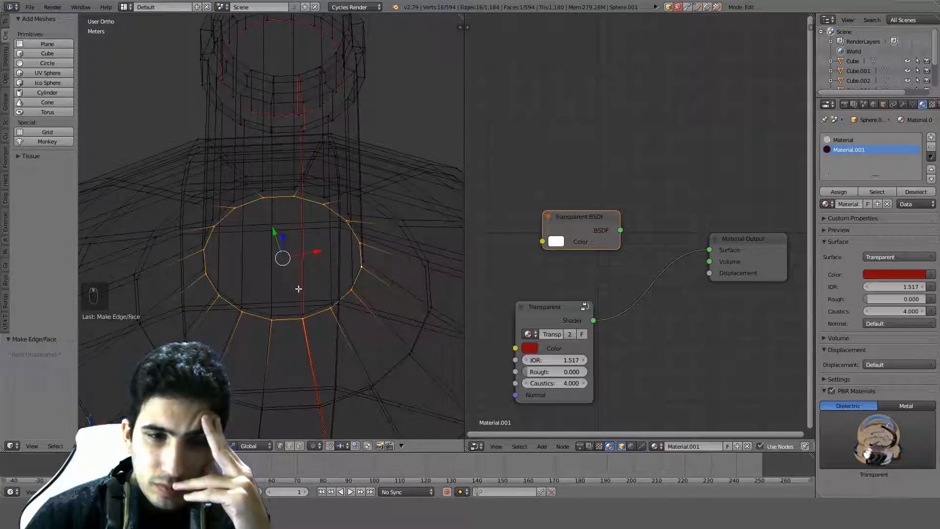
{"action": "key", "text": "Delete"}
{"action": "left_click", "coordinate": [293, 289]}
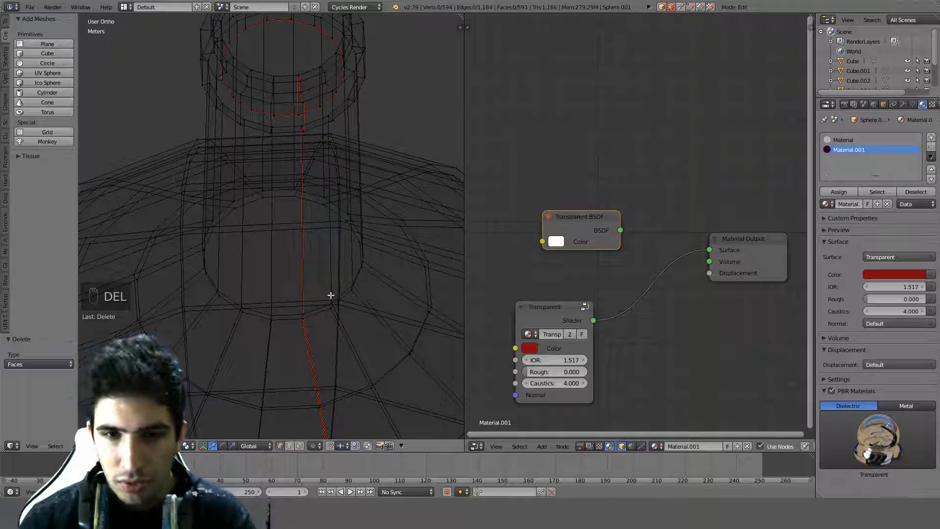
Select the inner shell's open edge loop, try Beautify Faces on it, and undo the operation.
{"action": "right_click", "coordinate": [343, 299], "text": "alt"}
{"action": "middle_click_drag", "start_coordinate": [352, 294], "coordinate": [381, 260]}
{"action": "key", "text": "ctrl+f"}
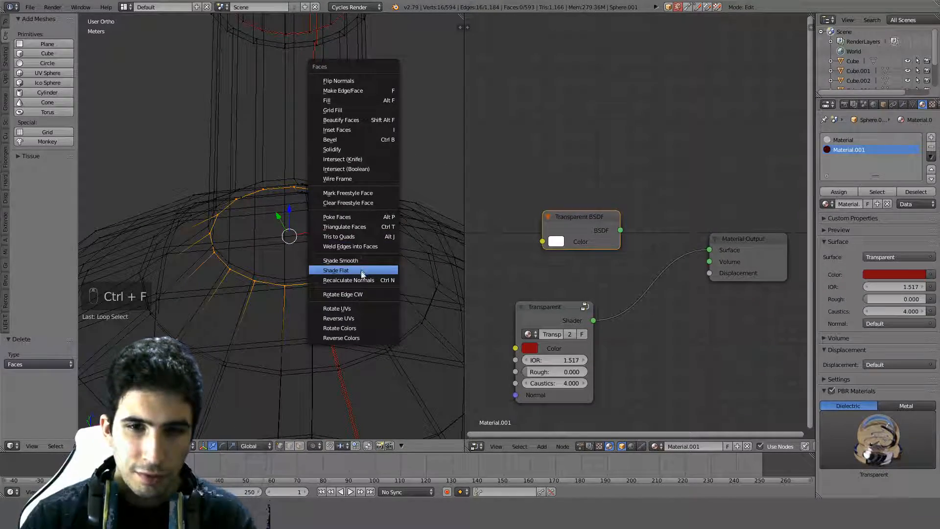
{"action": "left_click", "coordinate": [366, 120]}
{"action": "middle_click_drag", "start_coordinate": [366, 119], "coordinate": [369, 202]}
{"action": "key", "text": "ctrl+z"}
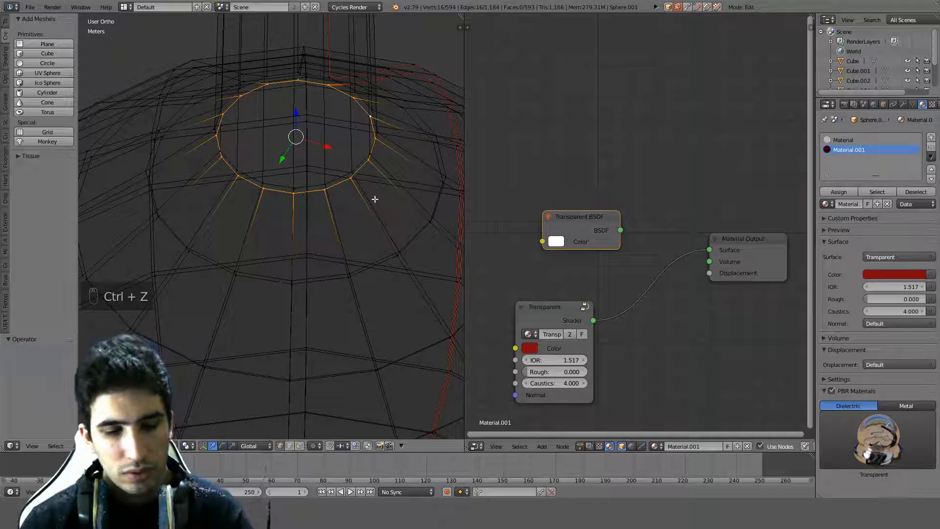
Try Grid Fill with span 4 on the open edge loop, toggle Simple Blending on and off, and delete the grid faces.
{"action": "key", "text": "ctrl+f"}
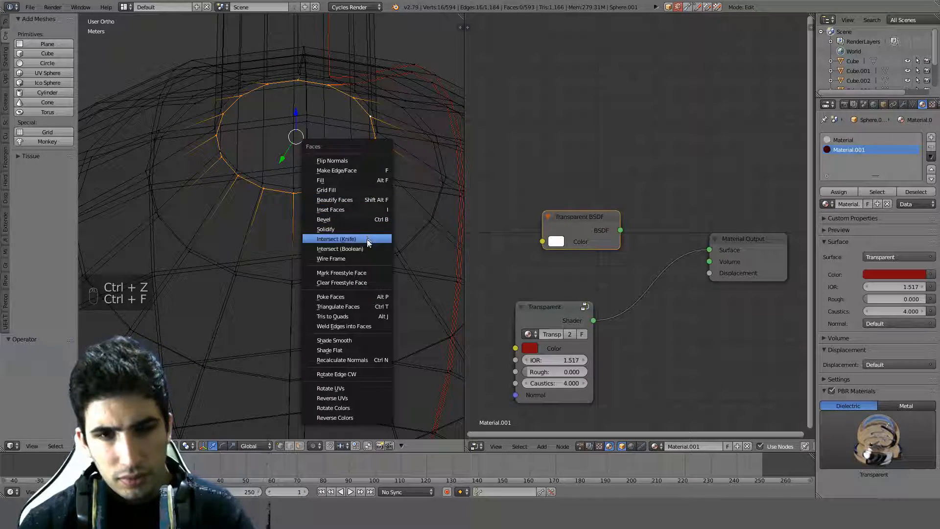
{"action": "left_click", "coordinate": [368, 194]}
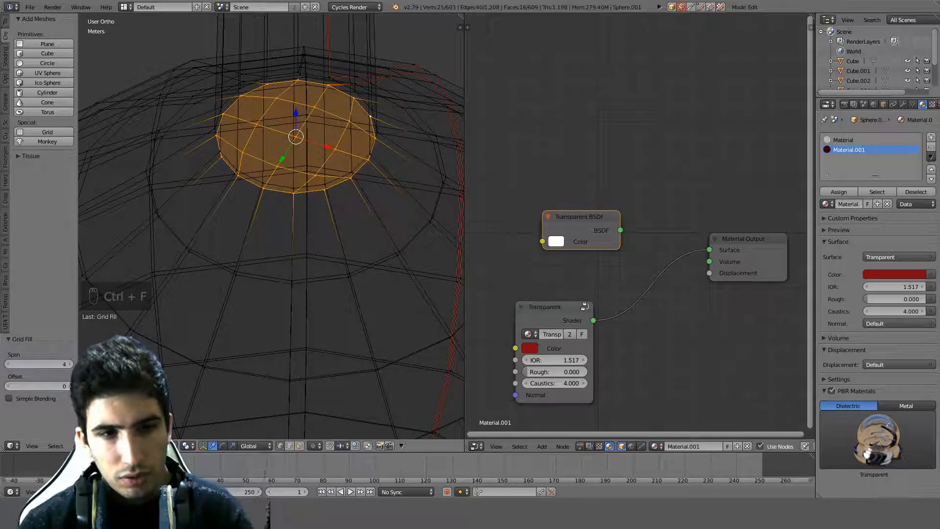
{"action": "left_click", "coordinate": [34, 399]}
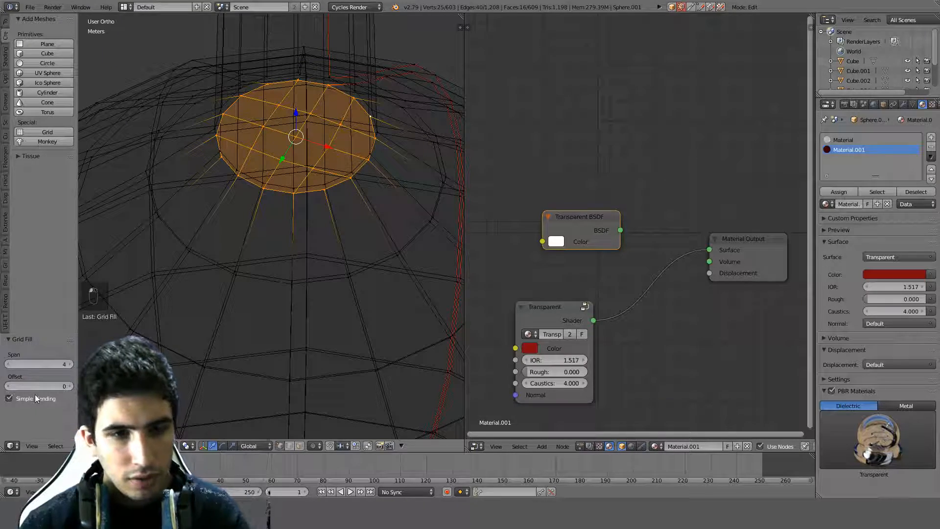
{"action": "left_click", "coordinate": [35, 395]}
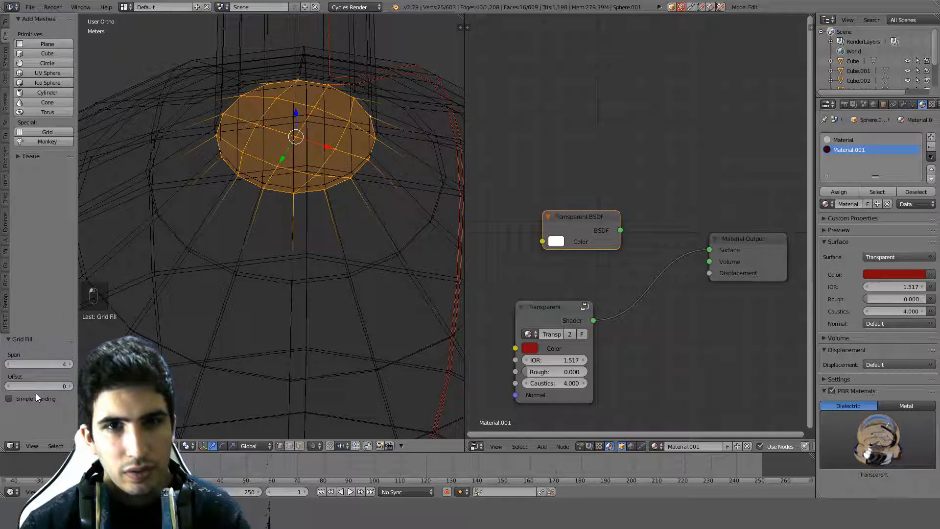
{"action": "key", "text": "Delete"}
{"action": "left_click", "coordinate": [356, 222]}
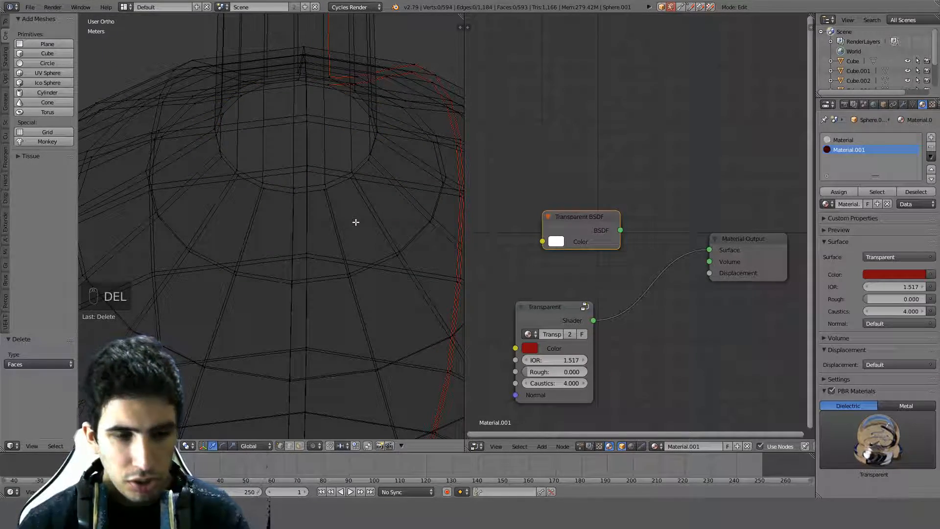
Try Fill with no edges selected, and undo back to the grid-filled cap.
{"action": "key", "text": "ctrl+f"}
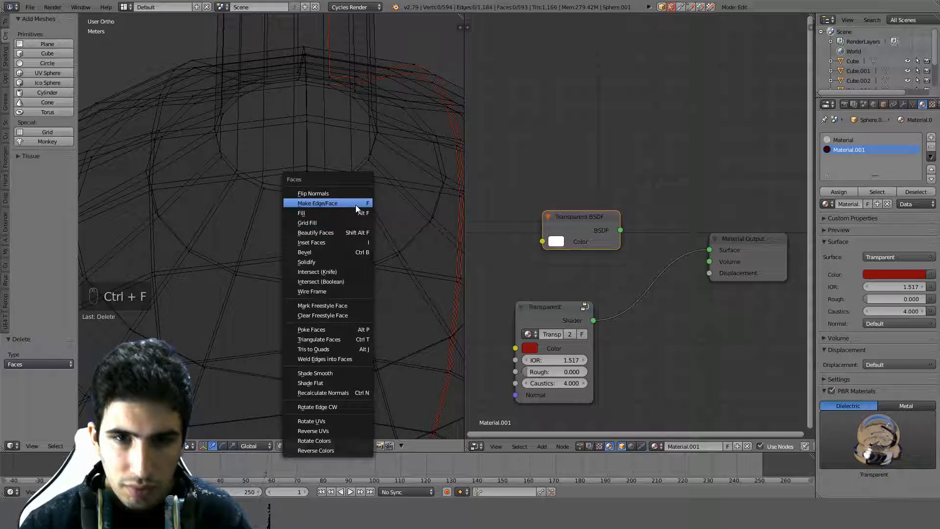
{"action": "left_click", "coordinate": [347, 212]}
{"action": "left_click", "coordinate": [35, 364]}
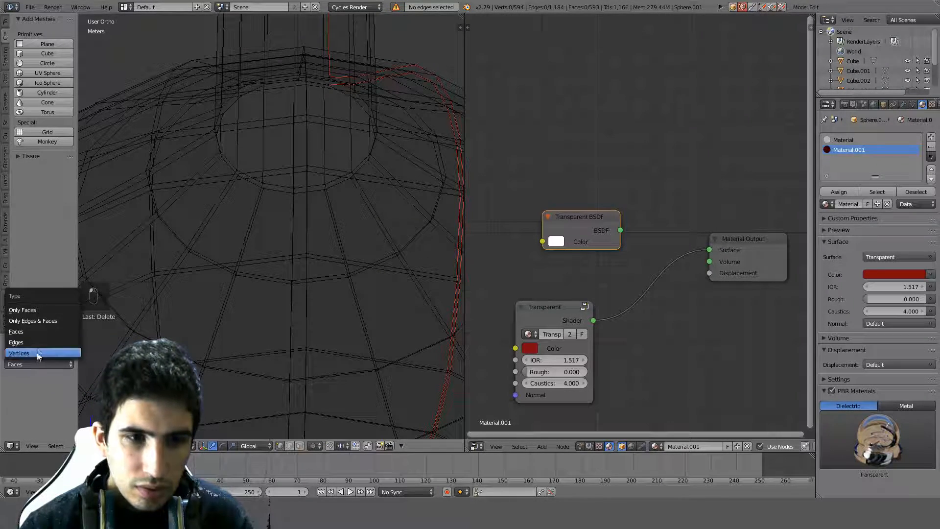
{"action": "right_click", "coordinate": [401, 162]}
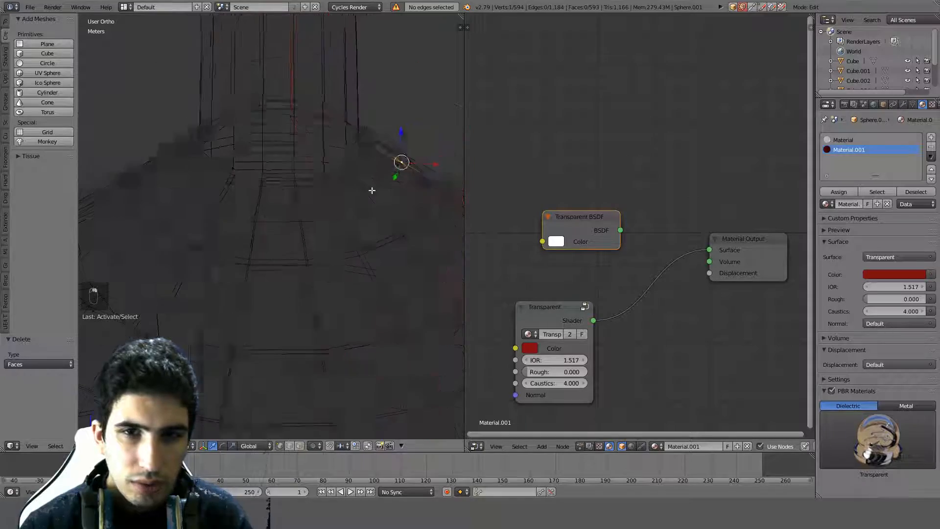
{"action": "key", "text": "ctrl+z"}
{"action": "key", "text": "ctrl+z"}
{"action": "key", "text": "ctrl+z"}
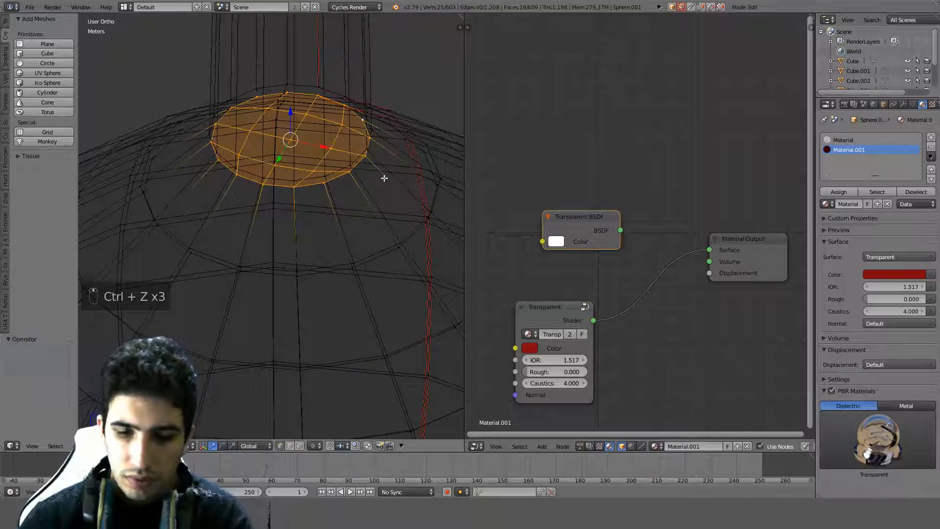
Delete the grid cap faces, reselect the shell's open edge loop, and close it using Fill with Beauty enabled.
{"action": "key", "text": "Delete"}
{"action": "left_click", "coordinate": [362, 185]}
{"action": "right_click", "coordinate": [330, 173], "text": "alt"}
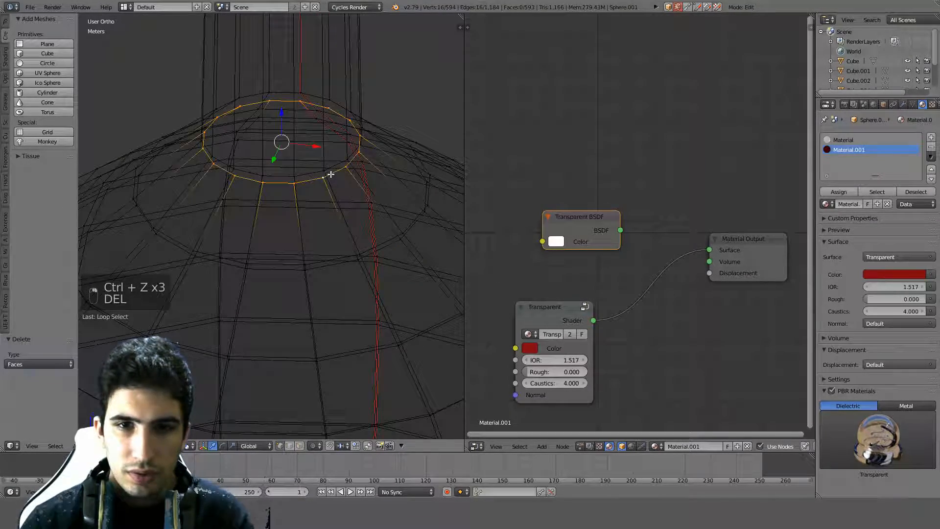
{"action": "middle_click_drag", "start_coordinate": [331, 174], "coordinate": [372, 168]}
{"action": "key", "text": "ctrl+f"}
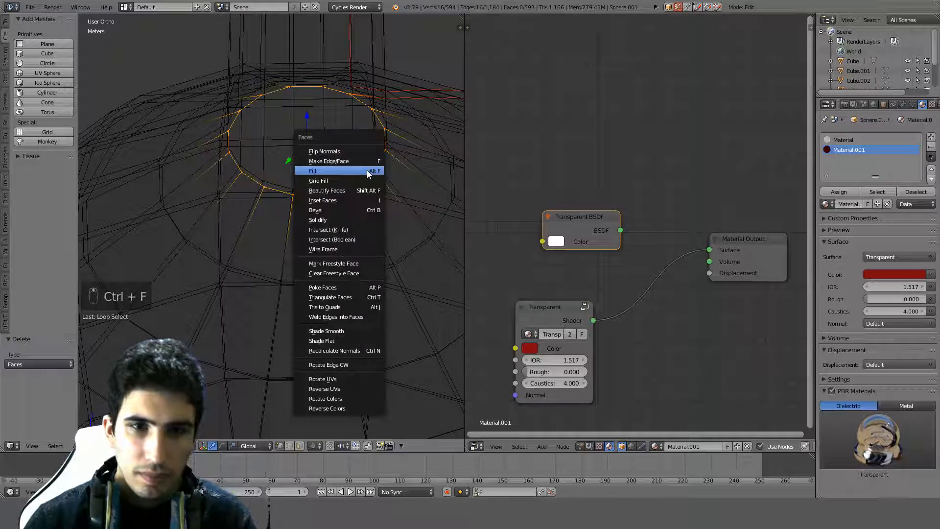
{"action": "left_click", "coordinate": [367, 170]}
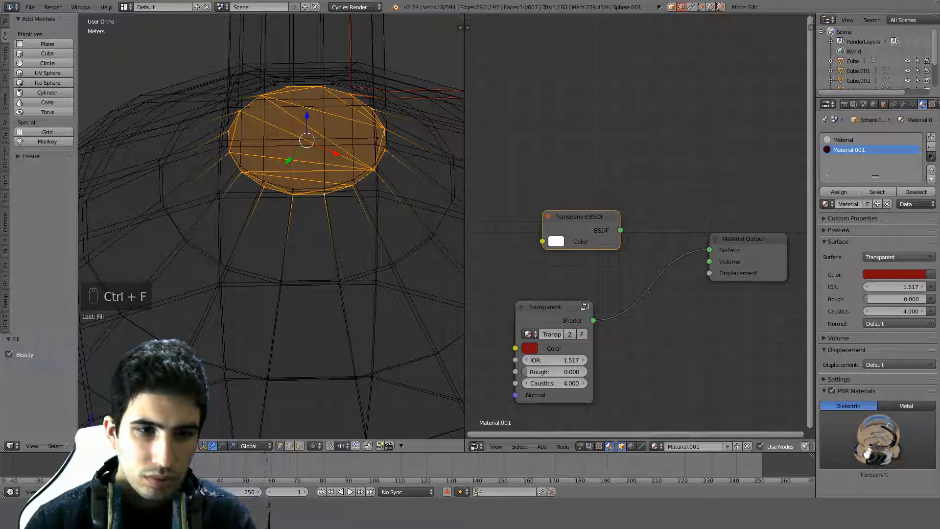
Turn off Beauty for the cap fill on the inner shell's opening, and undo the fill.
{"action": "left_click", "coordinate": [15, 355]}
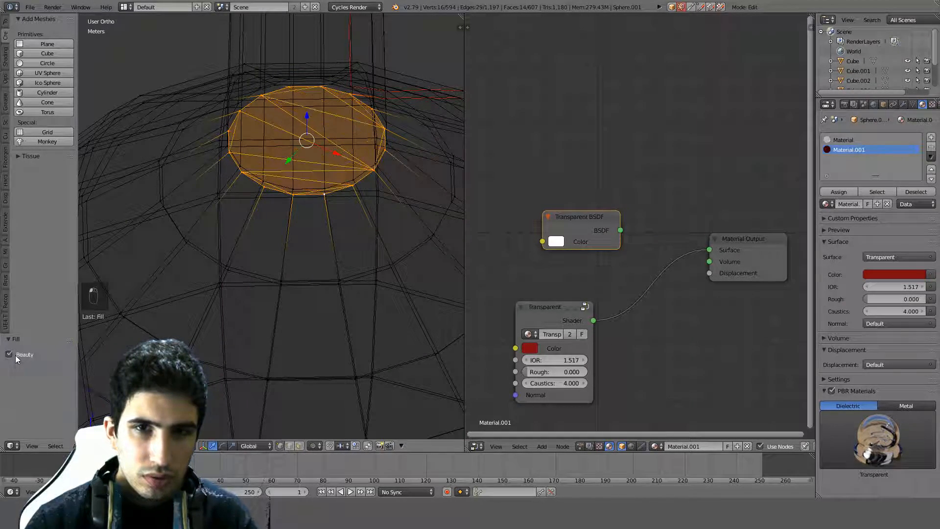
{"action": "left_click", "coordinate": [9, 354]}
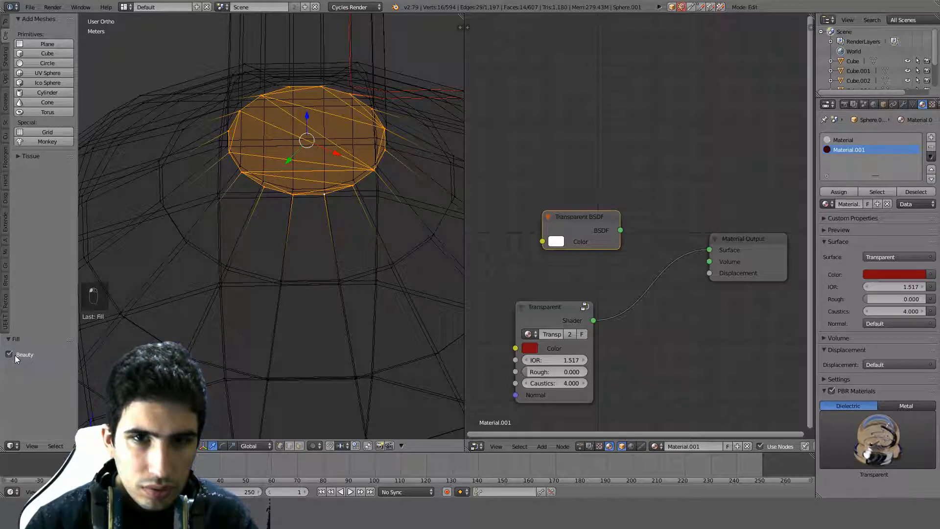
{"action": "left_click", "coordinate": [15, 356]}
{"action": "middle_click_drag", "start_coordinate": [259, 209], "coordinate": [2, 381]}
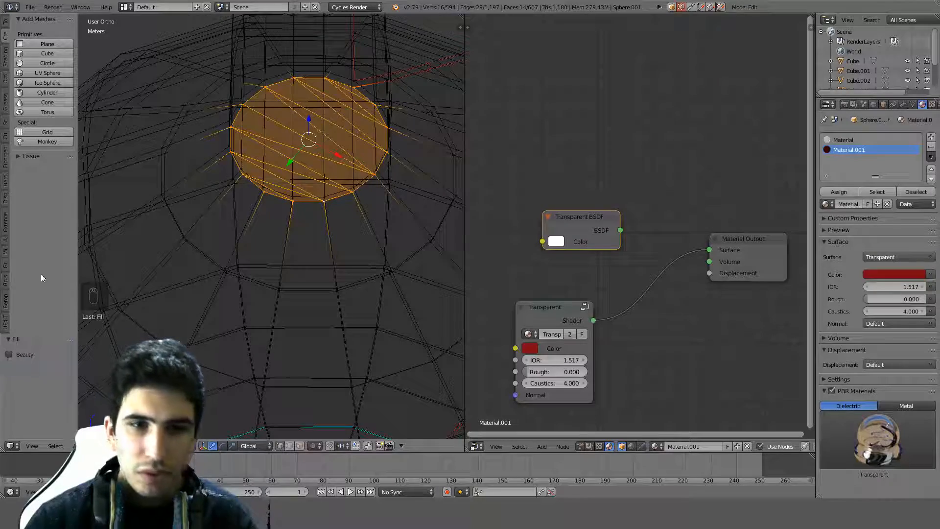
{"action": "middle_click_drag", "start_coordinate": [411, 150], "coordinate": [377, 189]}
{"action": "key", "text": "ctrl+z"}
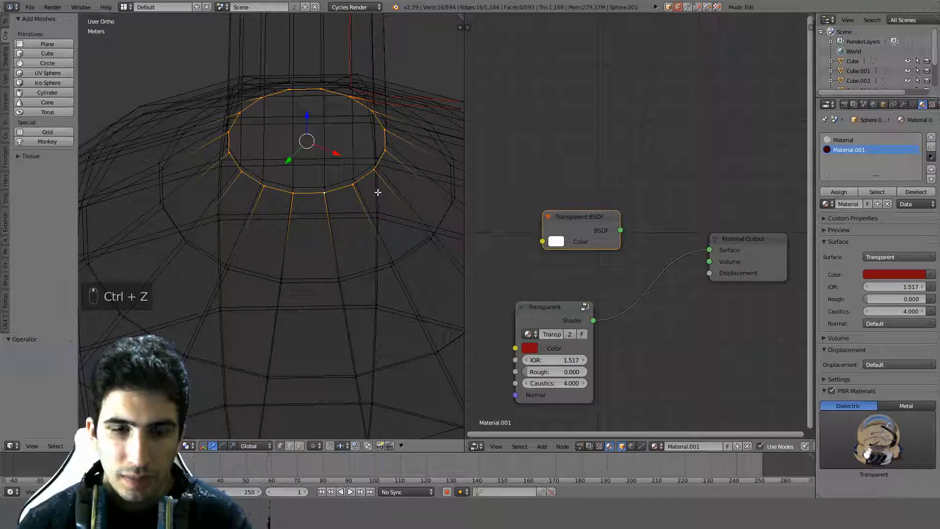
Try closing the inner shell's open edge loop with a single face, and delete that face.
{"action": "key", "text": "ctrl+f"}
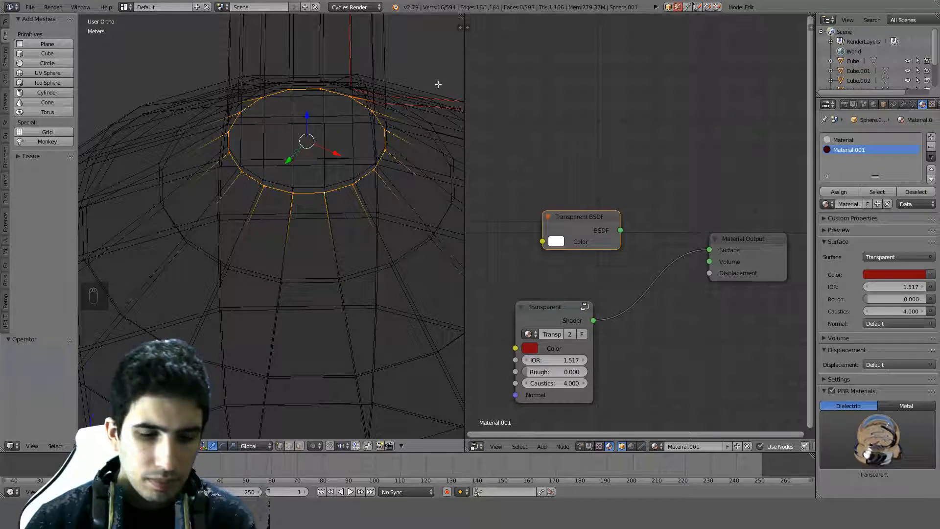
{"action": "key", "text": "f"}
{"action": "middle_click_drag", "start_coordinate": [195, 304], "coordinate": [392, 172]}
{"action": "key", "text": "Delete"}
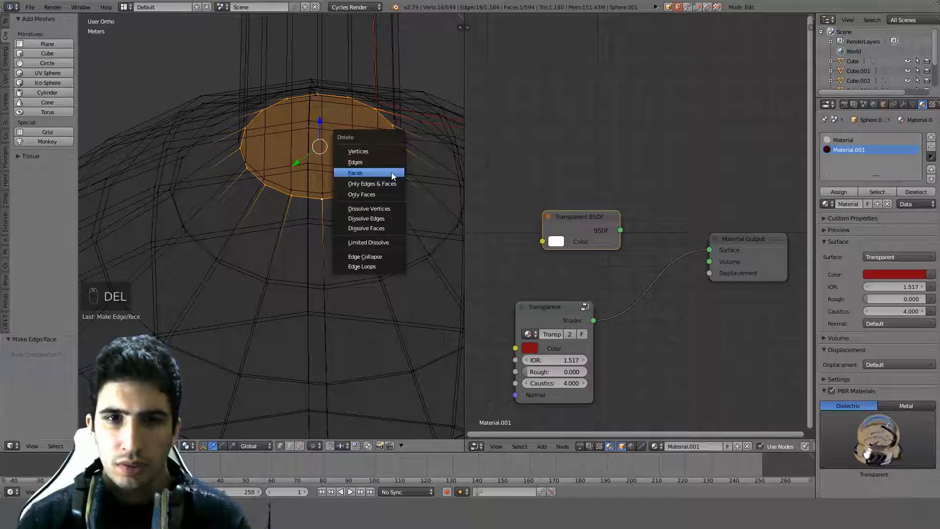
{"action": "left_click", "coordinate": [392, 173]}
Reselect the inner shell's open edge loop, extrude it in place, and merge it into one centre vertex with Edge Collapse.
{"action": "right_click", "coordinate": [392, 172], "text": "alt"}
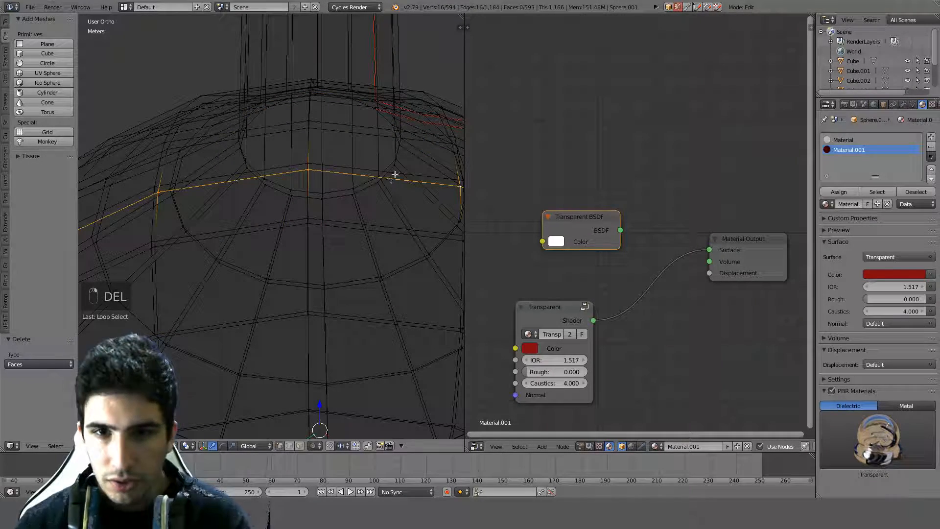
{"action": "right_click", "coordinate": [397, 156], "text": "alt"}
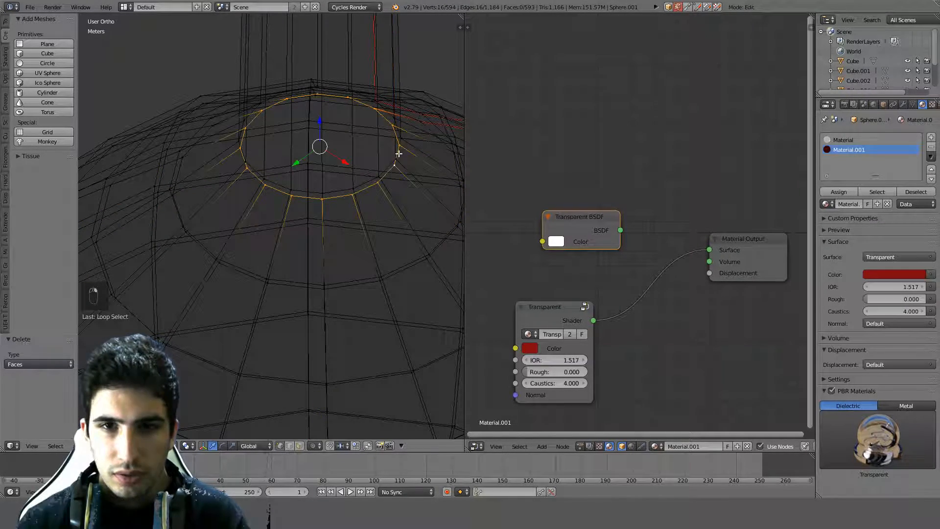
{"action": "key", "text": "e"}
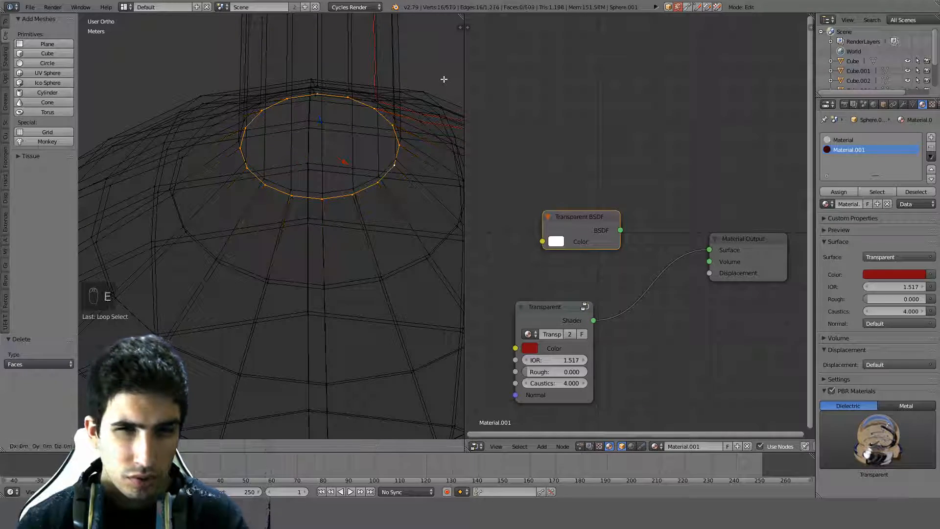
{"action": "key", "text": "Delete"}
{"action": "left_click", "coordinate": [420, 163]}
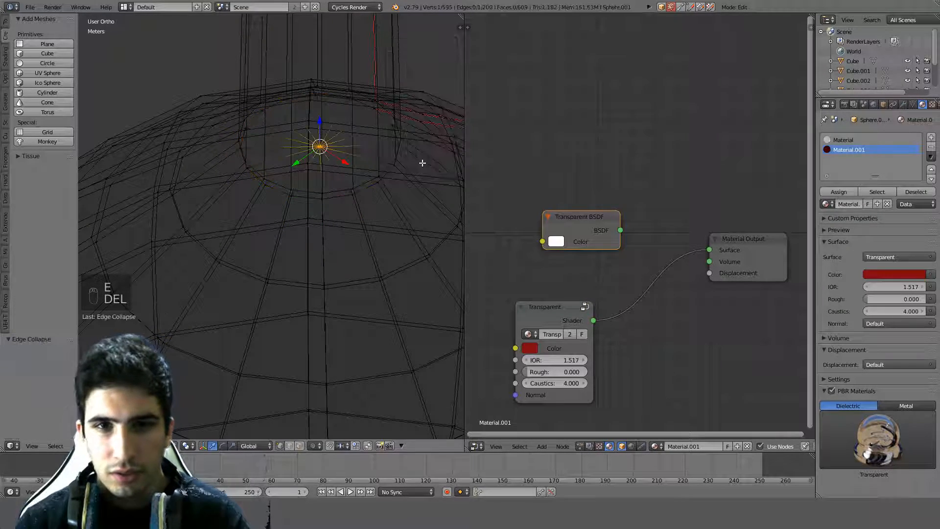
Move the cap's centre vertex 2 mm down along Z in front view.
{"action": "key", "text": "KP_1"}
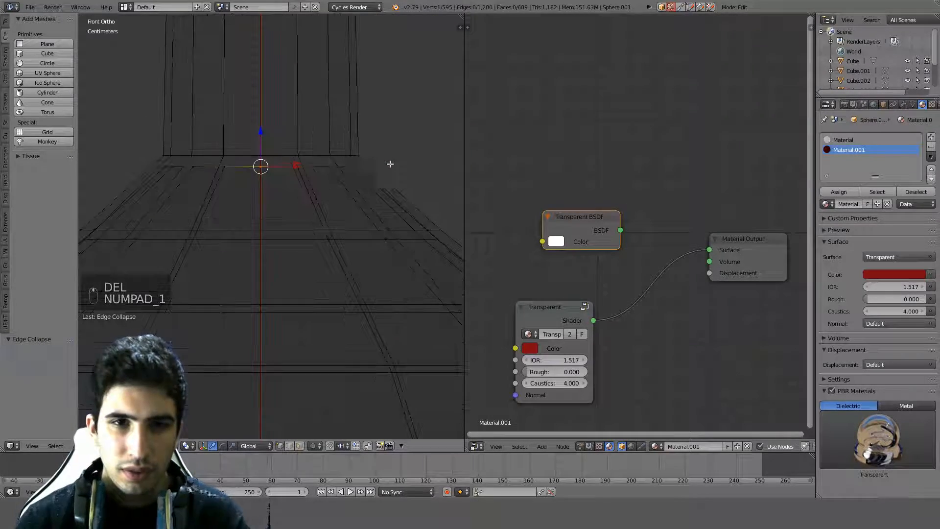
{"action": "key", "text": "g"}
{"action": "key", "text": "z"}
{"action": "left_click", "coordinate": [363, 178]}
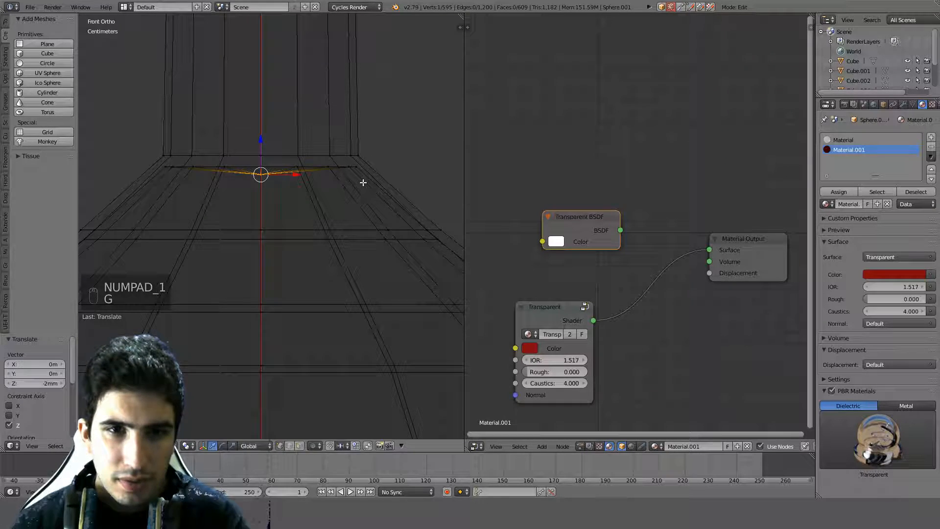
Preview the bottle neck and body in rendered shading, and undo the centre vertex's downward move.
{"action": "middle_click_drag", "start_coordinate": [362, 179], "coordinate": [352, 191]}
{"action": "scroll", "coordinate": [352, 191], "scroll_direction": "down", "scroll_amount": 4}
{"action": "key", "text": "shift+z"}
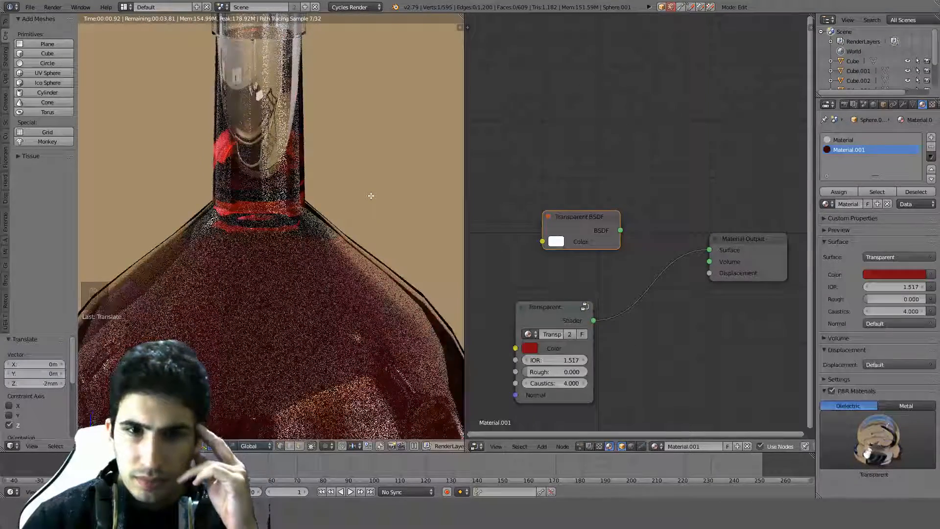
{"action": "mouse_move", "coordinate": [374, 164]}
{"action": "middle_mouse_down"}
{"action": "mouse_move", "coordinate": [409, 189]}
{"action": "mouse_move", "coordinate": [386, 229]}
{"action": "mouse_move", "coordinate": [380, 189]}
{"action": "middle_mouse_up"}
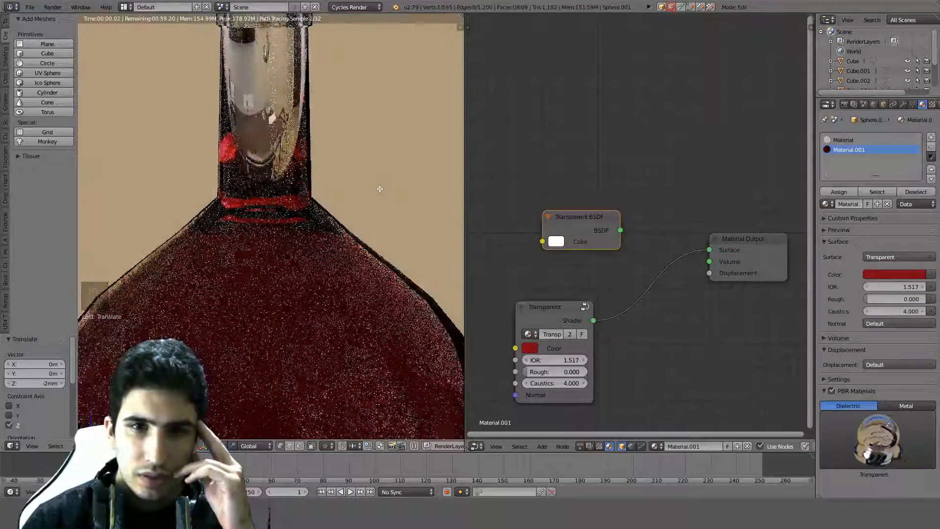
{"action": "key", "text": "KP_1"}
{"action": "scroll", "coordinate": [380, 189], "scroll_direction": "down", "scroll_amount": 5}
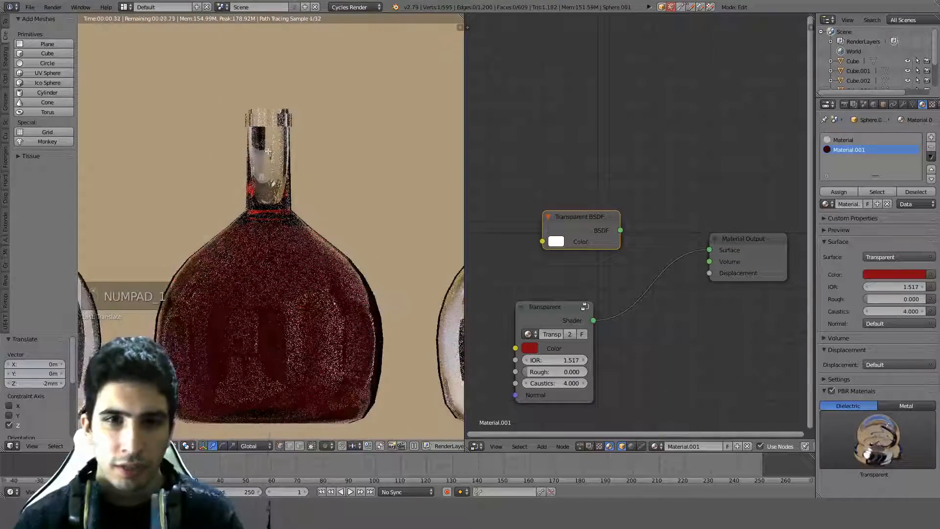
{"action": "key", "text": "ctrl+z"}
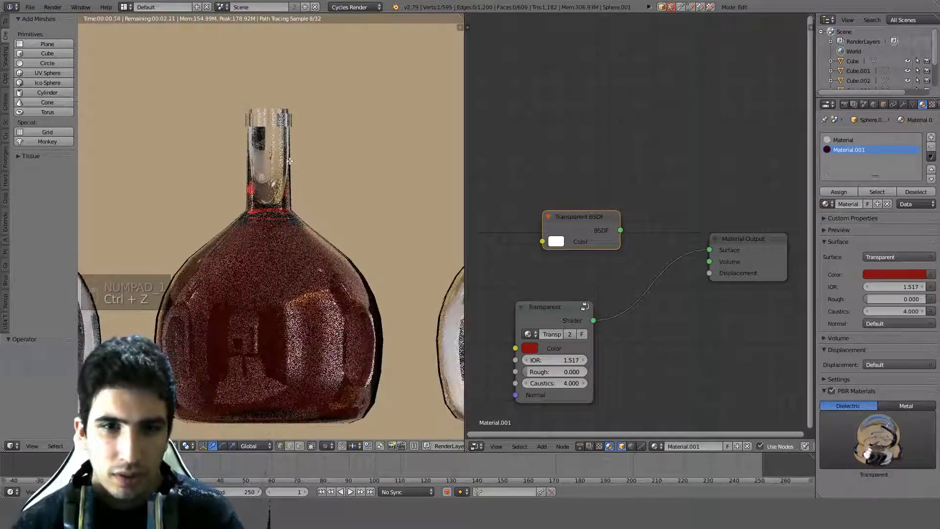
Return to wireframe display and dissolve the cap's centre vertex, leaving one flat face over the inner shell's opening.
{"action": "key", "text": "shift+z"}
{"action": "key", "text": "z"}
{"action": "scroll", "coordinate": [310, 235], "scroll_direction": "up", "scroll_amount": 5}
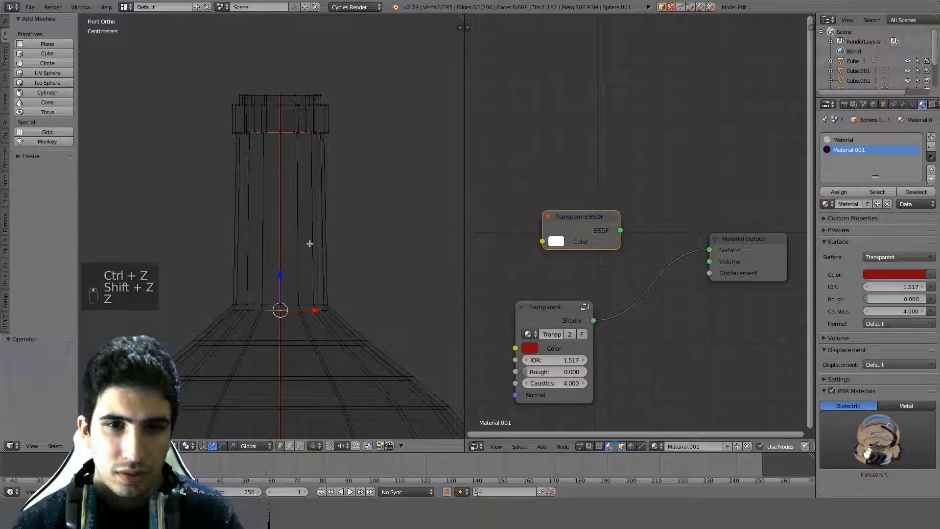
{"action": "middle_click_drag", "start_coordinate": [315, 214], "coordinate": [310, 256]}
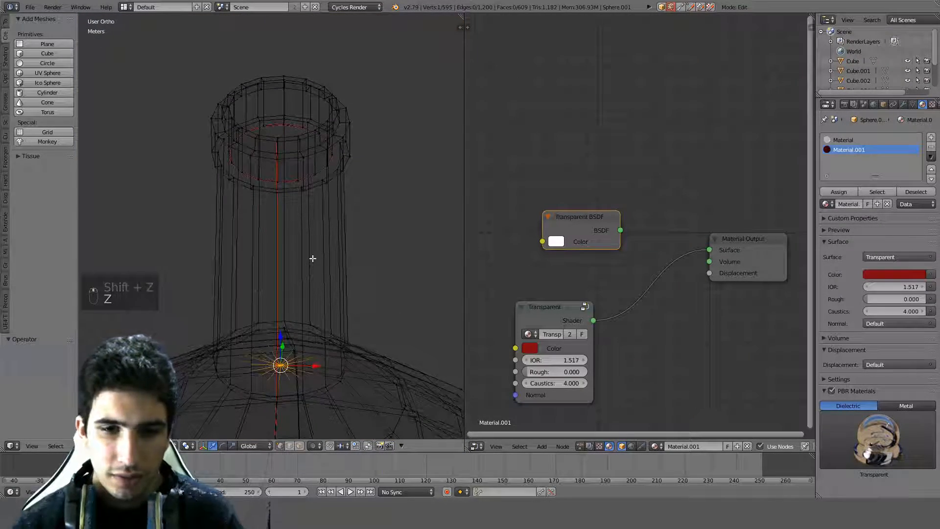
{"action": "key", "text": "Delete"}
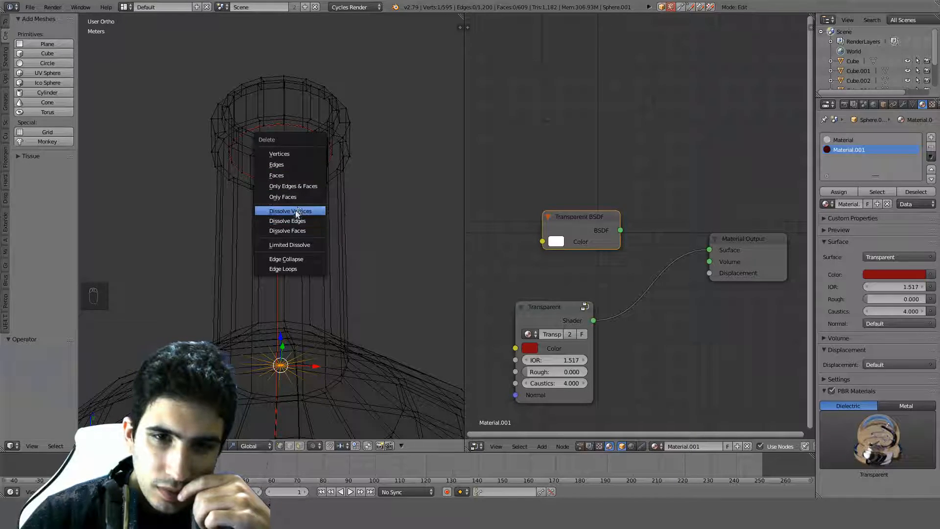
{"action": "left_click", "coordinate": [297, 212]}
{"action": "middle_click_drag", "start_coordinate": [298, 206], "coordinate": [315, 238]}
{"action": "key", "text": "z"}
{"action": "scroll", "coordinate": [338, 238], "scroll_direction": "down", "scroll_amount": 2}
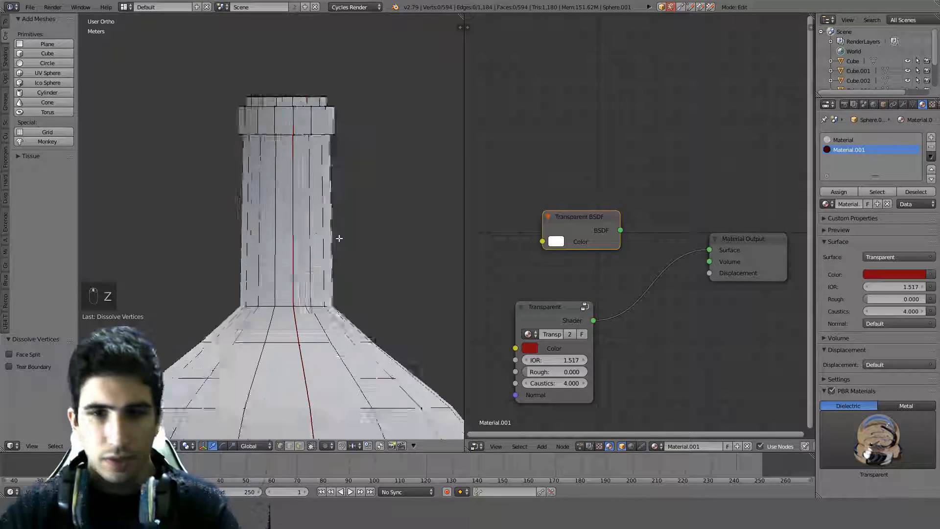
Leave Edit Mode, view the three bottles from the front in perspective, and switch the node editor area to the UV/Image Editor.
{"action": "scroll", "coordinate": [341, 238], "scroll_direction": "down", "scroll_amount": 3}
{"action": "key", "text": "Tab"}
{"action": "key", "text": "KP_1"}
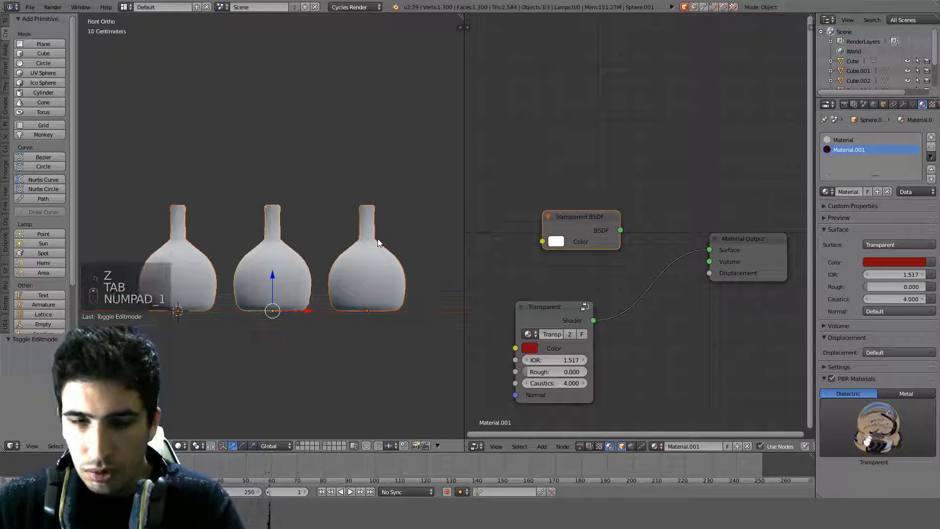
{"action": "key", "text": "KP_5"}
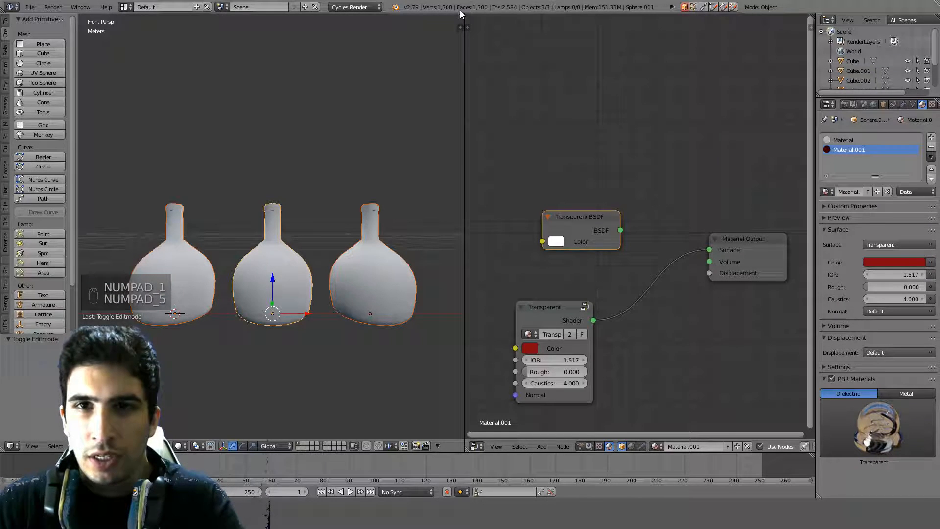
{"action": "left_click", "coordinate": [475, 446]}
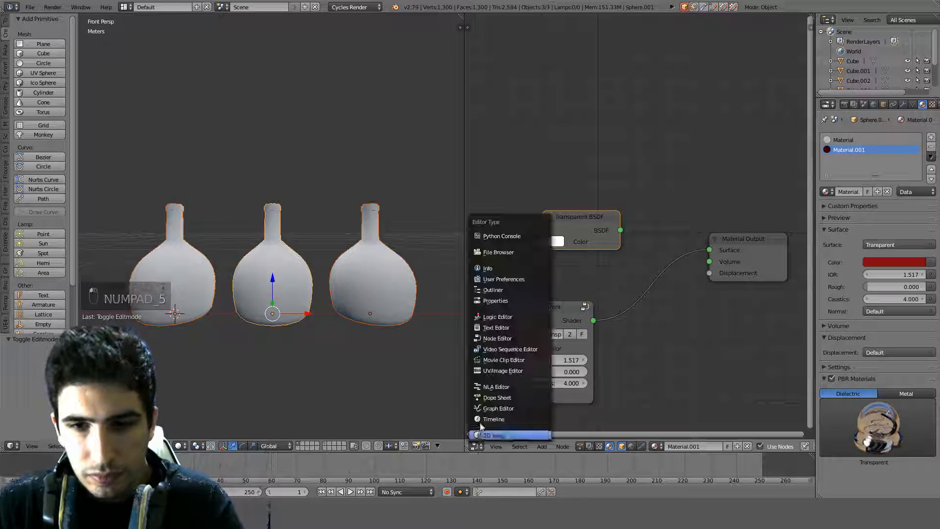
{"action": "left_click", "coordinate": [491, 372]}
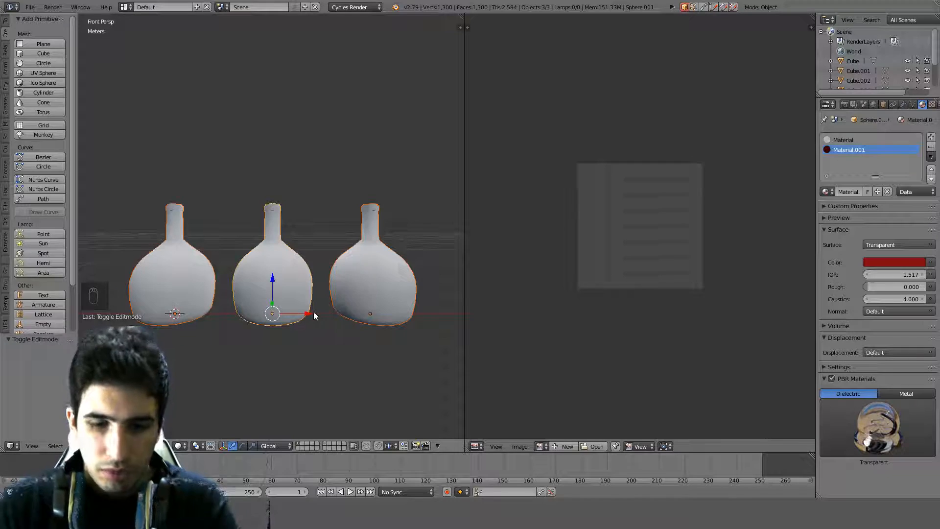
Hide the tool shelf, enter Edit Mode on the middle bottle, and unwrap its entire mesh.
{"action": "key", "text": "t"}
{"action": "key", "text": "Tab"}
{"action": "key", "text": "a"}
{"action": "key", "text": "a"}
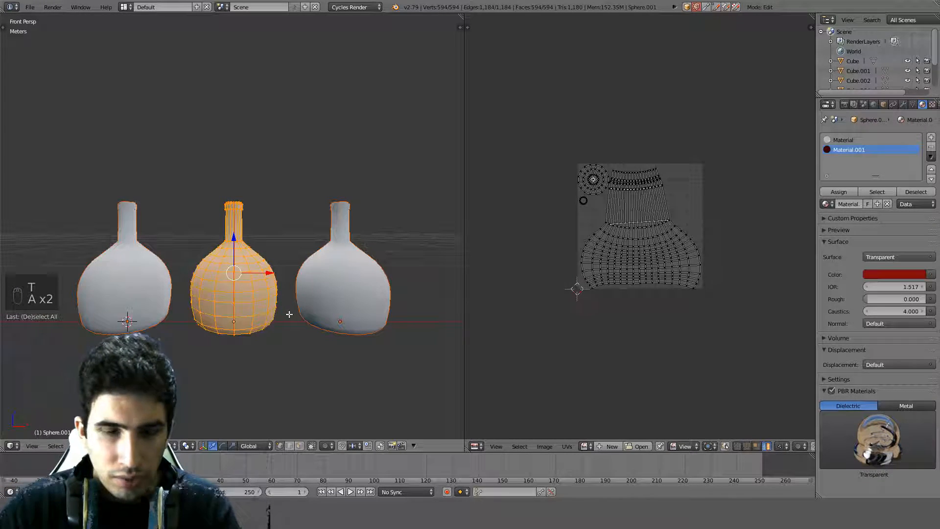
{"action": "key", "text": "u"}
{"action": "left_click", "coordinate": [289, 314]}
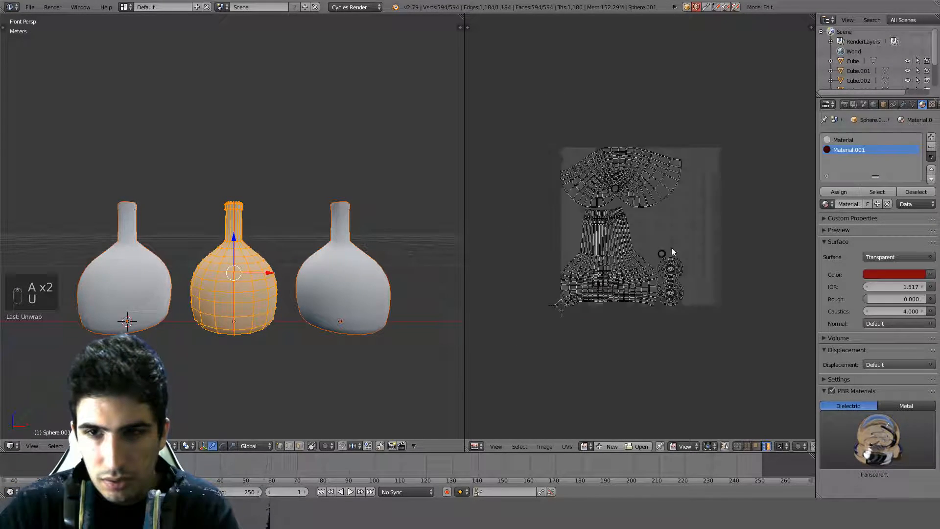
Select the edge loop around the inner shell's new cap at the base of the neck and mark it as a seam.
{"action": "scroll", "coordinate": [671, 247], "scroll_direction": "up", "scroll_amount": 9}
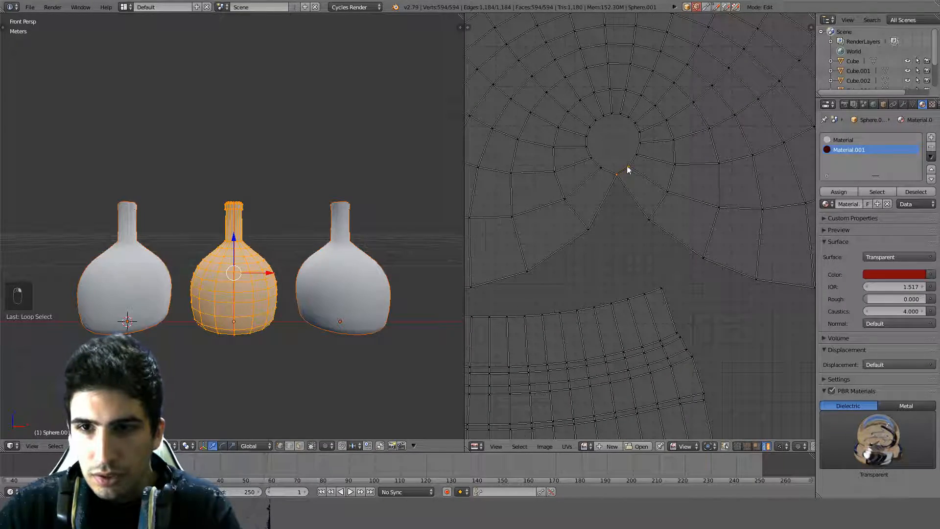
{"action": "key", "text": "z"}
{"action": "scroll", "coordinate": [147, 261], "scroll_direction": "up", "scroll_amount": 7}
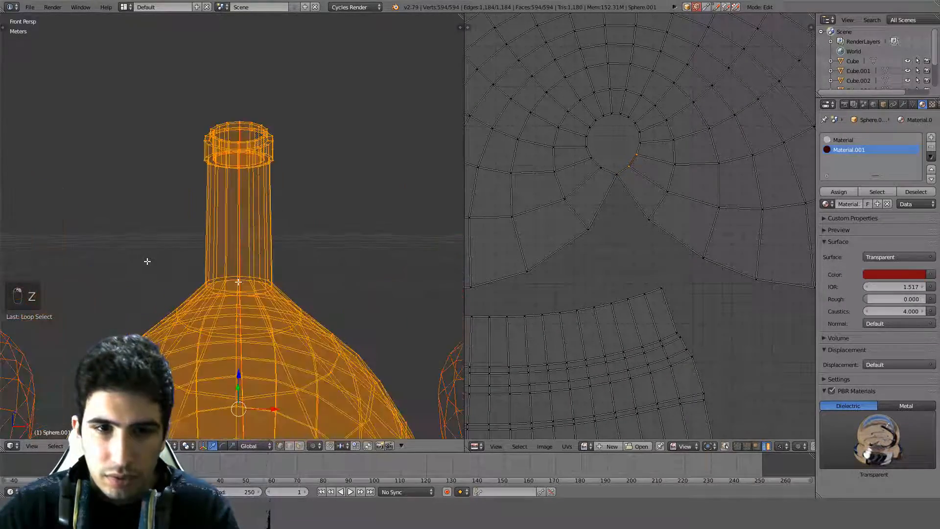
{"action": "key", "text": "a"}
{"action": "scroll", "coordinate": [239, 312], "scroll_direction": "up", "scroll_amount": 2}
{"action": "middle_click_drag", "start_coordinate": [240, 321], "coordinate": [234, 341]}
{"action": "right_click", "coordinate": [234, 342], "text": "alt"}
{"action": "right_click", "coordinate": [233, 342], "text": "alt"}
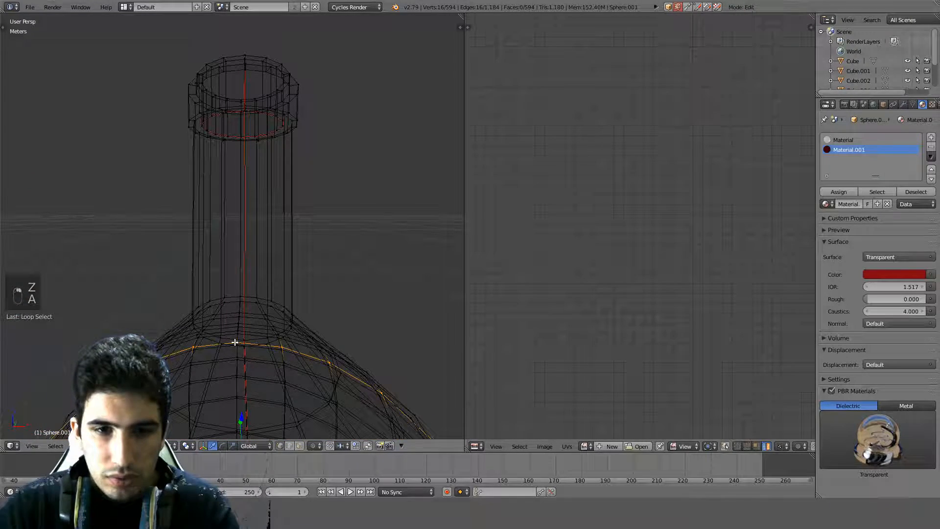
{"action": "right_click", "coordinate": [232, 342], "text": "alt"}
{"action": "key", "text": "ctrl+e"}
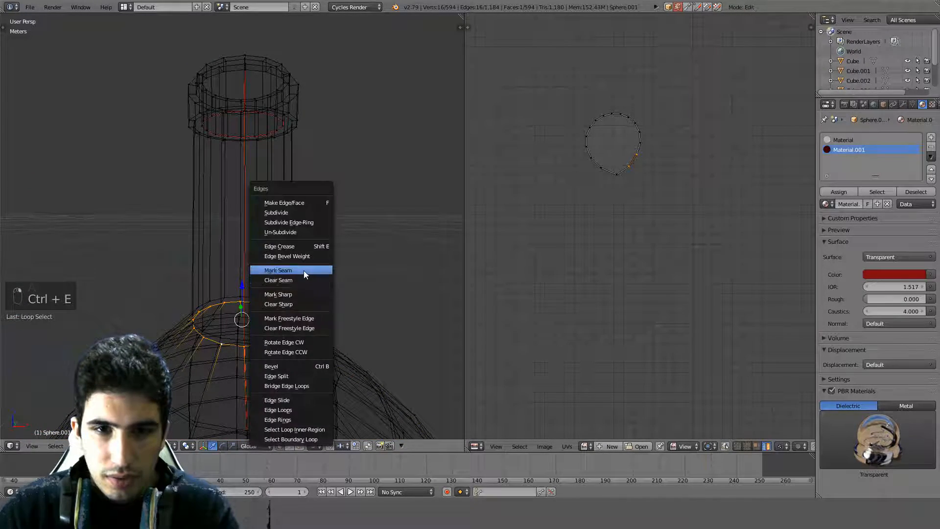
{"action": "left_click", "coordinate": [304, 270]}
Select the whole bottle mesh and unwrap it again with the cap seam.
{"action": "key", "text": "a"}
{"action": "key", "text": "a"}
{"action": "key", "text": "a"}
{"action": "key", "text": "u"}
{"action": "left_click", "coordinate": [304, 270]}
Select the inner shell's curved UV island and straighten it into a rectangular grid with respect to shape.
{"action": "scroll", "coordinate": [726, 234], "scroll_direction": "down", "scroll_amount": 7}
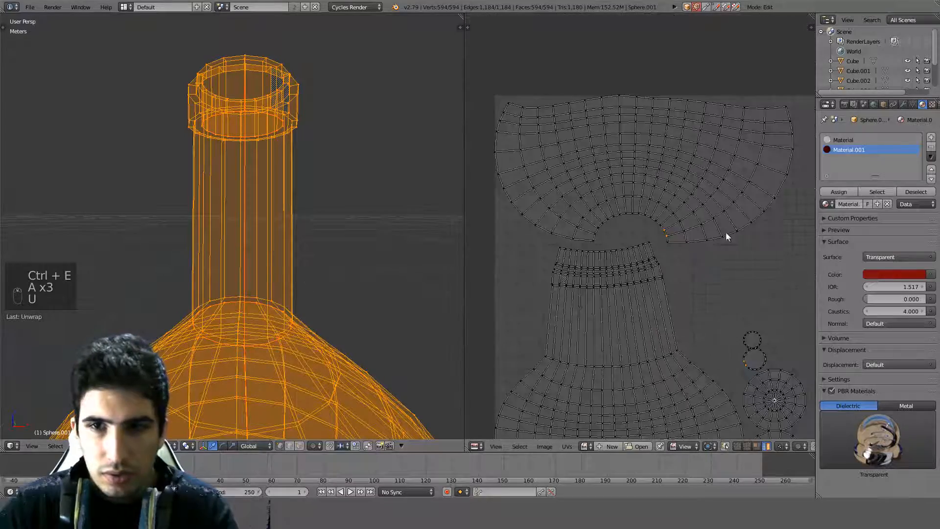
{"action": "scroll", "coordinate": [695, 198], "scroll_direction": "up", "scroll_amount": 3}
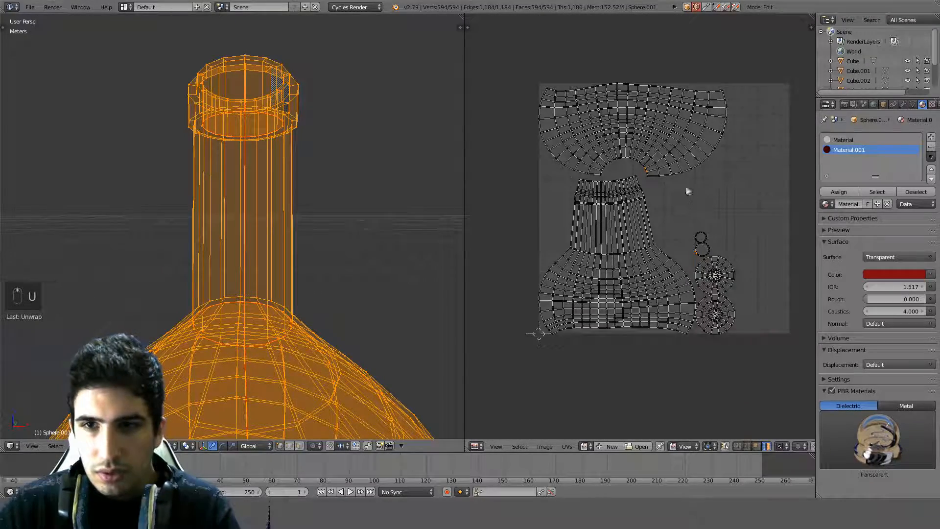
{"action": "scroll", "coordinate": [678, 196], "scroll_direction": "up", "scroll_amount": 2}
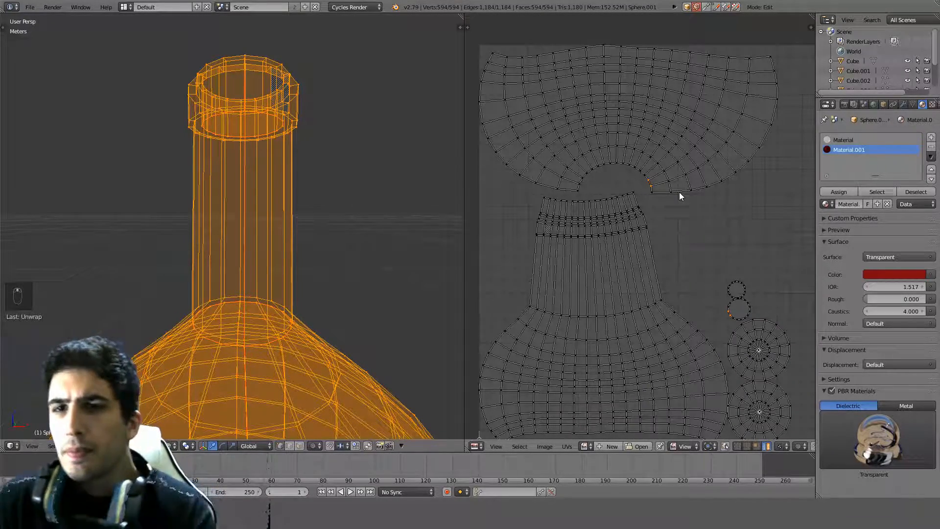
{"action": "key", "text": "l"}
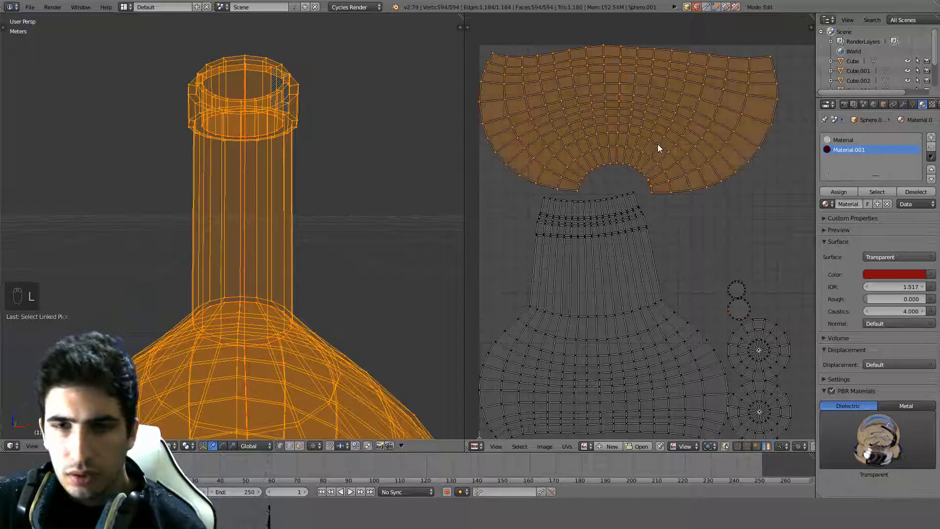
{"action": "key", "text": "alt+e"}
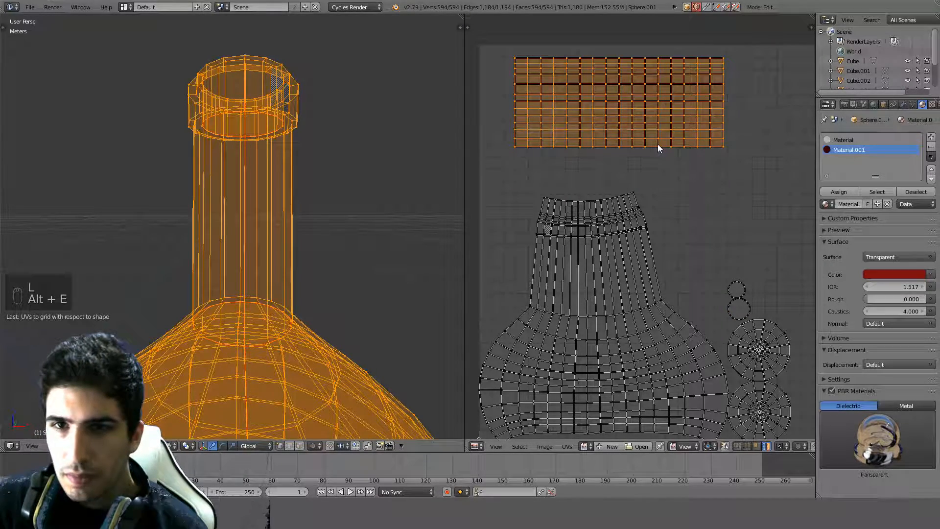
Turn on UV stretch display by angle in the UV editor, keeping the inner shell's straightened island selected.
{"action": "scroll", "coordinate": [311, 285], "scroll_direction": "down", "scroll_amount": 3}
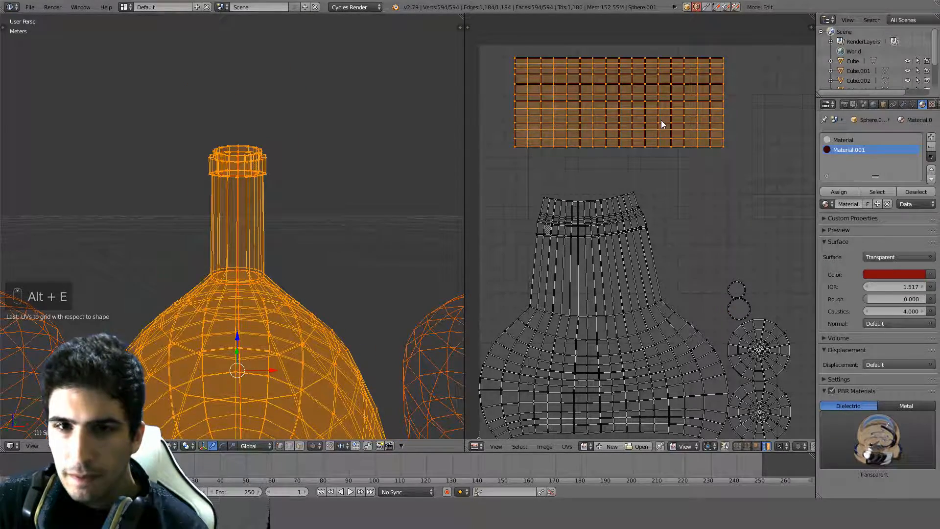
{"action": "key", "text": "a"}
{"action": "key", "text": "n"}
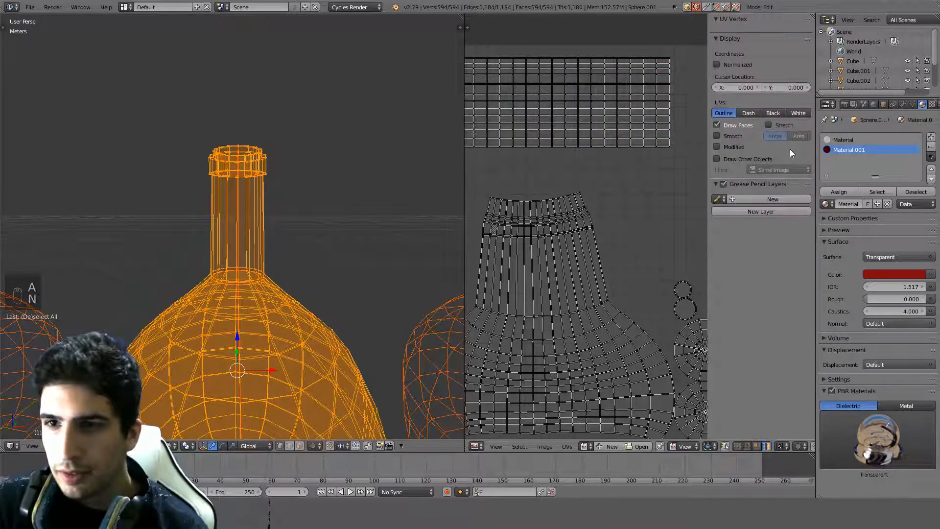
{"action": "key", "text": "a"}
{"action": "scroll", "coordinate": [615, 152], "scroll_direction": "down", "scroll_amount": 3}
{"action": "key", "text": "ctrl+z"}
{"action": "key", "text": "ctrl+z"}
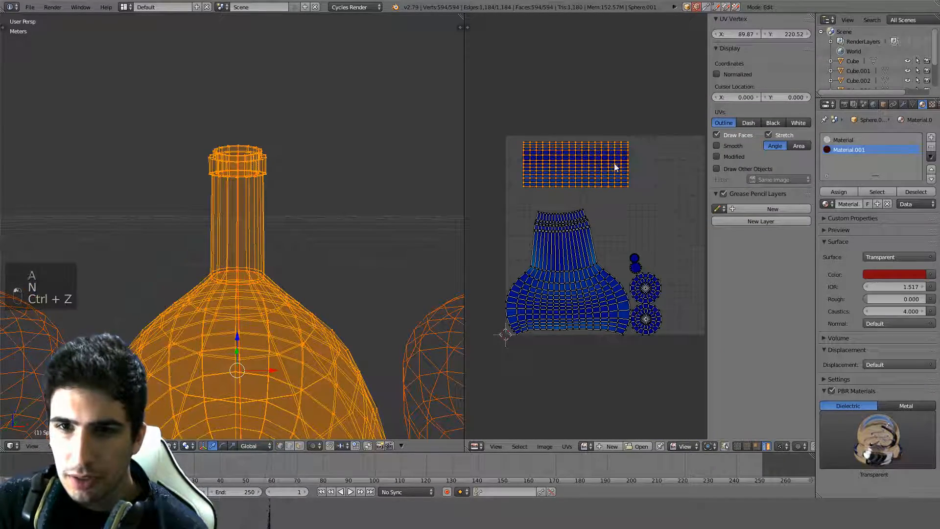
Reapply the grid straightening to the inner shell's UV island and try enlarging it by about 1.5.
{"action": "scroll", "coordinate": [644, 166], "scroll_direction": "up", "scroll_amount": 2}
{"action": "key", "text": "alt+e"}
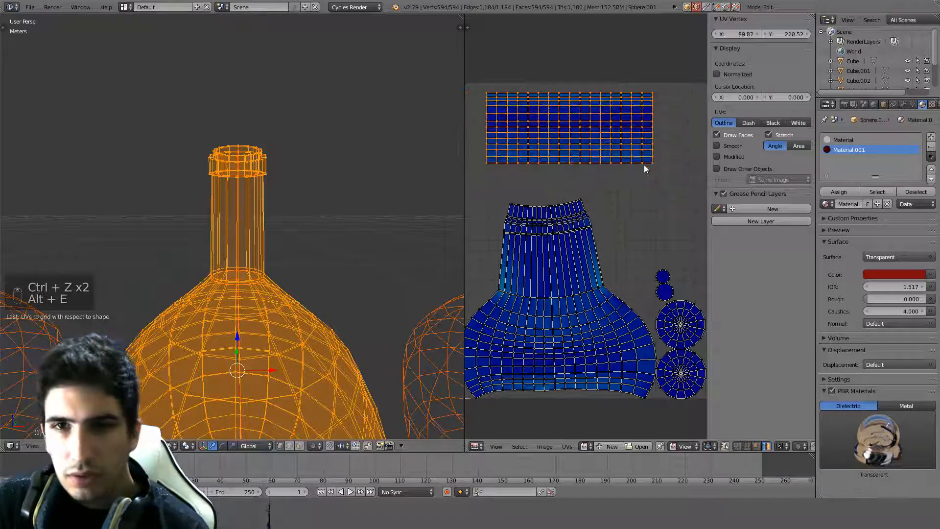
{"action": "scroll", "coordinate": [644, 165], "scroll_direction": "up", "scroll_amount": 1}
{"action": "scroll", "coordinate": [641, 165], "scroll_direction": "down", "scroll_amount": 2}
{"action": "key", "text": "s"}
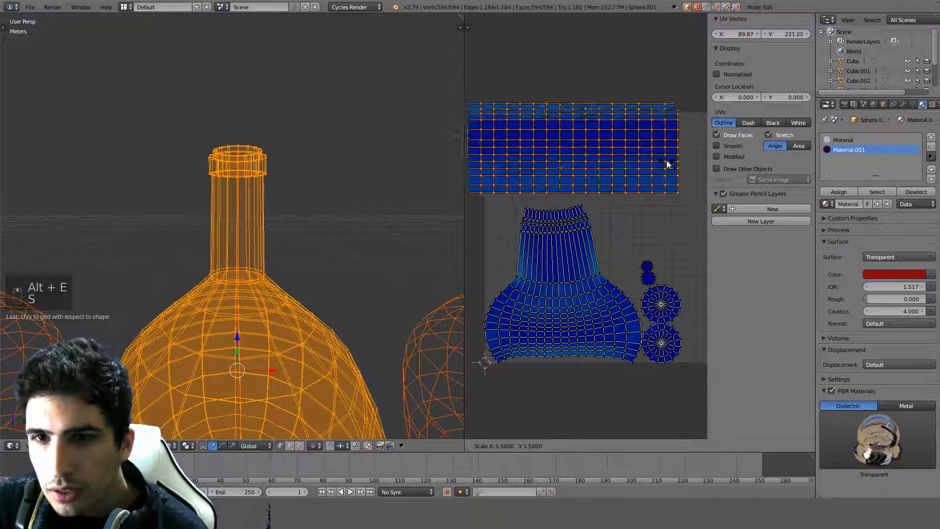
{"action": "left_click", "coordinate": [621, 168]}
{"action": "scroll", "coordinate": [619, 170], "scroll_direction": "down", "scroll_amount": 1}
{"action": "middle_click_drag", "start_coordinate": [618, 170], "coordinate": [605, 143]}
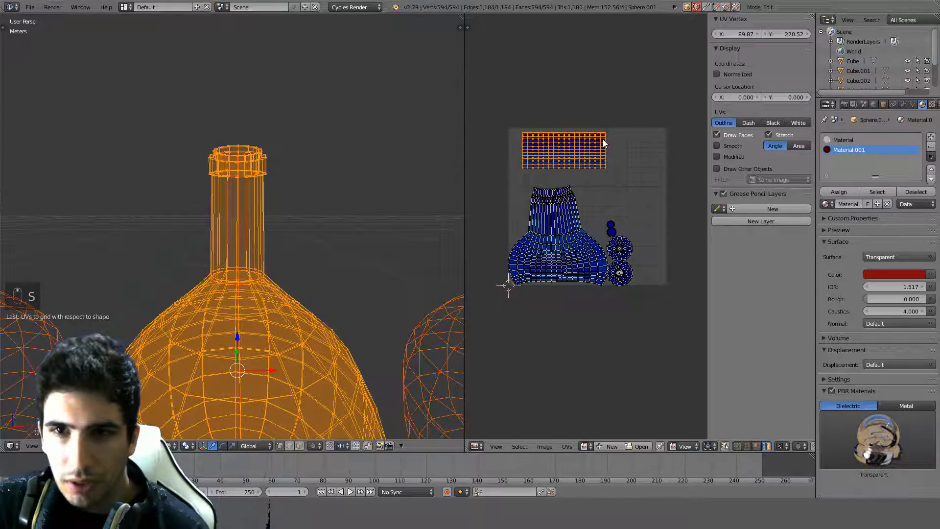
{"action": "key", "text": "s"}
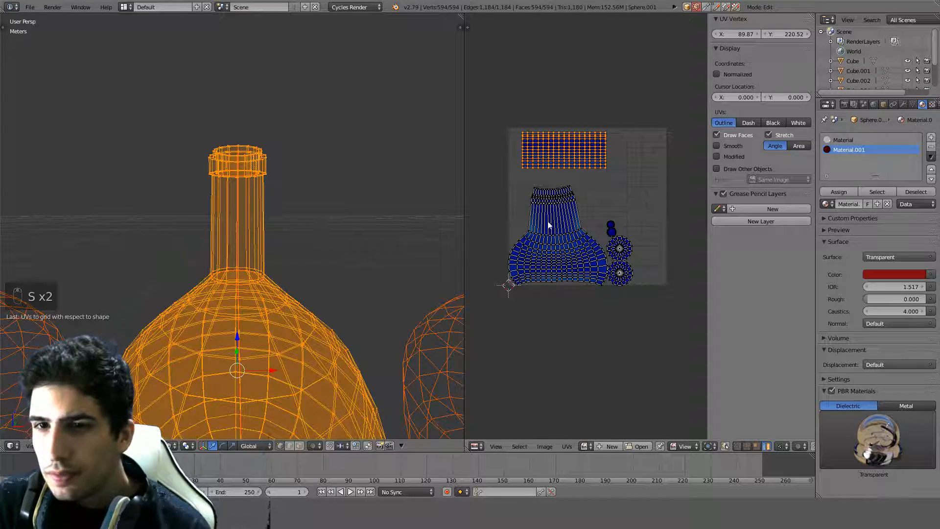
Undo the inner shell's UV straightening, the last unwrap and the cap seam.
{"action": "scroll", "coordinate": [568, 274], "scroll_direction": "up", "scroll_amount": 2}
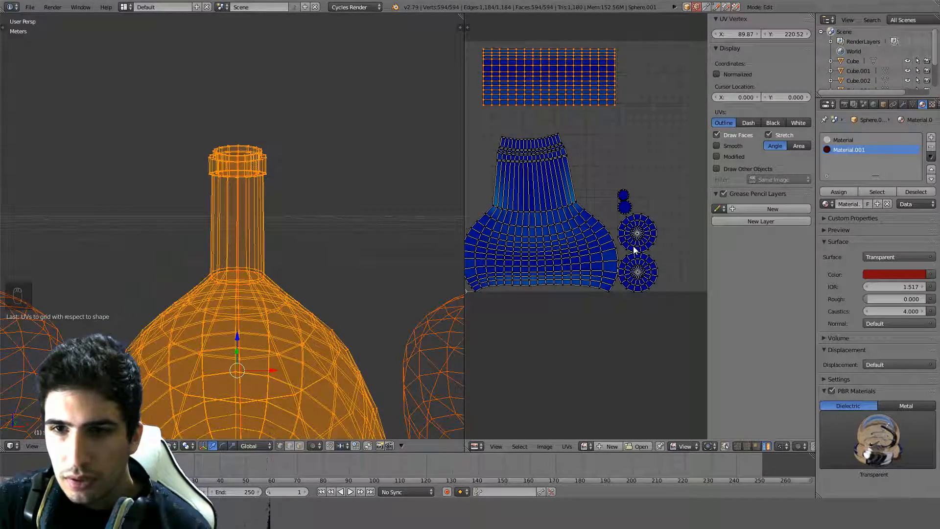
{"action": "scroll", "coordinate": [623, 199], "scroll_direction": "up", "scroll_amount": 3}
{"action": "scroll", "coordinate": [600, 229], "scroll_direction": "down", "scroll_amount": 4}
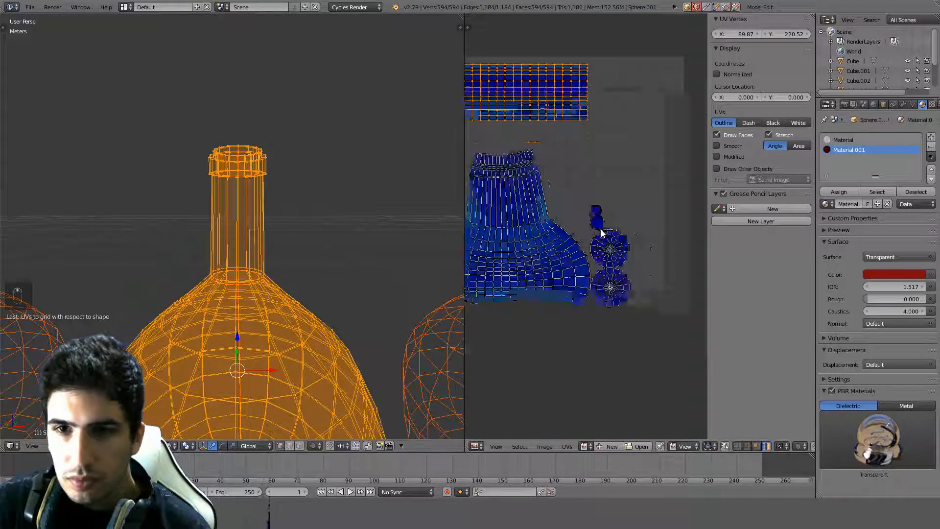
{"action": "scroll", "coordinate": [602, 233], "scroll_direction": "down", "scroll_amount": 1}
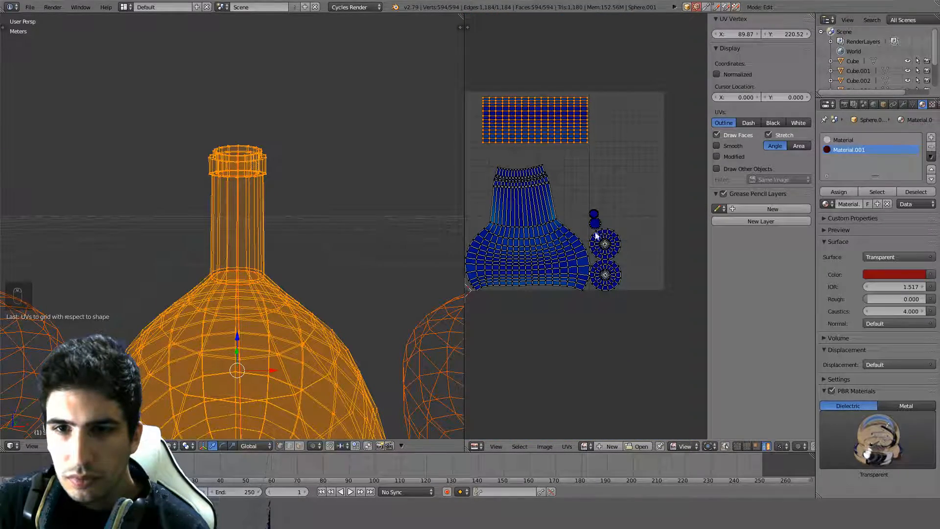
{"action": "scroll", "coordinate": [376, 288], "scroll_direction": "down", "scroll_amount": 5}
{"action": "key", "text": "ctrl+z"}
{"action": "key", "text": "ctrl+z"}
{"action": "key", "text": "ctrl+z"}
{"action": "key", "text": "ctrl+z"}
{"action": "key", "text": "ctrl+z"}
{"action": "key", "text": "ctrl+z"}
{"action": "key", "text": "ctrl+z"}
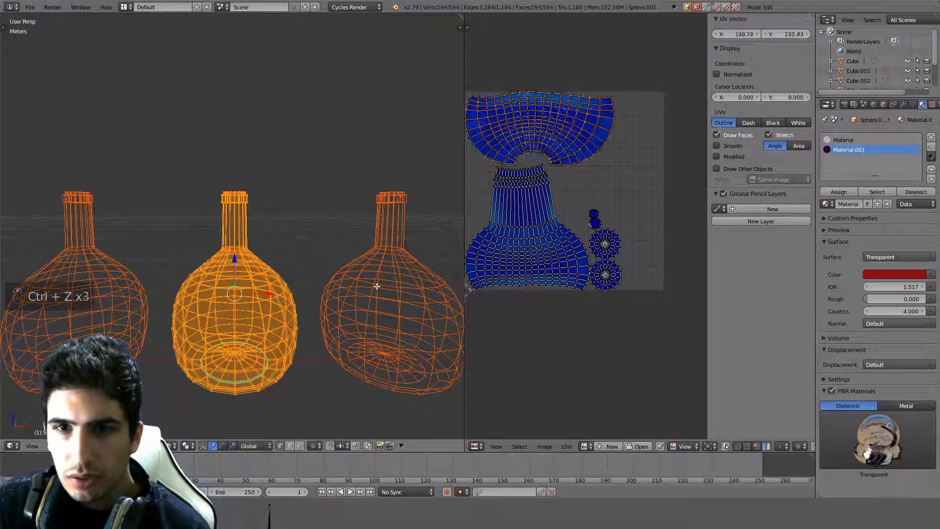
Select the whole middle bottle mesh and unwrap it without the cap seam.
{"action": "key", "text": "a"}
{"action": "key", "text": "a"}
{"action": "key", "text": "a"}
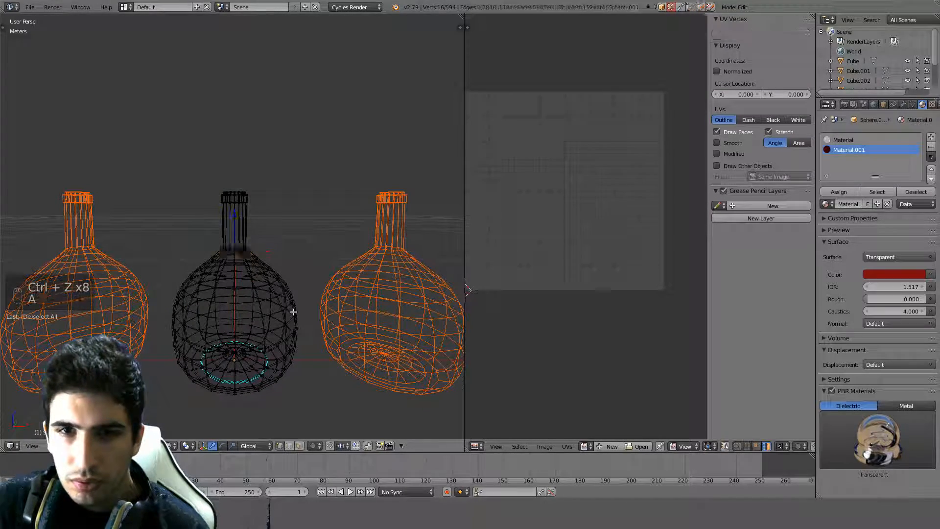
{"action": "key", "text": "u"}
{"action": "left_click", "coordinate": [246, 309]}
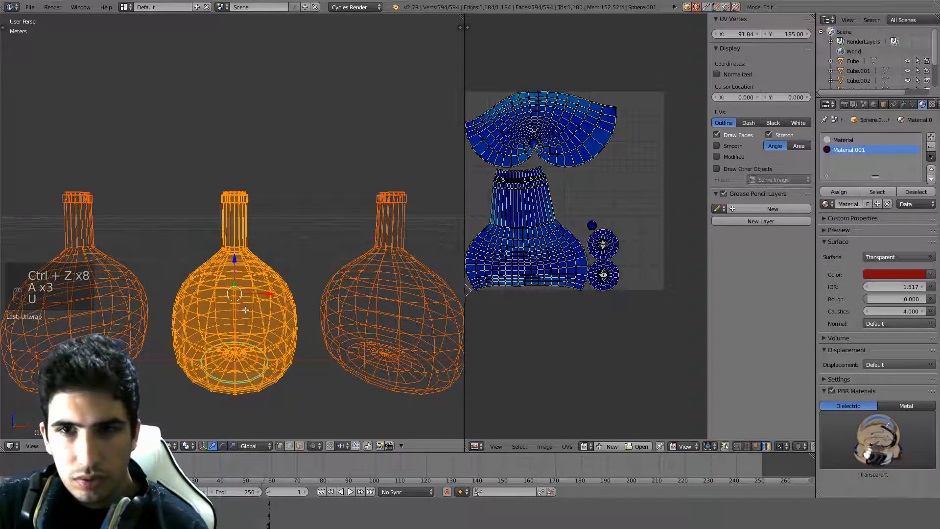
Select the edge loop around the inner shell's cap at the base of the neck and mark it as a seam.
{"action": "scroll", "coordinate": [252, 306], "scroll_direction": "up", "scroll_amount": 2}
{"action": "key", "text": "a"}
{"action": "scroll", "coordinate": [252, 306], "scroll_direction": "up", "scroll_amount": 2}
{"action": "left_click", "coordinate": [252, 296], "text": "alt"}
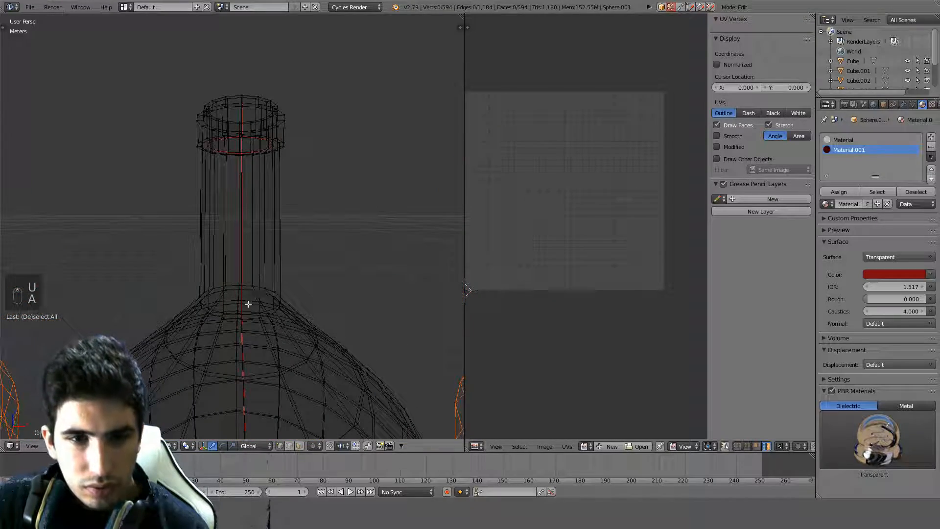
{"action": "key", "text": "ctrl+e"}
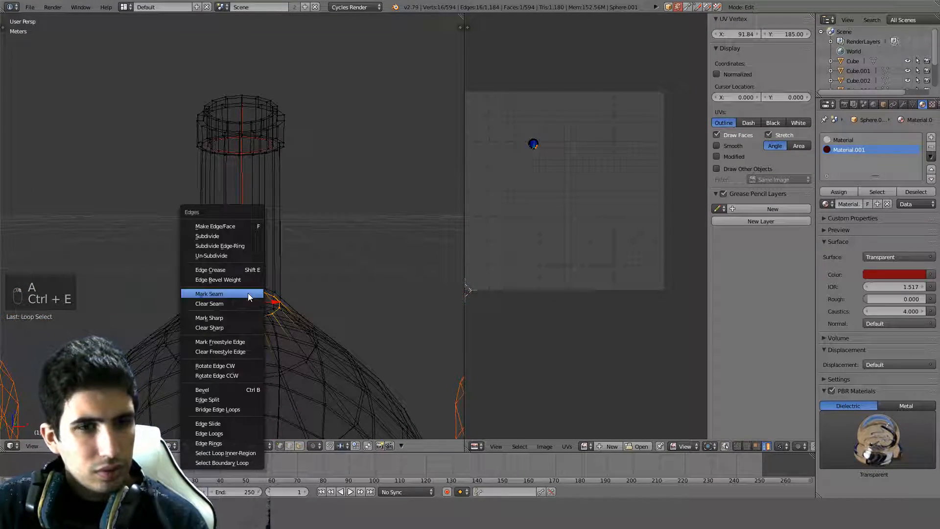
{"action": "left_click", "coordinate": [248, 293]}
Select the entire bottle mesh and unwrap it using the newly marked cap seam.
{"action": "key", "text": "a"}
{"action": "key", "text": "a"}
{"action": "key", "text": "a"}
{"action": "key", "text": "u"}
{"action": "left_click", "coordinate": [315, 279]}
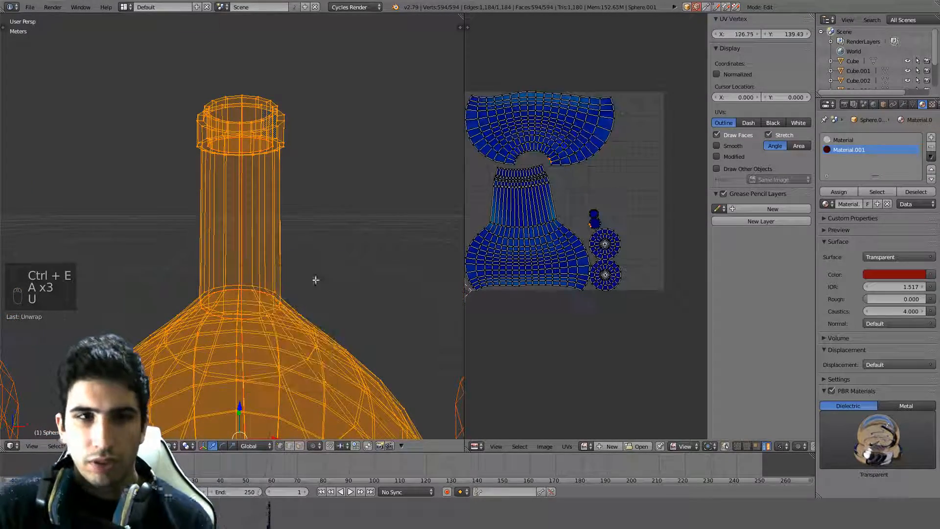
Try selecting UV elements with UV and mesh selection synchronized, and reselect the whole mesh.
{"action": "scroll", "coordinate": [611, 254], "scroll_direction": "up", "scroll_amount": 3}
{"action": "scroll", "coordinate": [604, 258], "scroll_direction": "down", "scroll_amount": 3}
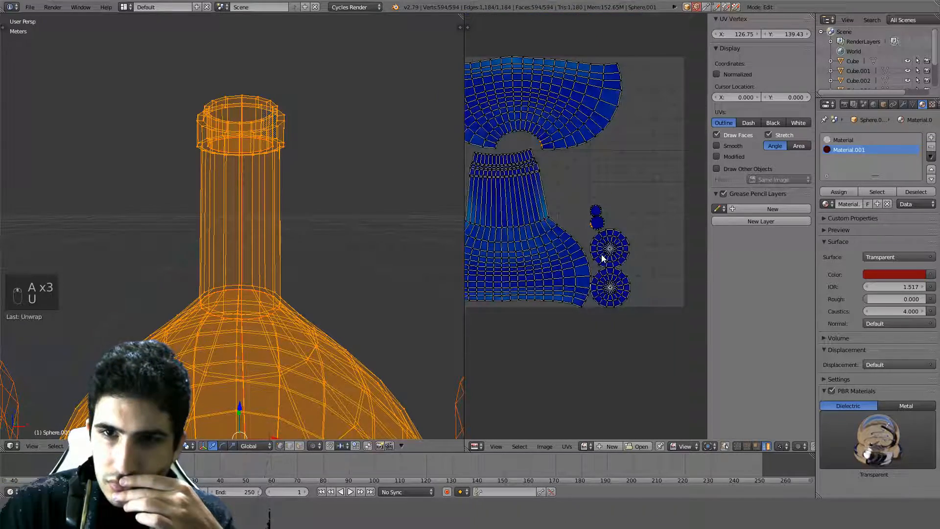
{"action": "scroll", "coordinate": [584, 261], "scroll_direction": "up", "scroll_amount": 4}
{"action": "scroll", "coordinate": [597, 265], "scroll_direction": "down", "scroll_amount": 2}
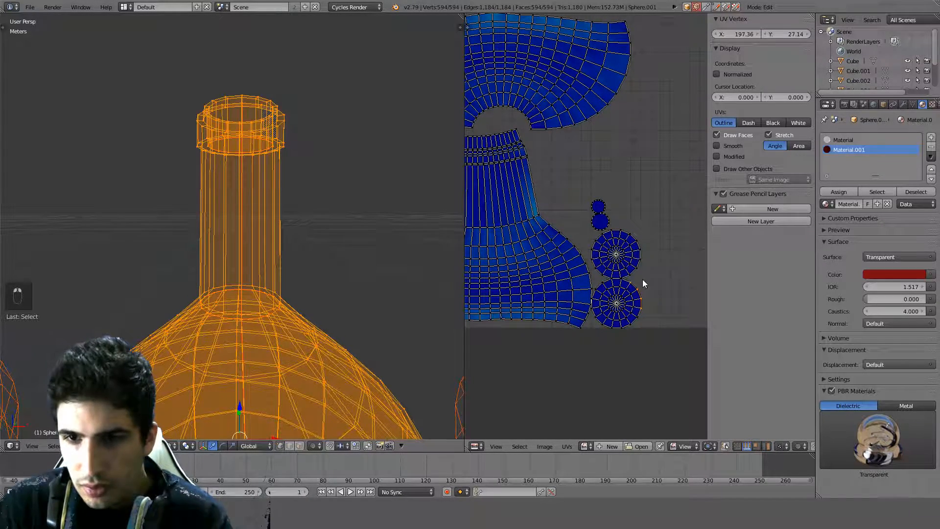
{"action": "scroll", "coordinate": [642, 279], "scroll_direction": "down", "scroll_amount": 5}
{"action": "scroll", "coordinate": [615, 184], "scroll_direction": "up", "scroll_amount": 2}
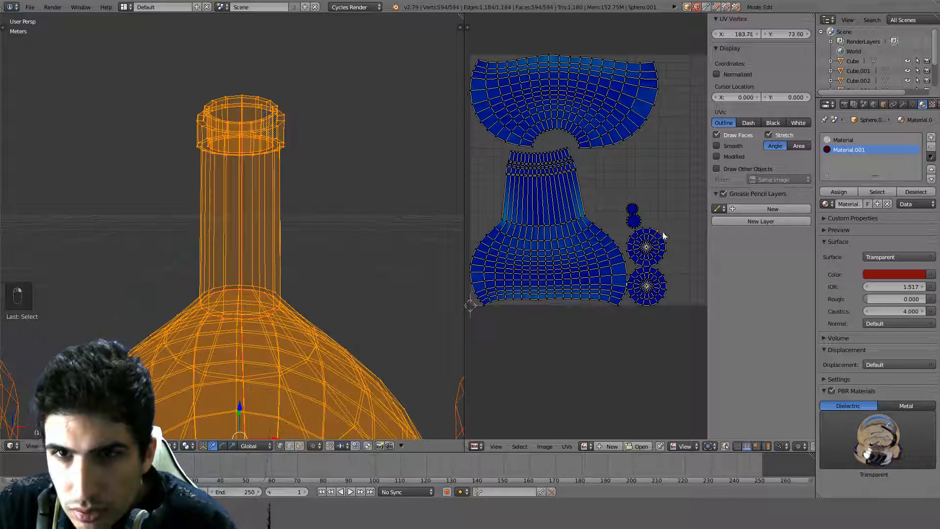
{"action": "left_click", "coordinate": [723, 446]}
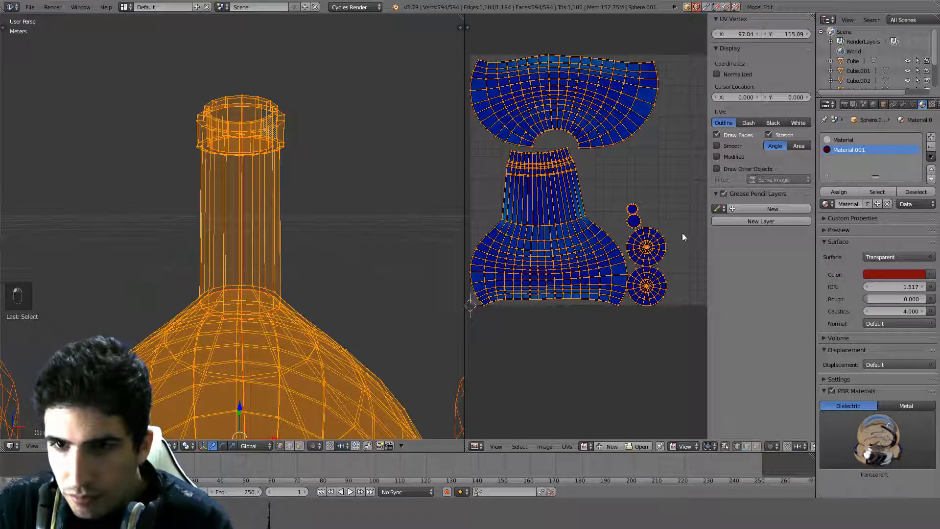
{"action": "right_click", "coordinate": [660, 226]}
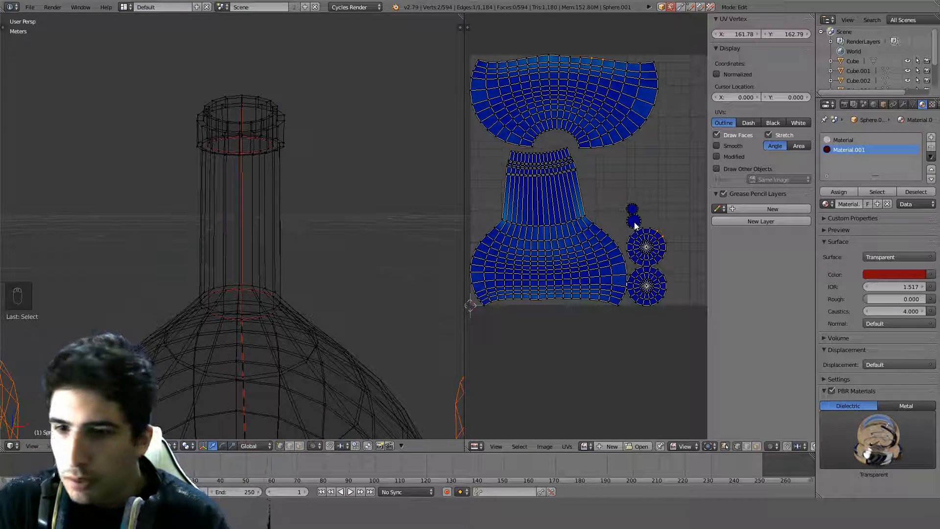
{"action": "key", "text": "a"}
{"action": "key", "text": "a"}
{"action": "key", "text": "a"}
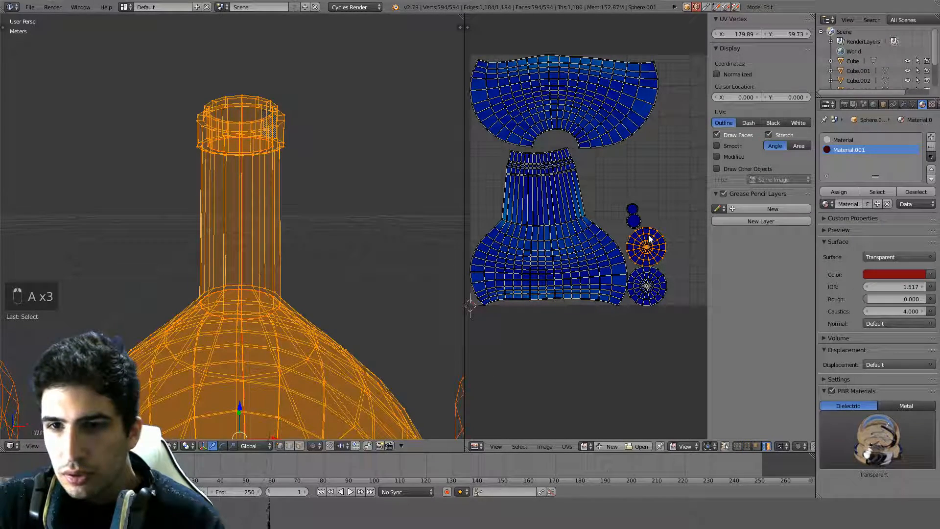
Move one small and one large circular UV island beside the inner shell's curved island, and straighten the curved island into a grid.
{"action": "middle_click_drag", "start_coordinate": [667, 147], "coordinate": [662, 166]}
{"action": "key", "text": "g"}
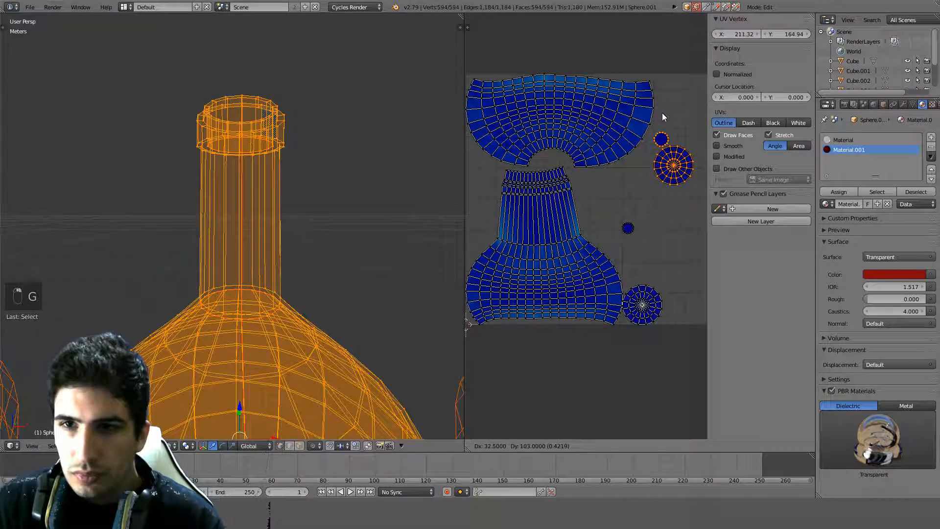
{"action": "left_click", "coordinate": [664, 74]}
{"action": "right_click", "coordinate": [588, 152]}
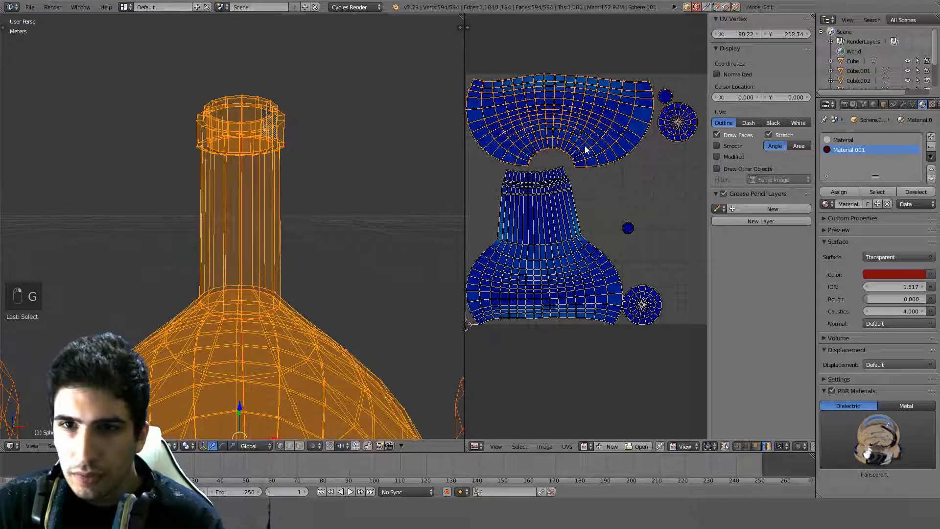
{"action": "key", "text": "alt+e"}
Try straightening the outer bottle's UV island into a rectangular grid with respect to shape.
{"action": "right_click", "coordinate": [563, 176]}
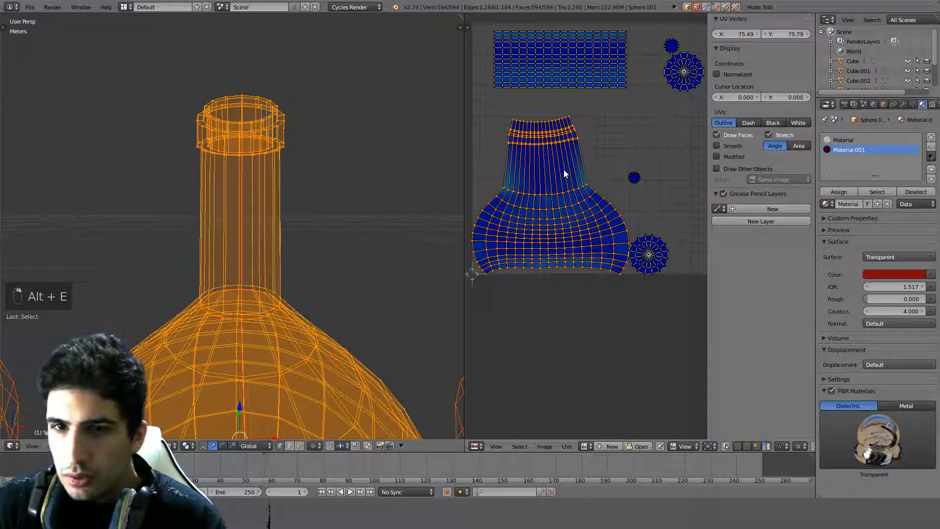
{"action": "key", "text": "alt+e"}
{"action": "scroll", "coordinate": [579, 182], "scroll_direction": "up", "scroll_amount": 3}
{"action": "scroll", "coordinate": [580, 179], "scroll_direction": "down", "scroll_amount": 2}
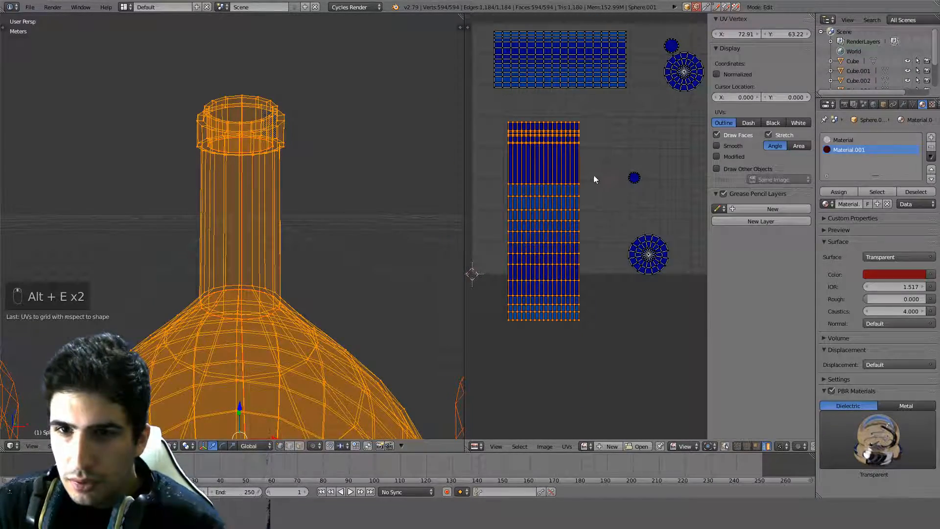
Deselect the UV islands and display their stretching by area.
{"action": "scroll", "coordinate": [593, 175], "scroll_direction": "up", "scroll_amount": 2}
{"action": "key", "text": "a"}
{"action": "scroll", "coordinate": [574, 180], "scroll_direction": "down", "scroll_amount": 1}
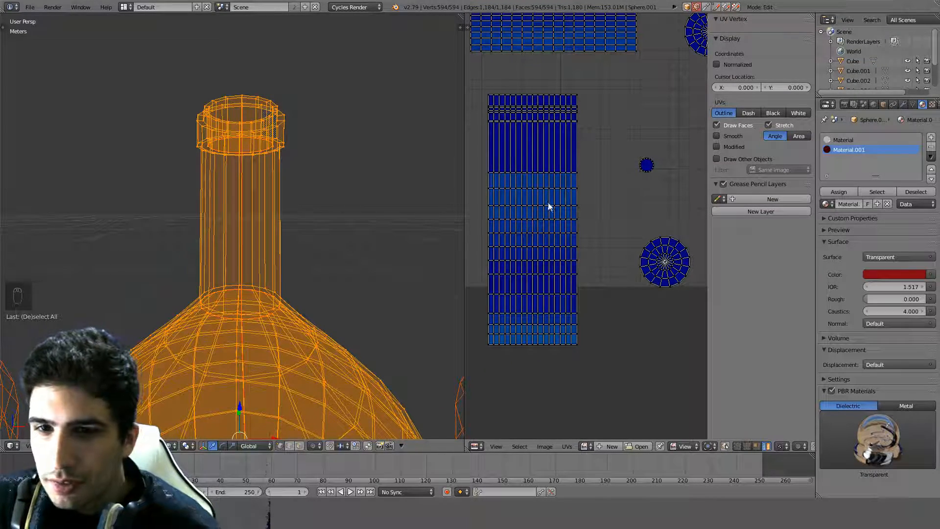
{"action": "left_click", "coordinate": [799, 136]}
{"action": "scroll", "coordinate": [604, 150], "scroll_direction": "down", "scroll_amount": 2}
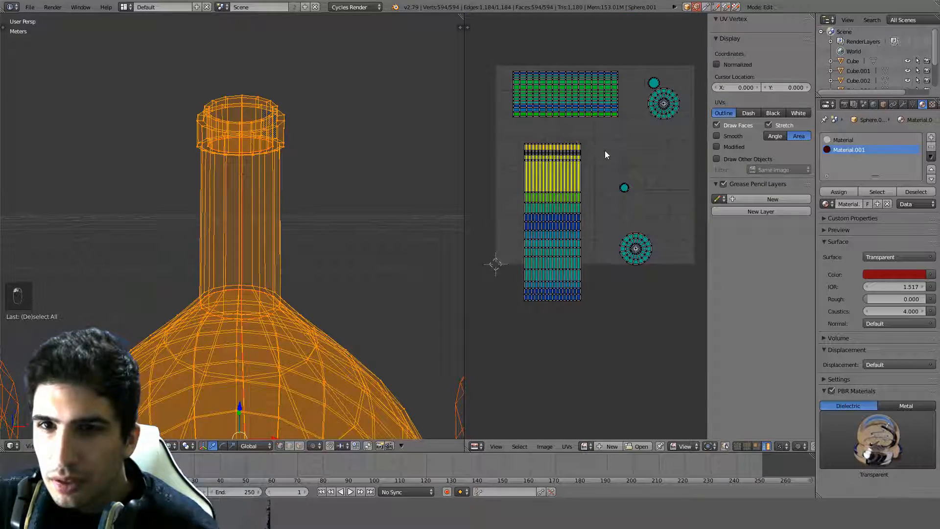
Undo the outer bottle island's straightening, keeping the inner shell's grid, and set the stretch display back to Angle.
{"action": "key", "text": "ctrl+z"}
{"action": "key", "text": "ctrl+z"}
{"action": "key", "text": "ctrl+z"}
{"action": "key", "text": "ctrl+z"}
{"action": "key", "text": "ctrl+z"}
{"action": "key", "text": "ctrl+z"}
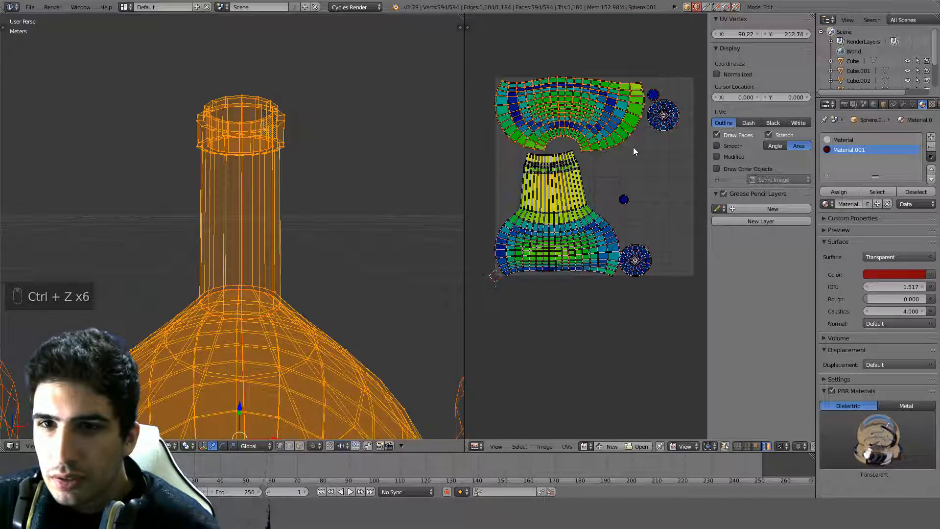
{"action": "key", "text": "ctrl+shift+z"}
{"action": "key", "text": "ctrl+shift+z"}
{"action": "key", "text": "ctrl+shift+z"}
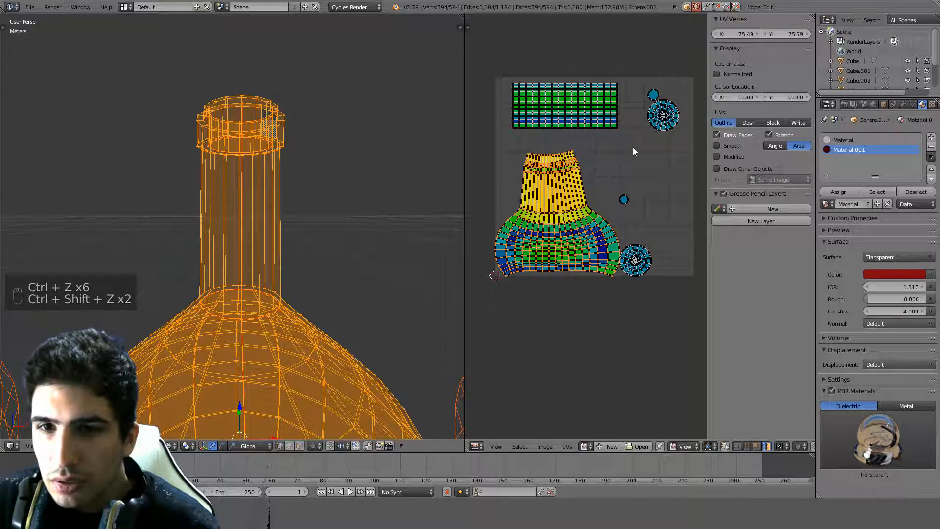
{"action": "key", "text": "ctrl+z"}
{"action": "left_click", "coordinate": [775, 145]}
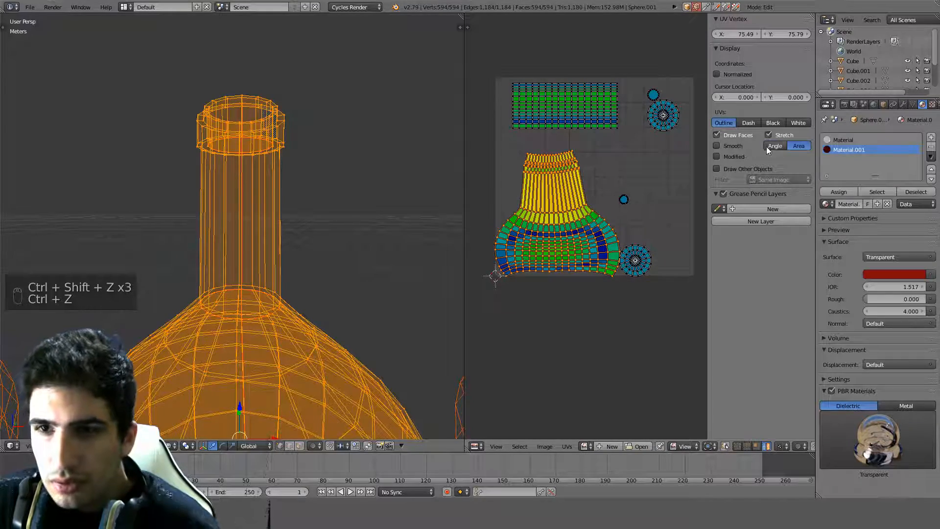
Select only the outer bottle's curved UV island and scale it up.
{"action": "scroll", "coordinate": [630, 200], "scroll_direction": "up", "scroll_amount": 2}
{"action": "key", "text": "a"}
{"action": "scroll", "coordinate": [579, 200], "scroll_direction": "down", "scroll_amount": 1}
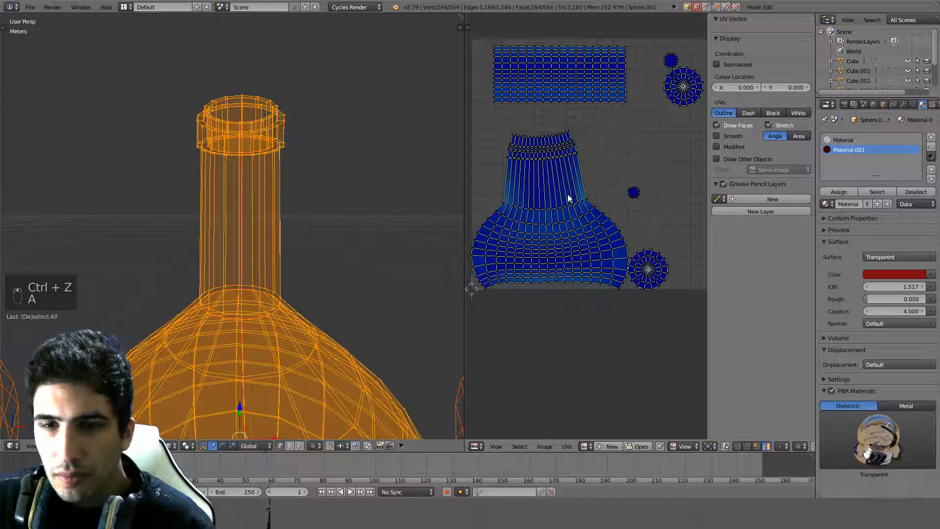
{"action": "key", "text": "l"}
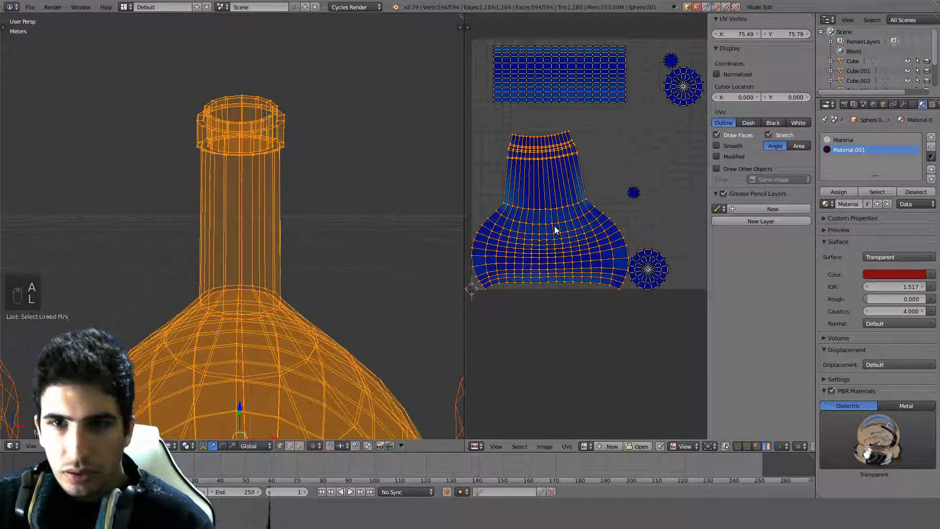
{"action": "scroll", "coordinate": [554, 225], "scroll_direction": "down", "scroll_amount": 2}
{"action": "key", "text": "s"}
{"action": "right_click", "coordinate": [583, 210]}
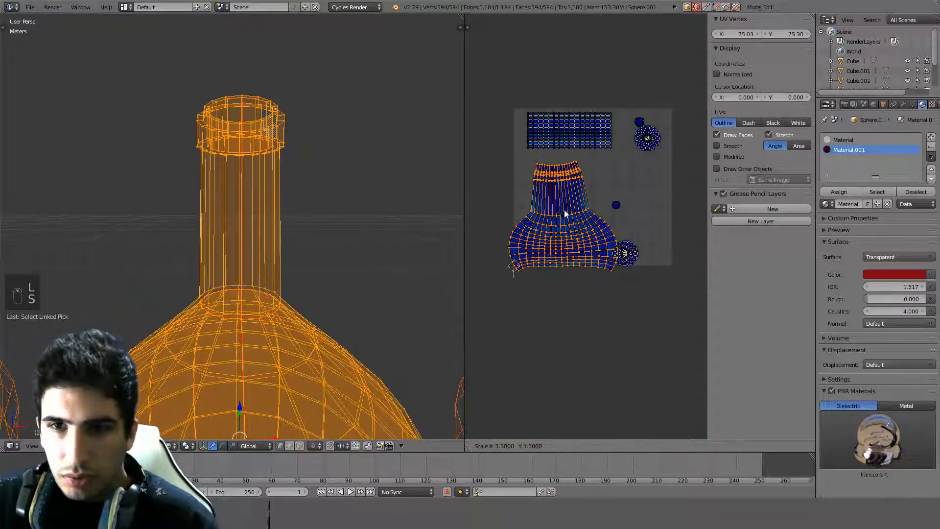
{"action": "key", "text": "s"}
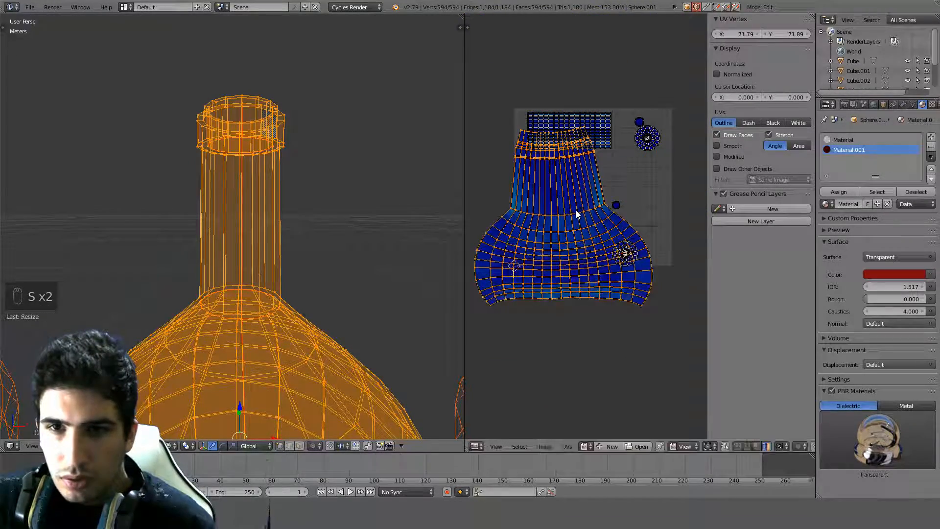
Scale down the outer bottle's curved UV island and move it so it fits inside the UV square.
{"action": "left_click", "coordinate": [576, 210]}
{"action": "key", "text": "g"}
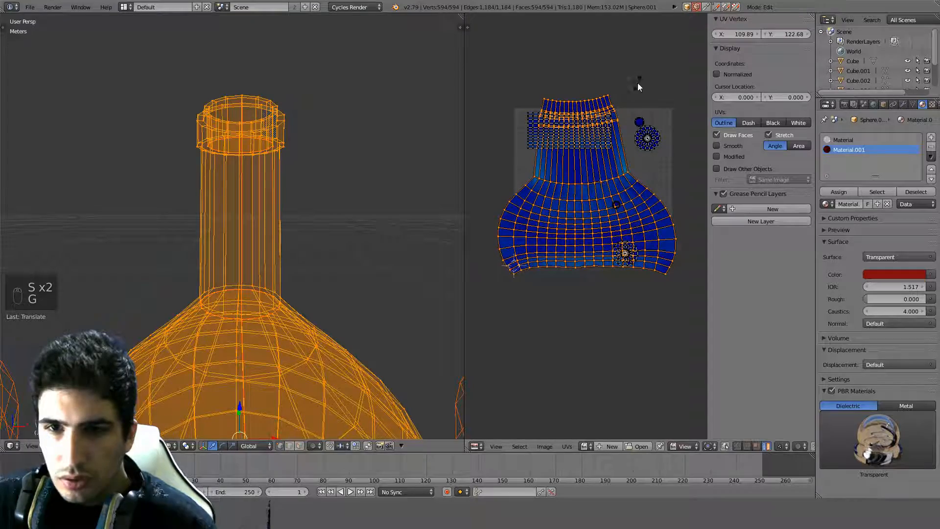
{"action": "left_click", "coordinate": [637, 87]}
{"action": "key", "text": "s"}
{"action": "right_click", "coordinate": [627, 97]}
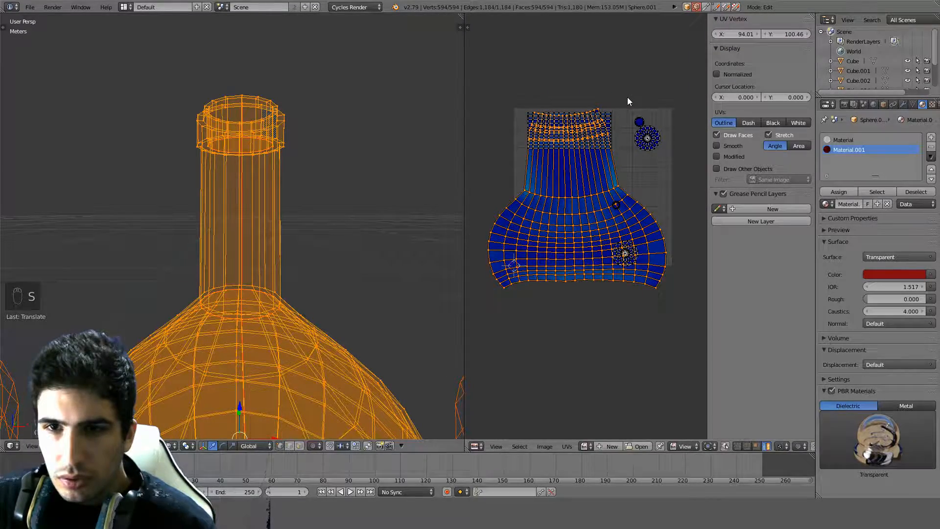
{"action": "key", "text": "s"}
{"action": "left_click", "coordinate": [614, 112]}
{"action": "key", "text": "g"}
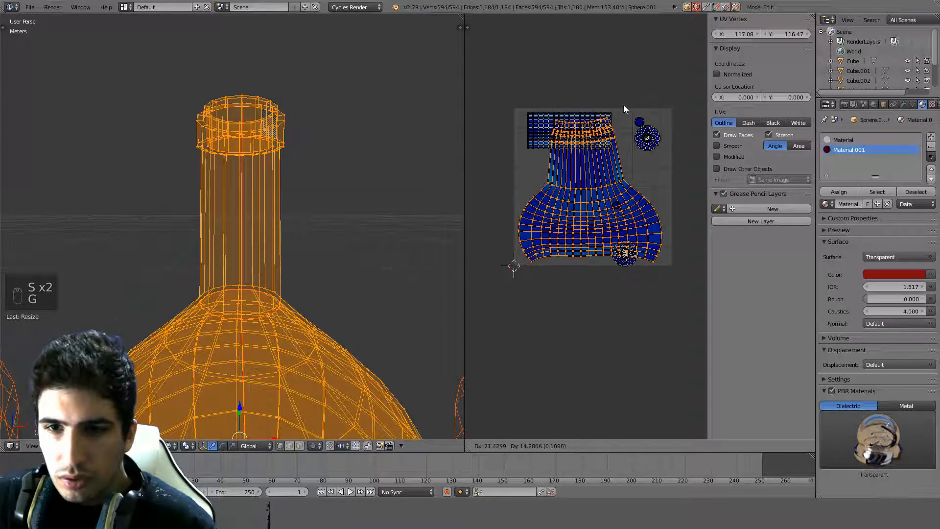
{"action": "left_click", "coordinate": [624, 105]}
Average the scale of the outer bottle's curved island and its large round base island, and shift both within the UV layout.
{"action": "key", "text": "a"}
{"action": "key", "text": "l"}
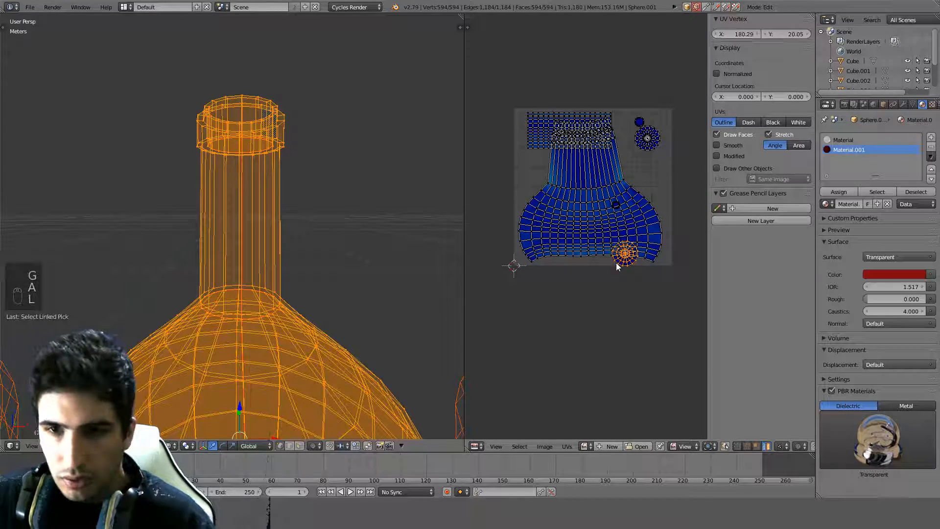
{"action": "key", "text": "shift+l"}
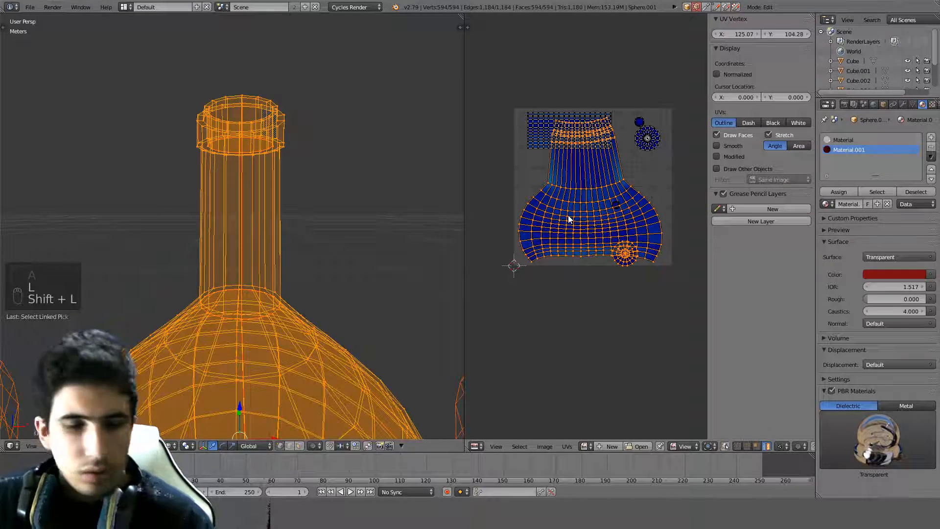
{"action": "key", "text": "ctrl+a"}
{"action": "scroll", "coordinate": [592, 203], "scroll_direction": "up", "scroll_amount": 1}
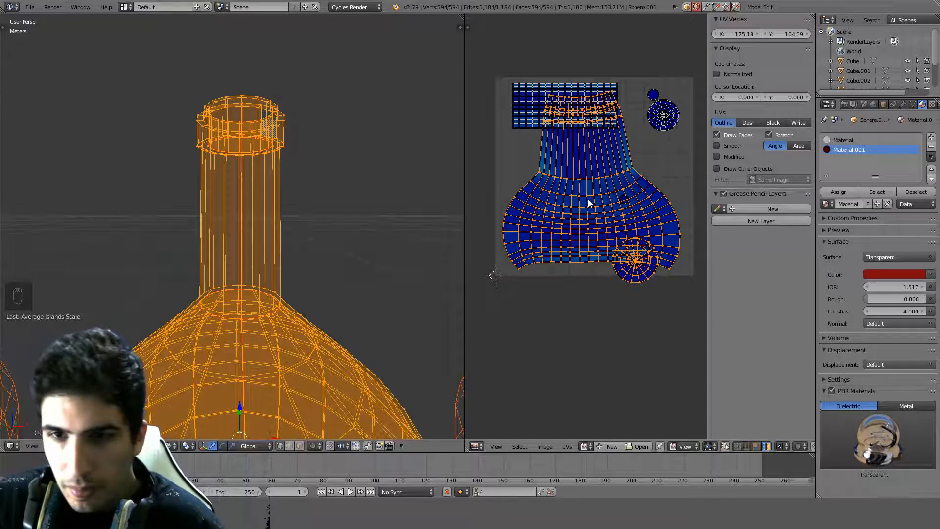
{"action": "key", "text": "g"}
{"action": "left_click", "coordinate": [601, 207]}
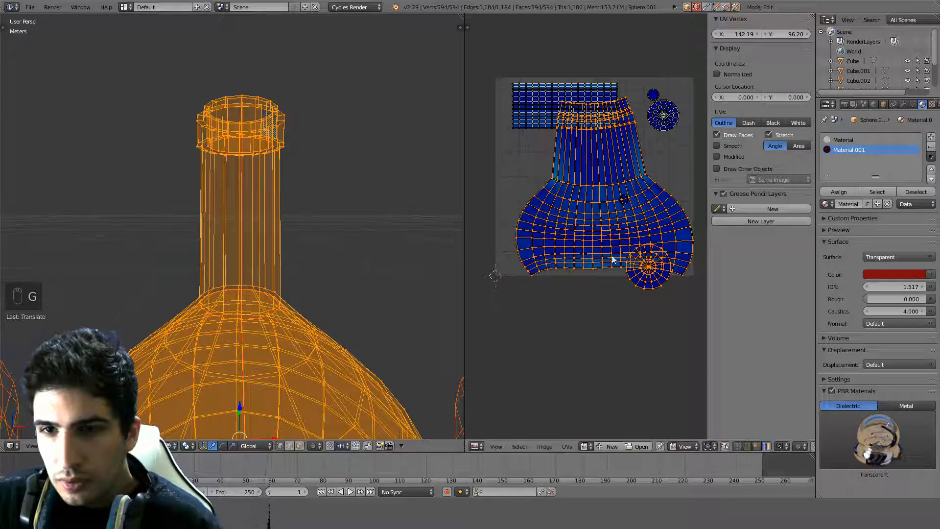
Move the outer bottle's round base island and its tiny cap island to the free space right of the bottle's neck.
{"action": "key", "text": "a"}
{"action": "key", "text": "a"}
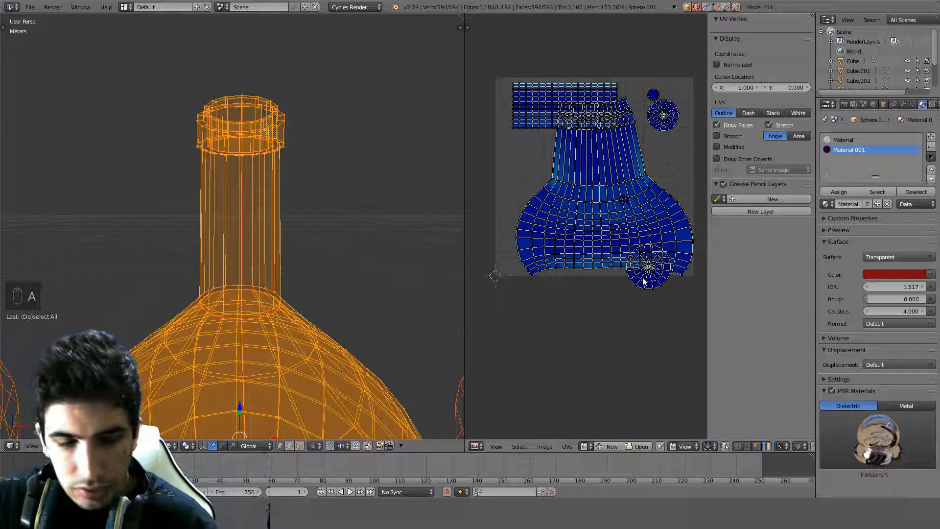
{"action": "key", "text": "l"}
{"action": "key", "text": "g"}
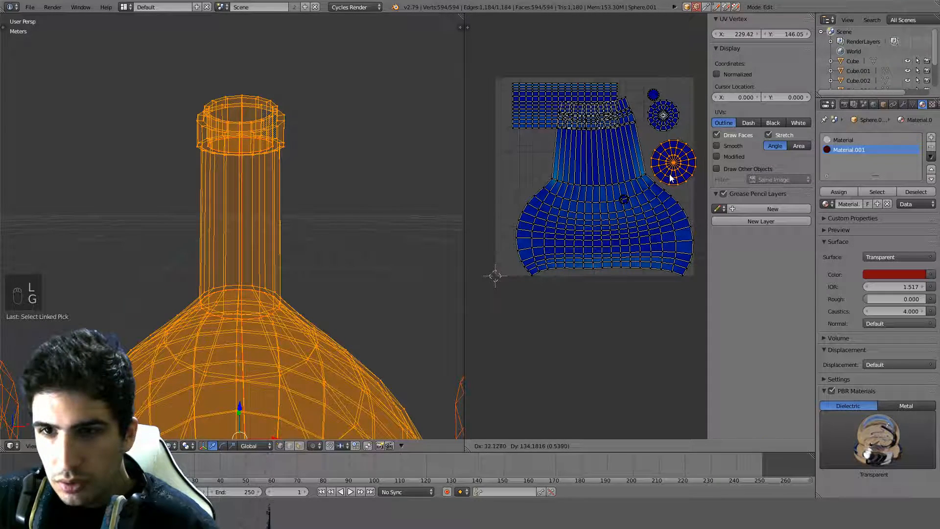
{"action": "left_click", "coordinate": [673, 174]}
{"action": "key", "text": "a"}
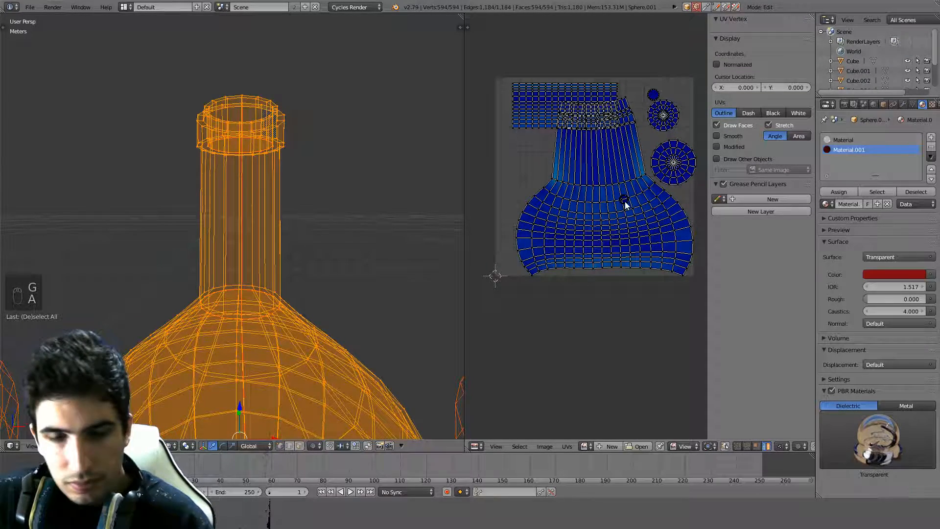
{"action": "key", "text": "l"}
{"action": "key", "text": "g"}
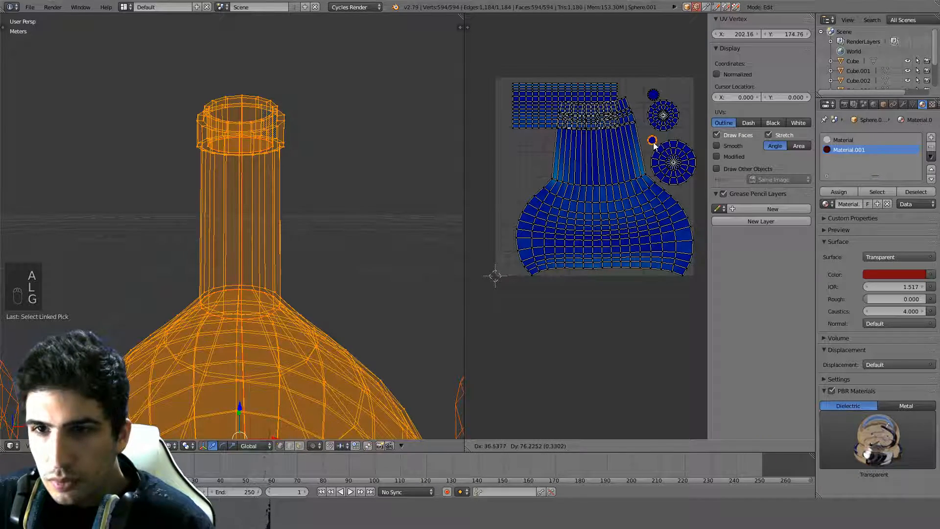
{"action": "left_click", "coordinate": [653, 143]}
Rotate the inner shell's rectangular grid island by 90 degrees and place it in the upper-left corner of the UV square.
{"action": "key", "text": "a"}
{"action": "type", "text": "l"}
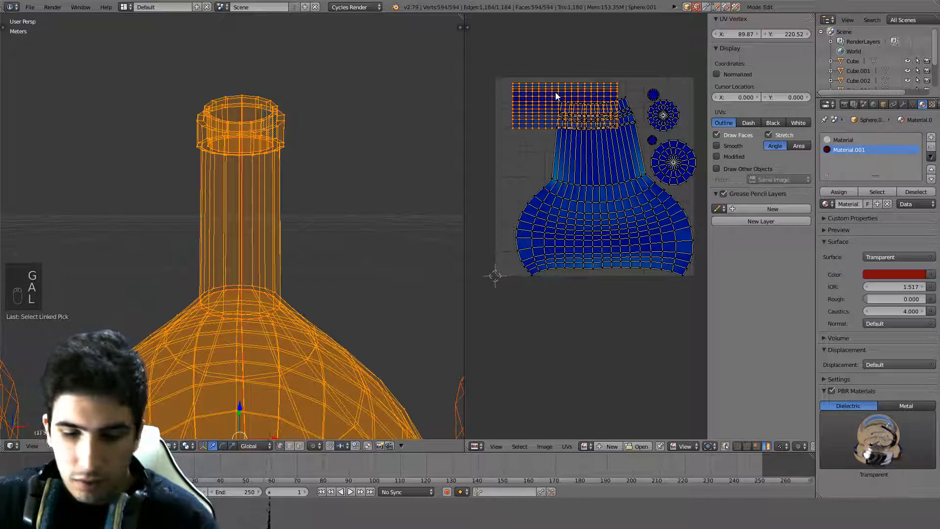
{"action": "type", "text": "r90"}
{"action": "key", "text": "Return"}
{"action": "key", "text": "g"}
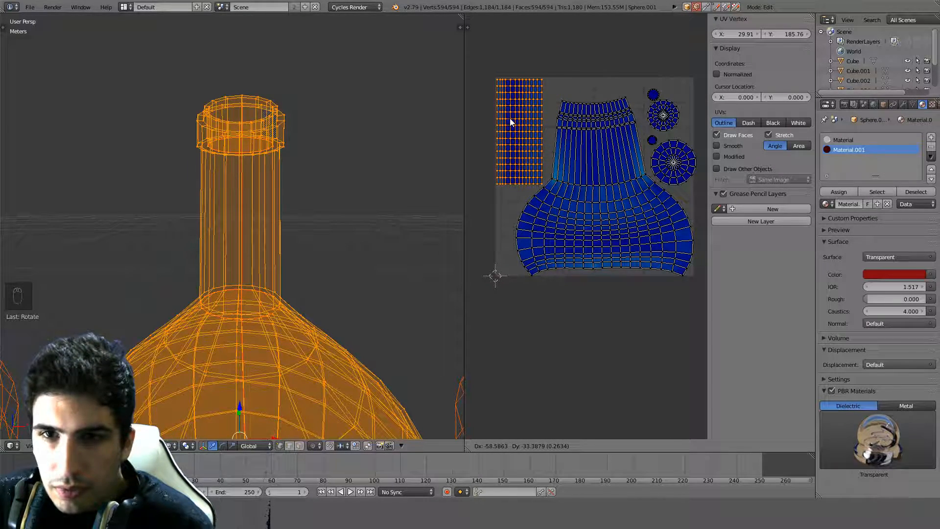
{"action": "left_click", "coordinate": [509, 119]}
Average the scale of the inner shell's grid island and its round base island.
{"action": "scroll", "coordinate": [601, 123], "scroll_direction": "up", "scroll_amount": 2}
{"action": "middle_click_drag", "start_coordinate": [614, 123], "coordinate": [593, 176]}
{"action": "scroll", "coordinate": [564, 173], "scroll_direction": "down", "scroll_amount": 2}
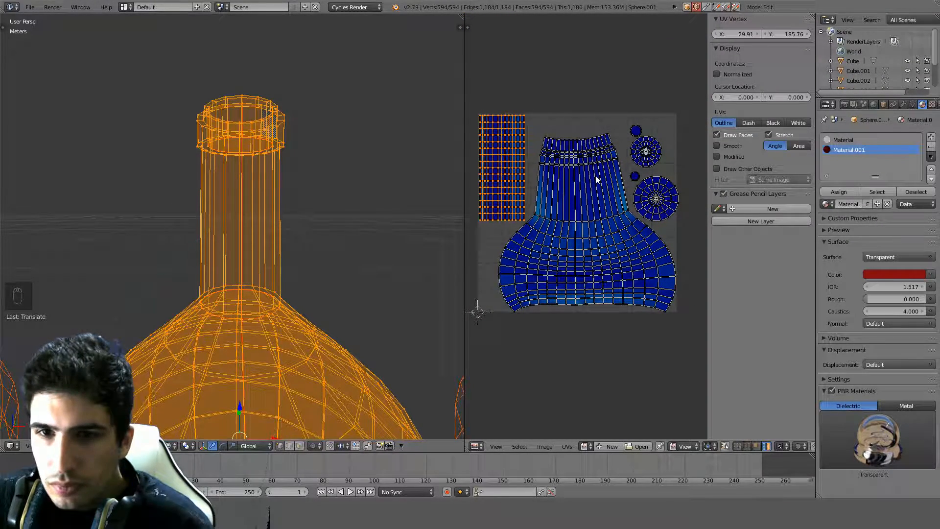
{"action": "scroll", "coordinate": [638, 131], "scroll_direction": "up", "scroll_amount": 3}
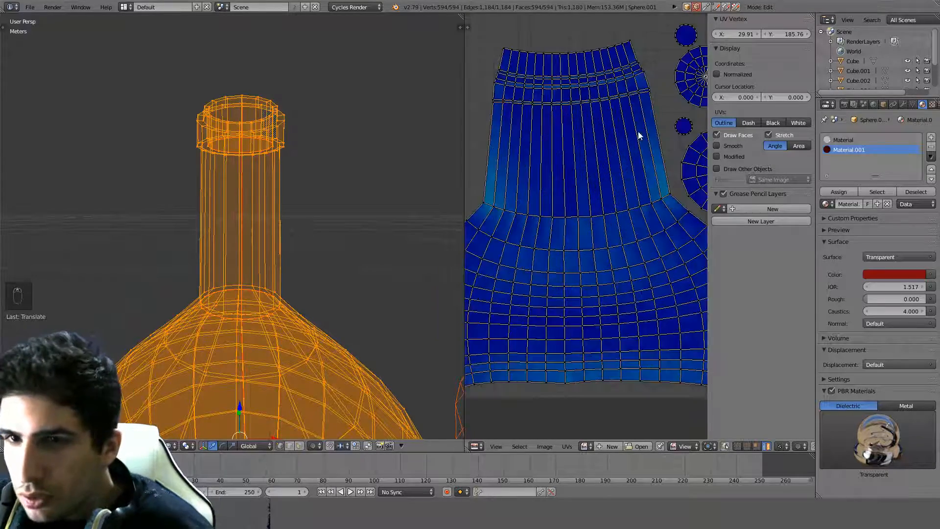
{"action": "middle_click_drag", "start_coordinate": [639, 132], "coordinate": [559, 263]}
{"action": "scroll", "coordinate": [636, 189], "scroll_direction": "down", "scroll_amount": 6}
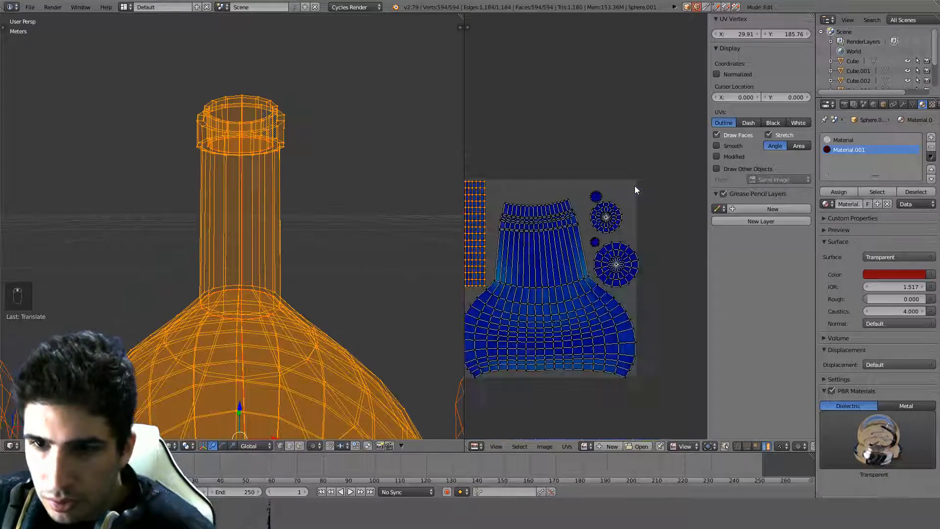
{"action": "scroll", "coordinate": [580, 218], "scroll_direction": "up", "scroll_amount": 2}
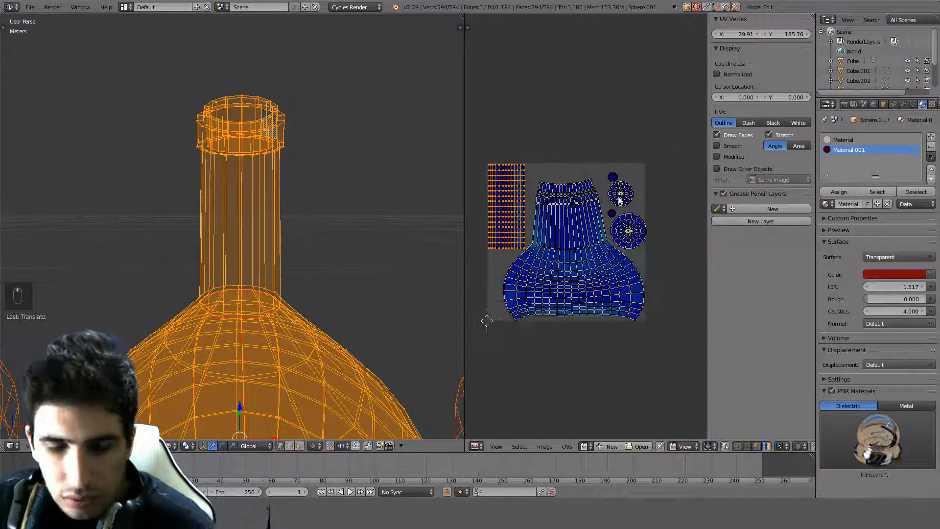
{"action": "key", "text": "shift+l"}
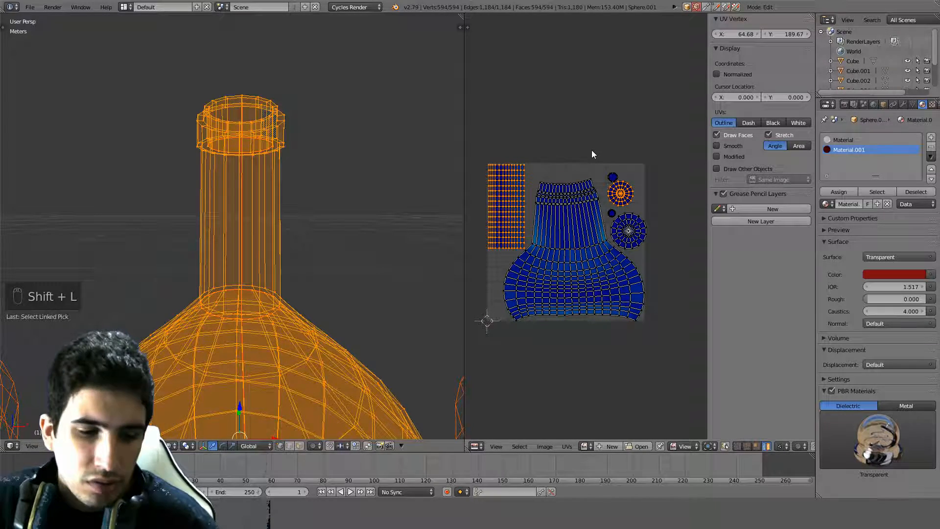
{"action": "scroll", "coordinate": [591, 149], "scroll_direction": "up", "scroll_amount": 2}
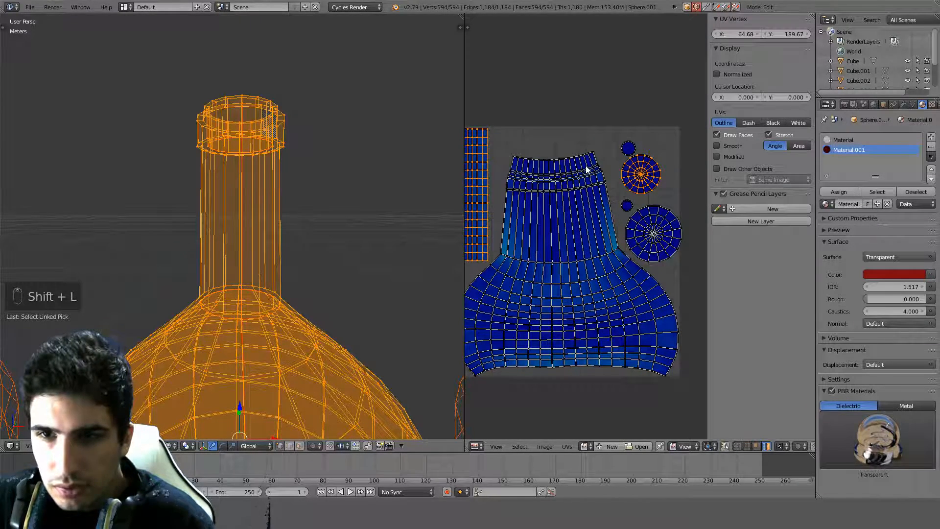
{"action": "key", "text": "ctrl+a"}
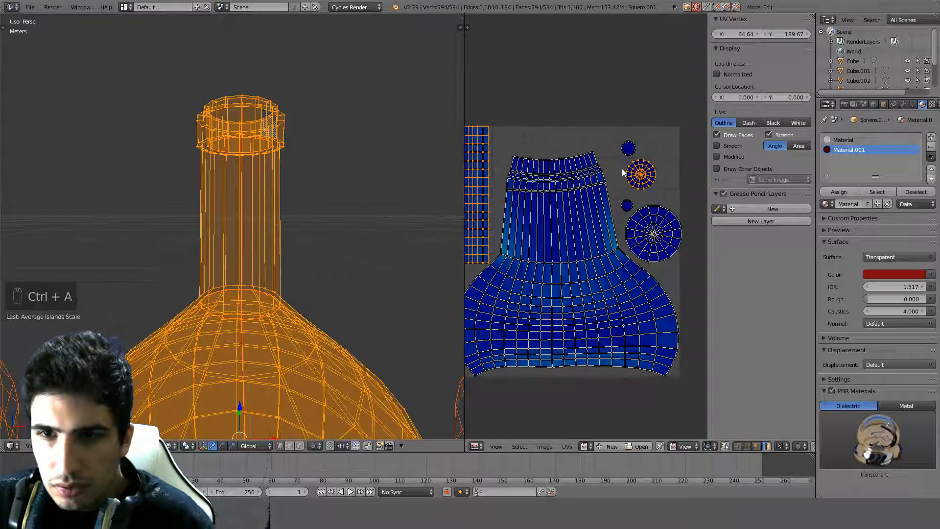
{"action": "scroll", "coordinate": [599, 177], "scroll_direction": "down", "scroll_amount": 2}
{"action": "scroll", "coordinate": [588, 167], "scroll_direction": "up", "scroll_amount": 2}
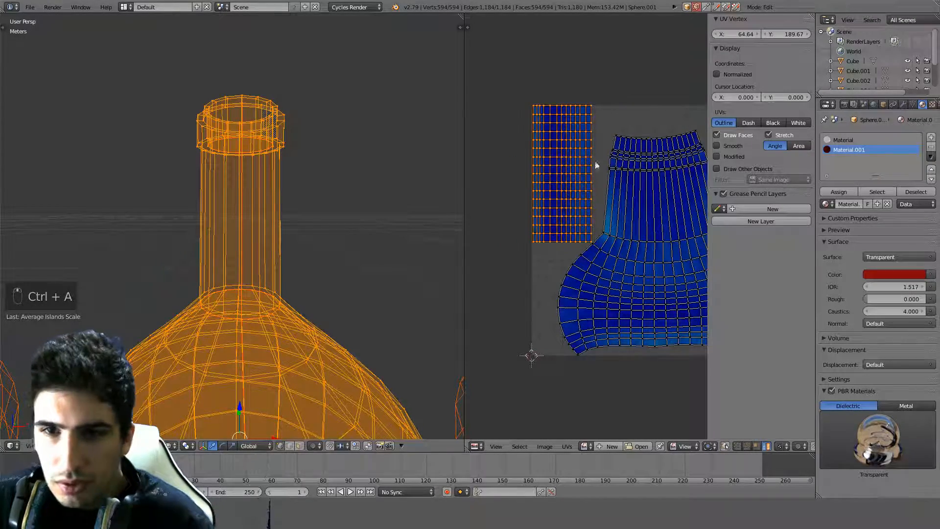
Reselect the inner shell's grid and round base islands and examine their size against the outer bottle's islands.
{"action": "key", "text": "a"}
{"action": "key", "text": "l"}
{"action": "scroll", "coordinate": [626, 97], "scroll_direction": "up", "scroll_amount": 1}
{"action": "middle_click_drag", "start_coordinate": [630, 94], "coordinate": [524, 147]}
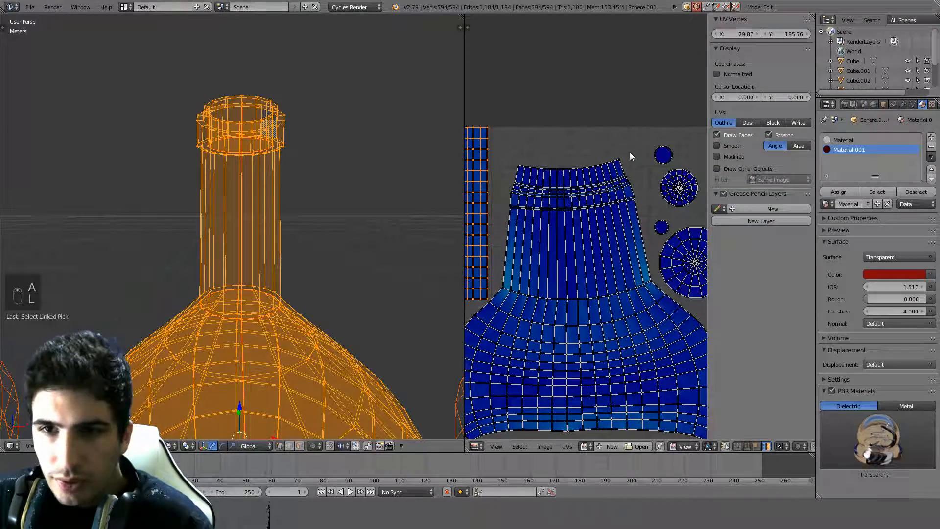
{"action": "key", "text": "shift+l"}
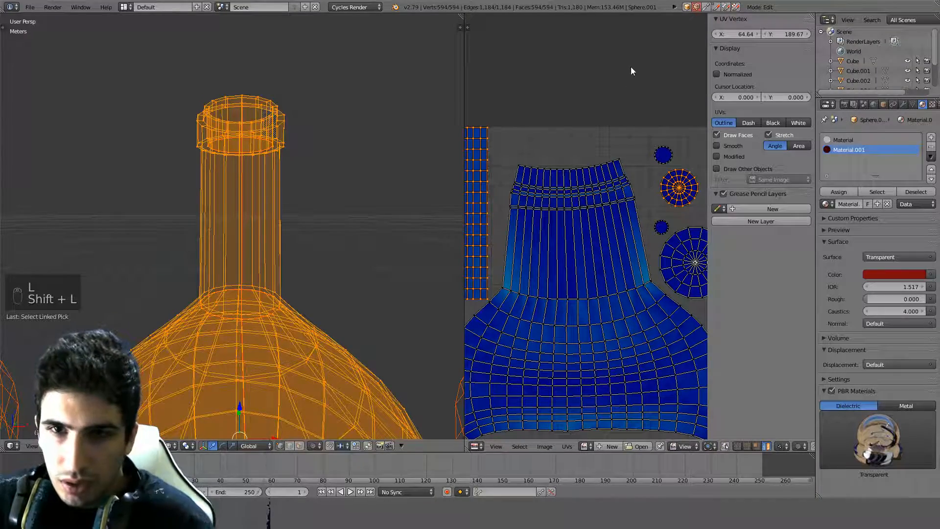
{"action": "middle_click_drag", "start_coordinate": [571, 143], "coordinate": [682, 183]}
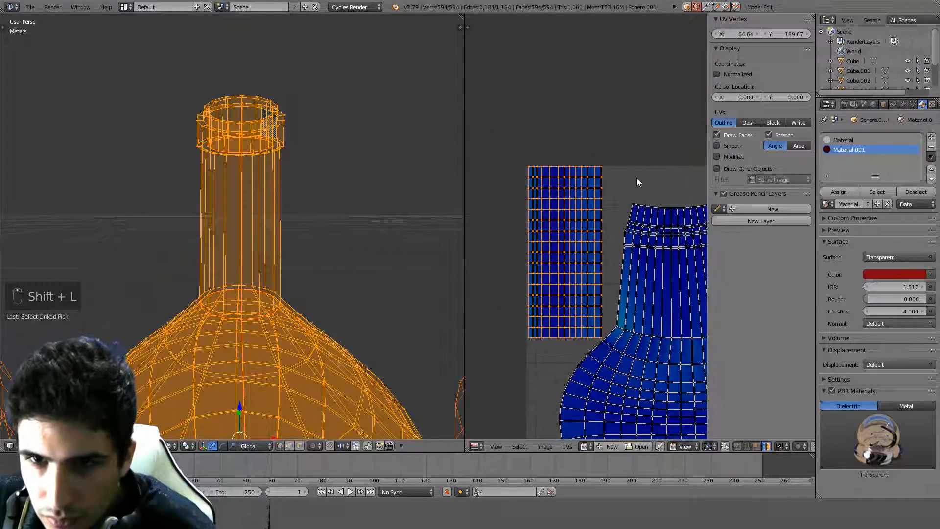
{"action": "scroll", "coordinate": [610, 147], "scroll_direction": "up", "scroll_amount": 3}
{"action": "middle_click_drag", "start_coordinate": [604, 145], "coordinate": [535, 235]}
{"action": "scroll", "coordinate": [592, 241], "scroll_direction": "down", "scroll_amount": 4}
Move the inner shell's round base island into the UV square's upper-right corner and place its small cap island beside it.
{"action": "key", "text": "a"}
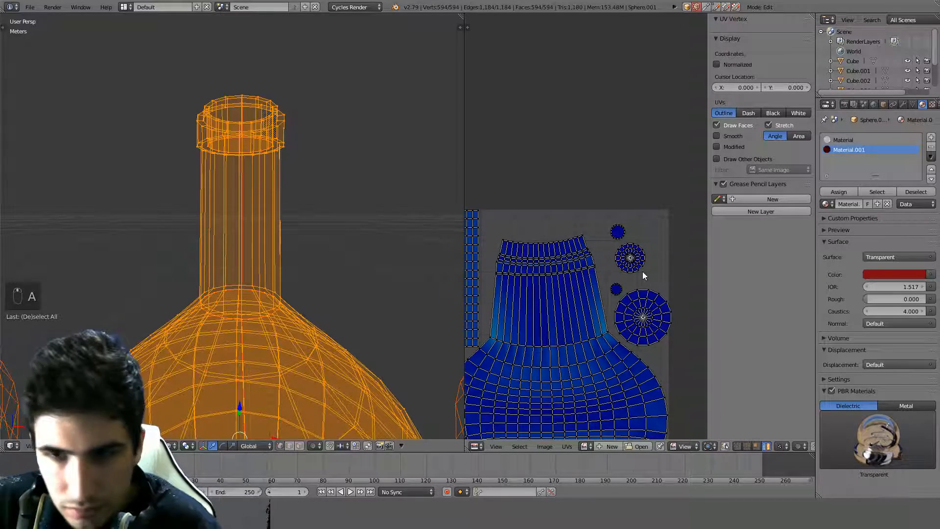
{"action": "key", "text": "l"}
{"action": "key", "text": "g"}
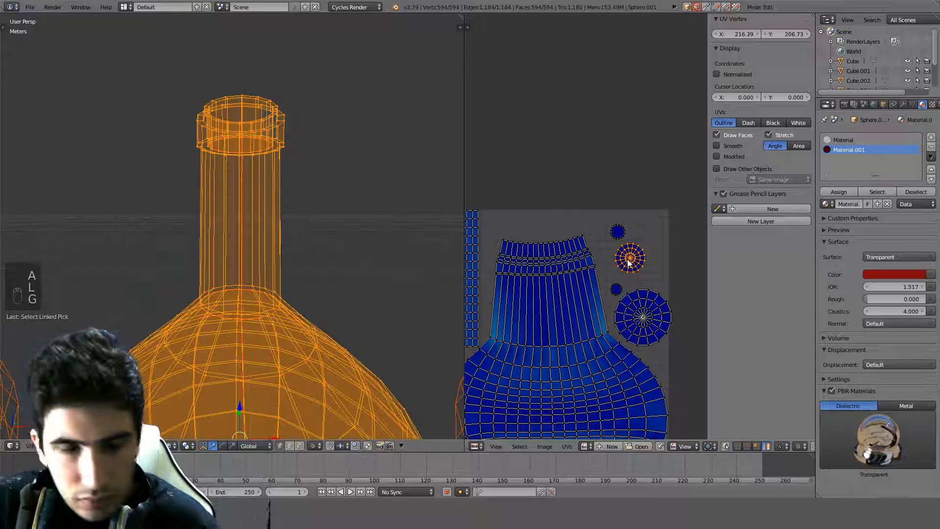
{"action": "left_click", "coordinate": [650, 230]}
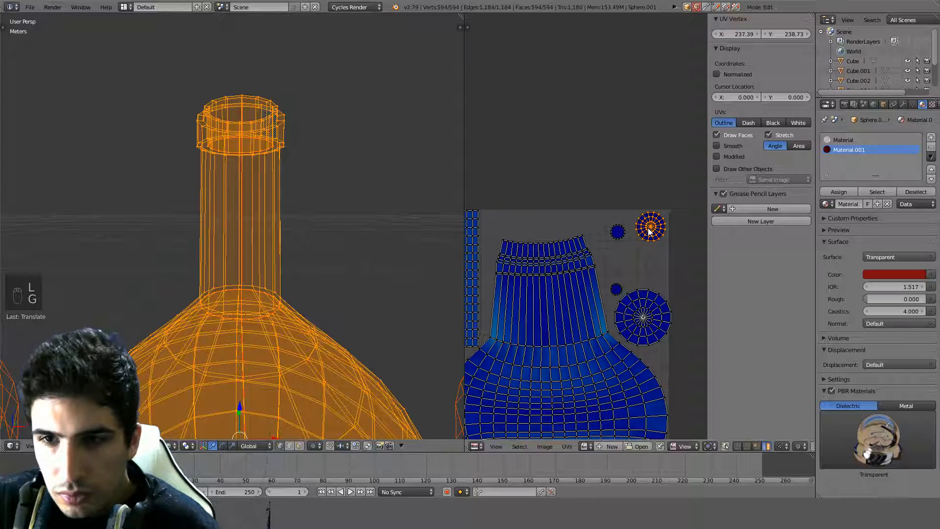
{"action": "key", "text": "a"}
{"action": "key", "text": "l"}
{"action": "key", "text": "g"}
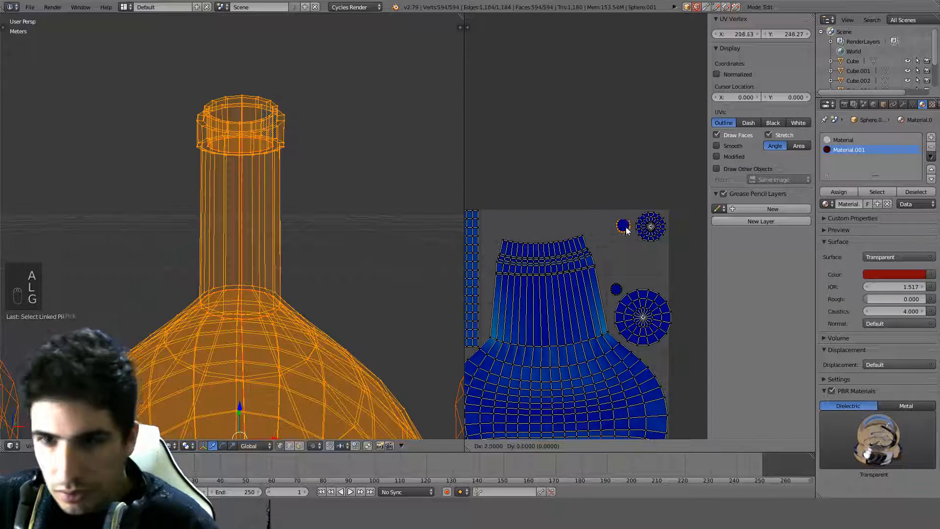
{"action": "left_click", "coordinate": [627, 227]}
Place the outer bottle's large round base island under the inner shell's discs and its tiny cap island below that, leaving all islands deselected.
{"action": "key", "text": "a"}
{"action": "key", "text": "l"}
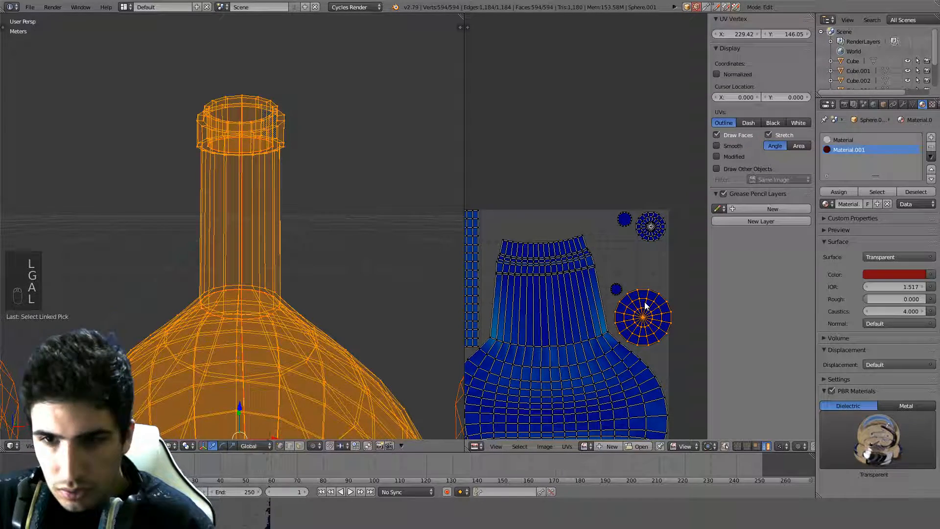
{"action": "key", "text": "g"}
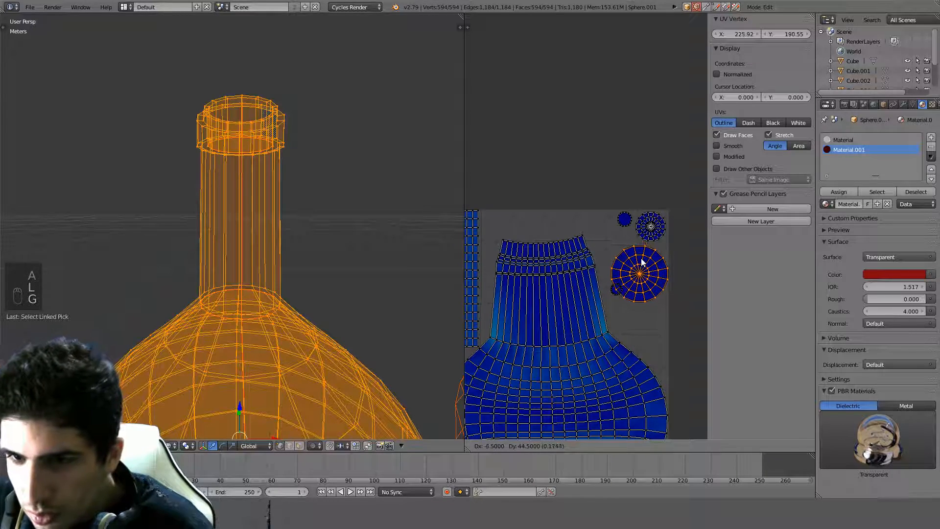
{"action": "left_click", "coordinate": [642, 264]}
{"action": "key", "text": "a"}
{"action": "key", "text": "l"}
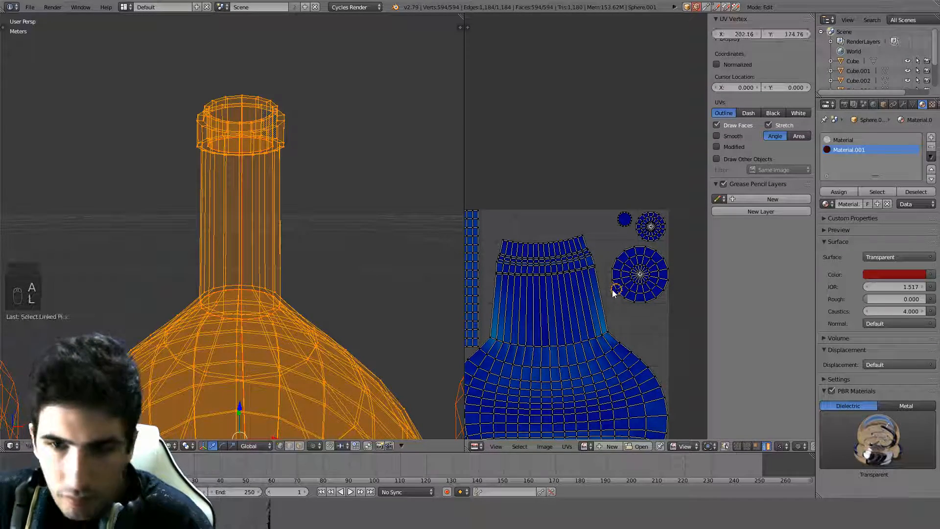
{"action": "key", "text": "g"}
{"action": "left_click", "coordinate": [656, 310]}
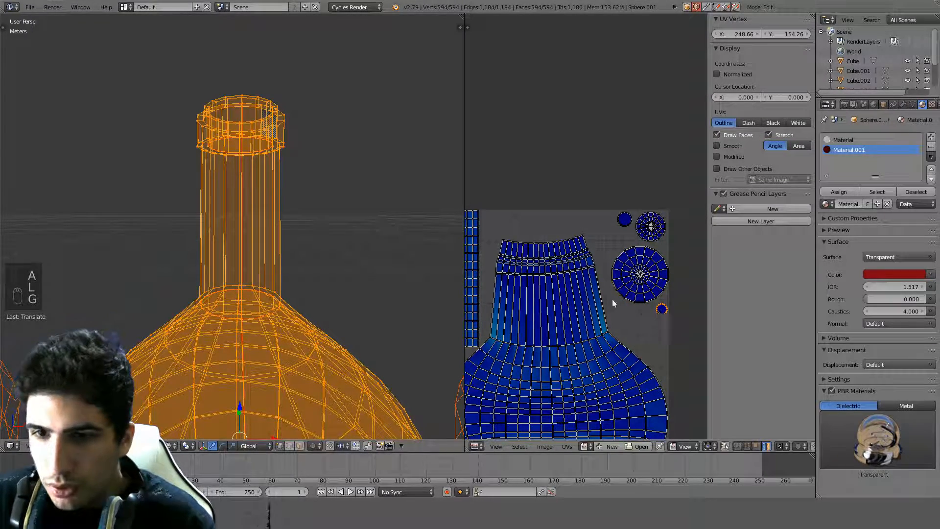
{"action": "key", "text": "a"}
{"action": "scroll", "coordinate": [556, 280], "scroll_direction": "down", "scroll_amount": 4}
Leave Edit Mode on the current bottles and open only the rightmost bottle in Edit Mode to show its UV layout.
{"action": "key", "text": "Tab"}
{"action": "scroll", "coordinate": [353, 249], "scroll_direction": "down", "scroll_amount": 7}
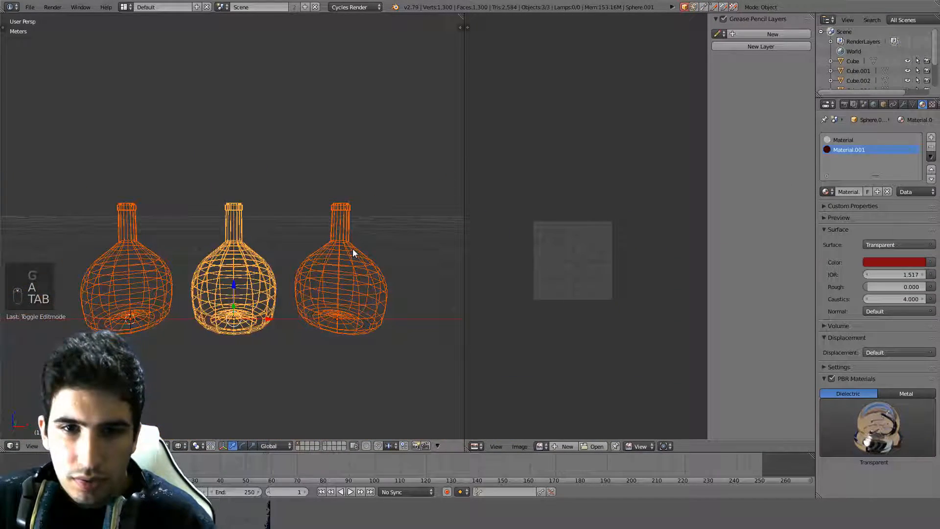
{"action": "right_click", "coordinate": [345, 273]}
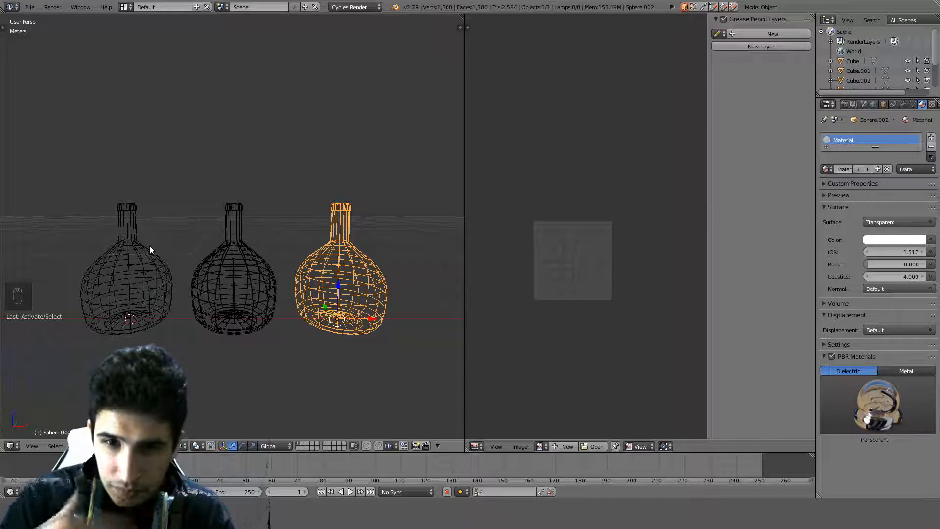
{"action": "key", "text": "Tab"}
{"action": "scroll", "coordinate": [646, 239], "scroll_direction": "up", "scroll_amount": 4}
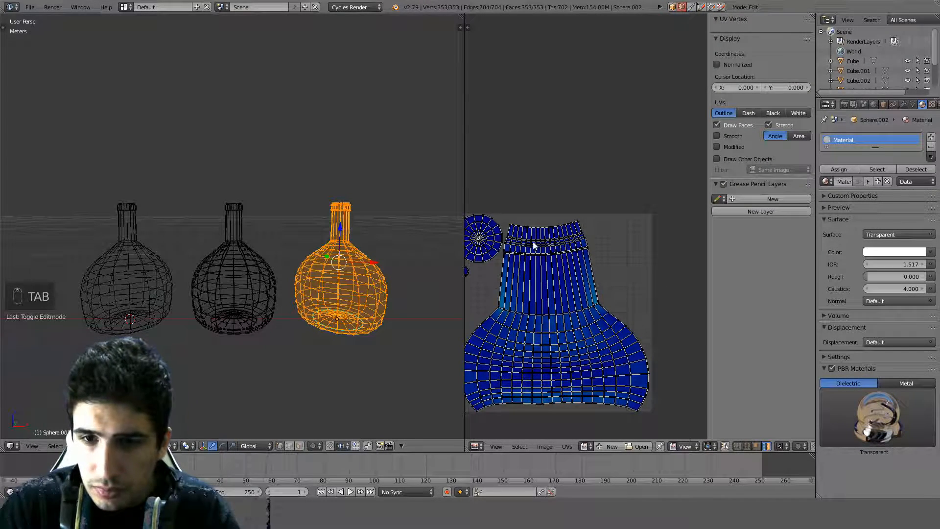
Exit Edit Mode on the rightmost bottle, return to solid shading and merge the UV editor away so the 3D view fills the workspace.
{"action": "middle_click_drag", "start_coordinate": [532, 243], "coordinate": [554, 227]}
{"action": "key", "text": "a"}
{"action": "key", "text": "a"}
{"action": "key", "text": "z"}
{"action": "scroll", "coordinate": [302, 267], "scroll_direction": "down", "scroll_amount": 3}
{"action": "key", "text": "Tab"}
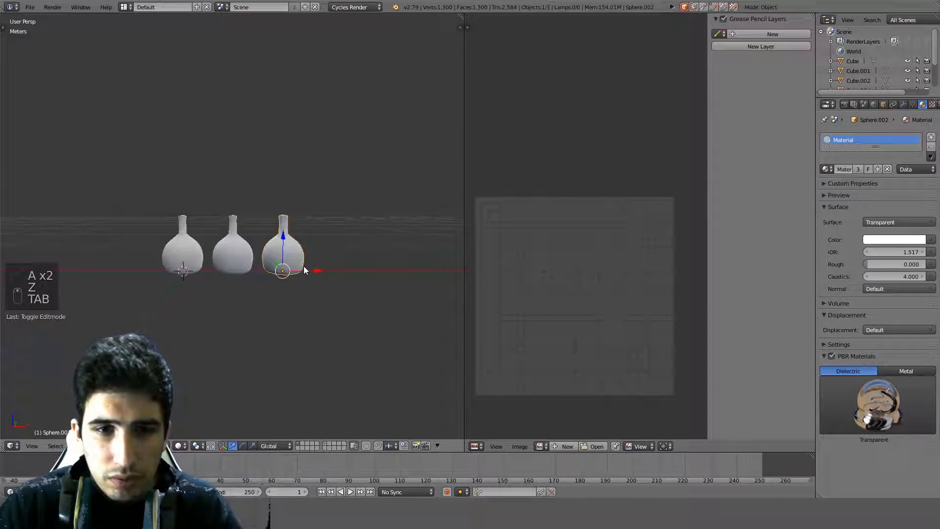
{"action": "middle_click_drag", "start_coordinate": [303, 266], "coordinate": [347, 345]}
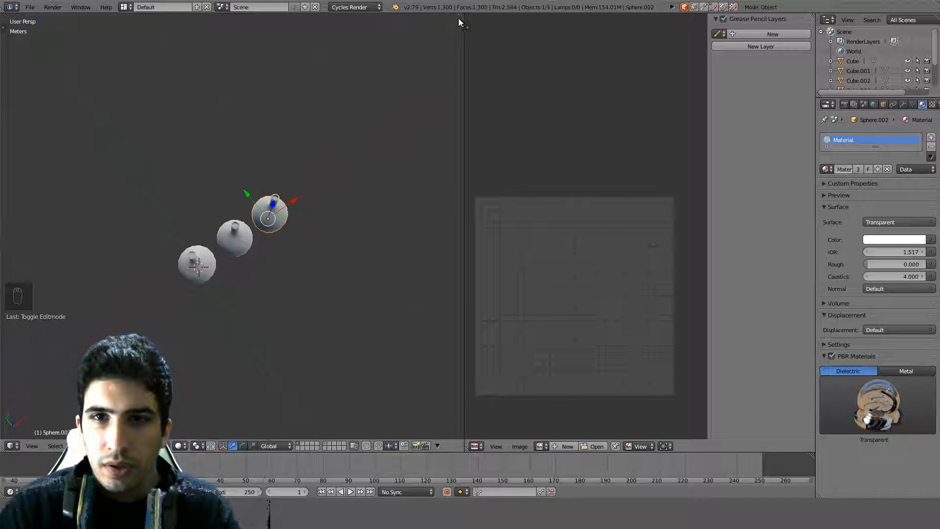
{"action": "left_click_drag", "start_coordinate": [459, 19], "coordinate": [540, 42]}
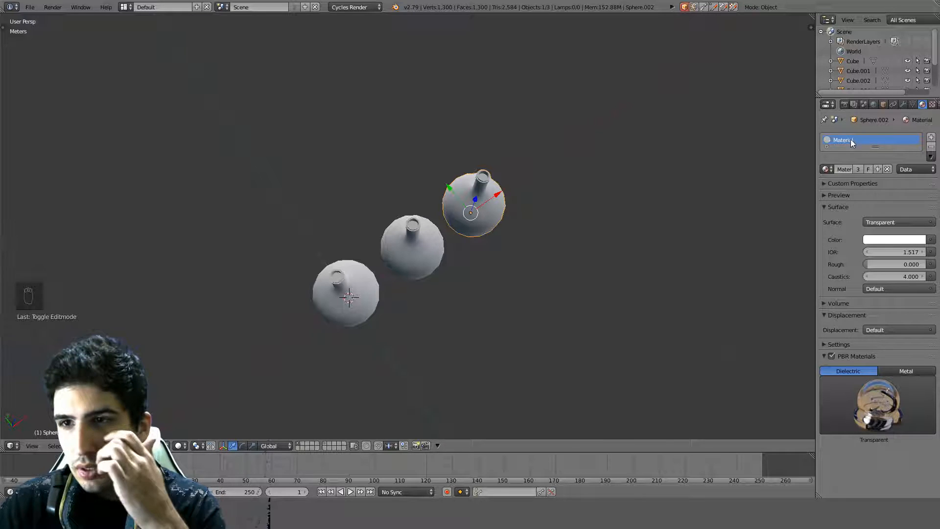
Rename the leftmost bottle's material as MAT_NewWineBottle.
{"action": "right_click", "coordinate": [343, 299]}
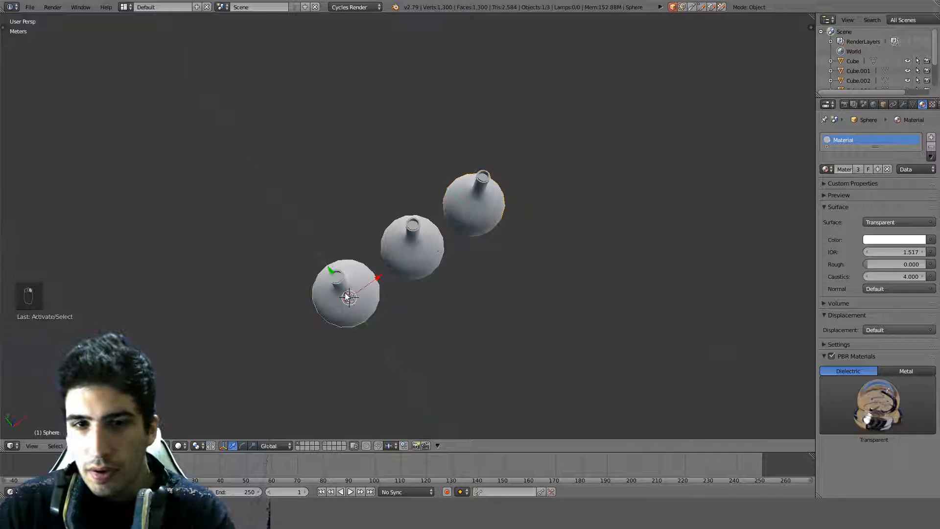
{"action": "double_click", "coordinate": [846, 139]}
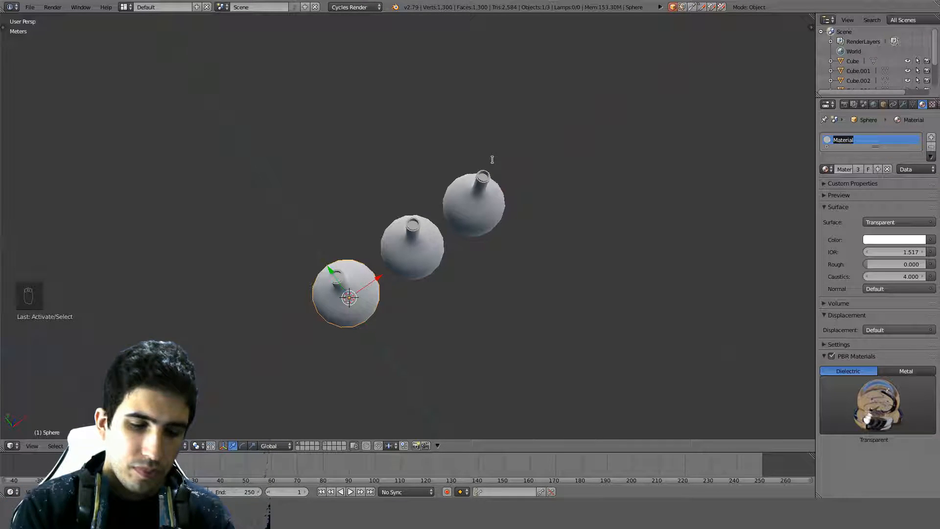
{"action": "type", "text": "Ma"}
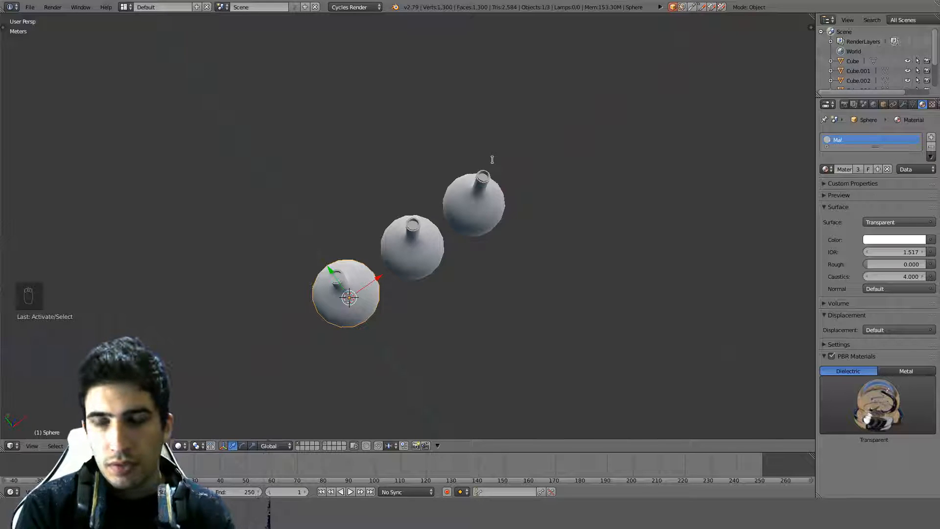
{"action": "type", "text": "t."}
{"action": "key", "text": "BackSpace"}
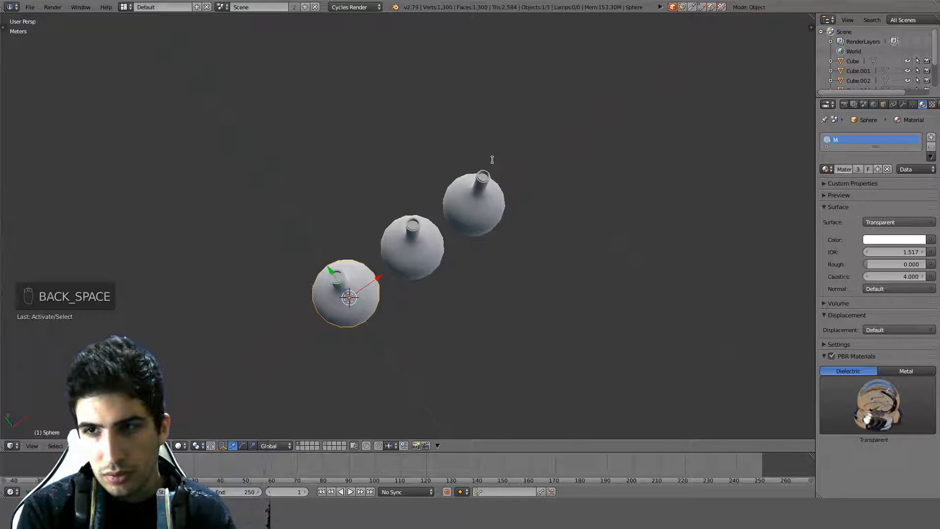
{"action": "type", "text": "AT_New"}
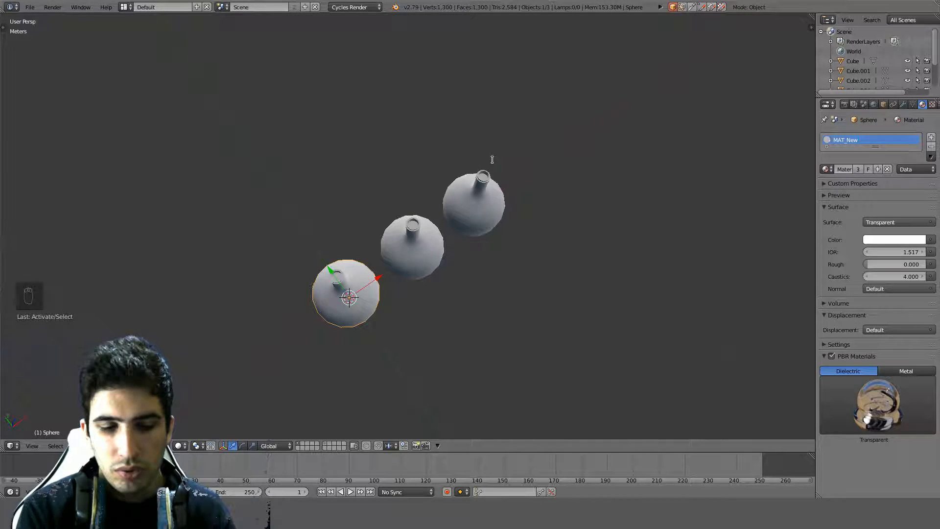
{"action": "type", "text": "WineBottle"}
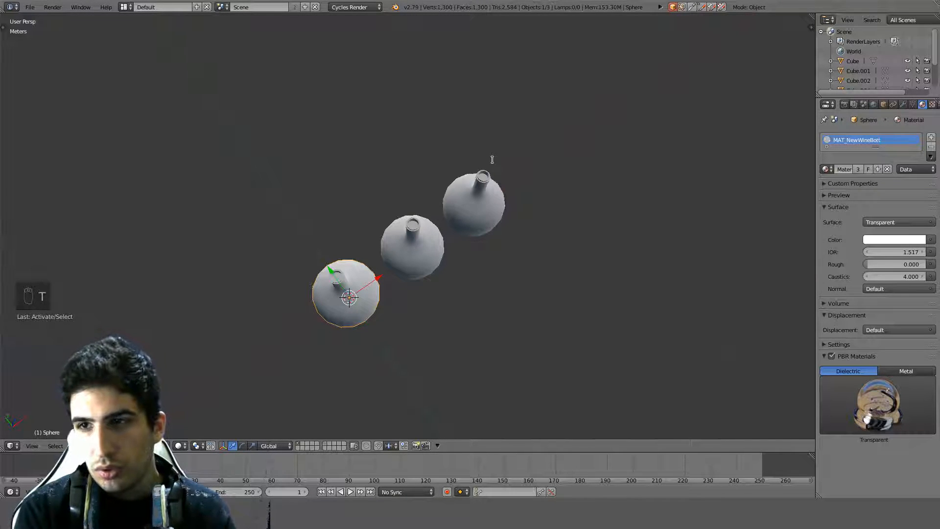
{"action": "key", "text": "Return"}
Rename the middle bottle's red material as MAT_Wine and remove its material slot from that bottle.
{"action": "right_click", "coordinate": [409, 232]}
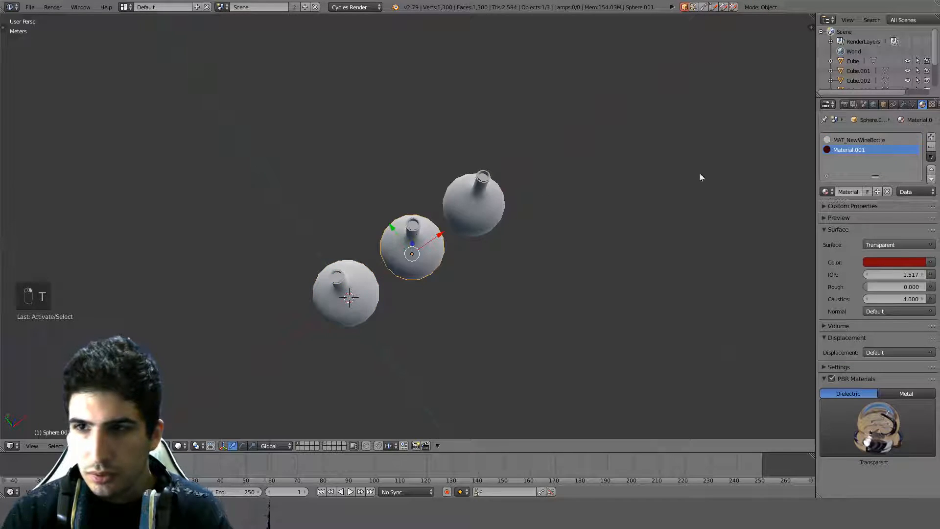
{"action": "left_click", "coordinate": [872, 140]}
{"action": "double_click", "coordinate": [873, 140]}
{"action": "key", "text": "Escape"}
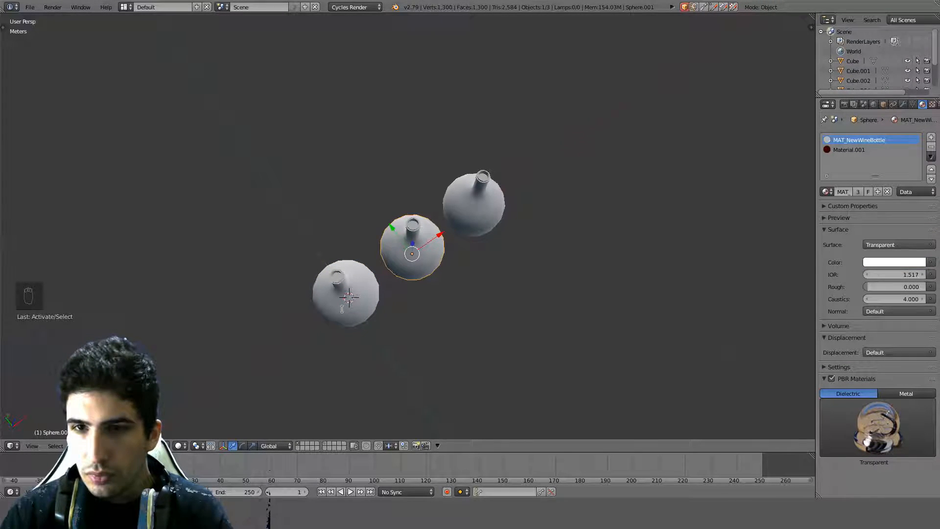
{"action": "left_click", "coordinate": [854, 150]}
{"action": "double_click", "coordinate": [858, 150]}
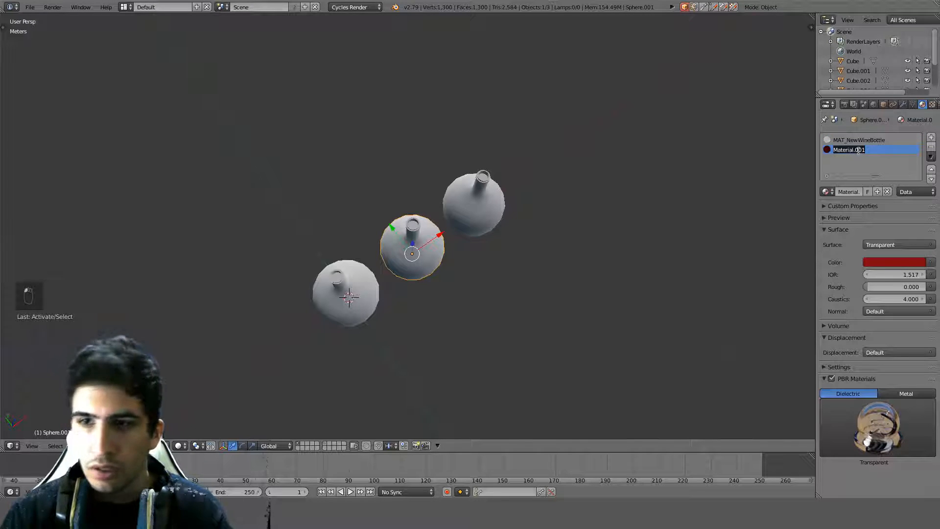
{"action": "type", "text": "MAT_Win"}
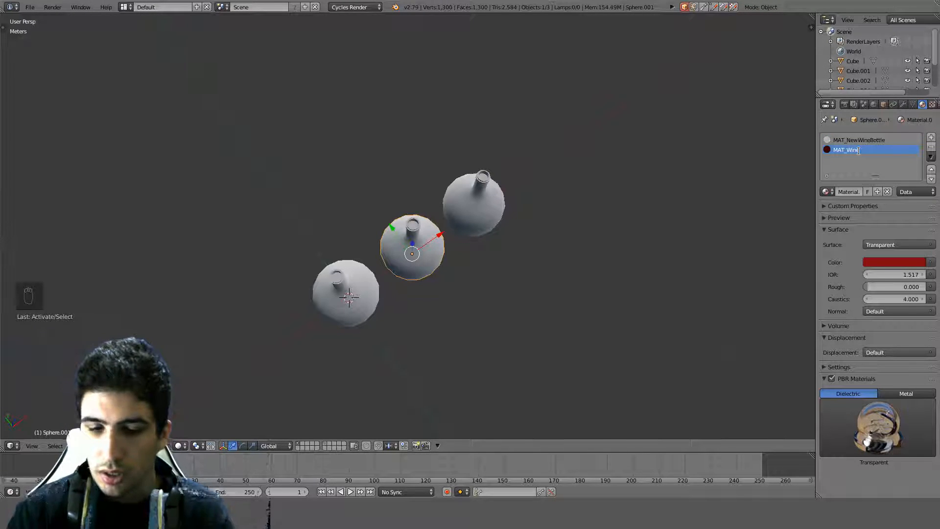
{"action": "key", "text": "Return"}
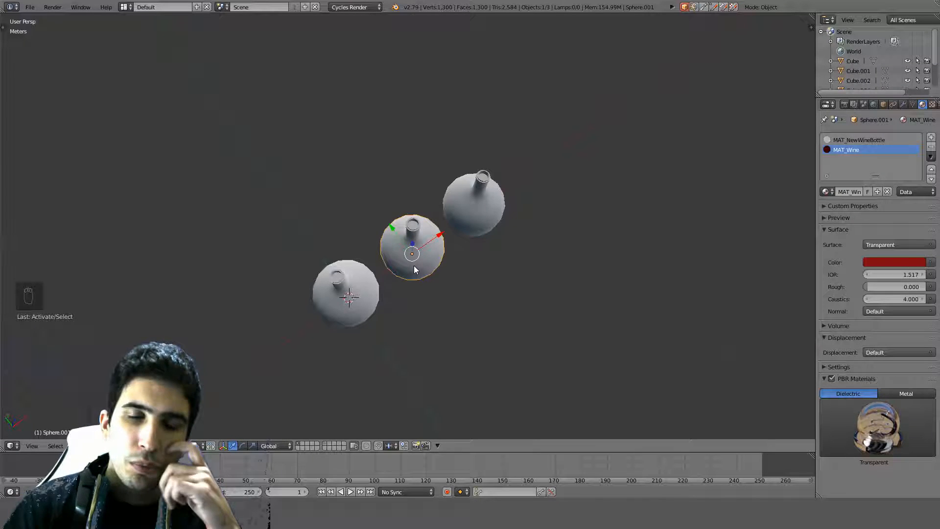
{"action": "scroll", "coordinate": [413, 265], "scroll_direction": "up", "scroll_amount": 6}
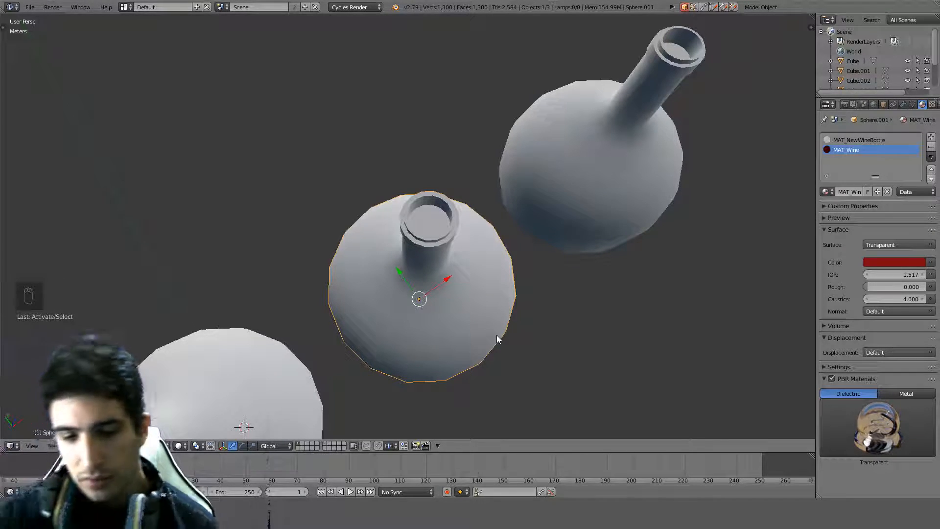
{"action": "left_click", "coordinate": [930, 149]}
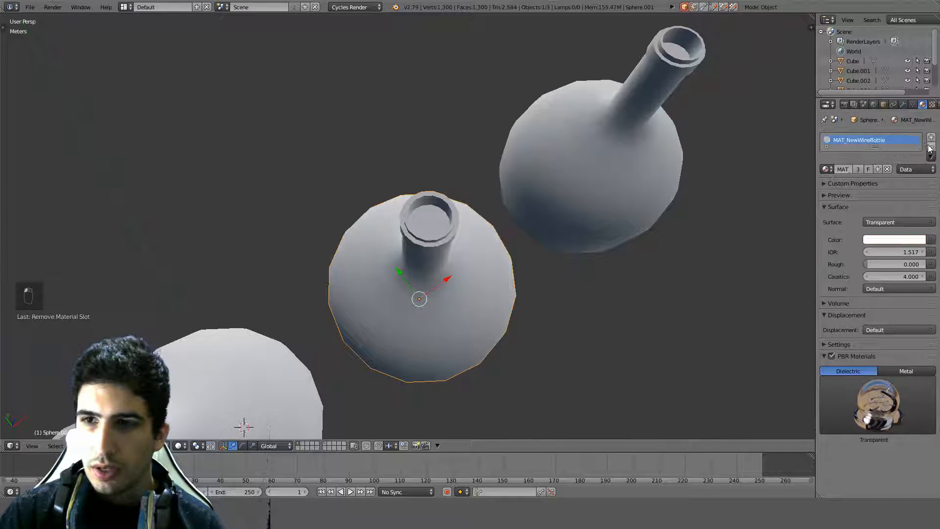
Give the leftmost bottle its own copy of the glass material and rename it MAT_NewWineBottleEmpty.
{"action": "right_click", "coordinate": [250, 353]}
{"action": "left_click", "coordinate": [880, 168]}
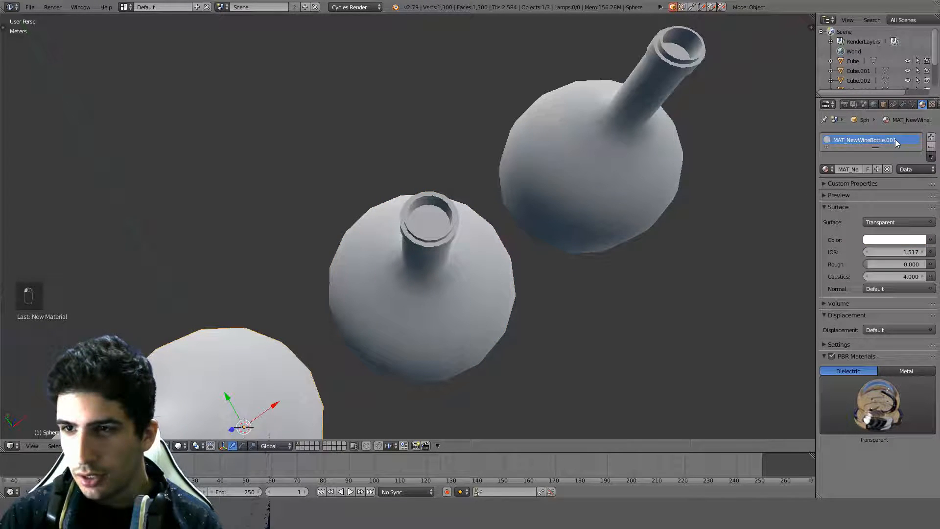
{"action": "double_click", "coordinate": [895, 139]}
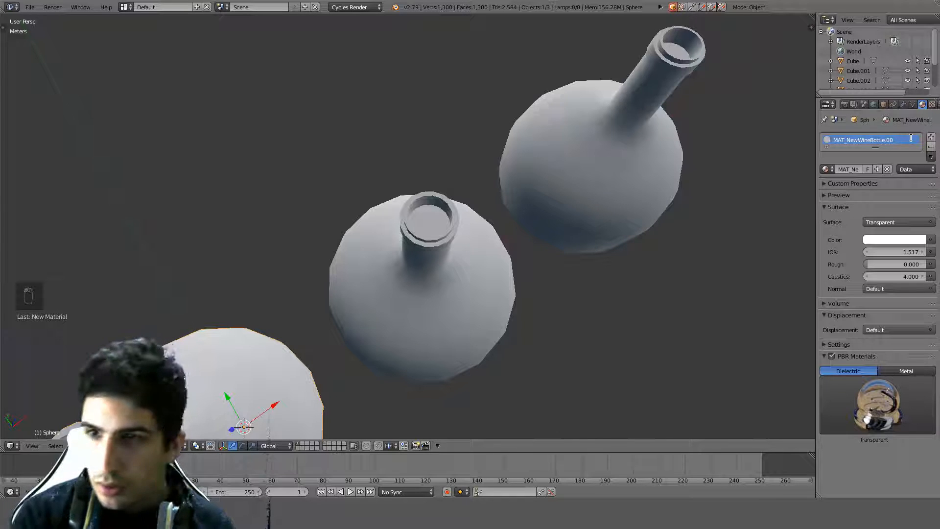
{"action": "key", "text": "BackSpace"}
{"action": "key", "text": "BackSpace"}
{"action": "key", "text": "BackSpace"}
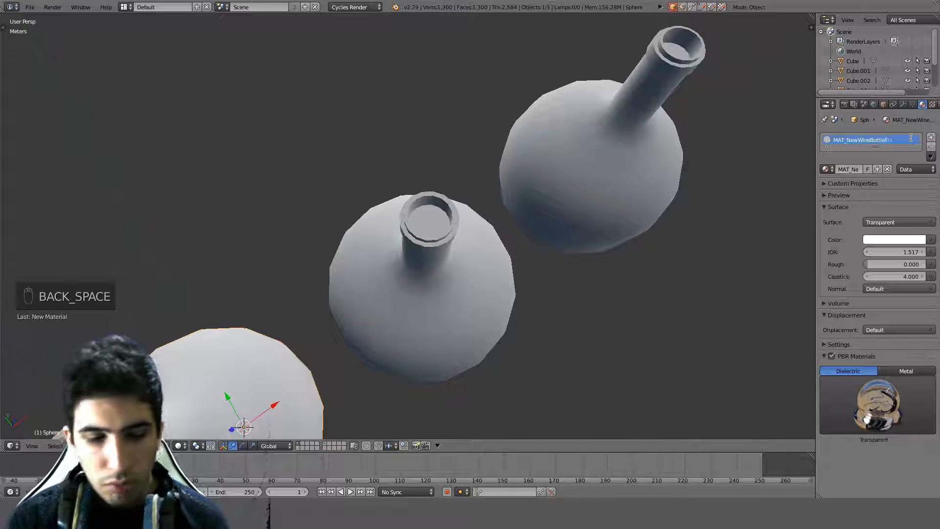
{"action": "type", "text": "Empty"}
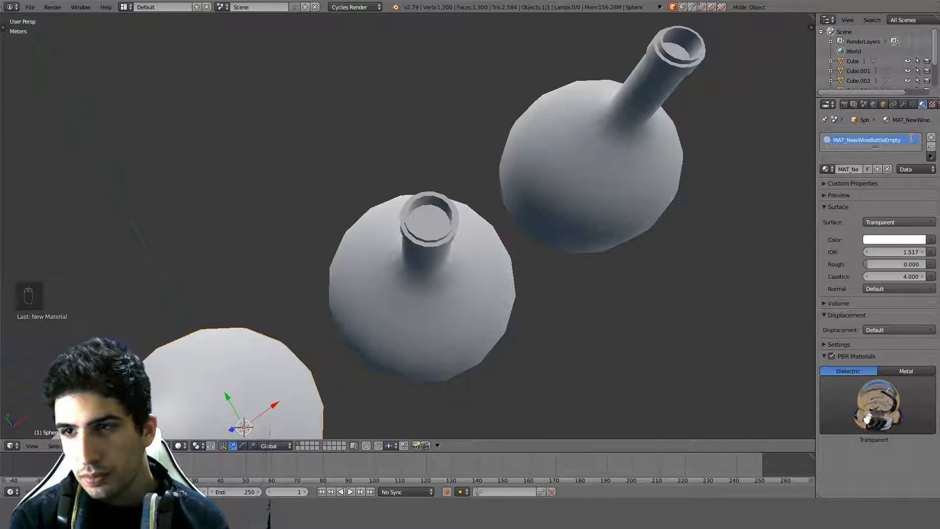
{"action": "key", "text": "Return"}
Give the rightmost bottle its own copy of MAT_NewWineBottle and rename it MAT_OldWineBottle.
{"action": "right_click", "coordinate": [466, 296]}
{"action": "right_click", "coordinate": [608, 185]}
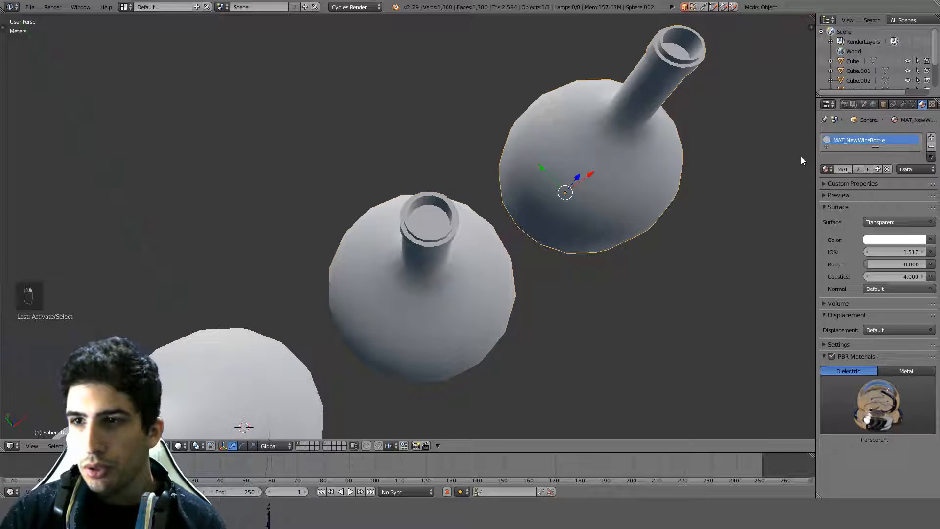
{"action": "double_click", "coordinate": [903, 141]}
{"action": "key", "text": "BackSpace"}
{"action": "key", "text": "BackSpace"}
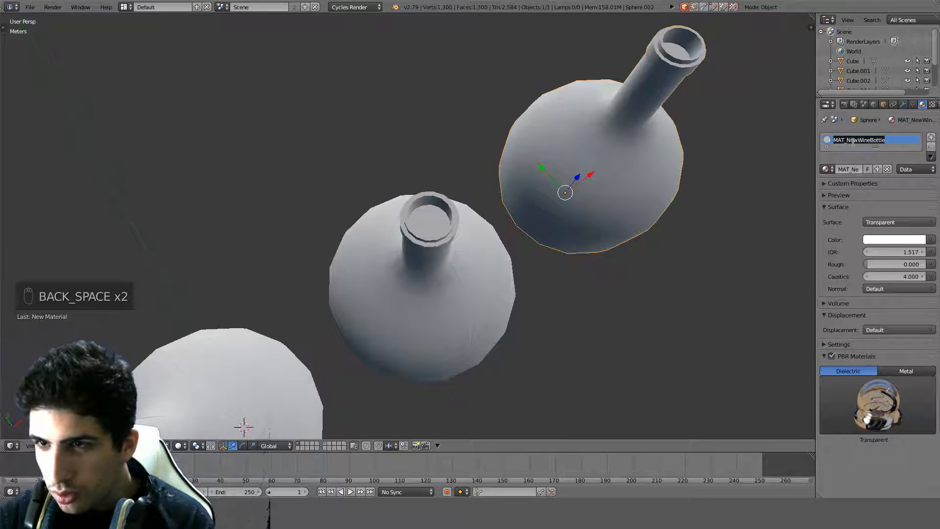
{"action": "key", "text": "BackSpace"}
{"action": "key", "text": "BackSpace"}
{"action": "key", "text": "BackSpace"}
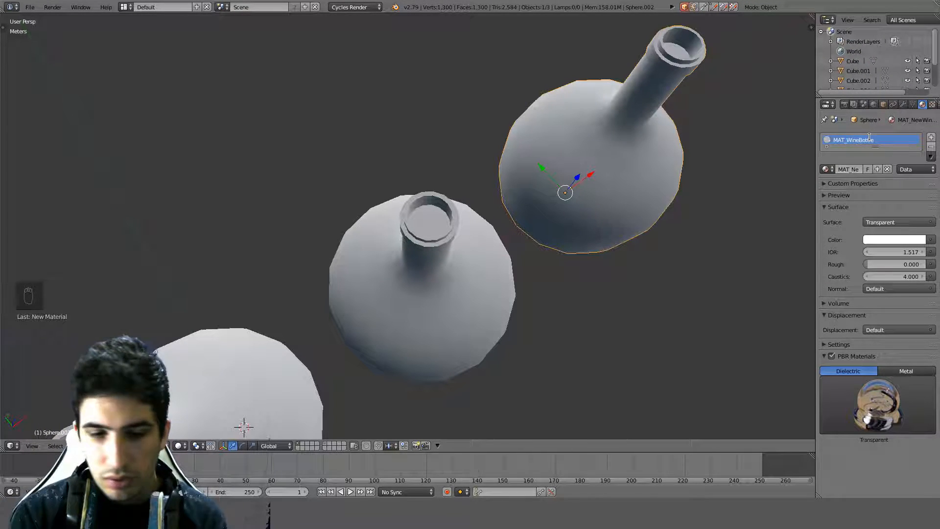
{"action": "key", "text": "Return"}
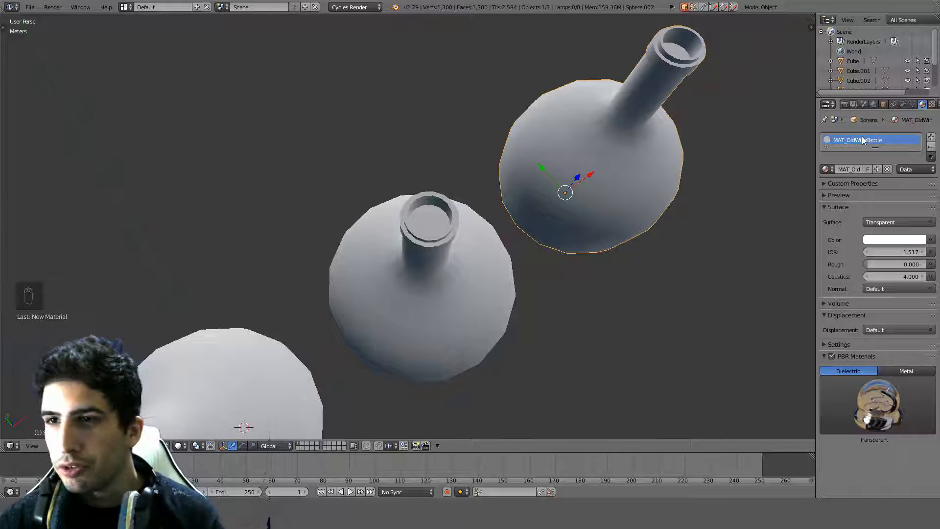
Rename the rightmost bottle object as OldWineBottle, matching its material's name without the prefix.
{"action": "scroll", "coordinate": [727, 148], "scroll_direction": "down", "scroll_amount": 3}
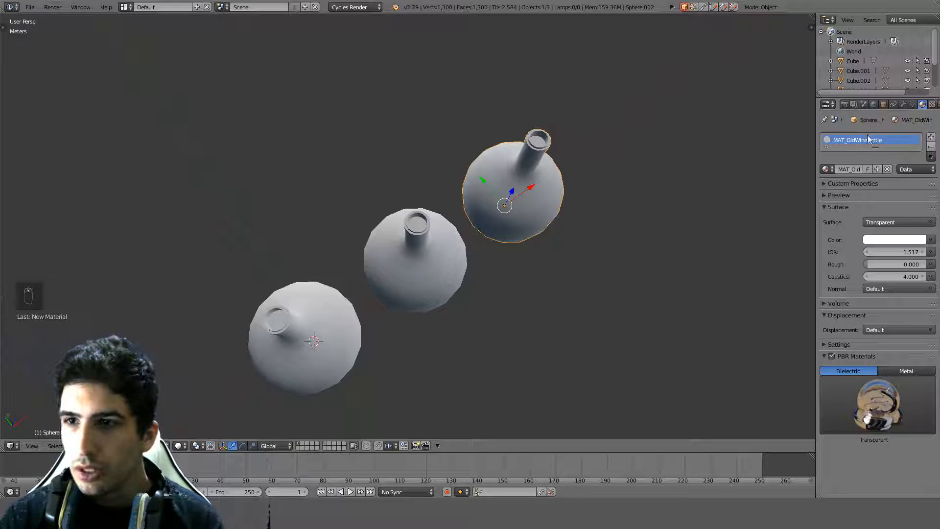
{"action": "double_click", "coordinate": [868, 140]}
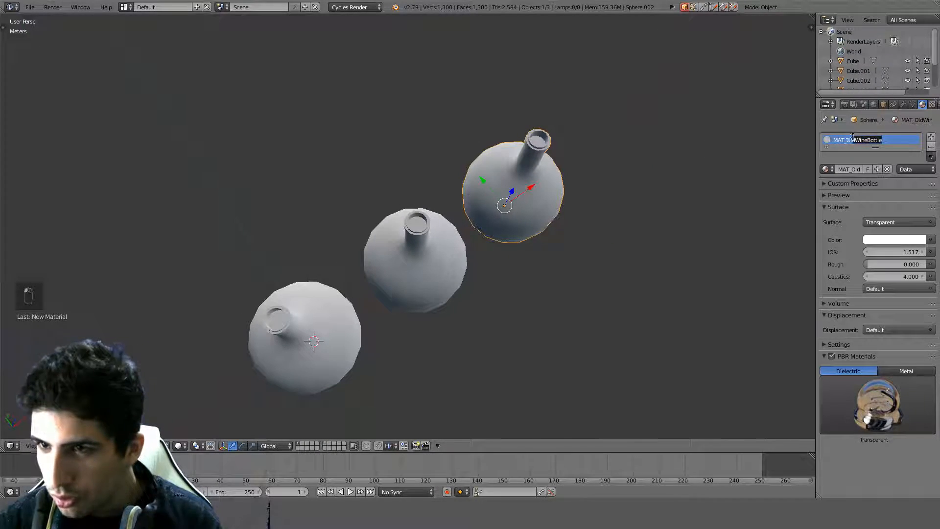
{"action": "left_click", "coordinate": [883, 104]}
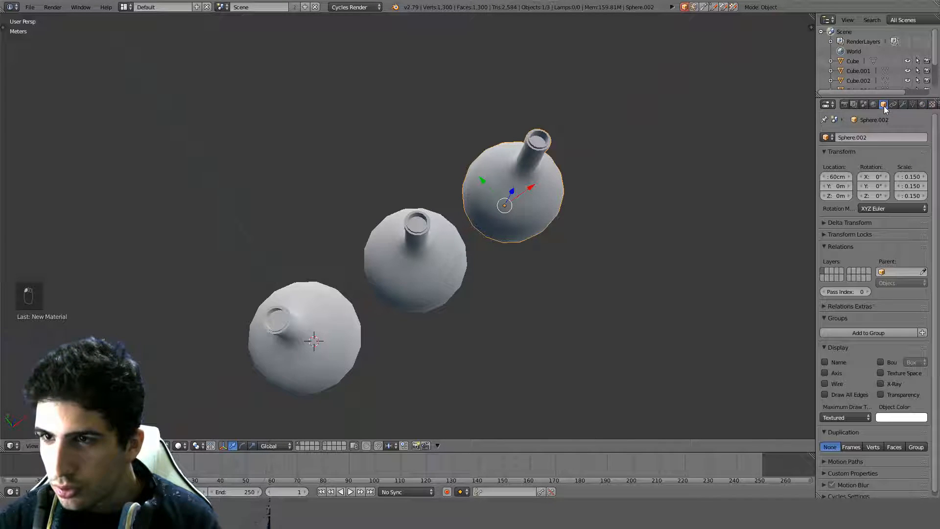
{"action": "double_click", "coordinate": [873, 138]}
{"action": "type", "text": "OldWineBottle"}
{"action": "key", "text": "Return"}
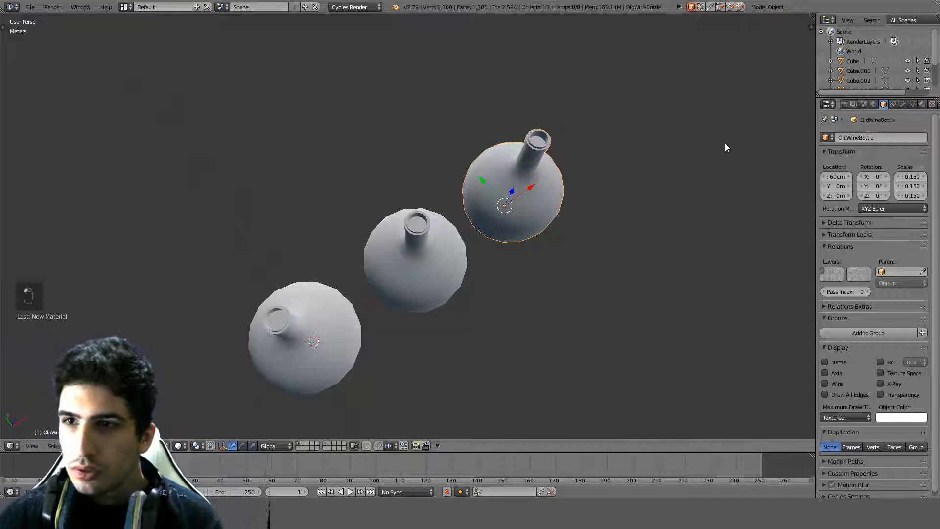
Rename the middle bottle object as NewWineBottle.
{"action": "right_click", "coordinate": [447, 257]}
{"action": "double_click", "coordinate": [860, 139]}
{"action": "type", "text": "OldWineBottle"}
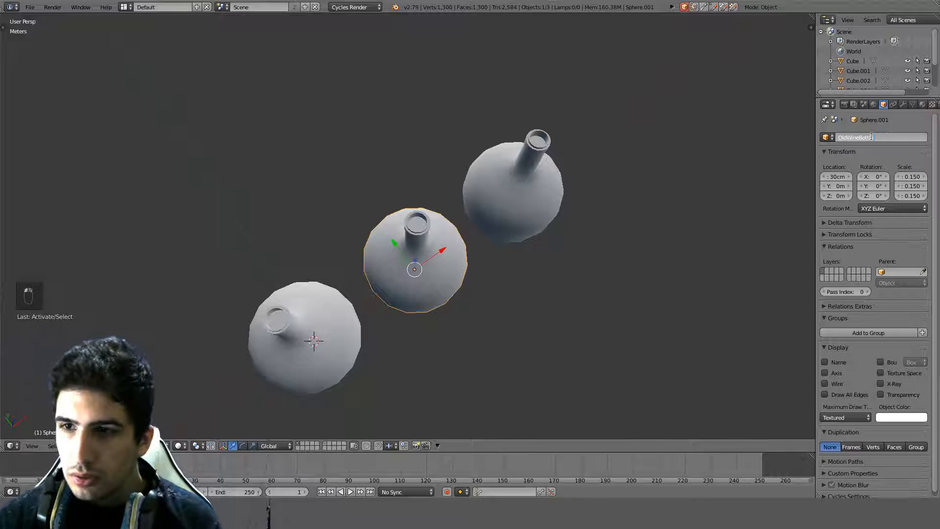
{"action": "left_click", "coordinate": [844, 139]}
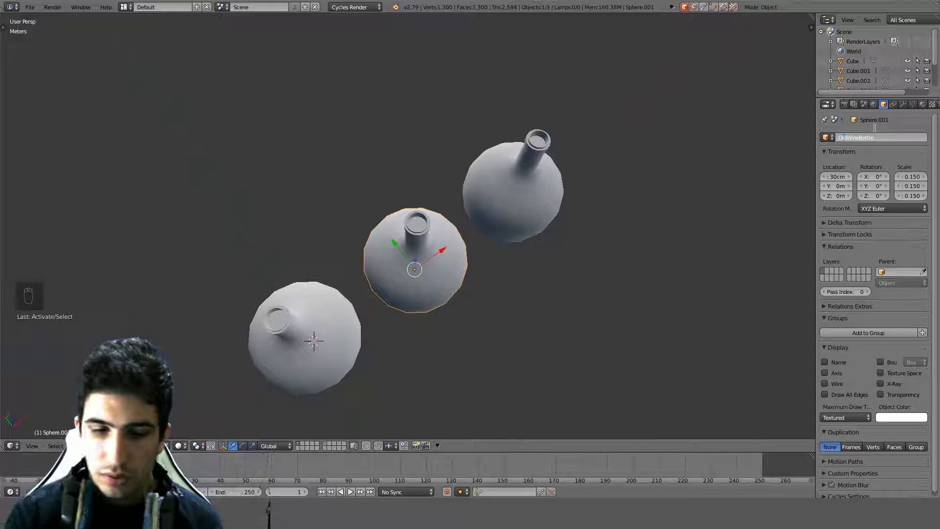
{"action": "key", "text": "BackSpace"}
{"action": "key", "text": "BackSpace"}
{"action": "key", "text": "BackSpace"}
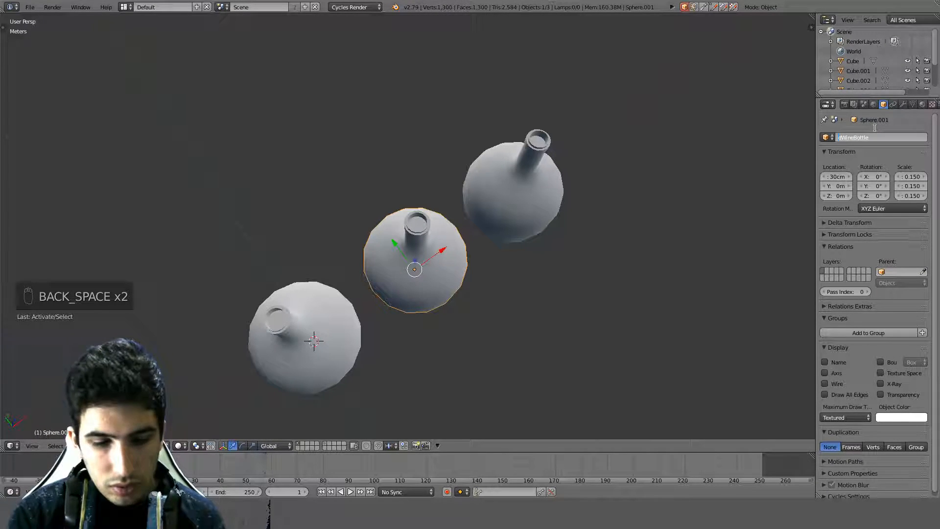
{"action": "type", "text": "New"}
{"action": "key", "text": "Return"}
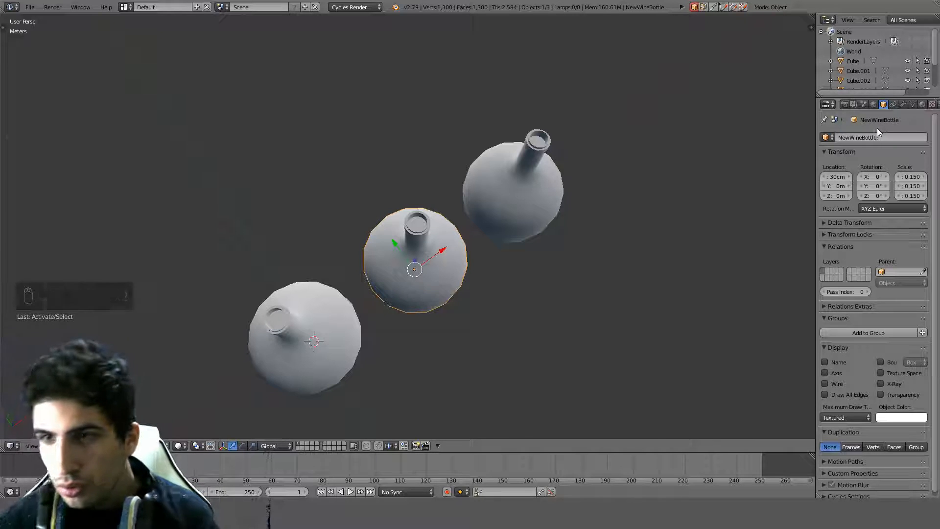
Rename the leftmost bottle object as NewWineBottleEmpty, reusing the middle bottle's name with Empty added.
{"action": "left_click", "coordinate": [876, 137]}
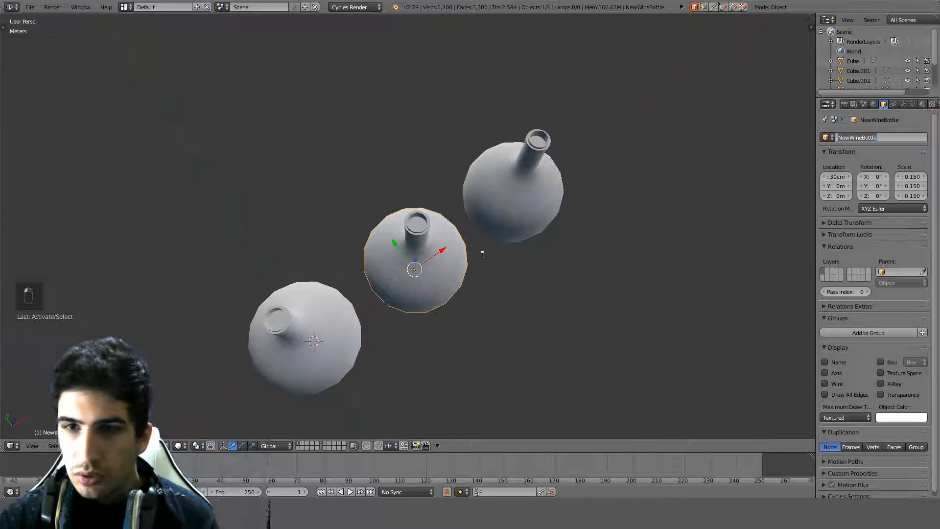
{"action": "right_click", "coordinate": [331, 325]}
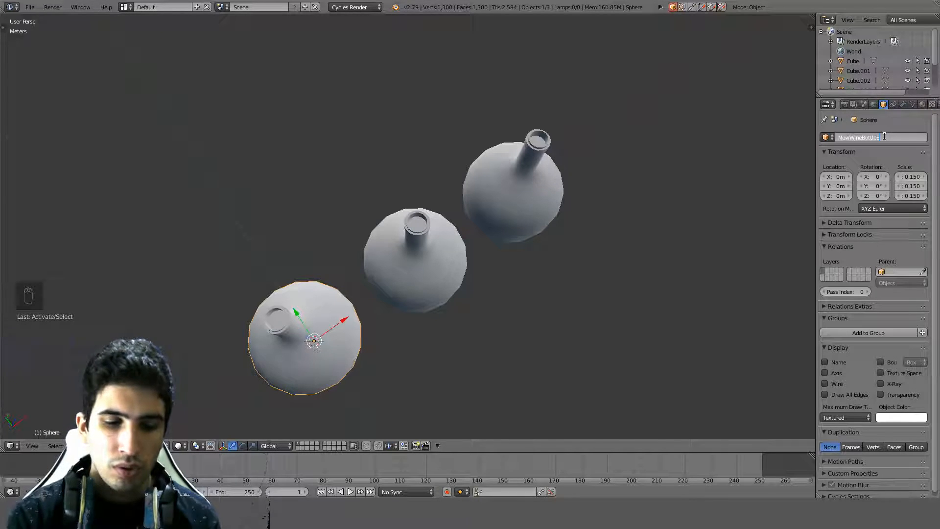
{"action": "key", "text": "Return"}
{"action": "scroll", "coordinate": [866, 59], "scroll_direction": "down", "scroll_amount": 1}
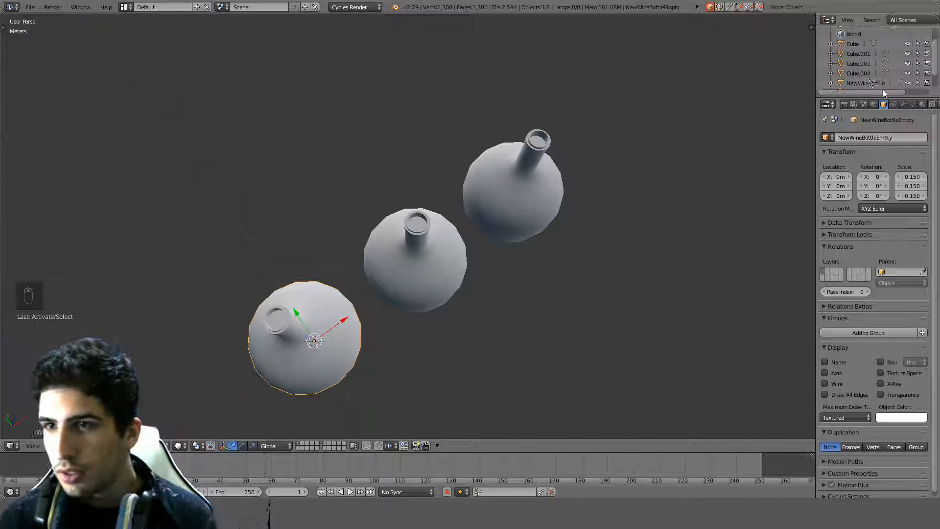
Select Cube.001 in the scene's object list and check the names of the three bottle objects.
{"action": "left_click", "coordinate": [849, 54]}
{"action": "scroll", "coordinate": [865, 78], "scroll_direction": "down", "scroll_amount": 2}
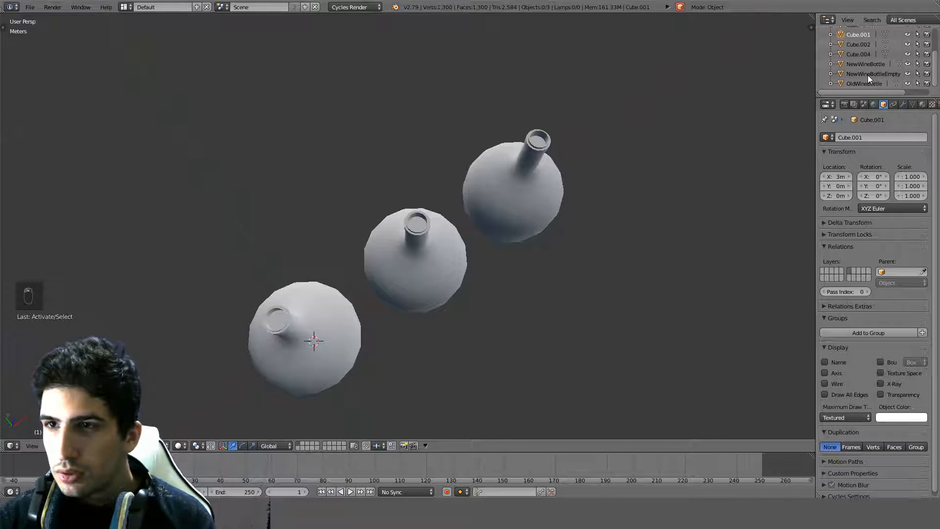
{"action": "scroll", "coordinate": [490, 249], "scroll_direction": "down", "scroll_amount": 3}
Save the scene as a new file named MedievalWineBottles.blend in the Objects\Food folder.
{"action": "key", "text": "ctrl+shift+s"}
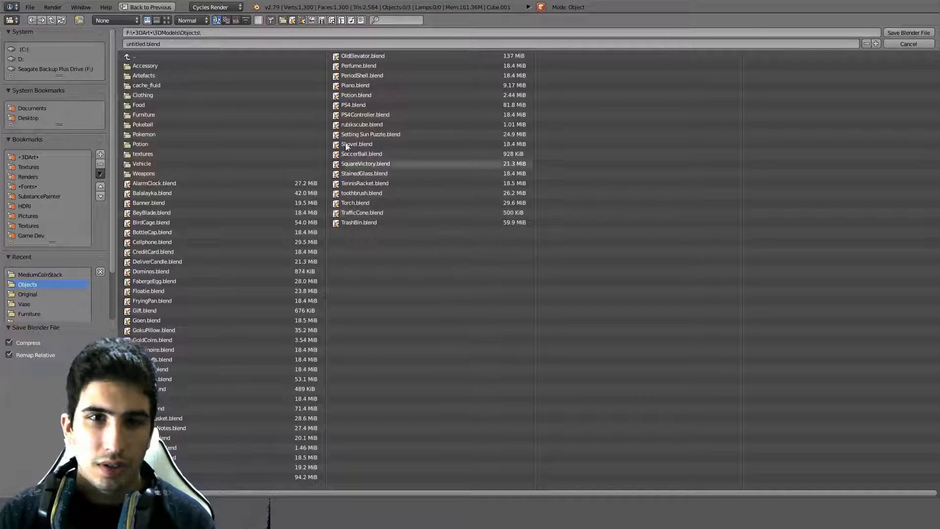
{"action": "left_click", "coordinate": [158, 106]}
{"action": "left_click", "coordinate": [164, 43]}
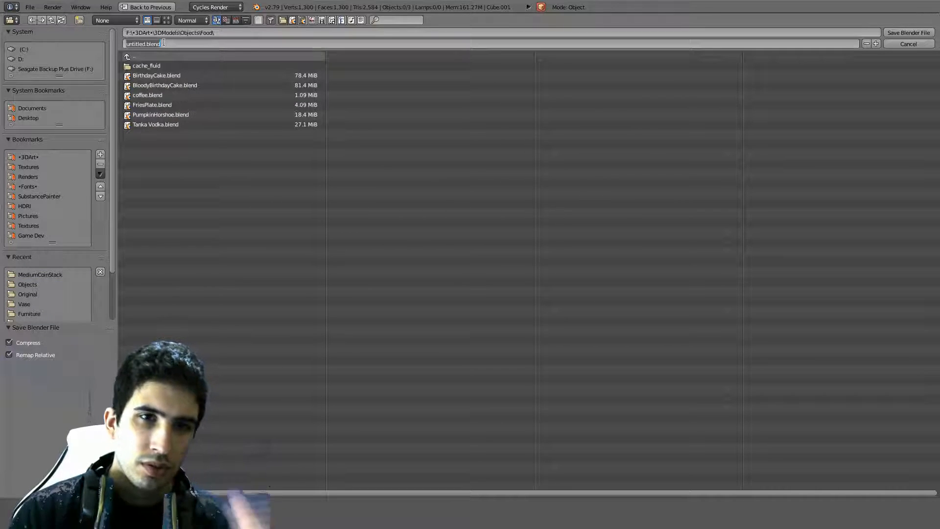
{"action": "type", "text": "Med"}
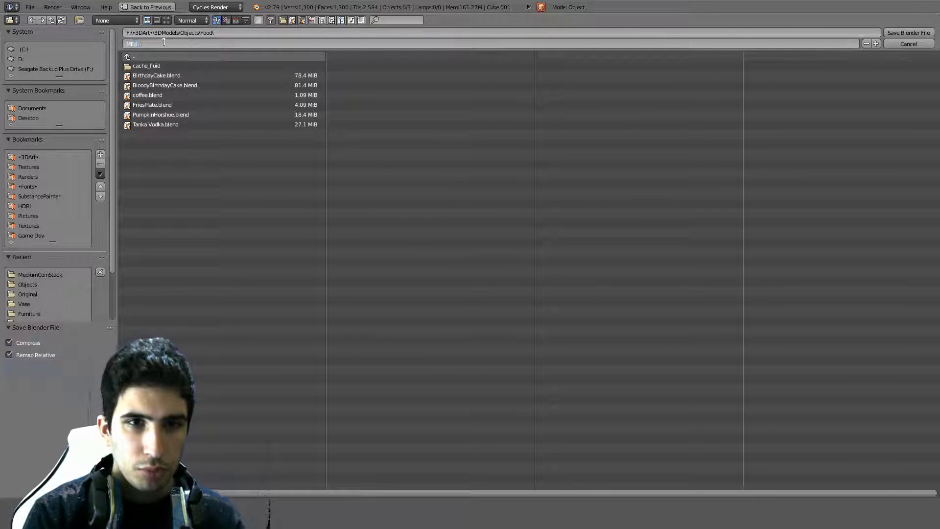
{"action": "type", "text": "ievalW"}
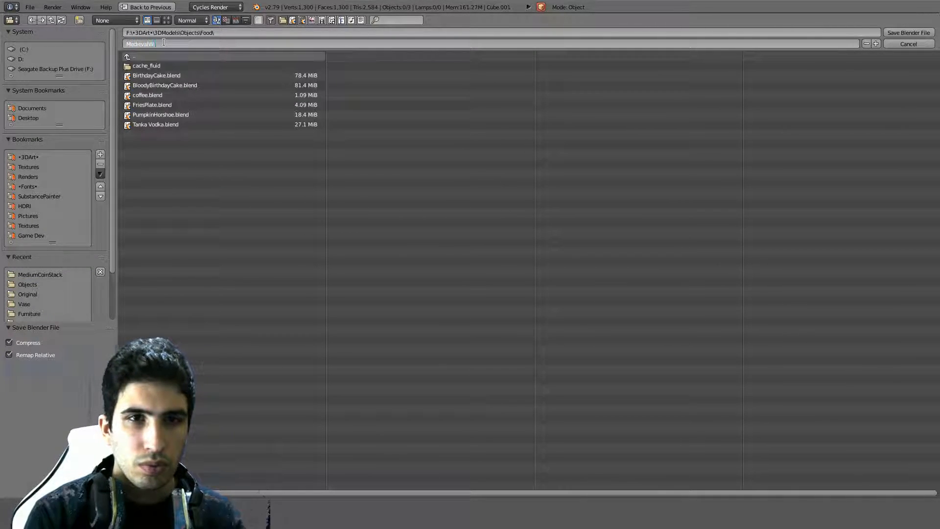
{"action": "type", "text": "ineBottles"}
{"action": "key", "text": "Return"}
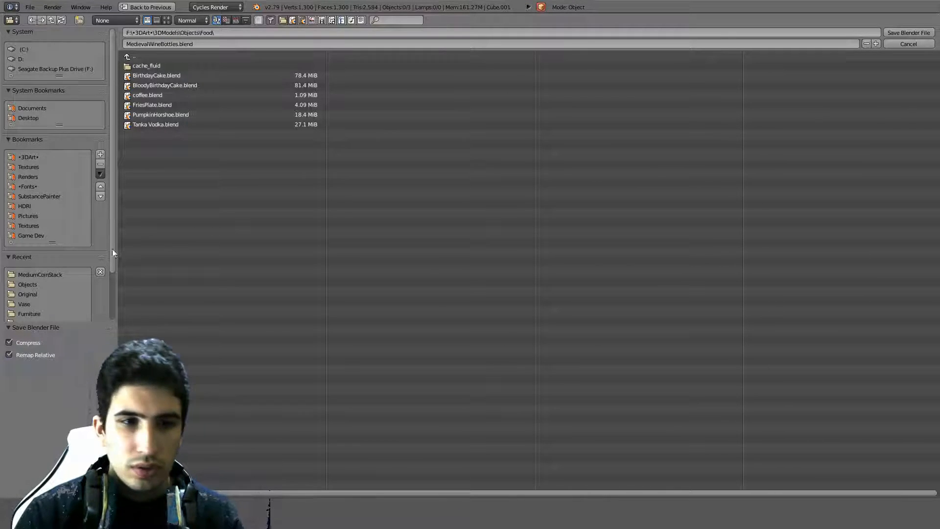
{"action": "left_click", "coordinate": [900, 33]}
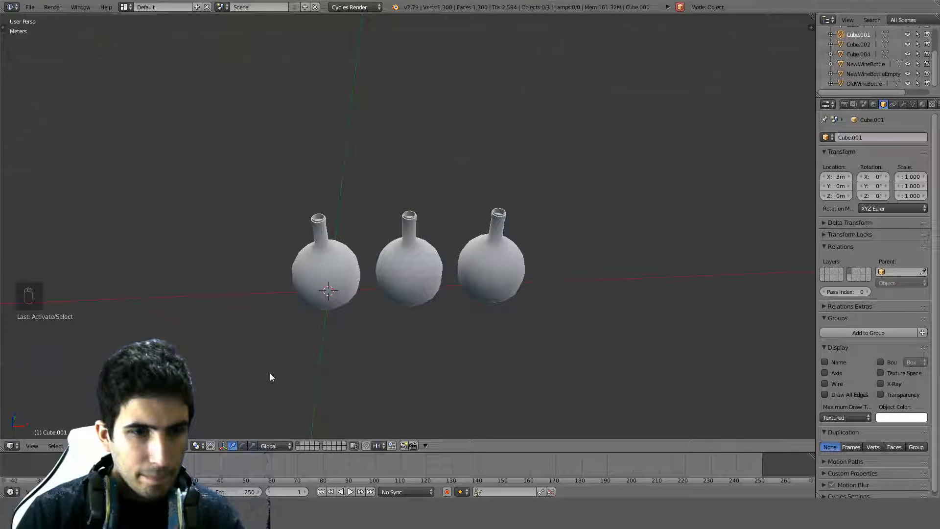
Show only layer 6 with the four beveled example cubes and frame the second and third cubes closely.
{"action": "left_click", "coordinate": [326, 443]}
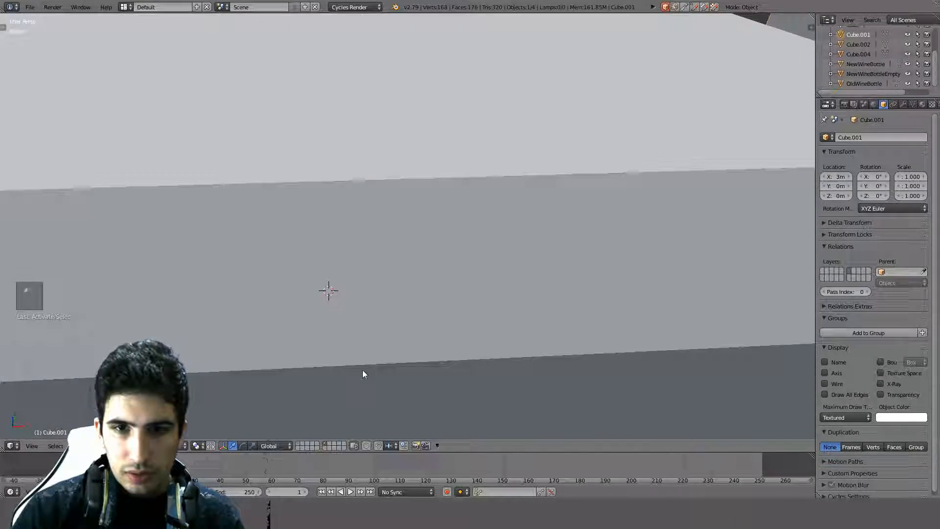
{"action": "scroll", "coordinate": [363, 369], "scroll_direction": "down", "scroll_amount": 9}
{"action": "middle_click_drag", "start_coordinate": [502, 289], "coordinate": [398, 291], "text": "shift"}
{"action": "middle_click_drag", "start_coordinate": [495, 217], "coordinate": [430, 217], "text": "shift"}
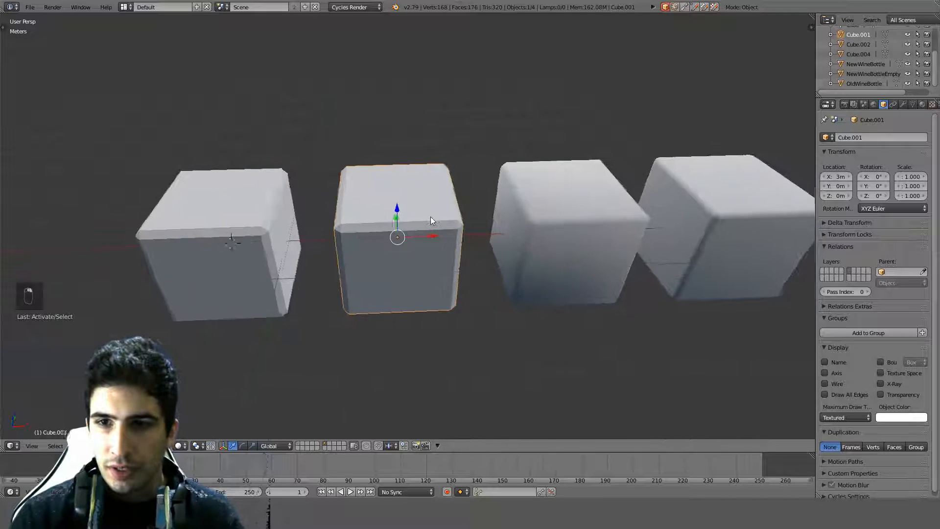
{"action": "scroll", "coordinate": [450, 211], "scroll_direction": "up", "scroll_amount": 3}
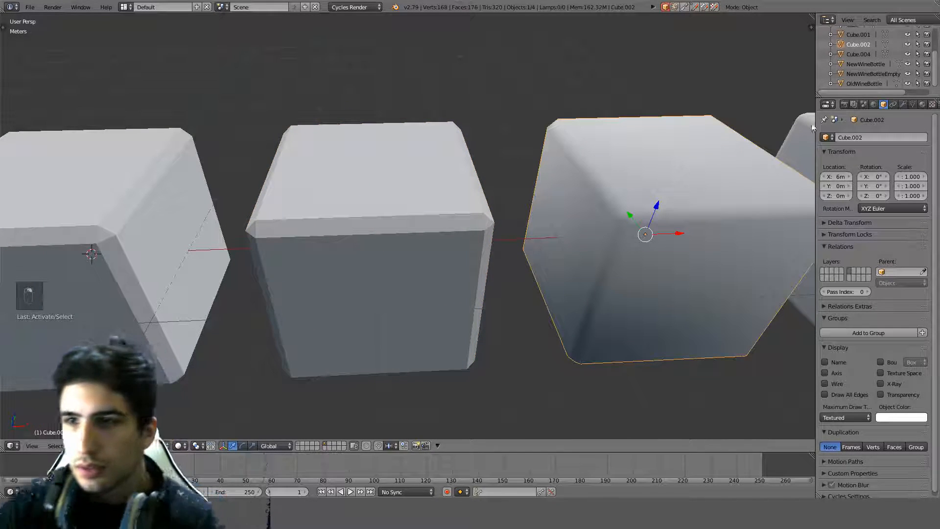
Turn Auto Smooth on and back off for the third cube, Cube.002, to compare its shading.
{"action": "left_click", "coordinate": [913, 104]}
{"action": "left_click", "coordinate": [826, 167]}
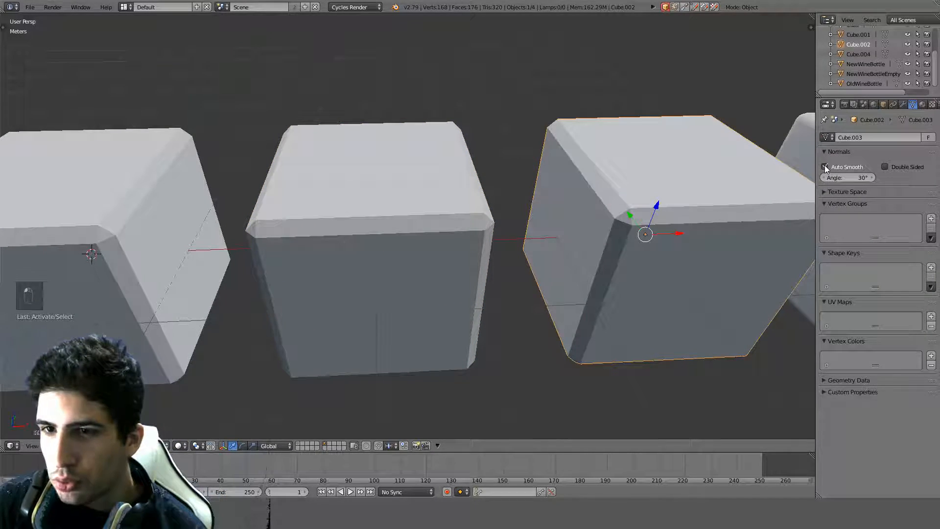
{"action": "left_click", "coordinate": [825, 167]}
Select the second cube, Cube.001, and display the 3D view's properties and shading settings.
{"action": "right_click", "coordinate": [481, 240]}
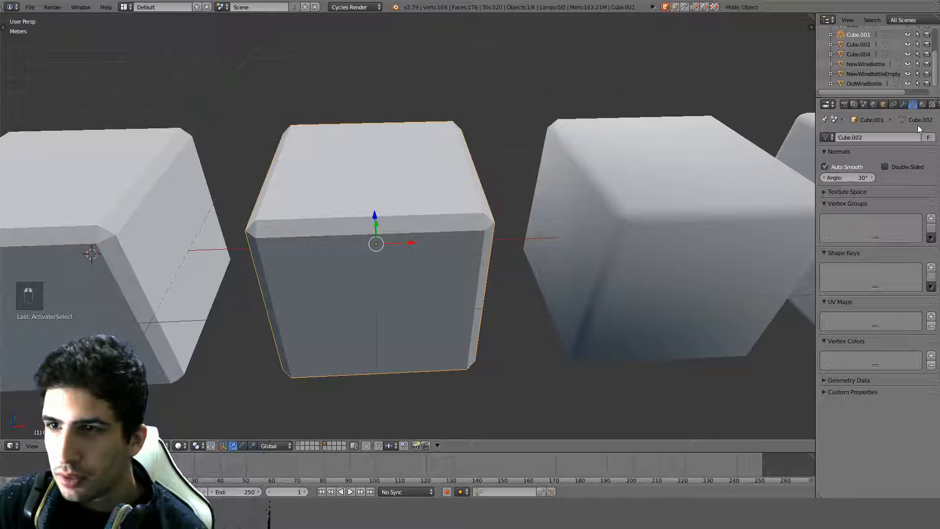
{"action": "middle_click_drag", "start_coordinate": [766, 178], "coordinate": [637, 183]}
{"action": "key", "text": "n"}
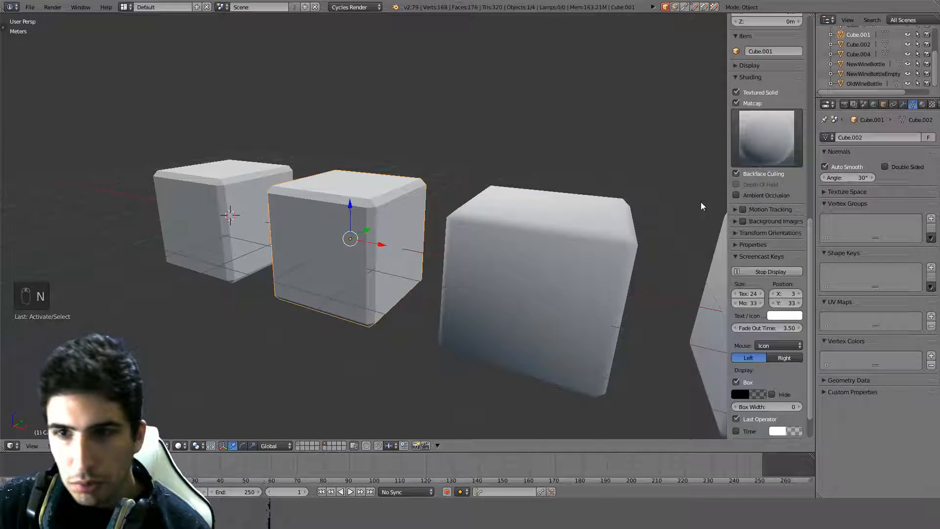
Turn off Matcap shading in the viewport and add a Normal Edit modifier to the second cube in the row.
{"action": "left_click", "coordinate": [736, 104]}
{"action": "middle_click_drag", "start_coordinate": [592, 191], "coordinate": [581, 225]}
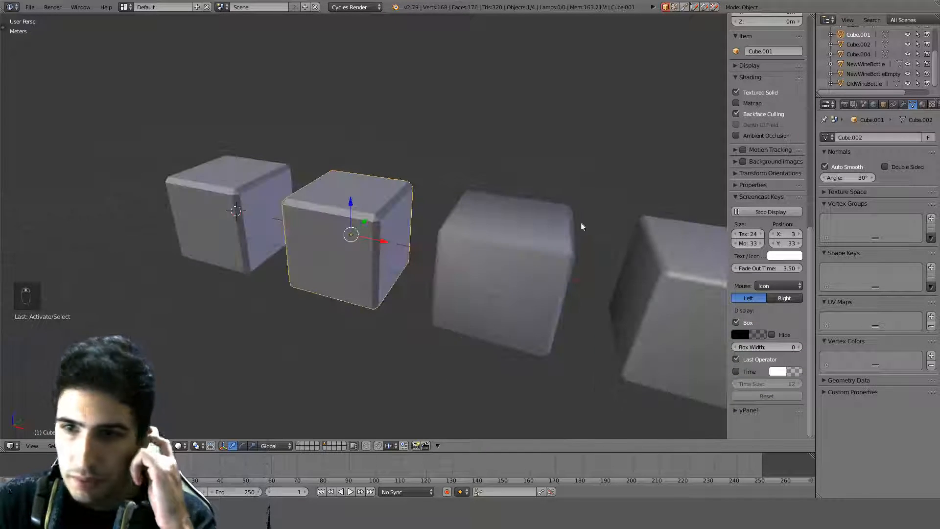
{"action": "left_click", "coordinate": [903, 104]}
{"action": "left_click", "coordinate": [871, 137]}
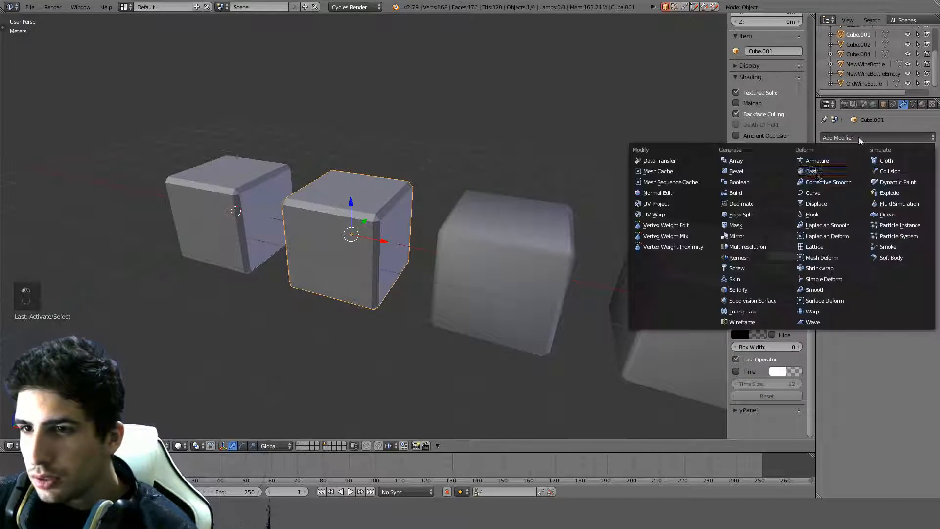
{"action": "left_click", "coordinate": [676, 195]}
{"action": "middle_click_drag", "start_coordinate": [615, 210], "coordinate": [382, 220]}
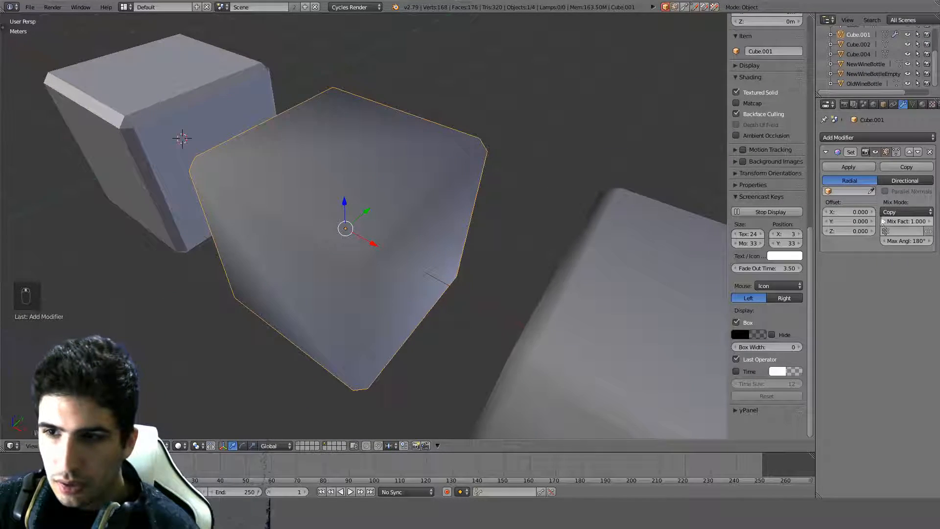
Set the Normal Edit modifier's mix mode to Add and check the cube's shading.
{"action": "left_click", "coordinate": [889, 212]}
{"action": "left_click", "coordinate": [896, 194]}
{"action": "mouse_move", "coordinate": [604, 237]}
{"action": "middle_mouse_down"}
{"action": "mouse_move", "coordinate": [692, 180]}
{"action": "mouse_move", "coordinate": [722, 206]}
{"action": "mouse_move", "coordinate": [717, 224]}
{"action": "mouse_move", "coordinate": [451, 204]}
{"action": "mouse_move", "coordinate": [563, 142]}
{"action": "mouse_move", "coordinate": [577, 151]}
{"action": "mouse_move", "coordinate": [531, 183]}
{"action": "mouse_move", "coordinate": [413, 198]}
{"action": "mouse_move", "coordinate": [742, 218]}
{"action": "middle_mouse_up"}
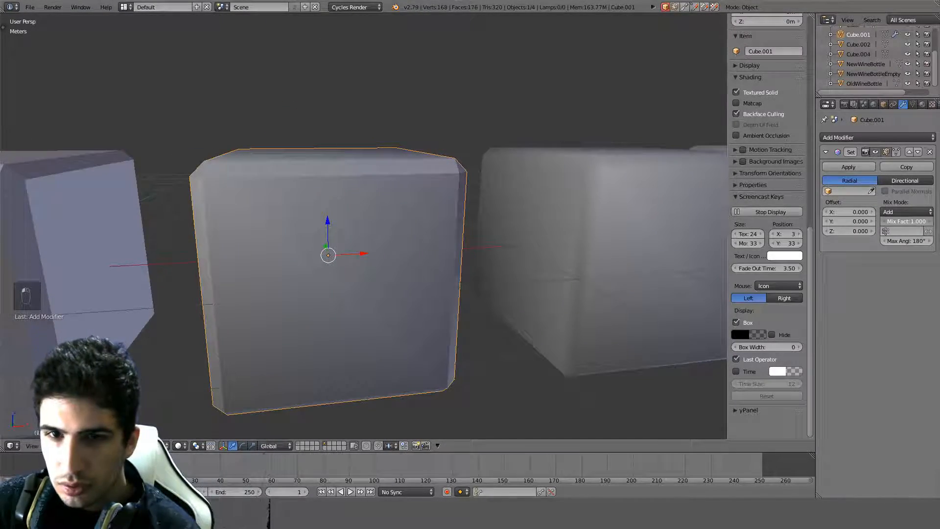
Try a maximum angle of 0° on the second cube's Normal Edit modifier.
{"action": "mouse_move", "coordinate": [922, 222]}
{"action": "left_mouse_down"}
{"action": "mouse_move", "coordinate": [882, 221]}
{"action": "mouse_move", "coordinate": [938, 221]}
{"action": "left_mouse_up"}
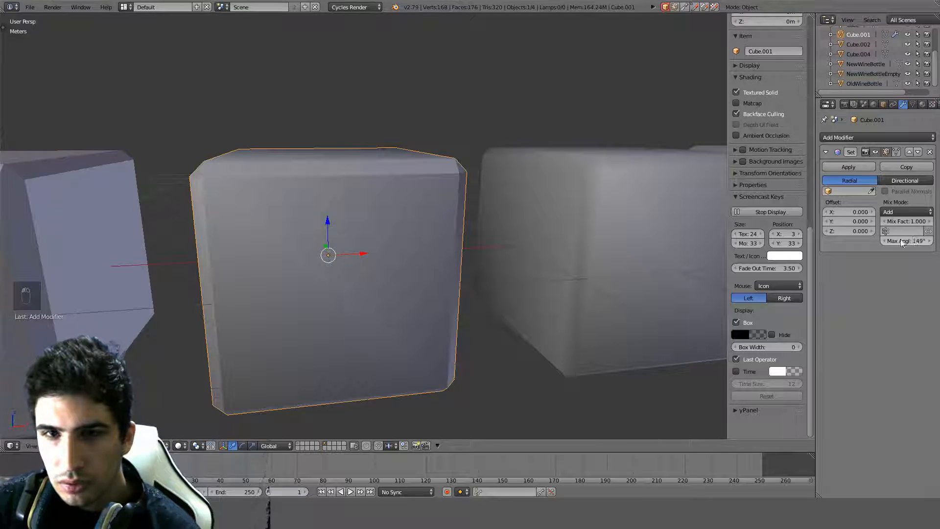
{"action": "type", "text": "00"}
{"action": "key", "text": "Return"}
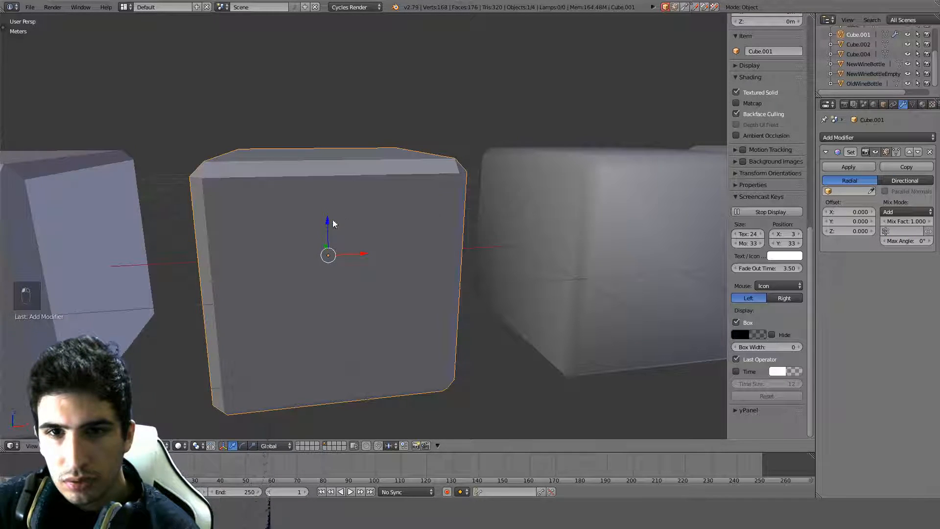
{"action": "middle_click_drag", "start_coordinate": [333, 219], "coordinate": [266, 242]}
Raise the Normal Edit modifier's maximum angle to its 180° limit and check the beveled edges.
{"action": "left_click", "coordinate": [911, 239]}
{"action": "type", "text": "3"}
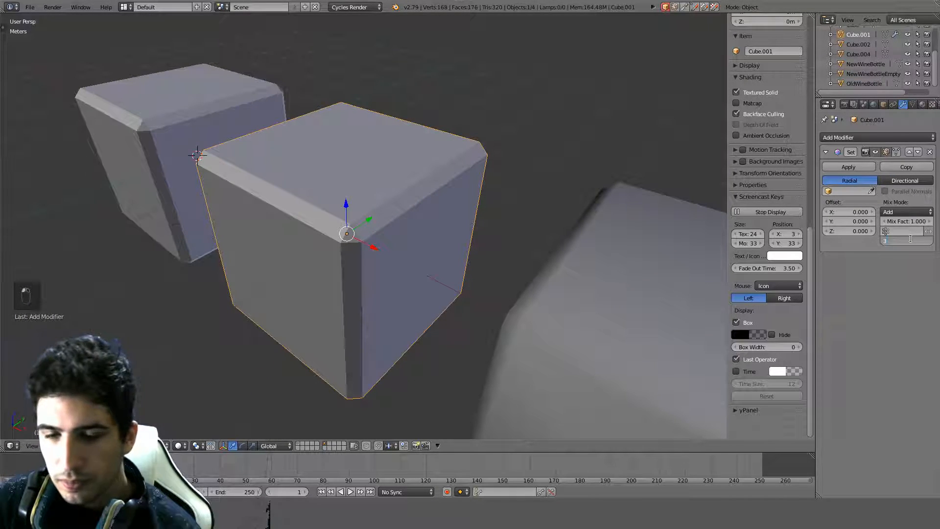
{"action": "type", "text": "60"}
{"action": "key", "text": "Return"}
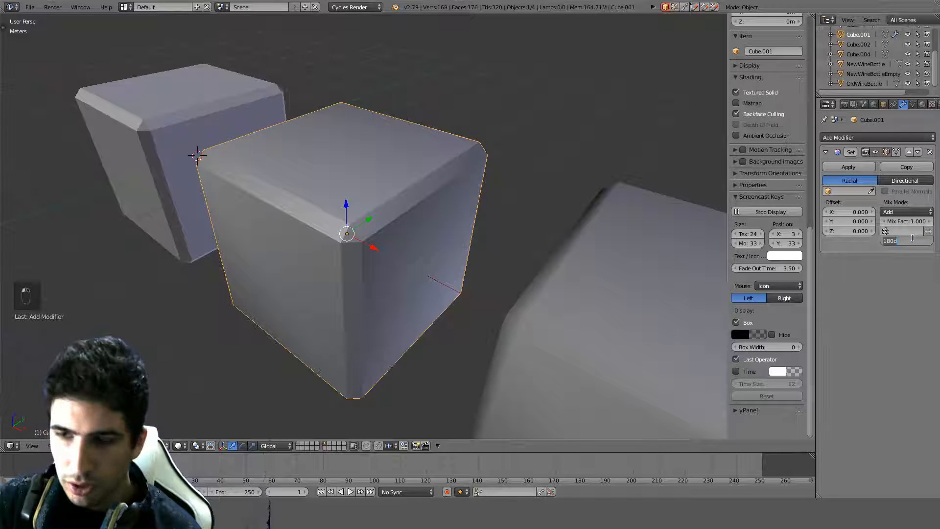
{"action": "middle_click_drag", "start_coordinate": [428, 211], "coordinate": [494, 248]}
{"action": "scroll", "coordinate": [495, 248], "scroll_direction": "up", "scroll_amount": 4}
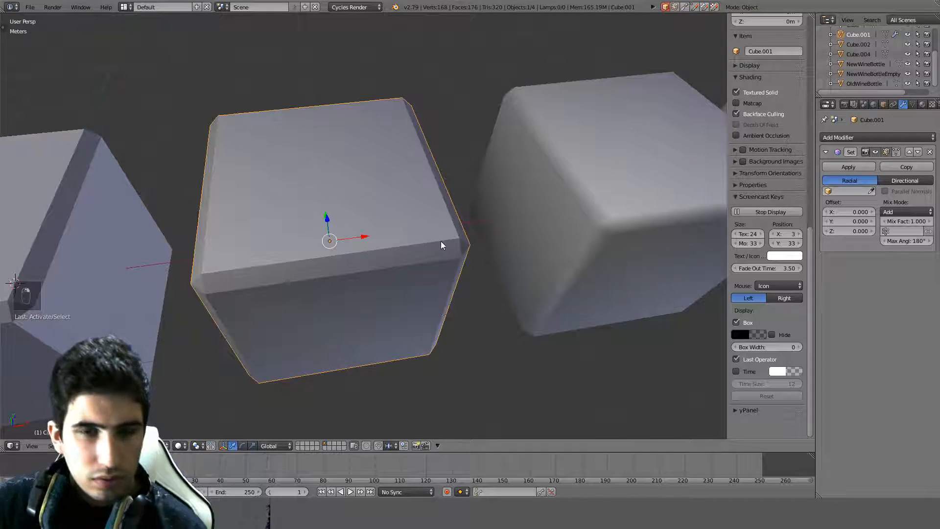
Apply flat shading to all faces of the second cube in Edit Mode, then return to Object Mode.
{"action": "key", "text": "Tab"}
{"action": "key", "text": "ctrl+f"}
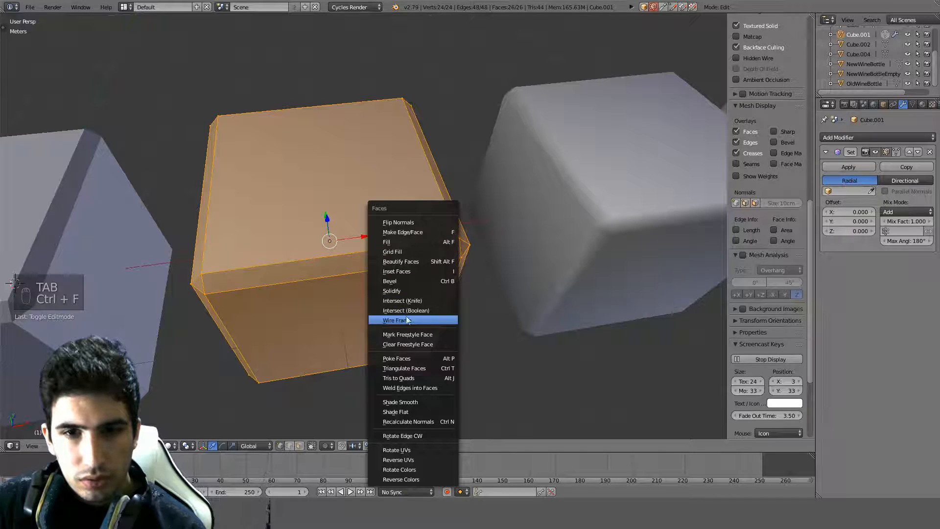
{"action": "left_click", "coordinate": [404, 412]}
{"action": "key", "text": "Tab"}
{"action": "scroll", "coordinate": [509, 313], "scroll_direction": "down", "scroll_amount": 4}
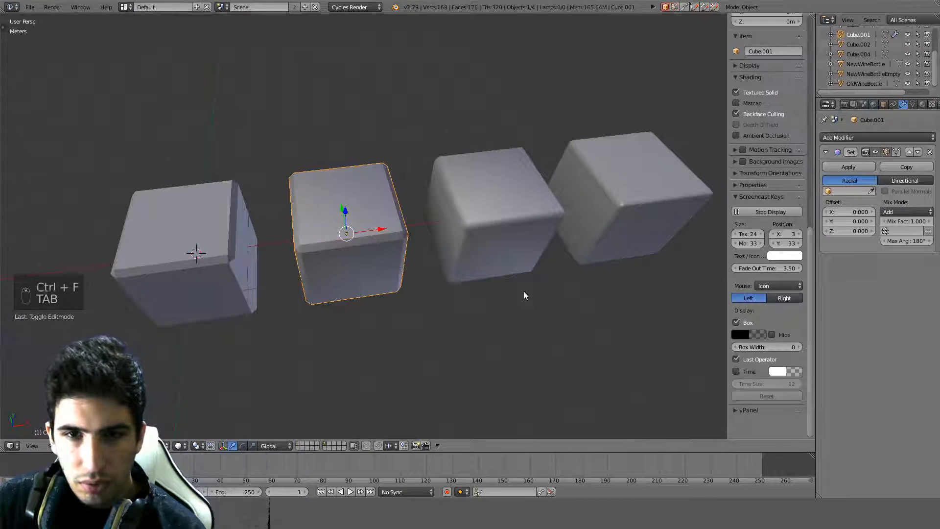
Enable Auto Smooth on the fourth cube in the row and check its beveled edges.
{"action": "left_click", "coordinate": [913, 105]}
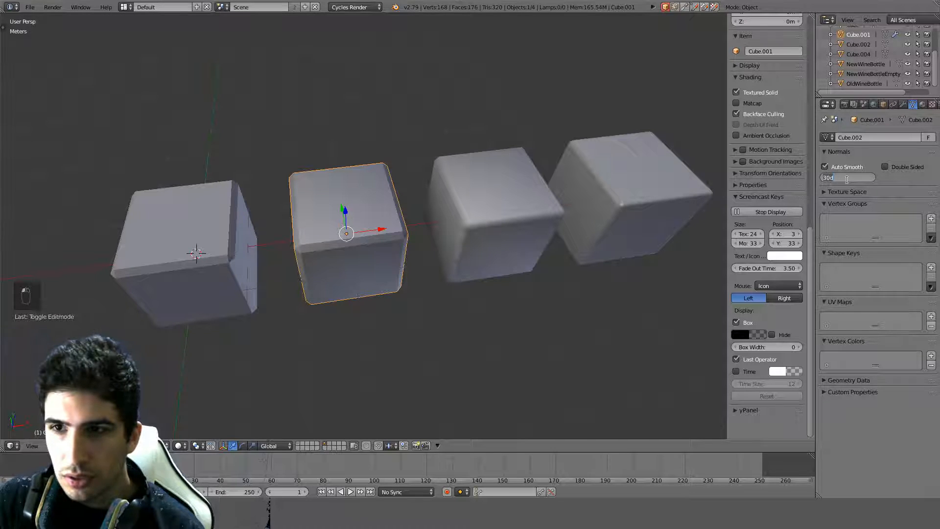
{"action": "right_click", "coordinate": [645, 198]}
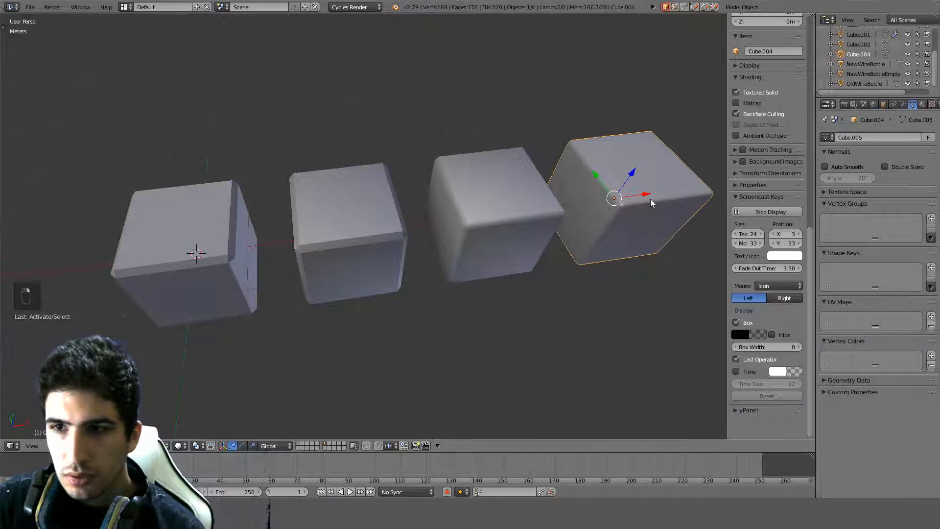
{"action": "middle_click_drag", "start_coordinate": [650, 199], "coordinate": [445, 195], "text": "shift"}
{"action": "left_click", "coordinate": [845, 165]}
{"action": "scroll", "coordinate": [445, 195], "scroll_direction": "up", "scroll_amount": 6}
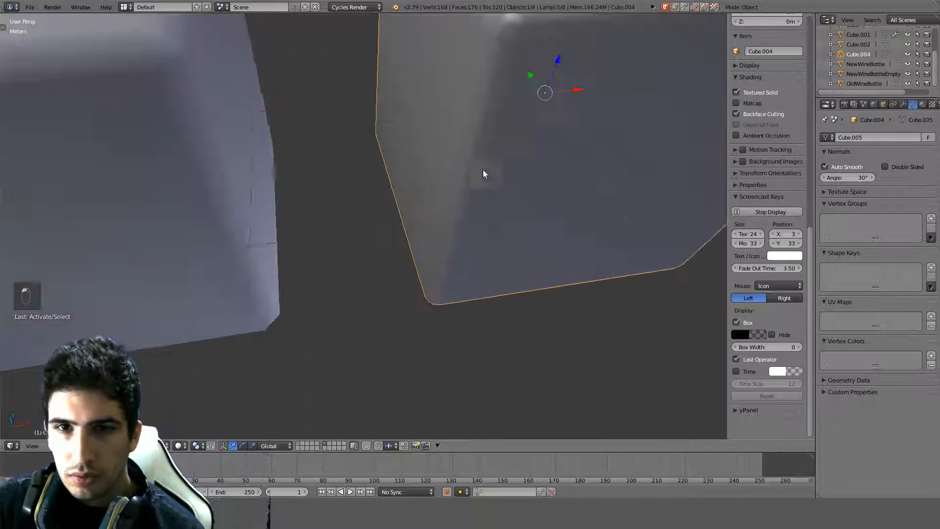
{"action": "scroll", "coordinate": [436, 187], "scroll_direction": "down", "scroll_amount": 5}
{"action": "middle_click_drag", "start_coordinate": [380, 196], "coordinate": [519, 171], "text": "shift"}
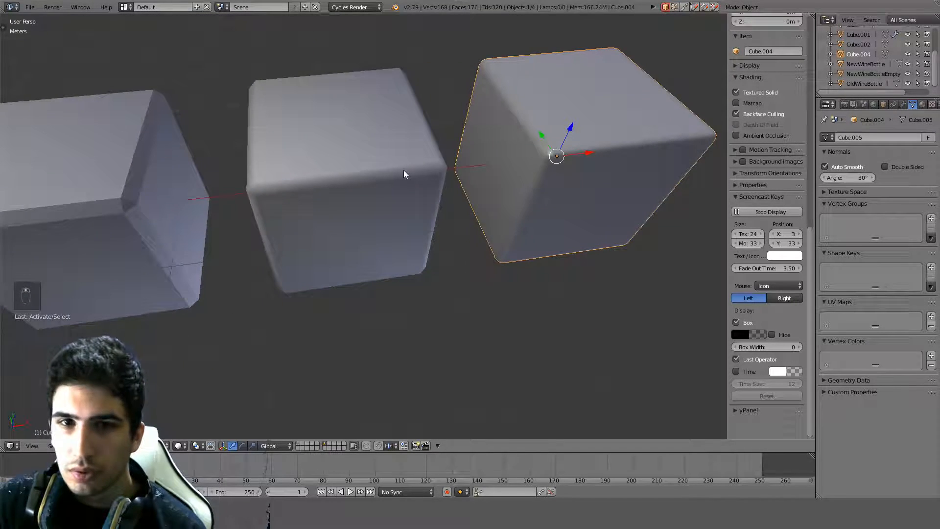
Toggle Auto Smooth on the third cube in the row to compare its shading.
{"action": "right_click", "coordinate": [343, 178]}
{"action": "middle_click_drag", "start_coordinate": [338, 184], "coordinate": [478, 186], "text": "shift"}
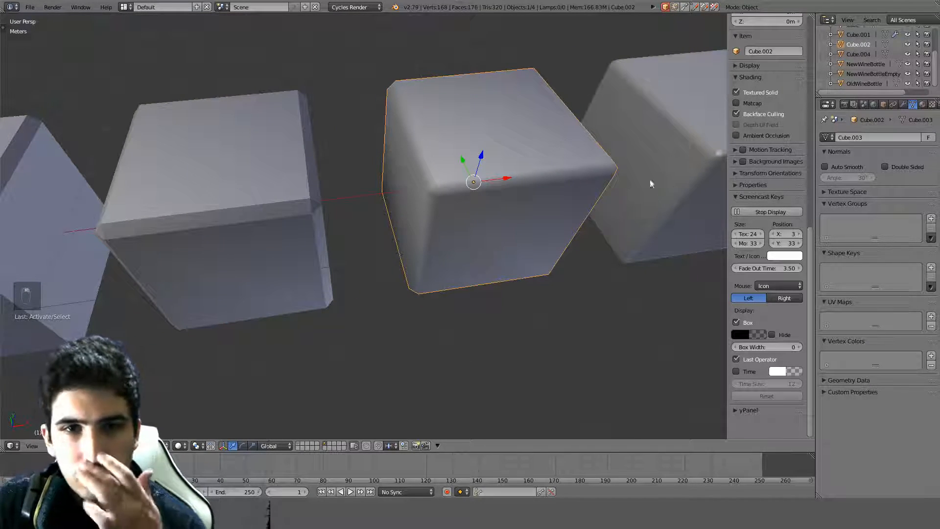
{"action": "left_click", "coordinate": [825, 167]}
{"action": "mouse_move", "coordinate": [637, 161]}
{"action": "middle_mouse_down"}
{"action": "mouse_move", "coordinate": [583, 159]}
{"action": "mouse_move", "coordinate": [558, 126]}
{"action": "mouse_move", "coordinate": [590, 108]}
{"action": "mouse_move", "coordinate": [596, 124]}
{"action": "mouse_move", "coordinate": [537, 129]}
{"action": "mouse_move", "coordinate": [536, 110]}
{"action": "mouse_move", "coordinate": [562, 97]}
{"action": "mouse_move", "coordinate": [615, 139]}
{"action": "mouse_move", "coordinate": [586, 163]}
{"action": "mouse_move", "coordinate": [570, 127]}
{"action": "mouse_move", "coordinate": [554, 134]}
{"action": "mouse_move", "coordinate": [575, 164]}
{"action": "mouse_move", "coordinate": [409, 172]}
{"action": "mouse_move", "coordinate": [411, 206]}
{"action": "mouse_move", "coordinate": [510, 186]}
{"action": "mouse_move", "coordinate": [481, 154]}
{"action": "mouse_move", "coordinate": [395, 162]}
{"action": "mouse_move", "coordinate": [372, 127]}
{"action": "mouse_move", "coordinate": [400, 101]}
{"action": "mouse_move", "coordinate": [421, 134]}
{"action": "mouse_move", "coordinate": [417, 178]}
{"action": "middle_mouse_up"}
{"action": "left_click", "coordinate": [833, 166]}
Examine the shading around the beveled corner of the second cube.
{"action": "scroll", "coordinate": [417, 179], "scroll_direction": "up", "scroll_amount": 5}
{"action": "left_click", "coordinate": [465, 168]}
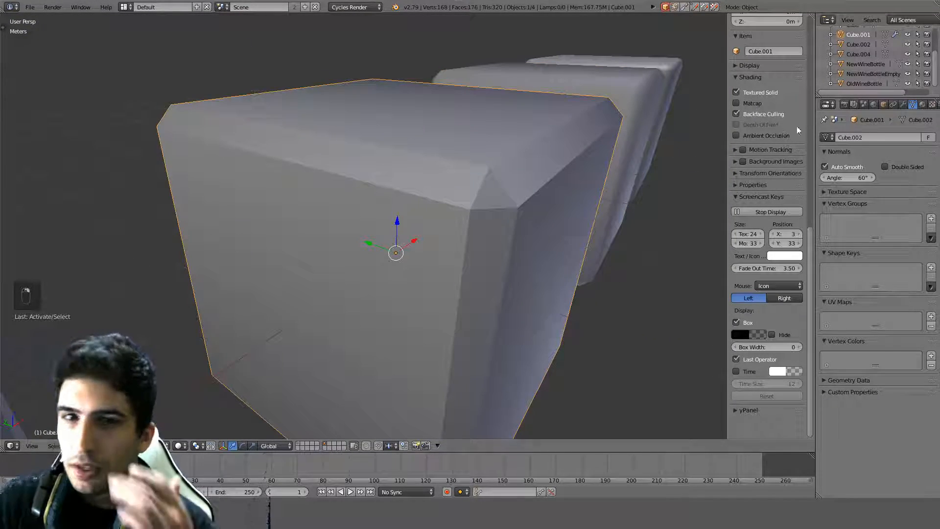
{"action": "middle_click_drag", "start_coordinate": [498, 192], "coordinate": [464, 198]}
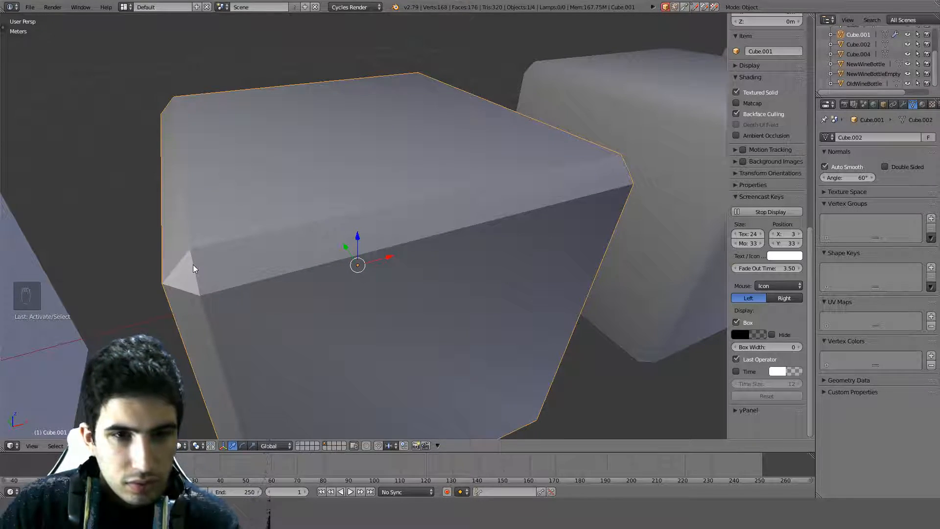
{"action": "key", "text": "Tab"}
{"action": "key", "text": "Tab"}
{"action": "middle_click_drag", "start_coordinate": [248, 260], "coordinate": [291, 248]}
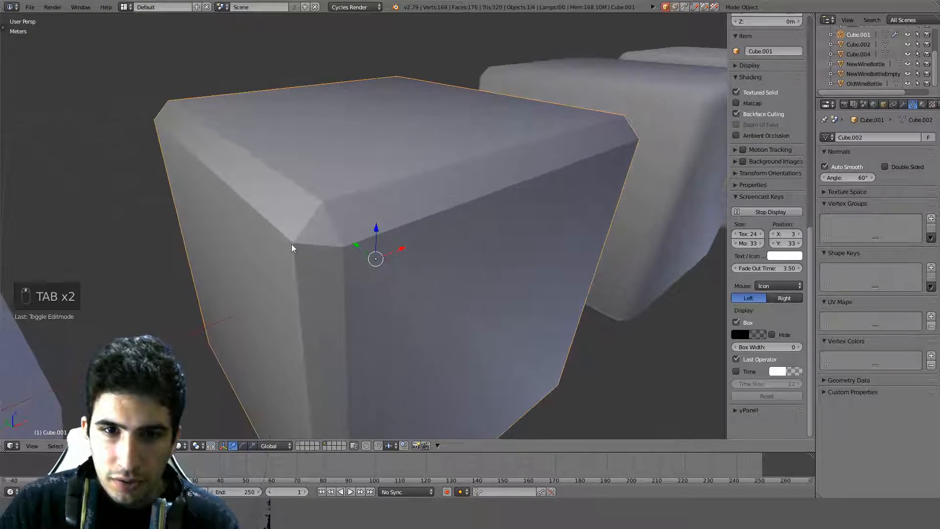
Try the Directional mode of the second cube's Normal Edit modifier and switch back to Radial.
{"action": "left_click", "coordinate": [903, 105]}
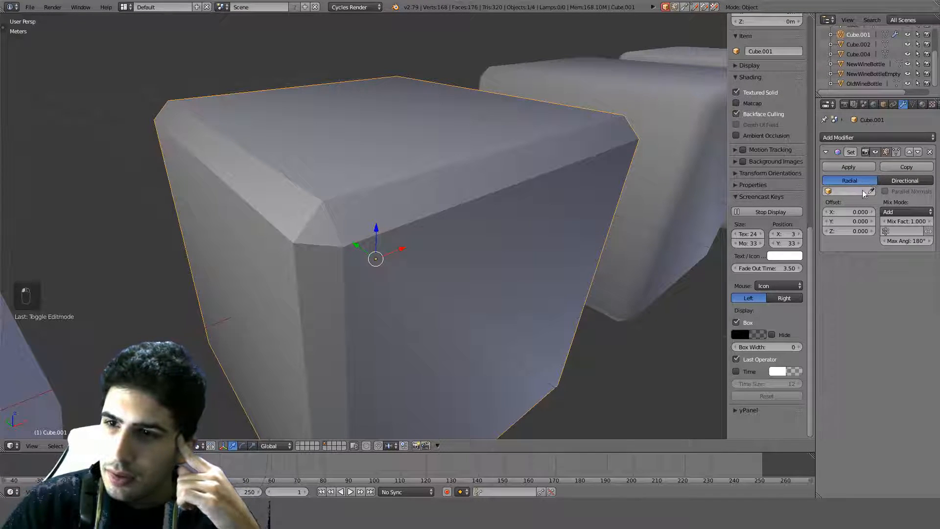
{"action": "left_click", "coordinate": [896, 180]}
{"action": "mouse_move", "coordinate": [497, 204]}
{"action": "middle_mouse_down"}
{"action": "mouse_move", "coordinate": [435, 201]}
{"action": "mouse_move", "coordinate": [428, 213]}
{"action": "mouse_move", "coordinate": [457, 197]}
{"action": "middle_mouse_up"}
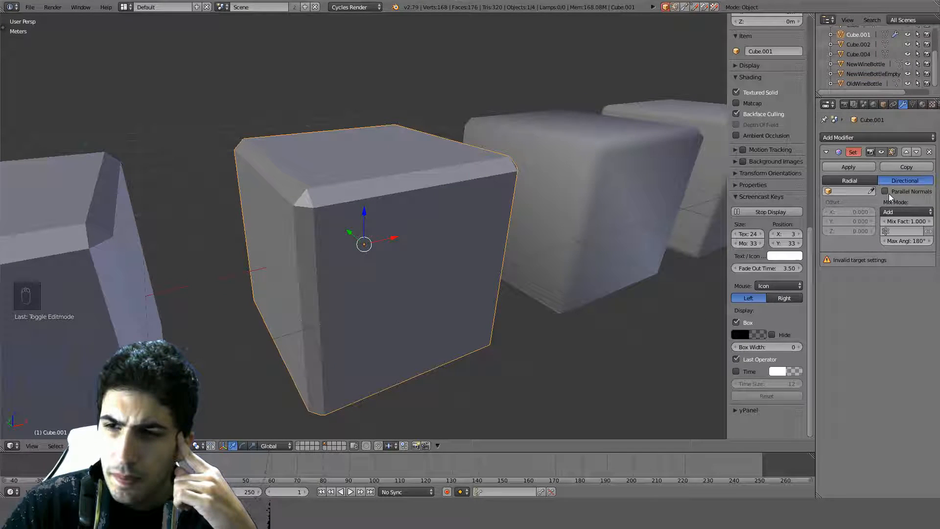
{"action": "left_click", "coordinate": [865, 183]}
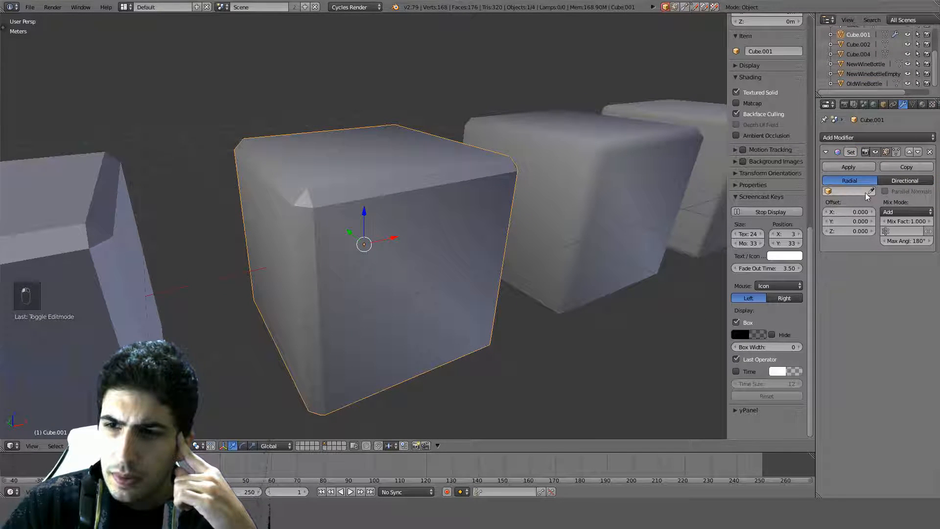
Pick the fourth cube, Cube.004, as the Normal Edit modifier's target object and inspect the shading.
{"action": "left_click", "coordinate": [473, 196]}
{"action": "middle_click_drag", "start_coordinate": [471, 196], "coordinate": [605, 229]}
{"action": "left_click", "coordinate": [871, 191]}
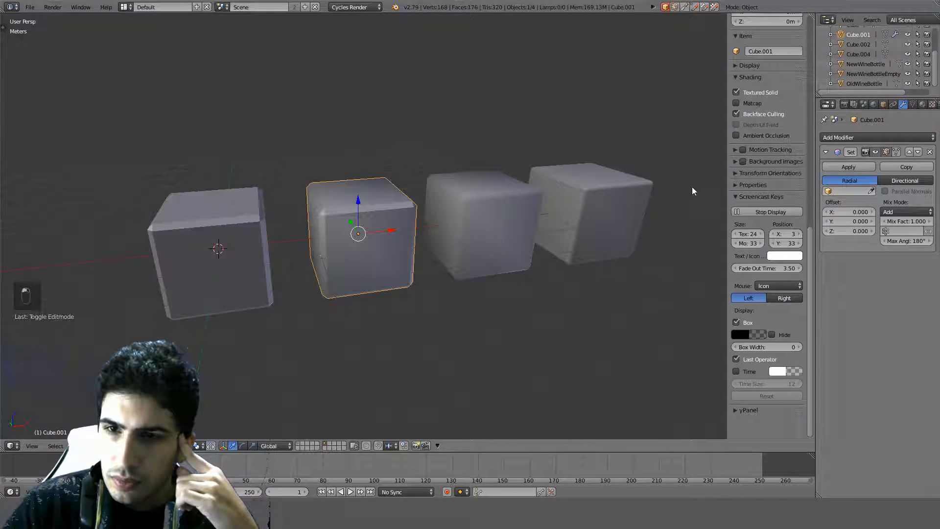
{"action": "left_click", "coordinate": [610, 186]}
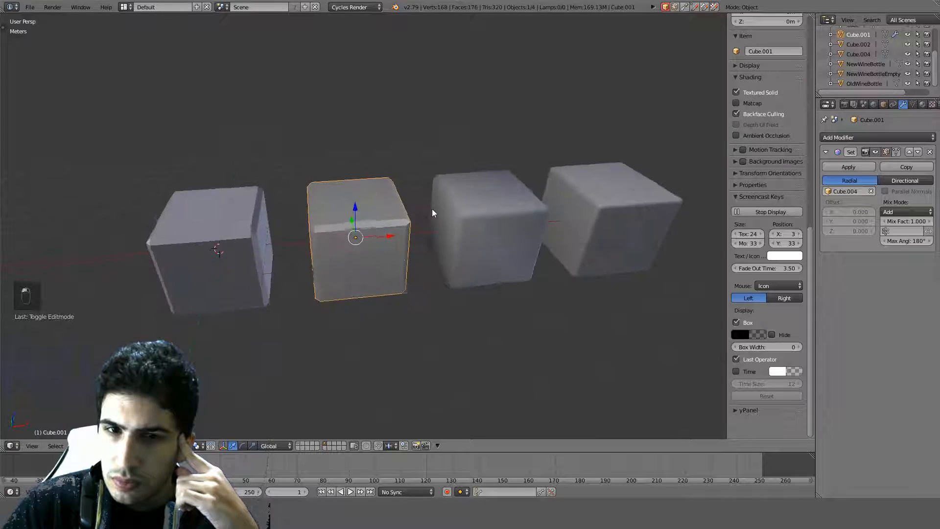
{"action": "scroll", "coordinate": [539, 190], "scroll_direction": "up", "scroll_amount": 3}
{"action": "scroll", "coordinate": [597, 207], "scroll_direction": "up", "scroll_amount": 3}
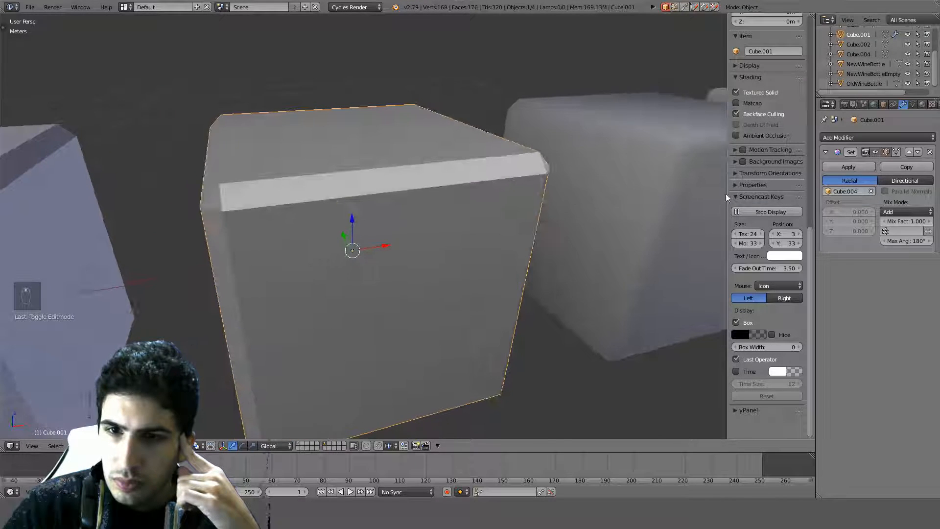
Replace the modifier's target object with the third cube, Cube.002, and clear the target again.
{"action": "left_click", "coordinate": [871, 191]}
{"action": "left_click", "coordinate": [871, 191]}
{"action": "left_click", "coordinate": [695, 172]}
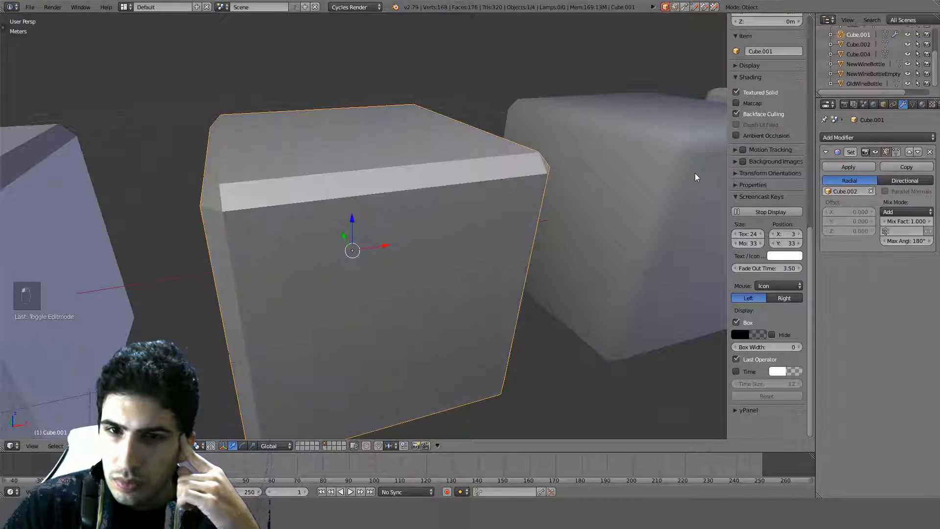
{"action": "scroll", "coordinate": [694, 172], "scroll_direction": "down", "scroll_amount": 4}
{"action": "left_click", "coordinate": [871, 191]}
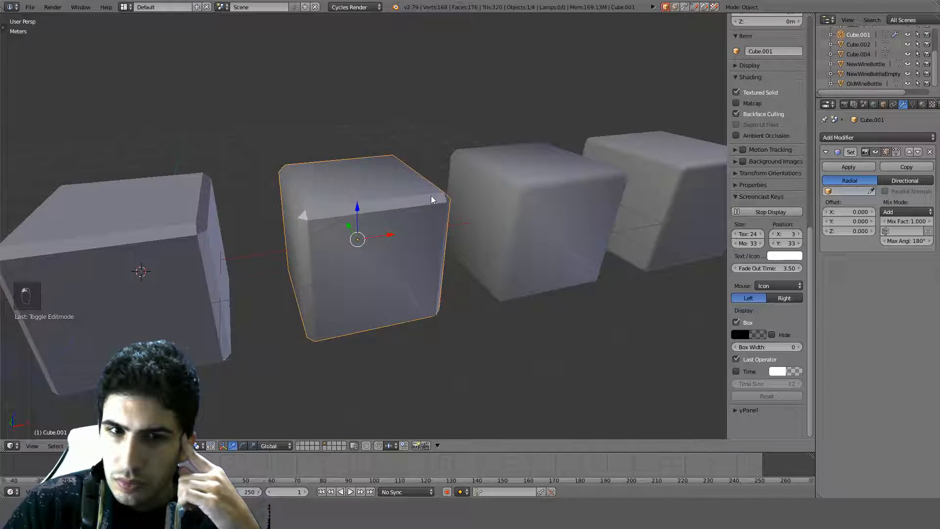
{"action": "middle_click_drag", "start_coordinate": [431, 195], "coordinate": [687, 192]}
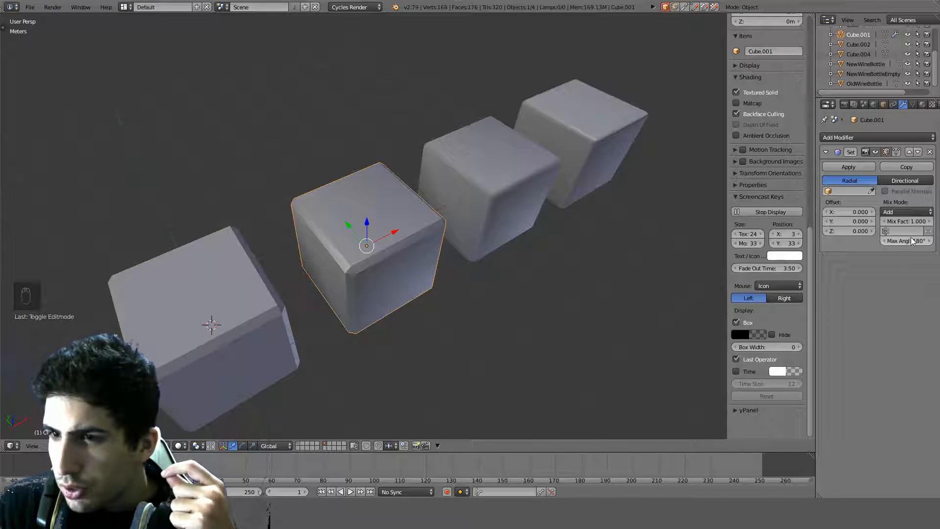
Set the second cube's Normal Edit modifier mix mode to Copy.
{"action": "mouse_move", "coordinate": [910, 223]}
{"action": "left_mouse_down"}
{"action": "mouse_move", "coordinate": [888, 223]}
{"action": "mouse_move", "coordinate": [911, 223]}
{"action": "left_mouse_up"}
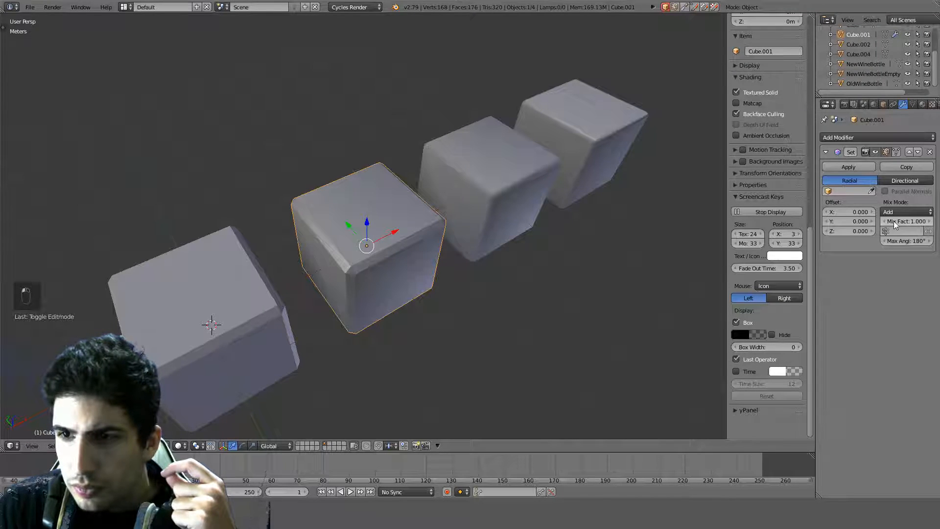
{"action": "left_click", "coordinate": [907, 212]}
{"action": "left_click", "coordinate": [898, 207]}
{"action": "middle_click_drag", "start_coordinate": [509, 245], "coordinate": [439, 240]}
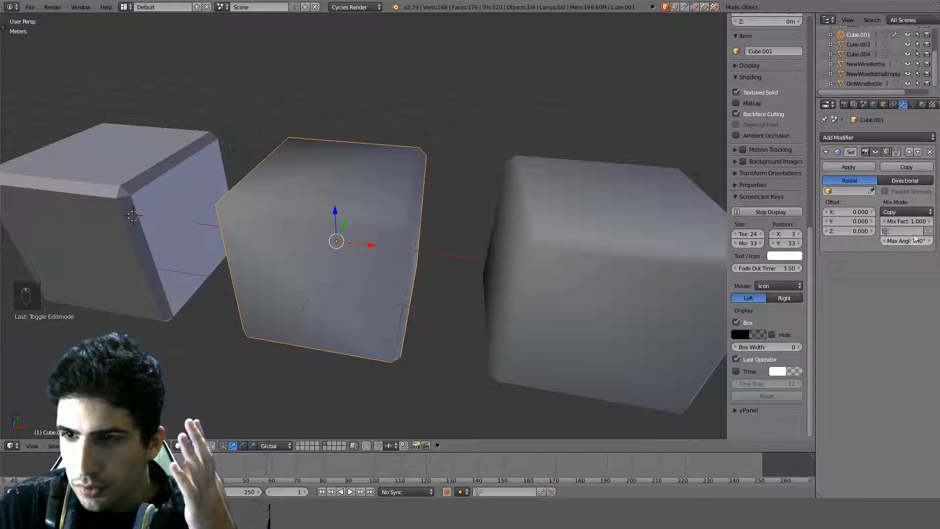
Lower the maximum angle to 0° with the modifier in Copy mode.
{"action": "mouse_move", "coordinate": [906, 221]}
{"action": "left_mouse_down"}
{"action": "mouse_move", "coordinate": [937, 221]}
{"action": "mouse_move", "coordinate": [915, 221]}
{"action": "left_mouse_up"}
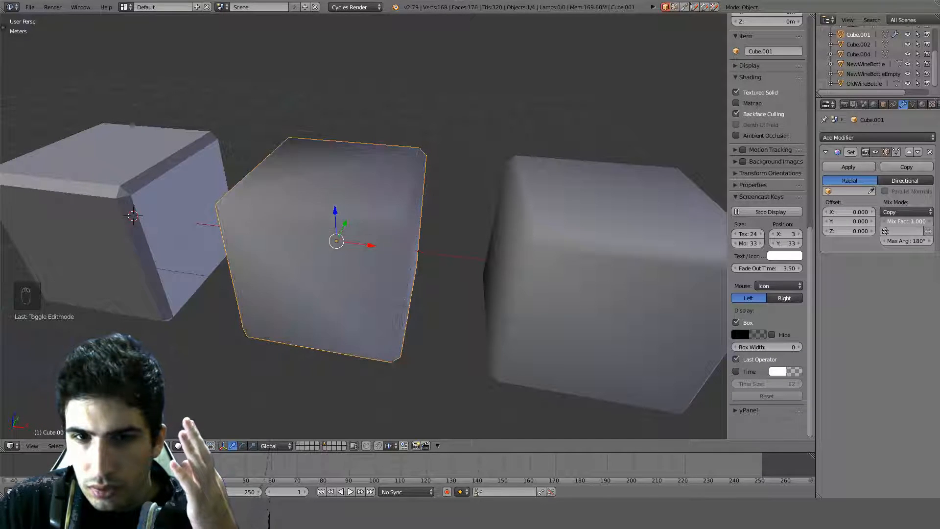
{"action": "type", "text": "0d"}
{"action": "key", "text": "Return"}
Set the Normal Edit modifier's maximum angle to 30° and check the cube's bevels up close.
{"action": "left_click", "coordinate": [909, 238]}
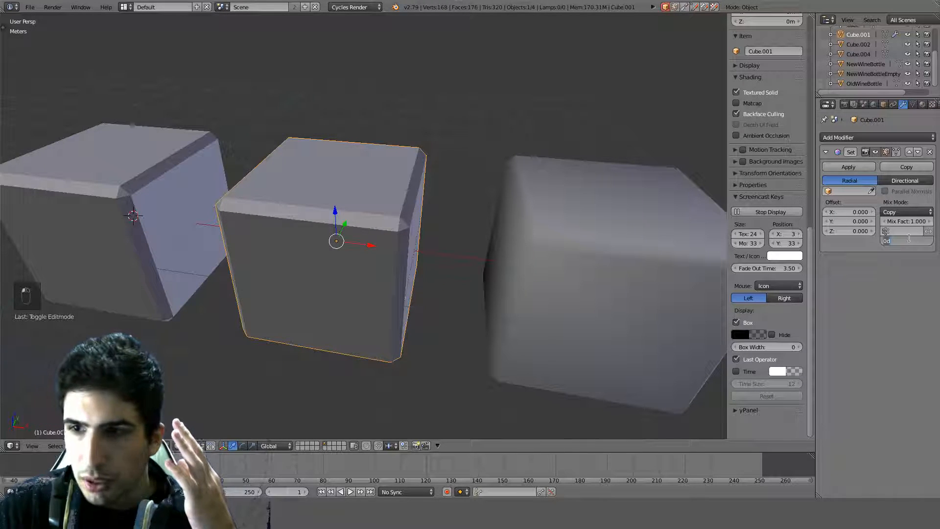
{"action": "type", "text": "30"}
{"action": "key", "text": "Return"}
{"action": "middle_click_drag", "start_coordinate": [711, 237], "coordinate": [540, 209]}
{"action": "scroll", "coordinate": [540, 209], "scroll_direction": "up", "scroll_amount": 4}
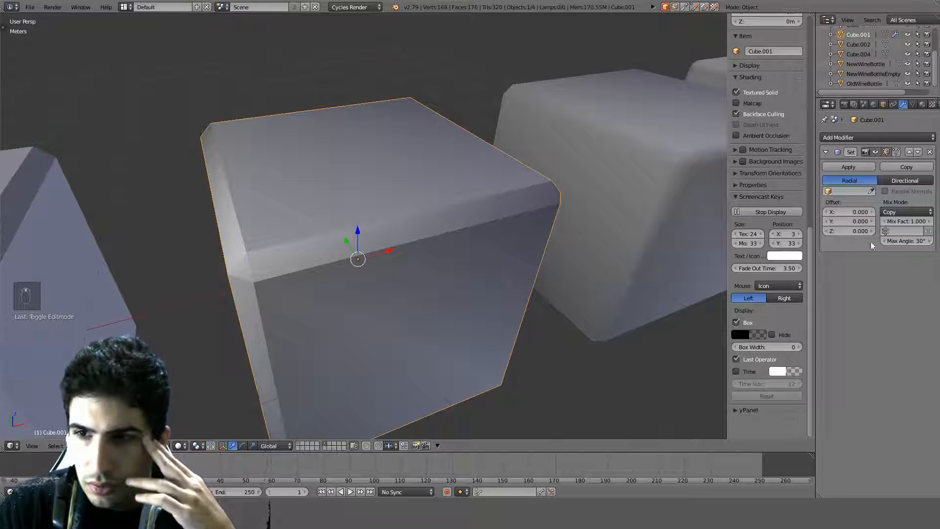
Set the Normal Edit modifier's maximum angle to 60°, and lower it to 50°.
{"action": "type", "text": "0"}
{"action": "key", "text": "Return"}
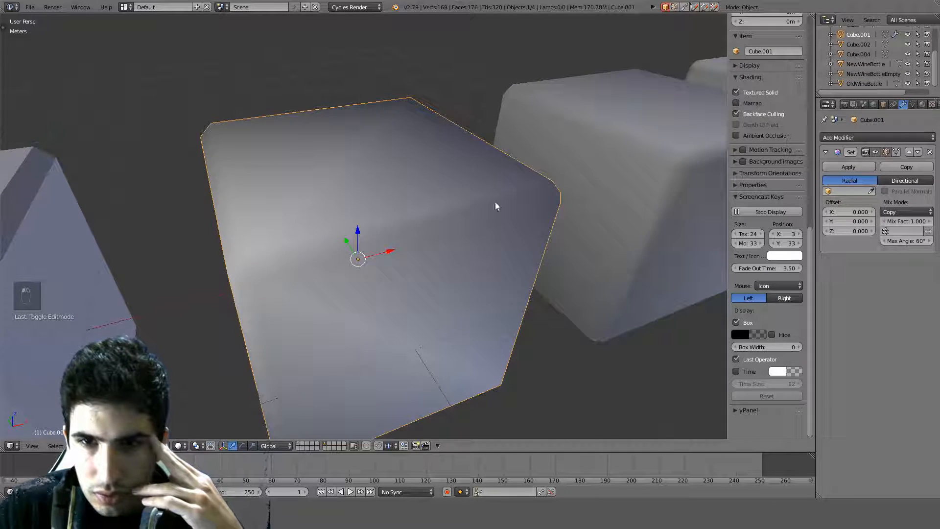
{"action": "mouse_move", "coordinate": [497, 204]}
{"action": "middle_mouse_down"}
{"action": "mouse_move", "coordinate": [510, 174]}
{"action": "mouse_move", "coordinate": [526, 186]}
{"action": "middle_mouse_up"}
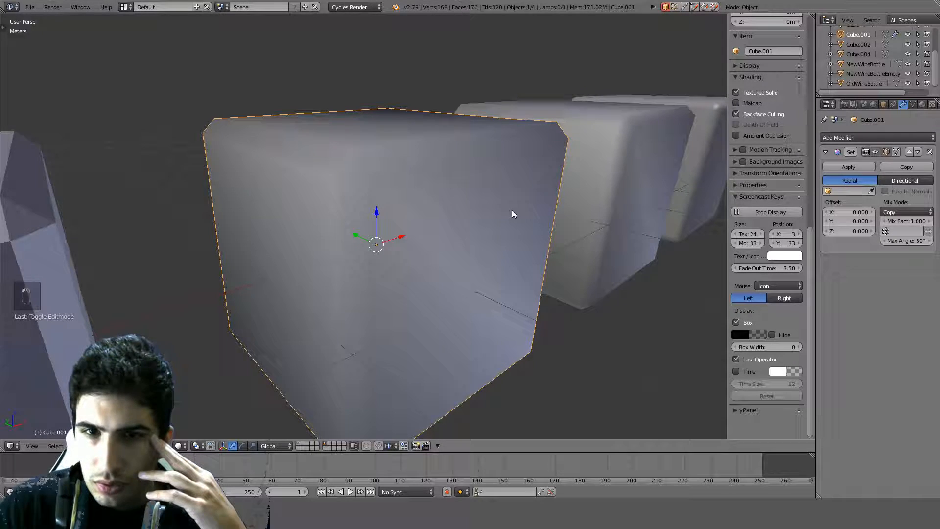
Set the Normal Edit modifier's maximum angle to 40° on the second cube.
{"action": "middle_click_drag", "start_coordinate": [509, 211], "coordinate": [665, 226]}
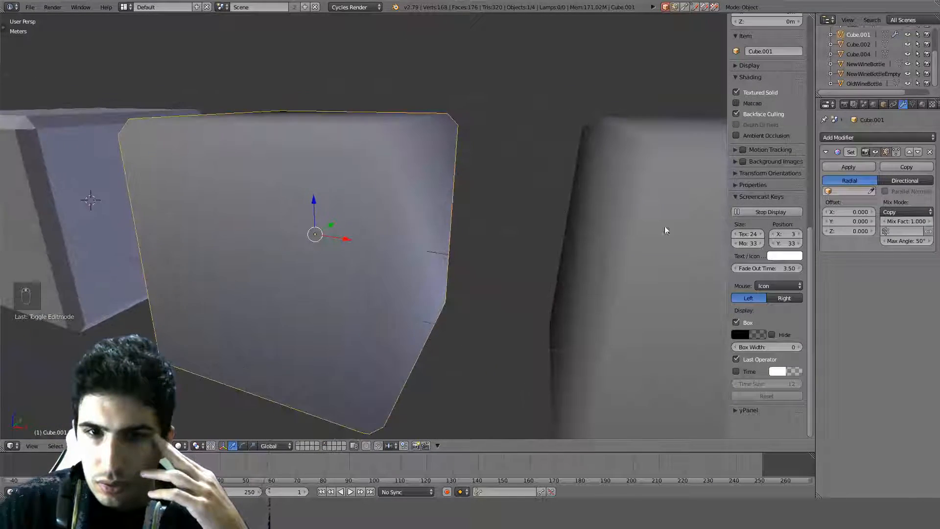
{"action": "left_click", "coordinate": [905, 241]}
{"action": "type", "text": "40"}
{"action": "key", "text": "Return"}
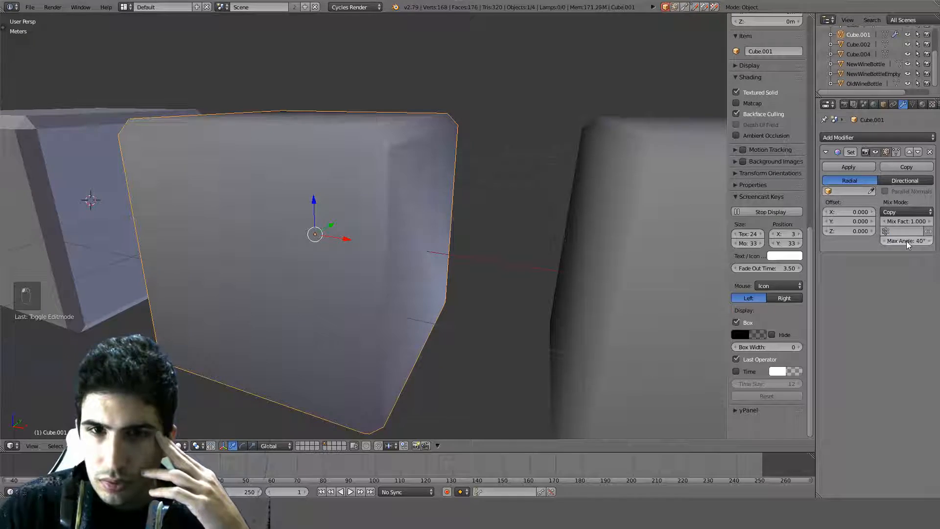
Lower the modifier's maximum angle to 30°, check the cube's shading from another angle, and raise the maximum angle to 180°.
{"action": "mouse_move", "coordinate": [484, 171]}
{"action": "middle_mouse_down"}
{"action": "mouse_move", "coordinate": [519, 142]}
{"action": "mouse_move", "coordinate": [577, 190]}
{"action": "middle_mouse_up"}
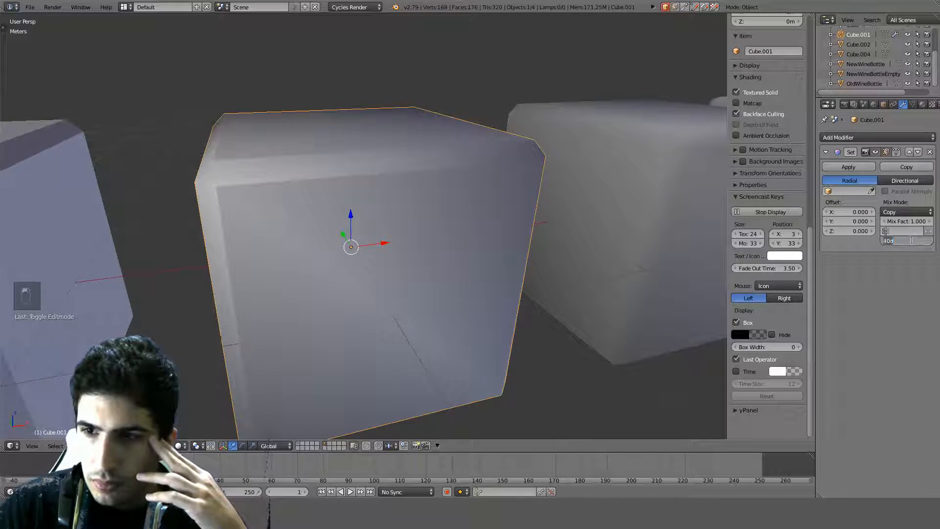
{"action": "left_click", "coordinate": [911, 240]}
{"action": "type", "text": "30"}
{"action": "key", "text": "Return"}
{"action": "mouse_move", "coordinate": [519, 208]}
{"action": "middle_mouse_down"}
{"action": "mouse_move", "coordinate": [514, 197]}
{"action": "mouse_move", "coordinate": [585, 197]}
{"action": "mouse_move", "coordinate": [539, 226]}
{"action": "middle_mouse_up"}
{"action": "type", "text": "180"}
{"action": "key", "text": "Return"}
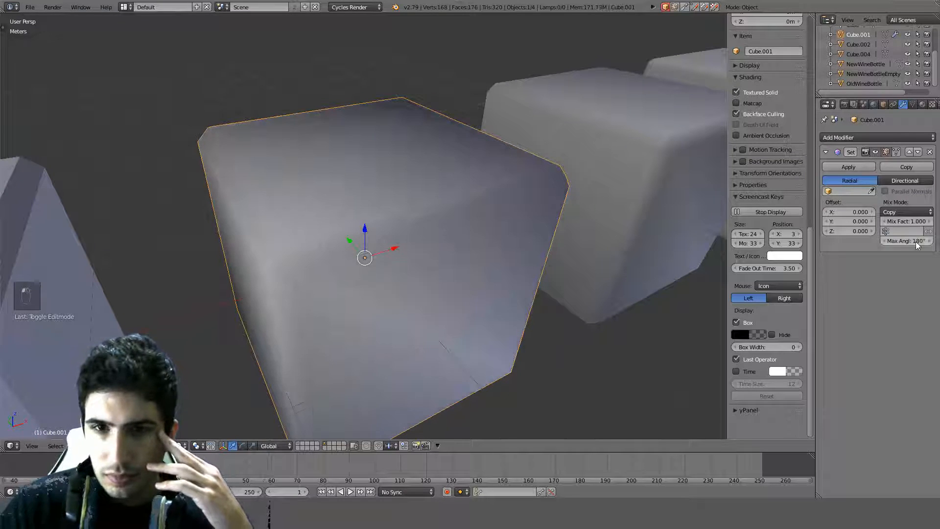
Try the Normal Edit mix modes Subtract, Multiply and Add in turn and compare the cube's shading in each.
{"action": "left_click", "coordinate": [904, 211]}
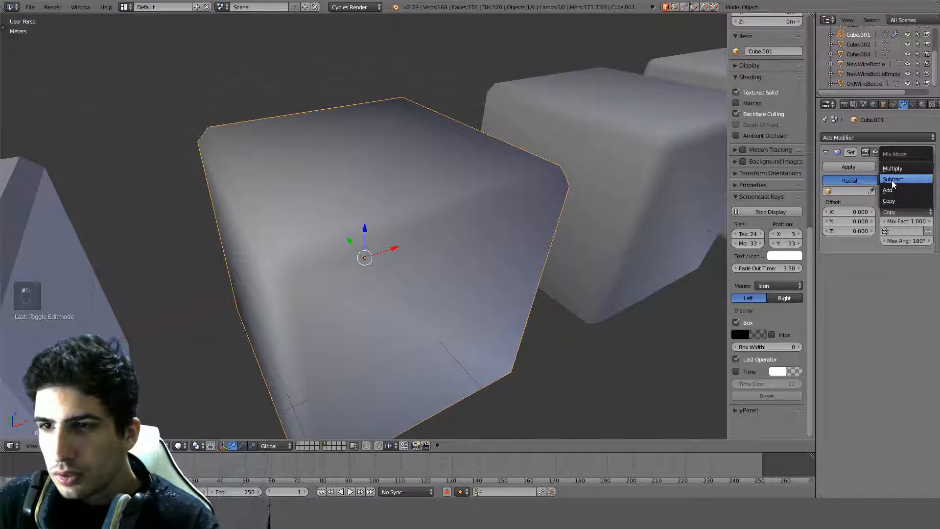
{"action": "left_click", "coordinate": [892, 181]}
{"action": "mouse_move", "coordinate": [617, 199]}
{"action": "middle_mouse_down"}
{"action": "mouse_move", "coordinate": [575, 203]}
{"action": "mouse_move", "coordinate": [521, 174]}
{"action": "mouse_move", "coordinate": [475, 228]}
{"action": "middle_mouse_up"}
{"action": "left_click", "coordinate": [910, 213]}
{"action": "left_click", "coordinate": [892, 169]}
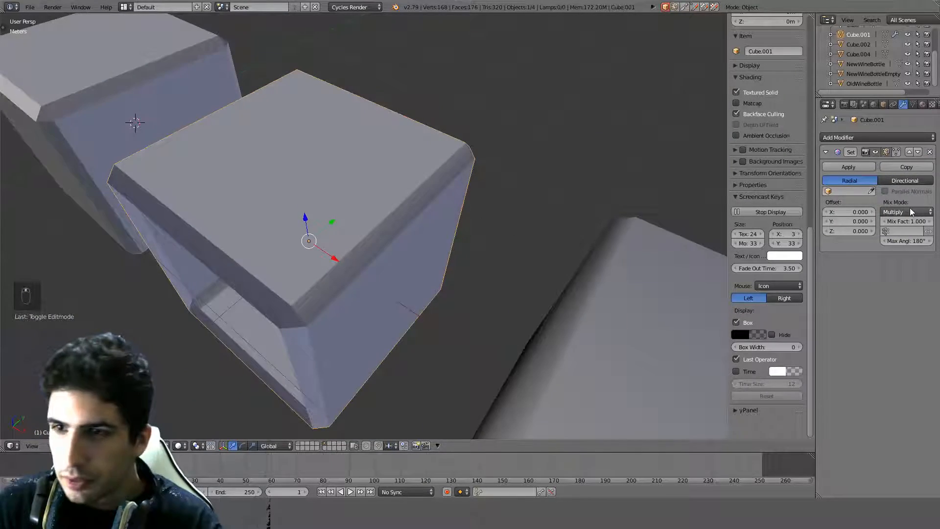
{"action": "left_click", "coordinate": [911, 211]}
{"action": "left_click", "coordinate": [896, 194]}
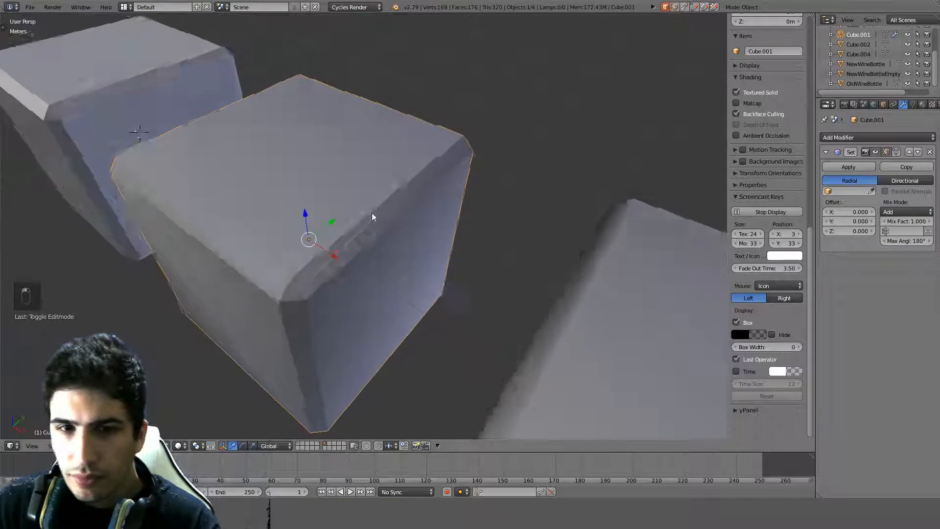
{"action": "mouse_move", "coordinate": [373, 216]}
{"action": "middle_mouse_down"}
{"action": "mouse_move", "coordinate": [407, 184]}
{"action": "mouse_move", "coordinate": [455, 213]}
{"action": "middle_mouse_up"}
{"action": "scroll", "coordinate": [406, 187], "scroll_direction": "down", "scroll_amount": 3}
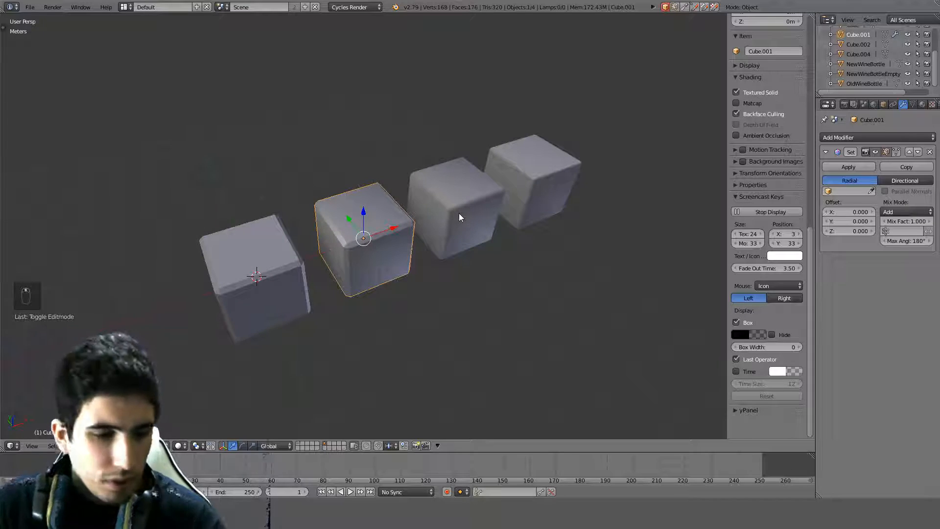
Delete all the test cubes and hide the 3D view's properties sidebar.
{"action": "key", "text": "a"}
{"action": "key", "text": "a"}
{"action": "key", "text": "a"}
{"action": "key", "text": "Delete"}
{"action": "left_click", "coordinate": [459, 213]}
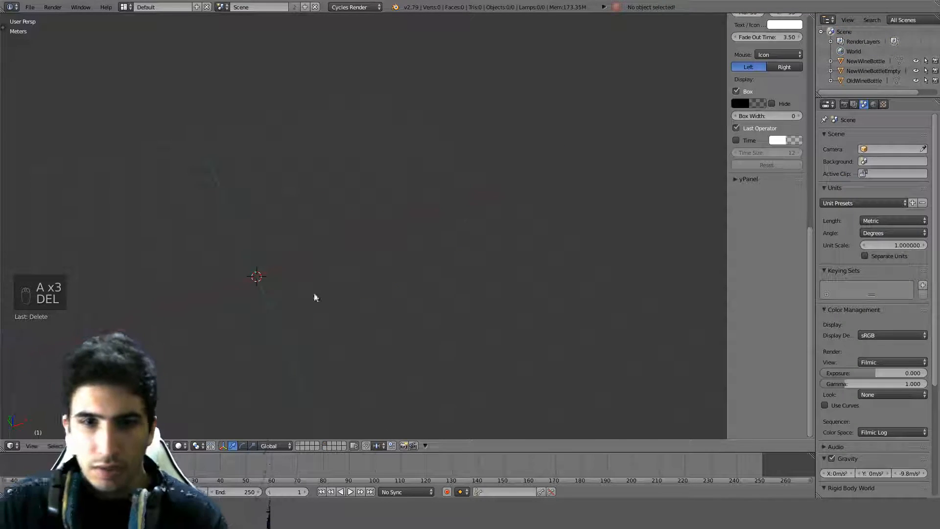
{"action": "key", "text": "n"}
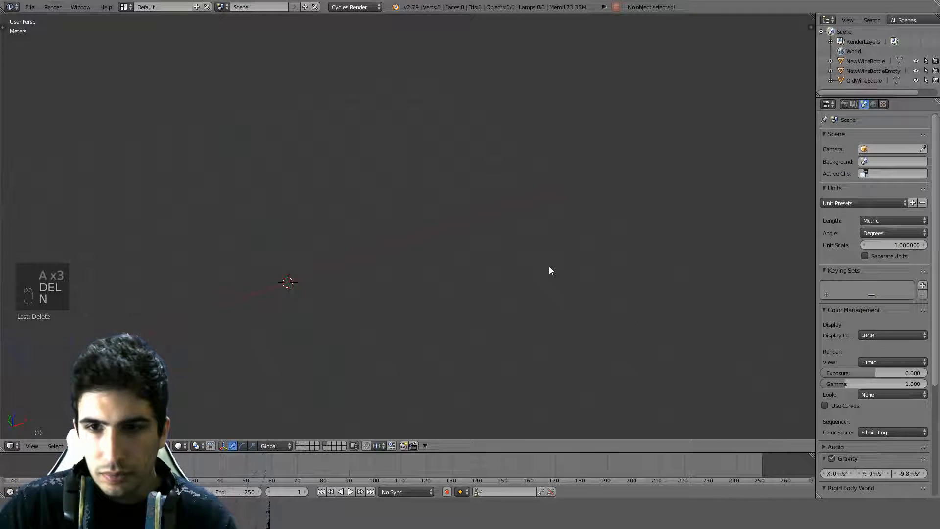
Switch to the layer that holds the three wine bottles and bring them into close view.
{"action": "left_click", "coordinate": [297, 444]}
{"action": "middle_click_drag", "start_coordinate": [363, 311], "coordinate": [334, 266]}
{"action": "scroll", "coordinate": [334, 266], "scroll_direction": "up", "scroll_amount": 5}
{"action": "middle_click_drag", "start_coordinate": [245, 265], "coordinate": [481, 226], "text": "shift"}
{"action": "scroll", "coordinate": [482, 226], "scroll_direction": "up", "scroll_amount": 7}
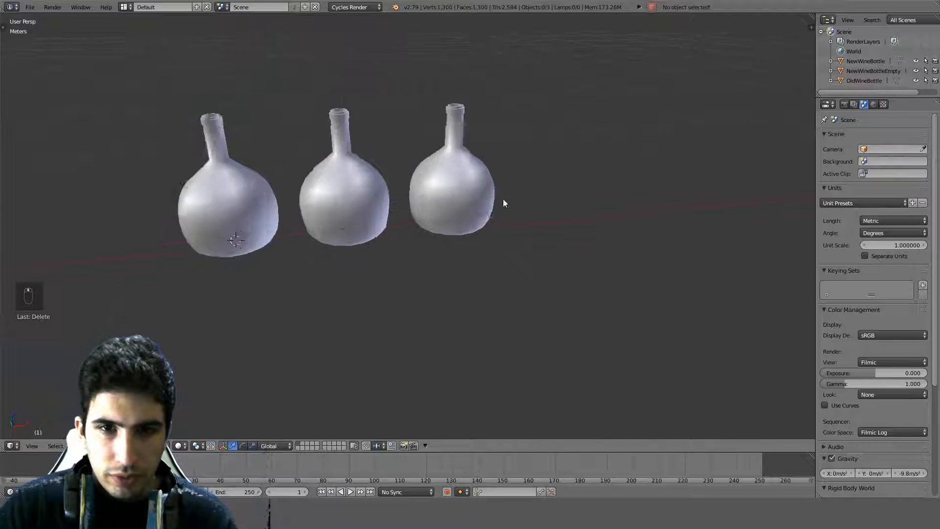
In front orthographic view, move all three bottles along X to center the middle one on the origin, and save over MedievalWineBottles.blend.
{"action": "key", "text": "KP_1"}
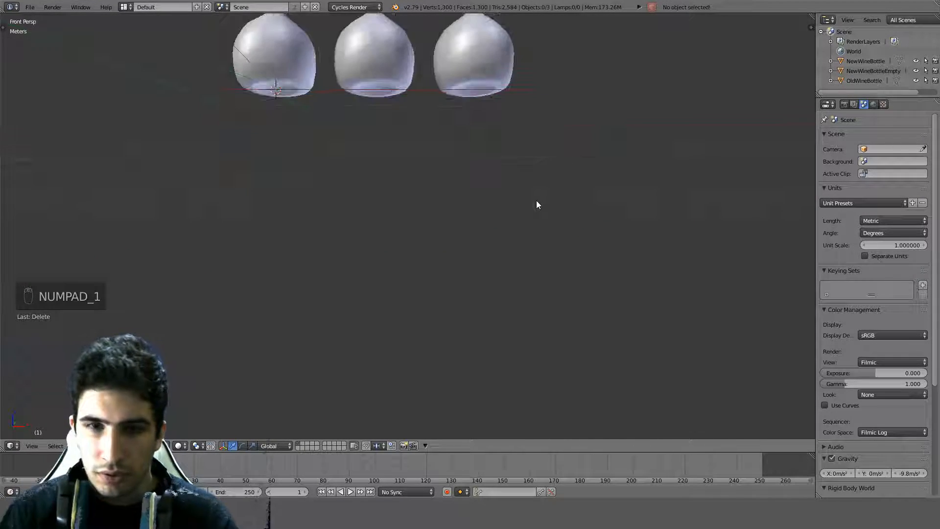
{"action": "key", "text": "KP_5"}
{"action": "key", "text": "shift+c"}
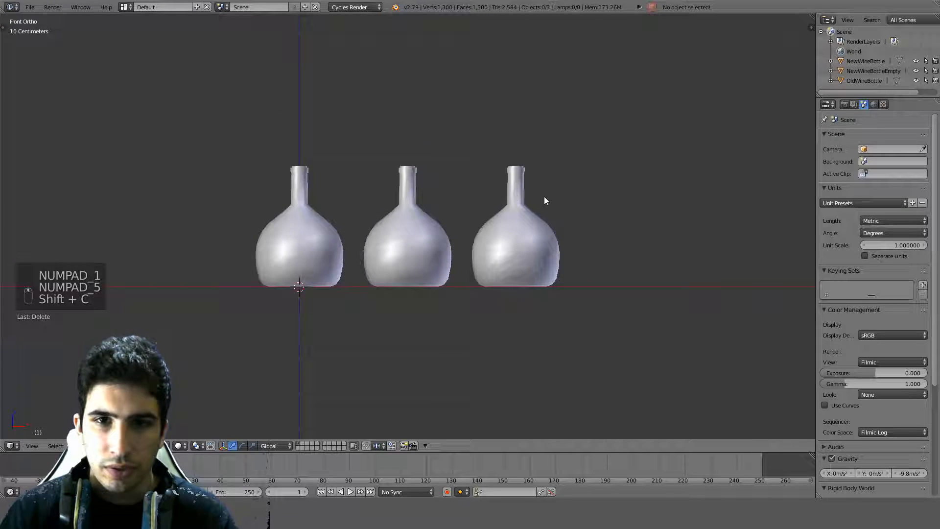
{"action": "key", "text": "a"}
{"action": "key", "text": "g"}
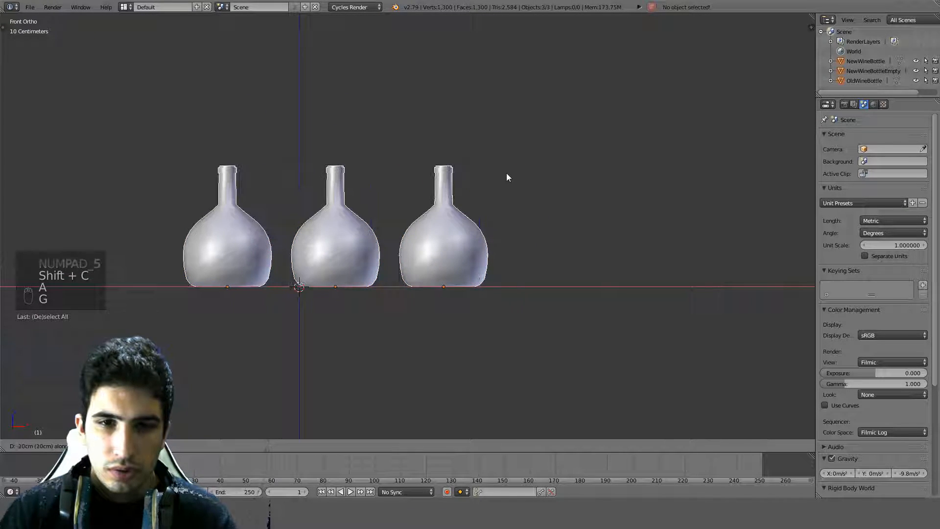
{"action": "left_click", "coordinate": [500, 173]}
{"action": "middle_click_drag", "start_coordinate": [443, 206], "coordinate": [472, 227]}
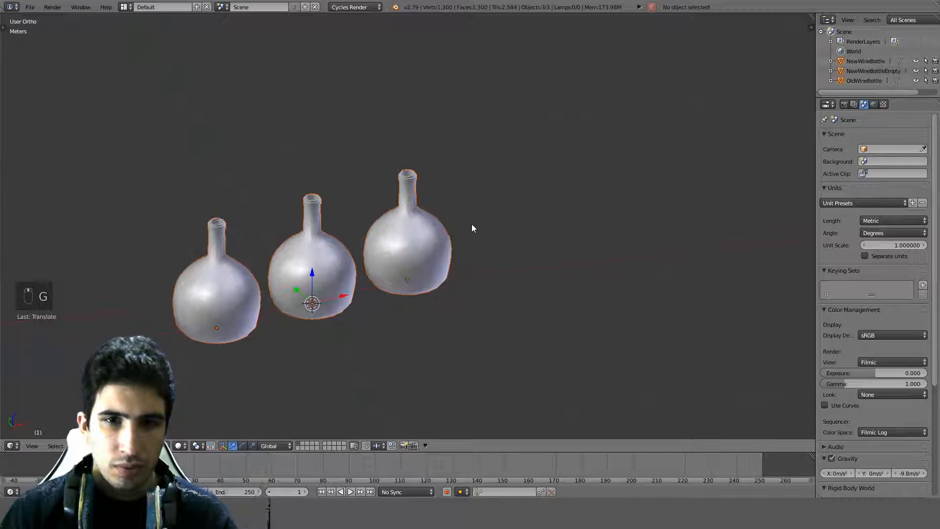
{"action": "key", "text": "ctrl+s"}
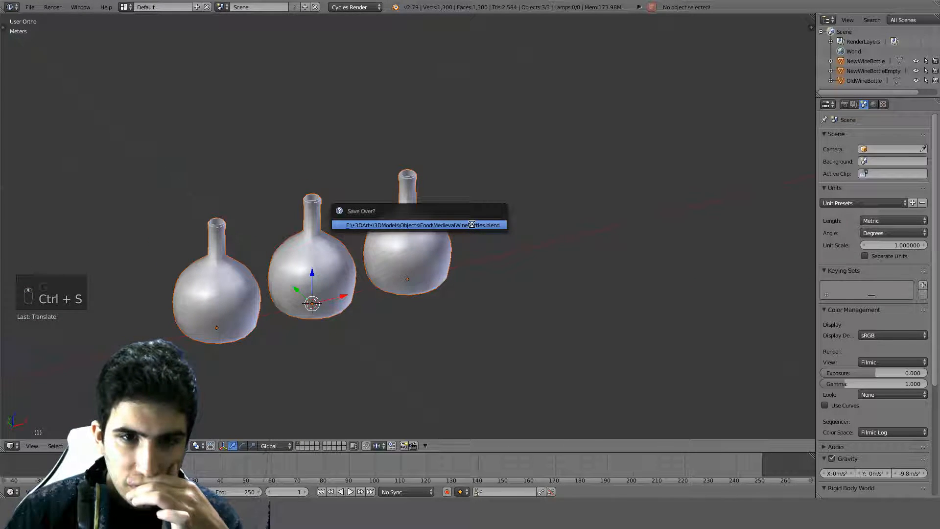
{"action": "left_click", "coordinate": [471, 225]}
Examine the bottles up close and inspect the OldWineBottle mesh in Edit Mode with wireframe display.
{"action": "scroll", "coordinate": [411, 216], "scroll_direction": "up", "scroll_amount": 4}
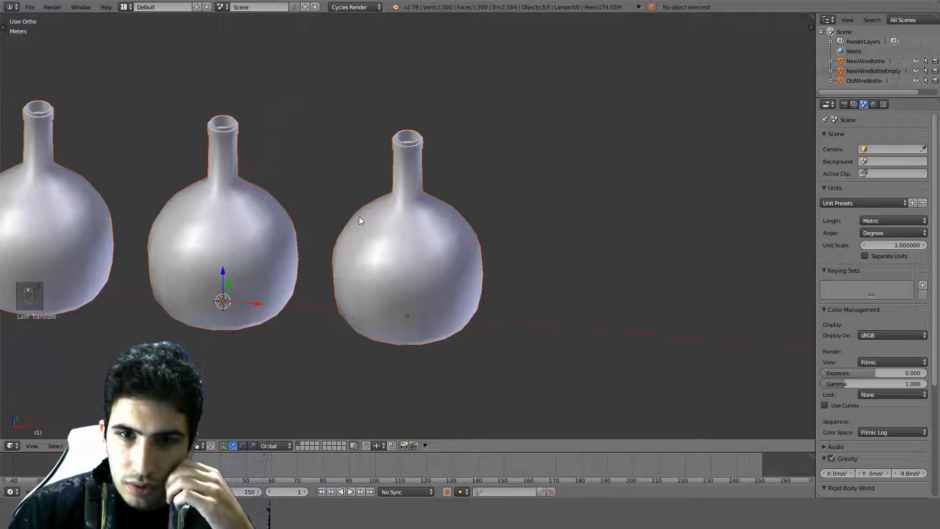
{"action": "scroll", "coordinate": [328, 193], "scroll_direction": "up", "scroll_amount": 4}
{"action": "middle_click_drag", "start_coordinate": [360, 217], "coordinate": [596, 260]}
{"action": "scroll", "coordinate": [431, 128], "scroll_direction": "up", "scroll_amount": 3}
{"action": "right_click", "coordinate": [431, 128]}
{"action": "scroll", "coordinate": [431, 127], "scroll_direction": "down", "scroll_amount": 5}
{"action": "key", "text": "Tab"}
{"action": "key", "text": "z"}
{"action": "scroll", "coordinate": [596, 260], "scroll_direction": "down", "scroll_amount": 3}
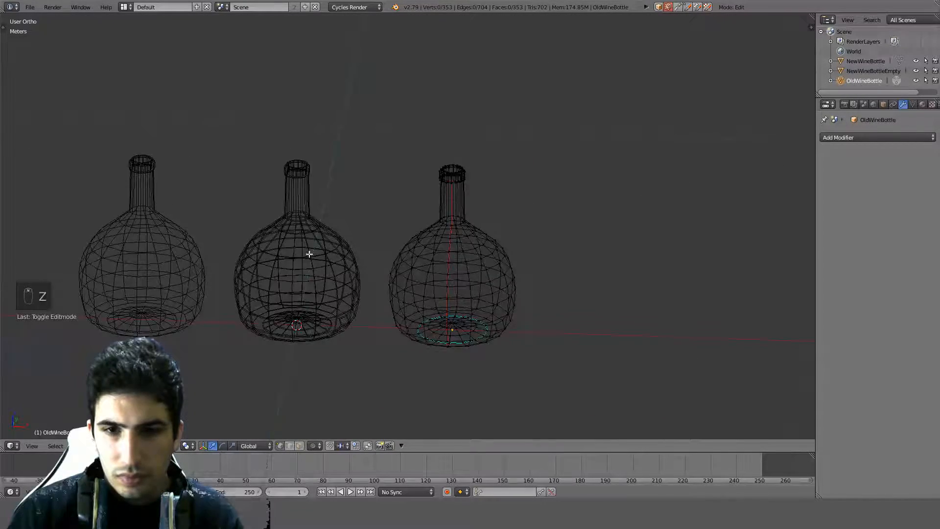
{"action": "middle_click_drag", "start_coordinate": [309, 253], "coordinate": [453, 260], "text": "shift"}
Return to Object Mode, select all three bottles and save over MedievalWineBottles.blend again.
{"action": "key", "text": "Tab"}
{"action": "key", "text": "a"}
{"action": "key", "text": "a"}
{"action": "key", "text": "a"}
{"action": "key", "text": "a"}
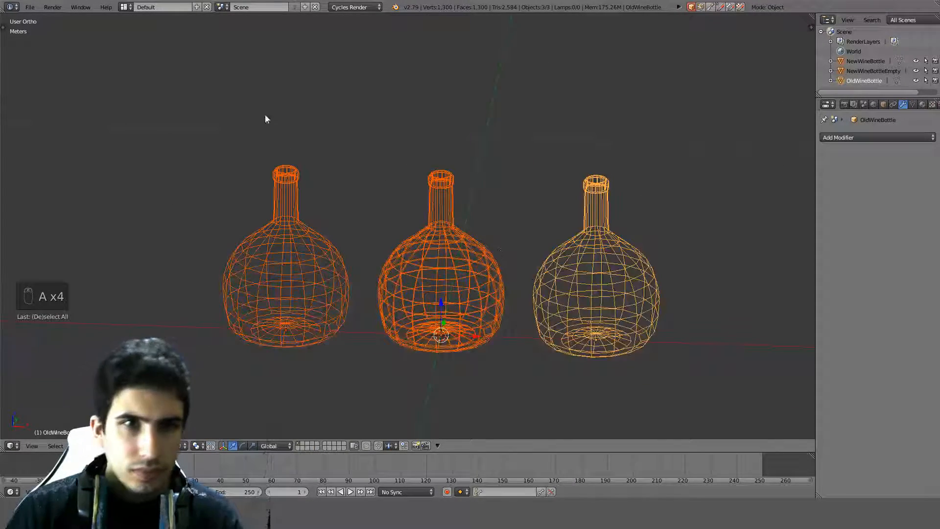
{"action": "key", "text": "ctrl+s"}
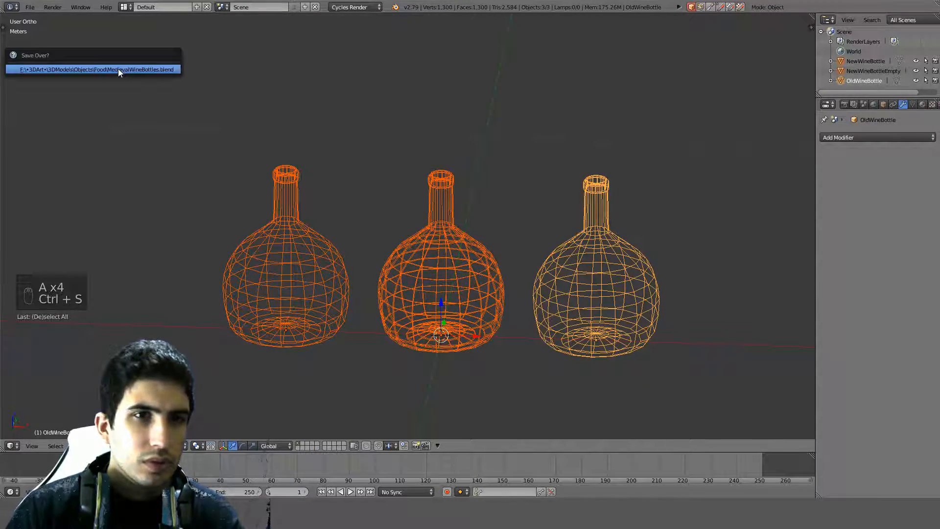
{"action": "left_click", "coordinate": [29, 8]}
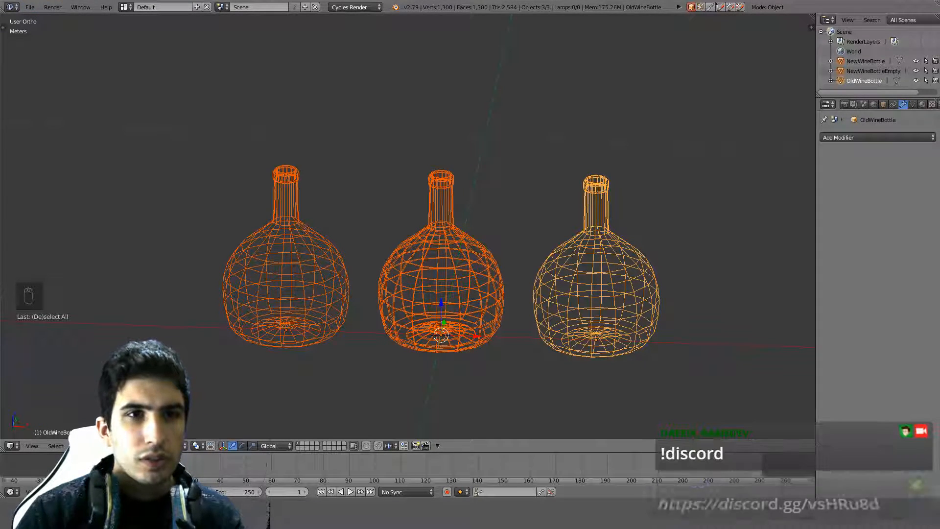
Export the selected bottles as MedievalWineBottles.fbx to the Food folder, using the saved preset with Selected Objects, Y Forward and Z Up.
{"action": "left_click", "coordinate": [30, 7]}
{"action": "mouse_move", "coordinate": [63, 203]}
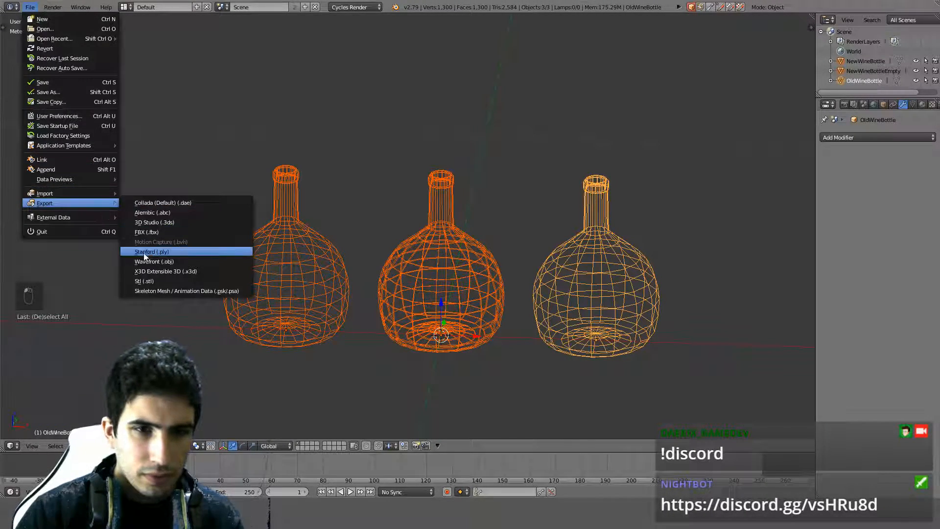
{"action": "left_click", "coordinate": [171, 235]}
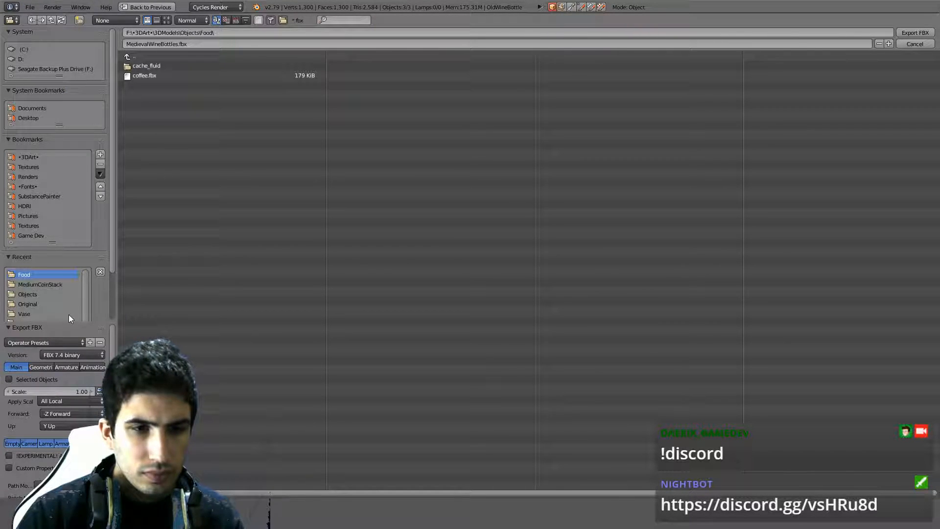
{"action": "left_click", "coordinate": [31, 342]}
{"action": "left_click", "coordinate": [26, 368]}
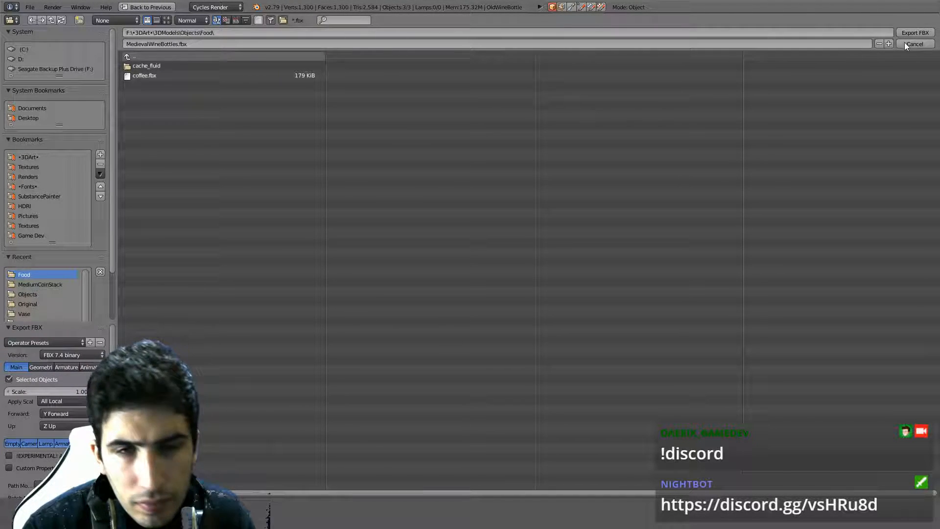
{"action": "left_click", "coordinate": [916, 33]}
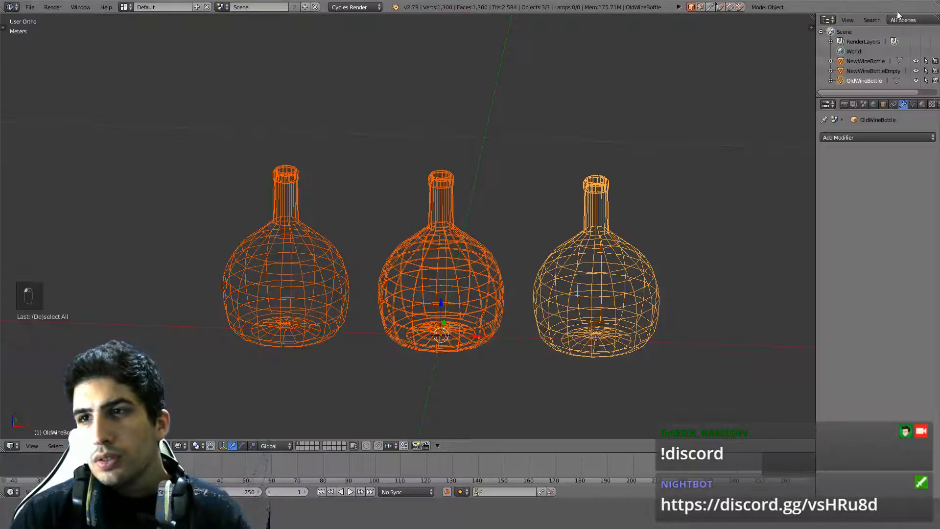
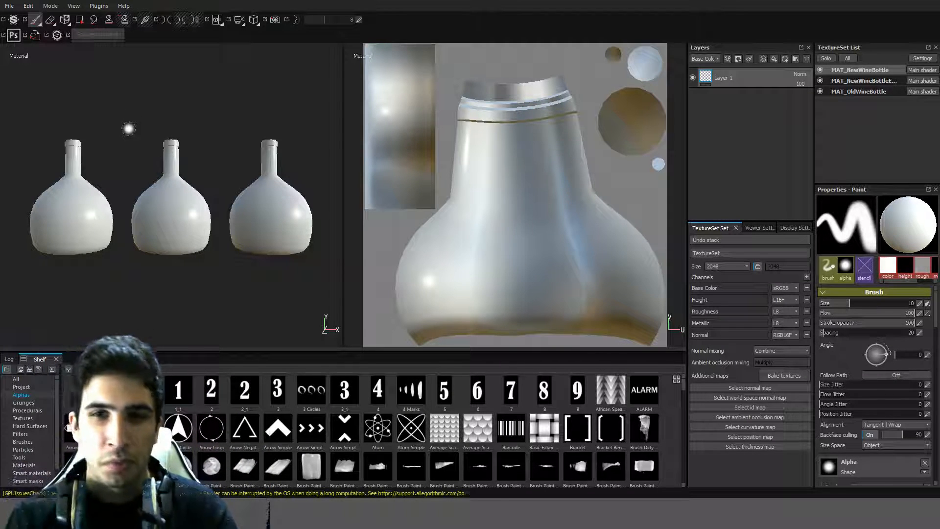
In Substance Painter, hide the MAT_NewWineBottle and MAT_OldWineBottle texture sets and make the empty new bottle's texture set active.
{"action": "scroll", "coordinate": [537, 103], "scroll_direction": "up", "scroll_amount": 3}
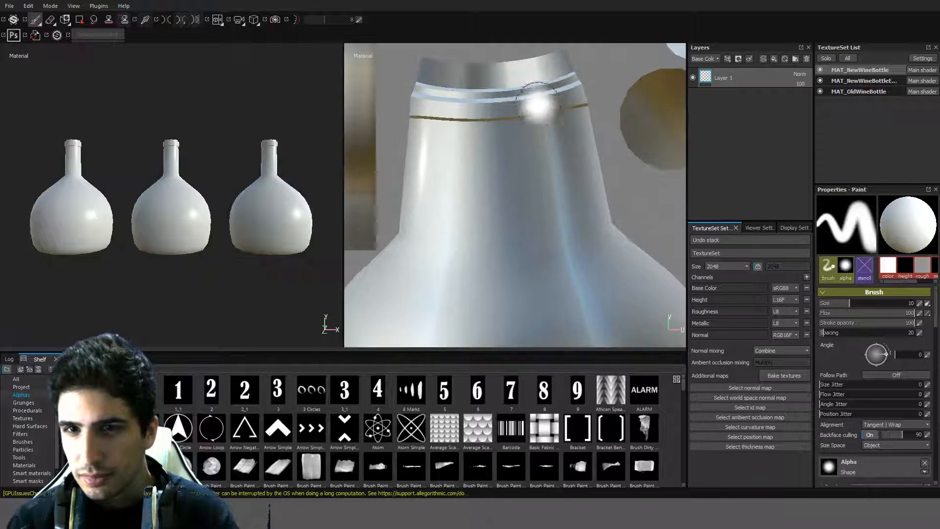
{"action": "left_click_drag", "start_coordinate": [537, 103], "coordinate": [452, 121], "text": "alt"}
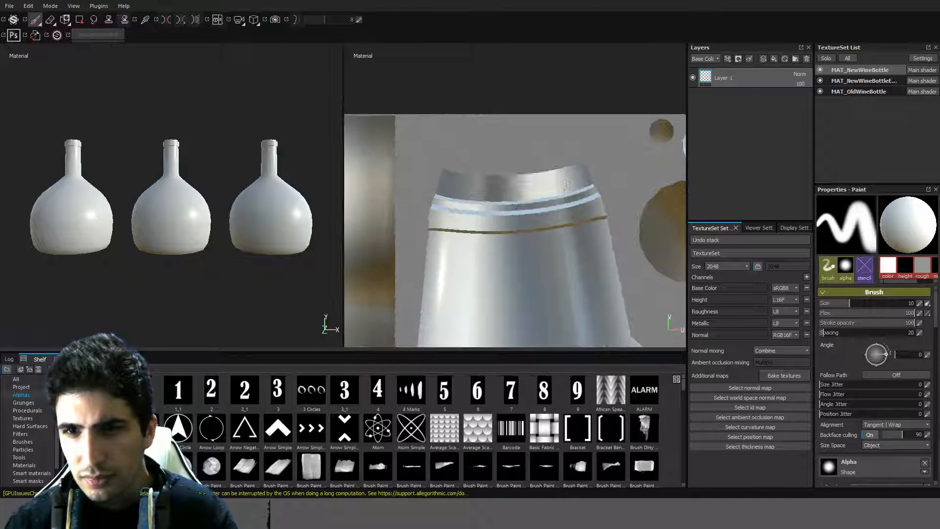
{"action": "scroll", "coordinate": [560, 236], "scroll_direction": "down", "scroll_amount": 2}
{"action": "middle_click_drag", "start_coordinate": [555, 250], "coordinate": [564, 174], "text": "alt"}
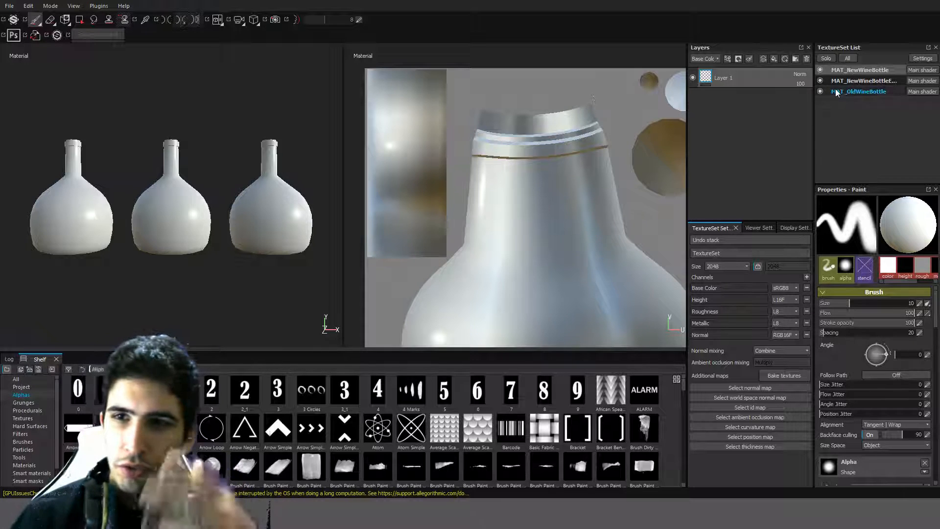
{"action": "left_click", "coordinate": [821, 88]}
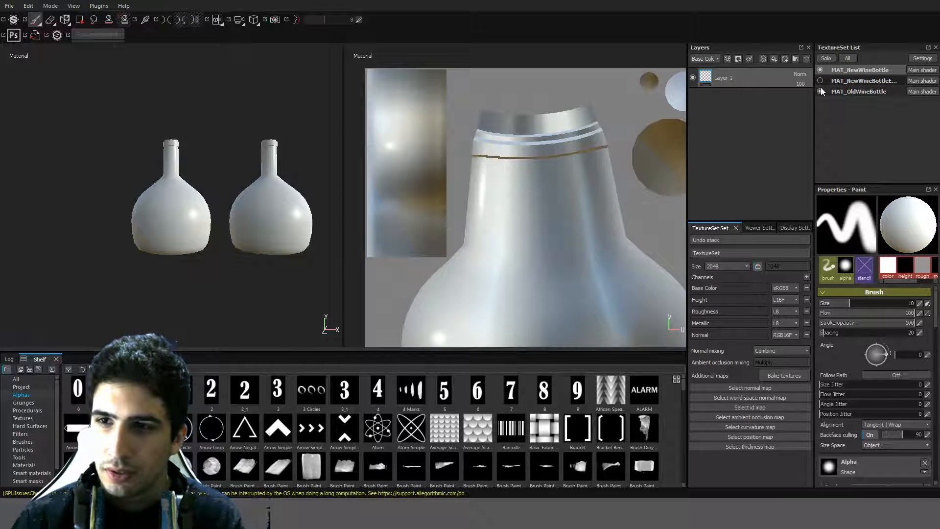
{"action": "left_click", "coordinate": [820, 90]}
{"action": "left_click", "coordinate": [821, 80]}
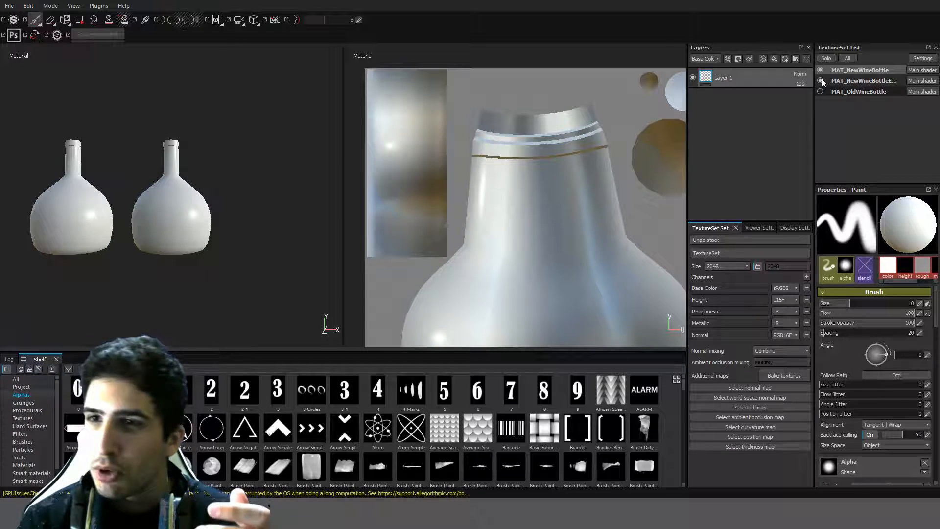
{"action": "left_click", "coordinate": [818, 70]}
{"action": "left_click", "coordinate": [850, 86]}
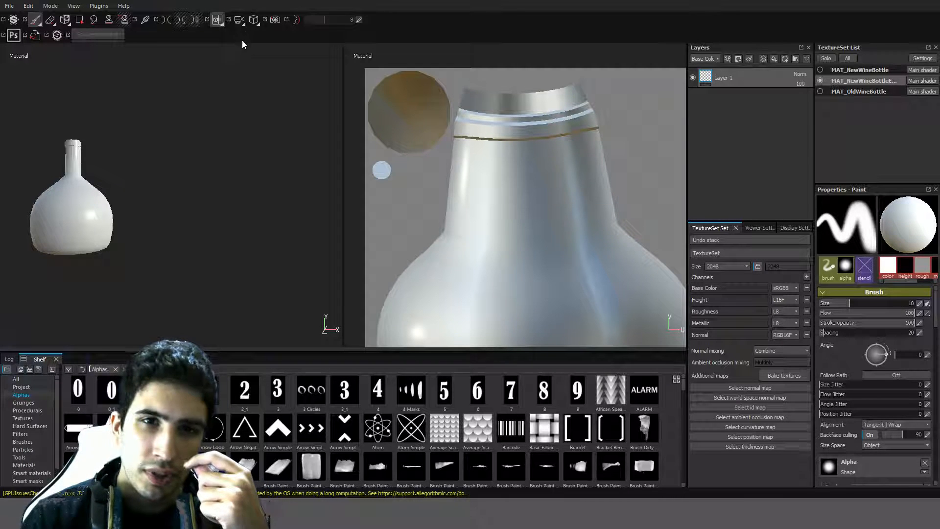
Show only the 3D viewport and frame the empty bottle in it.
{"action": "key", "text": "F2"}
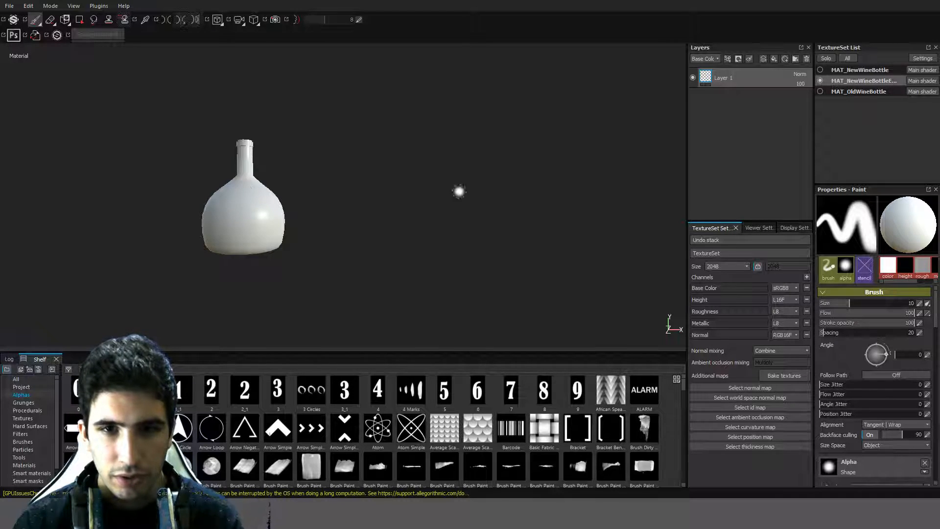
{"action": "scroll", "coordinate": [381, 139], "scroll_direction": "up", "scroll_amount": 6}
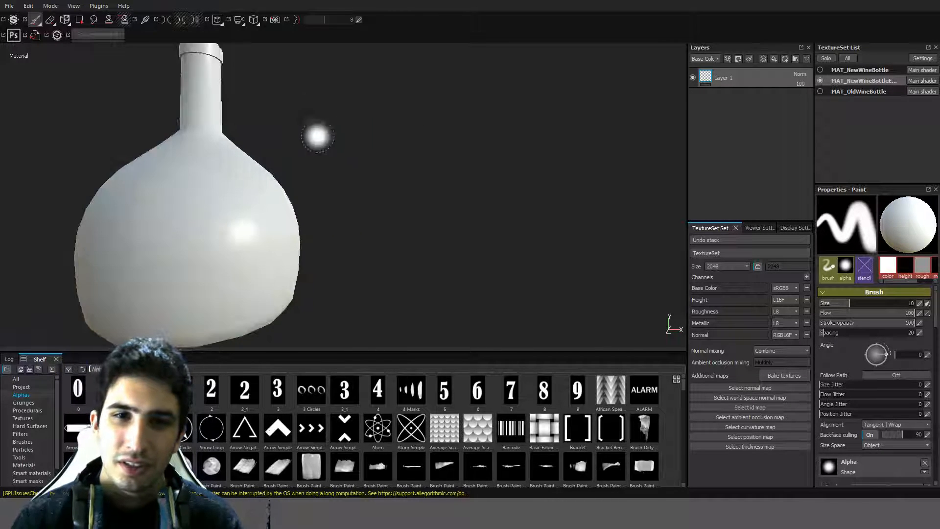
{"action": "key", "text": "f"}
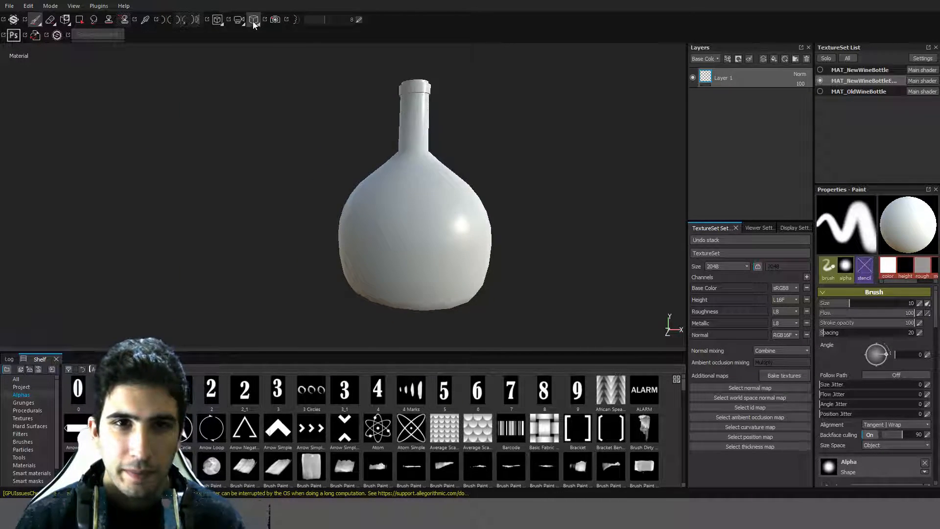
Change the main shader to pbr-metal-rough-with-alpha-blending so the bottle material supports transparency.
{"action": "left_click", "coordinate": [254, 25]}
{"action": "middle_click_drag", "start_coordinate": [464, 109], "coordinate": [433, 131]}
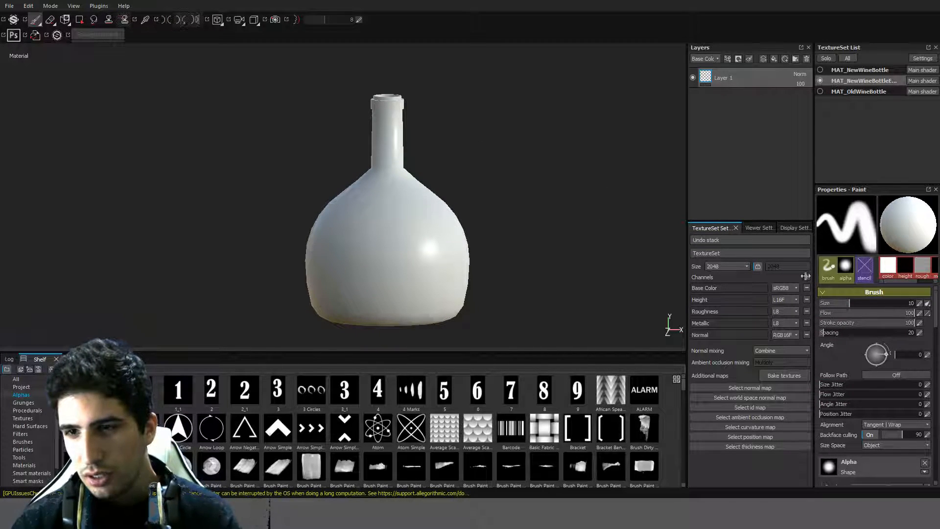
{"action": "left_click", "coordinate": [760, 228]}
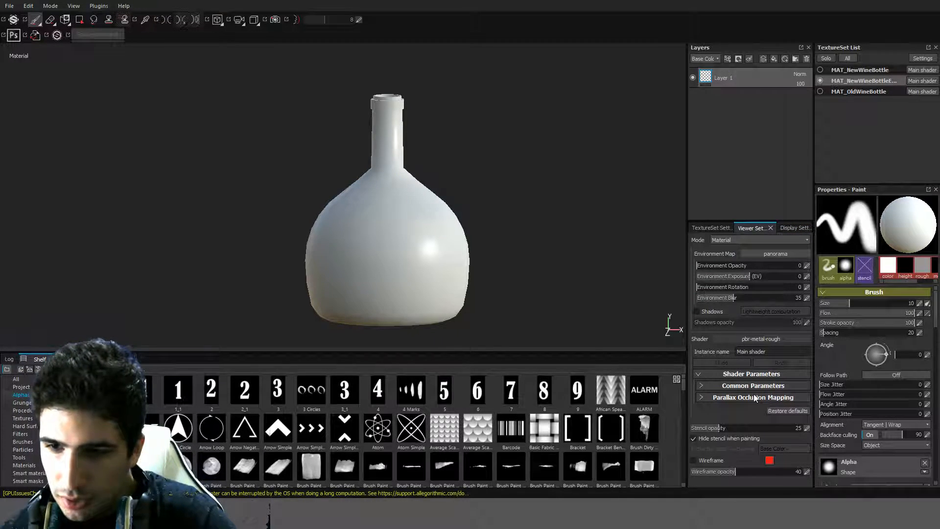
{"action": "left_click", "coordinate": [859, 399]}
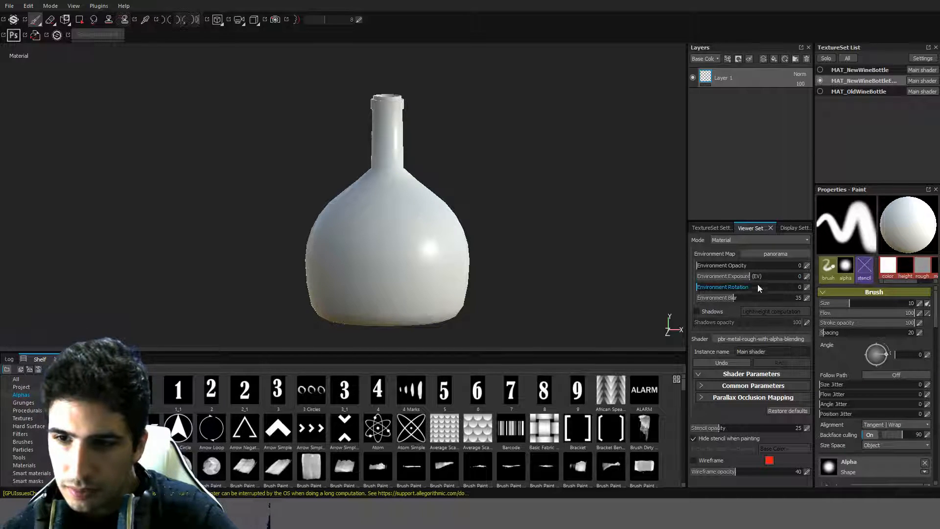
Add an Opacity channel to the empty bottle's texture set and bake its mesh maps.
{"action": "left_click", "coordinate": [795, 228]}
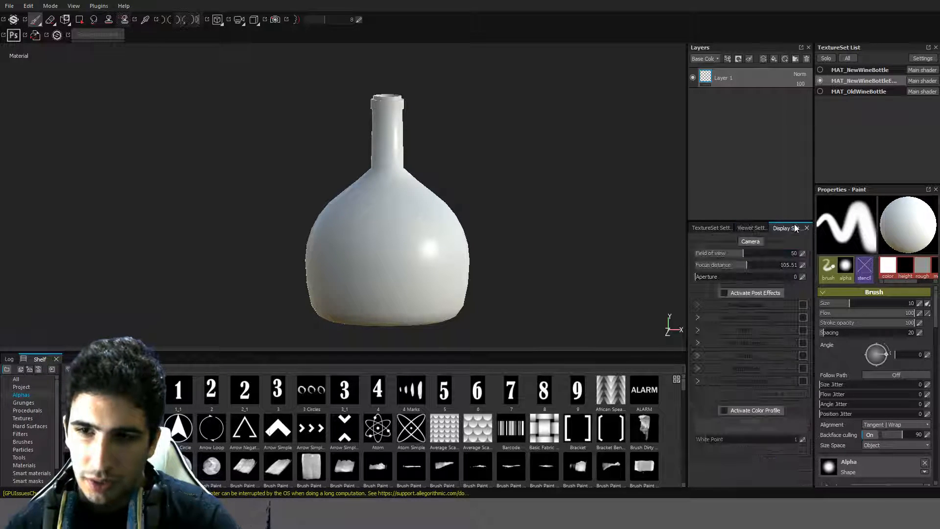
{"action": "left_click", "coordinate": [712, 228]}
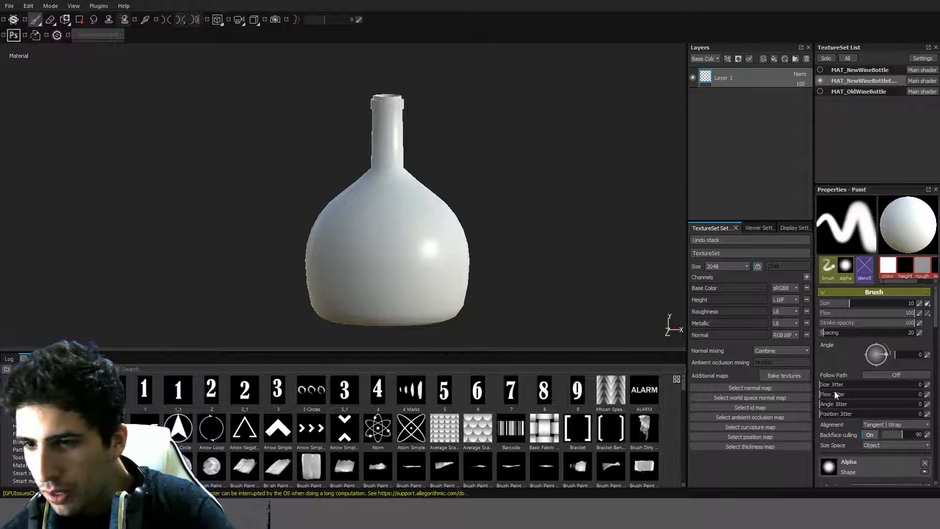
{"action": "left_click", "coordinate": [835, 371]}
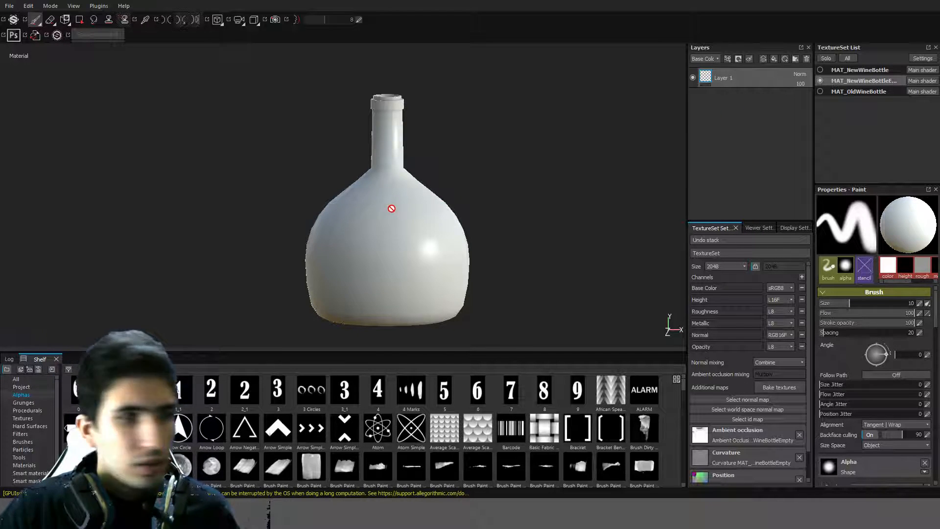
Search the whole shelf for "glass" and add the Glass dirty smart material to the empty bottle's layer stack.
{"action": "left_click_drag", "start_coordinate": [570, 168], "coordinate": [491, 153], "text": "alt"}
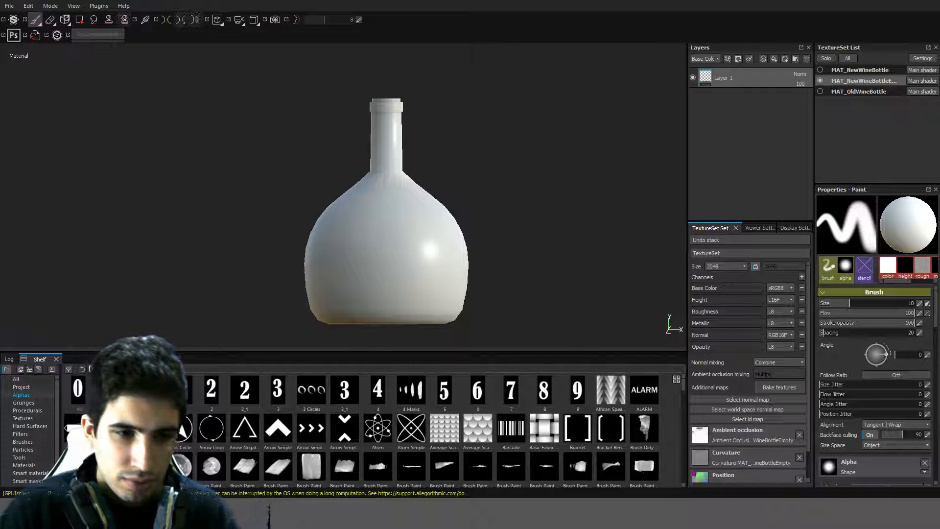
{"action": "left_click", "coordinate": [15, 379]}
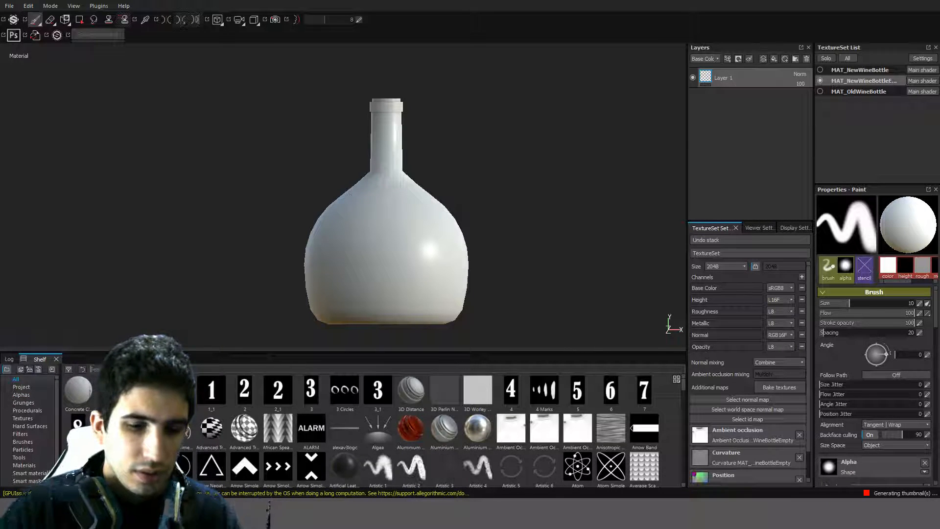
{"action": "type", "text": "glass"}
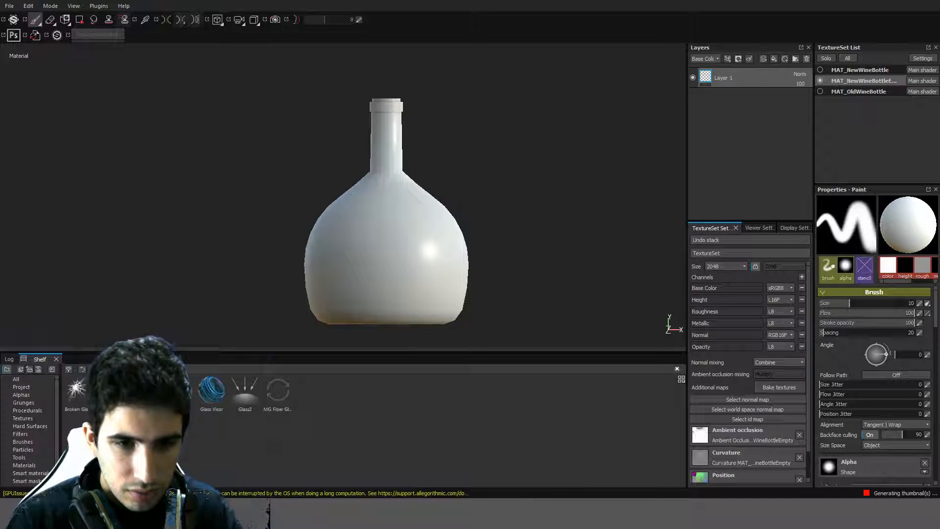
{"action": "left_click_drag", "start_coordinate": [179, 390], "coordinate": [725, 114]}
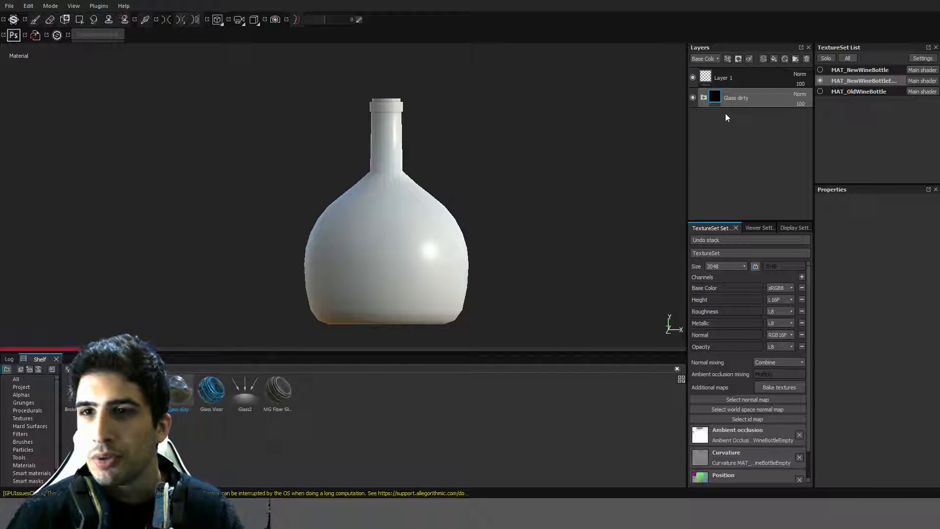
Set the environment opacity to 100 and the environment blur to 3 in the viewer settings.
{"action": "left_click_drag", "start_coordinate": [480, 208], "coordinate": [483, 178], "text": "alt"}
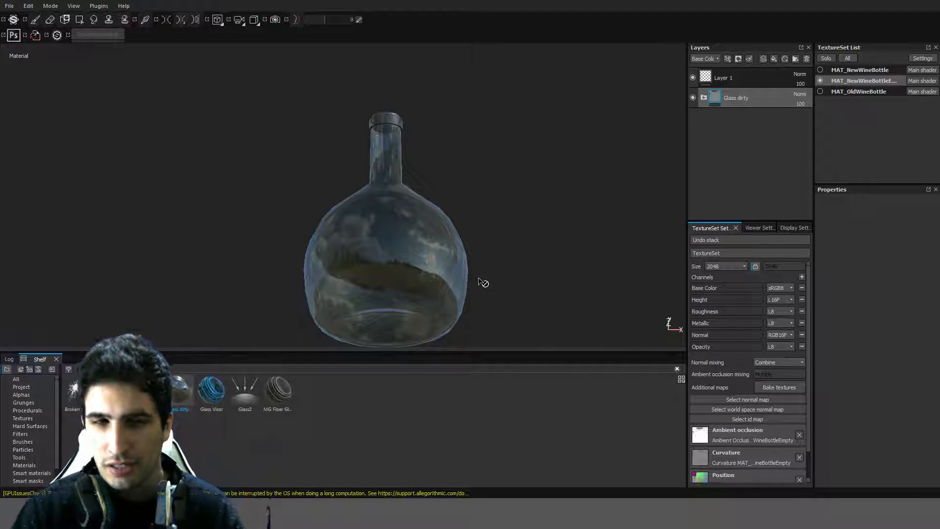
{"action": "left_click_drag", "start_coordinate": [464, 288], "coordinate": [538, 245], "text": "alt"}
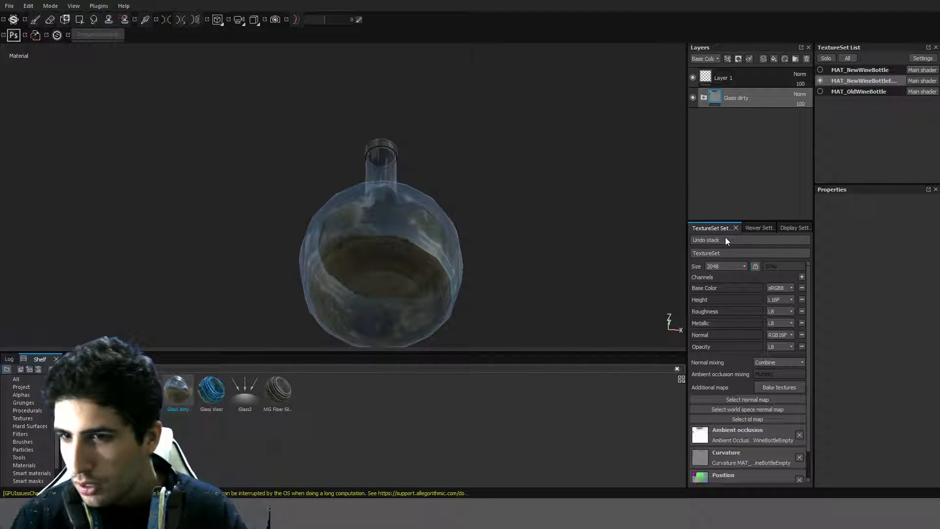
{"action": "left_click", "coordinate": [754, 228]}
{"action": "left_click_drag", "start_coordinate": [706, 269], "coordinate": [823, 260]}
{"action": "left_click_drag", "start_coordinate": [433, 172], "coordinate": [469, 243], "text": "alt"}
{"action": "left_click_drag", "start_coordinate": [723, 298], "coordinate": [699, 298]}
Examine the transparent bottle's body and neck from several angles against the environment background.
{"action": "left_click_drag", "start_coordinate": [352, 204], "coordinate": [414, 230], "text": "alt"}
{"action": "left_click_drag", "start_coordinate": [419, 188], "coordinate": [411, 251], "text": "alt"}
{"action": "right_click_drag", "start_coordinate": [411, 251], "coordinate": [417, 125], "text": "alt"}
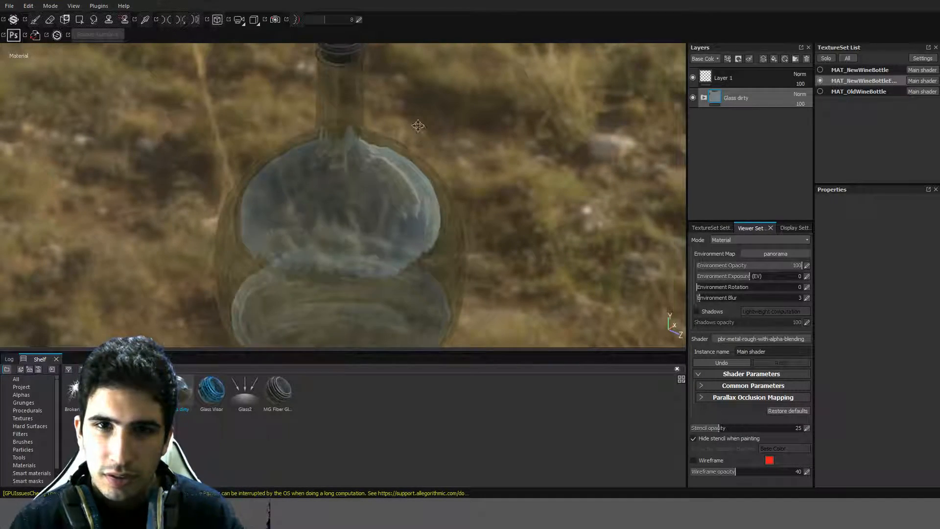
{"action": "middle_click_drag", "start_coordinate": [417, 125], "coordinate": [422, 244], "text": "alt"}
{"action": "left_click_drag", "start_coordinate": [393, 292], "coordinate": [440, 271], "text": "alt"}
{"action": "right_click_drag", "start_coordinate": [440, 271], "coordinate": [394, 284], "text": "alt"}
{"action": "left_click_drag", "start_coordinate": [393, 284], "coordinate": [388, 195], "text": "alt"}
{"action": "left_click_drag", "start_coordinate": [419, 243], "coordinate": [415, 202], "text": "alt"}
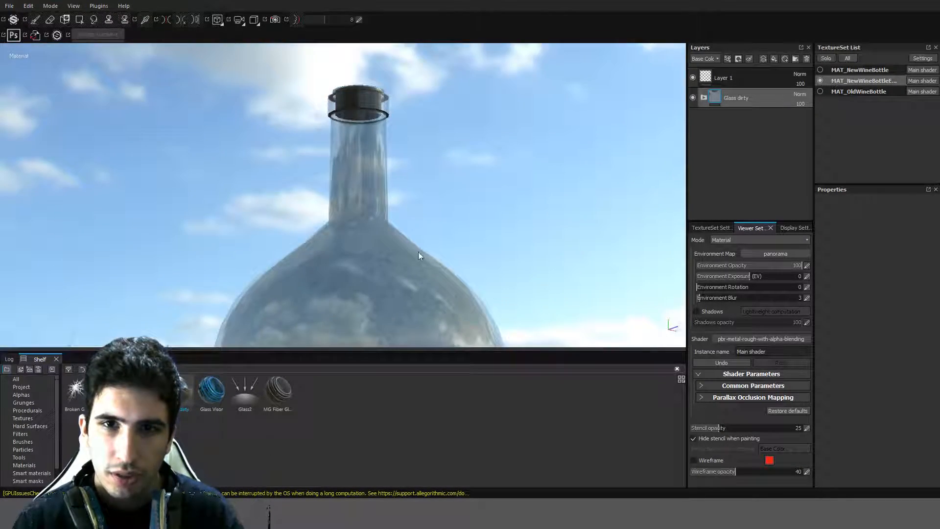
Compare the bottle's base color with and without the Glass dirty material, and return to the full material view.
{"action": "key", "text": "shift+c"}
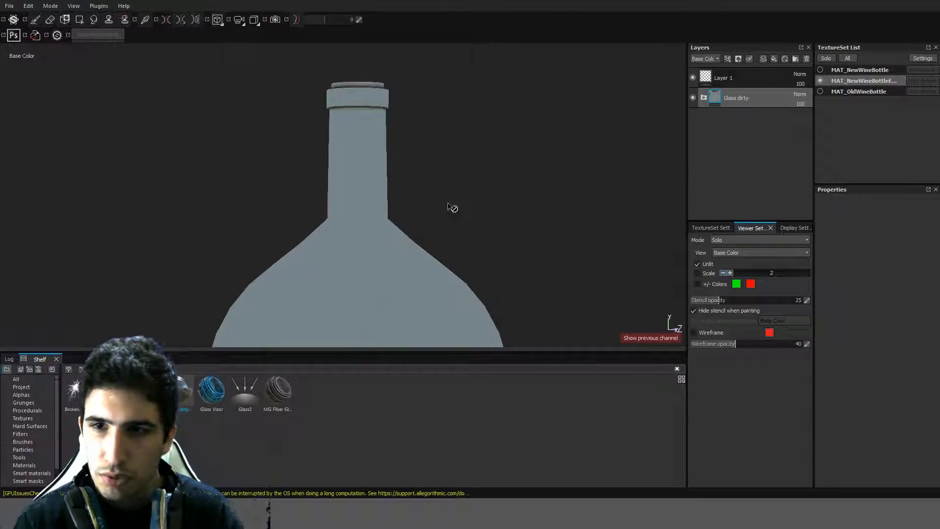
{"action": "key", "text": "ctrl+z"}
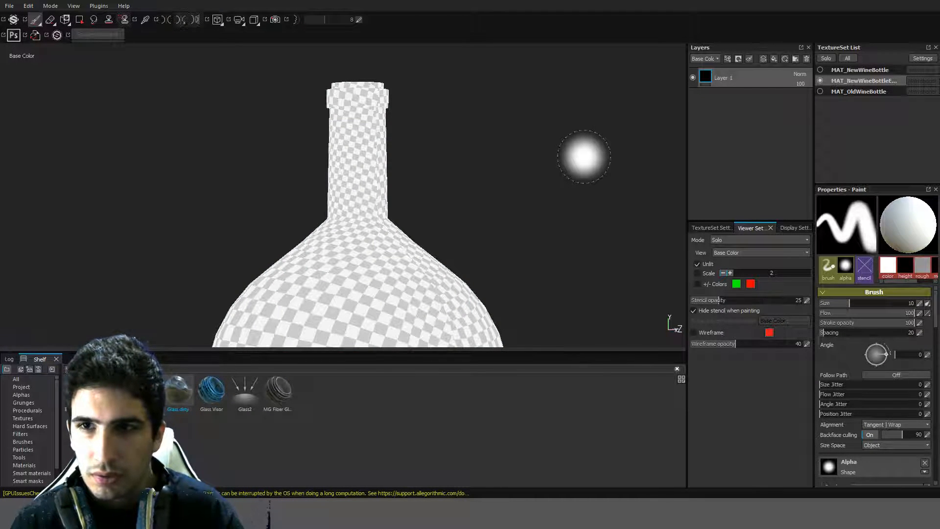
{"action": "key", "text": "ctrl+y"}
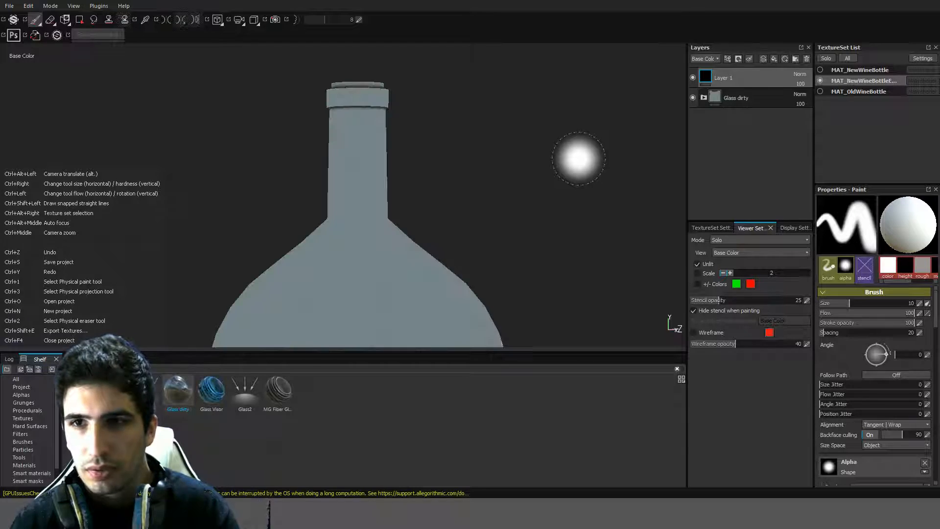
{"action": "key", "text": "m"}
Inspect the glass bottle from the side and from above, checking how the neck opening and rim look.
{"action": "left_click_drag", "start_coordinate": [513, 196], "coordinate": [469, 250], "text": "alt"}
{"action": "middle_click_drag", "start_coordinate": [470, 250], "coordinate": [503, 139], "text": "alt"}
{"action": "left_click_drag", "start_coordinate": [503, 139], "coordinate": [516, 109], "text": "alt"}
{"action": "scroll", "coordinate": [516, 110], "scroll_direction": "down", "scroll_amount": 2}
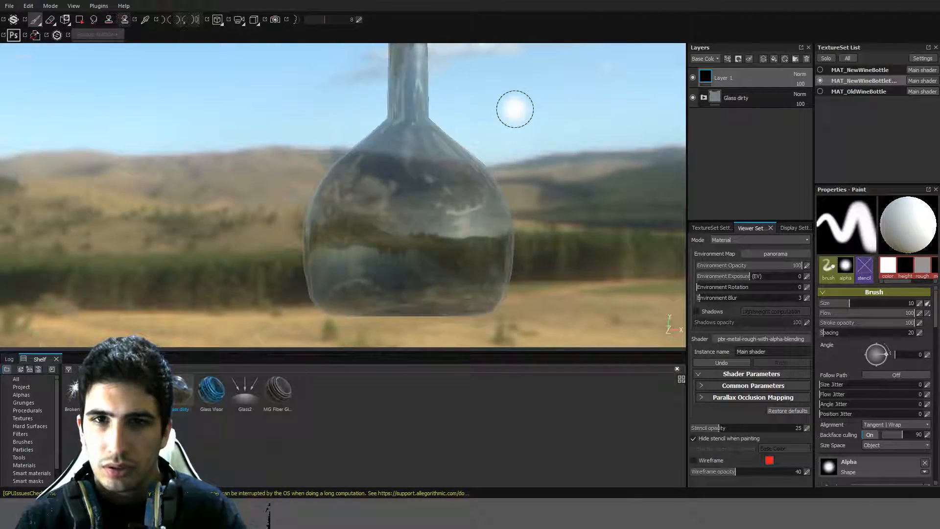
{"action": "middle_click_drag", "start_coordinate": [514, 109], "coordinate": [488, 233], "text": "alt"}
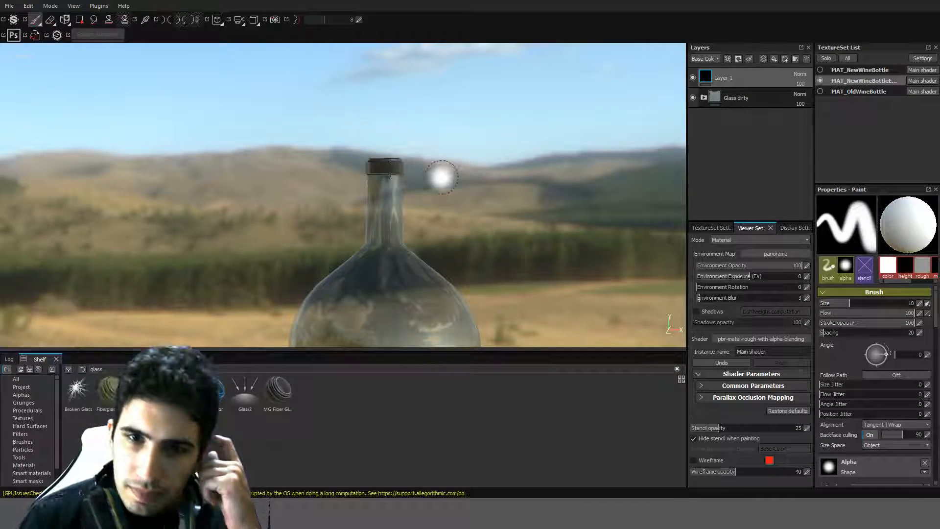
{"action": "left_click_drag", "start_coordinate": [416, 140], "coordinate": [475, 256], "text": "alt"}
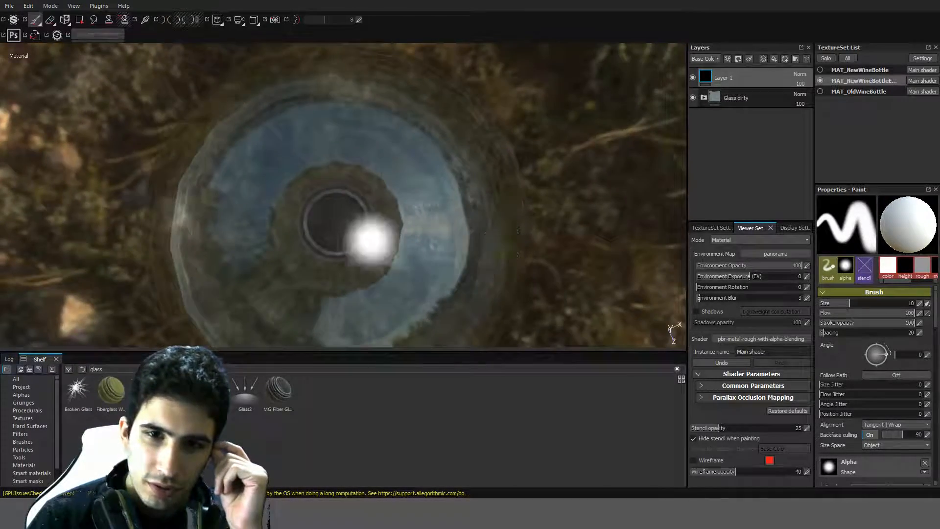
{"action": "scroll", "coordinate": [298, 221], "scroll_direction": "up", "scroll_amount": 5}
{"action": "mouse_move", "coordinate": [503, 111]}
{"action": "left_mouse_down", "text": "alt"}
{"action": "mouse_move", "coordinate": [488, 134]}
{"action": "mouse_move", "coordinate": [465, 109]}
{"action": "mouse_move", "coordinate": [353, 84]}
{"action": "mouse_move", "coordinate": [494, 240]}
{"action": "left_mouse_up", "text": "alt"}
{"action": "mouse_move", "coordinate": [464, 163]}
{"action": "left_mouse_down", "text": "alt"}
{"action": "mouse_move", "coordinate": [425, 147]}
{"action": "mouse_move", "coordinate": [413, 75]}
{"action": "mouse_move", "coordinate": [401, 91]}
{"action": "left_mouse_up", "text": "alt"}
{"action": "scroll", "coordinate": [401, 92], "scroll_direction": "down", "scroll_amount": 5}
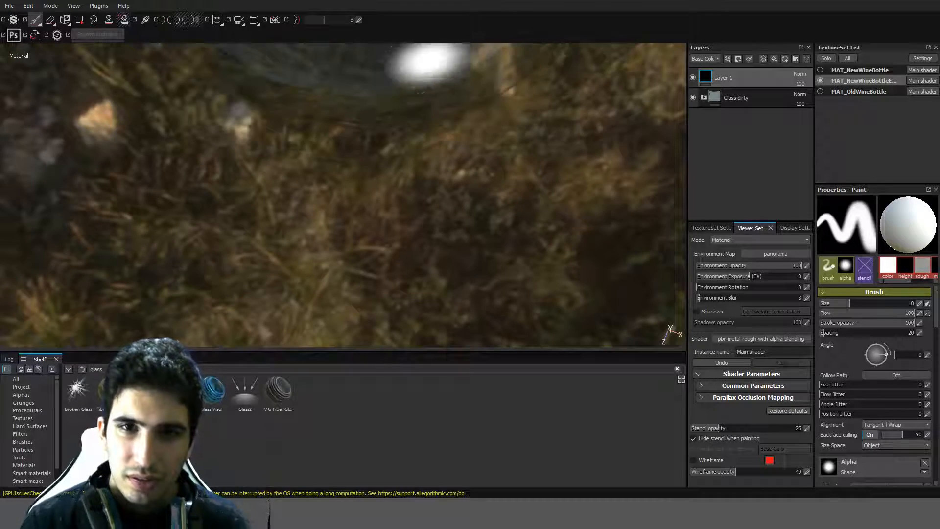
{"action": "scroll", "coordinate": [447, 91], "scroll_direction": "down", "scroll_amount": 2}
{"action": "mouse_move", "coordinate": [447, 92]}
{"action": "middle_mouse_down", "text": "alt"}
{"action": "mouse_move", "coordinate": [457, 75]}
{"action": "mouse_move", "coordinate": [445, 258]}
{"action": "middle_mouse_up", "text": "alt"}
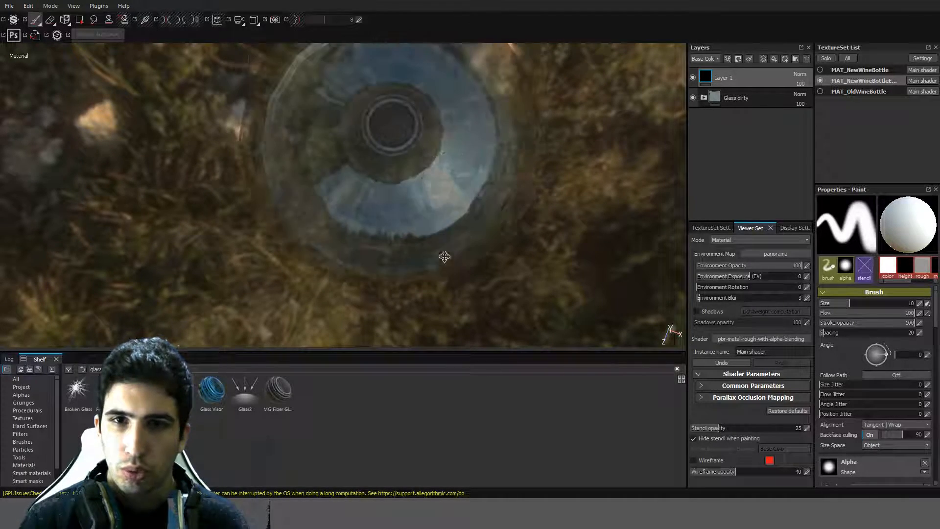
{"action": "middle_click_drag", "start_coordinate": [447, 176], "coordinate": [456, 224], "text": "alt"}
{"action": "scroll", "coordinate": [457, 220], "scroll_direction": "up", "scroll_amount": 4}
{"action": "left_click_drag", "start_coordinate": [459, 168], "coordinate": [472, 200], "text": "alt"}
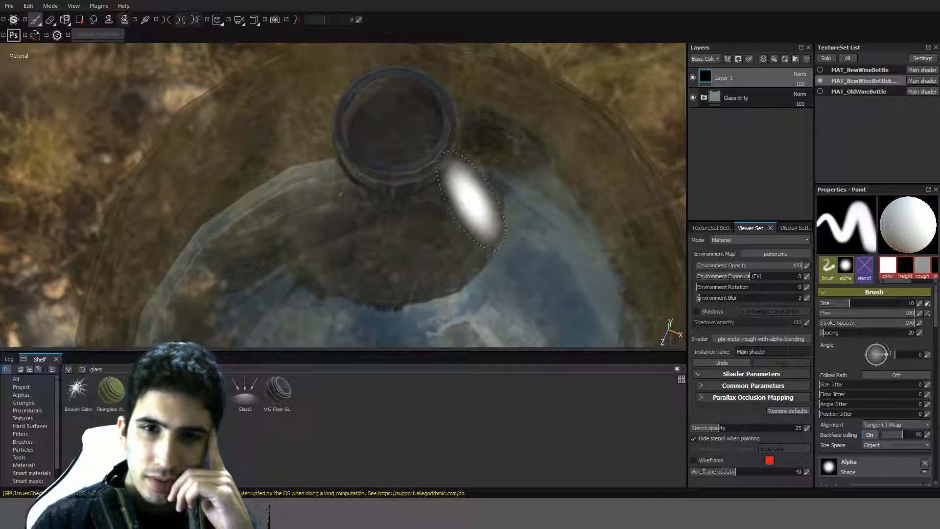
{"action": "scroll", "coordinate": [469, 211], "scroll_direction": "down", "scroll_amount": 6}
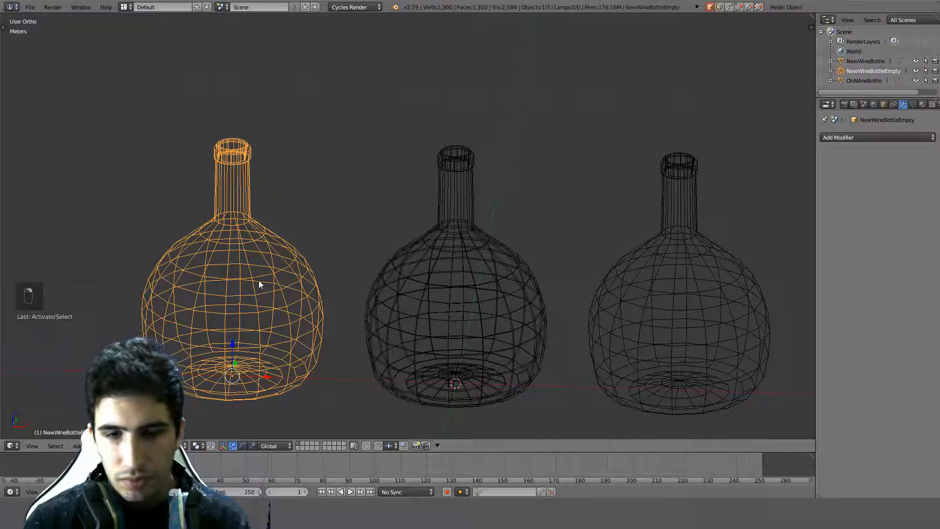
In Blender, delete the vertices of the closed floor and inner wall inside the NewWineBottleEmpty neck opening.
{"action": "key", "text": "KP_1"}
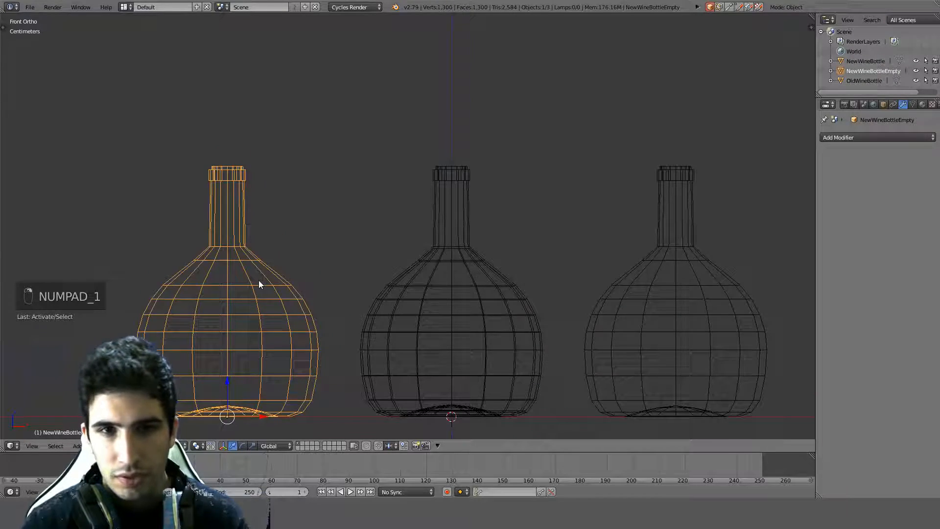
{"action": "scroll", "coordinate": [260, 235], "scroll_direction": "up", "scroll_amount": 3}
{"action": "middle_click_drag", "start_coordinate": [265, 191], "coordinate": [504, 265], "text": "shift"}
{"action": "scroll", "coordinate": [465, 242], "scroll_direction": "up", "scroll_amount": 8}
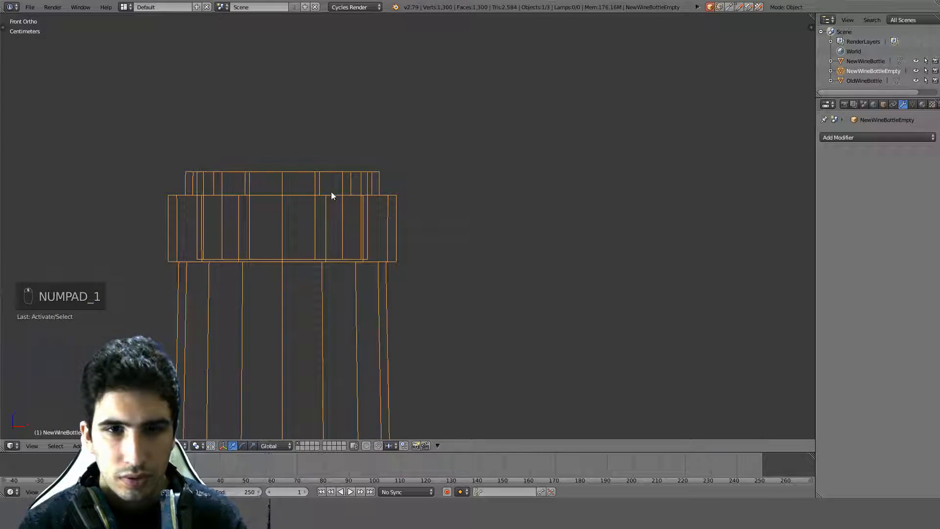
{"action": "key", "text": "Tab"}
{"action": "middle_click_drag", "start_coordinate": [331, 193], "coordinate": [320, 224]}
{"action": "right_click", "coordinate": [292, 146], "text": "alt"}
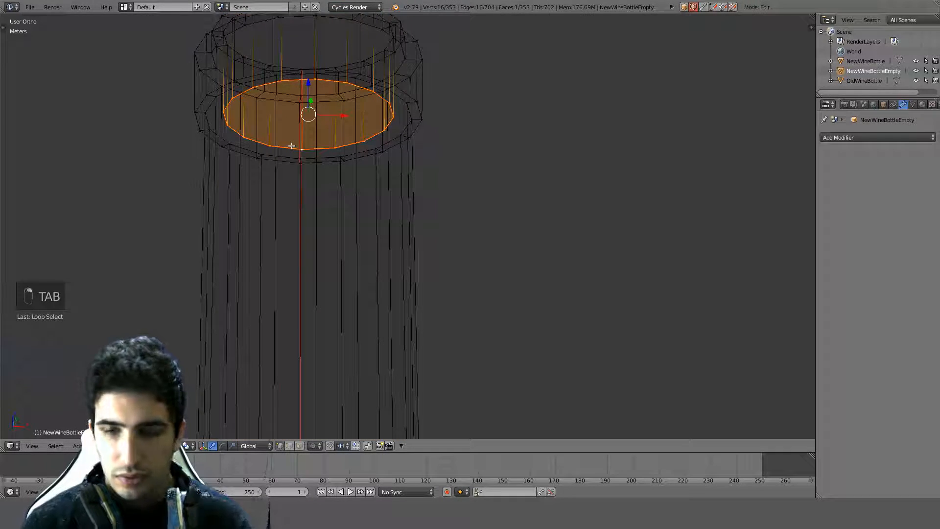
{"action": "key", "text": "ctrl+KP_Add"}
{"action": "middle_click_drag", "start_coordinate": [292, 146], "coordinate": [305, 258], "text": "shift"}
{"action": "key", "text": "z"}
{"action": "key", "text": "Delete"}
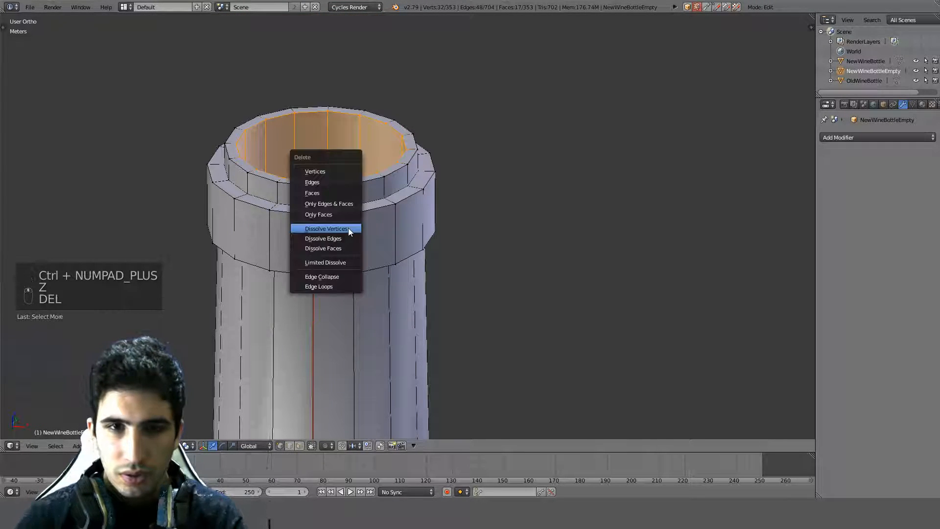
{"action": "left_click", "coordinate": [344, 172]}
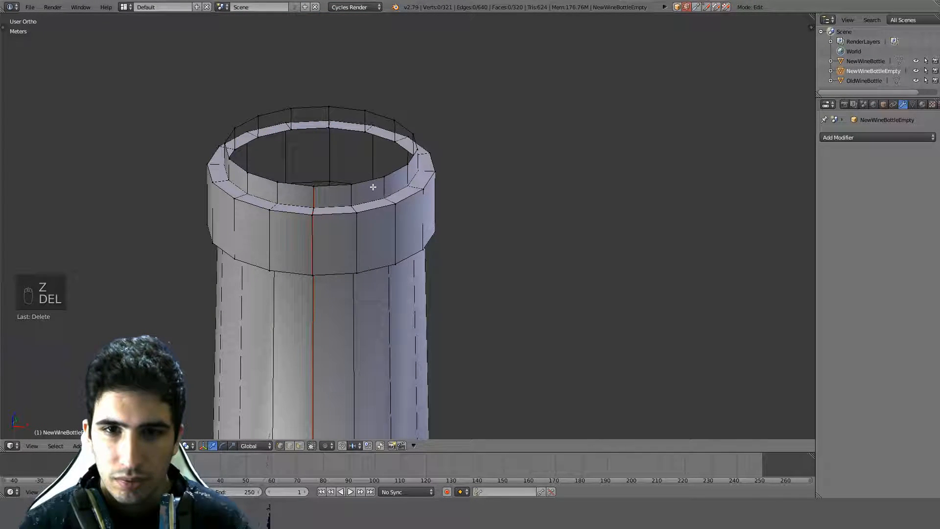
Duplicate the whole NewWineBottleEmpty mesh in place and scale the copy to 0.99 as an inner shell.
{"action": "key", "text": "a"}
{"action": "key", "text": "KP_1"}
{"action": "key", "text": "z"}
{"action": "scroll", "coordinate": [373, 186], "scroll_direction": "down", "scroll_amount": 6}
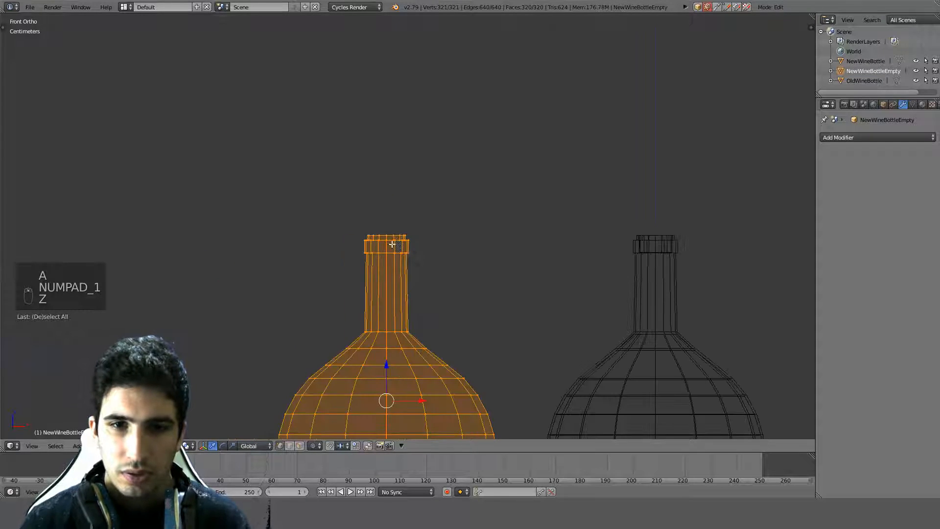
{"action": "key", "text": "shift+d"}
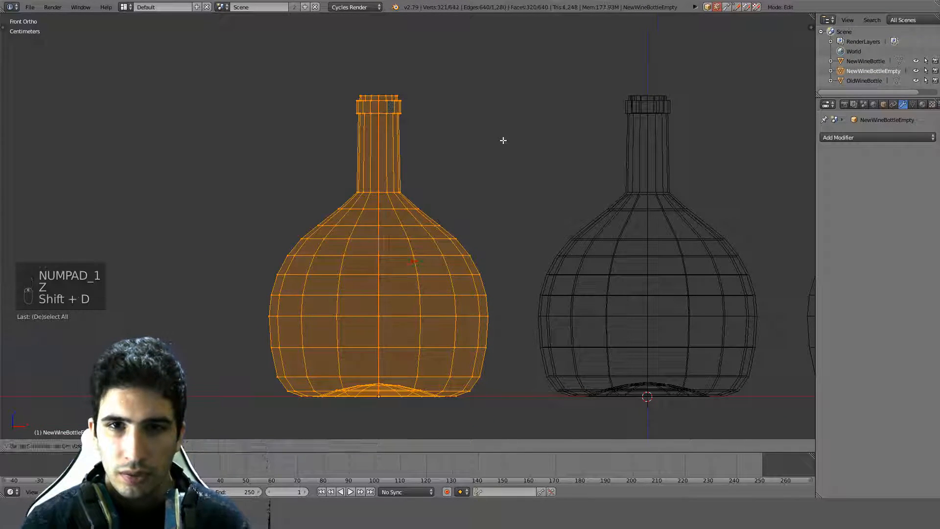
{"action": "key", "text": "s"}
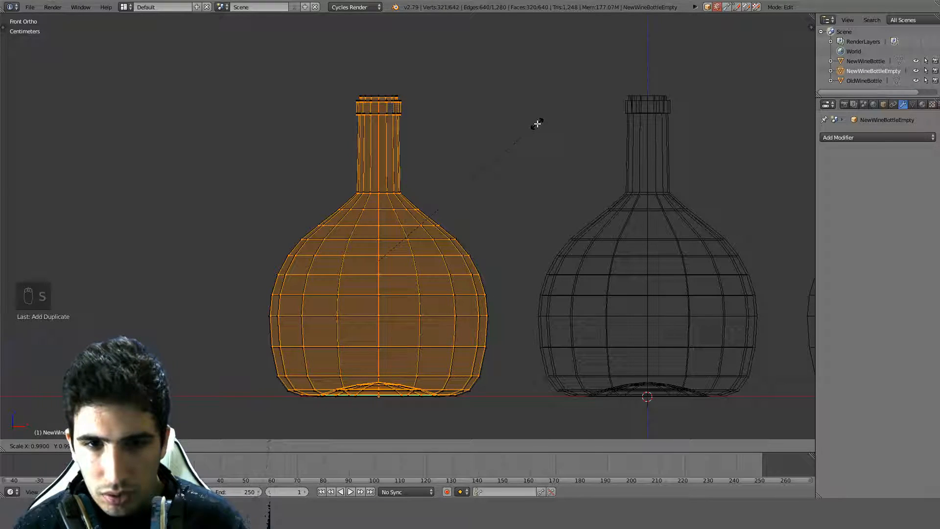
{"action": "left_click", "coordinate": [537, 123]}
Examine the gap between the inner and outer shells around the empty bottle's neck rim.
{"action": "scroll", "coordinate": [447, 88], "scroll_direction": "up", "scroll_amount": 3}
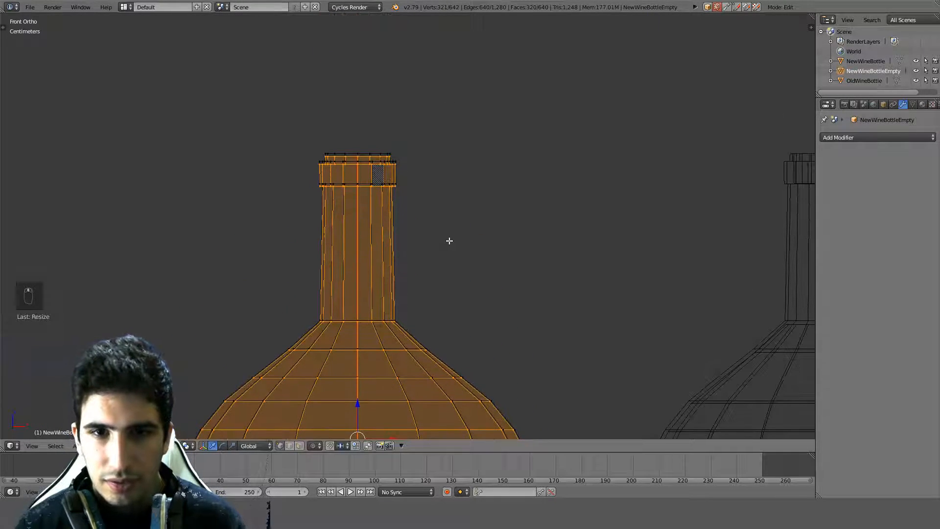
{"action": "mouse_move", "coordinate": [450, 240]}
{"action": "middle_mouse_down", "text": "shift"}
{"action": "mouse_move", "coordinate": [450, 146]}
{"action": "mouse_move", "coordinate": [447, 242]}
{"action": "middle_mouse_up", "text": "shift"}
{"action": "key", "text": "z"}
{"action": "key", "text": "z"}
{"action": "scroll", "coordinate": [447, 241], "scroll_direction": "up", "scroll_amount": 5}
{"action": "middle_click_drag", "start_coordinate": [319, 183], "coordinate": [413, 315], "text": "shift"}
{"action": "scroll", "coordinate": [360, 225], "scroll_direction": "up", "scroll_amount": 3}
{"action": "middle_click_drag", "start_coordinate": [359, 223], "coordinate": [338, 244]}
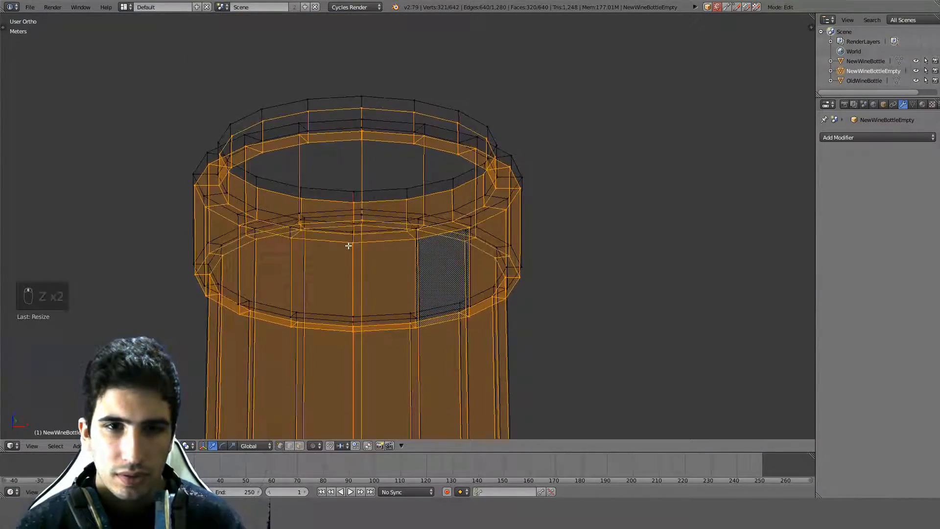
{"action": "scroll", "coordinate": [334, 243], "scroll_direction": "up", "scroll_amount": 2}
{"action": "scroll", "coordinate": [334, 243], "scroll_direction": "down", "scroll_amount": 2}
{"action": "middle_click_drag", "start_coordinate": [272, 252], "coordinate": [272, 236]}
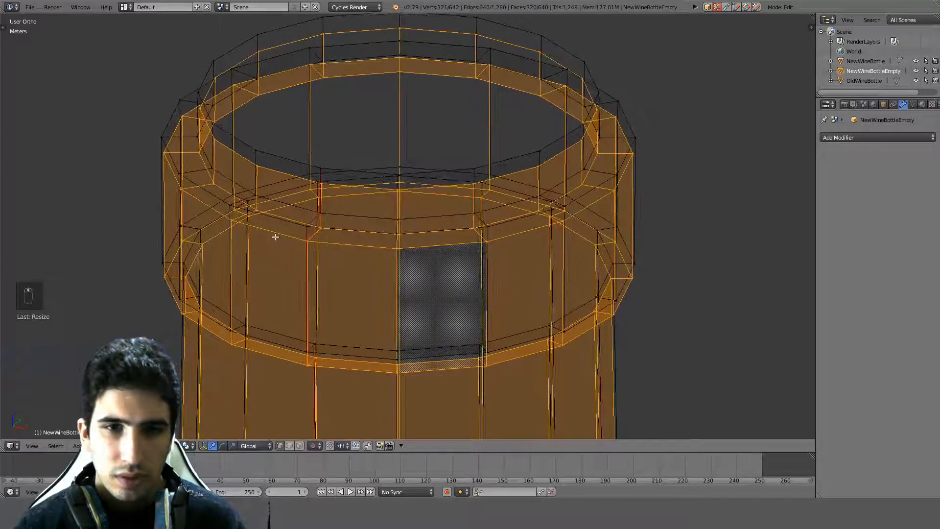
Delete the vertices of the inner shell's two edge loops that form the protruding collar around the neck.
{"action": "right_click", "coordinate": [274, 234], "text": "alt"}
{"action": "right_click", "coordinate": [272, 351], "text": "alt+shift"}
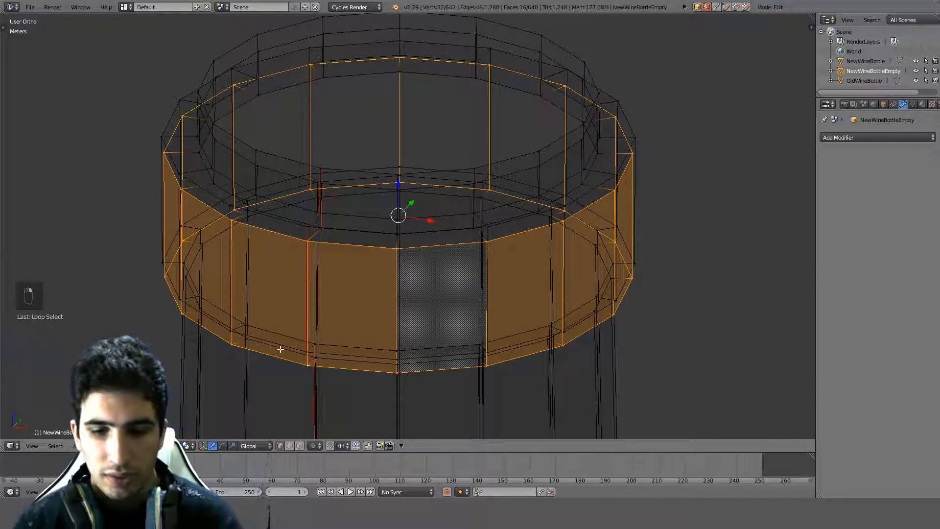
{"action": "key", "text": "Delete"}
{"action": "left_click", "coordinate": [277, 349]}
Try to close the gap in the inner shell's neck by bridging its two open edge loops.
{"action": "right_click", "coordinate": [274, 211], "text": "alt"}
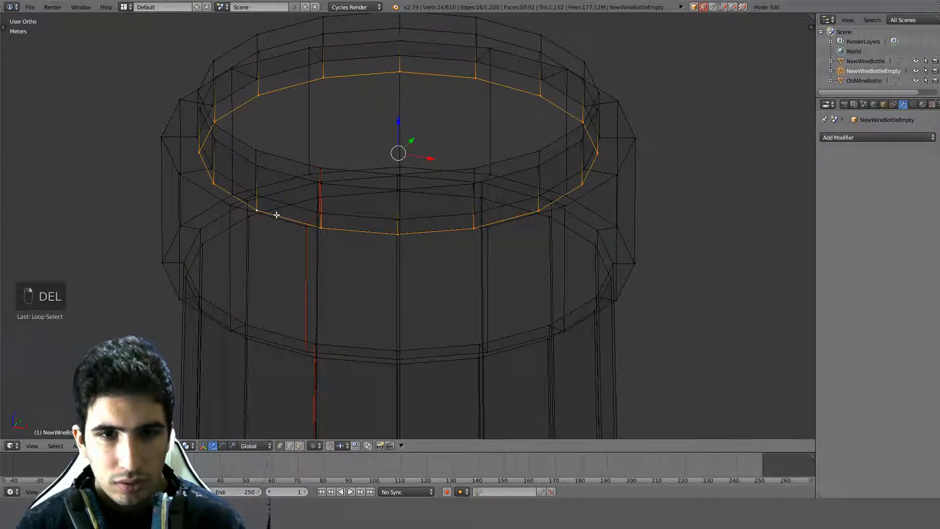
{"action": "right_click", "coordinate": [282, 329], "text": "alt+shift"}
{"action": "middle_click_drag", "start_coordinate": [282, 330], "coordinate": [310, 272]}
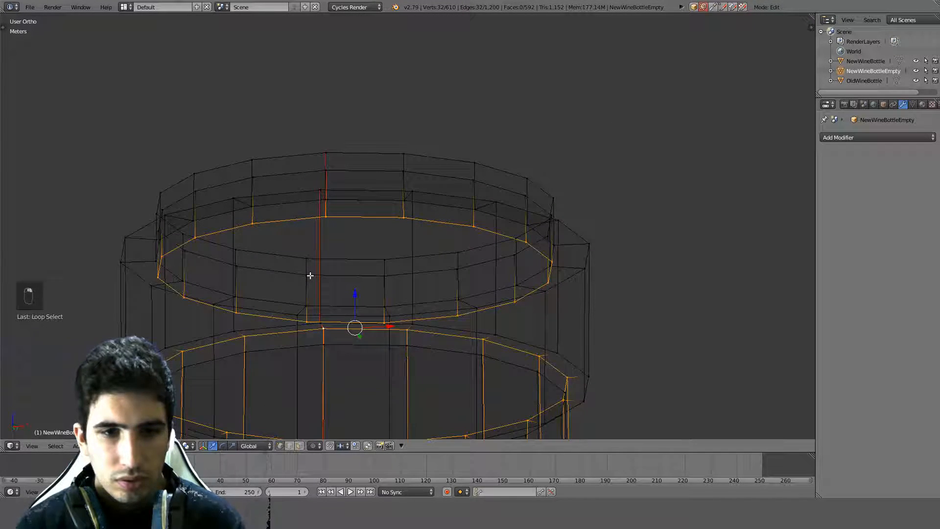
{"action": "key", "text": "ctrl+z"}
{"action": "middle_click_drag", "start_coordinate": [296, 352], "coordinate": [296, 360]}
{"action": "key", "text": "ctrl+e"}
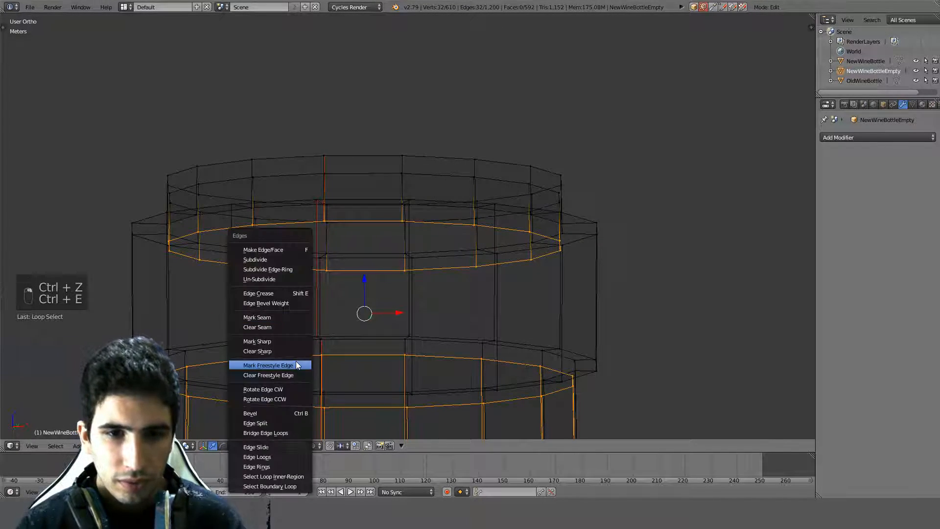
{"action": "left_click", "coordinate": [281, 433]}
{"action": "key", "text": "a"}
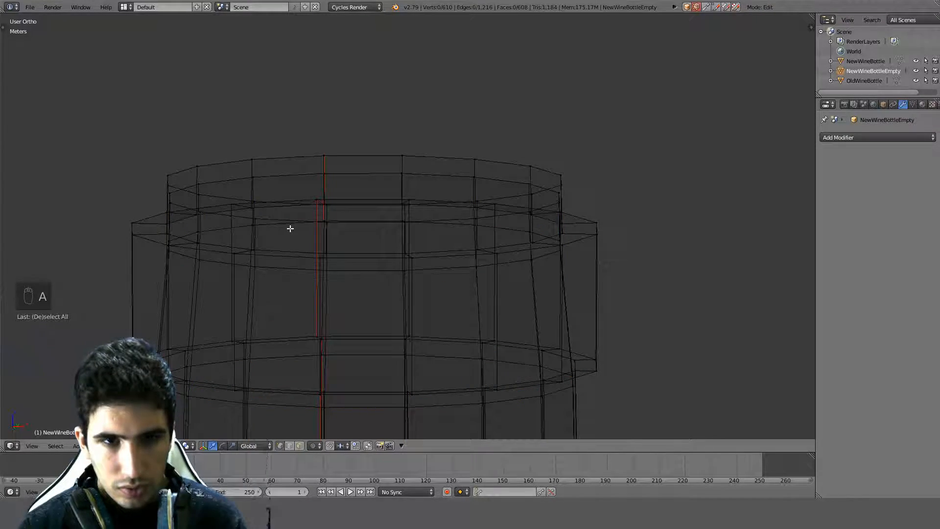
{"action": "middle_click_drag", "start_coordinate": [289, 226], "coordinate": [342, 189]}
{"action": "key", "text": "ctrl+z"}
{"action": "scroll", "coordinate": [343, 196], "scroll_direction": "down", "scroll_amount": 6}
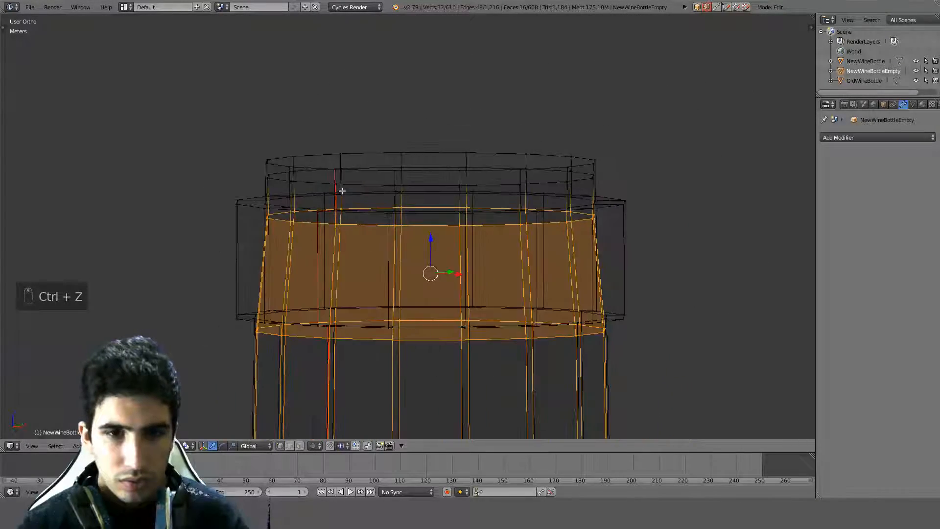
{"action": "scroll", "coordinate": [346, 214], "scroll_direction": "up", "scroll_amount": 6}
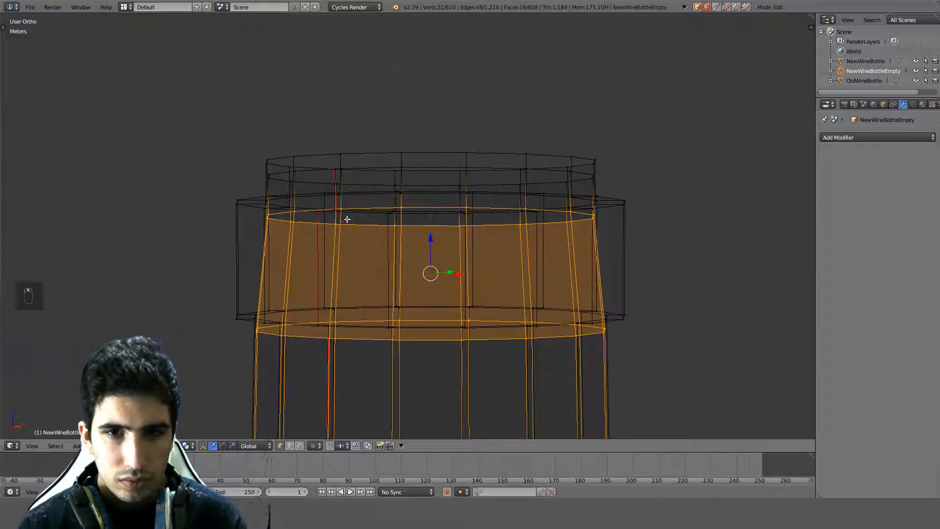
Delete the vertices of the two edge loops at the top of the inner shell, above its neck wall.
{"action": "right_click", "coordinate": [363, 231], "text": "alt"}
{"action": "right_click", "coordinate": [371, 192], "text": "alt"}
{"action": "right_click", "coordinate": [375, 225]}
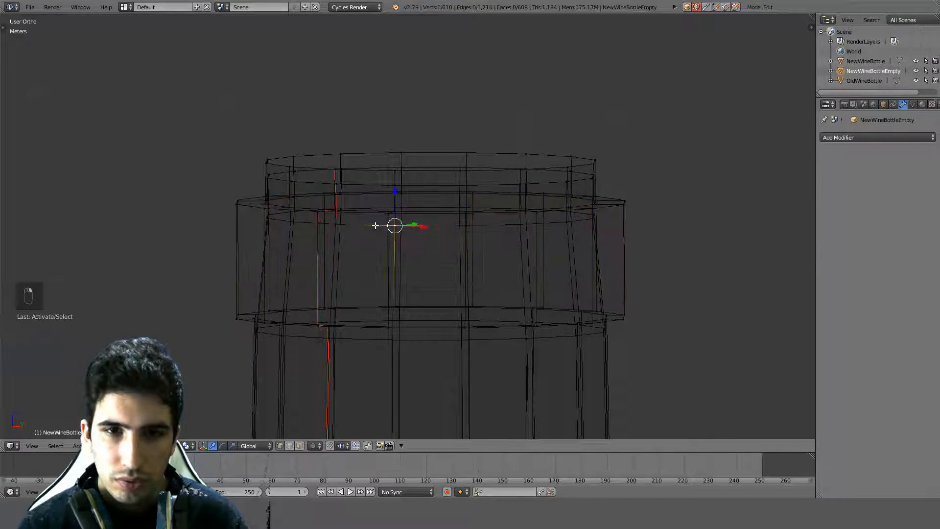
{"action": "right_click", "coordinate": [375, 225], "text": "alt"}
{"action": "right_click", "coordinate": [383, 184], "text": "alt+shift"}
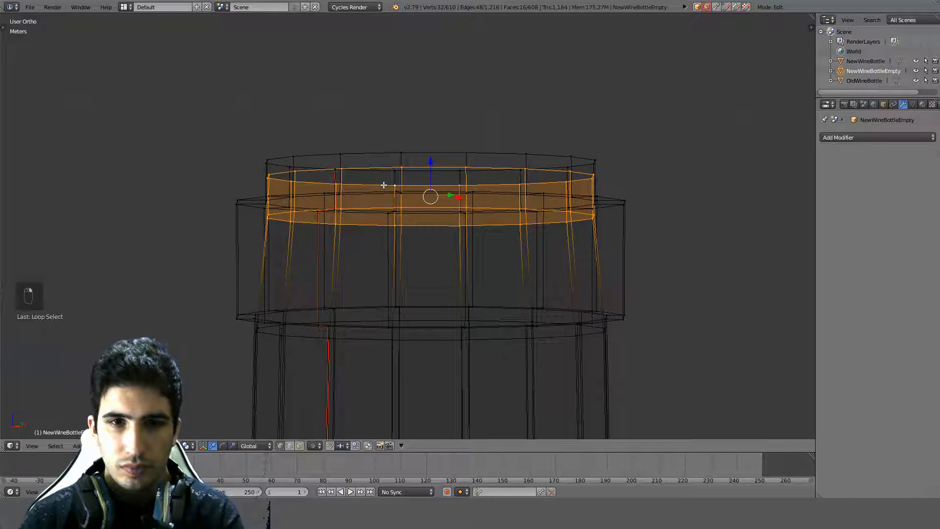
{"action": "key", "text": "Delete"}
{"action": "left_click", "coordinate": [385, 185]}
Raise the inner shell's open top loop vertically to the height of the rim and scale it slightly inward horizontally.
{"action": "right_click", "coordinate": [352, 338], "text": "alt"}
{"action": "key", "text": "KP_1"}
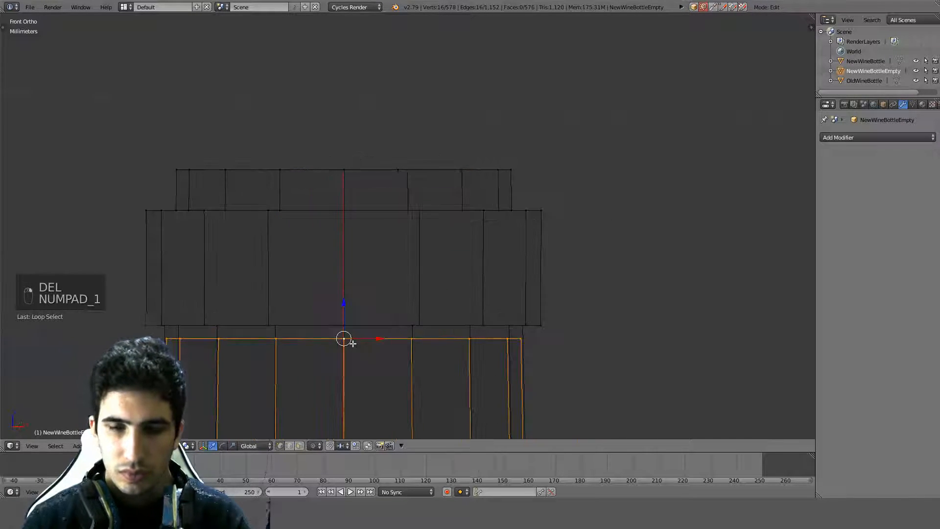
{"action": "key", "text": "g"}
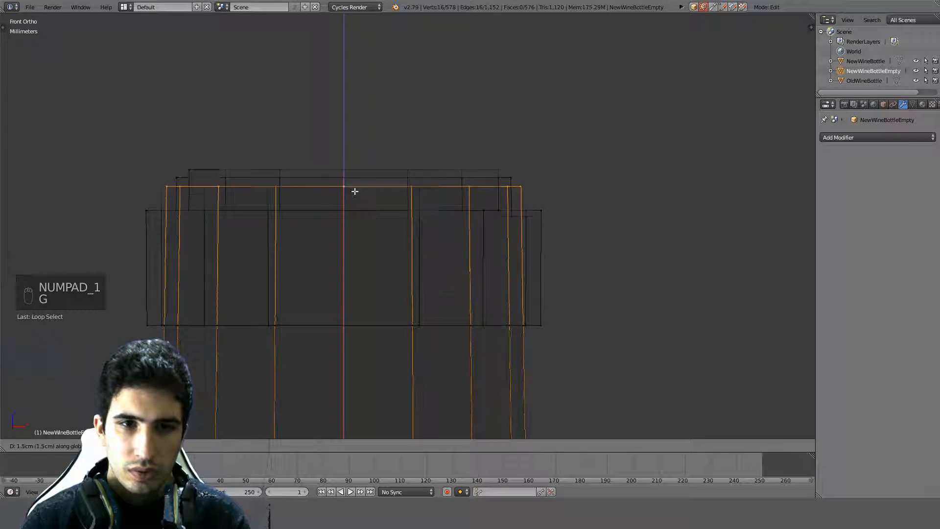
{"action": "left_click", "coordinate": [355, 177]}
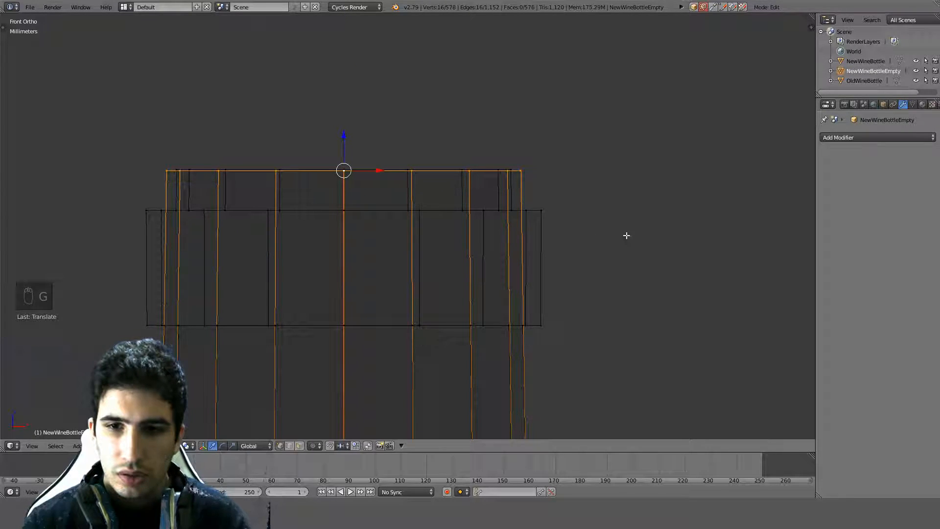
{"action": "key", "text": "s"}
{"action": "key", "text": "shift+z"}
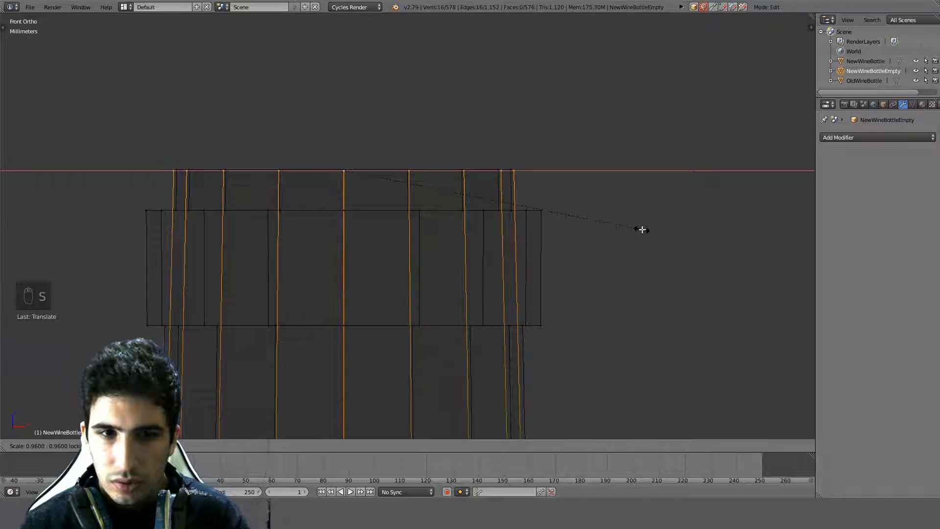
{"action": "left_click", "coordinate": [651, 227]}
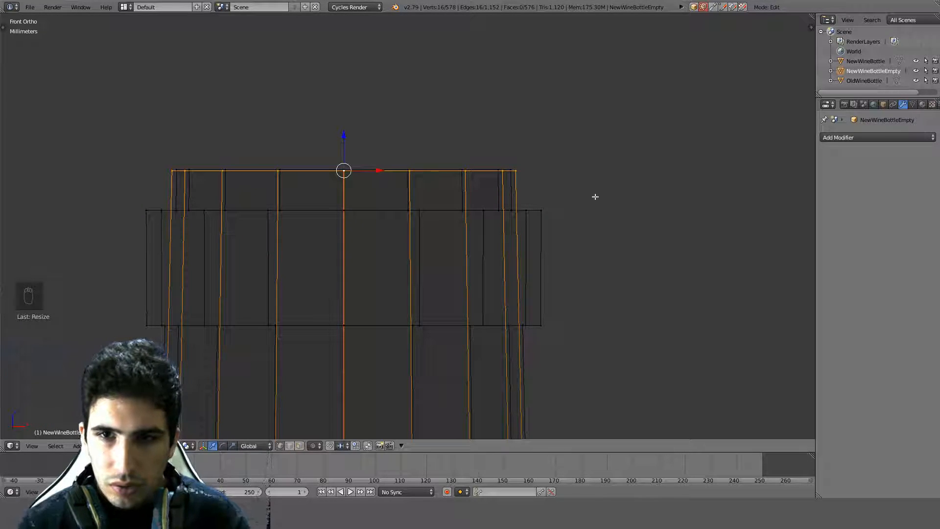
Select both edge loops of the outer lip above the collar and widen them horizontally to a scale of about 1.06.
{"action": "mouse_move", "coordinate": [594, 195]}
{"action": "middle_mouse_down"}
{"action": "mouse_move", "coordinate": [505, 189]}
{"action": "mouse_move", "coordinate": [508, 203]}
{"action": "middle_mouse_up"}
{"action": "key", "text": "z"}
{"action": "right_click", "coordinate": [487, 201], "text": "alt"}
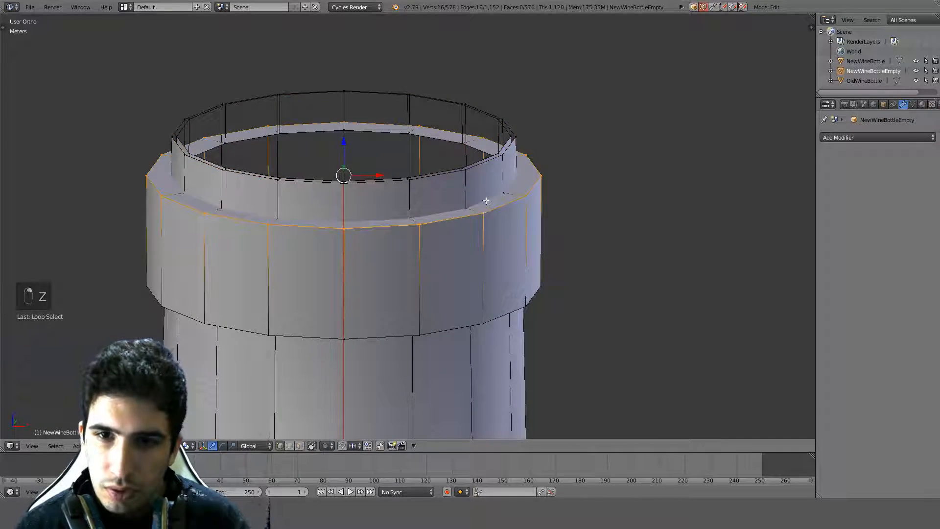
{"action": "key", "text": "z"}
{"action": "right_click", "coordinate": [483, 202], "text": "alt"}
{"action": "right_click", "coordinate": [480, 201], "text": "alt"}
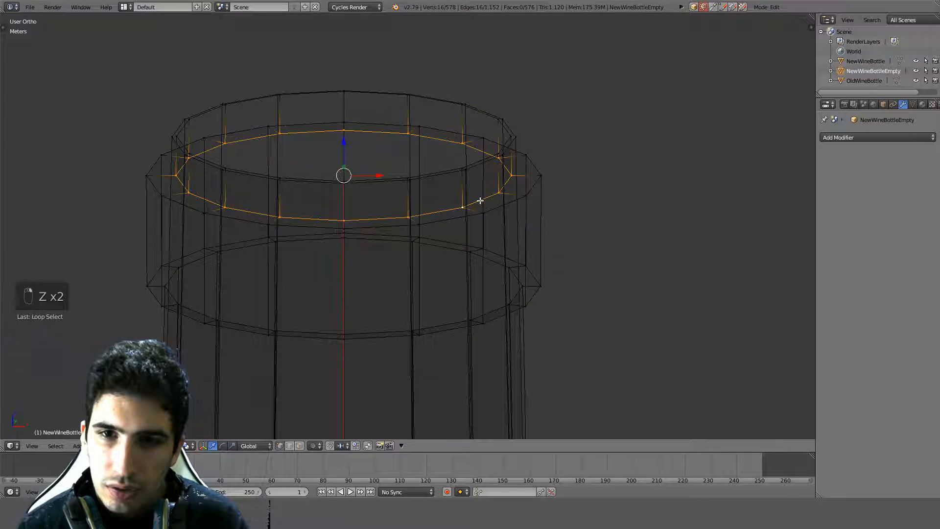
{"action": "right_click", "coordinate": [477, 165], "text": "alt+shift"}
{"action": "key", "text": "ctrl+z"}
{"action": "right_click", "coordinate": [468, 161], "text": "alt+shift"}
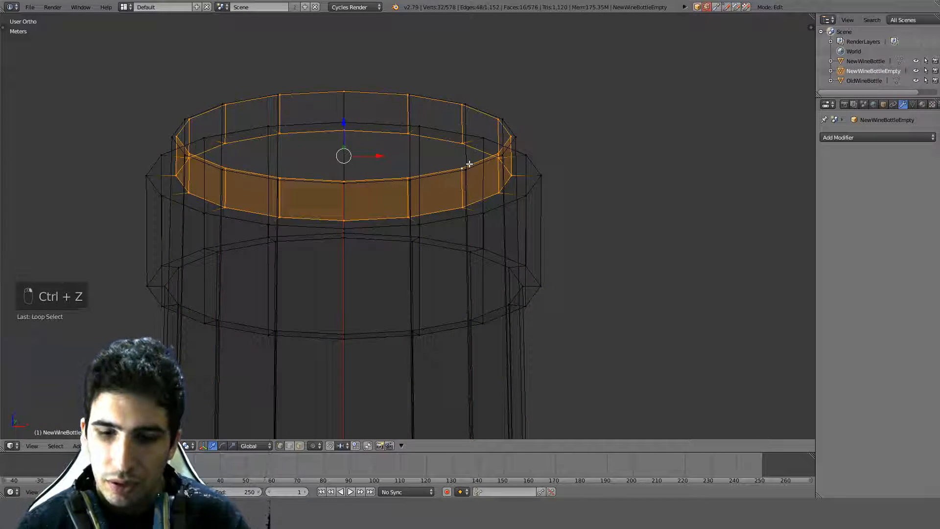
{"action": "key", "text": "KP_1"}
{"action": "key", "text": "z"}
{"action": "key", "text": "s"}
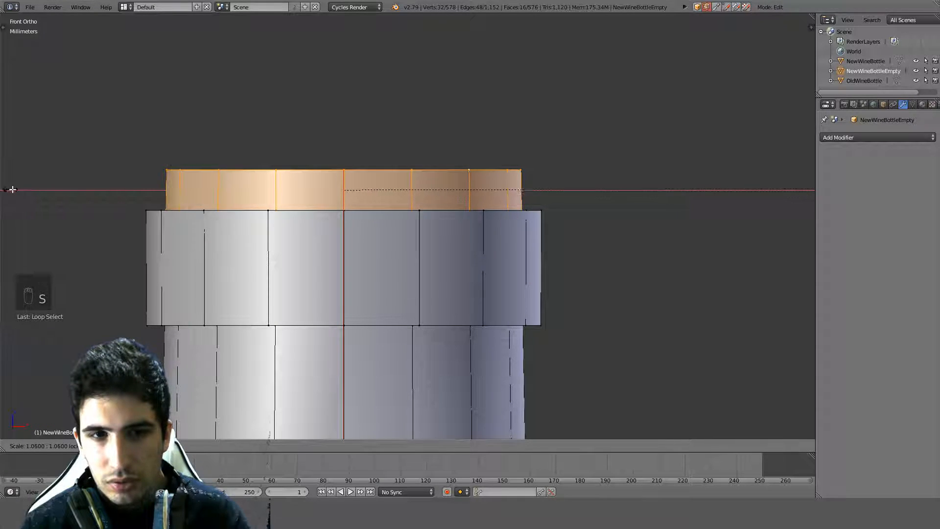
{"action": "left_click", "coordinate": [31, 192]}
Check the lip against the inner shell from above and widen it further to a scale of about 1.02.
{"action": "key", "text": "KP_7"}
{"action": "key", "text": "z"}
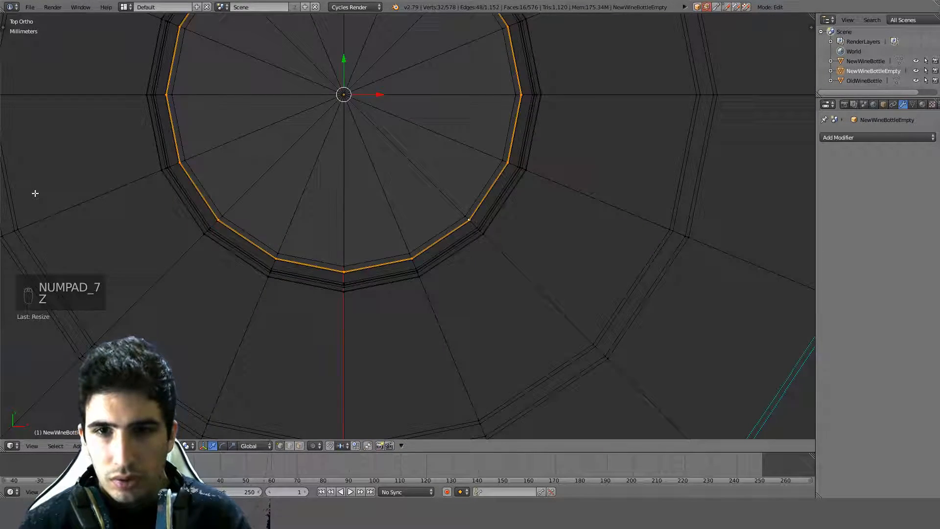
{"action": "scroll", "coordinate": [561, 103], "scroll_direction": "up", "scroll_amount": 4}
{"action": "scroll", "coordinate": [562, 103], "scroll_direction": "up", "scroll_amount": 4}
{"action": "middle_click_drag", "start_coordinate": [621, 130], "coordinate": [407, 168], "text": "shift"}
{"action": "key", "text": "s"}
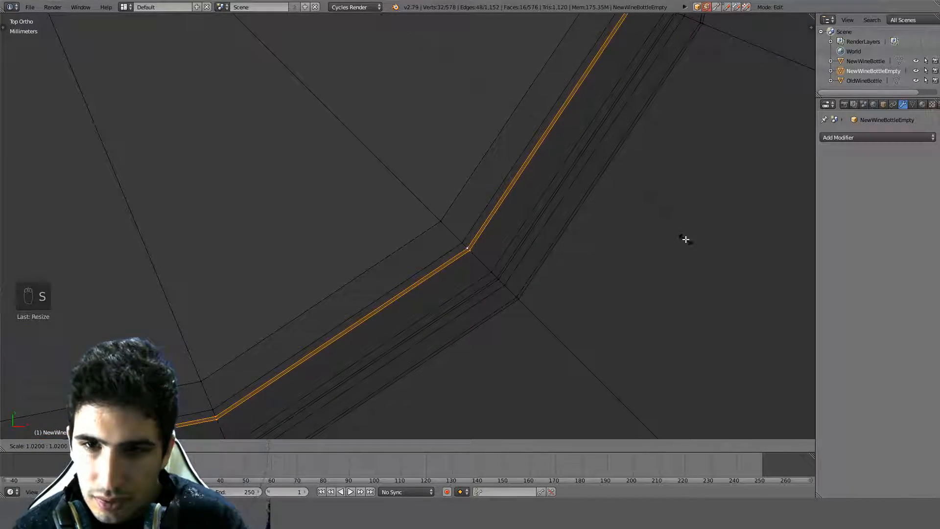
{"action": "scroll", "coordinate": [632, 238], "scroll_direction": "down", "scroll_amount": 8}
Fill the gap between the inner and outer rim loops with faces, going all the way around the neck opening.
{"action": "key", "text": "z"}
{"action": "mouse_move", "coordinate": [585, 273]}
{"action": "middle_mouse_down"}
{"action": "mouse_move", "coordinate": [519, 271]}
{"action": "mouse_move", "coordinate": [504, 206]}
{"action": "middle_mouse_up"}
{"action": "scroll", "coordinate": [499, 155], "scroll_direction": "up", "scroll_amount": 2}
{"action": "key", "text": "Tab"}
{"action": "middle_click_drag", "start_coordinate": [500, 155], "coordinate": [392, 250]}
{"action": "key", "text": "Tab"}
{"action": "middle_click_drag", "start_coordinate": [323, 132], "coordinate": [332, 246]}
{"action": "key", "text": "a"}
{"action": "key", "text": "a"}
{"action": "key", "text": "a"}
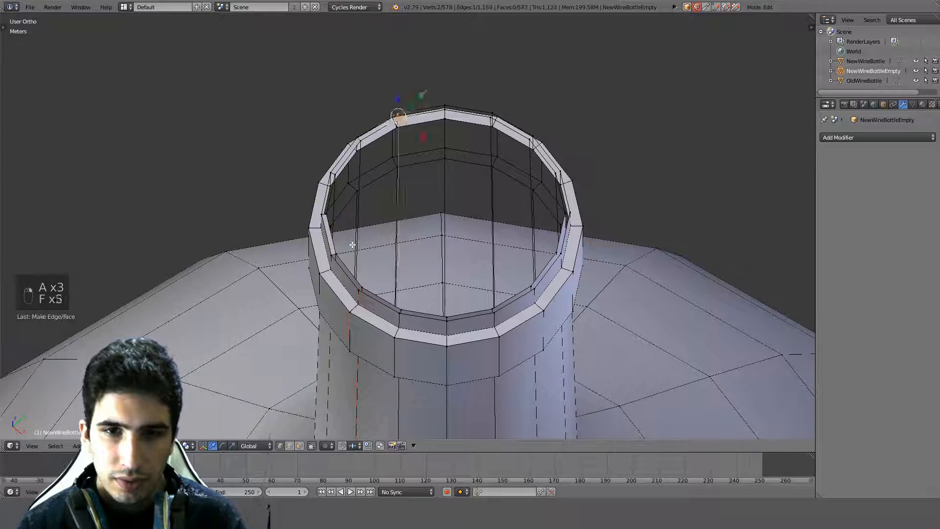
{"action": "key", "text": "f"}
{"action": "key", "text": "f"}
{"action": "key", "text": "f"}
{"action": "key", "text": "f"}
{"action": "key", "text": "f"}
{"action": "key", "text": "f"}
{"action": "key", "text": "f"}
{"action": "key", "text": "f"}
{"action": "key", "text": "f"}
{"action": "key", "text": "f"}
{"action": "key", "text": "f"}
{"action": "key", "text": "f"}
{"action": "key", "text": "f"}
{"action": "key", "text": "f"}
{"action": "key", "text": "f"}
{"action": "key", "text": "f"}
{"action": "key", "text": "f"}
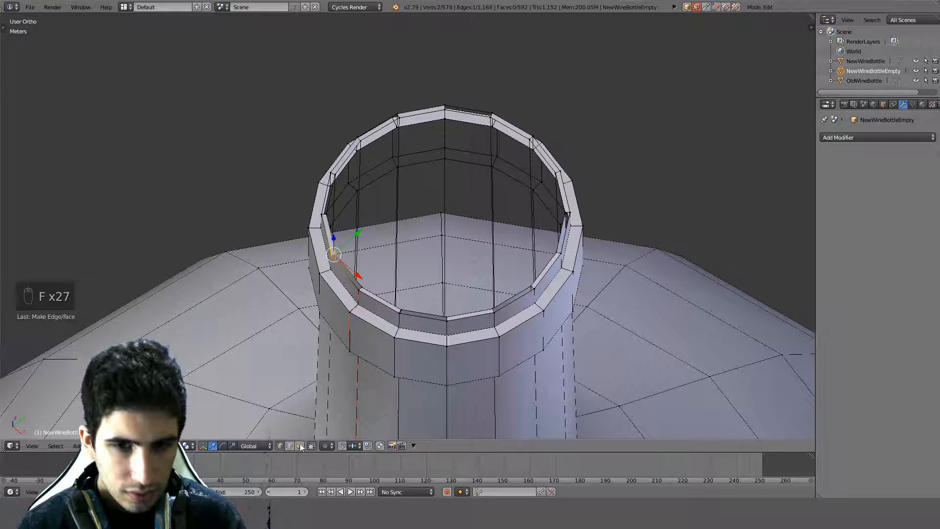
Select the ring of new faces on the rim and recalculate their normals.
{"action": "right_click", "coordinate": [324, 216], "text": "alt"}
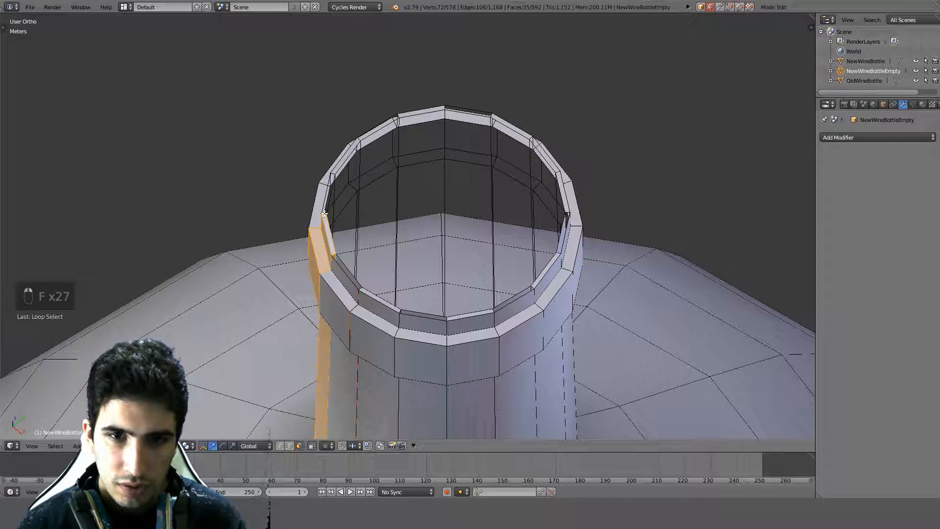
{"action": "right_click", "coordinate": [325, 215], "text": "alt"}
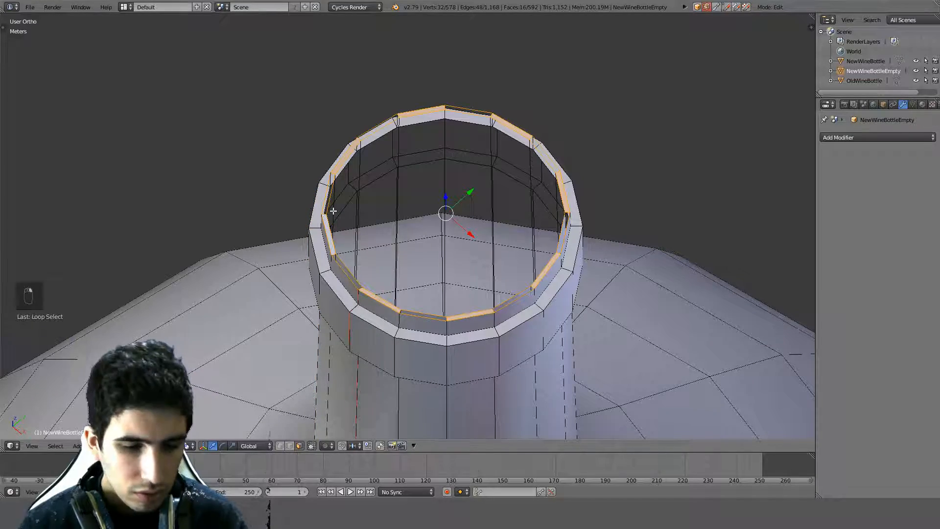
{"action": "key", "text": "ctrl+n"}
{"action": "middle_click_drag", "start_coordinate": [329, 209], "coordinate": [459, 266]}
{"action": "key", "text": "Tab"}
{"action": "key", "text": "Tab"}
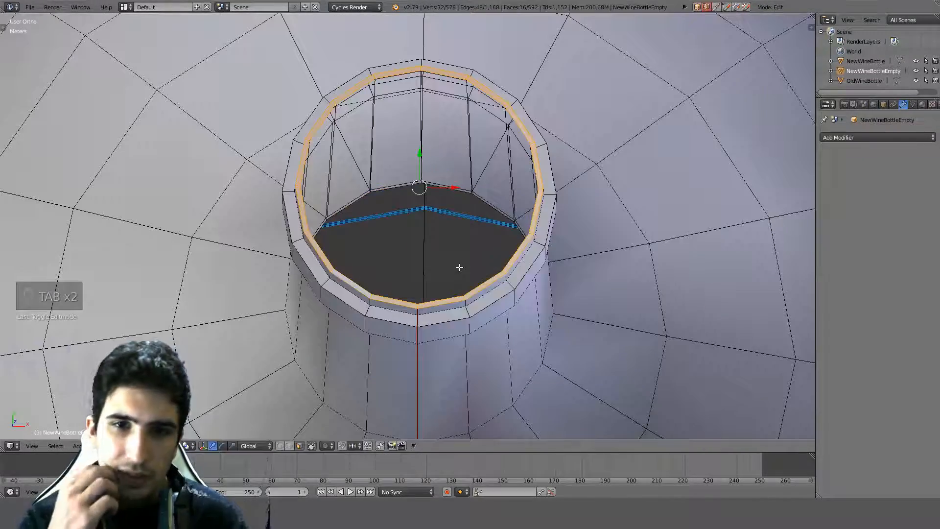
Select the entire NewWineBottleEmpty mesh and make all its normals consistent.
{"action": "key", "text": "a"}
{"action": "key", "text": "a"}
{"action": "key", "text": "a"}
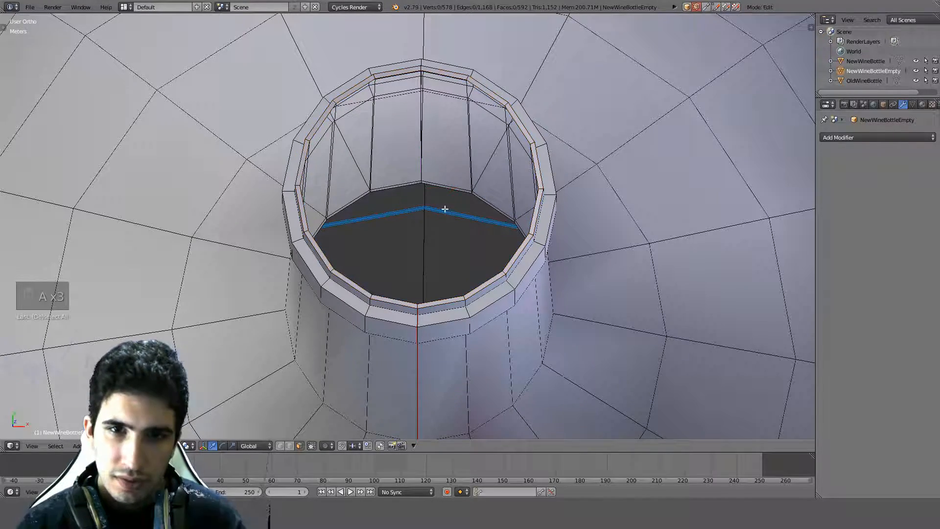
{"action": "scroll", "coordinate": [439, 209], "scroll_direction": "down", "scroll_amount": 8}
{"action": "key", "text": "z"}
{"action": "key", "text": "a"}
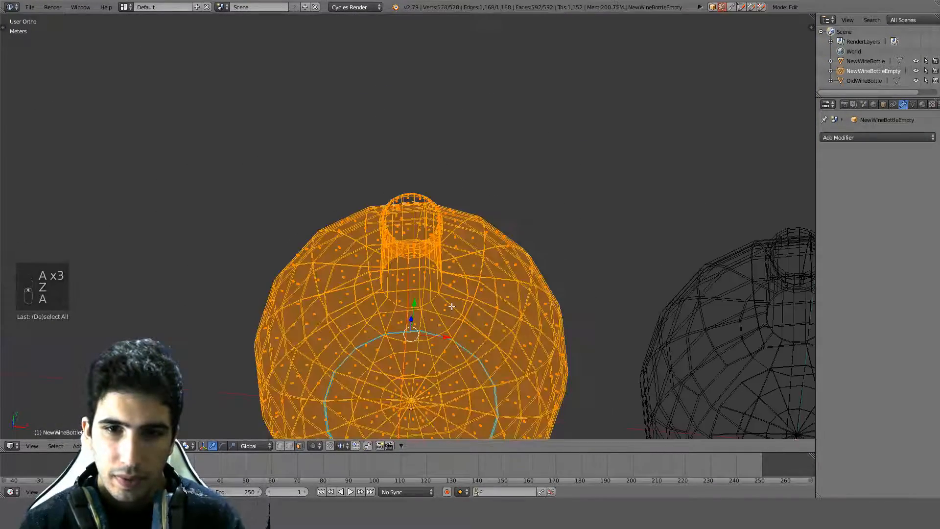
{"action": "key", "text": "z"}
{"action": "scroll", "coordinate": [493, 273], "scroll_direction": "up", "scroll_amount": 6}
{"action": "key", "text": "ctrl+n"}
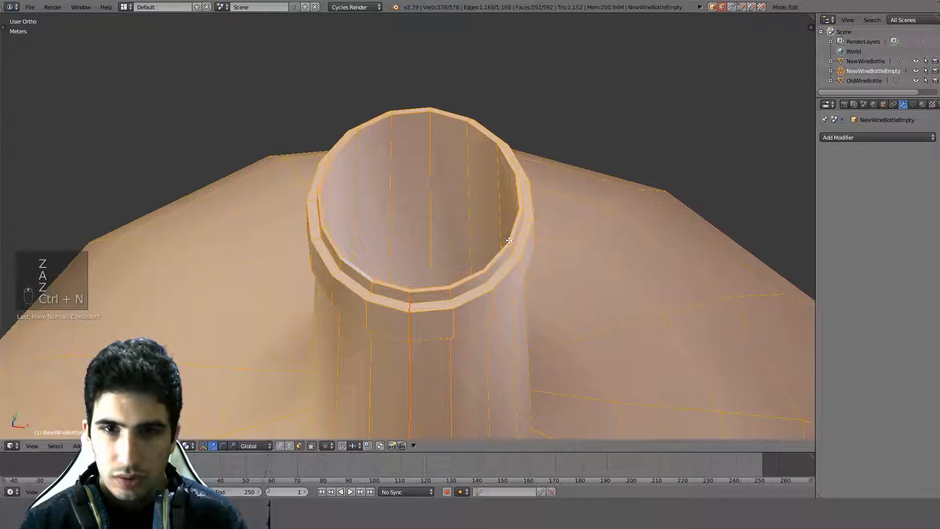
Examine the reworked neck and rim up close, in wireframe and solid shading, leaving mesh editing for a front view.
{"action": "scroll", "coordinate": [493, 272], "scroll_direction": "up", "scroll_amount": 4}
{"action": "scroll", "coordinate": [485, 272], "scroll_direction": "down", "scroll_amount": 3}
{"action": "middle_click_drag", "start_coordinate": [477, 273], "coordinate": [463, 181]}
{"action": "scroll", "coordinate": [463, 181], "scroll_direction": "down", "scroll_amount": 4}
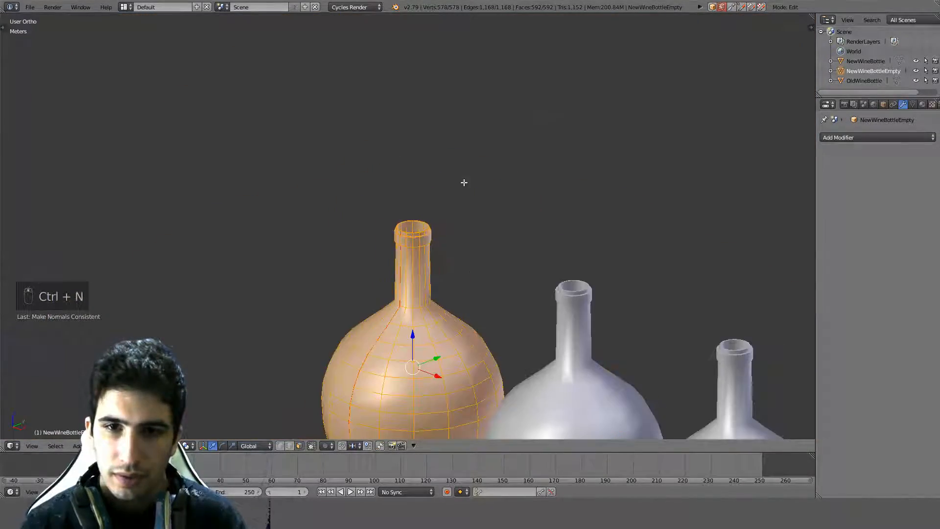
{"action": "key", "text": "z"}
{"action": "middle_click_drag", "start_coordinate": [454, 271], "coordinate": [543, 252], "text": "shift"}
{"action": "key", "text": "Tab"}
{"action": "key", "text": "KP_1"}
{"action": "key", "text": "z"}
{"action": "scroll", "coordinate": [552, 195], "scroll_direction": "up", "scroll_amount": 5}
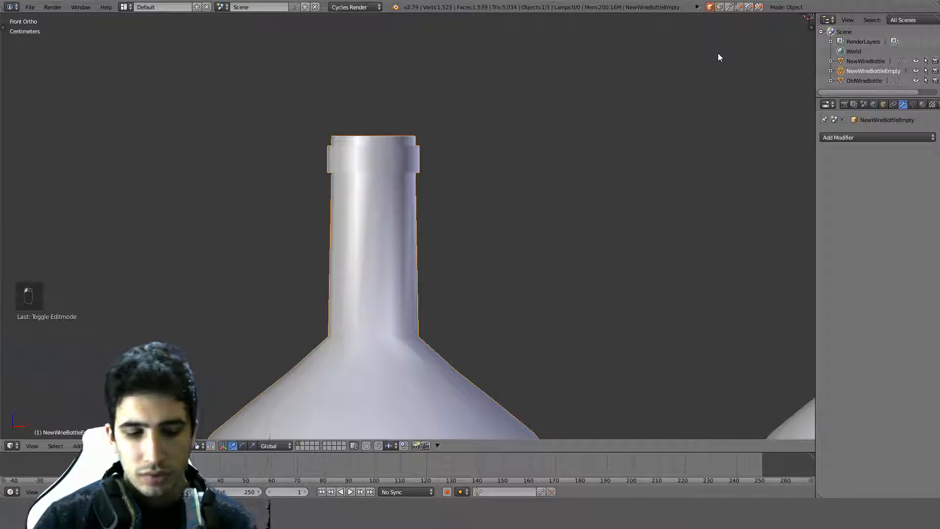
Frame all three bottles, split the 3D viewport in two and turn the larger area into a UV/Image Editor.
{"action": "key", "text": "shift+c"}
{"action": "left_click_drag", "start_coordinate": [808, 18], "coordinate": [309, 147]}
{"action": "scroll", "coordinate": [485, 275], "scroll_direction": "up", "scroll_amount": 5}
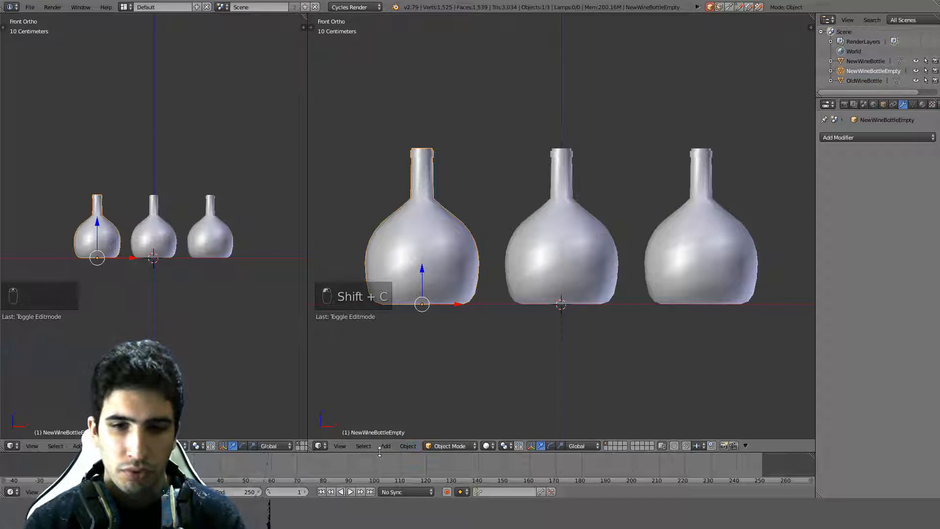
{"action": "left_click", "coordinate": [319, 446]}
{"action": "left_click", "coordinate": [343, 369]}
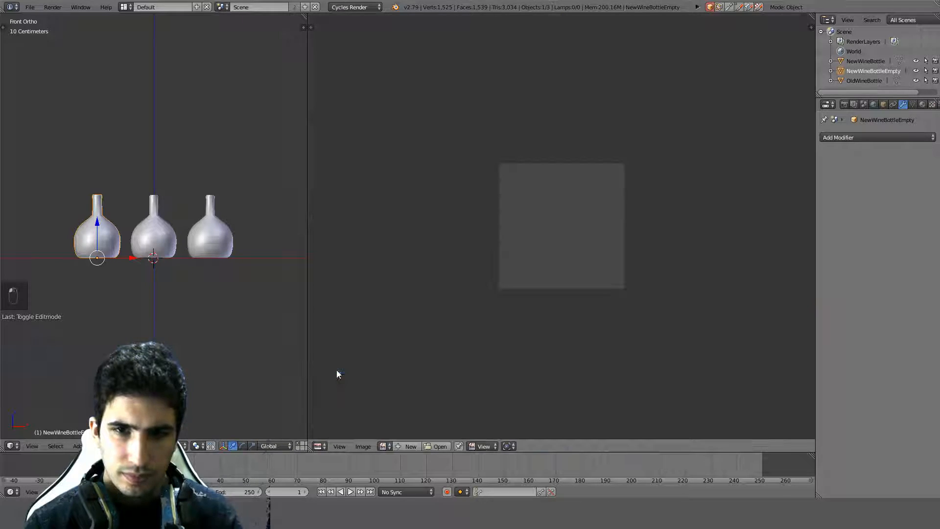
Unwrap the whole NewWineBottleEmpty mesh in Edit Mode using its existing seams.
{"action": "middle_click_drag", "start_coordinate": [142, 249], "coordinate": [123, 225], "text": "shift"}
{"action": "scroll", "coordinate": [224, 301], "scroll_direction": "up", "scroll_amount": 3}
{"action": "scroll", "coordinate": [117, 266], "scroll_direction": "up", "scroll_amount": 1}
{"action": "middle_click_drag", "start_coordinate": [115, 264], "coordinate": [225, 231], "text": "shift"}
{"action": "scroll", "coordinate": [156, 267], "scroll_direction": "up", "scroll_amount": 3}
{"action": "scroll", "coordinate": [157, 266], "scroll_direction": "up", "scroll_amount": 2}
{"action": "key", "text": "Tab"}
{"action": "key", "text": "z"}
{"action": "middle_click_drag", "start_coordinate": [232, 265], "coordinate": [209, 236], "text": "shift"}
{"action": "key", "text": "u"}
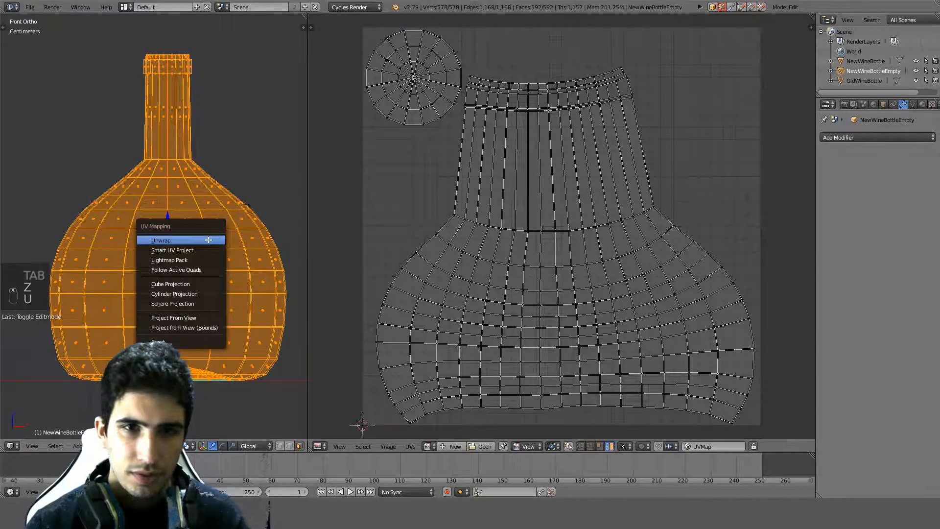
{"action": "left_click", "coordinate": [208, 239]}
Examine the empty bottle's new UV layout up close for distorted or overlapping faces.
{"action": "scroll", "coordinate": [553, 234], "scroll_direction": "up", "scroll_amount": 6}
{"action": "middle_click_drag", "start_coordinate": [600, 102], "coordinate": [589, 293]}
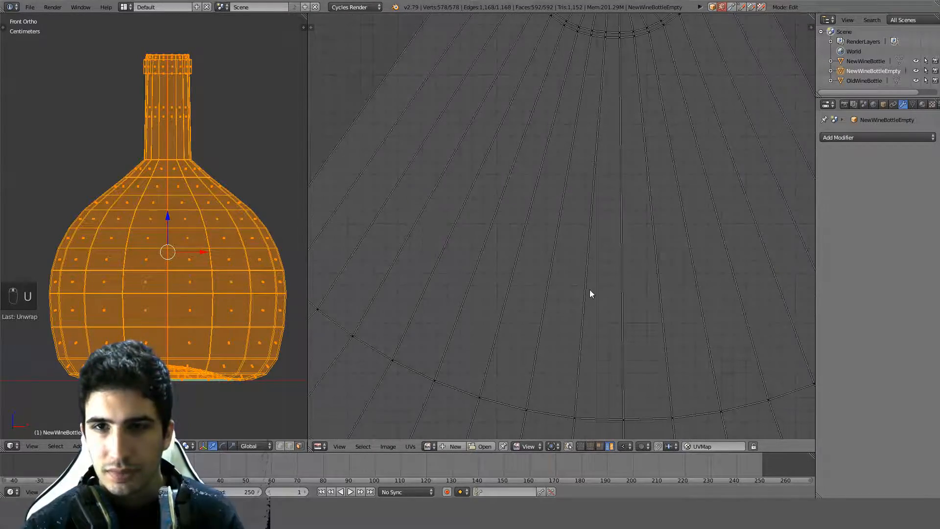
{"action": "middle_click_drag", "start_coordinate": [639, 169], "coordinate": [623, 294]}
{"action": "middle_click_drag", "start_coordinate": [650, 144], "coordinate": [640, 249]}
{"action": "scroll", "coordinate": [626, 235], "scroll_direction": "up", "scroll_amount": 3}
{"action": "middle_click_drag", "start_coordinate": [605, 214], "coordinate": [593, 271]}
{"action": "scroll", "coordinate": [593, 271], "scroll_direction": "up", "scroll_amount": 3}
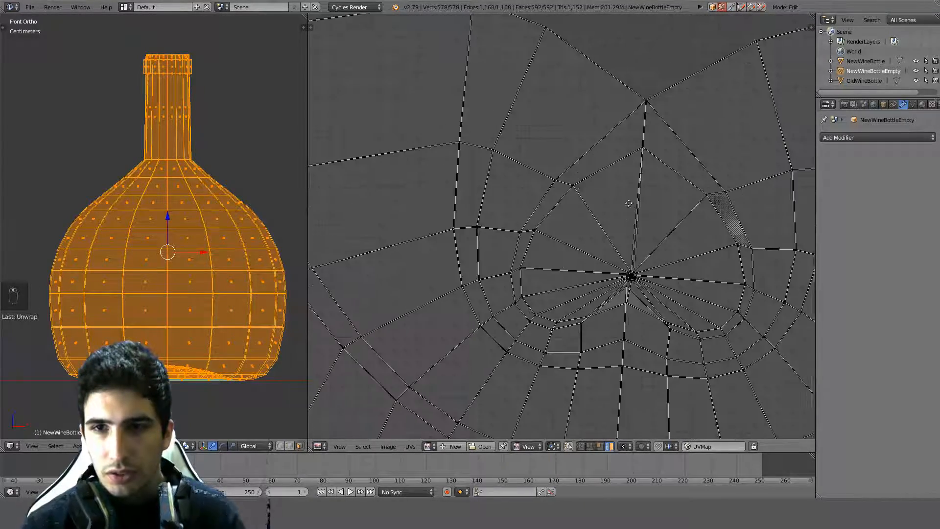
Mark the edge between the UV outline's notch and the distorted circular fan as a seam, and unwrap the mesh again.
{"action": "middle_click_drag", "start_coordinate": [632, 204], "coordinate": [591, 241]}
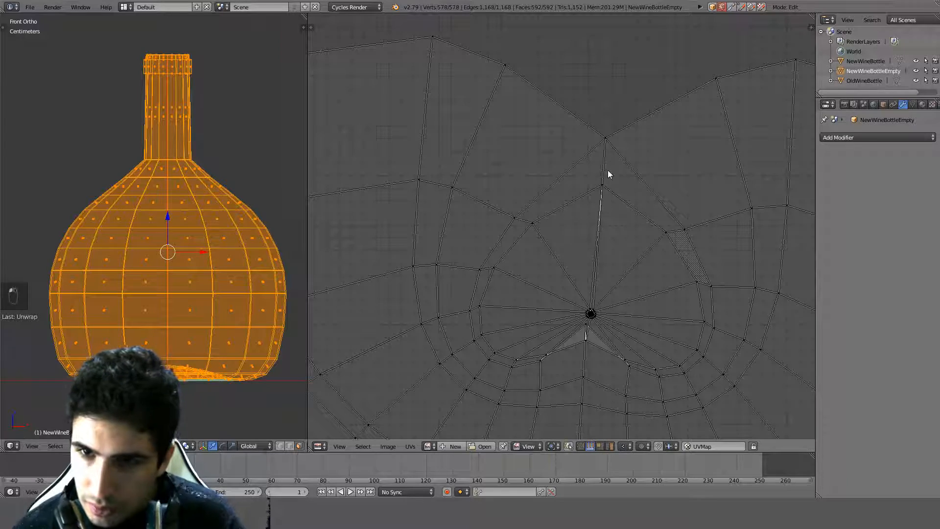
{"action": "scroll", "coordinate": [608, 174], "scroll_direction": "up", "scroll_amount": 1}
{"action": "key", "text": "ctrl+e"}
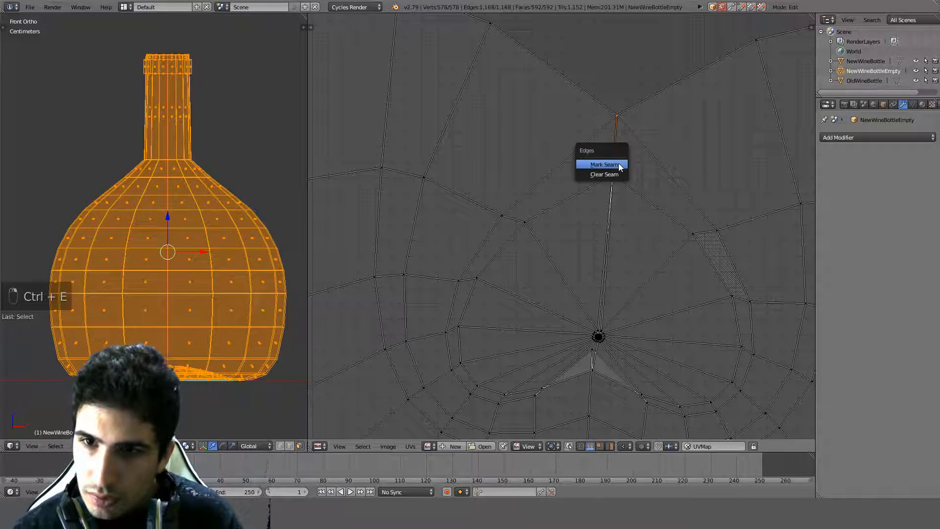
{"action": "left_click", "coordinate": [618, 165]}
{"action": "key", "text": "u"}
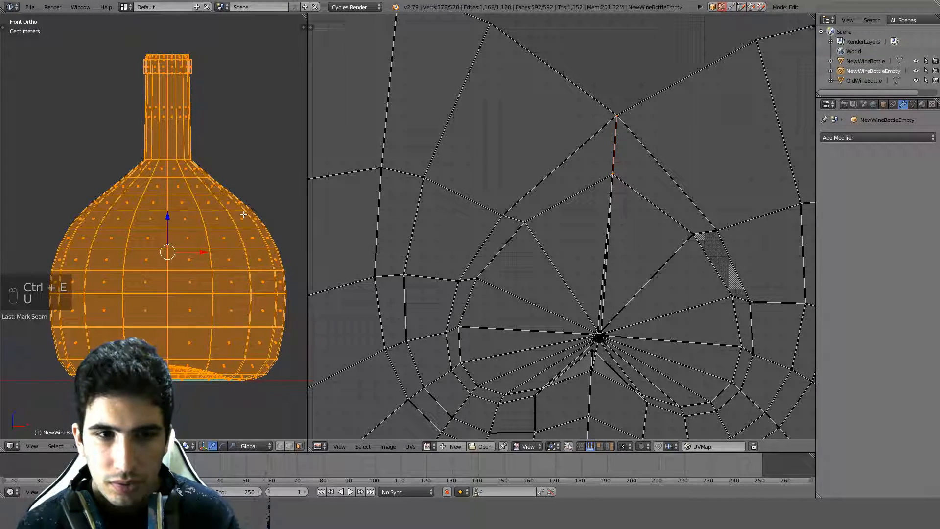
{"action": "key", "text": "u"}
{"action": "left_click", "coordinate": [211, 212]}
Examine the new UV layout as a whole and up close around the bottle's neck and rim rows.
{"action": "scroll", "coordinate": [562, 245], "scroll_direction": "down", "scroll_amount": 6}
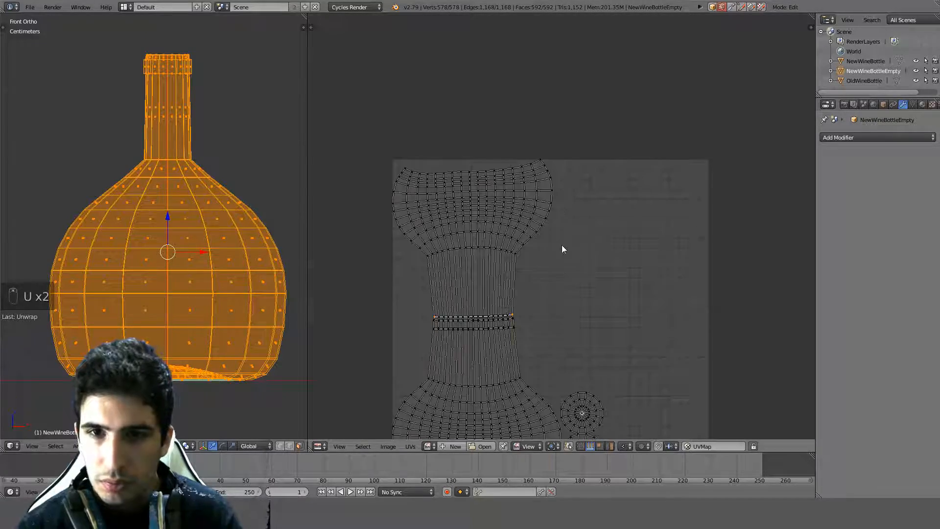
{"action": "middle_click_drag", "start_coordinate": [556, 296], "coordinate": [586, 228]}
{"action": "scroll", "coordinate": [619, 206], "scroll_direction": "up", "scroll_amount": 7}
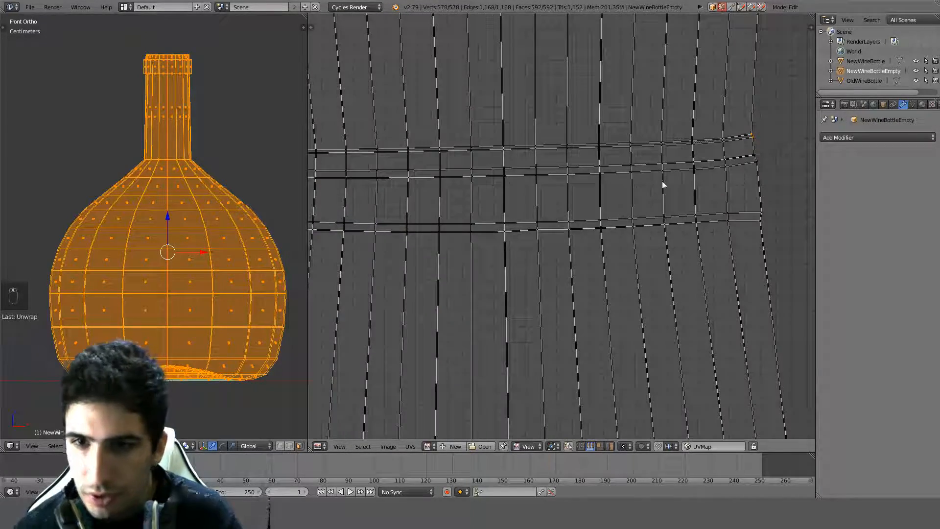
{"action": "scroll", "coordinate": [662, 181], "scroll_direction": "down", "scroll_amount": 4}
{"action": "scroll", "coordinate": [650, 188], "scroll_direction": "up", "scroll_amount": 6}
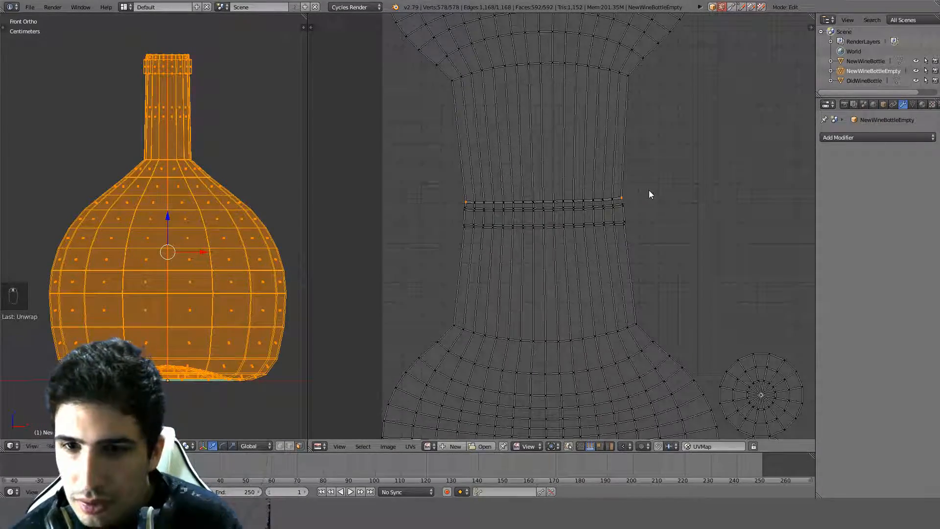
{"action": "middle_click_drag", "start_coordinate": [647, 190], "coordinate": [635, 254]}
{"action": "scroll", "coordinate": [644, 245], "scroll_direction": "down", "scroll_amount": 10}
{"action": "scroll", "coordinate": [636, 254], "scroll_direction": "up", "scroll_amount": 3}
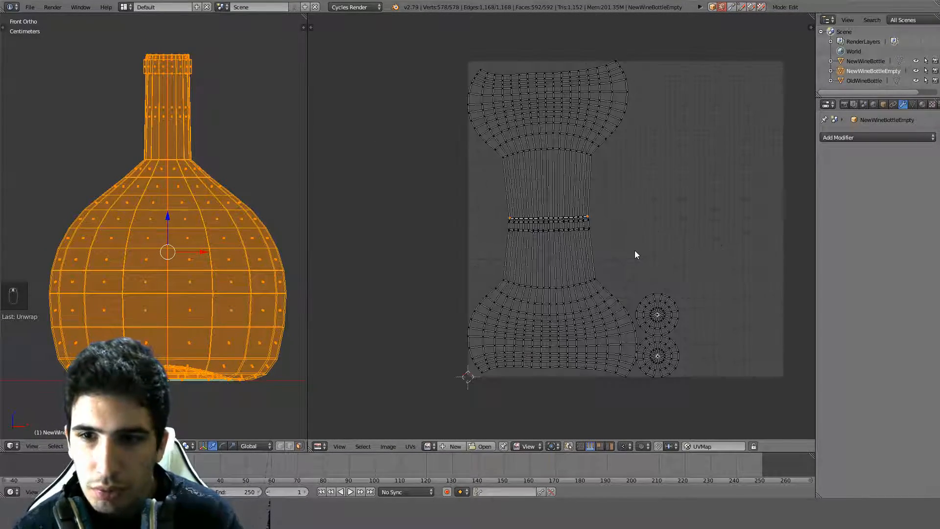
Inspect the two round base islands and the short edge where they meet for overlap.
{"action": "key", "text": "a"}
{"action": "key", "text": "a"}
{"action": "middle_click_drag", "start_coordinate": [691, 367], "coordinate": [640, 289]}
{"action": "scroll", "coordinate": [640, 289], "scroll_direction": "up", "scroll_amount": 4}
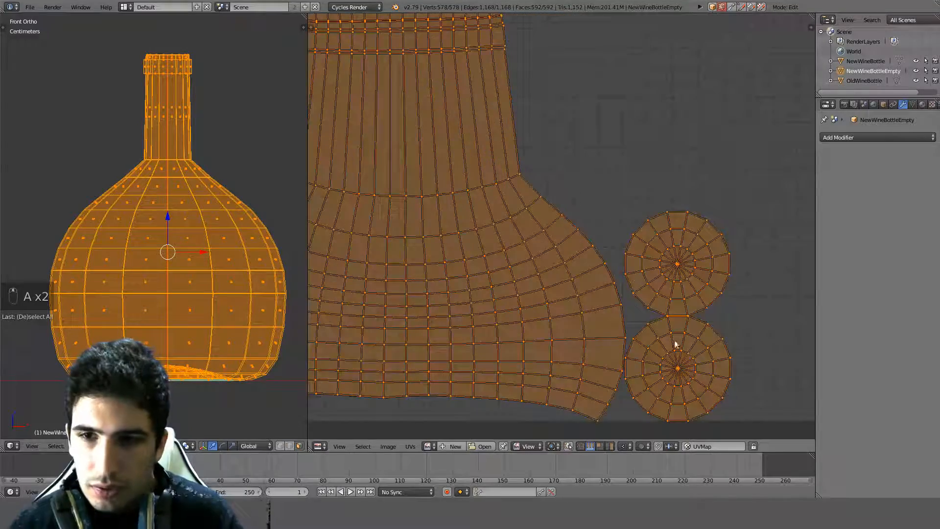
{"action": "scroll", "coordinate": [552, 294], "scroll_direction": "up", "scroll_amount": 7}
{"action": "middle_click_drag", "start_coordinate": [678, 339], "coordinate": [524, 148]}
{"action": "left_click", "coordinate": [547, 302]}
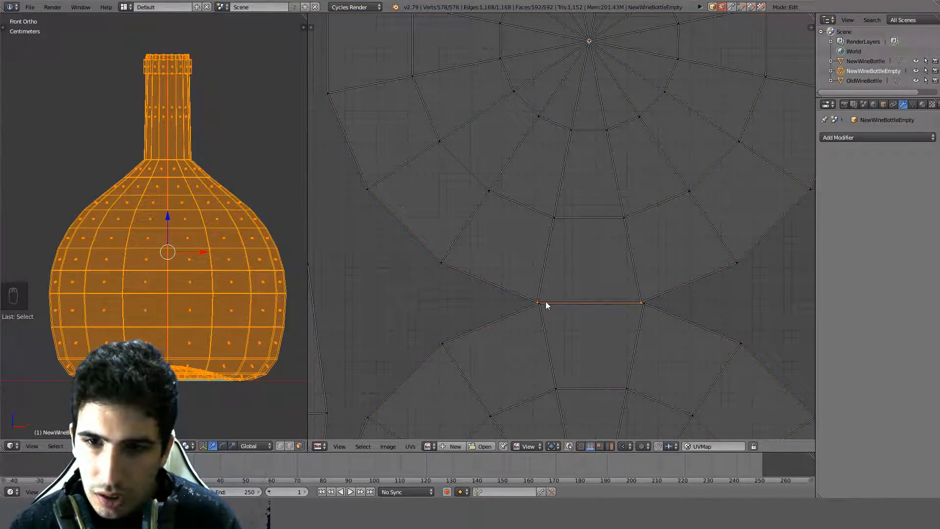
{"action": "scroll", "coordinate": [554, 303], "scroll_direction": "down", "scroll_amount": 7}
{"action": "scroll", "coordinate": [415, 271], "scroll_direction": "down", "scroll_amount": 4}
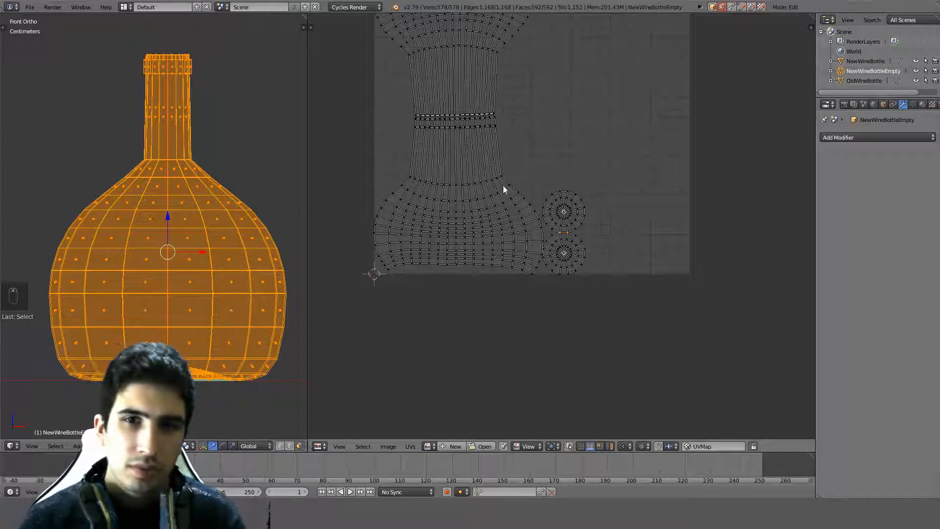
{"action": "middle_click_drag", "start_coordinate": [504, 189], "coordinate": [550, 241]}
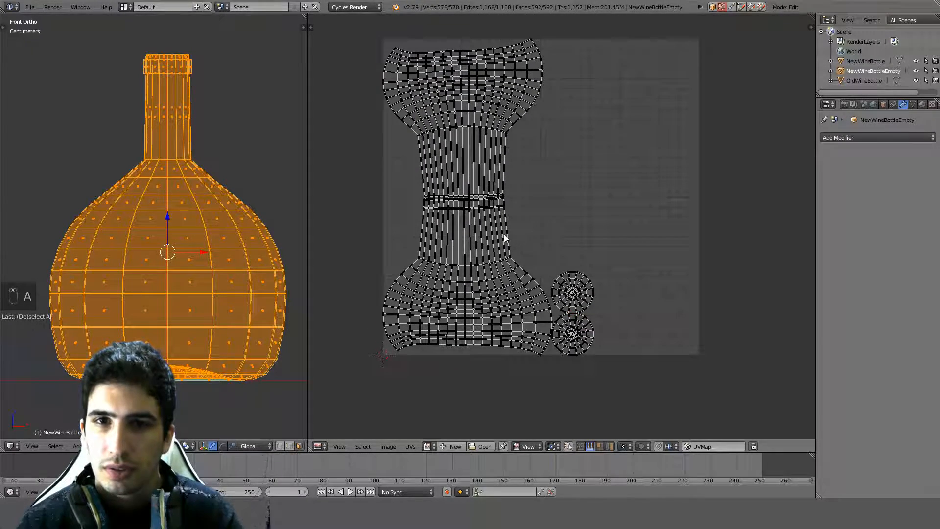
Try rotating the bottle-body UV island into a diagonal position, and undo the rotation.
{"action": "key", "text": "l"}
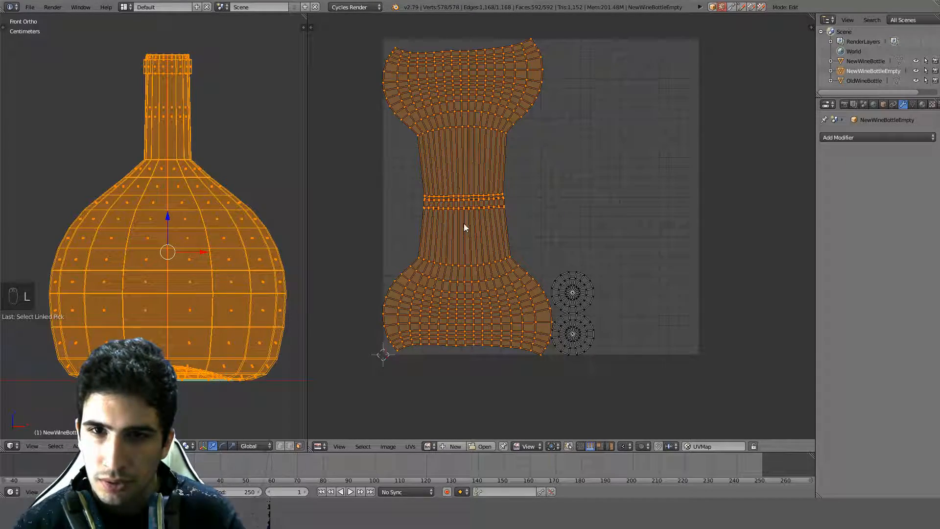
{"action": "key", "text": "r"}
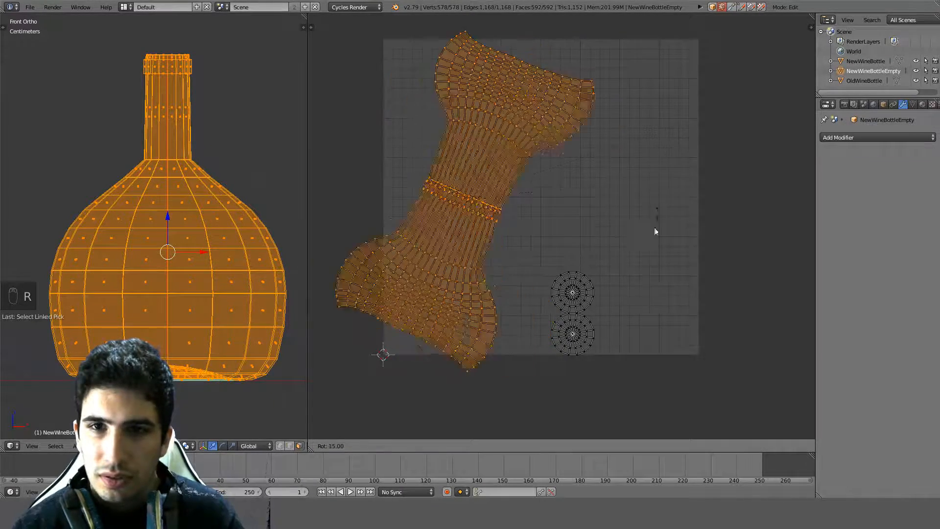
{"action": "left_click", "coordinate": [627, 291]}
{"action": "key", "text": "g"}
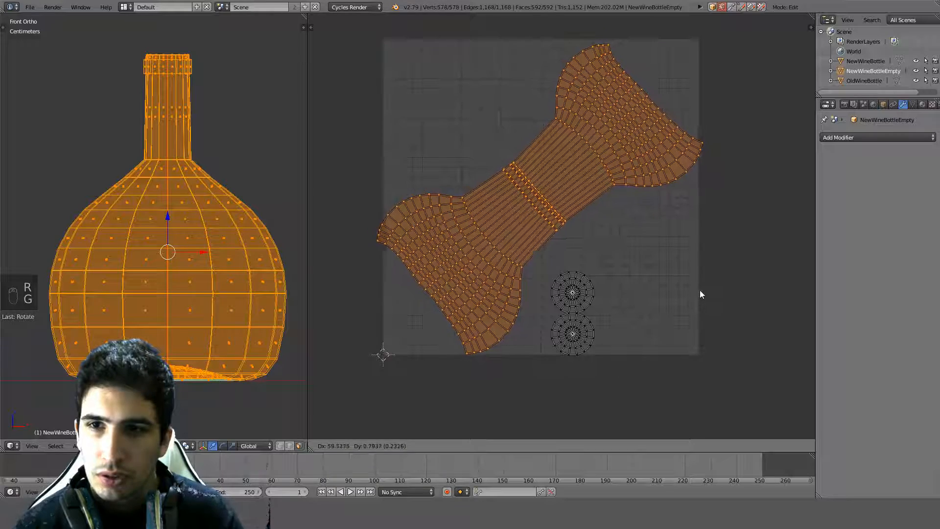
{"action": "right_click", "coordinate": [700, 289]}
{"action": "key", "text": "ctrl+z"}
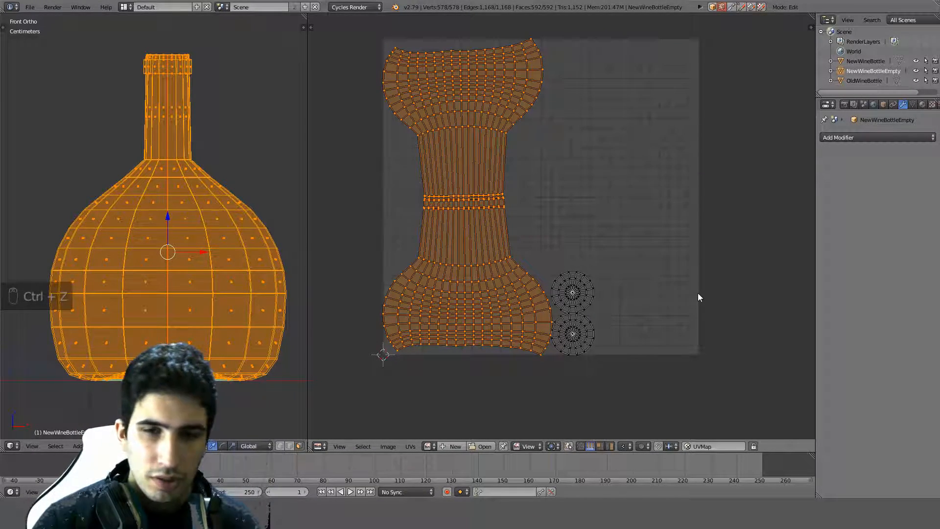
Display the UV angle stretch and try straightening the body island into a grid with respect to shape.
{"action": "key", "text": "n"}
{"action": "left_click", "coordinate": [777, 136]}
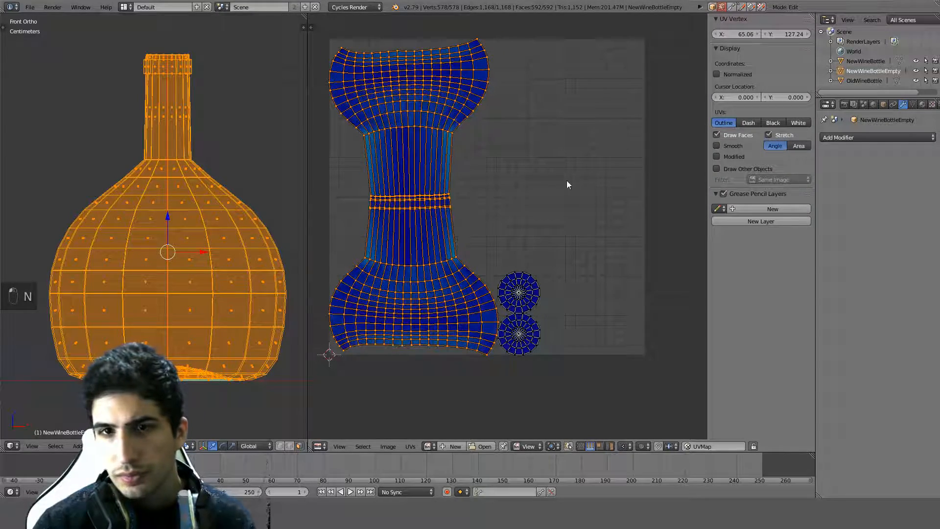
{"action": "key", "text": "alt+e"}
{"action": "scroll", "coordinate": [530, 194], "scroll_direction": "down", "scroll_amount": 4}
{"action": "scroll", "coordinate": [530, 194], "scroll_direction": "up", "scroll_amount": 4}
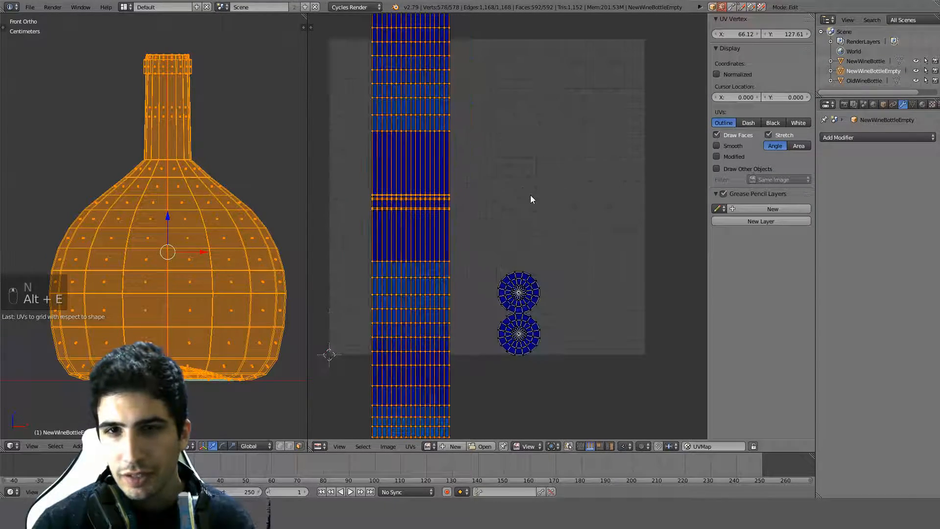
Try to widen the gridded body island along X and shrink it along Y.
{"action": "key", "text": "s"}
{"action": "key", "text": "y"}
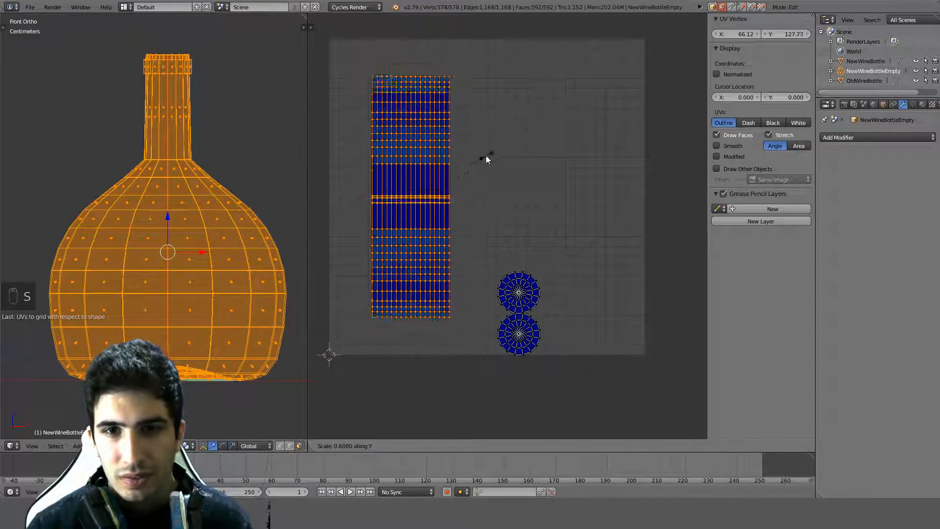
{"action": "key", "text": "s"}
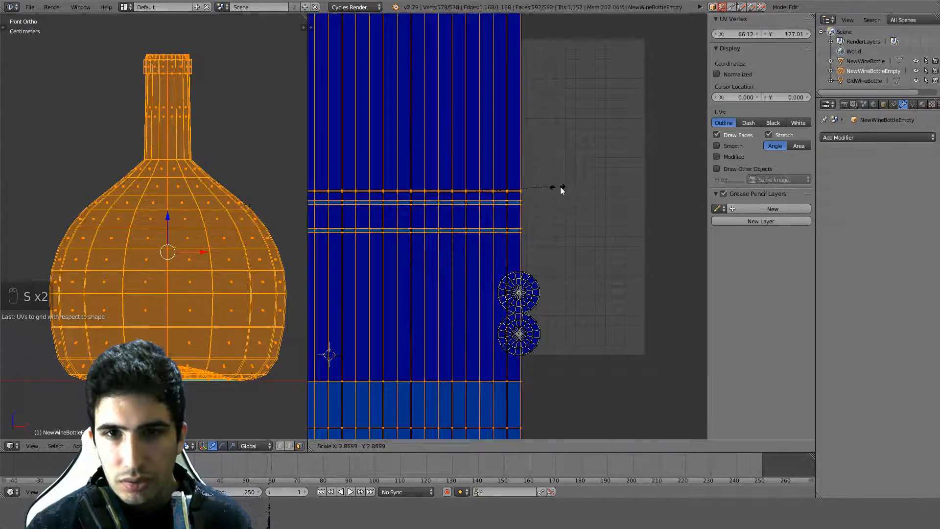
{"action": "right_click", "coordinate": [571, 188]}
{"action": "key", "text": "s"}
{"action": "key", "text": "x"}
{"action": "left_click", "coordinate": [502, 202]}
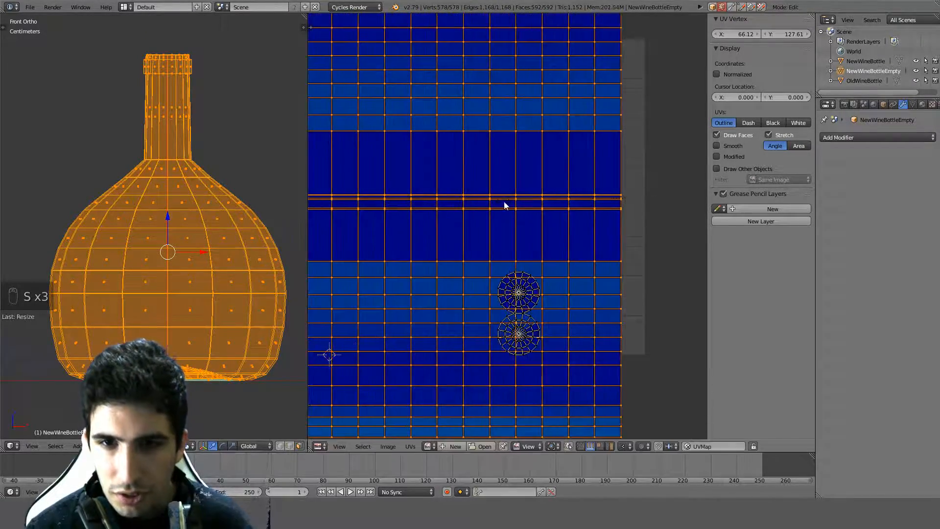
{"action": "scroll", "coordinate": [522, 203], "scroll_direction": "down", "scroll_amount": 5}
{"action": "scroll", "coordinate": [534, 220], "scroll_direction": "up", "scroll_amount": 4}
{"action": "key", "text": "s"}
{"action": "key", "text": "y"}
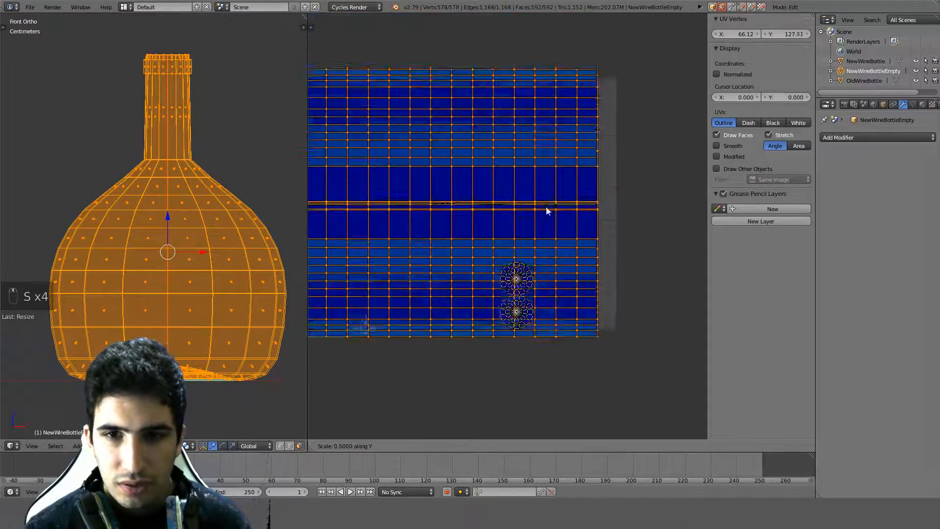
{"action": "left_click", "coordinate": [468, 234]}
Try scaling the gridded body island to 0.4 along X and check its stretch.
{"action": "scroll", "coordinate": [564, 180], "scroll_direction": "up", "scroll_amount": 4}
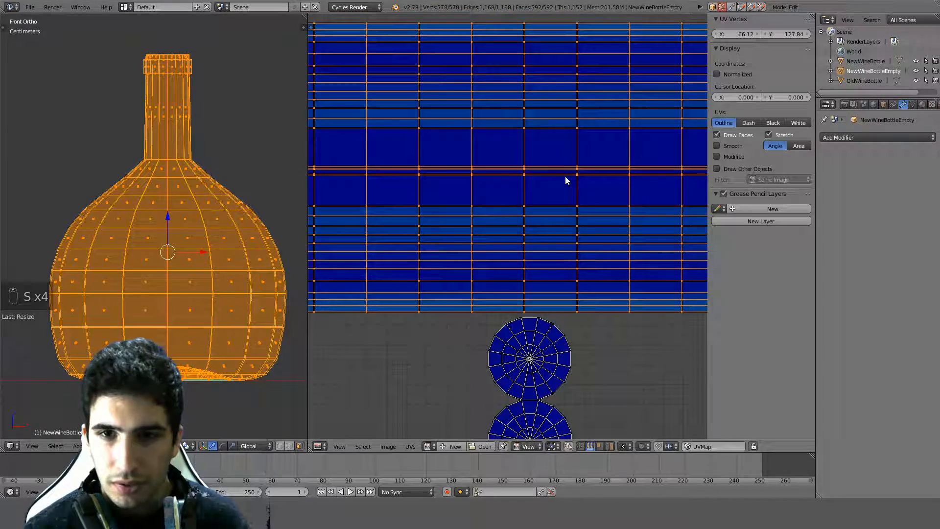
{"action": "scroll", "coordinate": [565, 181], "scroll_direction": "down", "scroll_amount": 6}
{"action": "key", "text": "s"}
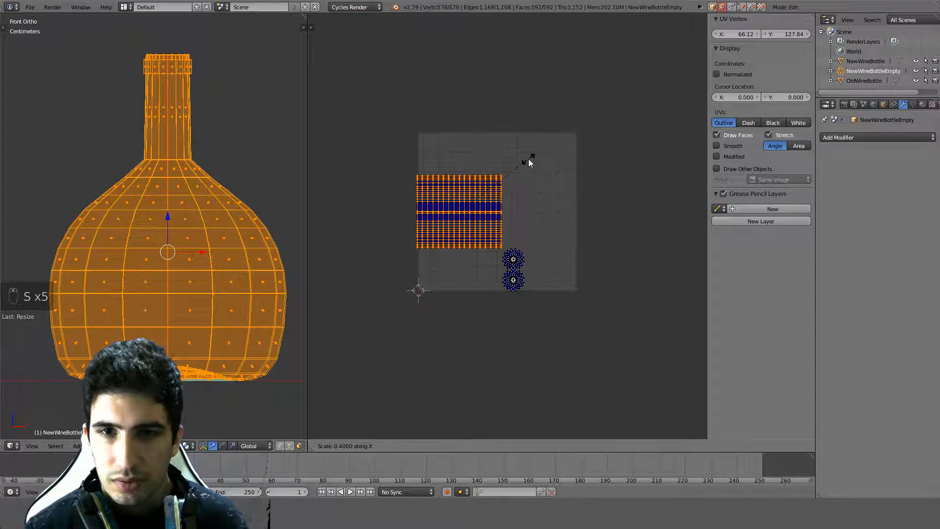
{"action": "left_click", "coordinate": [527, 160]}
{"action": "scroll", "coordinate": [442, 162], "scroll_direction": "up", "scroll_amount": 4}
{"action": "middle_click_drag", "start_coordinate": [442, 161], "coordinate": [529, 267]}
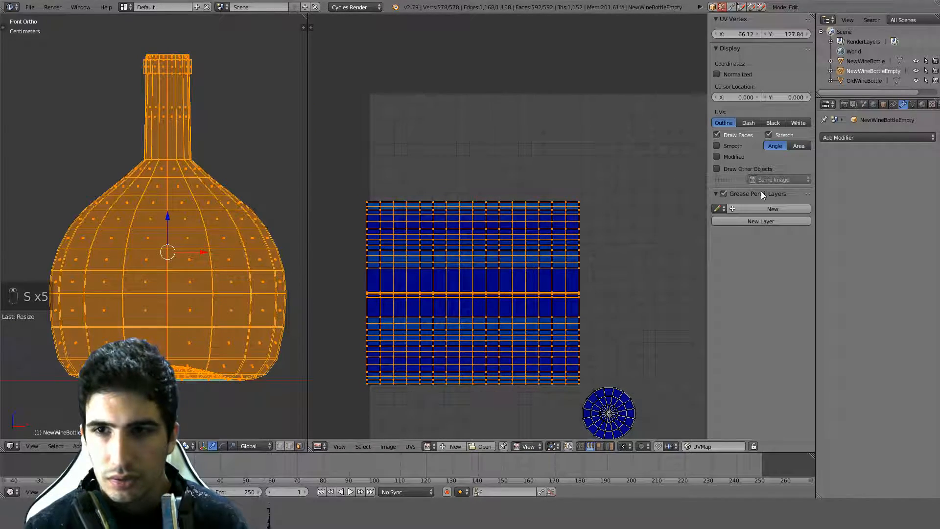
Turn off the stretch display and undo the body island's scaling and grid conversion.
{"action": "left_click", "coordinate": [768, 135]}
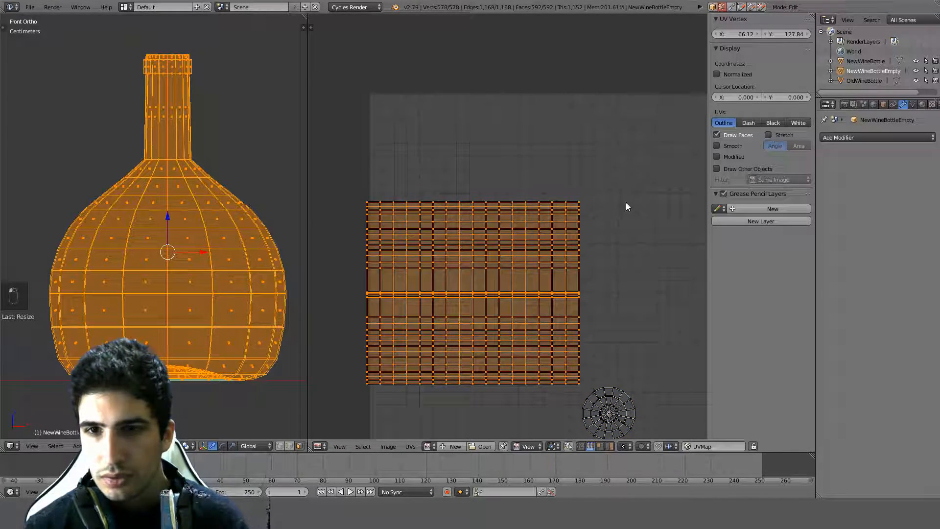
{"action": "key", "text": "ctrl+z"}
{"action": "key", "text": "ctrl+z"}
{"action": "key", "text": "ctrl+z"}
{"action": "key", "text": "ctrl+z"}
{"action": "key", "text": "ctrl+z"}
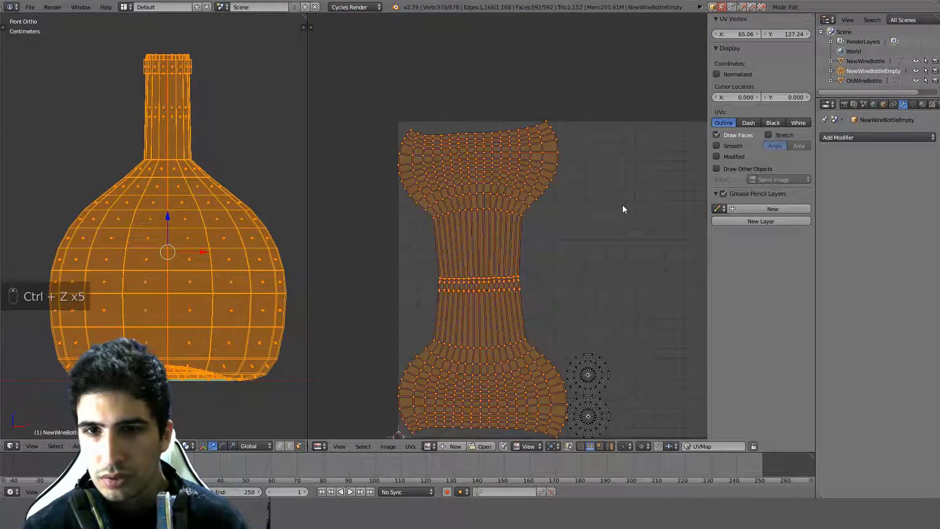
{"action": "scroll", "coordinate": [623, 205], "scroll_direction": "down", "scroll_amount": 1}
{"action": "middle_click_drag", "start_coordinate": [615, 212], "coordinate": [575, 170]}
{"action": "scroll", "coordinate": [542, 293], "scroll_direction": "up", "scroll_amount": 1}
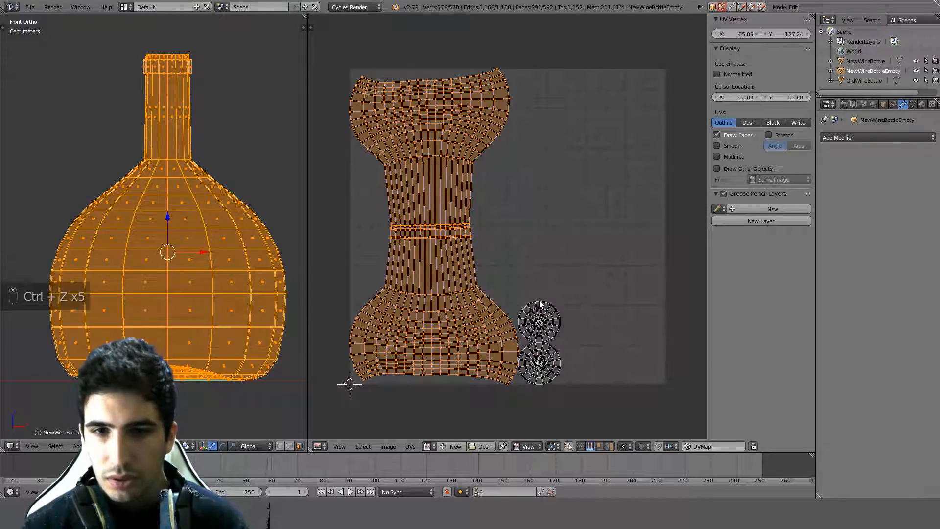
Select all UV islands and pack them with a margin of 0.01.
{"action": "key", "text": "a"}
{"action": "key", "text": "a"}
{"action": "key", "text": "a"}
{"action": "key", "text": "ctrl+p"}
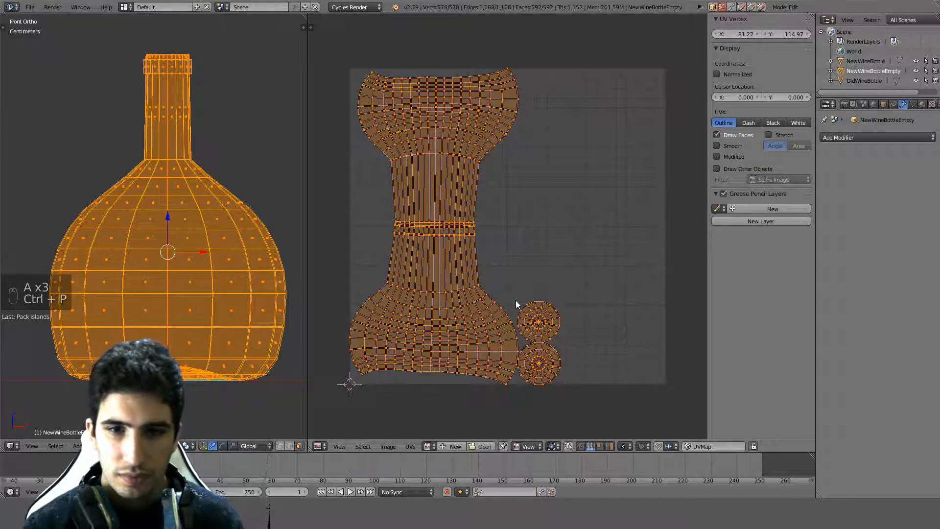
{"action": "key", "text": "t"}
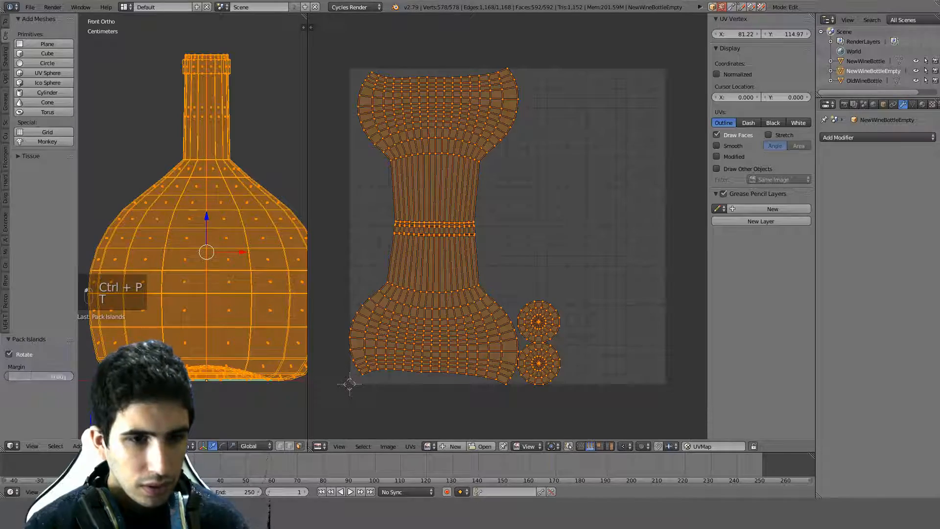
{"action": "left_click", "coordinate": [34, 373]}
{"action": "type", "text": "0.01"}
{"action": "key", "text": "Return"}
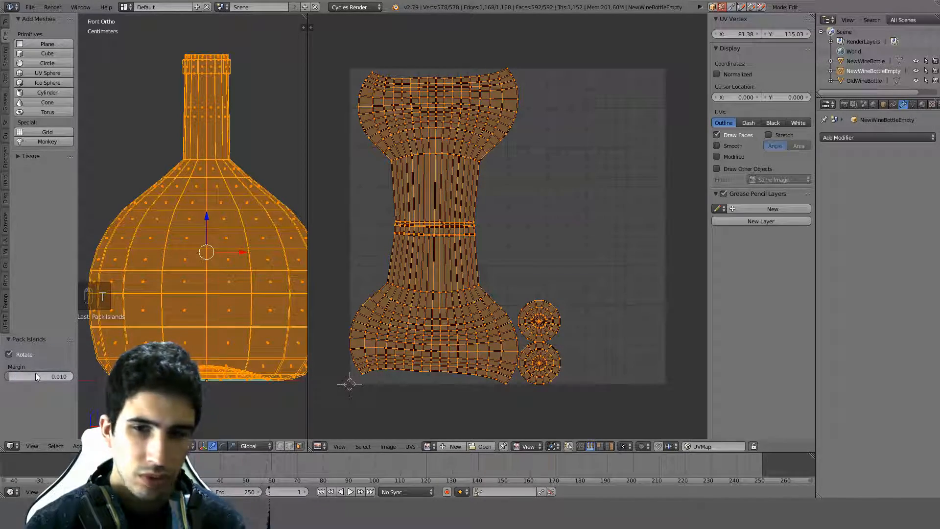
Set the island packing margin to 0.02 and put the packing options away.
{"action": "scroll", "coordinate": [551, 273], "scroll_direction": "up", "scroll_amount": 4}
{"action": "middle_click_drag", "start_coordinate": [552, 273], "coordinate": [533, 90]}
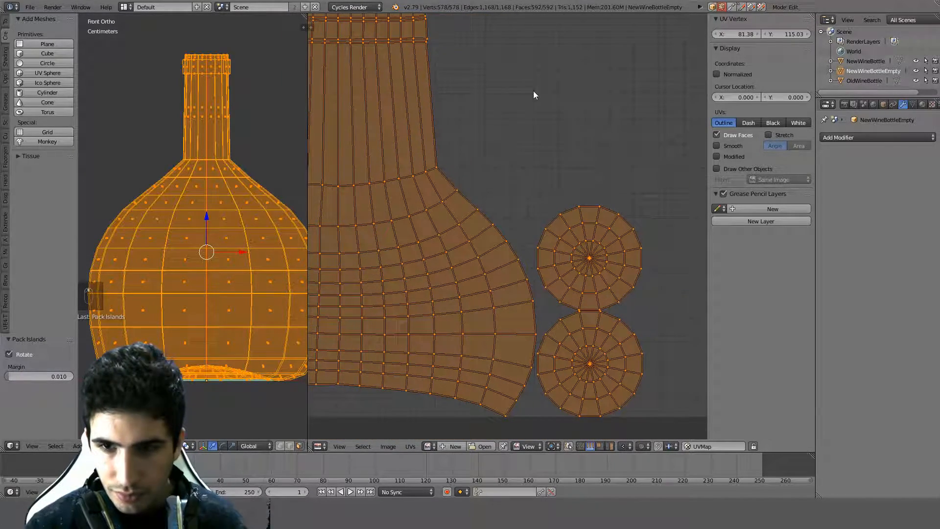
{"action": "left_click", "coordinate": [46, 375]}
{"action": "type", "text": "0.0"}
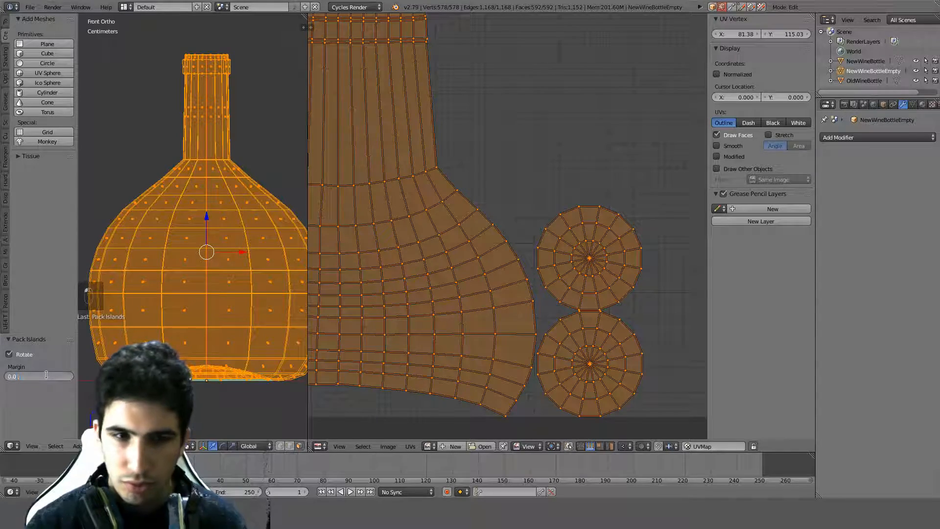
{"action": "type", "text": "2"}
{"action": "key", "text": "Return"}
{"action": "scroll", "coordinate": [478, 233], "scroll_direction": "down", "scroll_amount": 5}
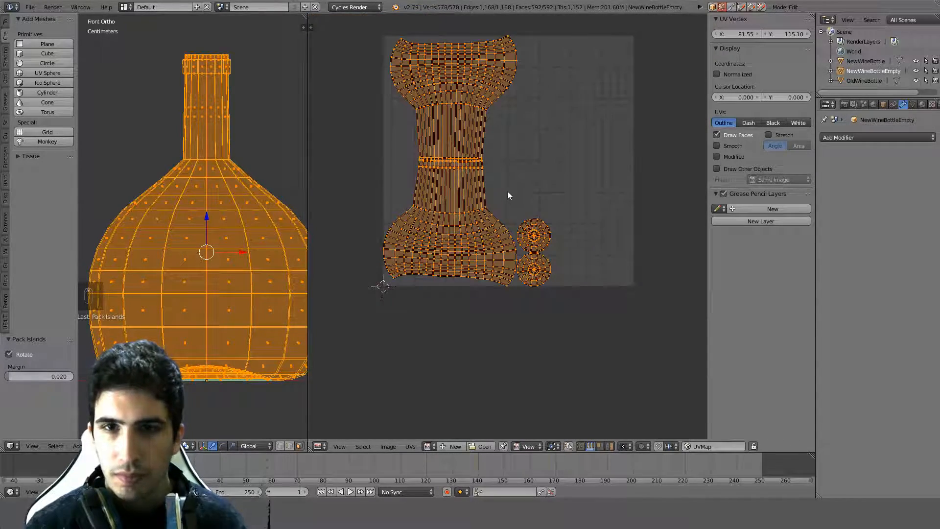
{"action": "scroll", "coordinate": [507, 195], "scroll_direction": "up", "scroll_amount": 1}
{"action": "middle_click_drag", "start_coordinate": [504, 137], "coordinate": [520, 266]}
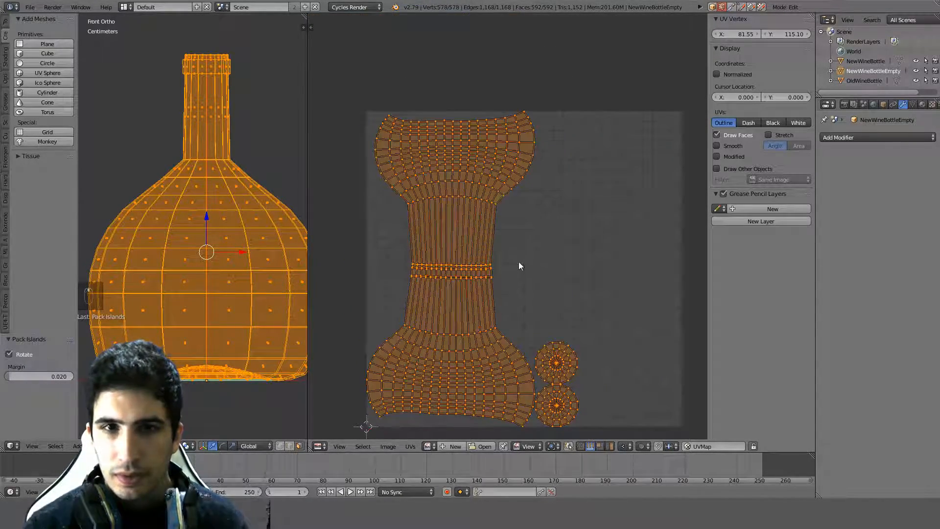
{"action": "scroll", "coordinate": [201, 216], "scroll_direction": "down", "scroll_amount": 4}
{"action": "key", "text": "t"}
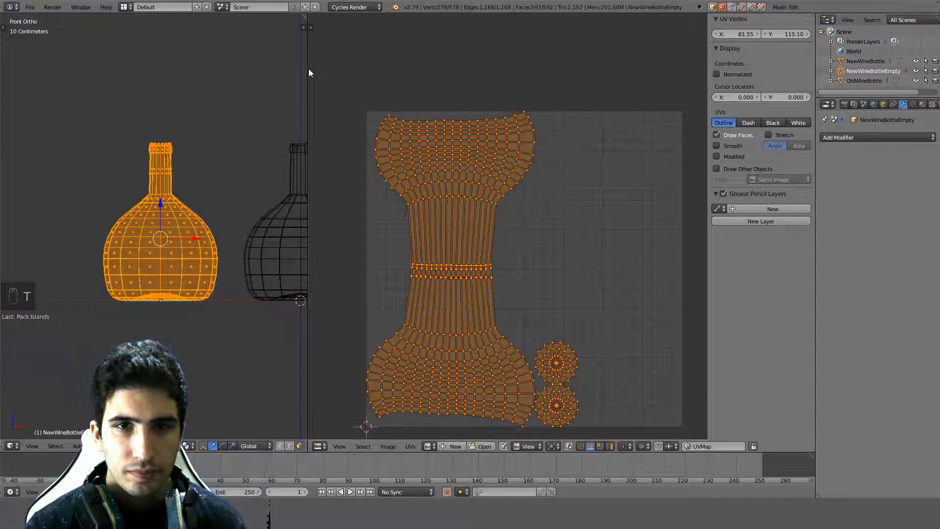
Delete the linked glass shell from the middle bottle, NewWineBottle, keeping only its inner wine mesh.
{"action": "left_click_drag", "start_coordinate": [308, 72], "coordinate": [416, 103]}
{"action": "key", "text": "Tab"}
{"action": "right_click", "coordinate": [265, 170]}
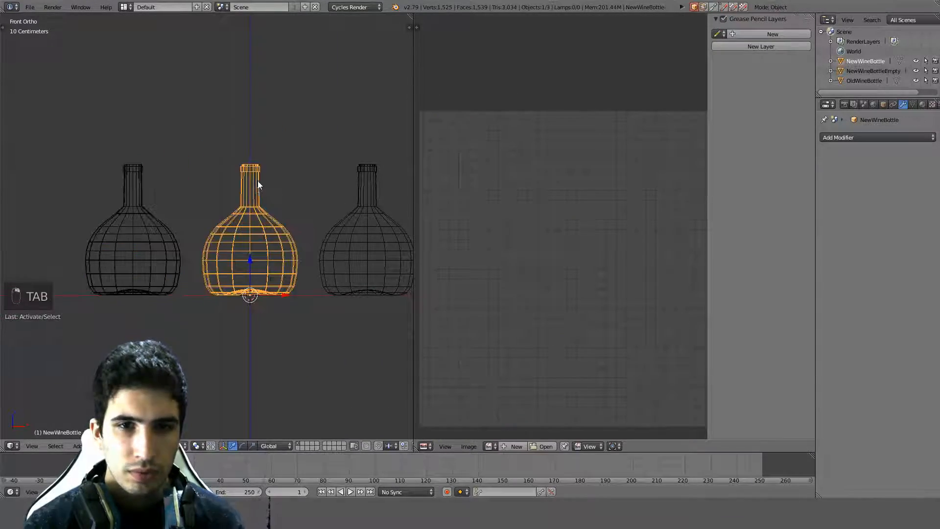
{"action": "scroll", "coordinate": [258, 181], "scroll_direction": "up", "scroll_amount": 2}
{"action": "key", "text": "Tab"}
{"action": "key", "text": "a"}
{"action": "key", "text": "a"}
{"action": "key", "text": "a"}
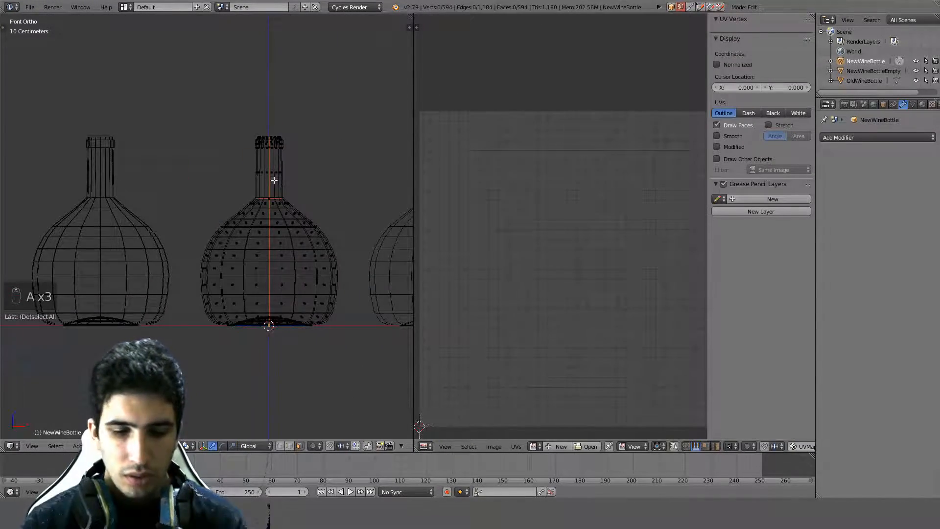
{"action": "key", "text": "l"}
{"action": "key", "text": "Delete"}
{"action": "left_click", "coordinate": [274, 181]}
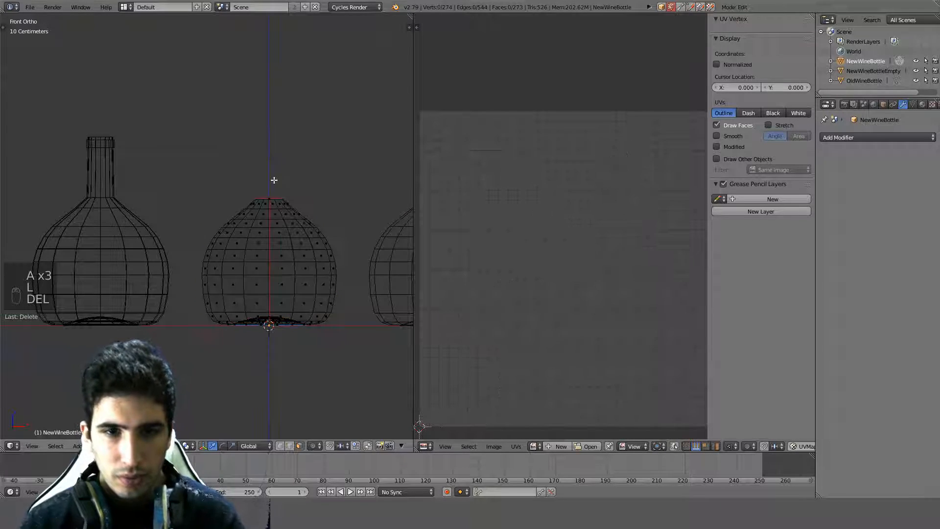
Duplicate NewWineBottleEmpty along X and place the copy exactly over the middle bottle's wine mesh.
{"action": "key", "text": "Tab"}
{"action": "right_click", "coordinate": [154, 258]}
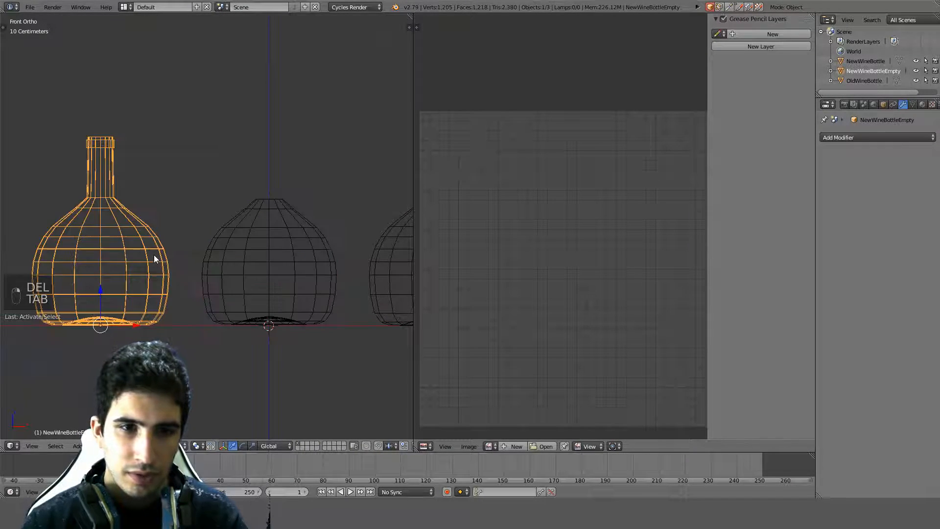
{"action": "key", "text": "shift+d"}
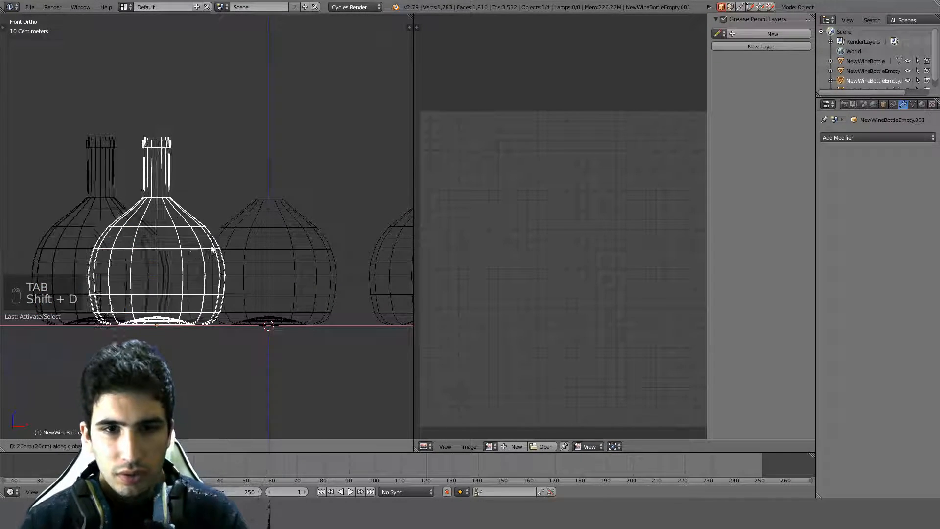
{"action": "left_click", "coordinate": [319, 243]}
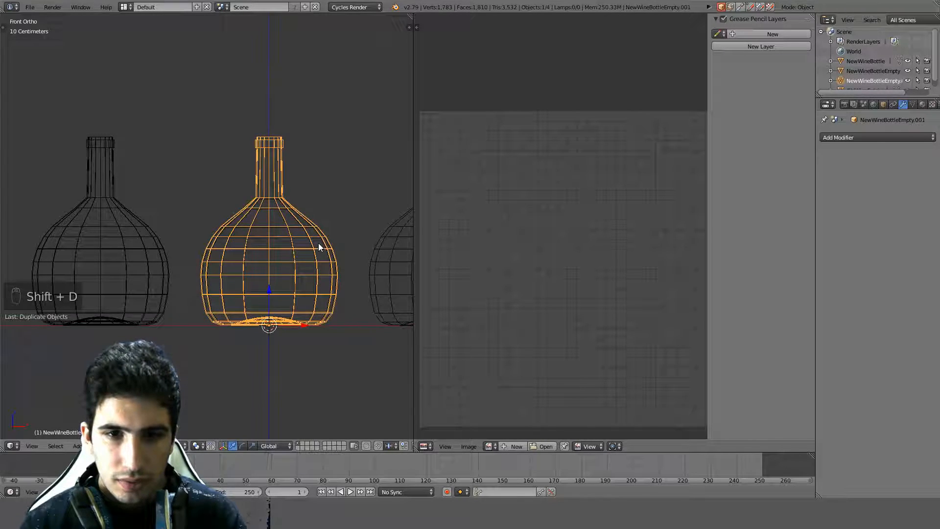
Join the duplicated glass bottle with the wine mesh into the NewWineBottle object.
{"action": "scroll", "coordinate": [318, 243], "scroll_direction": "up", "scroll_amount": 2}
{"action": "right_click", "coordinate": [302, 230], "text": "shift"}
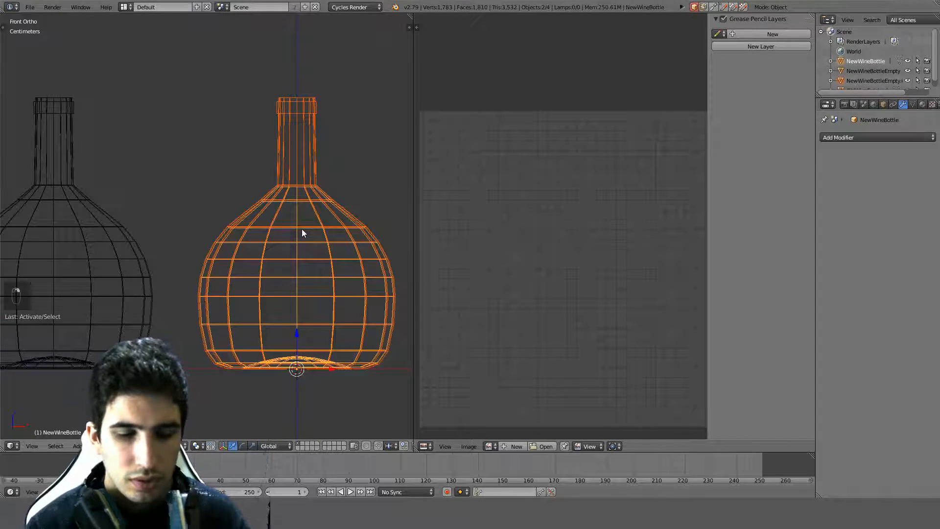
{"action": "key", "text": "ctrl+j"}
{"action": "scroll", "coordinate": [302, 228], "scroll_direction": "up", "scroll_amount": 2}
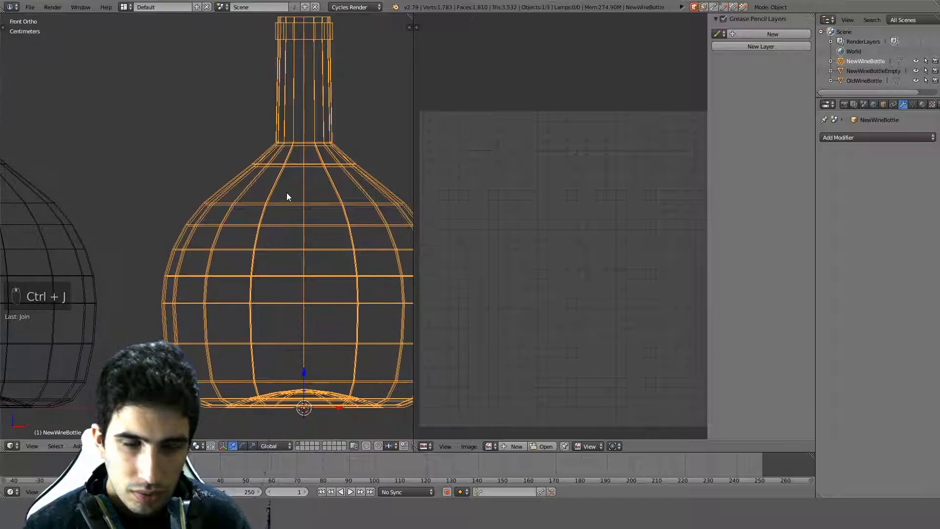
{"action": "key", "text": "z"}
{"action": "key", "text": "z"}
{"action": "scroll", "coordinate": [189, 225], "scroll_direction": "down", "scroll_amount": 5}
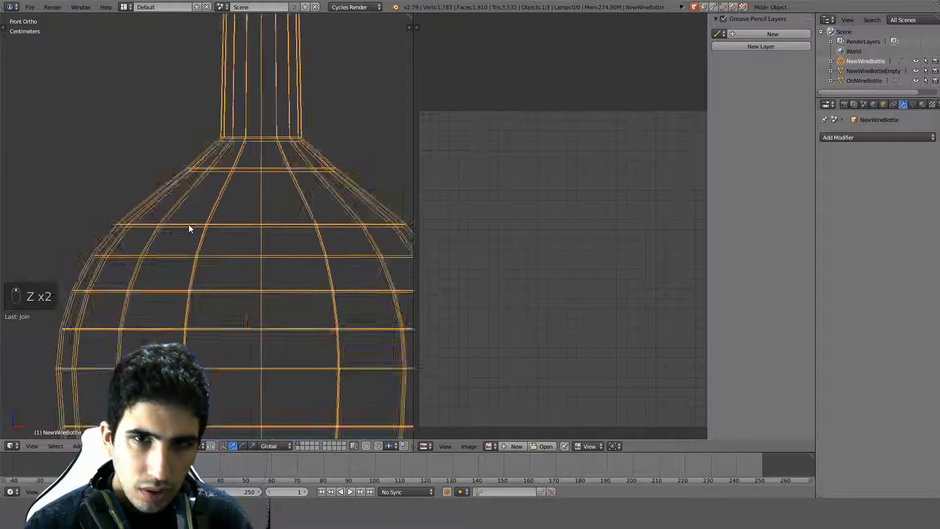
Lower the face closing the inside of OldWineBottle's neck along Z to just below the shoulder.
{"action": "right_click", "coordinate": [343, 230]}
{"action": "mouse_move", "coordinate": [339, 228]}
{"action": "middle_mouse_down", "text": "shift"}
{"action": "mouse_move", "coordinate": [275, 212]}
{"action": "mouse_move", "coordinate": [310, 275]}
{"action": "mouse_move", "coordinate": [302, 294]}
{"action": "middle_mouse_up", "text": "shift"}
{"action": "scroll", "coordinate": [296, 187], "scroll_direction": "up", "scroll_amount": 3}
{"action": "mouse_move", "coordinate": [360, 241]}
{"action": "middle_mouse_down"}
{"action": "mouse_move", "coordinate": [318, 300]}
{"action": "mouse_move", "coordinate": [316, 292]}
{"action": "middle_mouse_up"}
{"action": "key", "text": "z"}
{"action": "scroll", "coordinate": [315, 293], "scroll_direction": "up", "scroll_amount": 2}
{"action": "scroll", "coordinate": [316, 293], "scroll_direction": "up", "scroll_amount": 1}
{"action": "middle_click_drag", "start_coordinate": [349, 262], "coordinate": [271, 293], "text": "shift"}
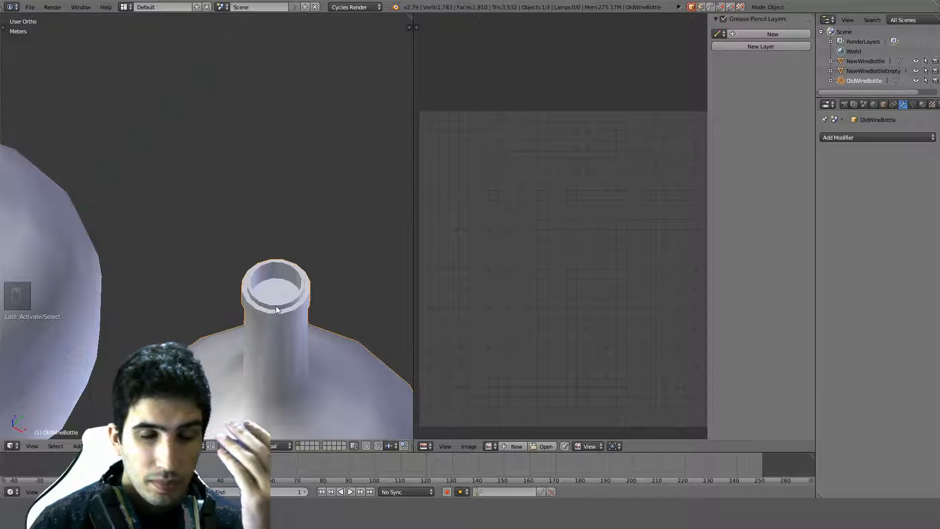
{"action": "key", "text": "Tab"}
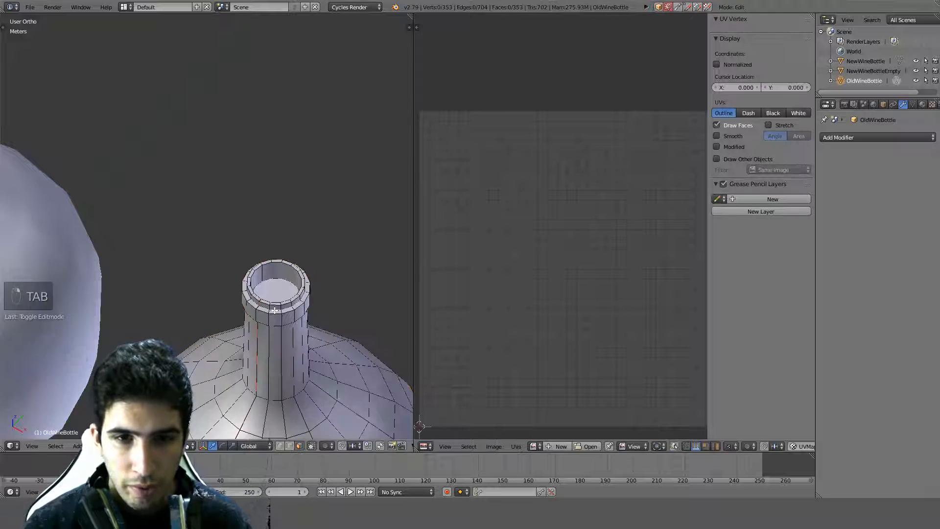
{"action": "key", "text": "z"}
{"action": "right_click", "coordinate": [272, 317], "text": "alt"}
{"action": "right_click", "coordinate": [273, 306]}
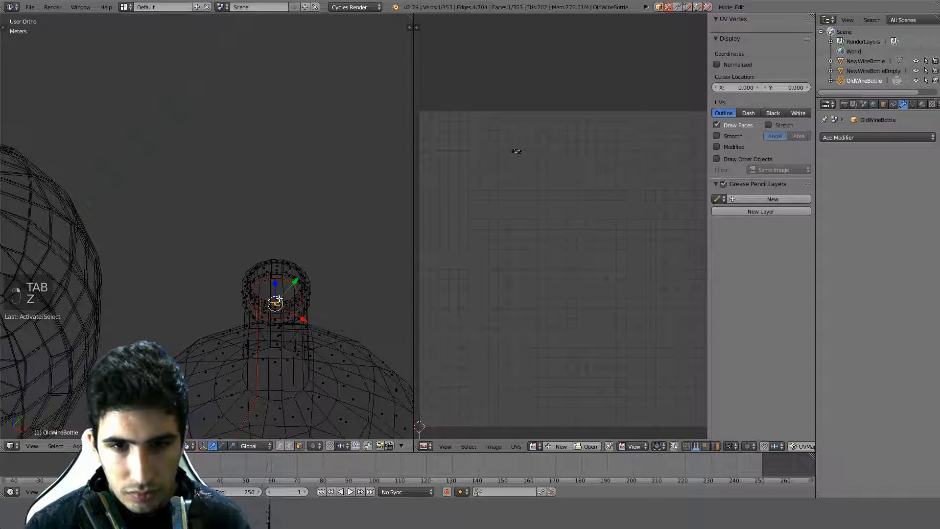
{"action": "right_click", "coordinate": [272, 299]}
{"action": "key", "text": "KP_1"}
{"action": "scroll", "coordinate": [277, 394], "scroll_direction": "down", "scroll_amount": 2}
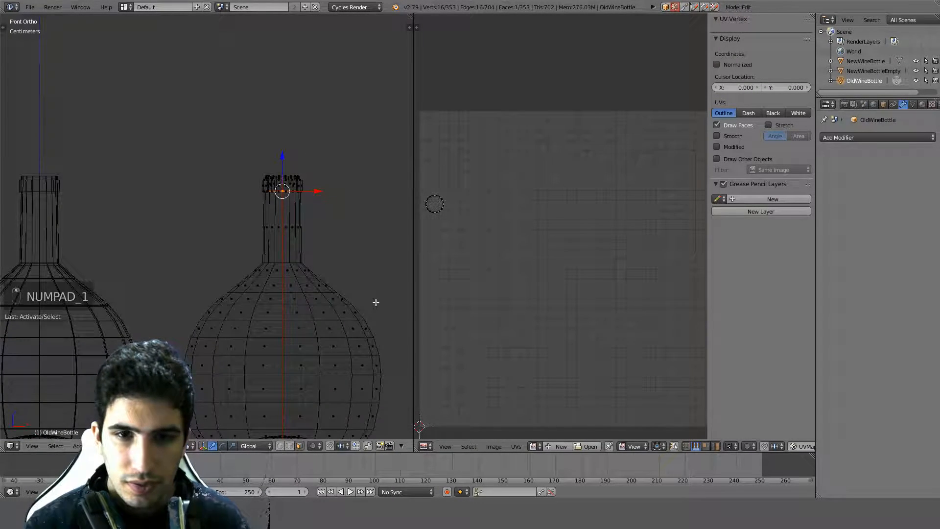
{"action": "key", "text": "g"}
{"action": "key", "text": "z"}
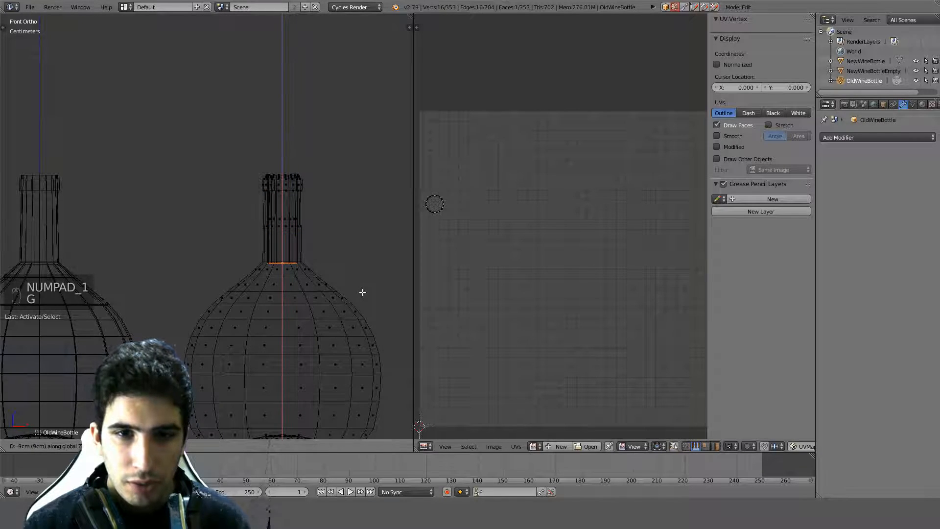
{"action": "left_click", "coordinate": [362, 313]}
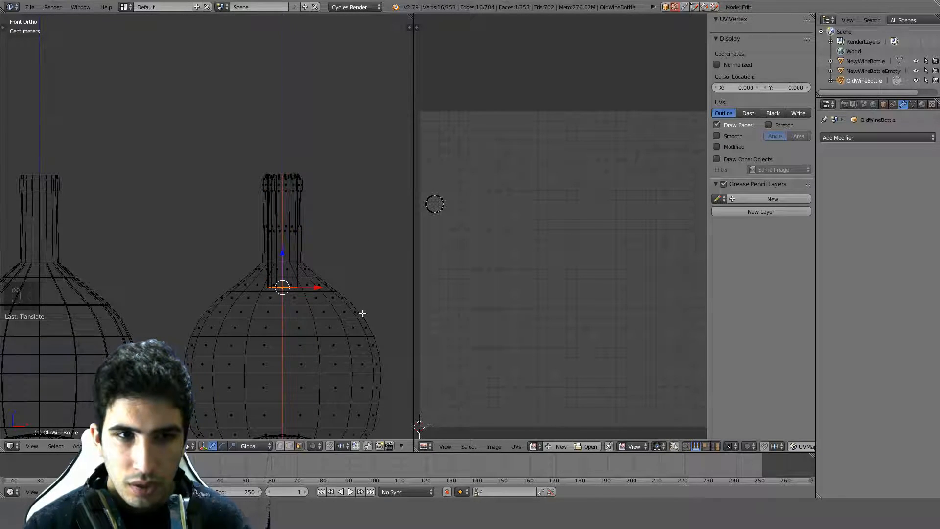
Select the inner and outer edge loops of OldWineBottle's neck rim and scale them slightly outward in the horizontal plane.
{"action": "scroll", "coordinate": [361, 196], "scroll_direction": "up", "scroll_amount": 5}
{"action": "mouse_move", "coordinate": [341, 206]}
{"action": "middle_mouse_down", "text": "shift"}
{"action": "mouse_move", "coordinate": [315, 258]}
{"action": "mouse_move", "coordinate": [286, 279]}
{"action": "mouse_move", "coordinate": [287, 308]}
{"action": "middle_mouse_up", "text": "shift"}
{"action": "left_click", "coordinate": [290, 445]}
{"action": "key", "text": "z"}
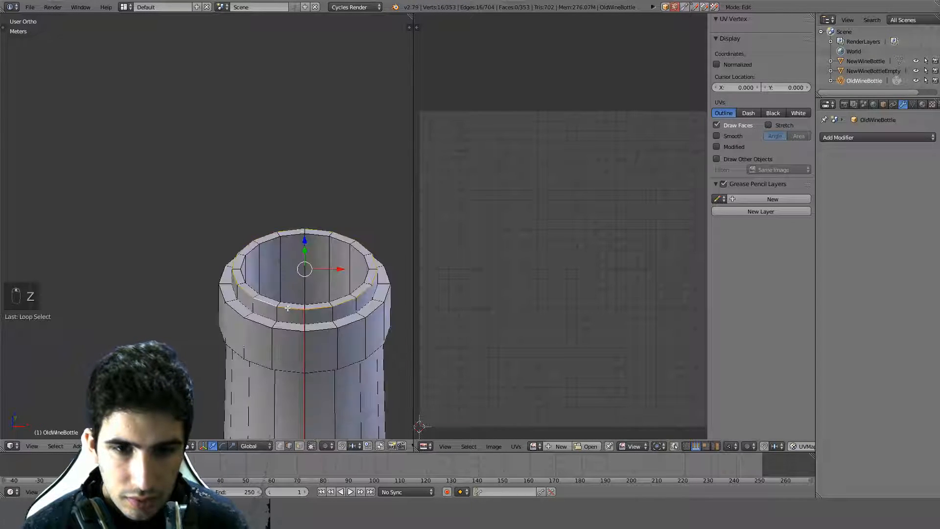
{"action": "scroll", "coordinate": [288, 308], "scroll_direction": "up", "scroll_amount": 2}
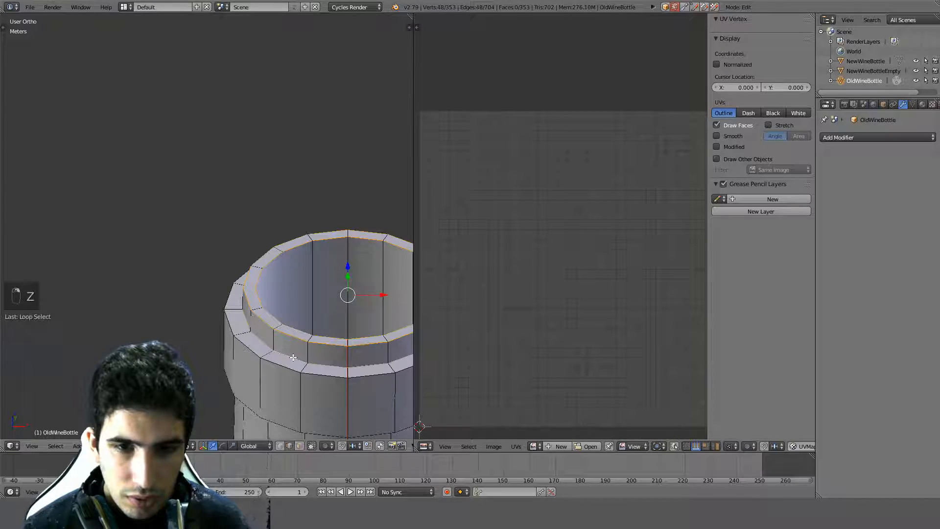
{"action": "key", "text": "KP_7"}
{"action": "key", "text": "z"}
{"action": "scroll", "coordinate": [284, 354], "scroll_direction": "up", "scroll_amount": 4}
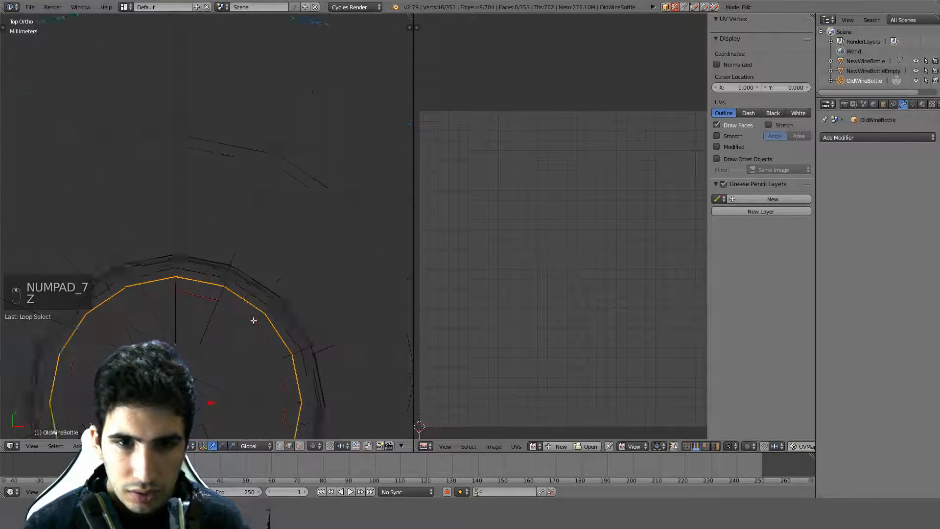
{"action": "key", "text": "s"}
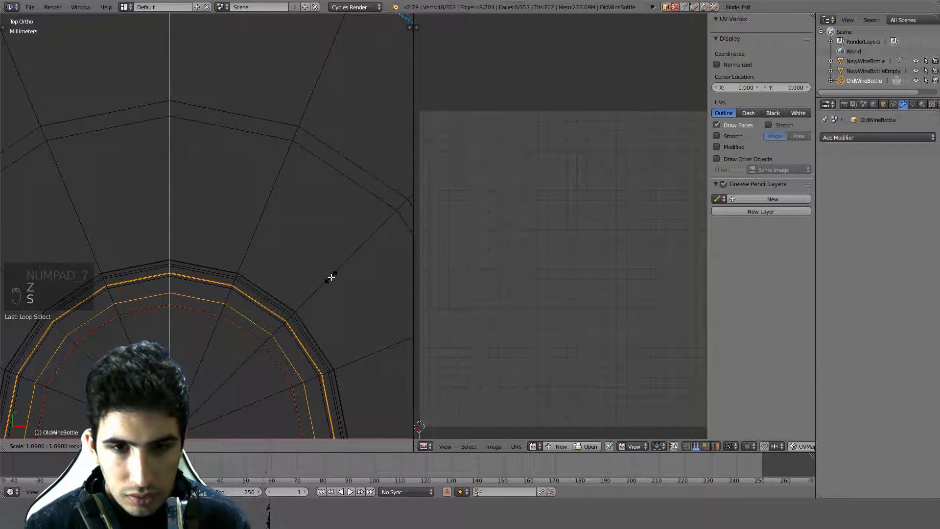
{"action": "left_click", "coordinate": [303, 299]}
{"action": "key", "text": "z"}
{"action": "scroll", "coordinate": [280, 329], "scroll_direction": "down", "scroll_amount": 3}
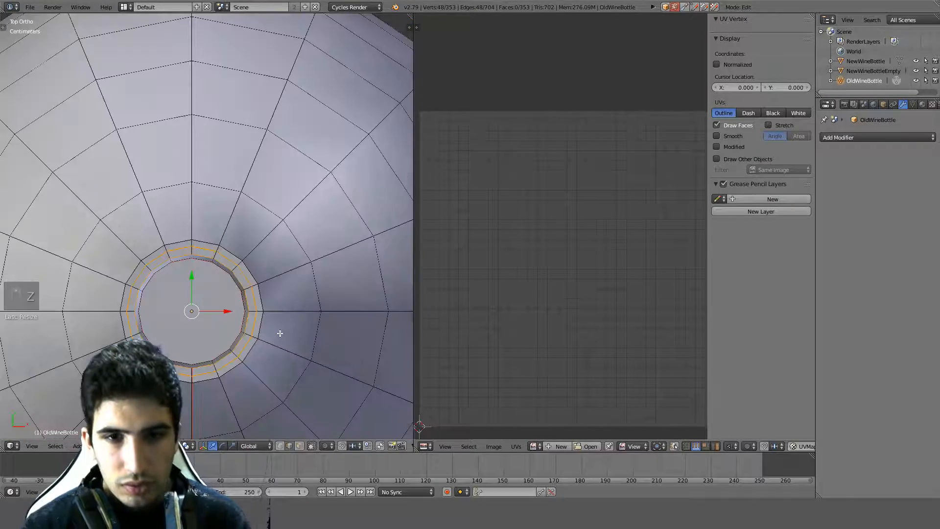
{"action": "middle_click_drag", "start_coordinate": [279, 329], "coordinate": [276, 214]}
Scale the bottom edge loop of OldWineBottle's inner neck to 1.3 along X and Y.
{"action": "key", "text": "z"}
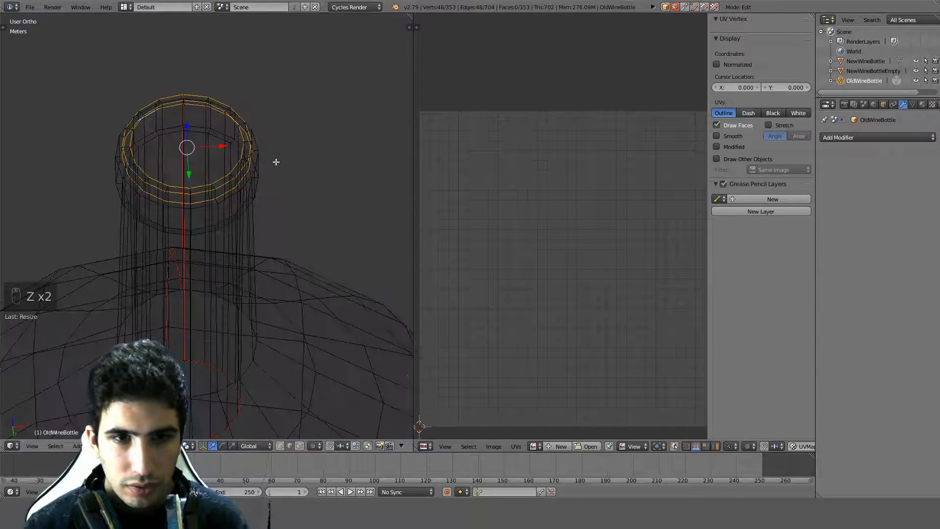
{"action": "scroll", "coordinate": [272, 198], "scroll_direction": "down", "scroll_amount": 2}
{"action": "key", "text": "KP_1"}
{"action": "scroll", "coordinate": [272, 198], "scroll_direction": "down", "scroll_amount": 2}
{"action": "middle_click_drag", "start_coordinate": [264, 265], "coordinate": [265, 147], "text": "shift"}
{"action": "scroll", "coordinate": [234, 248], "scroll_direction": "up", "scroll_amount": 2}
{"action": "right_click", "coordinate": [211, 321], "text": "alt"}
{"action": "right_click", "coordinate": [215, 312], "text": "alt"}
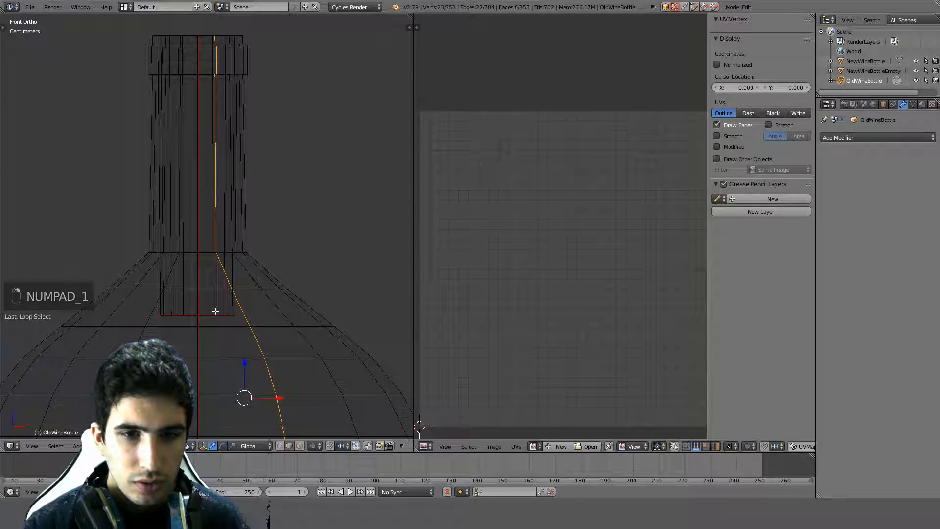
{"action": "right_click", "coordinate": [214, 313], "text": "alt"}
{"action": "right_click", "coordinate": [215, 313], "text": "alt"}
{"action": "right_click", "coordinate": [215, 313], "text": "alt"}
{"action": "key", "text": "s"}
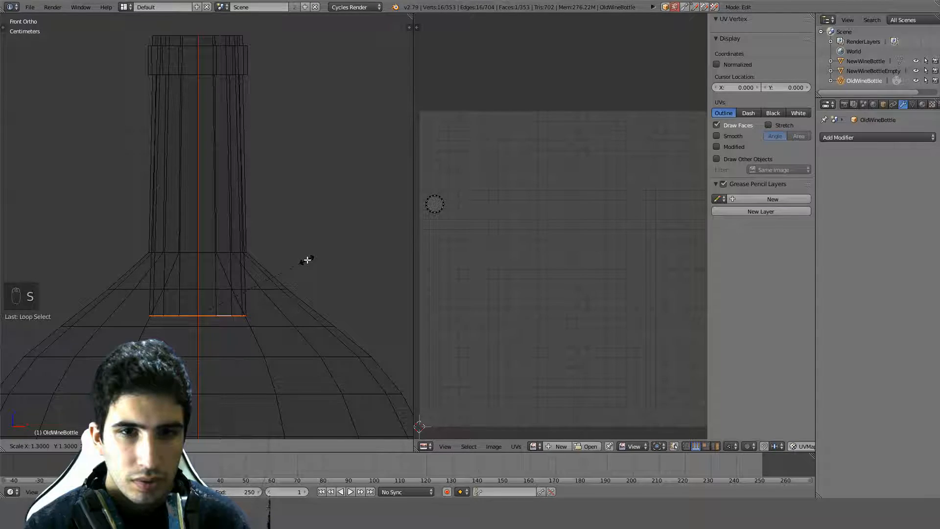
{"action": "left_click", "coordinate": [307, 260]}
Examine OldWineBottle's reshaped neck in solid shading and compare the three bottles from the front.
{"action": "scroll", "coordinate": [307, 260], "scroll_direction": "down", "scroll_amount": 5}
{"action": "key", "text": "z"}
{"action": "mouse_move", "coordinate": [307, 260]}
{"action": "middle_mouse_down"}
{"action": "mouse_move", "coordinate": [292, 294]}
{"action": "mouse_move", "coordinate": [286, 369]}
{"action": "mouse_move", "coordinate": [308, 281]}
{"action": "mouse_move", "coordinate": [331, 311]}
{"action": "middle_mouse_up"}
{"action": "key", "text": "Tab"}
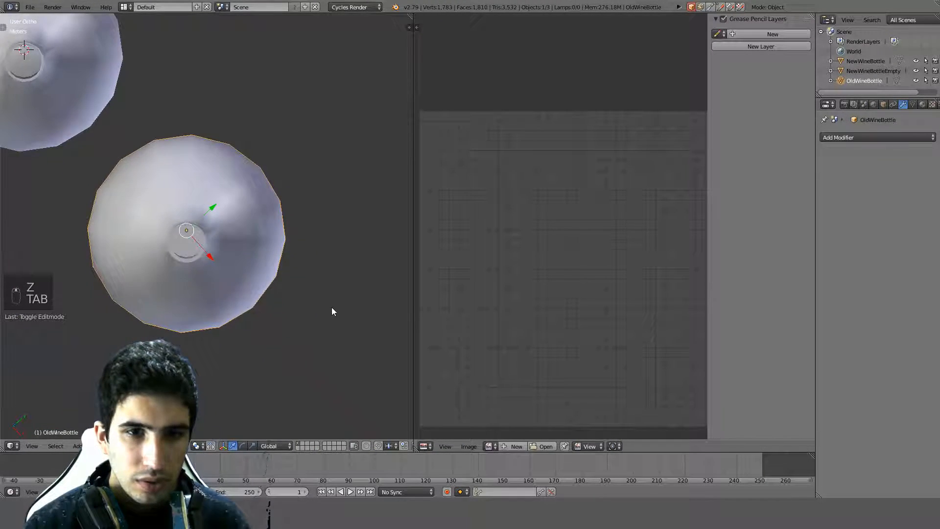
{"action": "scroll", "coordinate": [284, 278], "scroll_direction": "down", "scroll_amount": 4}
{"action": "middle_click_drag", "start_coordinate": [283, 278], "coordinate": [305, 214]}
{"action": "scroll", "coordinate": [232, 174], "scroll_direction": "down", "scroll_amount": 4}
{"action": "key", "text": "Tab"}
{"action": "key", "text": "KP_1"}
{"action": "scroll", "coordinate": [240, 169], "scroll_direction": "up", "scroll_amount": 4}
{"action": "key", "text": "Tab"}
Remove the MAT_NewWineBottleEmpty material slot from the middle bottle, working in Object Mode.
{"action": "right_click", "coordinate": [244, 254]}
{"action": "key", "text": "Tab"}
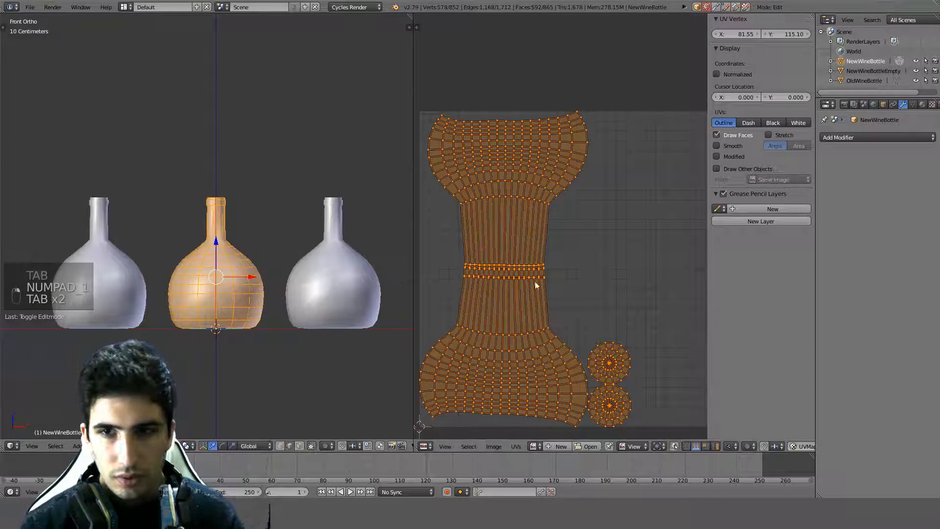
{"action": "left_click", "coordinate": [922, 104]}
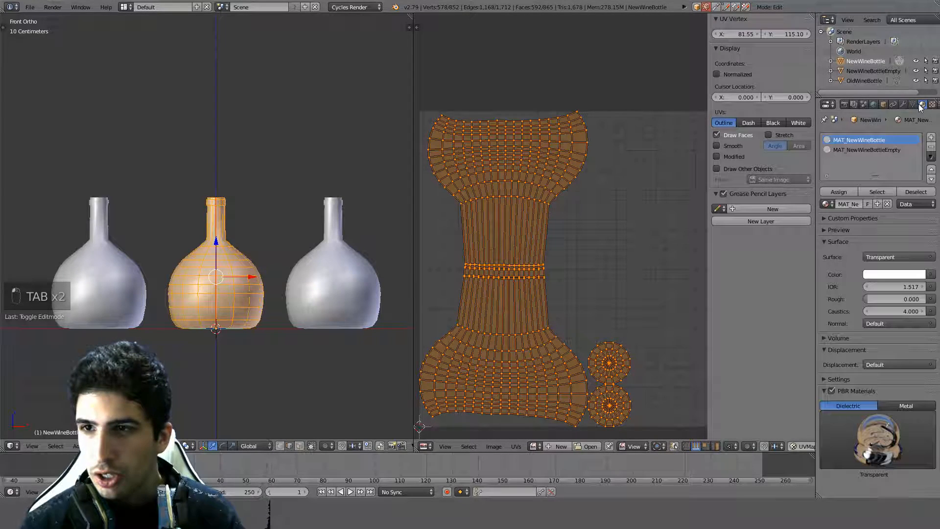
{"action": "left_click", "coordinate": [877, 151]}
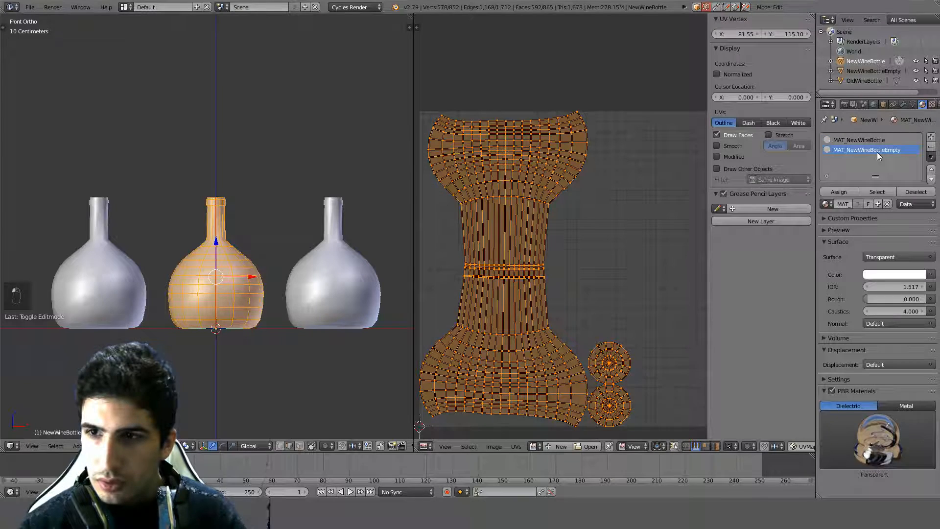
{"action": "left_click", "coordinate": [930, 147]}
{"action": "key", "text": "Tab"}
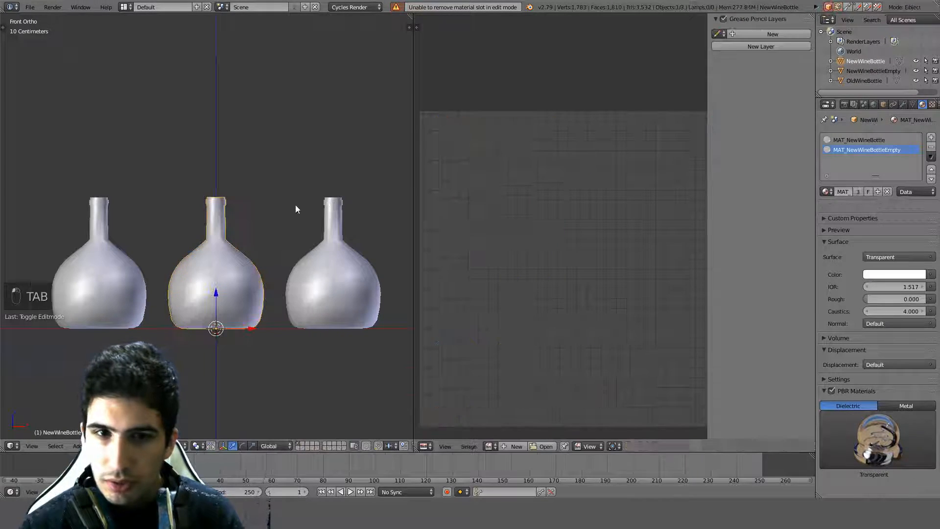
Check the material slots of OldWineBottle and NewWineBottleEmpty and save the file.
{"action": "right_click", "coordinate": [329, 275]}
{"action": "right_click", "coordinate": [83, 282]}
{"action": "key", "text": "ctrl+s"}
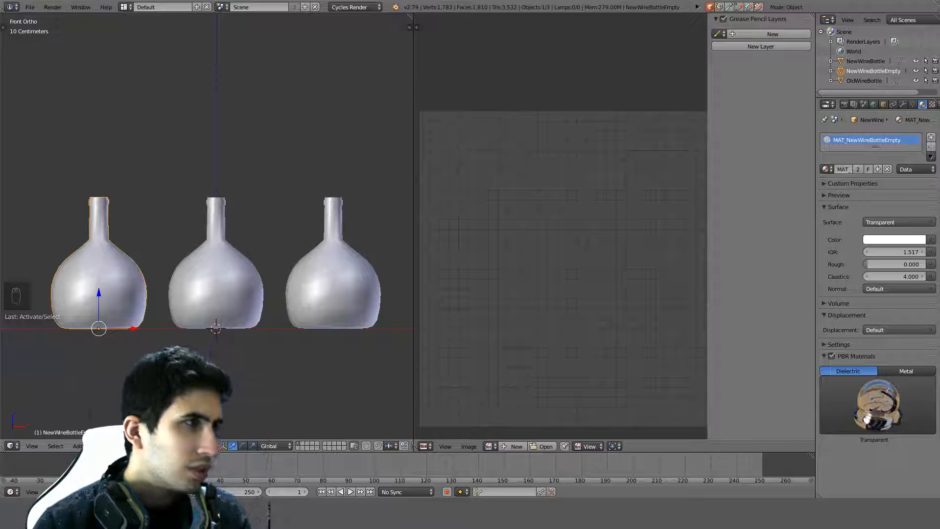
Select all three bottles, expand the 3D view over the UV editor, and save over MedievalWineBottles.blend.
{"action": "right_click", "coordinate": [220, 253]}
{"action": "key", "text": "a"}
{"action": "key", "text": "a"}
{"action": "key", "text": "a"}
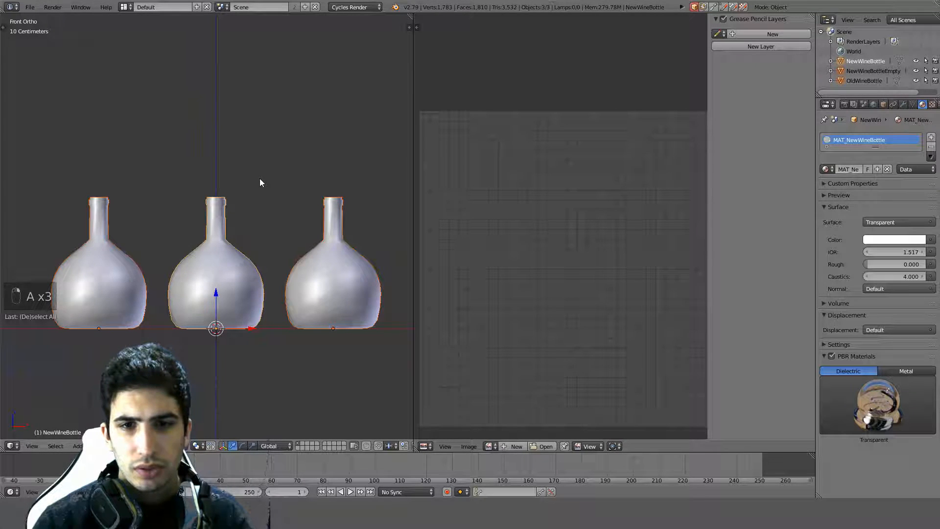
{"action": "left_click_drag", "start_coordinate": [410, 17], "coordinate": [480, 27]}
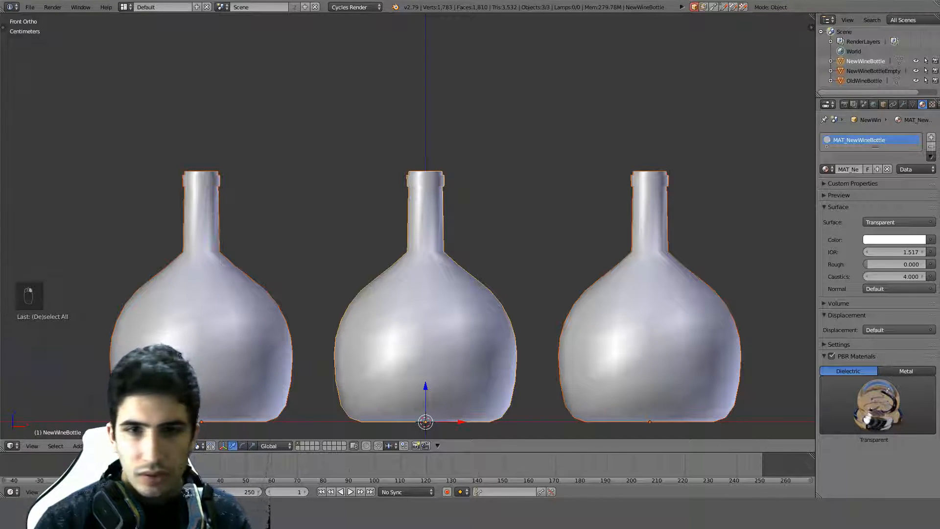
{"action": "key", "text": "ctrl+s"}
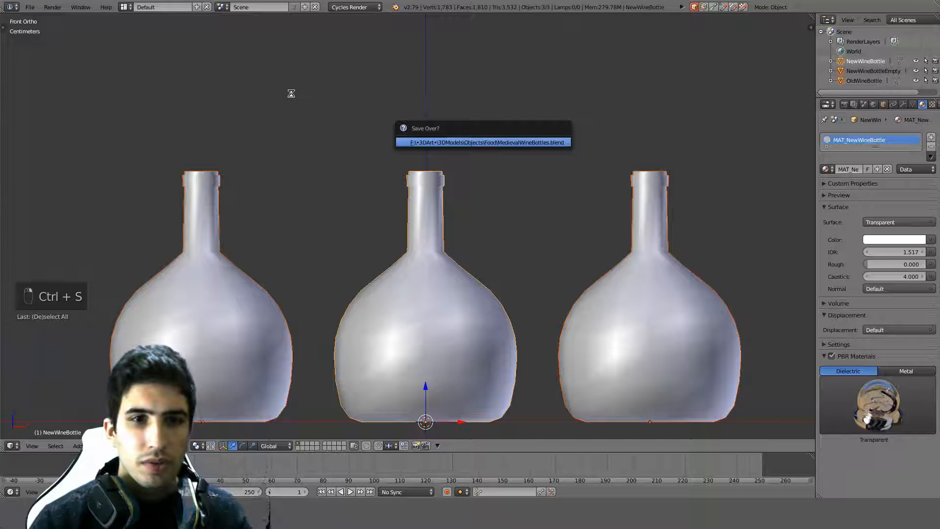
Export the three selected bottles in FBX format over MedievalWineBottles.fbx in the Food folder.
{"action": "left_click", "coordinate": [32, 9]}
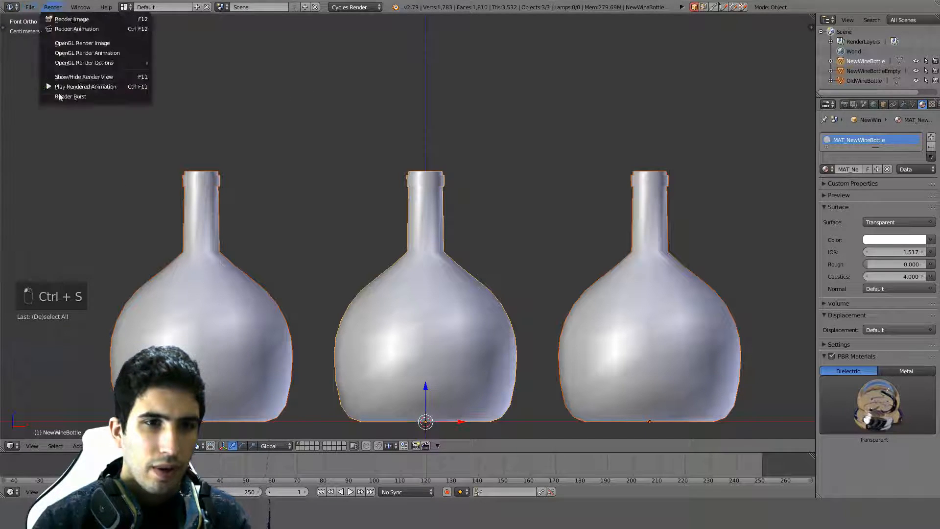
{"action": "left_click", "coordinate": [30, 8]}
{"action": "mouse_move", "coordinate": [44, 204]}
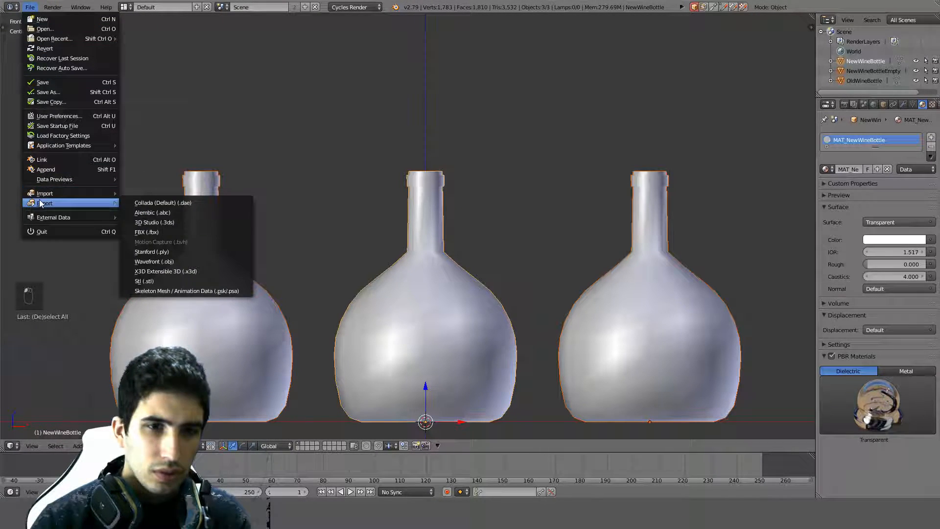
{"action": "left_click", "coordinate": [134, 230]}
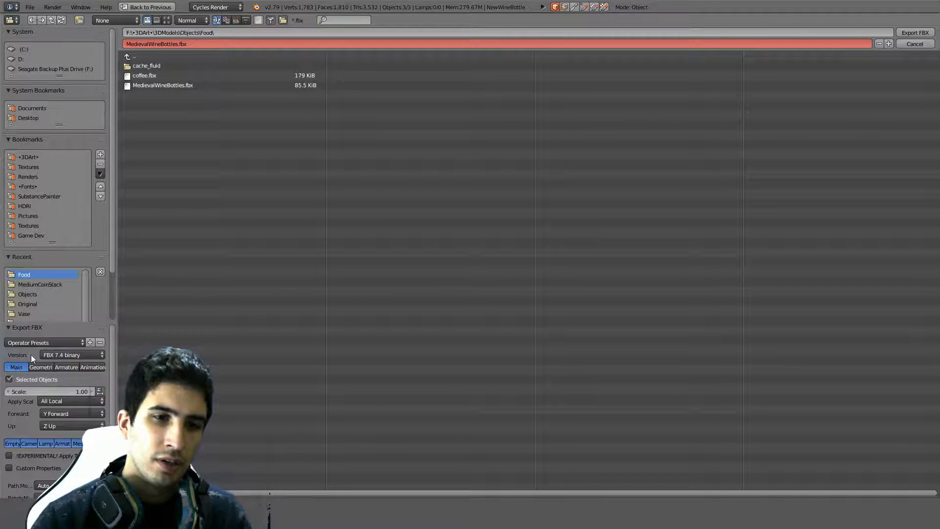
{"action": "left_click", "coordinate": [56, 345]}
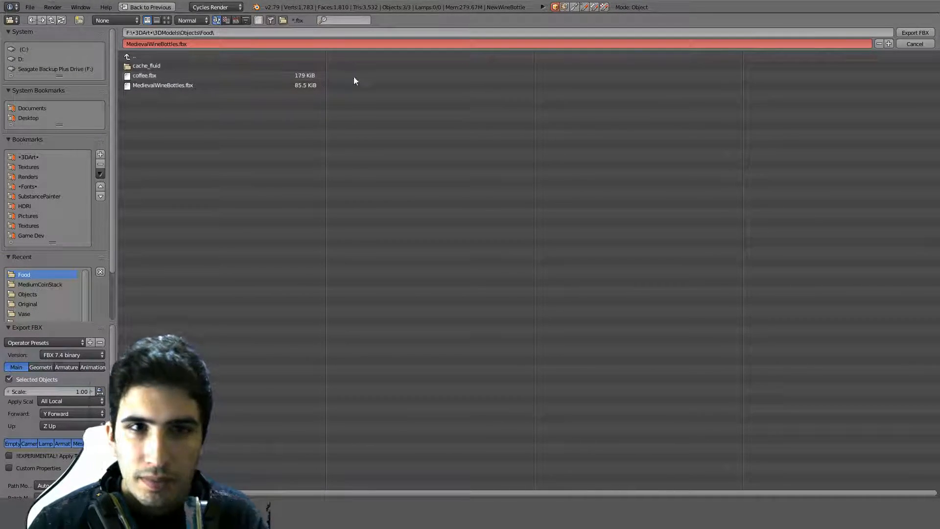
{"action": "left_click", "coordinate": [914, 33]}
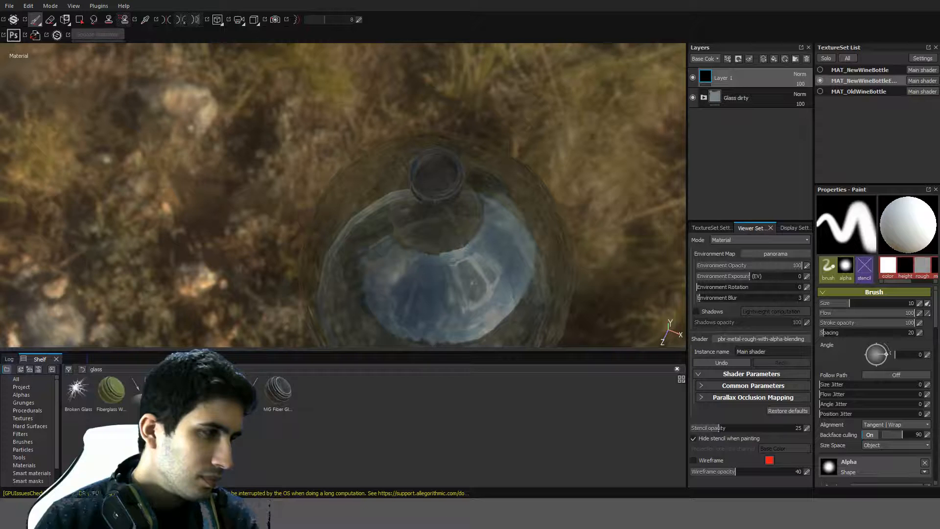
Switch to Substance Painter and compare the glass bottle with the two untextured bottles from the front.
{"action": "scroll", "coordinate": [430, 157], "scroll_direction": "down", "scroll_amount": 3}
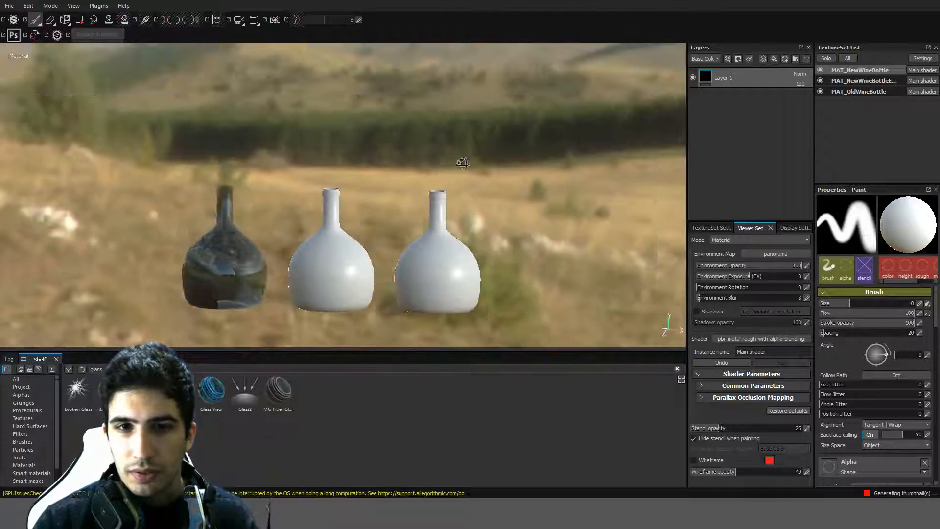
{"action": "left_click_drag", "start_coordinate": [462, 163], "coordinate": [465, 153], "text": "alt+shift"}
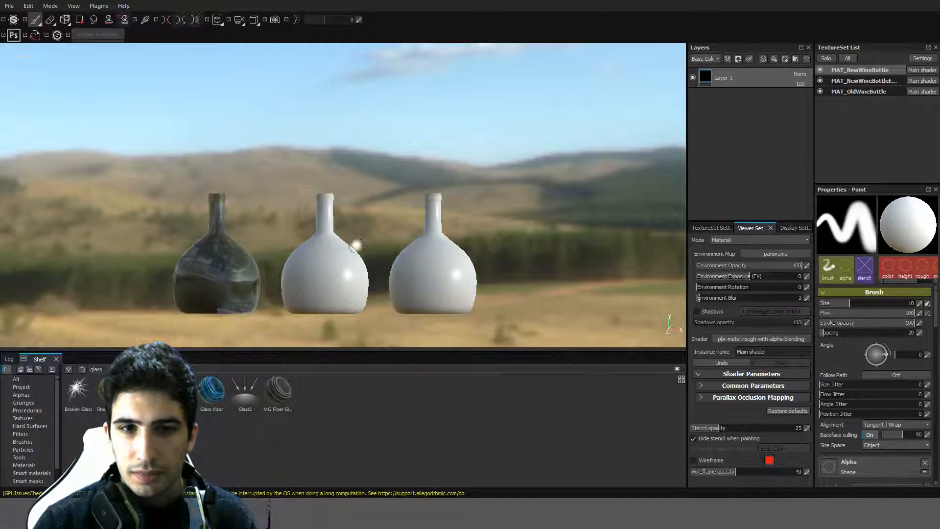
{"action": "scroll", "coordinate": [356, 245], "scroll_direction": "up", "scroll_amount": 3}
{"action": "middle_click_drag", "start_coordinate": [298, 260], "coordinate": [470, 182], "text": "alt"}
{"action": "scroll", "coordinate": [470, 182], "scroll_direction": "up", "scroll_amount": 3}
{"action": "middle_click_drag", "start_coordinate": [395, 186], "coordinate": [403, 217], "text": "alt"}
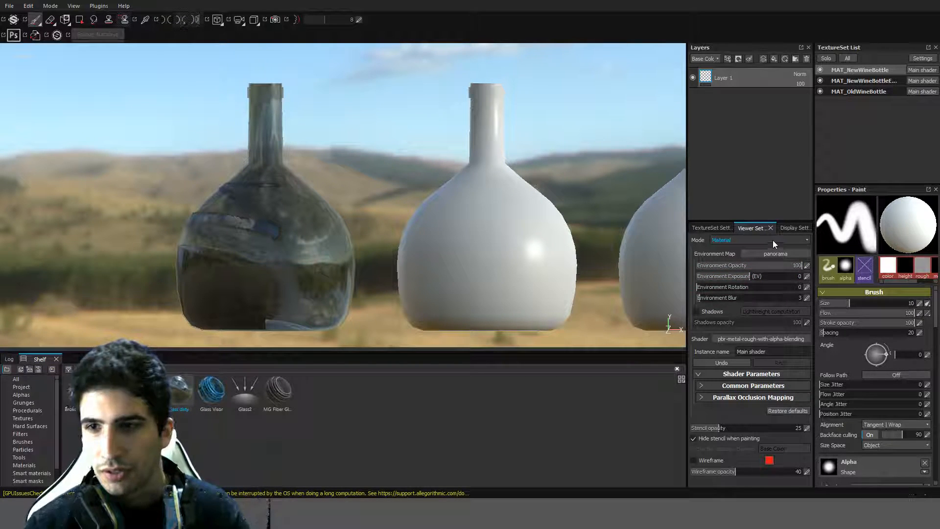
Add an Opacity channel to the MAT_NewWineBottle texture set.
{"action": "left_click", "coordinate": [782, 230]}
{"action": "left_click", "coordinate": [719, 230]}
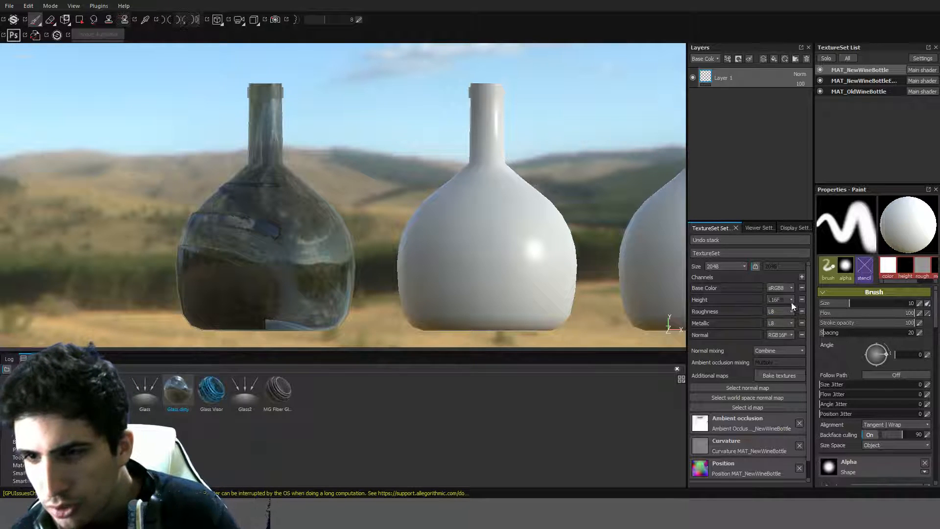
{"action": "left_click", "coordinate": [825, 369]}
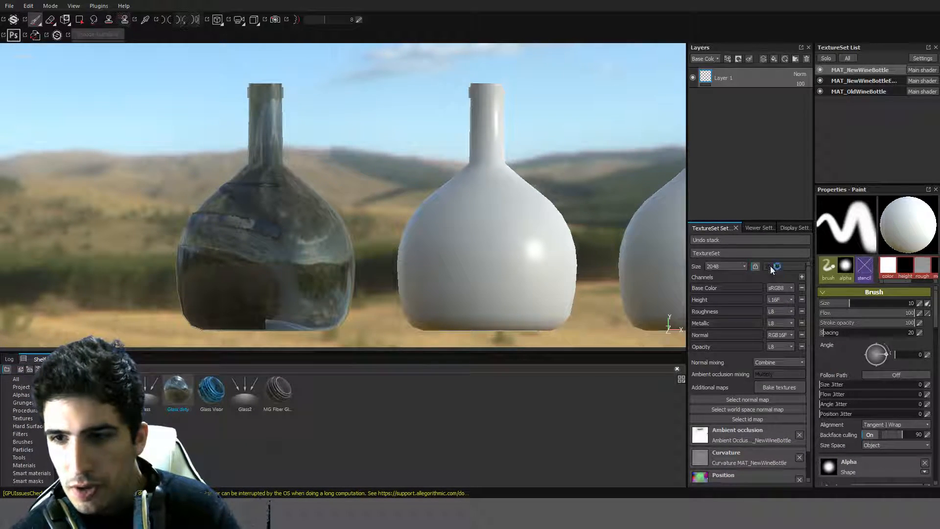
Check the viewer and display settings and return to the settings of the MAT_NewWineBottle texture set.
{"action": "left_click", "coordinate": [762, 229]}
{"action": "left_click", "coordinate": [792, 228]}
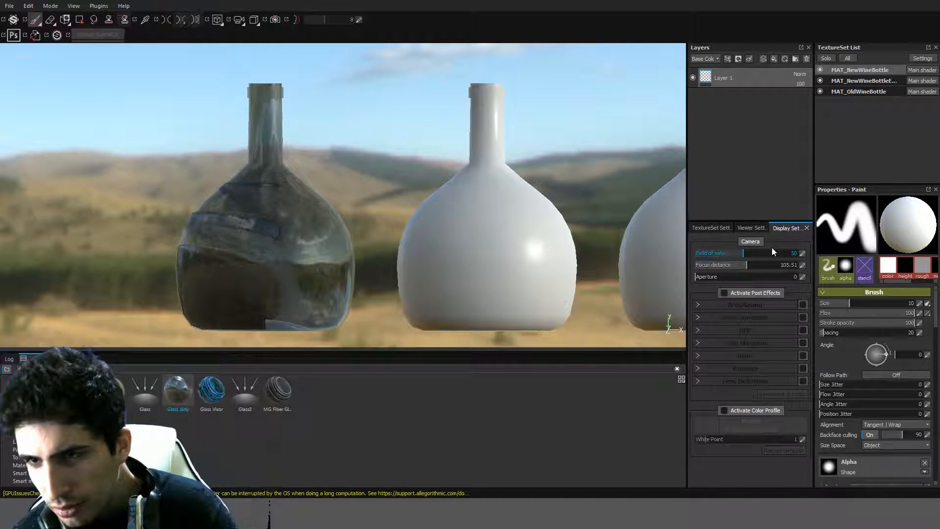
{"action": "left_click", "coordinate": [752, 227]}
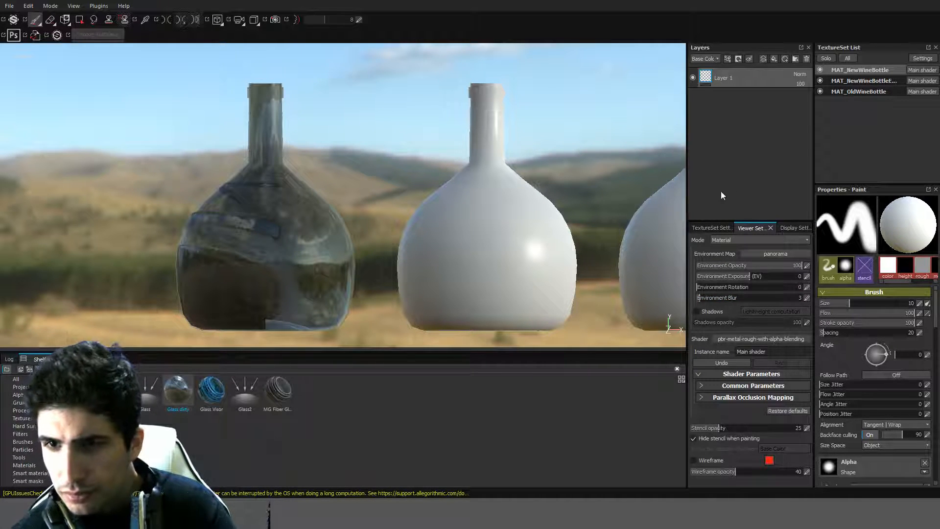
{"action": "left_click", "coordinate": [706, 229]}
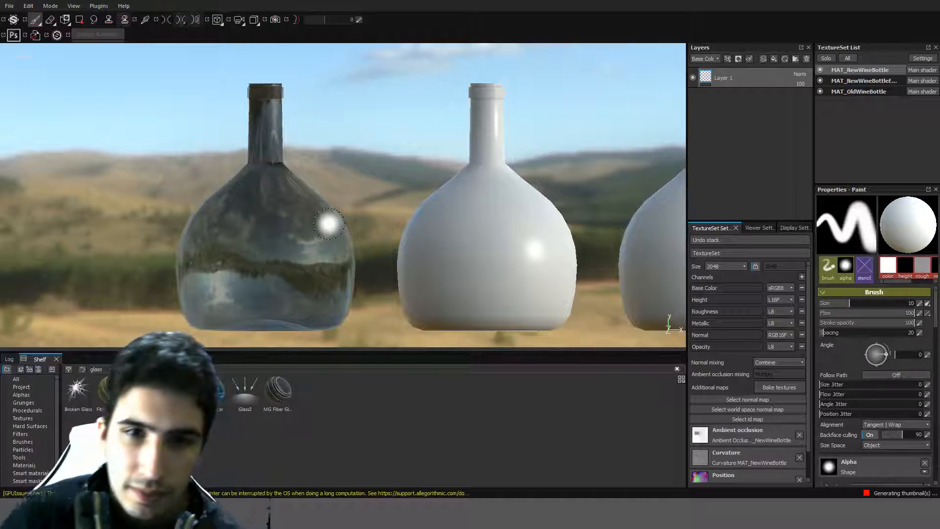
Examine the glass material on the body and underside of the dirty glass bottle.
{"action": "left_click_drag", "start_coordinate": [329, 224], "coordinate": [190, 159], "text": "alt"}
{"action": "left_click_drag", "start_coordinate": [297, 147], "coordinate": [274, 131], "text": "alt"}
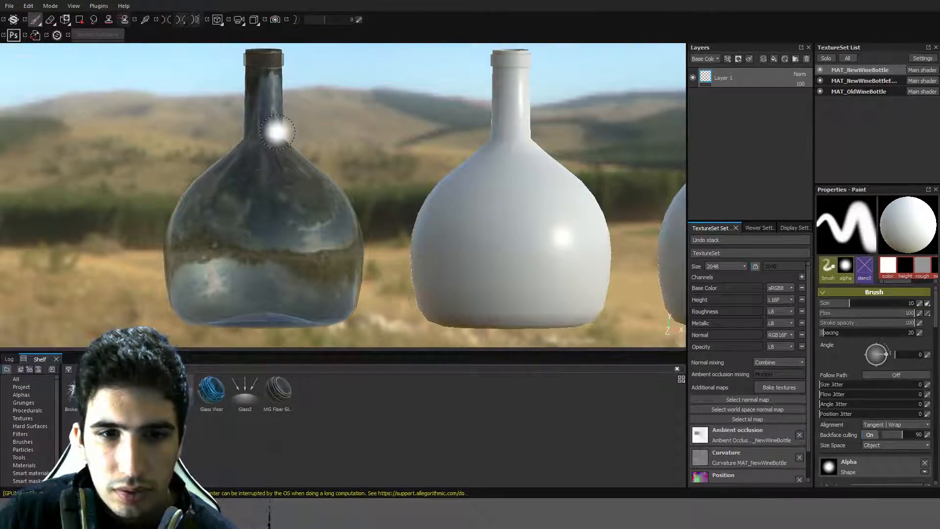
{"action": "left_click_drag", "start_coordinate": [360, 165], "coordinate": [407, 145], "text": "alt"}
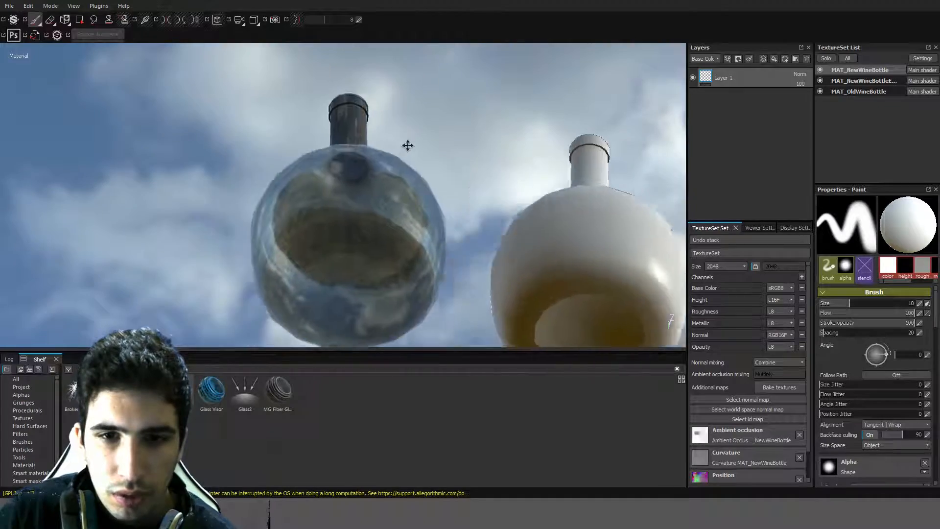
{"action": "middle_click_drag", "start_coordinate": [407, 145], "coordinate": [426, 123], "text": "alt"}
{"action": "left_click_drag", "start_coordinate": [426, 122], "coordinate": [456, 177], "text": "alt"}
{"action": "scroll", "coordinate": [407, 169], "scroll_direction": "up", "scroll_amount": 5}
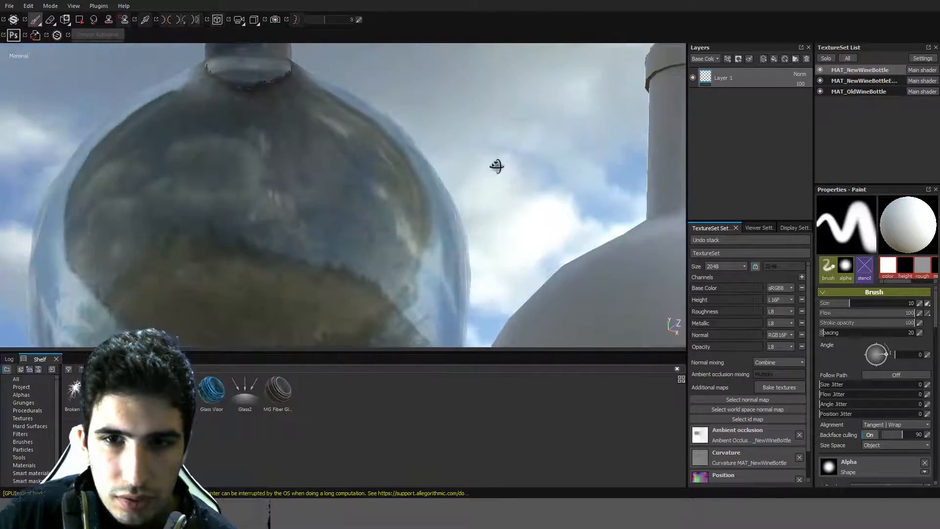
{"action": "left_click_drag", "start_coordinate": [524, 165], "coordinate": [455, 145], "text": "alt"}
{"action": "middle_click_drag", "start_coordinate": [455, 145], "coordinate": [465, 276], "text": "alt"}
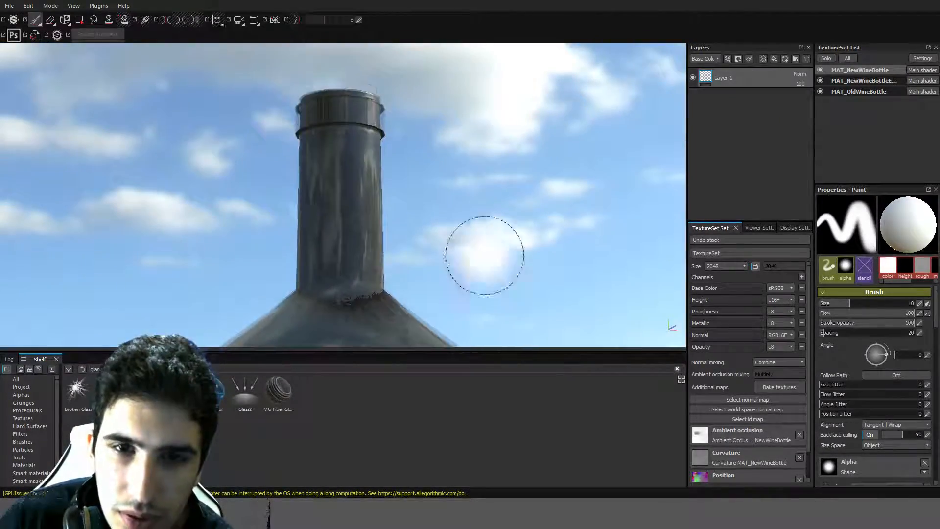
Examine the dirty glass bottle's neck, rim and opening from the side and from above.
{"action": "left_click_drag", "start_coordinate": [477, 203], "coordinate": [470, 272], "text": "alt"}
{"action": "middle_click_drag", "start_coordinate": [476, 177], "coordinate": [493, 315], "text": "alt"}
{"action": "scroll", "coordinate": [487, 227], "scroll_direction": "up", "scroll_amount": 3}
{"action": "left_click_drag", "start_coordinate": [561, 147], "coordinate": [497, 210], "text": "alt"}
{"action": "middle_click_drag", "start_coordinate": [531, 142], "coordinate": [492, 231], "text": "alt"}
{"action": "scroll", "coordinate": [493, 230], "scroll_direction": "up", "scroll_amount": 3}
{"action": "middle_click_drag", "start_coordinate": [502, 323], "coordinate": [482, 217], "text": "alt"}
{"action": "middle_click_drag", "start_coordinate": [488, 132], "coordinate": [486, 279], "text": "alt"}
{"action": "middle_click_drag", "start_coordinate": [483, 193], "coordinate": [513, 264], "text": "alt"}
{"action": "left_click_drag", "start_coordinate": [518, 227], "coordinate": [496, 274], "text": "alt"}
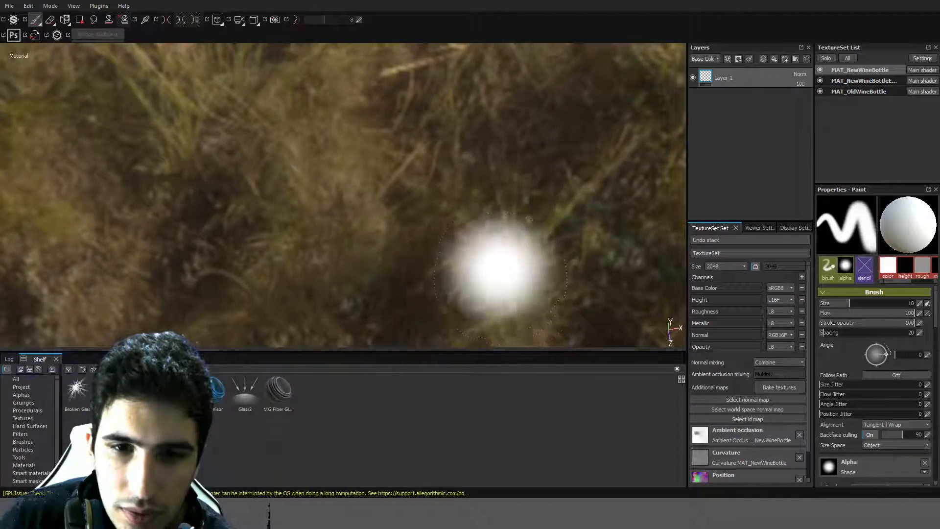
{"action": "middle_click_drag", "start_coordinate": [495, 266], "coordinate": [491, 4], "text": "alt"}
{"action": "scroll", "coordinate": [498, 146], "scroll_direction": "down", "scroll_amount": 3}
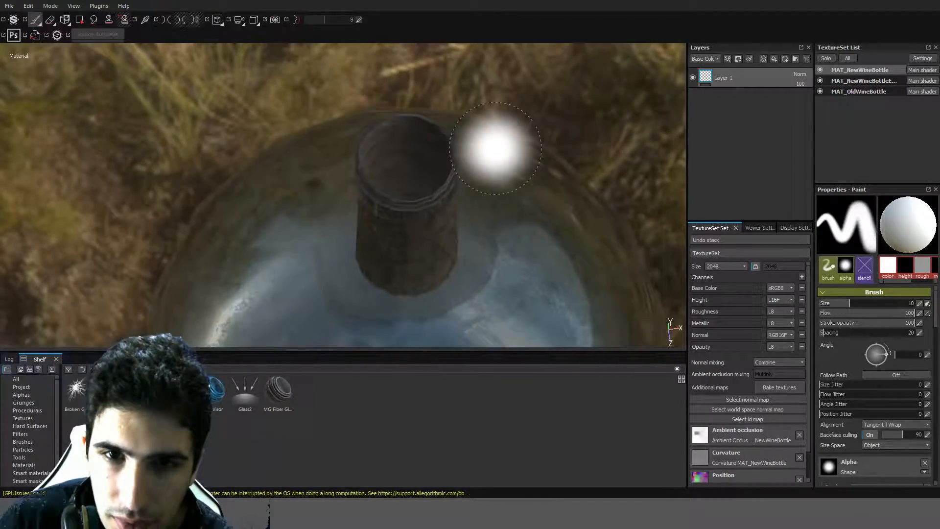
{"action": "left_click_drag", "start_coordinate": [499, 148], "coordinate": [522, 110], "text": "alt"}
{"action": "scroll", "coordinate": [524, 87], "scroll_direction": "down", "scroll_amount": 2}
{"action": "middle_click_drag", "start_coordinate": [525, 80], "coordinate": [432, 267], "text": "alt"}
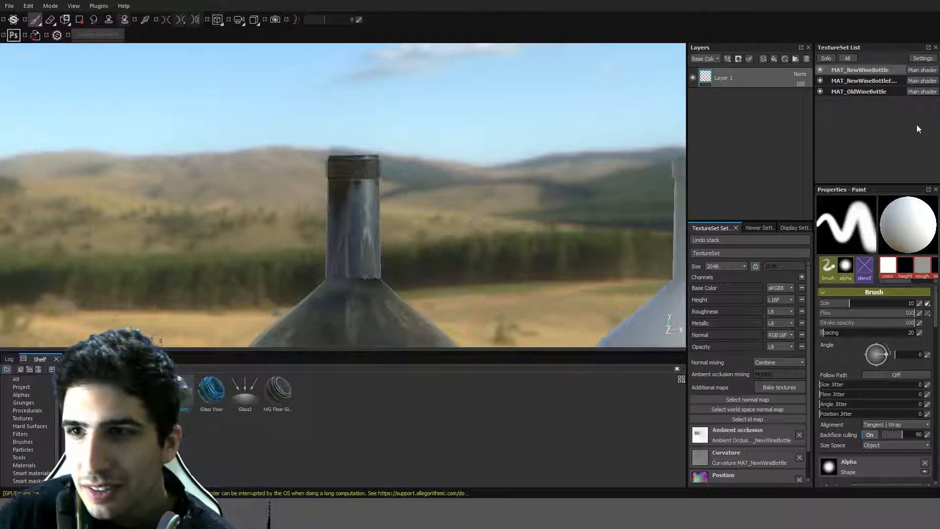
Hide the MAT_NewWineBottle and MAT_OldWineBottle texture sets and delete Layer 1 from the empty wine bottle's texture set.
{"action": "left_click", "coordinate": [820, 69]}
{"action": "left_click", "coordinate": [820, 92]}
{"action": "left_click", "coordinate": [836, 81]}
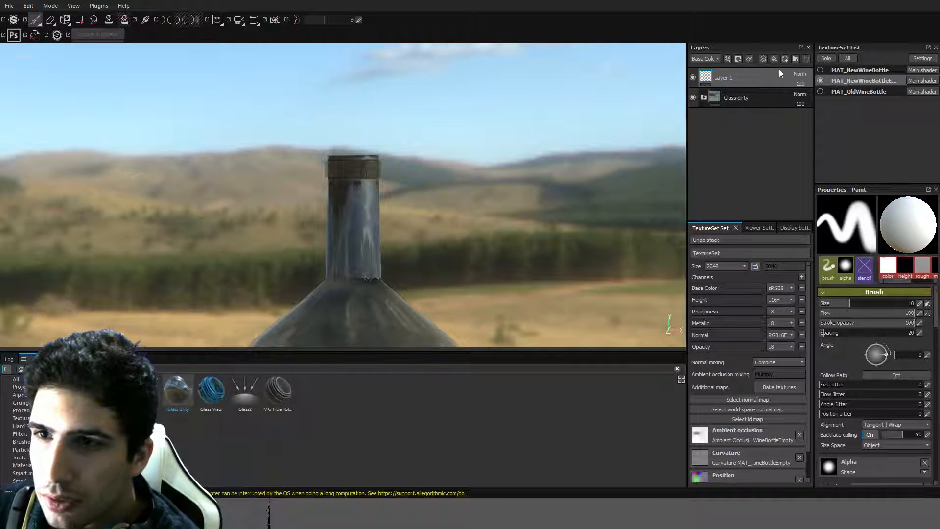
{"action": "left_click", "coordinate": [806, 59]}
Expand the Glass dirty group and compare the bottle with its Dirt layer hidden and shown.
{"action": "left_click", "coordinate": [703, 77]}
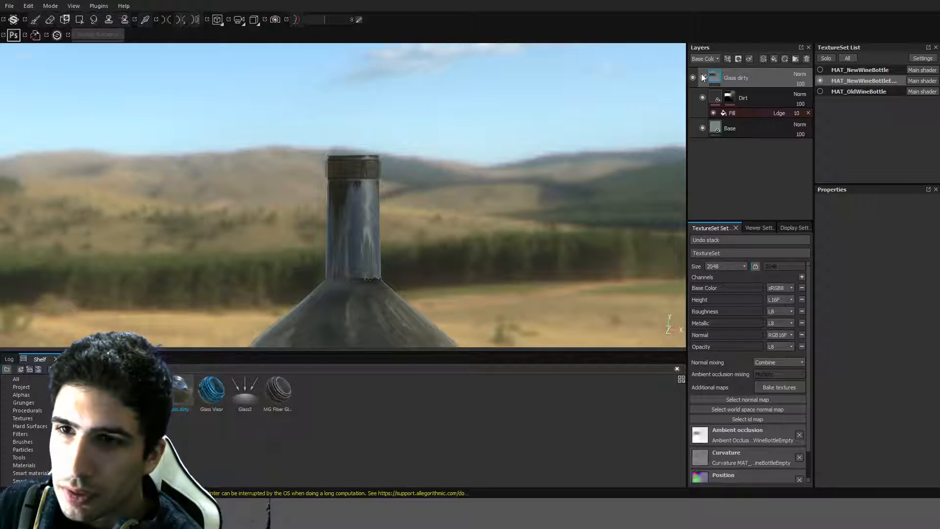
{"action": "left_click", "coordinate": [703, 97]}
{"action": "left_click_drag", "start_coordinate": [544, 169], "coordinate": [465, 147], "text": "alt"}
{"action": "middle_click_drag", "start_coordinate": [464, 145], "coordinate": [492, 178], "text": "alt"}
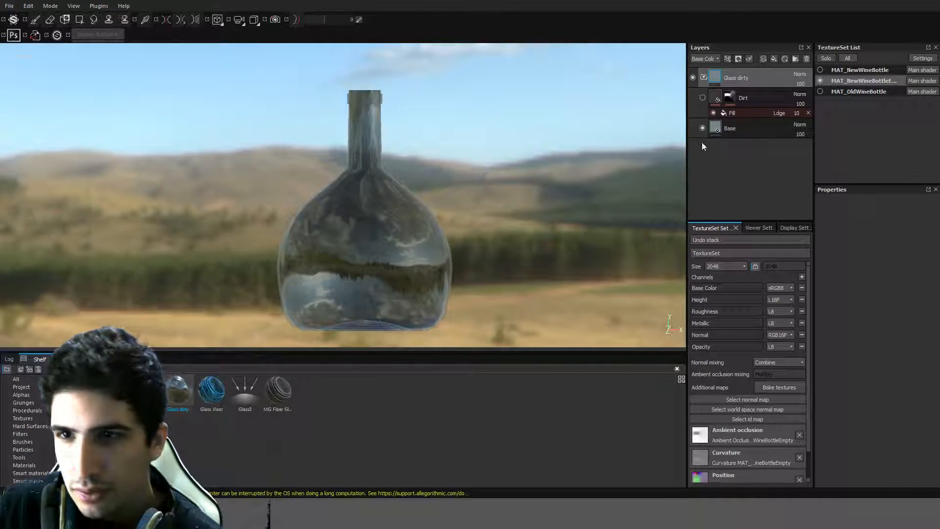
{"action": "left_click", "coordinate": [702, 101]}
{"action": "left_click", "coordinate": [702, 101]}
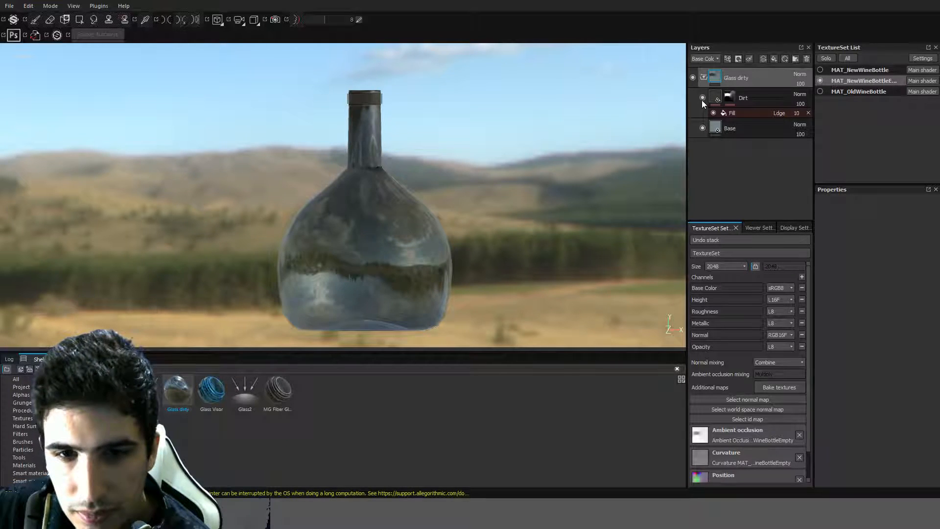
{"action": "left_click", "coordinate": [701, 100]}
{"action": "left_click", "coordinate": [701, 100]}
{"action": "right_click_drag", "start_coordinate": [510, 163], "coordinate": [387, 226], "text": "alt"}
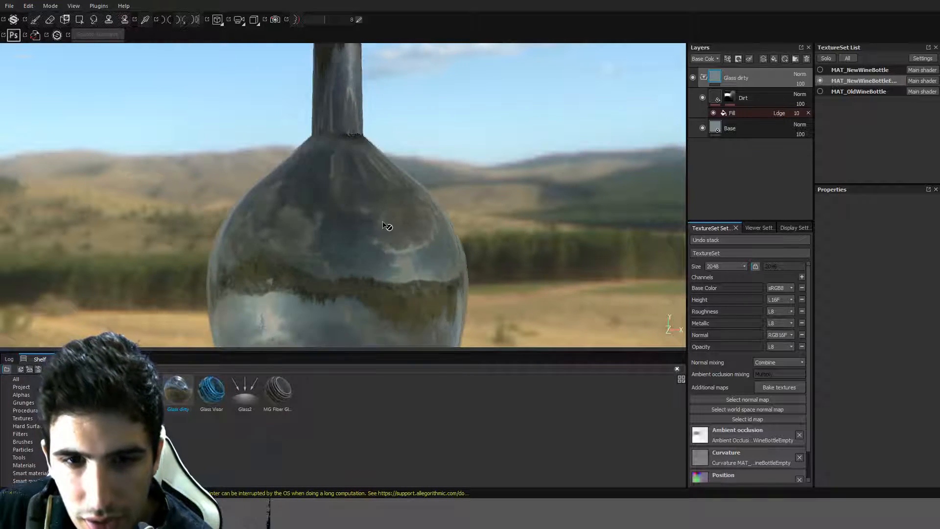
{"action": "left_click_drag", "start_coordinate": [387, 227], "coordinate": [357, 283], "text": "alt"}
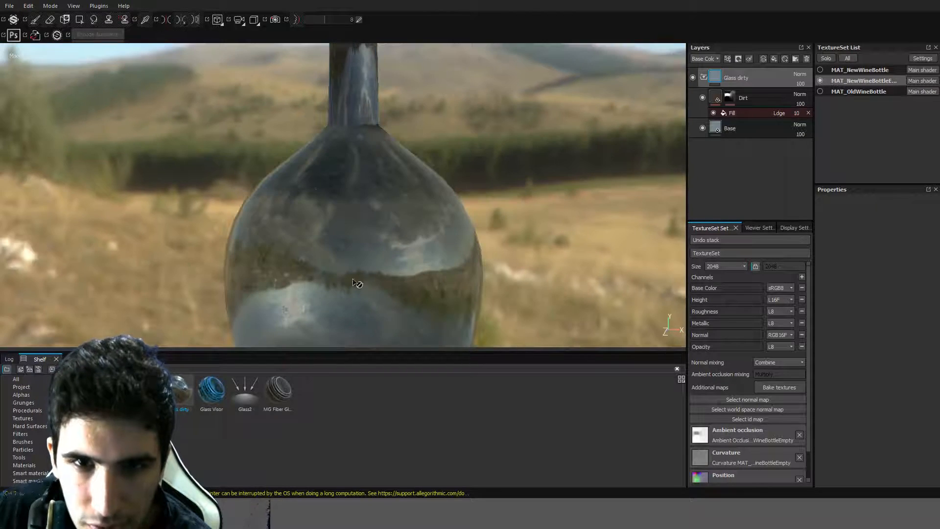
{"action": "right_click_drag", "start_coordinate": [427, 133], "coordinate": [506, 127], "text": "alt"}
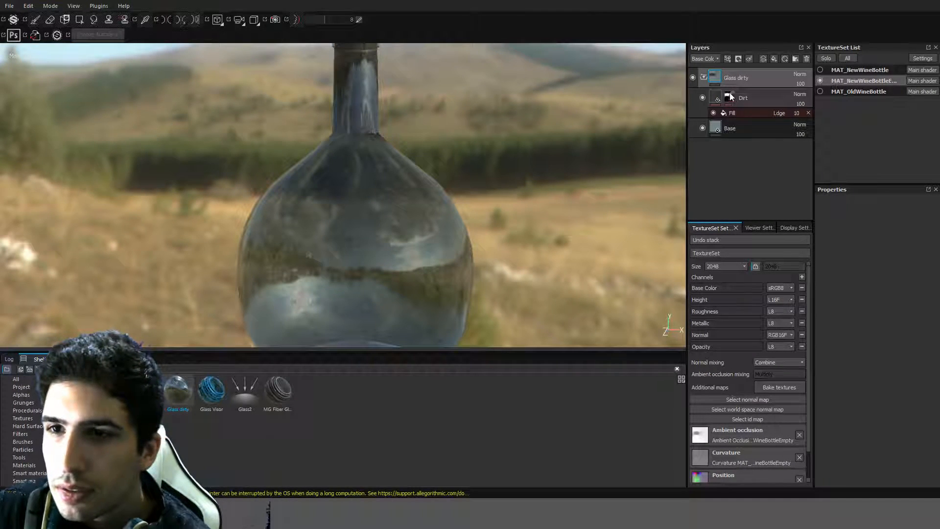
Set the projection of the Dirt layer's mask fill to Tri-planar projection and inspect the bottle's rim.
{"action": "left_click", "coordinate": [734, 114]}
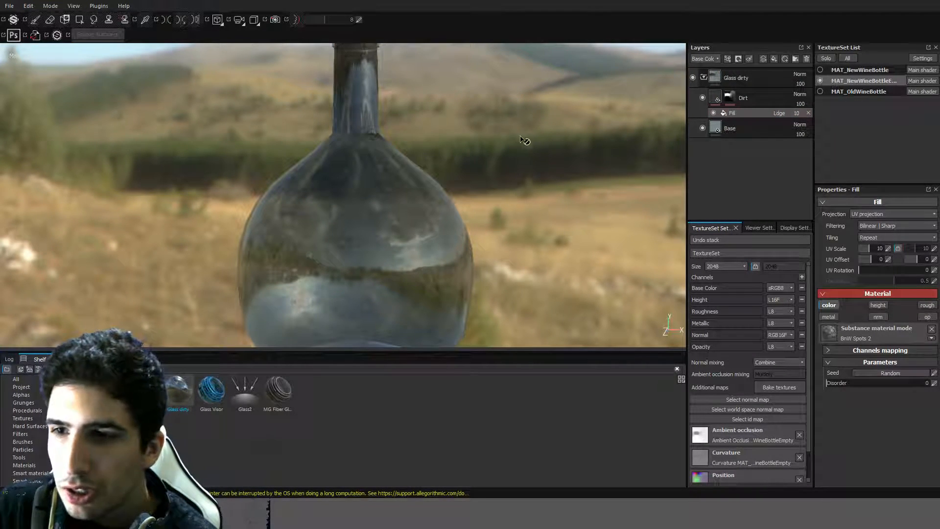
{"action": "middle_click_drag", "start_coordinate": [525, 141], "coordinate": [539, 266], "text": "alt"}
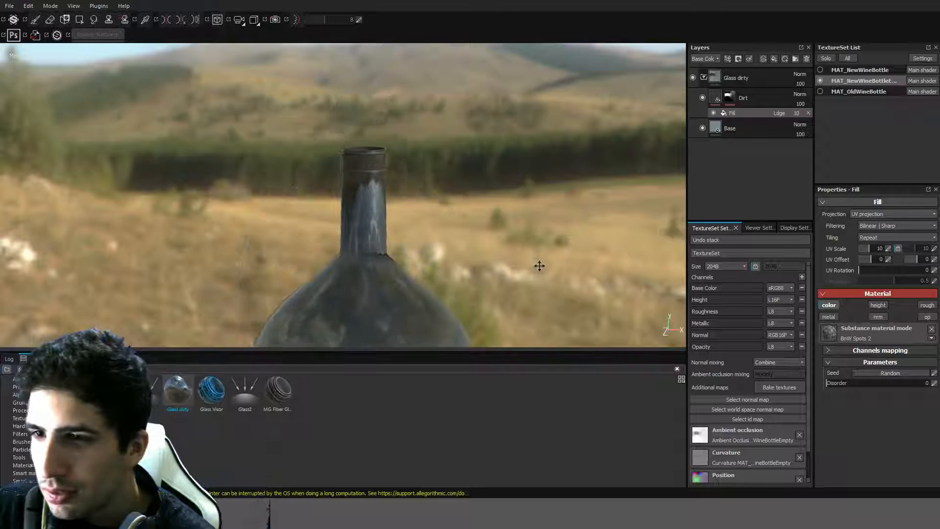
{"action": "left_click", "coordinate": [900, 215]}
{"action": "left_click", "coordinate": [882, 227]}
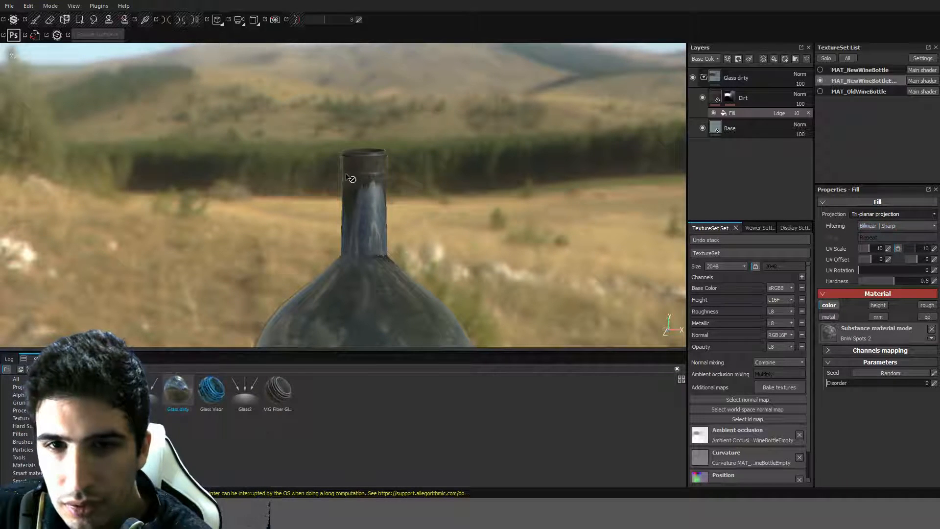
{"action": "scroll", "coordinate": [377, 163], "scroll_direction": "up", "scroll_amount": 12}
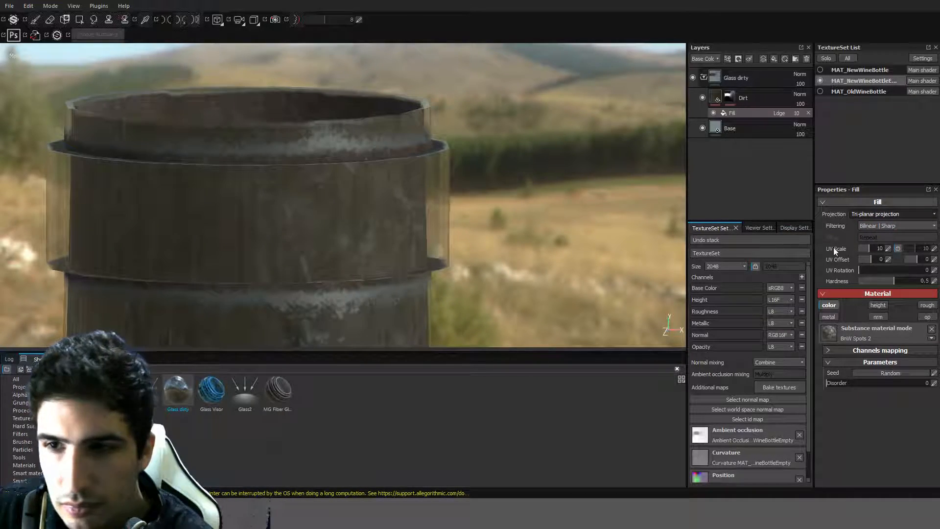
Compare UV projection with Tri-planar projection on the Dirt mask fill and check its channels mapping.
{"action": "left_click", "coordinate": [871, 217]}
{"action": "left_click", "coordinate": [868, 221]}
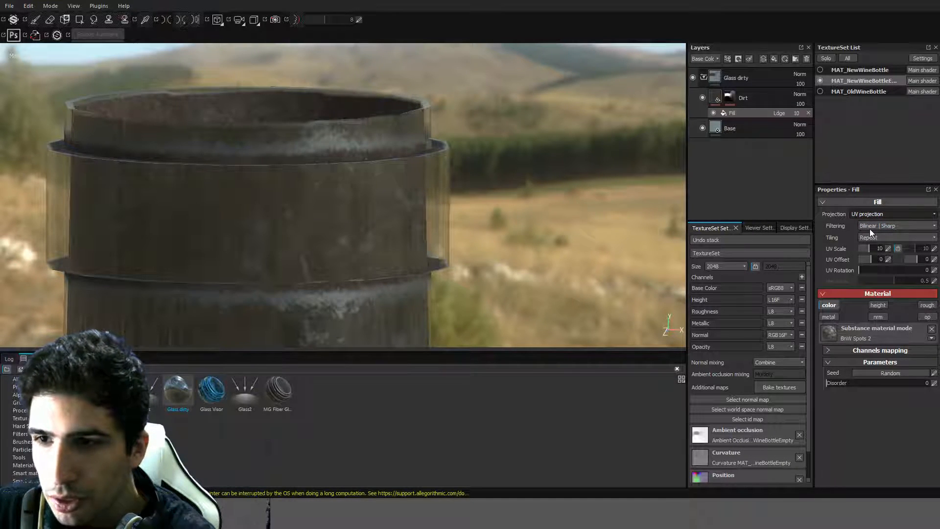
{"action": "left_click", "coordinate": [869, 228]}
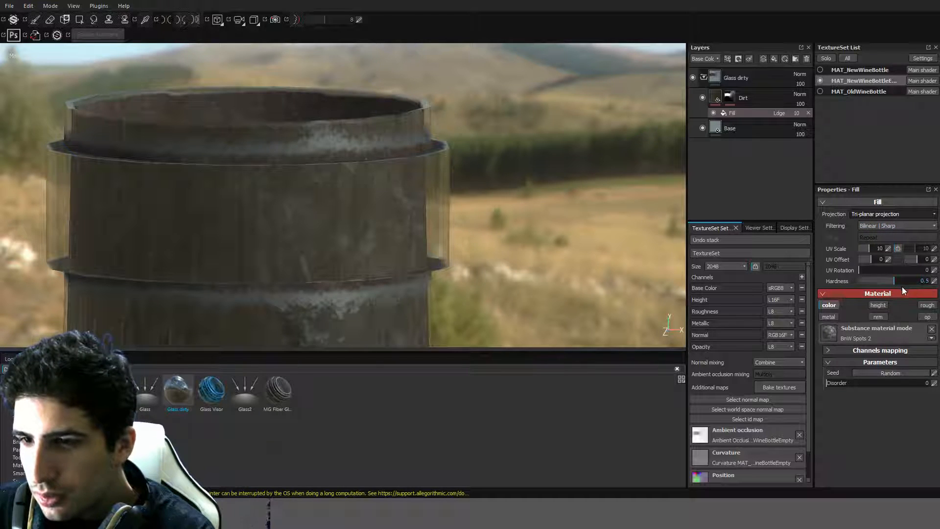
{"action": "left_click", "coordinate": [830, 351]}
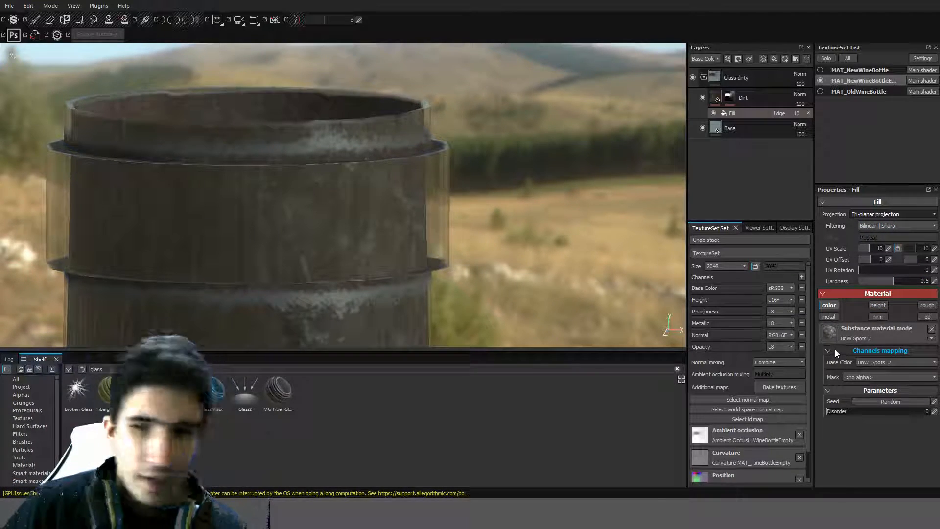
{"action": "left_click", "coordinate": [836, 351]}
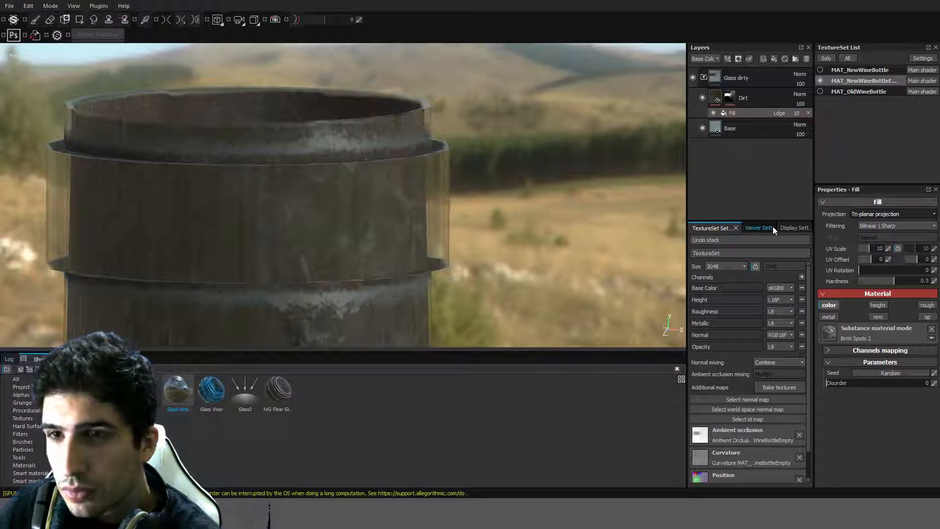
Add a 3D Distance generator above the fill on the Dirt layer of the Glass dirty group.
{"action": "left_click", "coordinate": [747, 98]}
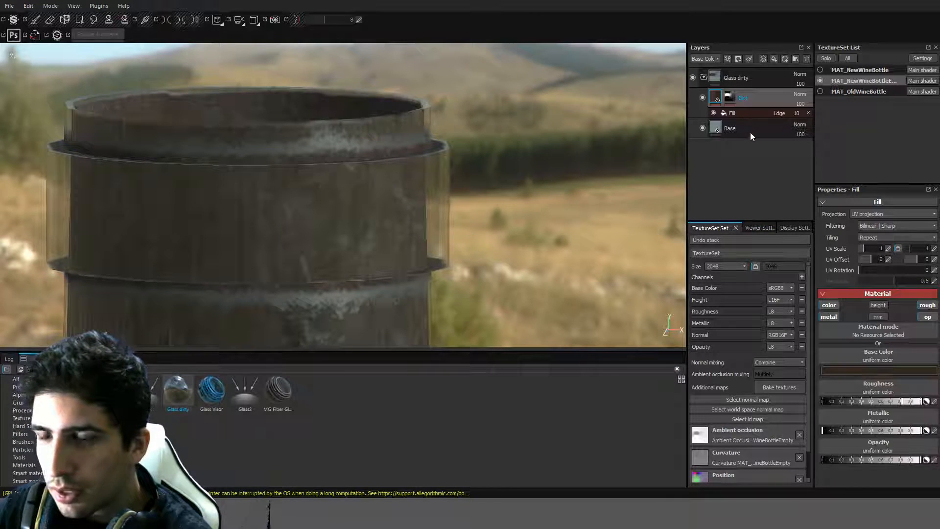
{"action": "left_click", "coordinate": [790, 317]}
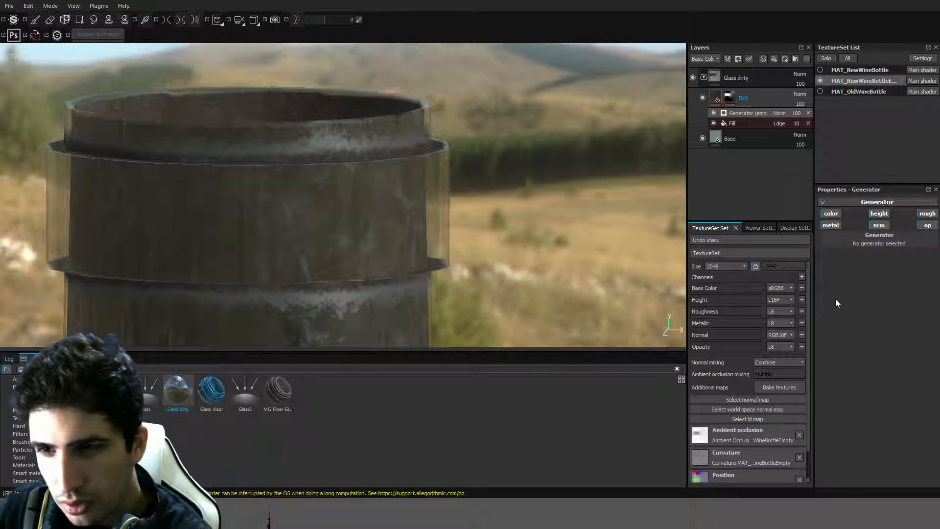
{"action": "left_click", "coordinate": [813, 263]}
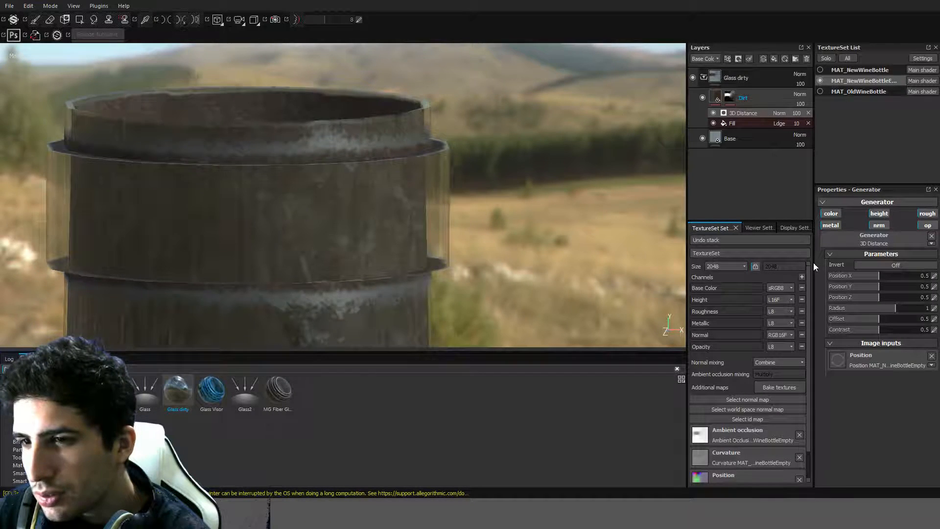
Set Position Y of the 3D Distance generator to 0.79.
{"action": "scroll", "coordinate": [437, 243], "scroll_direction": "down", "scroll_amount": 5}
{"action": "scroll", "coordinate": [441, 247], "scroll_direction": "down", "scroll_amount": 4}
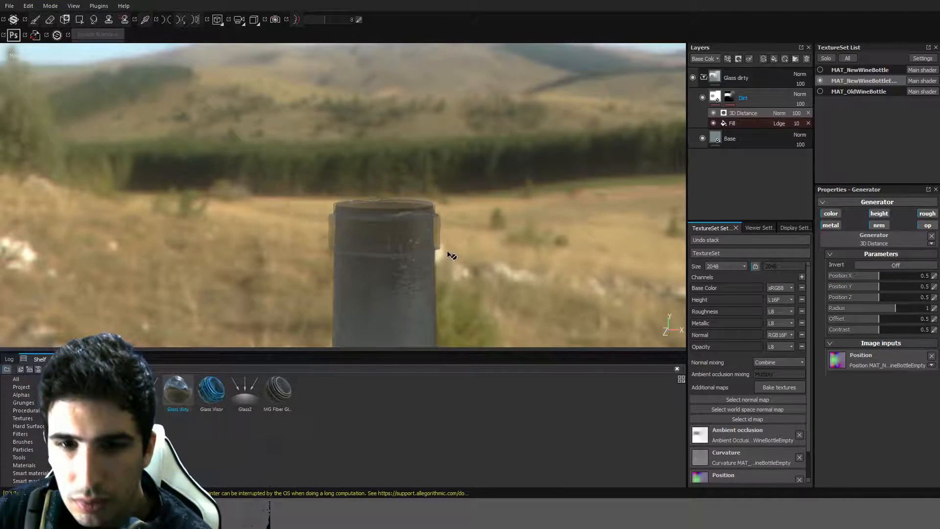
{"action": "middle_click_drag", "start_coordinate": [491, 237], "coordinate": [507, 100]}
{"action": "left_click_drag", "start_coordinate": [507, 101], "coordinate": [508, 137], "text": "alt"}
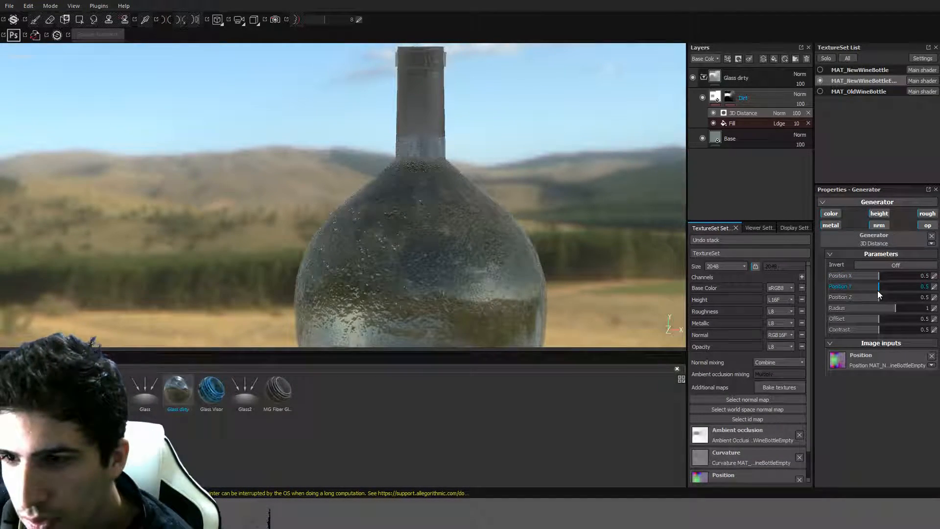
{"action": "mouse_move", "coordinate": [877, 286]}
{"action": "left_mouse_down"}
{"action": "mouse_move", "coordinate": [931, 276]}
{"action": "mouse_move", "coordinate": [881, 260]}
{"action": "mouse_move", "coordinate": [907, 256]}
{"action": "left_mouse_up"}
Try Position X at 0.62 and Position Z at 0.91 on the 3D Distance generator, returning both to 0.5.
{"action": "scroll", "coordinate": [586, 253], "scroll_direction": "down", "scroll_amount": 2}
{"action": "left_click_drag", "start_coordinate": [586, 253], "coordinate": [521, 268], "text": "alt"}
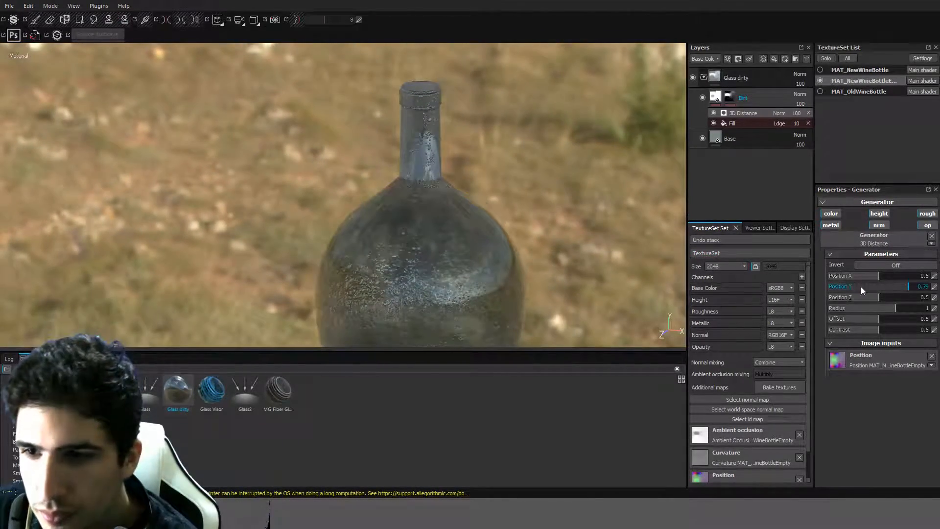
{"action": "mouse_move", "coordinate": [875, 276]}
{"action": "left_mouse_down"}
{"action": "mouse_move", "coordinate": [914, 275]}
{"action": "mouse_move", "coordinate": [890, 273]}
{"action": "left_mouse_up"}
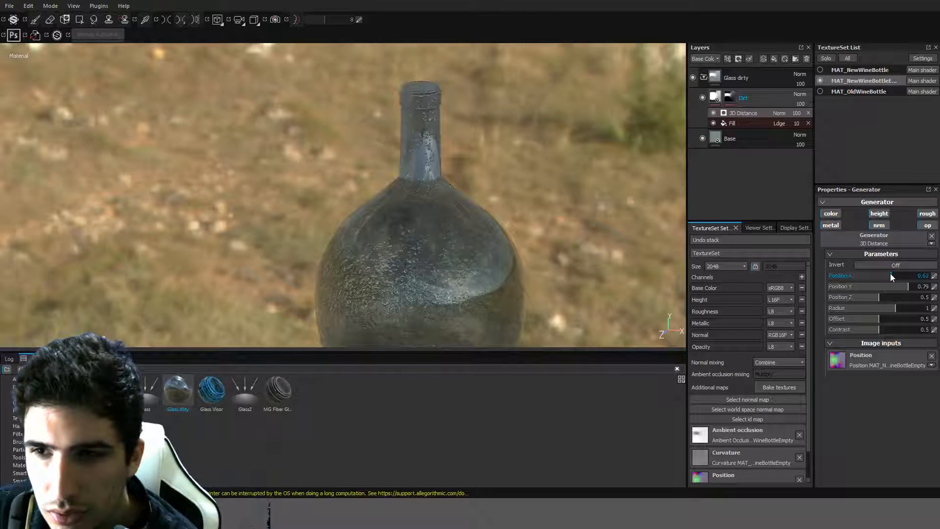
{"action": "left_click", "coordinate": [934, 276]}
{"action": "type", "text": "0"}
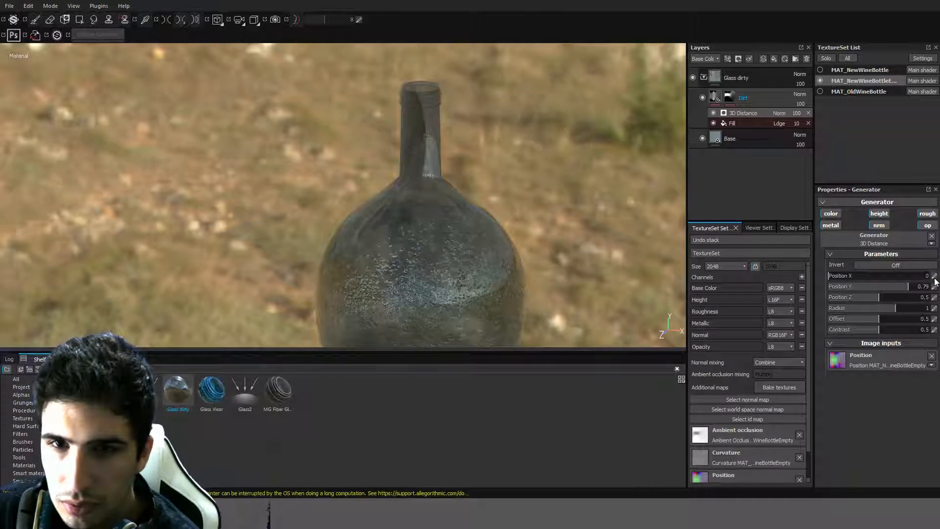
{"action": "type", "text": ".5"}
{"action": "key", "text": "Return"}
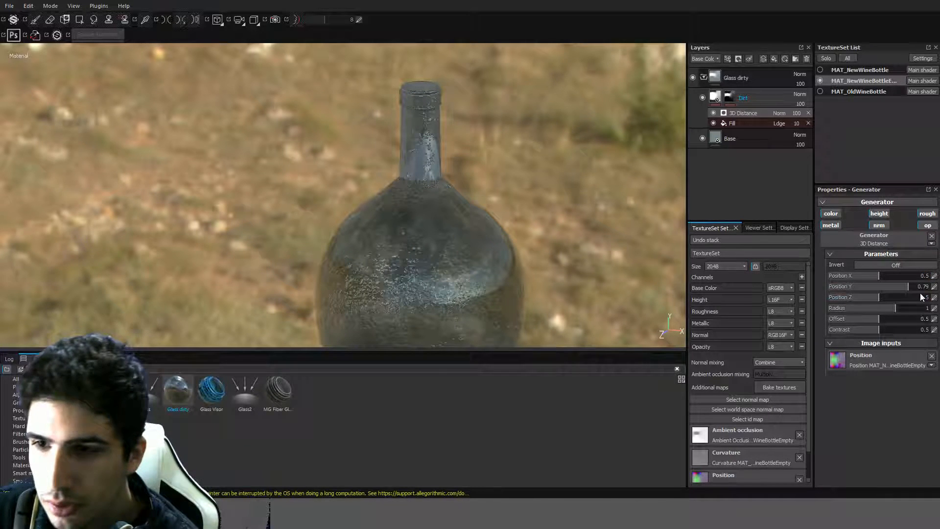
{"action": "left_click_drag", "start_coordinate": [885, 295], "coordinate": [920, 296]}
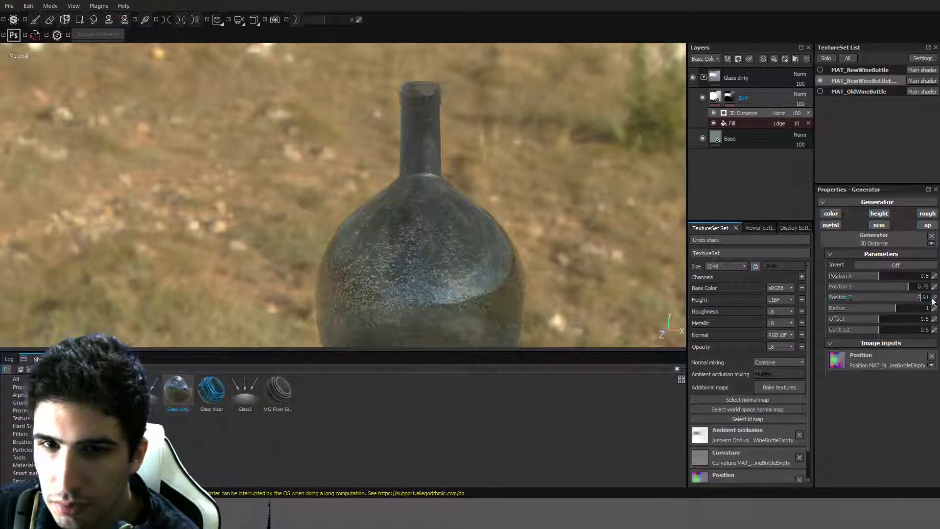
{"action": "type", "text": "0.5"}
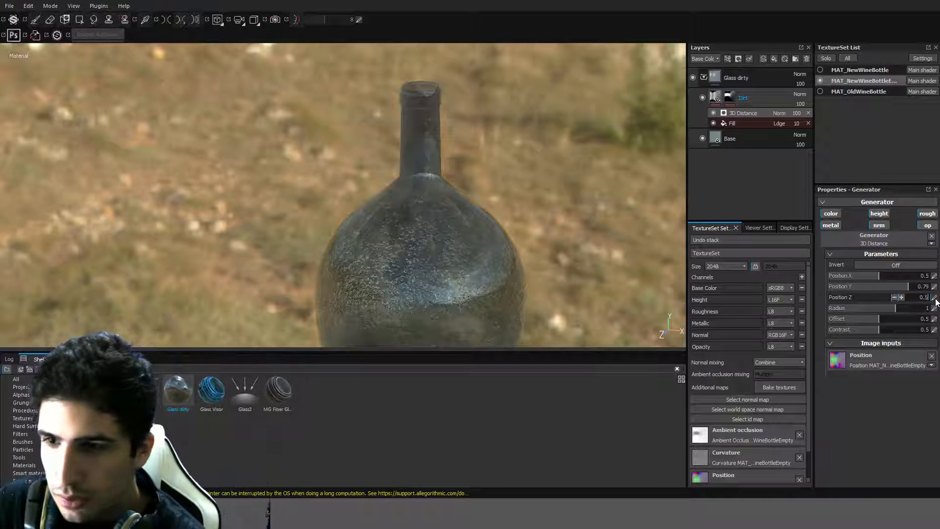
{"action": "key", "text": "Return"}
Raise the 3D Distance generator's Radius to 1.5 and examine the bottle from above and below.
{"action": "mouse_move", "coordinate": [898, 305]}
{"action": "left_mouse_down"}
{"action": "mouse_move", "coordinate": [853, 305]}
{"action": "mouse_move", "coordinate": [904, 307]}
{"action": "left_mouse_up"}
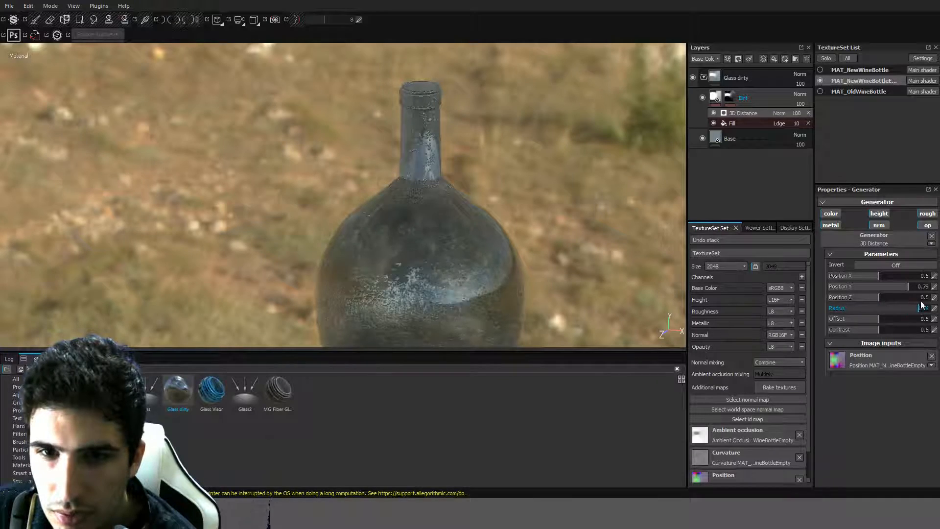
{"action": "scroll", "coordinate": [512, 223], "scroll_direction": "down", "scroll_amount": 3}
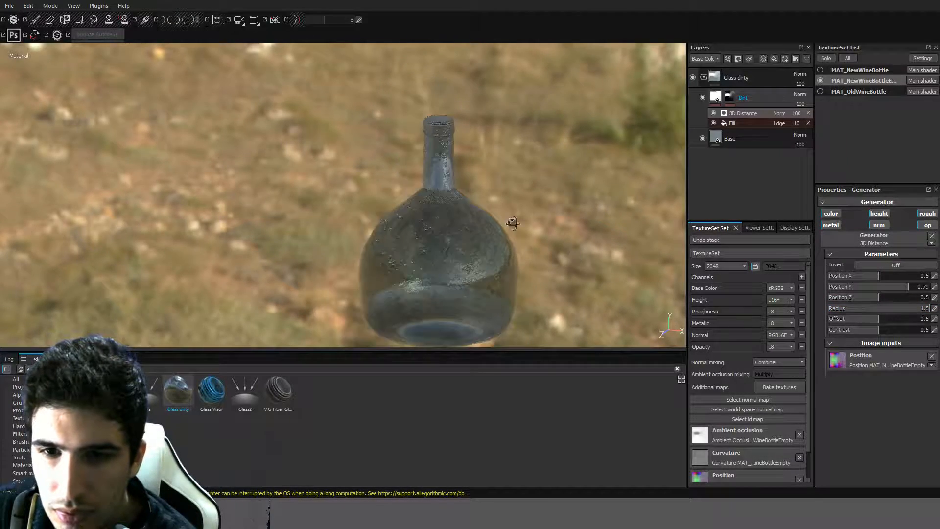
{"action": "left_click_drag", "start_coordinate": [512, 223], "coordinate": [564, 247], "text": "alt"}
{"action": "scroll", "coordinate": [564, 248], "scroll_direction": "up", "scroll_amount": 3}
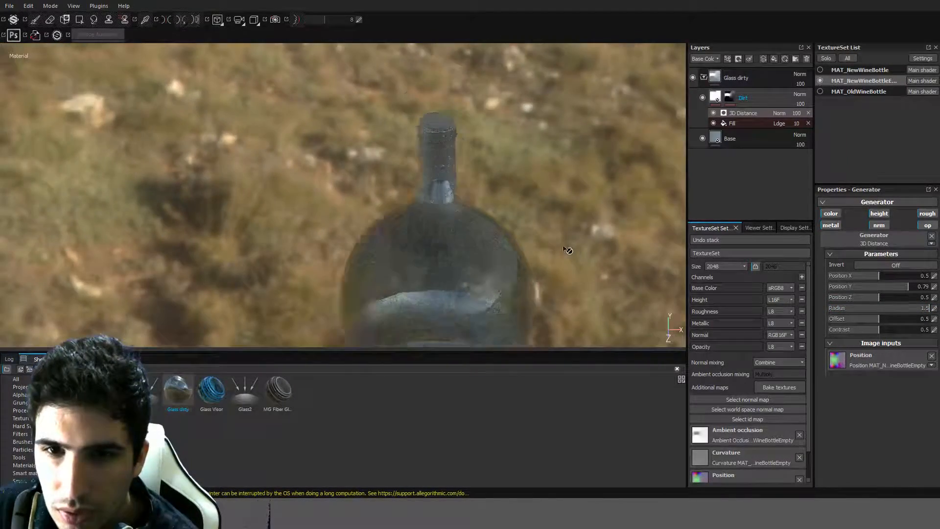
{"action": "middle_click_drag", "start_coordinate": [564, 248], "coordinate": [526, 196], "text": "alt"}
{"action": "left_click_drag", "start_coordinate": [527, 195], "coordinate": [528, 122], "text": "alt"}
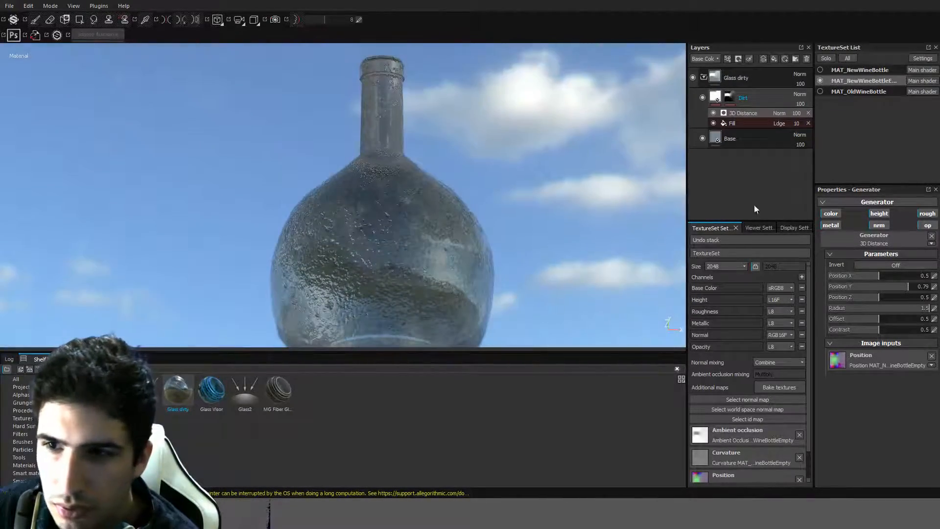
Disable the height channel of the 3D Distance generator and inspect the bottle's neck and rim.
{"action": "left_click_drag", "start_coordinate": [509, 211], "coordinate": [551, 208], "text": "alt"}
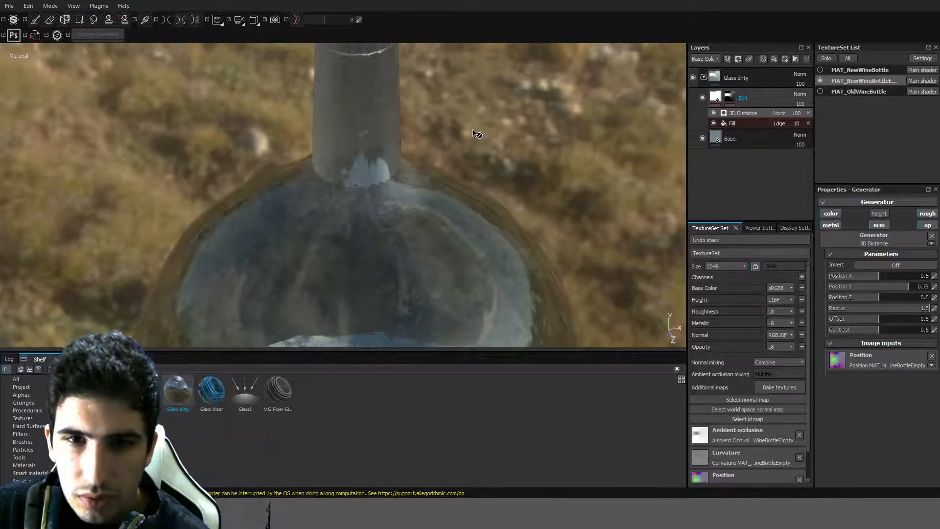
{"action": "left_click_drag", "start_coordinate": [526, 351], "coordinate": [446, 237], "text": "alt"}
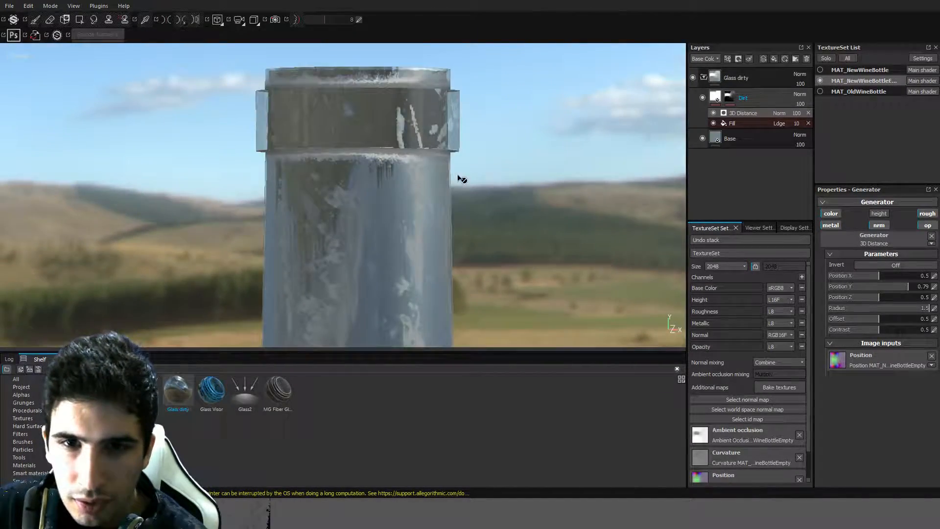
{"action": "left_click_drag", "start_coordinate": [460, 179], "coordinate": [378, 197], "text": "alt"}
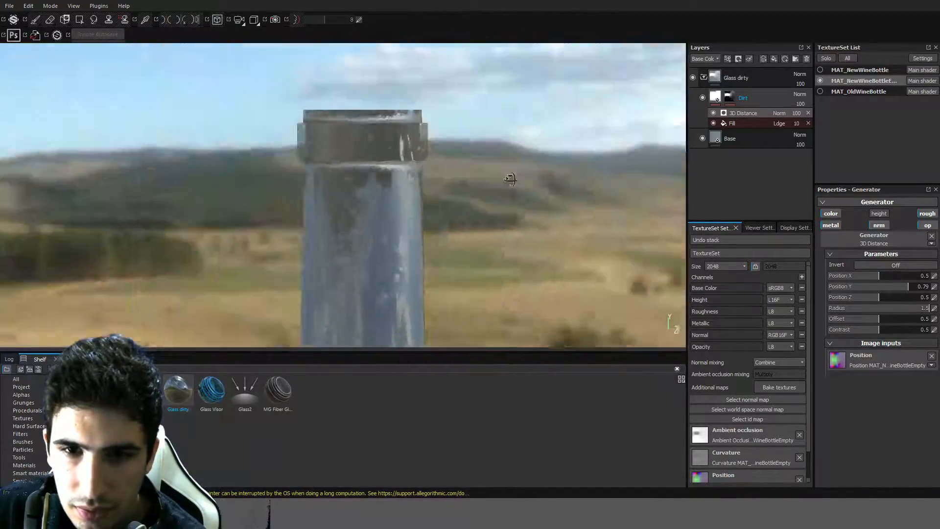
{"action": "mouse_move", "coordinate": [509, 179]}
{"action": "left_mouse_down", "text": "alt"}
{"action": "mouse_move", "coordinate": [616, 175]}
{"action": "mouse_move", "coordinate": [503, 207]}
{"action": "mouse_move", "coordinate": [542, 193]}
{"action": "mouse_move", "coordinate": [542, 170]}
{"action": "mouse_move", "coordinate": [527, 168]}
{"action": "mouse_move", "coordinate": [508, 183]}
{"action": "left_mouse_up", "text": "alt"}
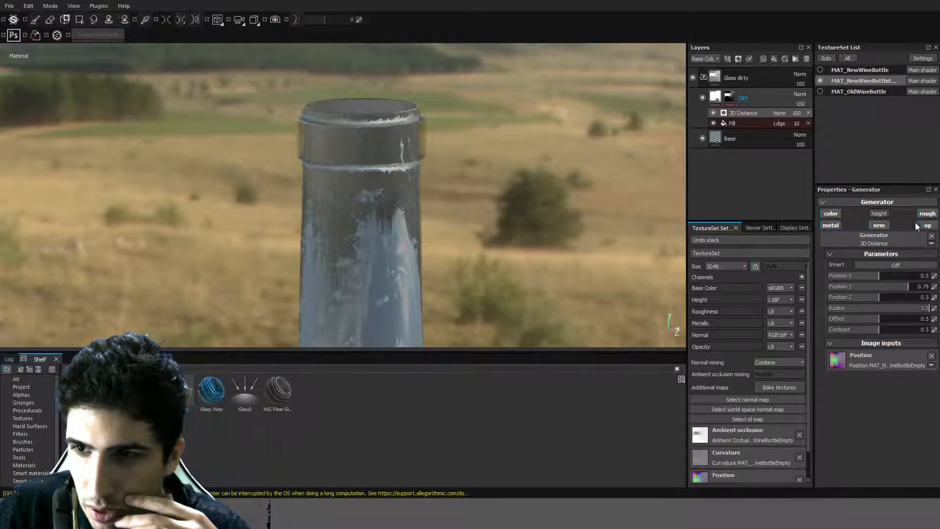
Compare the bottle's neck with the generator's opacity and roughness channels switched off and on.
{"action": "left_click", "coordinate": [927, 225]}
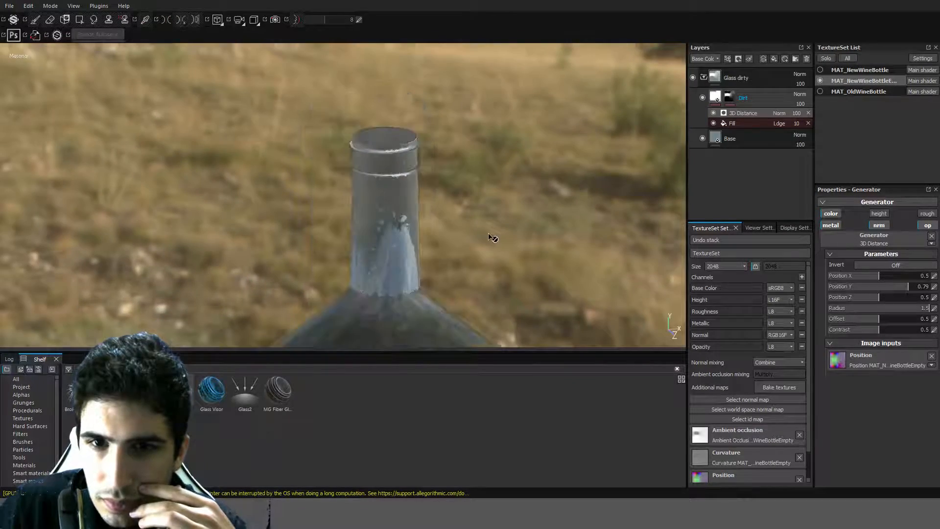
{"action": "left_click_drag", "start_coordinate": [487, 233], "coordinate": [456, 235], "text": "alt"}
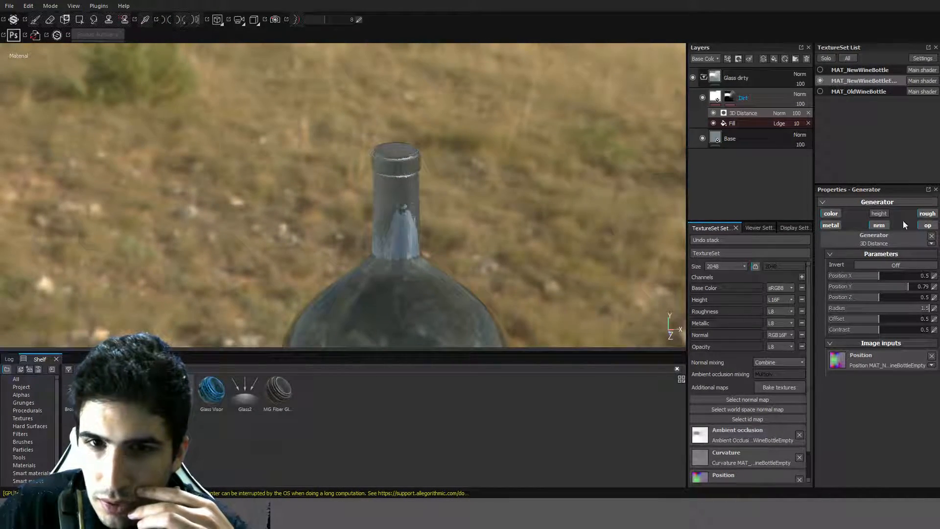
{"action": "right_click_drag", "start_coordinate": [637, 205], "coordinate": [445, 236], "text": "shift"}
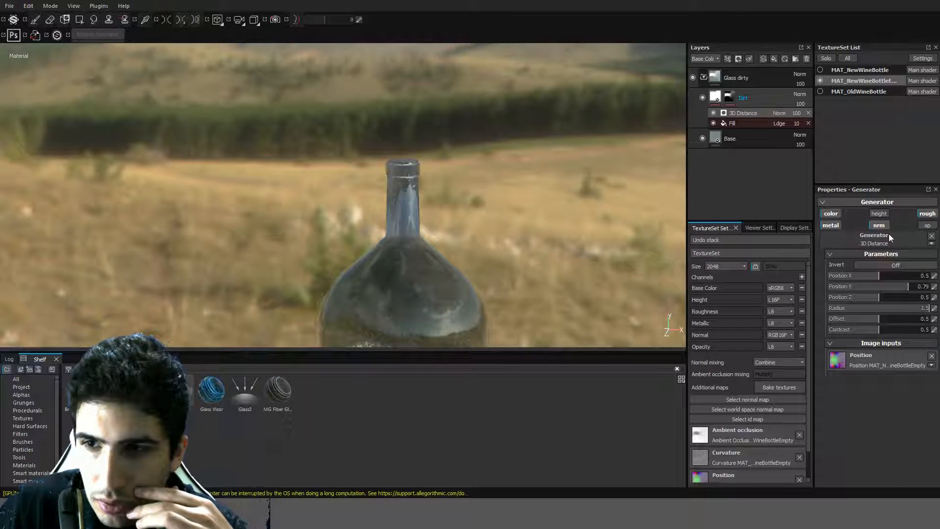
Disable the normal channel of the 3D Distance generator and check the bottle from below.
{"action": "left_click", "coordinate": [875, 226]}
{"action": "scroll", "coordinate": [518, 269], "scroll_direction": "up", "scroll_amount": 1}
{"action": "scroll", "coordinate": [503, 269], "scroll_direction": "down", "scroll_amount": 1}
{"action": "left_click_drag", "start_coordinate": [506, 271], "coordinate": [486, 206], "text": "alt"}
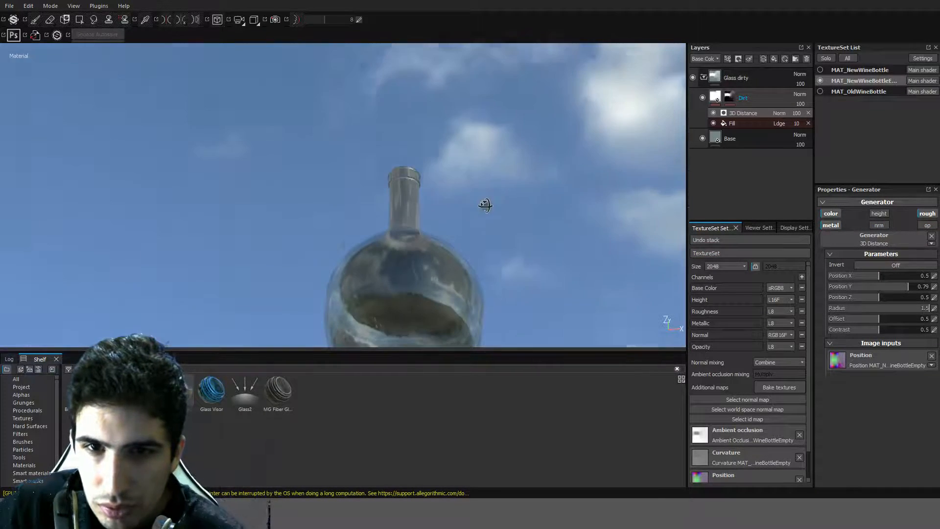
Compare the bottle's neck with the generator's metallic channel switched off and back on.
{"action": "left_click", "coordinate": [825, 229]}
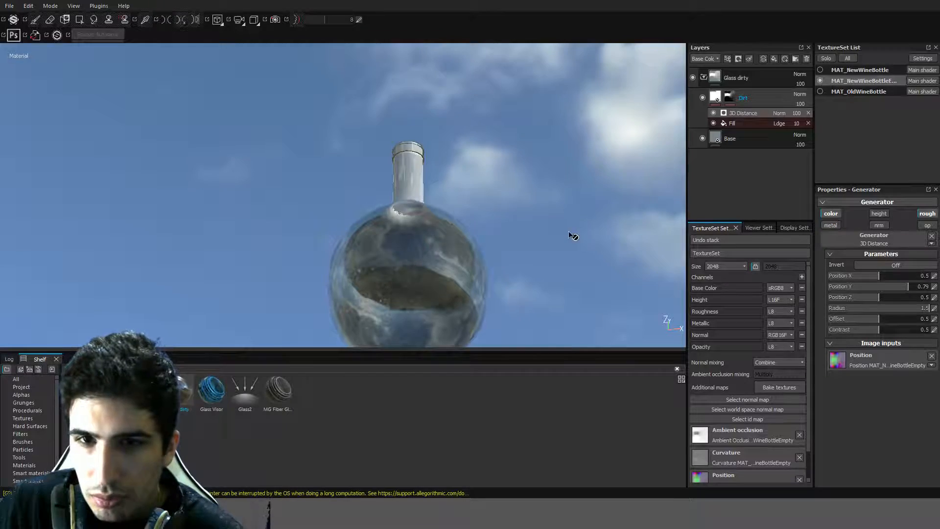
{"action": "scroll", "coordinate": [572, 236], "scroll_direction": "up", "scroll_amount": 3}
{"action": "left_click_drag", "start_coordinate": [551, 230], "coordinate": [501, 287], "text": "alt"}
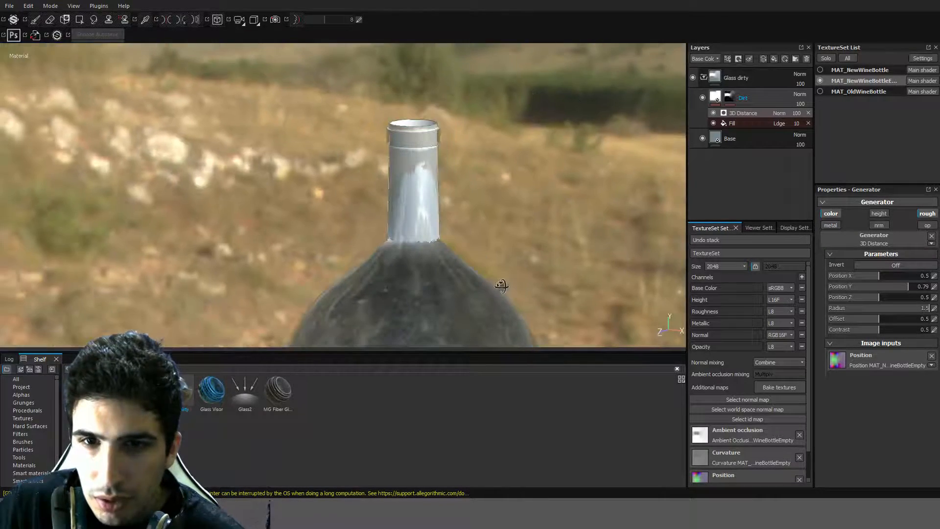
{"action": "left_click", "coordinate": [830, 225]}
{"action": "scroll", "coordinate": [550, 199], "scroll_direction": "up", "scroll_amount": 4}
{"action": "left_click_drag", "start_coordinate": [557, 180], "coordinate": [579, 149], "text": "alt"}
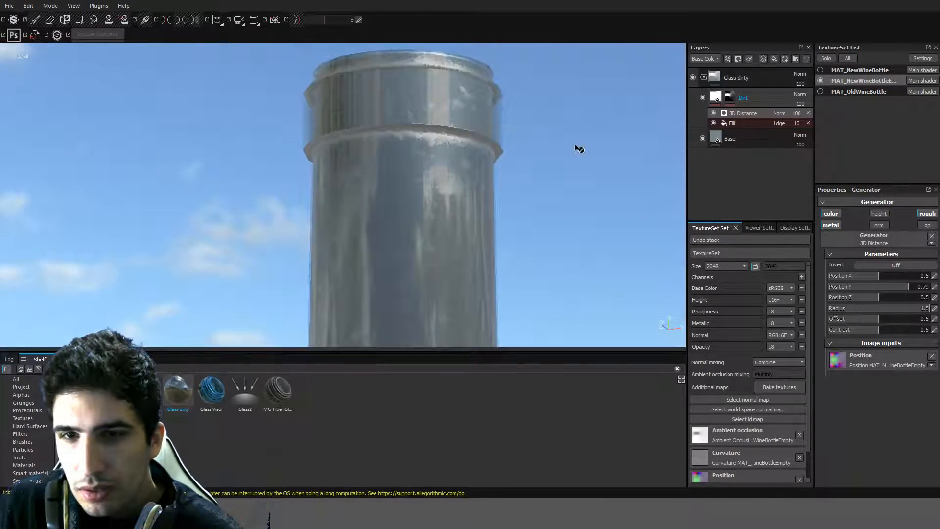
Compare the bottle with the generator's color channel switched off and back on.
{"action": "scroll", "coordinate": [470, 290], "scroll_direction": "down", "scroll_amount": 5}
{"action": "left_click_drag", "start_coordinate": [488, 294], "coordinate": [511, 318], "text": "alt"}
{"action": "middle_click_drag", "start_coordinate": [543, 293], "coordinate": [539, 194], "text": "alt"}
{"action": "scroll", "coordinate": [544, 195], "scroll_direction": "up", "scroll_amount": 4}
{"action": "left_click", "coordinate": [829, 214]}
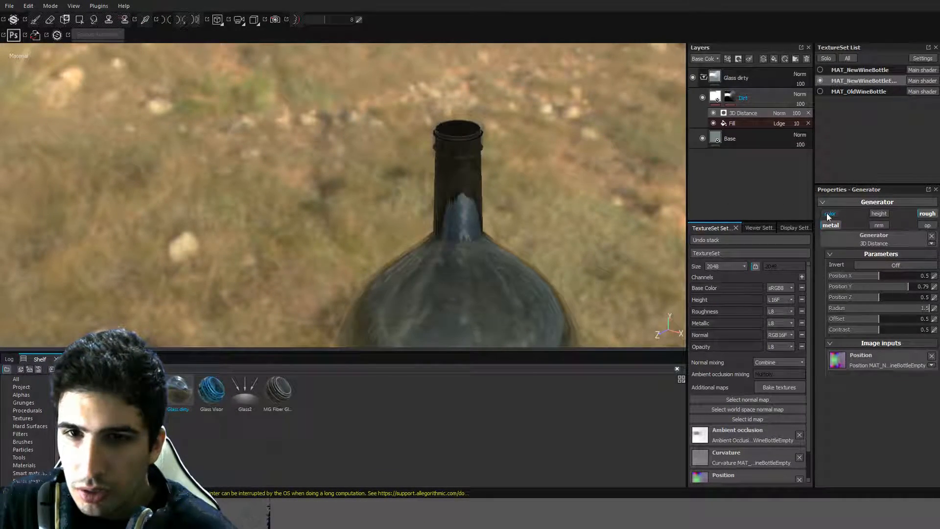
{"action": "left_click_drag", "start_coordinate": [582, 228], "coordinate": [577, 177], "text": "alt"}
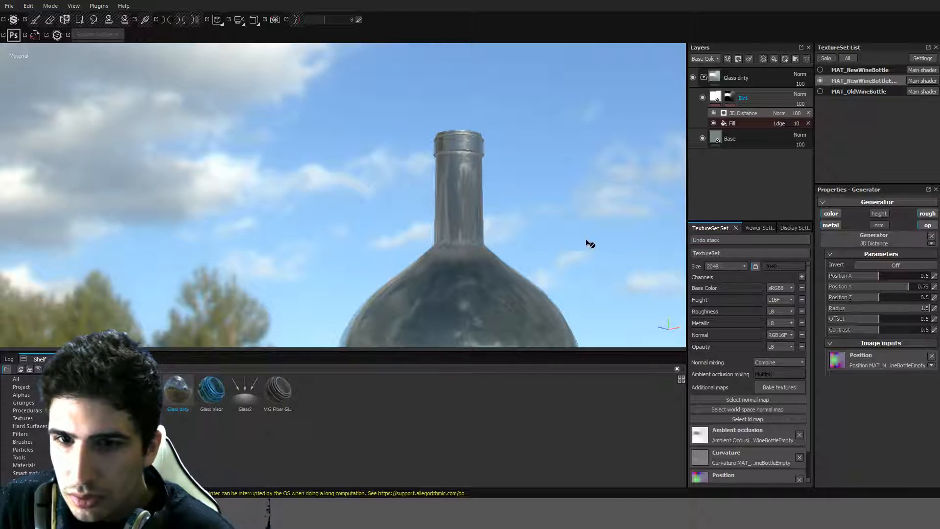
Examine the dirt streaks on the bottle's neck and shoulder up close and from a distance.
{"action": "left_click_drag", "start_coordinate": [589, 243], "coordinate": [504, 253], "text": "alt"}
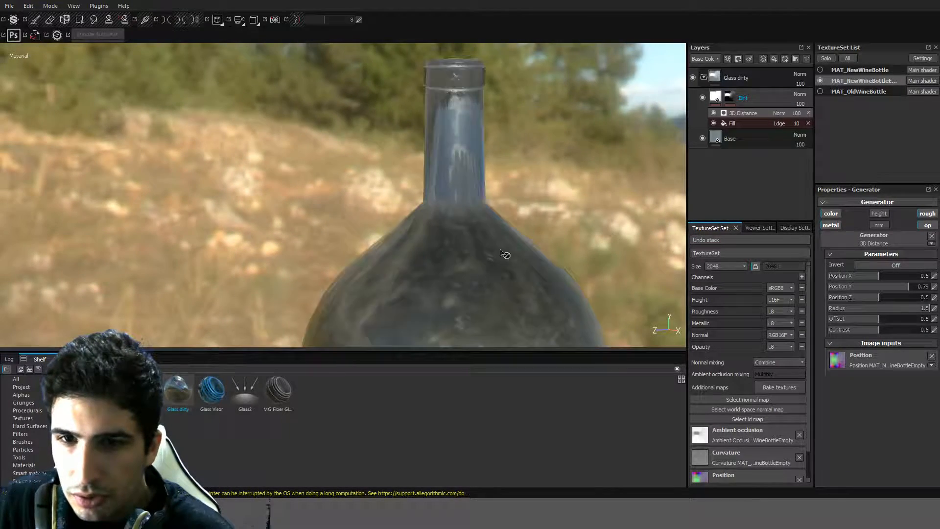
{"action": "scroll", "coordinate": [500, 251], "scroll_direction": "up", "scroll_amount": 3}
{"action": "middle_click_drag", "start_coordinate": [512, 195], "coordinate": [523, 284], "text": "alt"}
{"action": "scroll", "coordinate": [523, 286], "scroll_direction": "up", "scroll_amount": 3}
{"action": "middle_click_drag", "start_coordinate": [483, 194], "coordinate": [509, 305], "text": "alt"}
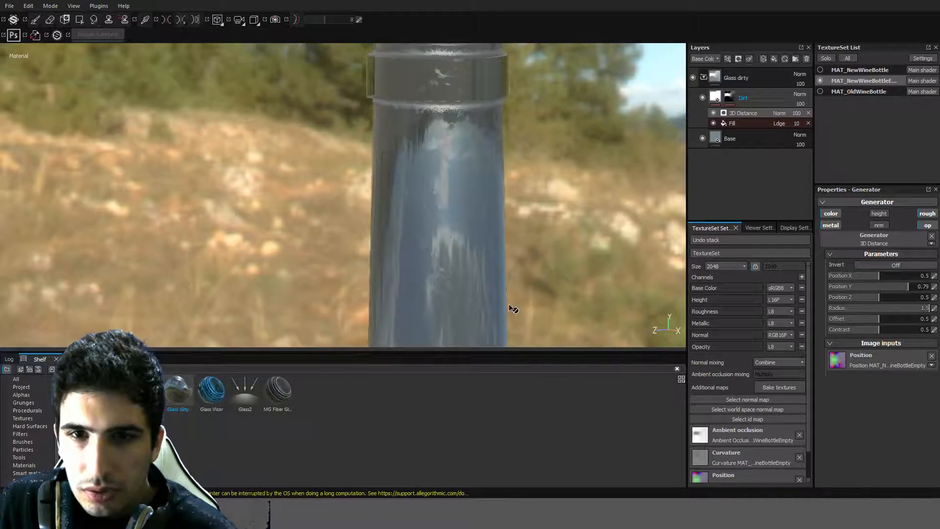
{"action": "left_click_drag", "start_coordinate": [511, 308], "coordinate": [494, 297], "text": "alt"}
{"action": "middle_click_drag", "start_coordinate": [494, 297], "coordinate": [494, 193], "text": "alt"}
{"action": "scroll", "coordinate": [493, 192], "scroll_direction": "down", "scroll_amount": 6}
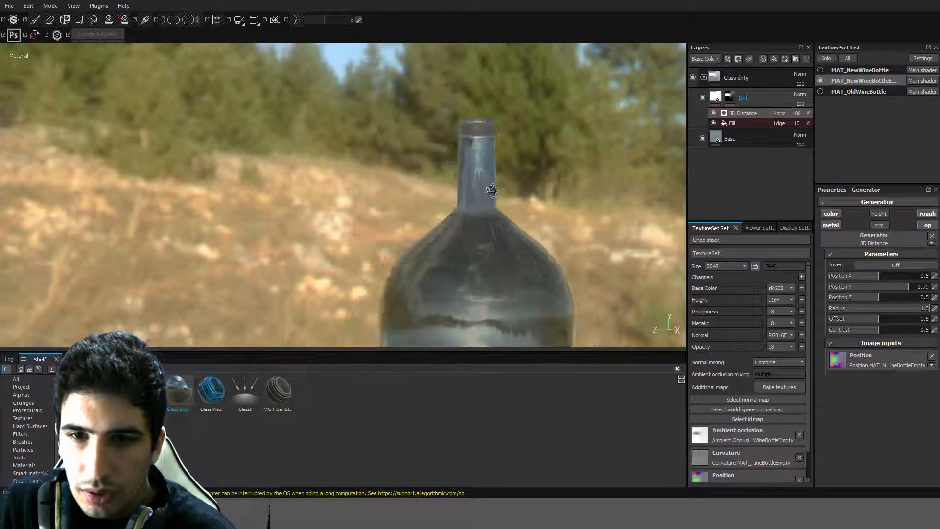
{"action": "mouse_move", "coordinate": [491, 190]}
{"action": "left_mouse_down", "text": "alt"}
{"action": "mouse_move", "coordinate": [492, 215]}
{"action": "mouse_move", "coordinate": [509, 190]}
{"action": "left_mouse_up", "text": "alt"}
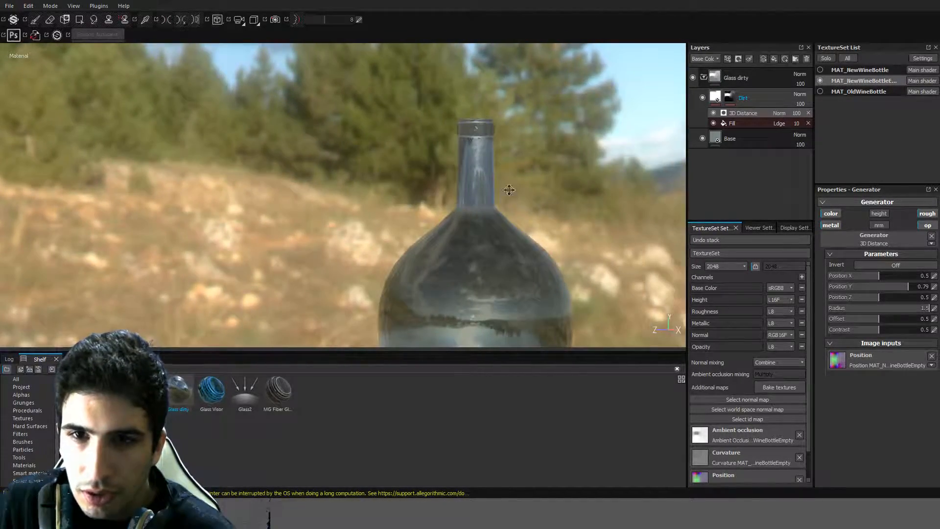
{"action": "scroll", "coordinate": [509, 190], "scroll_direction": "up", "scroll_amount": 5}
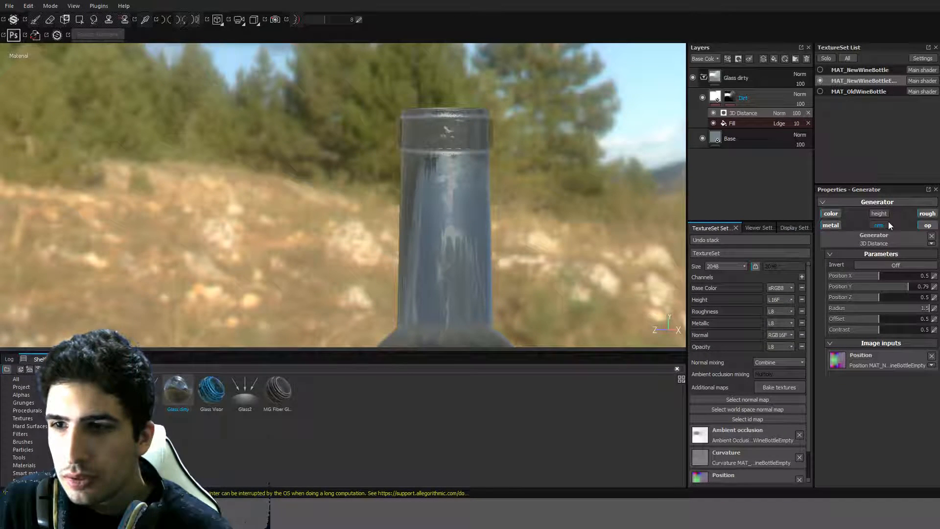
Compare the bottle's neck with the generator's roughness channel switched off and back on.
{"action": "left_click", "coordinate": [927, 214]}
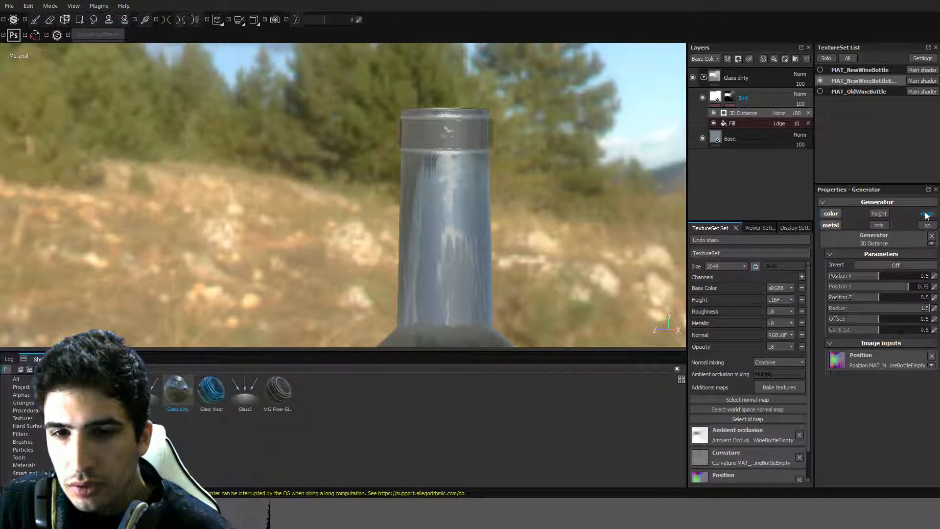
{"action": "left_click", "coordinate": [926, 214]}
{"action": "scroll", "coordinate": [498, 234], "scroll_direction": "down", "scroll_amount": 5}
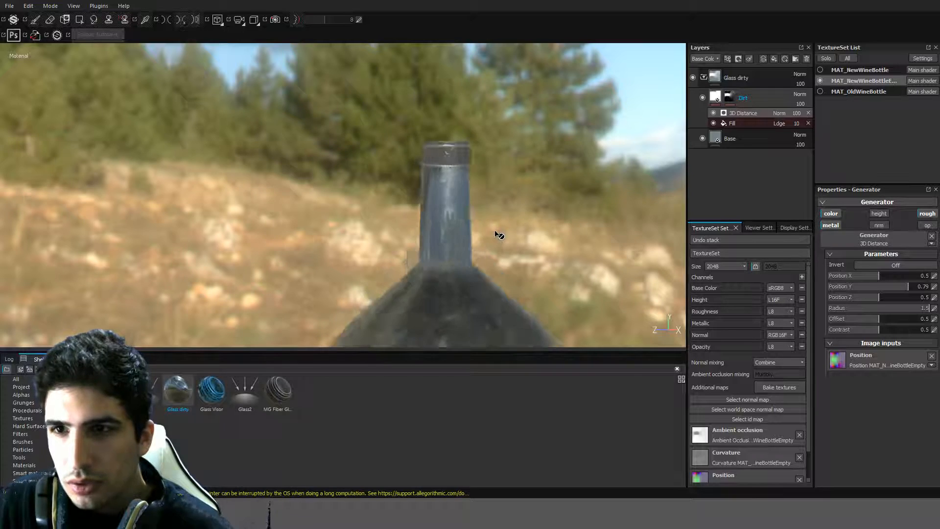
Add a fill layer above the Dirt layer and delete the extra paint layer between them.
{"action": "scroll", "coordinate": [497, 233], "scroll_direction": "up", "scroll_amount": 3}
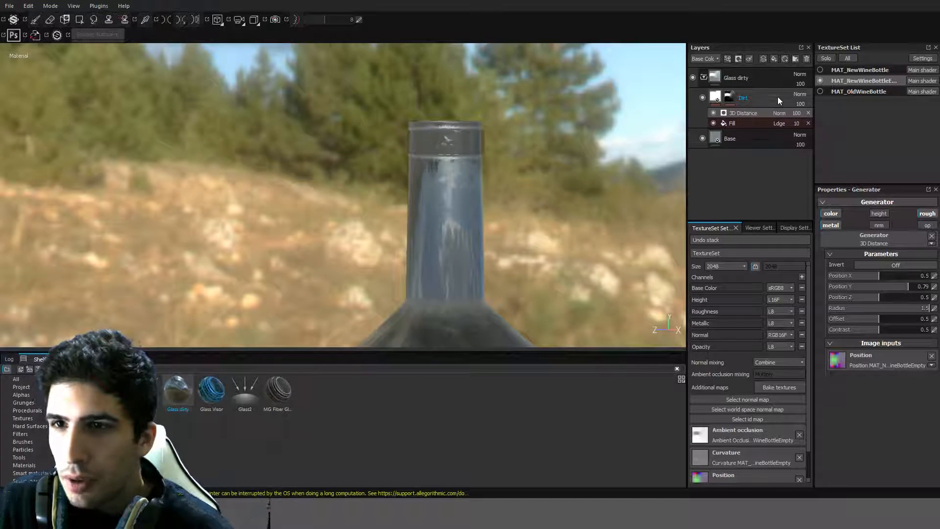
{"action": "left_click", "coordinate": [762, 59]}
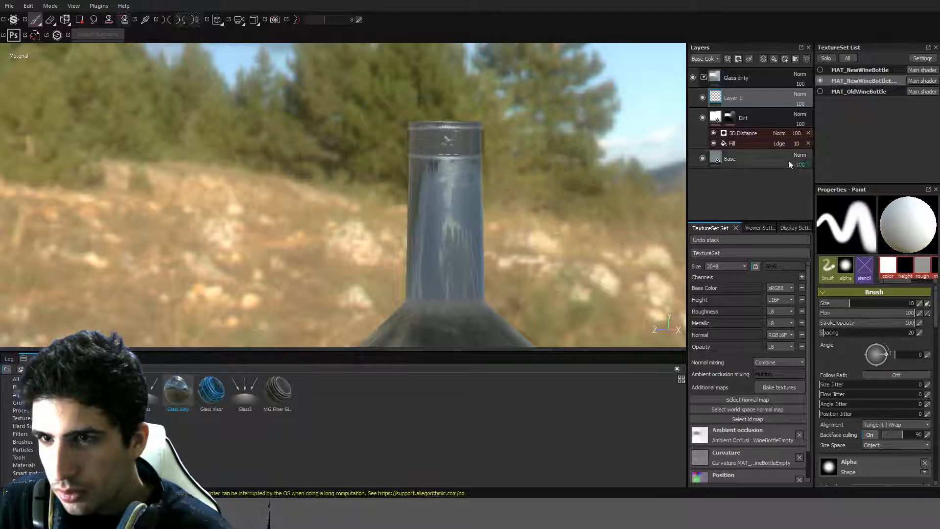
{"action": "left_click", "coordinate": [773, 60]}
{"action": "left_click", "coordinate": [752, 116]}
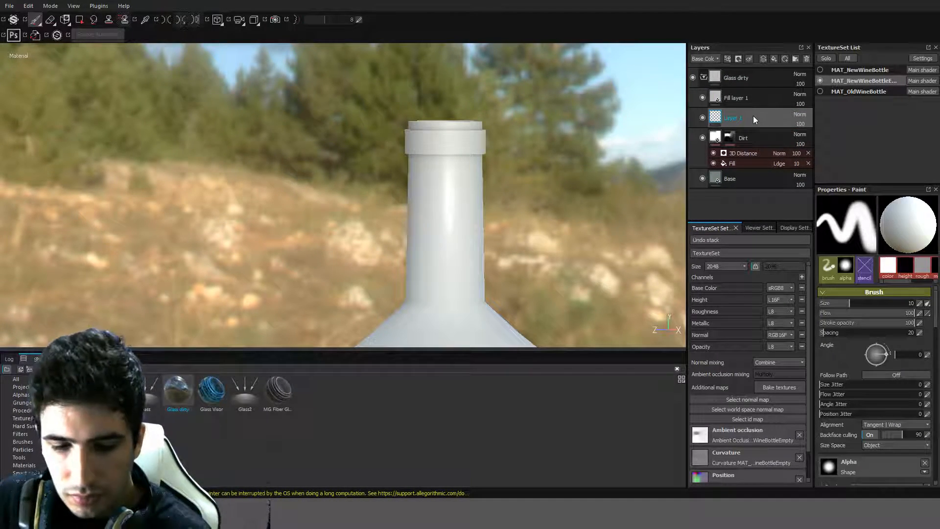
{"action": "key", "text": "Delete"}
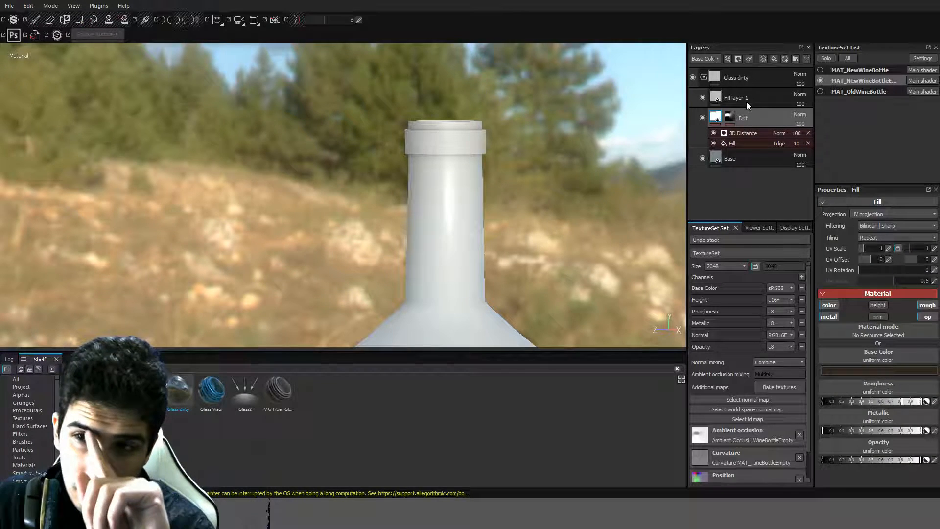
Add a black mask to the new fill layer and reveal only the bottle's neck faces with Polygon Fill.
{"action": "left_click", "coordinate": [751, 101]}
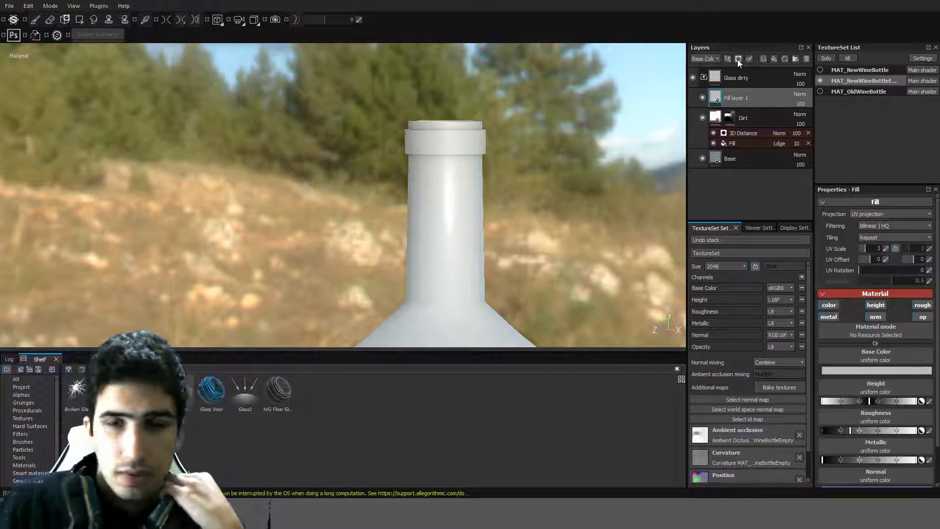
{"action": "left_click", "coordinate": [741, 76]}
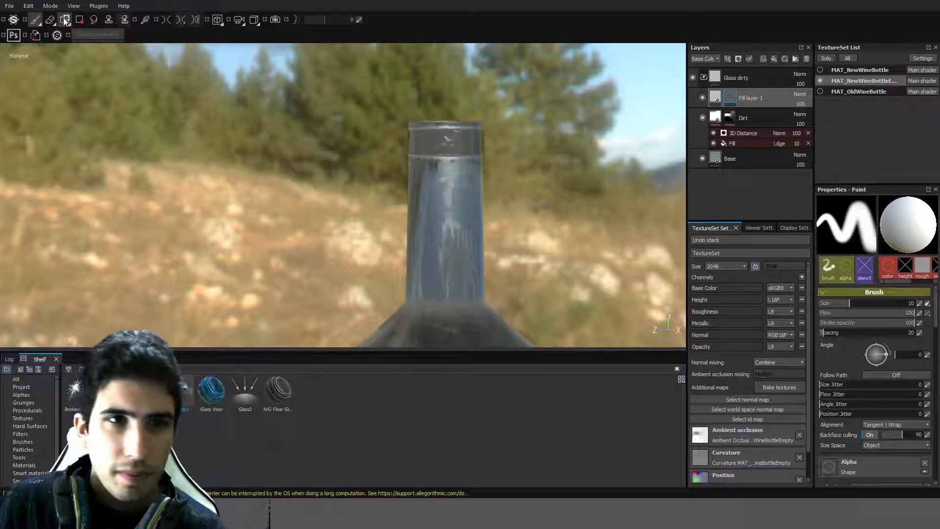
{"action": "left_click", "coordinate": [80, 20]}
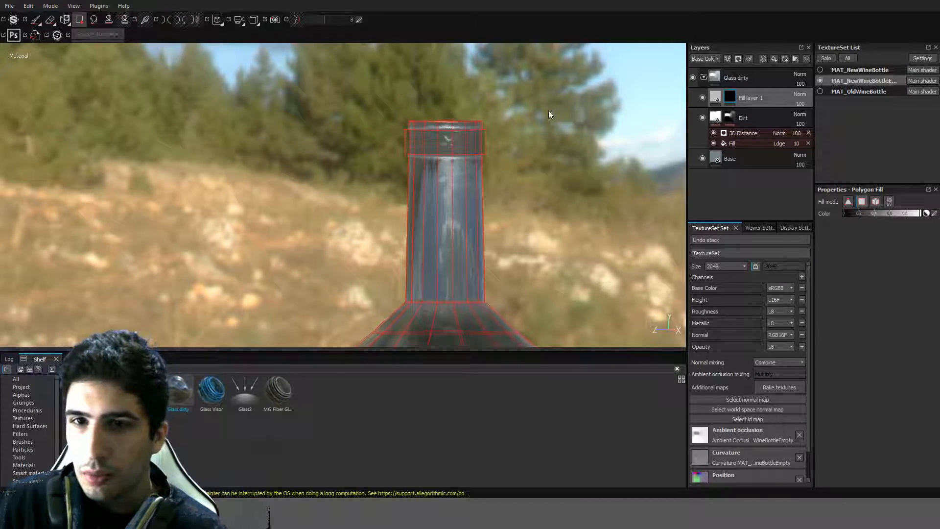
{"action": "left_click_drag", "start_coordinate": [548, 115], "coordinate": [332, 213]}
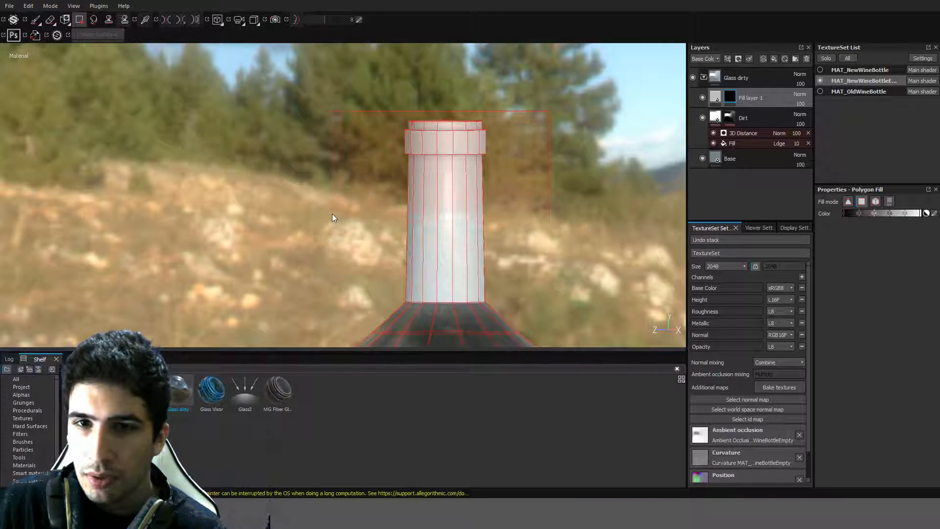
Limit the neck fill layer to the opacity channel only and lower its opacity to the minimum.
{"action": "left_click", "coordinate": [715, 97]}
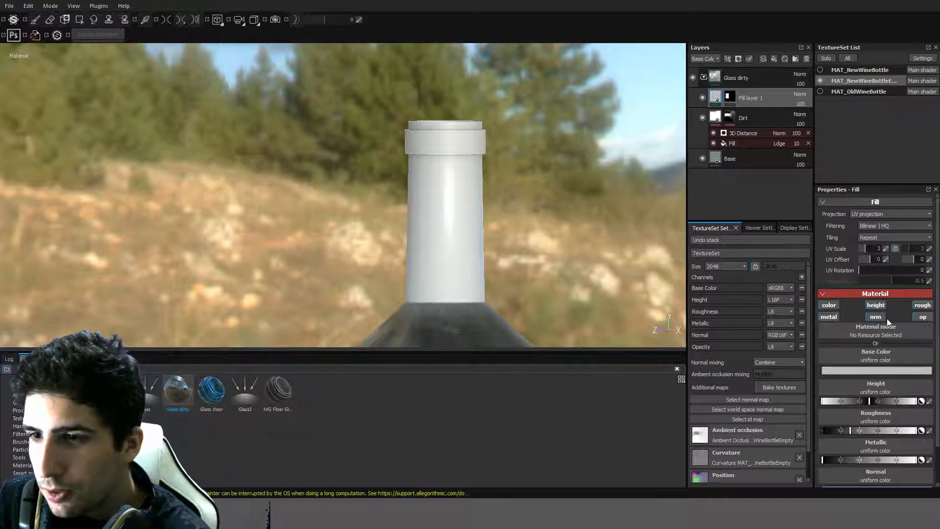
{"action": "left_click", "coordinate": [875, 305]}
{"action": "left_click", "coordinate": [821, 318]}
{"action": "left_click", "coordinate": [824, 305]}
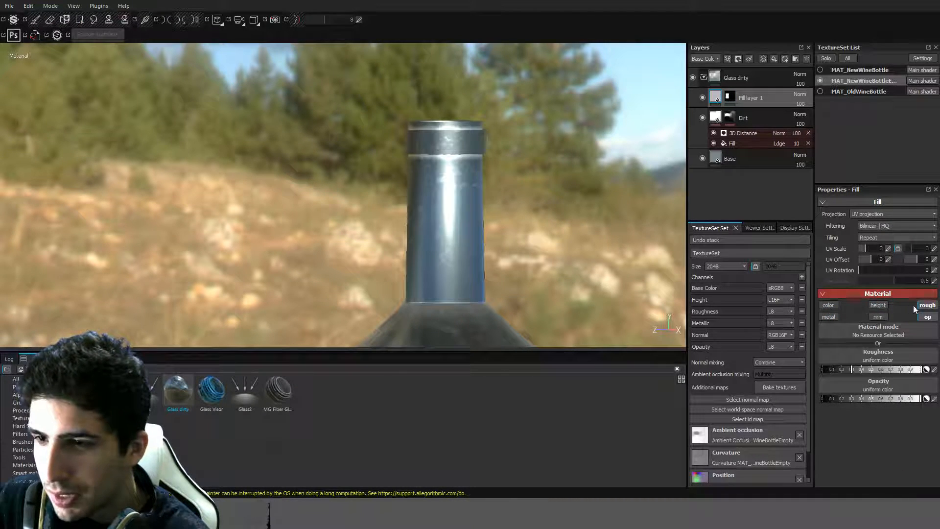
{"action": "left_click", "coordinate": [923, 305]}
{"action": "left_click_drag", "start_coordinate": [900, 368], "coordinate": [818, 369]}
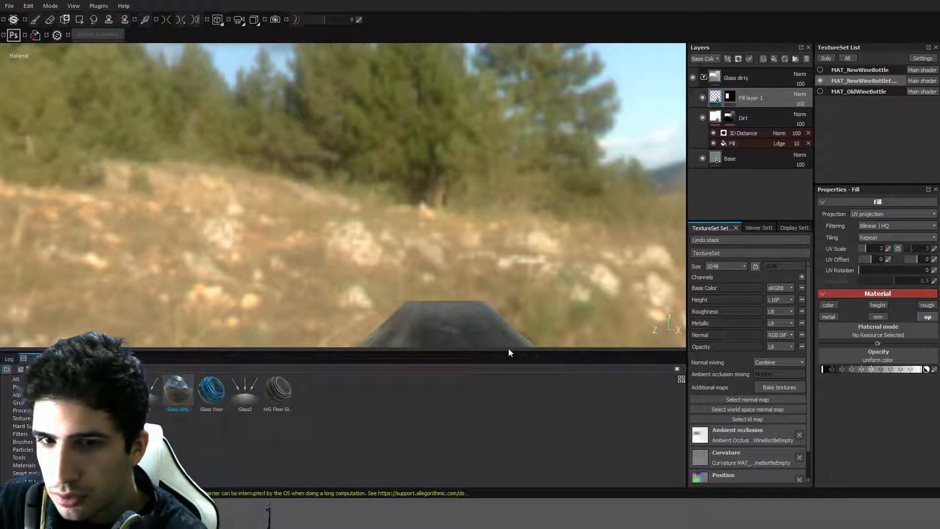
Check the Base layer's opacity value and give the neck fill layer the same opacity.
{"action": "left_click_drag", "start_coordinate": [387, 260], "coordinate": [487, 237], "text": "alt"}
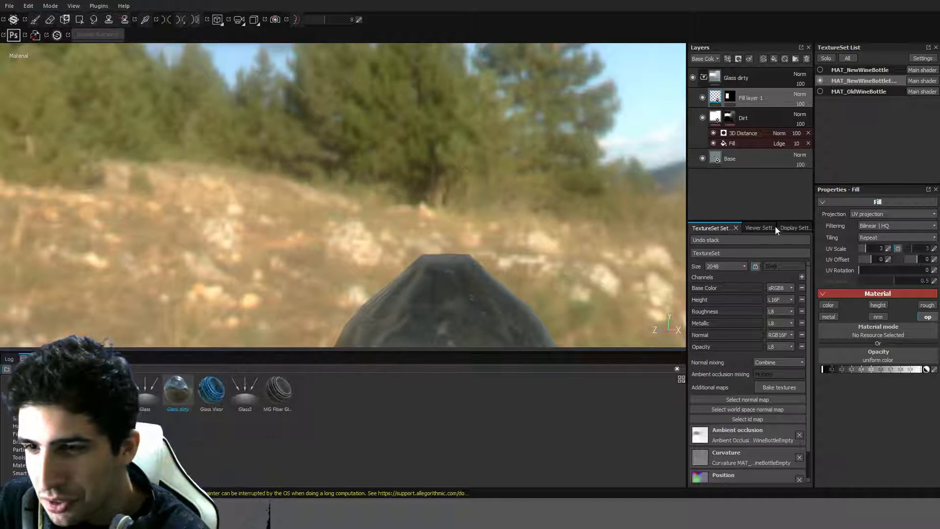
{"action": "left_click", "coordinate": [744, 159]}
{"action": "scroll", "coordinate": [848, 359], "scroll_direction": "down", "scroll_amount": 1}
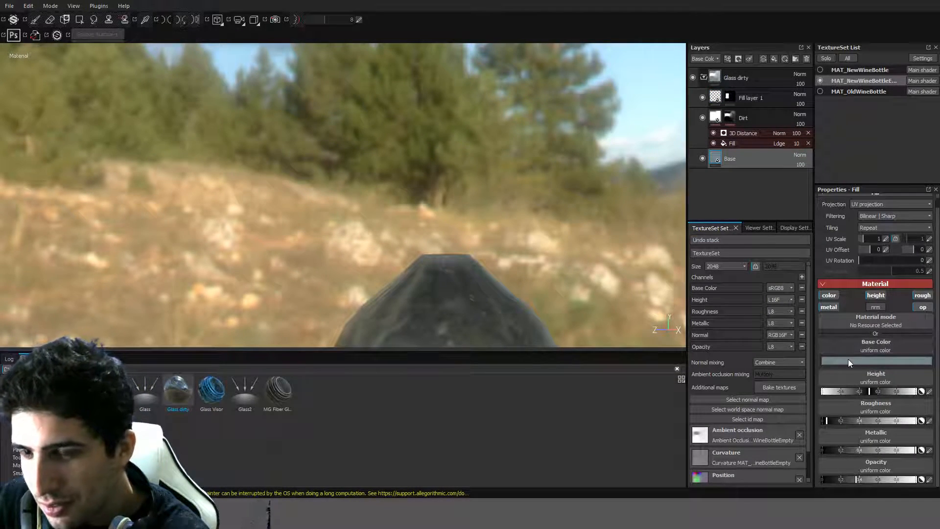
{"action": "left_click", "coordinate": [931, 479]}
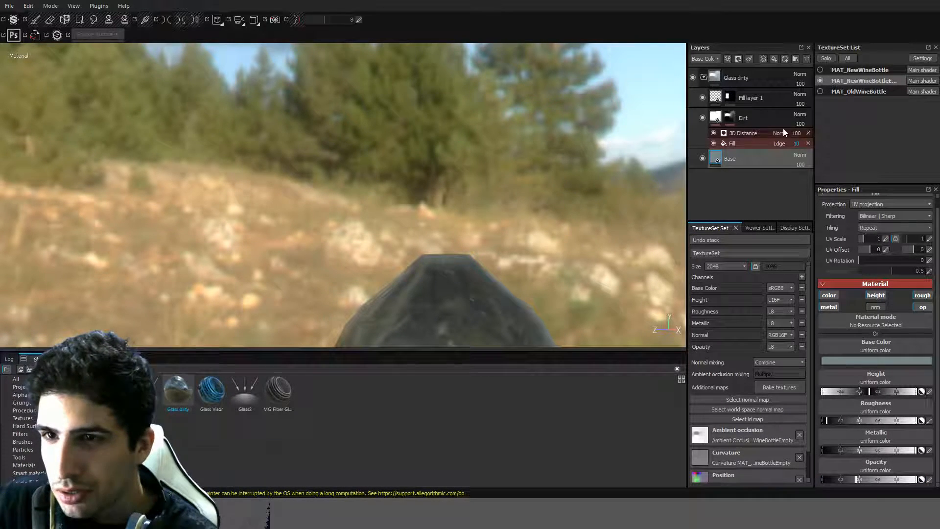
{"action": "left_click", "coordinate": [763, 103]}
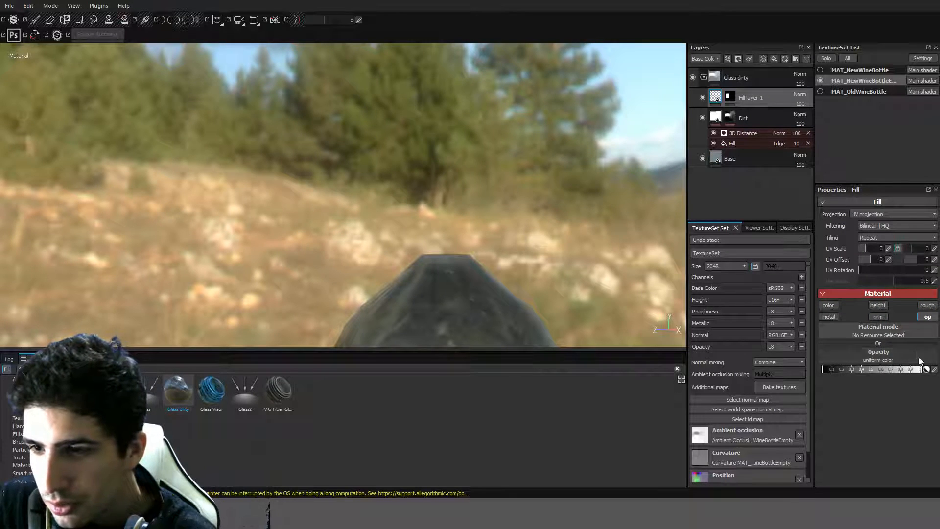
{"action": "left_click", "coordinate": [934, 371]}
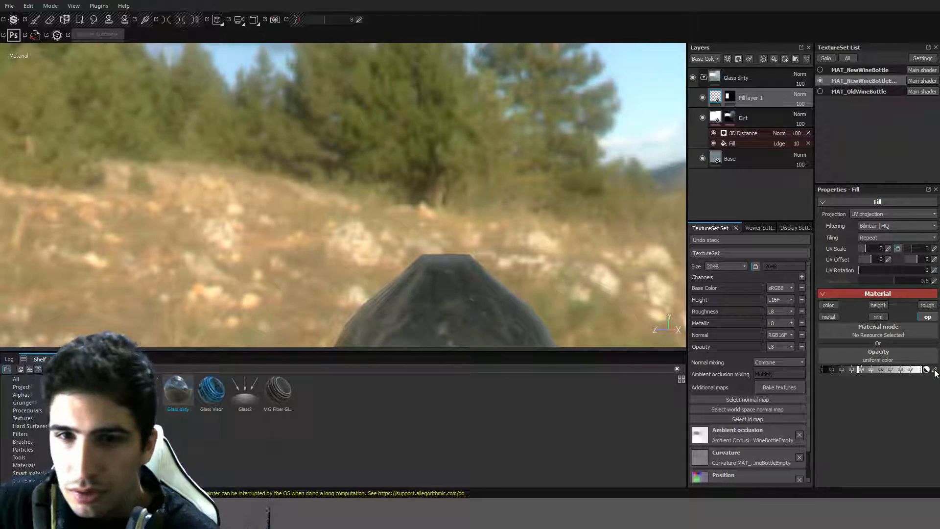
Set the neck fill layer's opacity to 0.4, raise it to 0.5, and inspect the neck.
{"action": "left_click_drag", "start_coordinate": [651, 294], "coordinate": [563, 161], "text": "alt"}
{"action": "left_click", "coordinate": [933, 369]}
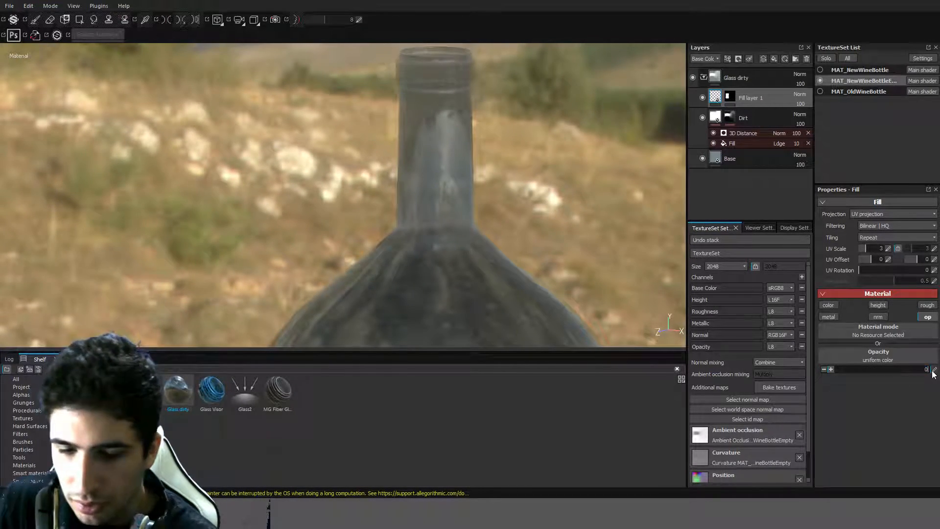
{"action": "type", "text": "0.4"}
{"action": "key", "text": "Return"}
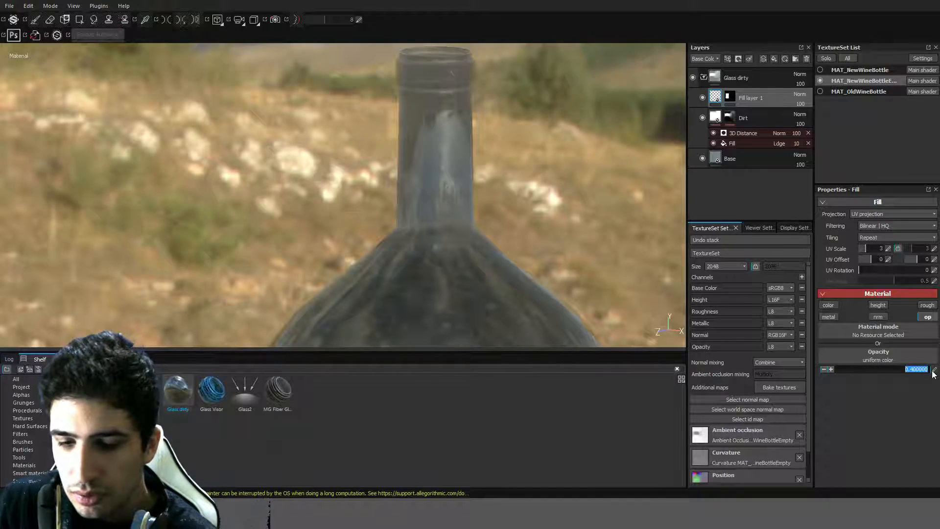
{"action": "type", "text": "0.5"}
{"action": "key", "text": "Return"}
{"action": "left_click_drag", "start_coordinate": [546, 219], "coordinate": [607, 162], "text": "alt"}
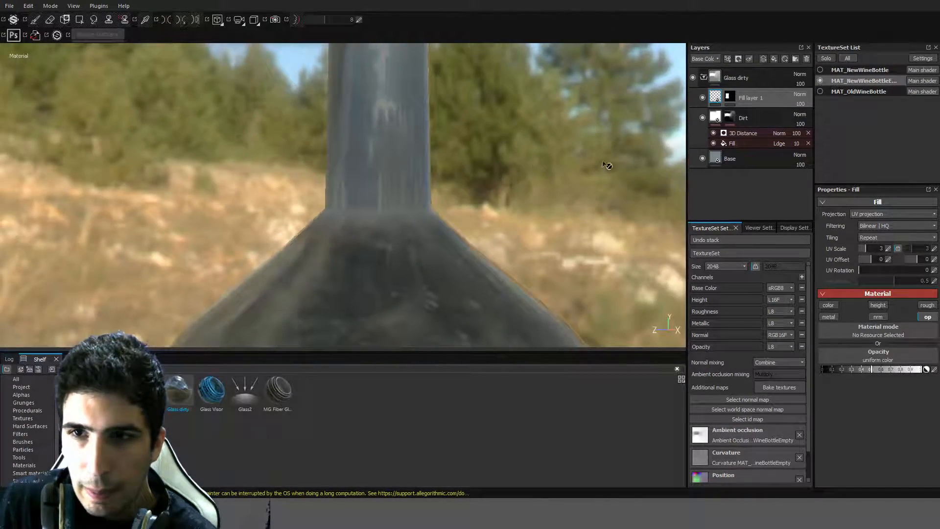
Switch off the Dirt layer's metallic channel and compare the neck with that channel on and off.
{"action": "left_click", "coordinate": [735, 119]}
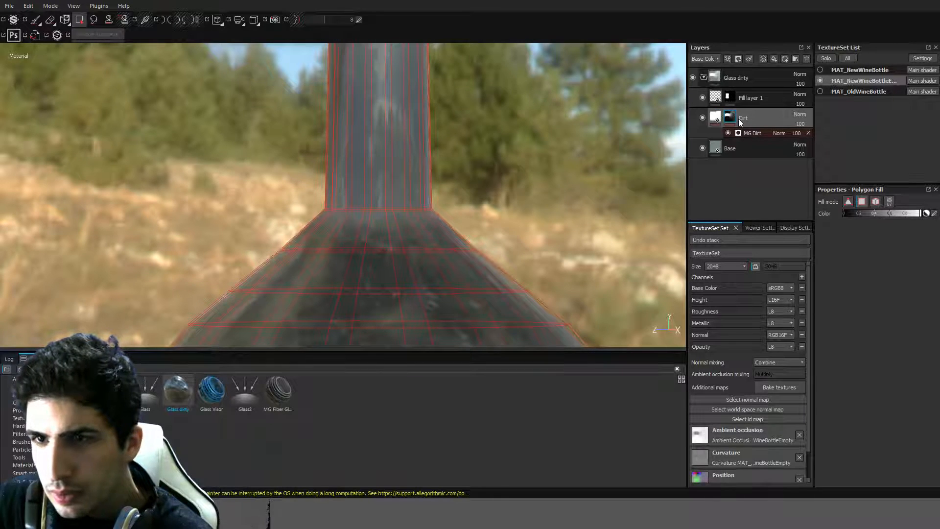
{"action": "left_click", "coordinate": [740, 121]}
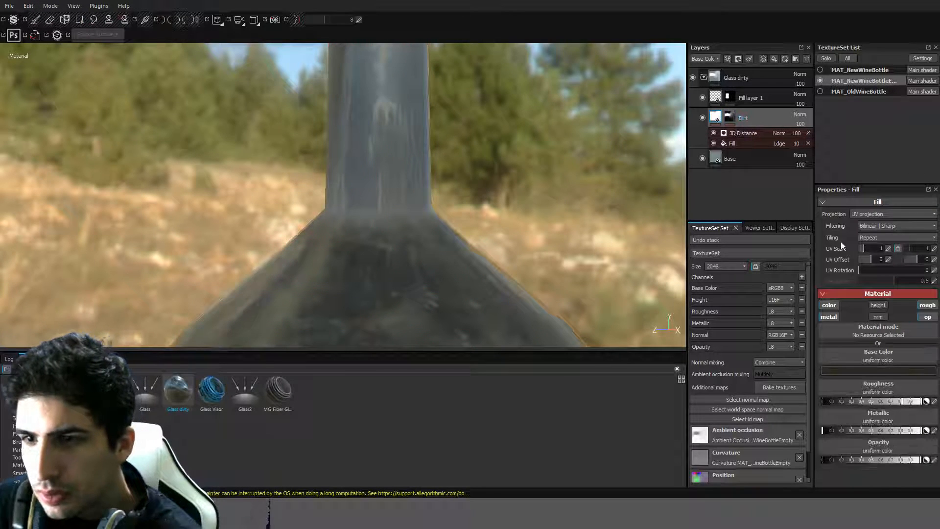
{"action": "left_click", "coordinate": [835, 317]}
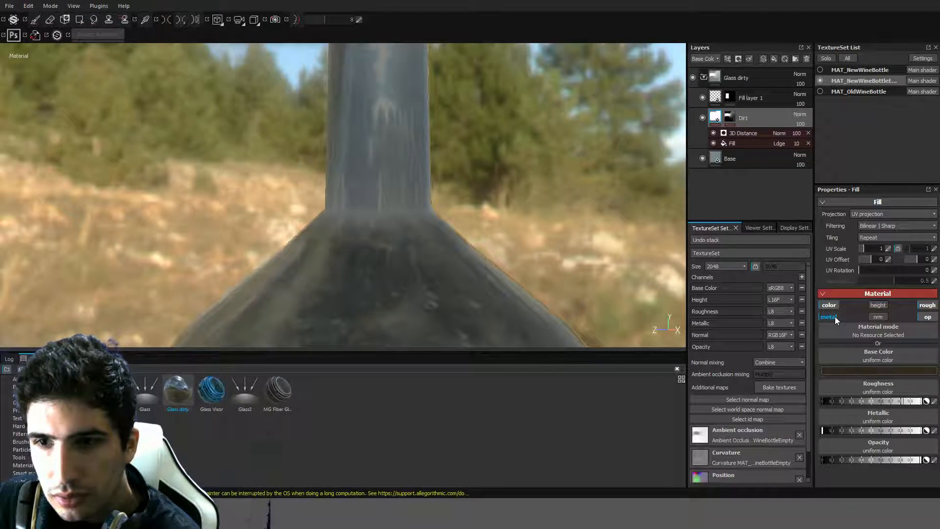
{"action": "left_click", "coordinate": [928, 318]}
{"action": "left_click_drag", "start_coordinate": [510, 222], "coordinate": [573, 182], "text": "alt"}
{"action": "right_click_drag", "start_coordinate": [572, 182], "coordinate": [555, 150], "text": "alt"}
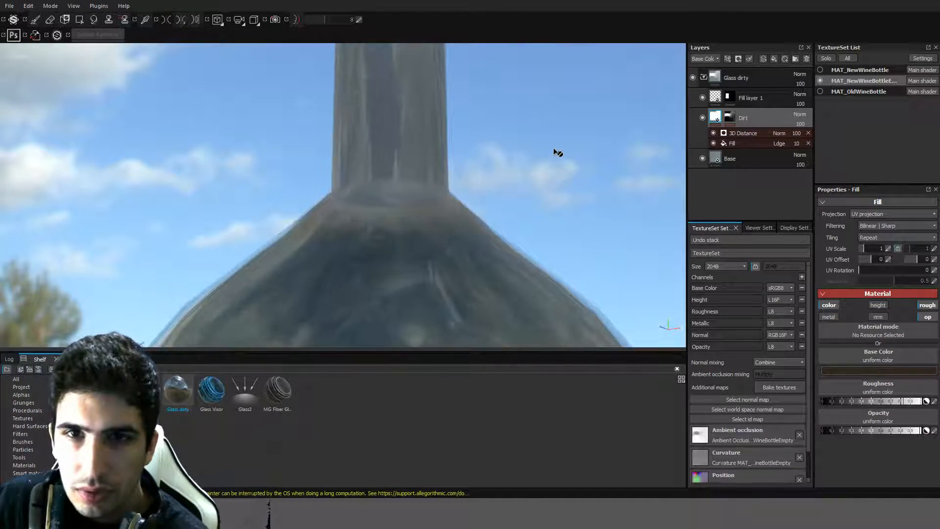
{"action": "middle_click_drag", "start_coordinate": [553, 144], "coordinate": [575, 320], "text": "alt"}
{"action": "right_click_drag", "start_coordinate": [574, 320], "coordinate": [533, 245], "text": "alt"}
{"action": "left_click_drag", "start_coordinate": [533, 245], "coordinate": [538, 203], "text": "alt"}
{"action": "right_click_drag", "start_coordinate": [539, 203], "coordinate": [552, 223], "text": "alt"}
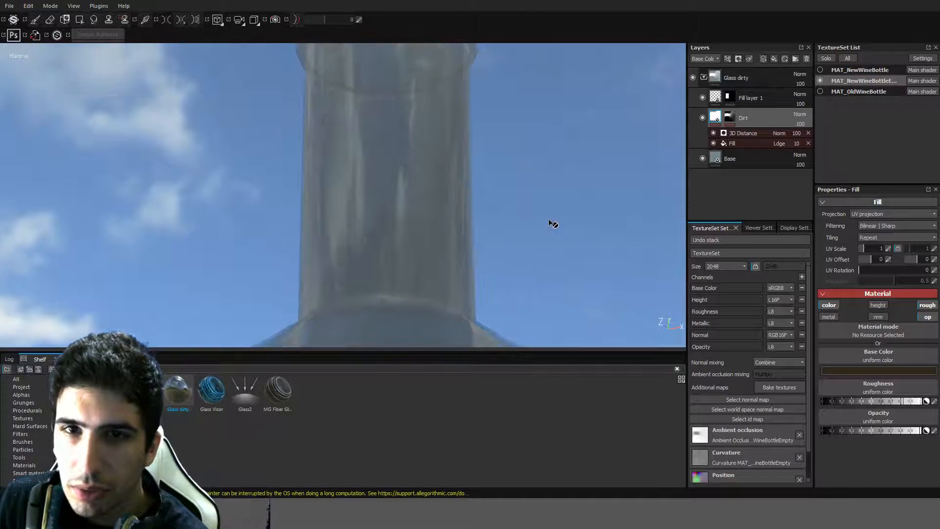
{"action": "left_click_drag", "start_coordinate": [552, 223], "coordinate": [544, 247], "text": "alt"}
{"action": "left_click", "coordinate": [833, 317]}
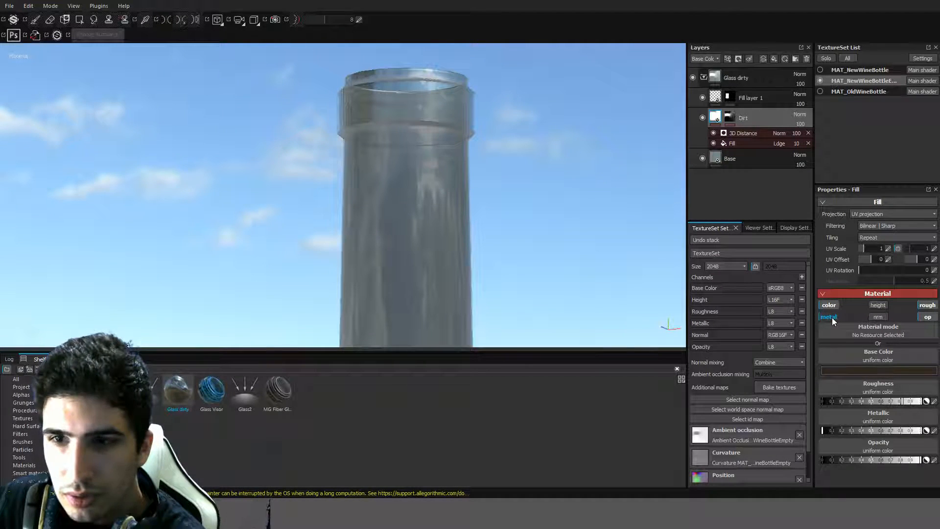
{"action": "left_click", "coordinate": [833, 318]}
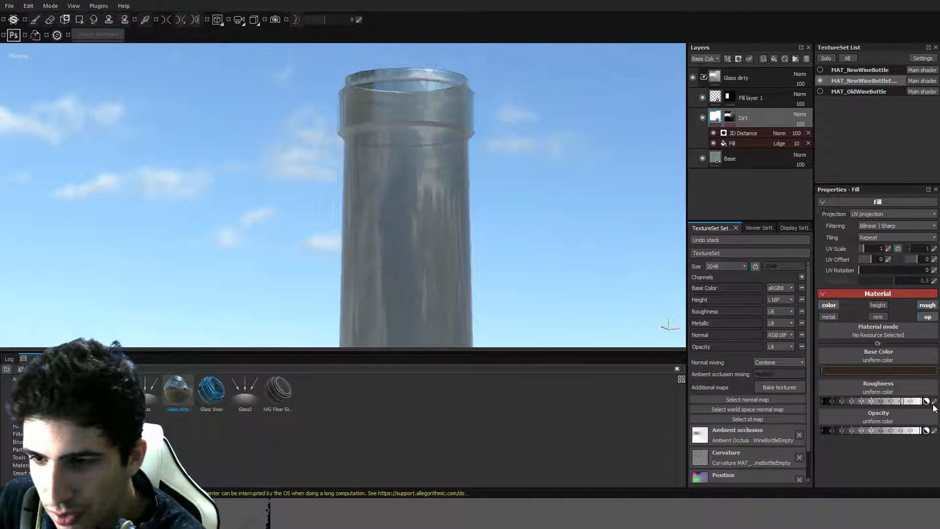
Try a roughness of 0.9 on the Dirt layer and inspect the bottle's neck and shoulder.
{"action": "left_click", "coordinate": [934, 401]}
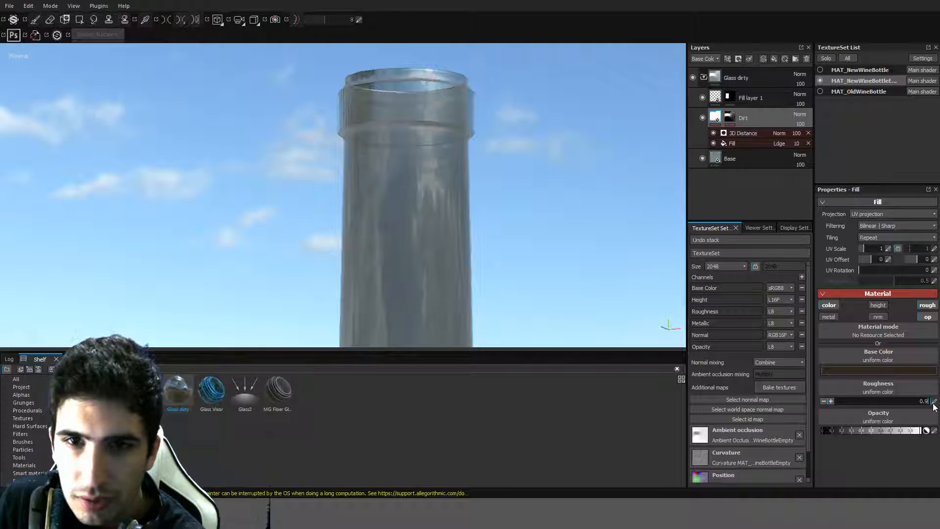
{"action": "key", "text": "Return"}
{"action": "left_click_drag", "start_coordinate": [526, 201], "coordinate": [498, 174], "text": "alt"}
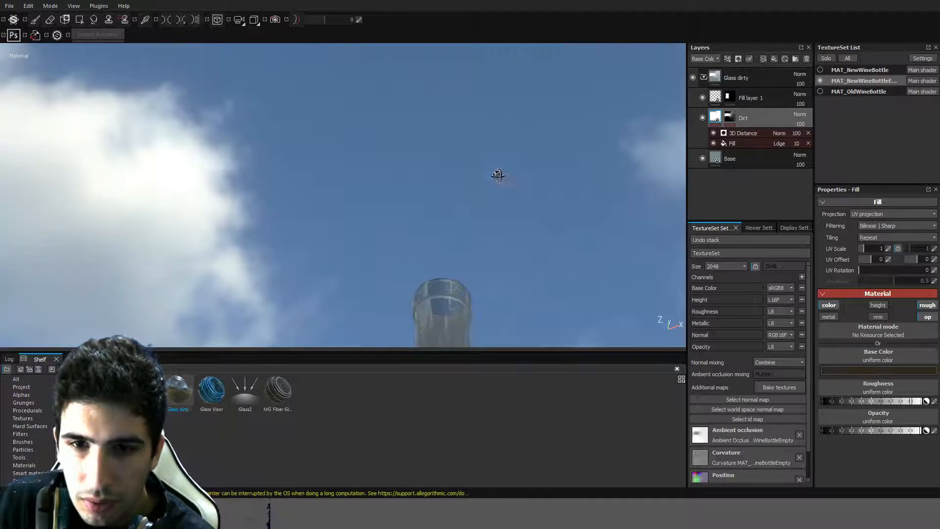
{"action": "left_click_drag", "start_coordinate": [544, 255], "coordinate": [539, 149], "text": "alt"}
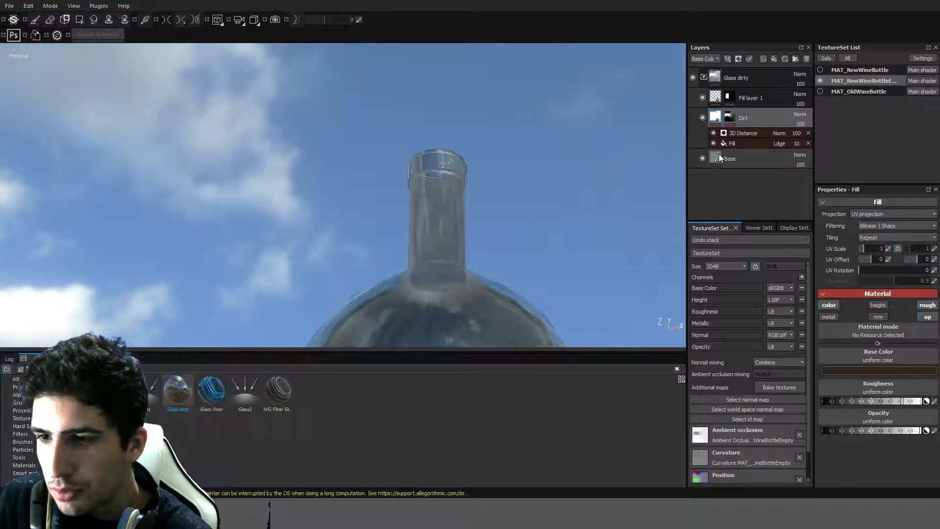
Try the lowest metallic value on the Base layer and compare the glass on the bottle's body.
{"action": "left_click", "coordinate": [719, 154]}
{"action": "left_click_drag", "start_coordinate": [482, 244], "coordinate": [553, 159], "text": "alt"}
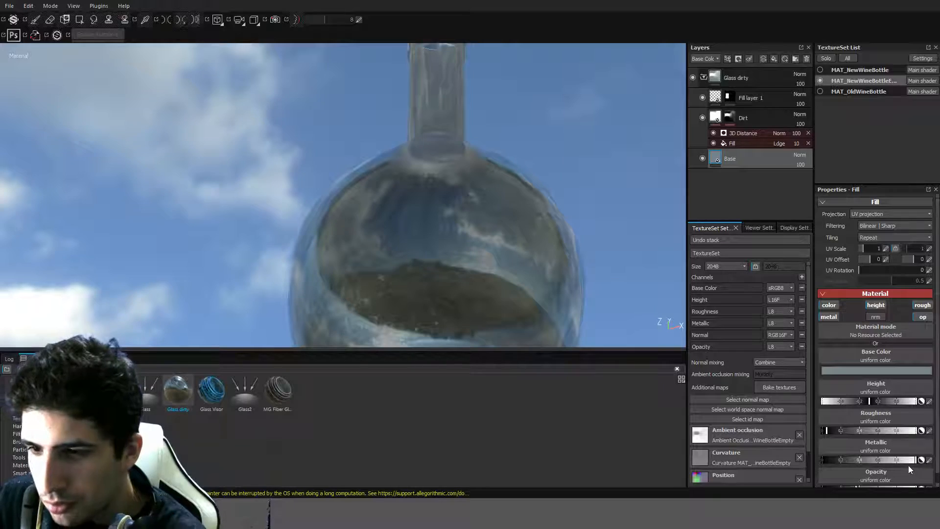
{"action": "left_click_drag", "start_coordinate": [906, 462], "coordinate": [809, 462]}
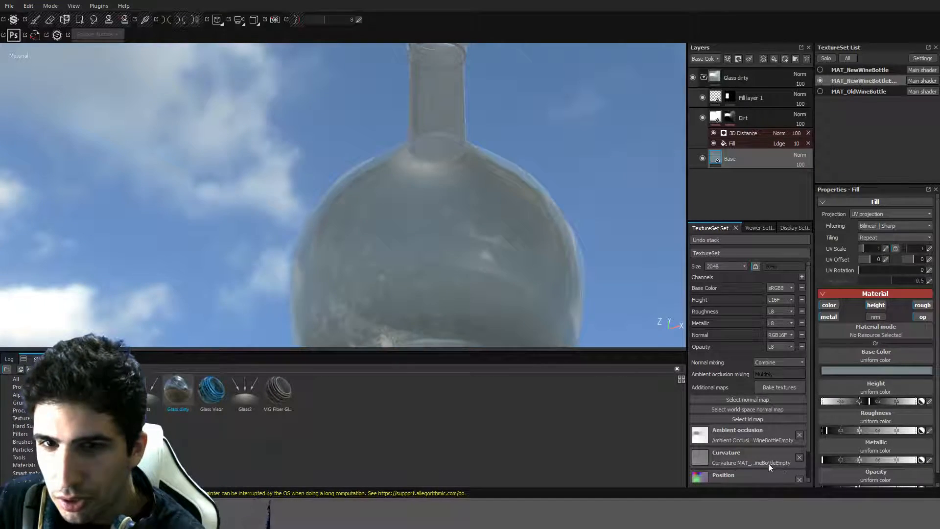
{"action": "left_click_drag", "start_coordinate": [512, 210], "coordinate": [633, 211], "text": "alt"}
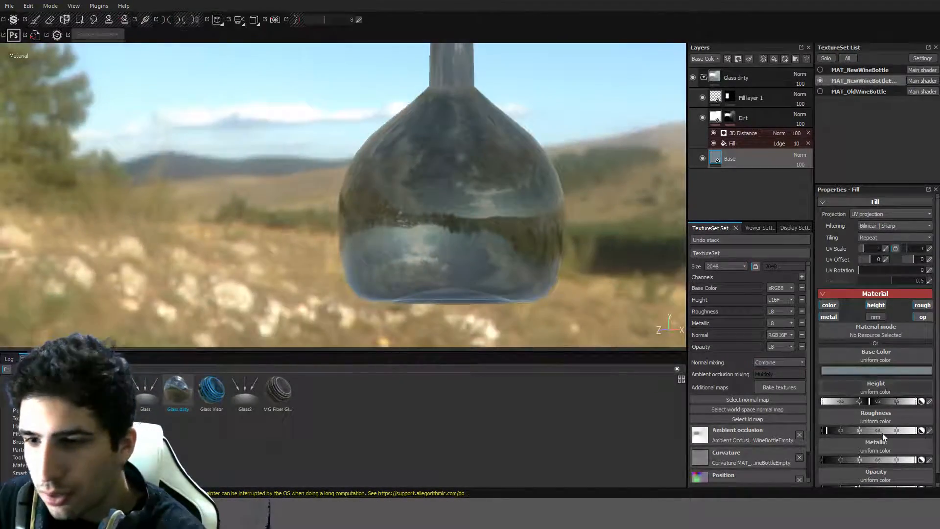
{"action": "key", "text": "m"}
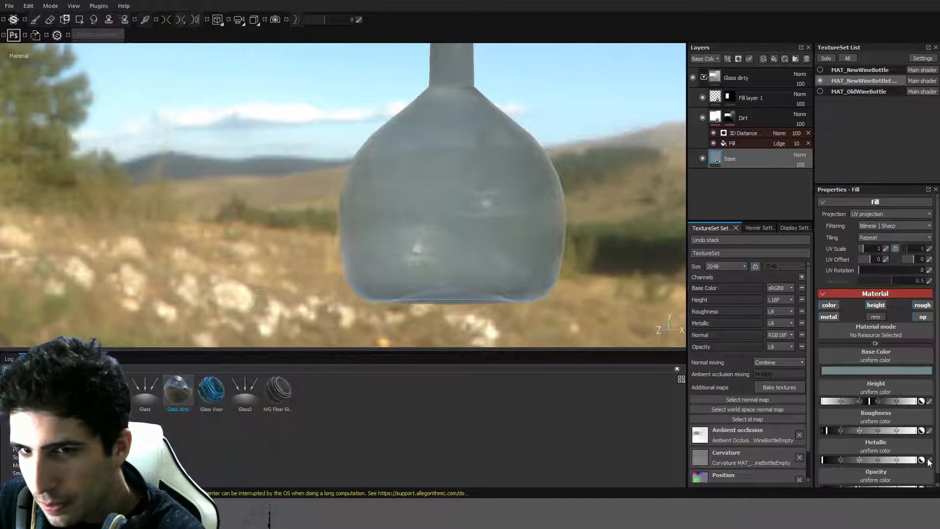
Set the Base layer's metallic value to 0.8 and inspect the bottle's body and underside.
{"action": "left_click", "coordinate": [921, 460]}
{"action": "left_click", "coordinate": [927, 460]}
{"action": "type", "text": "0."}
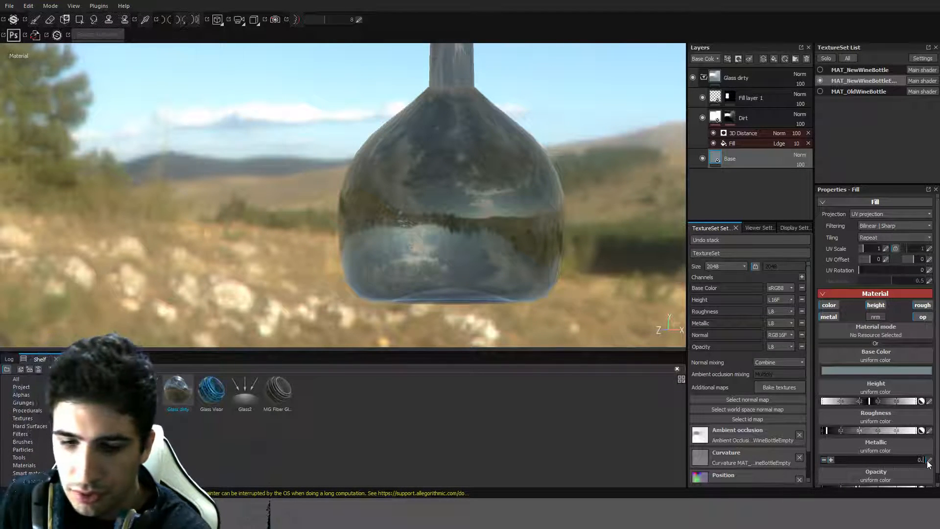
{"action": "type", "text": "8"}
{"action": "key", "text": "Return"}
{"action": "left_click_drag", "start_coordinate": [539, 196], "coordinate": [522, 179], "text": "alt"}
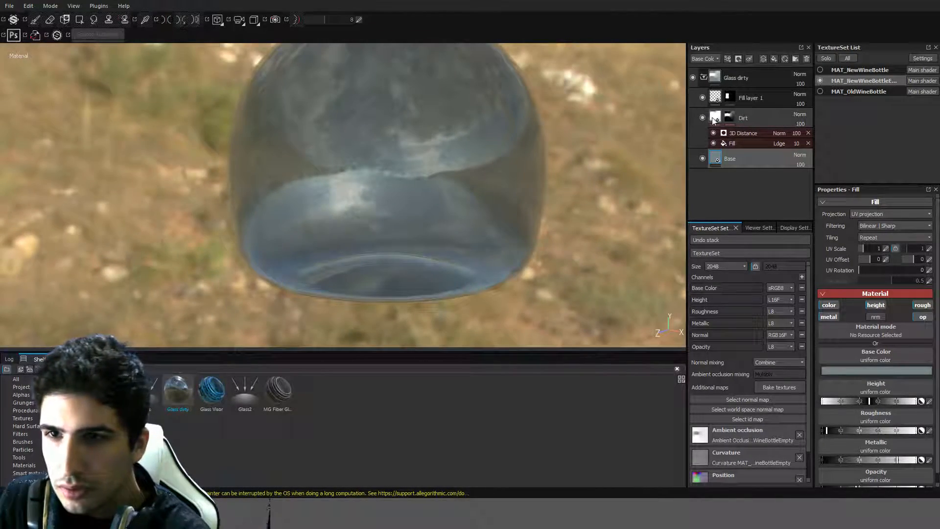
Switch the Dirt layer's metallic channel back on and toggle its height and roughness channels to compare the glass.
{"action": "left_click", "coordinate": [714, 120]}
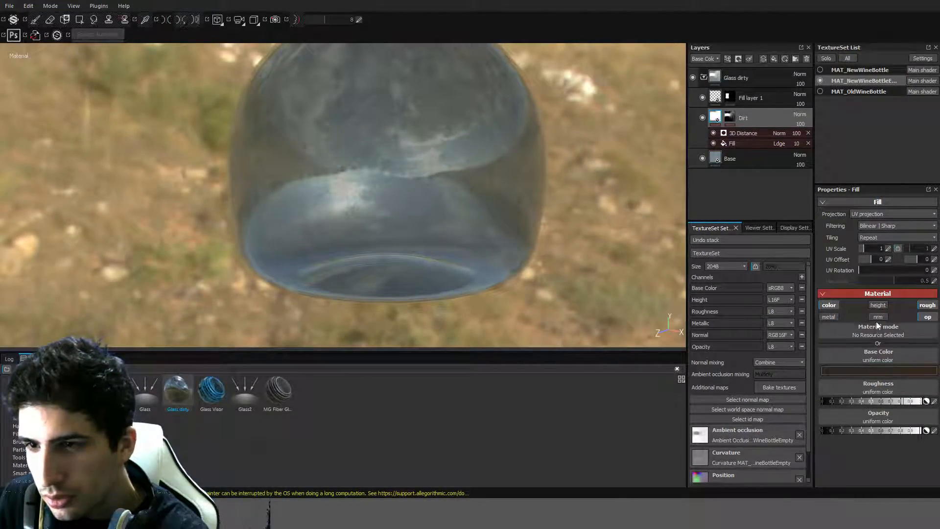
{"action": "left_click", "coordinate": [833, 317]}
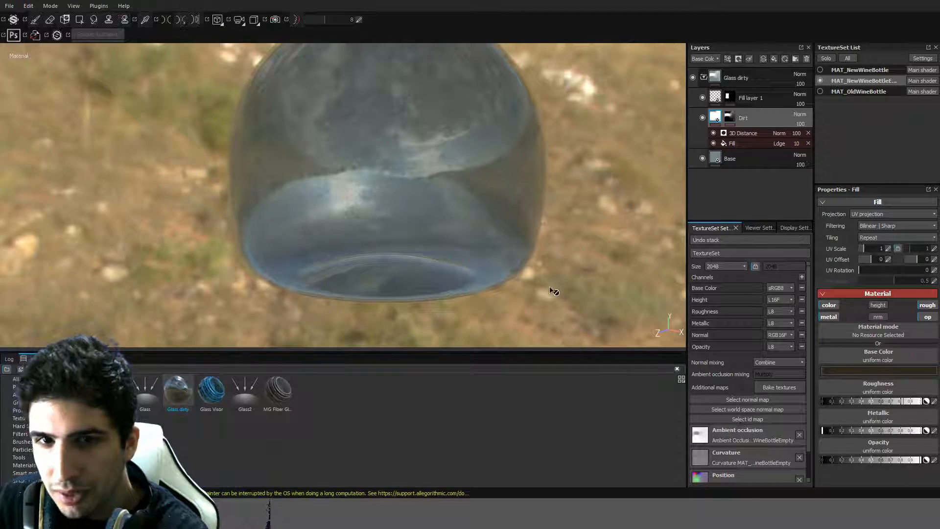
{"action": "scroll", "coordinate": [550, 287], "scroll_direction": "down", "scroll_amount": 2}
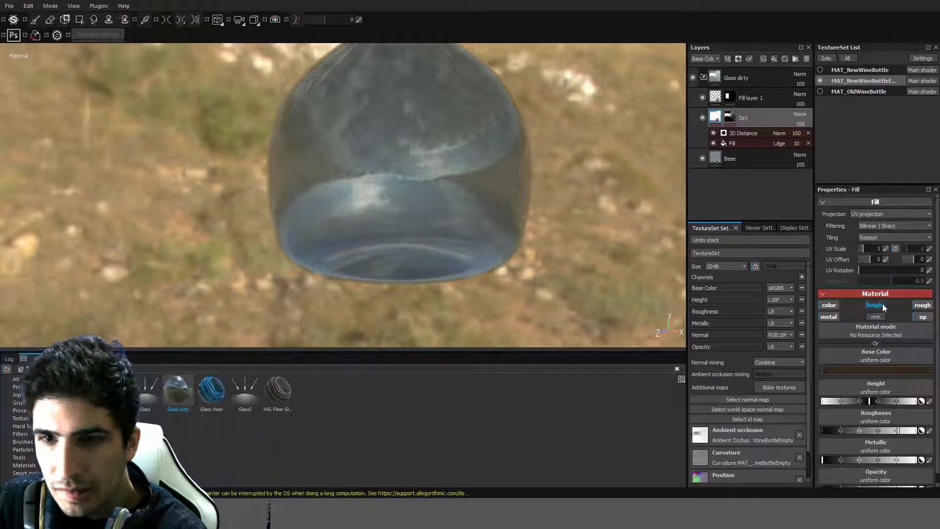
{"action": "left_click", "coordinate": [875, 318]}
{"action": "left_click", "coordinate": [874, 318]}
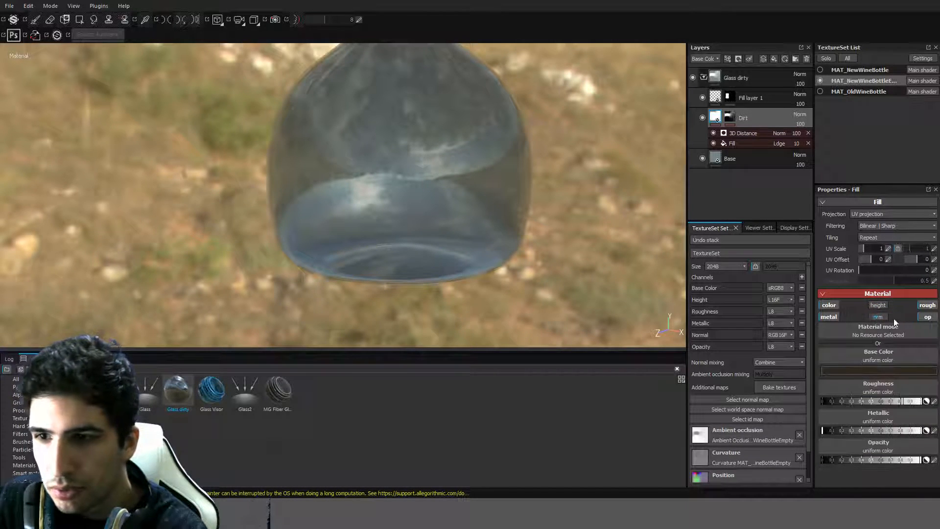
{"action": "left_click", "coordinate": [927, 304]}
{"action": "left_click", "coordinate": [927, 306]}
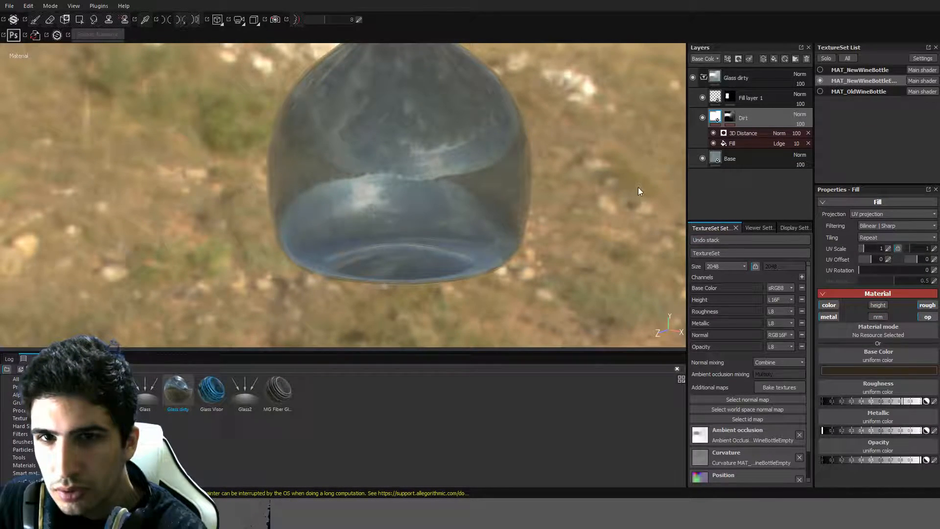
Review the whole empty bottle and the Dirt mask's fill, and collapse the Glass dirty folder.
{"action": "scroll", "coordinate": [559, 151], "scroll_direction": "down", "scroll_amount": 3}
{"action": "scroll", "coordinate": [529, 206], "scroll_direction": "up", "scroll_amount": 4}
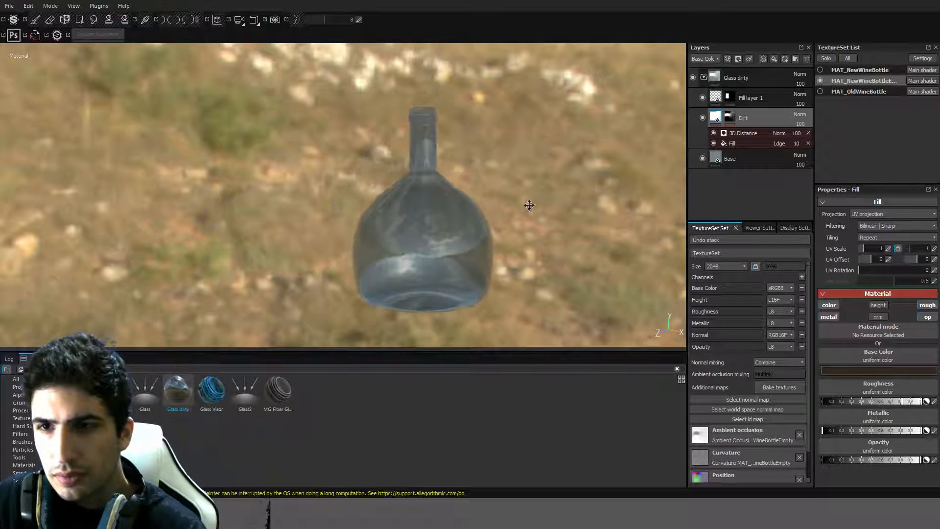
{"action": "left_click", "coordinate": [743, 143]}
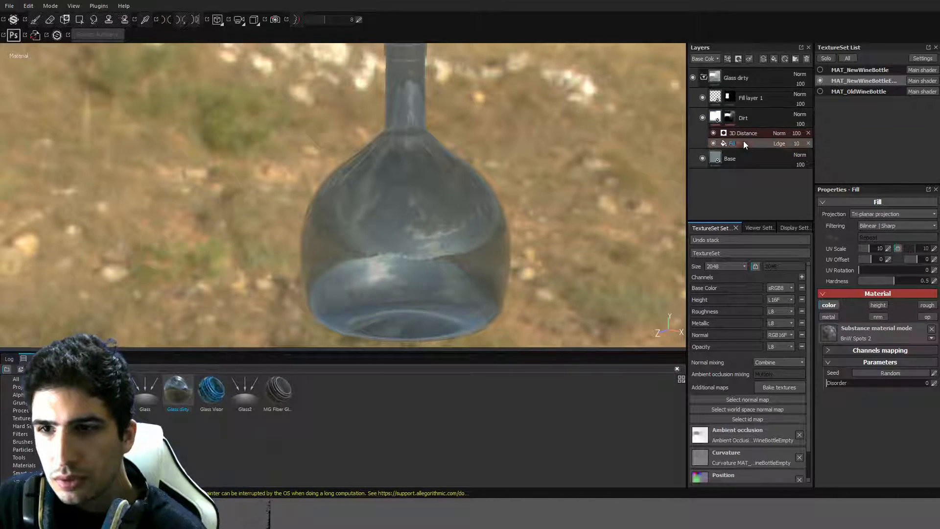
{"action": "scroll", "coordinate": [504, 205], "scroll_direction": "down", "scroll_amount": 3}
{"action": "left_click_drag", "start_coordinate": [490, 181], "coordinate": [627, 135], "text": "alt"}
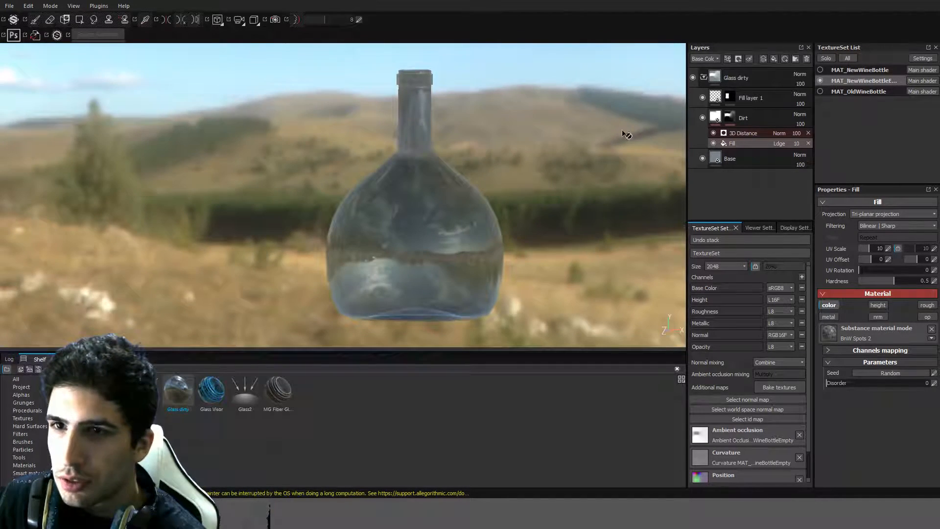
{"action": "left_click", "coordinate": [703, 76]}
{"action": "left_click", "coordinate": [735, 76]}
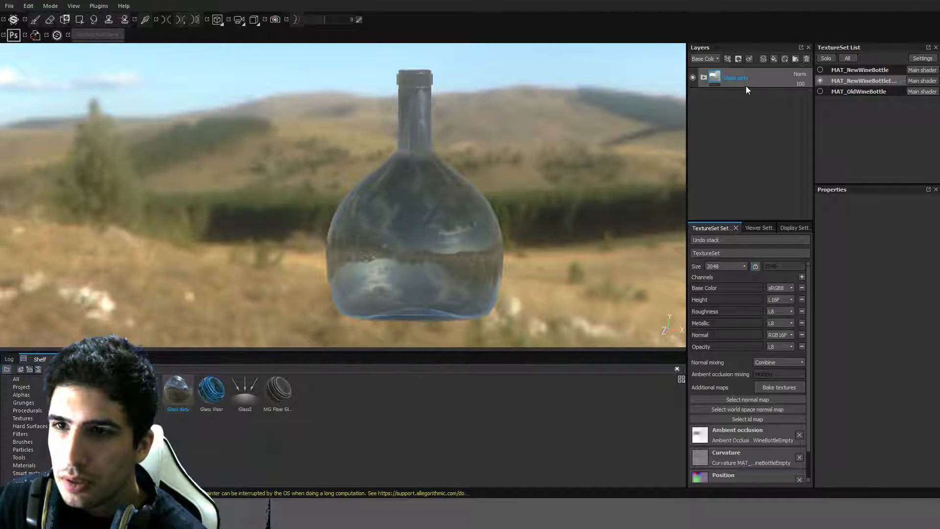
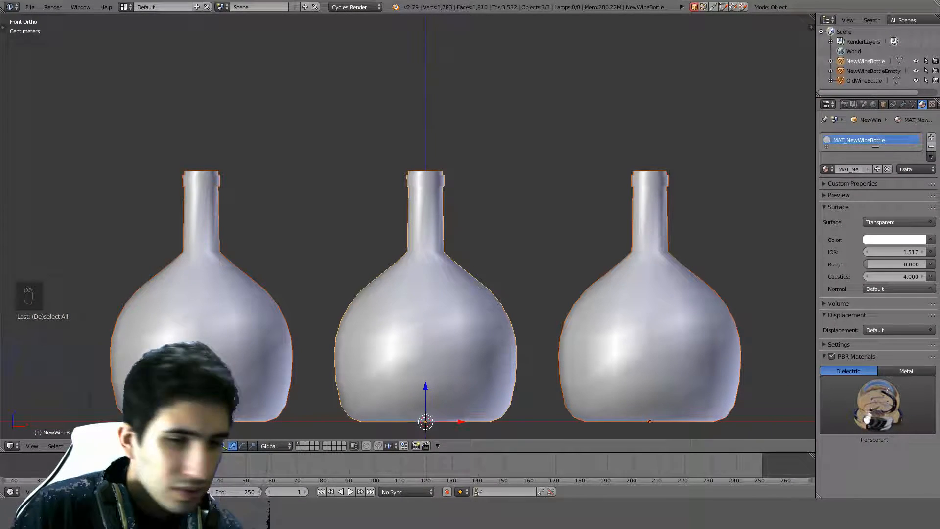
Switch to Blender, select the middle wine bottle and split the viewport to show a UV/Image Editor beside it.
{"action": "right_click", "coordinate": [426, 226]}
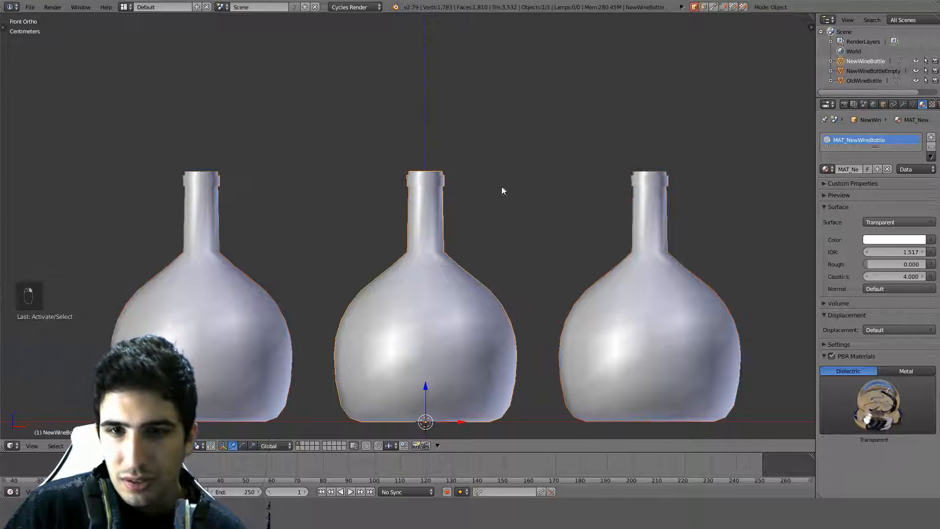
{"action": "left_click_drag", "start_coordinate": [812, 16], "coordinate": [400, 97]}
{"action": "left_click", "coordinate": [399, 445]}
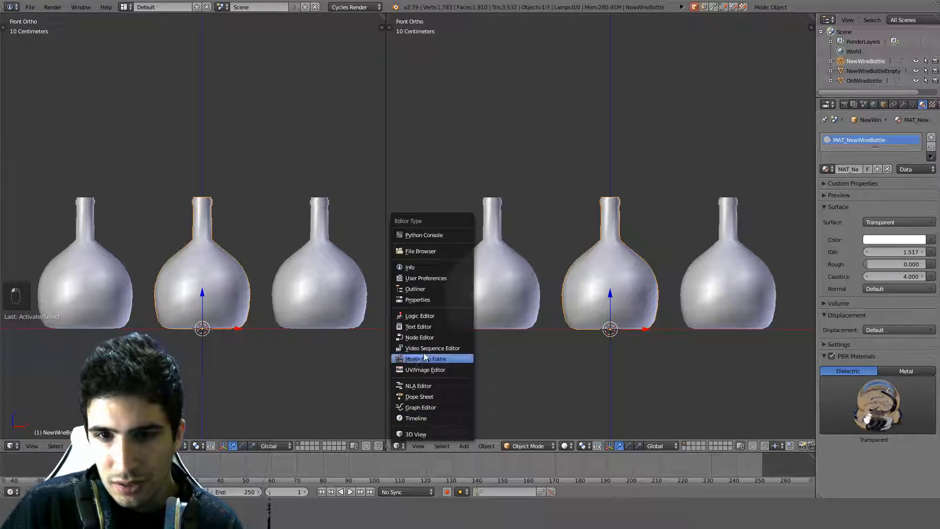
{"action": "left_click", "coordinate": [422, 369]}
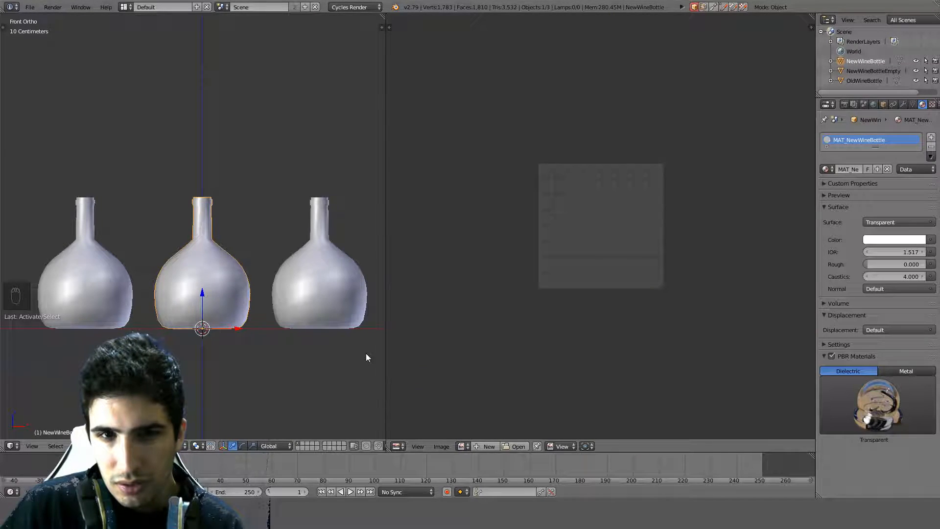
Enter edit mode on the middle bottle and select its entire mesh so all UV islands are displayed.
{"action": "key", "text": "Tab"}
{"action": "scroll", "coordinate": [215, 284], "scroll_direction": "up", "scroll_amount": 2}
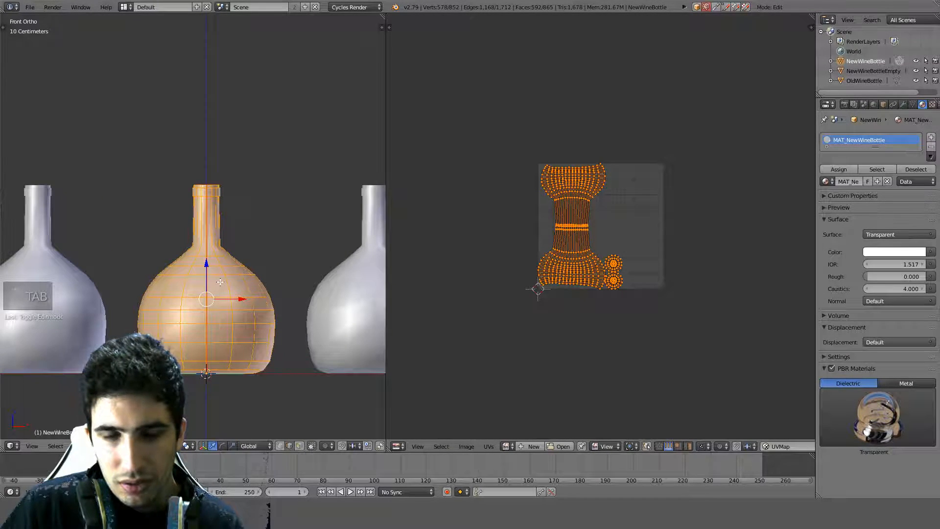
{"action": "key", "text": "a"}
{"action": "key", "text": "a"}
{"action": "key", "text": "a"}
{"action": "key", "text": "a"}
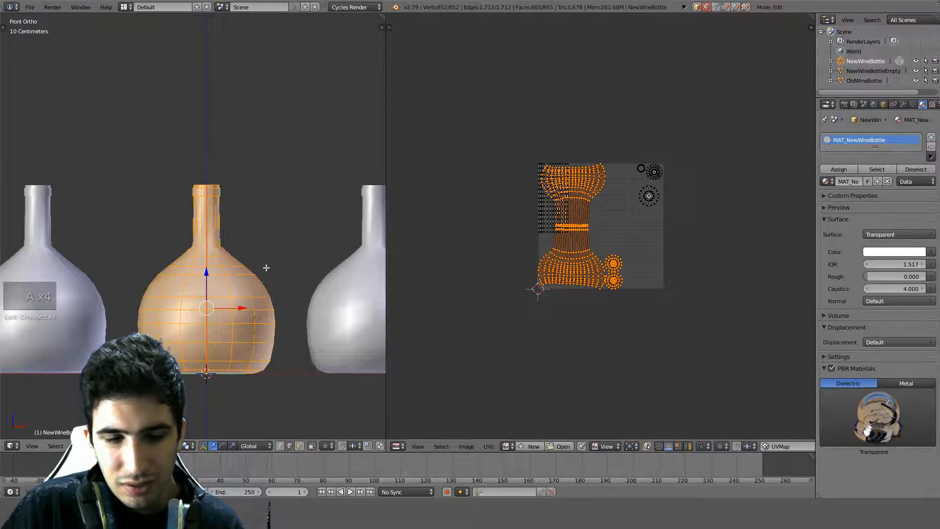
{"action": "scroll", "coordinate": [265, 267], "scroll_direction": "up", "scroll_amount": 2}
{"action": "scroll", "coordinate": [612, 208], "scroll_direction": "up", "scroll_amount": 3}
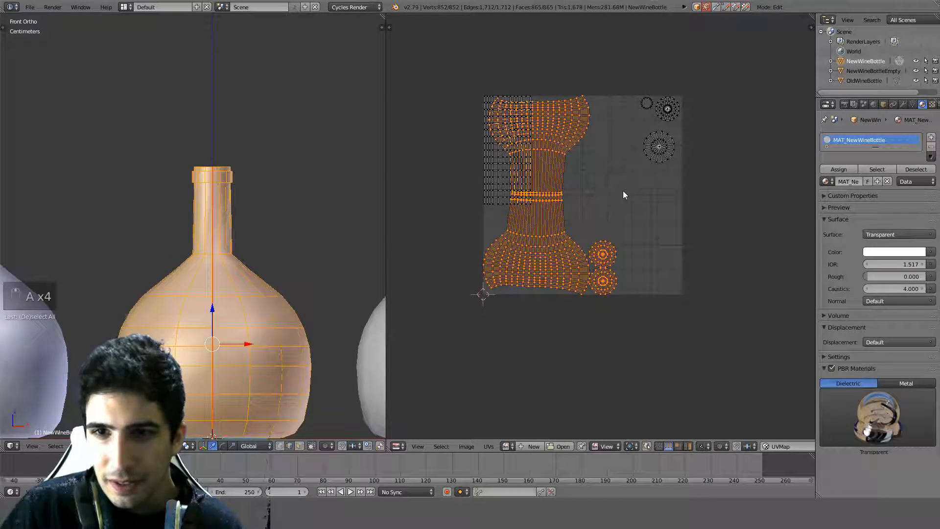
Move the rectangular grid UV island off the body islands into the free lower-right area of the UV layout.
{"action": "key", "text": "a"}
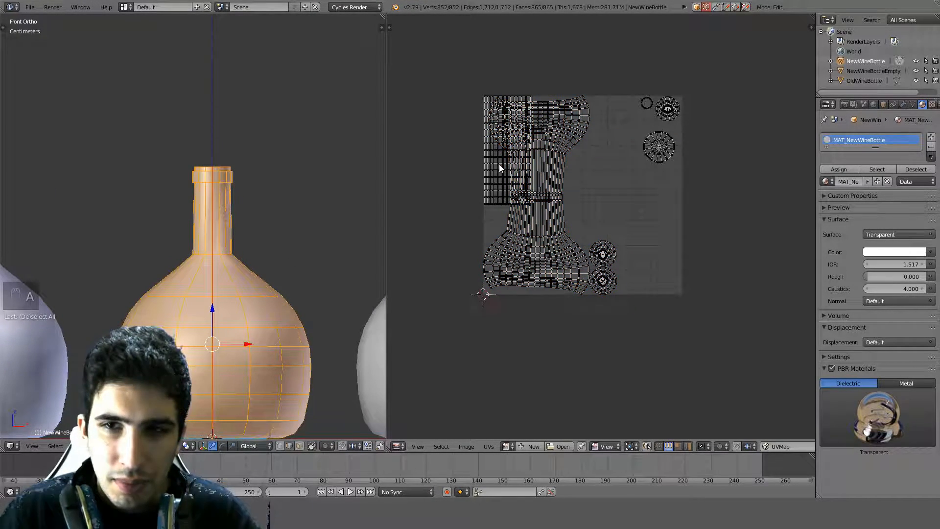
{"action": "key", "text": "l"}
{"action": "key", "text": "g"}
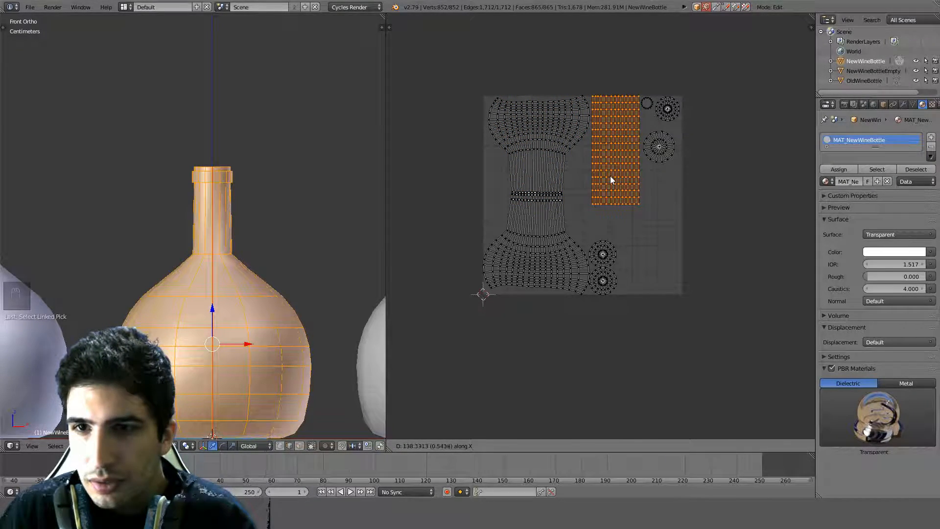
{"action": "left_click", "coordinate": [610, 175]}
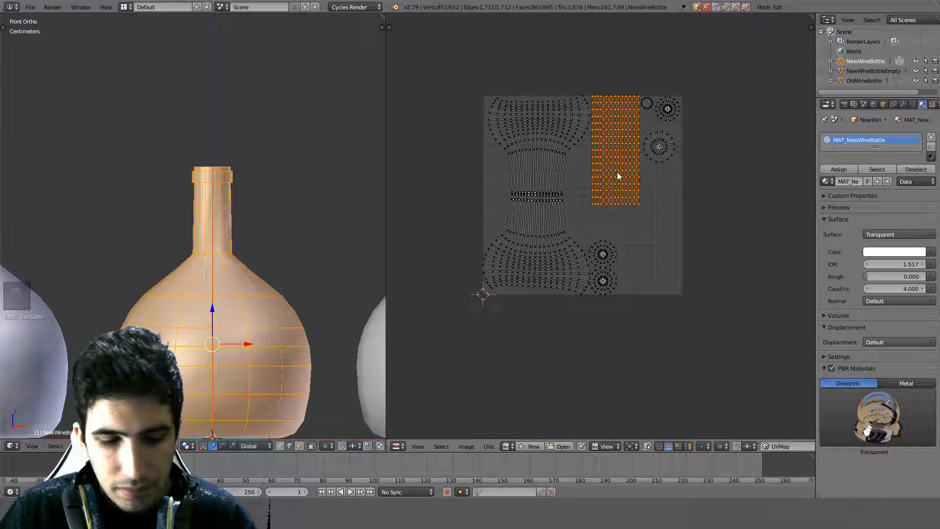
{"action": "key", "text": "g"}
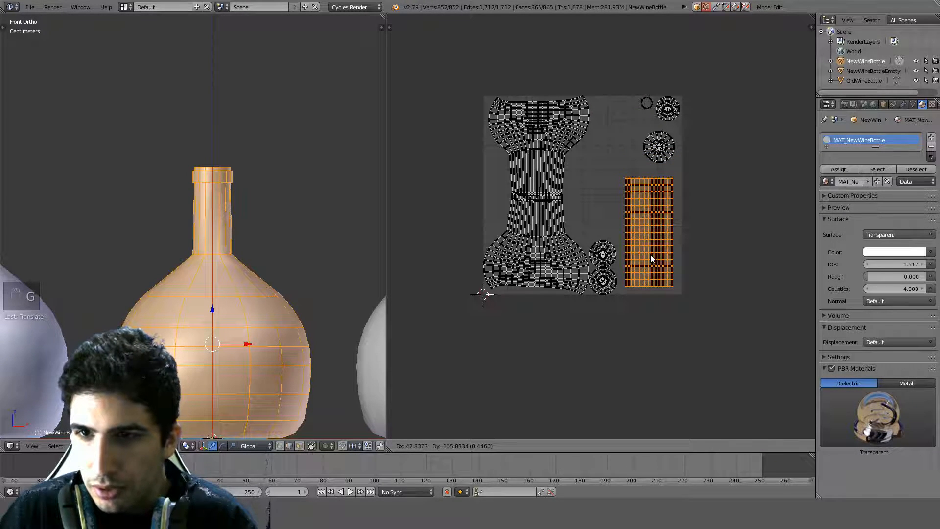
{"action": "left_click", "coordinate": [650, 258]}
Select the large round UV island together with the rectangular grid island and examine the layout.
{"action": "right_click", "coordinate": [666, 143], "text": "shift"}
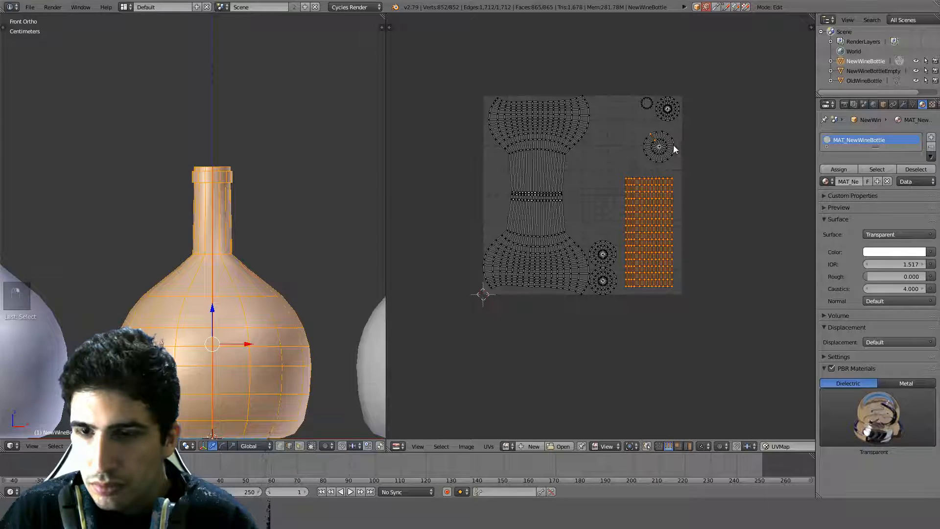
{"action": "key", "text": "a"}
{"action": "key", "text": "l"}
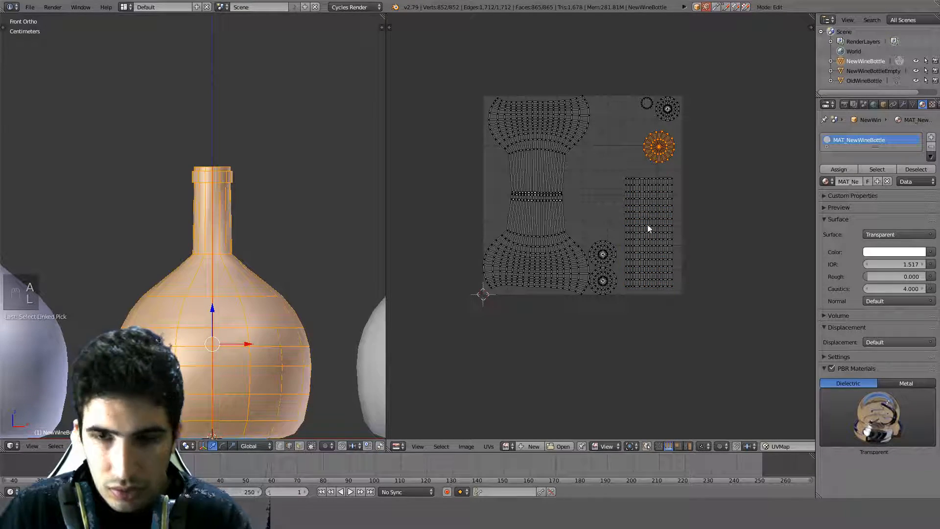
{"action": "key", "text": "shift+l"}
{"action": "scroll", "coordinate": [695, 169], "scroll_direction": "up", "scroll_amount": 2}
{"action": "middle_click_drag", "start_coordinate": [695, 165], "coordinate": [649, 201]}
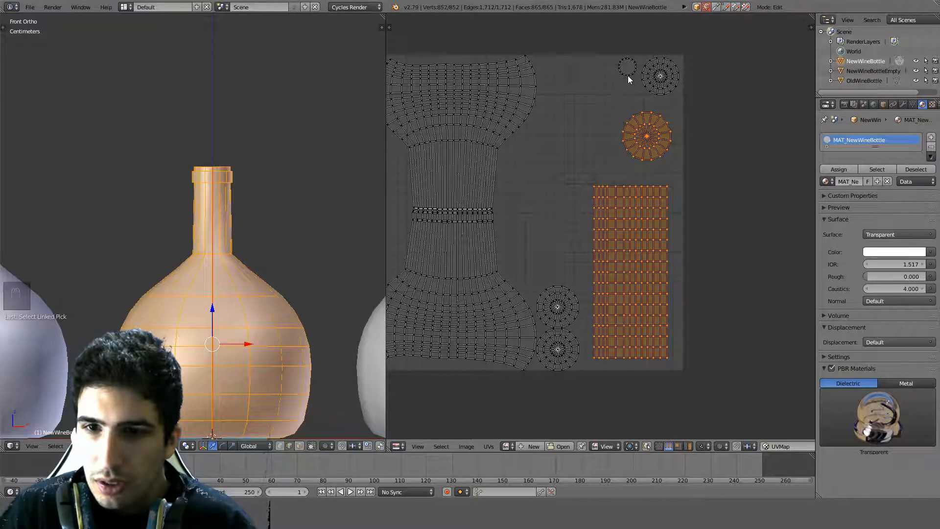
Display the bottle in wireframe and sync the UV selection with the mesh, using face selection.
{"action": "key", "text": "z"}
{"action": "middle_click_drag", "start_coordinate": [274, 196], "coordinate": [275, 223]}
{"action": "key", "text": "a"}
{"action": "left_click", "coordinate": [646, 446]}
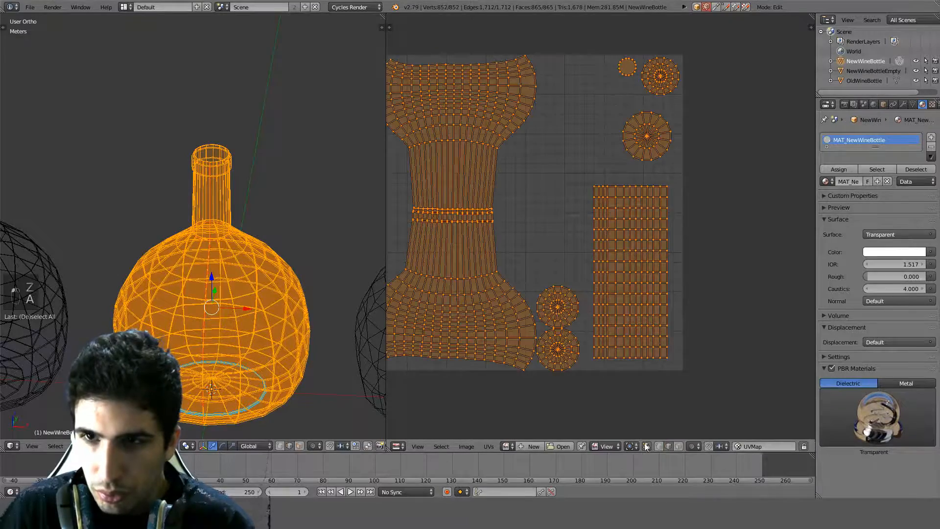
{"action": "right_click", "coordinate": [659, 93]}
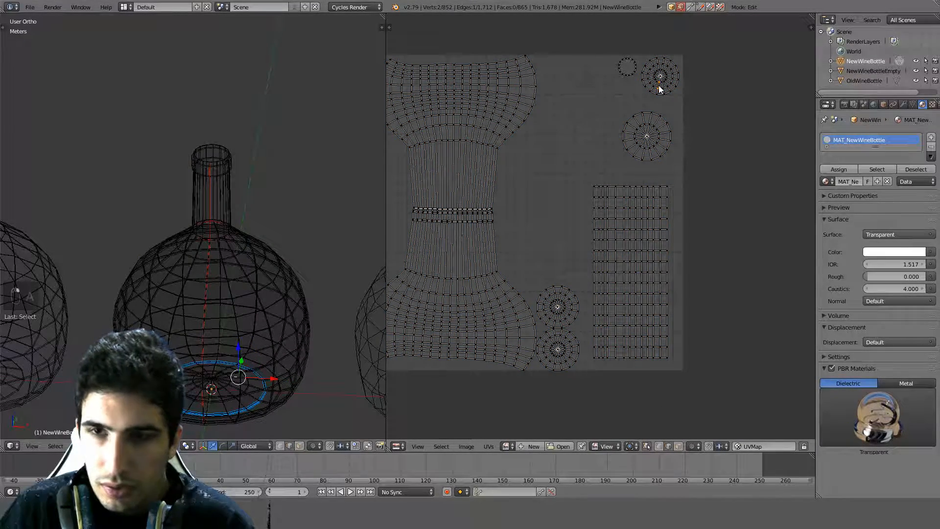
{"action": "left_click", "coordinate": [677, 446]}
Circle-select the large round UV island's faces to locate them on the bottle mesh.
{"action": "key", "text": "a"}
{"action": "key", "text": "a"}
{"action": "key", "text": "a"}
{"action": "key", "text": "c"}
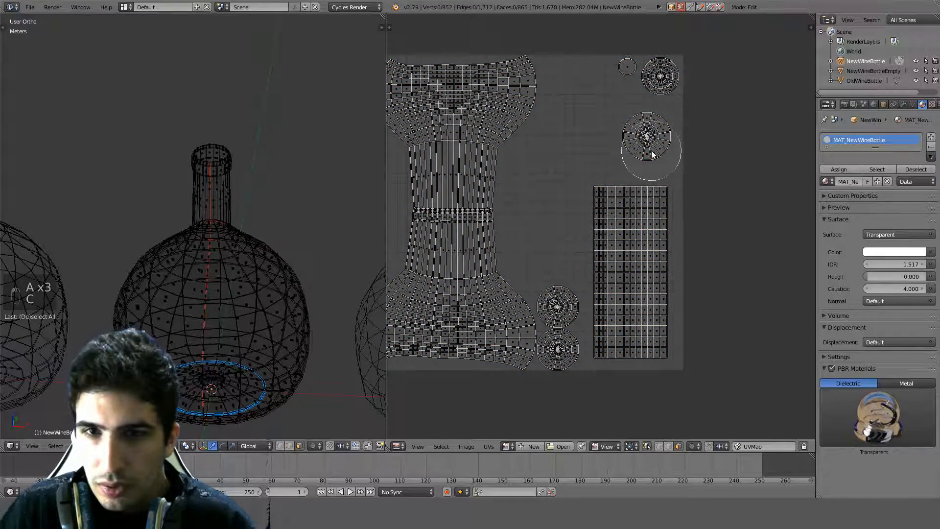
{"action": "left_click_drag", "start_coordinate": [651, 154], "coordinate": [647, 142]}
{"action": "right_click", "coordinate": [634, 145]}
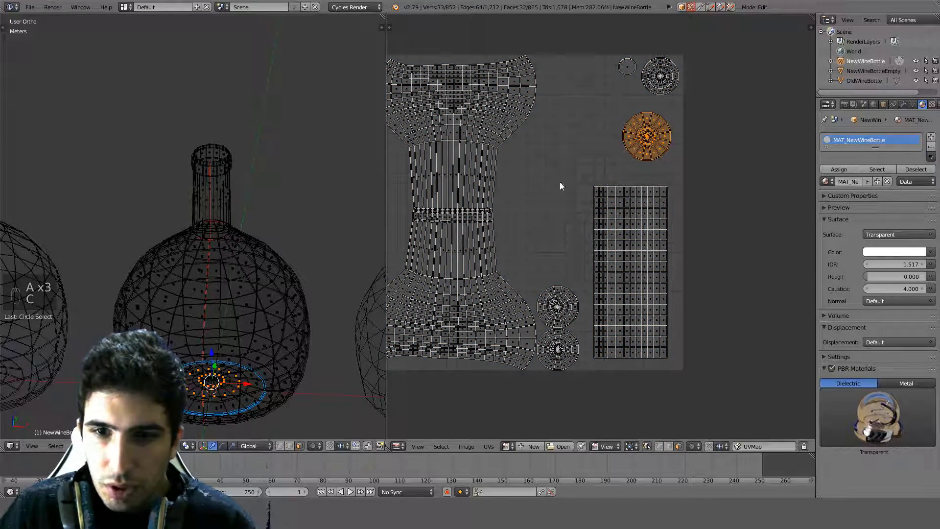
Select the upper-right round UV island's faces on the bottle's base and delete their vertices.
{"action": "key", "text": "a"}
{"action": "key", "text": "c"}
{"action": "left_click_drag", "start_coordinate": [656, 78], "coordinate": [662, 78]}
{"action": "right_click", "coordinate": [666, 80]}
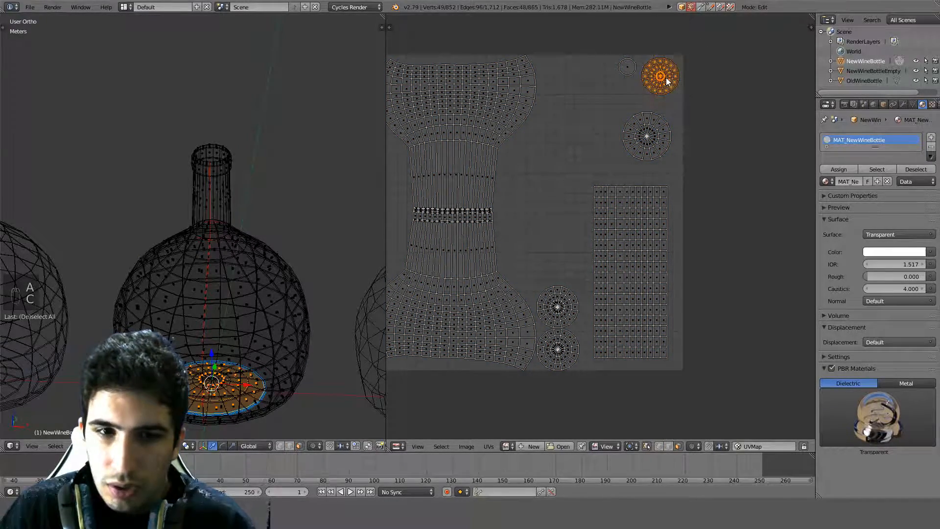
{"action": "middle_click_drag", "start_coordinate": [294, 157], "coordinate": [310, 226]}
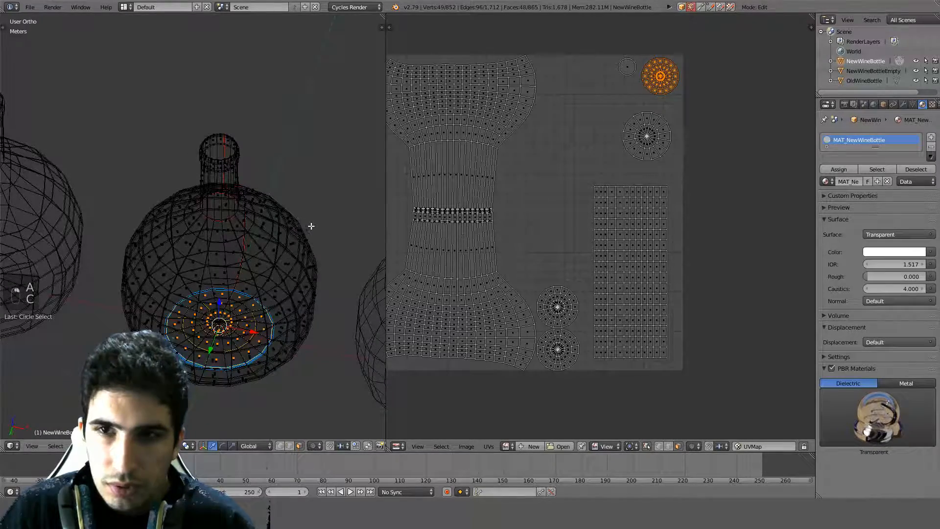
{"action": "key", "text": "Delete"}
{"action": "left_click", "coordinate": [262, 254]}
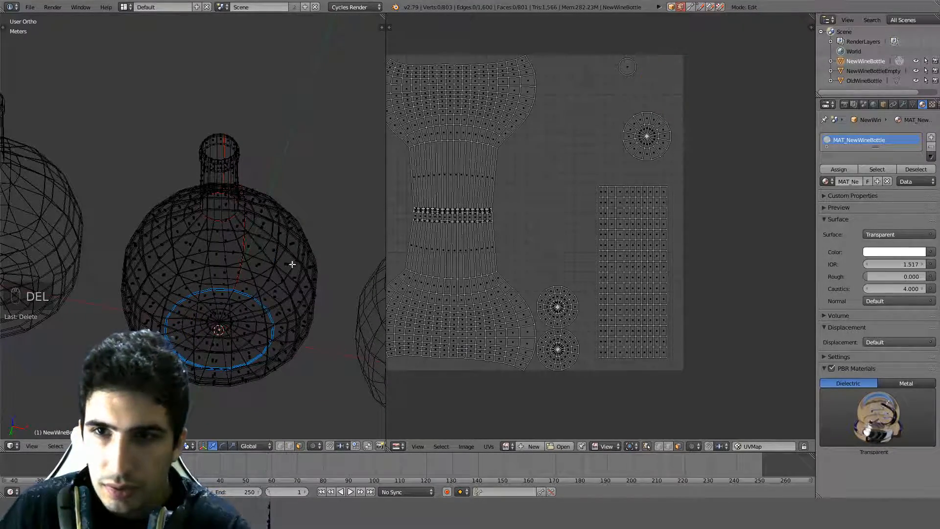
Inspect the bottle in solid shading, in and out of edit mode, and return to wireframe.
{"action": "key", "text": "z"}
{"action": "mouse_move", "coordinate": [292, 268]}
{"action": "middle_mouse_down"}
{"action": "mouse_move", "coordinate": [271, 234]}
{"action": "mouse_move", "coordinate": [236, 274]}
{"action": "mouse_move", "coordinate": [250, 267]}
{"action": "middle_mouse_up"}
{"action": "key", "text": "Tab"}
{"action": "key", "text": "Tab"}
{"action": "key", "text": "z"}
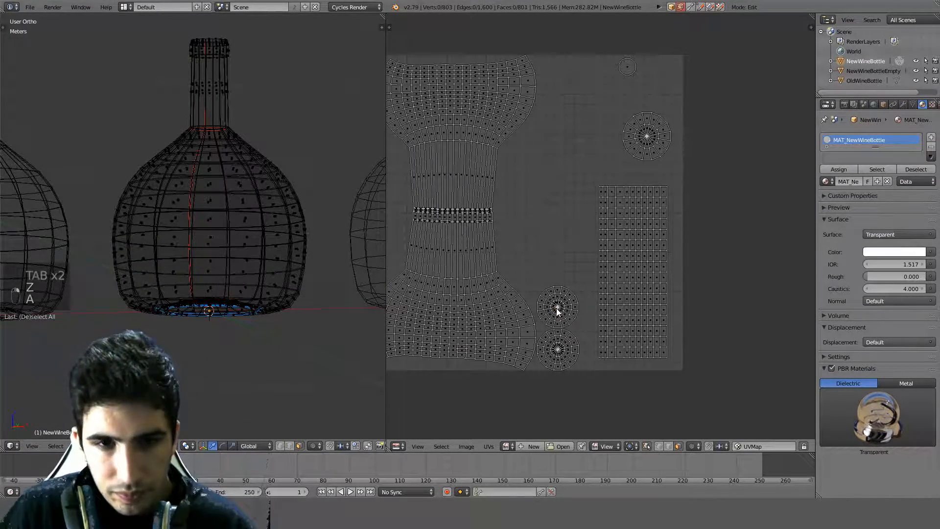
Select the upper of the two stacked round UV islands and trial-move its faces to identify them on the mesh.
{"action": "key", "text": "a"}
{"action": "key", "text": "c"}
{"action": "left_click", "coordinate": [557, 307]}
{"action": "middle_click_drag", "start_coordinate": [289, 289], "coordinate": [300, 308]}
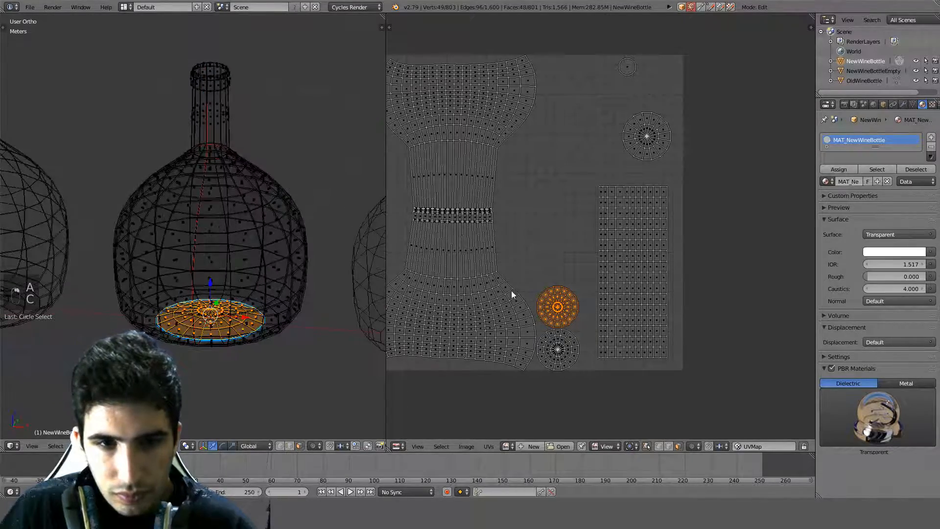
{"action": "key", "text": "g"}
{"action": "right_click", "coordinate": [735, 273]}
{"action": "key", "text": "g"}
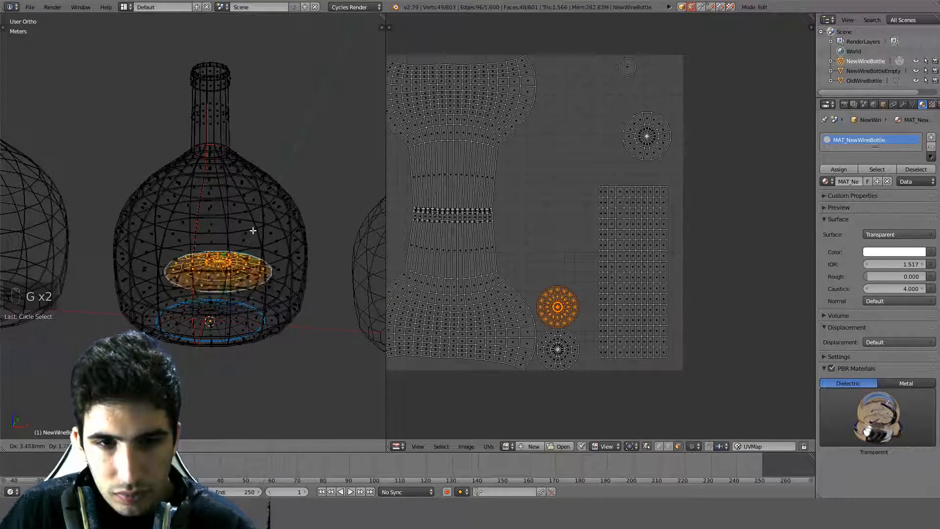
{"action": "right_click", "coordinate": [265, 265]}
Select the lowest round UV island's faces on the bottle's base and merge them into a single face.
{"action": "key", "text": "a"}
{"action": "key", "text": "c"}
{"action": "left_click", "coordinate": [562, 363]}
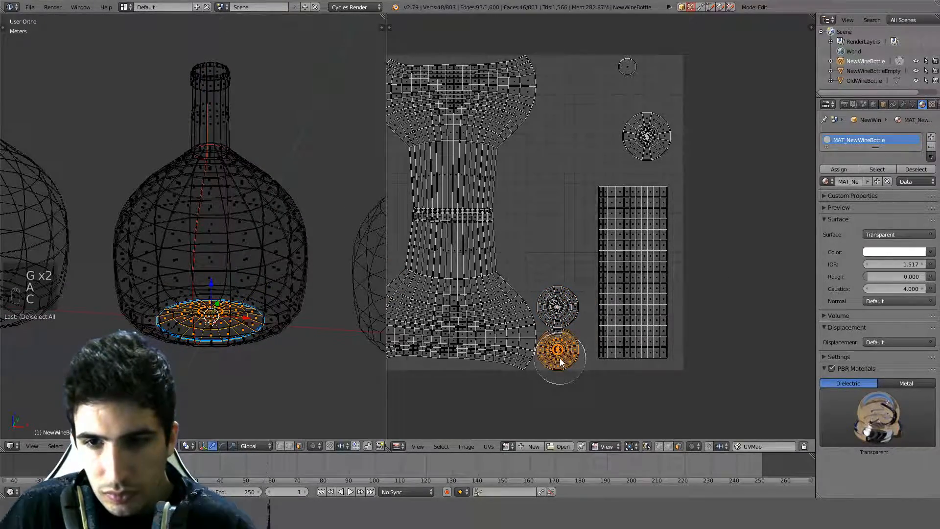
{"action": "right_click", "coordinate": [561, 360]}
{"action": "key", "text": "f"}
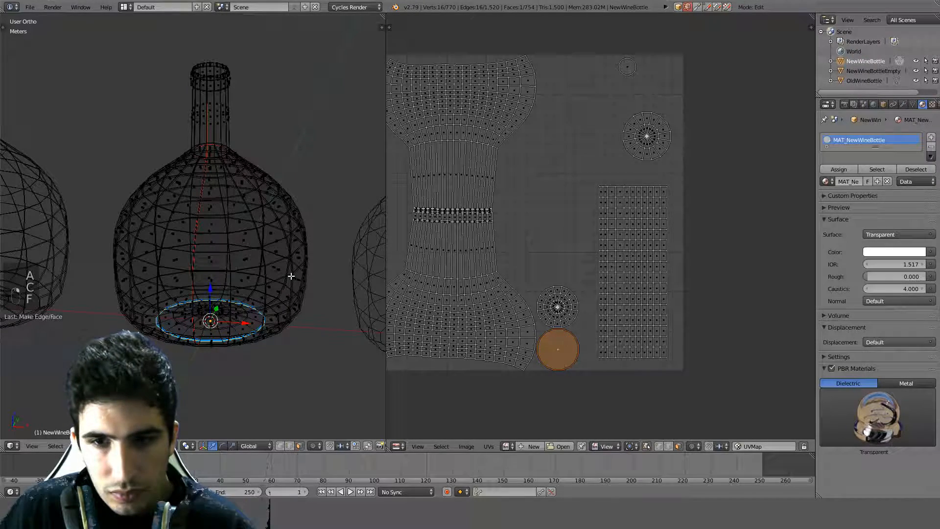
Undo the single-face merge on the bottle's base, trial-move the restored faces, and check the underside in solid shading.
{"action": "key", "text": "ctrl+z"}
{"action": "key", "text": "g"}
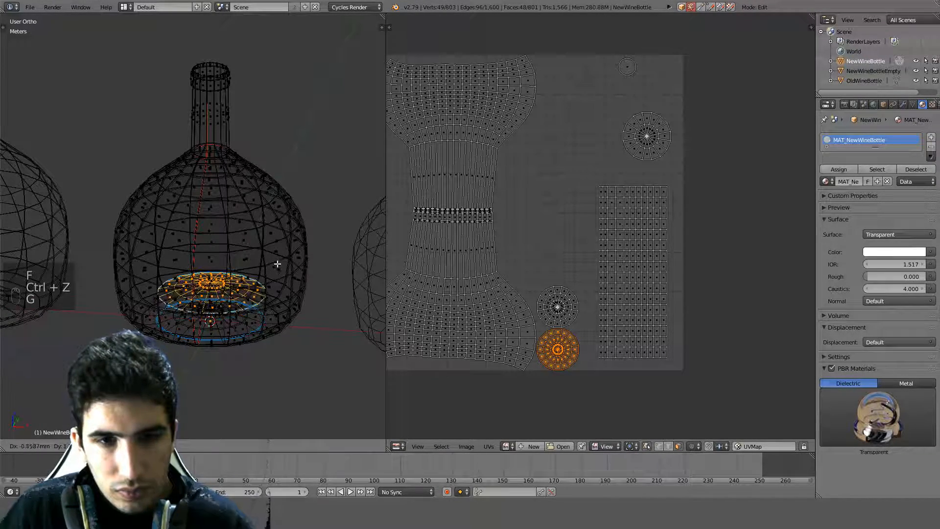
{"action": "right_click", "coordinate": [288, 235]}
{"action": "key", "text": "z"}
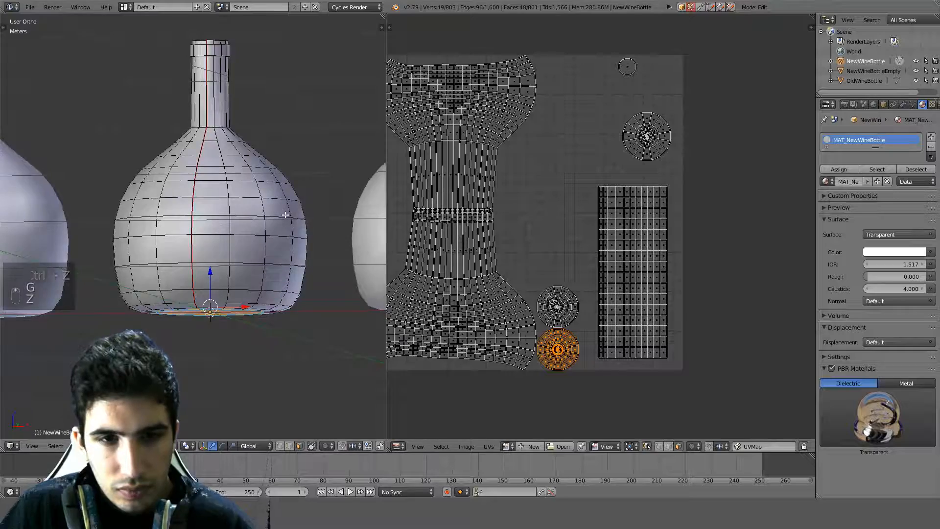
{"action": "key", "text": "z"}
{"action": "key", "text": "z"}
{"action": "middle_click_drag", "start_coordinate": [285, 215], "coordinate": [288, 161]}
Select the larger round UV island at the layout's right and trial-move its faces to identify them on the mesh.
{"action": "key", "text": "a"}
{"action": "key", "text": "c"}
{"action": "left_click", "coordinate": [651, 137]}
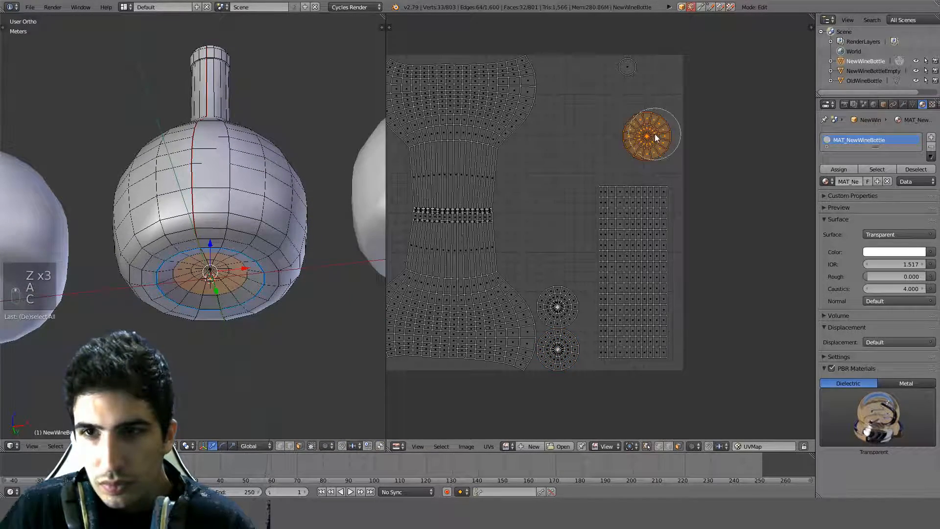
{"action": "right_click", "coordinate": [656, 138]}
{"action": "key", "text": "g"}
{"action": "right_click", "coordinate": [278, 289]}
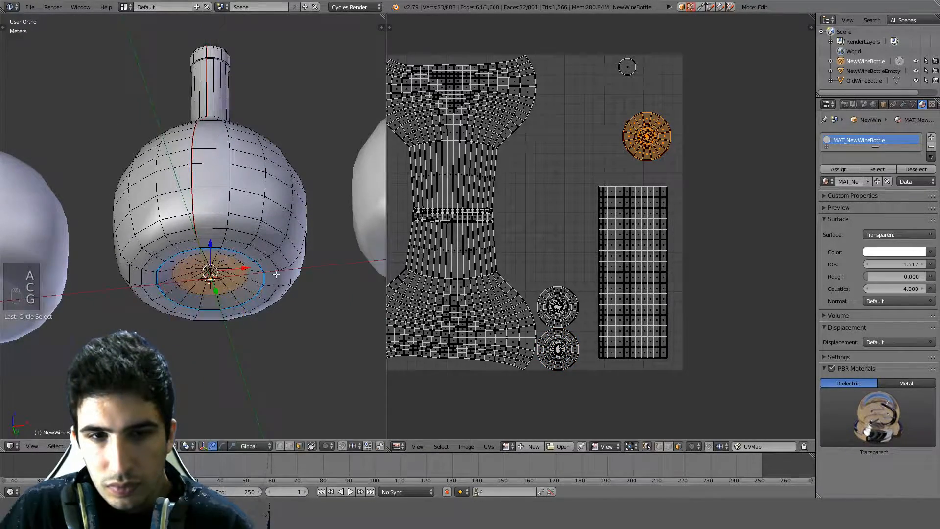
{"action": "key", "text": "z"}
{"action": "middle_click_drag", "start_coordinate": [275, 276], "coordinate": [275, 338]}
{"action": "key", "text": "g"}
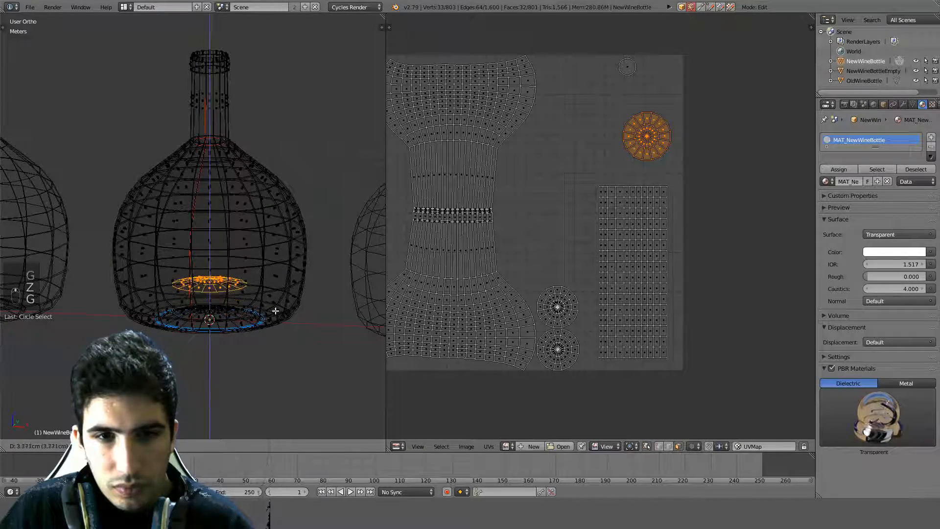
{"action": "right_click", "coordinate": [276, 311]}
Examine the bottle's base in solid and wireframe shading, in and out of edit mode, with the faces deselected for a close look.
{"action": "middle_click_drag", "start_coordinate": [293, 298], "coordinate": [301, 261]}
{"action": "key", "text": "z"}
{"action": "key", "text": "z"}
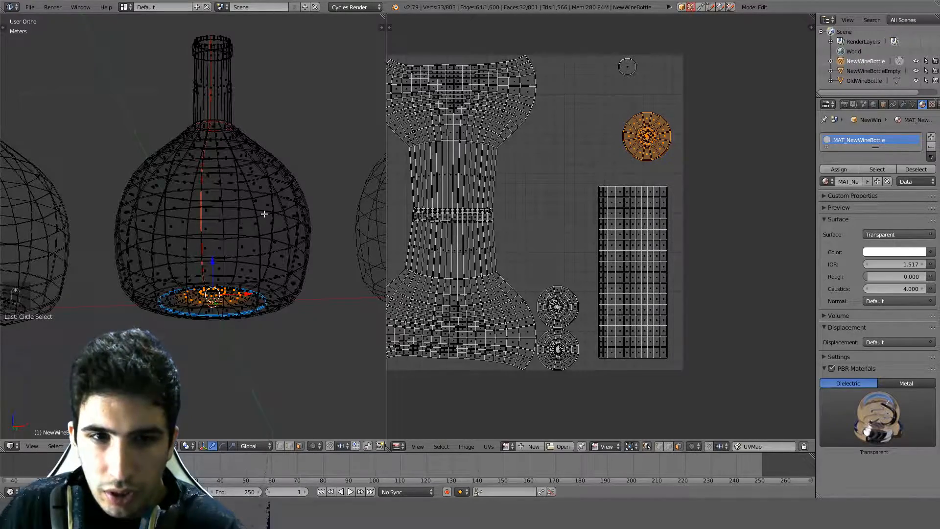
{"action": "middle_click_drag", "start_coordinate": [264, 214], "coordinate": [280, 258]}
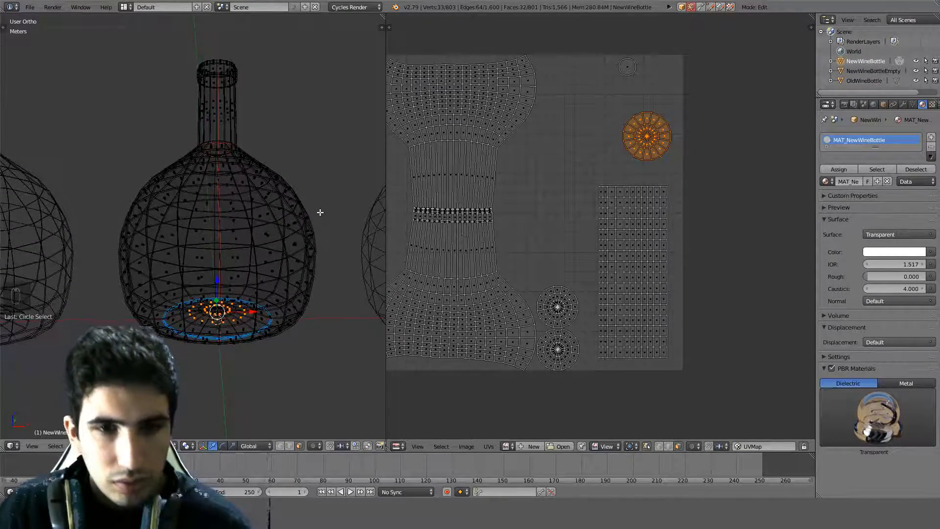
{"action": "key", "text": "Tab"}
{"action": "key", "text": "Tab"}
{"action": "scroll", "coordinate": [297, 249], "scroll_direction": "up", "scroll_amount": 3}
{"action": "key", "text": "z"}
{"action": "key", "text": "z"}
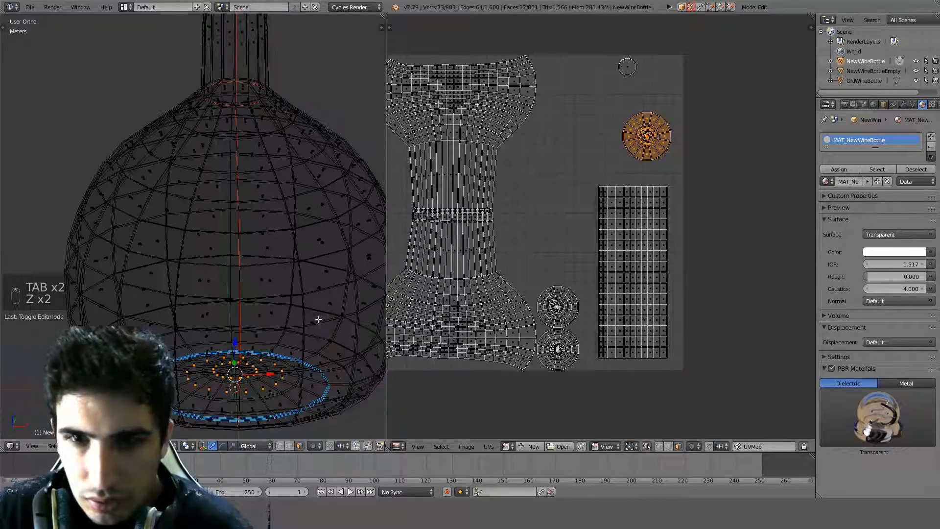
{"action": "key", "text": "a"}
{"action": "scroll", "coordinate": [269, 294], "scroll_direction": "up", "scroll_amount": 5}
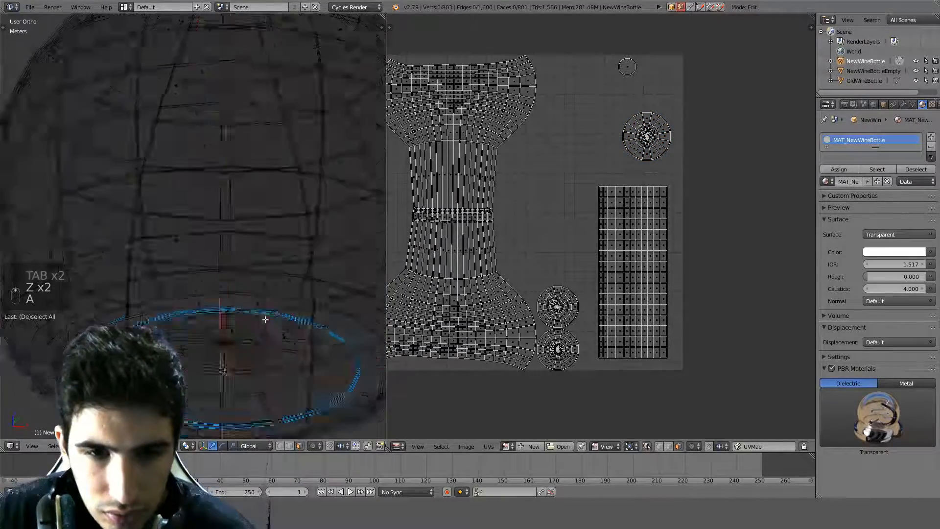
{"action": "middle_click_drag", "start_coordinate": [266, 320], "coordinate": [218, 280]}
Undo the recent edits back to before the upper-right round UV island's vertices were deleted.
{"action": "key", "text": "c"}
{"action": "left_click", "coordinate": [649, 134]}
{"action": "right_click", "coordinate": [650, 136]}
{"action": "key", "text": "ctrl+z"}
{"action": "key", "text": "ctrl+z"}
{"action": "key", "text": "ctrl+z"}
{"action": "key", "text": "ctrl+z"}
{"action": "key", "text": "ctrl+z"}
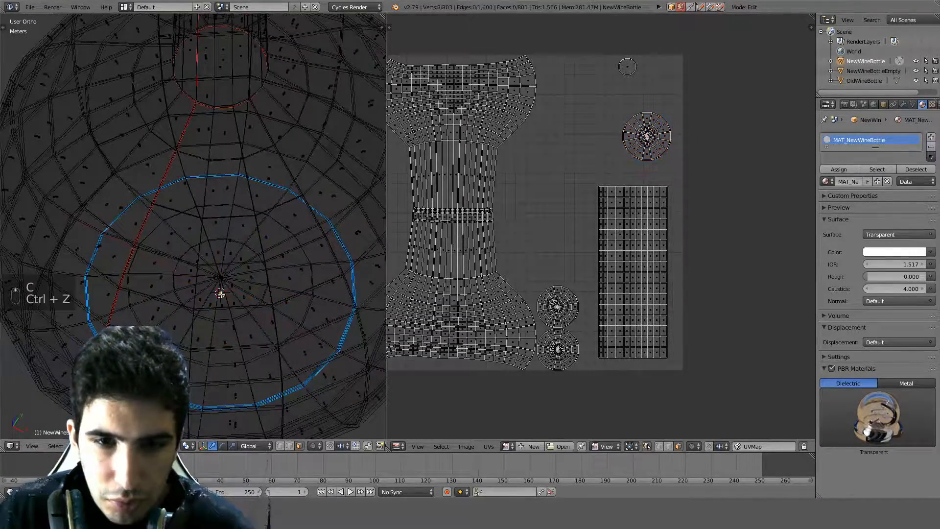
{"action": "key", "text": "ctrl+z"}
{"action": "key", "text": "ctrl+z"}
{"action": "key", "text": "ctrl+z"}
{"action": "key", "text": "ctrl+z"}
{"action": "key", "text": "ctrl+z"}
{"action": "key", "text": "ctrl+z"}
{"action": "key", "text": "ctrl+z"}
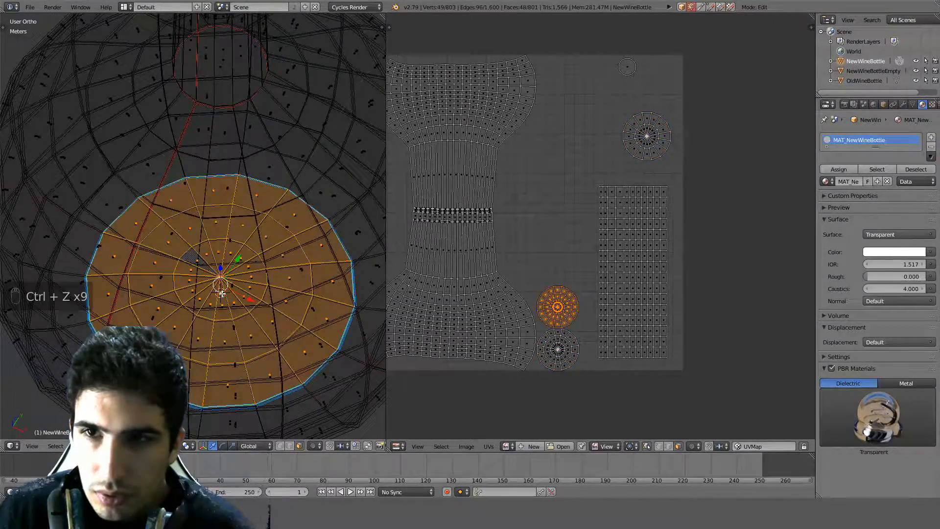
{"action": "key", "text": "ctrl+z"}
{"action": "key", "text": "ctrl+z"}
{"action": "key", "text": "ctrl+z"}
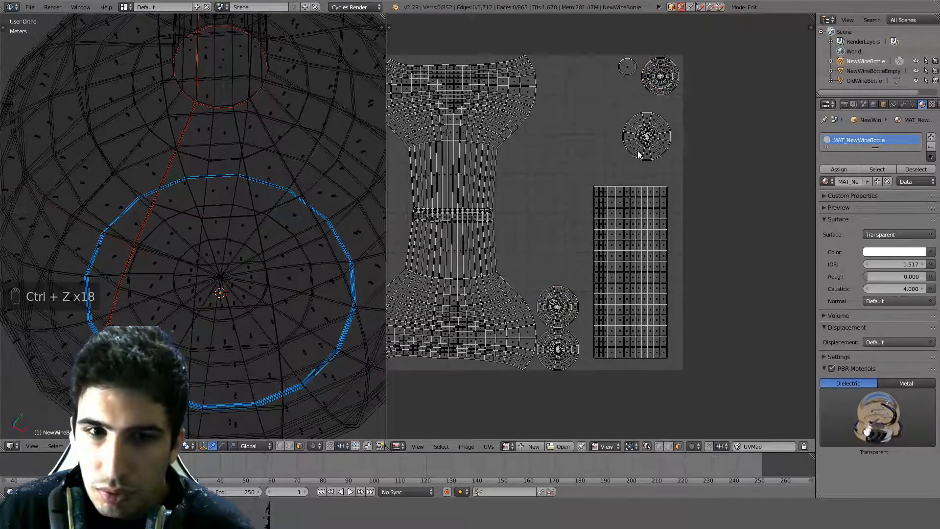
Select the upper-right round UV island's faces on the base and trial-move them vertically to identify them on the mesh.
{"action": "key", "text": "a"}
{"action": "key", "text": "a"}
{"action": "key", "text": "a"}
{"action": "key", "text": "c"}
{"action": "left_click", "coordinate": [220, 288]}
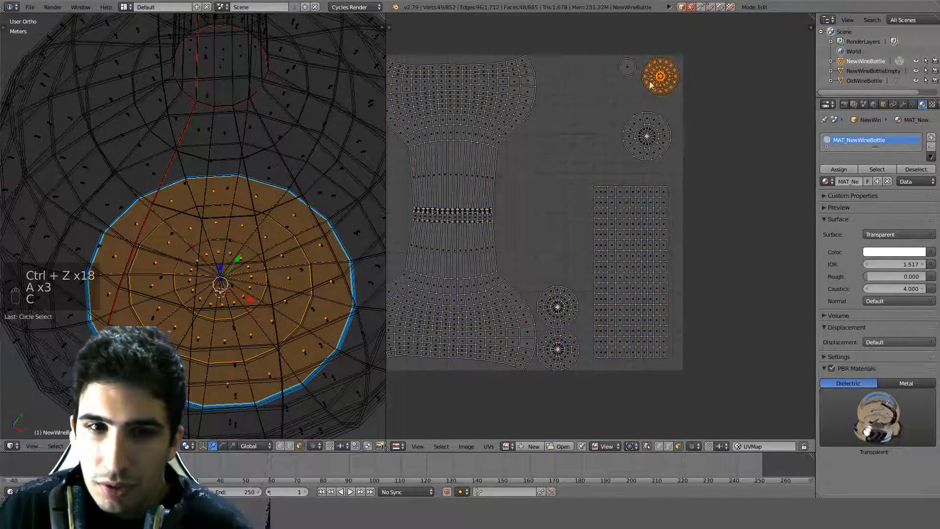
{"action": "scroll", "coordinate": [318, 208], "scroll_direction": "down", "scroll_amount": 4}
{"action": "middle_click_drag", "start_coordinate": [284, 216], "coordinate": [277, 153]}
{"action": "key", "text": "g"}
{"action": "key", "text": "z"}
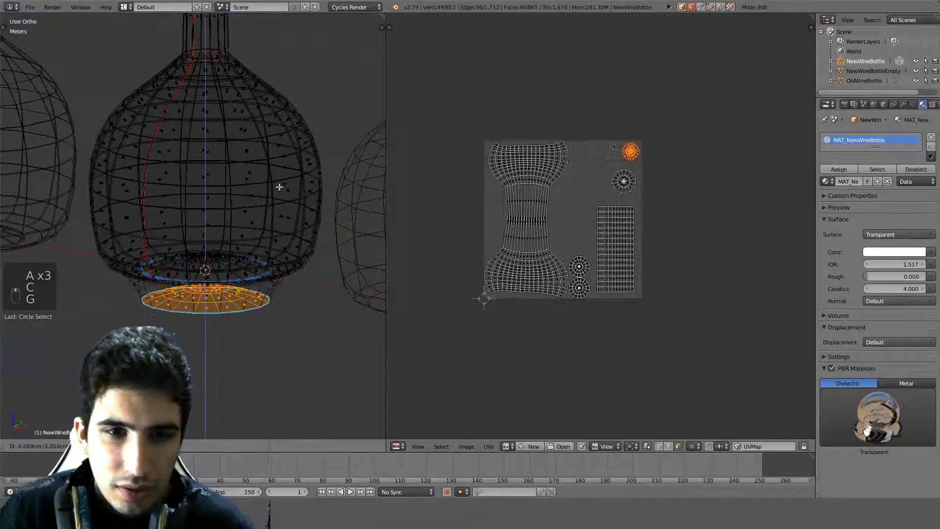
{"action": "right_click", "coordinate": [278, 211]}
Select the larger round UV island just below the upper-right one and delete its vertices.
{"action": "scroll", "coordinate": [653, 189], "scroll_direction": "up", "scroll_amount": 3}
{"action": "key", "text": "a"}
{"action": "key", "text": "c"}
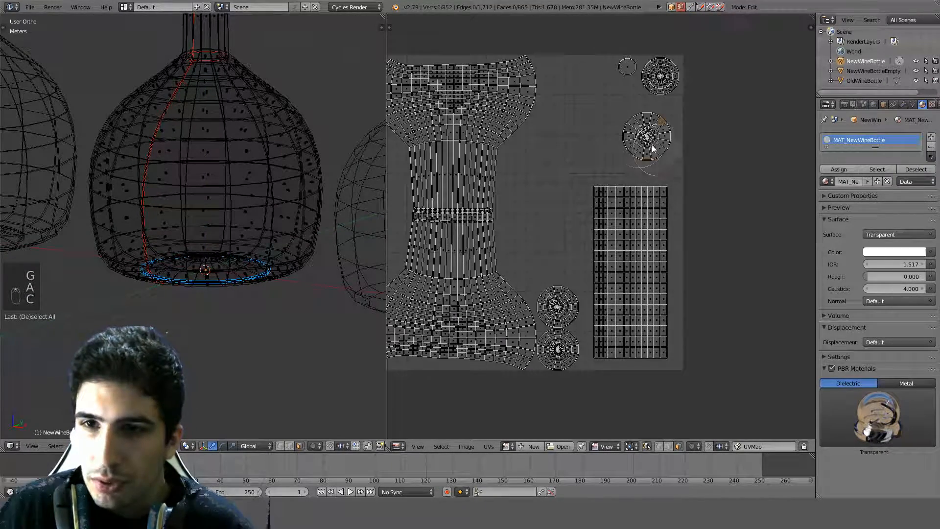
{"action": "left_click", "coordinate": [649, 139]}
{"action": "right_click", "coordinate": [649, 139]}
{"action": "key", "text": "Delete"}
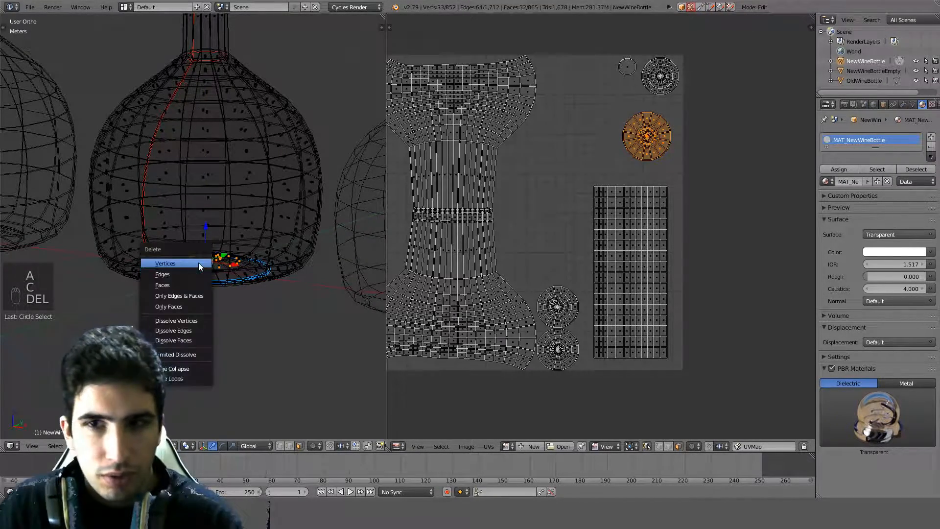
{"action": "left_click", "coordinate": [198, 263]}
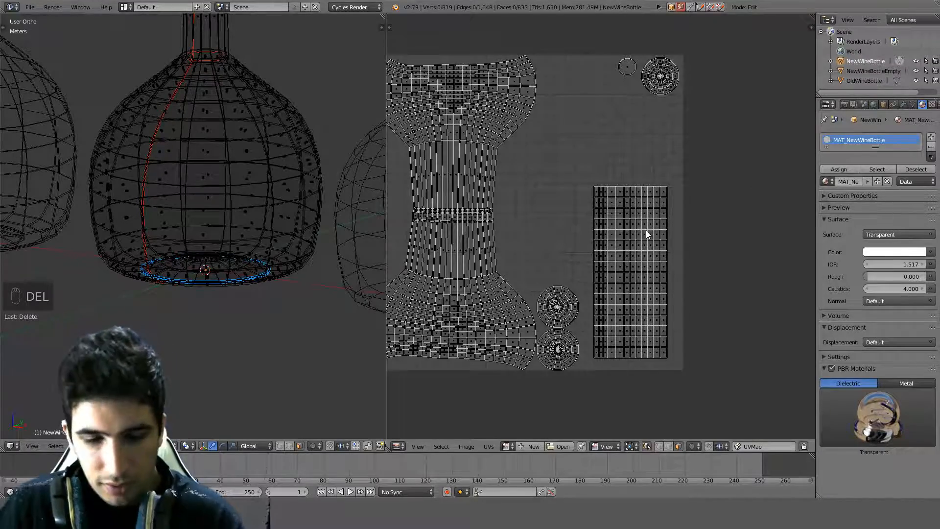
Try to enlarge the rectangular UV island by about 1.34 and fit it into the UV square's lower-right corner.
{"action": "key", "text": "l"}
{"action": "key", "text": "l"}
{"action": "key", "text": "s"}
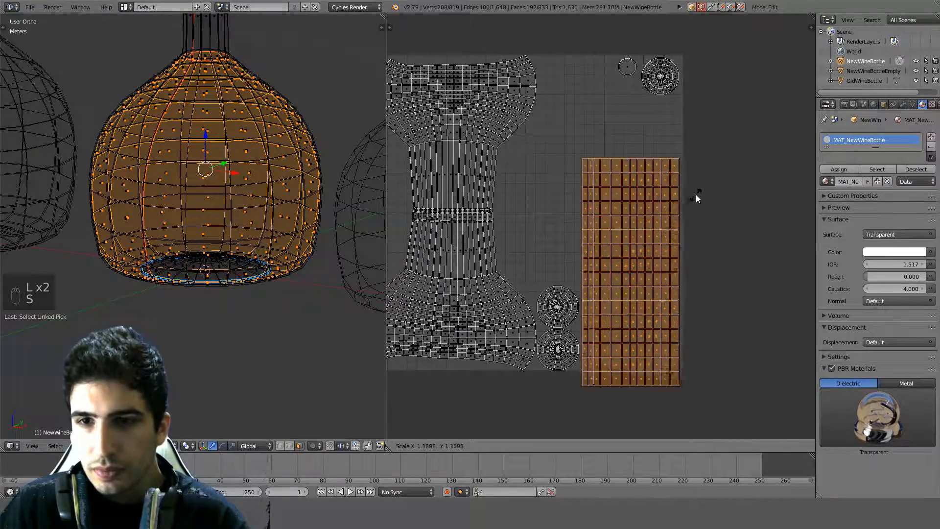
{"action": "left_click", "coordinate": [694, 192]}
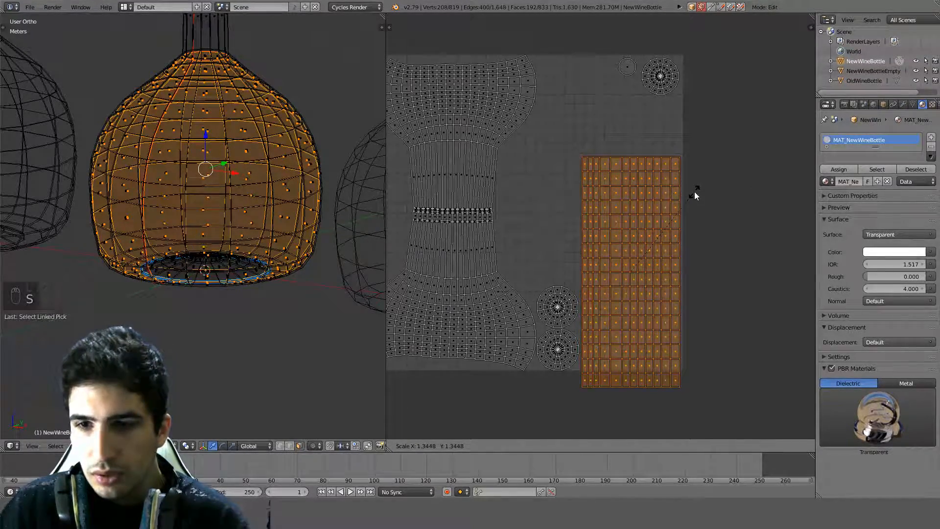
{"action": "key", "text": "g"}
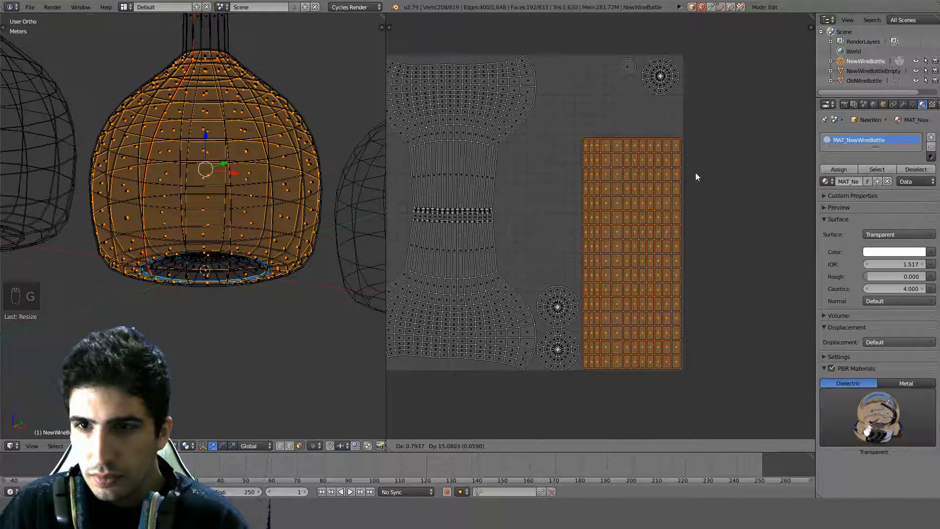
{"action": "left_click", "coordinate": [697, 175]}
{"action": "scroll", "coordinate": [521, 216], "scroll_direction": "down", "scroll_amount": 2}
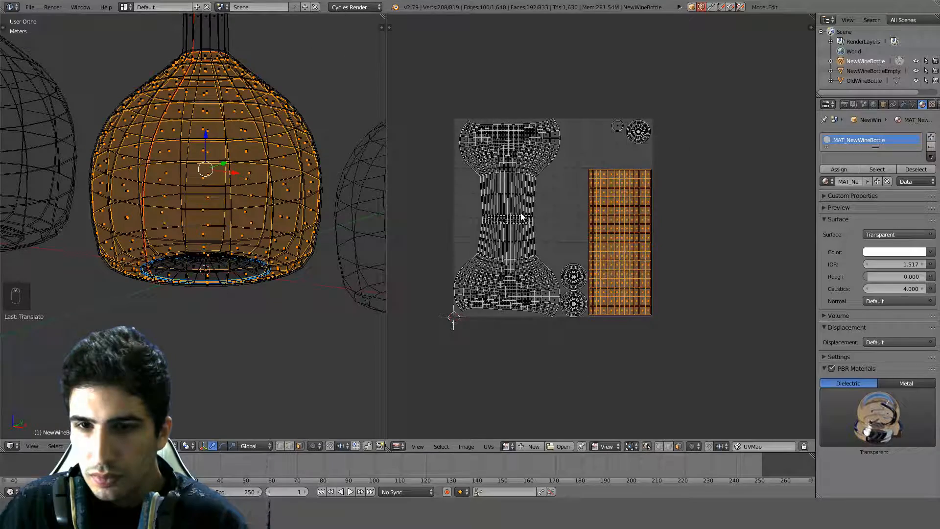
{"action": "key", "text": "ctrl+z"}
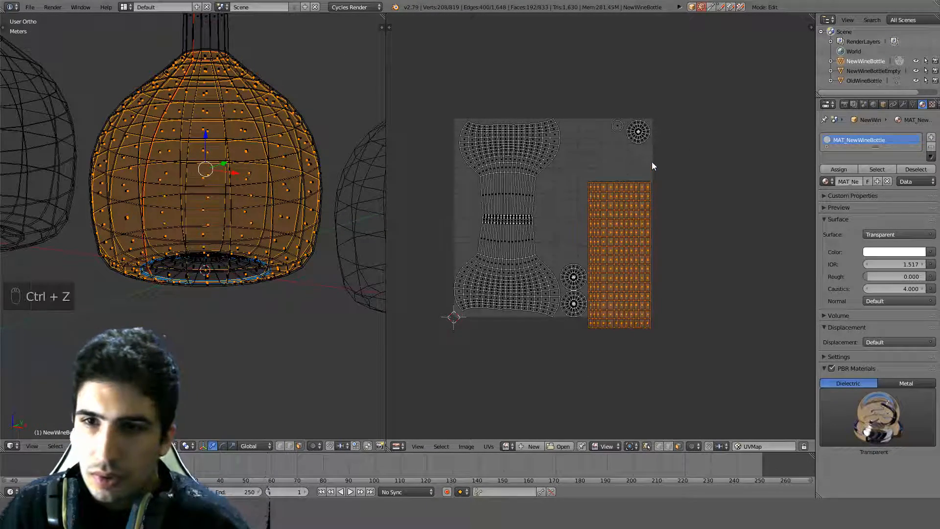
{"action": "key", "text": "ctrl+z"}
Turn off UV selection sync and select the whole bottle mesh to display all its UV islands.
{"action": "key", "text": "k"}
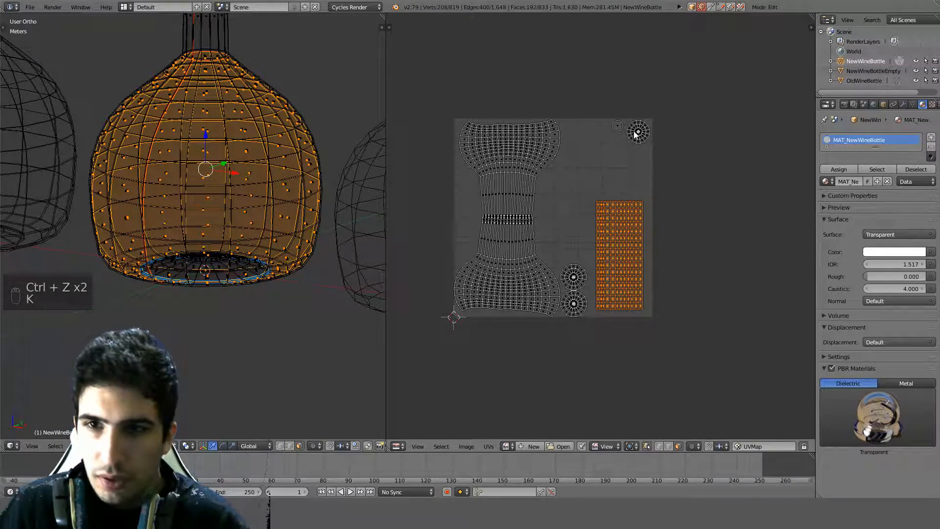
{"action": "left_click", "coordinate": [646, 446]}
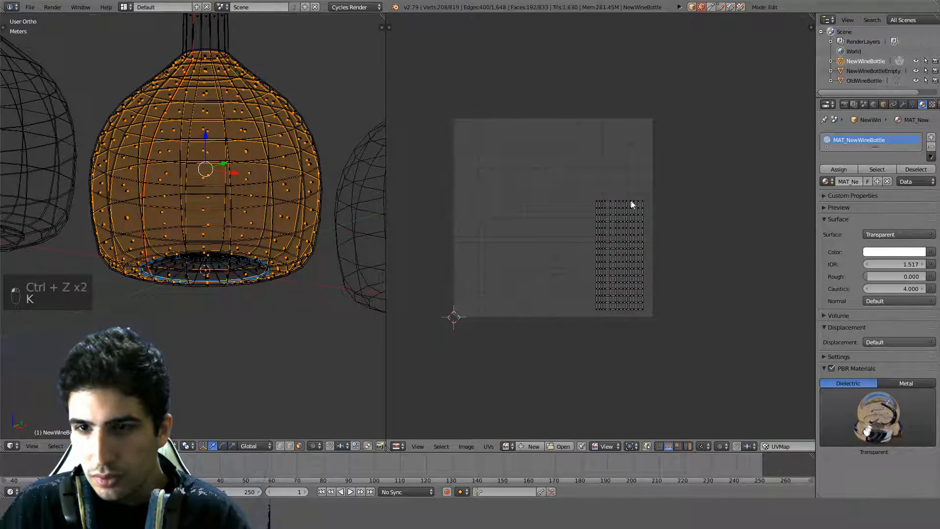
{"action": "key", "text": "a"}
{"action": "key", "text": "a"}
{"action": "key", "text": "a"}
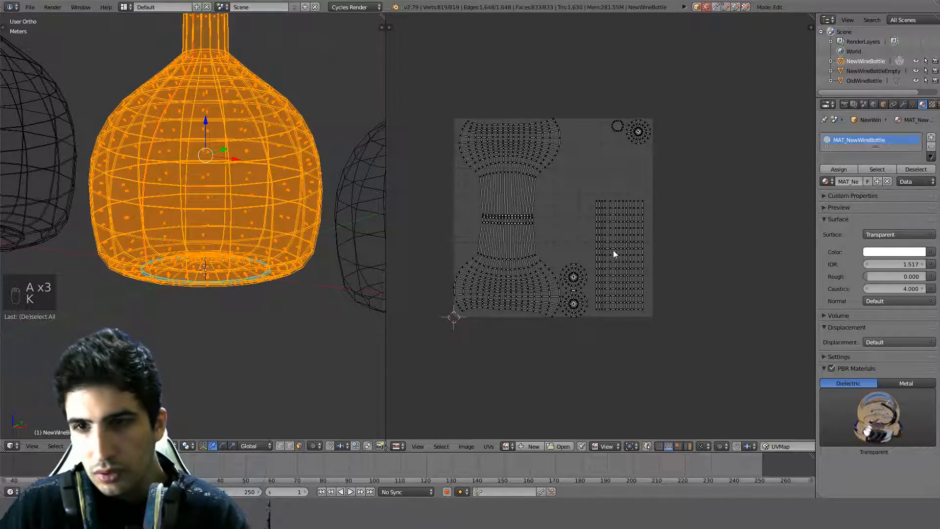
Select the upper-right round and rectangular UV islands together, enlarge them, and adjust their size and position along the UV square's right edge.
{"action": "key", "text": "l"}
{"action": "key", "text": "l"}
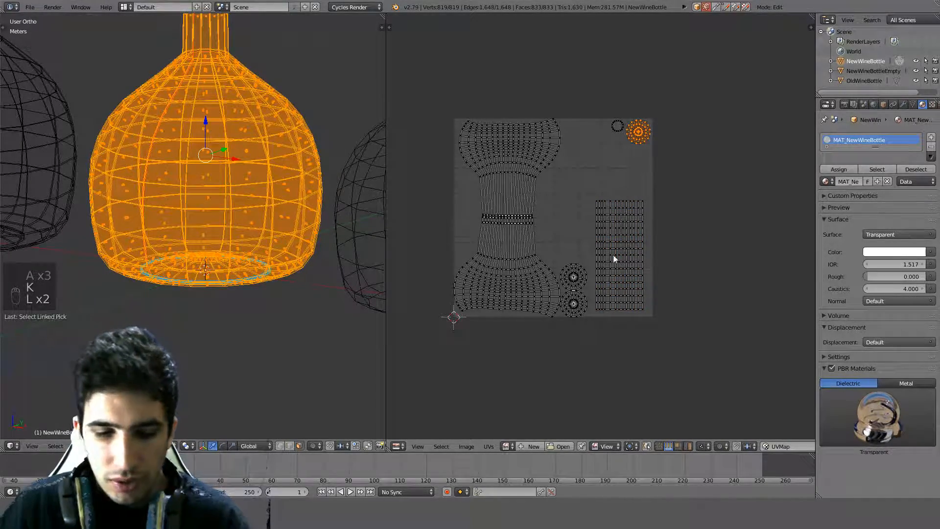
{"action": "key", "text": "shift+l"}
{"action": "key", "text": "s"}
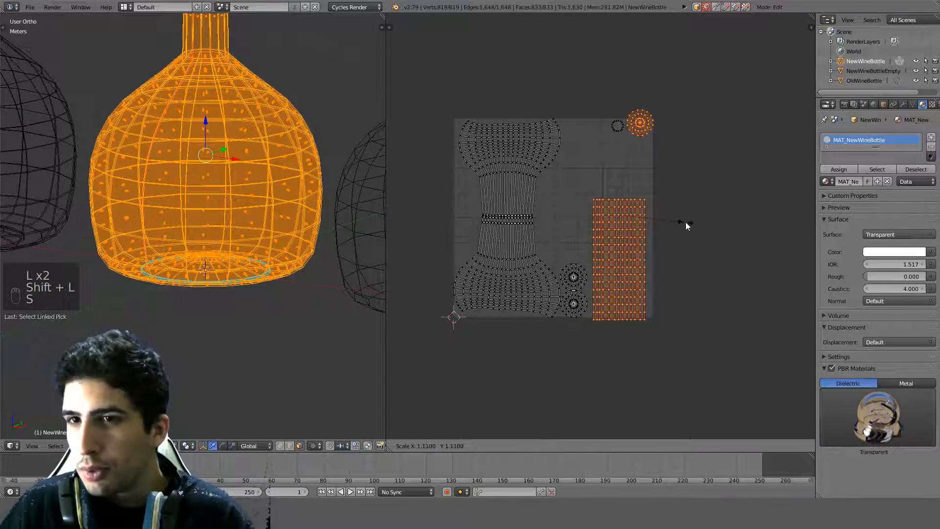
{"action": "left_click", "coordinate": [708, 211]}
{"action": "key", "text": "g"}
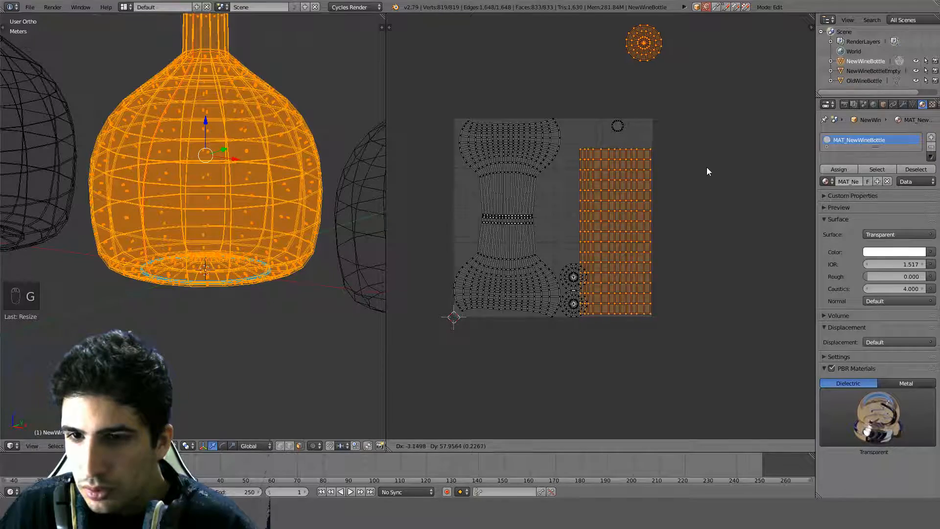
{"action": "key", "text": "s"}
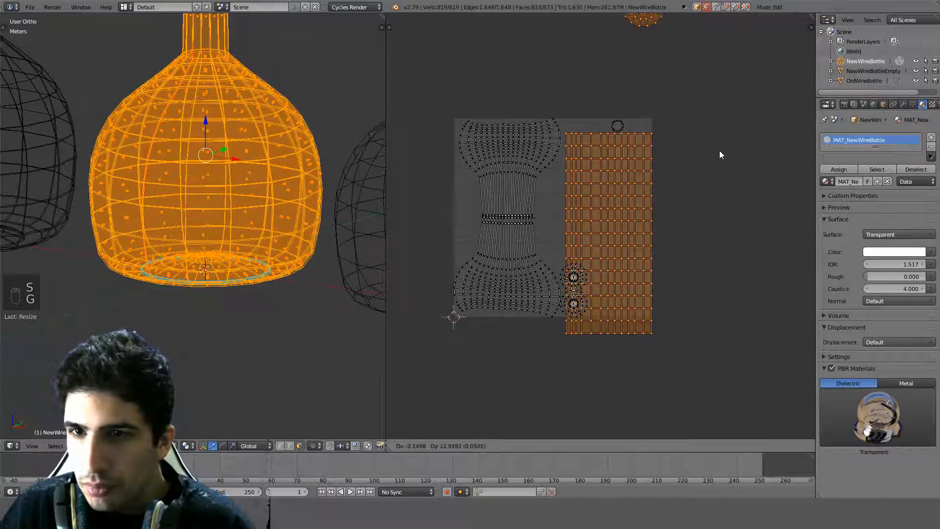
{"action": "key", "text": "s"}
Try to reposition both enlarged islands and place the round one in the gap between the two larger UV islands.
{"action": "key", "text": "g"}
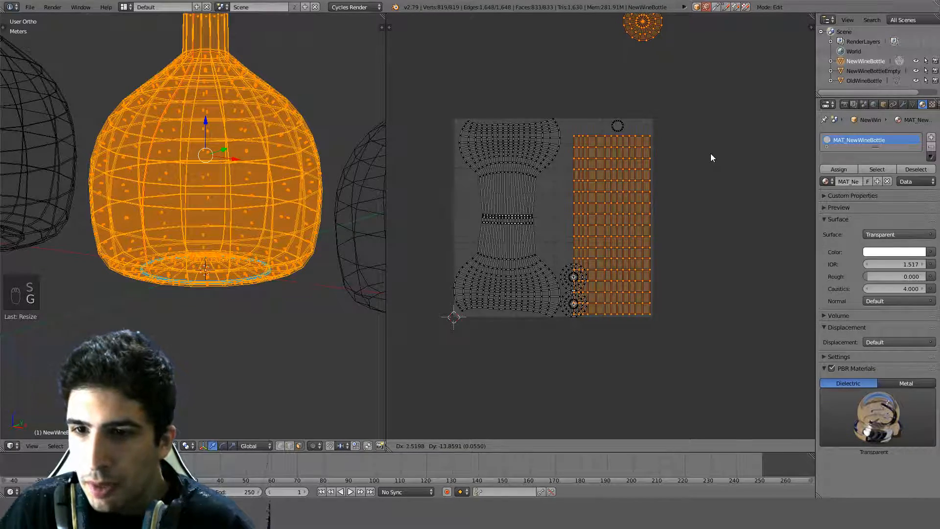
{"action": "left_click", "coordinate": [712, 157]}
{"action": "key", "text": "a"}
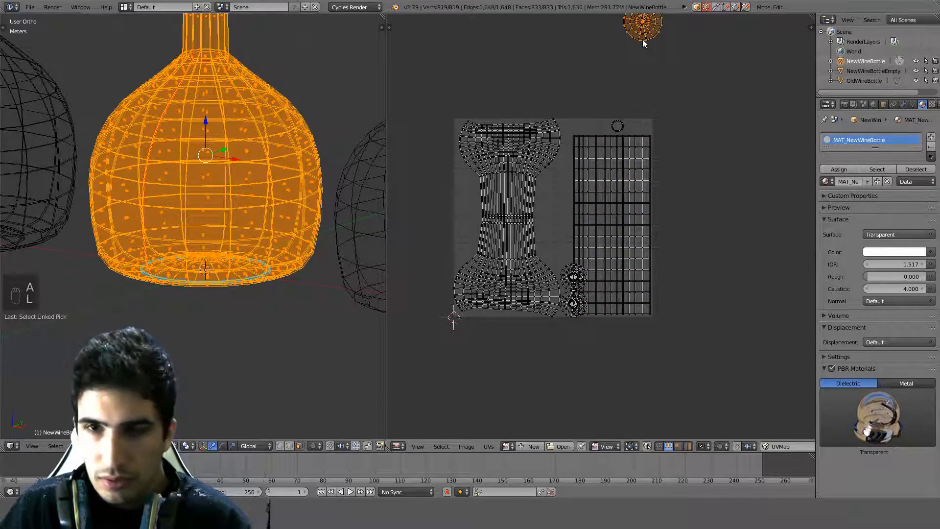
{"action": "key", "text": "g"}
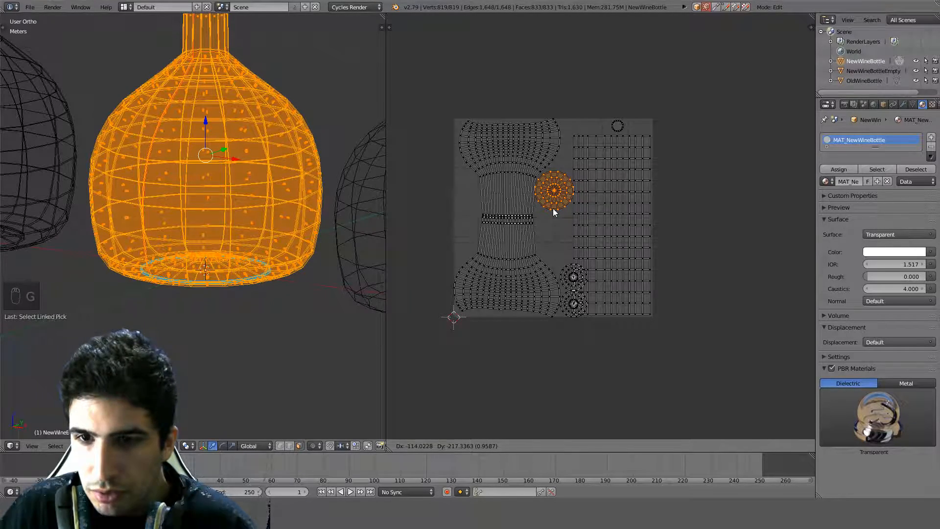
{"action": "right_click", "coordinate": [554, 212]}
{"action": "key", "text": "ctrl+z"}
{"action": "key", "text": "ctrl+z"}
{"action": "key", "text": "ctrl+z"}
Scale both selected UV islands to about 0.93 and move them so the rectangle fits the UV square's lower-right corner.
{"action": "key", "text": "s"}
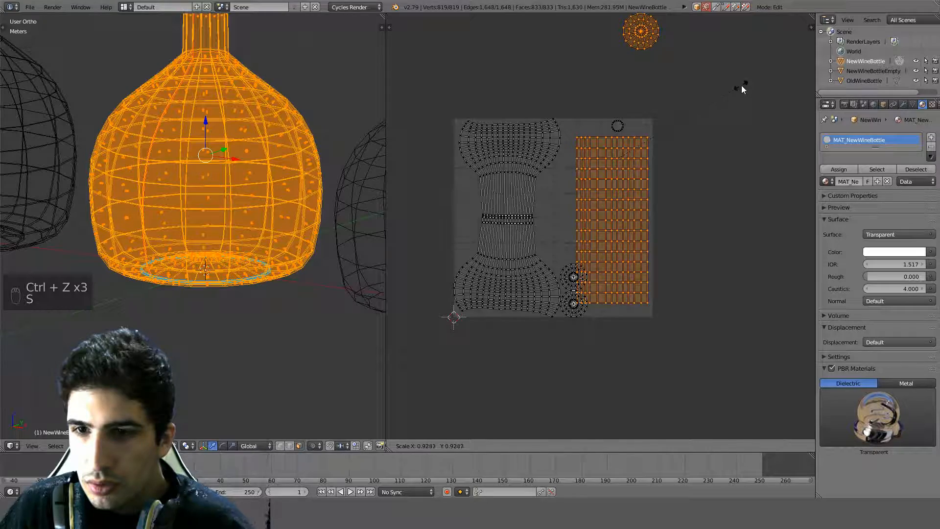
{"action": "left_click", "coordinate": [741, 85]}
{"action": "key", "text": "g"}
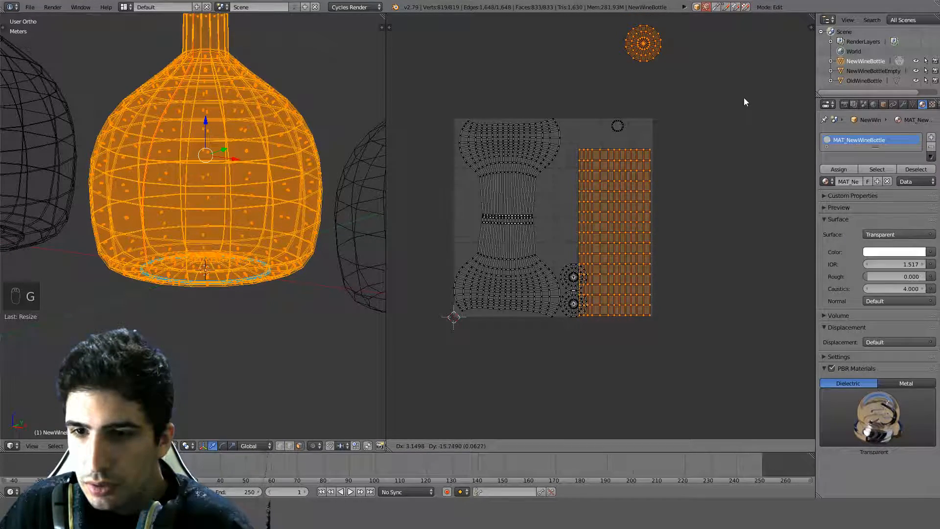
{"action": "left_click", "coordinate": [744, 95]}
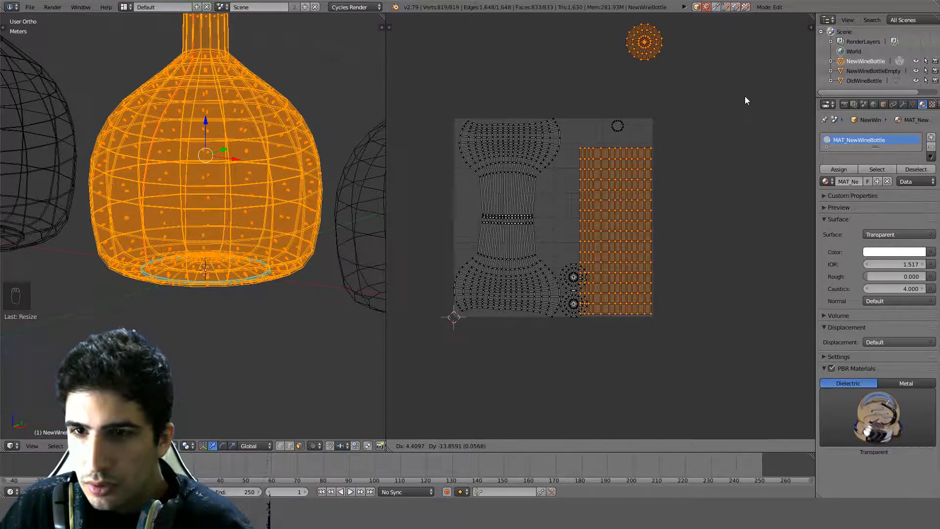
Move only the large round UV island into the gap between the bottle-shaped island and the rectangular grid island.
{"action": "key", "text": "a"}
{"action": "key", "text": "l"}
{"action": "scroll", "coordinate": [646, 49], "scroll_direction": "up", "scroll_amount": 4}
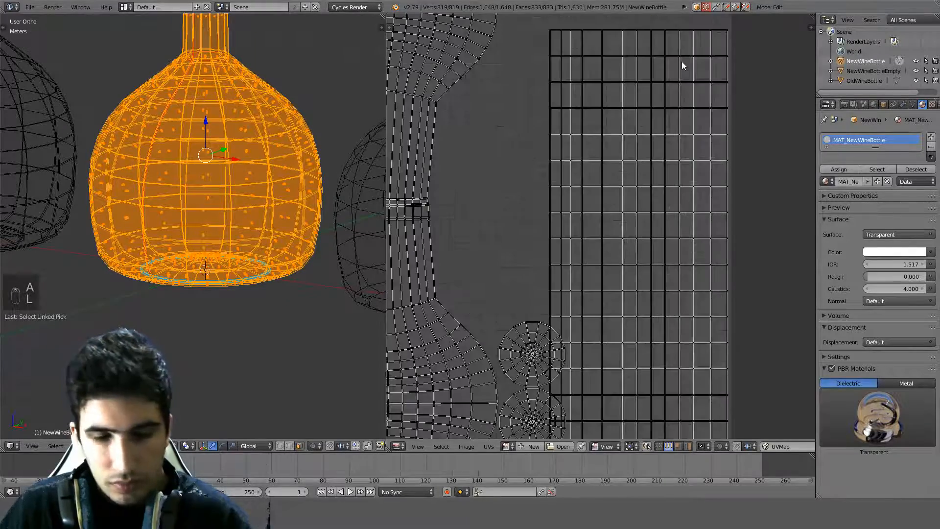
{"action": "key", "text": "g"}
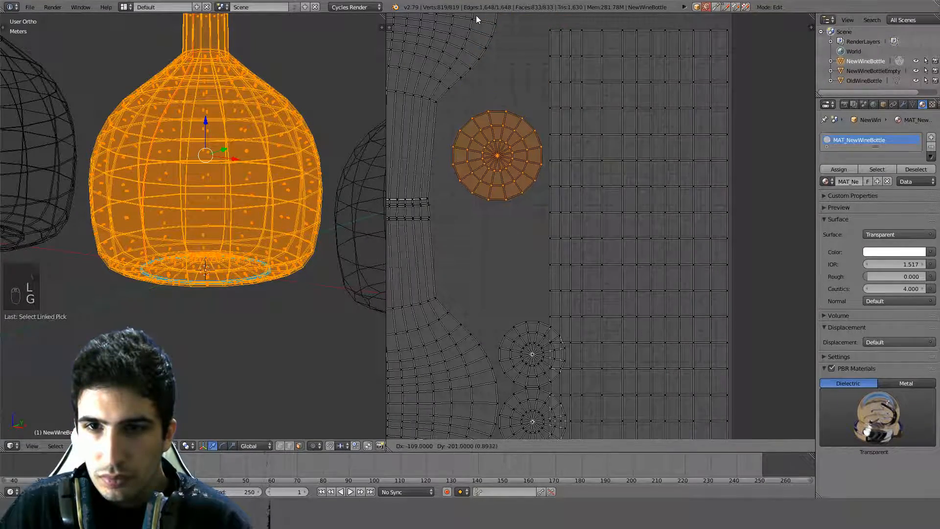
{"action": "left_click", "coordinate": [475, 16]}
{"action": "scroll", "coordinate": [559, 160], "scroll_direction": "down", "scroll_amount": 3}
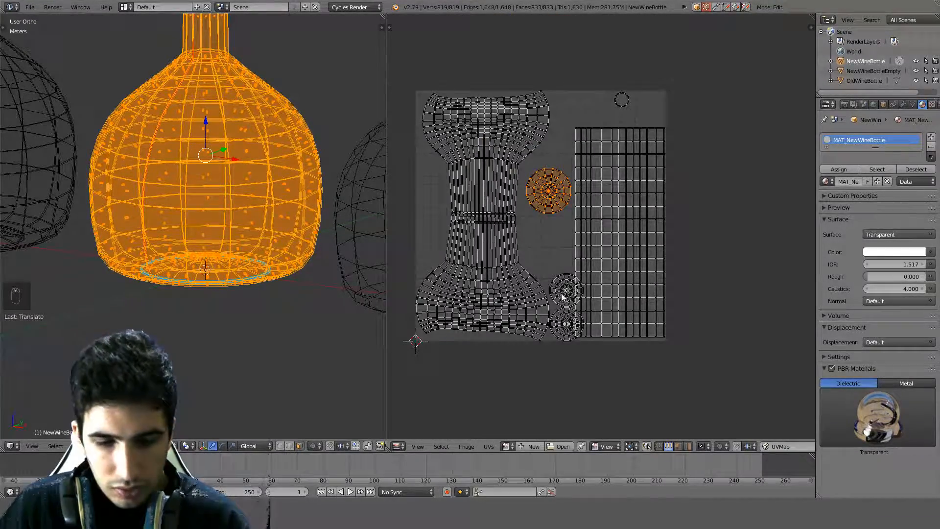
Select the two small overlapping round UV islands and move them together off the rectangular island into the gap below the large round one.
{"action": "key", "text": "l"}
{"action": "key", "text": "l"}
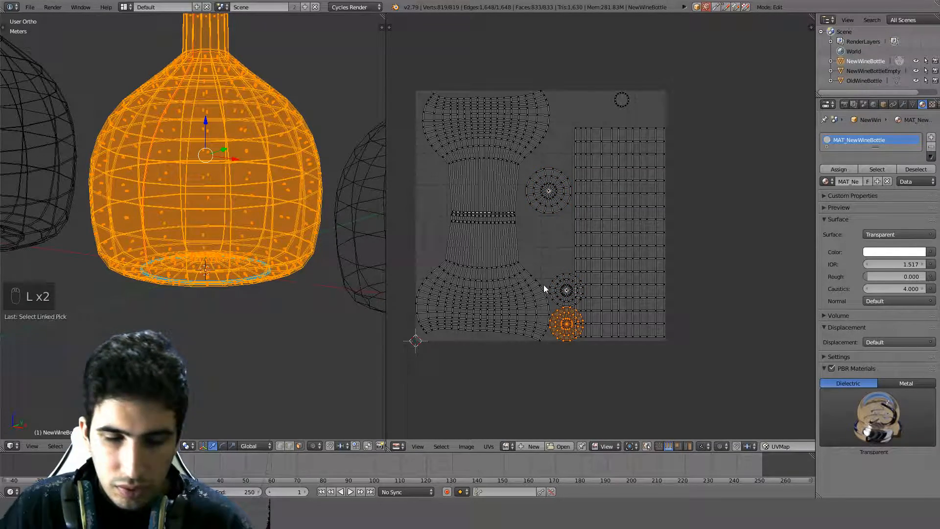
{"action": "key", "text": "g"}
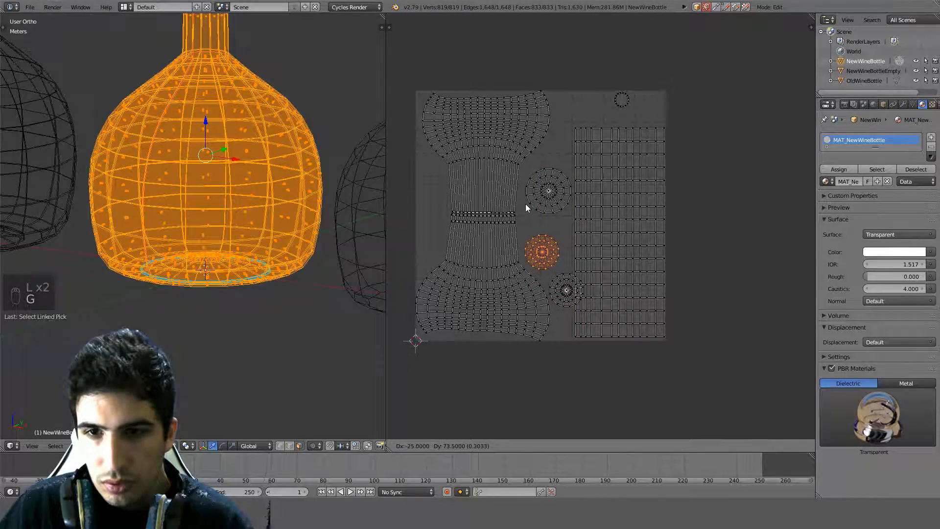
{"action": "right_click", "coordinate": [526, 204]}
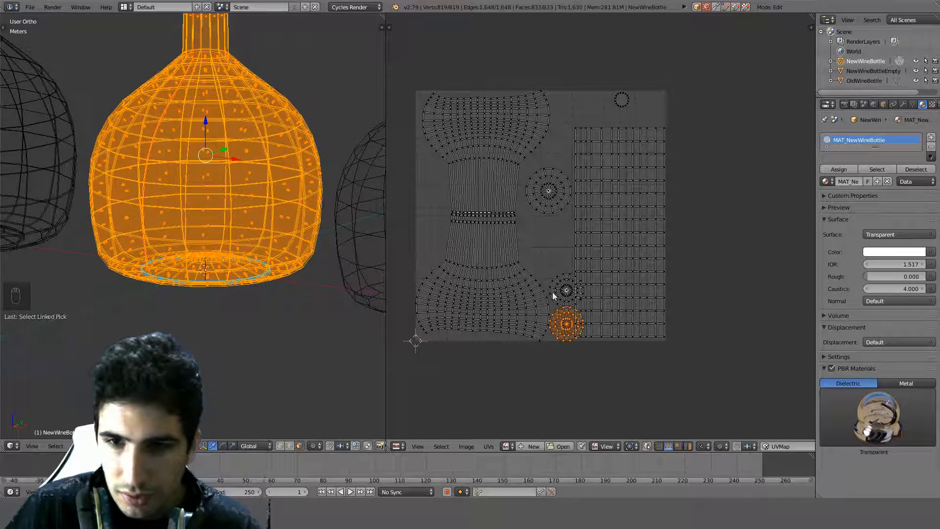
{"action": "key", "text": "shift+l"}
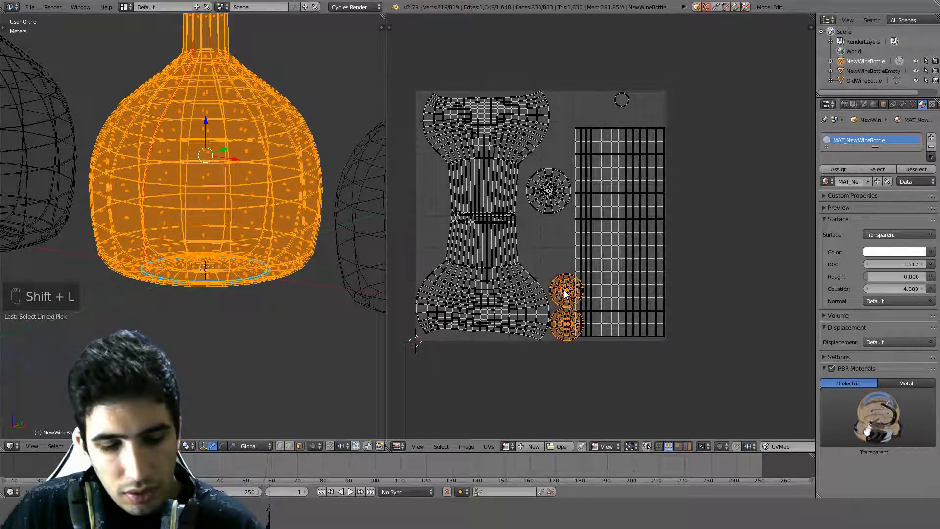
{"action": "key", "text": "g"}
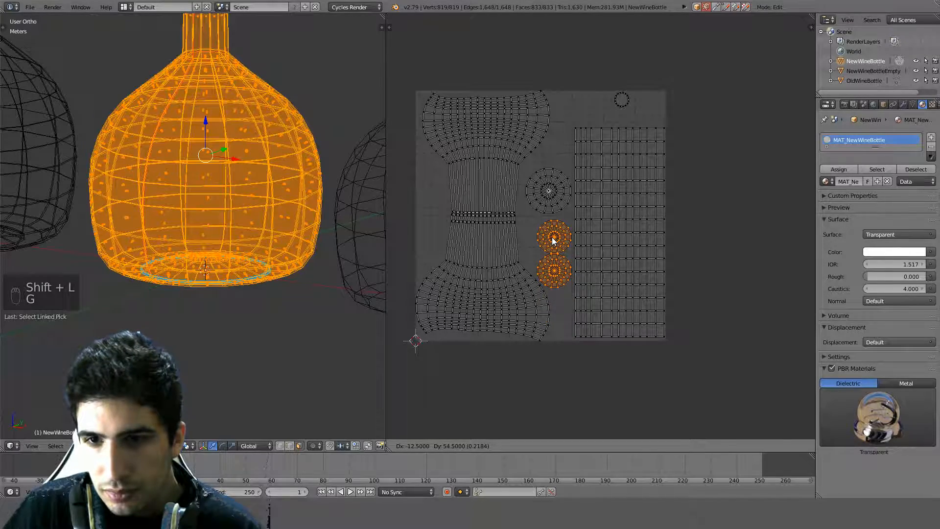
Place the two small circular UV islands beside the rectangular island, deselect the UVs and leave Edit Mode.
{"action": "left_click", "coordinate": [553, 240]}
{"action": "key", "text": "a"}
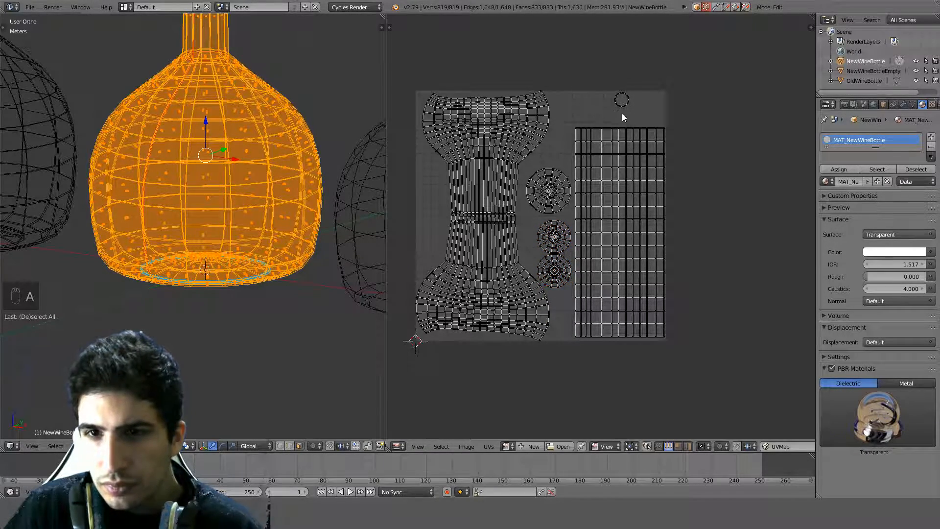
{"action": "scroll", "coordinate": [188, 161], "scroll_direction": "down", "scroll_amount": 5}
{"action": "key", "text": "Tab"}
Select all three wine bottles and save over MedievalWineBottles.blend.
{"action": "key", "text": "KP_1"}
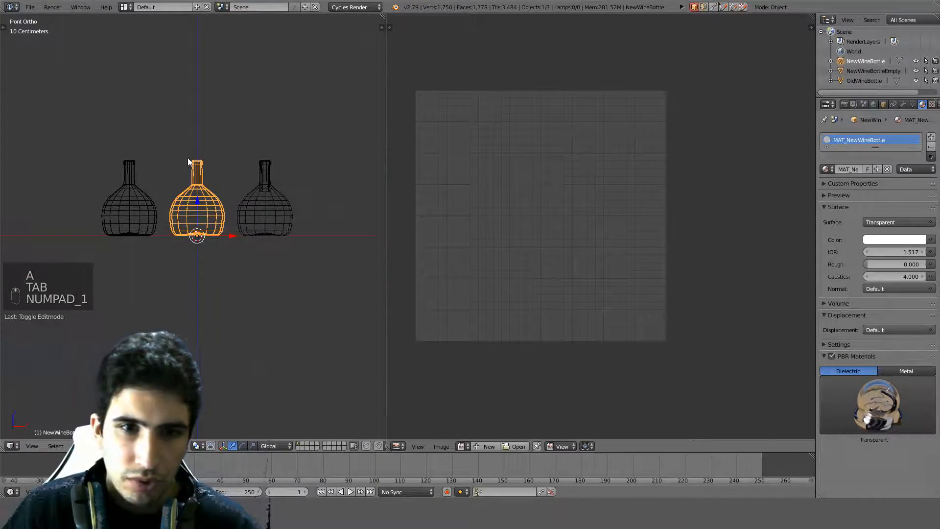
{"action": "key", "text": "a"}
{"action": "key", "text": "a"}
{"action": "key", "text": "a"}
{"action": "key", "text": "a"}
{"action": "key", "text": "ctrl+s"}
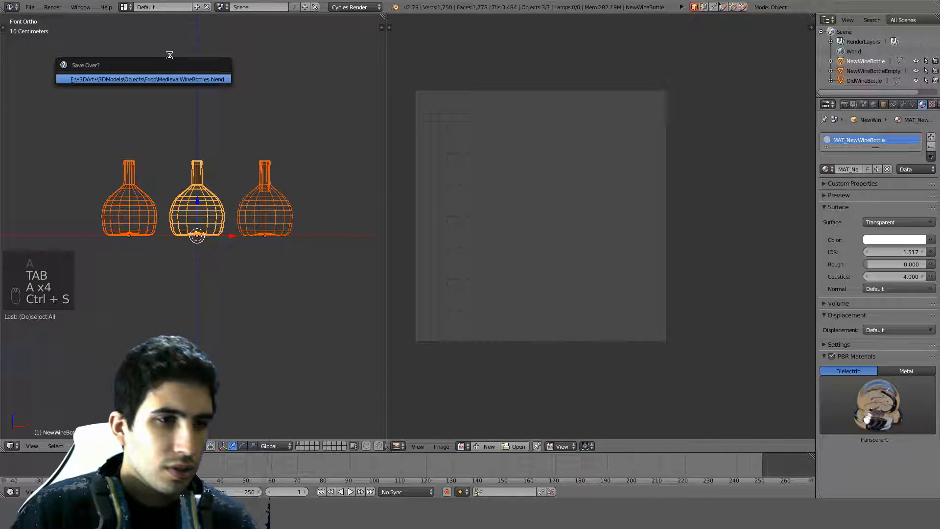
Export the selected bottles in FBX format over MedievalWineBottles.fbx in the Food folder.
{"action": "left_click", "coordinate": [28, 7]}
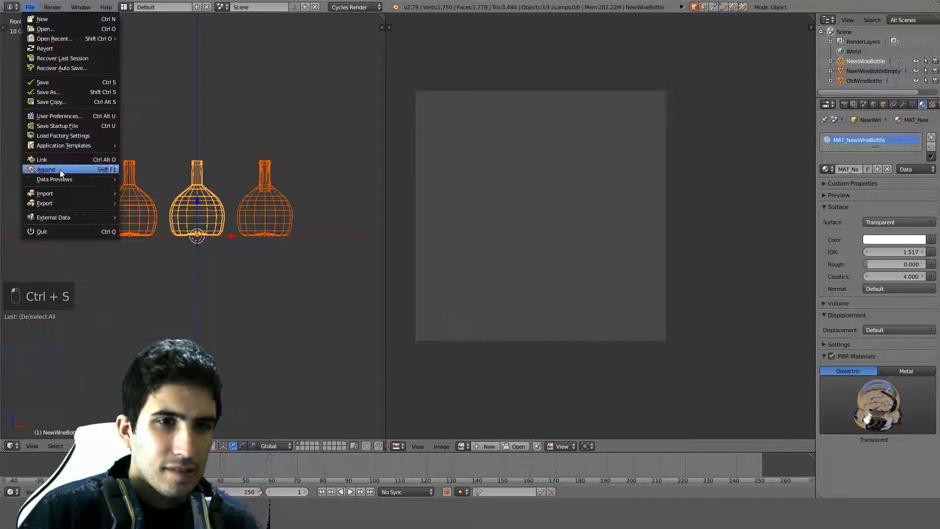
{"action": "mouse_move", "coordinate": [54, 203]}
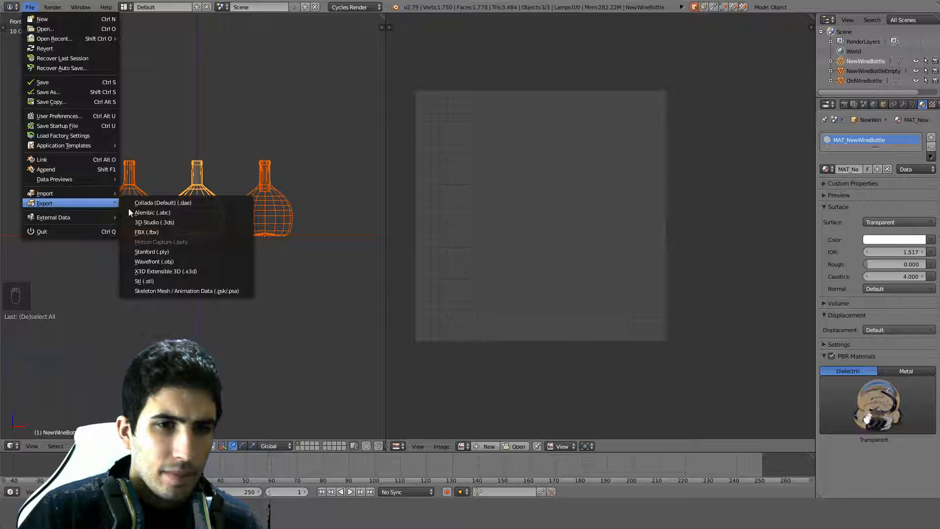
{"action": "left_click", "coordinate": [142, 230]}
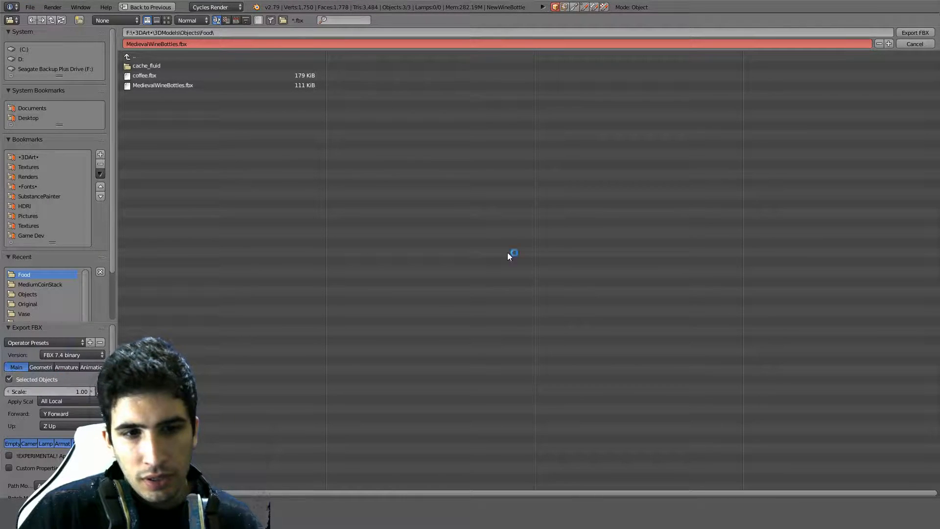
{"action": "left_click", "coordinate": [905, 31]}
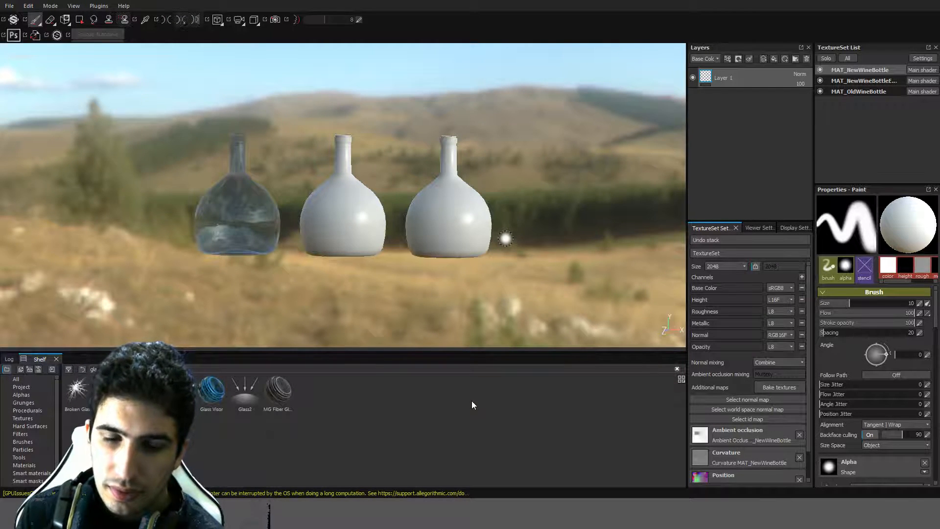
{"action": "type", "text": "s"}
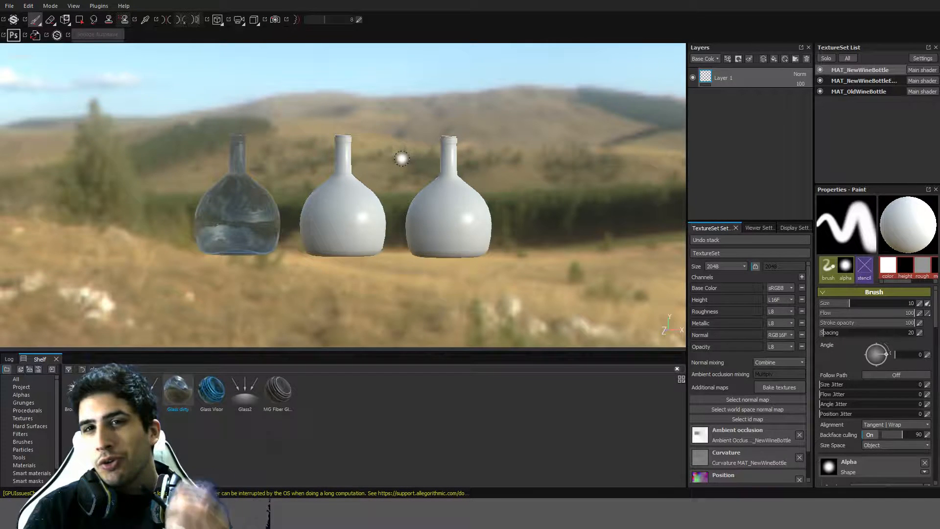
{"action": "type", "text": "ass"}
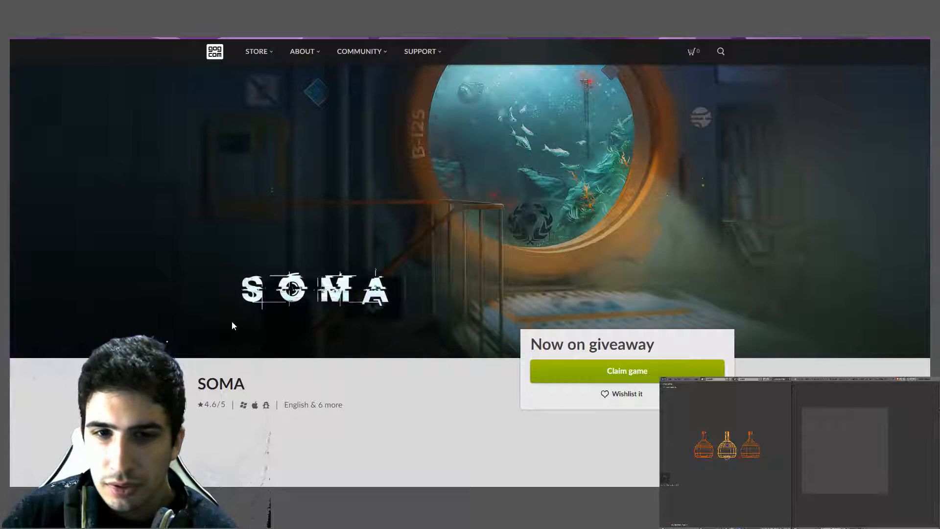
Switch to the browser, claim the SOMA giveaway on GOG.com and look over the game page.
{"action": "left_click", "coordinate": [604, 372]}
{"action": "scroll", "coordinate": [604, 373], "scroll_direction": "down", "scroll_amount": 4}
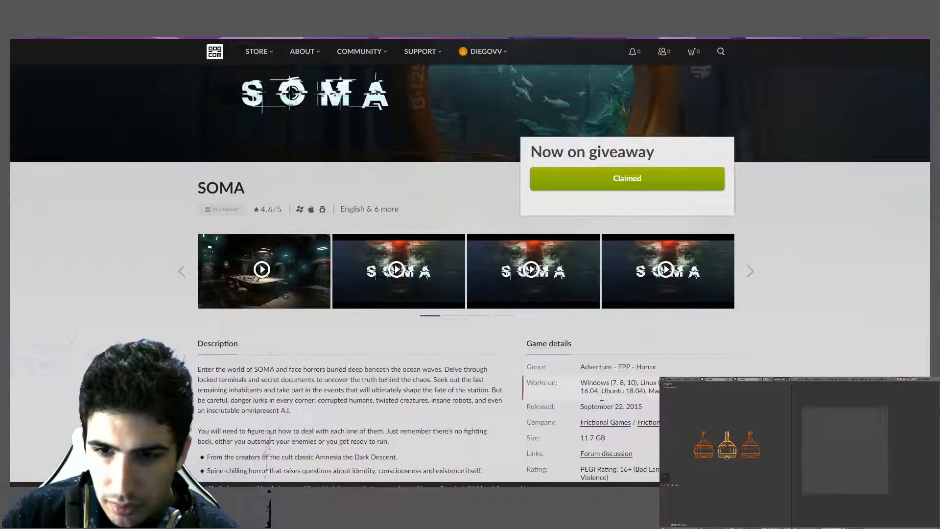
{"action": "scroll", "coordinate": [827, 238], "scroll_direction": "up", "scroll_amount": 4}
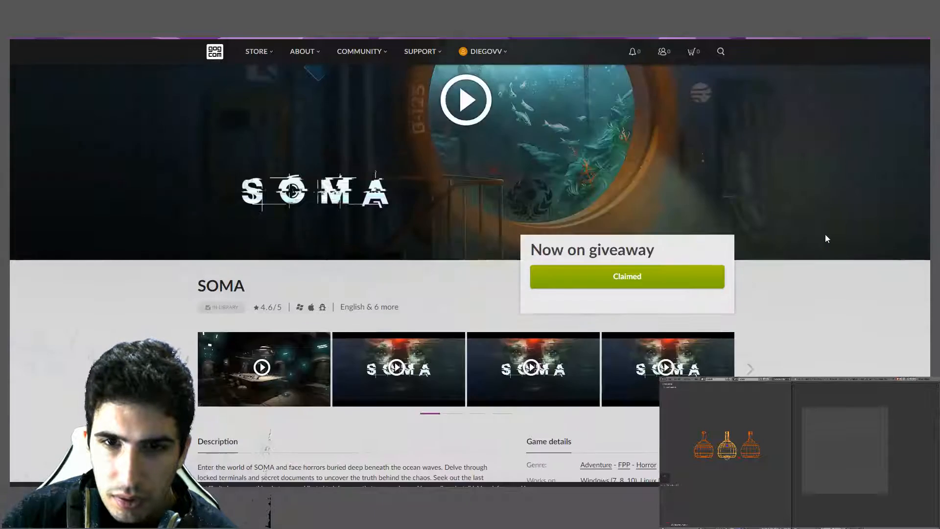
{"action": "scroll", "coordinate": [826, 238], "scroll_direction": "down", "scroll_amount": 4}
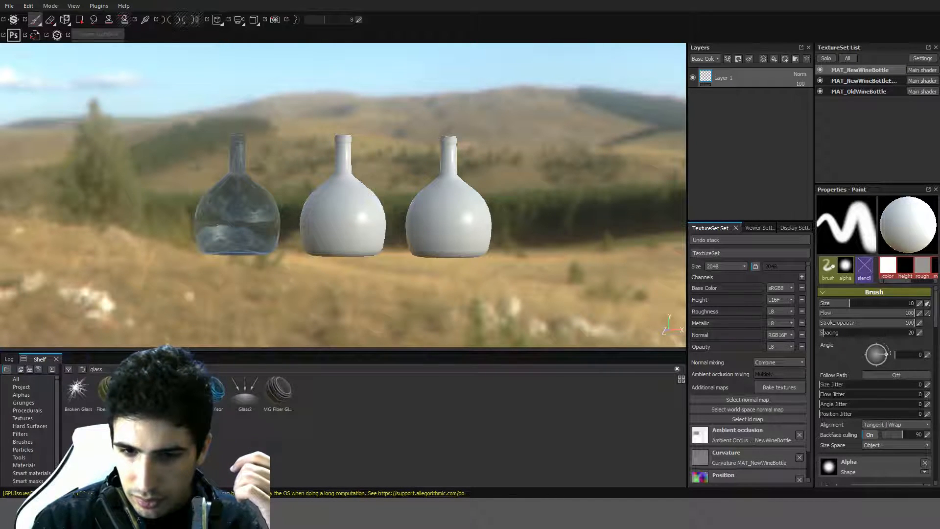
In Substance Painter, copy the Glass dirty group from the MAT_NewWineBottleEmpty texture set into MAT_NewWineBottle.
{"action": "left_click", "coordinate": [862, 81]}
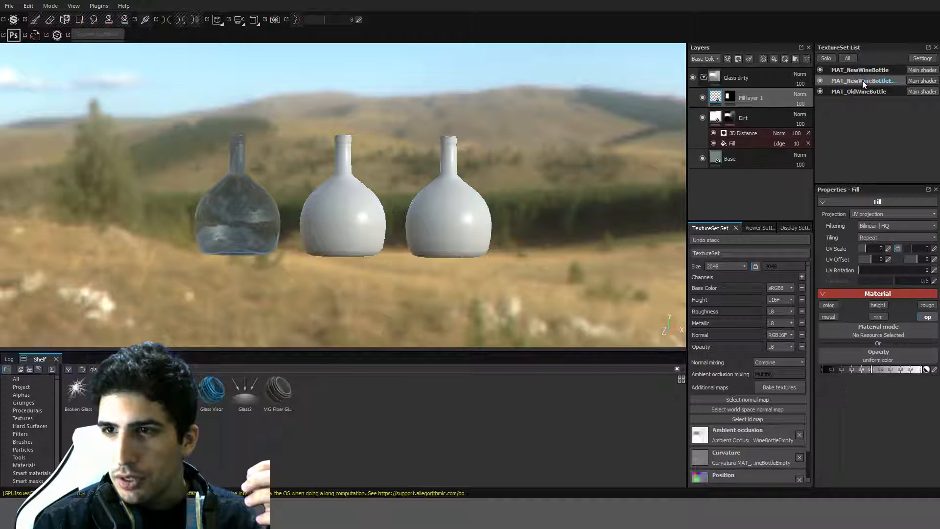
{"action": "left_click", "coordinate": [704, 77]}
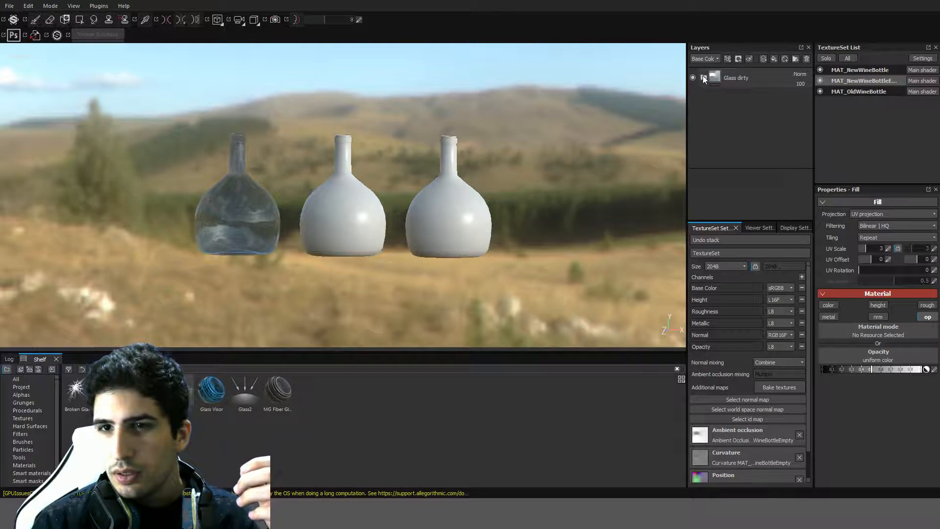
{"action": "left_click", "coordinate": [732, 80]}
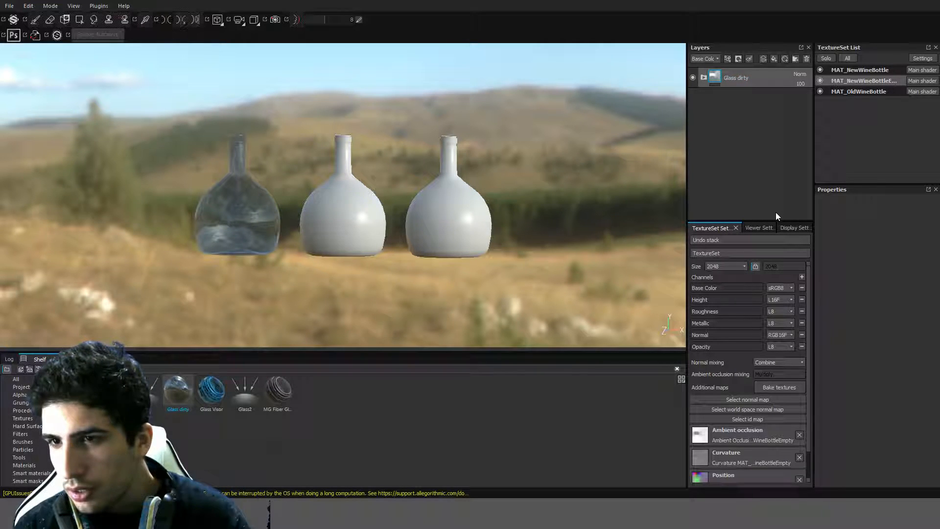
{"action": "left_click", "coordinate": [841, 69]}
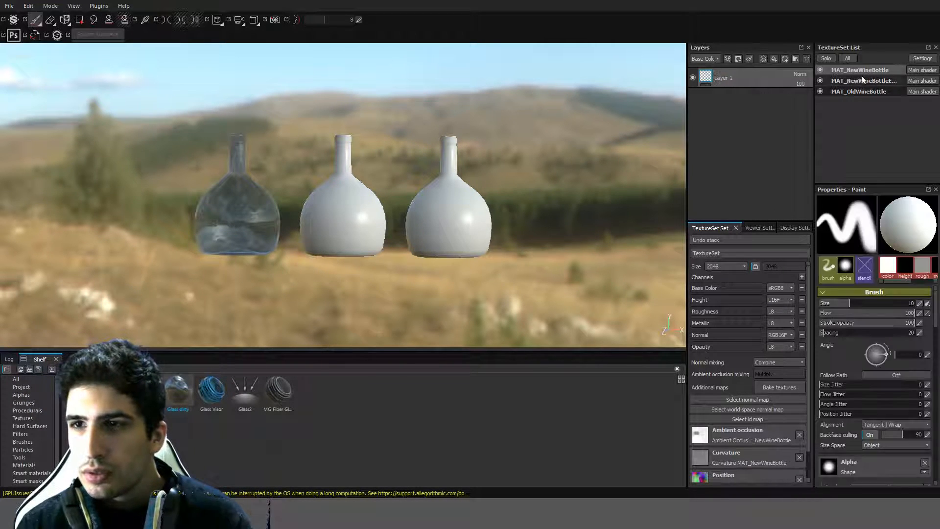
{"action": "left_click_drag", "start_coordinate": [765, 113], "coordinate": [764, 113]}
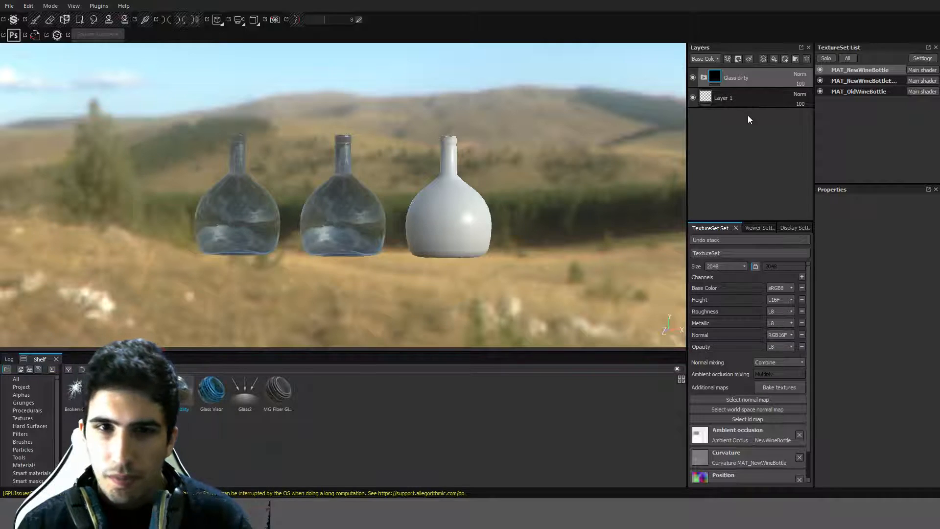
Add the Glass Visor smart material beneath the Glass dirty group and delete the empty Layer 1.
{"action": "scroll", "coordinate": [405, 179], "scroll_direction": "up", "scroll_amount": 3}
{"action": "scroll", "coordinate": [405, 179], "scroll_direction": "up", "scroll_amount": 5}
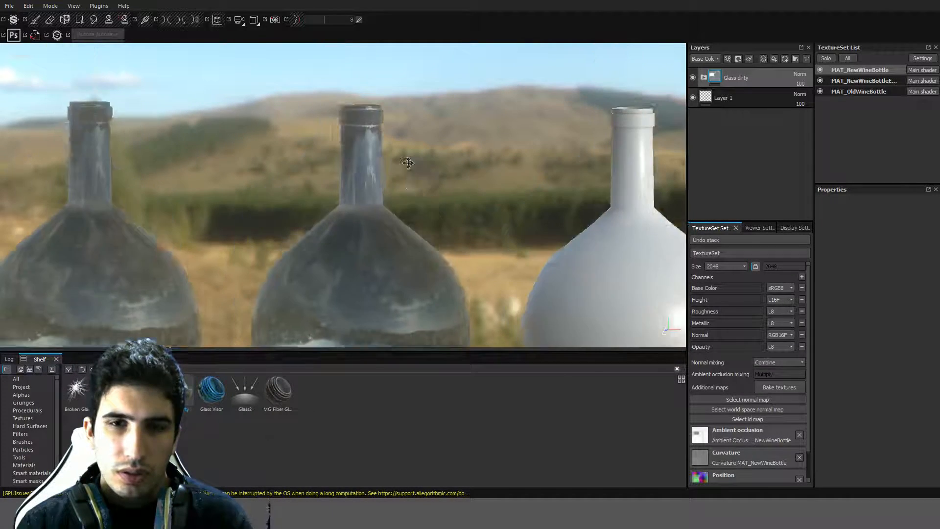
{"action": "middle_click_drag", "start_coordinate": [422, 204], "coordinate": [452, 129]}
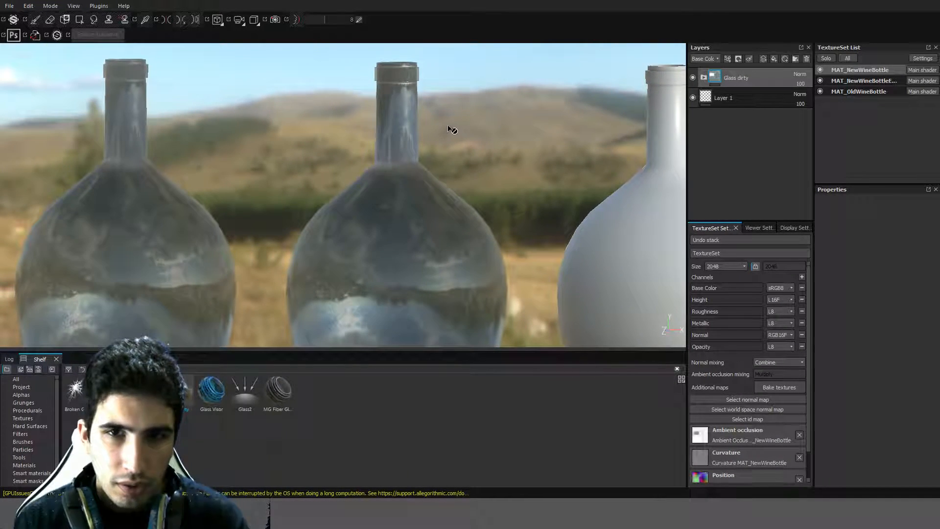
{"action": "left_click_drag", "start_coordinate": [452, 129], "coordinate": [557, 141], "text": "alt"}
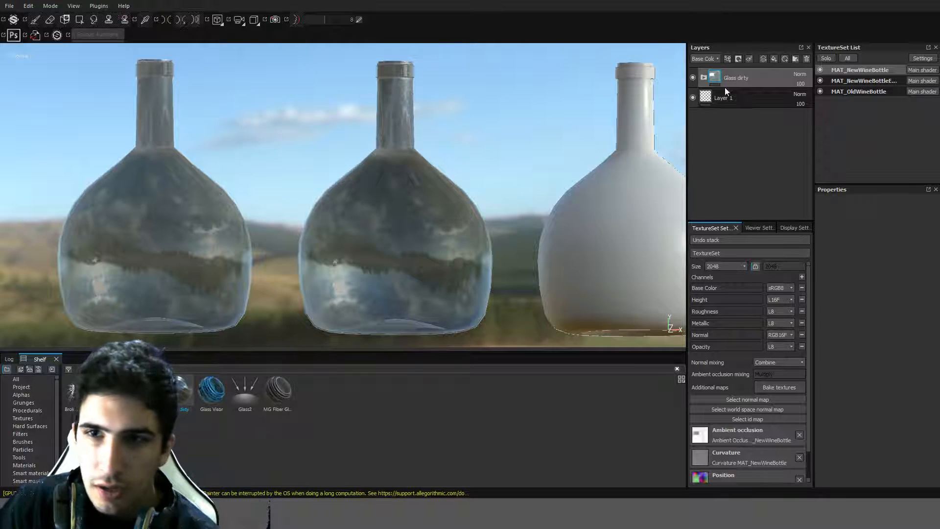
{"action": "key", "text": "1"}
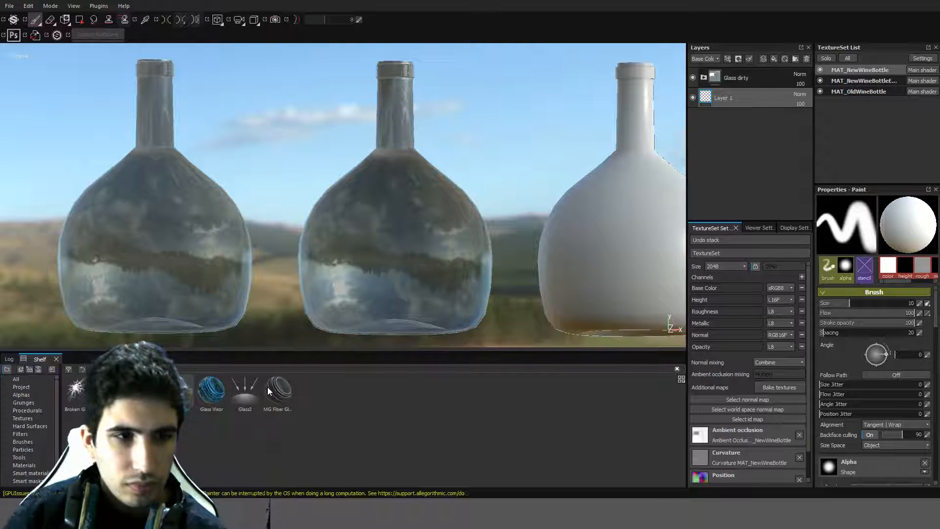
{"action": "left_click_drag", "start_coordinate": [213, 392], "coordinate": [744, 118]}
{"action": "left_click", "coordinate": [722, 107]}
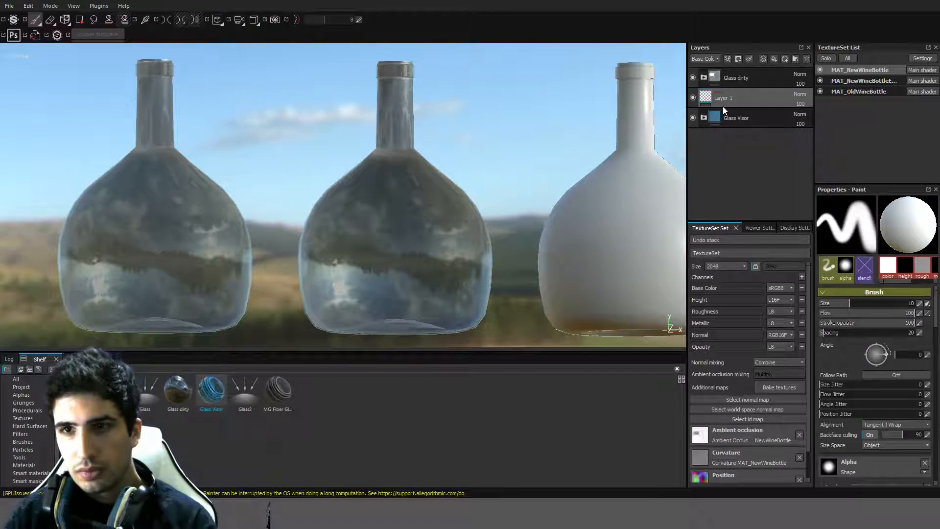
{"action": "key", "text": "Delete"}
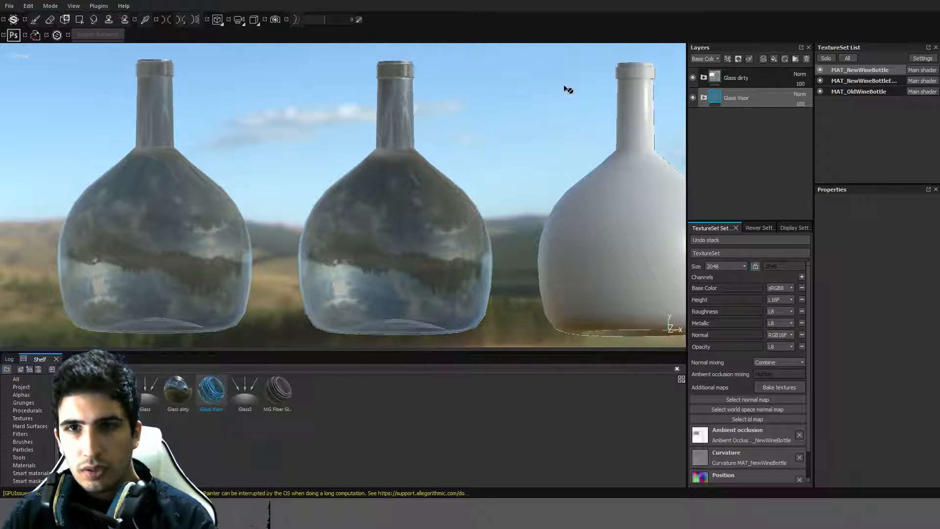
Give the Glass Visor group a black mask and reveal the large rectangular UV island with Polygon Fill in UV chunk mode.
{"action": "left_click", "coordinate": [218, 20]}
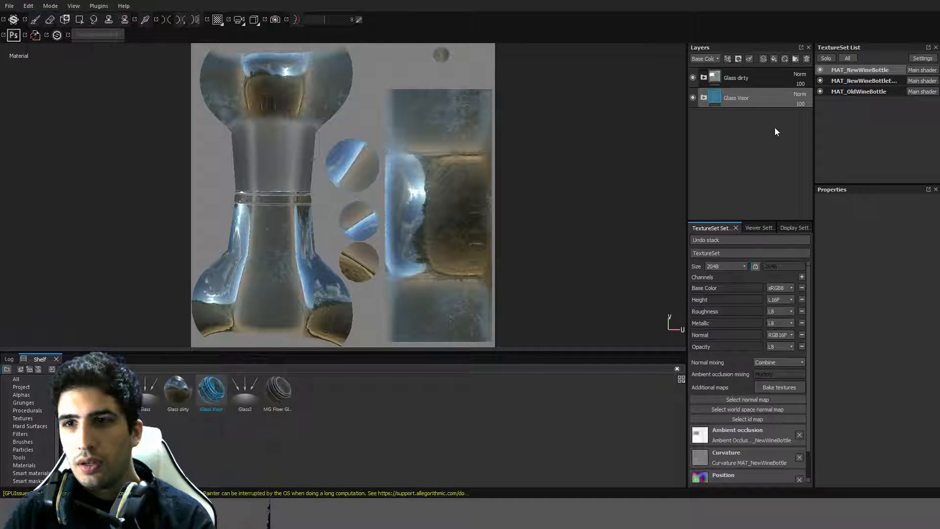
{"action": "key", "text": "4"}
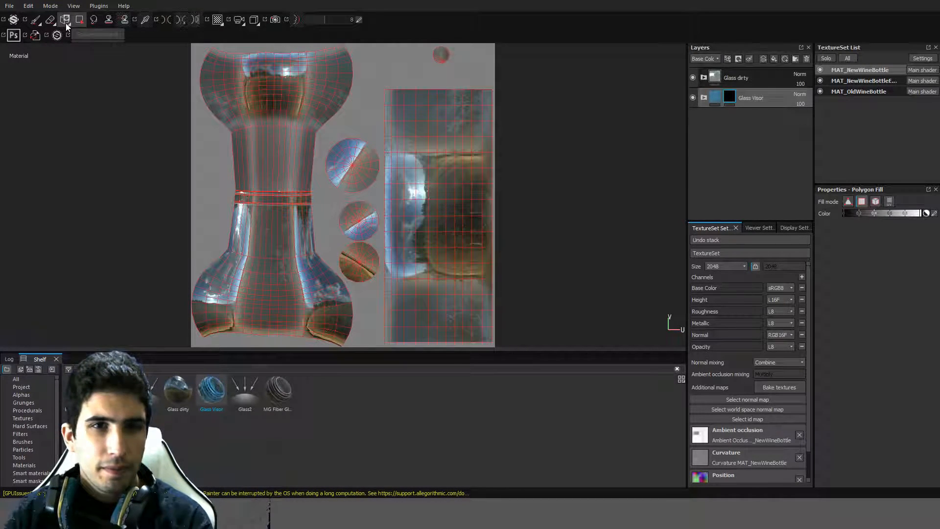
{"action": "left_click", "coordinate": [889, 201]}
{"action": "left_click", "coordinate": [436, 207]}
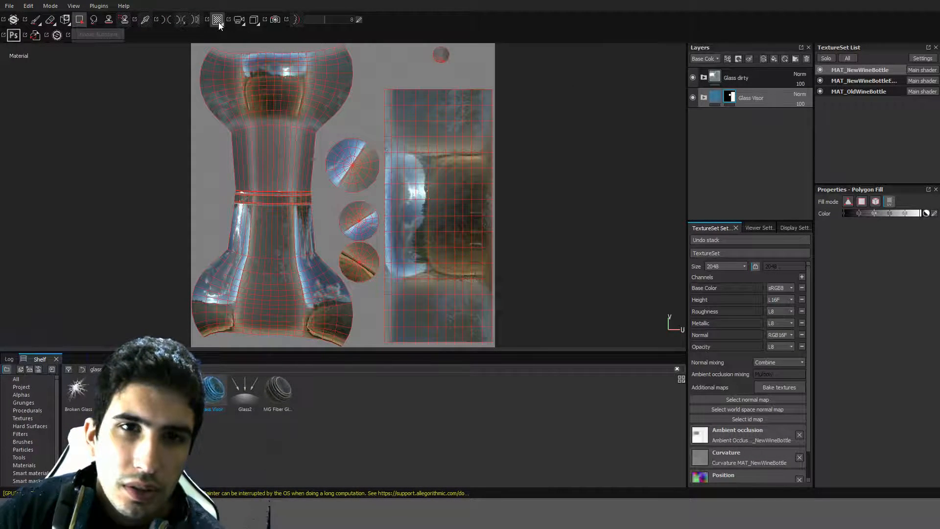
{"action": "key", "text": "F2"}
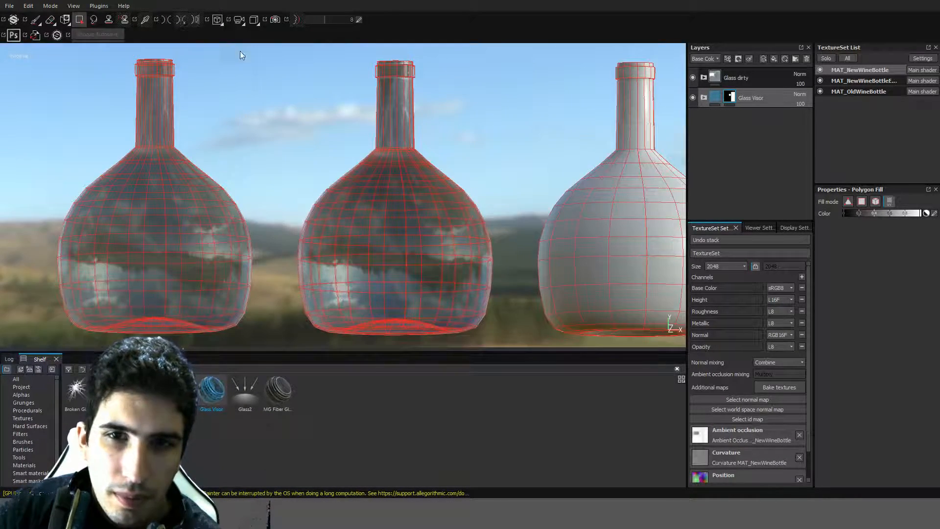
Set the base color of the Base fill layer inside the Glass Visor group to dark red.
{"action": "left_click", "coordinate": [705, 98]}
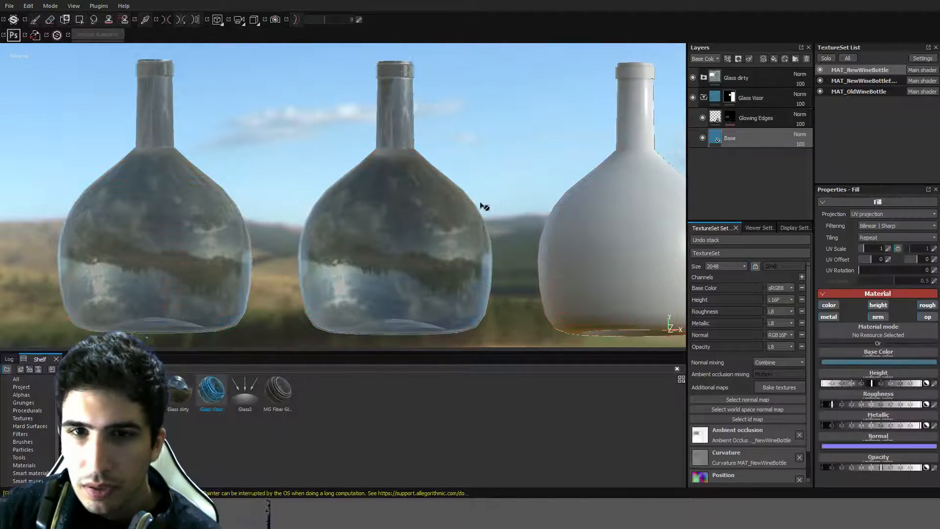
{"action": "left_click", "coordinate": [880, 373]}
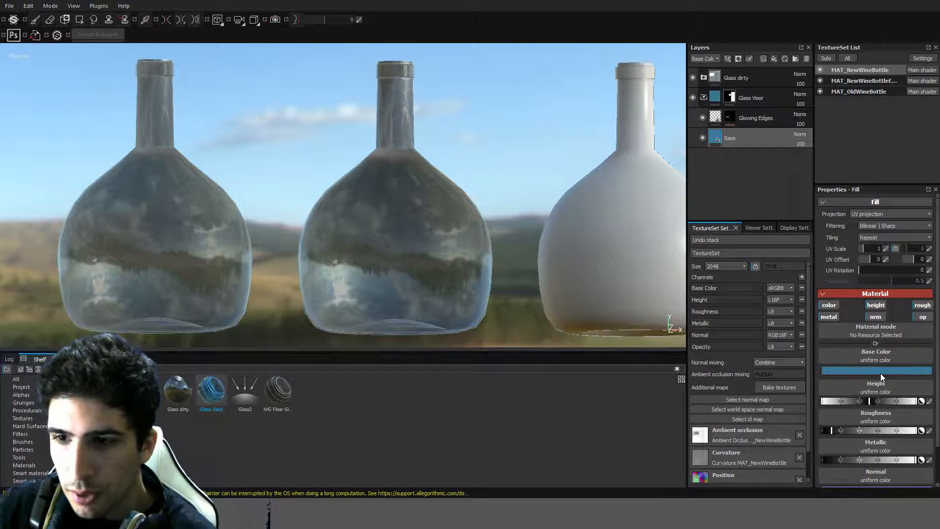
{"action": "left_click_drag", "start_coordinate": [873, 336], "coordinate": [873, 431]}
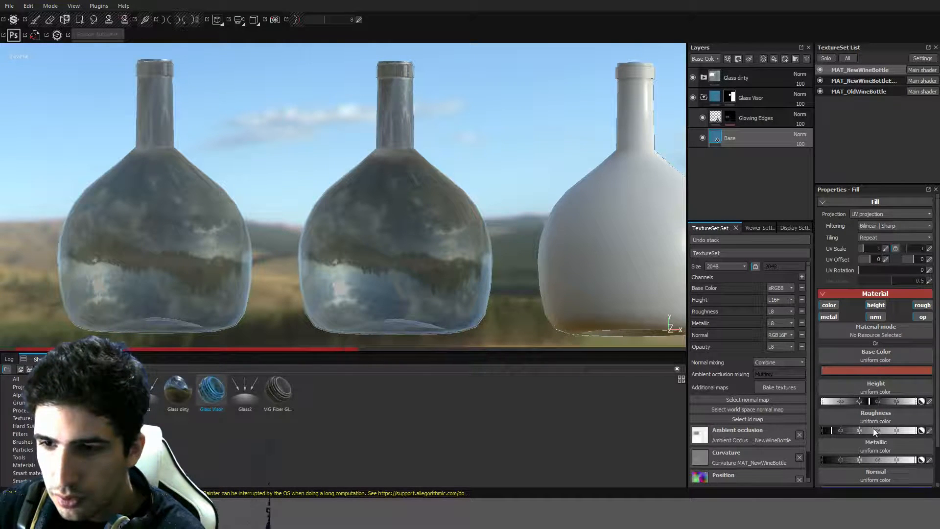
{"action": "left_click", "coordinate": [852, 363]}
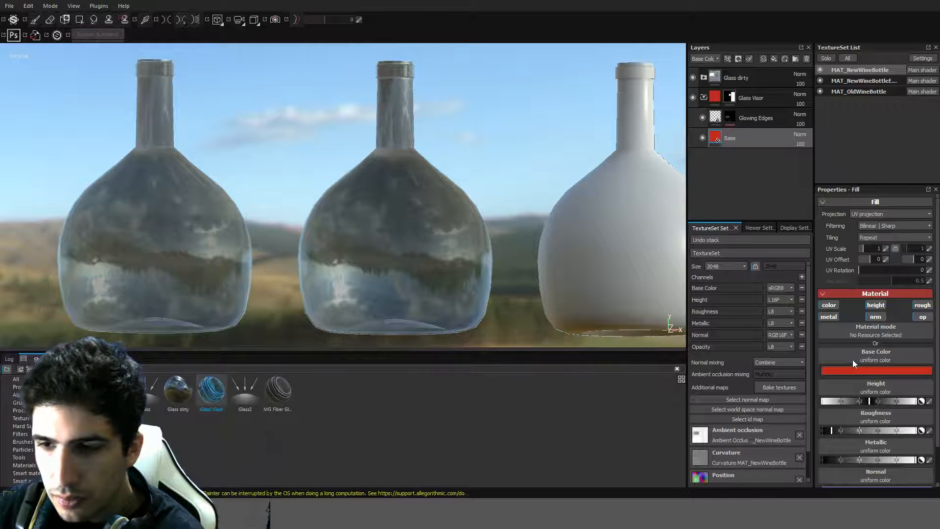
{"action": "left_click", "coordinate": [919, 394]}
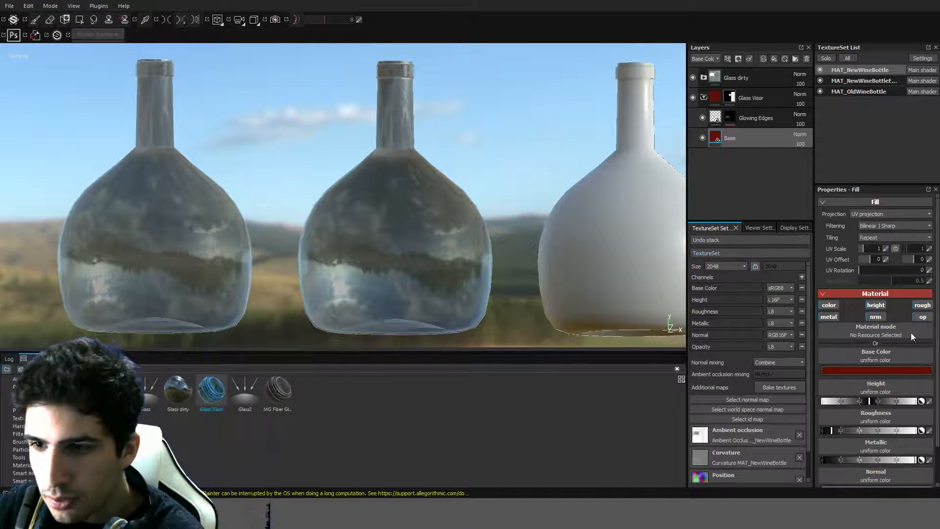
Disable the normal and height channels on the Glass Visor group's Base fill layer.
{"action": "left_click", "coordinate": [922, 317]}
{"action": "scroll", "coordinate": [919, 320], "scroll_direction": "down", "scroll_amount": 1}
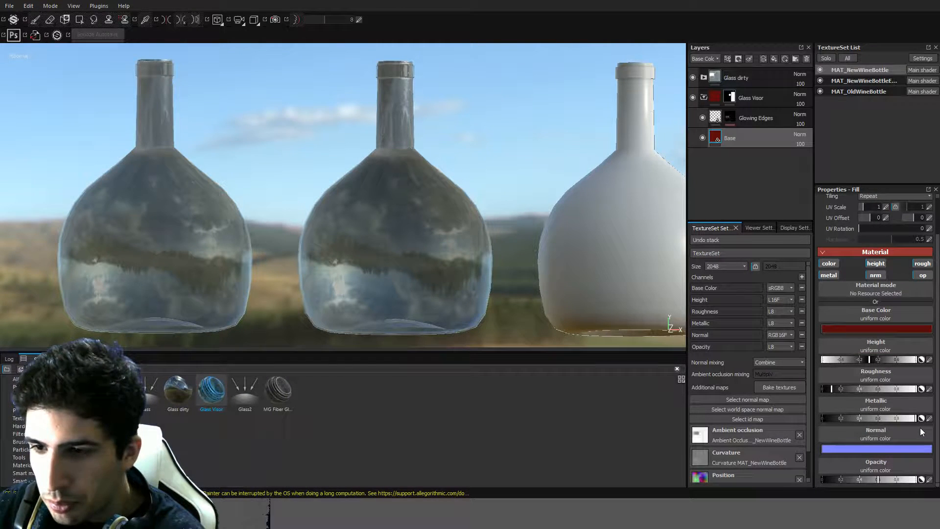
{"action": "left_click", "coordinate": [879, 276]}
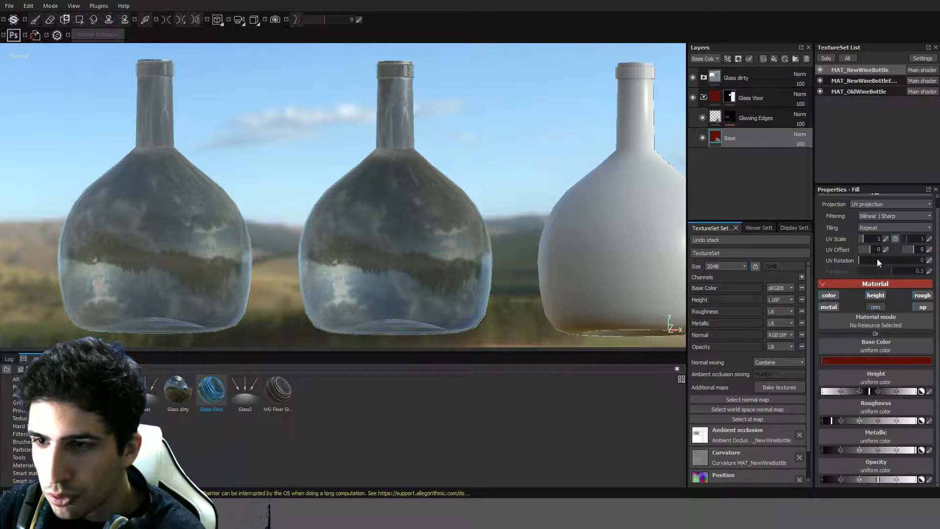
{"action": "left_click", "coordinate": [873, 295]}
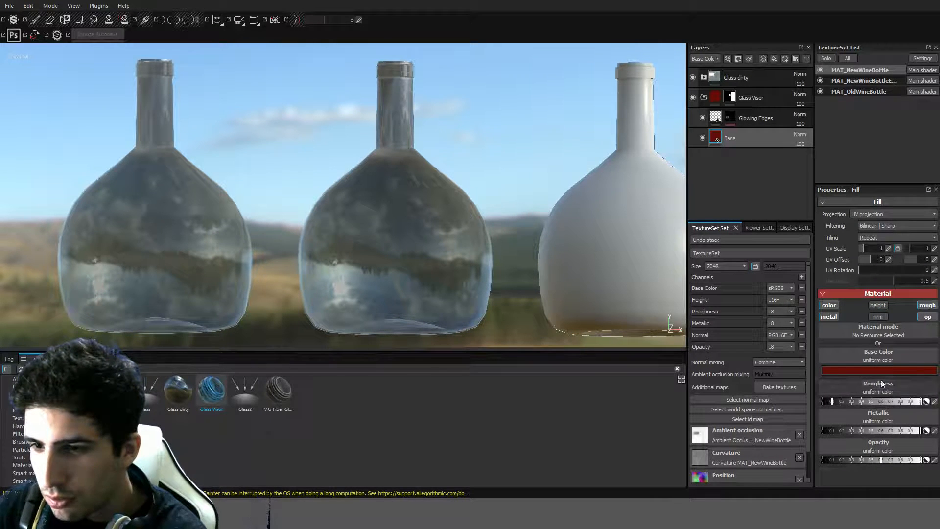
Set the Glass Visor Base fill's roughness to 0 and its opacity to 0.1.
{"action": "left_click", "coordinate": [933, 402]}
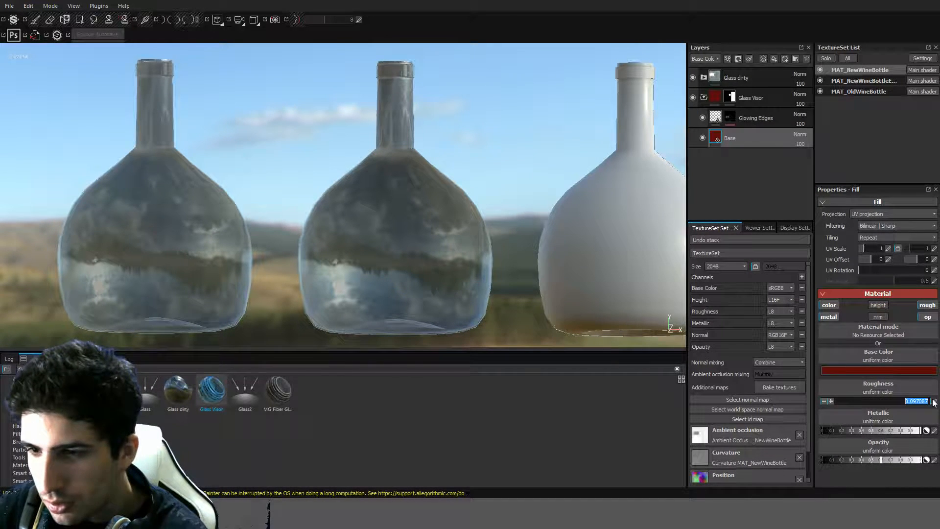
{"action": "type", "text": "0"}
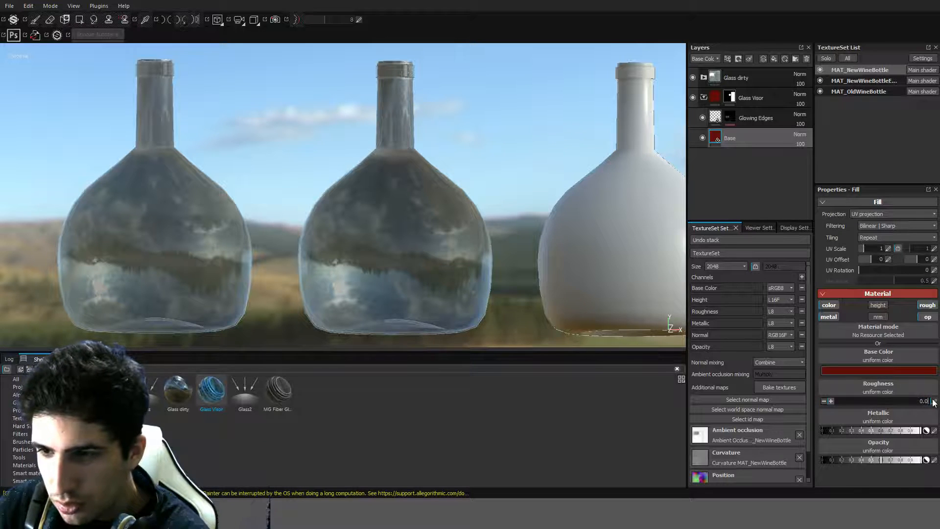
{"action": "key", "text": "Return"}
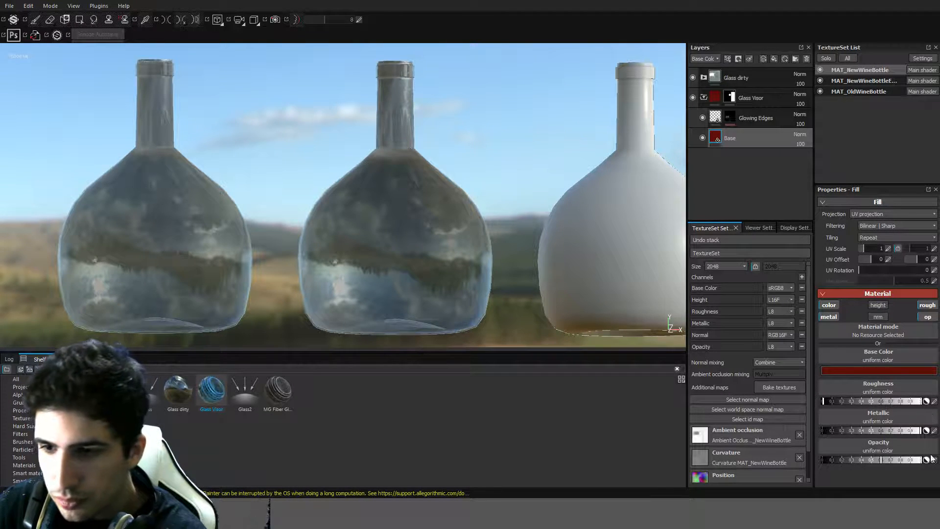
{"action": "left_click", "coordinate": [934, 460]}
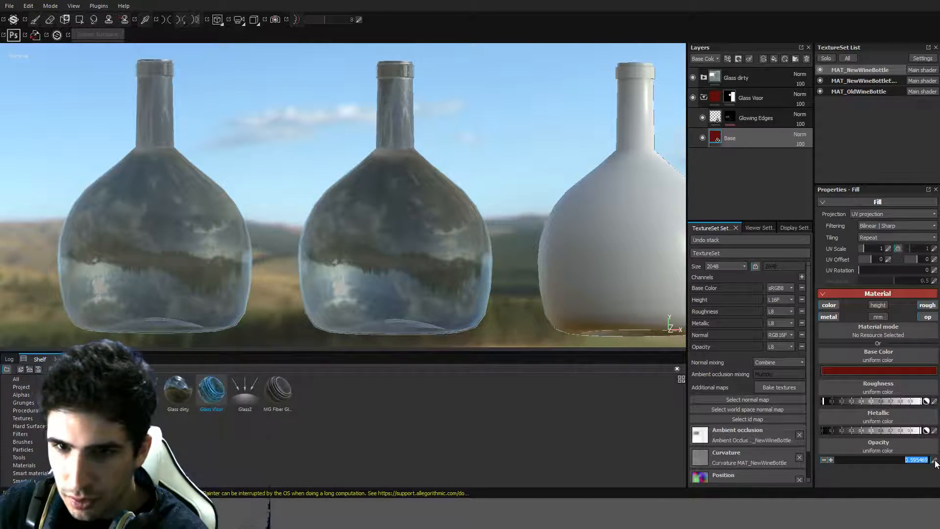
{"action": "type", "text": "0.1"}
{"action": "key", "text": "Return"}
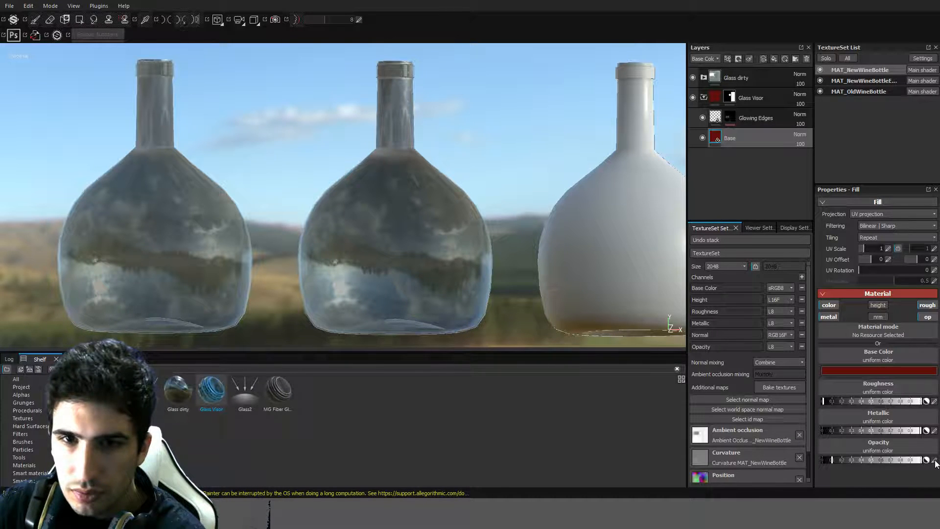
Raise the Base fill's opacity to its maximum, check the bottles from above, and disable the fill's opacity channel.
{"action": "left_click", "coordinate": [934, 461]}
{"action": "left_click", "coordinate": [935, 461]}
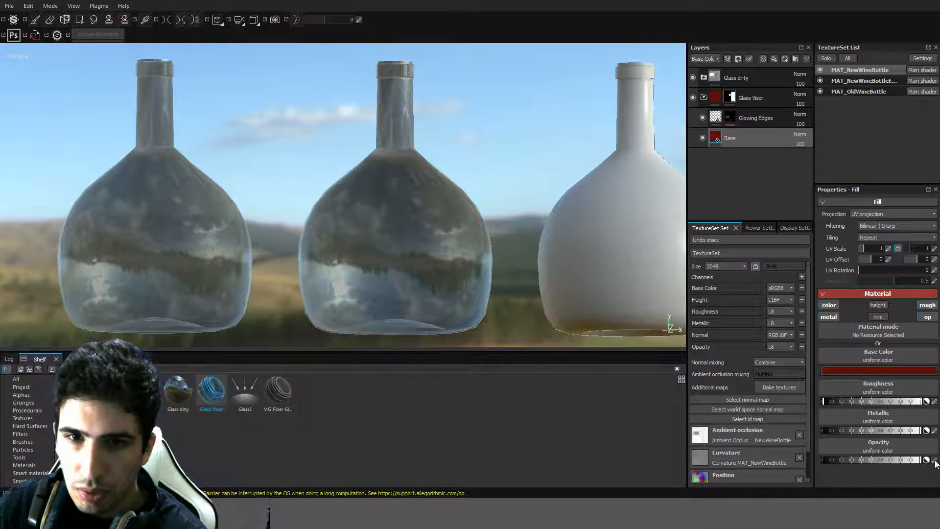
{"action": "left_click_drag", "start_coordinate": [618, 235], "coordinate": [484, 198], "text": "alt"}
{"action": "scroll", "coordinate": [532, 196], "scroll_direction": "up", "scroll_amount": 5}
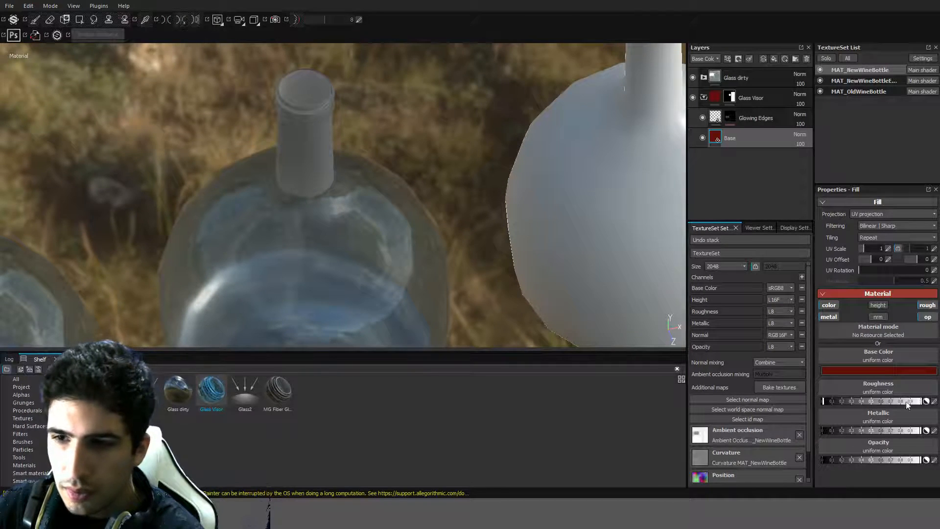
{"action": "left_click", "coordinate": [927, 317]}
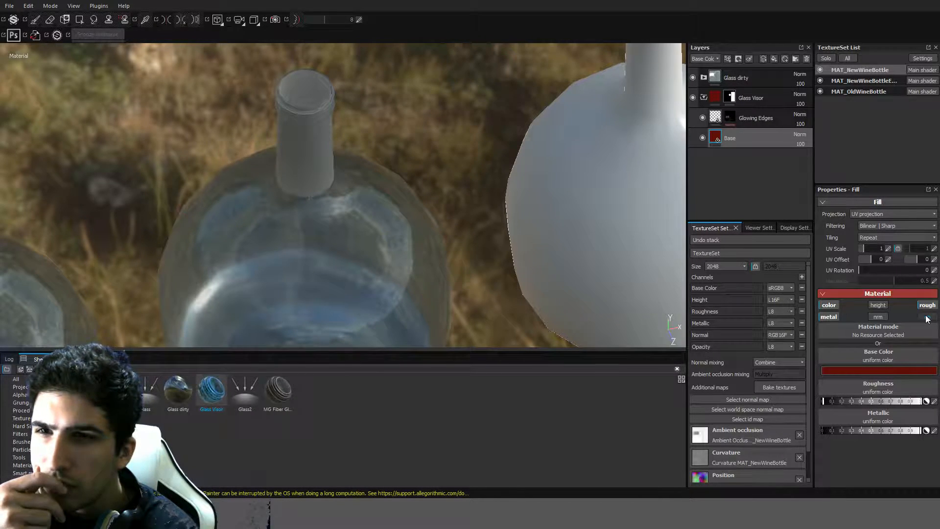
Move the Glass Visor group above Glass dirty and compare the bottle with Glass dirty hidden and shown.
{"action": "left_click_drag", "start_coordinate": [717, 102], "coordinate": [721, 66]}
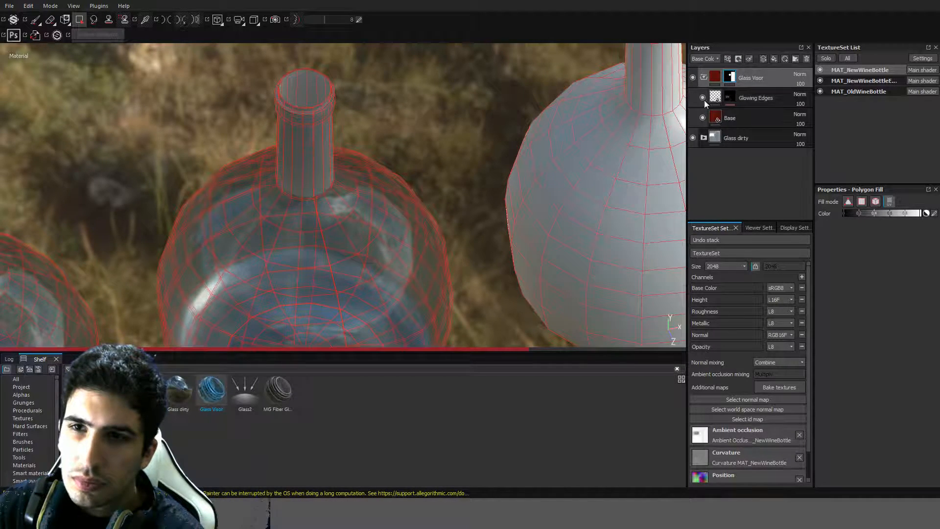
{"action": "left_click", "coordinate": [692, 138]}
{"action": "left_click_drag", "start_coordinate": [525, 192], "coordinate": [482, 297], "text": "alt"}
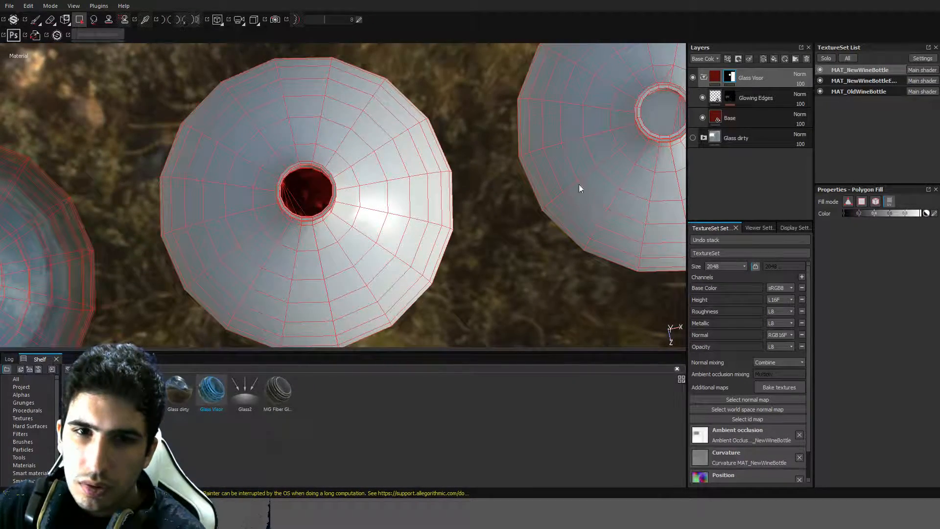
{"action": "left_click", "coordinate": [692, 137]}
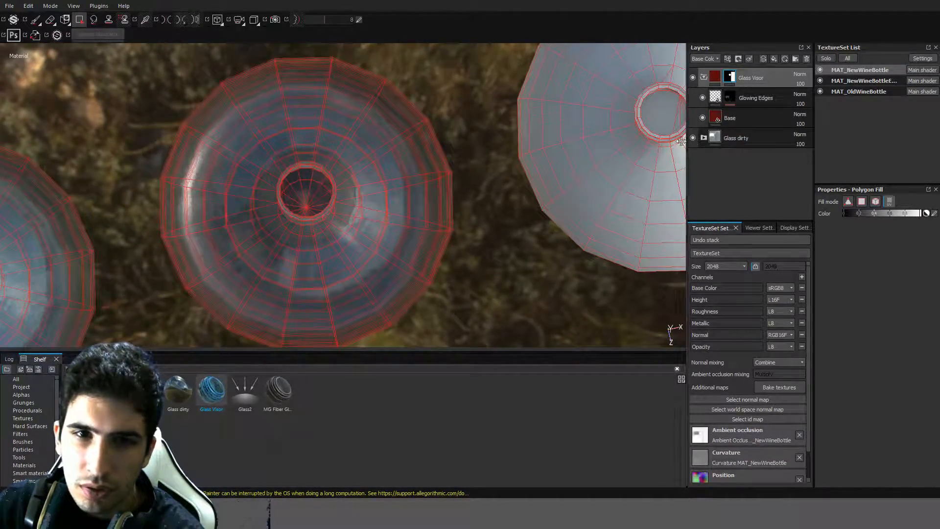
{"action": "left_click_drag", "start_coordinate": [359, 223], "coordinate": [570, 139], "text": "alt"}
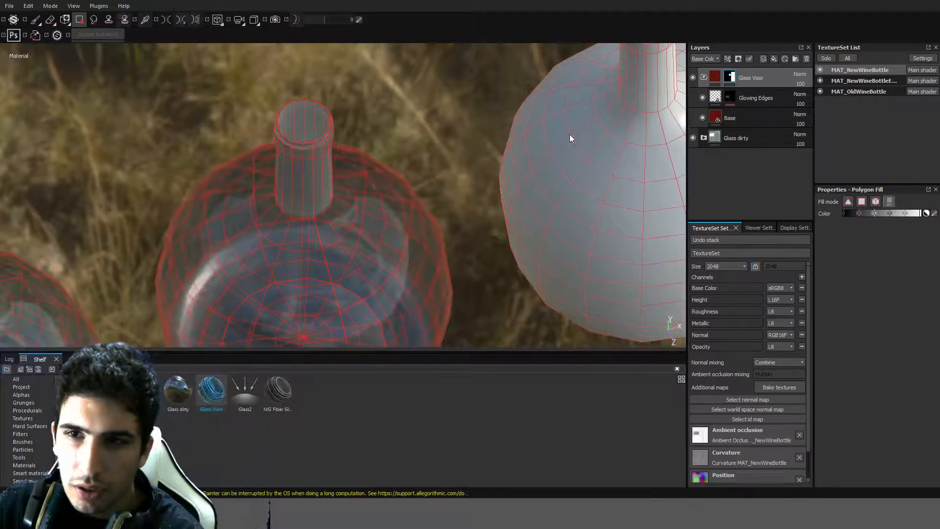
Toggle the visibility of the Fill layer 1, Dirt and Base layers inside Glass dirty to examine their effect on the red filling.
{"action": "left_click", "coordinate": [703, 137]}
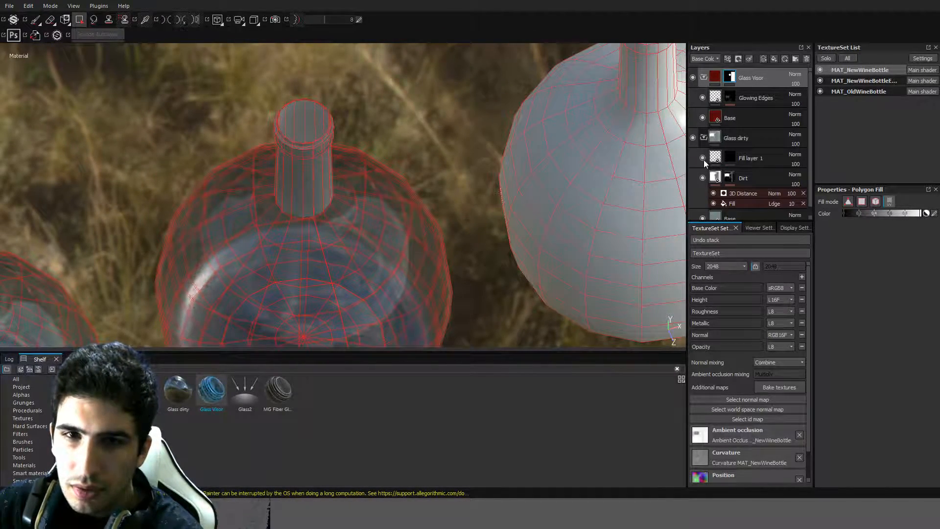
{"action": "left_click", "coordinate": [702, 158]}
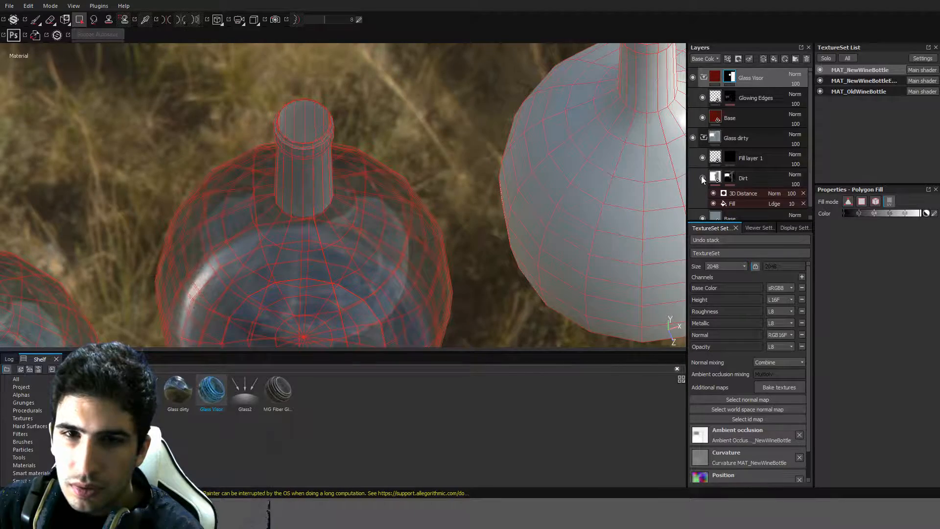
{"action": "left_click", "coordinate": [701, 177]}
{"action": "left_click", "coordinate": [702, 178]}
{"action": "scroll", "coordinate": [701, 192], "scroll_direction": "down", "scroll_amount": 1}
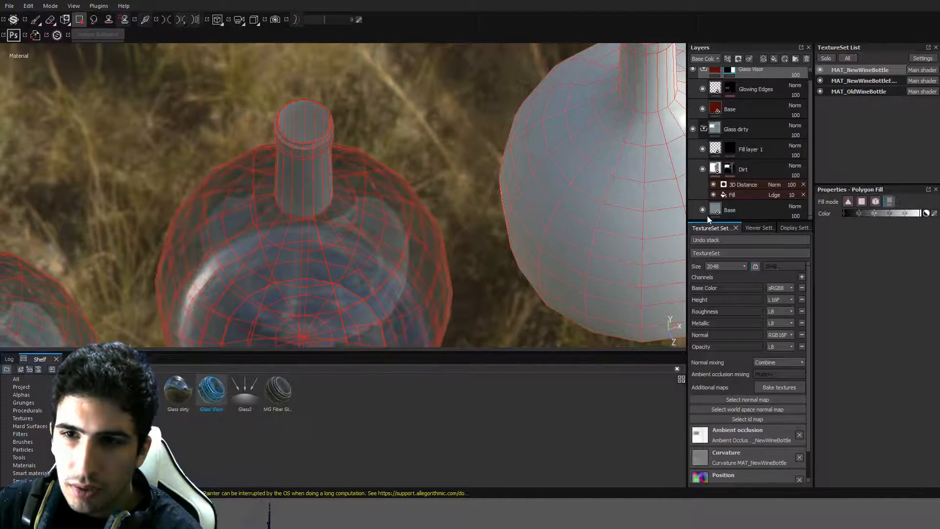
{"action": "left_click", "coordinate": [705, 209]}
{"action": "left_click_drag", "start_coordinate": [417, 169], "coordinate": [477, 209], "text": "alt"}
{"action": "left_click", "coordinate": [702, 169]}
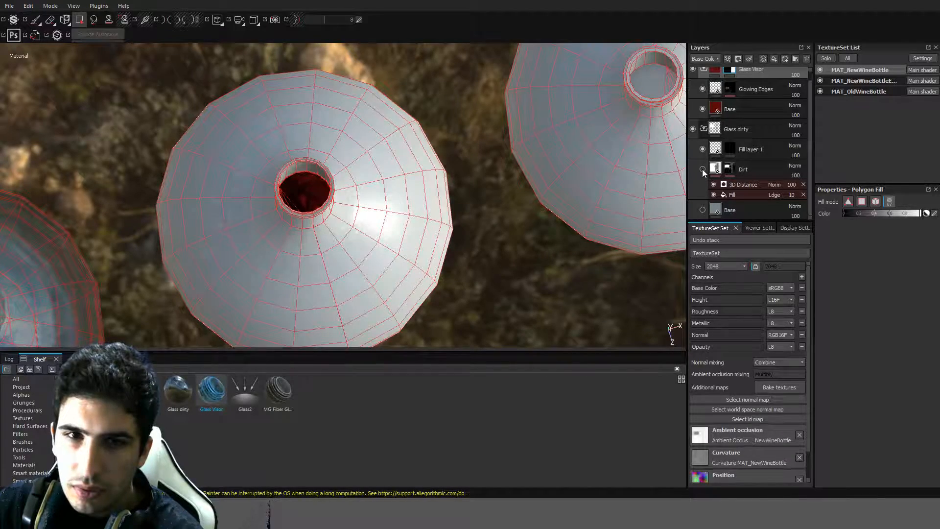
{"action": "left_click", "coordinate": [703, 210]}
{"action": "left_click_drag", "start_coordinate": [433, 178], "coordinate": [430, 141], "text": "alt"}
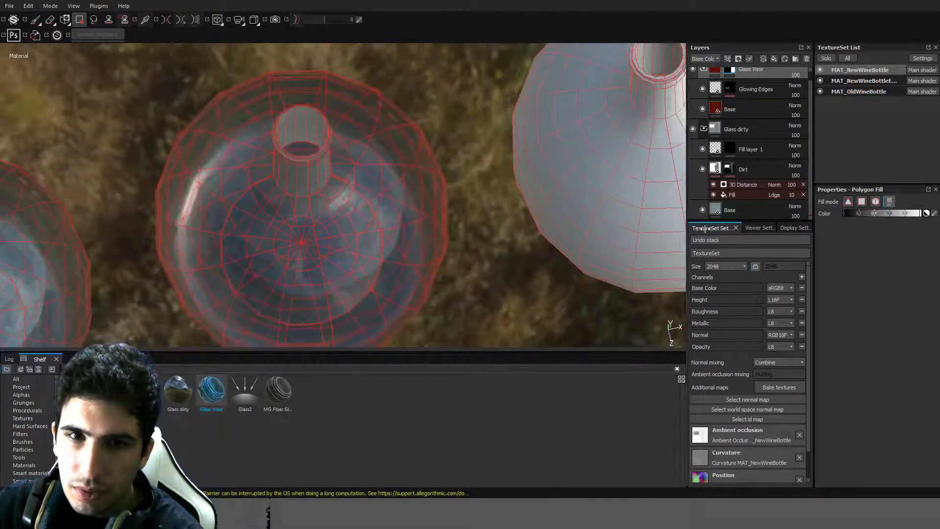
{"action": "left_click", "coordinate": [703, 210]}
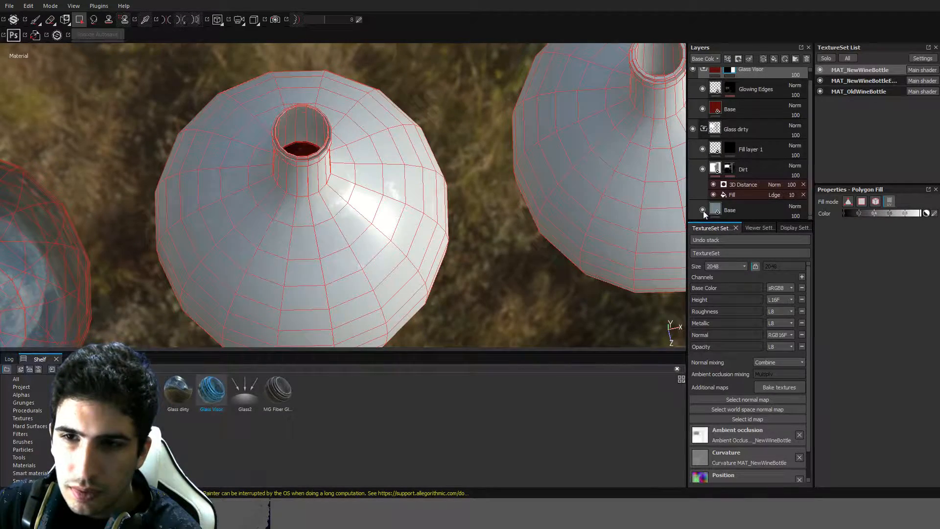
{"action": "left_click", "coordinate": [703, 211]}
{"action": "left_click_drag", "start_coordinate": [411, 181], "coordinate": [413, 122], "text": "alt"}
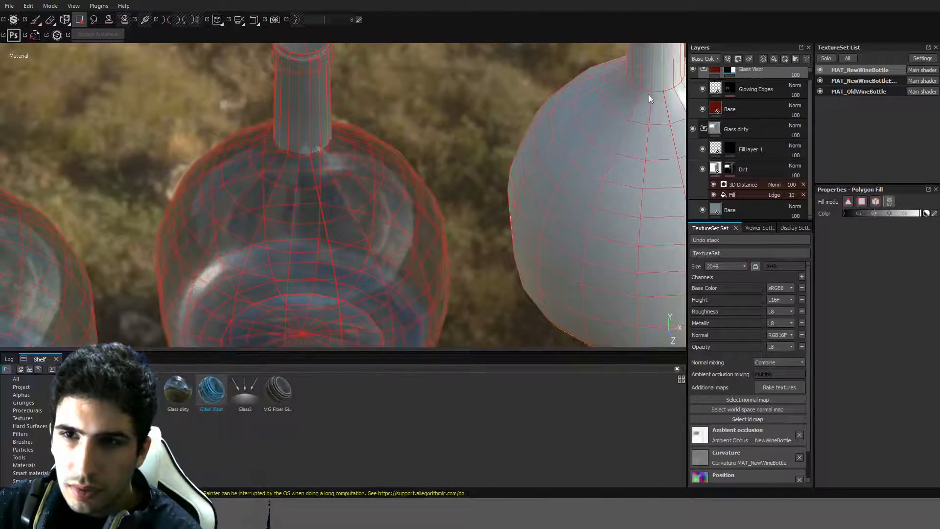
Set the roughness of the Glass Visor Base fill to 0.01 while viewing the wine through the bottle's neck.
{"action": "left_click_drag", "start_coordinate": [400, 198], "coordinate": [402, 216], "text": "alt"}
{"action": "scroll", "coordinate": [408, 218], "scroll_direction": "up", "scroll_amount": 5}
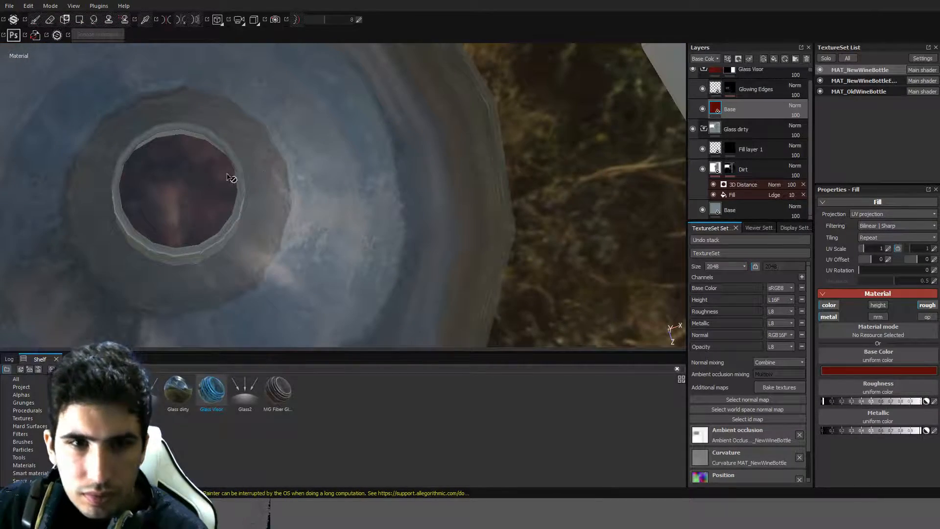
{"action": "middle_click_drag", "start_coordinate": [348, 166], "coordinate": [516, 191], "text": "alt"}
{"action": "left_click_drag", "start_coordinate": [517, 191], "coordinate": [415, 175], "text": "alt"}
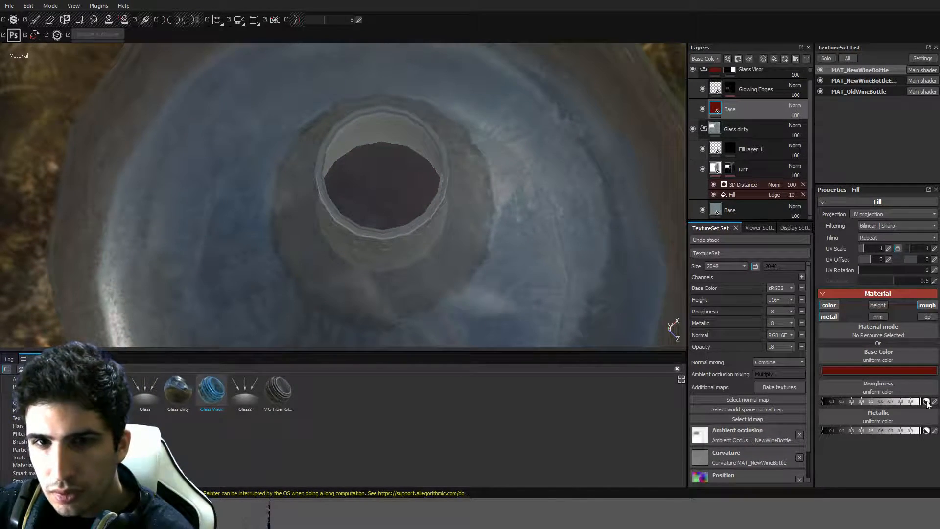
{"action": "left_click_drag", "start_coordinate": [908, 400], "coordinate": [783, 401]}
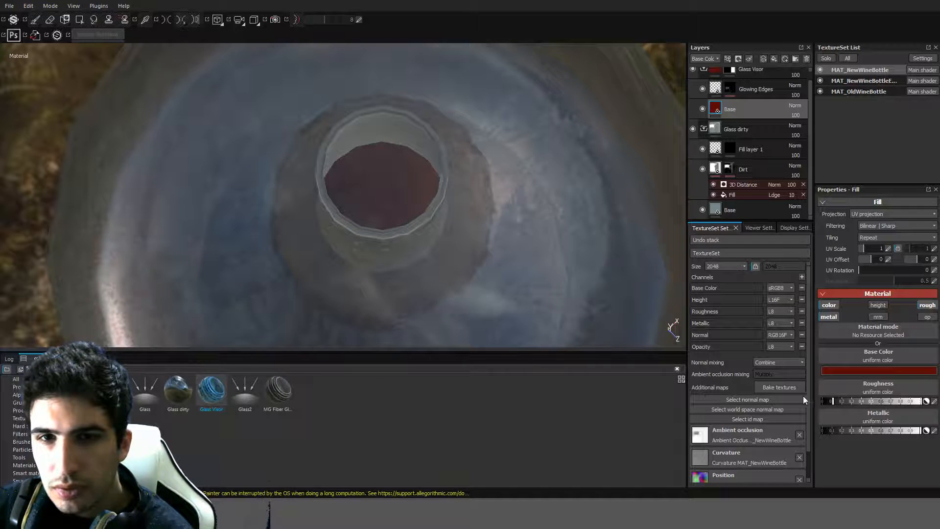
{"action": "left_click", "coordinate": [935, 402]}
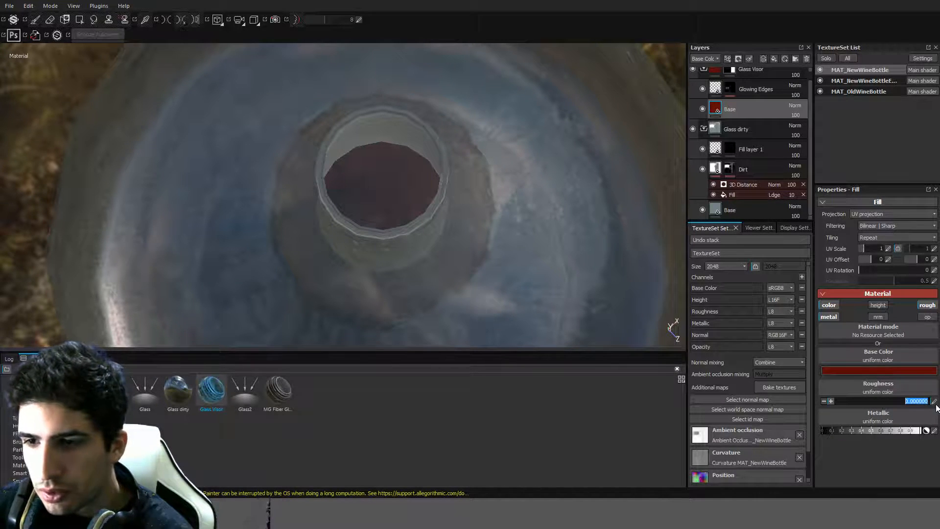
{"action": "type", "text": "0.01"}
{"action": "key", "text": "Return"}
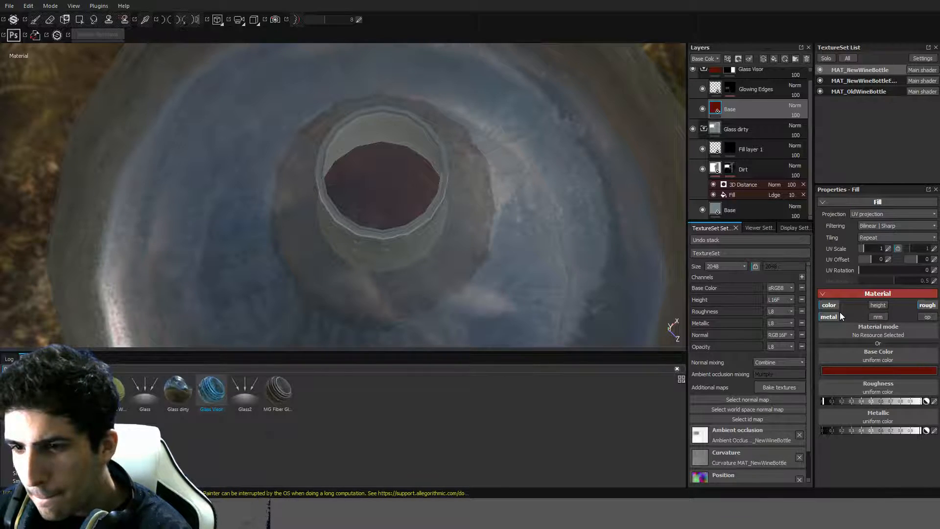
Enable the opacity channel on the Glass Visor Base fill and inspect the filled bottle from the side and above.
{"action": "left_click", "coordinate": [927, 317]}
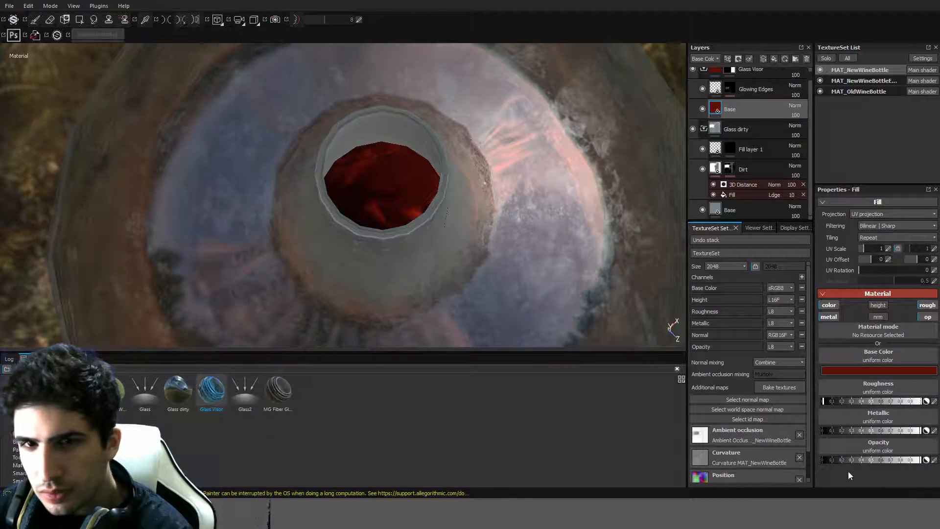
{"action": "scroll", "coordinate": [534, 332], "scroll_direction": "down", "scroll_amount": 3}
{"action": "left_click_drag", "start_coordinate": [534, 332], "coordinate": [496, 192], "text": "alt"}
{"action": "scroll", "coordinate": [504, 228], "scroll_direction": "down", "scroll_amount": 3}
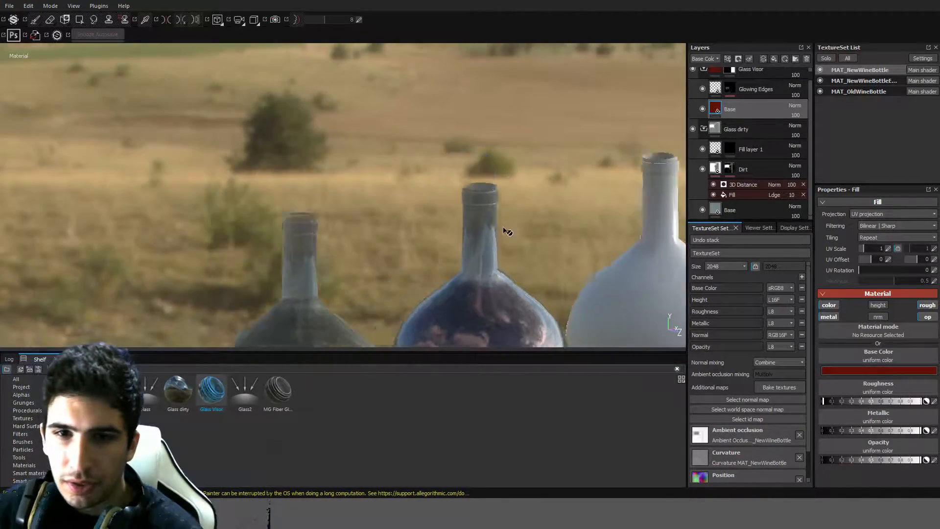
{"action": "scroll", "coordinate": [504, 228], "scroll_direction": "down", "scroll_amount": 1}
{"action": "middle_click_drag", "start_coordinate": [530, 259], "coordinate": [503, 176], "text": "alt"}
{"action": "left_click_drag", "start_coordinate": [503, 176], "coordinate": [463, 245], "text": "alt+shift"}
{"action": "scroll", "coordinate": [516, 161], "scroll_direction": "up", "scroll_amount": 4}
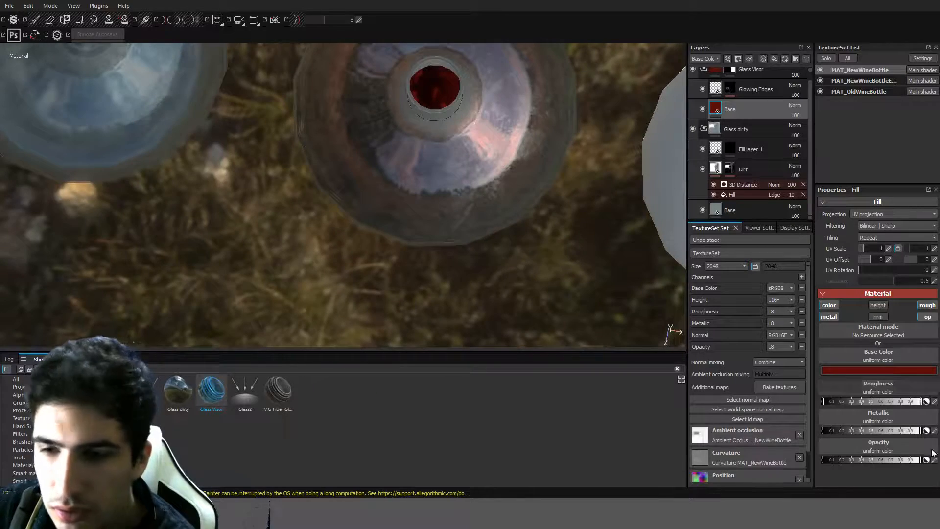
Try opacity values of 0.5 and 0.8 on the Glass Visor Base fill and check the bottle from the side.
{"action": "left_click", "coordinate": [935, 460]}
{"action": "type", "text": "0.5"}
{"action": "key", "text": "Return"}
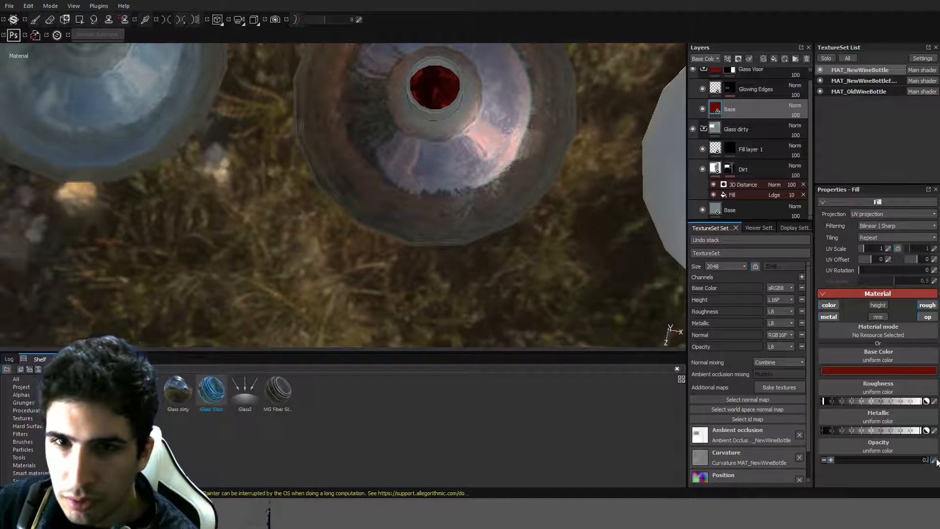
{"action": "left_click", "coordinate": [935, 459]}
{"action": "type", "text": "0"}
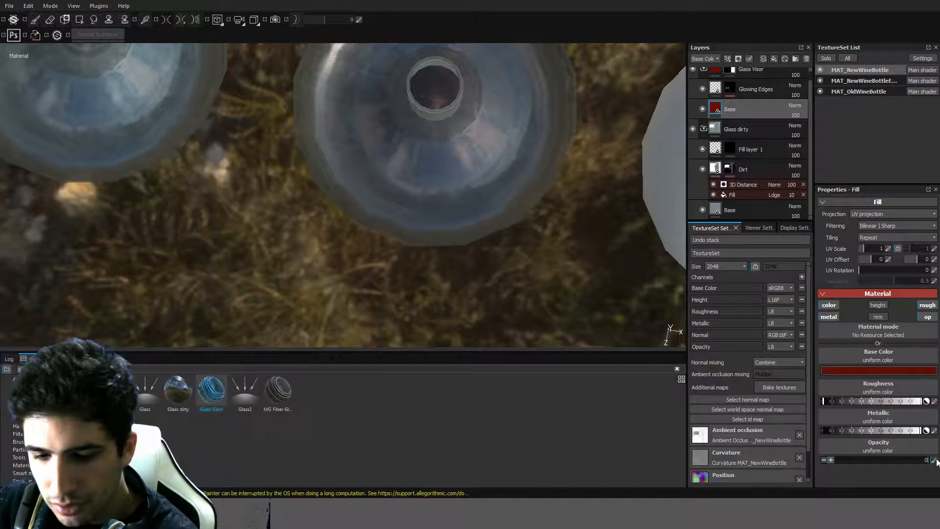
{"action": "type", "text": ".8"}
{"action": "key", "text": "Return"}
{"action": "left_click_drag", "start_coordinate": [567, 285], "coordinate": [528, 186], "text": "alt"}
{"action": "scroll", "coordinate": [528, 187], "scroll_direction": "down", "scroll_amount": 3}
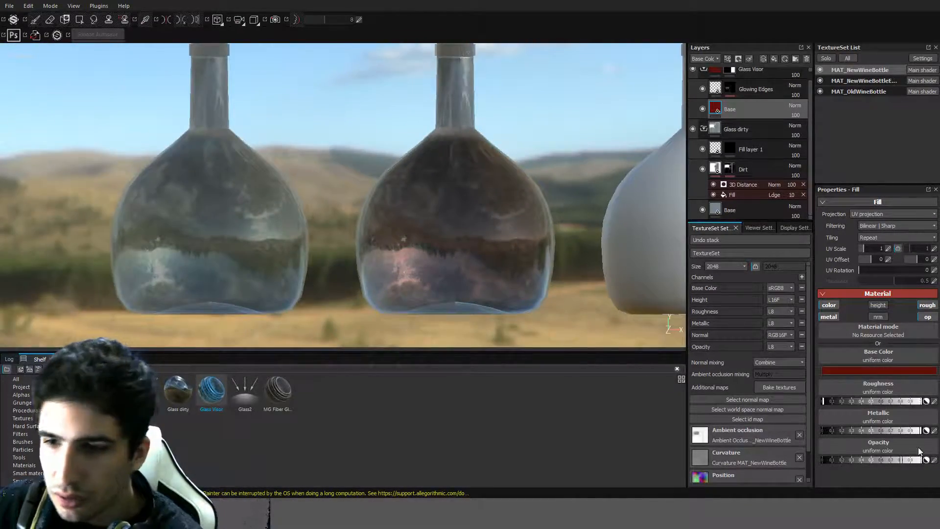
Set the opacity of the Glass Visor Base fill to 0.99 and check the wine bottle from a raised angle.
{"action": "left_click", "coordinate": [933, 461]}
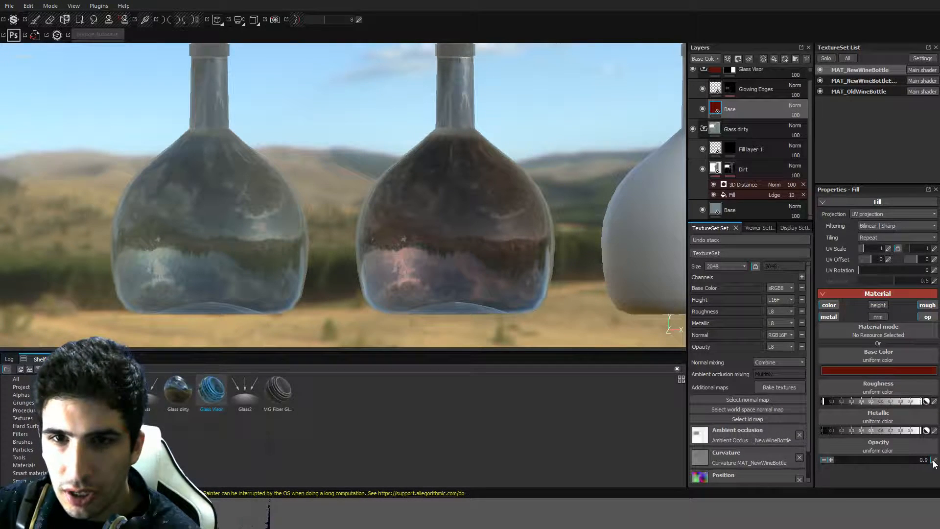
{"action": "left_click", "coordinate": [933, 461]}
{"action": "left_click", "coordinate": [933, 461]}
{"action": "left_click", "coordinate": [933, 461]}
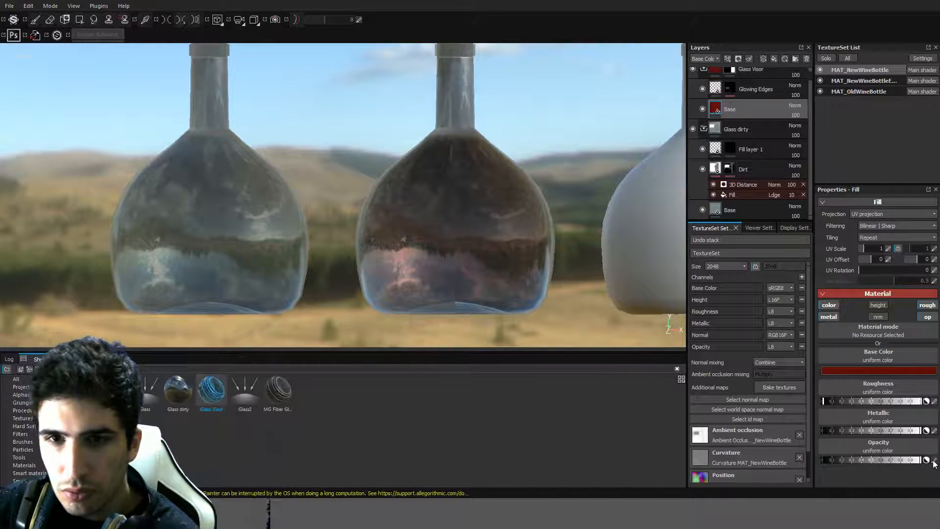
{"action": "left_click", "coordinate": [933, 461]}
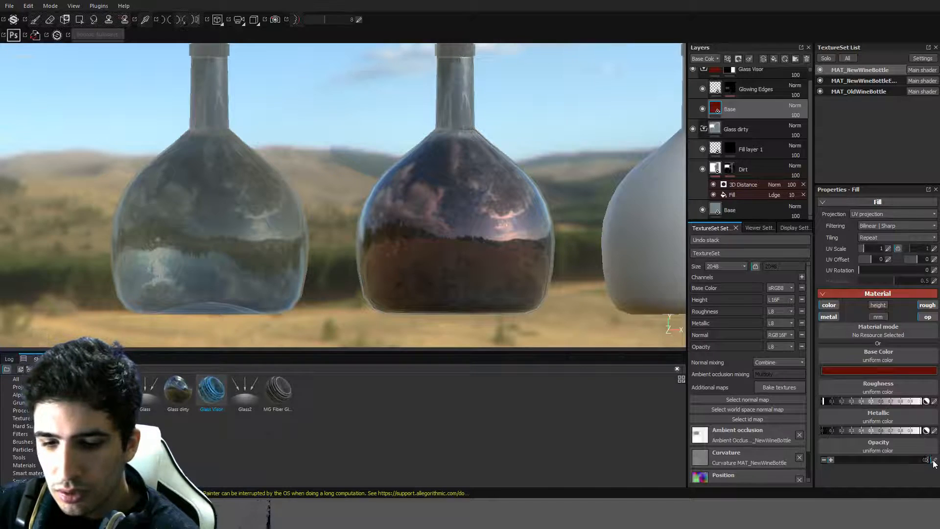
{"action": "type", "text": "0.99"}
{"action": "key", "text": "Return"}
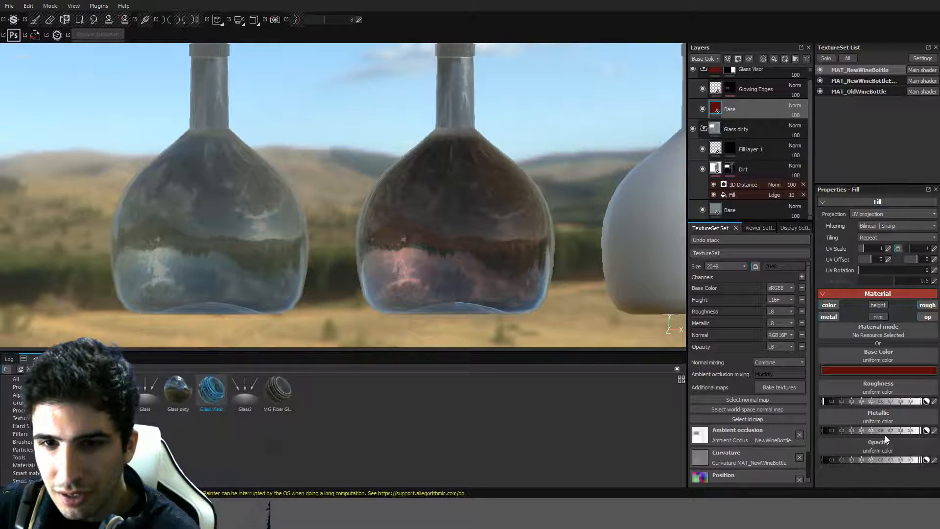
{"action": "left_click_drag", "start_coordinate": [563, 234], "coordinate": [563, 280], "text": "alt"}
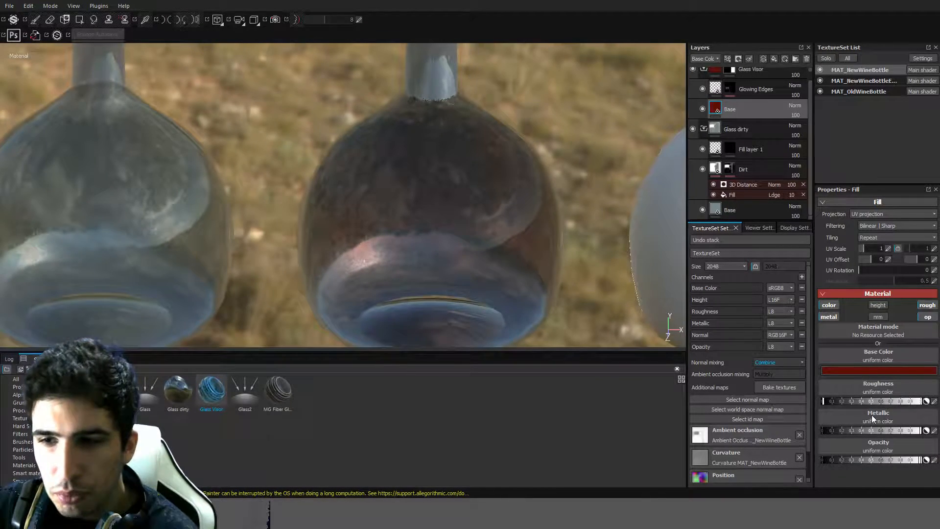
Set the opacity of the Glass Visor Base fill to 1 and check the filled bottle from the side.
{"action": "left_click", "coordinate": [933, 461]}
{"action": "key", "text": "Return"}
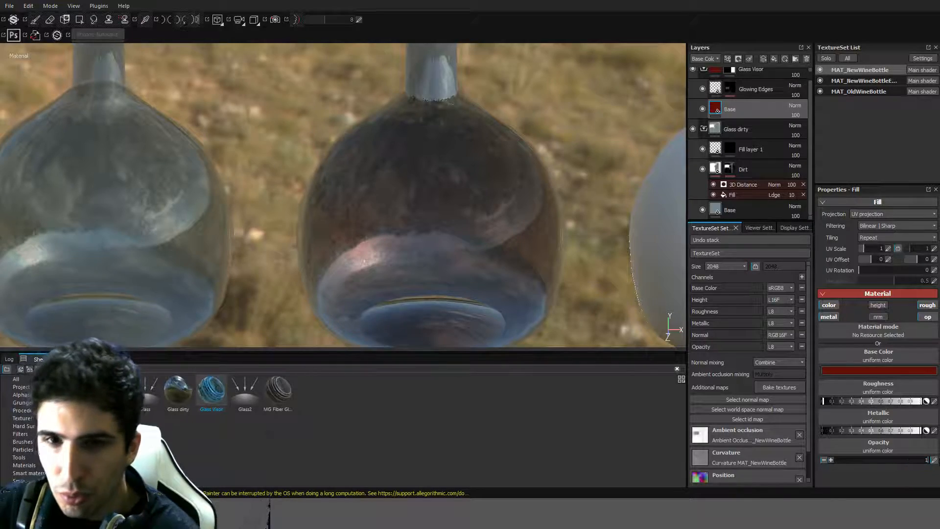
{"action": "left_click_drag", "start_coordinate": [589, 218], "coordinate": [460, 198], "text": "alt"}
{"action": "scroll", "coordinate": [416, 209], "scroll_direction": "down", "scroll_amount": 5}
{"action": "scroll", "coordinate": [529, 183], "scroll_direction": "up", "scroll_amount": 6}
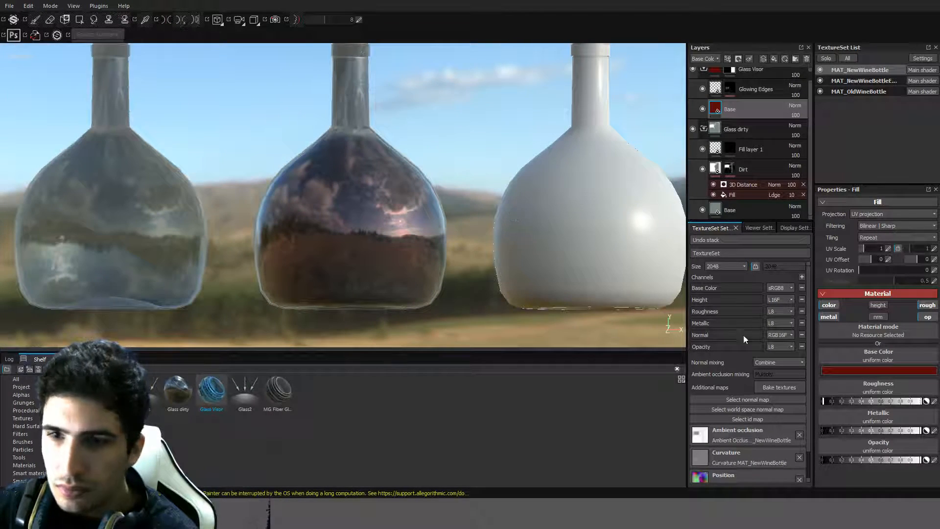
Try an opacity of 0.999 on the Glass Visor Base fill and check the filled bottle from below.
{"action": "left_click", "coordinate": [934, 460]}
{"action": "left_click", "coordinate": [873, 474]}
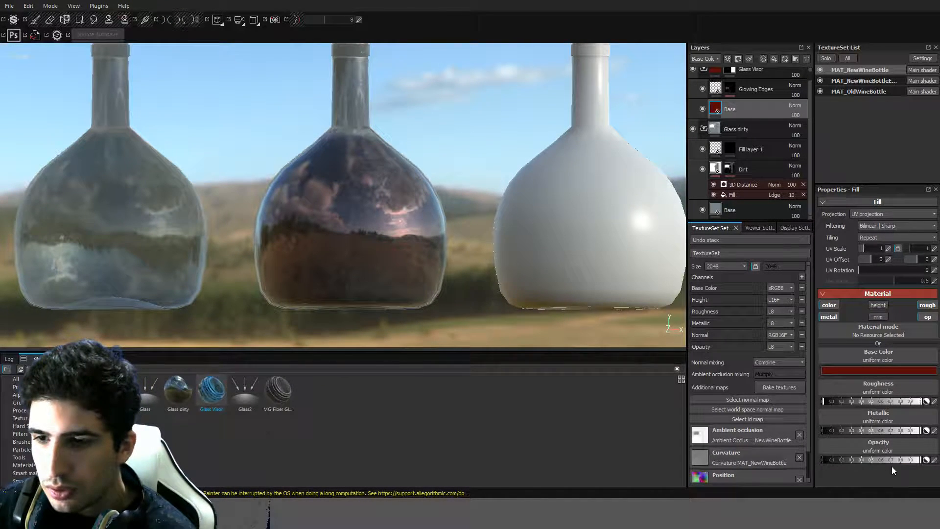
{"action": "mouse_move", "coordinate": [906, 461]}
{"action": "left_mouse_down"}
{"action": "mouse_move", "coordinate": [822, 460]}
{"action": "mouse_move", "coordinate": [920, 461]}
{"action": "left_mouse_up"}
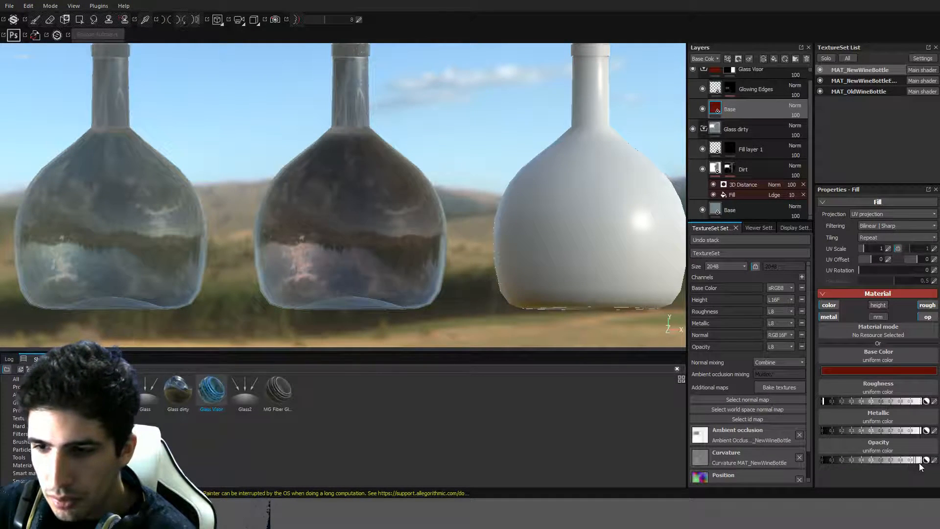
{"action": "left_click", "coordinate": [933, 460]}
{"action": "type", "text": "0.9"}
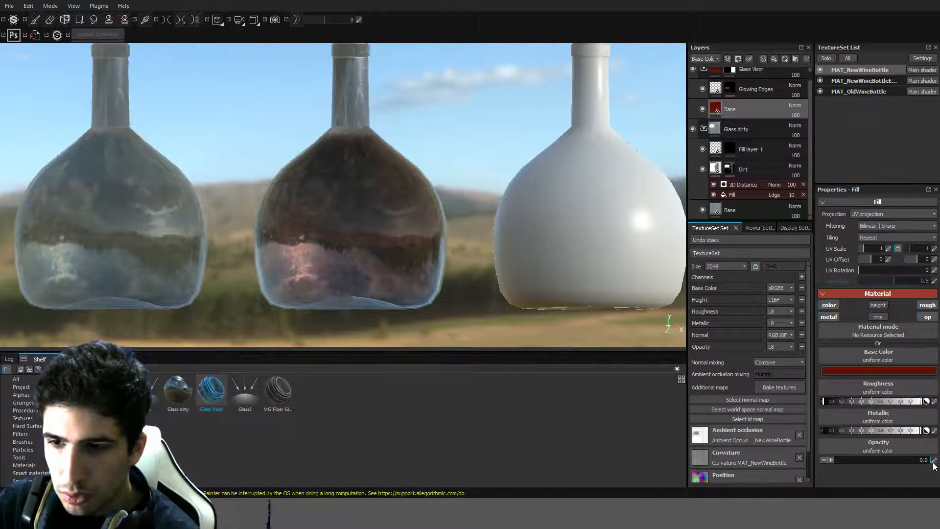
{"action": "type", "text": "99"}
{"action": "key", "text": "Return"}
{"action": "left_click_drag", "start_coordinate": [513, 221], "coordinate": [501, 184], "text": "alt"}
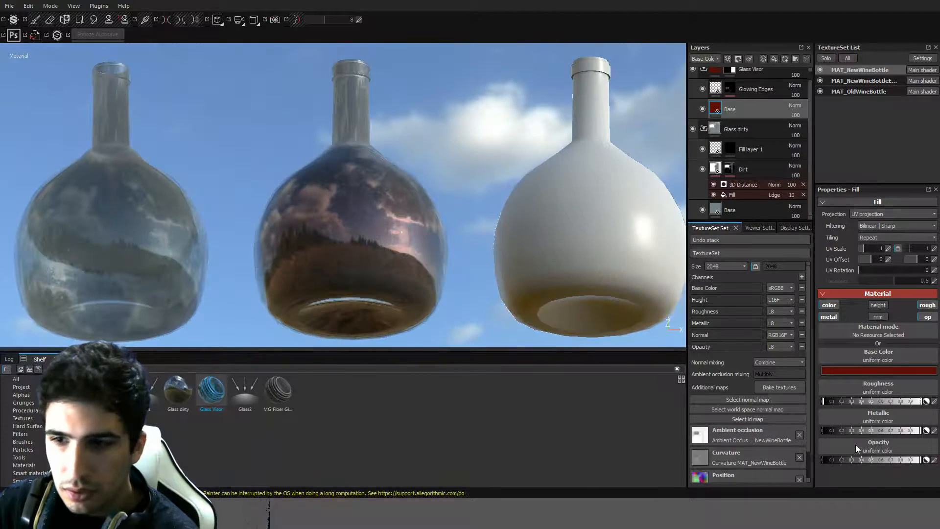
Try an opacity of 0.995 on the Glass Visor Base fill and check the bottles from the front.
{"action": "left_click", "coordinate": [933, 460]}
{"action": "type", "text": "0."}
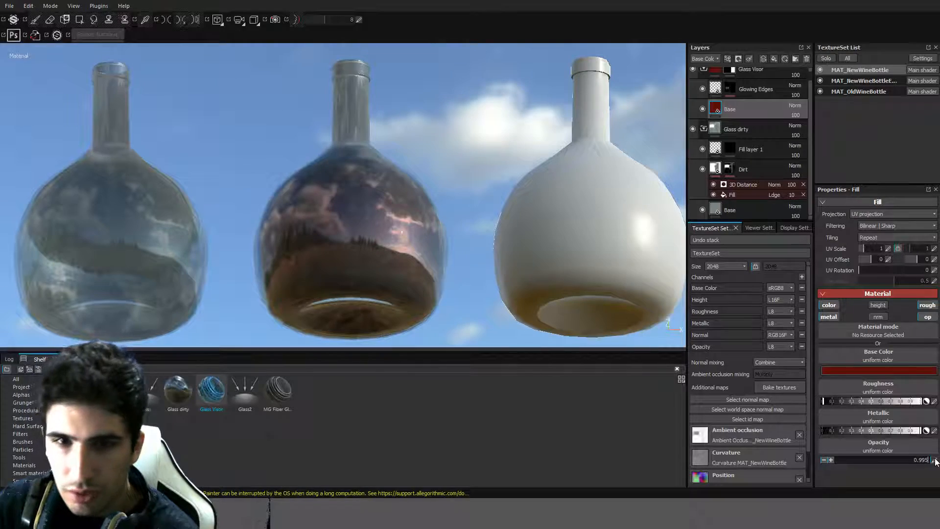
{"action": "type", "text": "995"}
{"action": "key", "text": "Return"}
{"action": "left_click_drag", "start_coordinate": [608, 318], "coordinate": [466, 225], "text": "alt"}
{"action": "middle_click_drag", "start_coordinate": [428, 156], "coordinate": [486, 178], "text": "alt"}
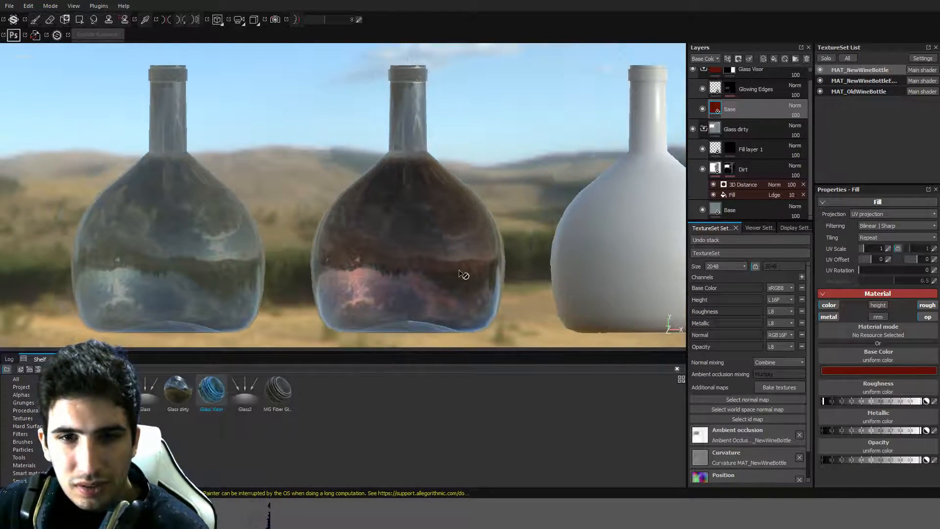
Restore the Glass Visor Base fill's opacity to 1 and inspect the wine bottle up close and from above.
{"action": "left_click", "coordinate": [935, 460]}
{"action": "type", "text": "1"}
{"action": "key", "text": "Return"}
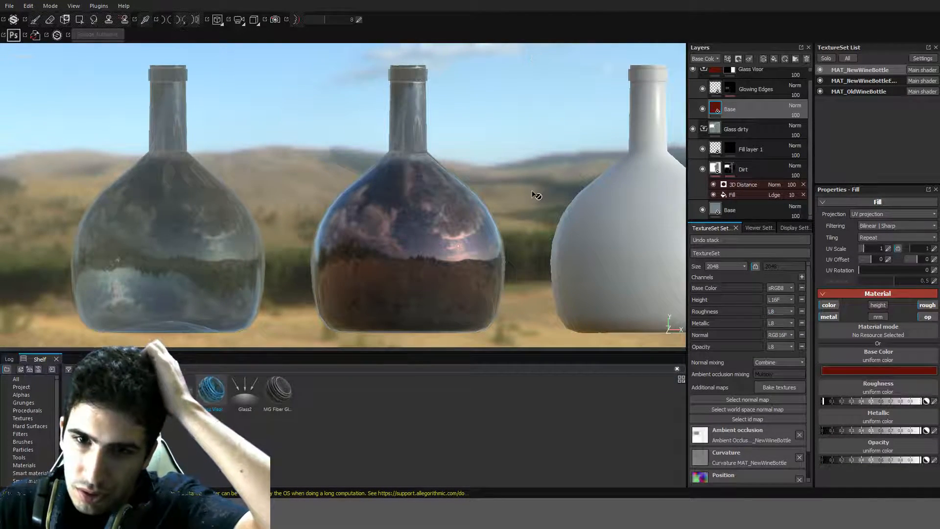
{"action": "scroll", "coordinate": [537, 196], "scroll_direction": "up", "scroll_amount": 2}
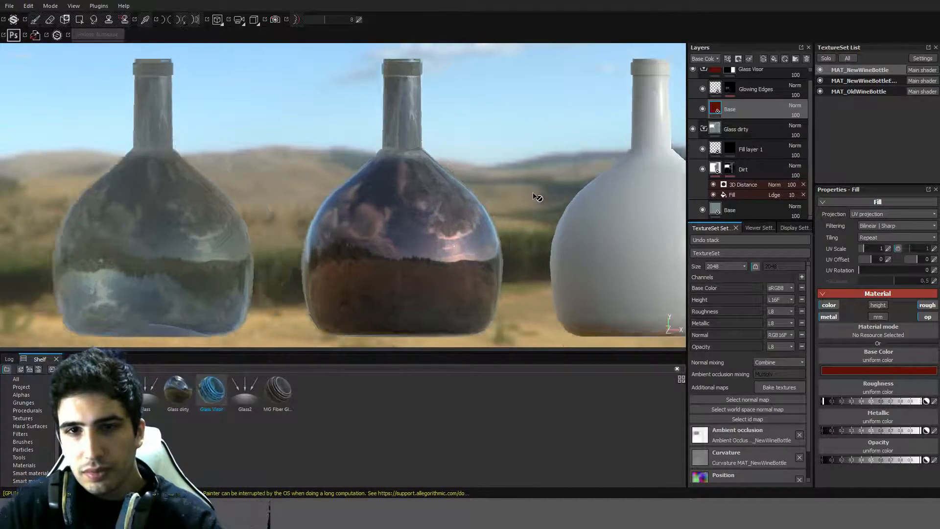
{"action": "scroll", "coordinate": [537, 196], "scroll_direction": "up", "scroll_amount": 2}
{"action": "middle_click_drag", "start_coordinate": [465, 122], "coordinate": [496, 155], "text": "alt"}
{"action": "left_click_drag", "start_coordinate": [496, 155], "coordinate": [507, 179], "text": "alt"}
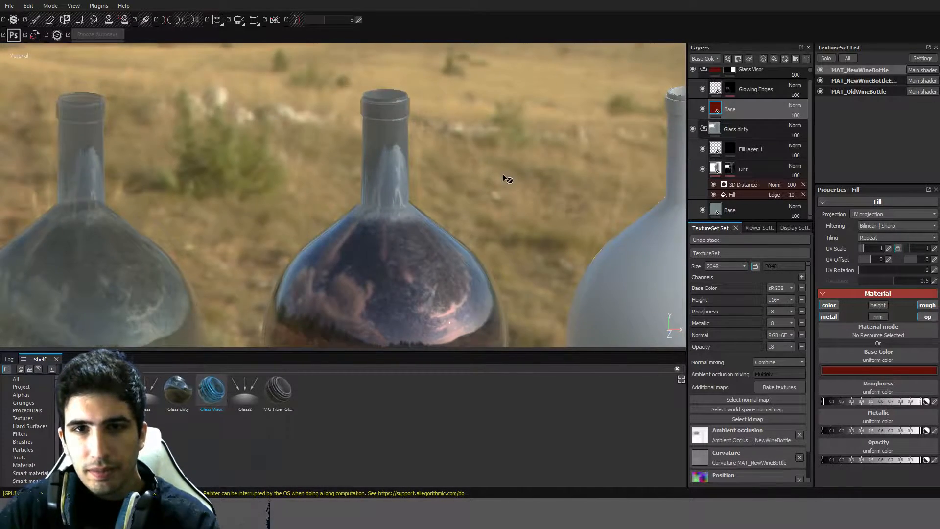
{"action": "middle_click_drag", "start_coordinate": [503, 175], "coordinate": [481, 162], "text": "alt"}
{"action": "left_click_drag", "start_coordinate": [481, 162], "coordinate": [475, 154], "text": "alt"}
{"action": "scroll", "coordinate": [482, 169], "scroll_direction": "down", "scroll_amount": 3}
{"action": "middle_click_drag", "start_coordinate": [482, 169], "coordinate": [416, 175], "text": "alt"}
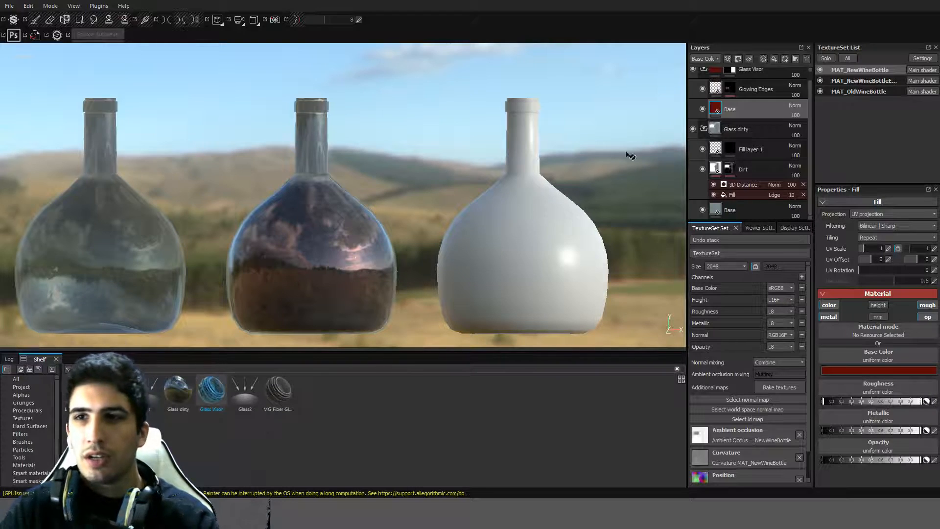
Collapse the Glass dirty and Glass Visor layer groups of the MAT_NewWineBottle texture set.
{"action": "left_click", "coordinate": [703, 130]}
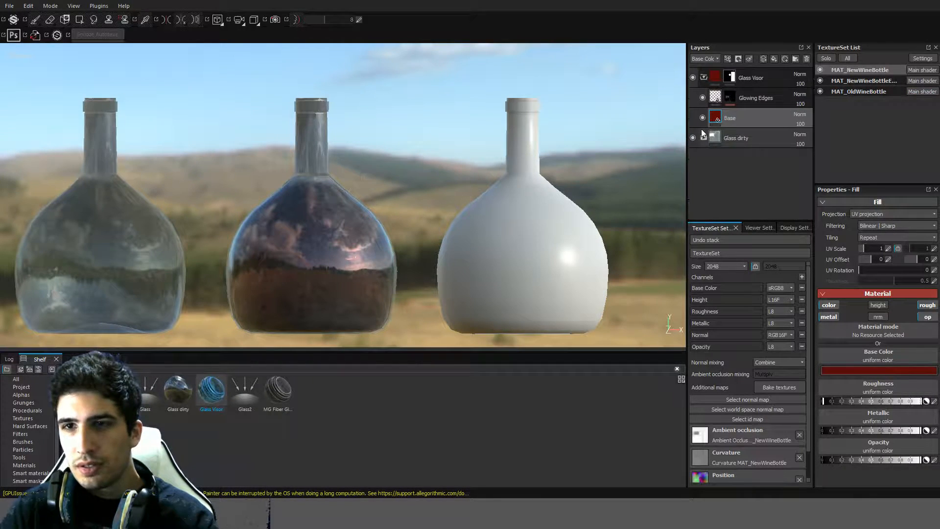
{"action": "left_click", "coordinate": [703, 81]}
{"action": "key", "text": "4"}
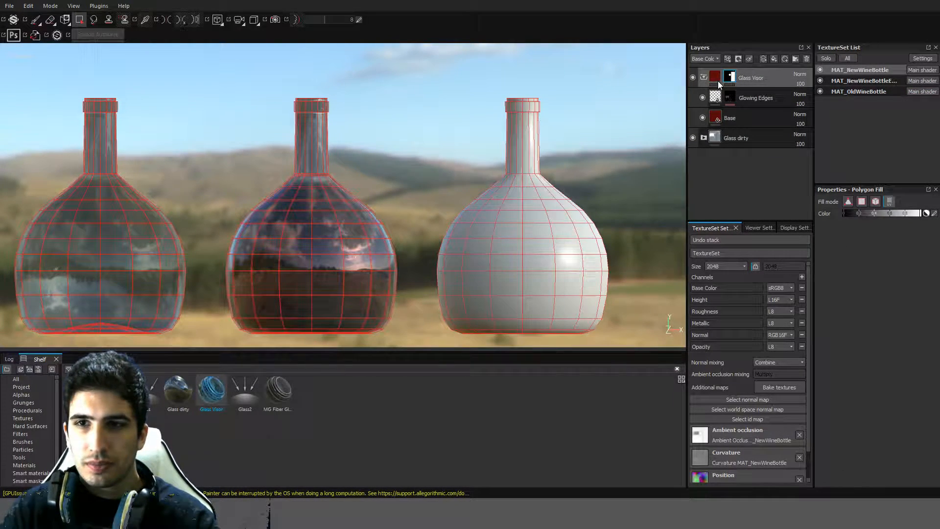
{"action": "left_click", "coordinate": [704, 78]}
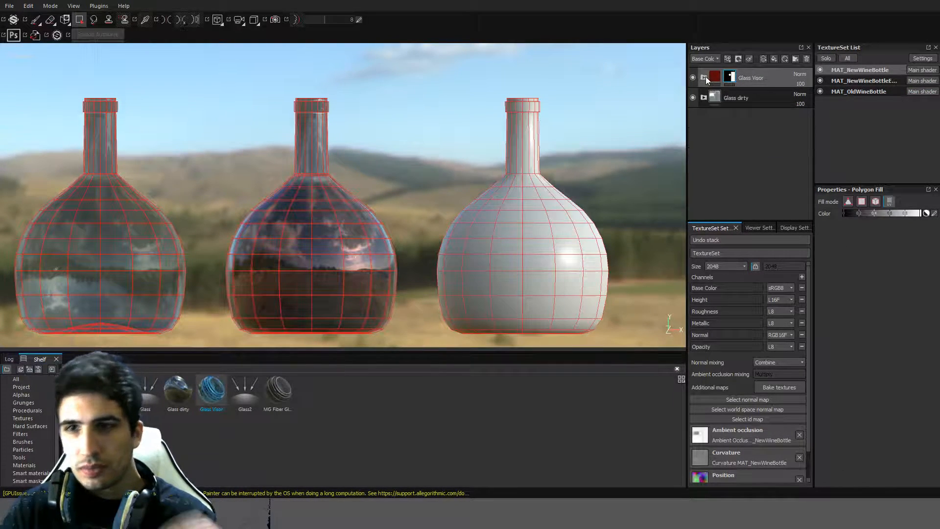
Apply the Glass dirty smart material to the MAT_OldWineBottle texture set and delete its empty Layer 1.
{"action": "left_click", "coordinate": [853, 91]}
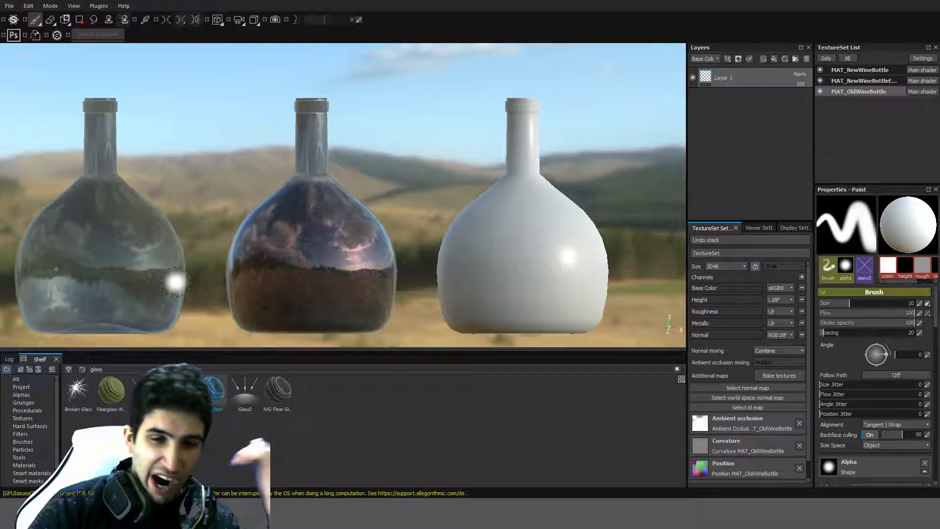
{"action": "left_click_drag", "start_coordinate": [211, 391], "coordinate": [769, 118]}
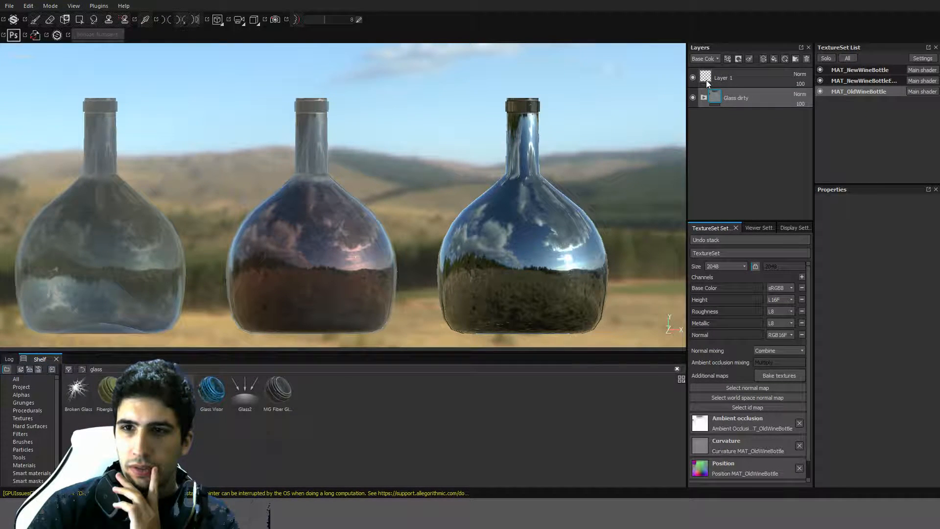
{"action": "key", "text": "Delete"}
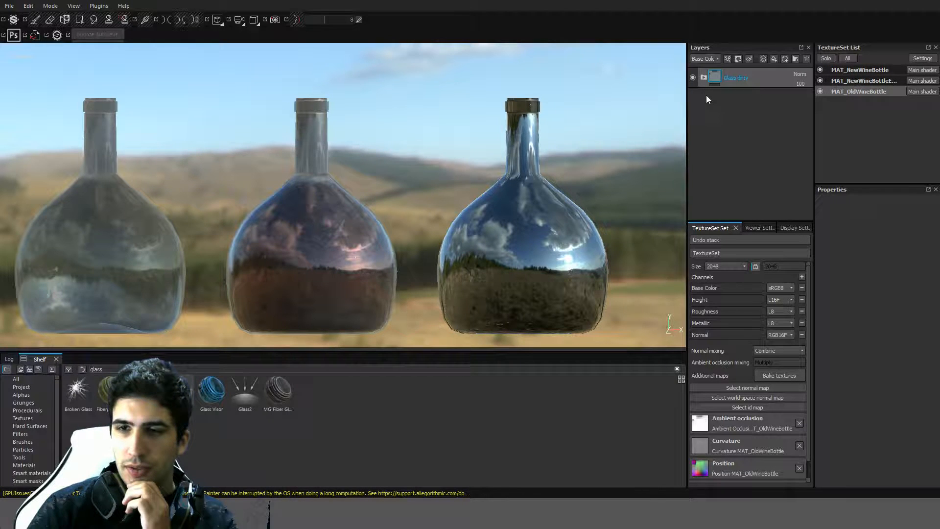
Examine the channel settings of the Glass dirty Base fill in the MAT_NewWineBottle texture set.
{"action": "left_click", "coordinate": [849, 70]}
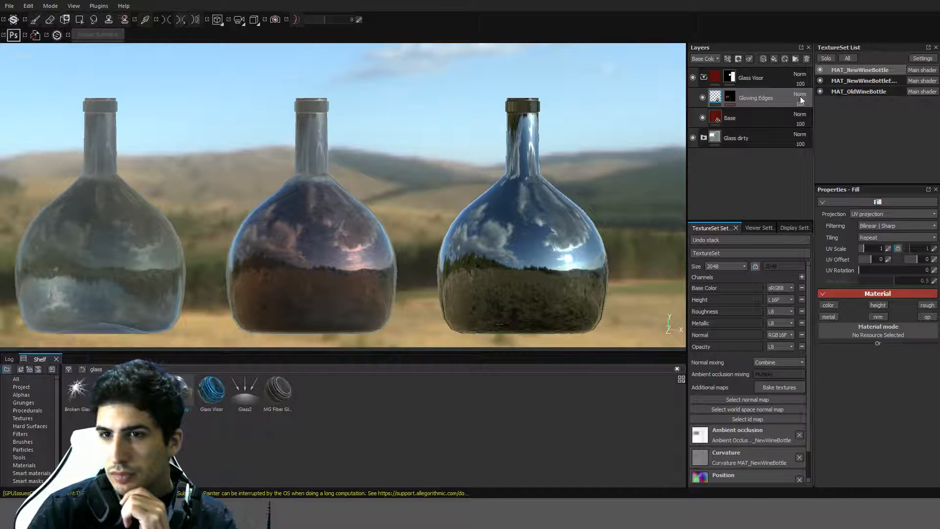
{"action": "left_click", "coordinate": [704, 78]}
{"action": "left_click", "coordinate": [704, 98]}
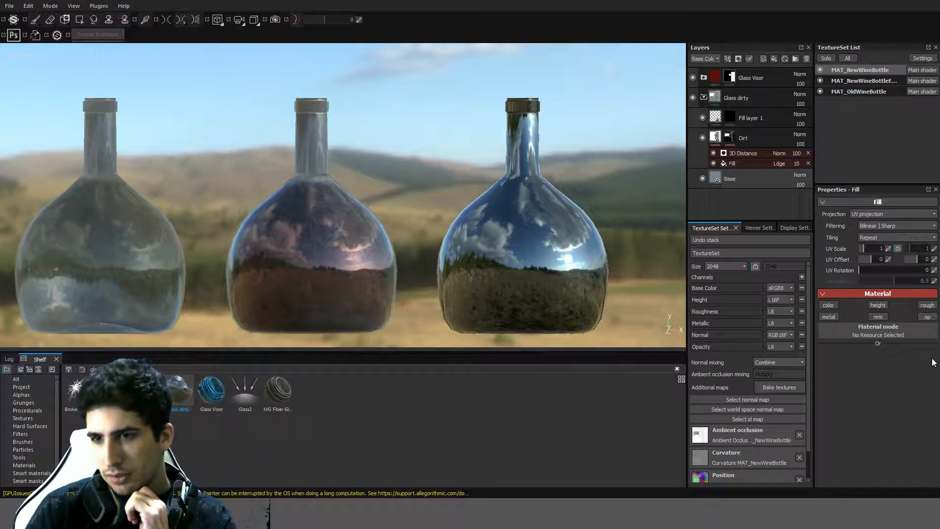
{"action": "scroll", "coordinate": [910, 450], "scroll_direction": "down", "scroll_amount": 1}
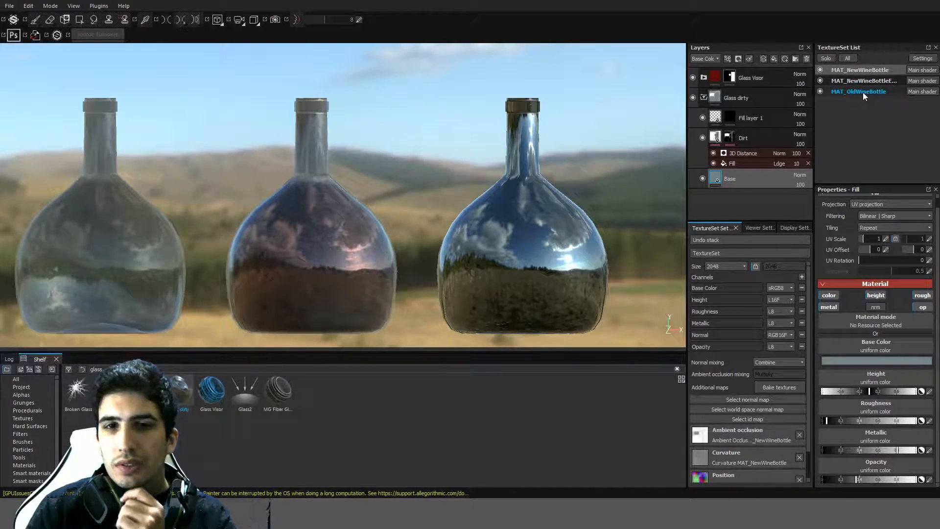
Set the metallic value of the Glass dirty Base fill in MAT_OldWineBottle to 0.8 and check the old bottle up close.
{"action": "left_click", "coordinate": [850, 96]}
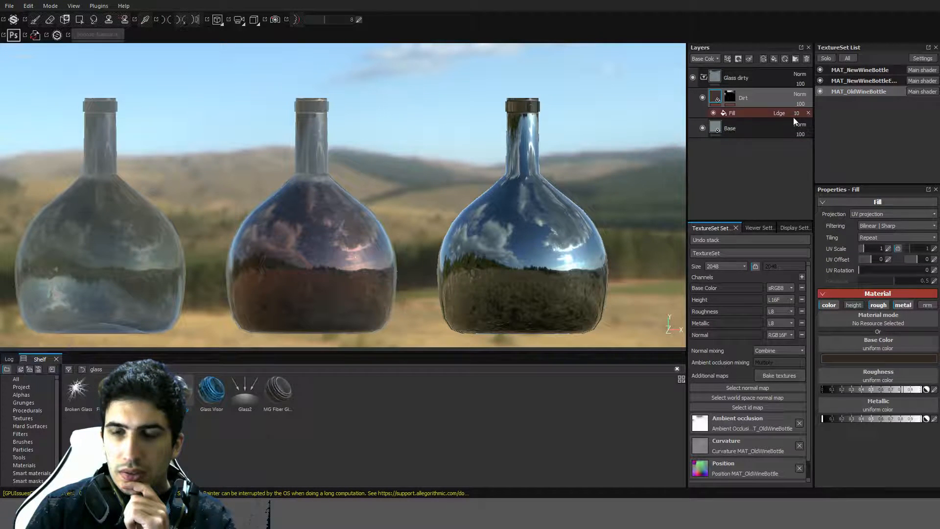
{"action": "left_click", "coordinate": [746, 129]}
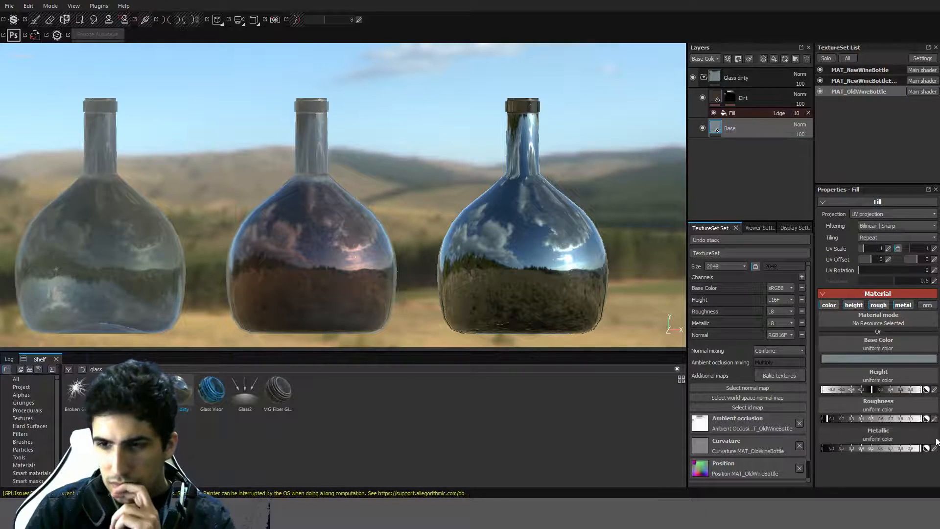
{"action": "left_click", "coordinate": [935, 448]}
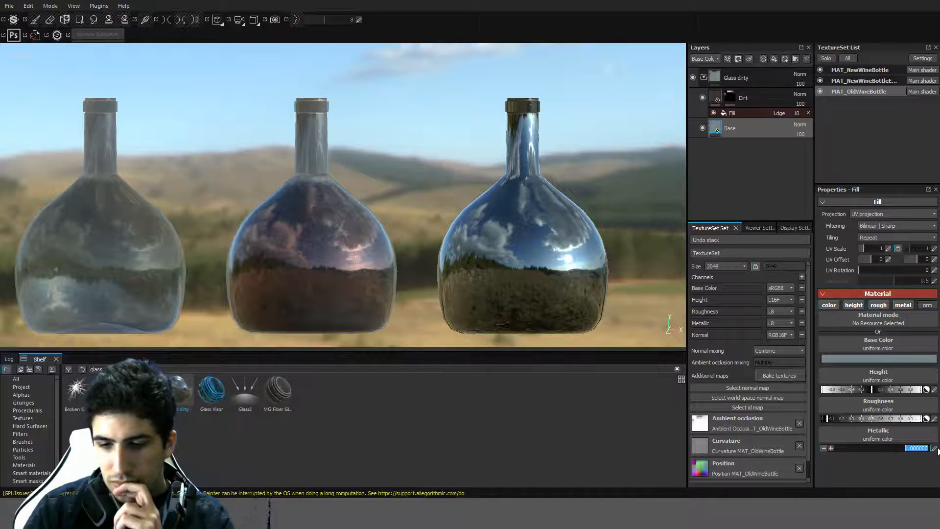
{"action": "type", "text": "0.8"}
{"action": "key", "text": "Return"}
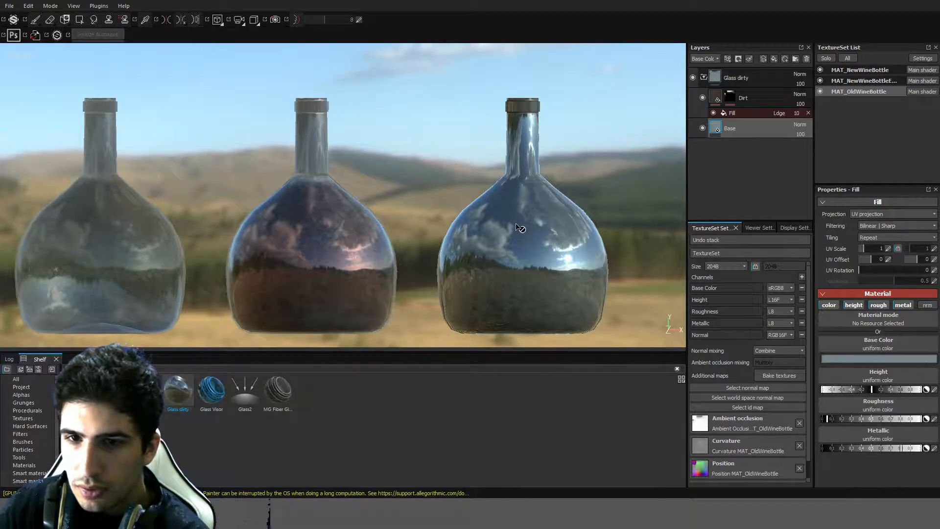
{"action": "scroll", "coordinate": [520, 225], "scroll_direction": "up", "scroll_amount": 2}
{"action": "left_click_drag", "start_coordinate": [519, 226], "coordinate": [503, 198], "text": "alt"}
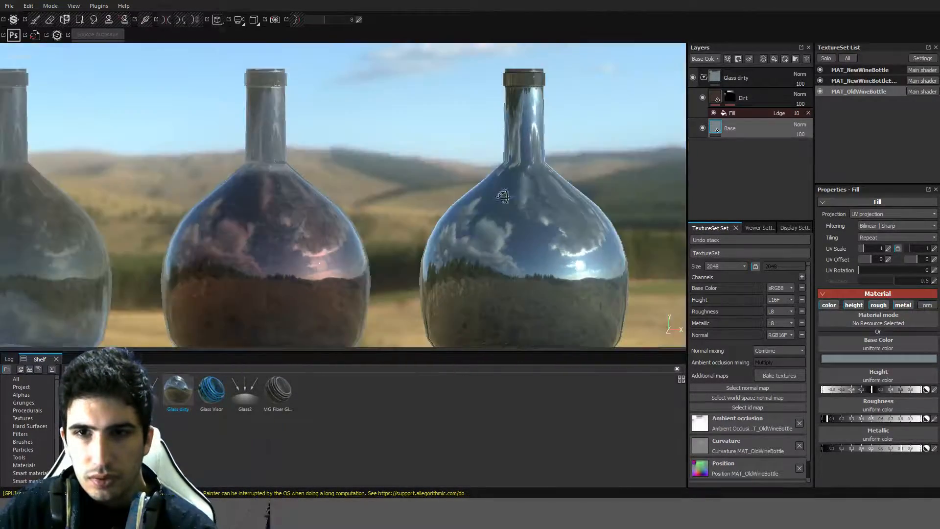
{"action": "middle_click_drag", "start_coordinate": [594, 203], "coordinate": [578, 192], "text": "alt"}
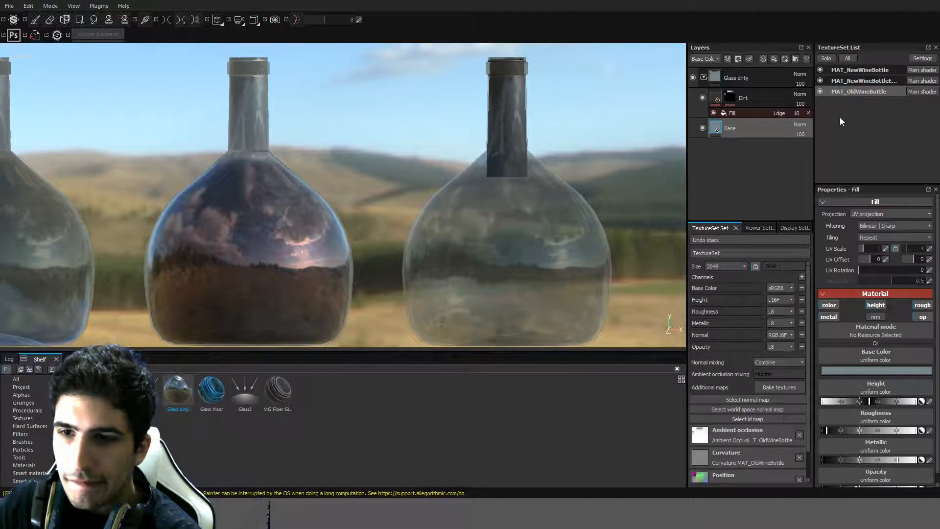
Compare the layer stacks of MAT_NewWineBottleEmpty and MAT_NewWineBottle with that of MAT_OldWineBottle.
{"action": "left_click", "coordinate": [850, 81]}
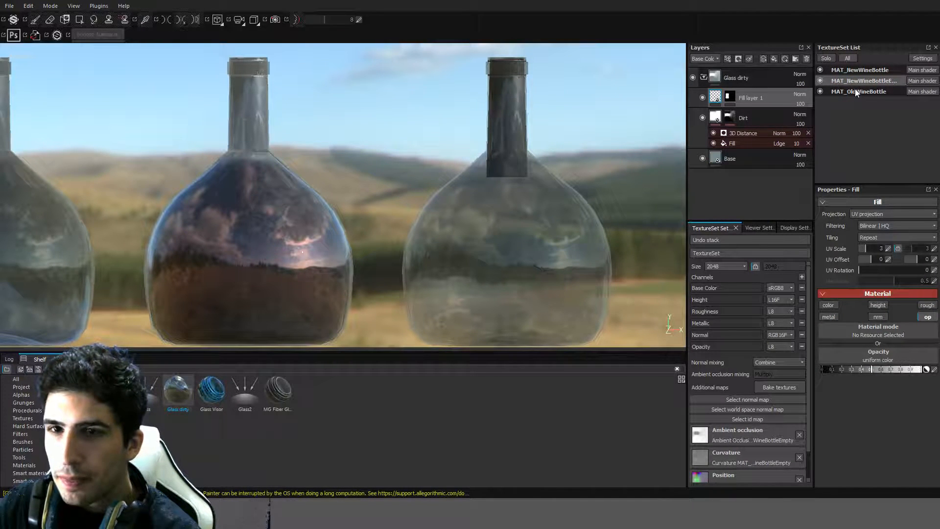
{"action": "left_click", "coordinate": [857, 71]}
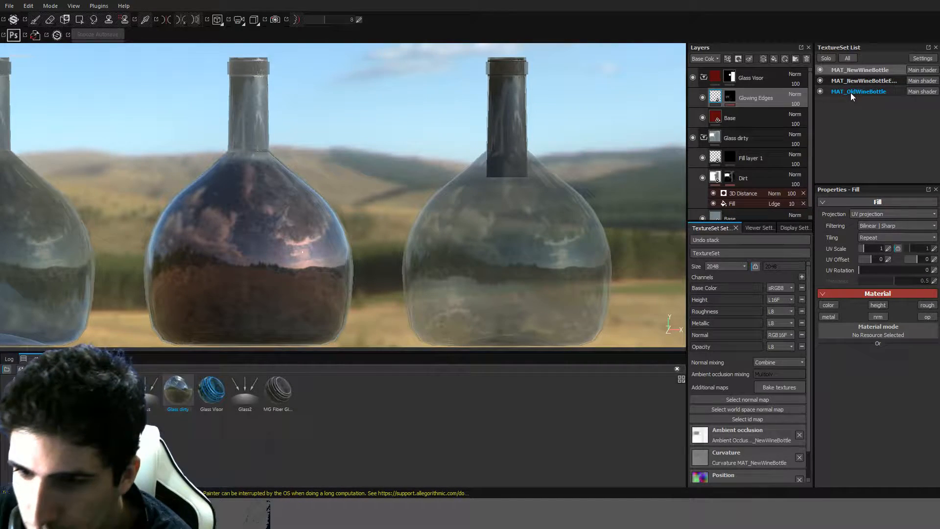
{"action": "left_click", "coordinate": [850, 93]}
{"action": "left_click_drag", "start_coordinate": [550, 199], "coordinate": [584, 220], "text": "alt"}
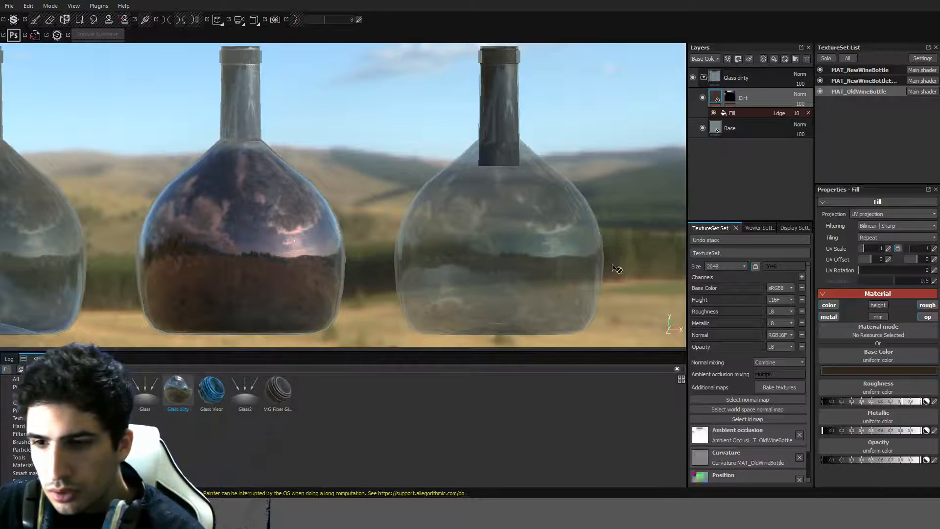
Disable the opacity channel on the Dirt and Base fills of MAT_OldWineBottle and check the old bottle.
{"action": "left_click", "coordinate": [923, 318]}
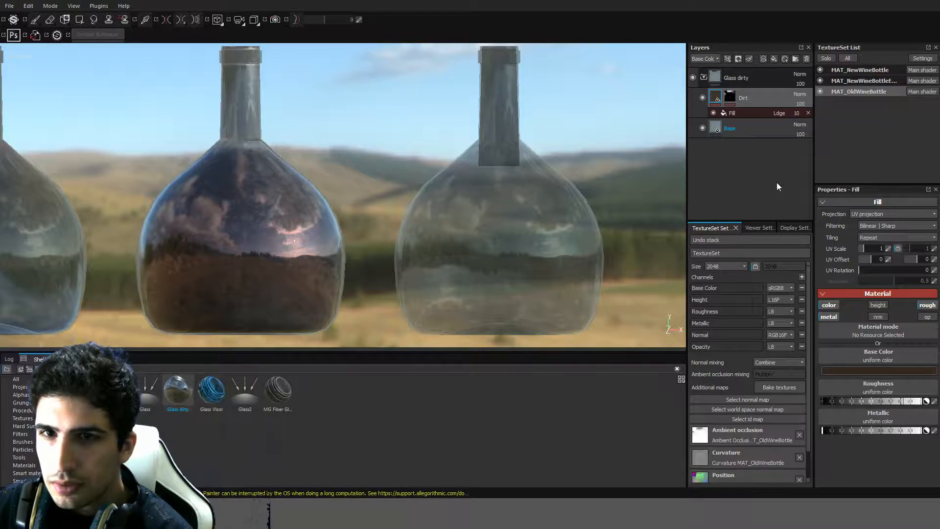
{"action": "left_click", "coordinate": [878, 305]}
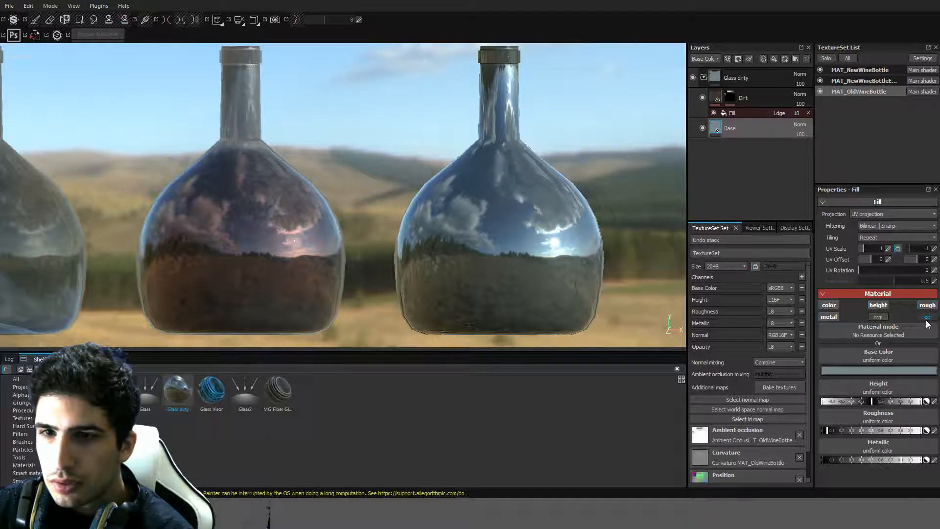
{"action": "left_click_drag", "start_coordinate": [476, 173], "coordinate": [554, 160], "text": "alt"}
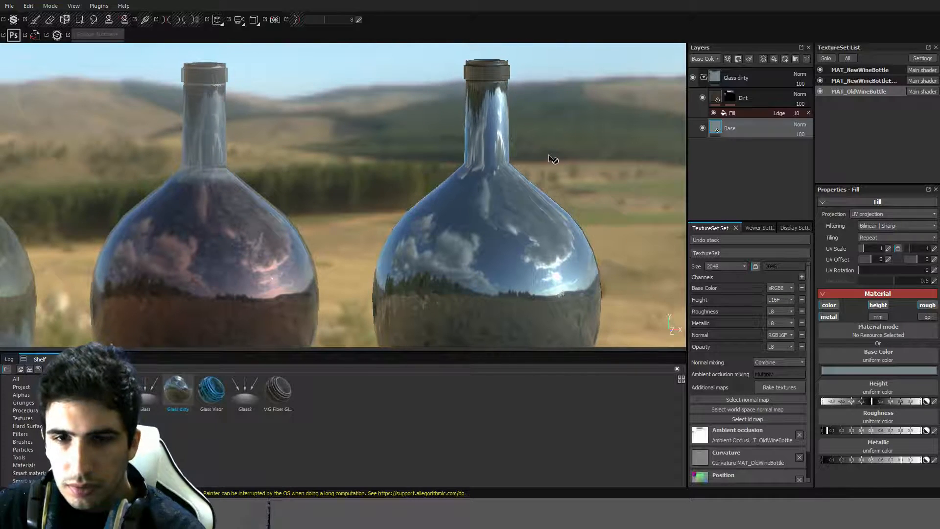
Set the roughness of the Glass dirty Base fill in MAT_OldWineBottle to 0.2.
{"action": "left_click", "coordinate": [934, 430]}
{"action": "type", "text": "0"}
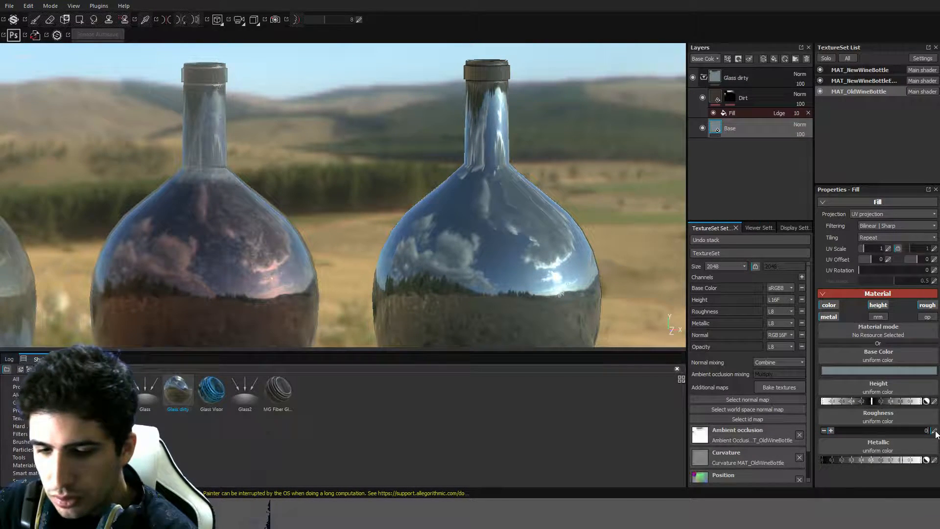
{"action": "type", "text": ".2"}
{"action": "key", "text": "Return"}
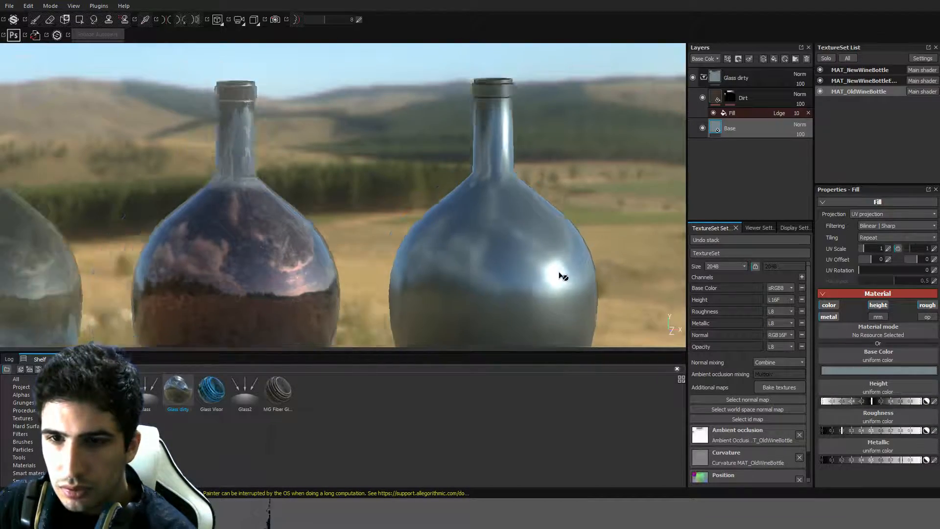
Set the metallic value of the Base fill in MAT_OldWineBottle to 0.5 and check the old bottle from several angles.
{"action": "left_click_drag", "start_coordinate": [562, 273], "coordinate": [465, 269], "text": "alt"}
{"action": "right_click_drag", "start_coordinate": [466, 269], "coordinate": [526, 259], "text": "alt"}
{"action": "left_click_drag", "start_coordinate": [527, 260], "coordinate": [593, 184], "text": "alt"}
{"action": "right_click_drag", "start_coordinate": [593, 184], "coordinate": [594, 214], "text": "alt"}
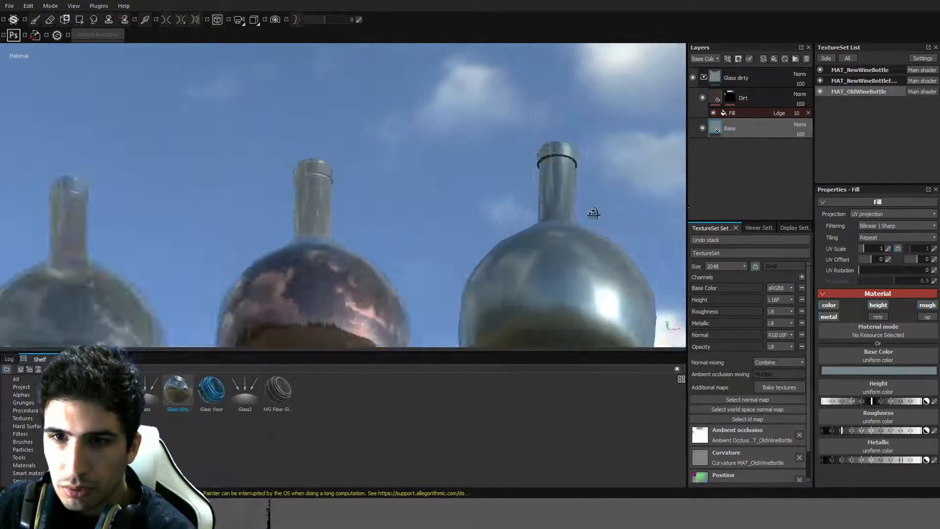
{"action": "left_click_drag", "start_coordinate": [594, 214], "coordinate": [598, 255], "text": "alt"}
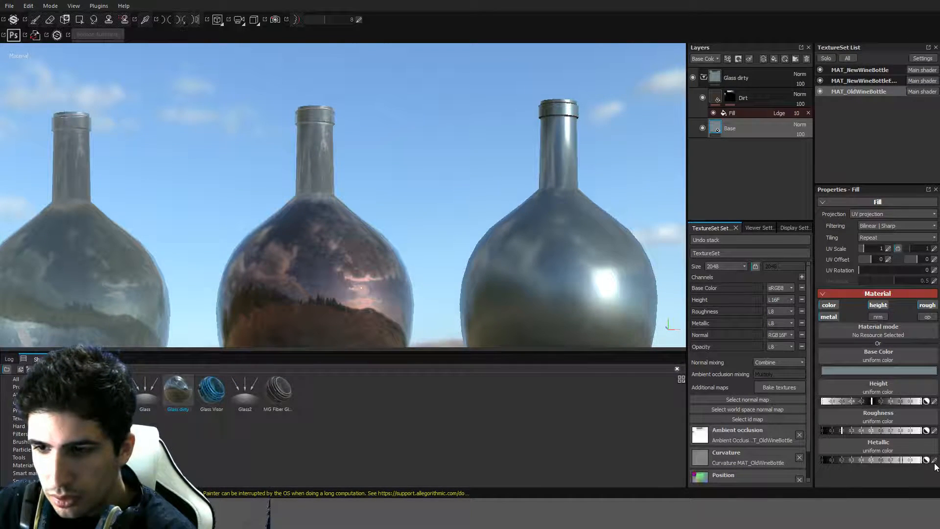
{"action": "left_click", "coordinate": [934, 463]}
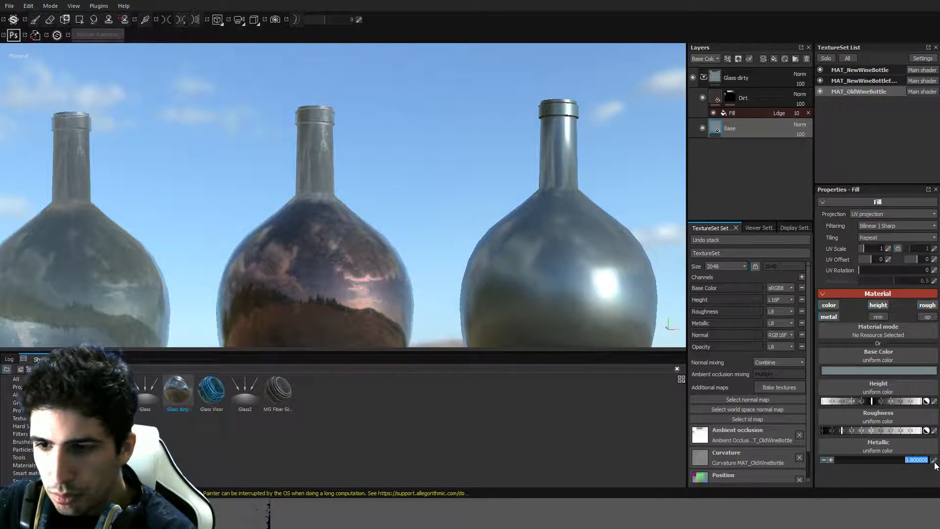
{"action": "type", "text": "0.5"}
{"action": "key", "text": "Return"}
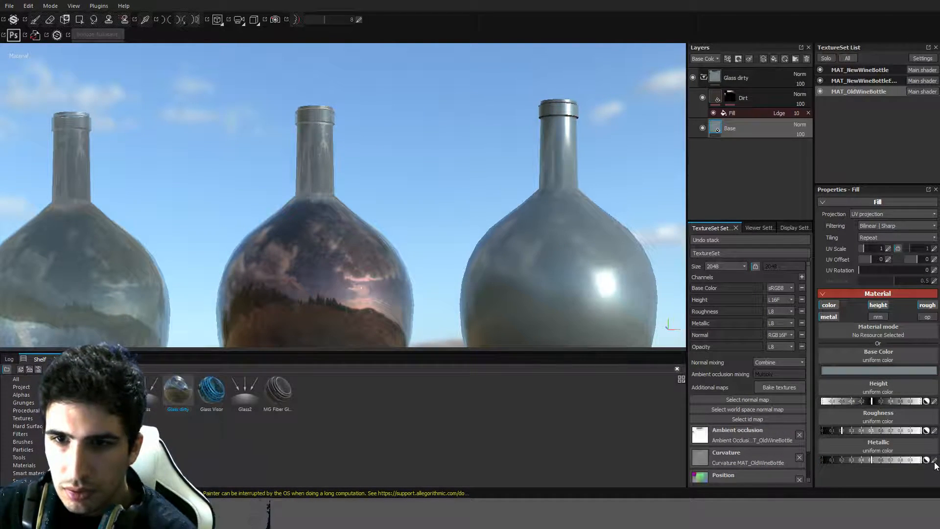
{"action": "left_click_drag", "start_coordinate": [602, 283], "coordinate": [655, 301], "text": "alt"}
{"action": "left_click_drag", "start_coordinate": [599, 322], "coordinate": [558, 318], "text": "alt"}
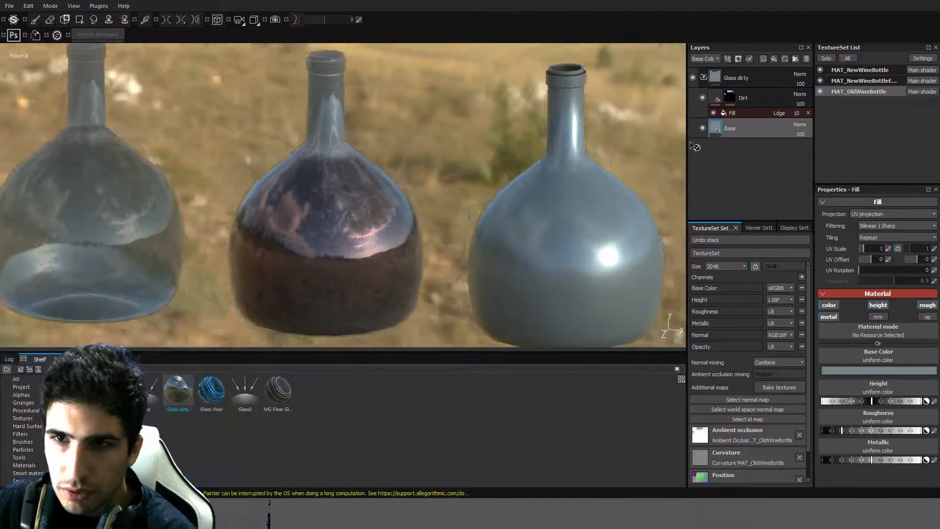
Search the shelf for "dirt" with the Dirt fill of MAT_OldWineBottle selected.
{"action": "left_click", "coordinate": [716, 97]}
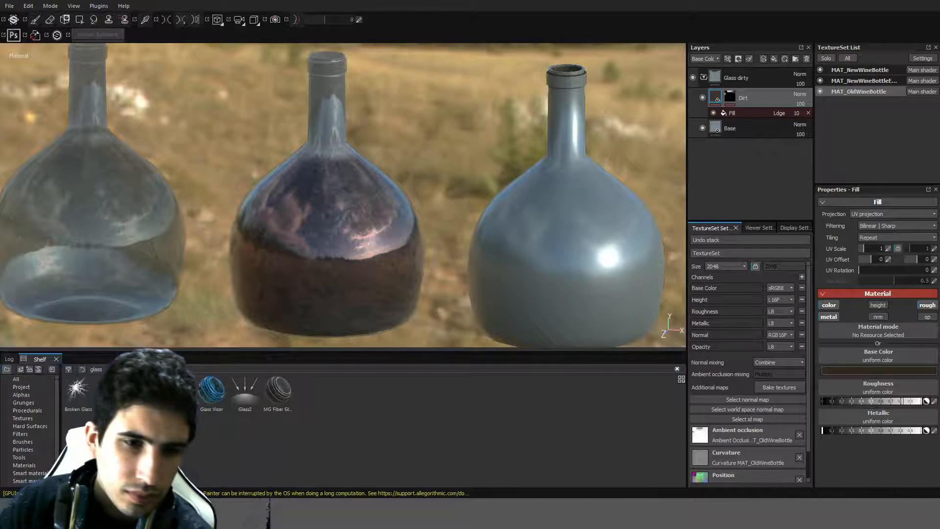
{"action": "key", "text": "ctrl+a"}
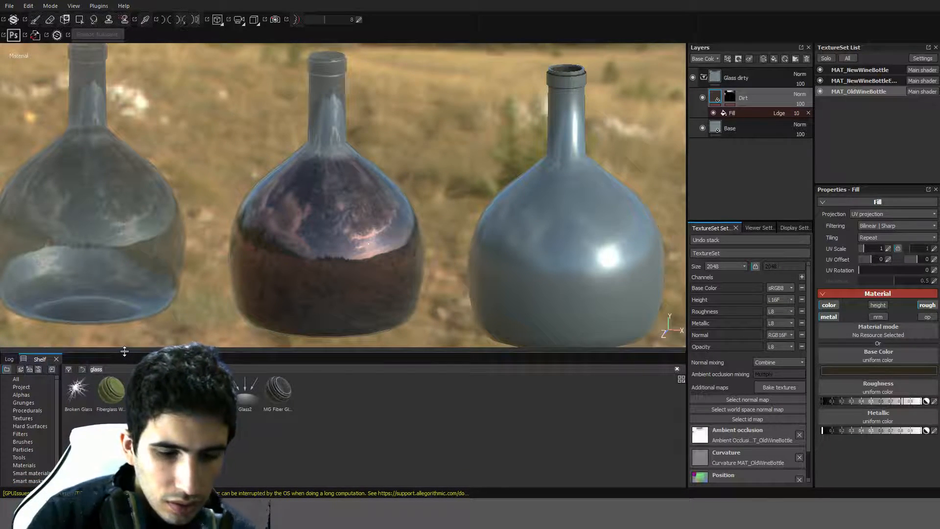
{"action": "type", "text": "dirt"}
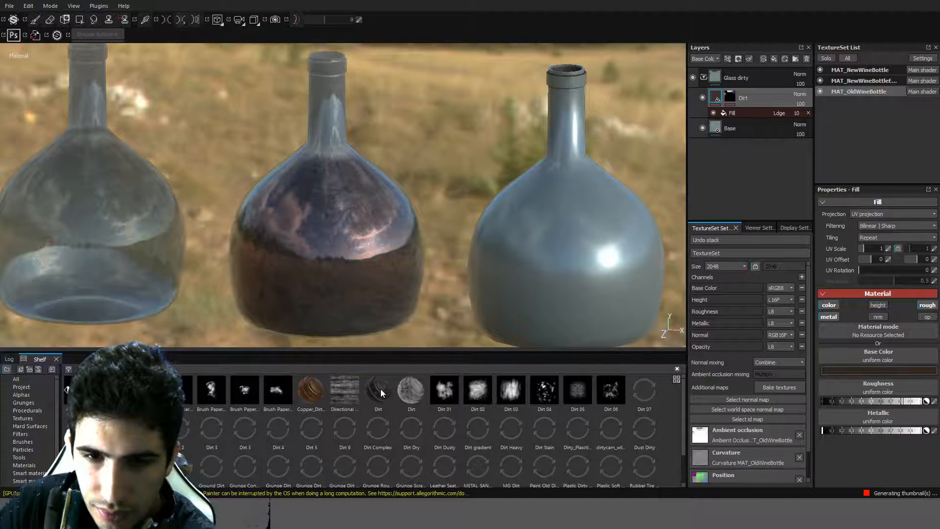
Add the Dirt smart material to MAT_OldWineBottle above the existing Dirt fill in Glass dirty and expand its folder.
{"action": "left_click_drag", "start_coordinate": [380, 389], "coordinate": [762, 77]}
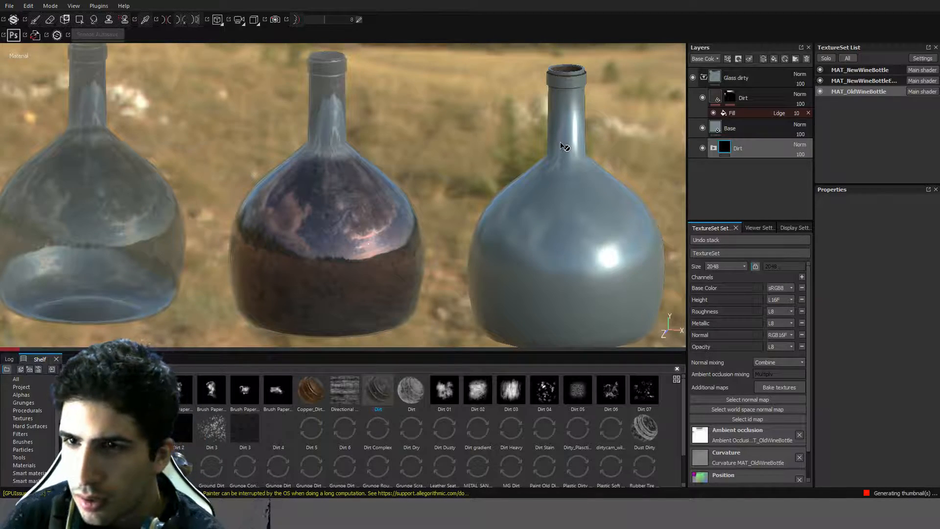
{"action": "left_click_drag", "start_coordinate": [748, 151], "coordinate": [752, 89]}
{"action": "left_click_drag", "start_coordinate": [580, 179], "coordinate": [540, 206], "text": "alt"}
{"action": "left_click", "coordinate": [715, 96]}
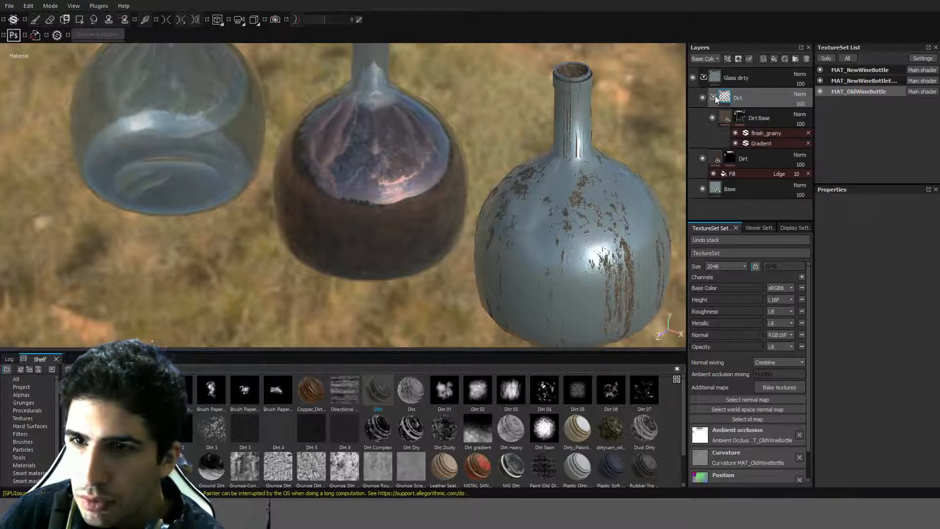
Try UV projection on the Dirt Base fill, check the old bottle and restore tri-planar projection.
{"action": "left_click", "coordinate": [756, 138]}
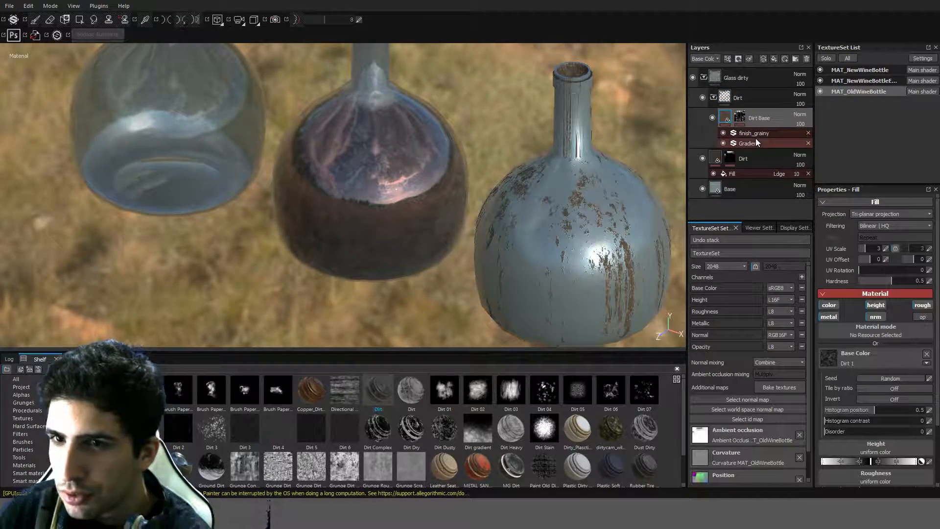
{"action": "left_click", "coordinate": [879, 217]}
{"action": "left_click", "coordinate": [874, 223]}
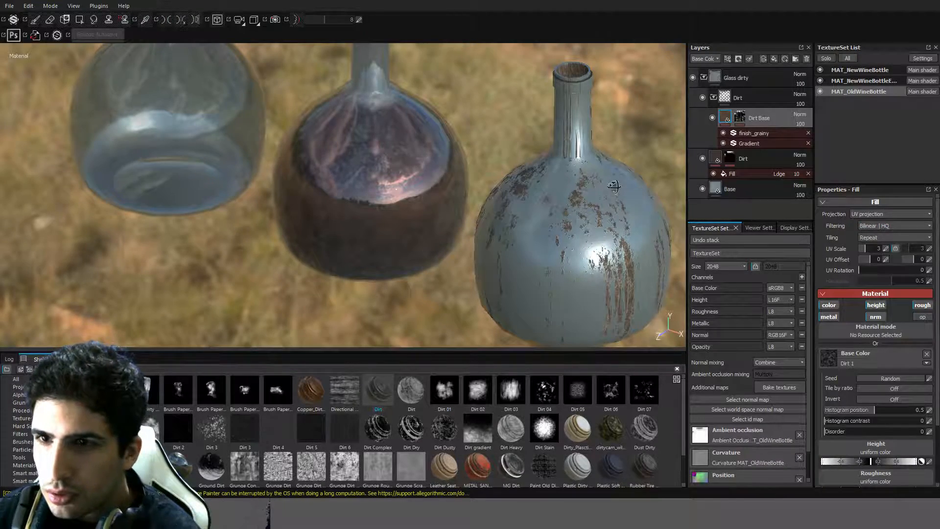
{"action": "left_click_drag", "start_coordinate": [614, 186], "coordinate": [633, 172], "text": "alt"}
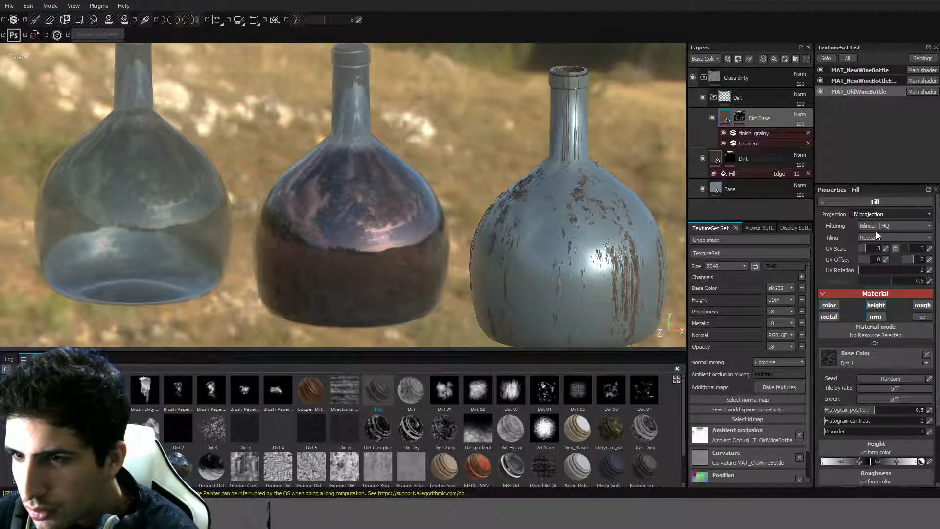
{"action": "scroll", "coordinate": [863, 373], "scroll_direction": "down", "scroll_amount": 3}
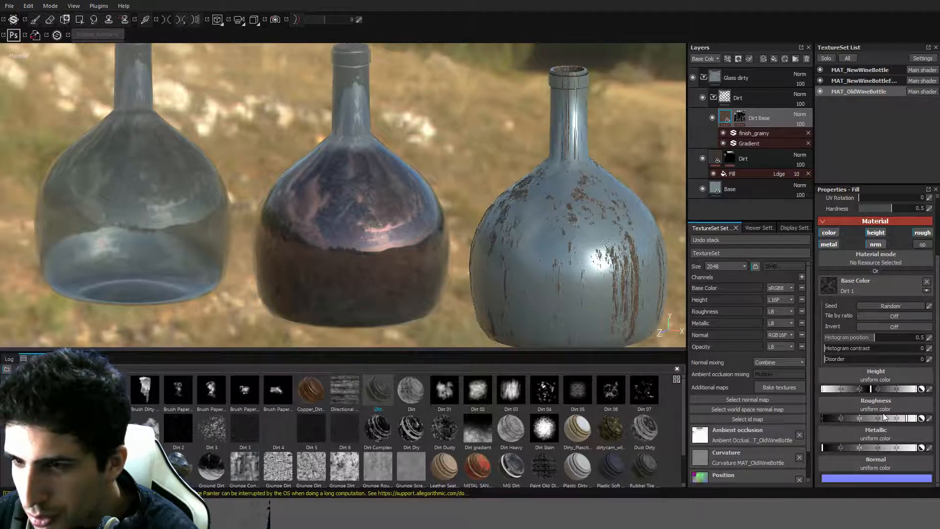
{"action": "scroll", "coordinate": [883, 416], "scroll_direction": "up", "scroll_amount": 3}
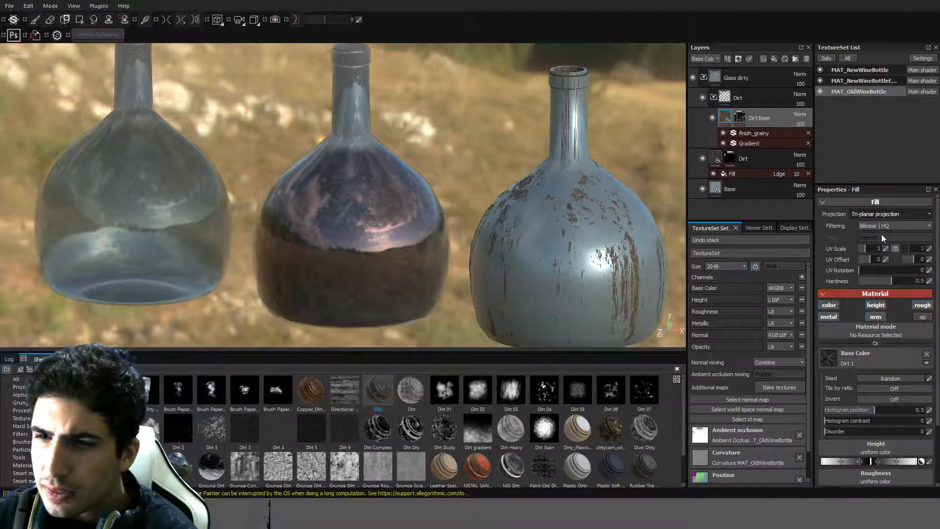
Examine the settings of the finish_grainy and Gradient filters on Dirt Base and the dirt on the old bottle.
{"action": "left_click", "coordinate": [747, 133]}
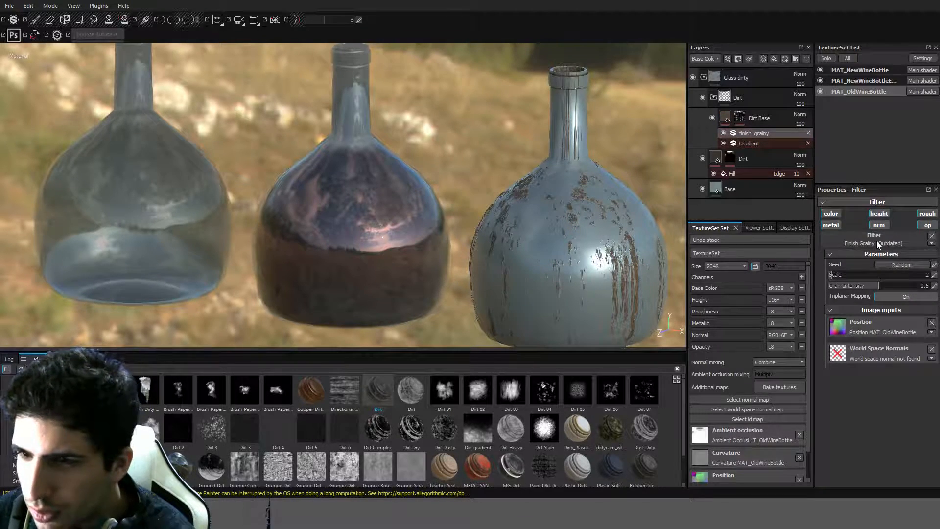
{"action": "left_click", "coordinate": [759, 146]}
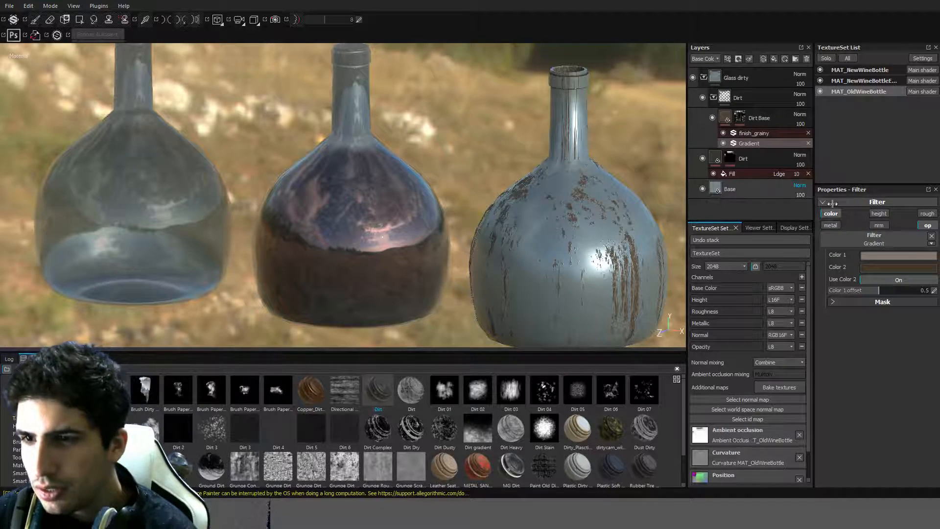
{"action": "left_click", "coordinate": [750, 116]}
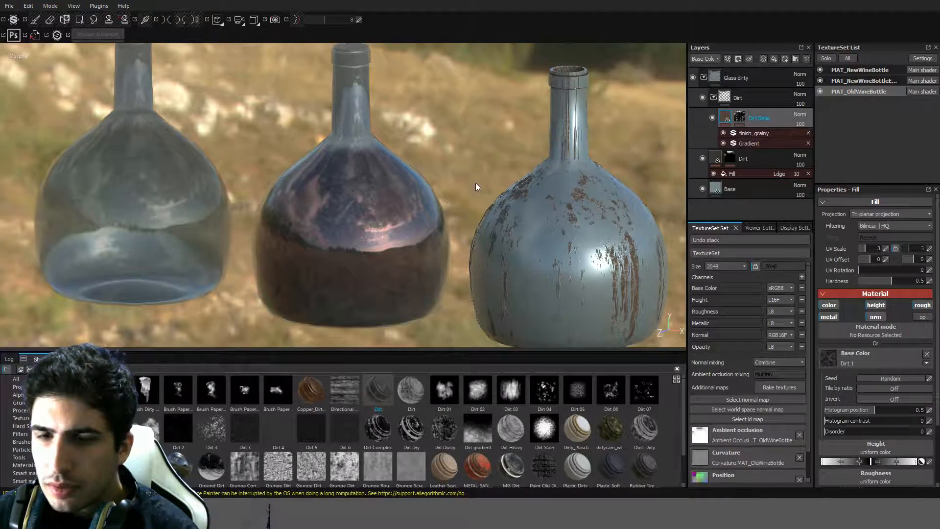
{"action": "right_click_drag", "start_coordinate": [601, 154], "coordinate": [568, 224], "text": "shift"}
{"action": "left_click_drag", "start_coordinate": [568, 224], "coordinate": [600, 245], "text": "alt"}
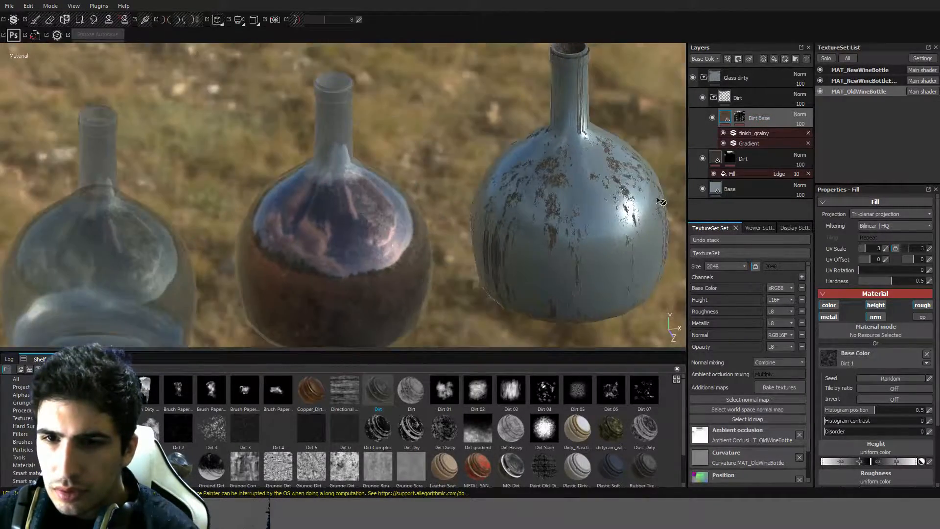
Try a Light generator on the Dirt Base fill, check the old bottle and remove the generator.
{"action": "double_click", "coordinate": [760, 119]}
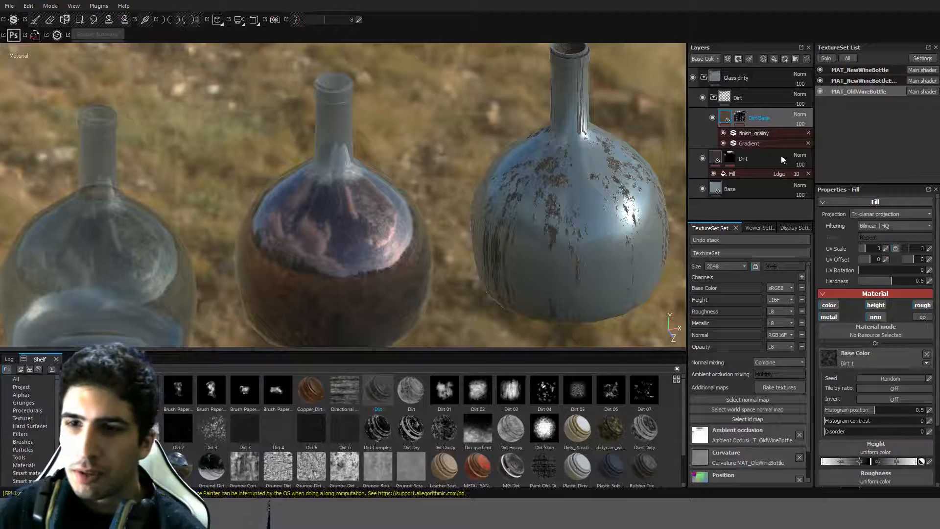
{"action": "left_click", "coordinate": [793, 340]}
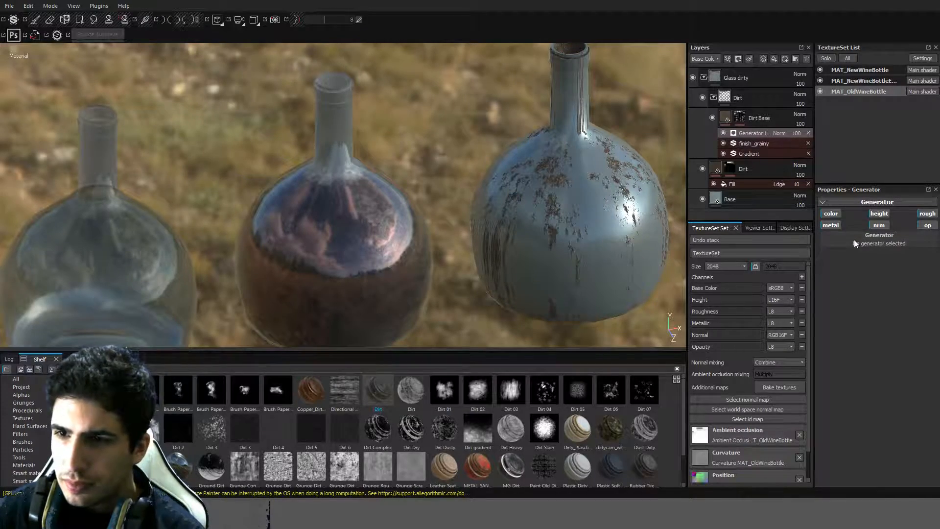
{"action": "left_click", "coordinate": [892, 266]}
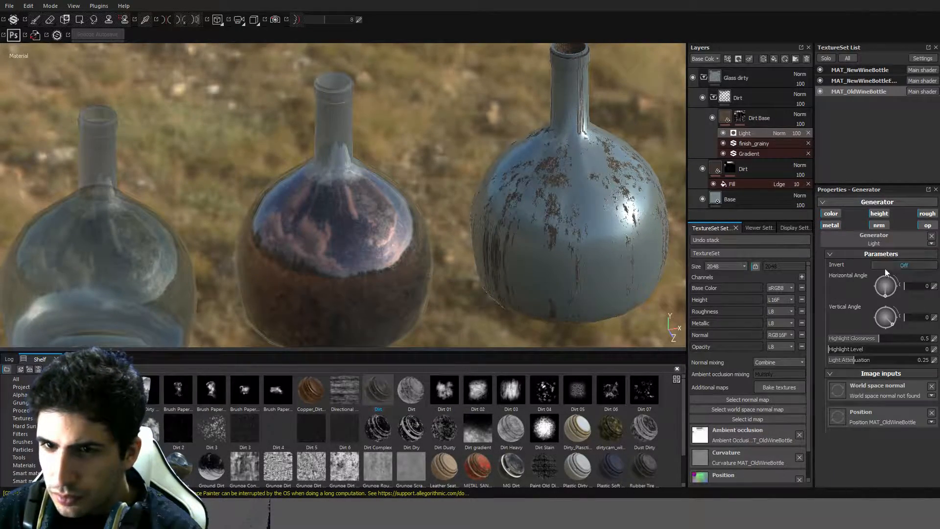
{"action": "left_click_drag", "start_coordinate": [532, 232], "coordinate": [607, 152], "text": "alt"}
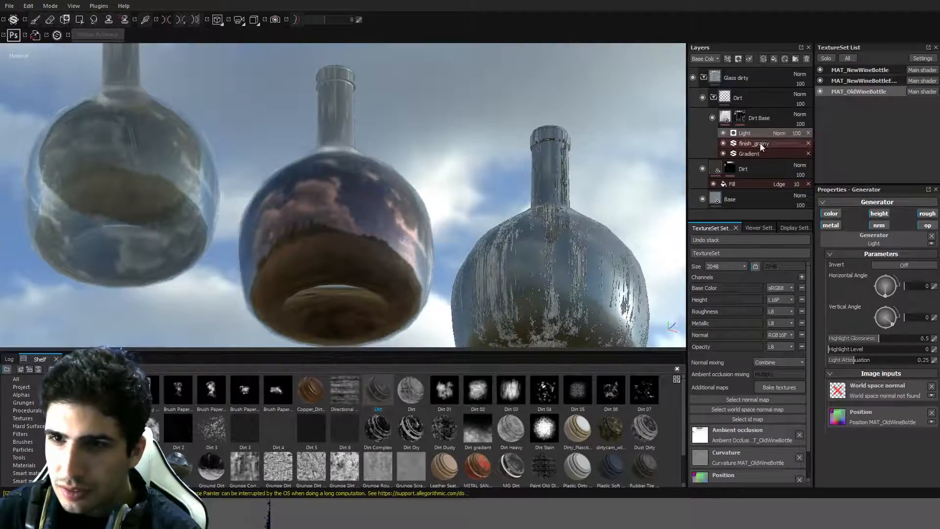
{"action": "left_click", "coordinate": [808, 133]}
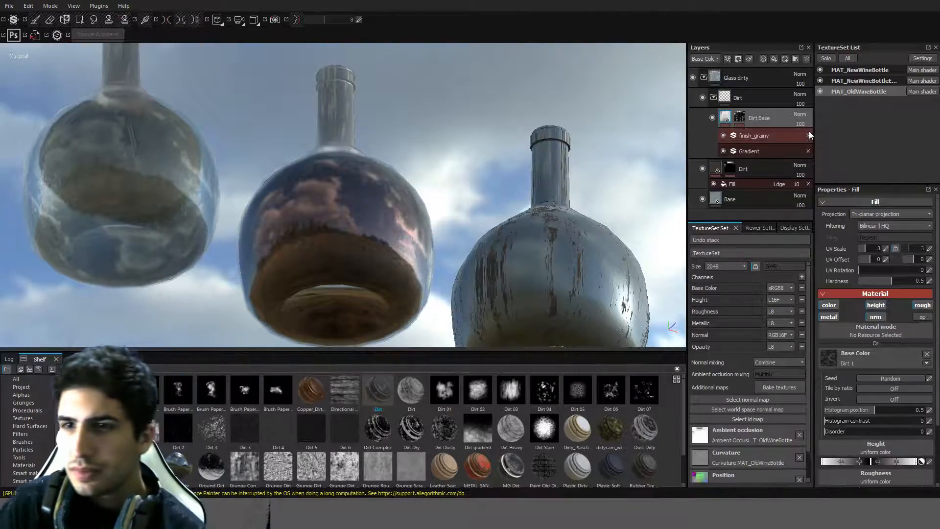
Delete the added Dirt smart material folder from the Glass dirty group of MAT_OldWineBottle.
{"action": "left_click_drag", "start_coordinate": [529, 186], "coordinate": [597, 124], "text": "alt"}
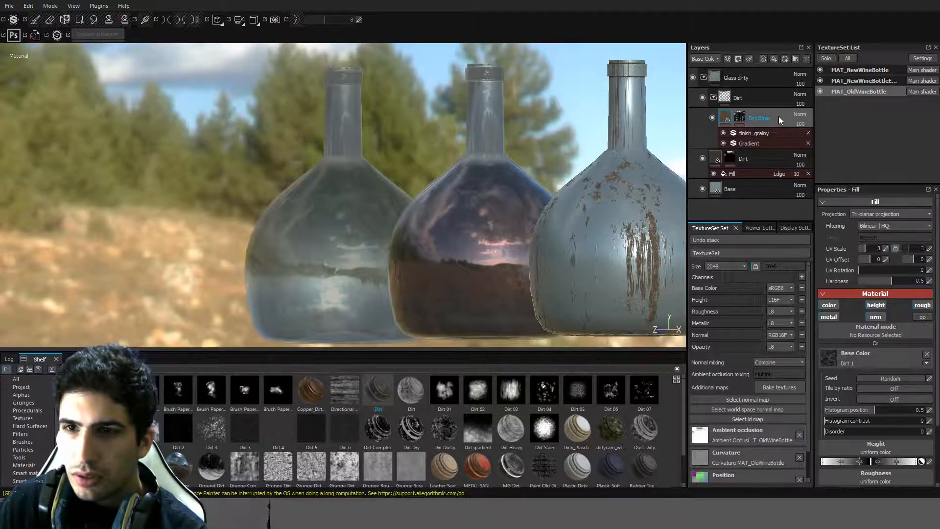
{"action": "left_click", "coordinate": [745, 98]}
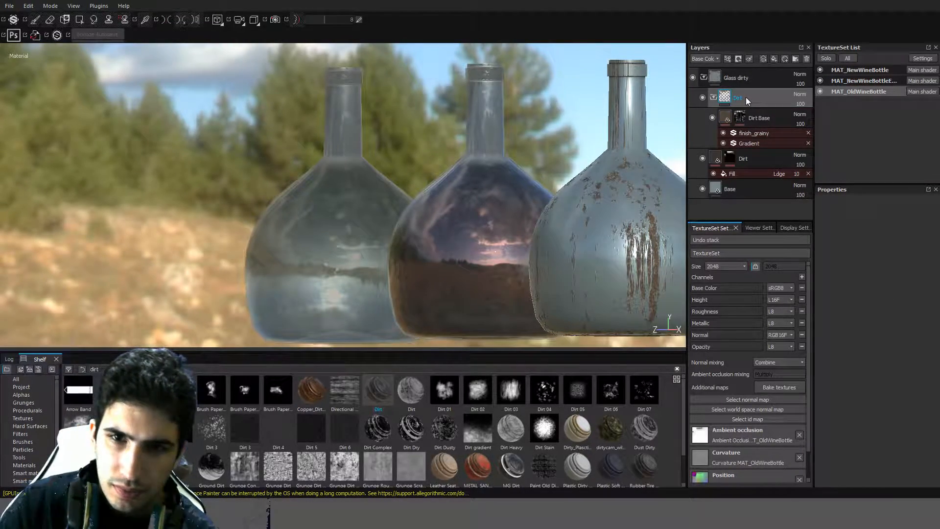
{"action": "key", "text": "Delete"}
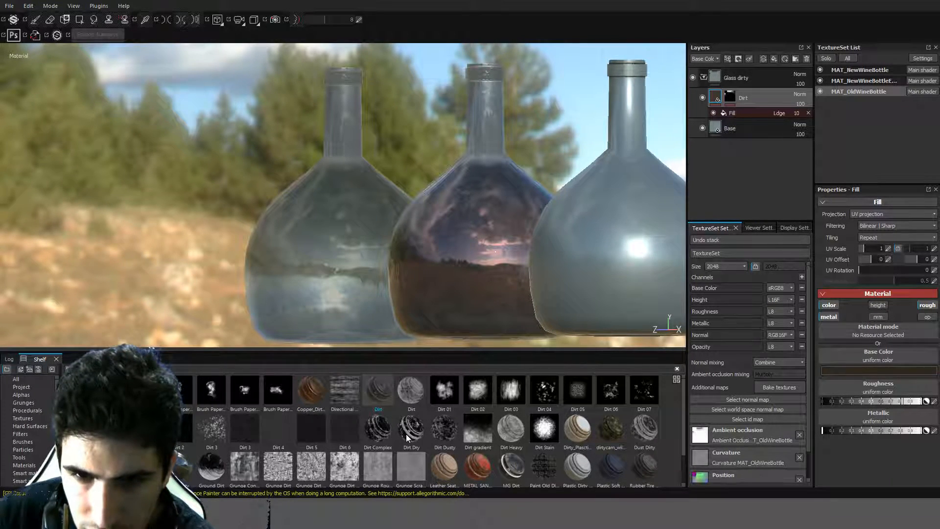
Try the Dirt Dry smart mask on the Base fill of MAT_OldWineBottle, check the old bottle and undo it.
{"action": "left_click_drag", "start_coordinate": [406, 434], "coordinate": [742, 128]}
{"action": "key", "text": "4"}
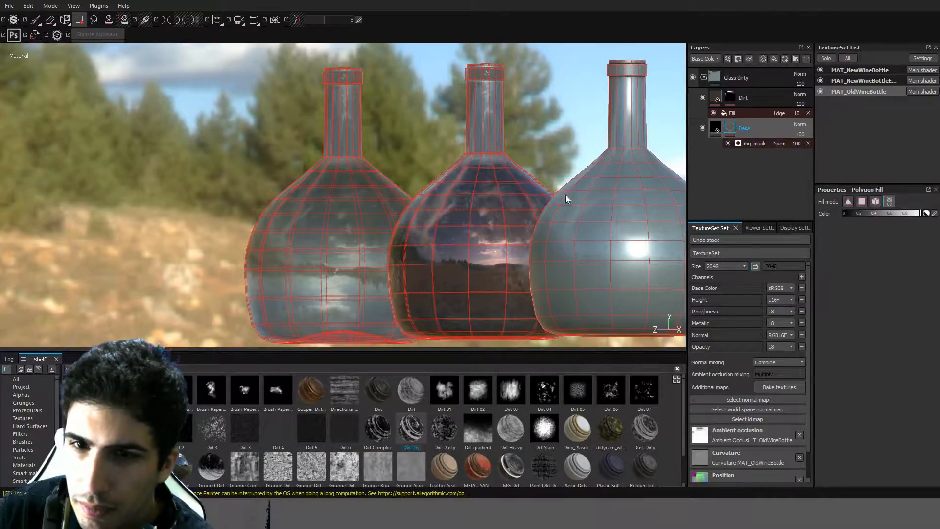
{"action": "left_click_drag", "start_coordinate": [451, 217], "coordinate": [506, 184], "text": "alt"}
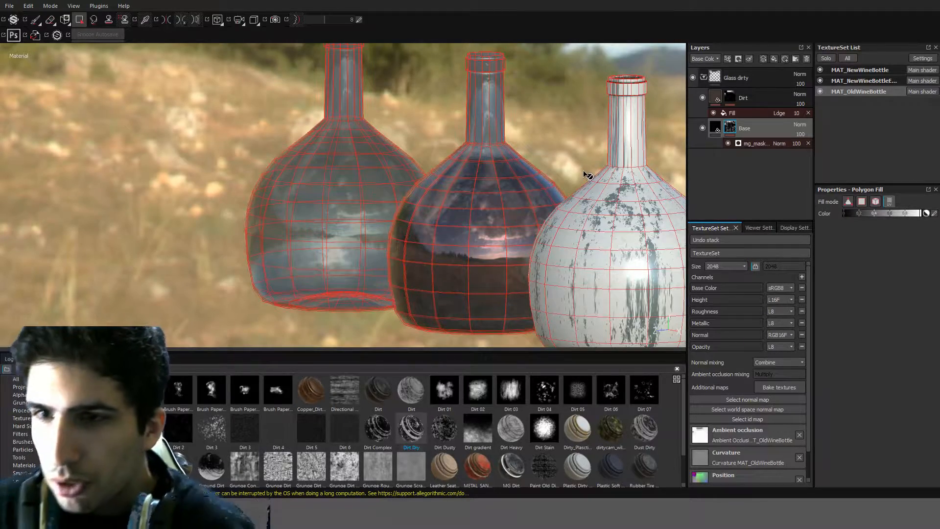
{"action": "key", "text": "ctrl+z"}
{"action": "middle_click_drag", "start_coordinate": [515, 143], "coordinate": [392, 132], "text": "alt"}
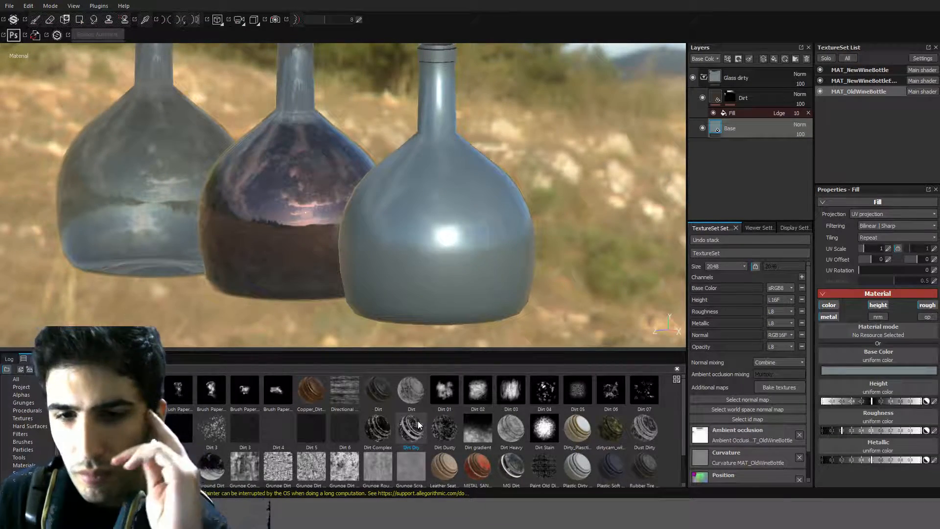
Apply the Dirt Complex smart mask to the Base fill of MAT_OldWineBottle and save the project.
{"action": "left_click_drag", "start_coordinate": [390, 424], "coordinate": [747, 122]}
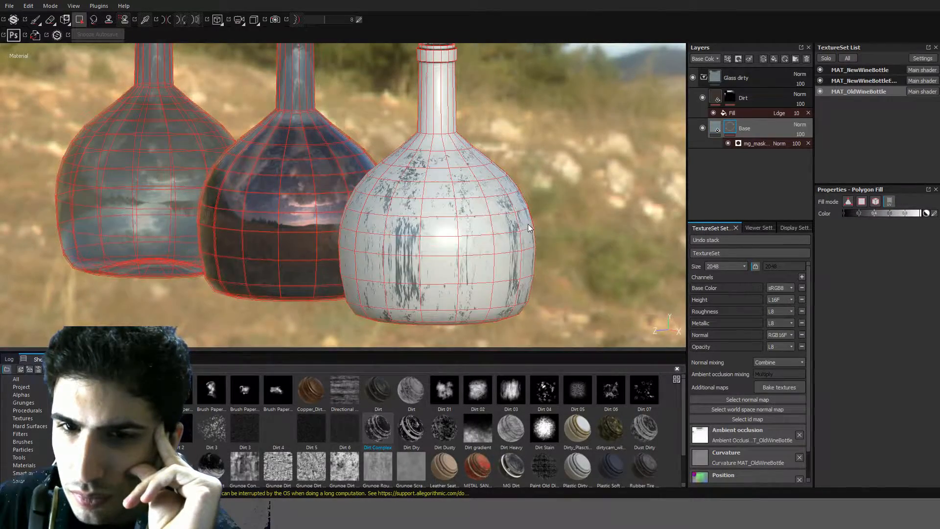
{"action": "left_click_drag", "start_coordinate": [530, 224], "coordinate": [621, 195], "text": "alt"}
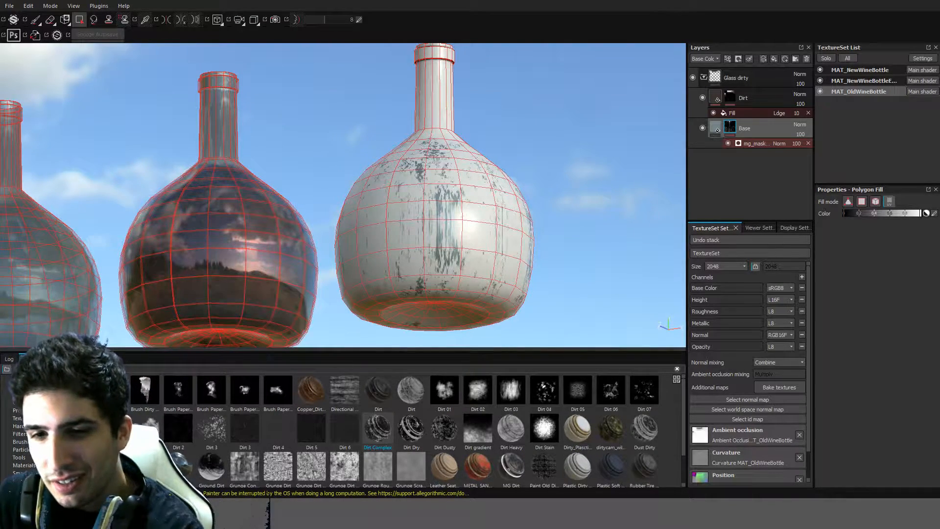
{"action": "left_click", "coordinate": [756, 144]}
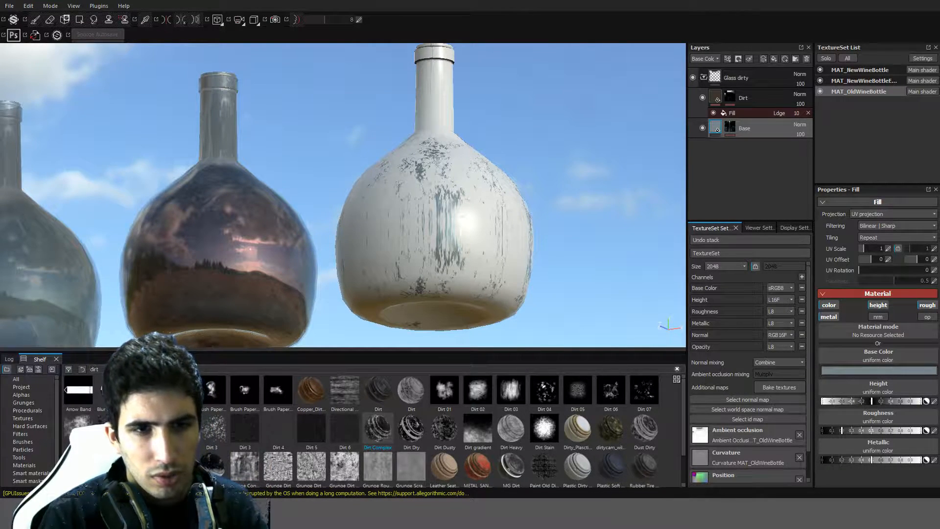
{"action": "key", "text": "ctrl+s"}
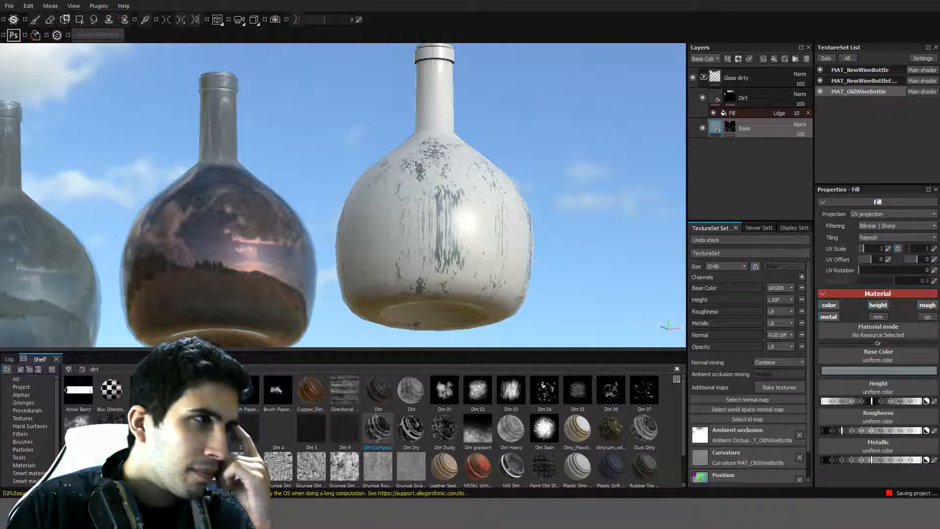
{"action": "left_click_drag", "start_coordinate": [401, 176], "coordinate": [431, 215], "text": "alt"}
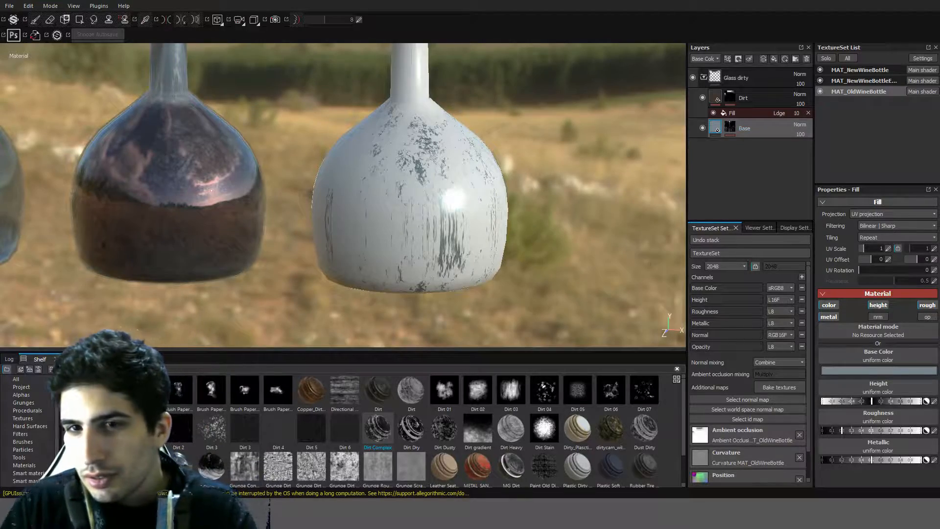
Undo the Dirt Complex smart mask on the Base fill of MAT_OldWineBottle.
{"action": "left_click_drag", "start_coordinate": [546, 157], "coordinate": [503, 173], "text": "alt"}
{"action": "key", "text": "ctrl+z"}
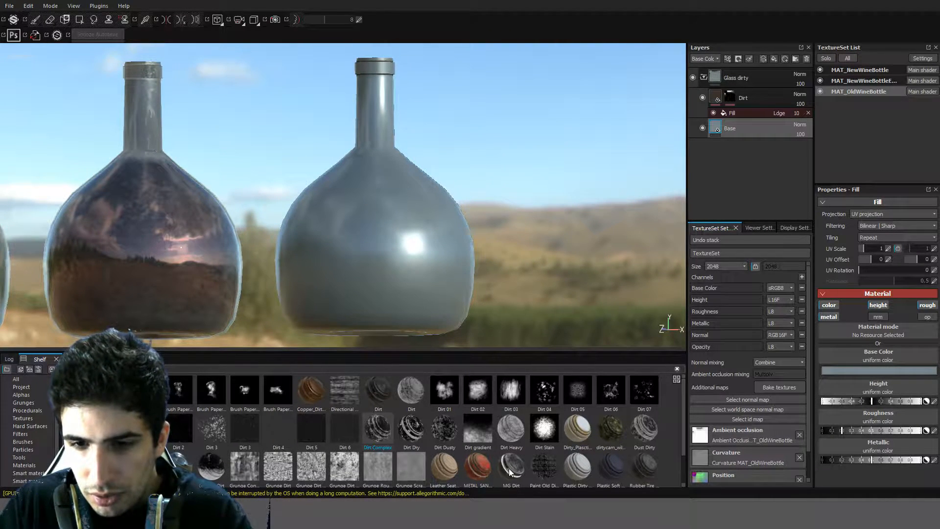
Try to apply the MG Dirt generator directly to the Base fill in the Glass dirty group of MAT_OldWineBottle.
{"action": "left_click_drag", "start_coordinate": [509, 468], "coordinate": [748, 153]}
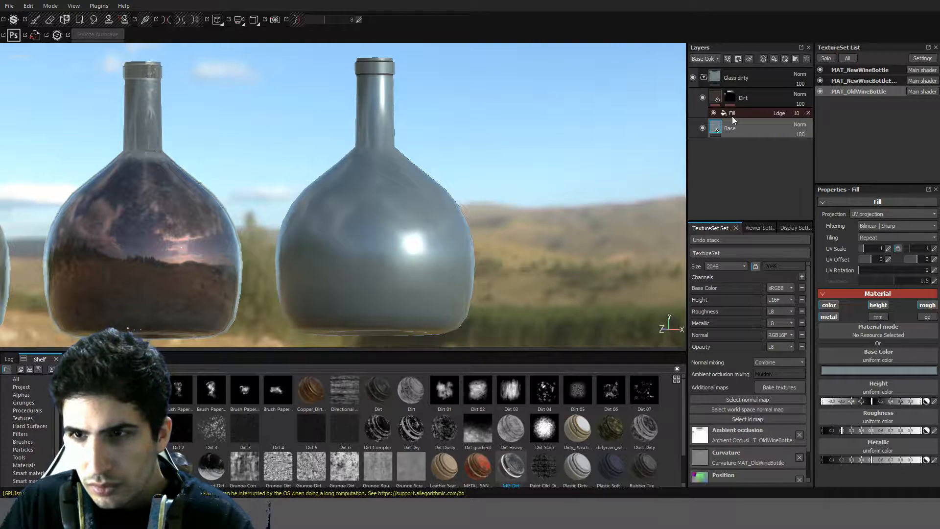
{"action": "left_click_drag", "start_coordinate": [511, 466], "coordinate": [720, 152]}
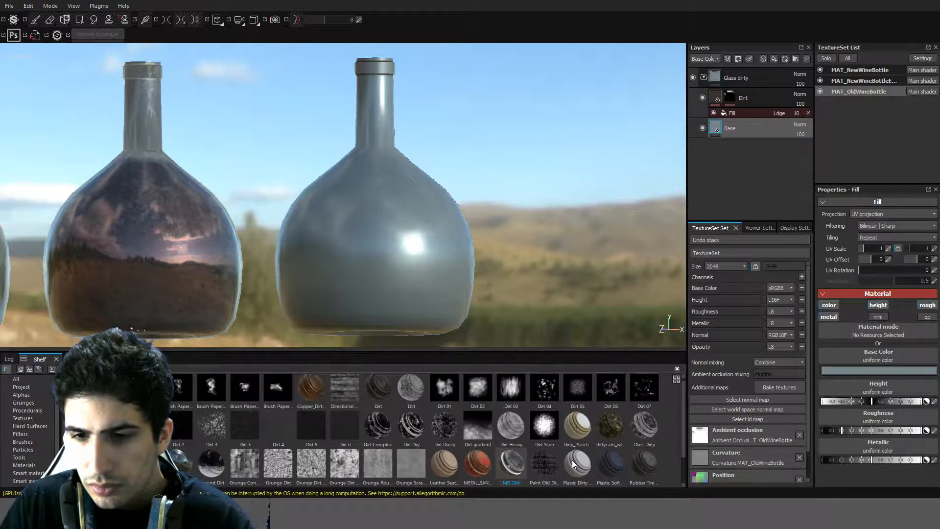
{"action": "left_click_drag", "start_coordinate": [573, 464], "coordinate": [568, 482]}
{"action": "left_click_drag", "start_coordinate": [511, 465], "coordinate": [710, 166]}
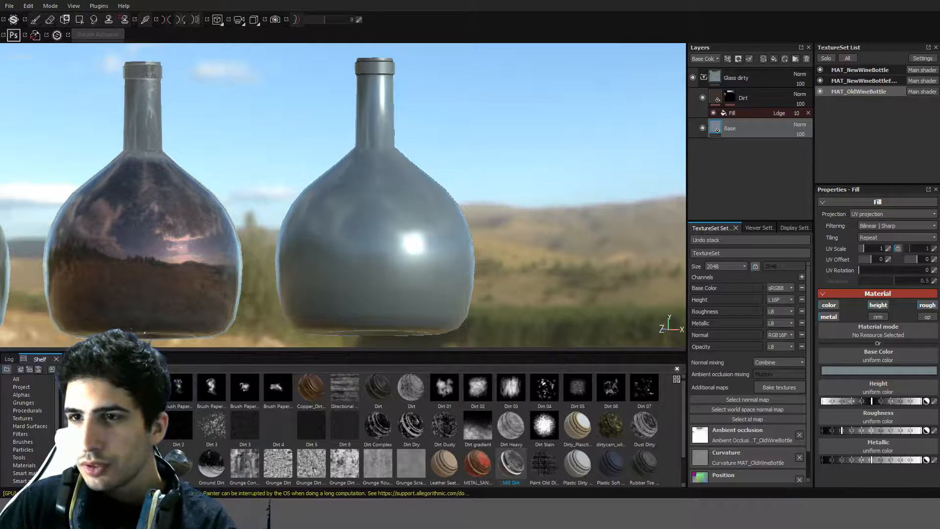
Add a fill layer above Base with Tri-planar projection and MG Dirt as its base color.
{"action": "left_click", "coordinate": [773, 58]}
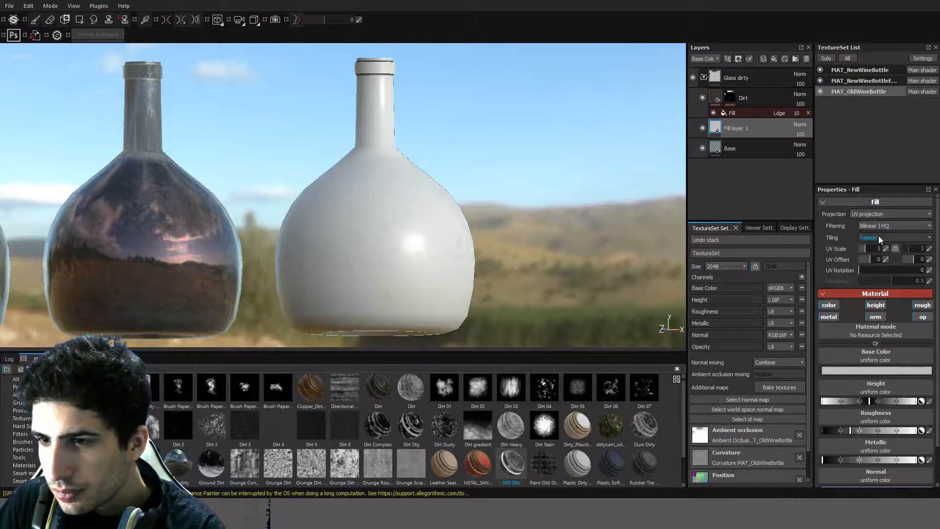
{"action": "scroll", "coordinate": [876, 214], "scroll_direction": "down", "scroll_amount": 1}
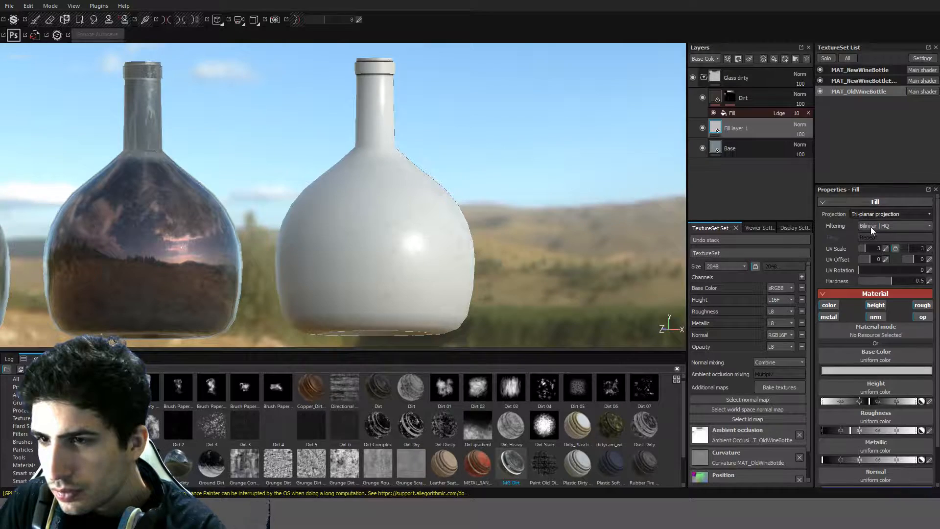
{"action": "scroll", "coordinate": [886, 371], "scroll_direction": "down", "scroll_amount": 2}
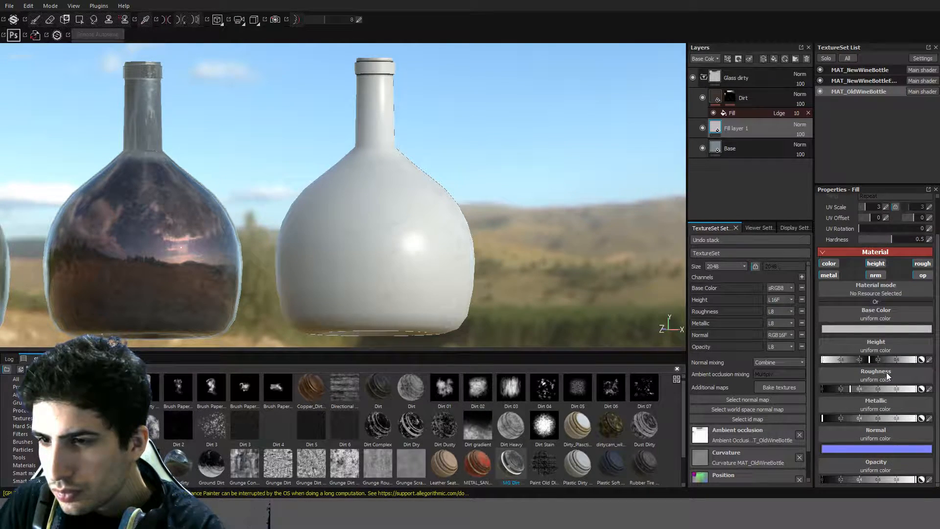
{"action": "left_click_drag", "start_coordinate": [513, 467], "coordinate": [883, 320]}
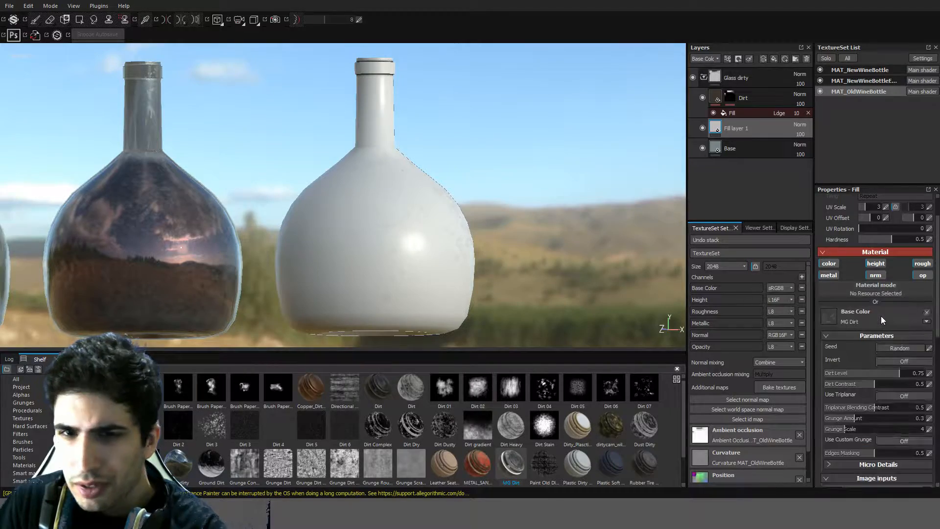
Check the MG Dirt base color on the old bottle's neck, body and underside, and delete the added fill layer.
{"action": "left_click_drag", "start_coordinate": [528, 175], "coordinate": [252, 182], "text": "alt"}
{"action": "scroll", "coordinate": [509, 156], "scroll_direction": "up", "scroll_amount": 4}
{"action": "scroll", "coordinate": [532, 159], "scroll_direction": "down", "scroll_amount": 5}
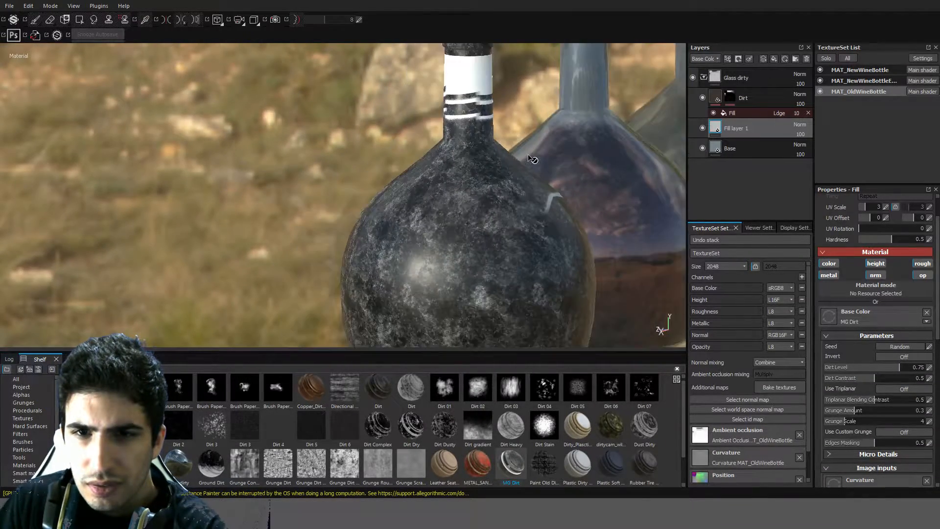
{"action": "left_click_drag", "start_coordinate": [518, 159], "coordinate": [579, 235], "text": "alt"}
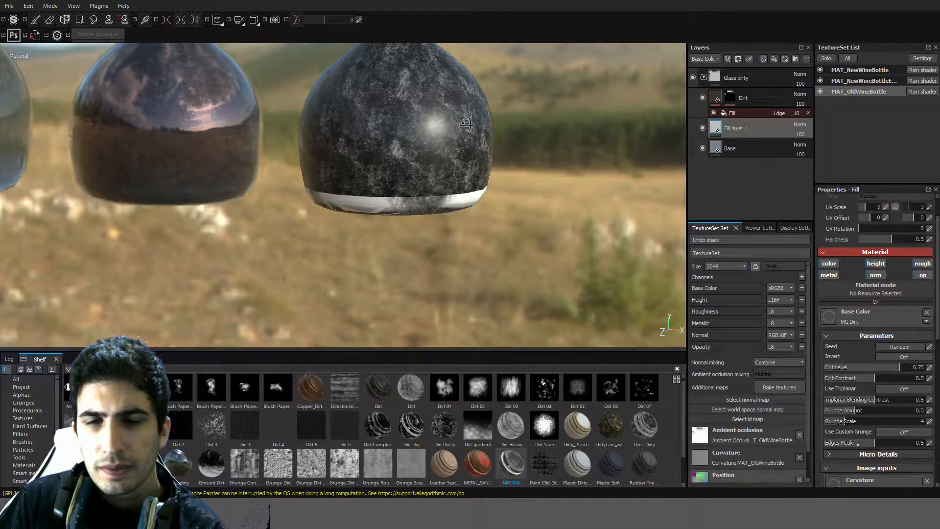
{"action": "left_click_drag", "start_coordinate": [468, 122], "coordinate": [511, 109], "text": "alt"}
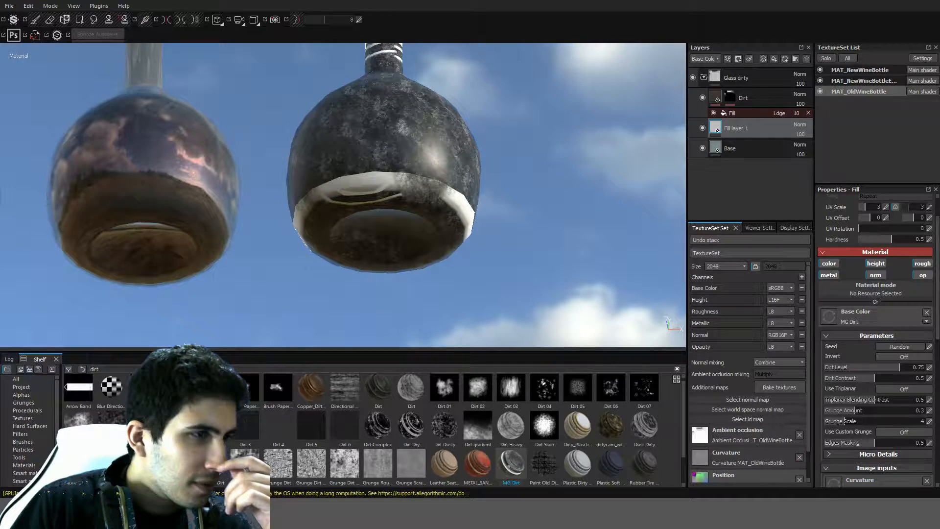
{"action": "left_click_drag", "start_coordinate": [381, 162], "coordinate": [379, 230], "text": "alt"}
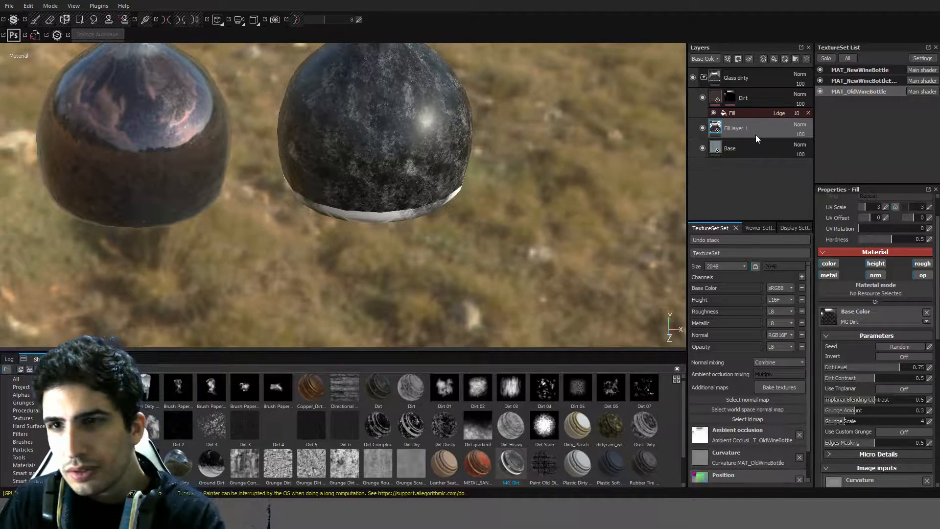
{"action": "key", "text": "Delete"}
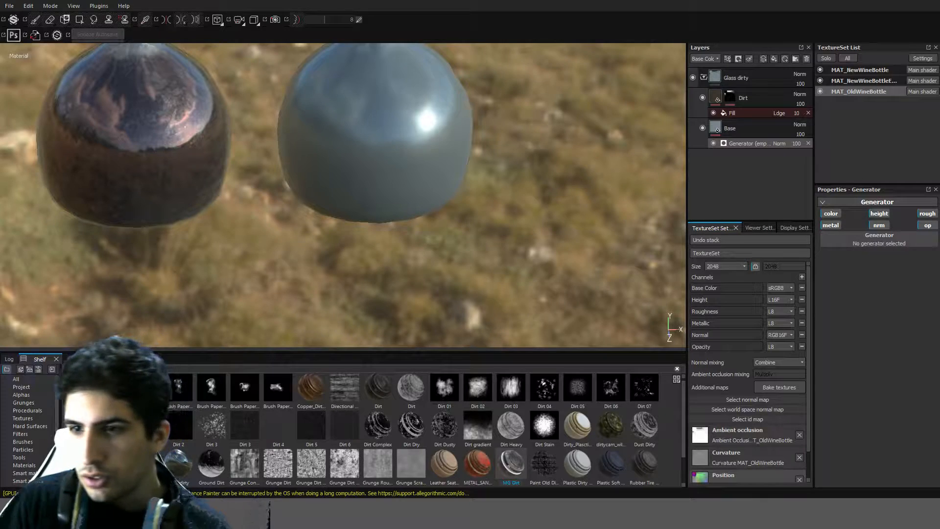
Try MG Dirt as a generator on the Base fill and check the old bottle from below.
{"action": "left_click_drag", "start_coordinate": [510, 463], "coordinate": [851, 241]}
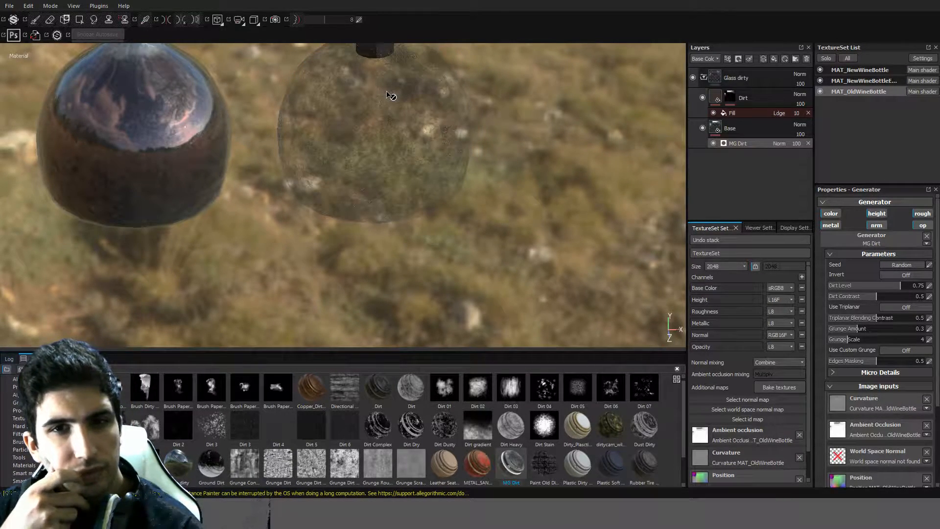
{"action": "left_click_drag", "start_coordinate": [563, 176], "coordinate": [531, 166], "text": "alt"}
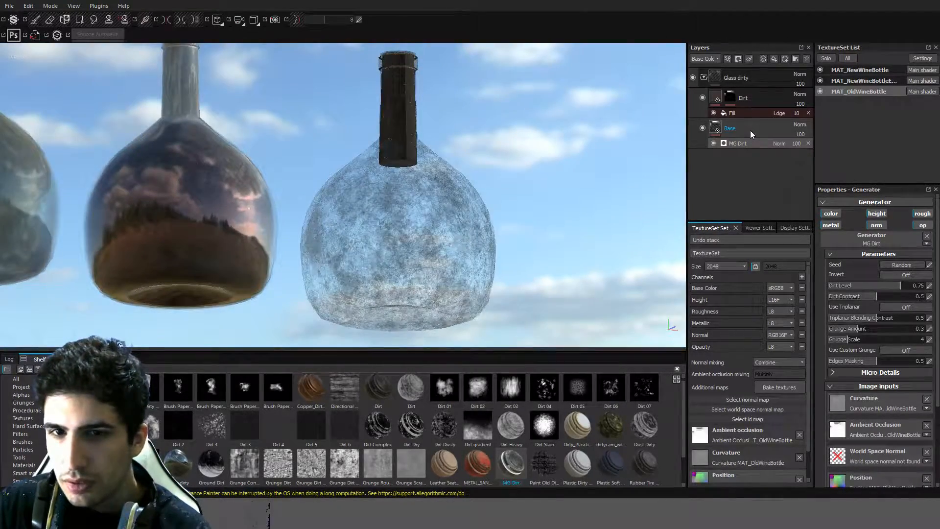
Try adding the opacity channel to the Base fill at full opacity, and disable the channel again.
{"action": "left_click", "coordinate": [750, 131]}
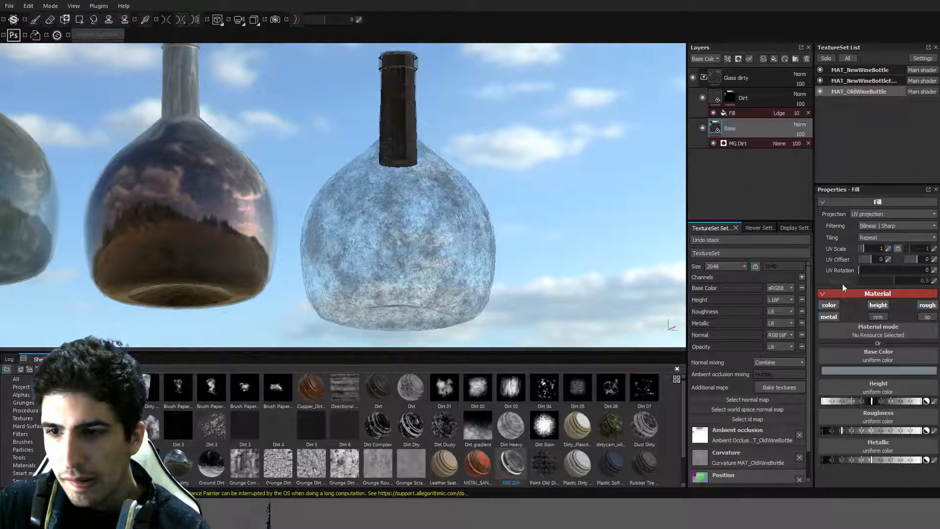
{"action": "left_click", "coordinate": [927, 317]}
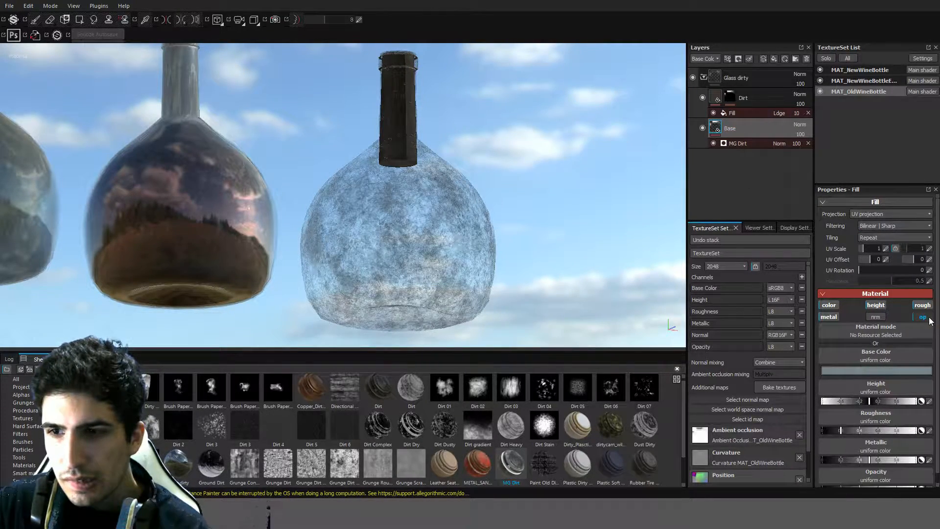
{"action": "scroll", "coordinate": [920, 353], "scroll_direction": "down", "scroll_amount": 1}
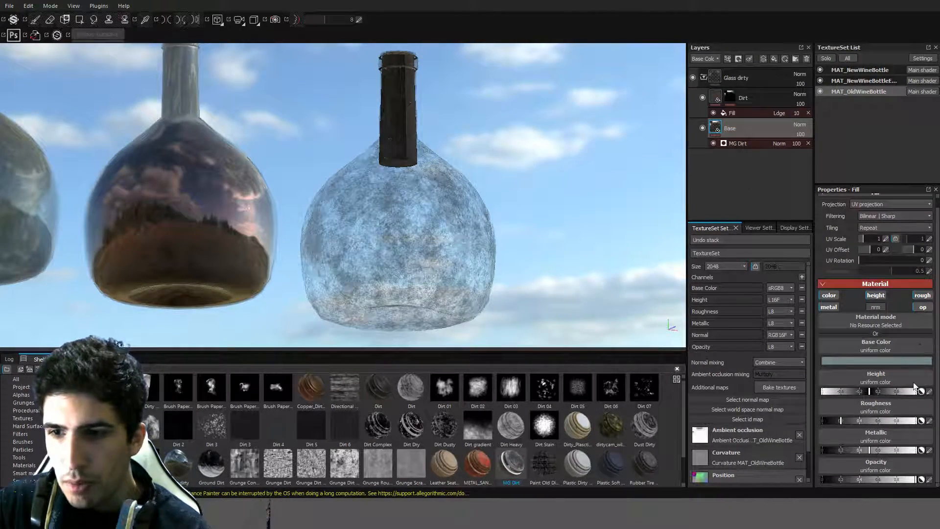
{"action": "left_click", "coordinate": [883, 480]}
{"action": "left_click_drag", "start_coordinate": [876, 484], "coordinate": [915, 482]}
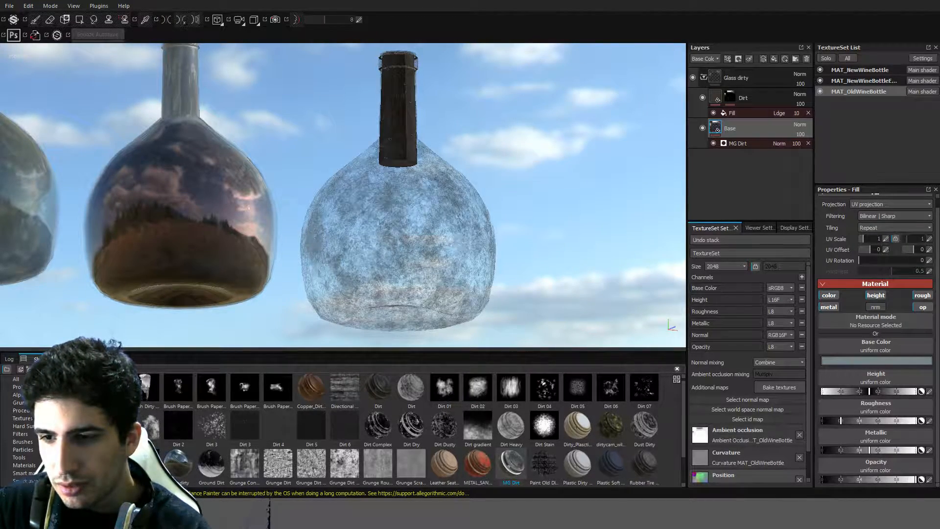
{"action": "left_click", "coordinate": [922, 308]}
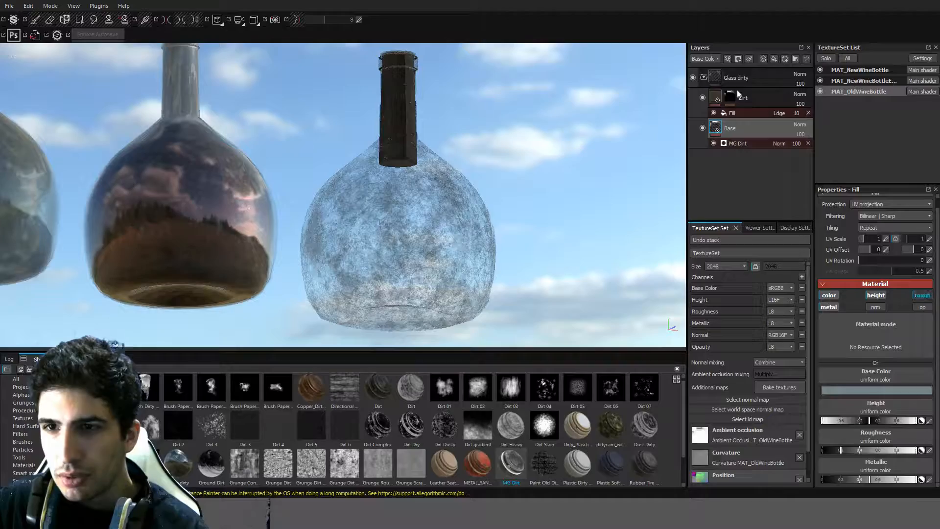
Check the MG Dirt generator on the old bottle and remove it from the Base fill.
{"action": "left_click", "coordinate": [737, 146]}
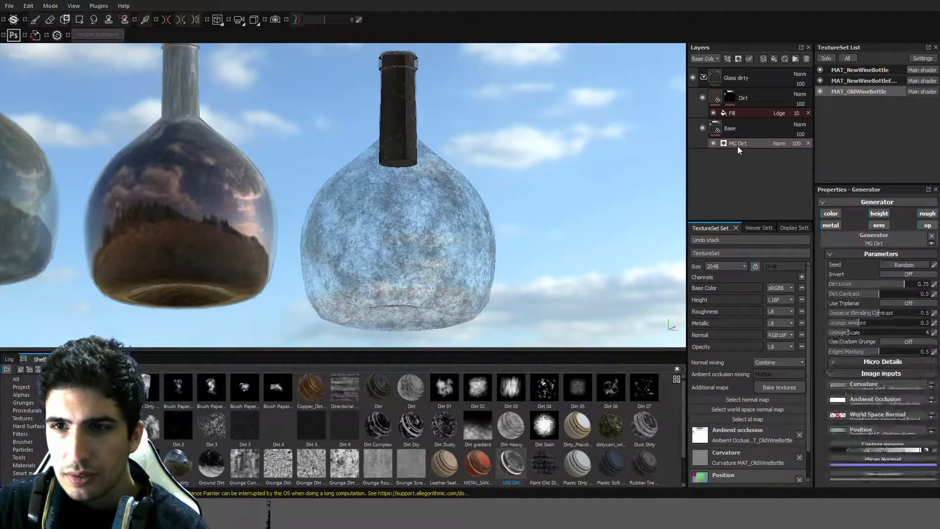
{"action": "left_click_drag", "start_coordinate": [413, 210], "coordinate": [338, 215], "text": "alt"}
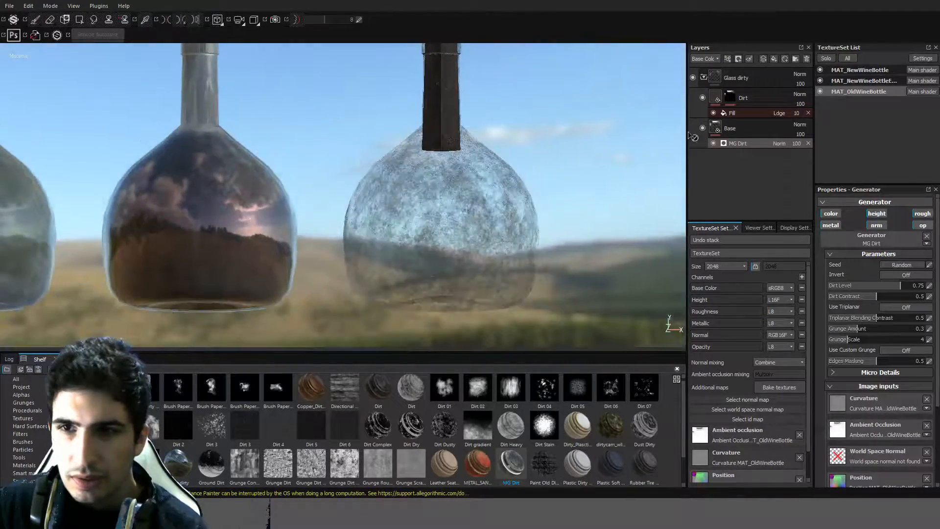
{"action": "left_click", "coordinate": [808, 144]}
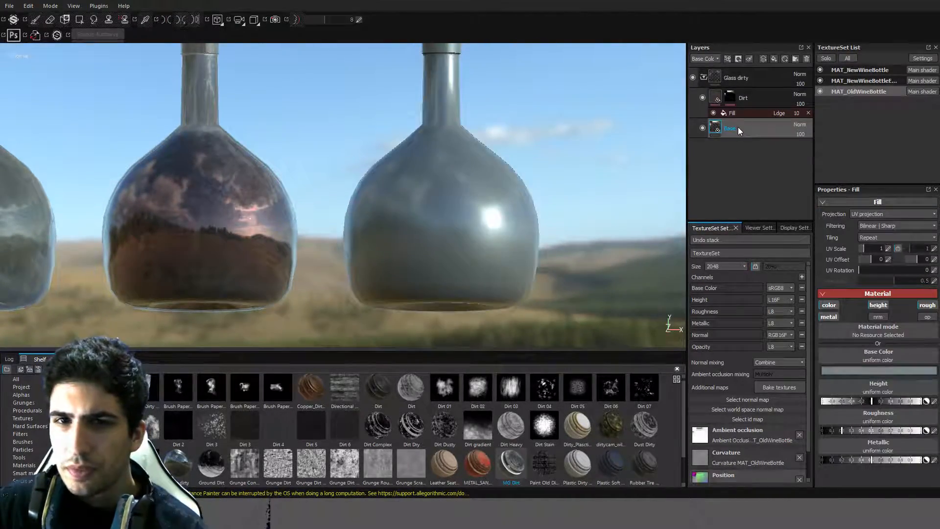
Add a fill layer above Base with an MG Dirt generator and exclude the generator's opacity channel.
{"action": "left_click", "coordinate": [773, 59]}
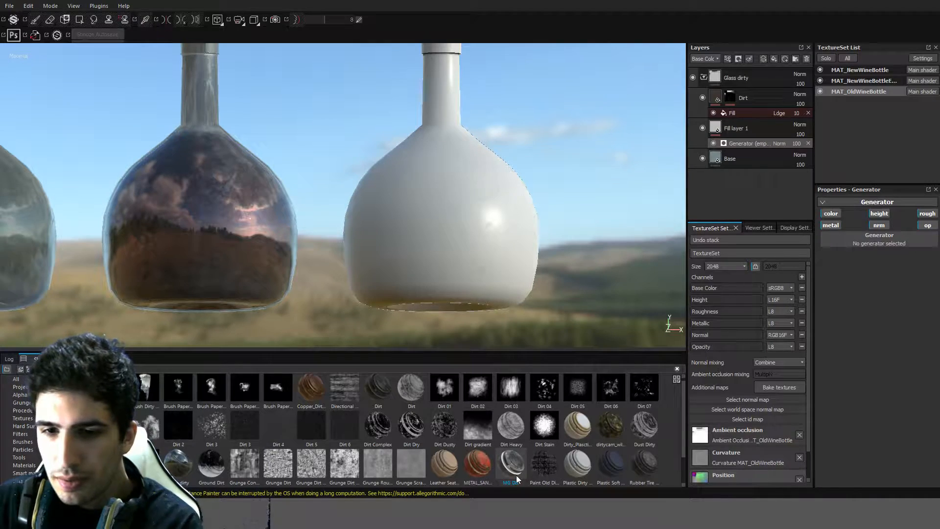
{"action": "left_click_drag", "start_coordinate": [516, 475], "coordinate": [878, 243]}
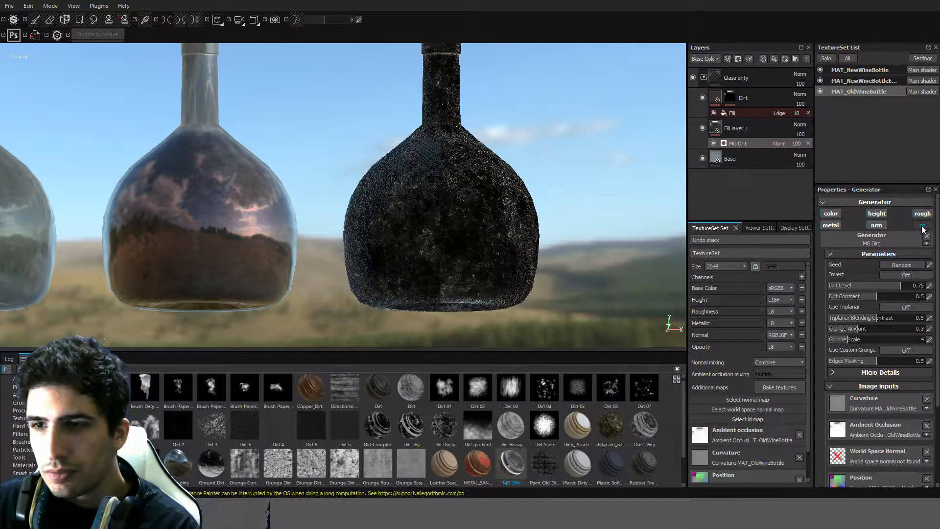
{"action": "left_click_drag", "start_coordinate": [438, 187], "coordinate": [465, 230], "text": "alt"}
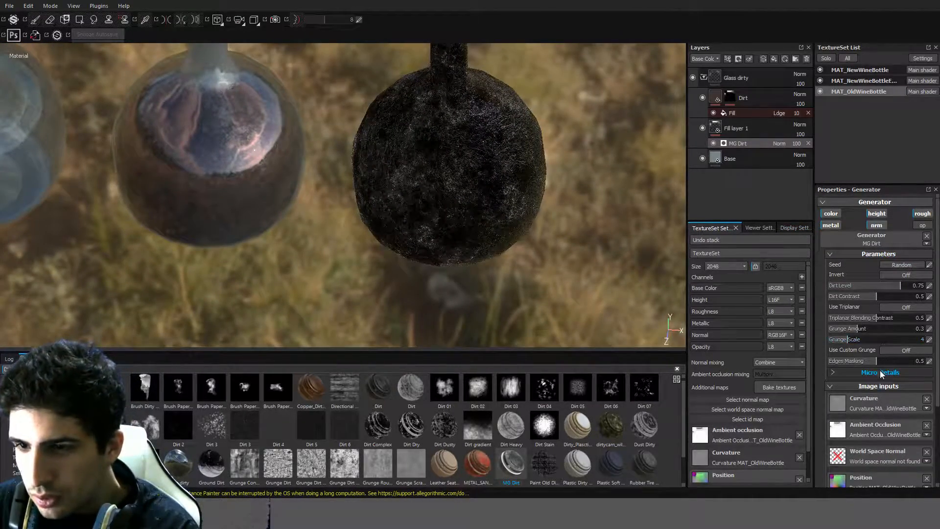
Try Use Triplanar on the MG Dirt generator, check the old bottle and switch it back off.
{"action": "left_click", "coordinate": [905, 307]}
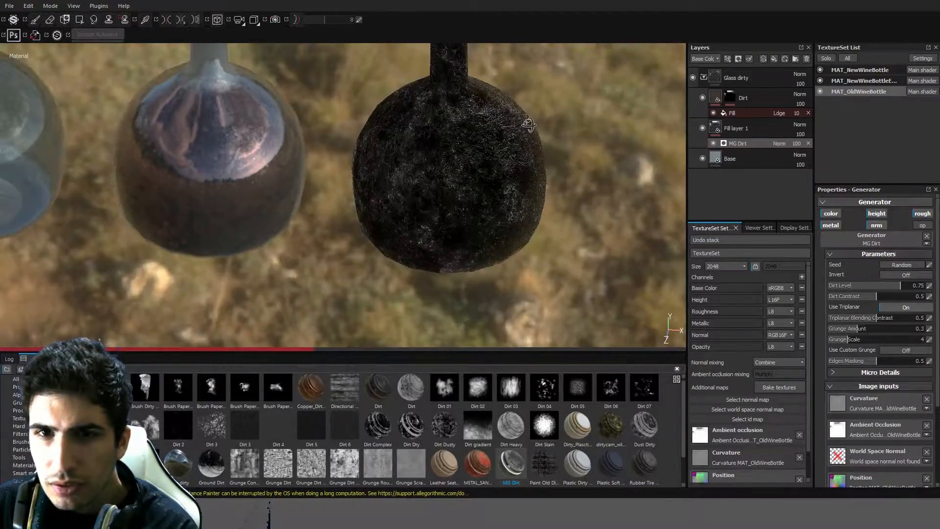
{"action": "left_click_drag", "start_coordinate": [529, 125], "coordinate": [563, 95], "text": "alt"}
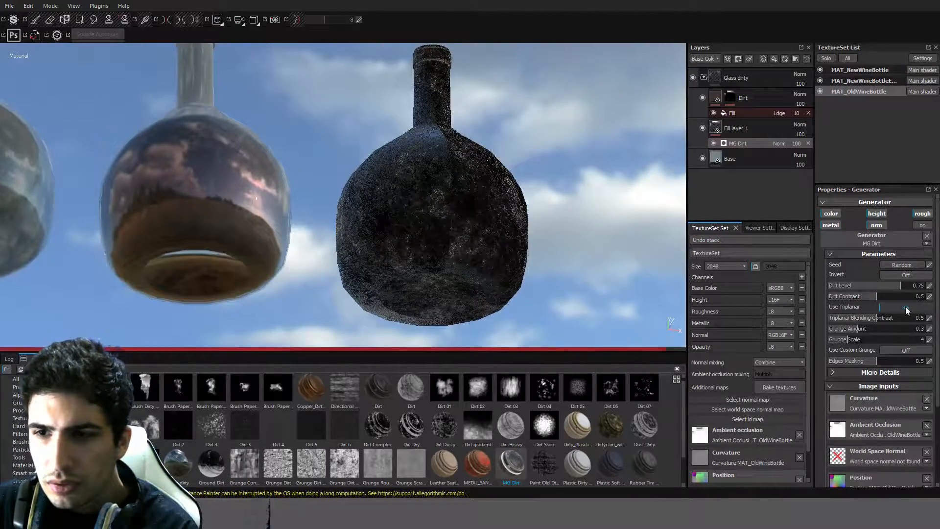
{"action": "left_click_drag", "start_coordinate": [541, 235], "coordinate": [492, 277], "text": "alt"}
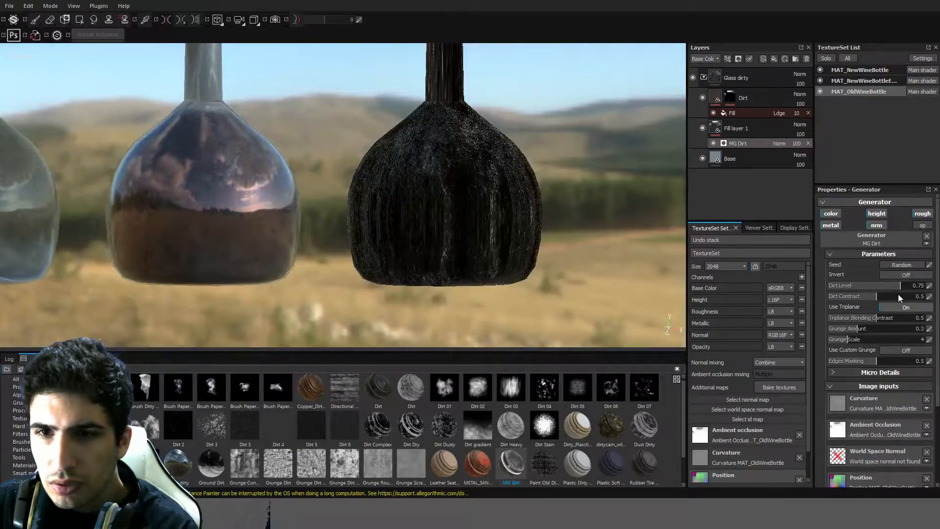
{"action": "left_click", "coordinate": [898, 307]}
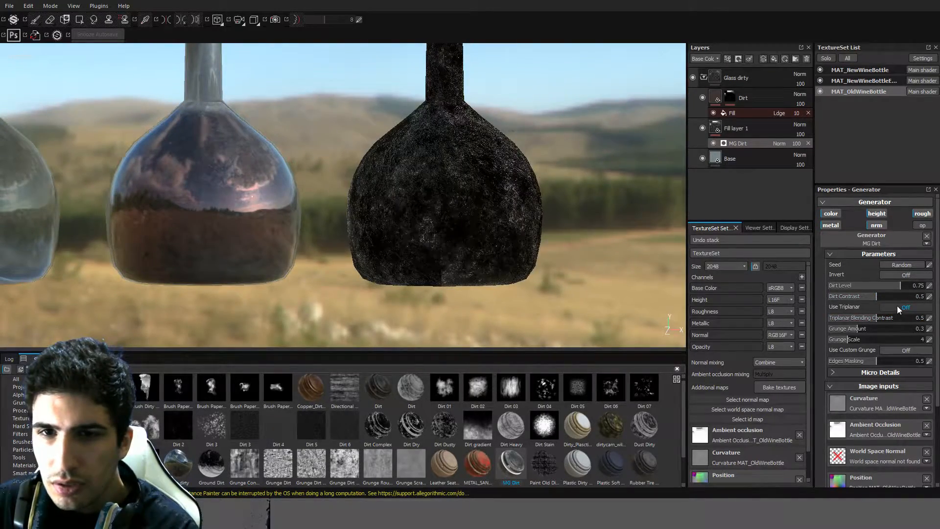
{"action": "left_click_drag", "start_coordinate": [571, 134], "coordinate": [505, 255], "text": "alt"}
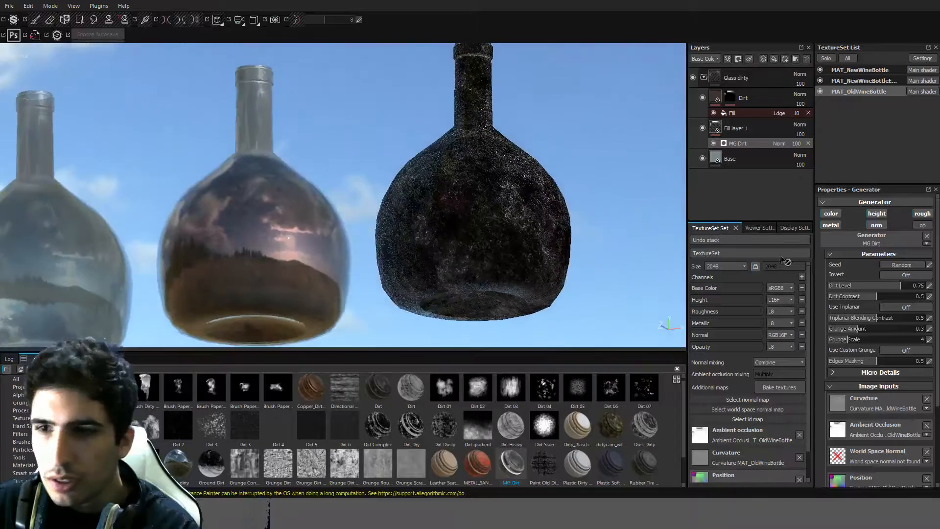
Invert the MG Dirt generator on the new fill layer and disable its height and normal channels.
{"action": "left_click", "coordinate": [911, 276]}
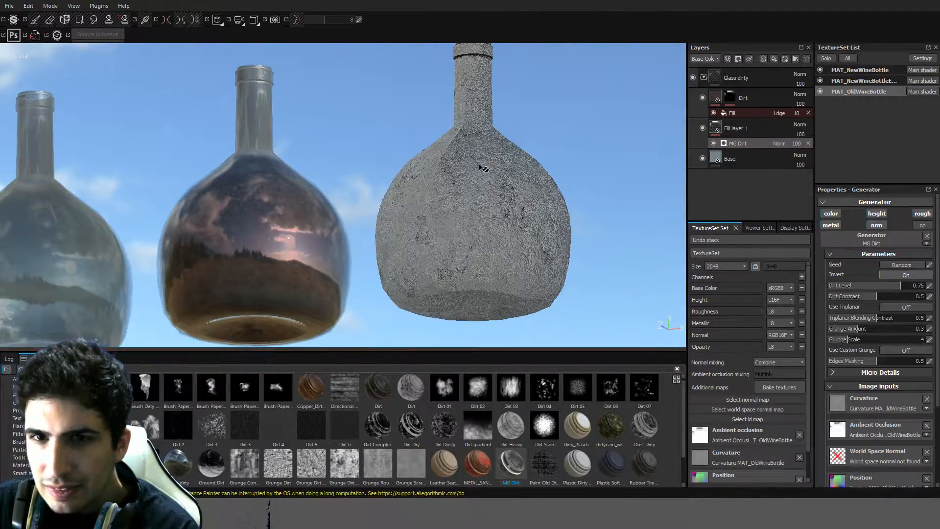
{"action": "left_click_drag", "start_coordinate": [479, 164], "coordinate": [562, 172], "text": "alt"}
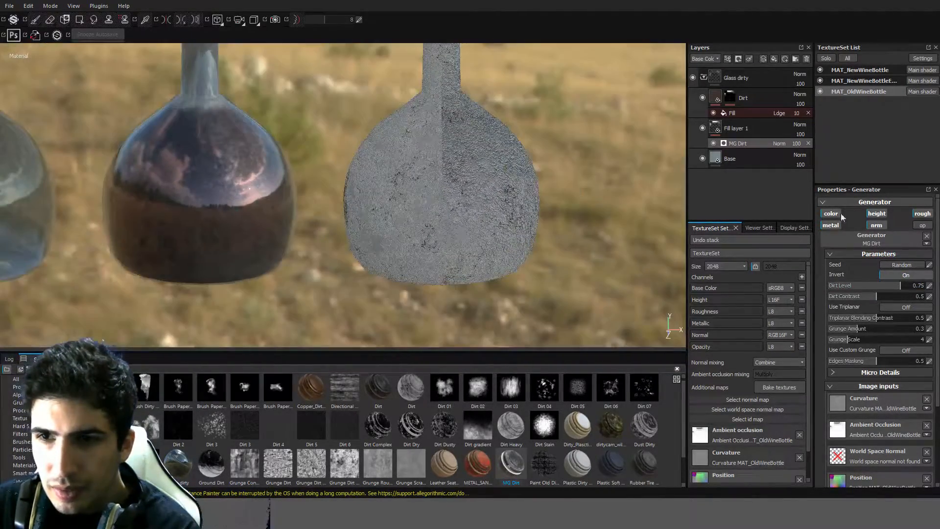
{"action": "left_click", "coordinate": [885, 213]}
{"action": "left_click", "coordinate": [878, 225]}
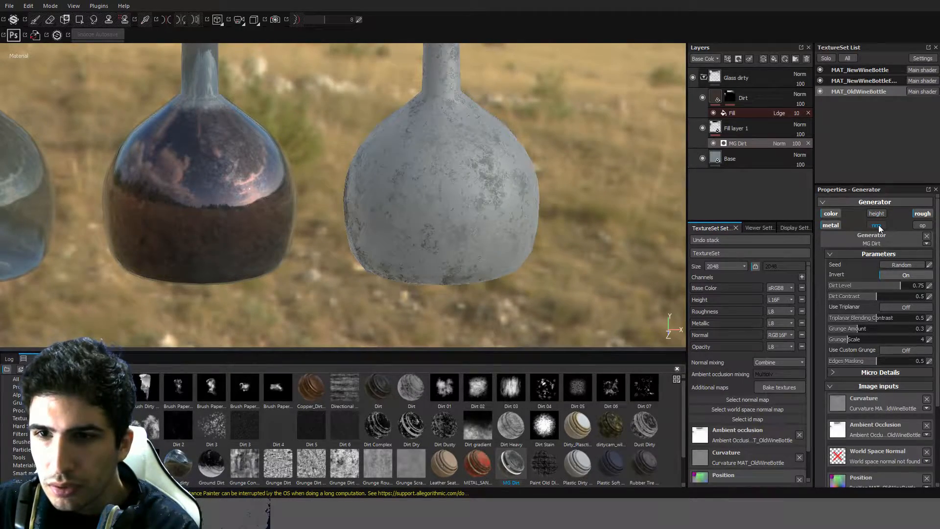
{"action": "left_click_drag", "start_coordinate": [364, 169], "coordinate": [636, 193], "text": "alt"}
{"action": "scroll", "coordinate": [884, 340], "scroll_direction": "down", "scroll_amount": 3}
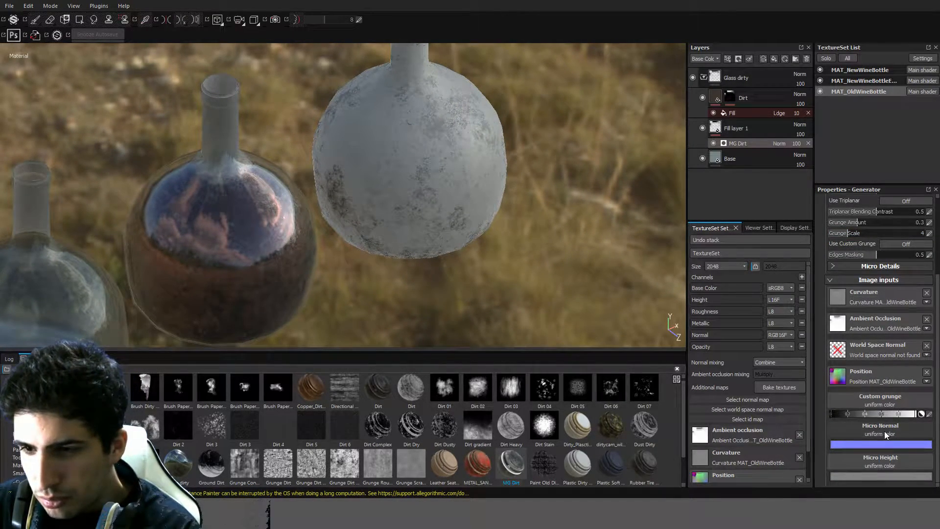
Switch off the inversion of the MG Dirt generator on Fill layer 1 and check the dirt around the old bottle.
{"action": "scroll", "coordinate": [881, 459], "scroll_direction": "up", "scroll_amount": 3}
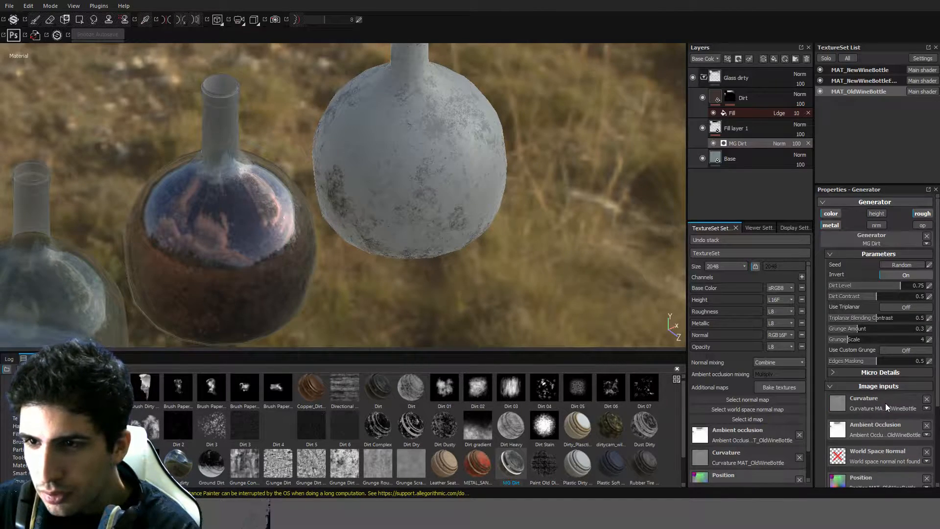
{"action": "scroll", "coordinate": [885, 403], "scroll_direction": "down", "scroll_amount": 3}
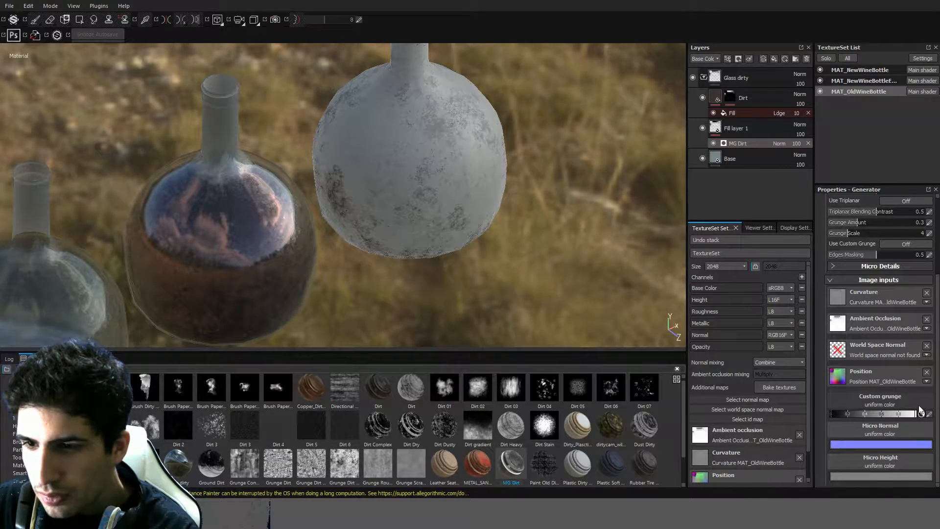
{"action": "left_click_drag", "start_coordinate": [897, 413], "coordinate": [933, 415]}
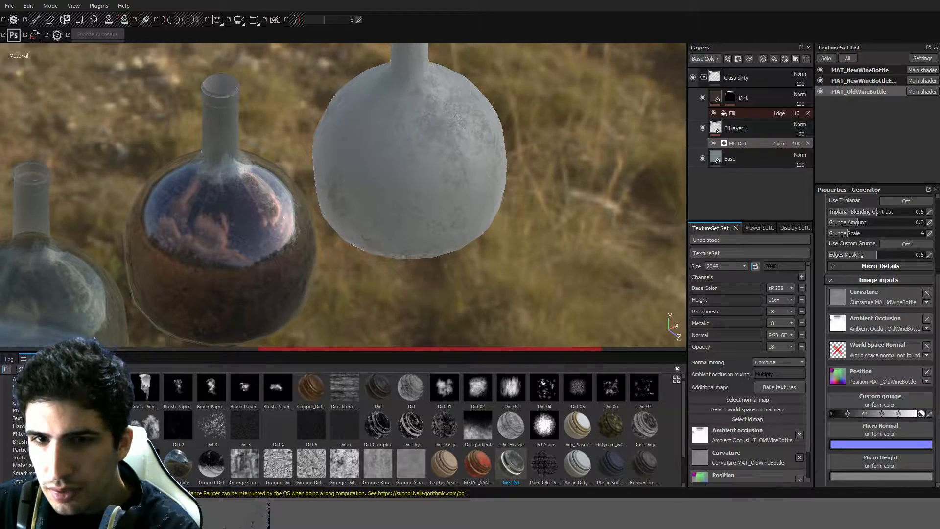
{"action": "left_click_drag", "start_coordinate": [593, 204], "coordinate": [586, 168], "text": "alt"}
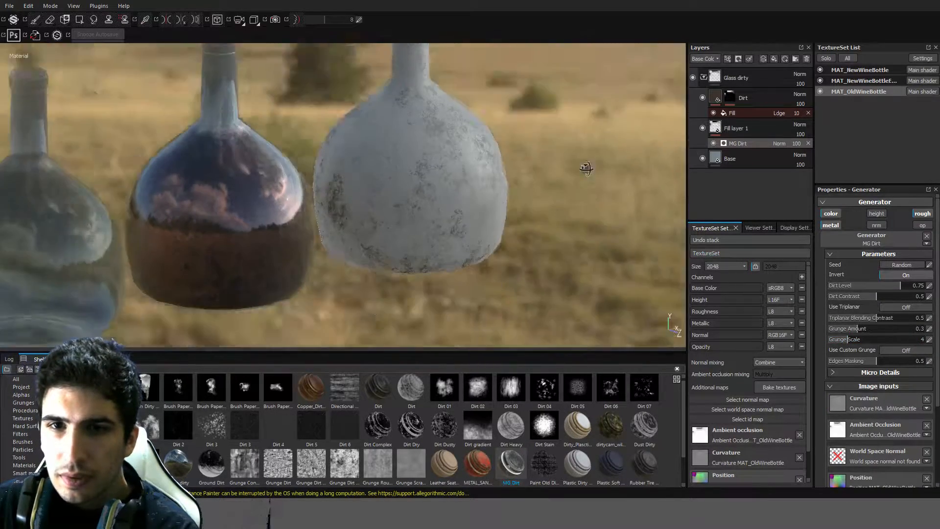
{"action": "left_click", "coordinate": [909, 275]}
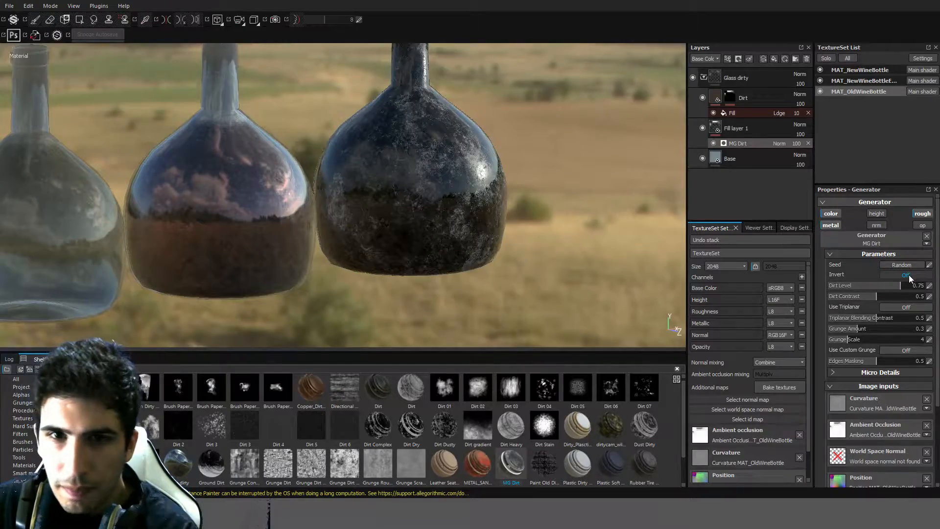
{"action": "left_click_drag", "start_coordinate": [583, 240], "coordinate": [443, 222], "text": "alt"}
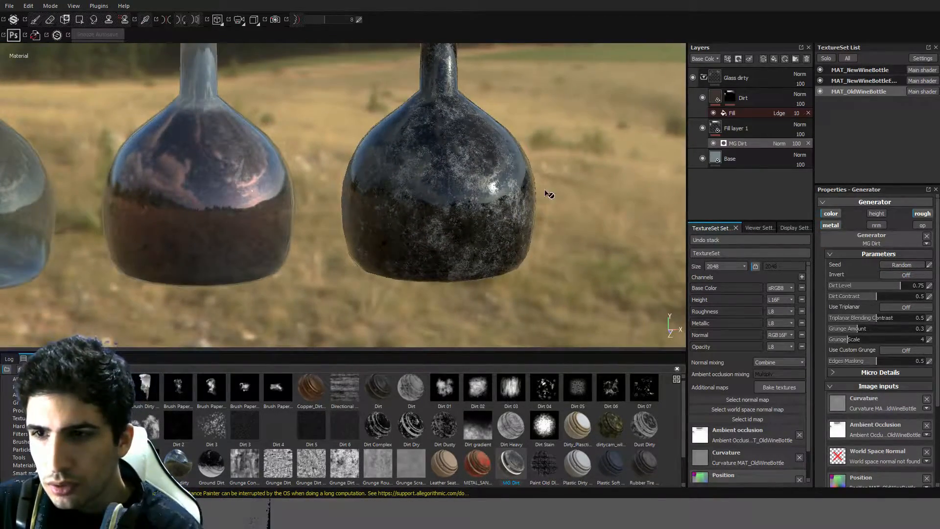
{"action": "middle_click_drag", "start_coordinate": [551, 194], "coordinate": [554, 250], "text": "alt"}
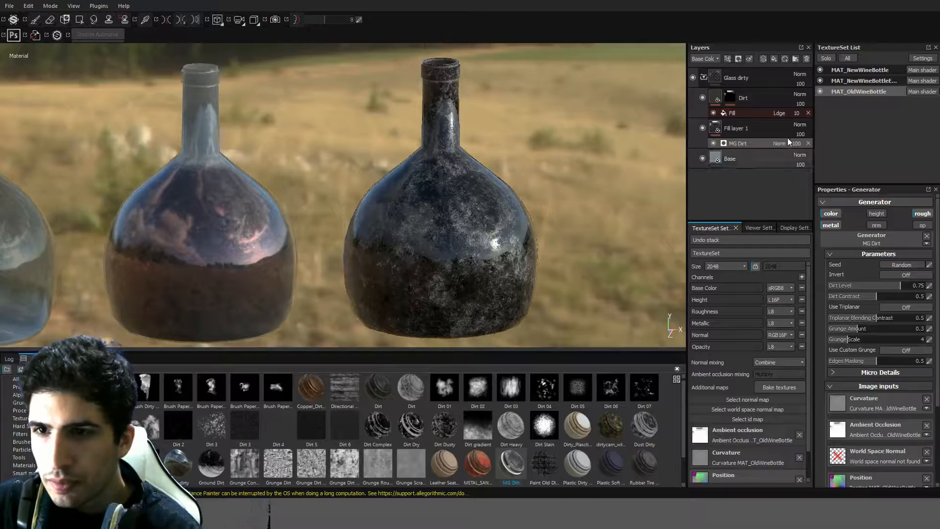
Disable the height and normal channels of Fill layer 1, and check the old bottle with its metallic channel temporarily off.
{"action": "left_click", "coordinate": [715, 127]}
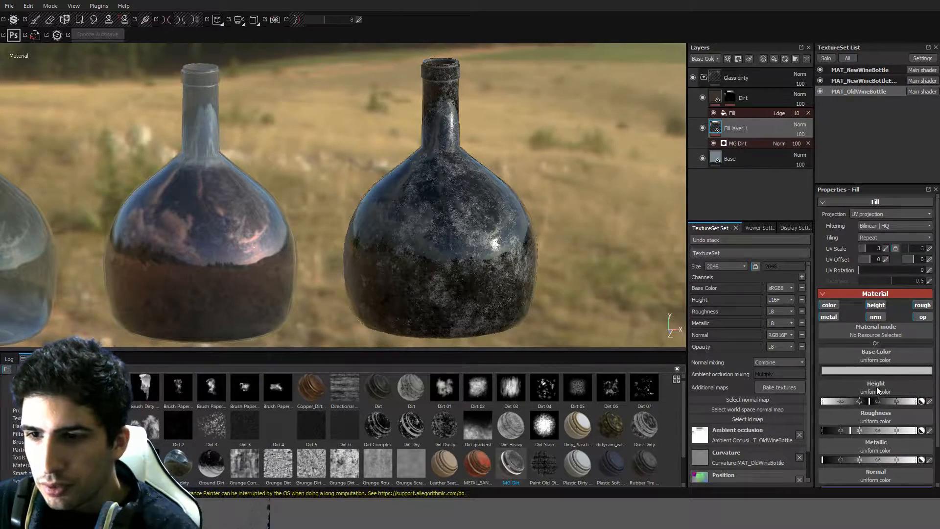
{"action": "left_click", "coordinate": [874, 317]}
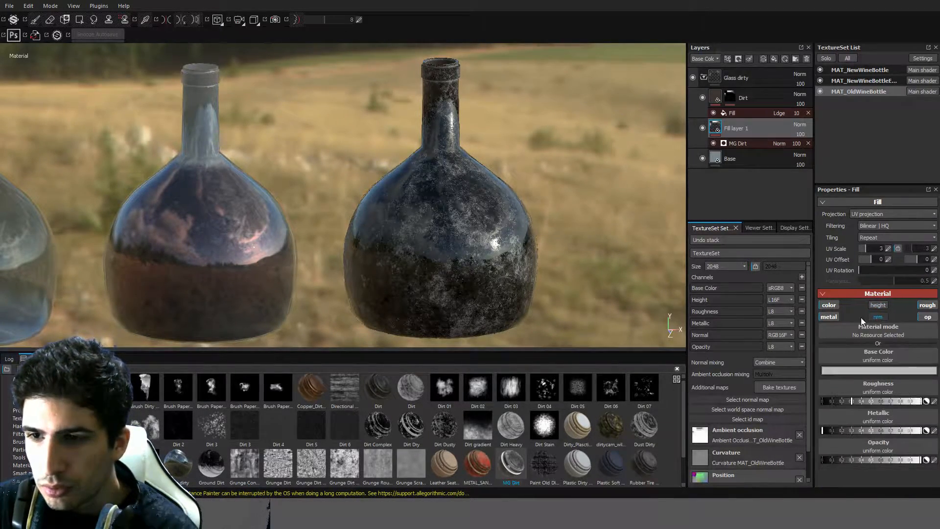
{"action": "left_click", "coordinate": [834, 318]}
{"action": "left_click_drag", "start_coordinate": [626, 270], "coordinate": [741, 257], "text": "alt"}
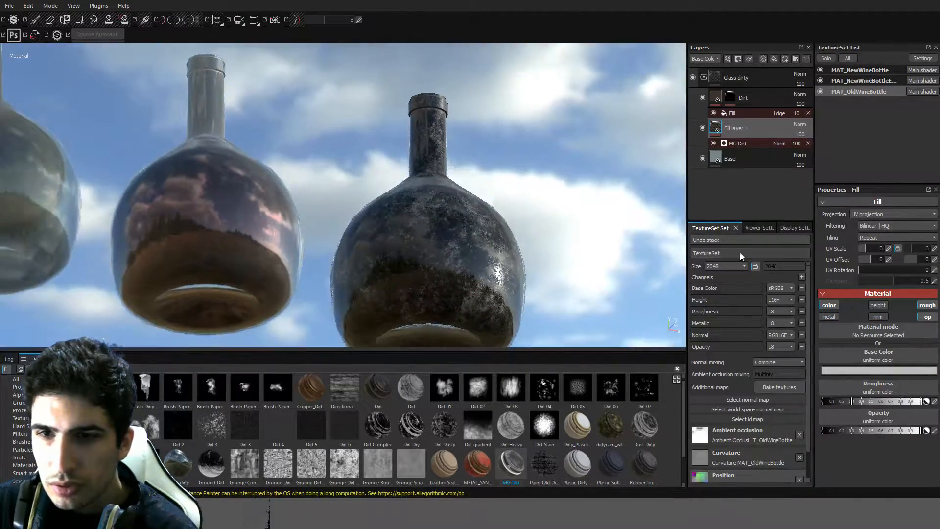
{"action": "left_click", "coordinate": [830, 318]}
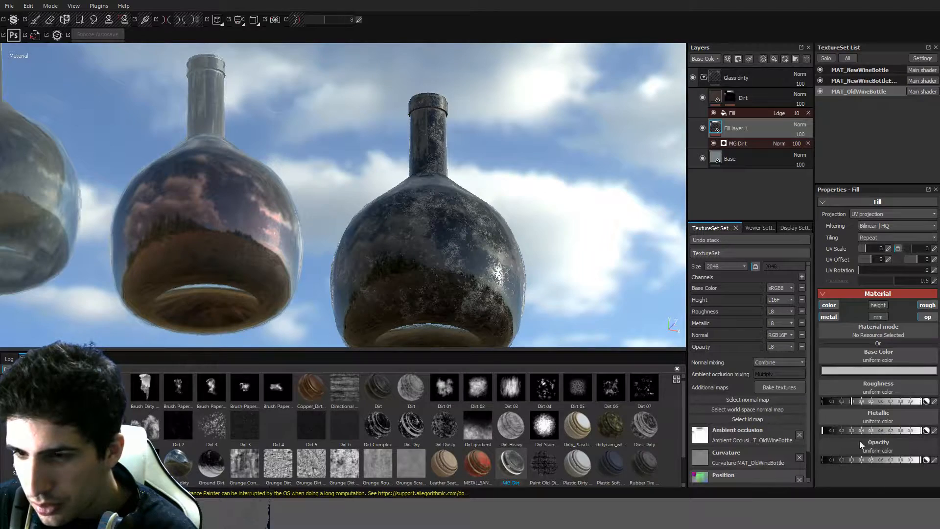
Set the roughness of Fill layer 1 to 0.8 and test the fill with its opacity channel temporarily off.
{"action": "left_click", "coordinate": [934, 401]}
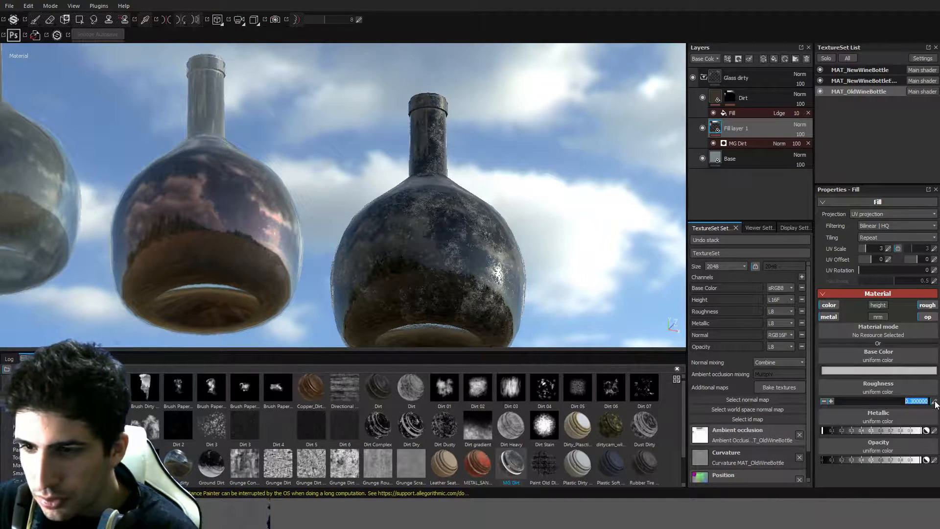
{"action": "type", "text": "0.8"}
{"action": "key", "text": "Return"}
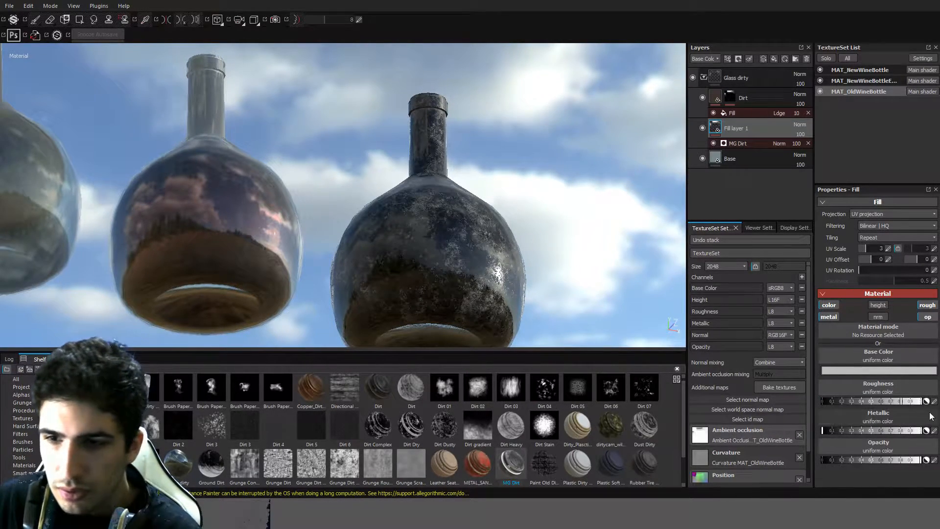
{"action": "left_click", "coordinate": [927, 317]}
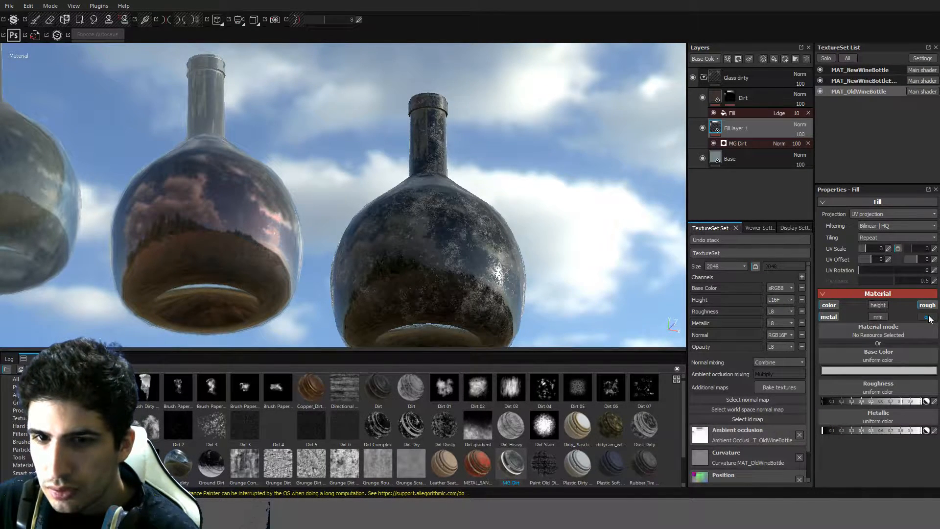
{"action": "left_click", "coordinate": [927, 318]}
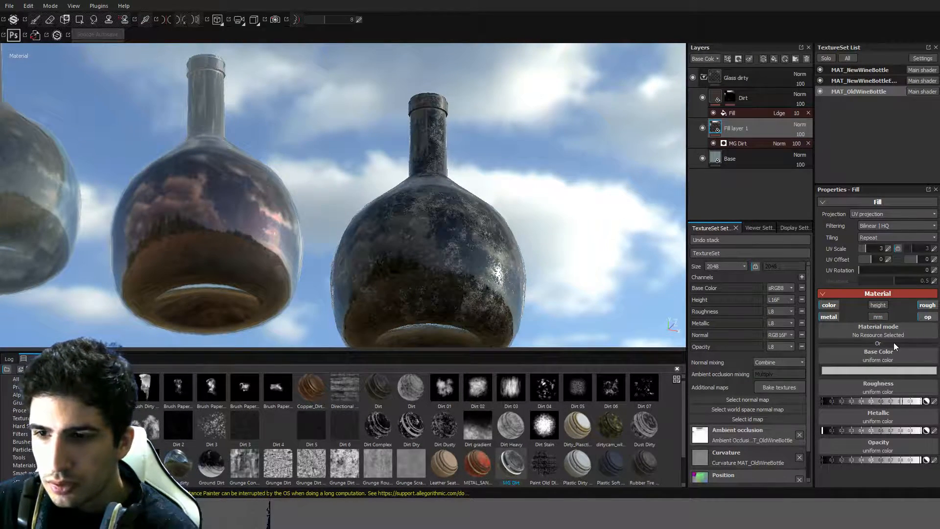
Set the base color of Fill layer 1 to a dark orange-brown and inspect the old bottle's body and neck.
{"action": "left_click_drag", "start_coordinate": [897, 370], "coordinate": [828, 383]}
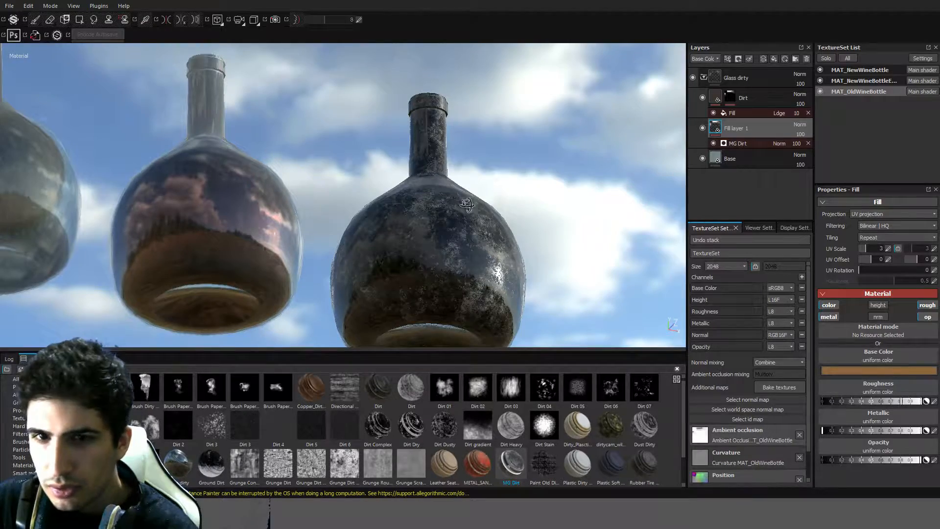
{"action": "left_click_drag", "start_coordinate": [488, 240], "coordinate": [523, 231], "text": "alt"}
{"action": "scroll", "coordinate": [541, 209], "scroll_direction": "up", "scroll_amount": 4}
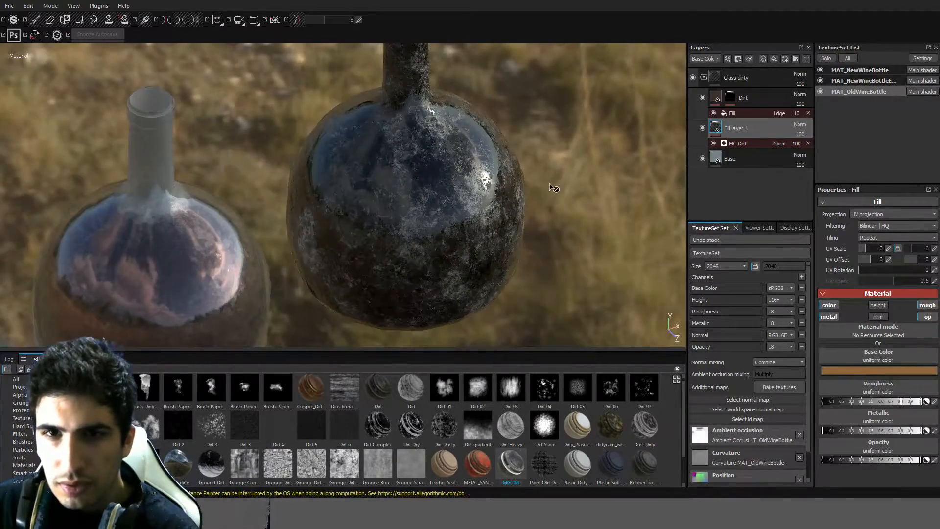
{"action": "middle_click_drag", "start_coordinate": [574, 169], "coordinate": [604, 265], "text": "alt"}
{"action": "left_click_drag", "start_coordinate": [604, 264], "coordinate": [521, 172], "text": "alt"}
{"action": "middle_click_drag", "start_coordinate": [521, 173], "coordinate": [529, 193], "text": "alt"}
{"action": "right_click_drag", "start_coordinate": [558, 197], "coordinate": [565, 206], "text": "alt"}
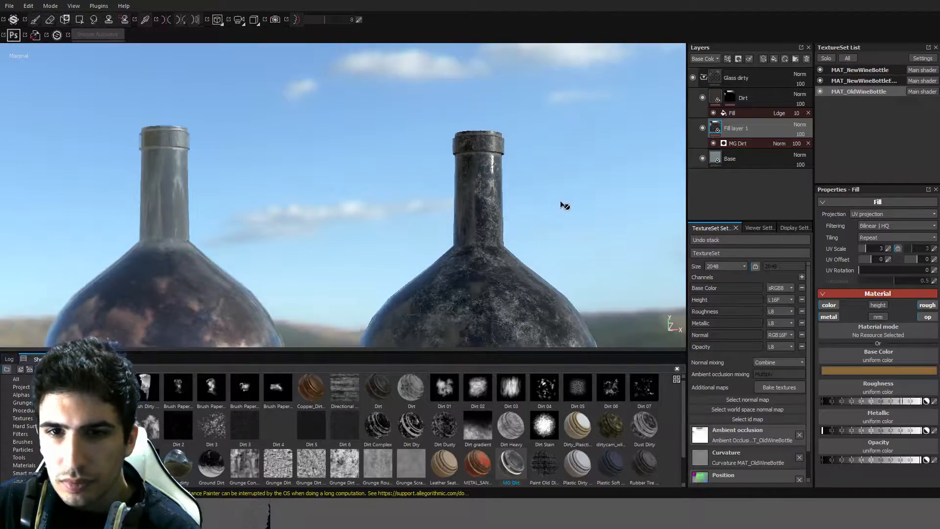
Try inverting the MG Dirt generator, check the underside of the old bottle and switch the inversion back off.
{"action": "left_click", "coordinate": [763, 144]}
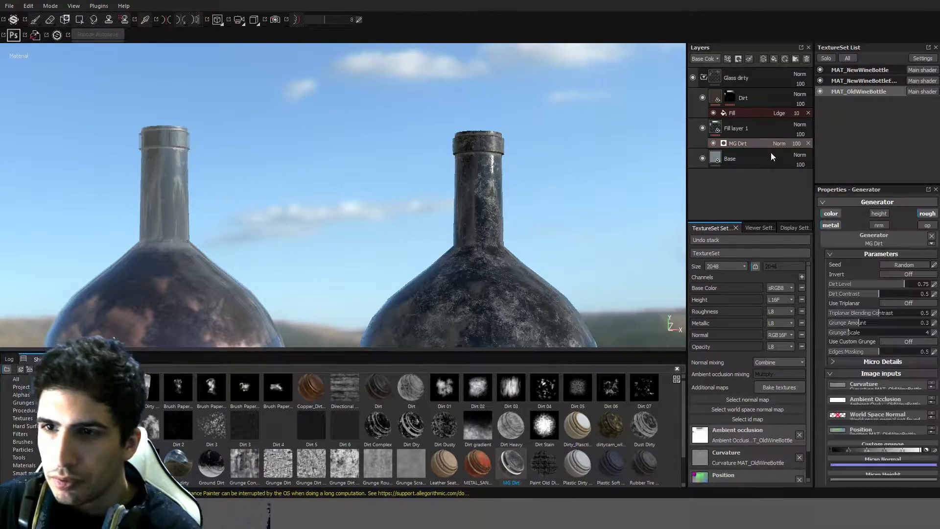
{"action": "left_click", "coordinate": [891, 273]}
{"action": "left_click_drag", "start_coordinate": [539, 254], "coordinate": [583, 162], "text": "alt"}
{"action": "scroll", "coordinate": [529, 291], "scroll_direction": "down", "scroll_amount": 5}
{"action": "scroll", "coordinate": [585, 238], "scroll_direction": "up", "scroll_amount": 7}
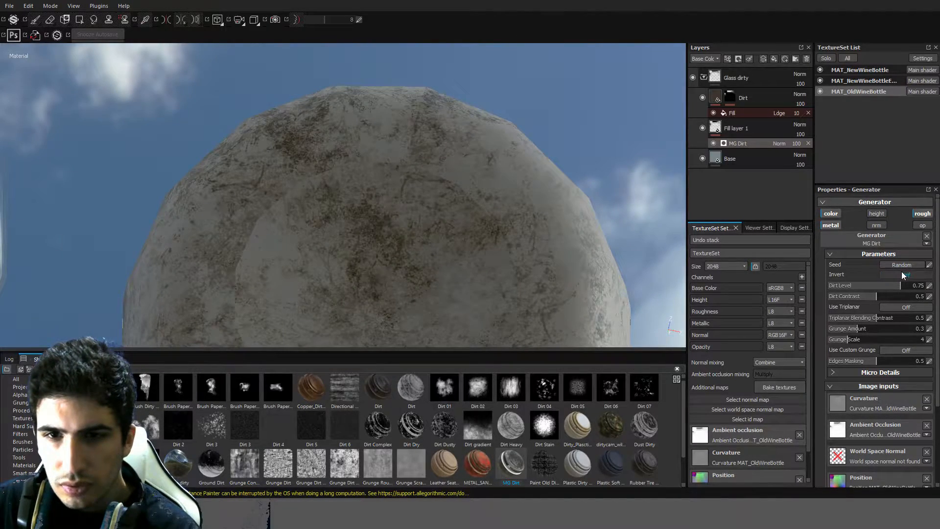
{"action": "left_click_drag", "start_coordinate": [530, 201], "coordinate": [529, 272], "text": "alt"}
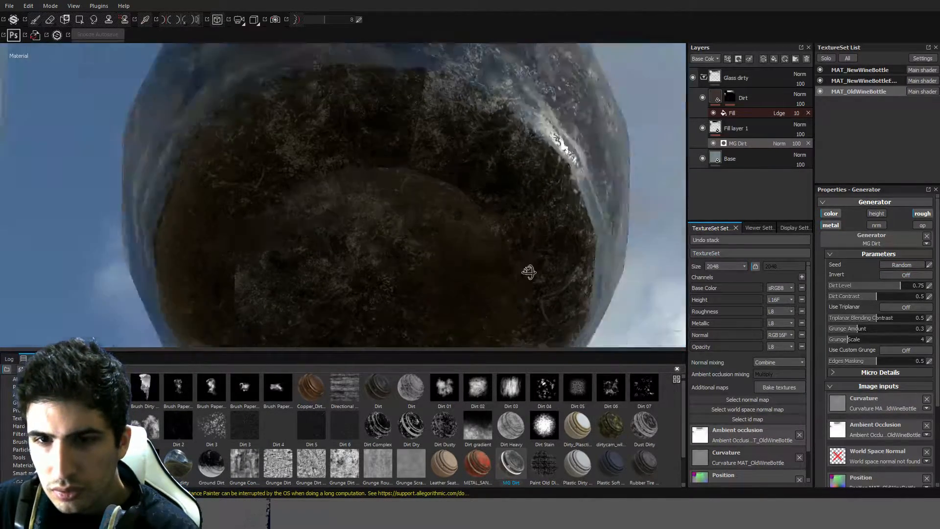
Toggle the visibility of the Base layer and Fill layer 1 to compare their effect on the old bottle.
{"action": "left_click", "coordinate": [703, 158]}
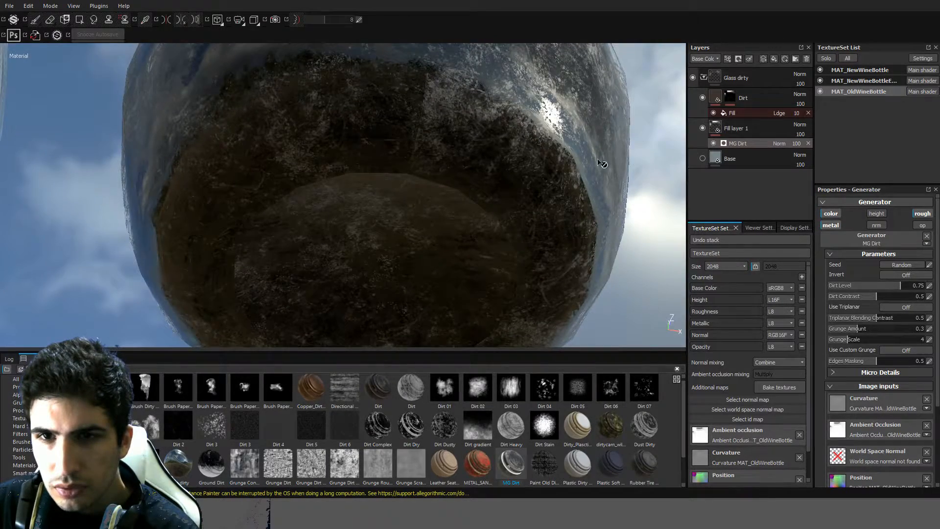
{"action": "scroll", "coordinate": [578, 147], "scroll_direction": "down", "scroll_amount": 7}
{"action": "left_click_drag", "start_coordinate": [558, 133], "coordinate": [544, 190], "text": "alt"}
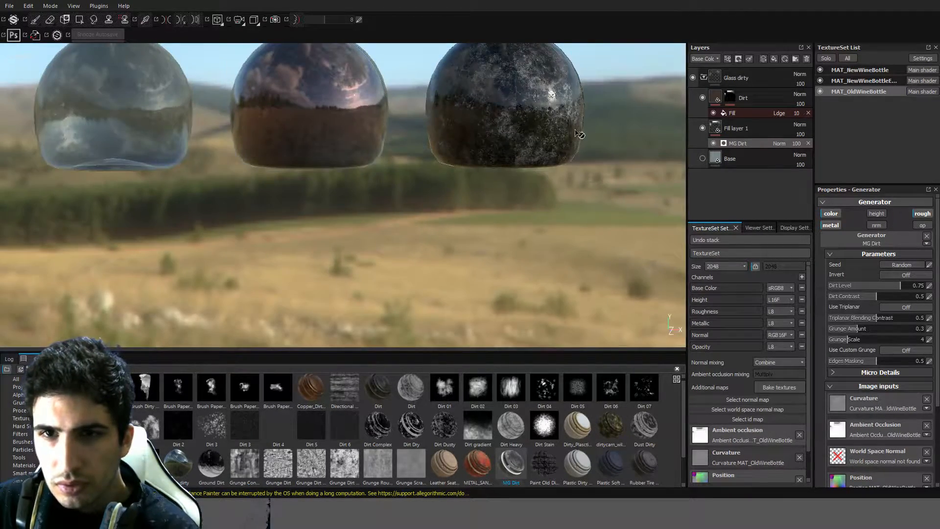
{"action": "middle_click_drag", "start_coordinate": [597, 77], "coordinate": [523, 222], "text": "alt"}
{"action": "scroll", "coordinate": [531, 201], "scroll_direction": "up", "scroll_amount": 2}
{"action": "middle_click_drag", "start_coordinate": [563, 167], "coordinate": [562, 202], "text": "alt"}
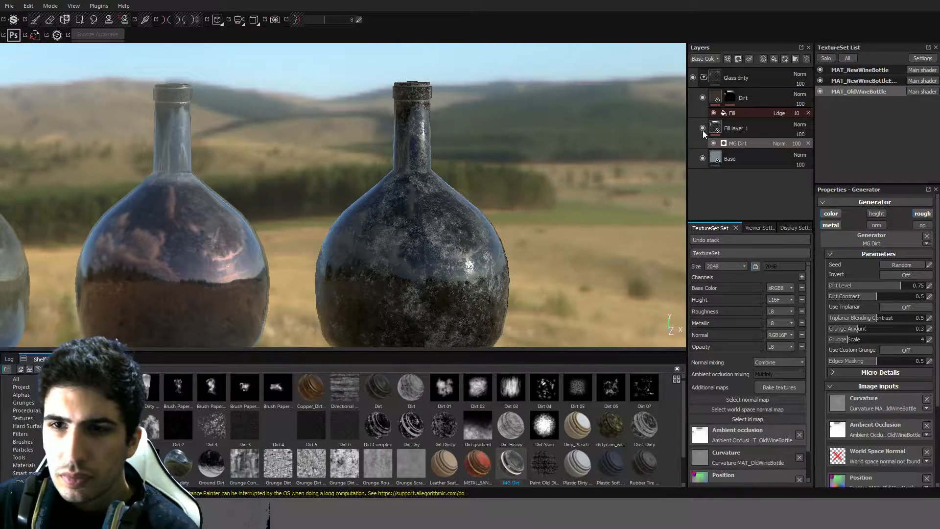
{"action": "left_click", "coordinate": [703, 129]}
{"action": "left_click", "coordinate": [703, 129]}
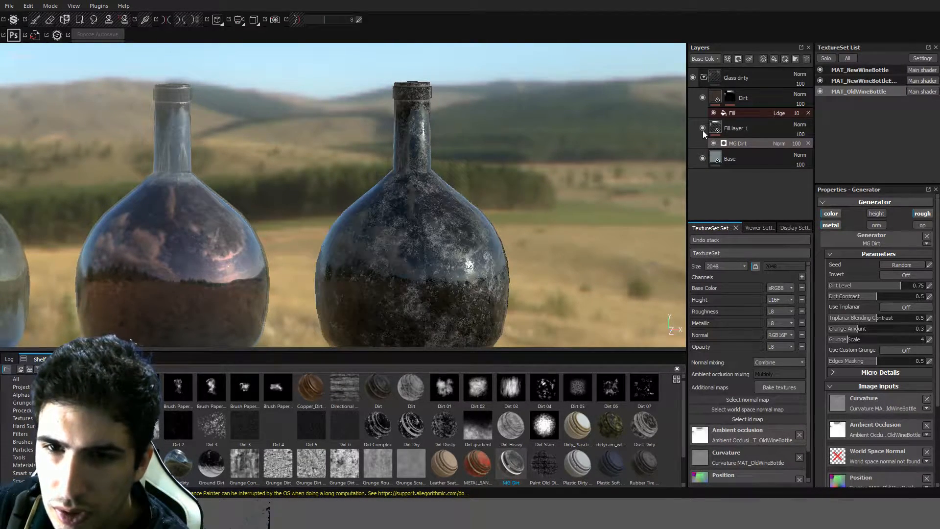
{"action": "left_click", "coordinate": [703, 129]}
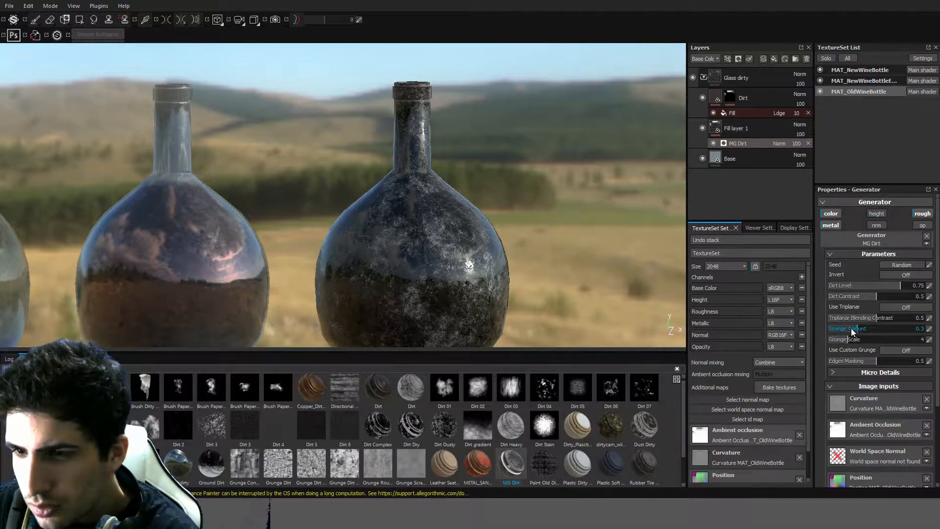
Set the MG Dirt generator's Grunge Amount to 0.01 and compare the old bottle with and without Fill layer 1.
{"action": "left_click", "coordinate": [828, 328]}
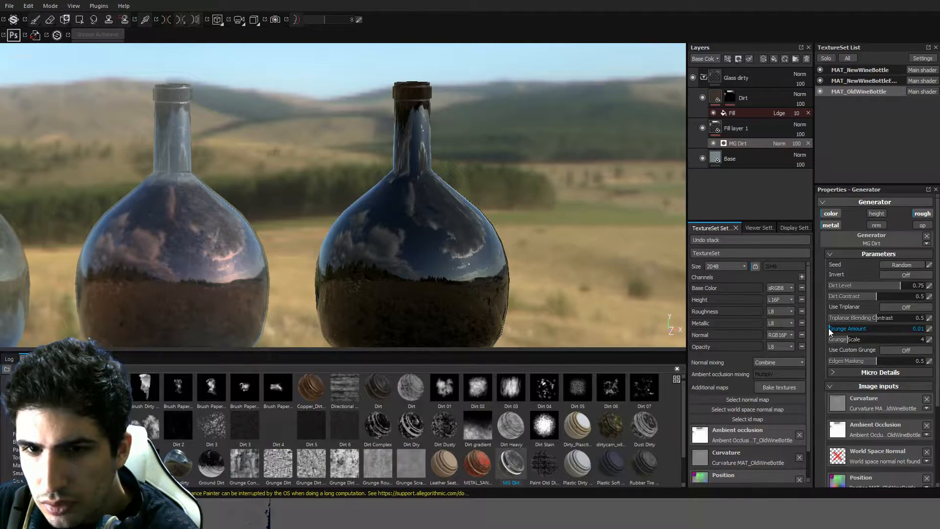
{"action": "left_click", "coordinate": [703, 128]}
{"action": "left_click", "coordinate": [703, 127]}
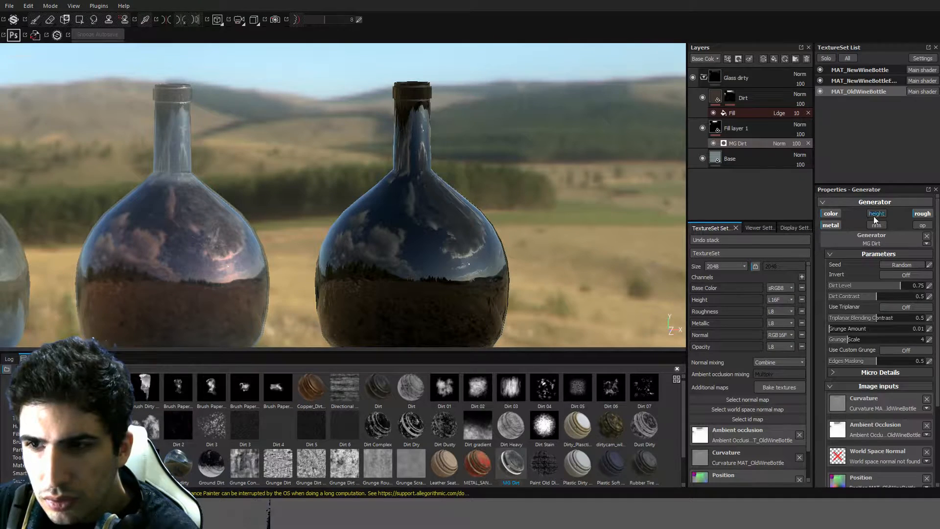
Limit the MG Dirt generator on Fill layer 1 to the color channel only.
{"action": "left_click", "coordinate": [922, 225]}
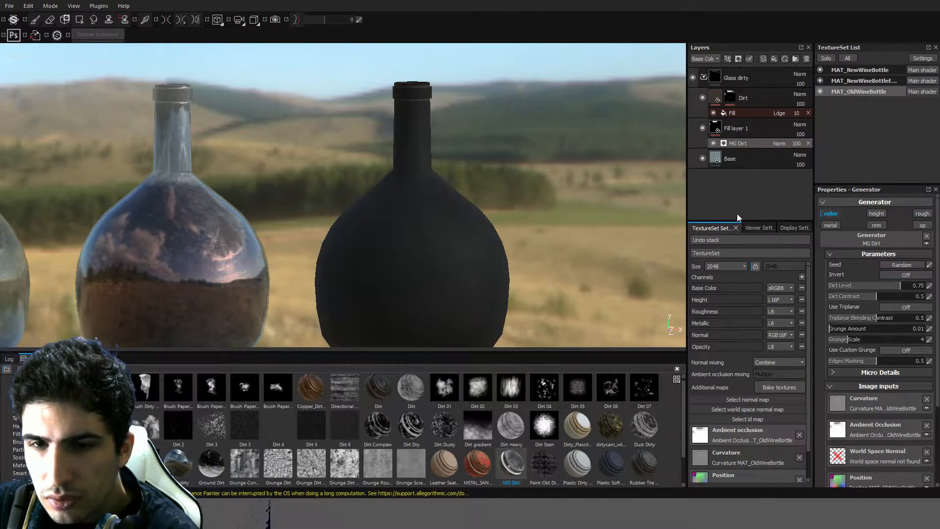
{"action": "left_click_drag", "start_coordinate": [451, 186], "coordinate": [523, 182], "text": "alt"}
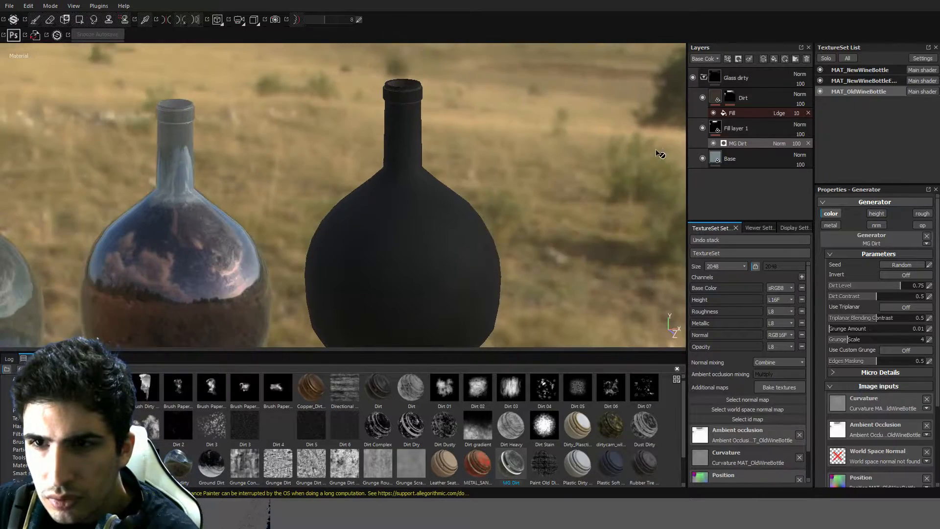
Toggle the visibility of the MG Dirt generator and of Fill layer 1 to compare the old bottle's color.
{"action": "left_click", "coordinate": [713, 143]}
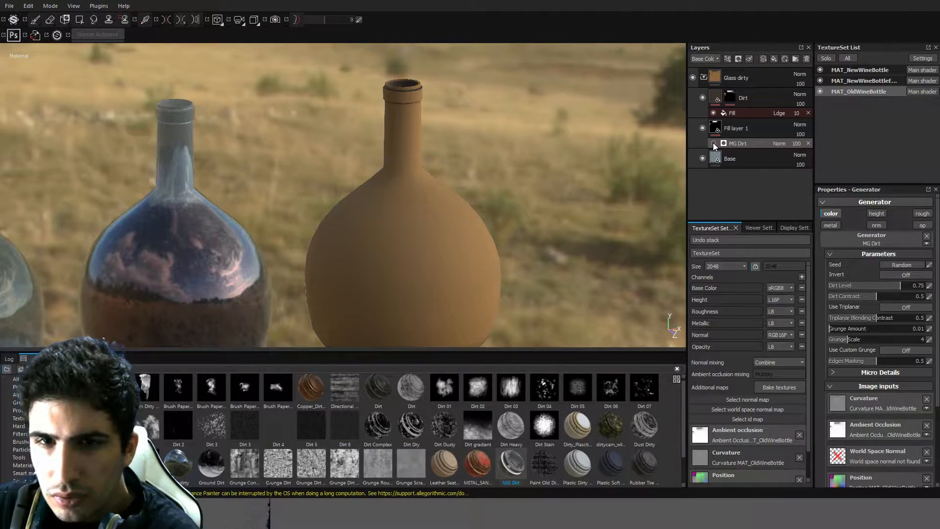
{"action": "left_click_drag", "start_coordinate": [561, 167], "coordinate": [562, 147], "text": "alt"}
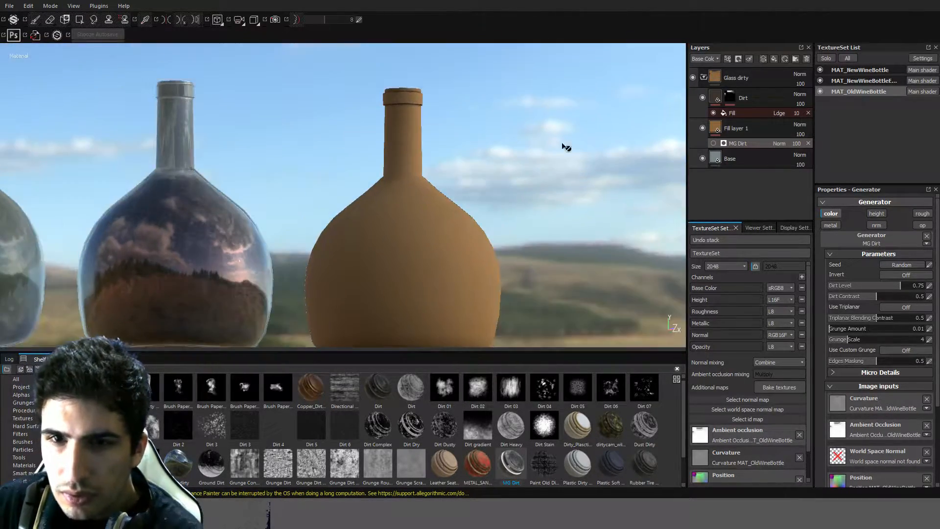
{"action": "left_click", "coordinate": [713, 143]}
{"action": "left_click_drag", "start_coordinate": [634, 172], "coordinate": [668, 167], "text": "alt"}
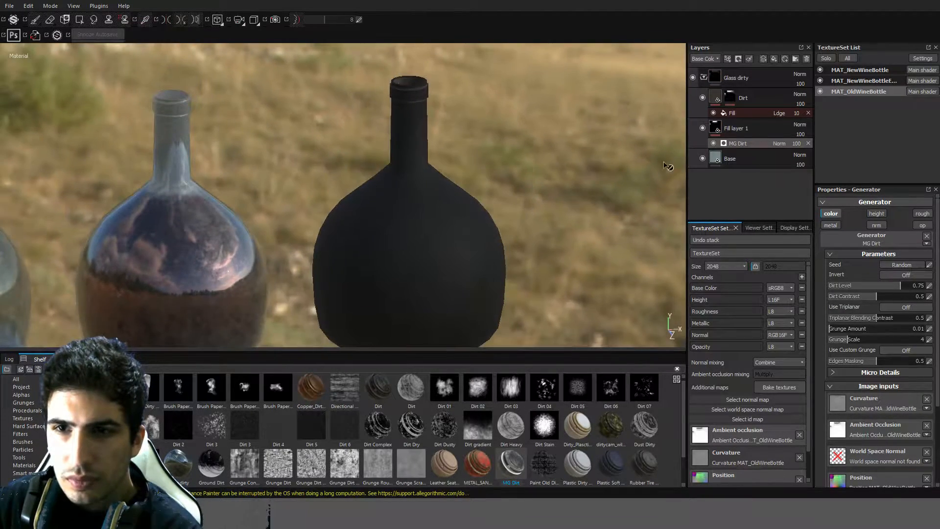
{"action": "left_click", "coordinate": [703, 128]}
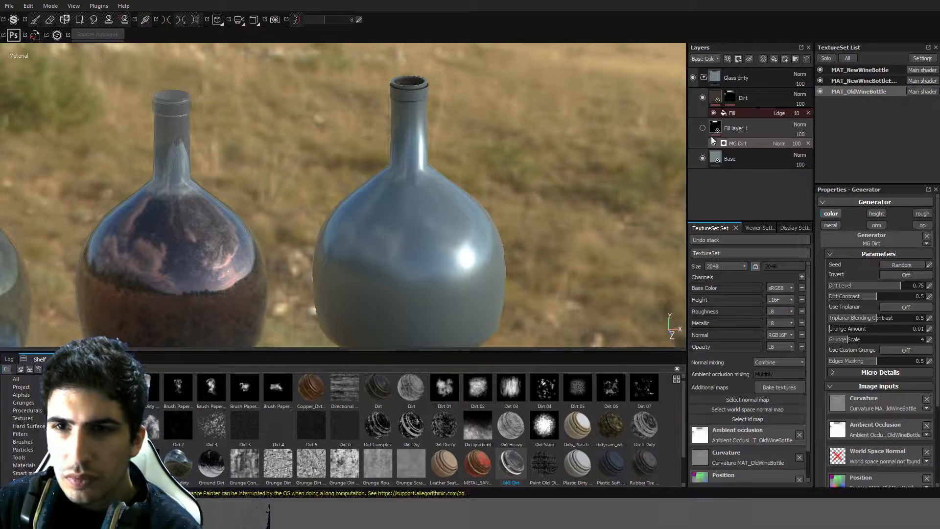
{"action": "left_click", "coordinate": [701, 128]}
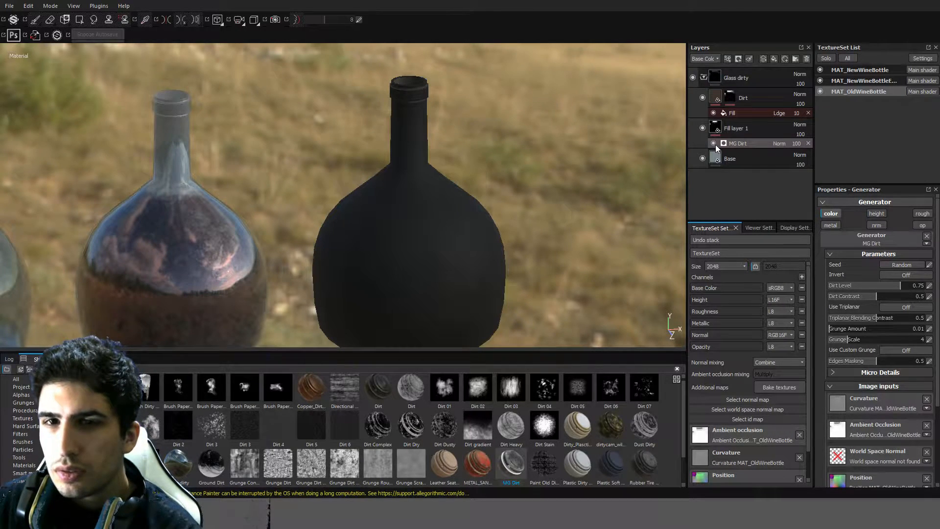
Toggle the MG Dirt generator's visibility for comparison and turn on its Invert option.
{"action": "left_click", "coordinate": [713, 145]}
{"action": "left_click", "coordinate": [713, 145]}
{"action": "scroll", "coordinate": [591, 173], "scroll_direction": "up", "scroll_amount": 1}
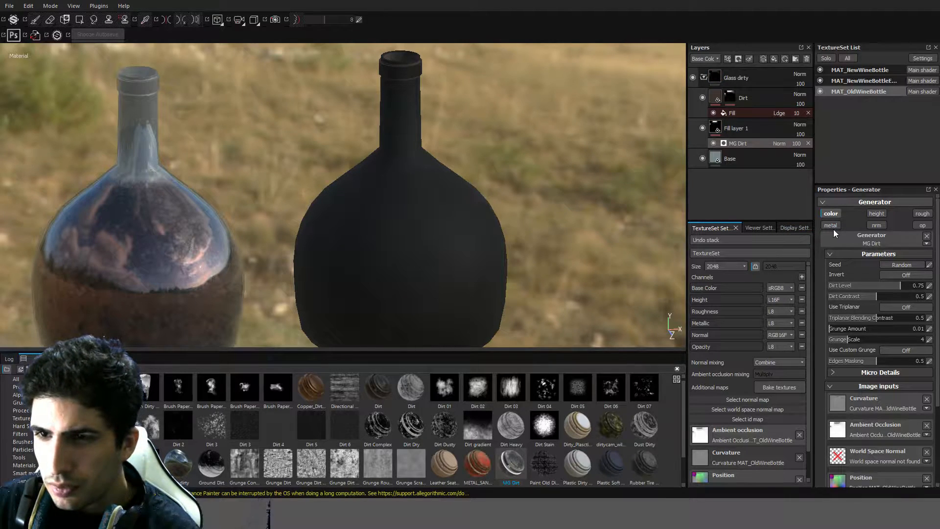
{"action": "left_click", "coordinate": [895, 274]}
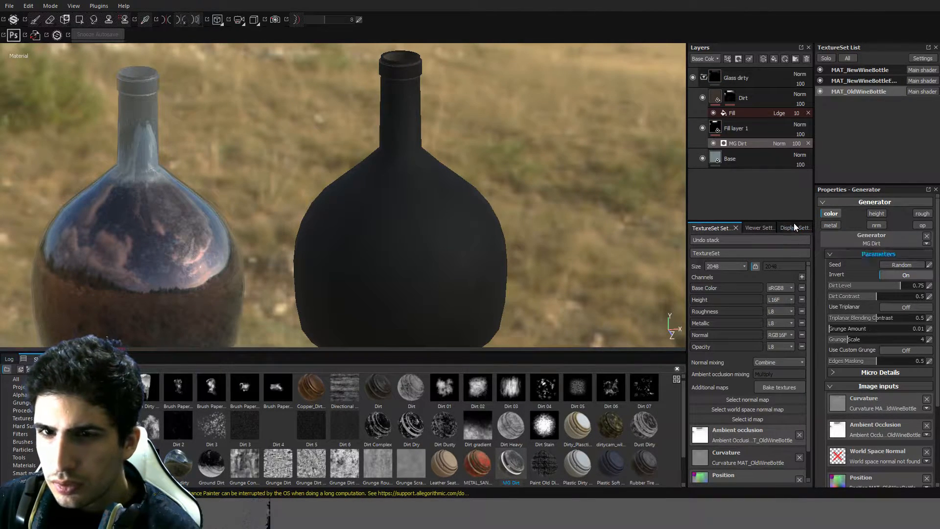
Apply the Dust Dirty smart mask to Fill layer 1 and review its MG Mask Editor settings on the old bottle.
{"action": "left_click", "coordinate": [522, 433]}
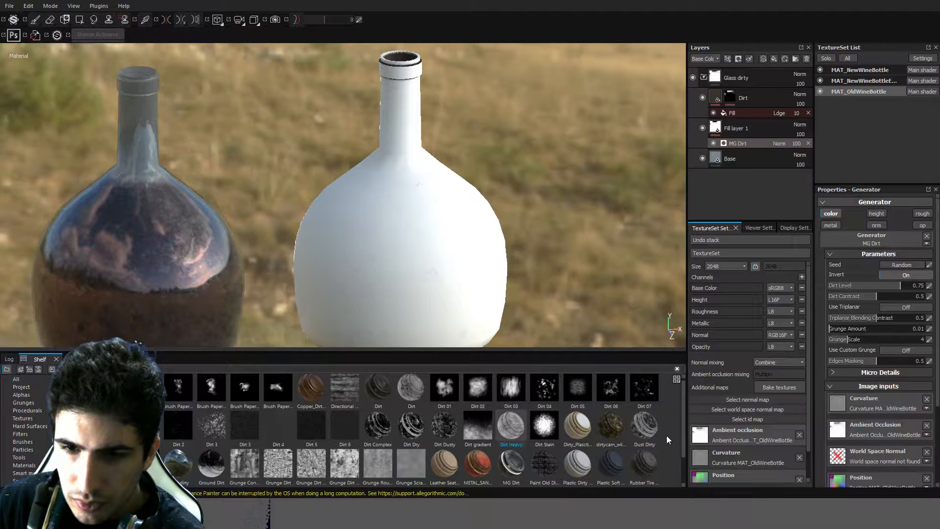
{"action": "left_click_drag", "start_coordinate": [644, 427], "coordinate": [753, 143]}
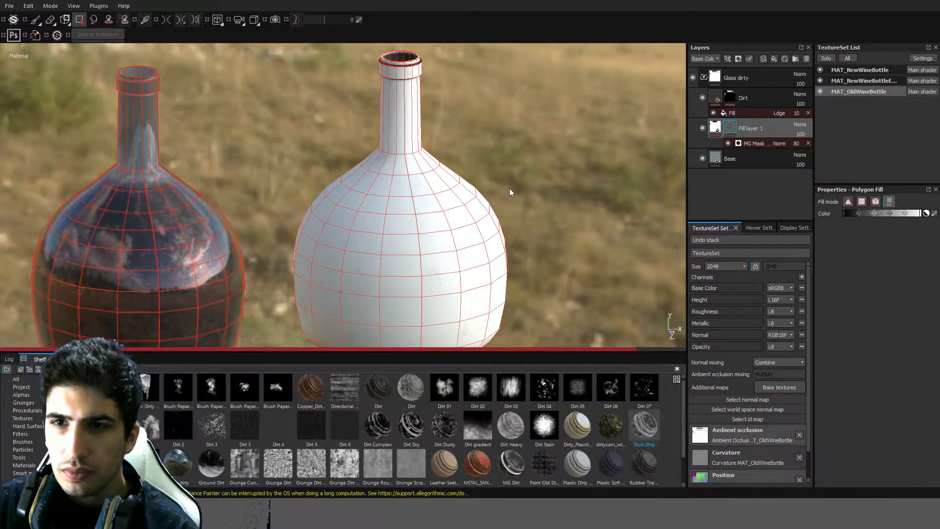
{"action": "left_click_drag", "start_coordinate": [509, 188], "coordinate": [546, 187], "text": "alt"}
{"action": "mouse_move", "coordinate": [487, 197]}
{"action": "left_mouse_down", "text": "alt"}
{"action": "mouse_move", "coordinate": [540, 226]}
{"action": "mouse_move", "coordinate": [392, 200]}
{"action": "left_mouse_up", "text": "alt"}
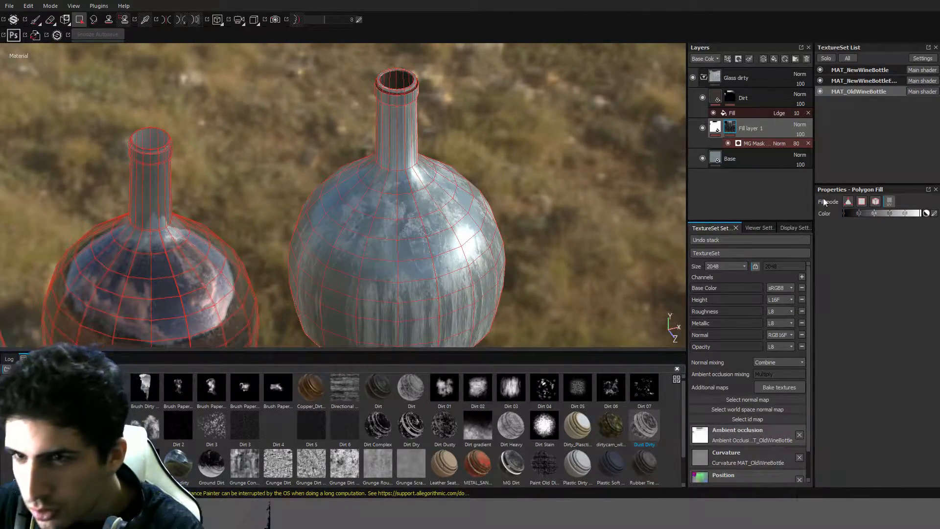
{"action": "left_click", "coordinate": [767, 145]}
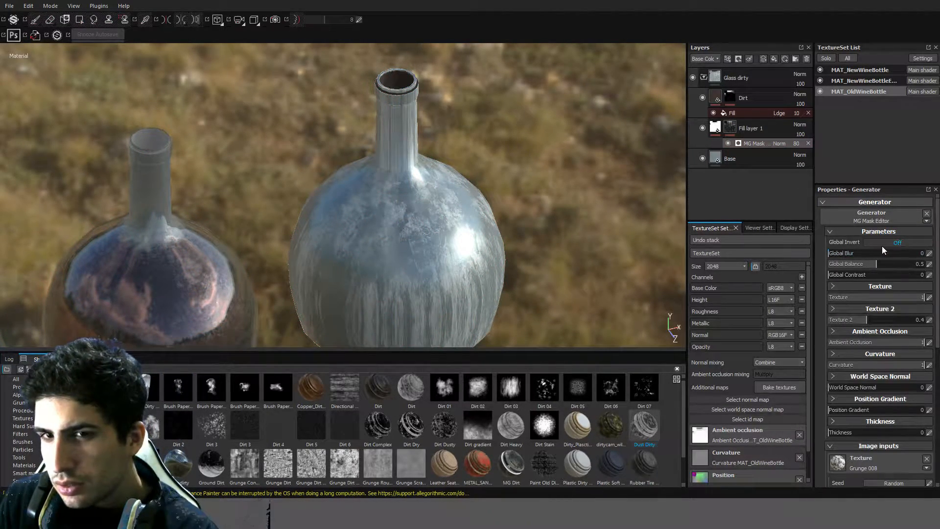
{"action": "left_click_drag", "start_coordinate": [400, 209], "coordinate": [462, 211], "text": "alt"}
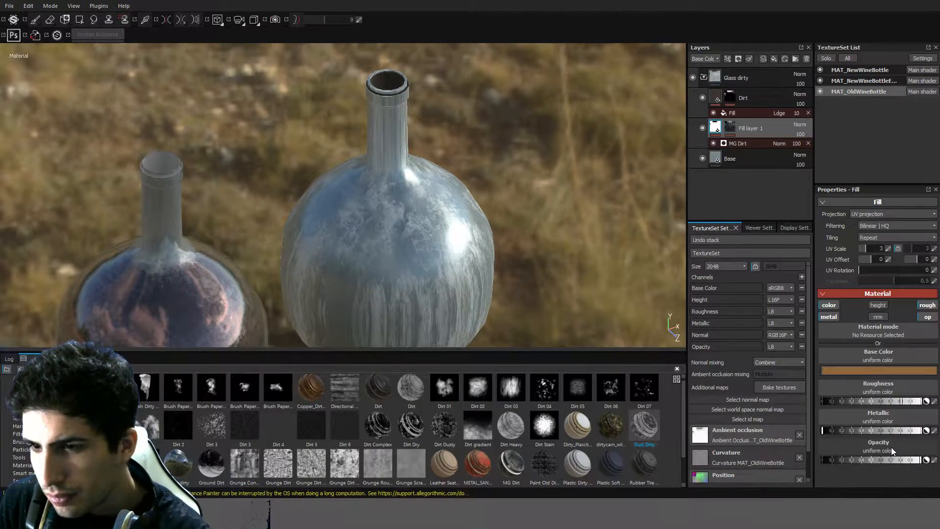
Set the MG Dirt generator's Grunge Amount to 0.43, comparing the dirt with Invert off and leaving Invert on.
{"action": "left_click", "coordinate": [757, 140]}
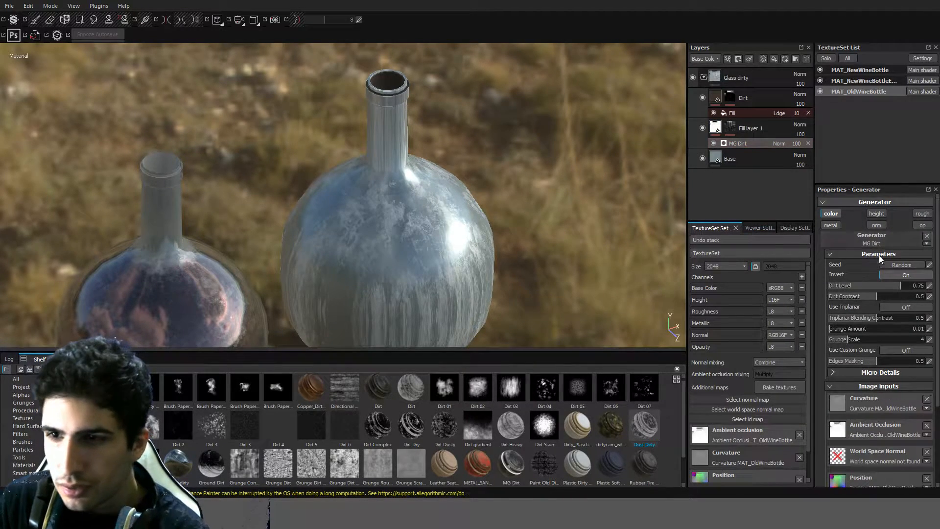
{"action": "left_click", "coordinate": [903, 273]}
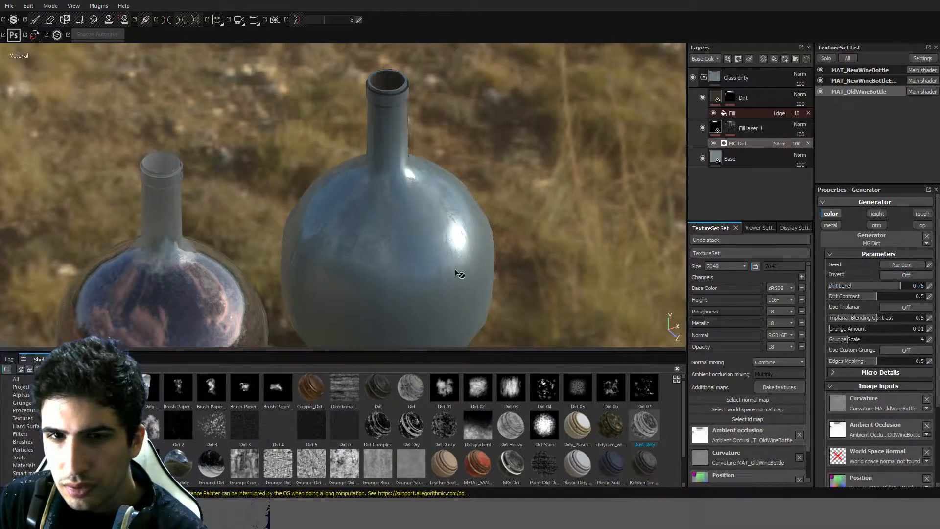
{"action": "left_click_drag", "start_coordinate": [459, 274], "coordinate": [379, 243], "text": "alt"}
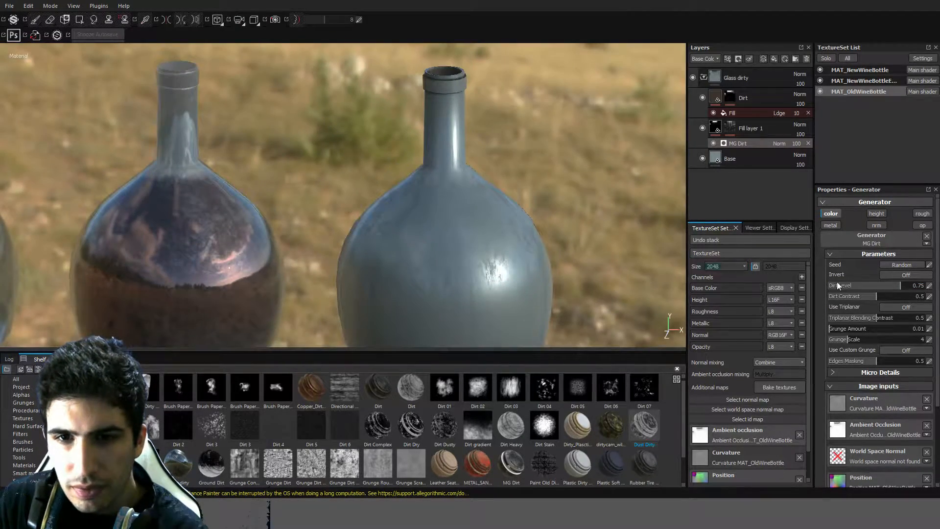
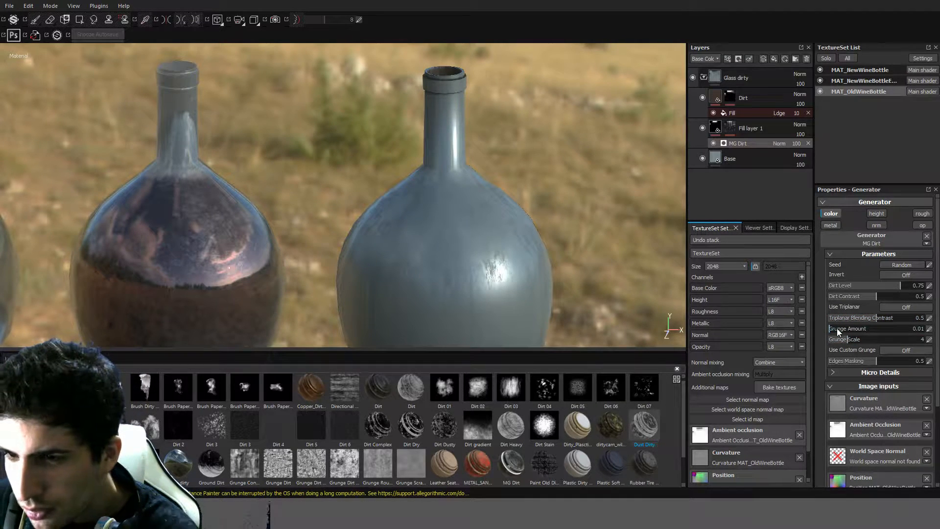
{"action": "left_click", "coordinate": [882, 329]}
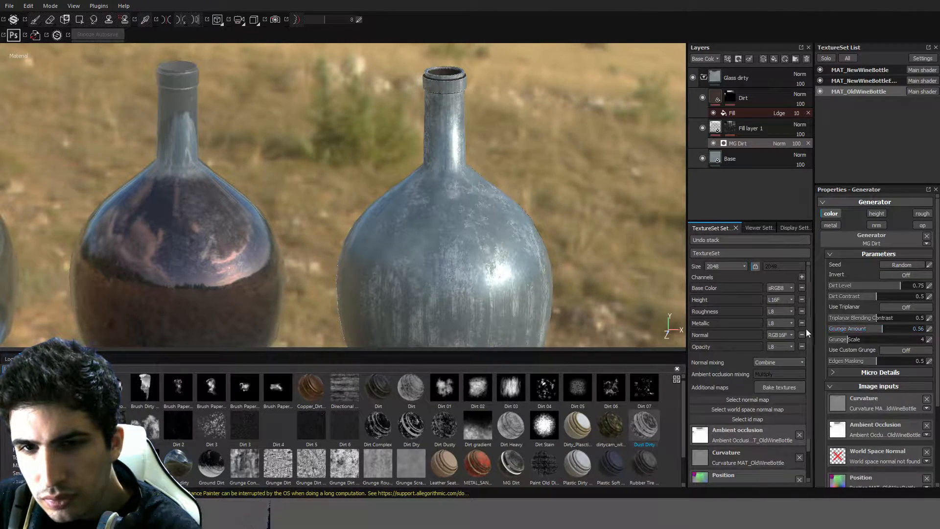
{"action": "left_click", "coordinate": [869, 329]}
{"action": "left_click_drag", "start_coordinate": [561, 258], "coordinate": [423, 268], "text": "alt"}
{"action": "left_click", "coordinate": [894, 273]}
{"action": "scroll", "coordinate": [533, 212], "scroll_direction": "up", "scroll_amount": 4}
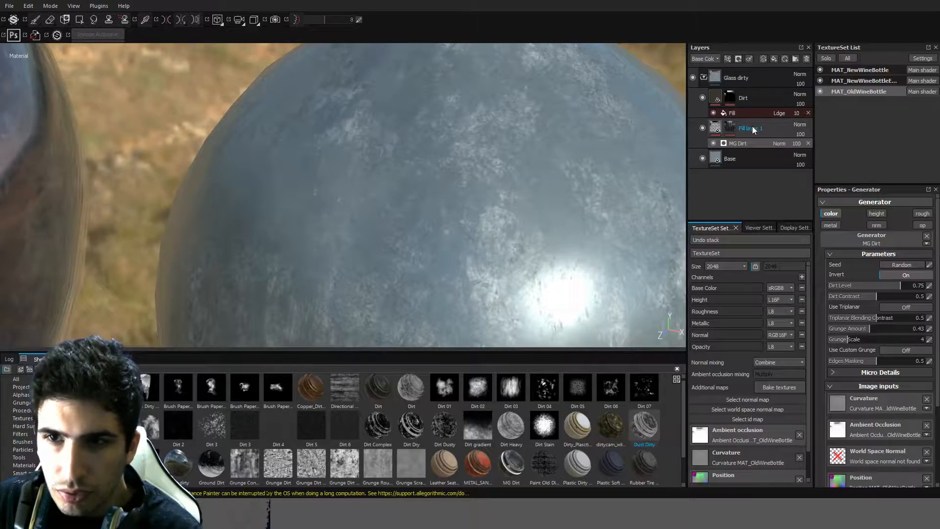
Move the Base layer out of the Glass dirty folder and place Fill layer 1 above the Dirt layer.
{"action": "left_click", "coordinate": [734, 160]}
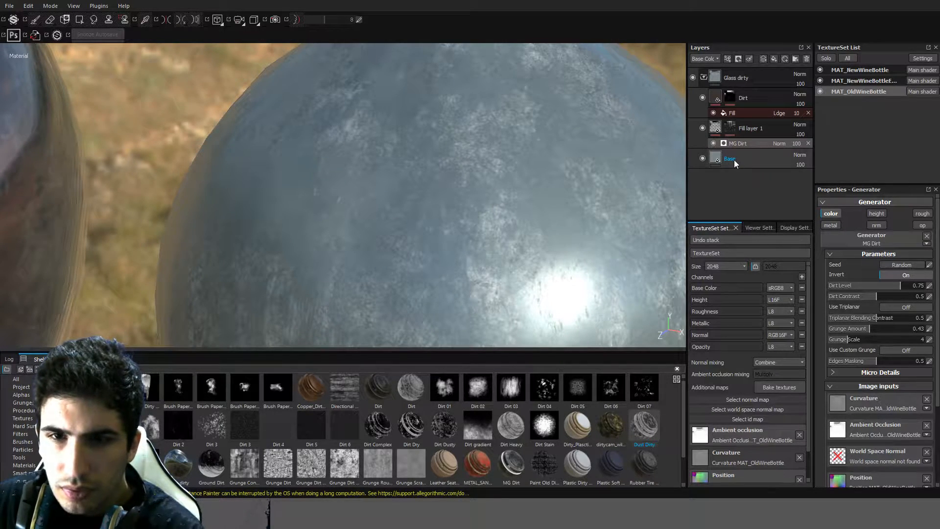
{"action": "left_click_drag", "start_coordinate": [736, 121], "coordinate": [727, 165]}
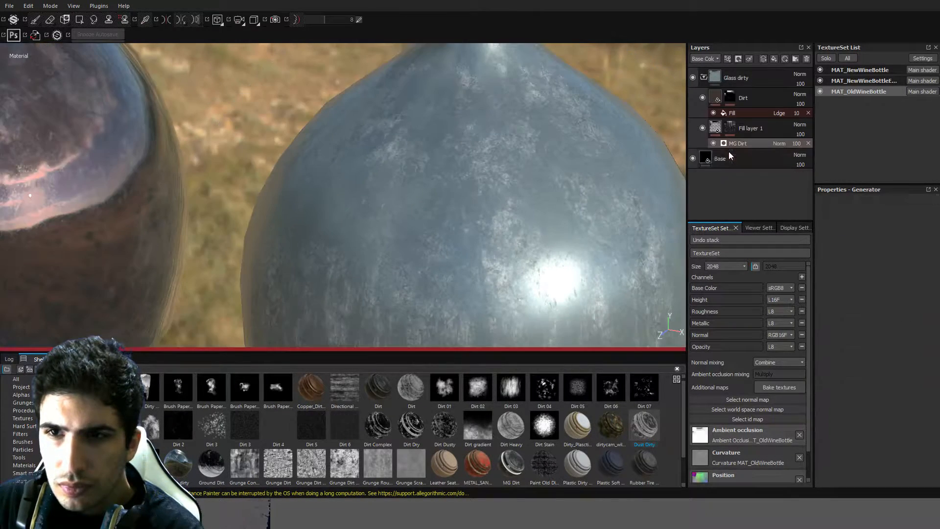
{"action": "left_click", "coordinate": [727, 147]}
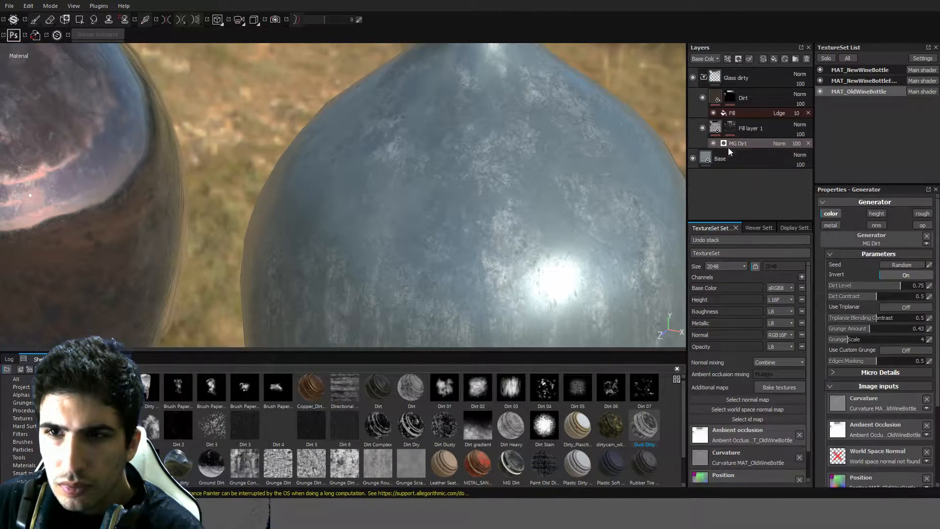
{"action": "left_click_drag", "start_coordinate": [739, 128], "coordinate": [730, 90]}
{"action": "scroll", "coordinate": [535, 186], "scroll_direction": "down", "scroll_amount": 3}
{"action": "scroll", "coordinate": [535, 186], "scroll_direction": "down", "scroll_amount": 2}
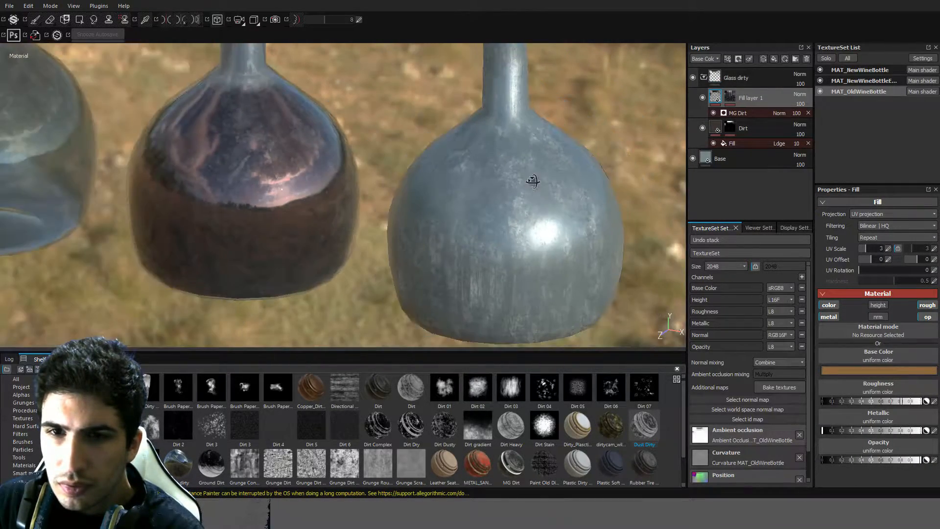
{"action": "left_click_drag", "start_coordinate": [534, 185], "coordinate": [569, 187], "text": "alt"}
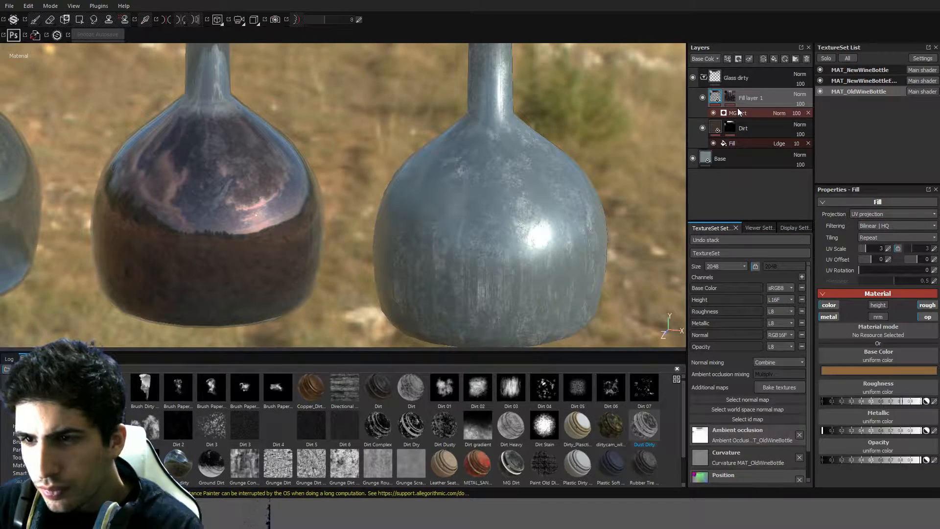
Try Tri-planar projection on Fill layer 1 and look through the MG Dirt generator's Micro Details settings.
{"action": "left_click", "coordinate": [877, 227]}
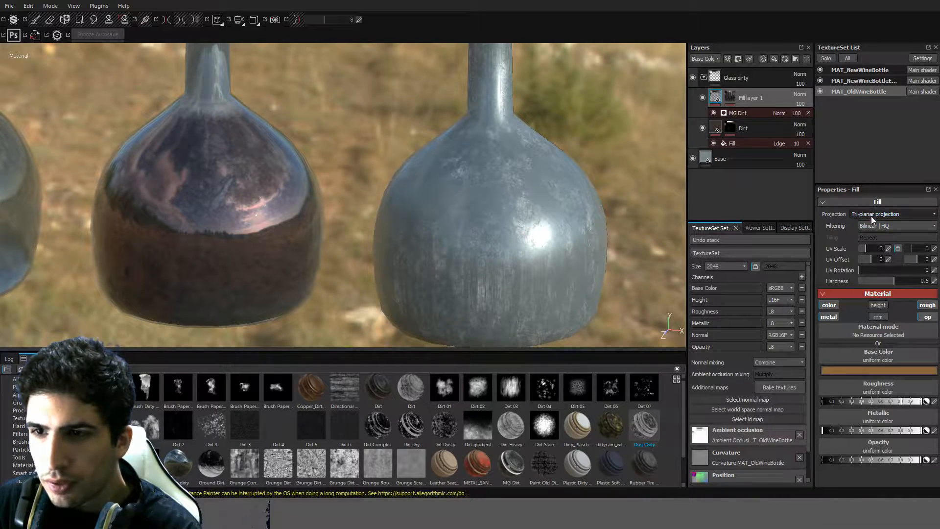
{"action": "left_click", "coordinate": [872, 219]}
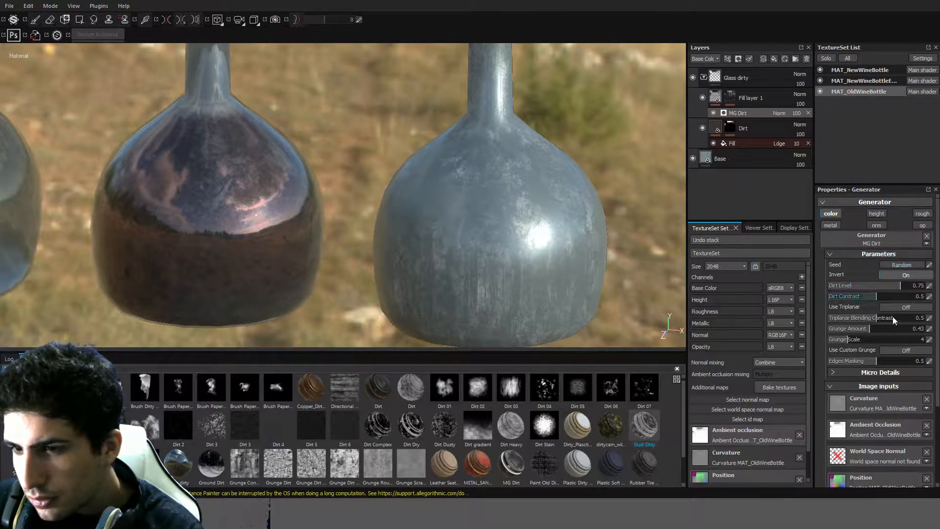
{"action": "scroll", "coordinate": [890, 371], "scroll_direction": "down", "scroll_amount": 3}
{"action": "scroll", "coordinate": [890, 371], "scroll_direction": "up", "scroll_amount": 3}
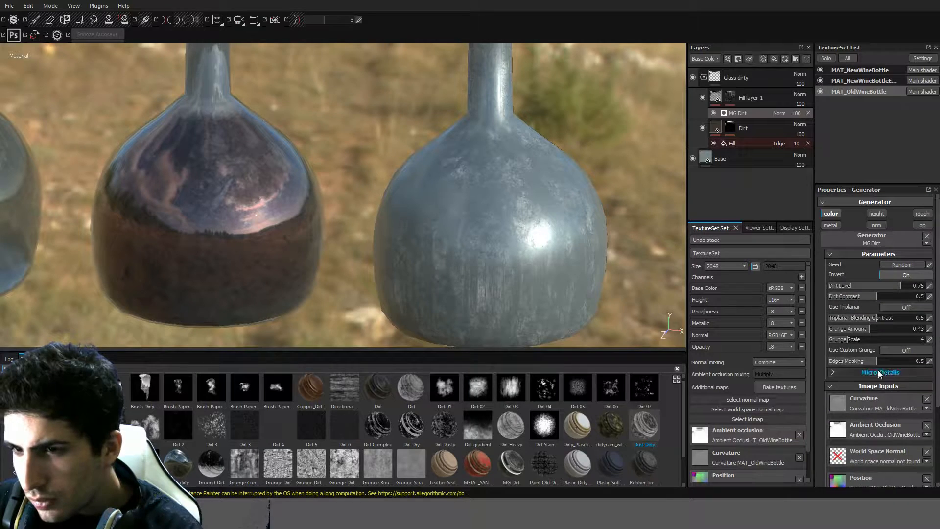
{"action": "left_click", "coordinate": [832, 373]}
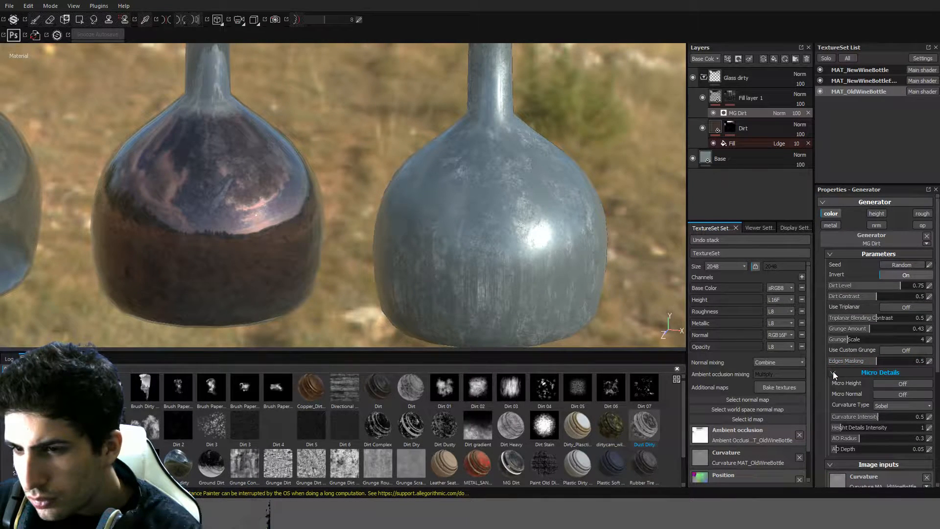
{"action": "left_click", "coordinate": [833, 372]}
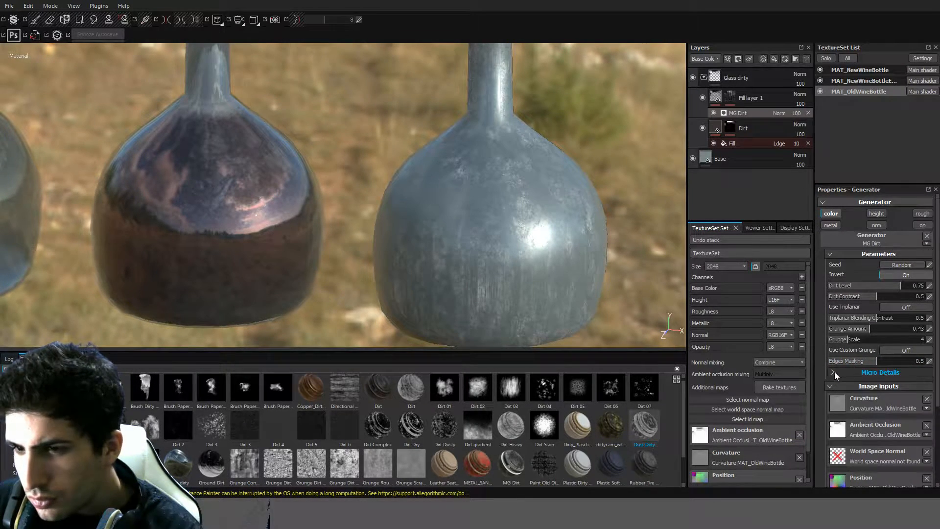
Try Use Custom Grunge with Use Triplanar on and Invert off in MG Dirt, and turn the custom grunge off again.
{"action": "left_click", "coordinate": [884, 350]}
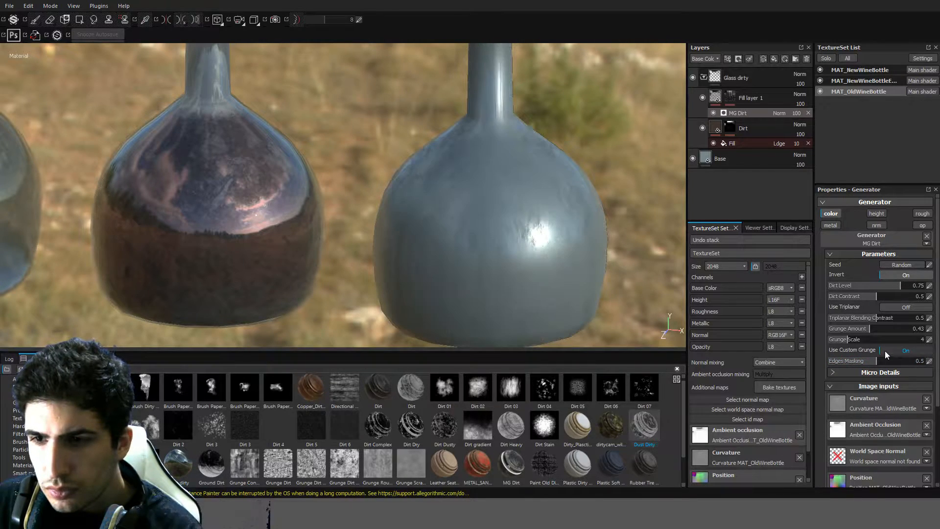
{"action": "left_click", "coordinate": [885, 351]}
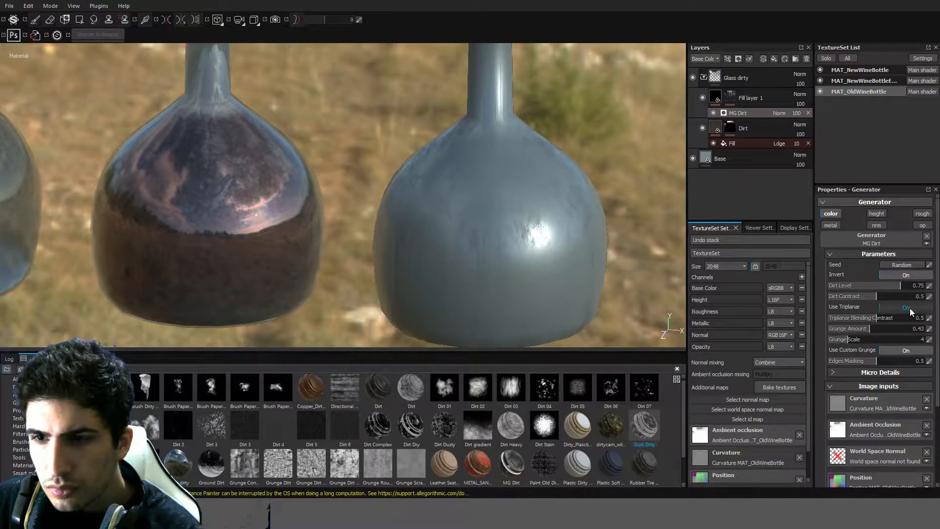
{"action": "left_click_drag", "start_coordinate": [479, 256], "coordinate": [620, 258], "text": "alt"}
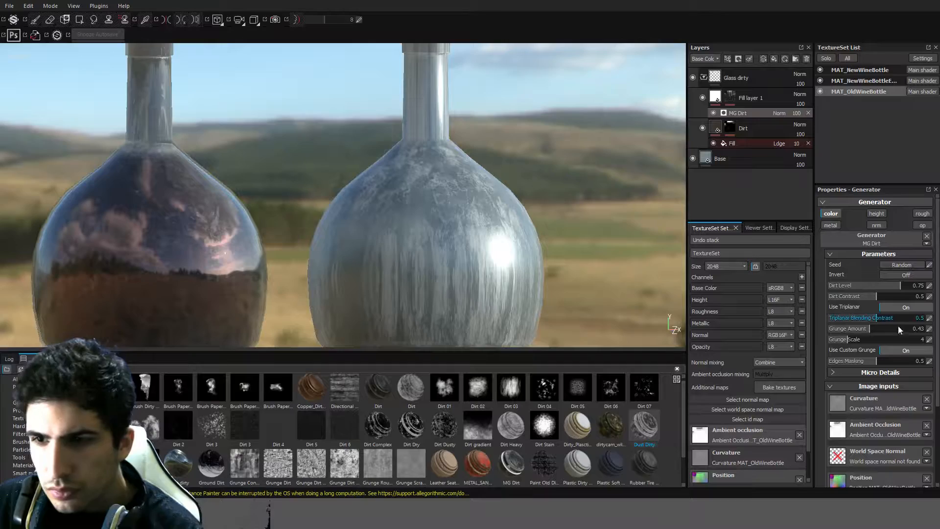
{"action": "left_click", "coordinate": [897, 351]}
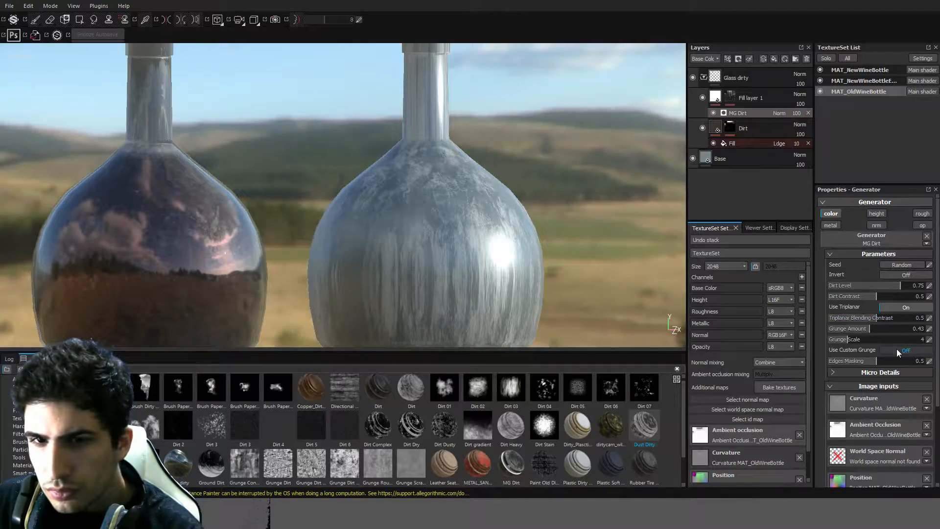
Turn off Use Triplanar in the MG Dirt generator and inspect the old bottle's dirt from several sides.
{"action": "left_click_drag", "start_coordinate": [530, 226], "coordinate": [390, 225], "text": "alt"}
{"action": "right_click_drag", "start_coordinate": [390, 224], "coordinate": [636, 196], "text": "alt"}
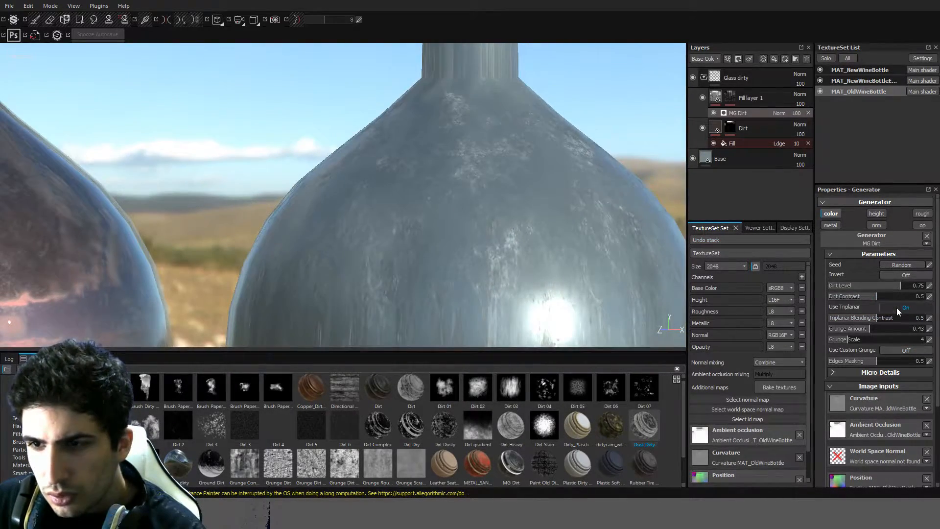
{"action": "left_click", "coordinate": [897, 308]}
{"action": "right_click_drag", "start_coordinate": [578, 235], "coordinate": [397, 221], "text": "alt"}
{"action": "left_click_drag", "start_coordinate": [489, 197], "coordinate": [617, 210], "text": "alt"}
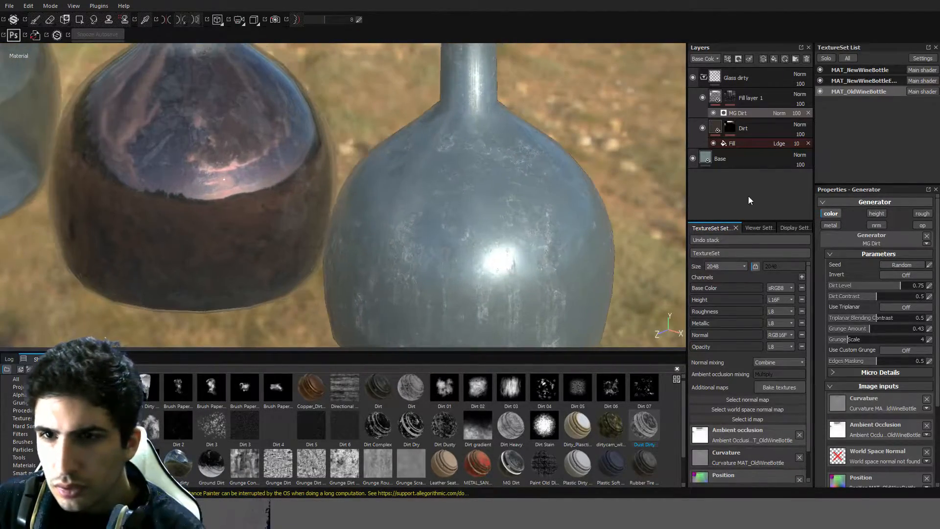
{"action": "right_click_drag", "start_coordinate": [653, 214], "coordinate": [606, 212], "text": "alt"}
{"action": "left_click_drag", "start_coordinate": [607, 212], "coordinate": [515, 231], "text": "alt"}
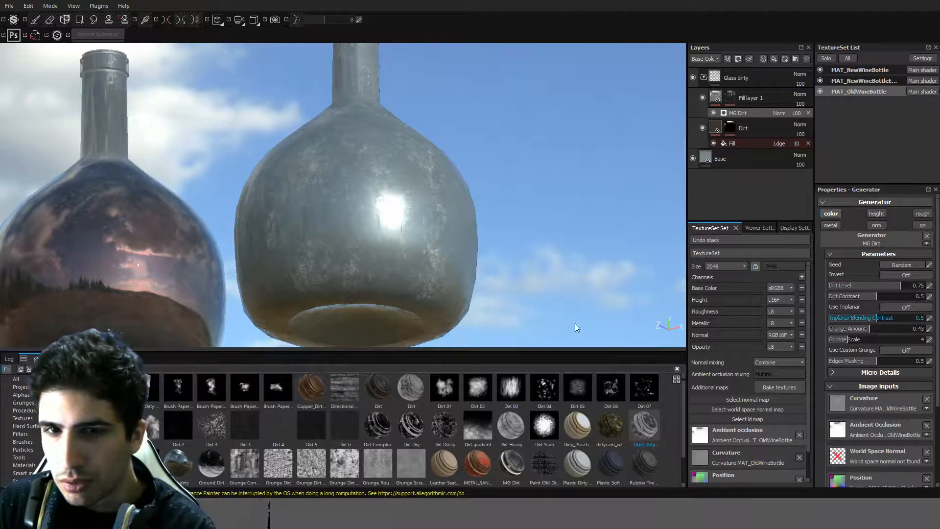
{"action": "left_click_drag", "start_coordinate": [575, 323], "coordinate": [425, 251], "text": "alt"}
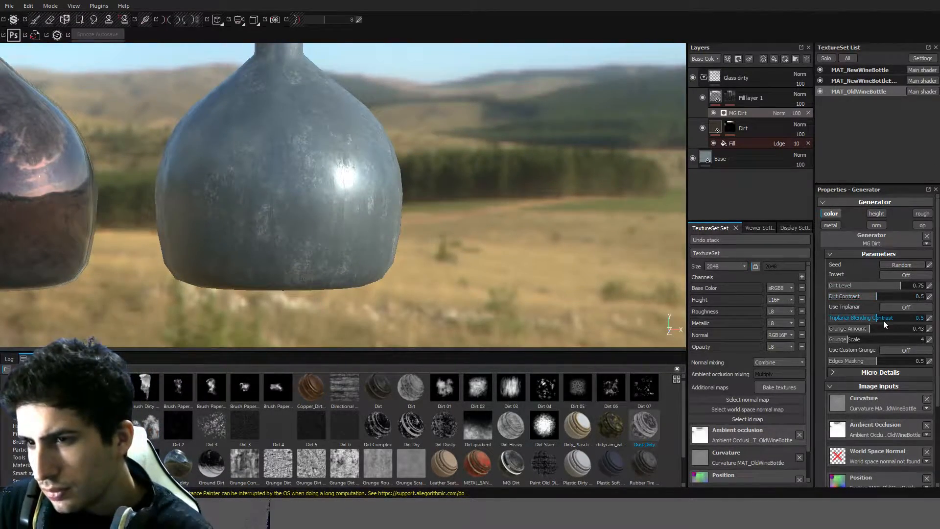
Set the MG Dirt generator's Triplanar Blending Contrast and Dirt Contrast to 1 and turn on Invert.
{"action": "left_click_drag", "start_coordinate": [878, 322], "coordinate": [888, 322]}
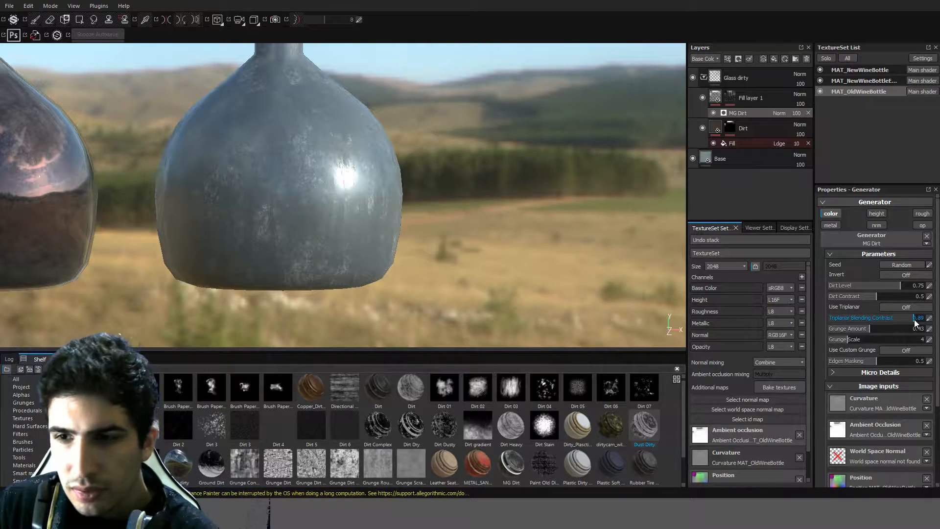
{"action": "left_click_drag", "start_coordinate": [915, 323], "coordinate": [924, 319]}
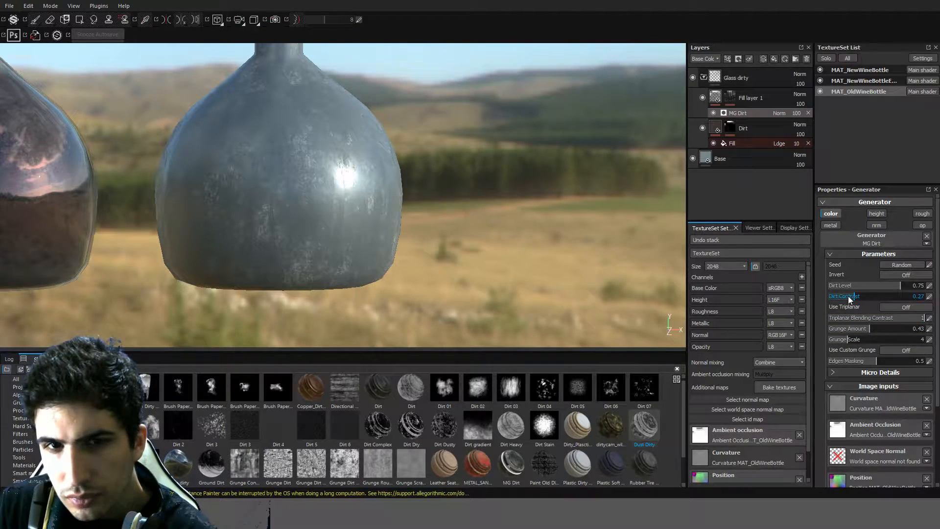
{"action": "left_click_drag", "start_coordinate": [848, 296], "coordinate": [932, 295]}
{"action": "left_click_drag", "start_coordinate": [369, 203], "coordinate": [563, 194], "text": "alt"}
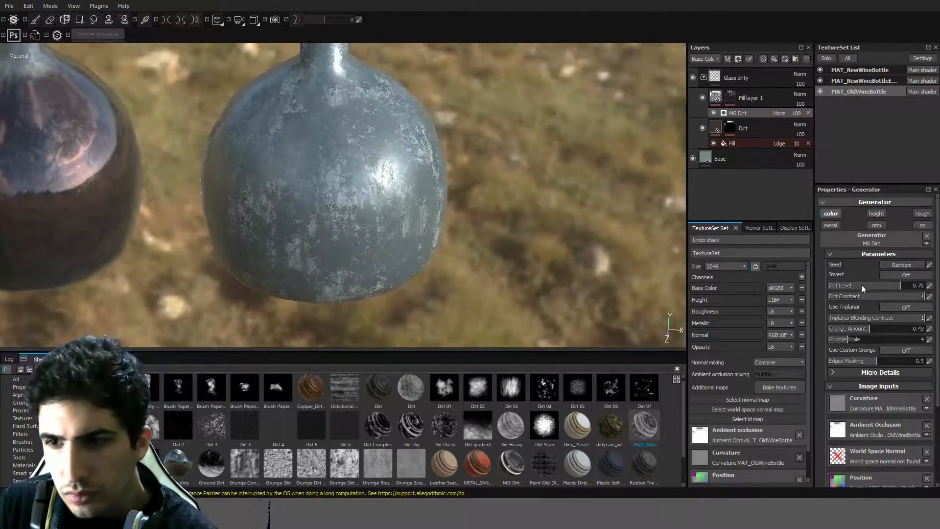
{"action": "left_click", "coordinate": [903, 275]}
{"action": "left_click_drag", "start_coordinate": [478, 181], "coordinate": [471, 134], "text": "alt"}
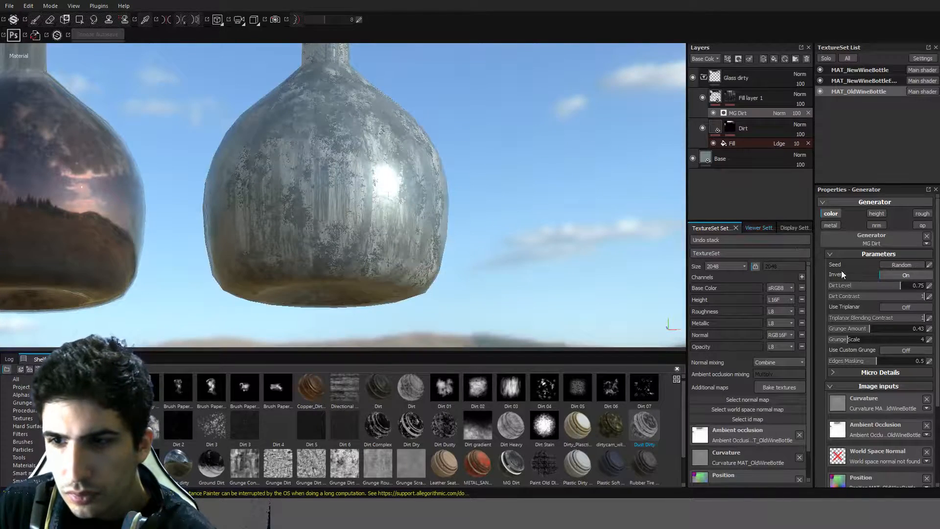
Set the MG Dirt generator's Dirt Level to 0.74.
{"action": "left_click_drag", "start_coordinate": [864, 286], "coordinate": [822, 290]}
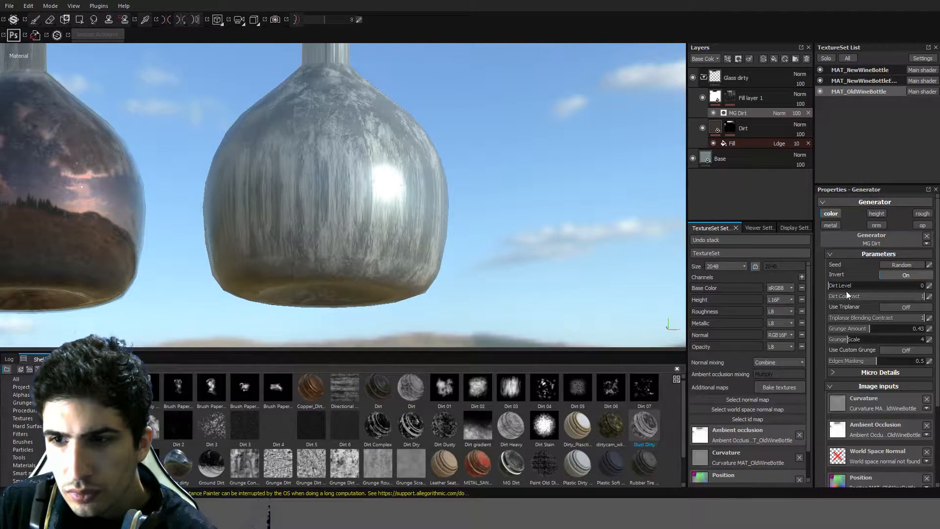
{"action": "left_click", "coordinate": [872, 285]}
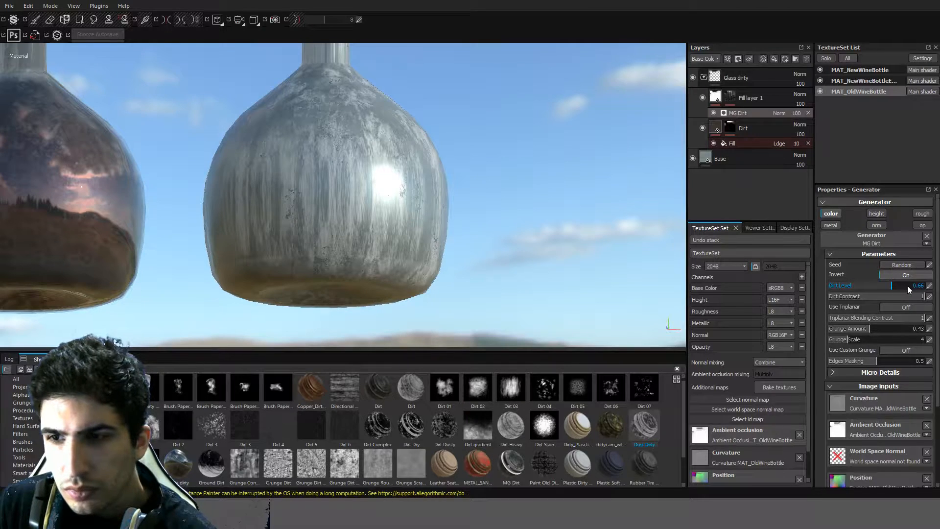
{"action": "left_click_drag", "start_coordinate": [907, 287], "coordinate": [912, 286]}
{"action": "left_click_drag", "start_coordinate": [520, 223], "coordinate": [507, 208], "text": "alt"}
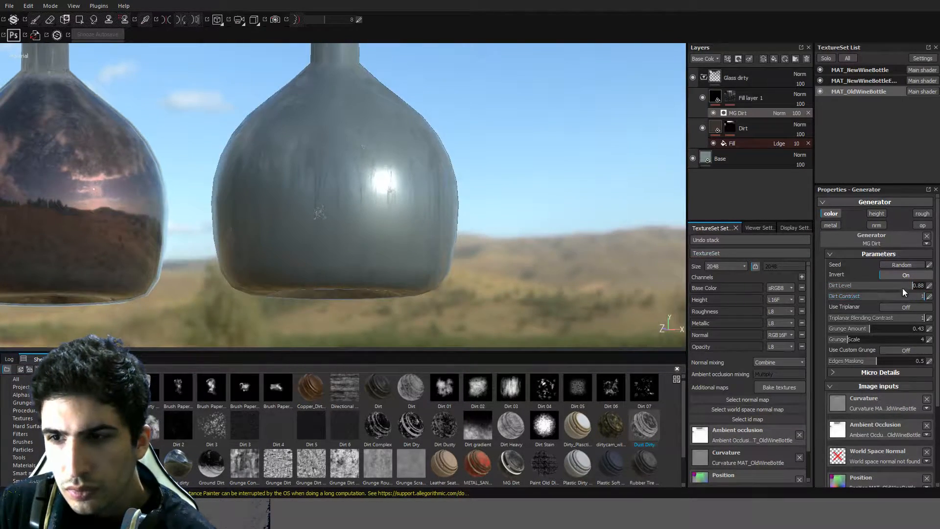
{"action": "left_click_drag", "start_coordinate": [903, 288], "coordinate": [899, 286]}
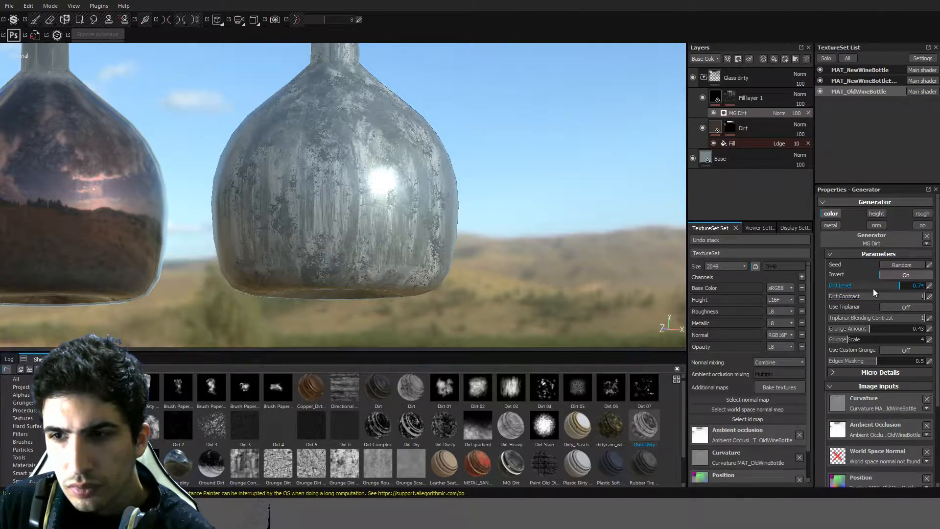
Turn off Invert in the MG Dirt generator and check the old bottle's dirt beside the other bottles.
{"action": "left_click_drag", "start_coordinate": [462, 226], "coordinate": [511, 273], "text": "alt"}
{"action": "left_click", "coordinate": [895, 277]}
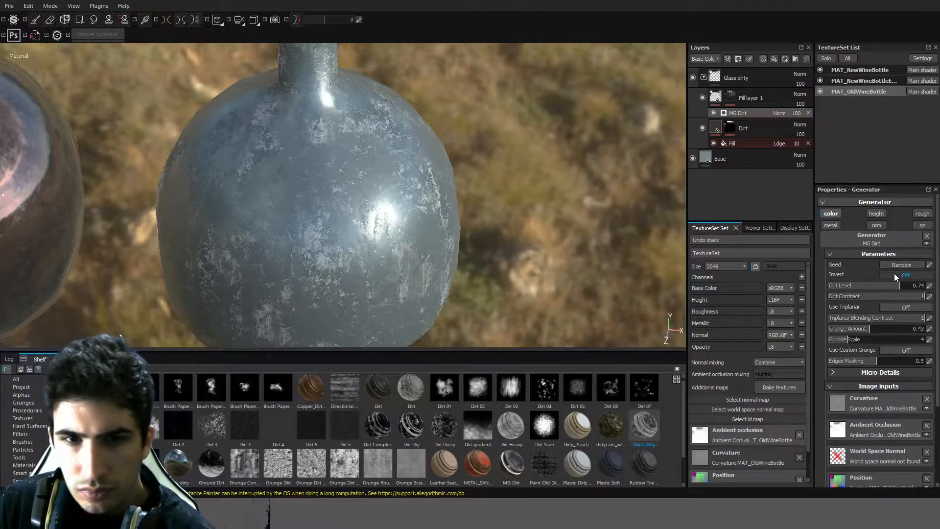
{"action": "left_click_drag", "start_coordinate": [380, 169], "coordinate": [343, 190], "text": "alt"}
{"action": "right_click_drag", "start_coordinate": [343, 190], "coordinate": [329, 172], "text": "alt"}
{"action": "left_click_drag", "start_coordinate": [330, 172], "coordinate": [307, 156], "text": "alt"}
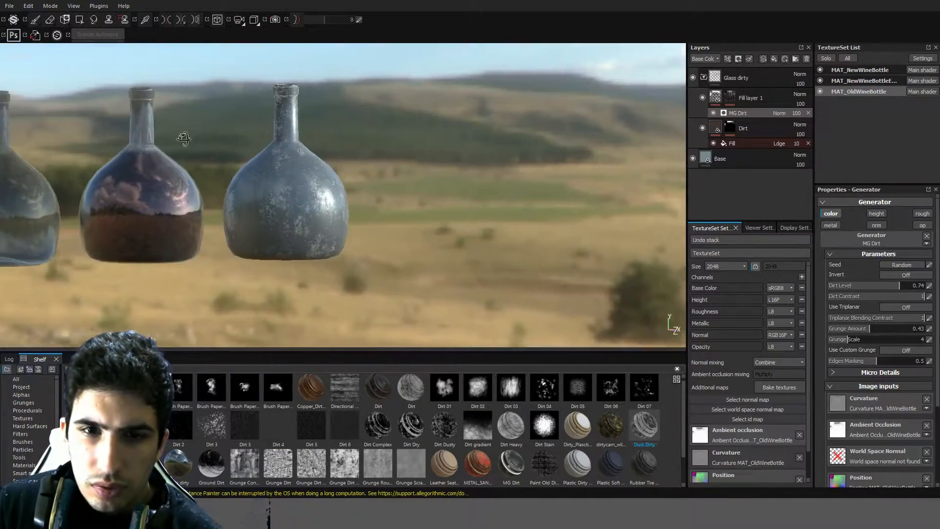
Try Fill layer 1 without its color channel, inspect the old bottle, and turn the channel back on.
{"action": "left_click", "coordinate": [736, 99]}
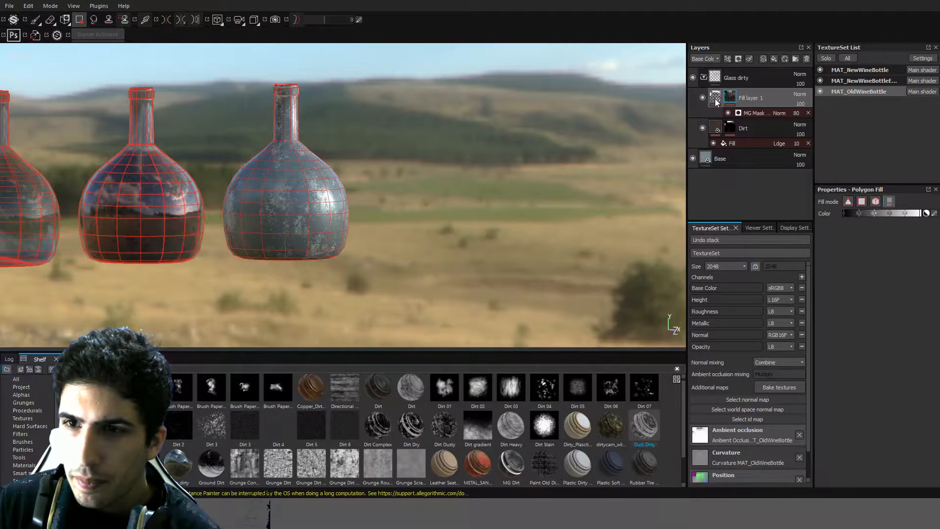
{"action": "left_click", "coordinate": [714, 99]}
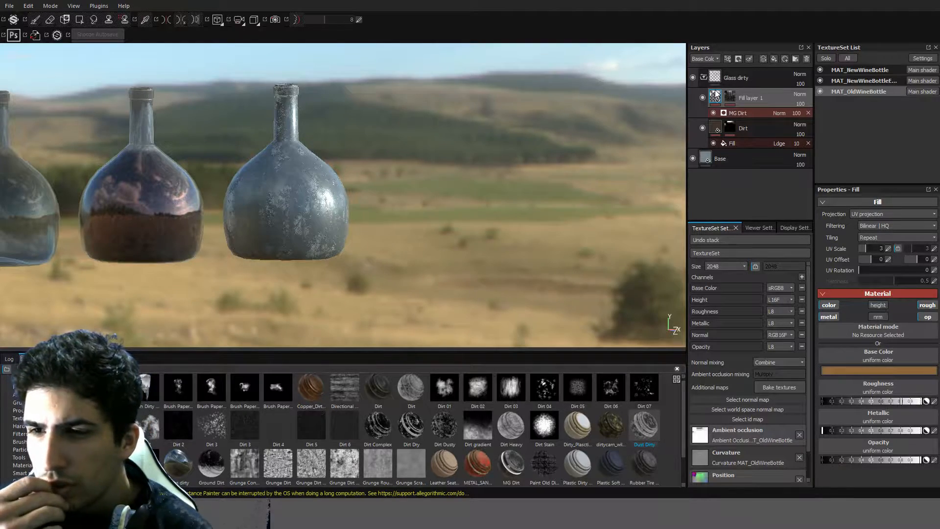
{"action": "left_click", "coordinate": [832, 307]}
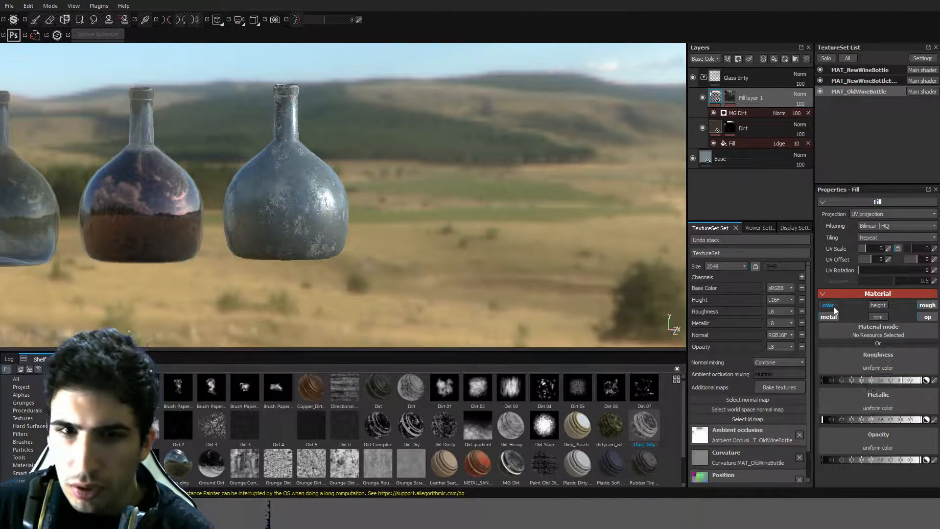
{"action": "right_click_drag", "start_coordinate": [301, 190], "coordinate": [337, 163], "text": "alt"}
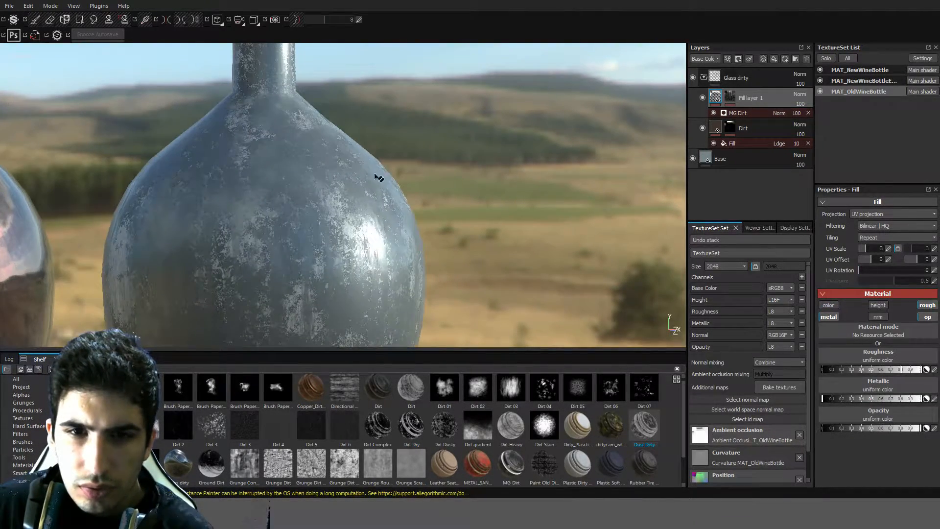
{"action": "left_click_drag", "start_coordinate": [378, 177], "coordinate": [431, 178], "text": "alt"}
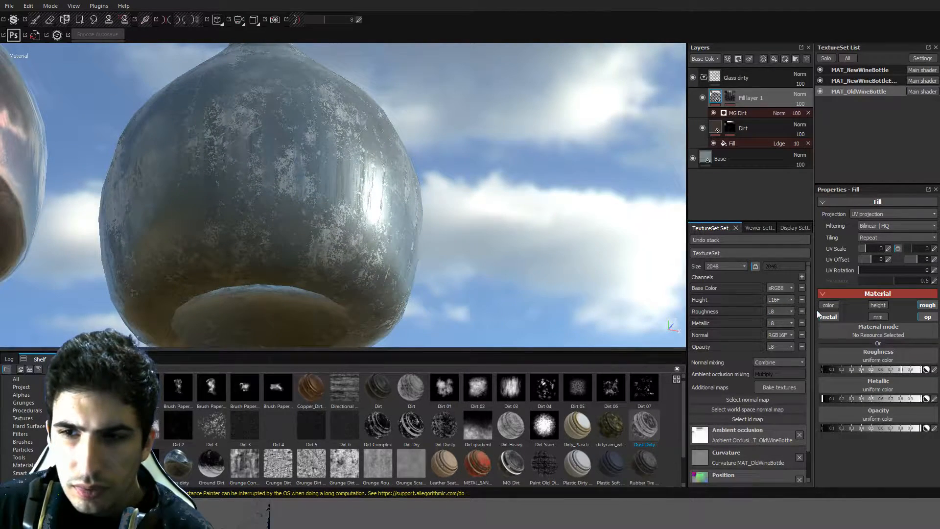
{"action": "left_click", "coordinate": [828, 306]}
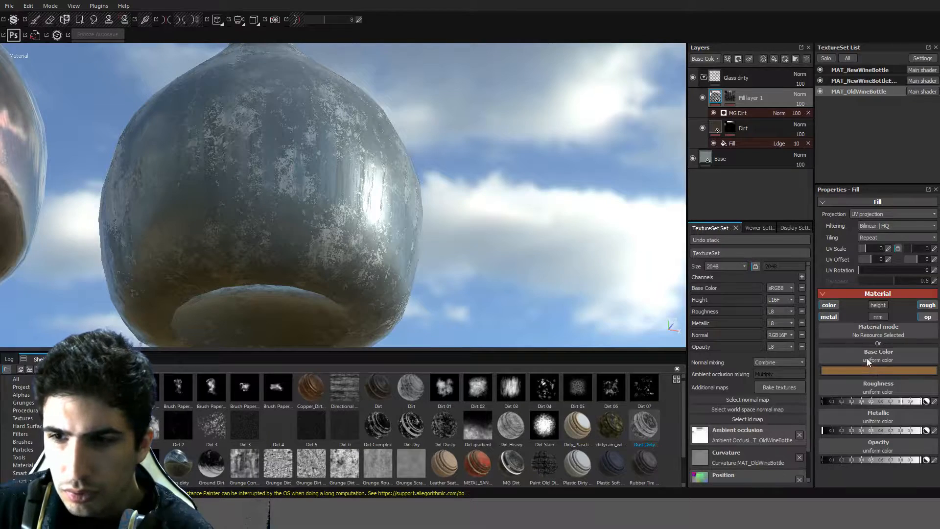
Set Fill layer 1's base color to a bright magenta and check the dirt on the old bottle.
{"action": "left_click_drag", "start_coordinate": [873, 331], "coordinate": [878, 315]}
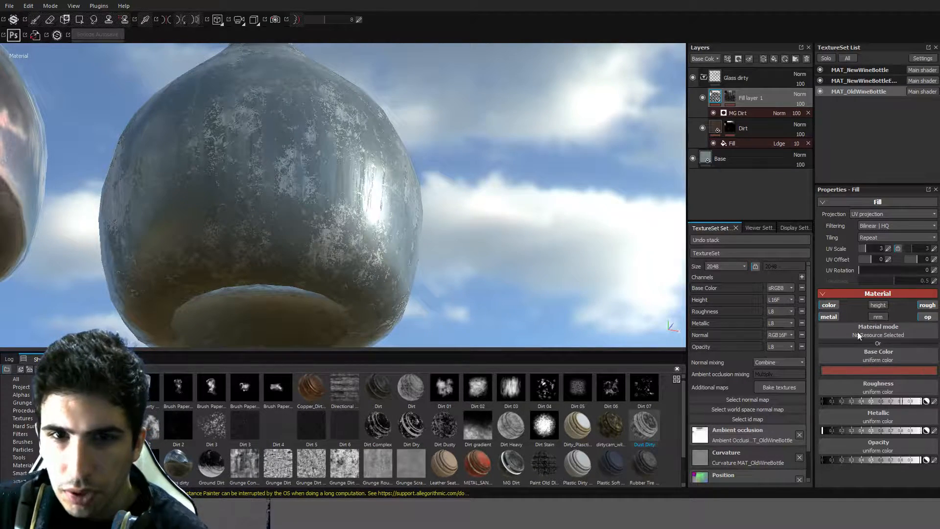
{"action": "left_click_drag", "start_coordinate": [870, 354], "coordinate": [882, 330]}
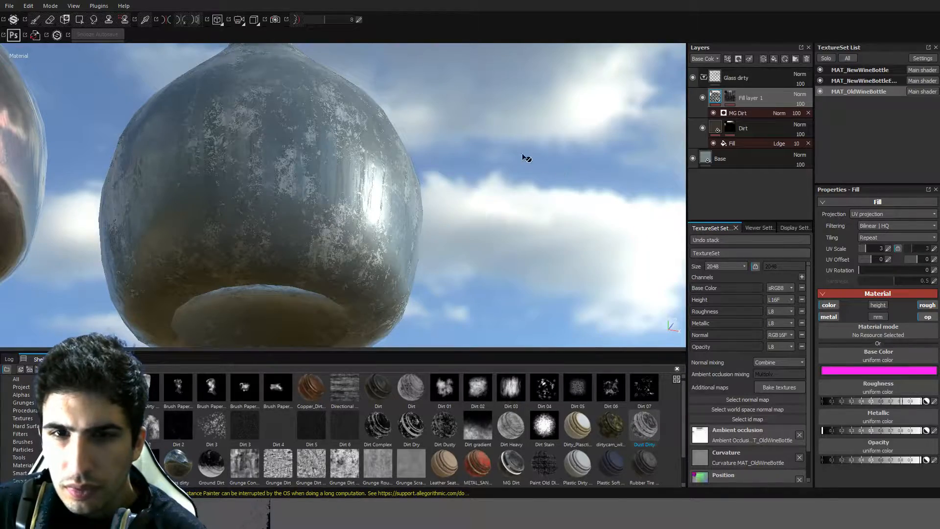
{"action": "left_click_drag", "start_coordinate": [480, 160], "coordinate": [663, 122], "text": "alt"}
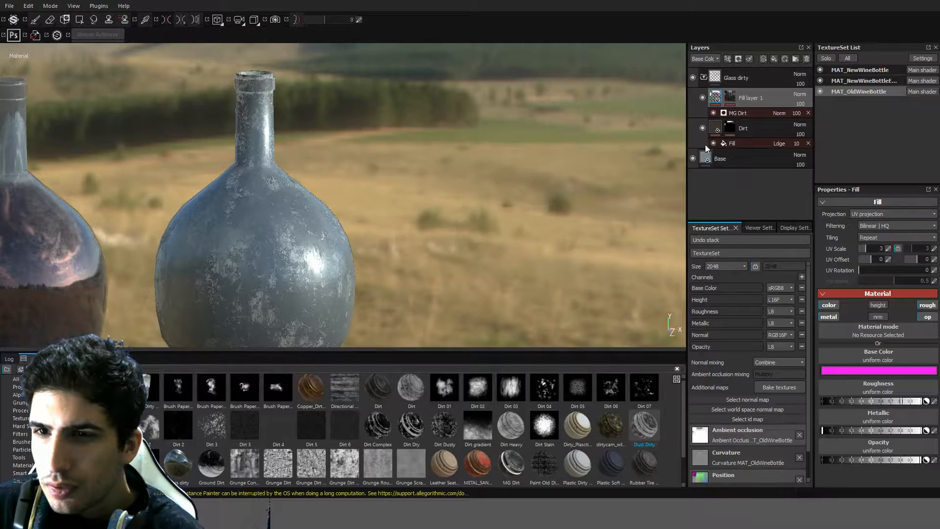
Put the Base layer inside the Glass dirty group and take Fill layer 1 out to the top of the stack.
{"action": "left_click_drag", "start_coordinate": [720, 158], "coordinate": [740, 77]}
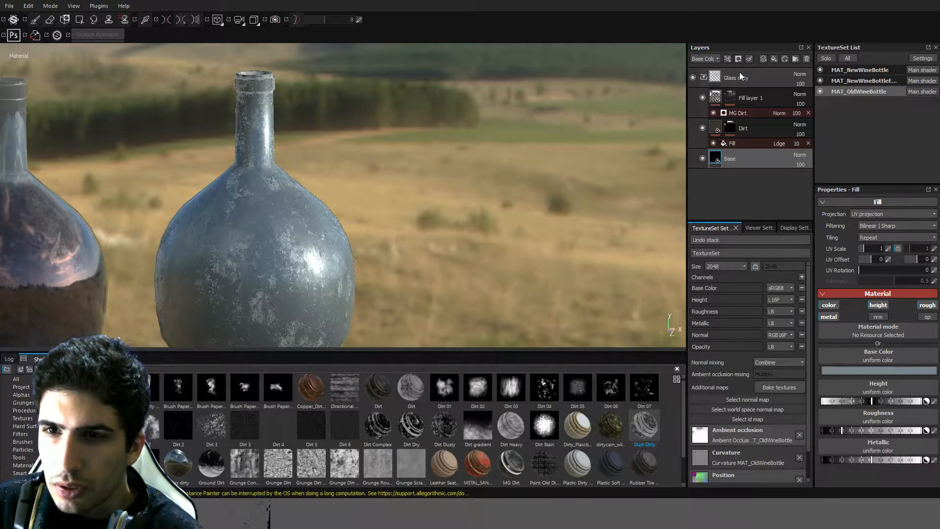
{"action": "right_click_drag", "start_coordinate": [454, 200], "coordinate": [387, 186], "text": "shift"}
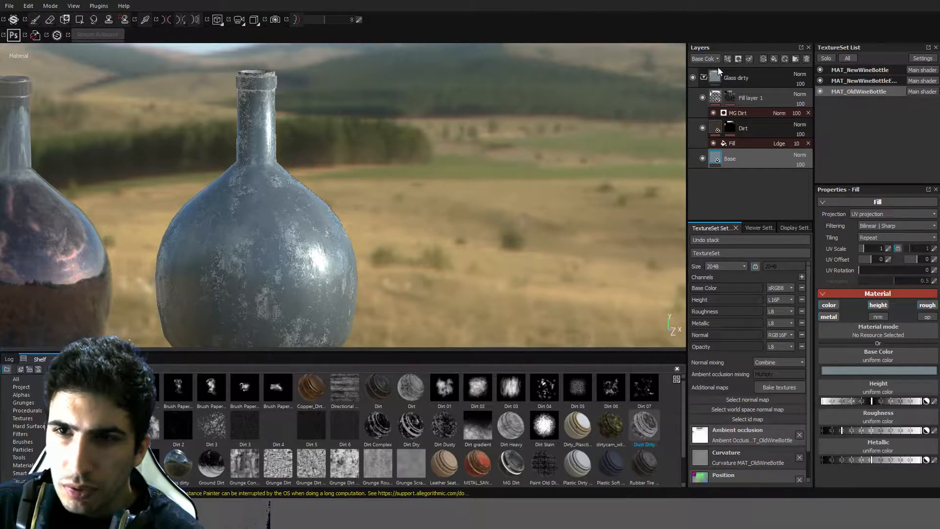
{"action": "left_click_drag", "start_coordinate": [732, 94], "coordinate": [736, 64]}
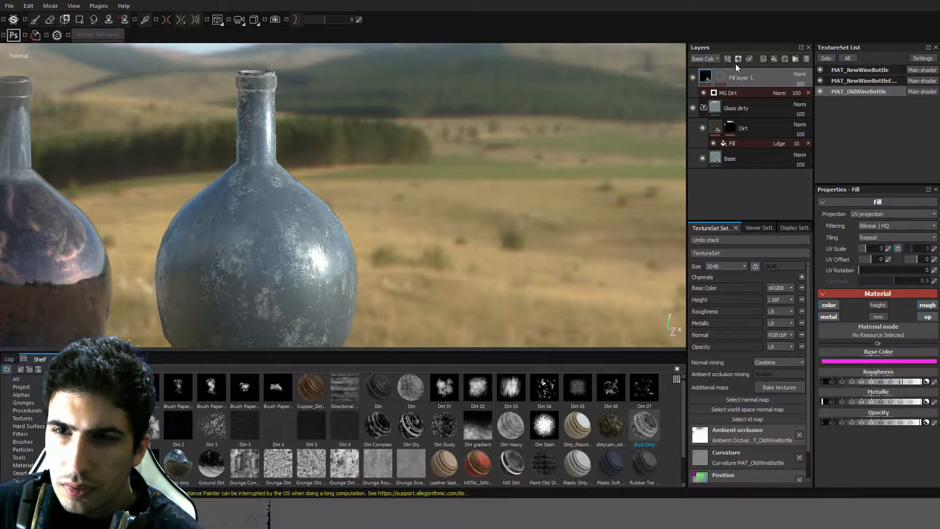
{"action": "left_click", "coordinate": [703, 108]}
{"action": "left_click_drag", "start_coordinate": [495, 147], "coordinate": [539, 157], "text": "alt"}
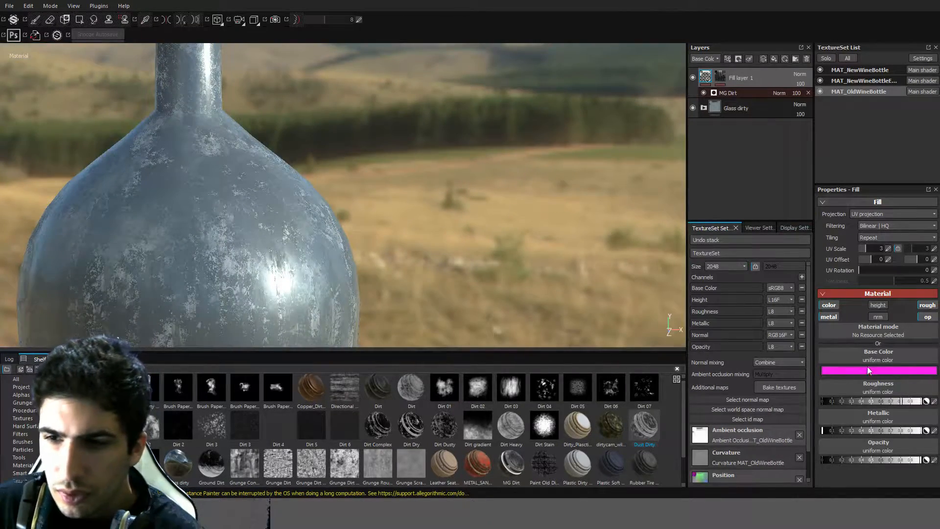
Add a new fill layer between Fill layer 1 and the Glass dirty group.
{"action": "left_click_drag", "start_coordinate": [430, 235], "coordinate": [402, 323], "text": "alt"}
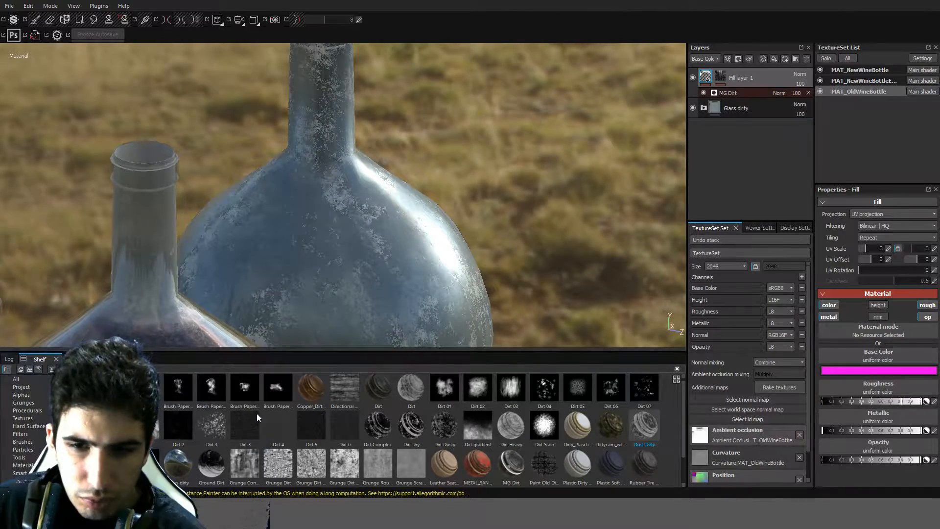
{"action": "scroll", "coordinate": [446, 433], "scroll_direction": "down", "scroll_amount": 1}
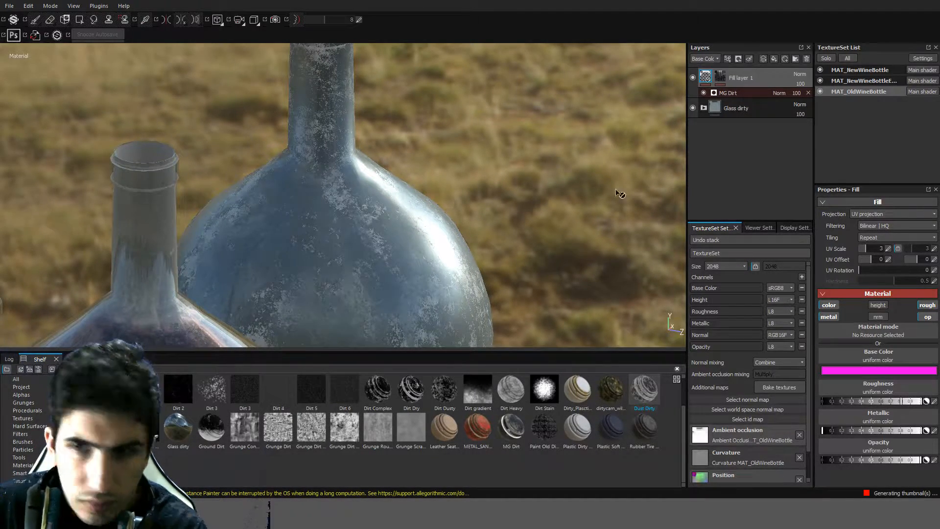
{"action": "left_click", "coordinate": [774, 58]}
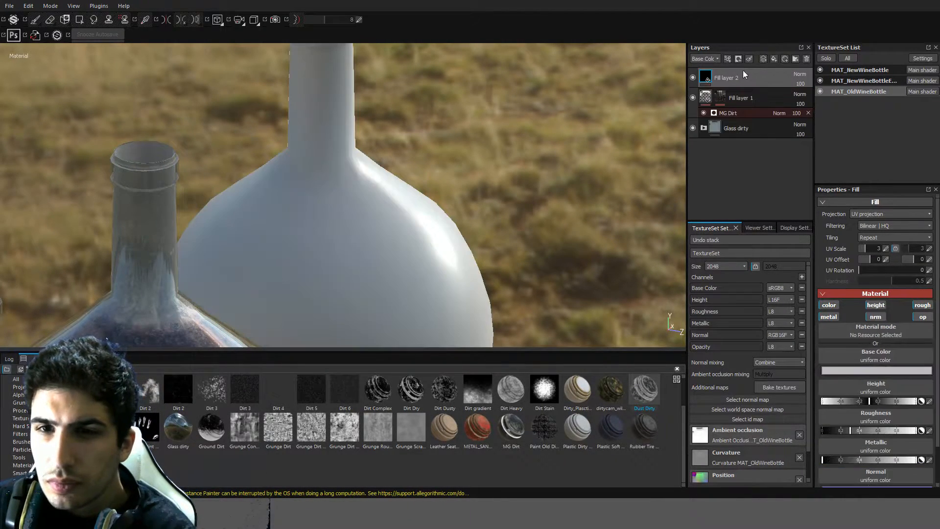
{"action": "left_click_drag", "start_coordinate": [733, 84], "coordinate": [730, 114]}
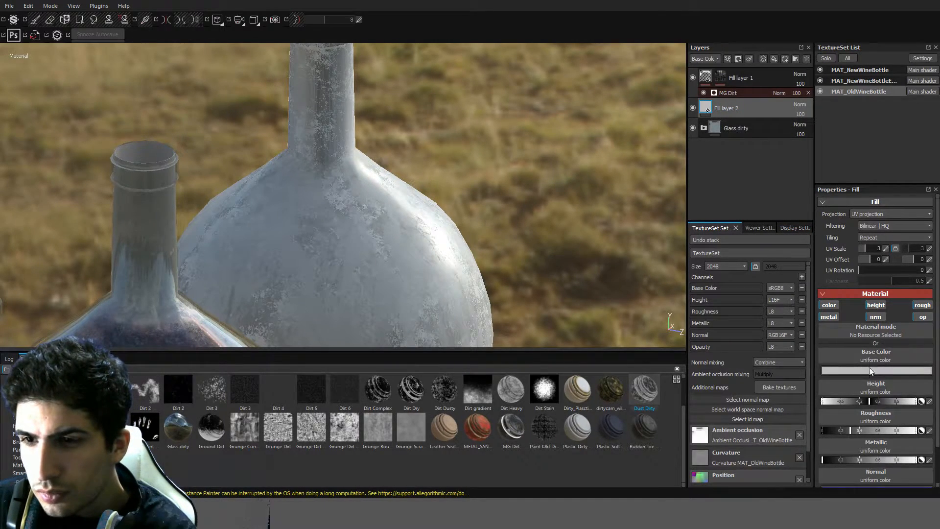
Set Fill layer 2's base color to brown after trying red and orange-yellow.
{"action": "left_click", "coordinate": [862, 346]}
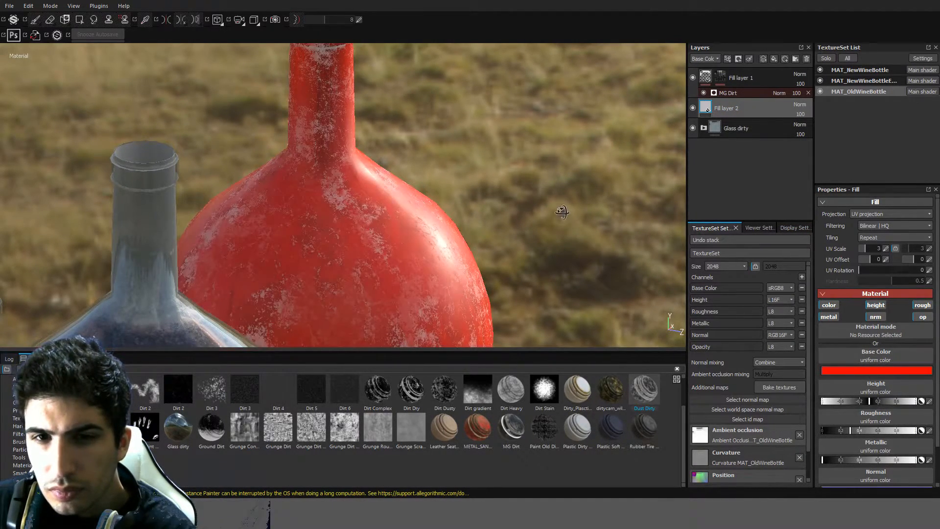
{"action": "left_click_drag", "start_coordinate": [562, 211], "coordinate": [500, 211], "text": "alt"}
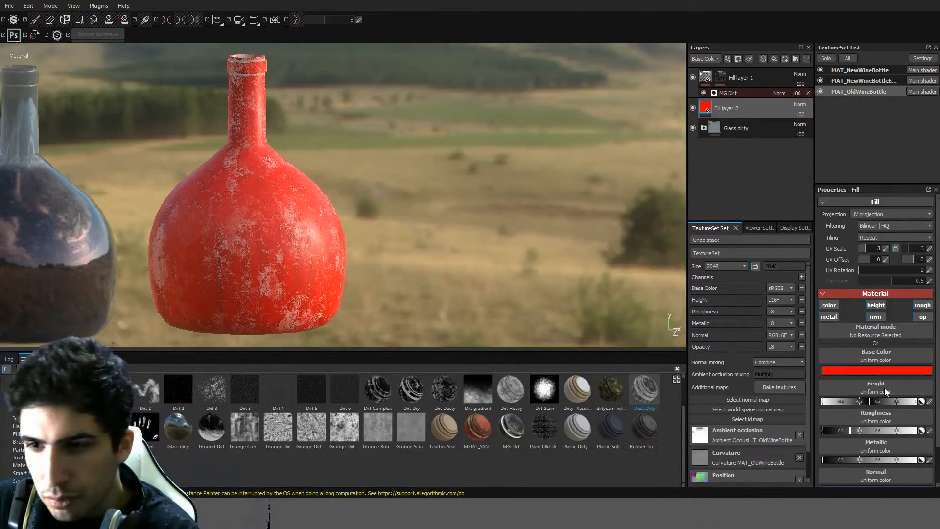
{"action": "left_click", "coordinate": [874, 413]}
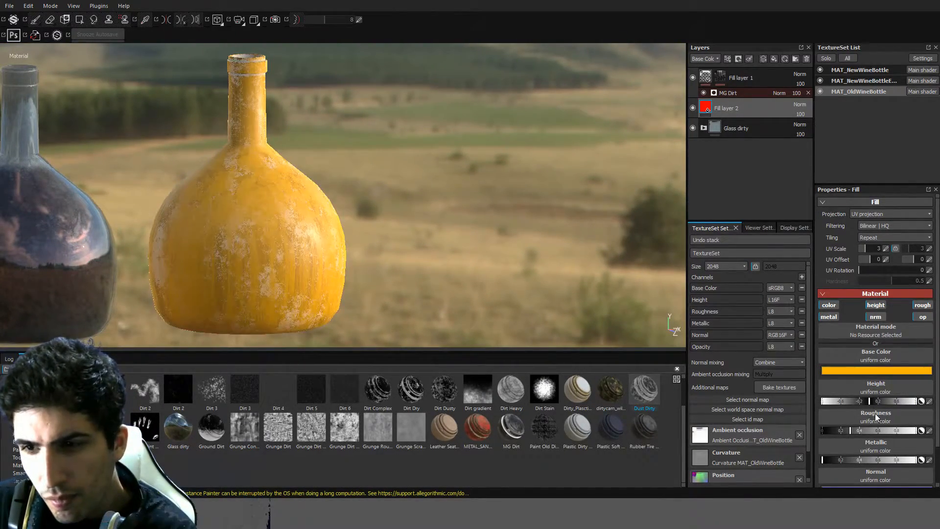
{"action": "left_click", "coordinate": [913, 398]}
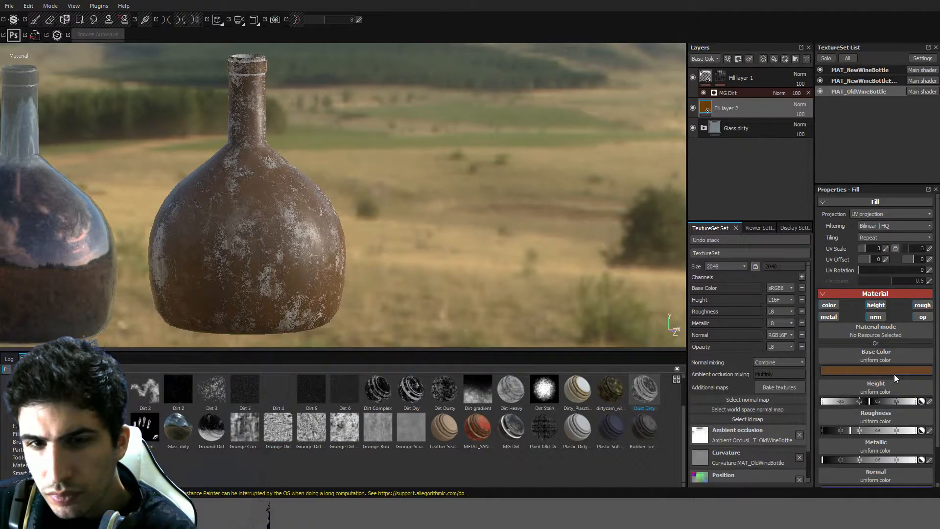
Turn on Invert in Fill layer 1's MG Dirt generator and inspect the brown bottle up close.
{"action": "left_click_drag", "start_coordinate": [528, 248], "coordinate": [538, 281], "text": "alt"}
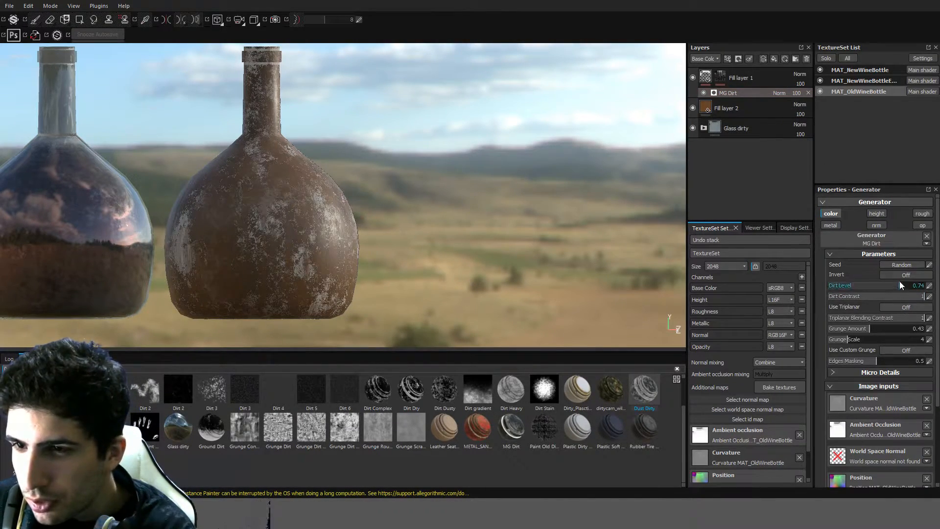
{"action": "left_click_drag", "start_coordinate": [494, 200], "coordinate": [341, 193], "text": "alt"}
{"action": "scroll", "coordinate": [342, 193], "scroll_direction": "up", "scroll_amount": 3}
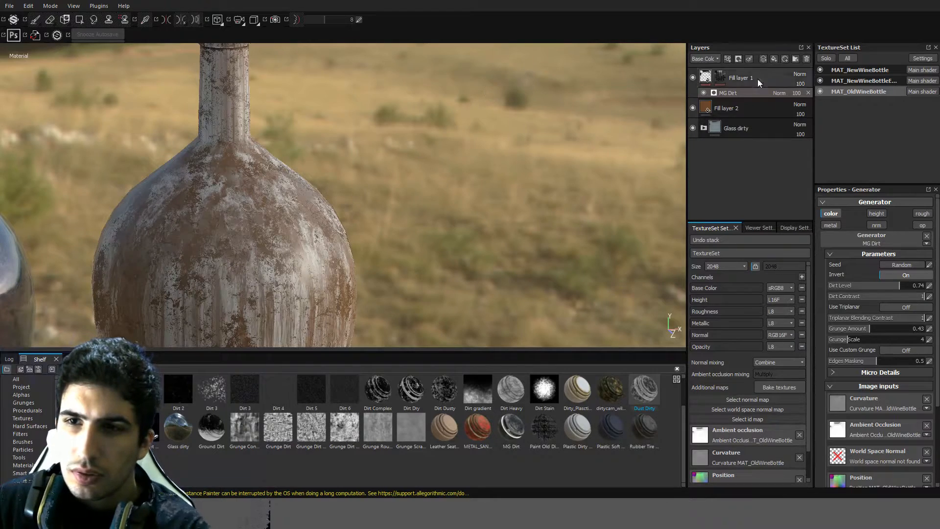
Remove the mask from the Dirt layer in the Glass dirty group and hide Fill layer 1.
{"action": "left_click", "coordinate": [704, 128]}
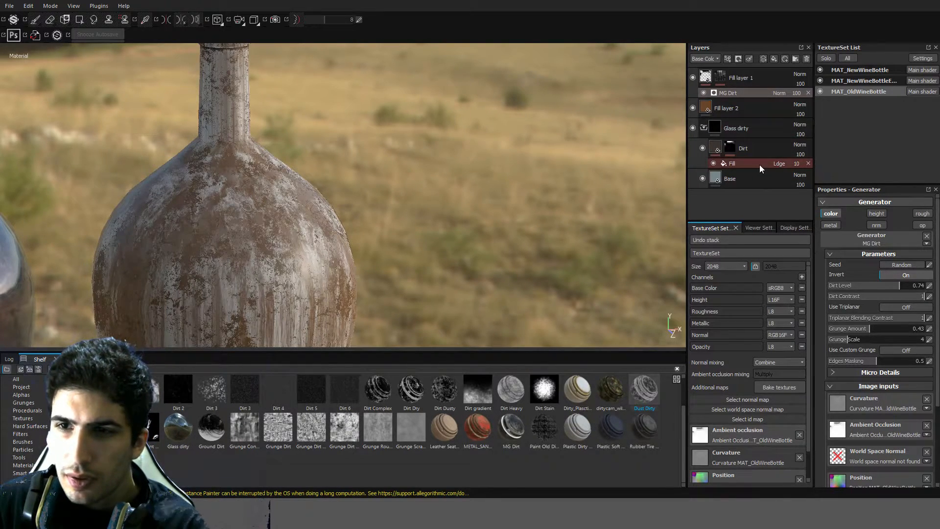
{"action": "left_click", "coordinate": [702, 125]}
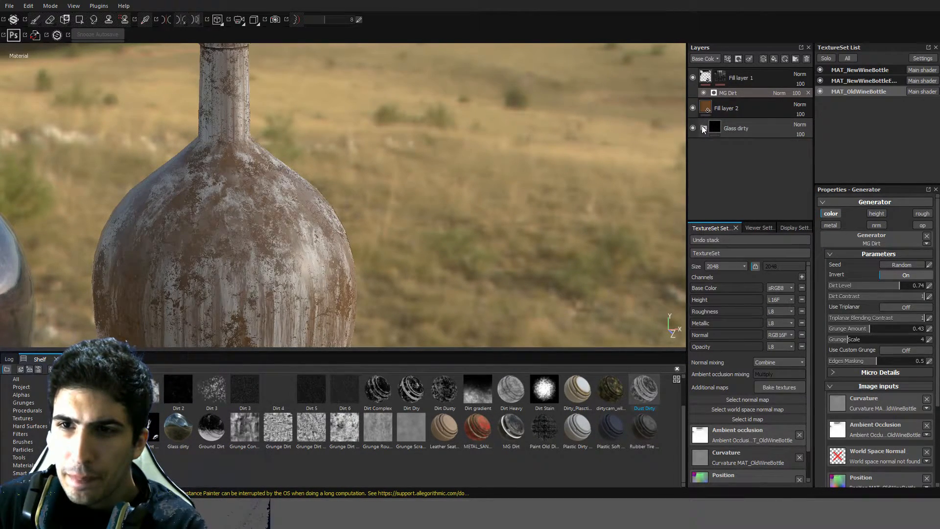
{"action": "left_click", "coordinate": [702, 126]}
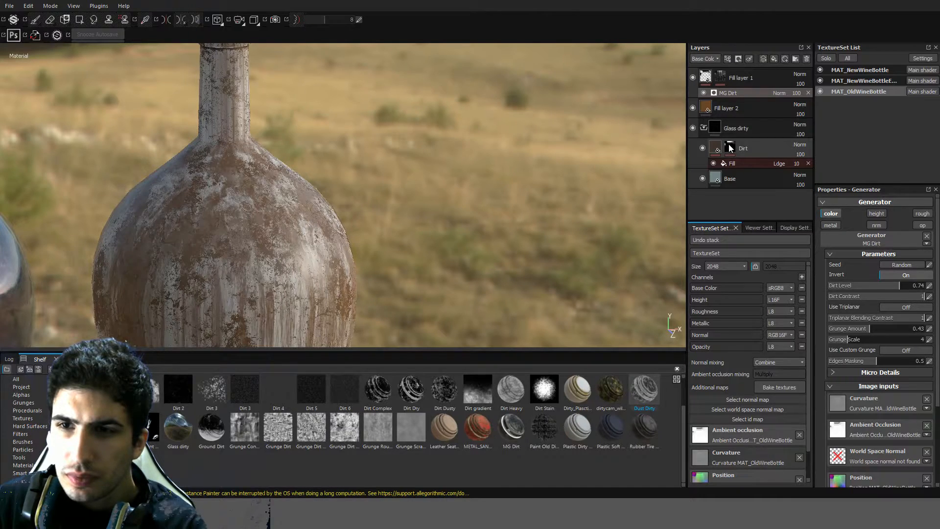
{"action": "left_click", "coordinate": [729, 147]}
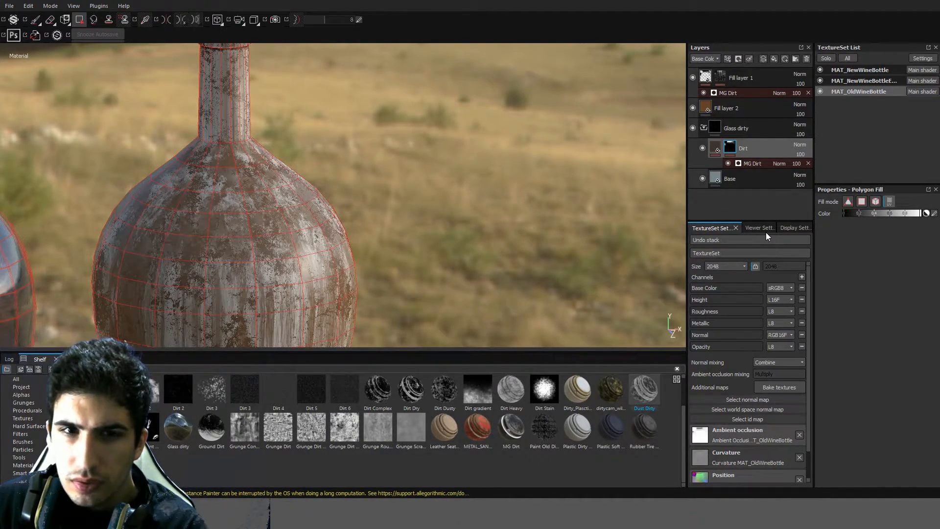
{"action": "left_click", "coordinate": [739, 164]}
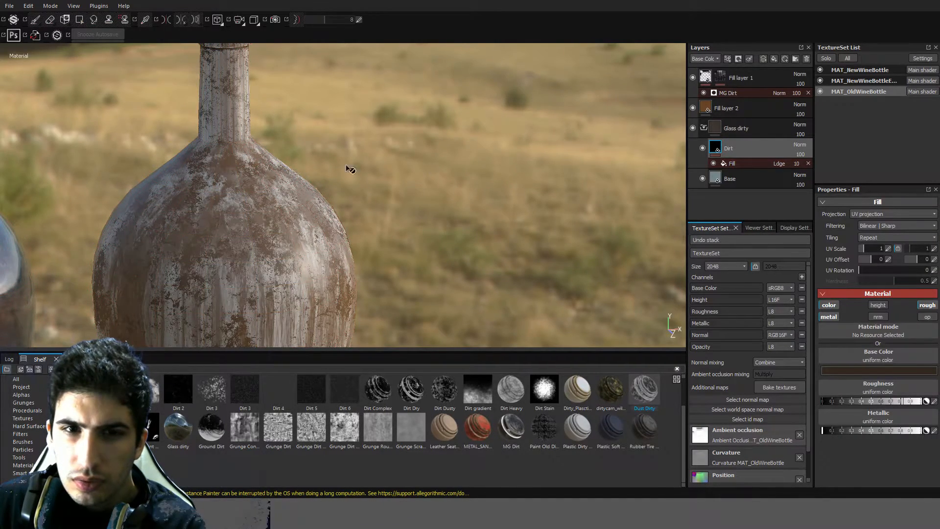
{"action": "left_click_drag", "start_coordinate": [351, 169], "coordinate": [344, 147], "text": "alt"}
{"action": "left_click", "coordinate": [692, 76]}
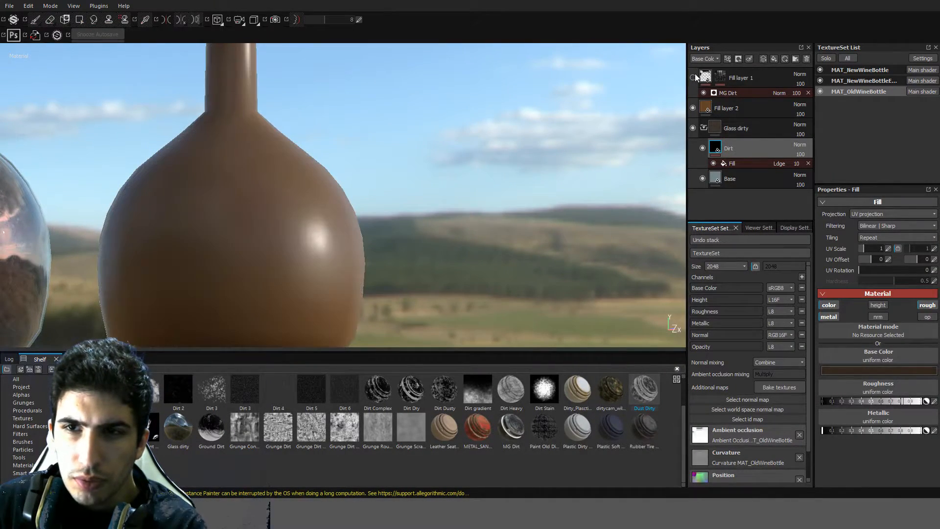
Hide Fill layer 2 and restore the generator mask on the Dirt layer in the Glass dirty group.
{"action": "left_click", "coordinate": [692, 108]}
{"action": "left_click_drag", "start_coordinate": [541, 126], "coordinate": [331, 199], "text": "alt"}
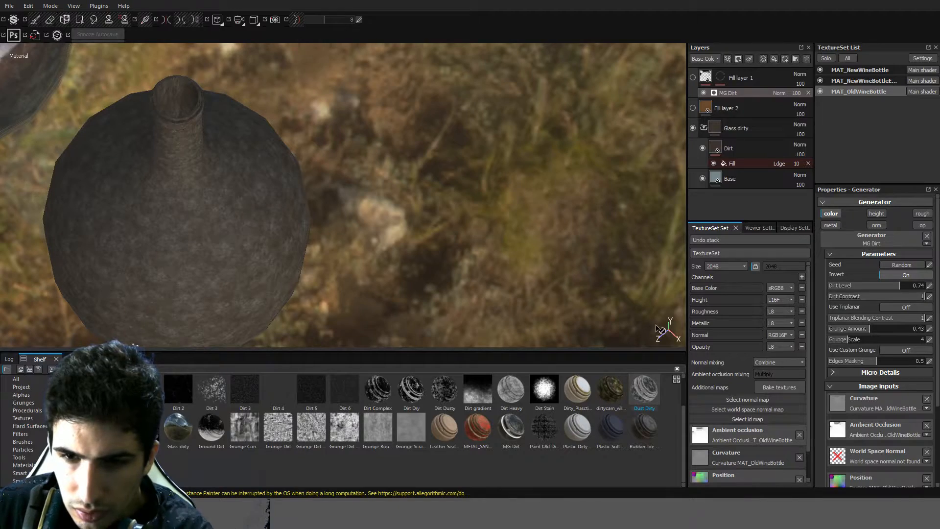
{"action": "left_click", "coordinate": [750, 153]}
{"action": "left_click_drag", "start_coordinate": [343, 162], "coordinate": [529, 97], "text": "alt"}
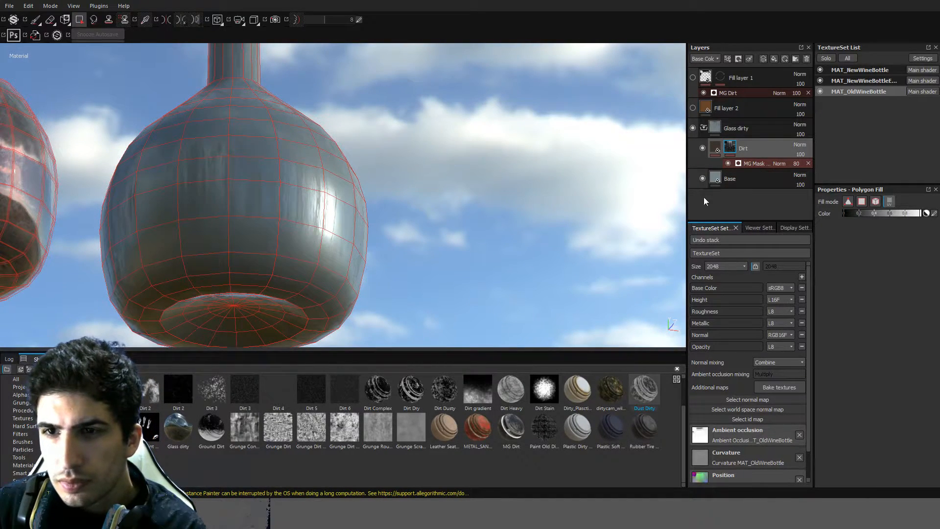
Turn on Global Invert in the Dirt layer's MG Mask Editor and turn off Tile by ratio for its Grunge 008 texture.
{"action": "mouse_move", "coordinate": [477, 196]}
{"action": "left_mouse_down", "text": "alt"}
{"action": "mouse_move", "coordinate": [408, 193]}
{"action": "mouse_move", "coordinate": [471, 214]}
{"action": "left_mouse_up", "text": "alt"}
{"action": "left_click", "coordinate": [876, 243]}
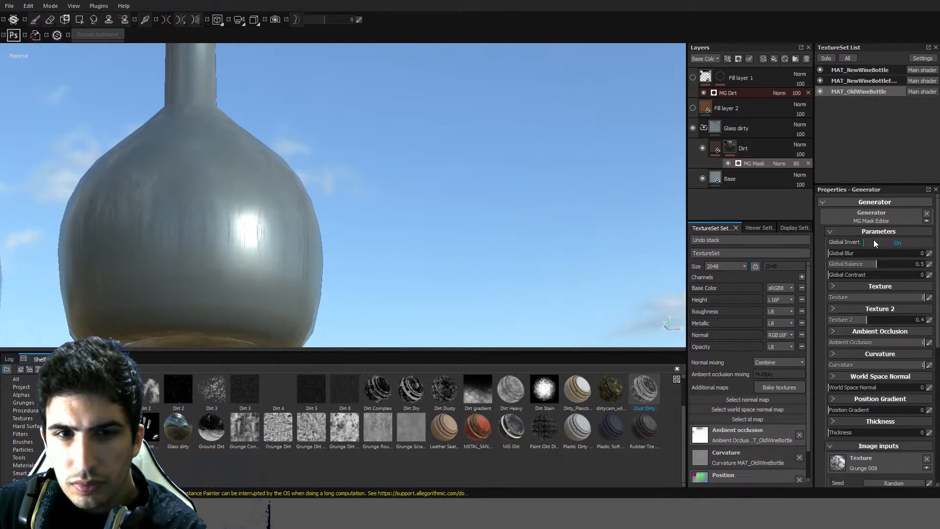
{"action": "left_click_drag", "start_coordinate": [388, 216], "coordinate": [186, 196], "text": "alt"}
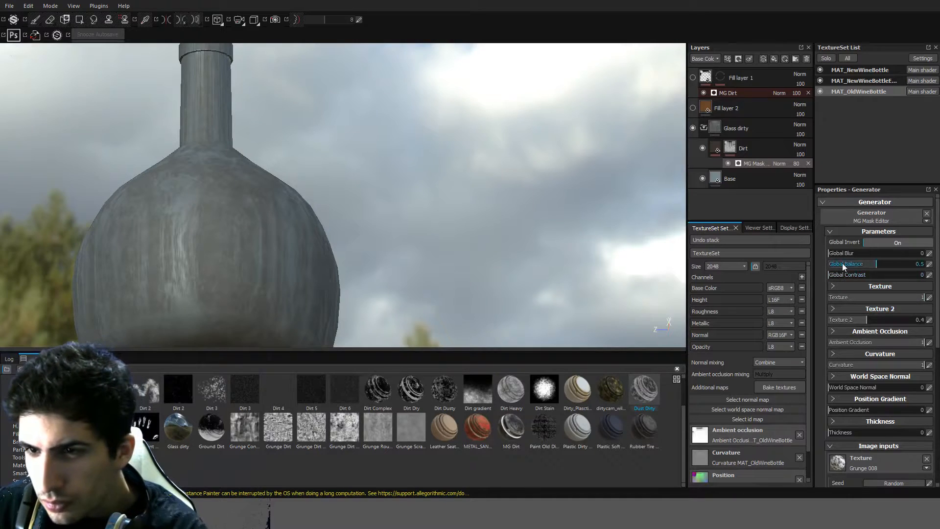
{"action": "scroll", "coordinate": [881, 355], "scroll_direction": "down", "scroll_amount": 8}
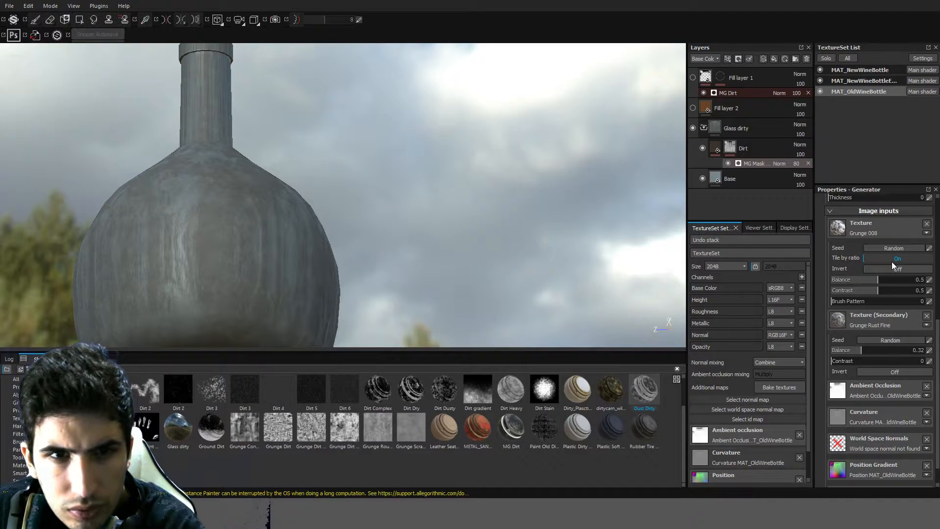
{"action": "left_click", "coordinate": [891, 261]}
{"action": "scroll", "coordinate": [891, 279], "scroll_direction": "down", "scroll_amount": 1}
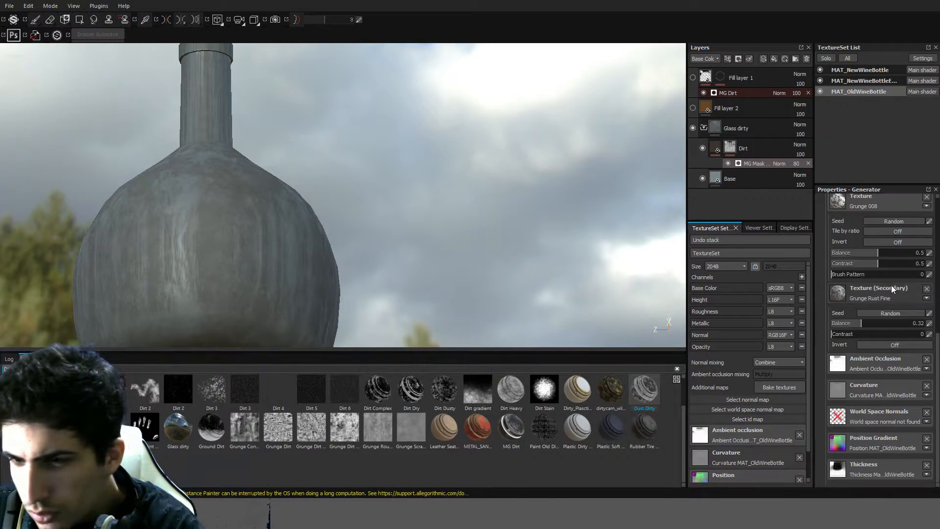
{"action": "scroll", "coordinate": [878, 315], "scroll_direction": "up", "scroll_amount": 10}
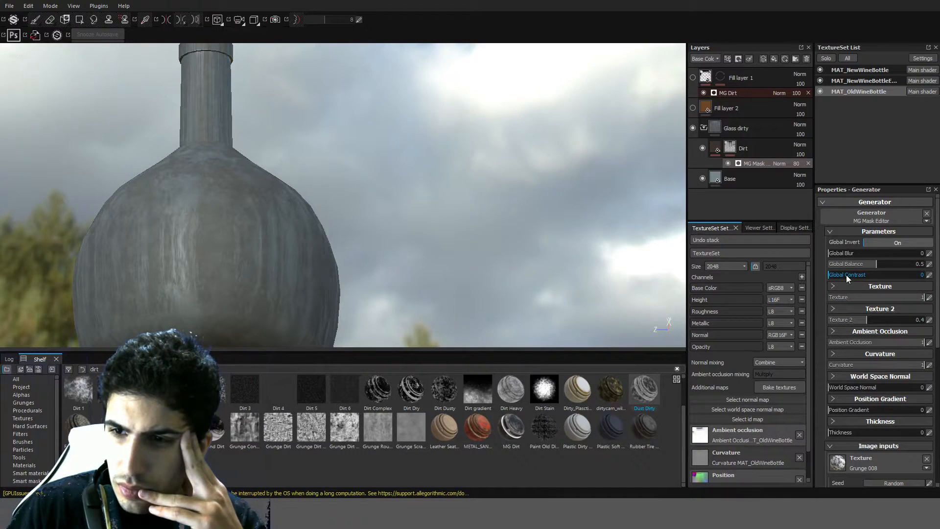
Set the dirt mask's Global Contrast to 0.26 and try a Global Blur before resetting it to 0.
{"action": "left_click_drag", "start_coordinate": [846, 275], "coordinate": [917, 268]}
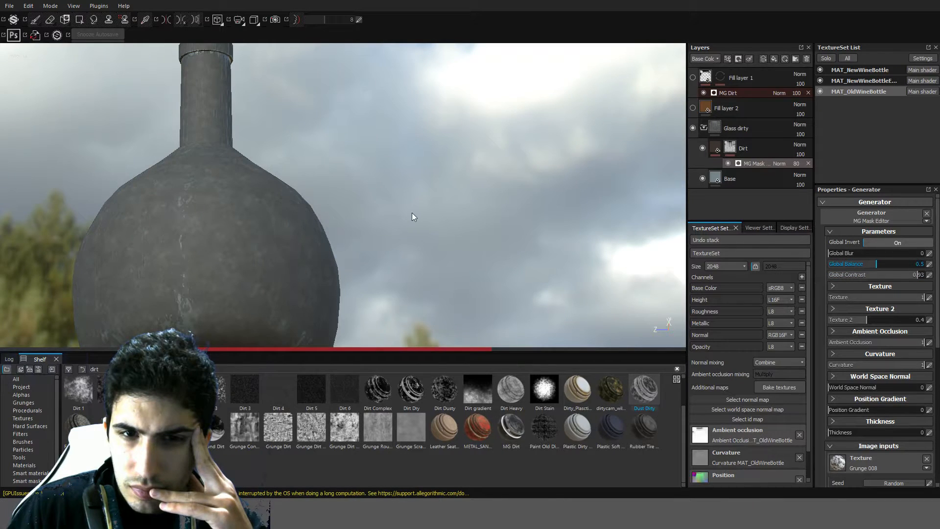
{"action": "left_click_drag", "start_coordinate": [408, 246], "coordinate": [400, 249], "text": "alt"}
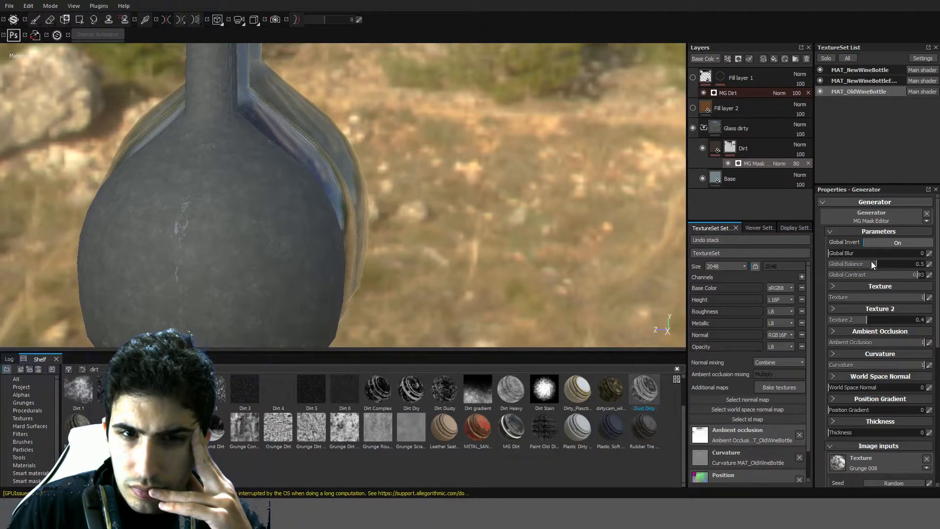
{"action": "left_click_drag", "start_coordinate": [867, 273], "coordinate": [853, 275]}
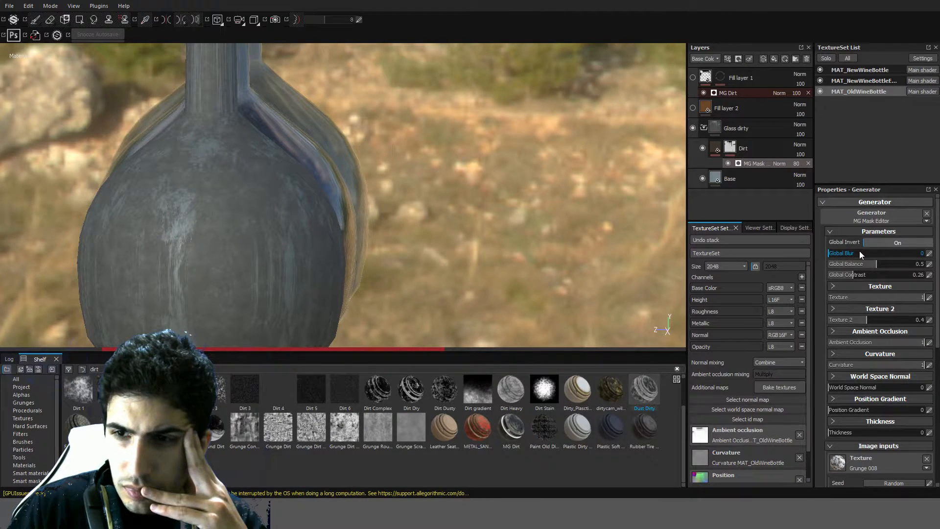
{"action": "left_click", "coordinate": [859, 254]}
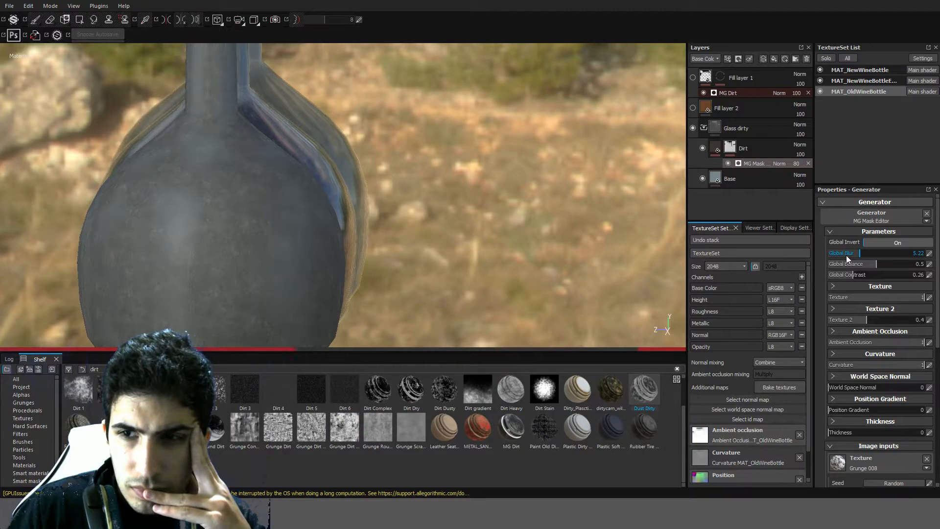
{"action": "left_click_drag", "start_coordinate": [848, 255], "coordinate": [723, 258]}
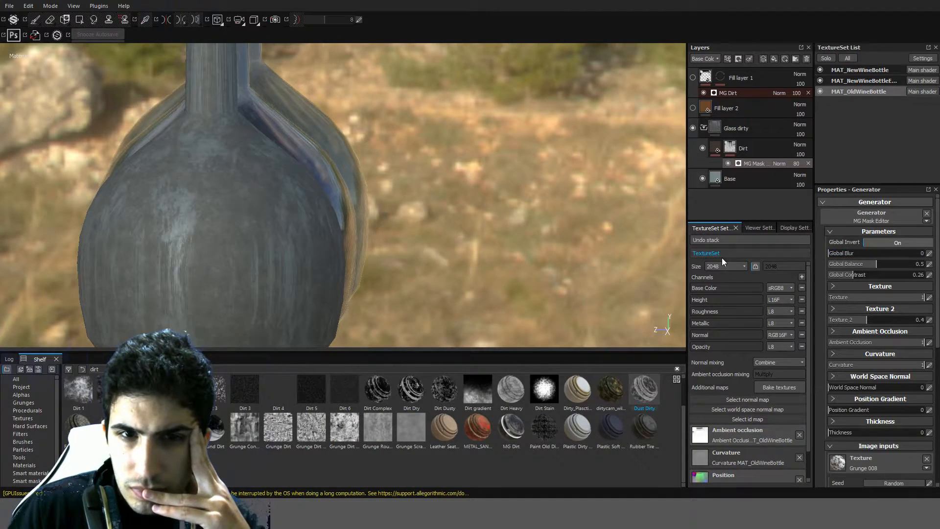
Raise the dirt mask's Global Balance to 0.91 and check the old bottle from several angles.
{"action": "left_click_drag", "start_coordinate": [309, 235], "coordinate": [400, 212], "text": "alt"}
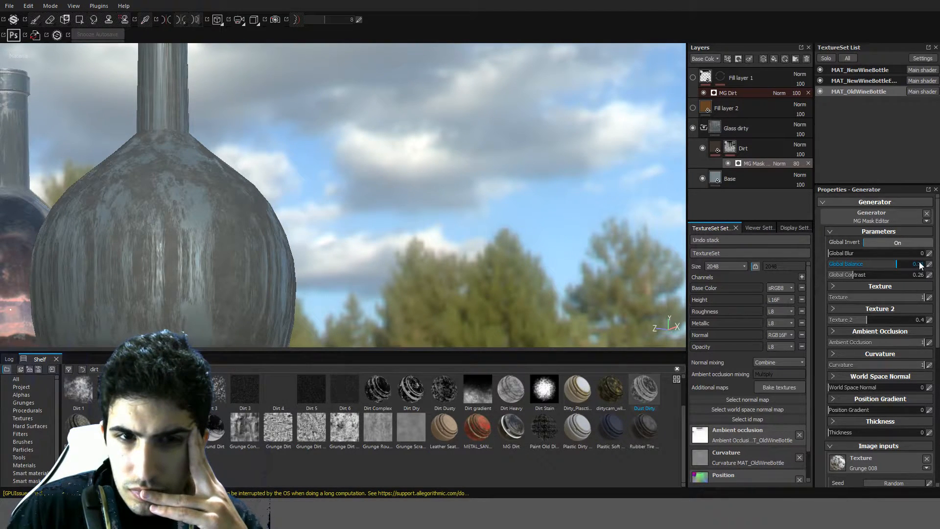
{"action": "left_click_drag", "start_coordinate": [921, 262], "coordinate": [903, 263]}
{"action": "left_click_drag", "start_coordinate": [360, 183], "coordinate": [11, 260], "text": "alt"}
{"action": "left_click_drag", "start_coordinate": [319, 173], "coordinate": [352, 137], "text": "alt"}
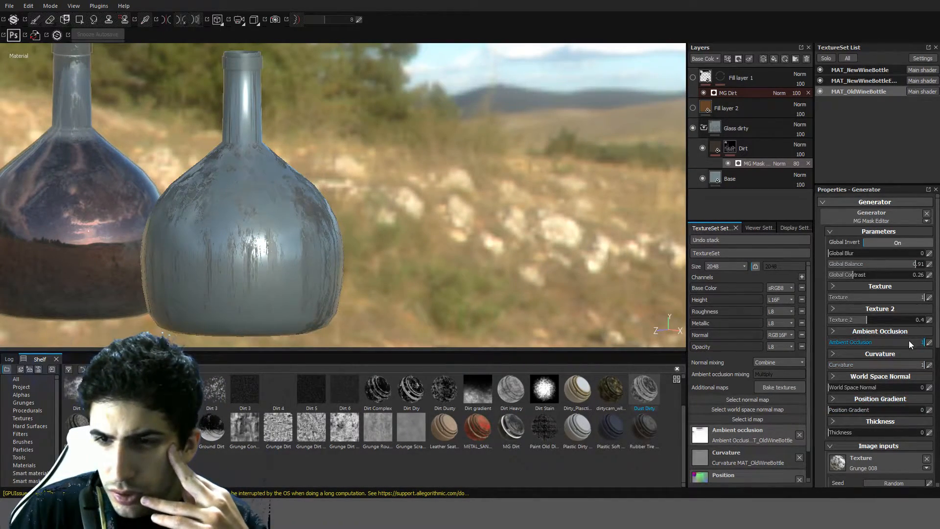
Test the dirt mask's Ambient Occlusion, Texture and Texture 2 amounts, leaving Texture at 1 and Texture 2 at 0.
{"action": "left_click_drag", "start_coordinate": [842, 341], "coordinate": [923, 339]}
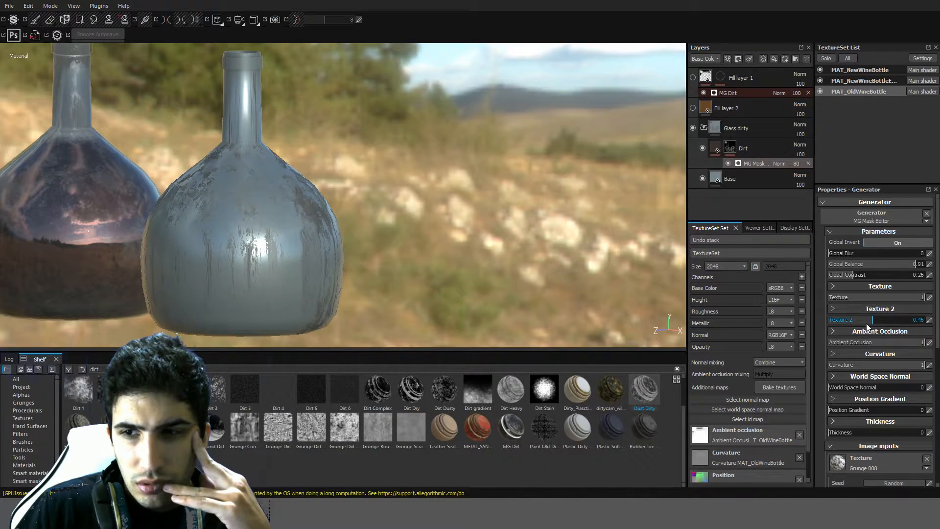
{"action": "left_click_drag", "start_coordinate": [867, 323], "coordinate": [861, 322]}
{"action": "left_click_drag", "start_coordinate": [893, 295], "coordinate": [829, 295]}
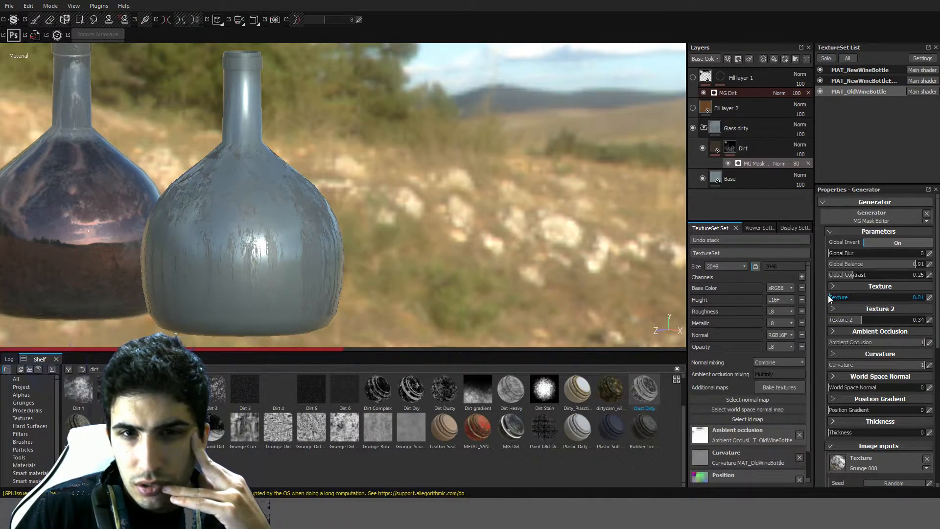
{"action": "left_click_drag", "start_coordinate": [914, 289], "coordinate": [932, 294]}
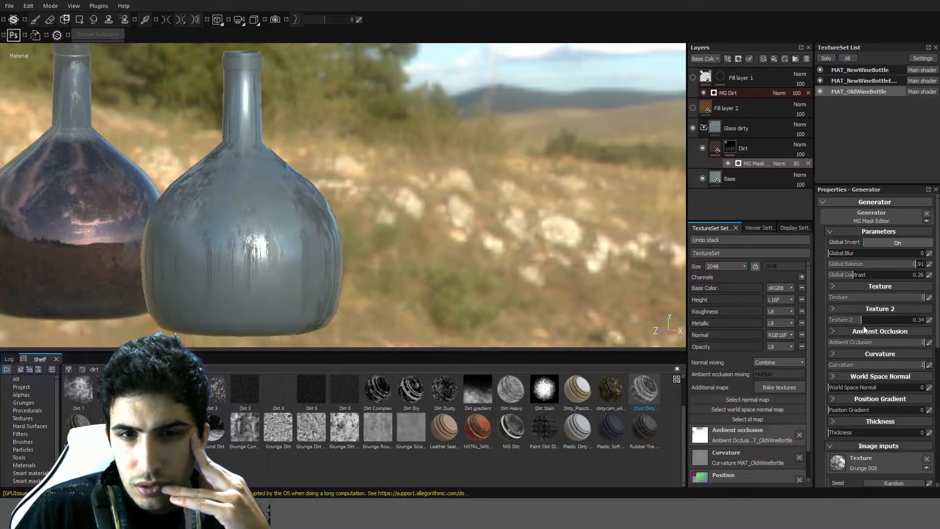
{"action": "left_click_drag", "start_coordinate": [850, 320], "coordinate": [655, 346]}
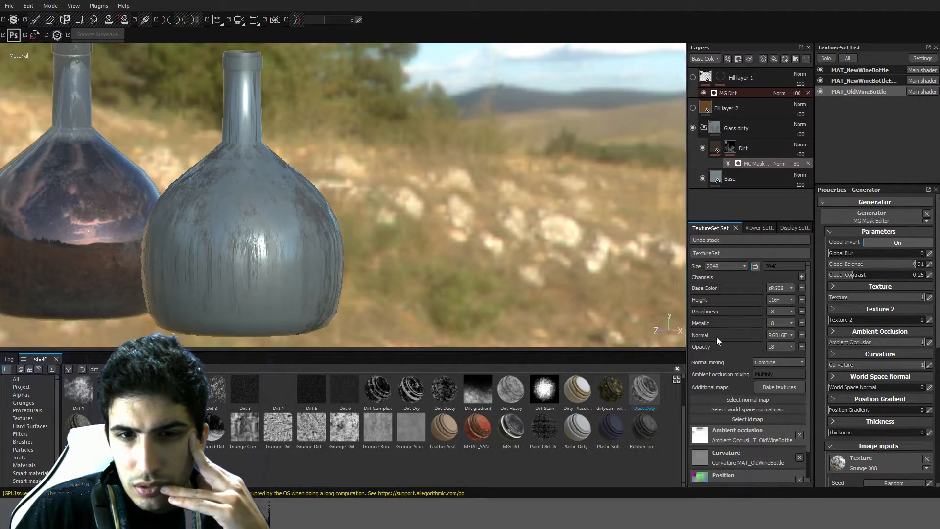
Set the dirt mask's Texture 2 amount to 0.72 while inspecting the bottle from above.
{"action": "left_click_drag", "start_coordinate": [412, 293], "coordinate": [668, 287], "text": "alt"}
{"action": "left_click_drag", "start_coordinate": [459, 203], "coordinate": [210, 146], "text": "alt"}
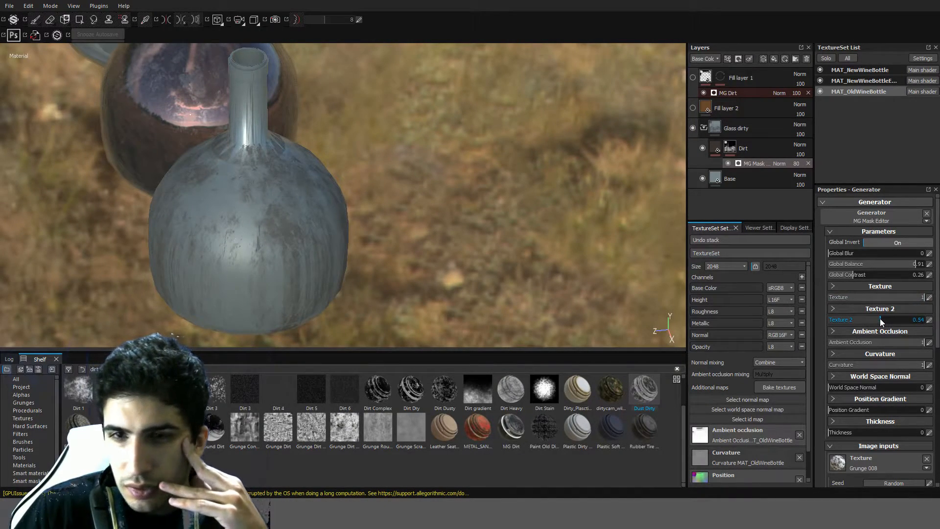
{"action": "left_click_drag", "start_coordinate": [879, 318], "coordinate": [900, 313]}
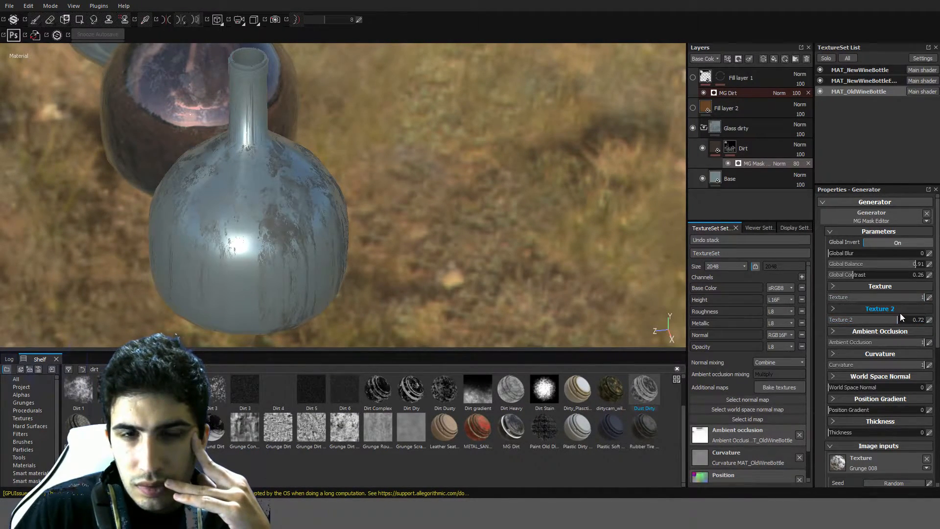
{"action": "left_click_drag", "start_coordinate": [372, 215], "coordinate": [436, 209], "text": "alt"}
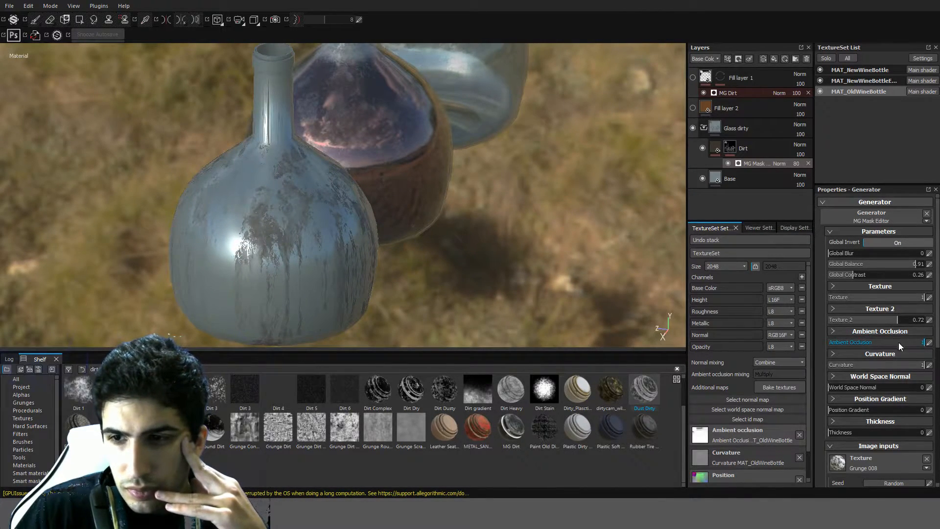
Set the dirt mask's World Space Normal to 0.03 and its Position Gradient to 0.11.
{"action": "left_click", "coordinate": [874, 390]}
{"action": "left_click_drag", "start_coordinate": [874, 390], "coordinate": [853, 391]}
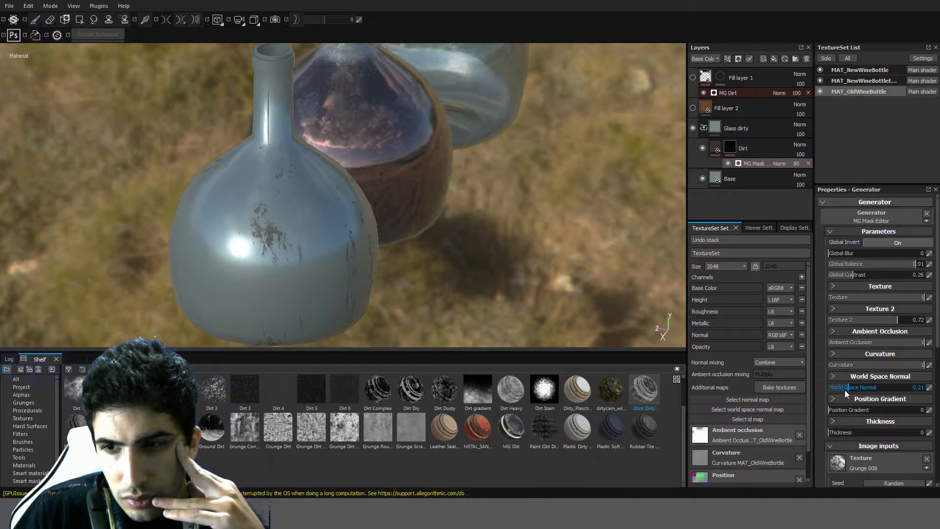
{"action": "mouse_move", "coordinate": [834, 389]}
{"action": "left_mouse_down"}
{"action": "mouse_move", "coordinate": [826, 390]}
{"action": "mouse_move", "coordinate": [835, 392]}
{"action": "left_mouse_up"}
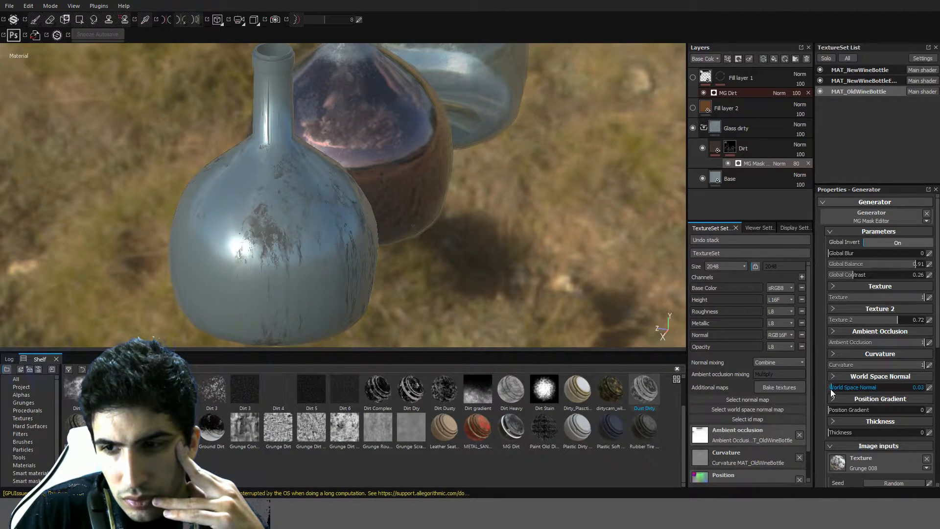
{"action": "left_click_drag", "start_coordinate": [389, 247], "coordinate": [455, 227], "text": "alt"}
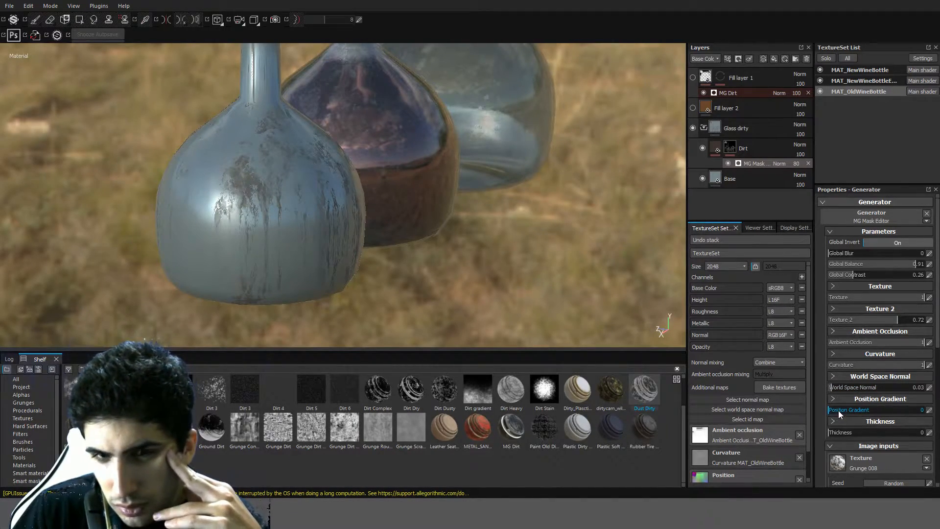
{"action": "left_click_drag", "start_coordinate": [838, 410], "coordinate": [847, 410]}
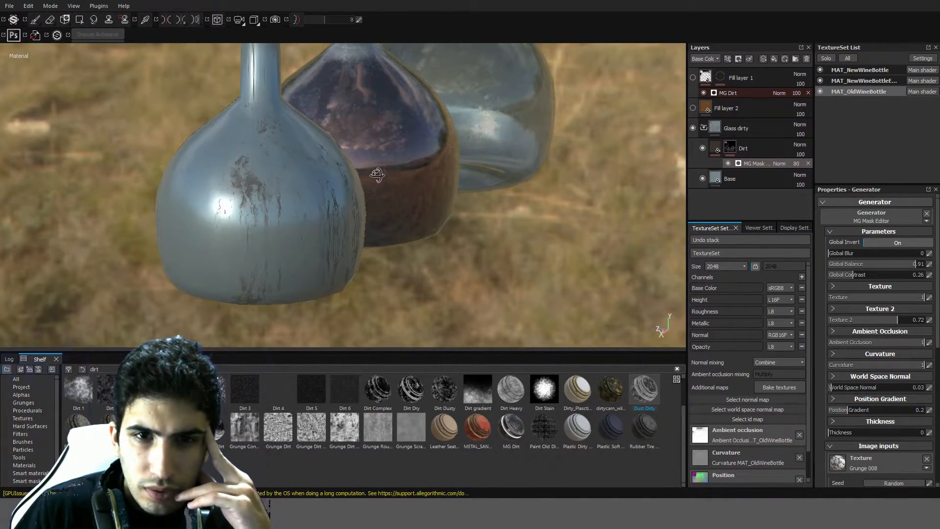
{"action": "mouse_move", "coordinate": [377, 175]}
{"action": "left_mouse_down", "text": "alt"}
{"action": "mouse_move", "coordinate": [581, 151]}
{"action": "mouse_move", "coordinate": [583, 116]}
{"action": "mouse_move", "coordinate": [633, 235]}
{"action": "mouse_move", "coordinate": [558, 199]}
{"action": "mouse_move", "coordinate": [379, 179]}
{"action": "left_mouse_up", "text": "alt"}
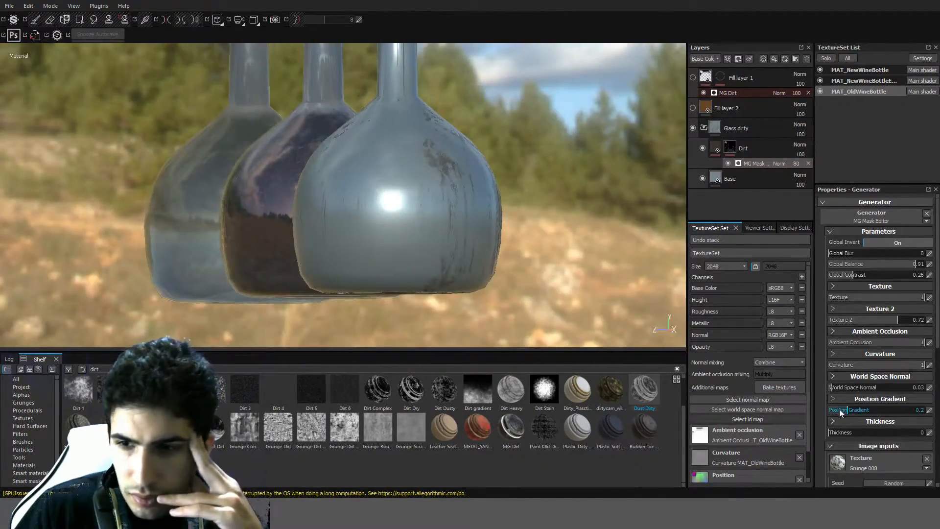
{"action": "left_click_drag", "start_coordinate": [838, 410], "coordinate": [838, 411]}
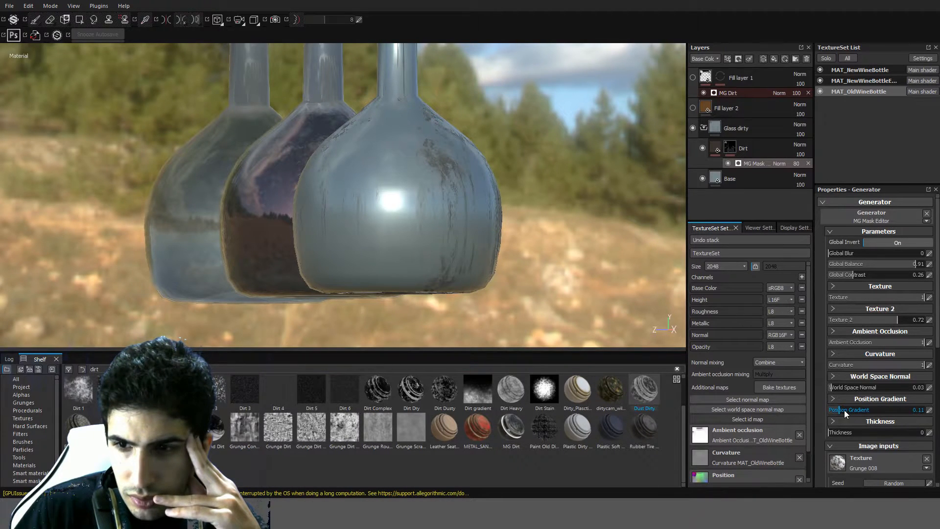
Try a high Thickness amount in the dirt mask, view all three bottles, and reset Thickness to 0.
{"action": "left_click_drag", "start_coordinate": [888, 430], "coordinate": [889, 431]}
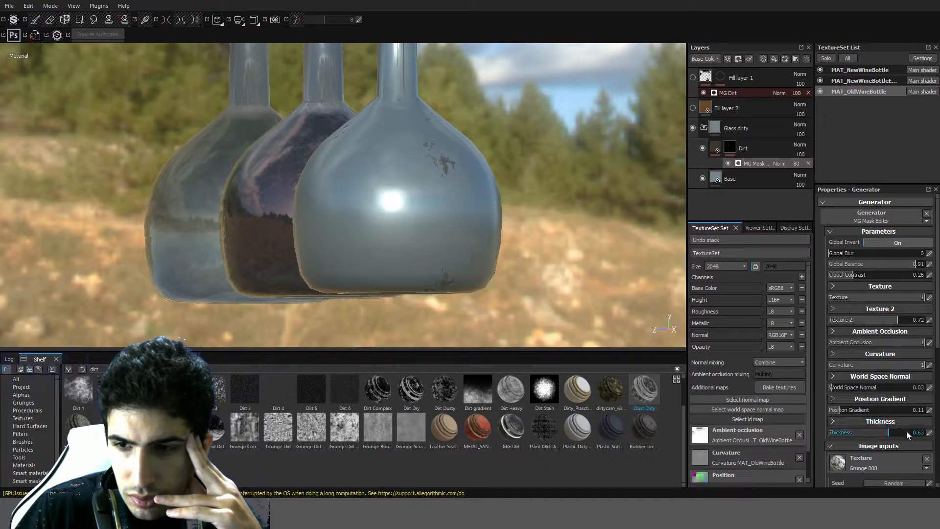
{"action": "left_click", "coordinate": [920, 434]}
{"action": "scroll", "coordinate": [461, 136], "scroll_direction": "down", "scroll_amount": 2}
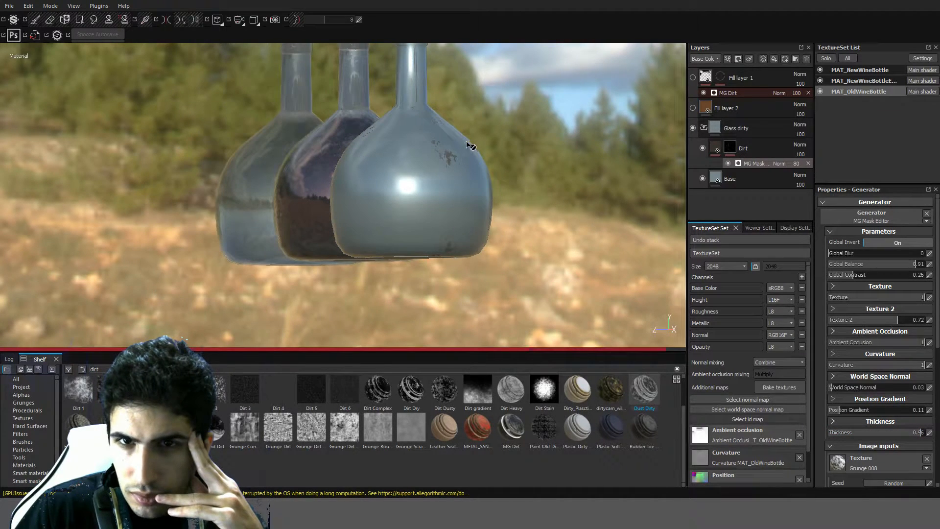
{"action": "scroll", "coordinate": [478, 154], "scroll_direction": "down", "scroll_amount": 3}
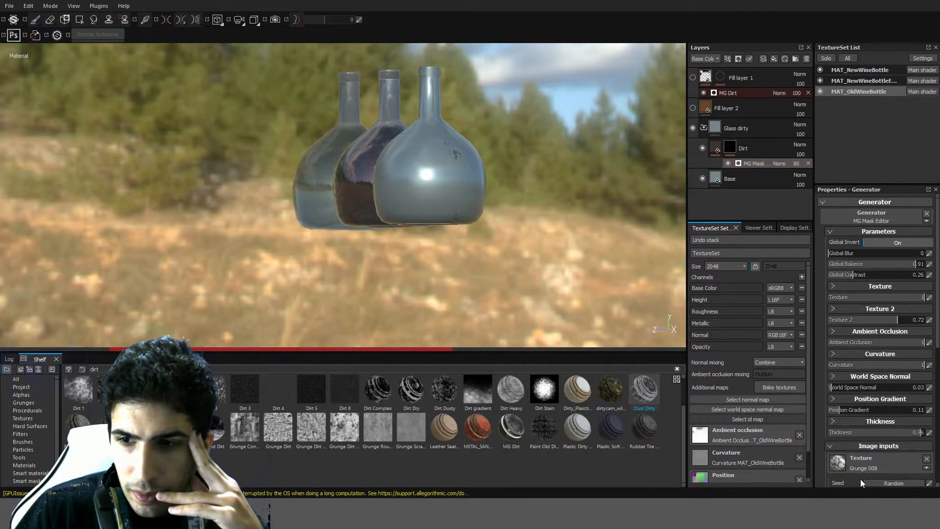
{"action": "left_click_drag", "start_coordinate": [840, 433], "coordinate": [781, 440]}
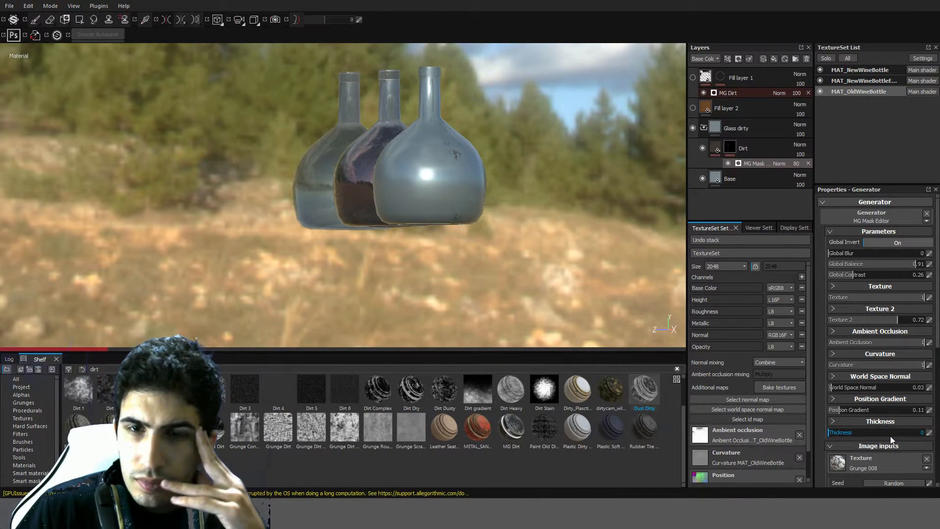
Lower the Balance of the dirt mask's secondary Grunge Rust Fine texture to 0.14.
{"action": "scroll", "coordinate": [889, 435], "scroll_direction": "down", "scroll_amount": 3}
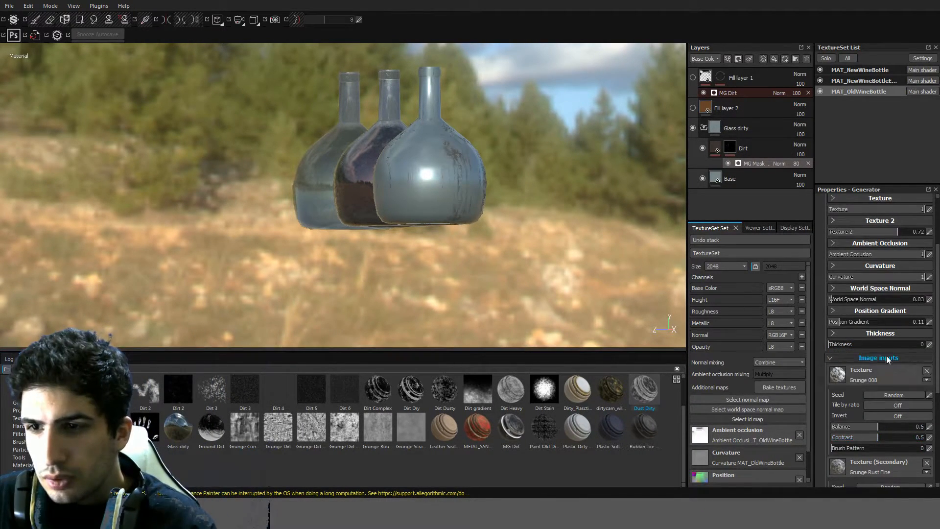
{"action": "scroll", "coordinate": [886, 356], "scroll_direction": "up", "scroll_amount": 3}
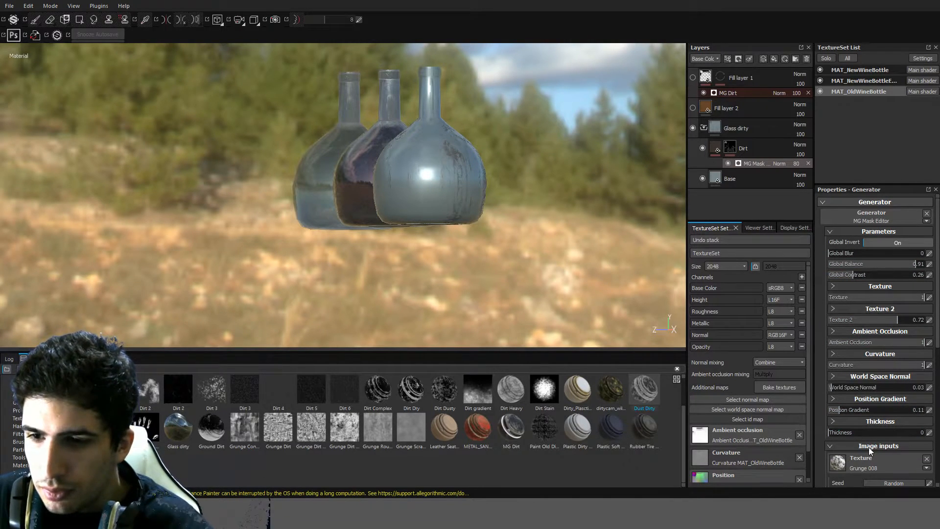
{"action": "scroll", "coordinate": [871, 352], "scroll_direction": "down", "scroll_amount": 6}
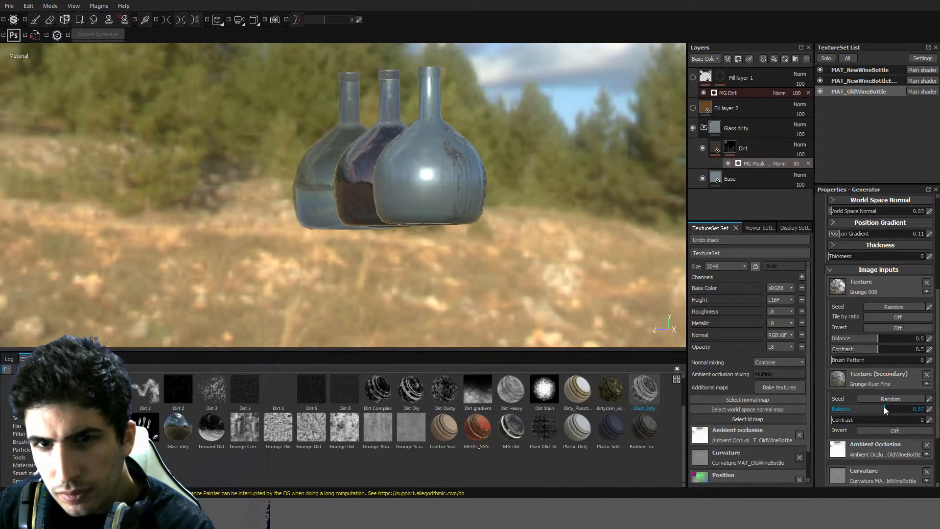
{"action": "left_click", "coordinate": [851, 409]}
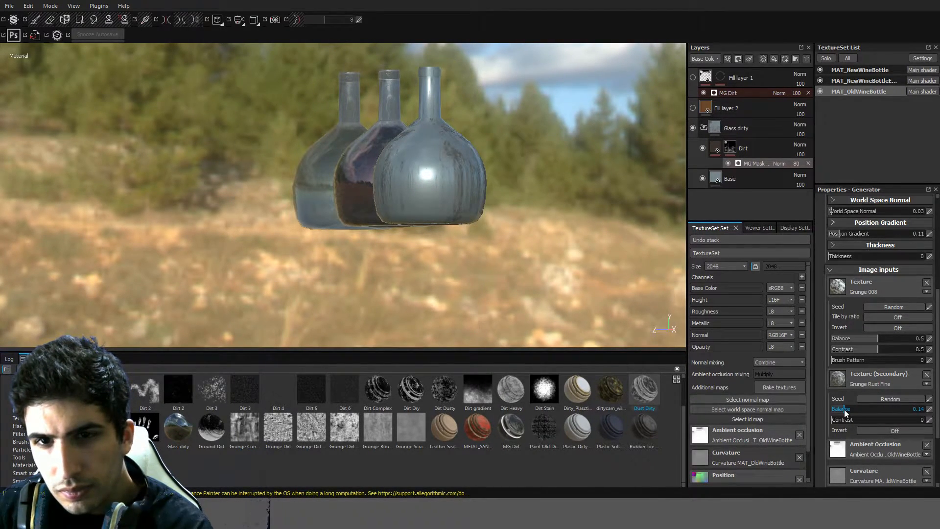
Try a Contrast of 0.36 on the dirt mask's secondary Grunge Rust Fine texture and reset it to 0.
{"action": "right_click_drag", "start_coordinate": [482, 182], "coordinate": [468, 158], "text": "alt"}
{"action": "left_click_drag", "start_coordinate": [468, 158], "coordinate": [602, 147], "text": "alt"}
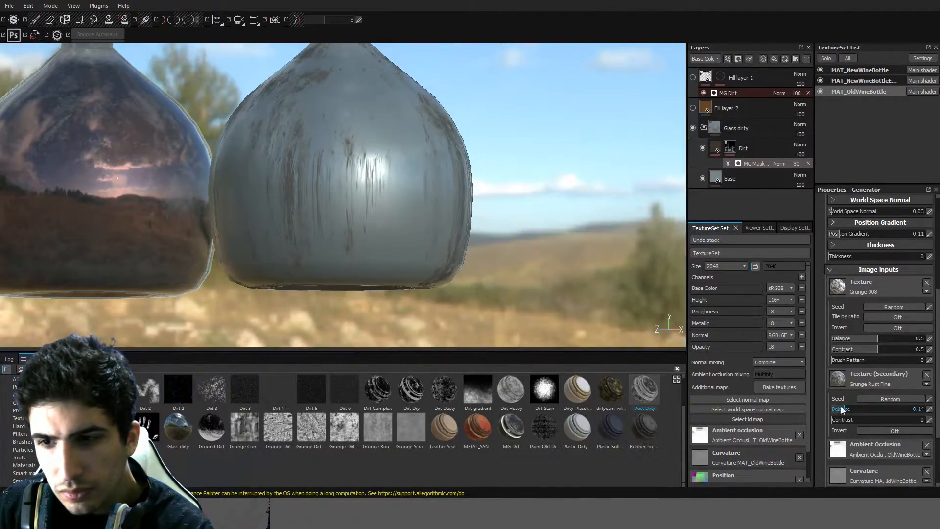
{"action": "left_click", "coordinate": [871, 429]}
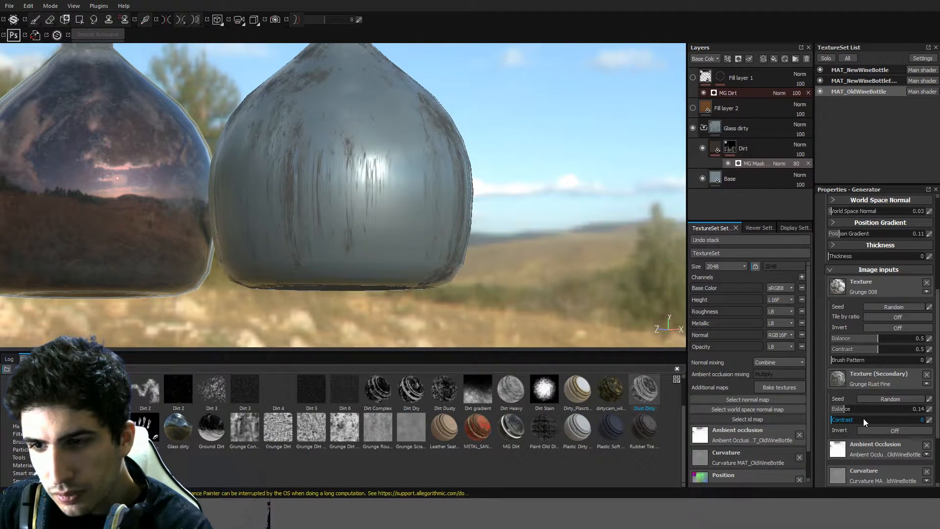
{"action": "left_click", "coordinate": [865, 419]}
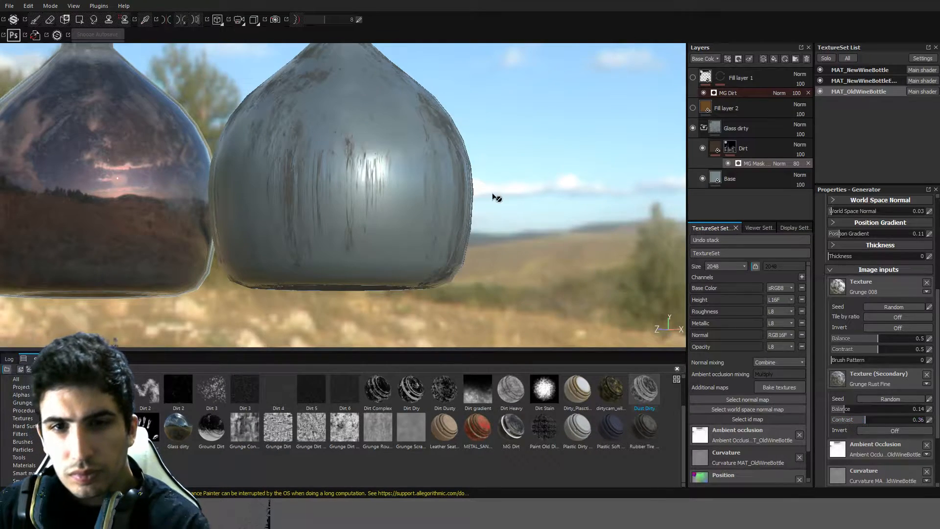
{"action": "left_click_drag", "start_coordinate": [485, 185], "coordinate": [453, 198], "text": "alt"}
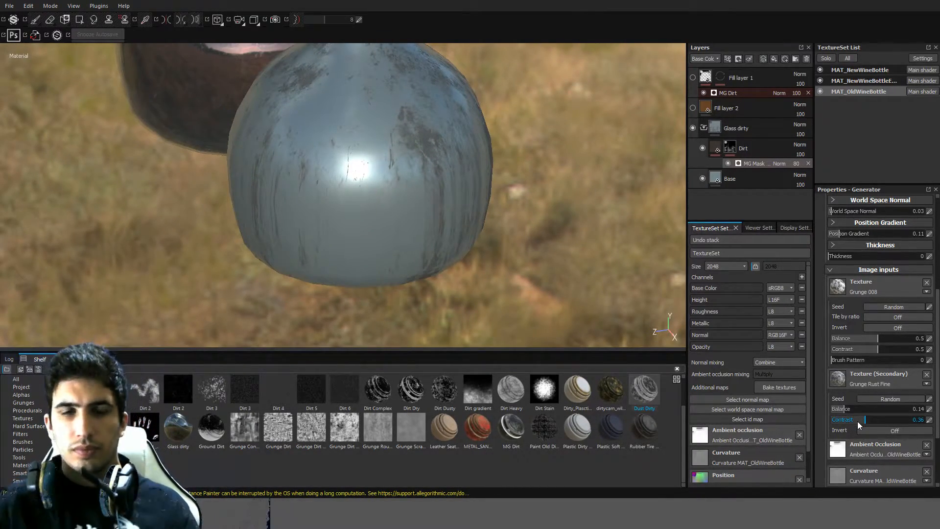
{"action": "left_click_drag", "start_coordinate": [858, 424], "coordinate": [786, 415]}
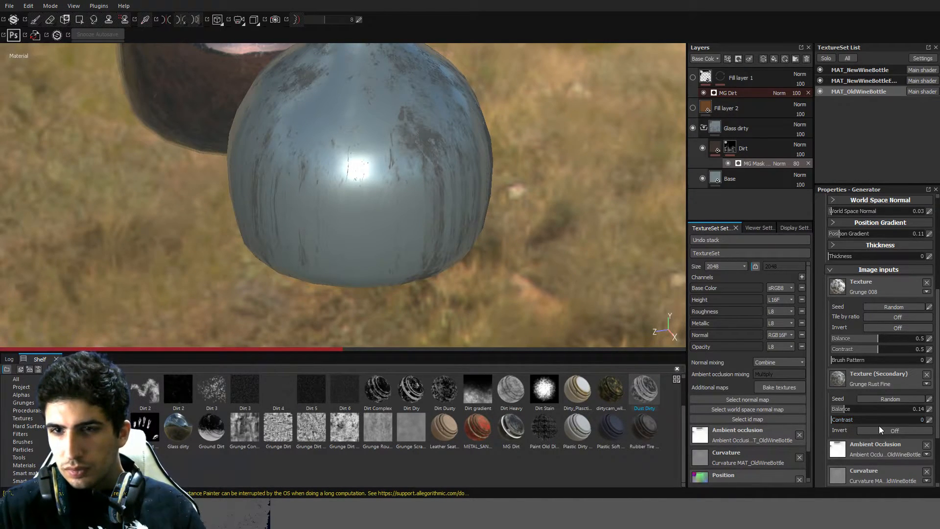
Examine the three bottles from above and from the front to compare their glass and dirt.
{"action": "scroll", "coordinate": [880, 425], "scroll_direction": "down", "scroll_amount": 3}
{"action": "scroll", "coordinate": [879, 425], "scroll_direction": "up", "scroll_amount": 5}
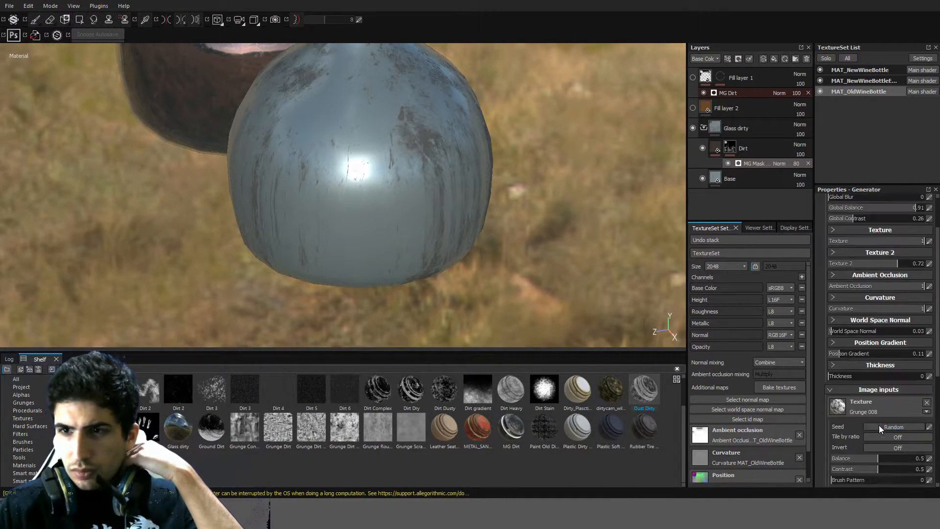
{"action": "left_click_drag", "start_coordinate": [508, 250], "coordinate": [486, 150], "text": "alt"}
{"action": "right_click_drag", "start_coordinate": [486, 150], "coordinate": [445, 174], "text": "alt"}
{"action": "left_click_drag", "start_coordinate": [446, 174], "coordinate": [363, 220], "text": "alt"}
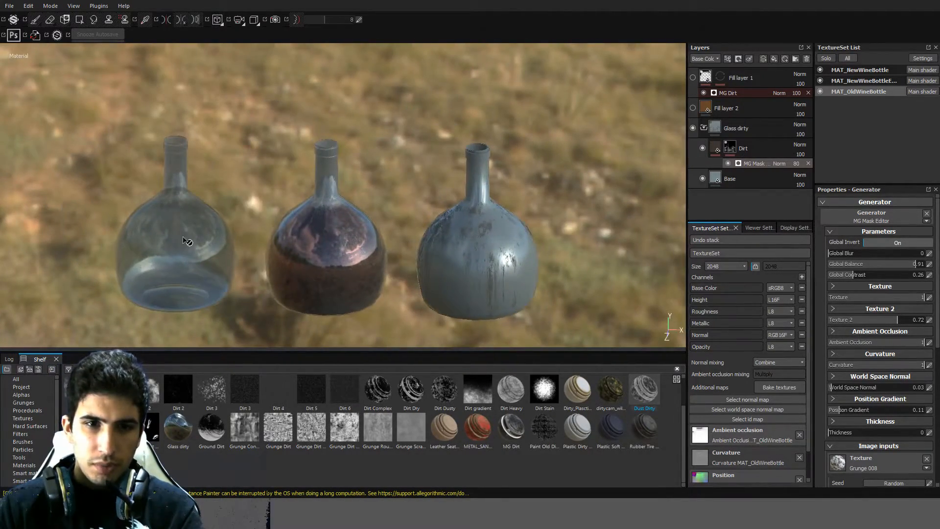
{"action": "left_click_drag", "start_coordinate": [188, 241], "coordinate": [289, 206], "text": "alt"}
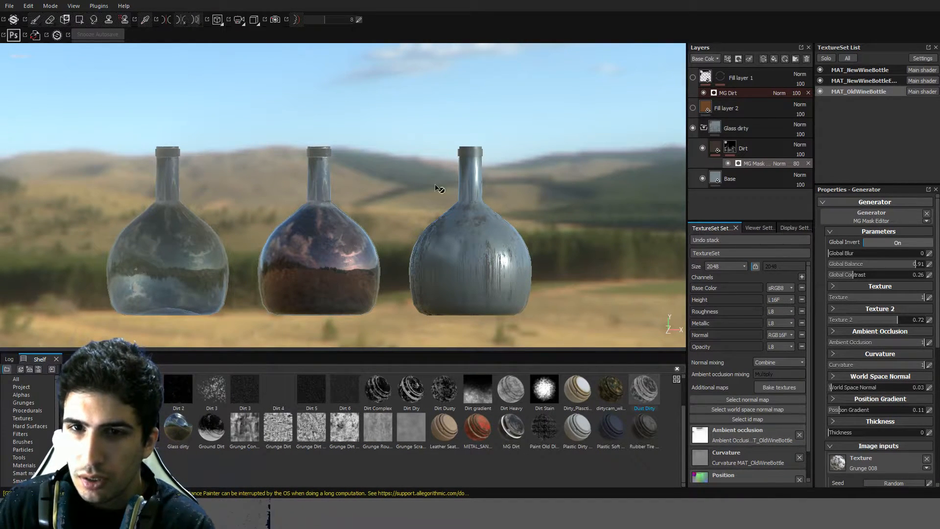
{"action": "type", "text": "irt"}
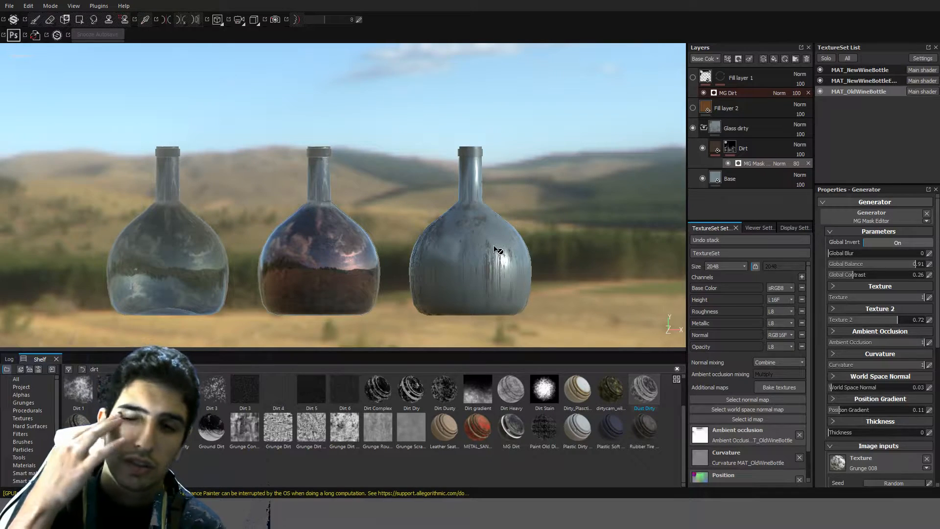
Try several green shades on the old bottle's Base layer and settle on a dark, muted green base color.
{"action": "left_click", "coordinate": [719, 178]}
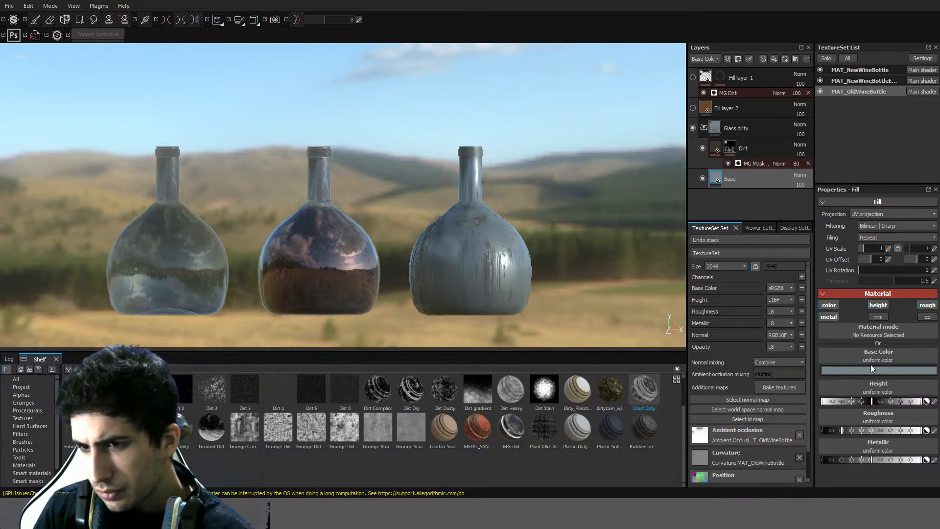
{"action": "left_click_drag", "start_coordinate": [874, 392], "coordinate": [863, 379]}
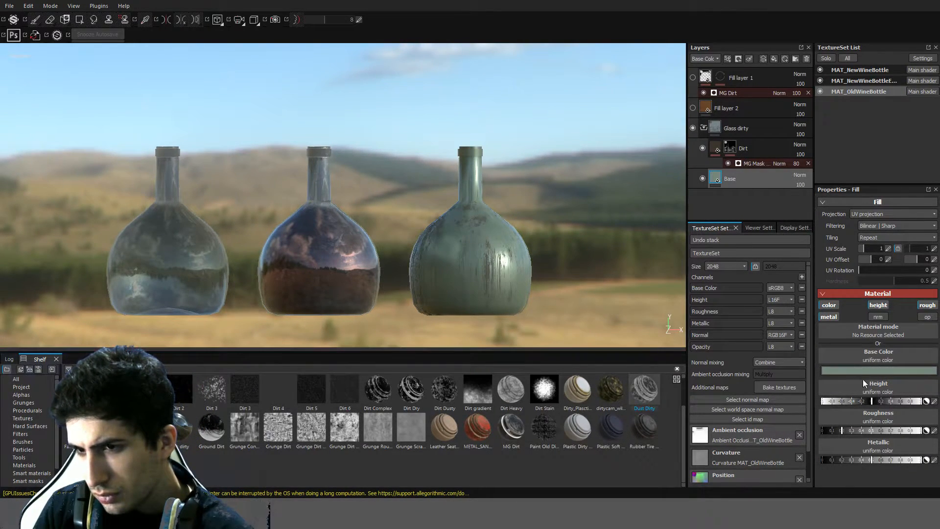
{"action": "left_click", "coordinate": [825, 379]}
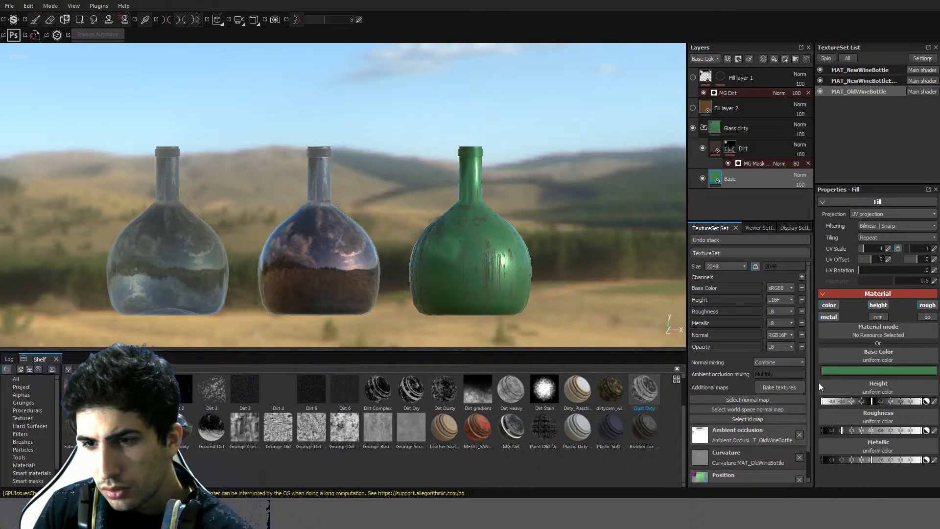
{"action": "left_click_drag", "start_coordinate": [812, 380], "coordinate": [806, 389]}
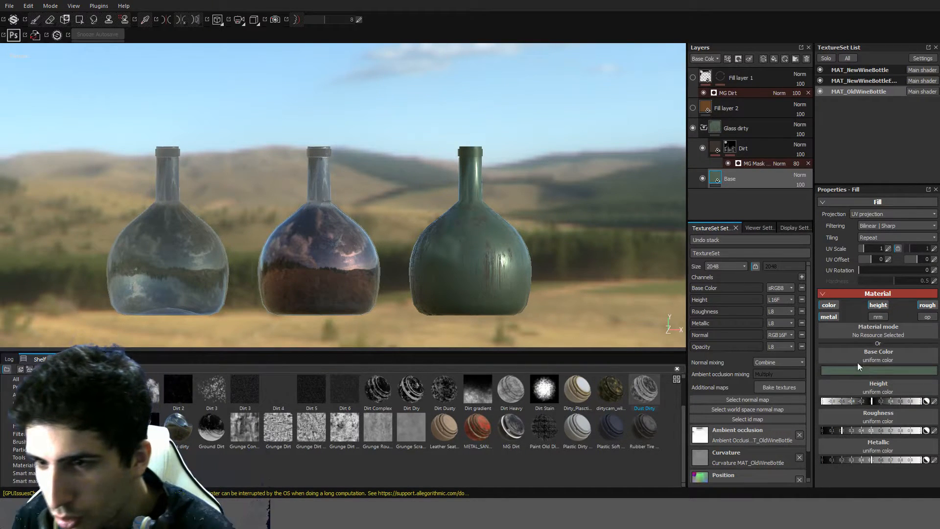
{"action": "key", "text": "ctrl+z"}
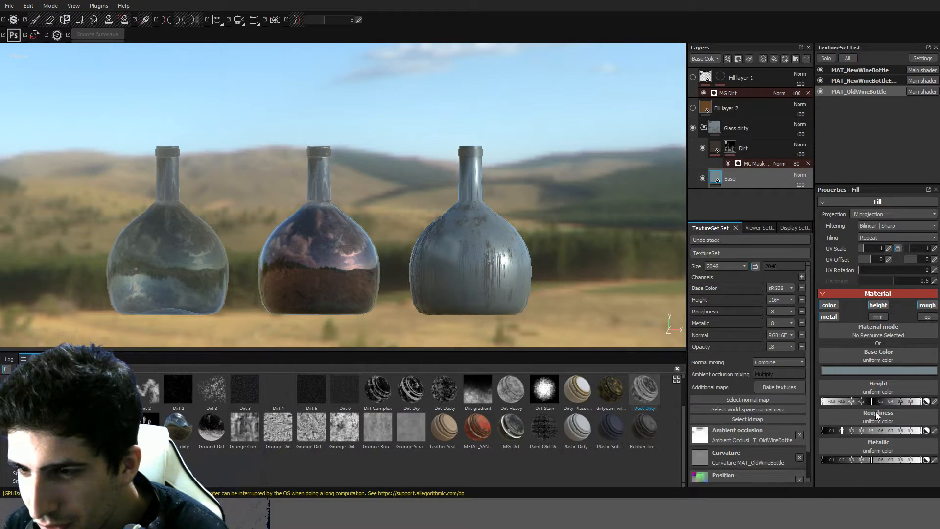
{"action": "key", "text": "ctrl+y"}
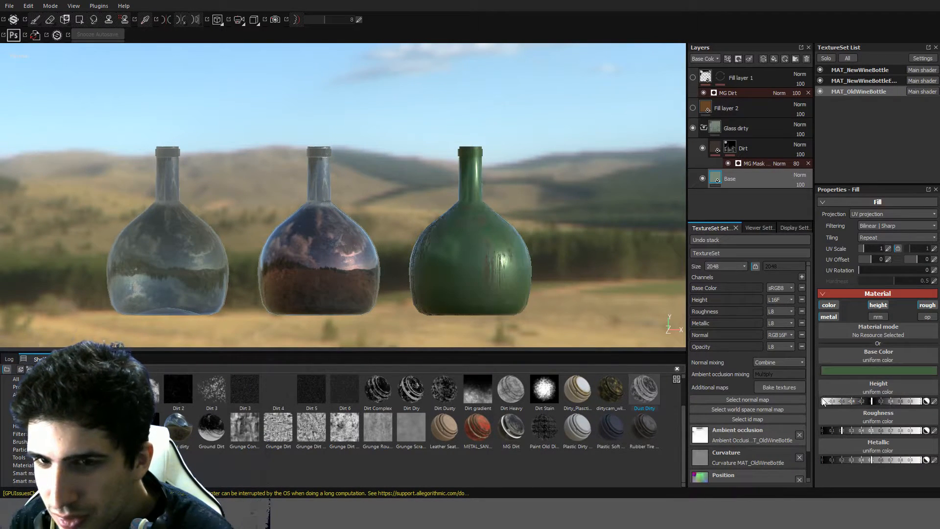
{"action": "key", "text": "ctrl+y"}
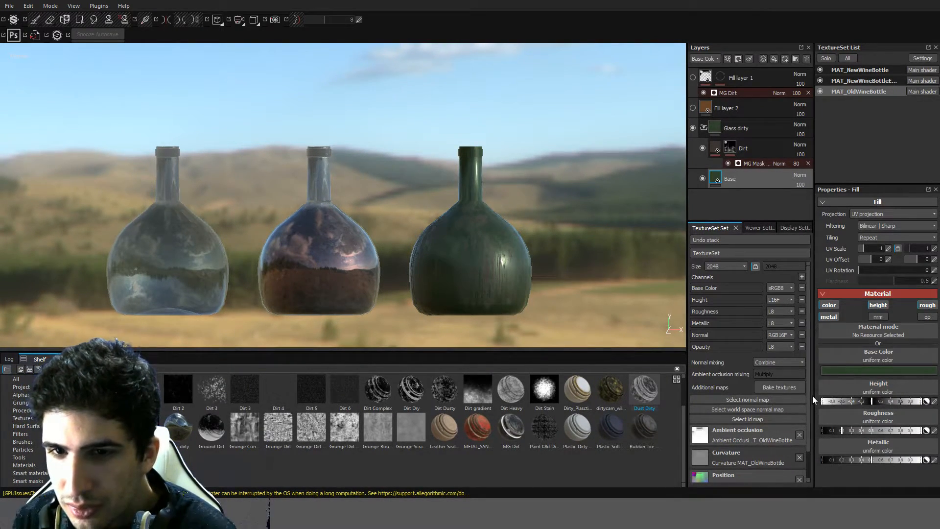
{"action": "key", "text": "ctrl+z"}
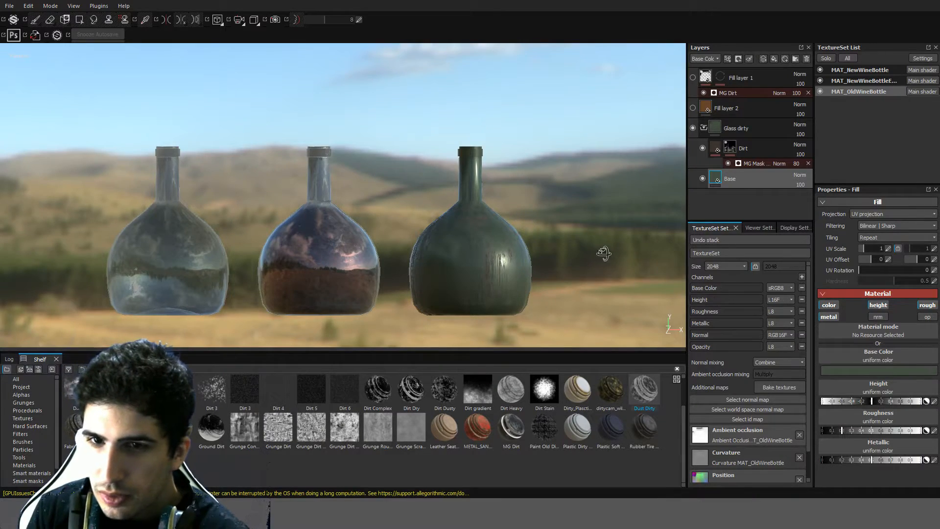
{"action": "left_click_drag", "start_coordinate": [562, 256], "coordinate": [438, 238], "text": "alt"}
{"action": "right_click_drag", "start_coordinate": [438, 238], "coordinate": [587, 299], "text": "alt"}
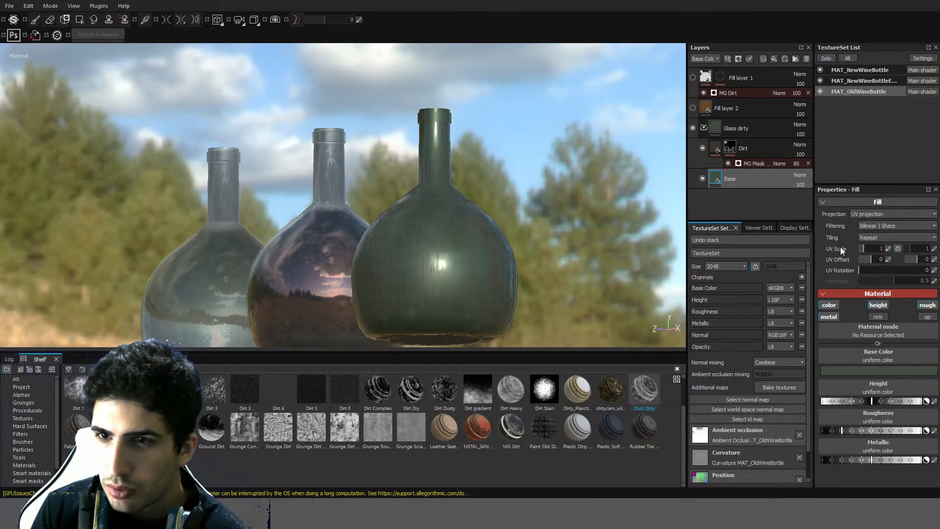
Give the Base layer of the empty new bottle's texture set the same dark, muted green base color.
{"action": "left_click", "coordinate": [836, 80]}
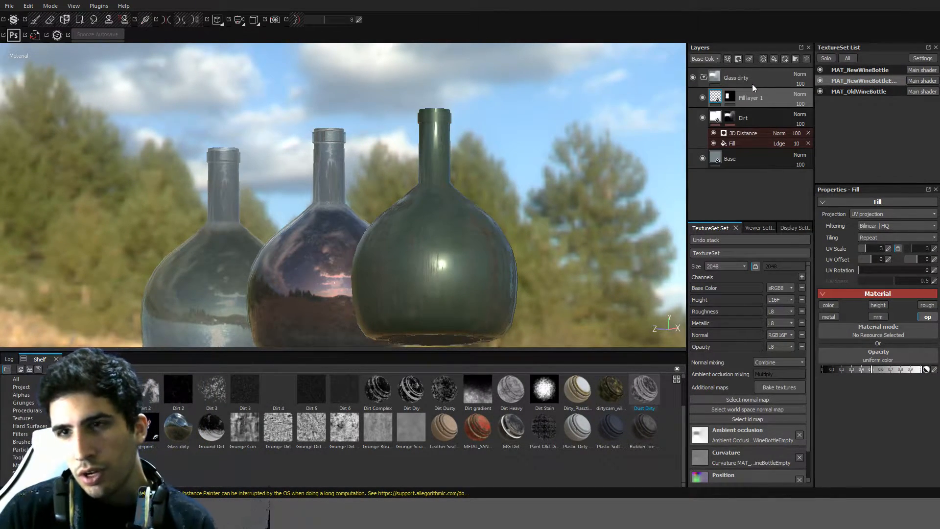
{"action": "left_click", "coordinate": [735, 163]}
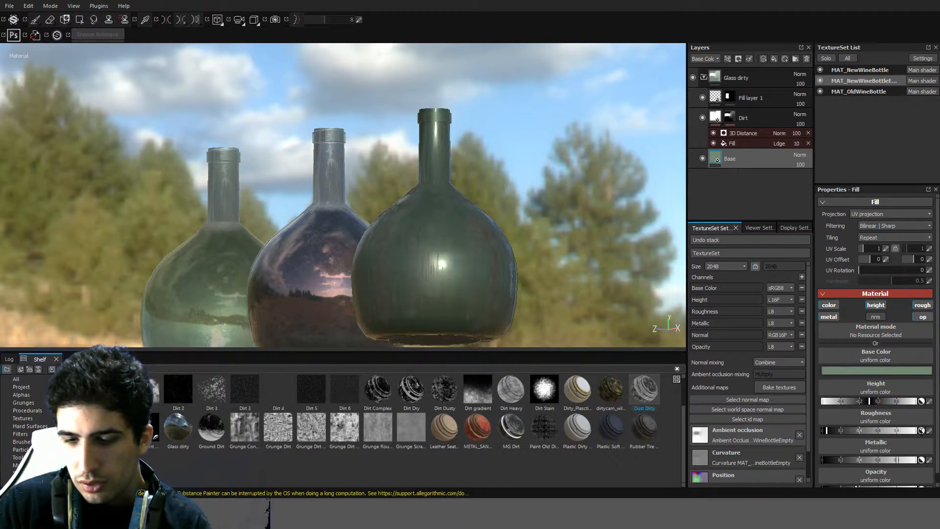
{"action": "key", "text": "ctrl+z"}
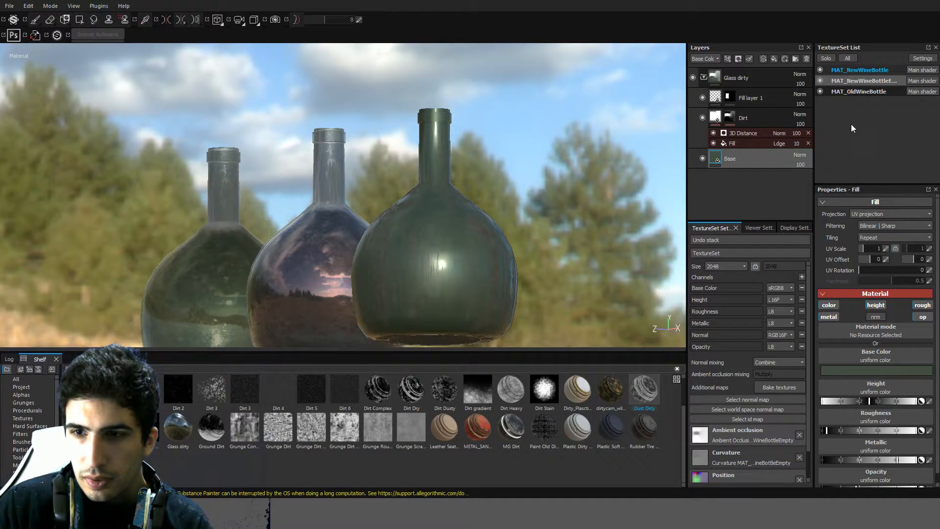
In the MAT_NewWineBottle texture set, collapse the Glass Visor group and color the Glass dirty group's Base layer the same dark green.
{"action": "left_click", "coordinate": [859, 70]}
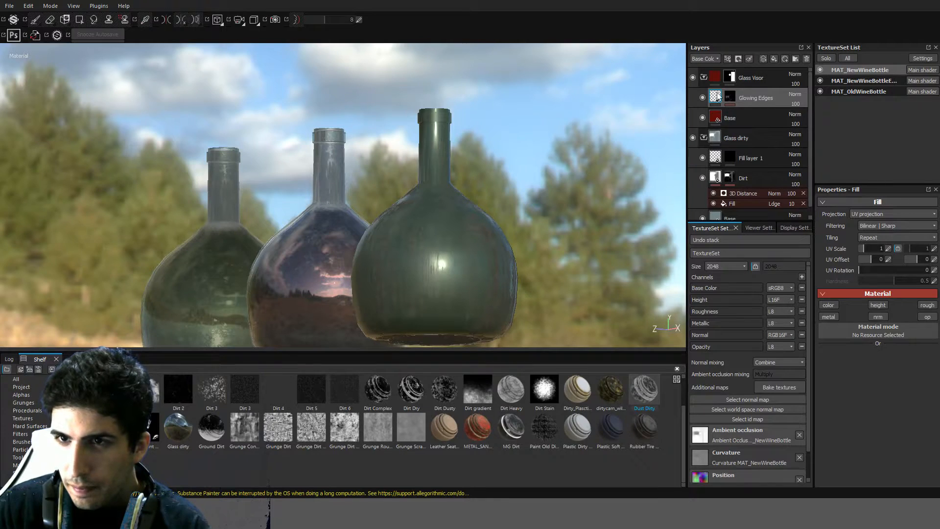
{"action": "left_click", "coordinate": [705, 77]}
{"action": "key", "text": "4"}
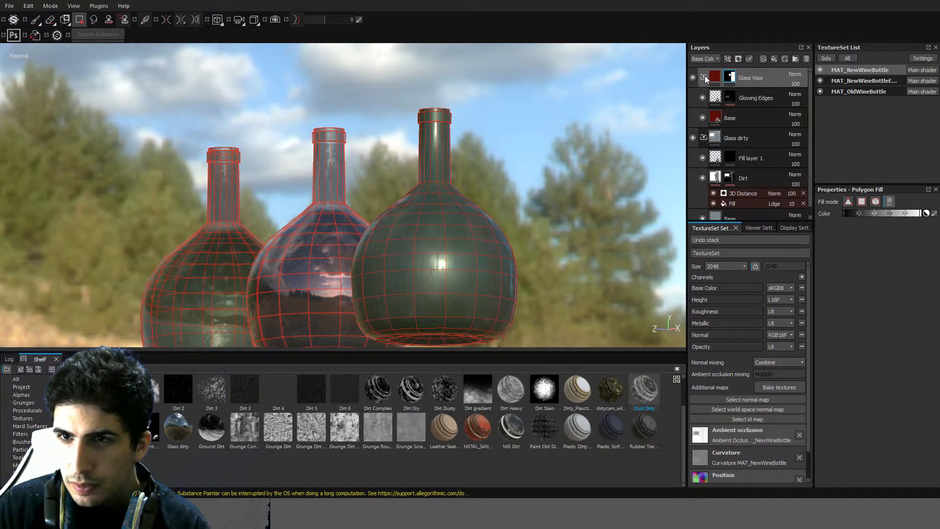
{"action": "left_click", "coordinate": [703, 77]}
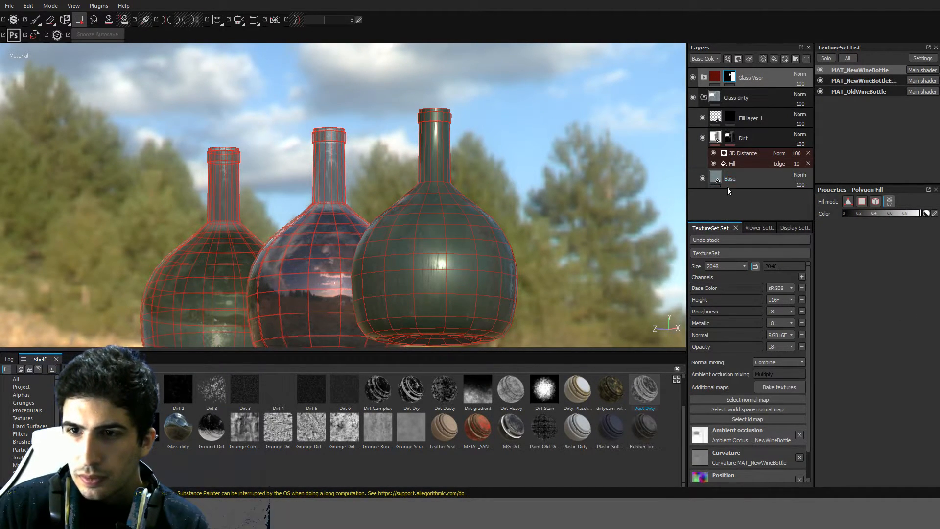
{"action": "left_click", "coordinate": [748, 178]}
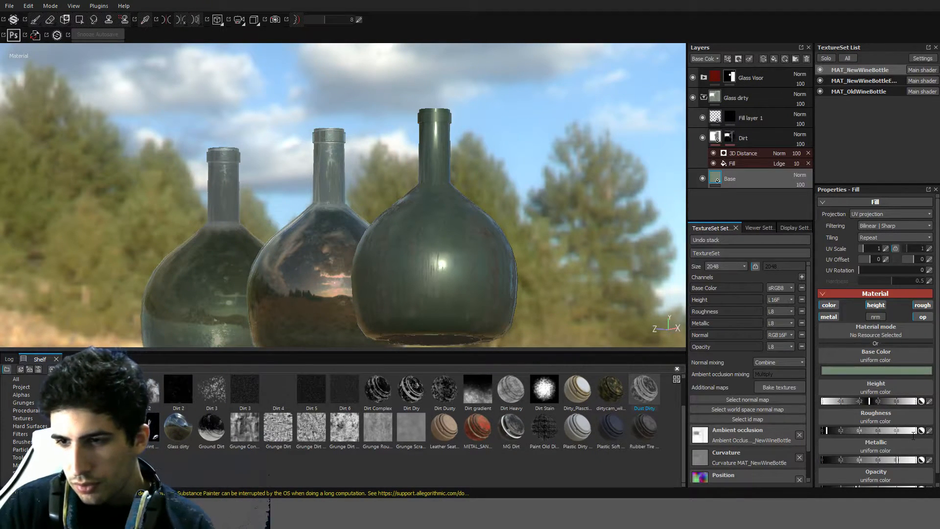
{"action": "key", "text": "ctrl+z"}
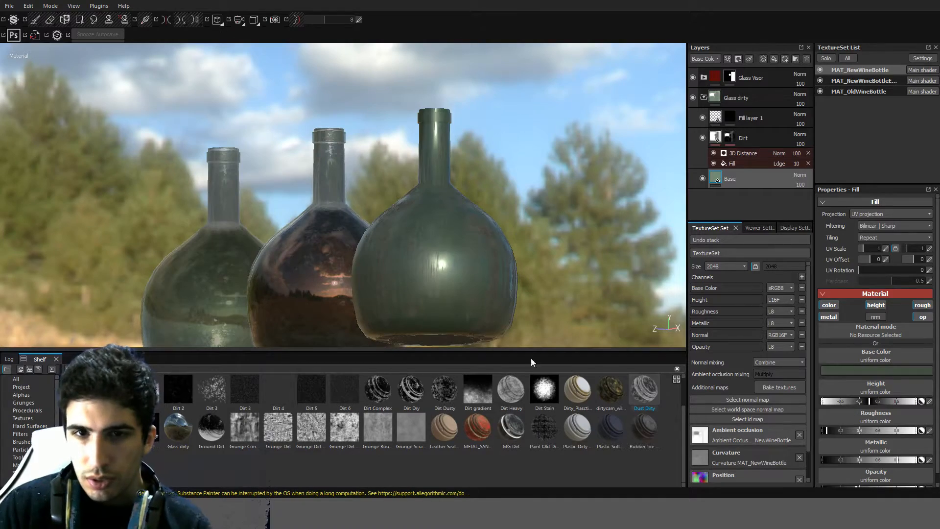
Set the Opacity of the wine-filled bottle's glass Base layer to 0.5.
{"action": "left_click_drag", "start_coordinate": [303, 180], "coordinate": [436, 218], "text": "alt"}
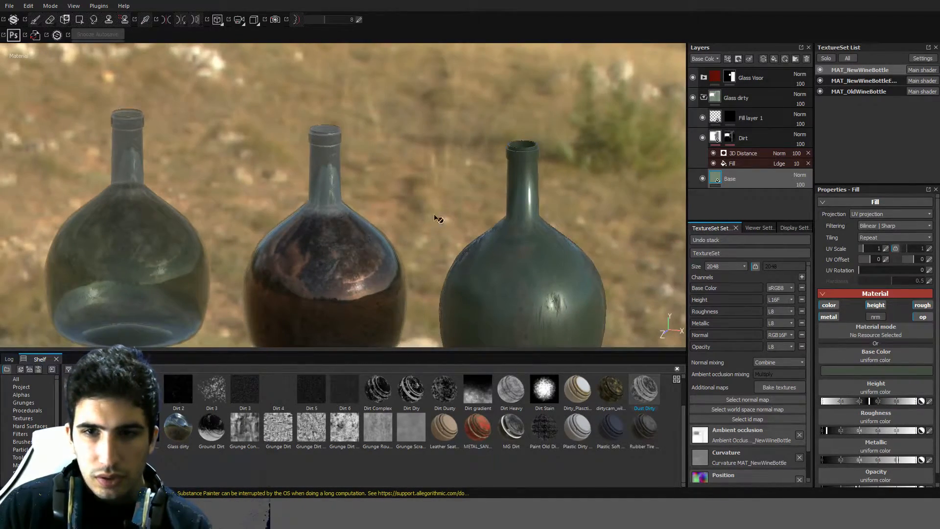
{"action": "left_click", "coordinate": [920, 317]}
{"action": "scroll", "coordinate": [930, 426], "scroll_direction": "down", "scroll_amount": 1}
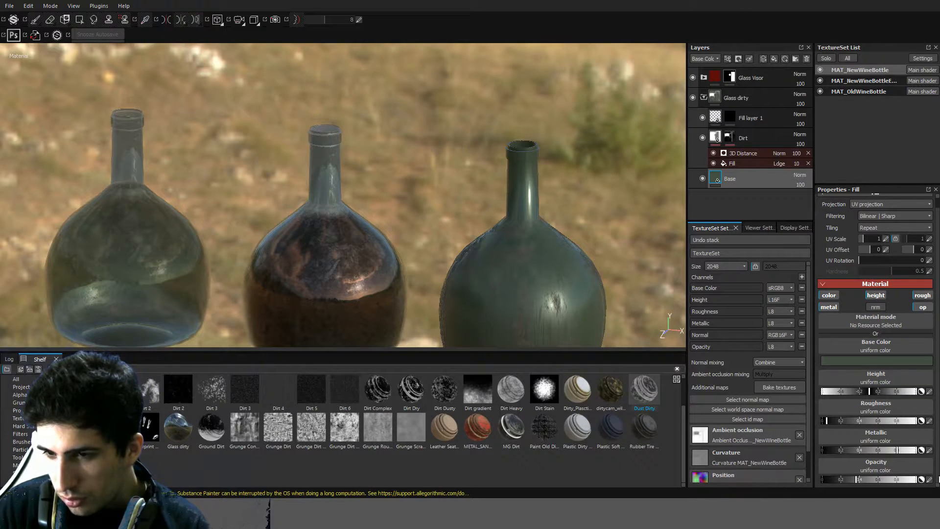
{"action": "left_click", "coordinate": [929, 480]}
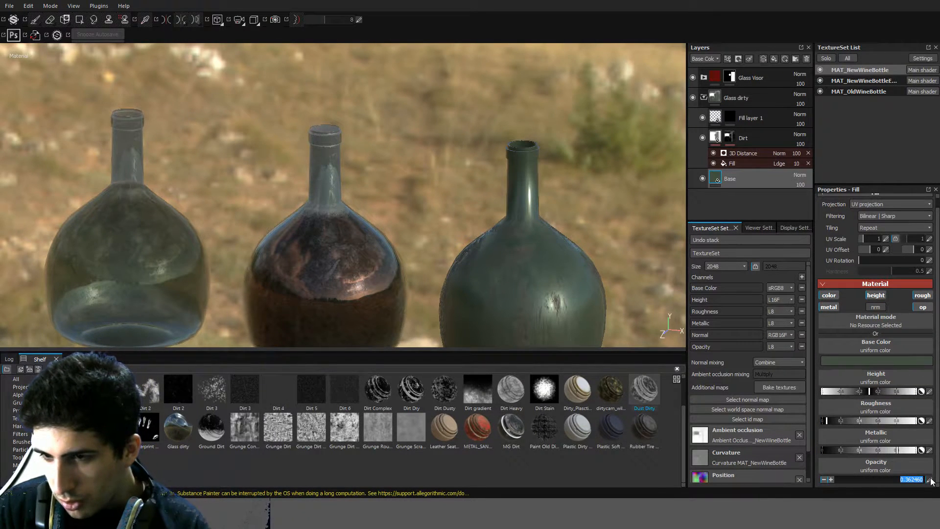
{"action": "type", "text": "0.5"}
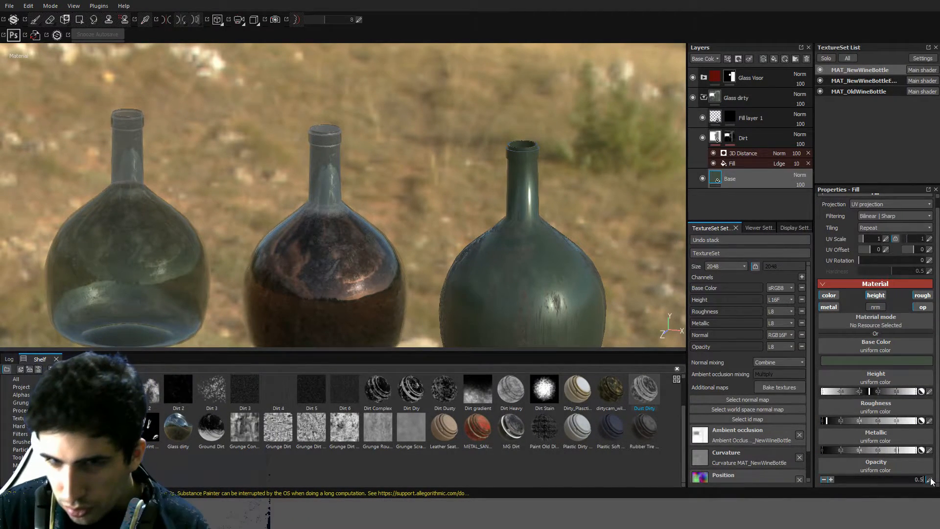
{"action": "key", "text": "Return"}
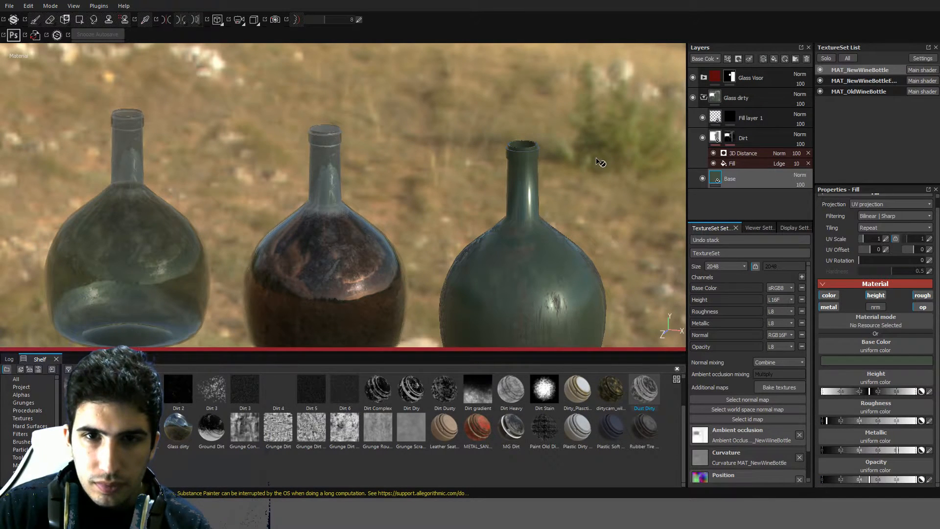
Set the Opacity of the empty new bottle's Base layer to 0.5, matching the wine-filled bottle.
{"action": "left_click", "coordinate": [863, 81]}
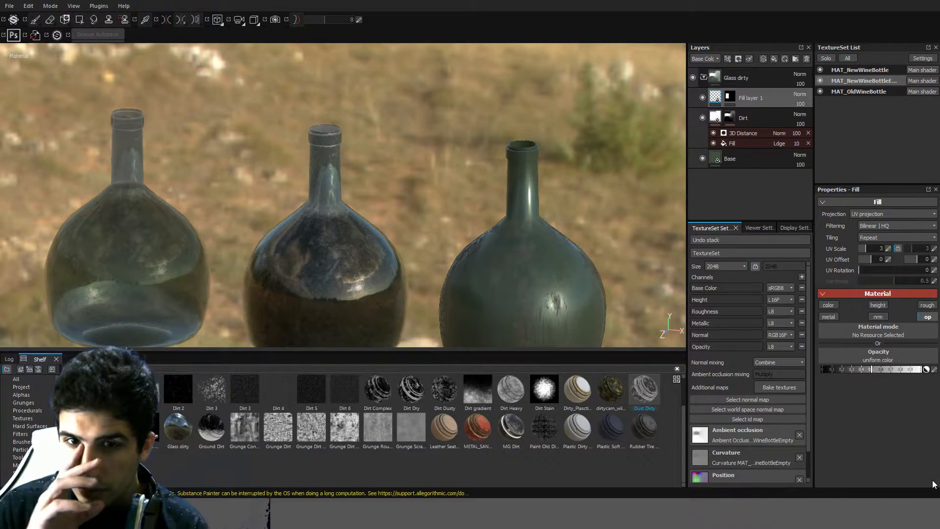
{"action": "left_click", "coordinate": [726, 159]}
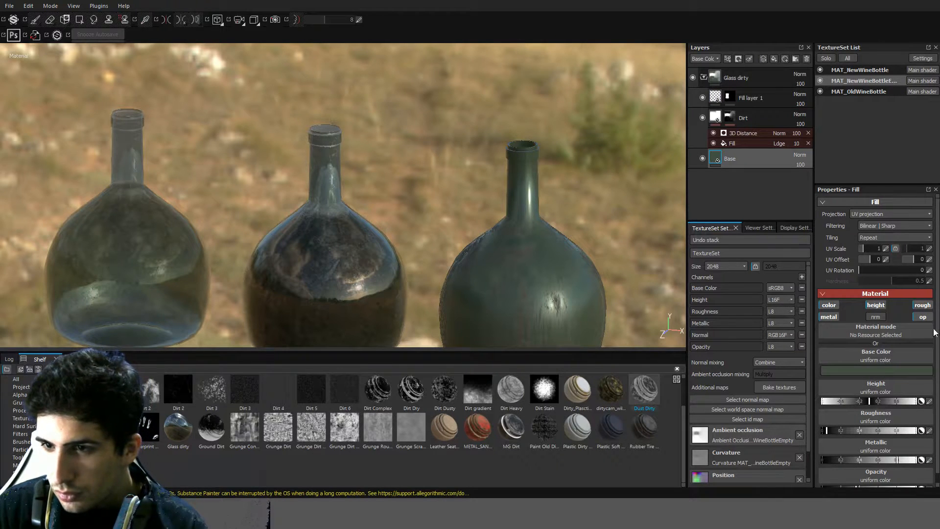
{"action": "scroll", "coordinate": [919, 429], "scroll_direction": "down", "scroll_amount": 1}
{"action": "left_click", "coordinate": [929, 480]}
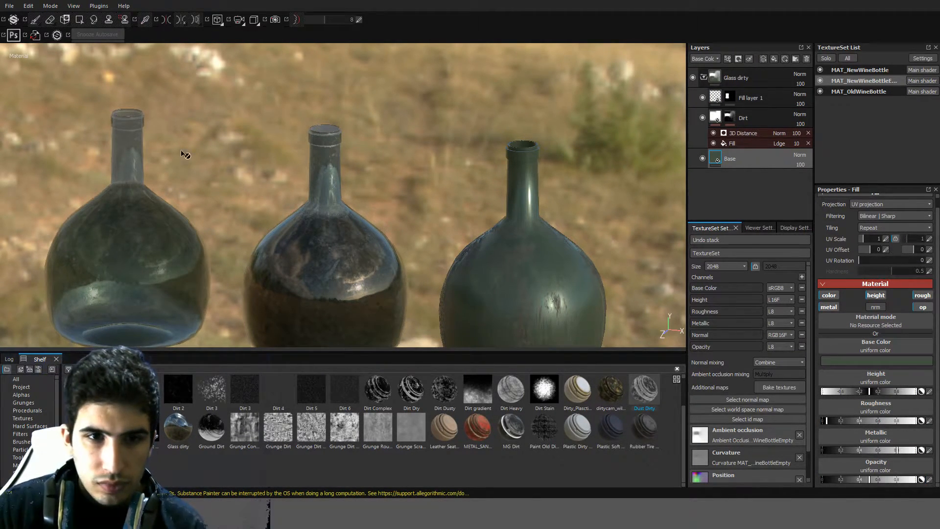
{"action": "right_click_drag", "start_coordinate": [185, 151], "coordinate": [228, 153], "text": "shift"}
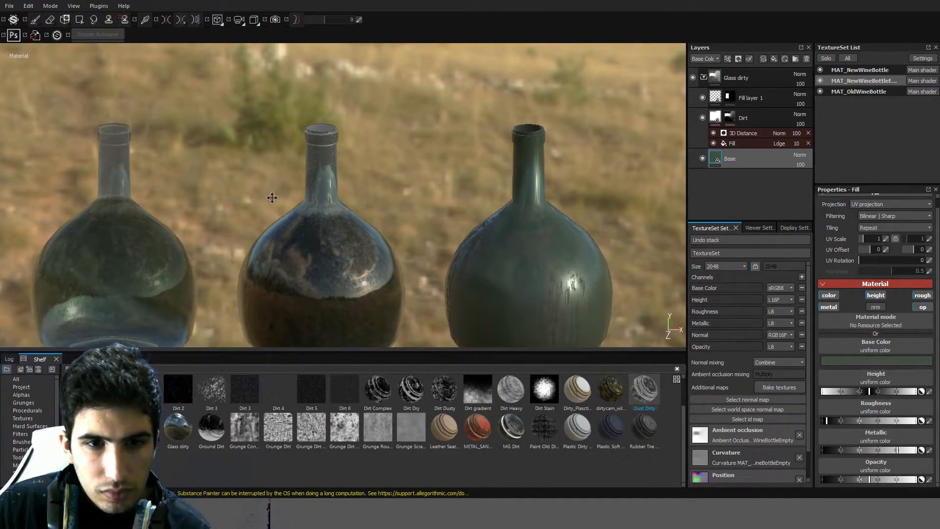
Add a Levels adjustment to the empty new bottle's Base layer with Opacity as its affected channel.
{"action": "middle_click_drag", "start_coordinate": [272, 197], "coordinate": [537, 126], "text": "alt"}
{"action": "scroll", "coordinate": [537, 125], "scroll_direction": "up", "scroll_amount": 3}
{"action": "left_click_drag", "start_coordinate": [338, 185], "coordinate": [346, 160], "text": "alt"}
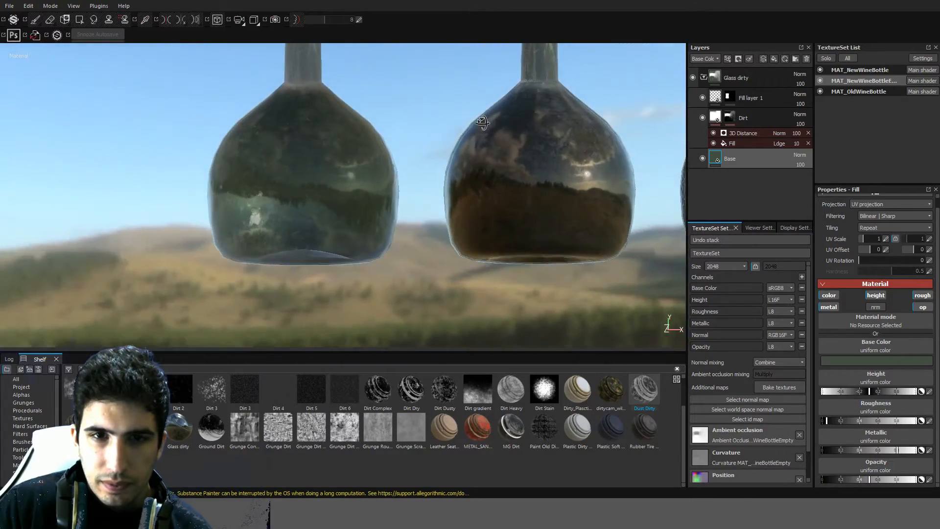
{"action": "left_click_drag", "start_coordinate": [482, 122], "coordinate": [474, 143], "text": "alt"}
{"action": "right_click_drag", "start_coordinate": [475, 143], "coordinate": [344, 130], "text": "alt"}
{"action": "left_click_drag", "start_coordinate": [344, 131], "coordinate": [420, 211], "text": "alt"}
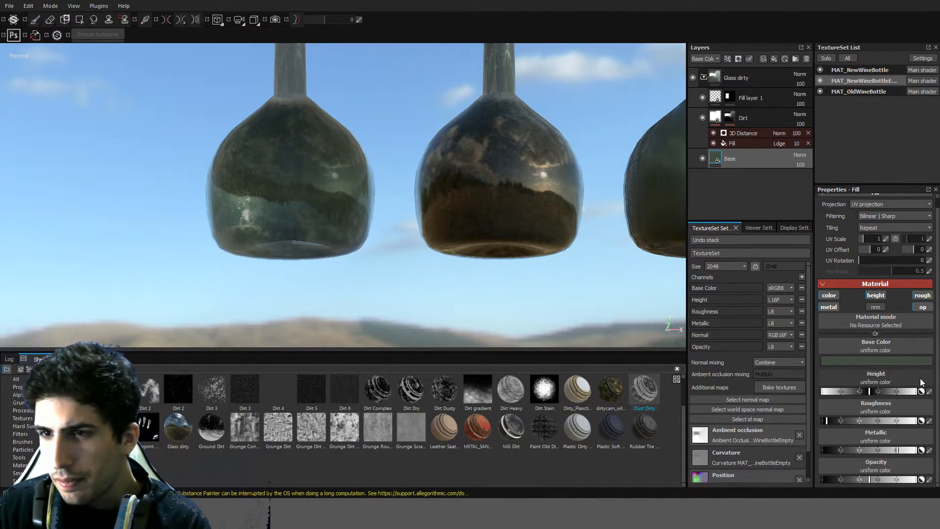
{"action": "scroll", "coordinate": [920, 382], "scroll_direction": "up", "scroll_amount": 1}
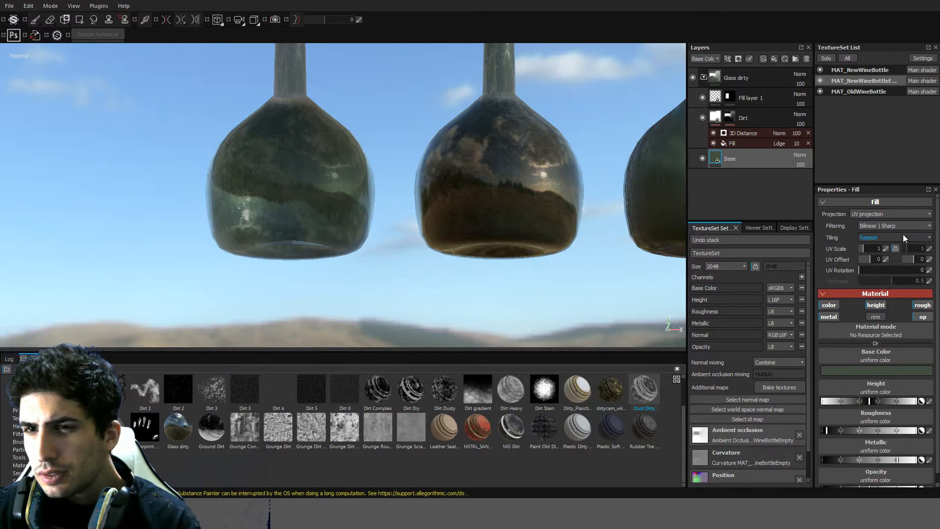
{"action": "left_click", "coordinate": [769, 411]}
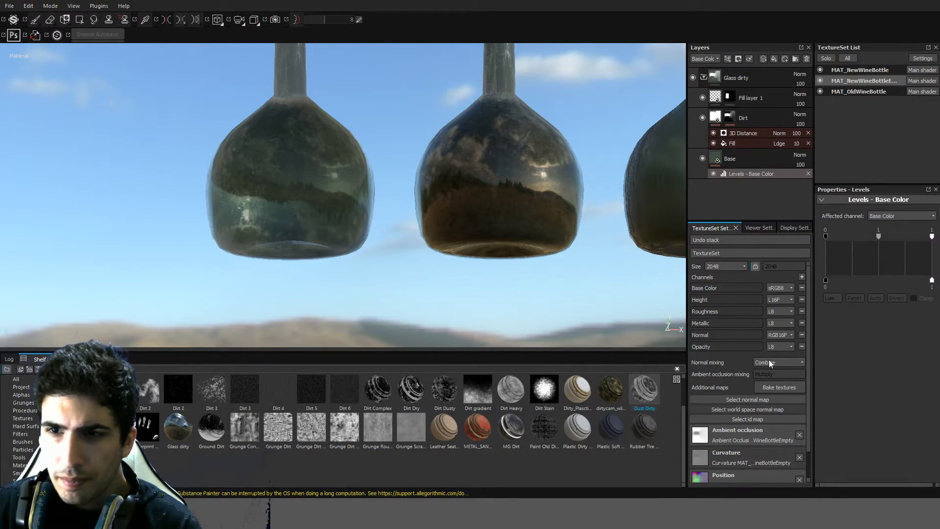
{"action": "left_click", "coordinate": [880, 254]}
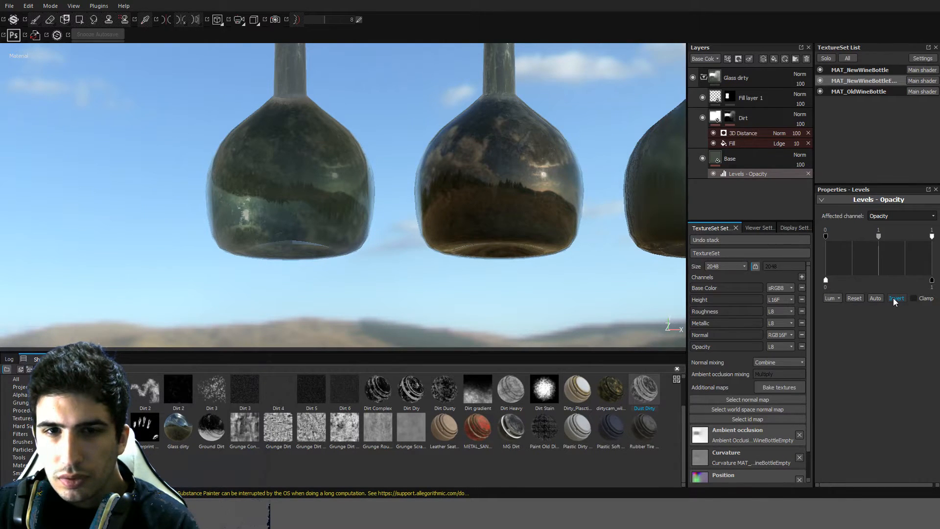
Try inverted and automatic opacity levels on the empty bottle's Base layer and reset the adjustment.
{"action": "left_click_drag", "start_coordinate": [285, 166], "coordinate": [421, 216], "text": "alt"}
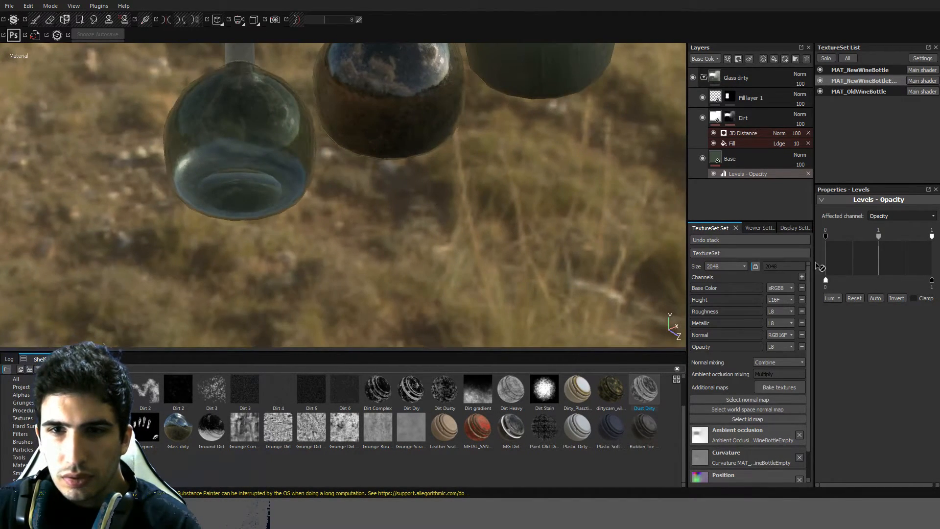
{"action": "left_click", "coordinate": [876, 299]}
{"action": "left_click_drag", "start_coordinate": [278, 159], "coordinate": [471, 129], "text": "alt"}
{"action": "middle_click_drag", "start_coordinate": [470, 128], "coordinate": [469, 180], "text": "alt"}
{"action": "right_click_drag", "start_coordinate": [469, 180], "coordinate": [484, 177], "text": "alt"}
{"action": "middle_click_drag", "start_coordinate": [507, 157], "coordinate": [439, 159], "text": "alt"}
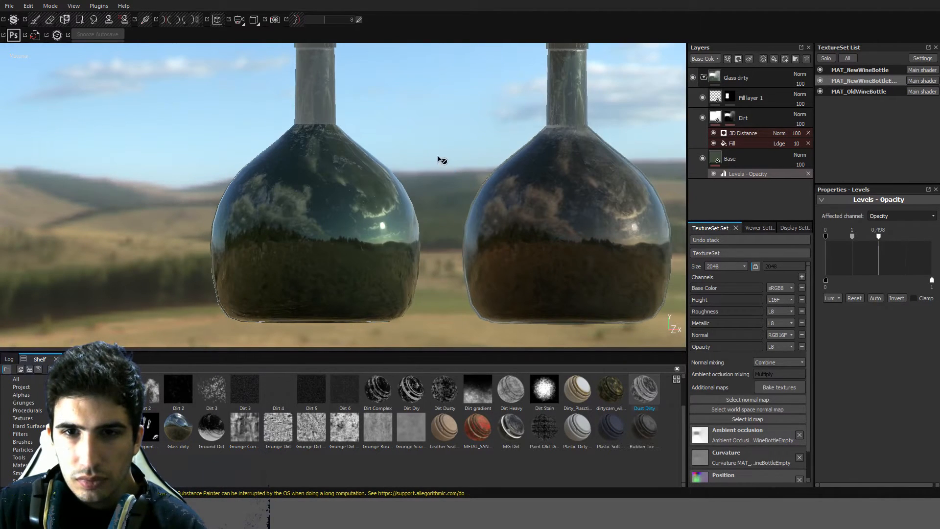
{"action": "left_click", "coordinate": [853, 298]}
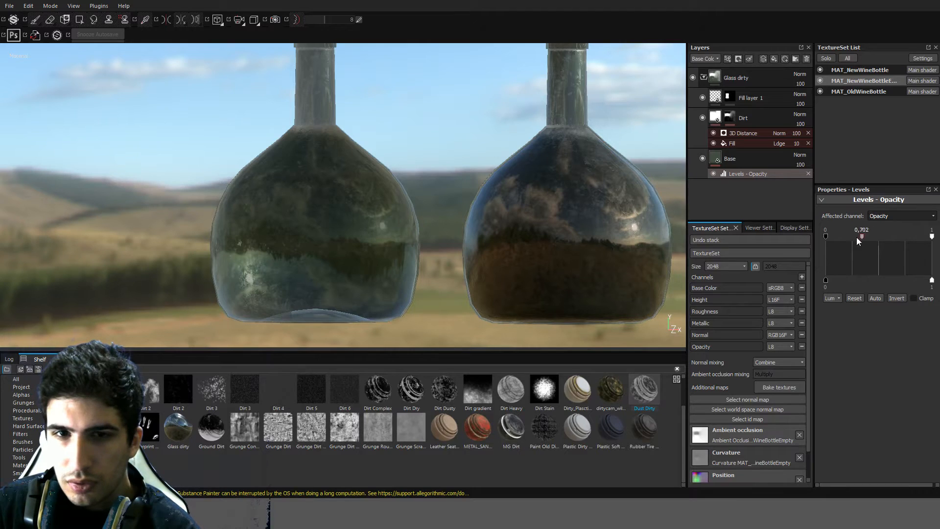
Set the empty bottle's opacity levels to a midtone of 2.313 and a white input point of 0.839.
{"action": "left_click_drag", "start_coordinate": [856, 237], "coordinate": [882, 238]}
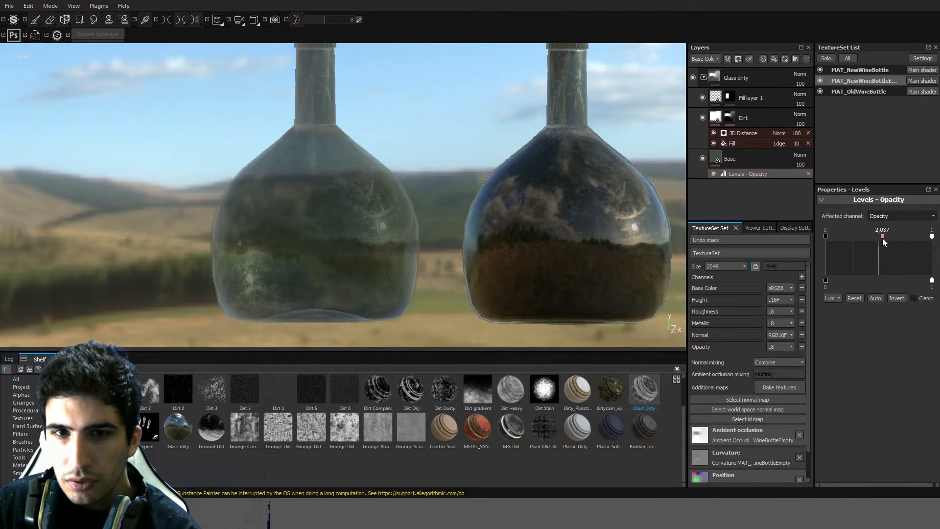
{"action": "left_click_drag", "start_coordinate": [325, 182], "coordinate": [378, 185], "text": "alt"}
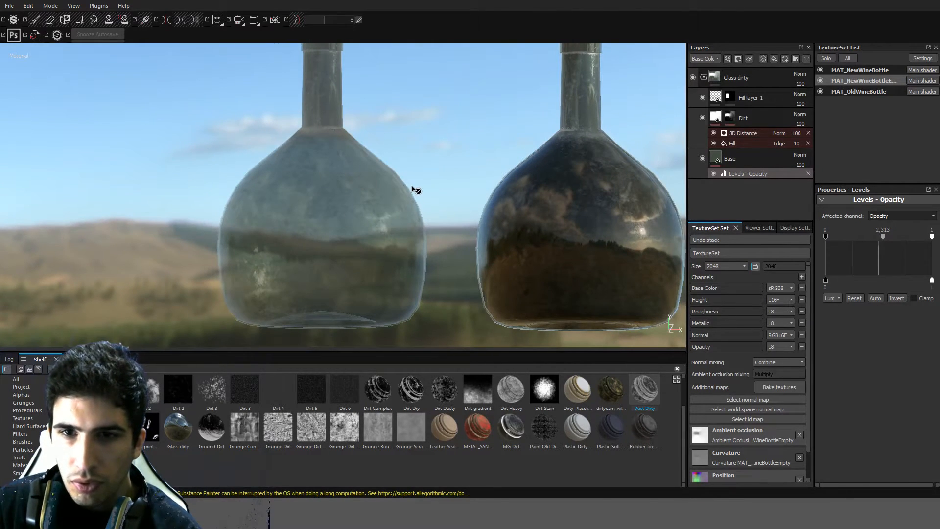
{"action": "left_click_drag", "start_coordinate": [931, 236], "coordinate": [915, 238]}
{"action": "mouse_move", "coordinate": [294, 213]}
{"action": "left_mouse_down", "text": "alt"}
{"action": "mouse_move", "coordinate": [298, 185]}
{"action": "mouse_move", "coordinate": [325, 201]}
{"action": "left_mouse_up", "text": "alt"}
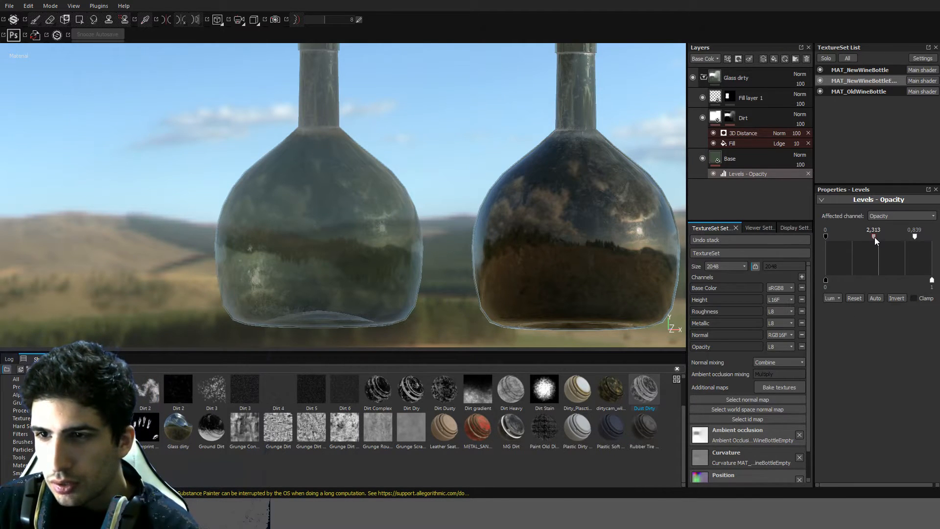
{"action": "left_click_drag", "start_coordinate": [825, 235], "coordinate": [799, 236]}
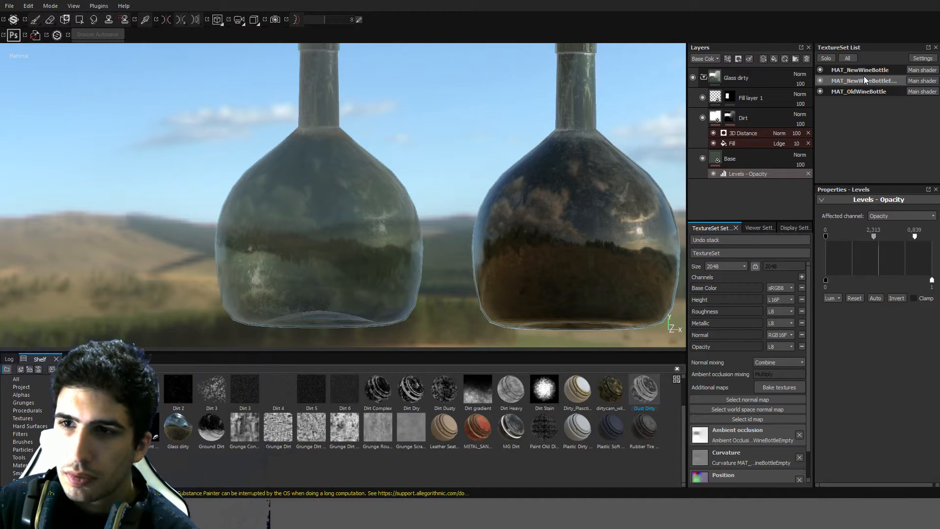
In the MAT_NewWineBottle texture set, add a Levels adjustment affecting Opacity to the Glass dirty group's Base layer.
{"action": "left_click", "coordinate": [765, 141]}
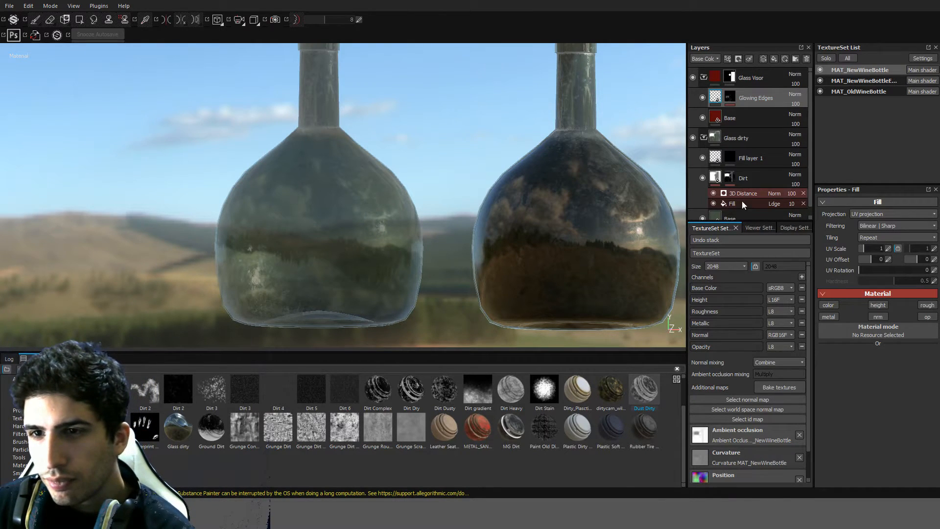
{"action": "left_click", "coordinate": [742, 216]}
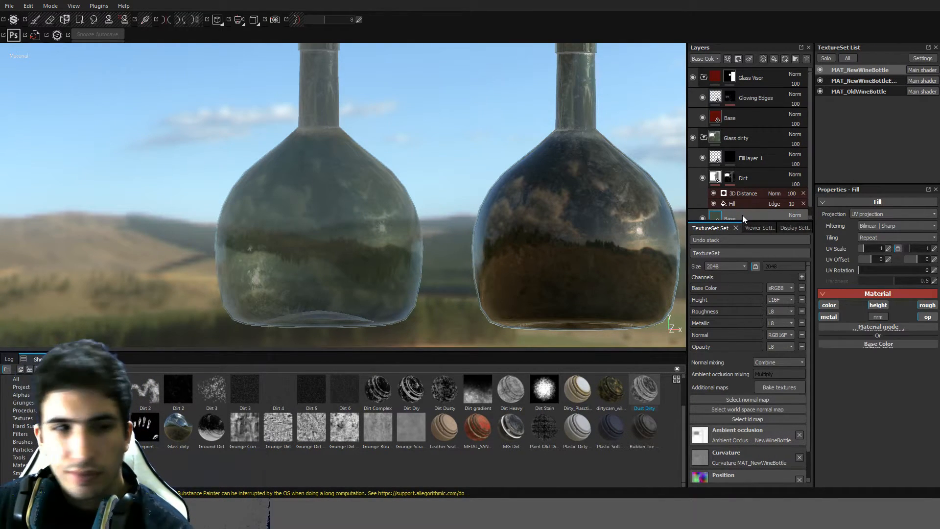
{"action": "left_click", "coordinate": [764, 444]}
{"action": "scroll", "coordinate": [765, 217], "scroll_direction": "down", "scroll_amount": 2}
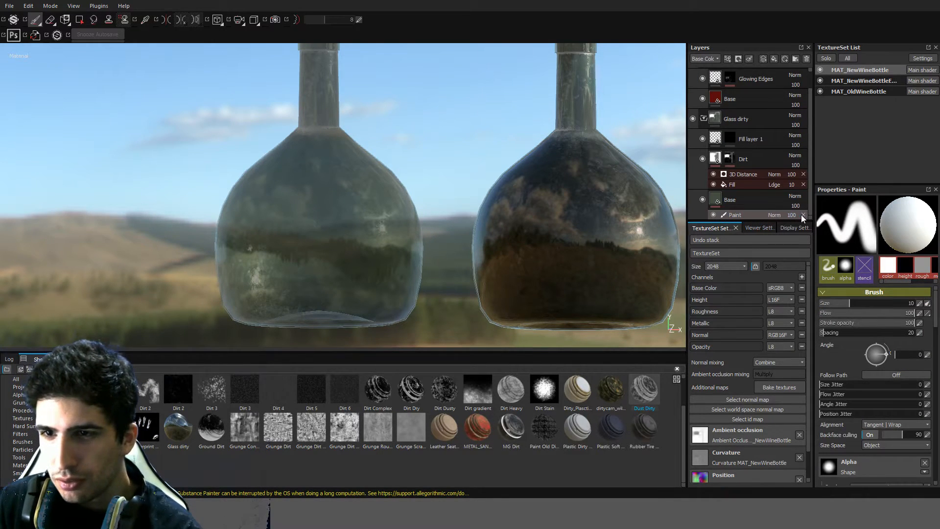
{"action": "left_click", "coordinate": [728, 210]}
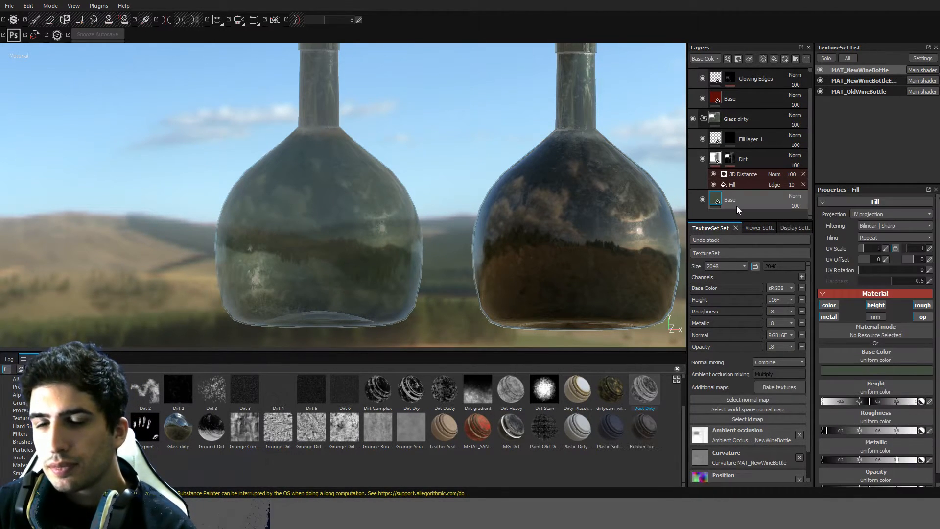
{"action": "scroll", "coordinate": [736, 209], "scroll_direction": "up", "scroll_amount": 1}
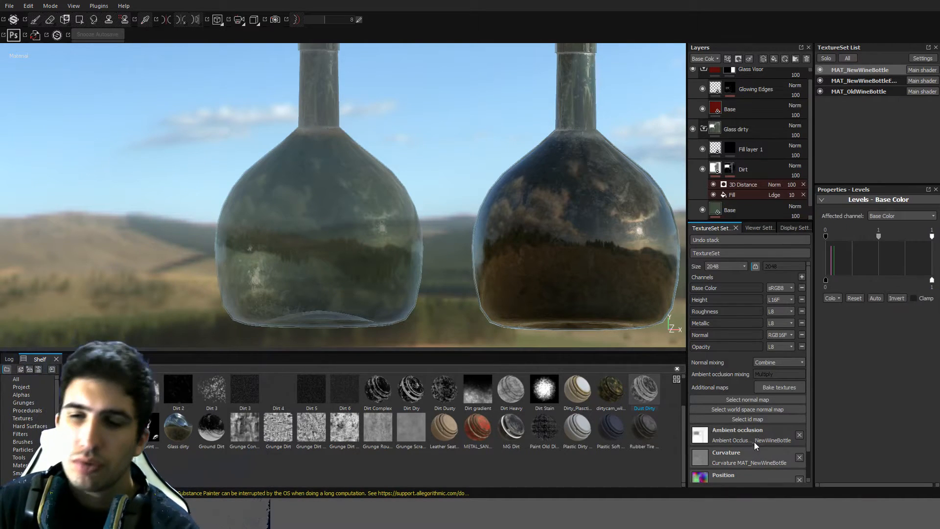
{"action": "left_click", "coordinate": [877, 257]}
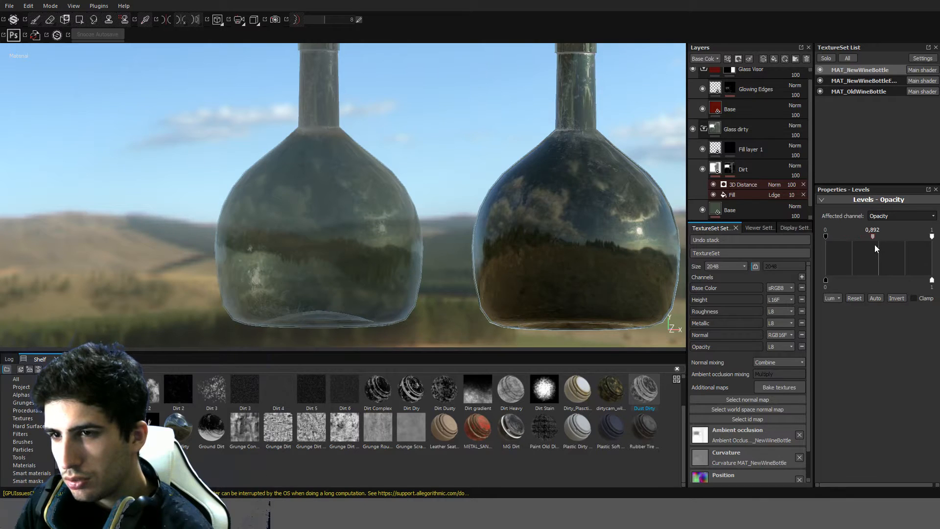
Set the wine-filled bottle's opacity levels to a midtone of 2.313 and a white input point of 0.829.
{"action": "left_click_drag", "start_coordinate": [874, 245], "coordinate": [883, 243]}
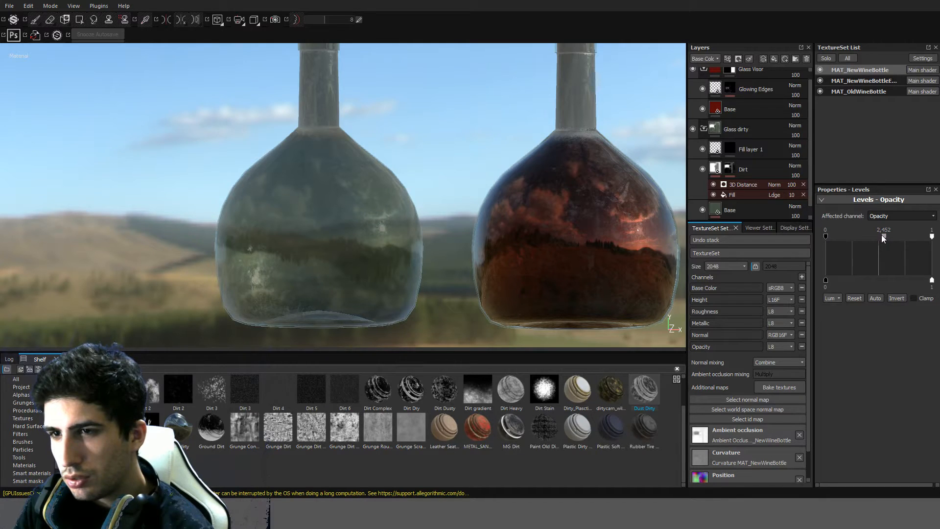
{"action": "left_click_drag", "start_coordinate": [883, 238], "coordinate": [881, 239]}
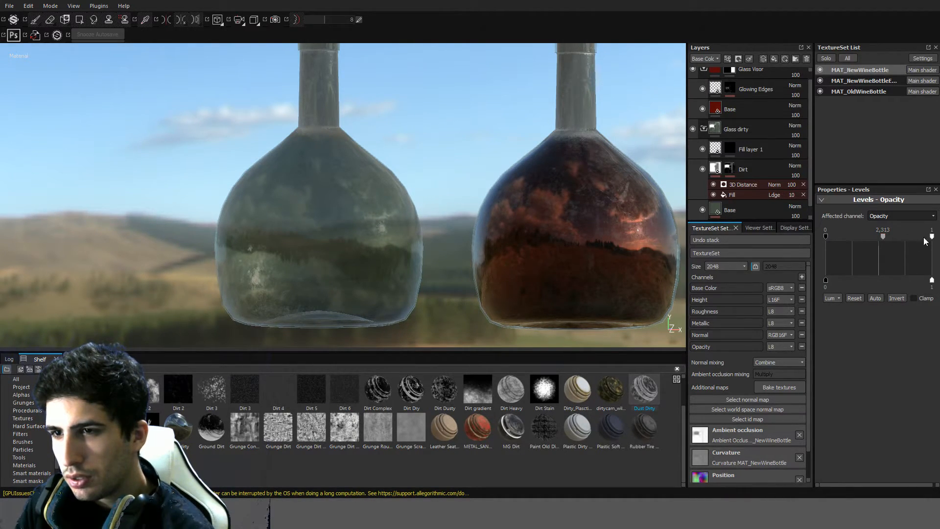
{"action": "left_click_drag", "start_coordinate": [931, 237], "coordinate": [914, 240]}
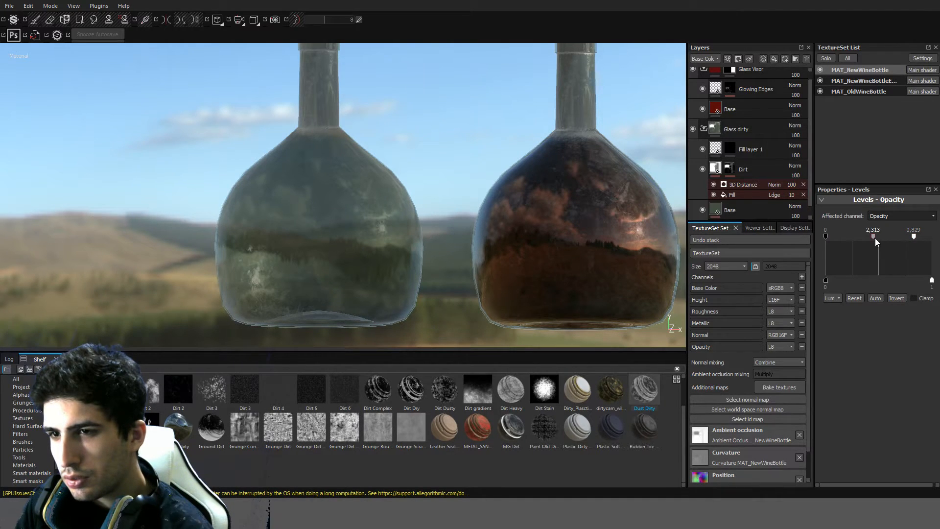
Examine the glass transparency and visible wine on the bottles from several angles and distances.
{"action": "scroll", "coordinate": [539, 230], "scroll_direction": "down", "scroll_amount": 2}
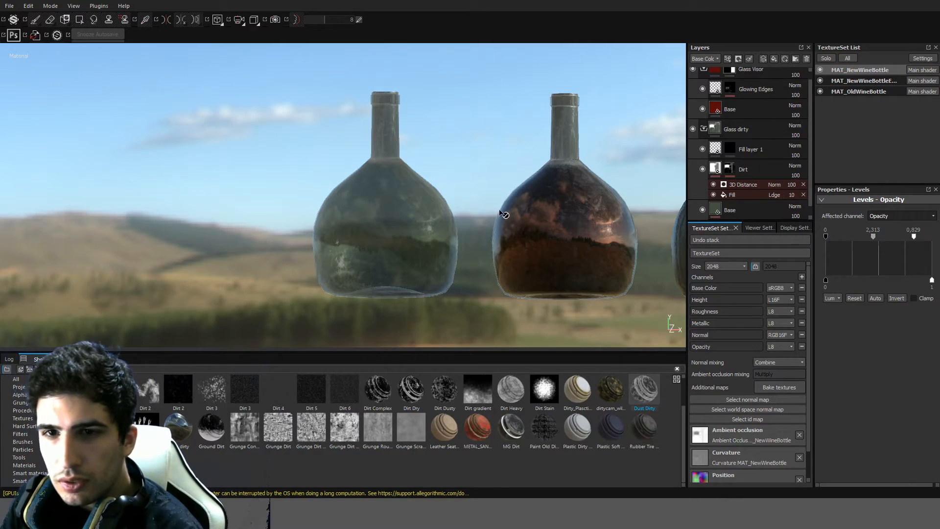
{"action": "left_click_drag", "start_coordinate": [505, 220], "coordinate": [526, 211], "text": "alt"}
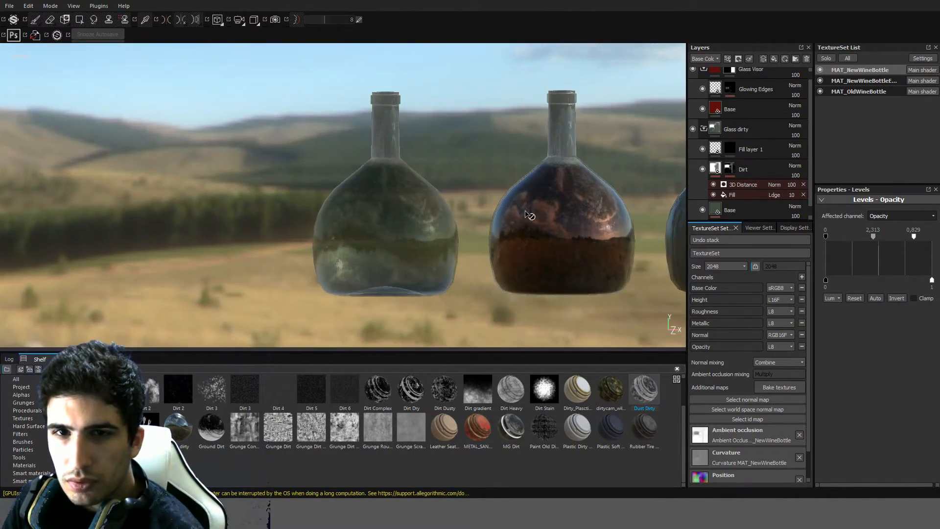
{"action": "scroll", "coordinate": [576, 165], "scroll_direction": "up", "scroll_amount": 4}
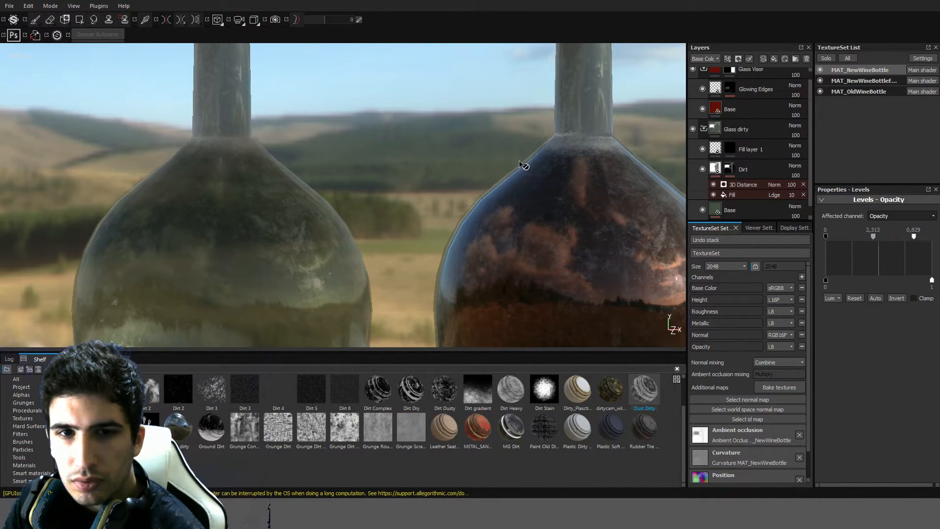
{"action": "scroll", "coordinate": [522, 166], "scroll_direction": "down", "scroll_amount": 5}
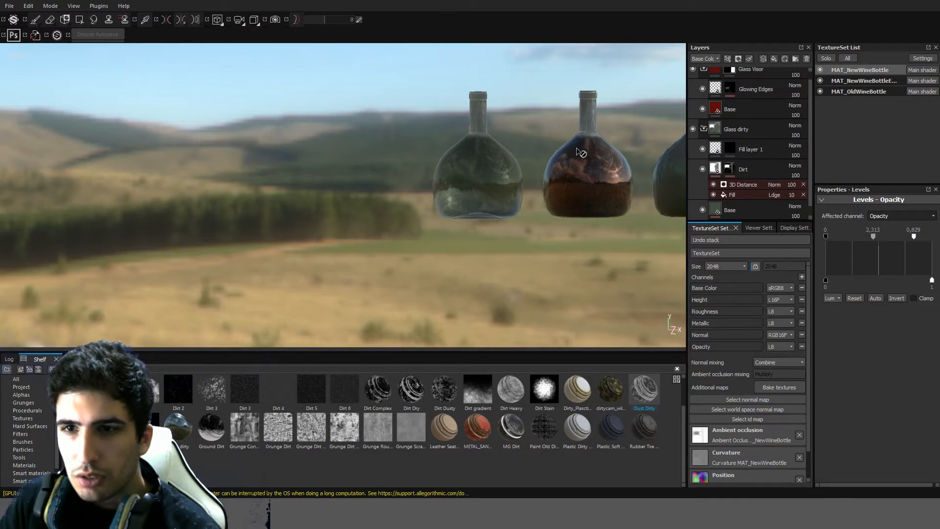
{"action": "middle_click_drag", "start_coordinate": [602, 151], "coordinate": [462, 197], "text": "alt"}
{"action": "left_click_drag", "start_coordinate": [463, 197], "coordinate": [577, 221], "text": "alt"}
{"action": "scroll", "coordinate": [548, 206], "scroll_direction": "up", "scroll_amount": 4}
{"action": "scroll", "coordinate": [544, 200], "scroll_direction": "up", "scroll_amount": 2}
{"action": "middle_click_drag", "start_coordinate": [545, 178], "coordinate": [539, 191], "text": "alt"}
{"action": "scroll", "coordinate": [539, 190], "scroll_direction": "down", "scroll_amount": 3}
{"action": "scroll", "coordinate": [539, 190], "scroll_direction": "down", "scroll_amount": 1}
{"action": "scroll", "coordinate": [539, 186], "scroll_direction": "up", "scroll_amount": 1}
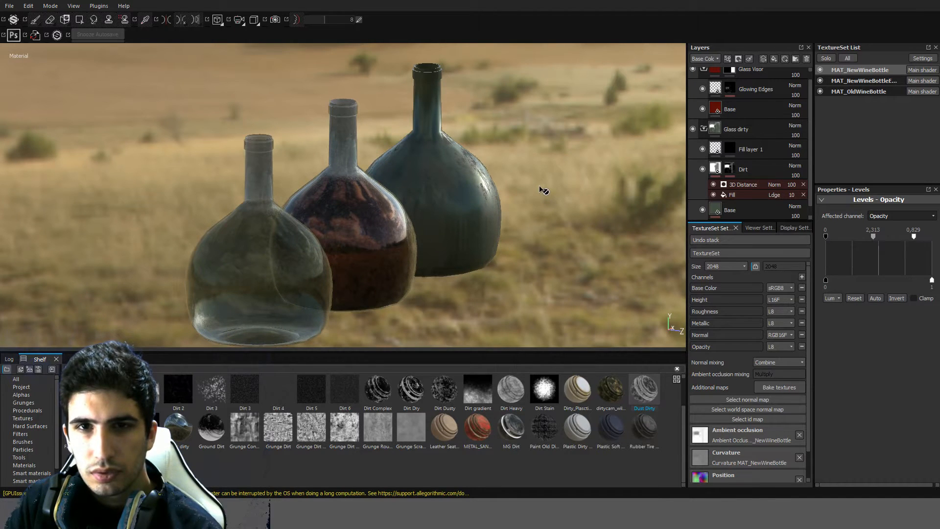
{"action": "middle_click_drag", "start_coordinate": [542, 180], "coordinate": [540, 175], "text": "alt"}
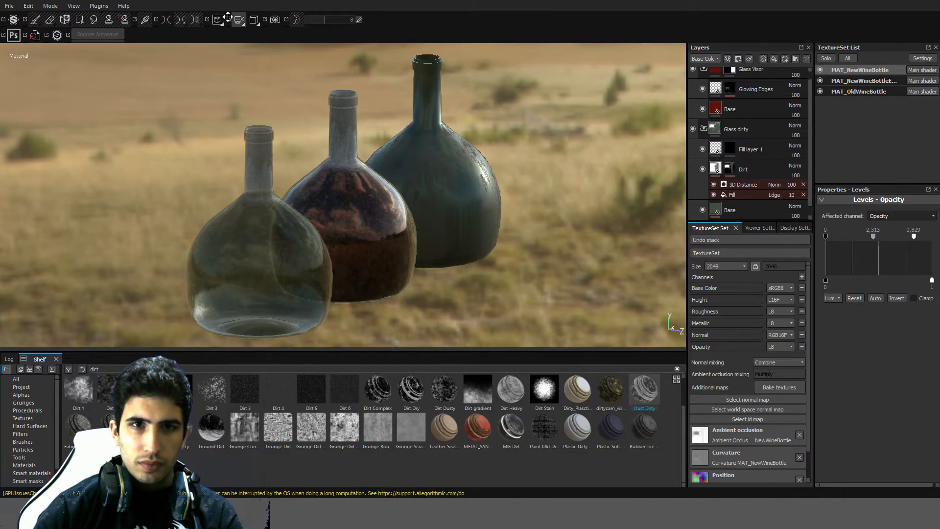
Switch the viewport camera to perspective projection and frame all three bottles.
{"action": "left_click", "coordinate": [271, 36]}
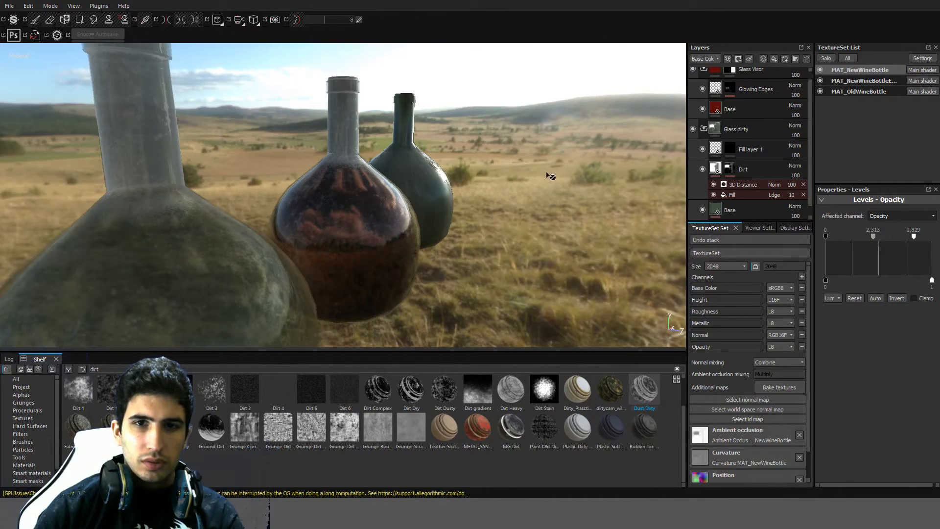
{"action": "left_click_drag", "start_coordinate": [548, 175], "coordinate": [407, 163], "text": "alt"}
{"action": "scroll", "coordinate": [411, 166], "scroll_direction": "down", "scroll_amount": 5}
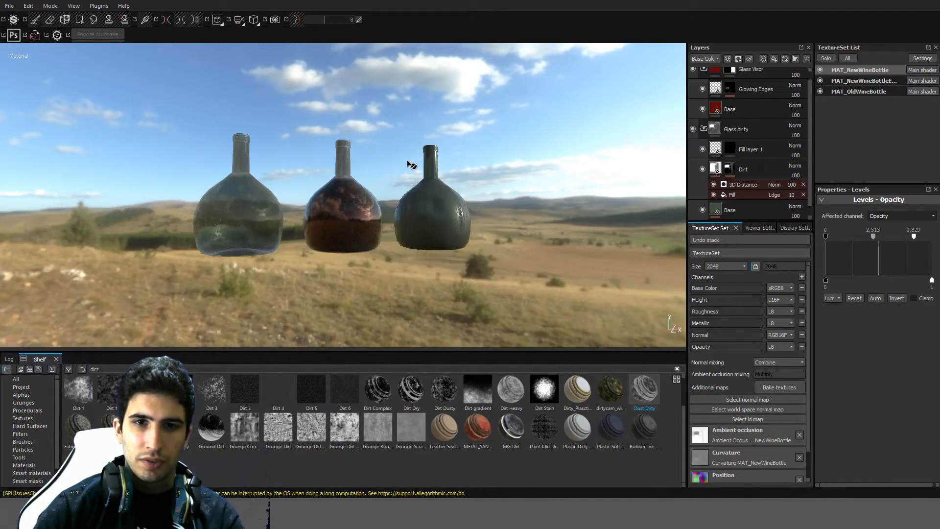
{"action": "scroll", "coordinate": [413, 168], "scroll_direction": "up", "scroll_amount": 6}
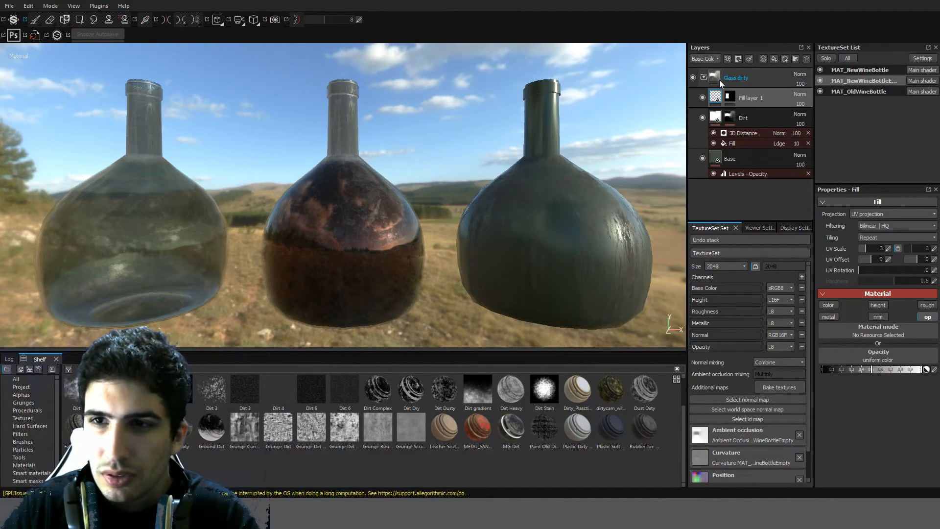
Inspect the mask of the empty bottle's Fill layer 1 in Polygon Fill mode and return to the layer's material.
{"action": "left_click", "coordinate": [729, 97]}
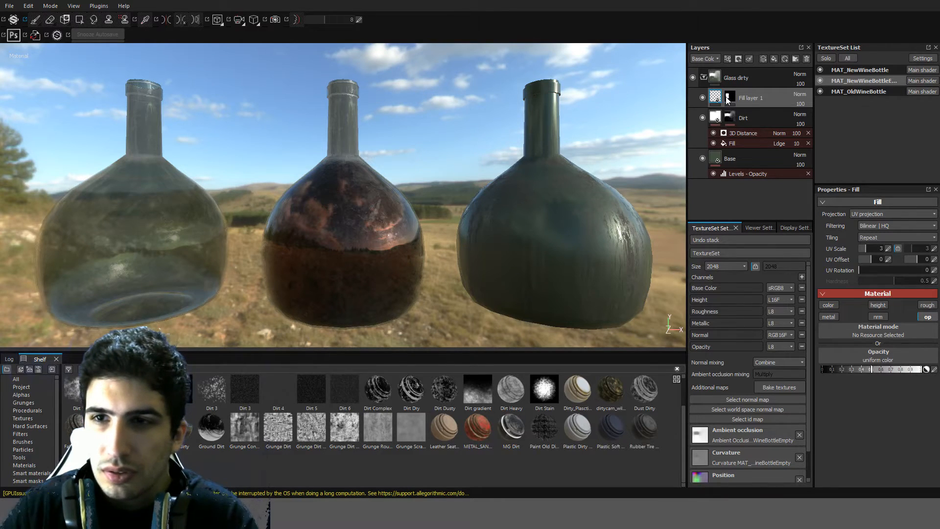
{"action": "key", "text": "4"}
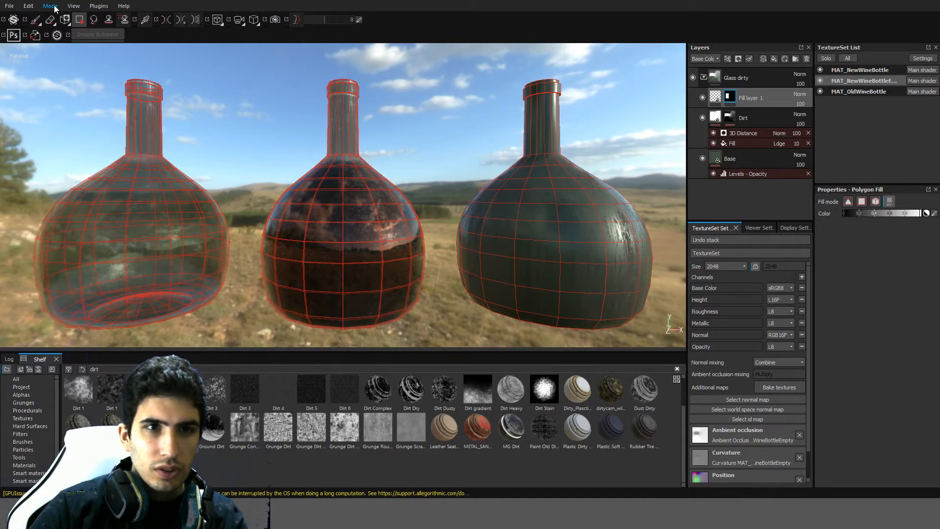
{"action": "left_click", "coordinate": [717, 97]}
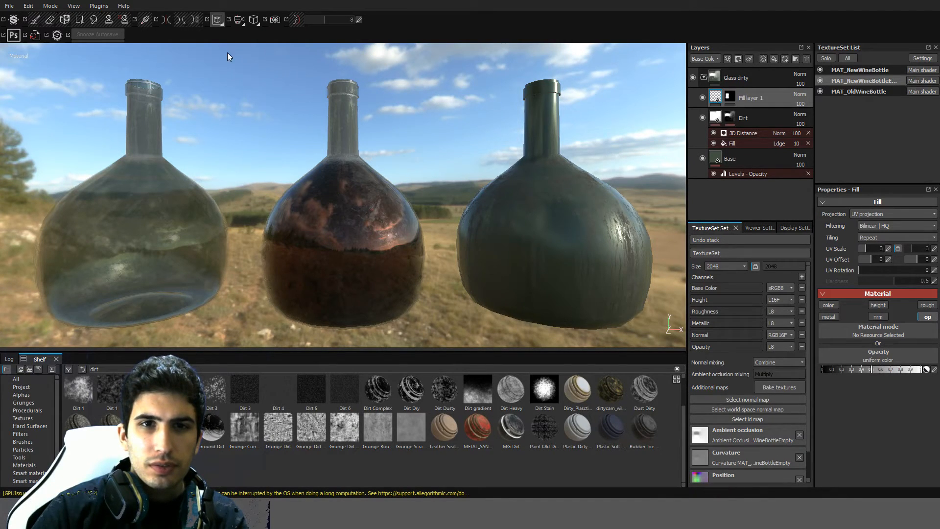
Compare the UV layouts of the empty and wine-filled bottles in the 2D view and return to the 3D view.
{"action": "key", "text": "F3"}
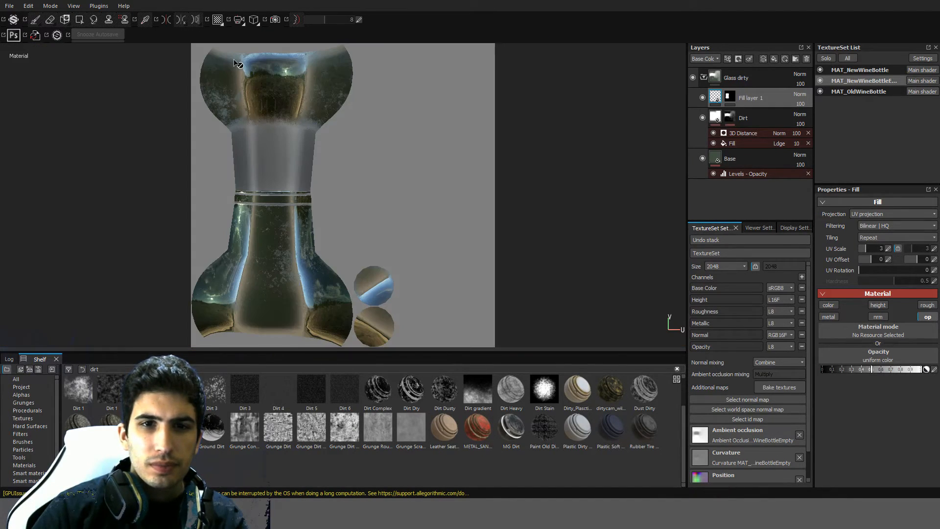
{"action": "left_click", "coordinate": [858, 80]}
{"action": "left_click", "coordinate": [850, 71]}
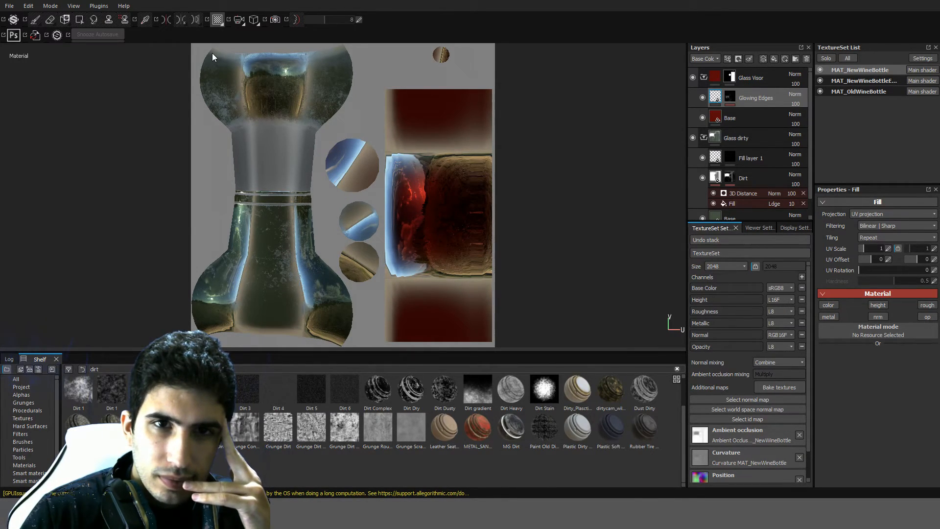
{"action": "key", "text": "F2"}
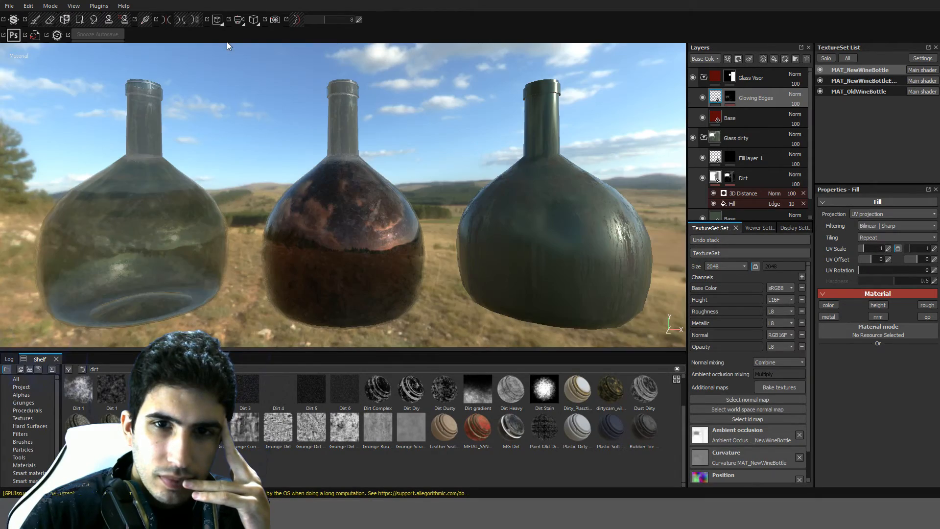
Set the MAT_NewWineBottle texture set's size to 1024.
{"action": "left_click_drag", "start_coordinate": [432, 170], "coordinate": [510, 159], "text": "alt"}
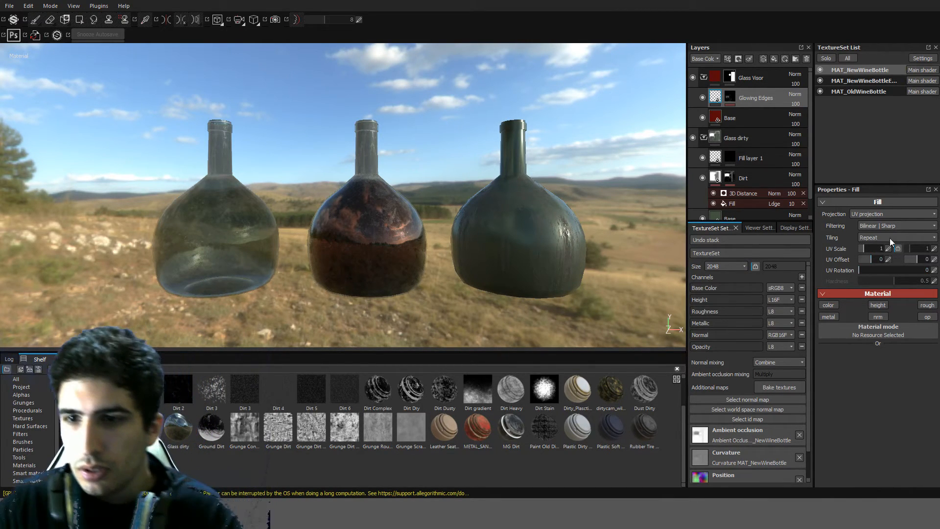
{"action": "left_click", "coordinate": [709, 291]}
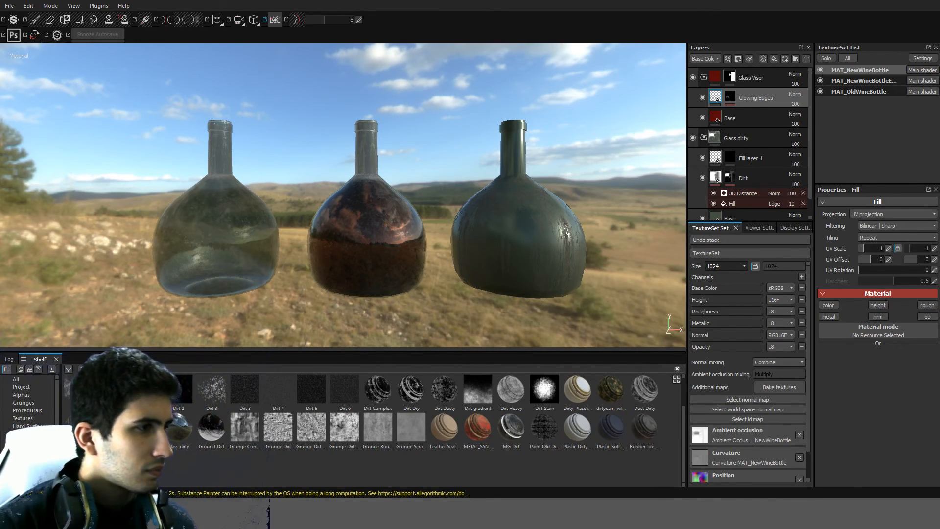
Preview the bottles in an Iray render and return to painting mode.
{"action": "key", "text": "F10"}
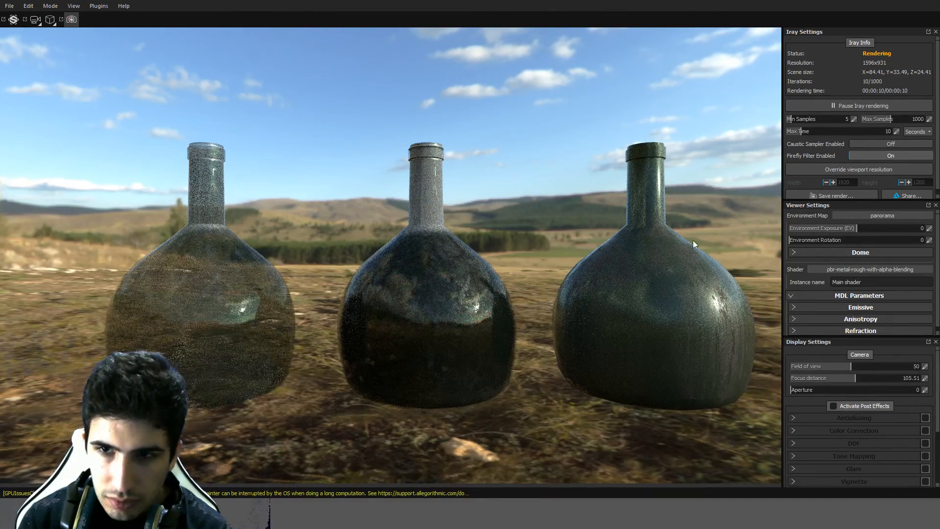
{"action": "left_click", "coordinate": [71, 20]}
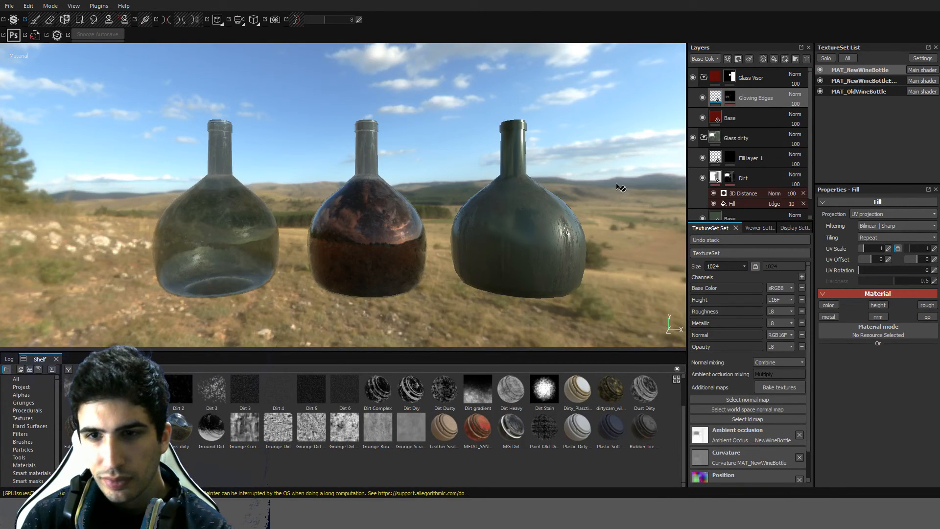